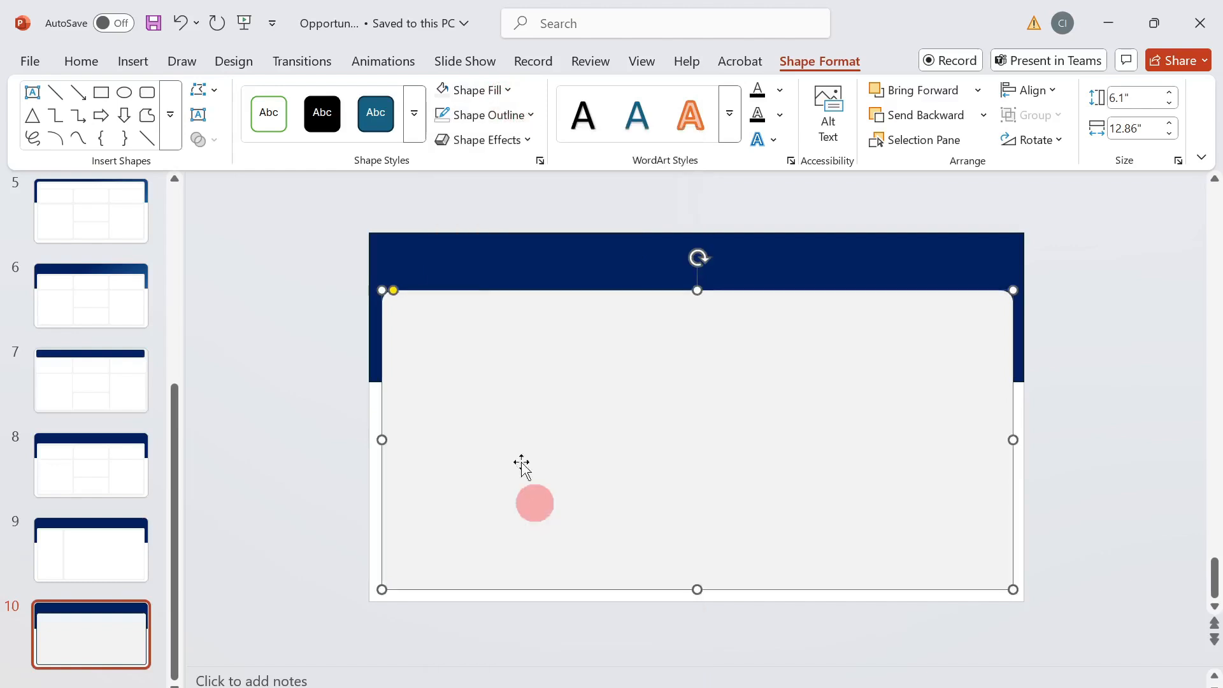
Apply the outer bottom-right offset shadow to the large light gray rounded panel.
left_click(533, 141)
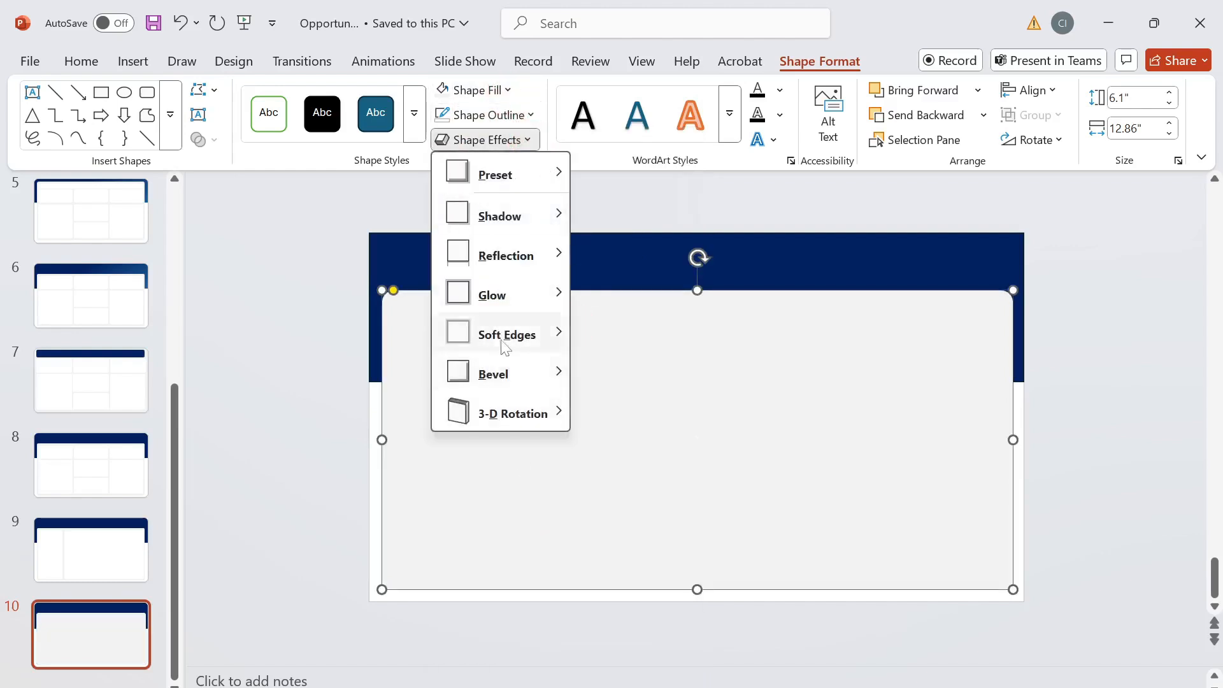
mouse_move(538, 230)
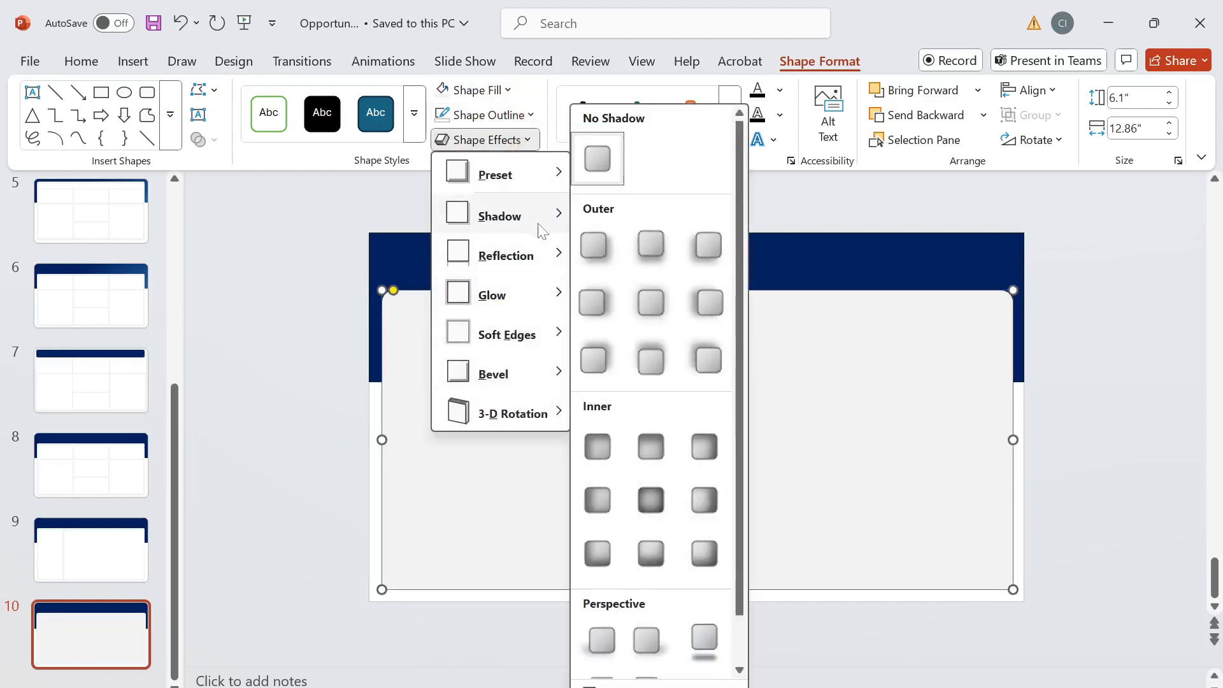
left_click(595, 249)
left_click(1073, 515)
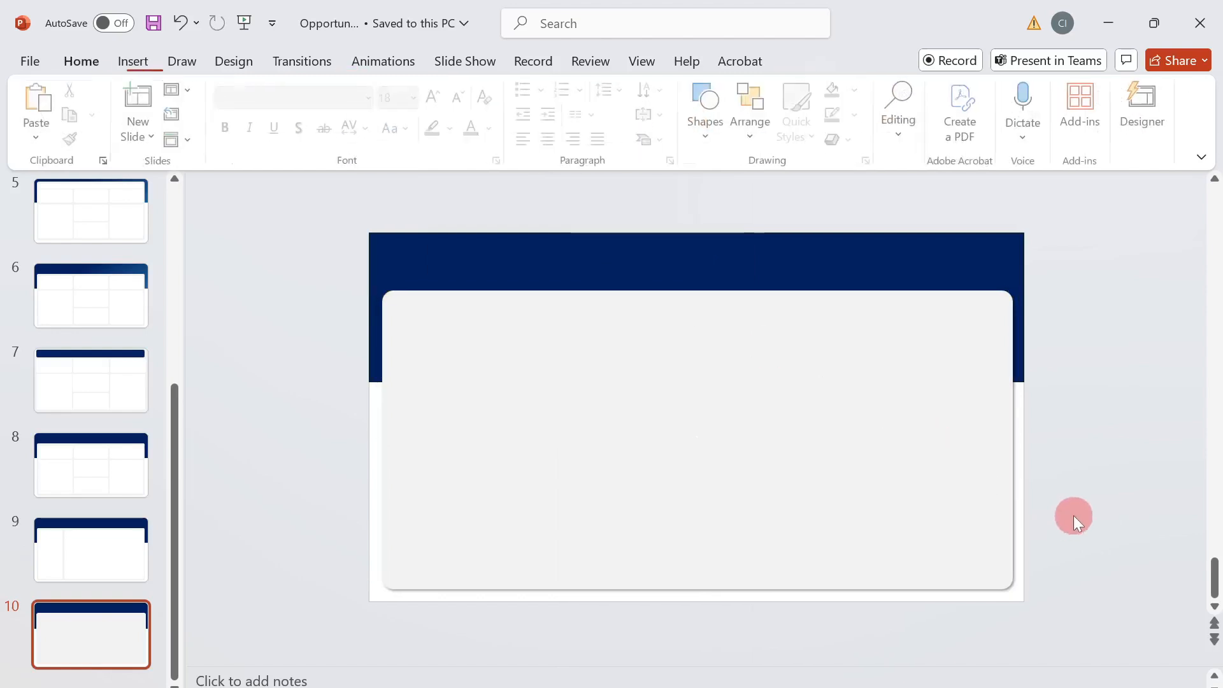
Draw a rounded rectangle in the panel's upper-left area and size it to 1.57" high by 4.04" wide.
left_click(817, 489)
left_click(96, 628)
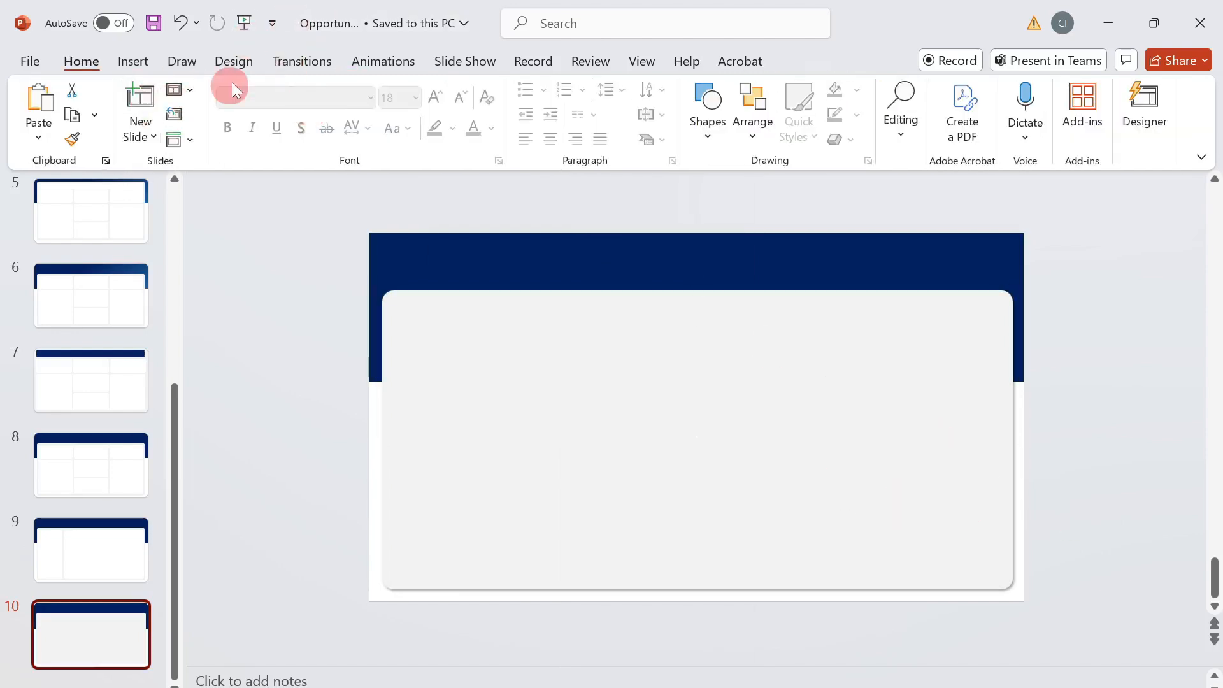
left_click(128, 63)
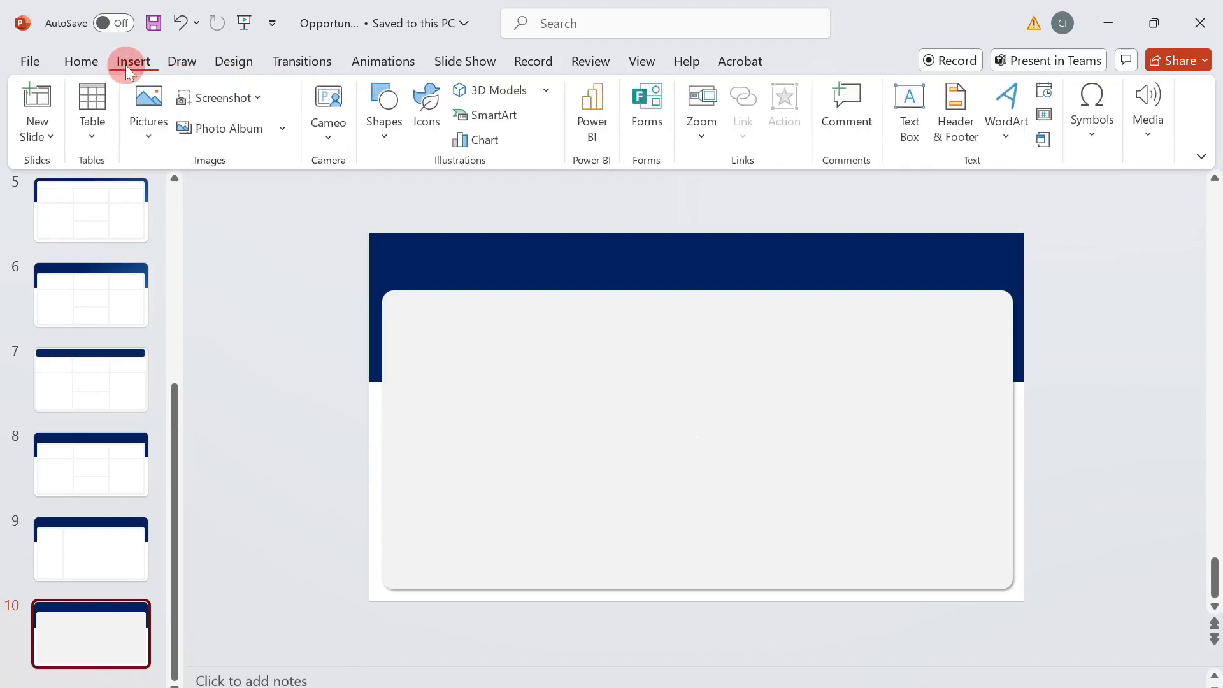
left_click(382, 108)
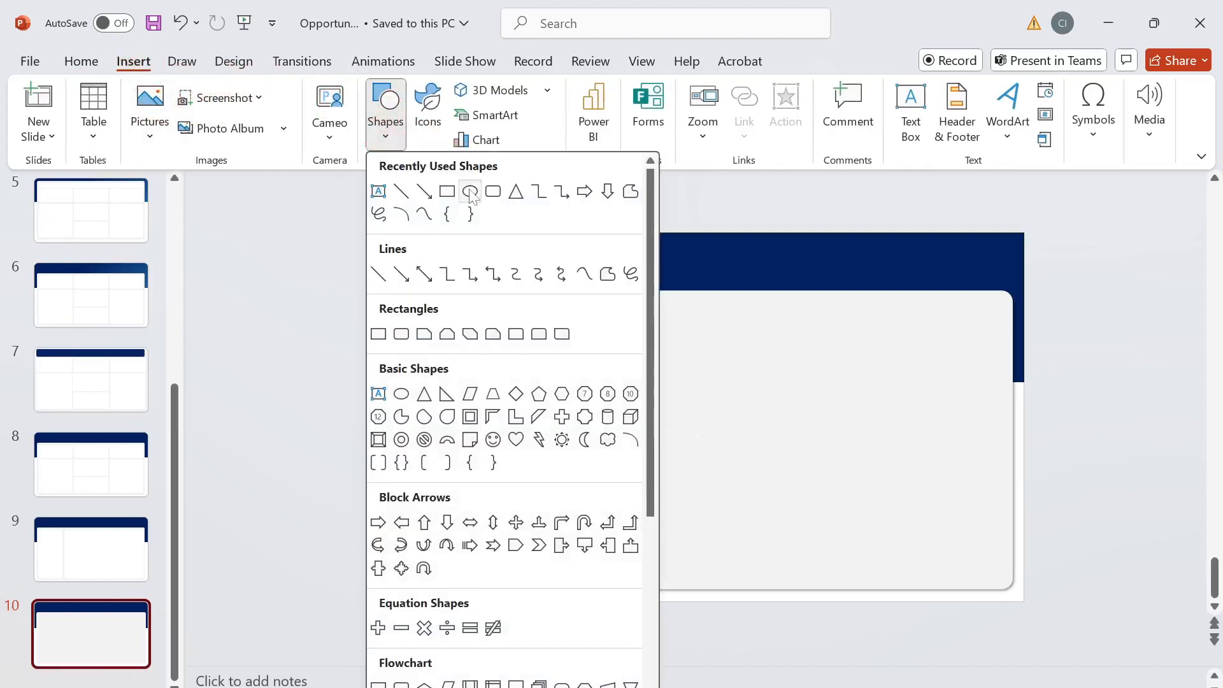
left_click(495, 194)
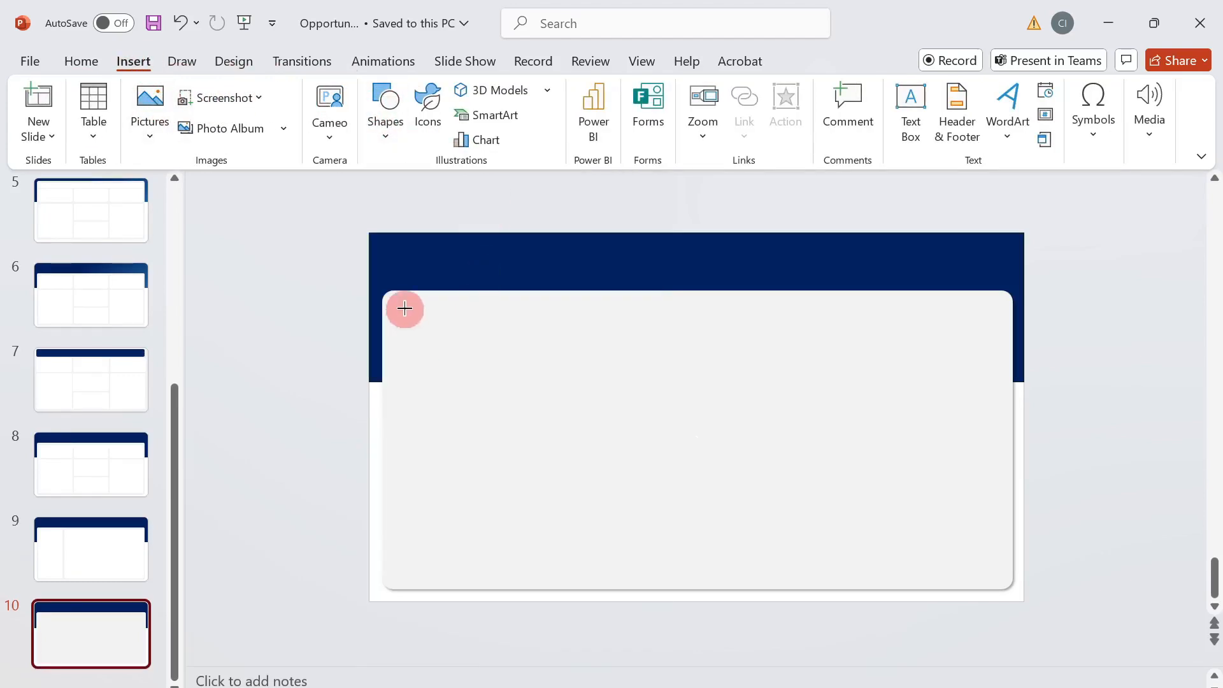
mouse_move(404, 308)
left_mouse_down()
mouse_move(465, 322)
mouse_move(526, 373)
left_mouse_up()
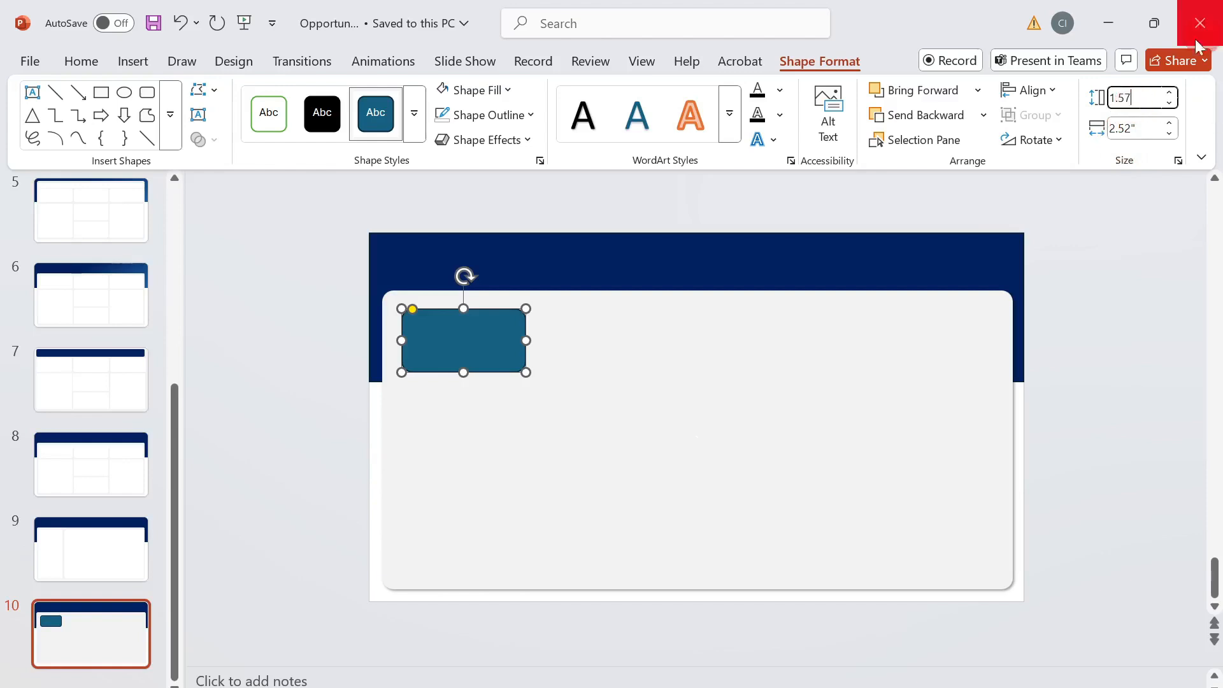
left_click(1133, 125)
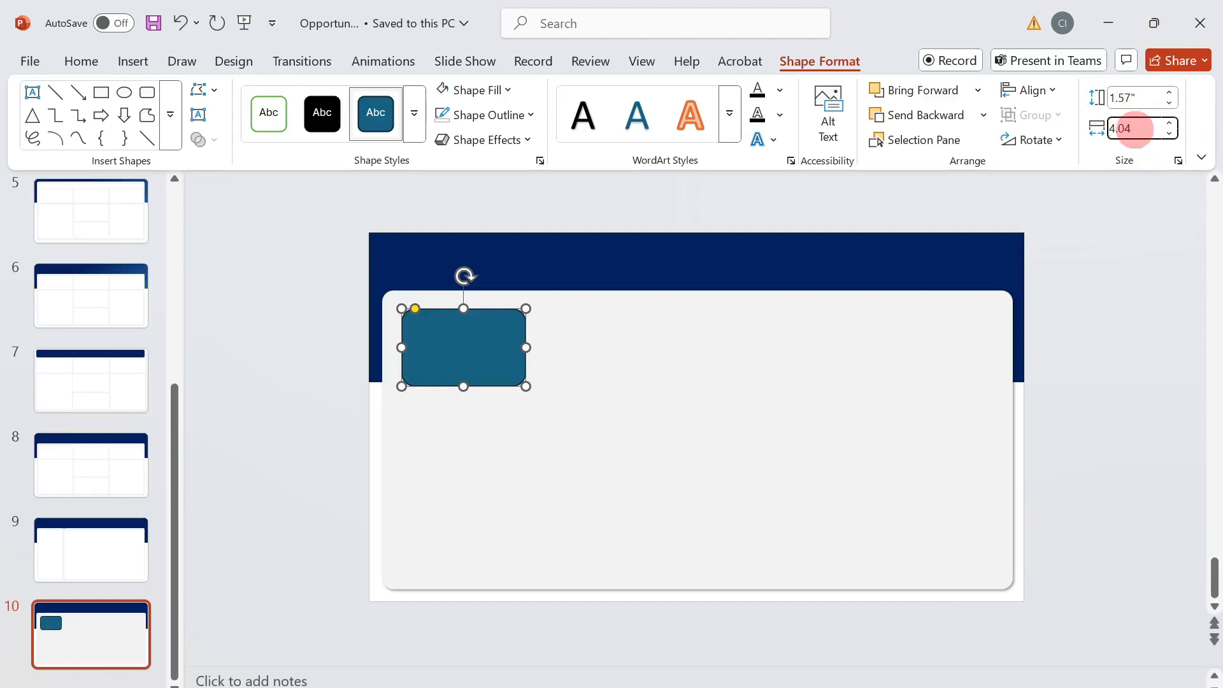
key("Return")
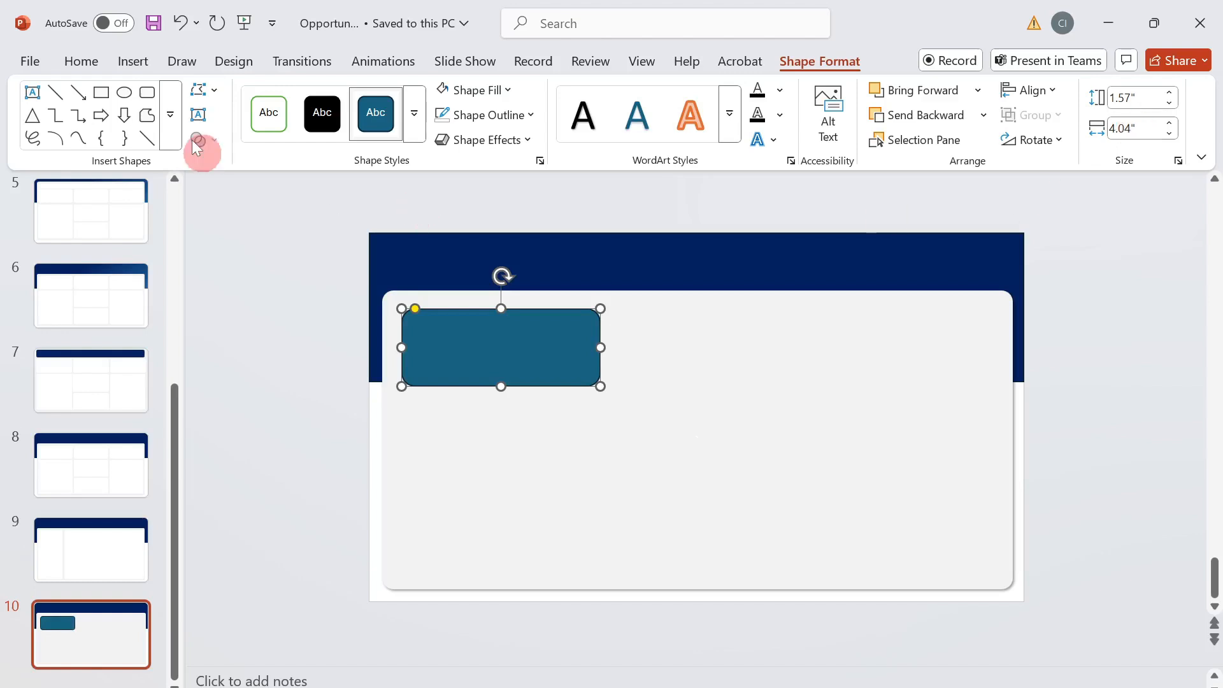
Fill the new rounded rectangle with white and remove its outline.
left_click(504, 92)
left_click(446, 191)
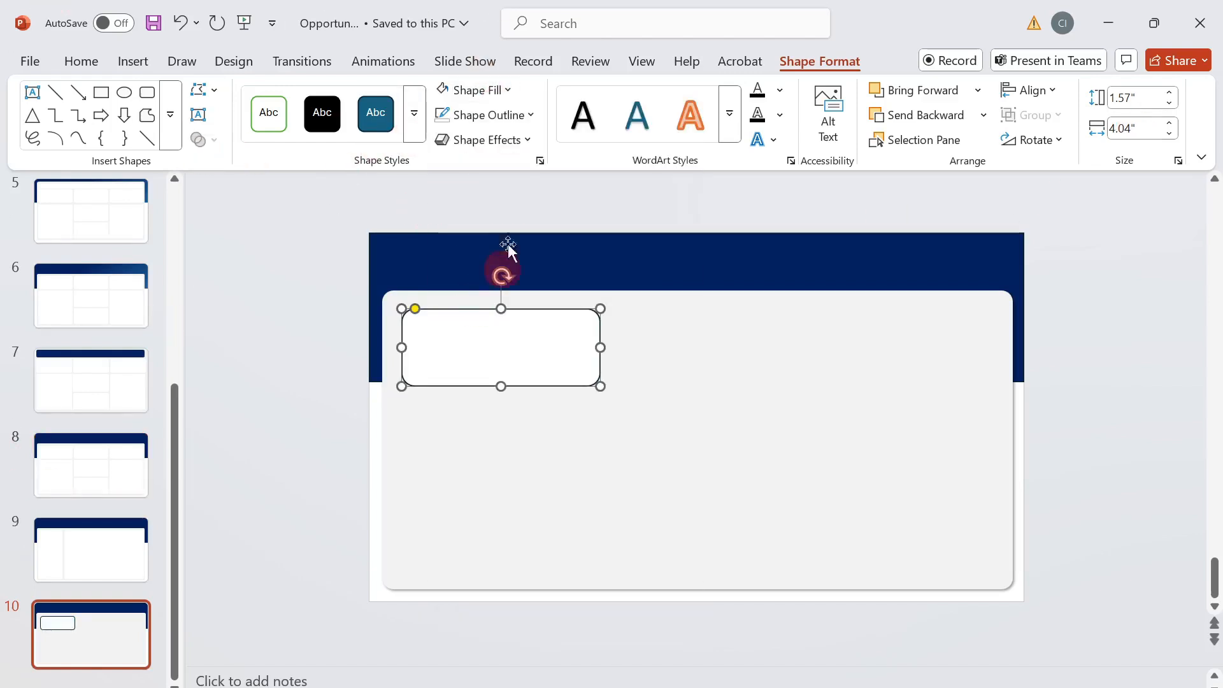
left_click(522, 117)
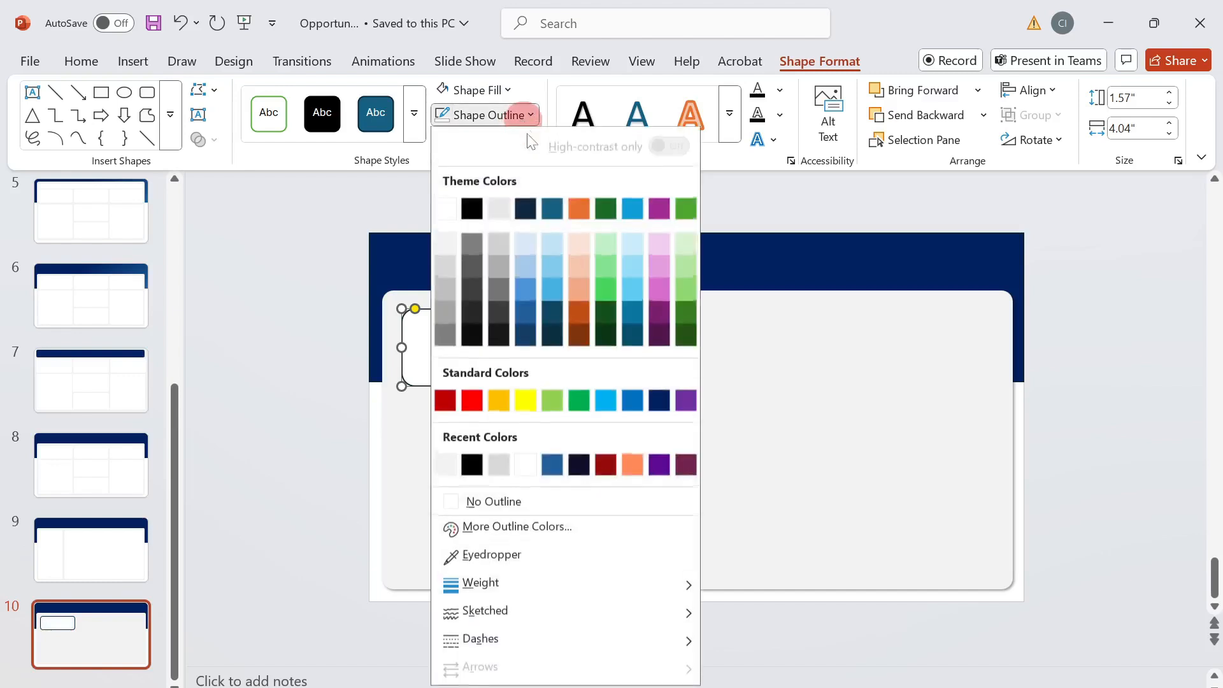
left_click(486, 502)
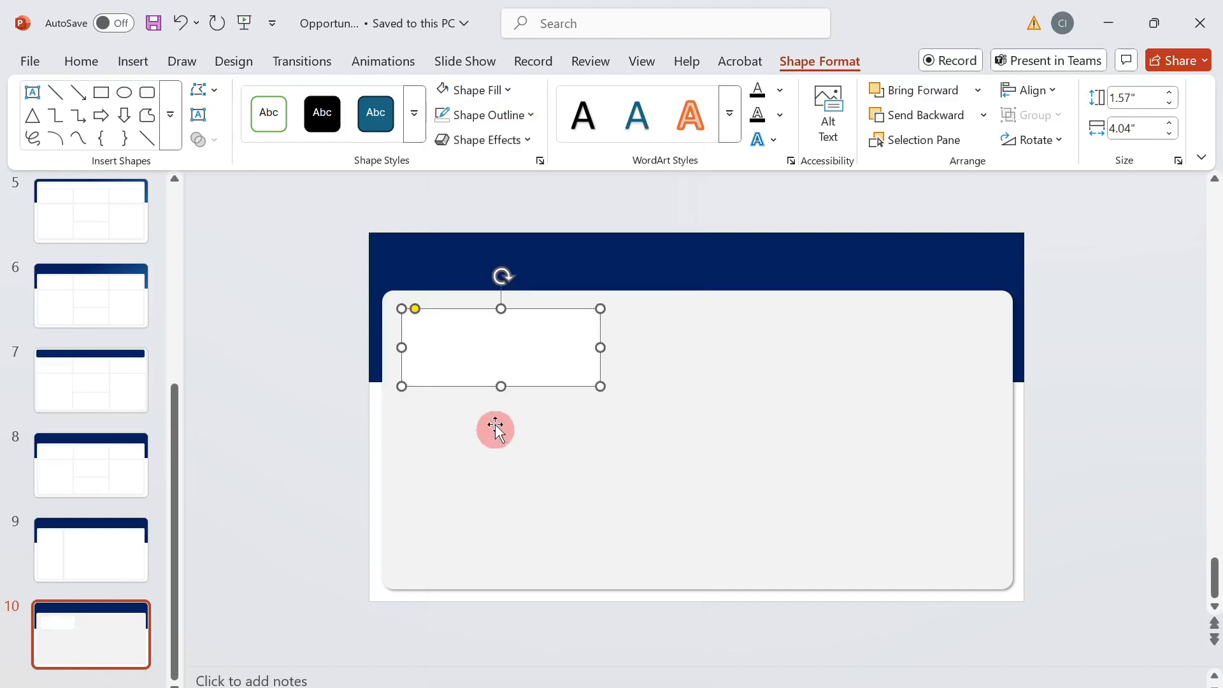
Move the white card into the panel's upper-left corner and make its corners less rounded.
left_click_drag(498, 340, 479, 320)
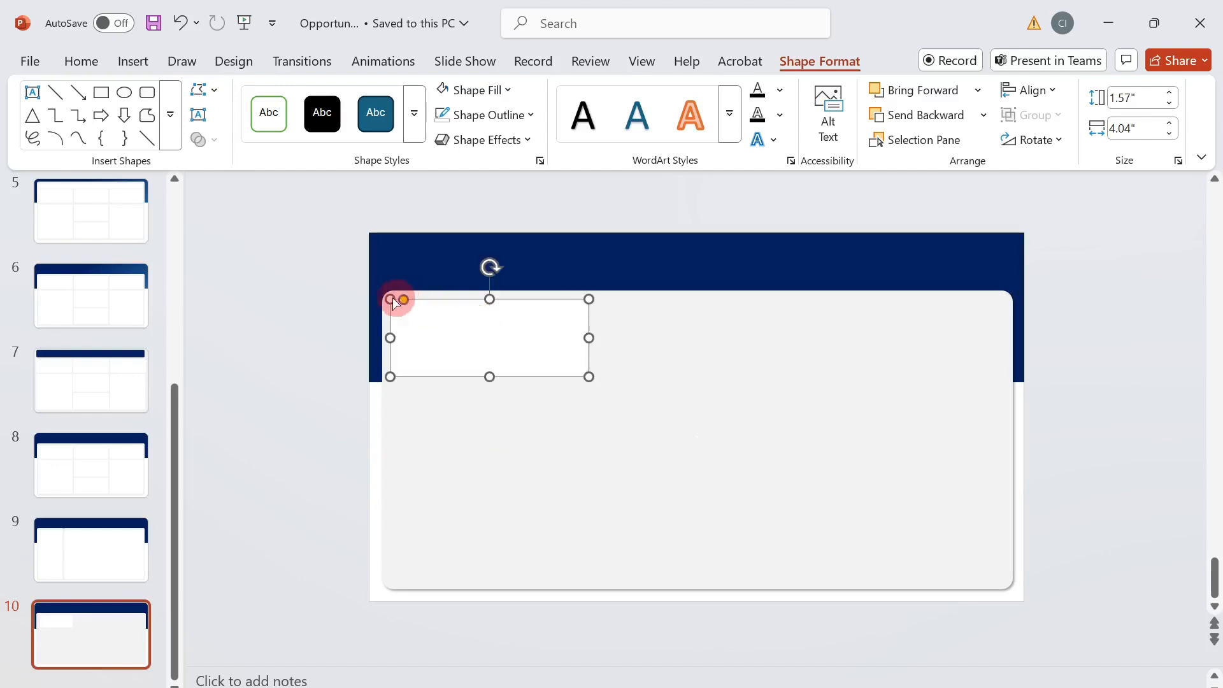
left_click(395, 302)
left_click(746, 350)
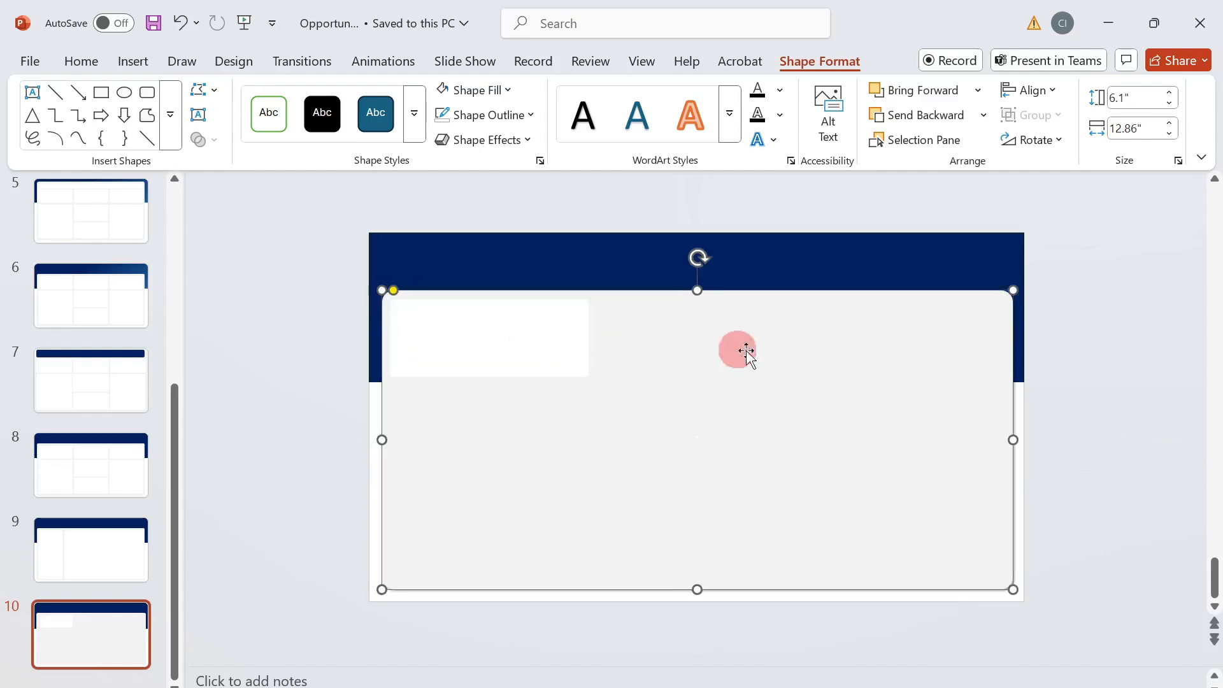
Duplicate the white card twice and place the copies beside it as the middle and right cards of the top row.
left_click(530, 339)
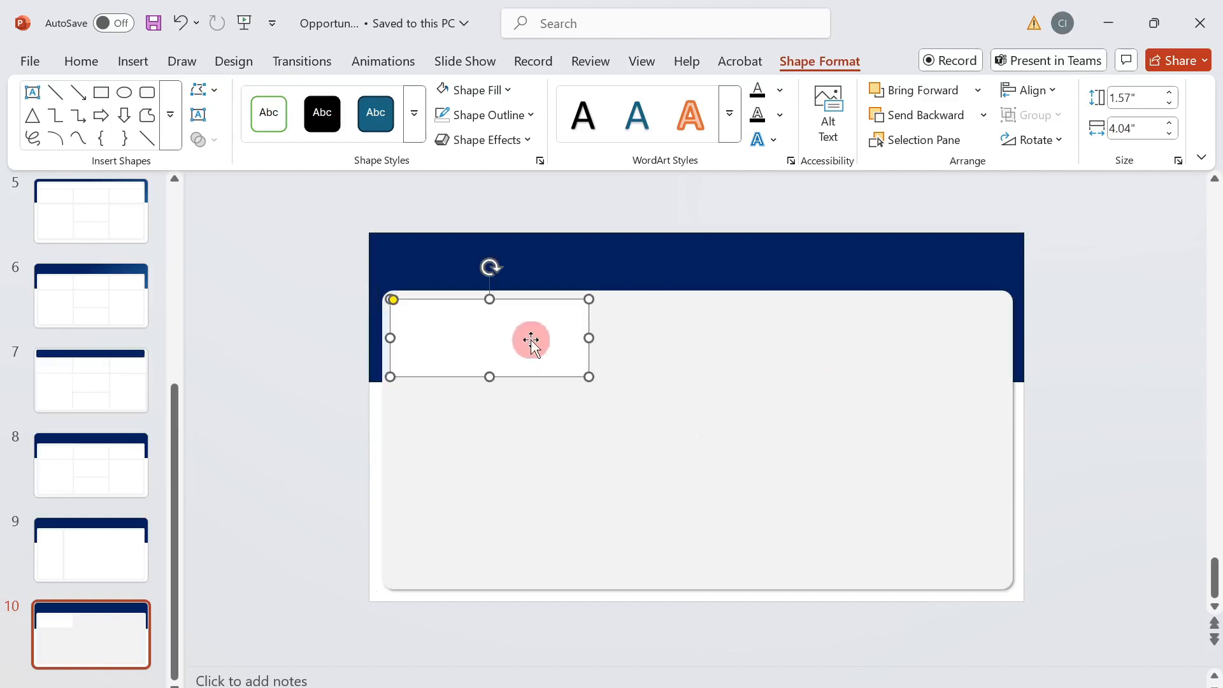
key("ctrl+d")
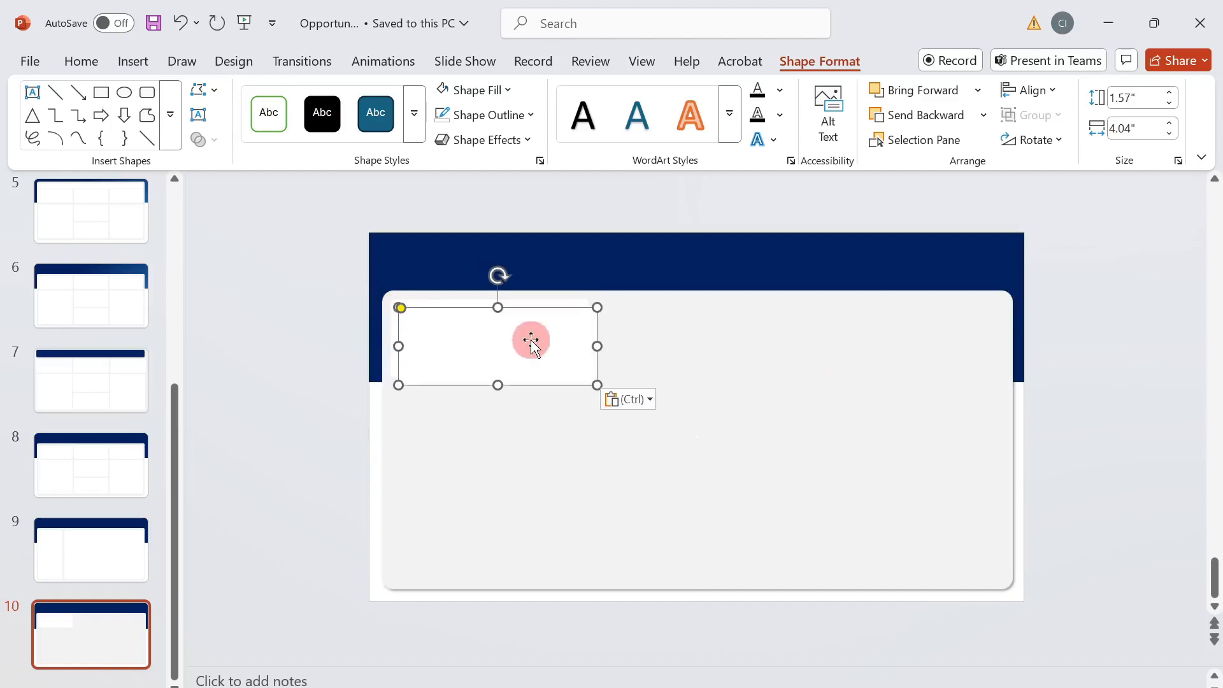
left_click_drag(532, 342, 736, 332)
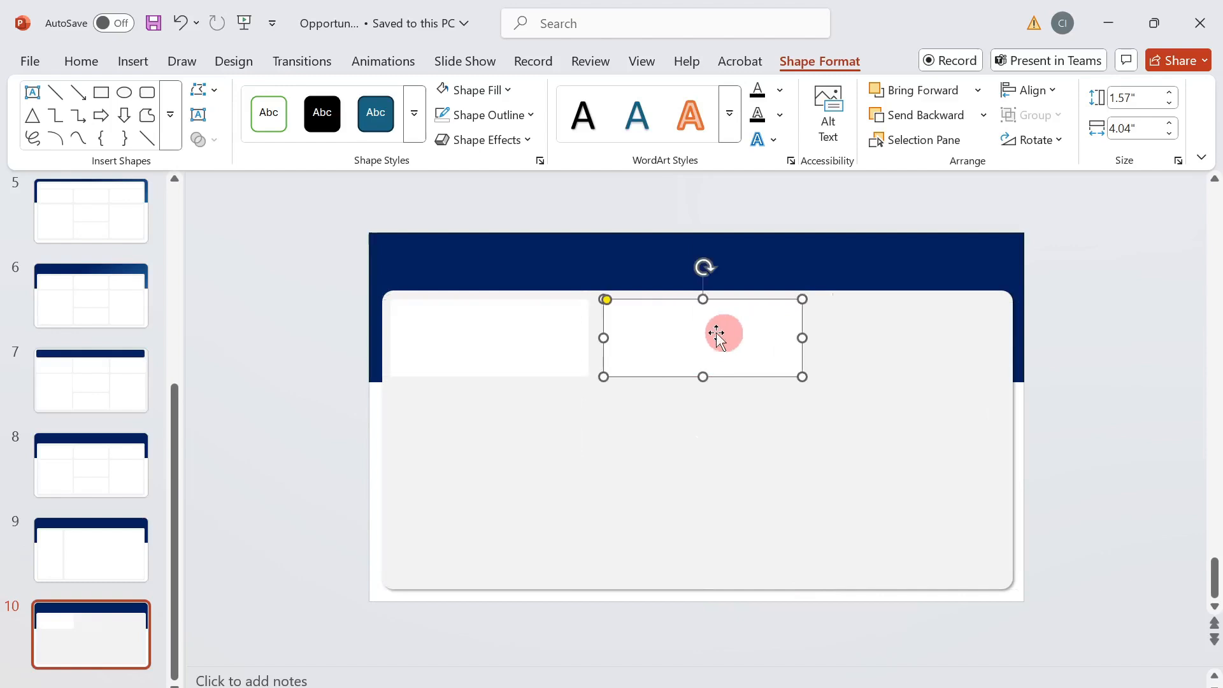
left_click(535, 336)
key("ctrl+d")
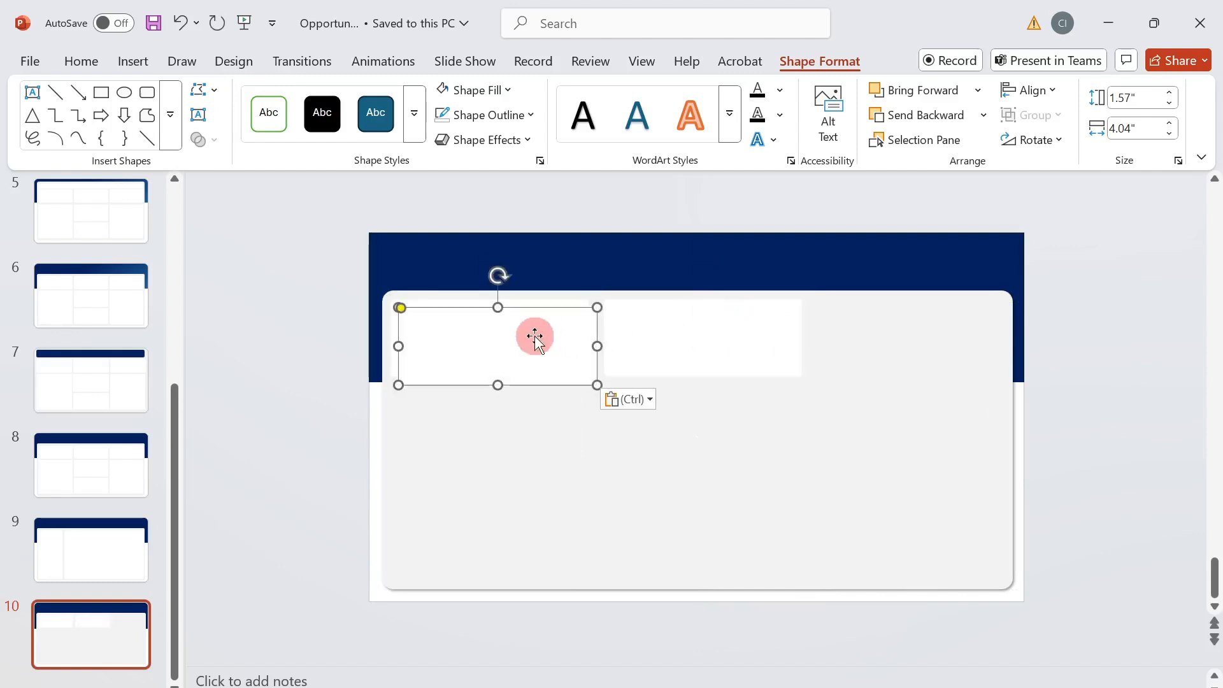
left_click_drag(537, 340, 950, 336)
Distribute the three top-row cards horizontally and align their top edges.
left_click(606, 339)
left_click(650, 338, "shift")
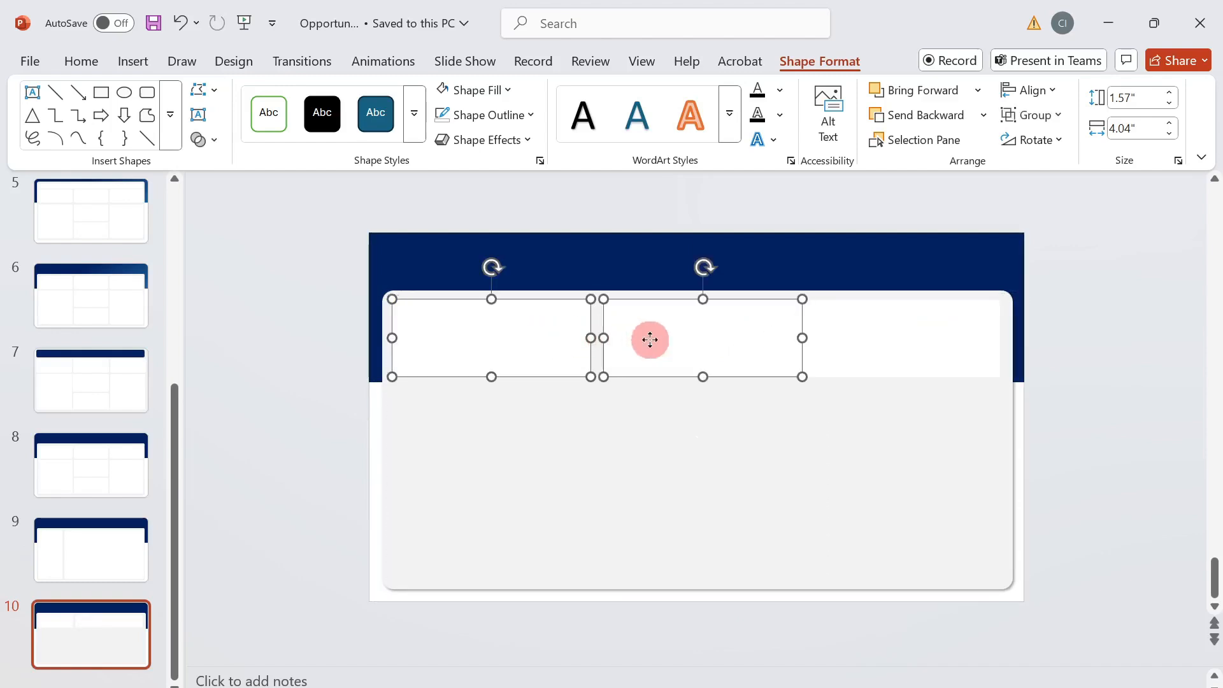
left_click(861, 342, "shift")
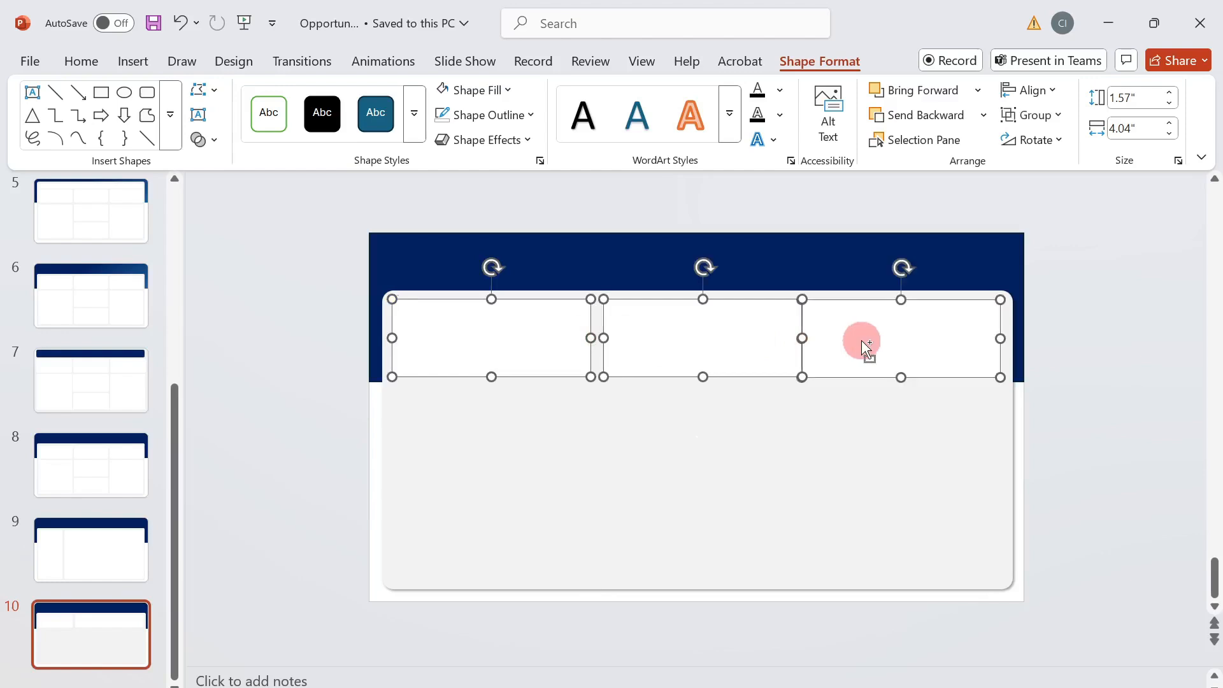
left_click(1052, 96)
left_click(1083, 289)
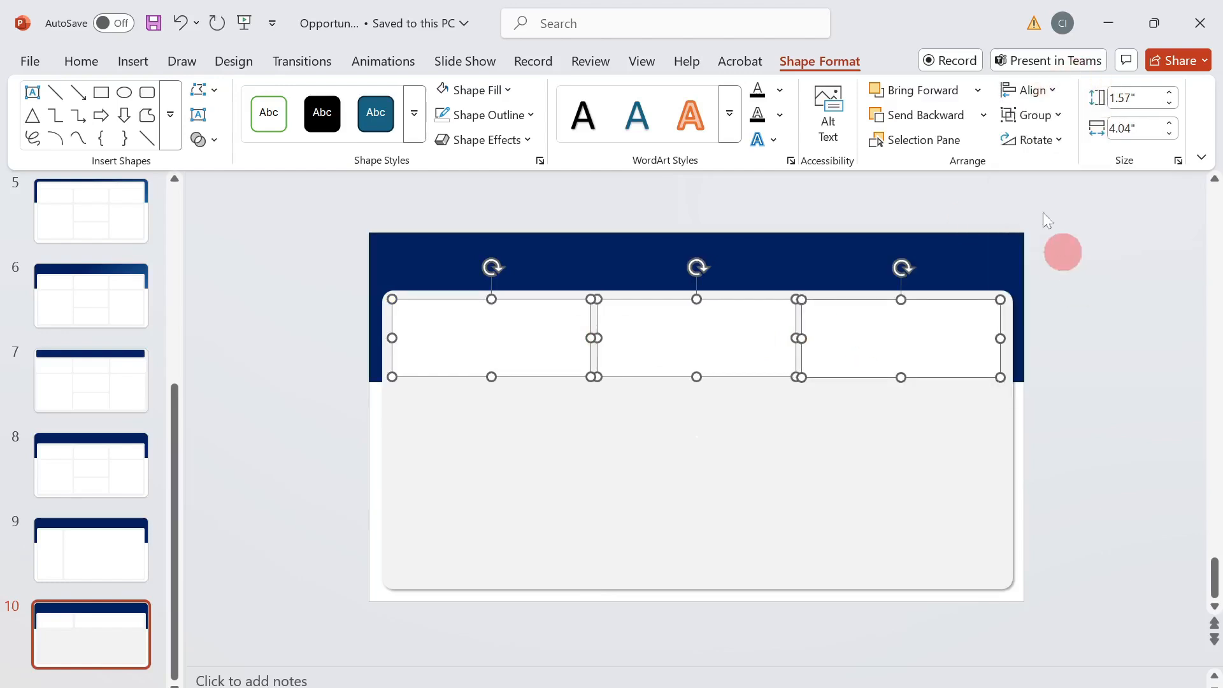
left_click(1048, 96)
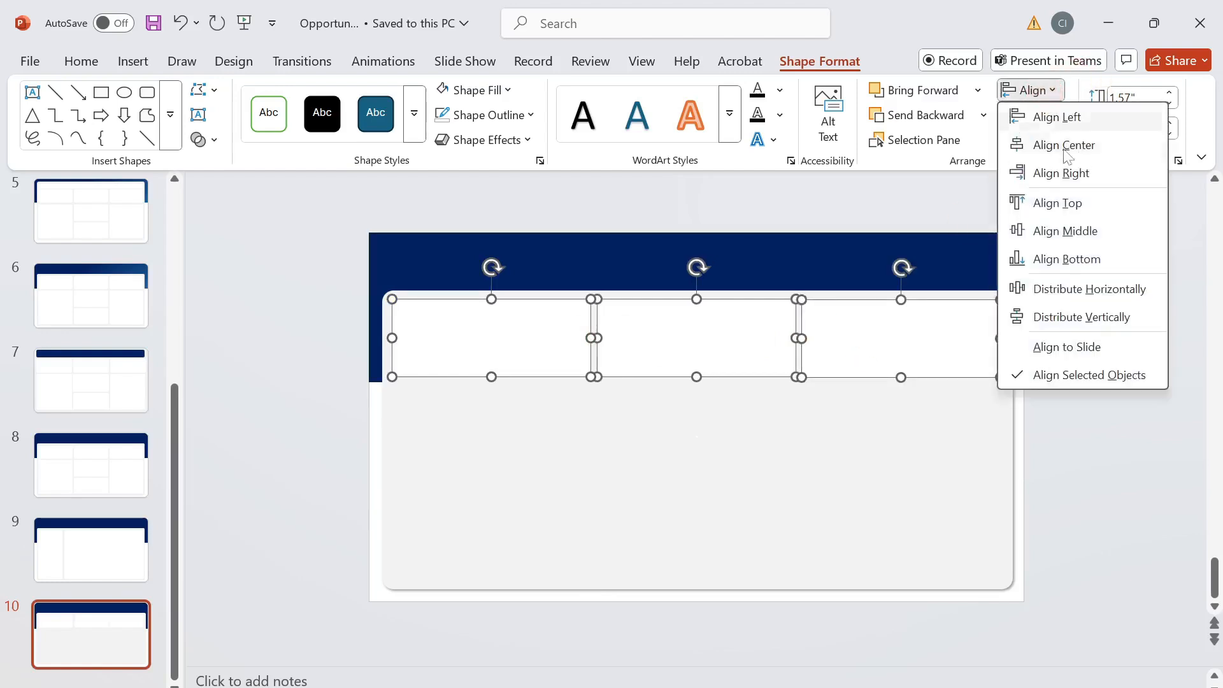
left_click(1075, 205)
left_click(1057, 102)
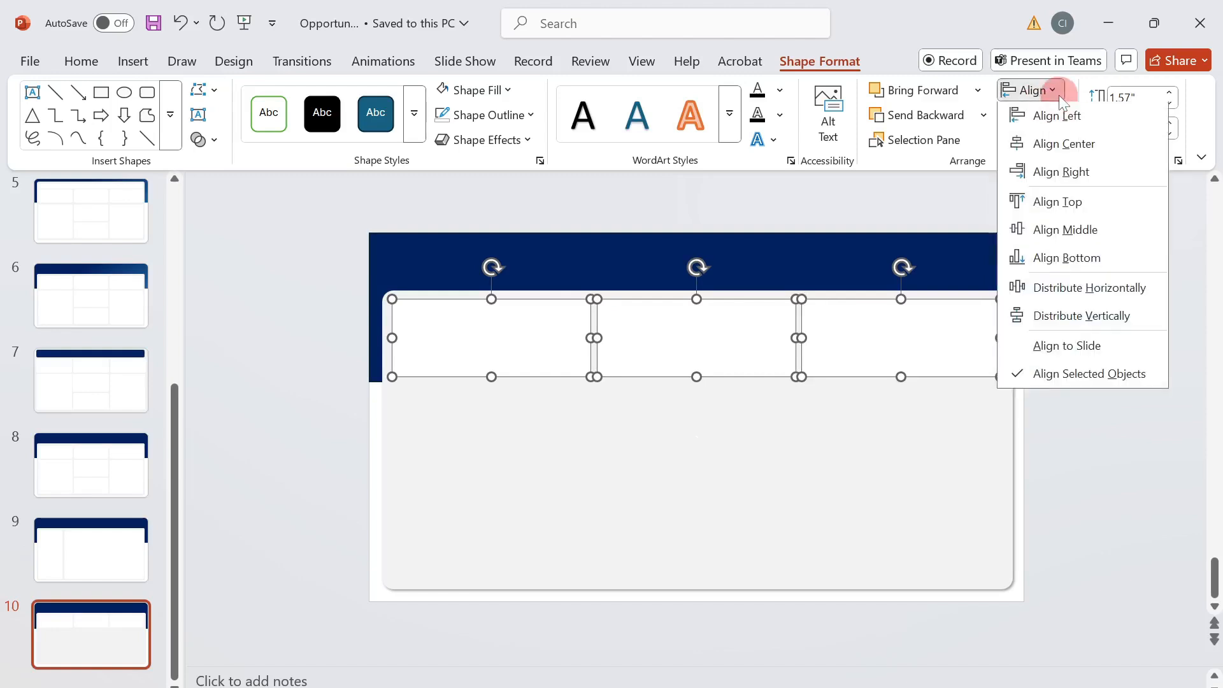
left_click(1091, 248)
left_click(1091, 247)
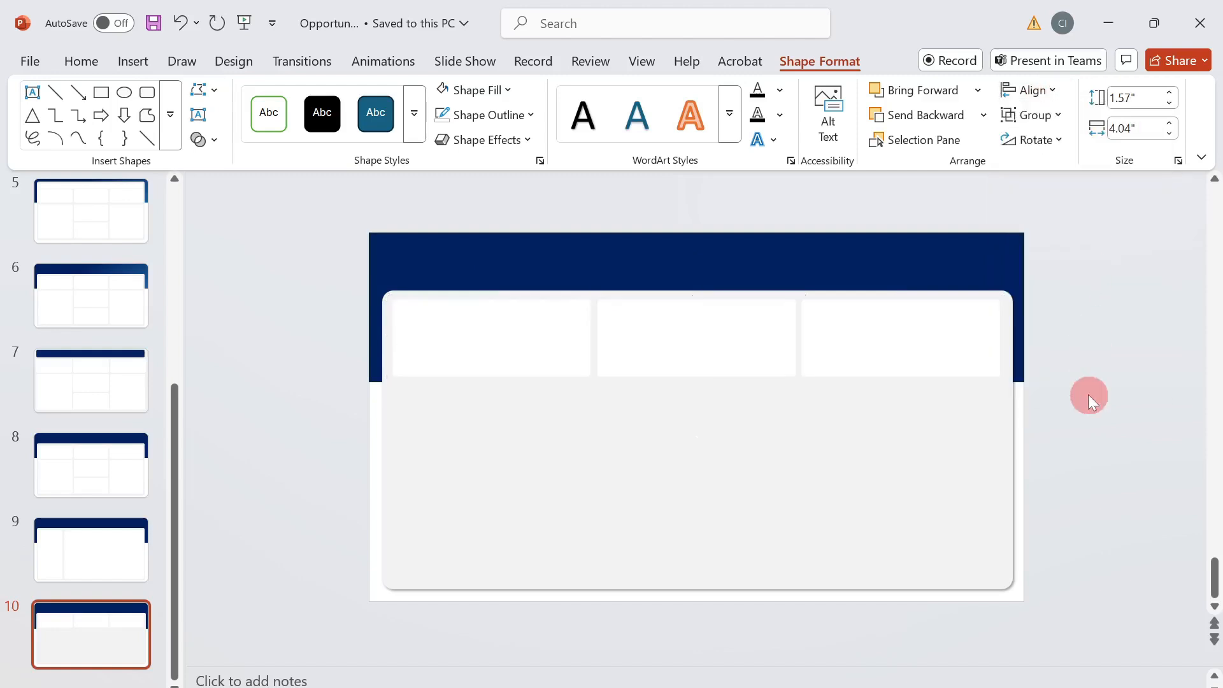
Copy the top-left card directly beneath itself and extend the copy to 3.98" high, near the panel's lower edge.
left_click(498, 345)
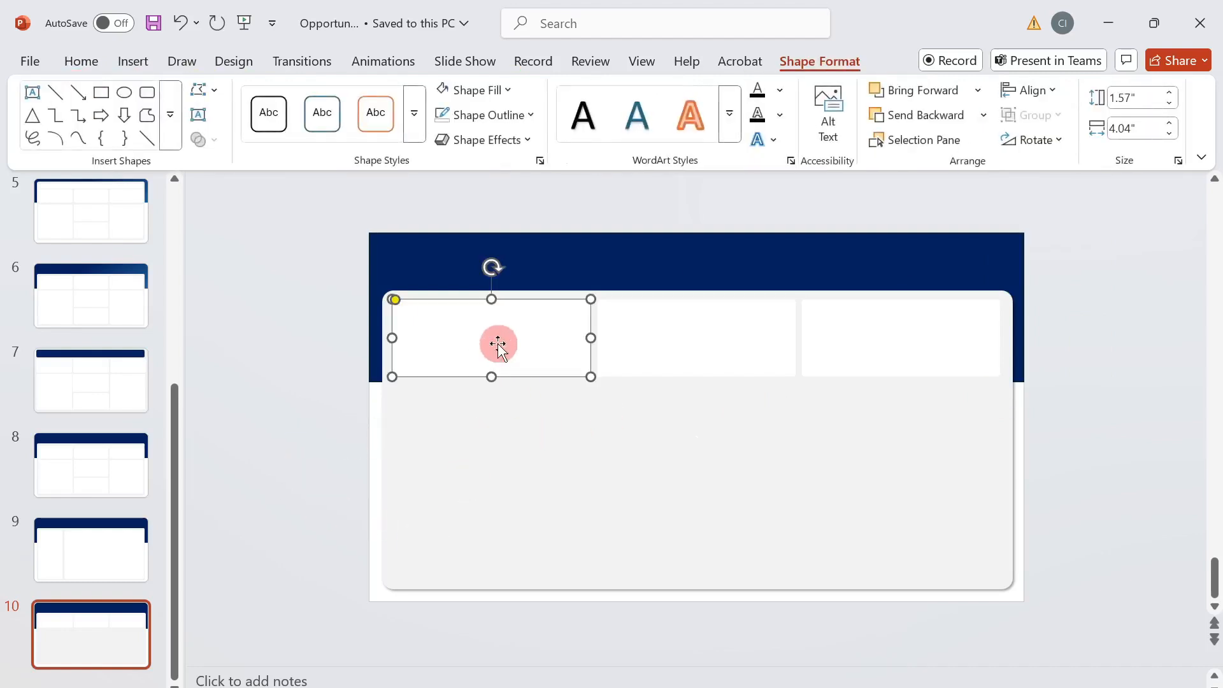
key("ctrl+v")
left_click_drag(497, 345, 487, 420)
left_click_drag(488, 460, 498, 579)
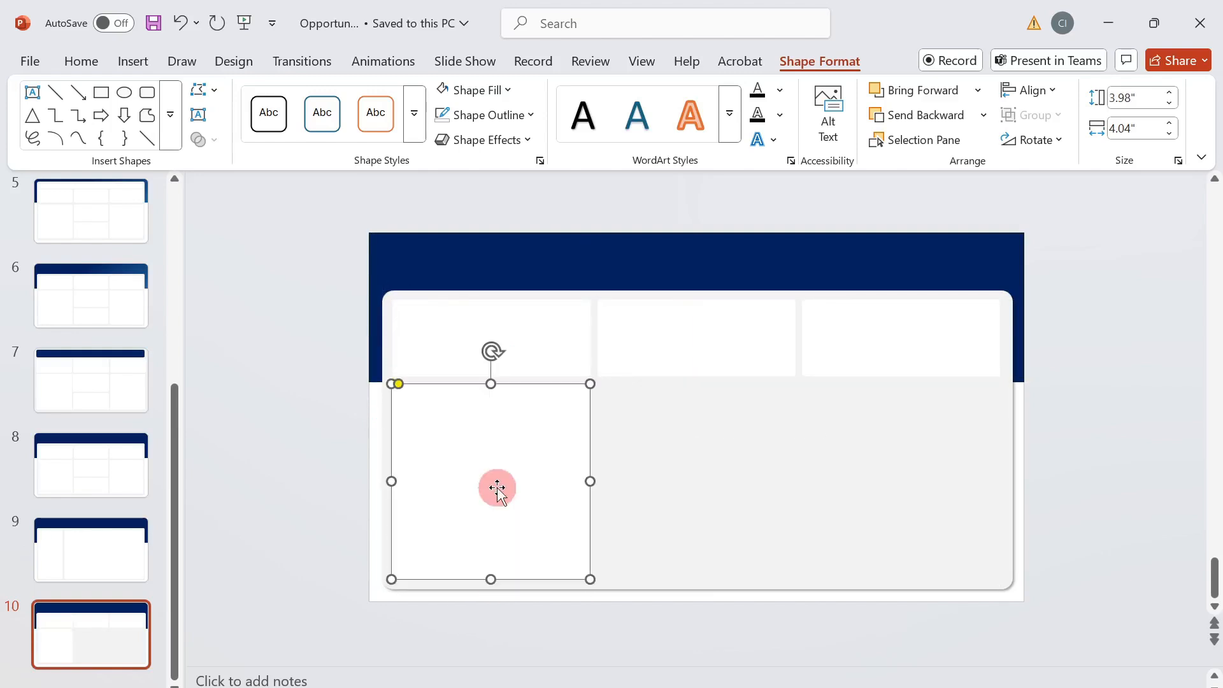
Copy the top-middle card beneath itself at 1.9" high, and stack a second copy of that size below it.
left_click(699, 333)
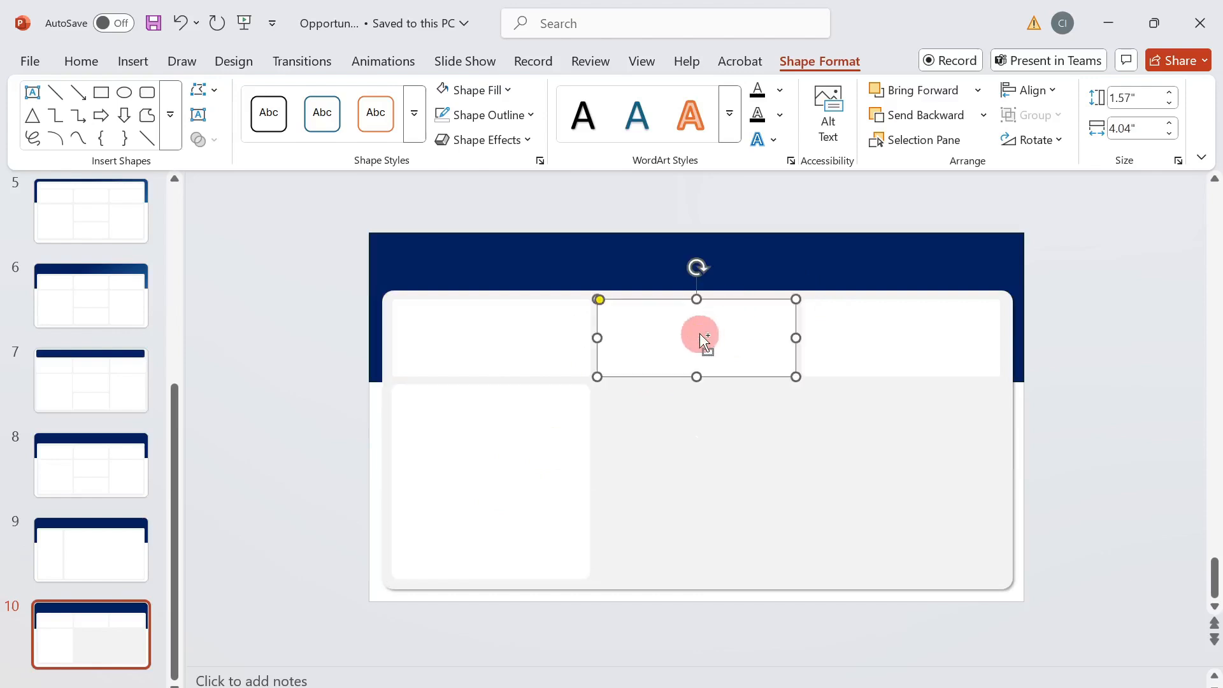
key("ctrl+v")
left_click_drag(704, 337, 666, 426)
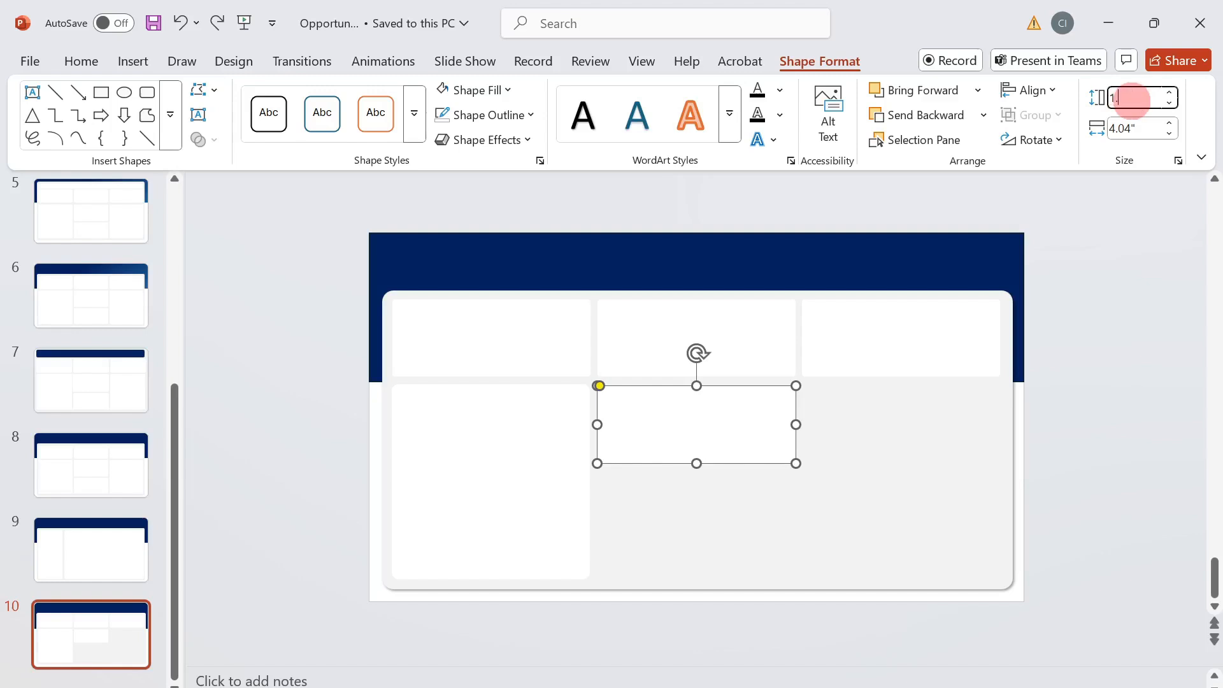
key("Return")
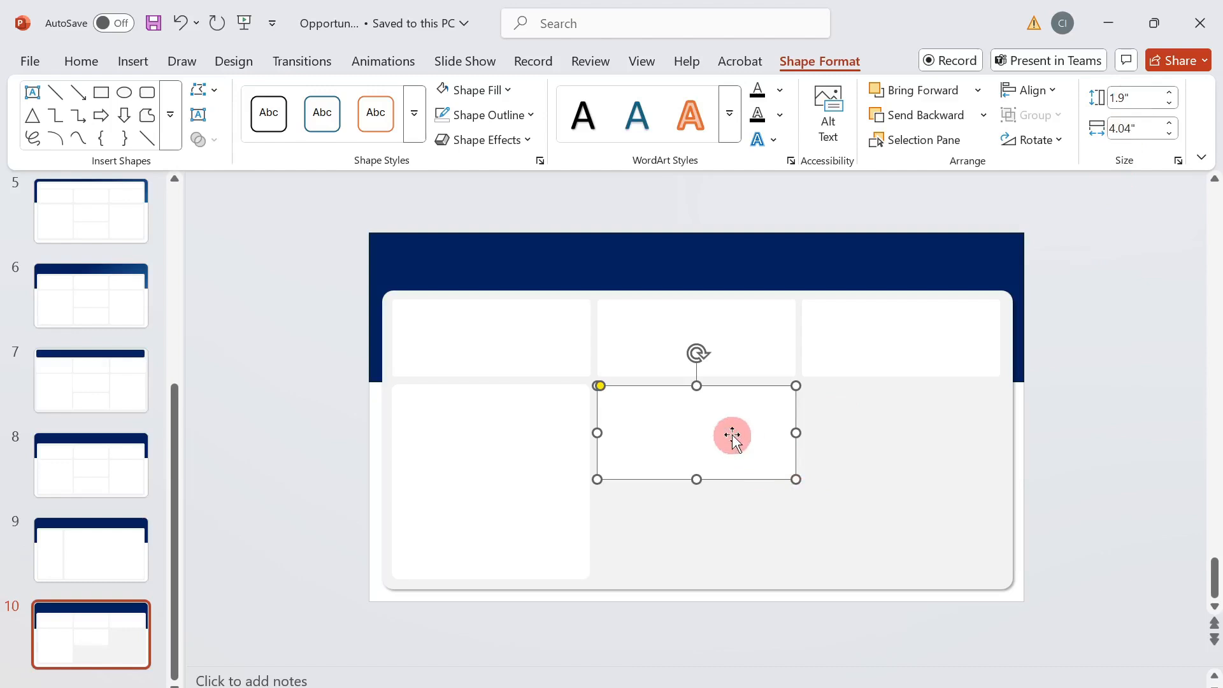
left_click_drag(737, 440, 743, 514)
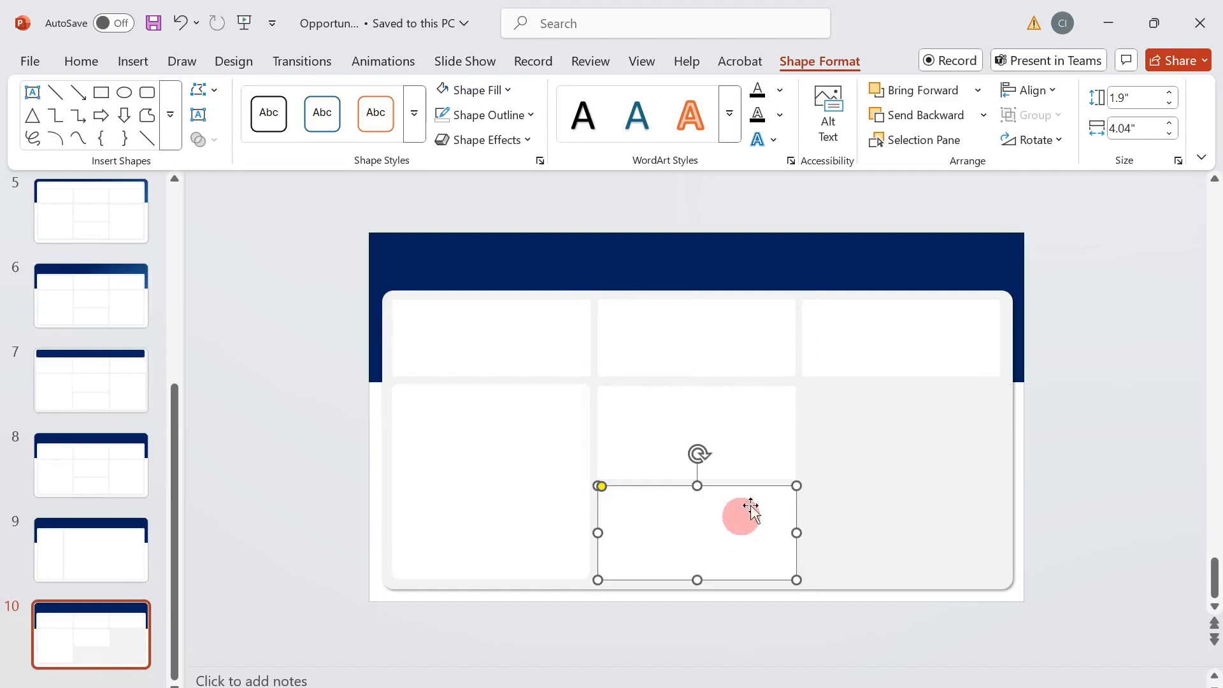
Place a tall white card under the top-right card, matching the tall card in the left column.
left_click(882, 431)
left_click(737, 425)
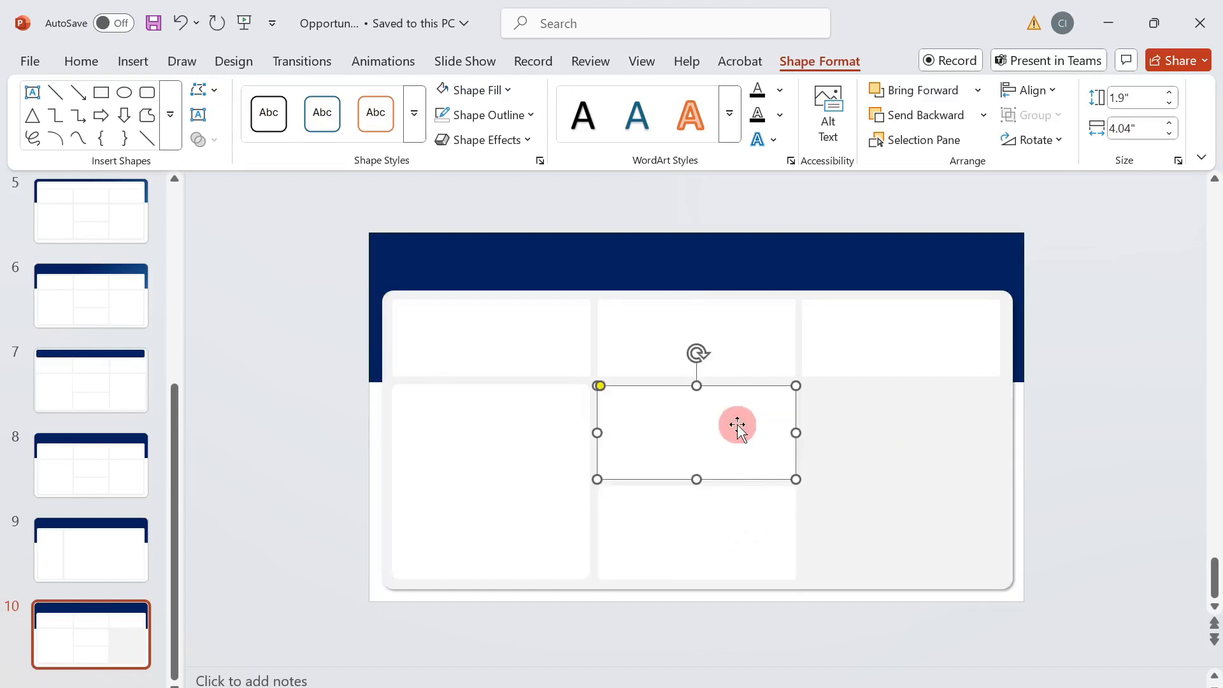
left_click_drag(738, 425, 936, 427)
Group all the background shapes on slide 10 into a single object.
left_click(432, 253)
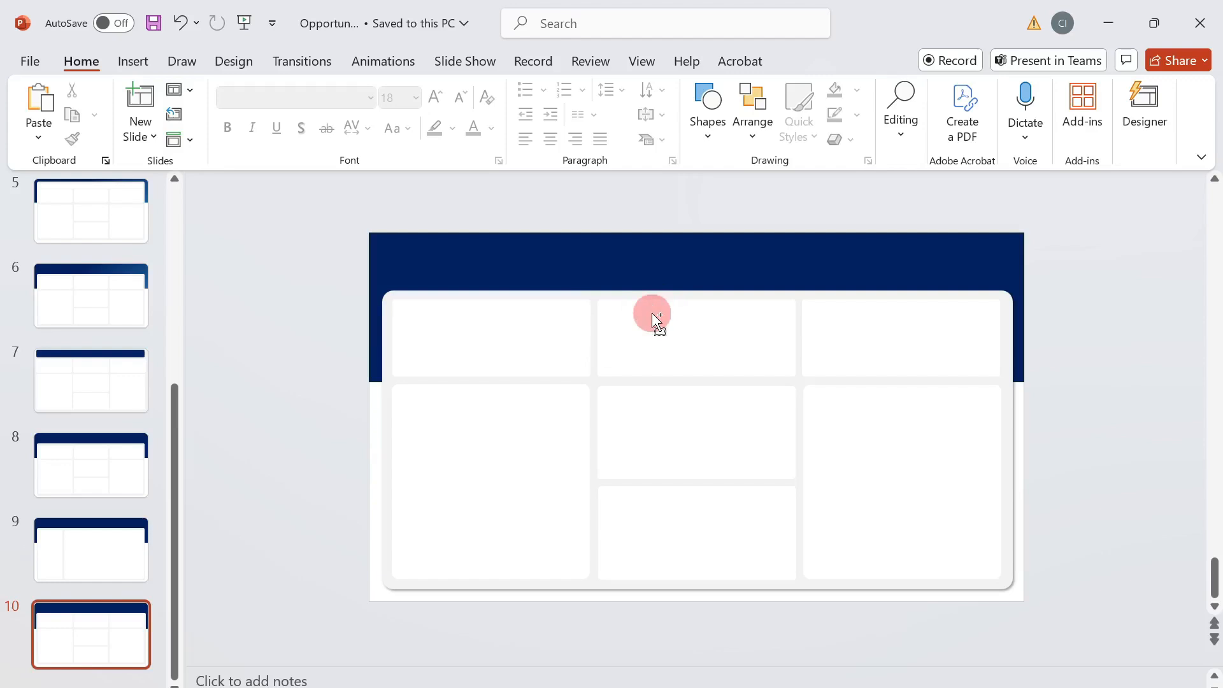
key("ctrl+a")
key("ctrl+g")
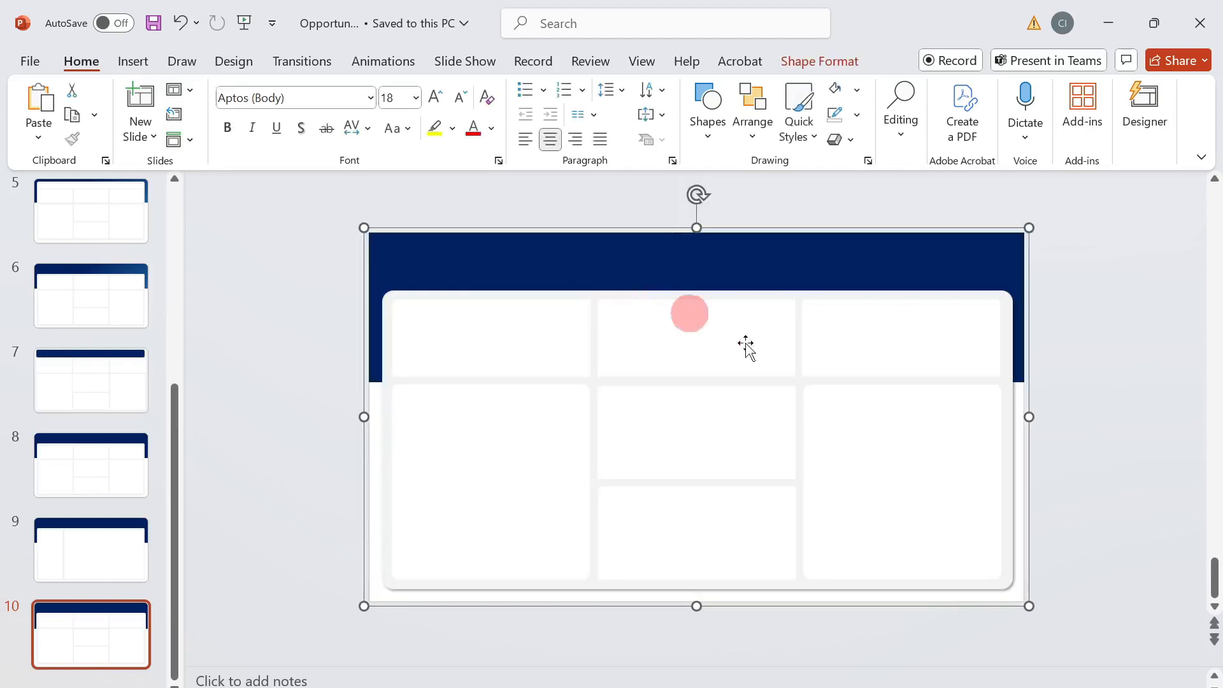
Save the grouped dashboard background as a picture and go to slide 9.
right_click(699, 421)
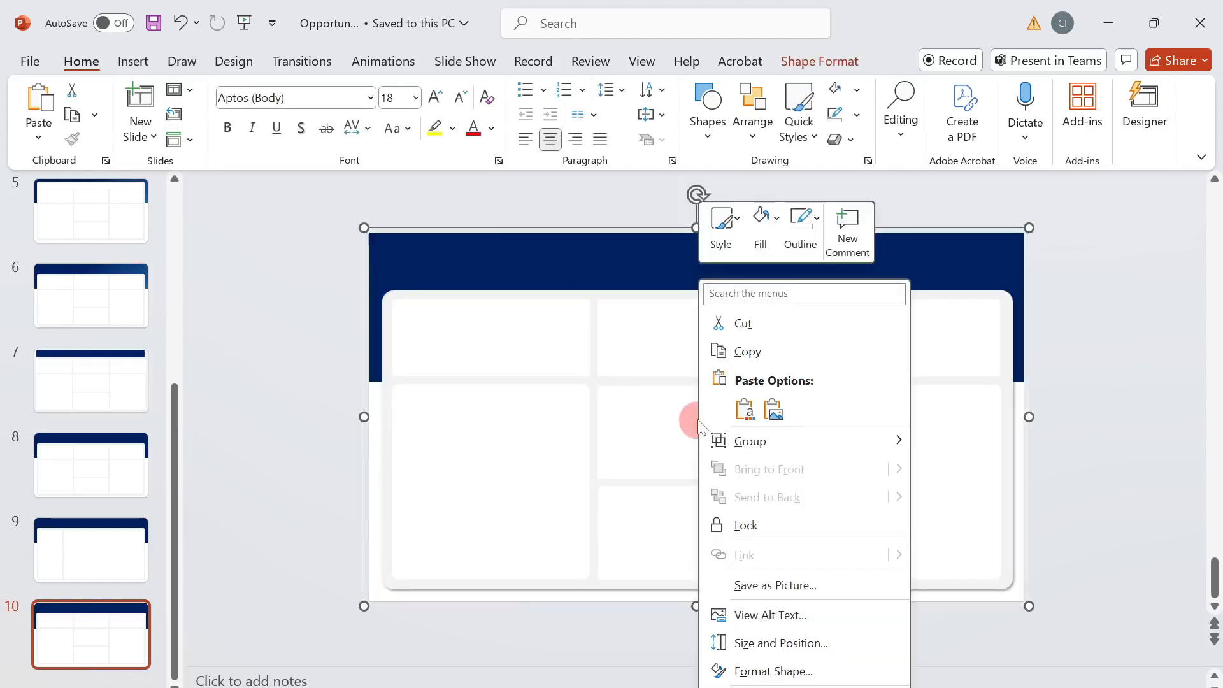
left_click(783, 585)
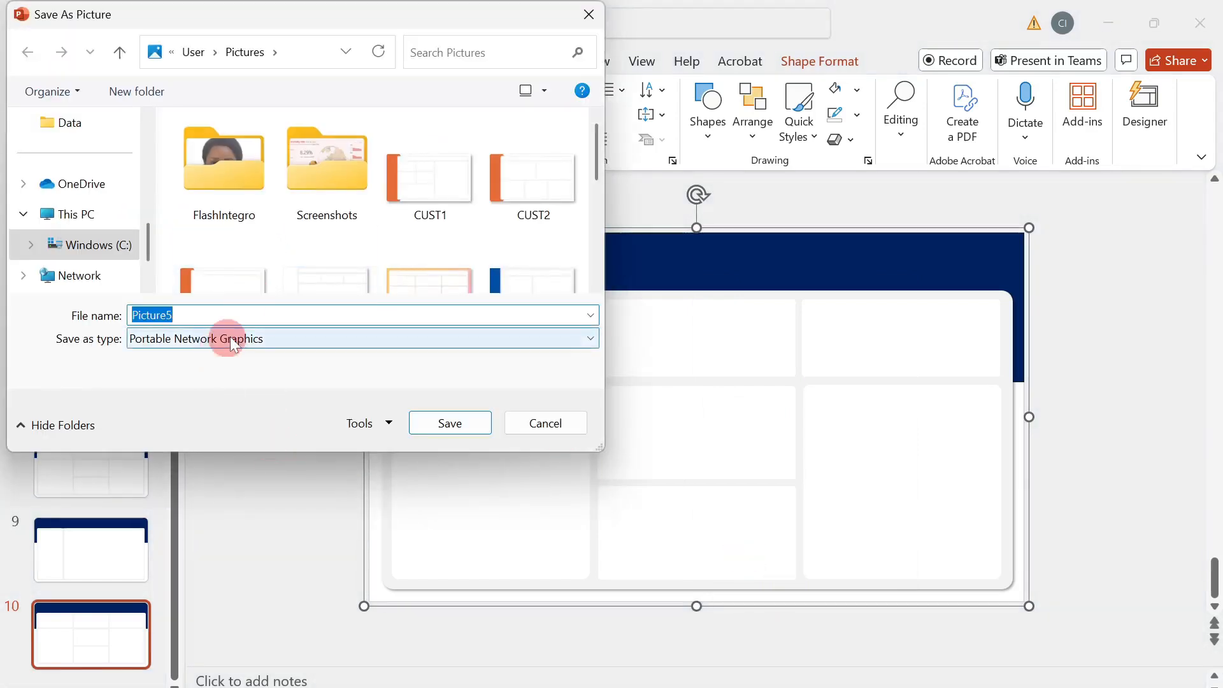
left_click(231, 338)
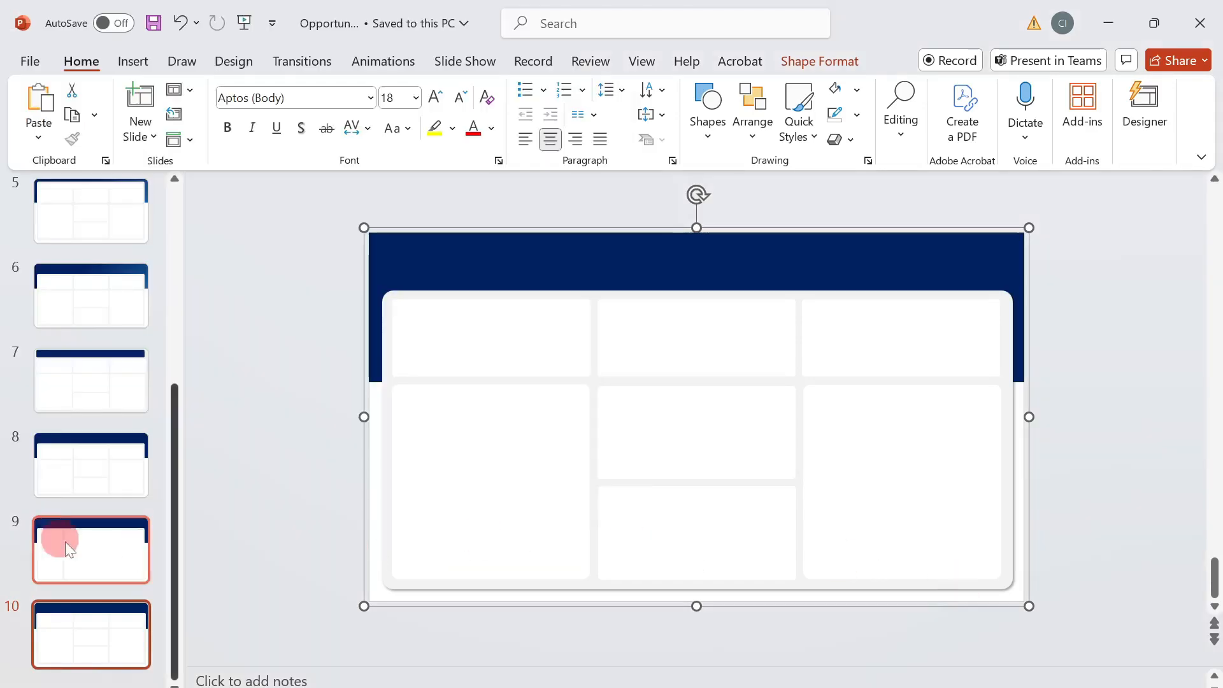
left_click(79, 546)
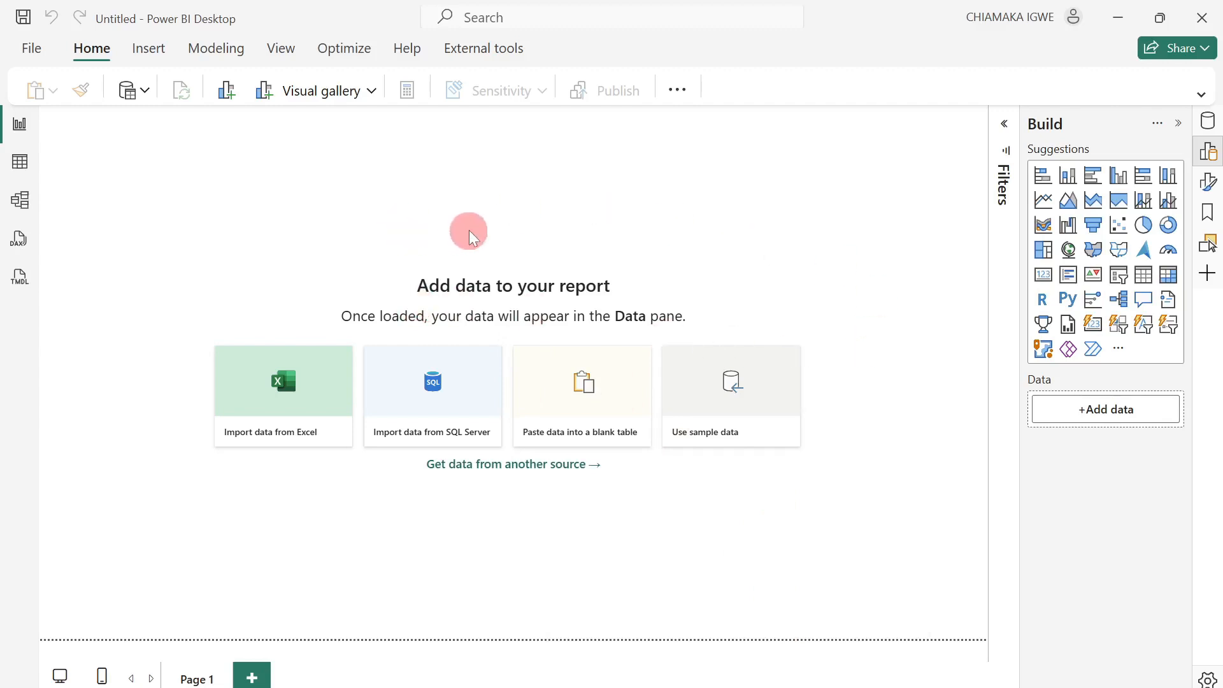
Switch to Power BI Desktop and load Opportunities.svg as the canvas background image of Page 1.
left_click(1205, 183)
left_click(880, 280)
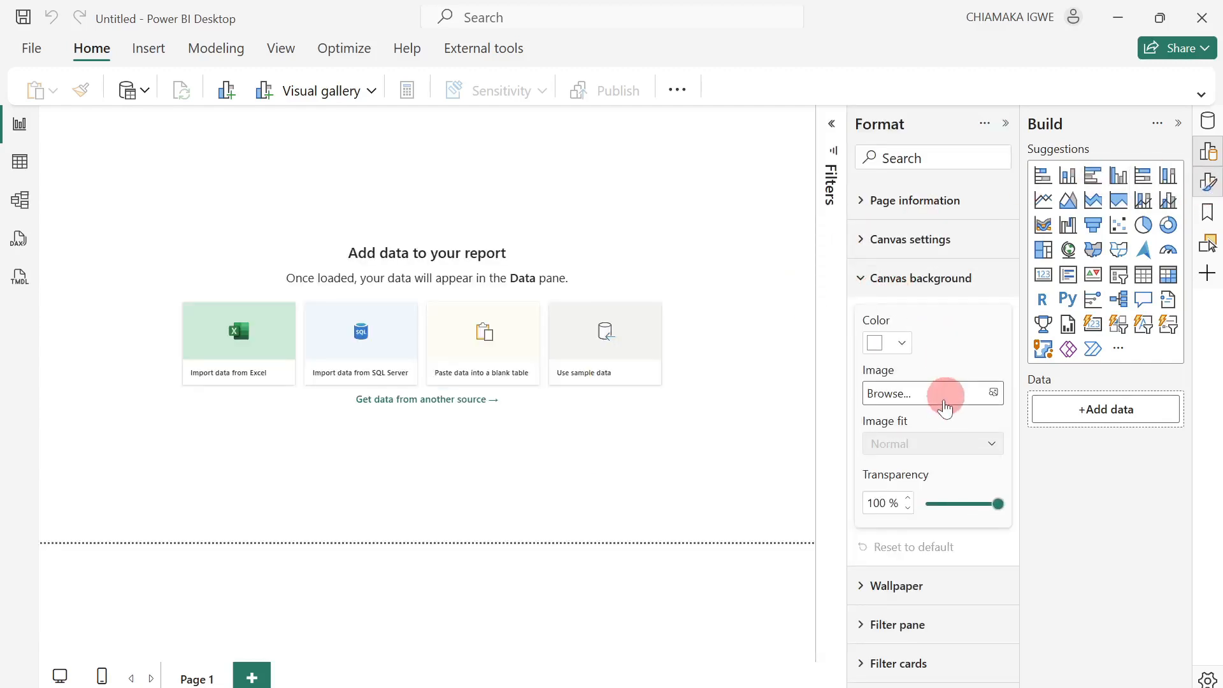
left_click(945, 405)
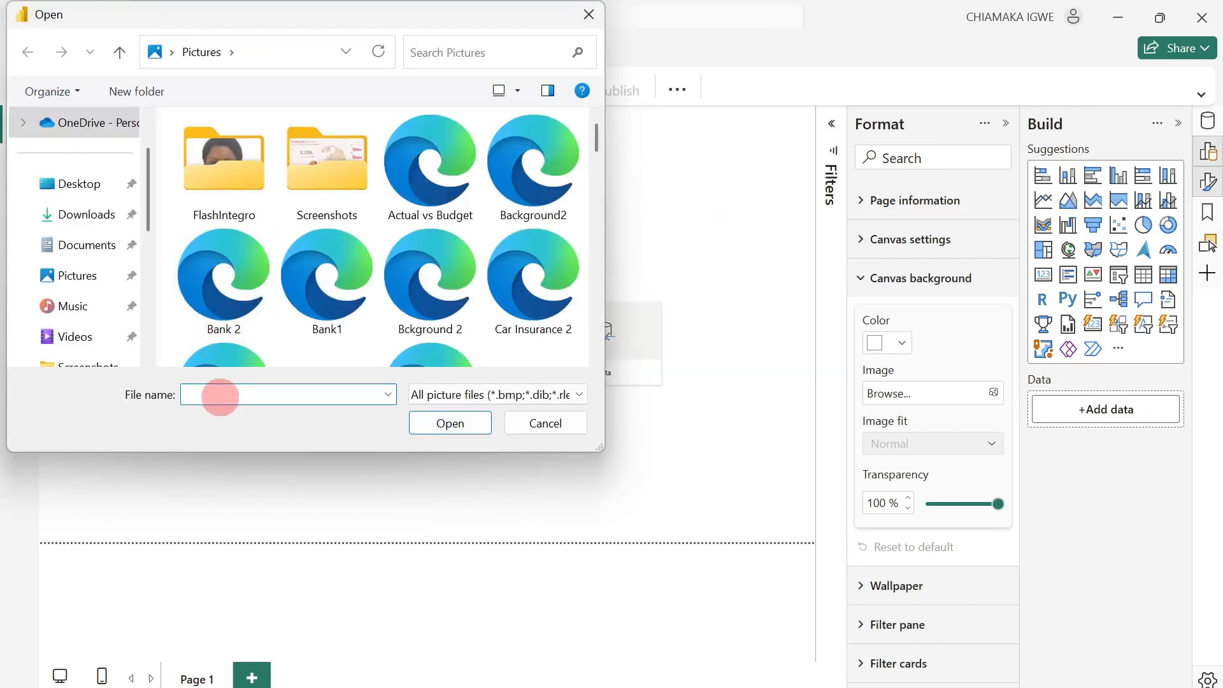
type("opp")
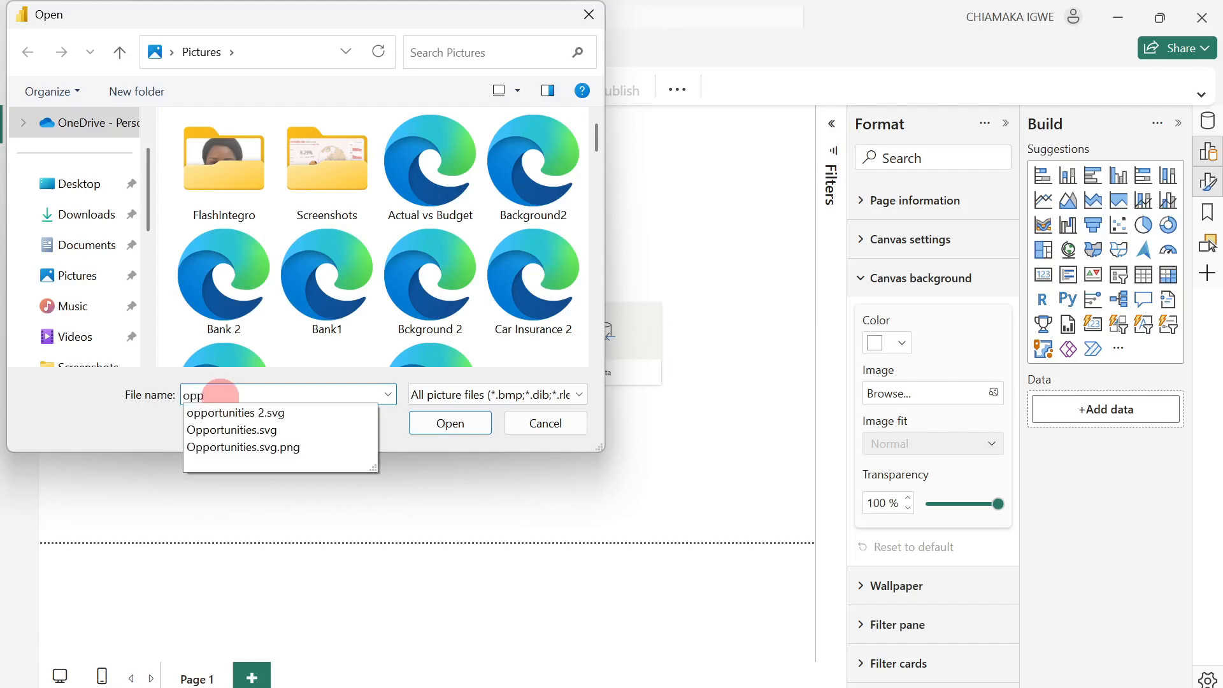
left_click(414, 422)
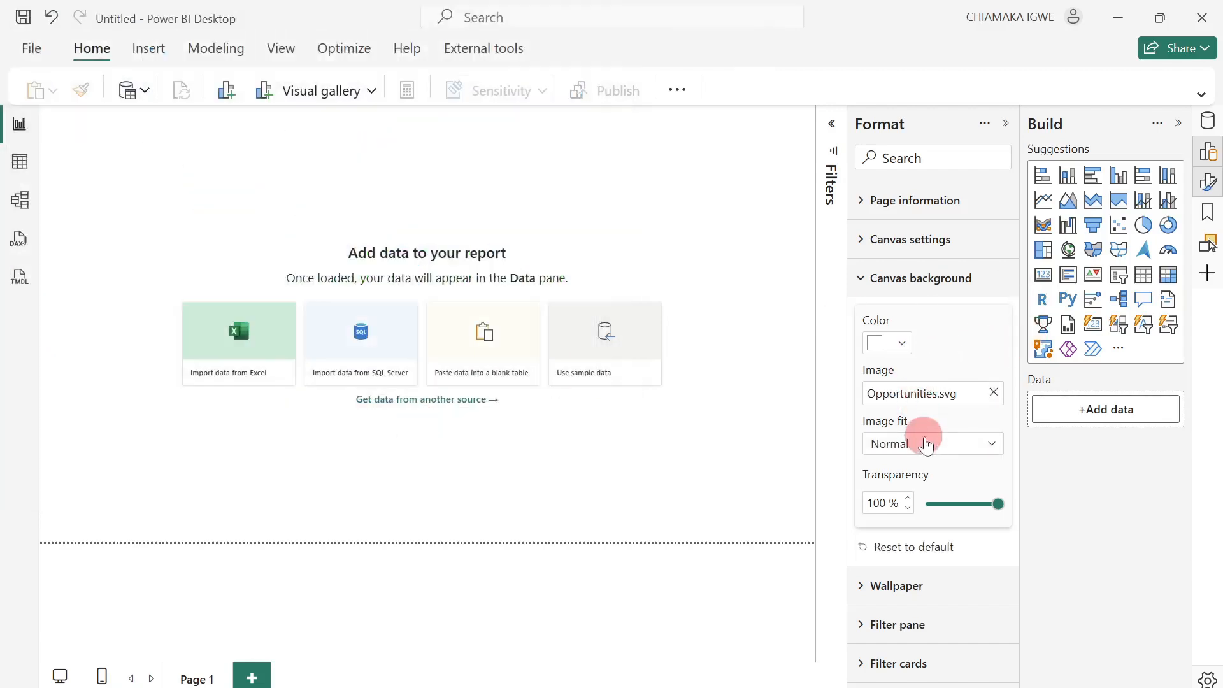
Set Page 1's background image fit to Fit and its transparency to 0%.
left_click(927, 444)
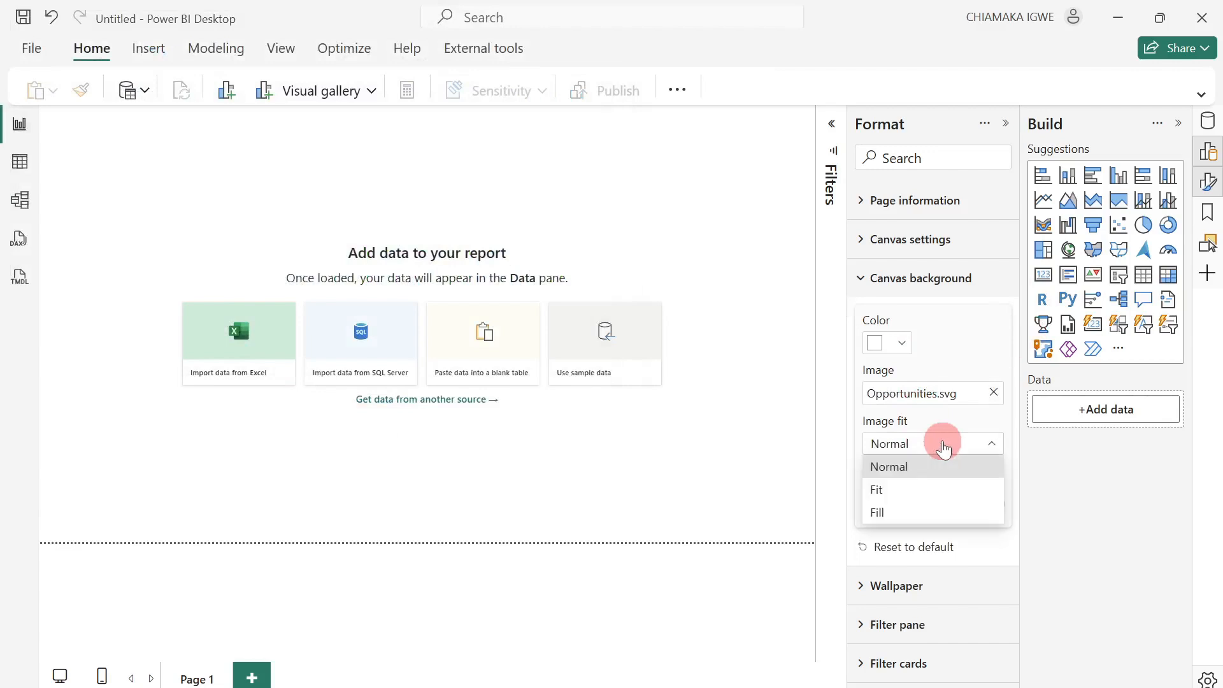
left_click(921, 491)
left_click_drag(998, 502, 873, 514)
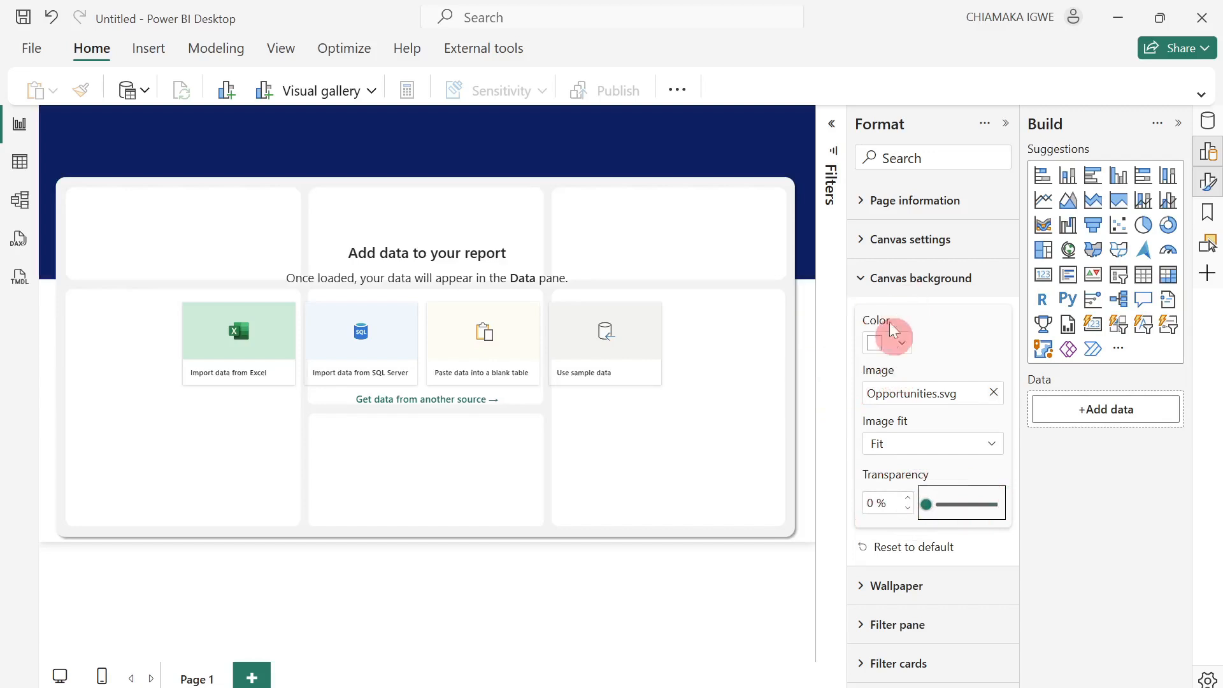
Add a second report page and load opportunities 2.svg as its canvas background image.
left_click(250, 676)
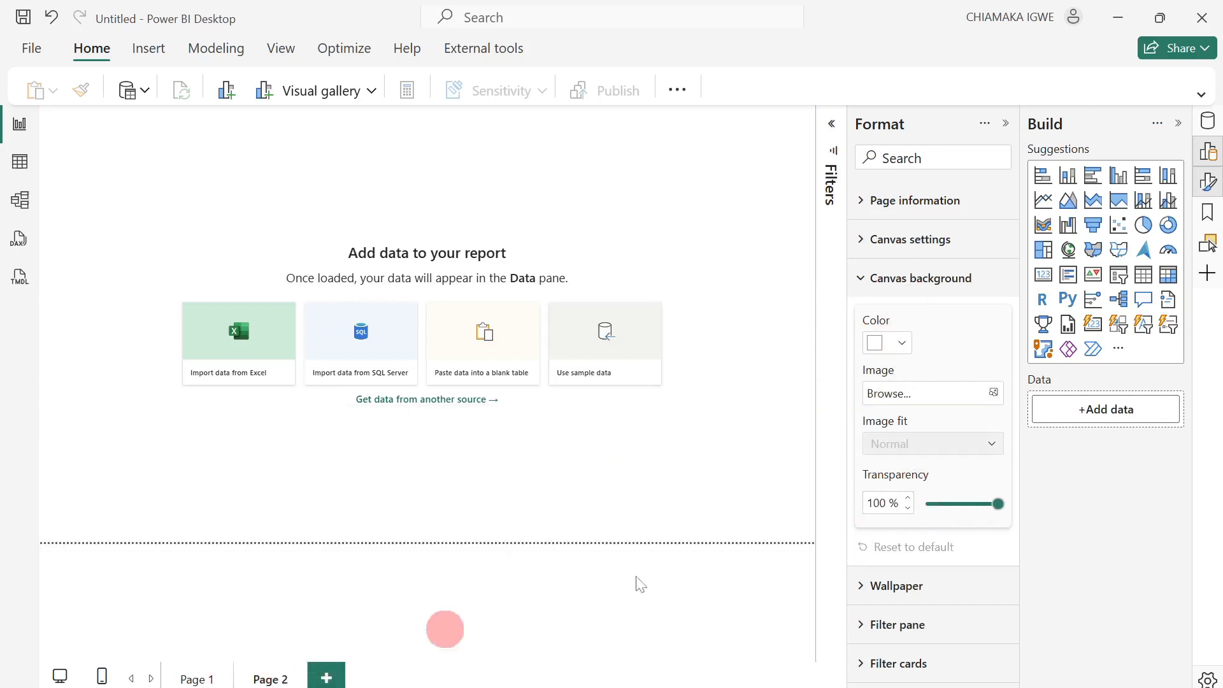
left_click(925, 406)
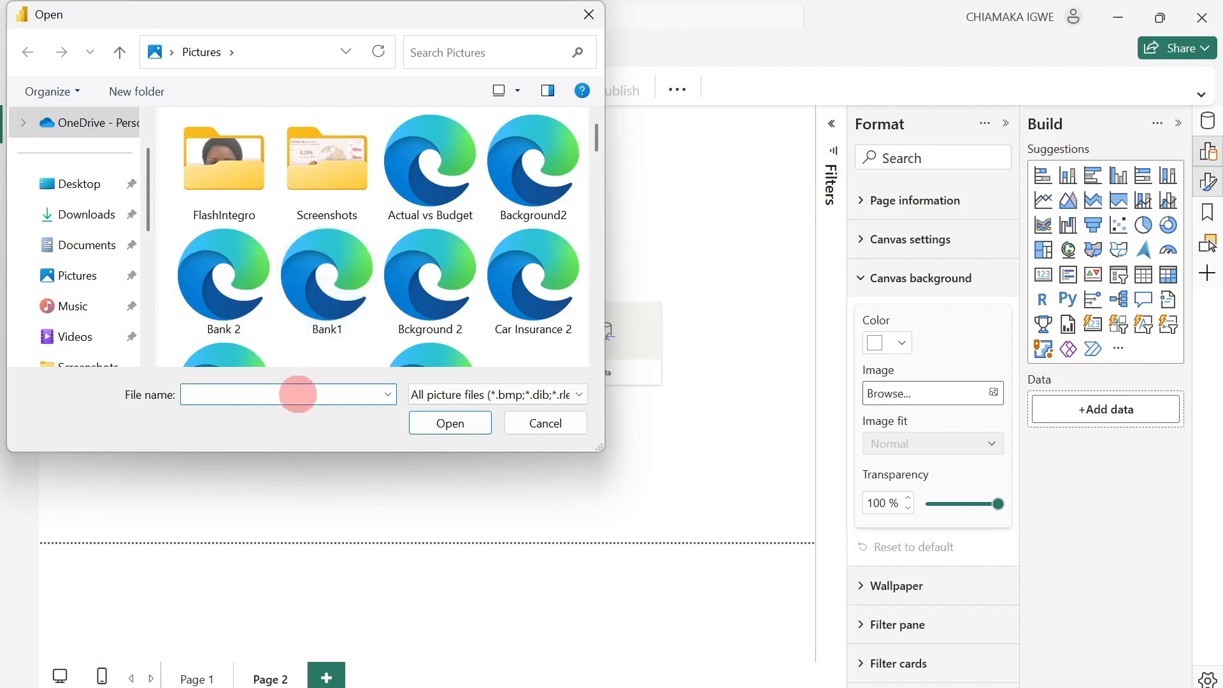
type("opp")
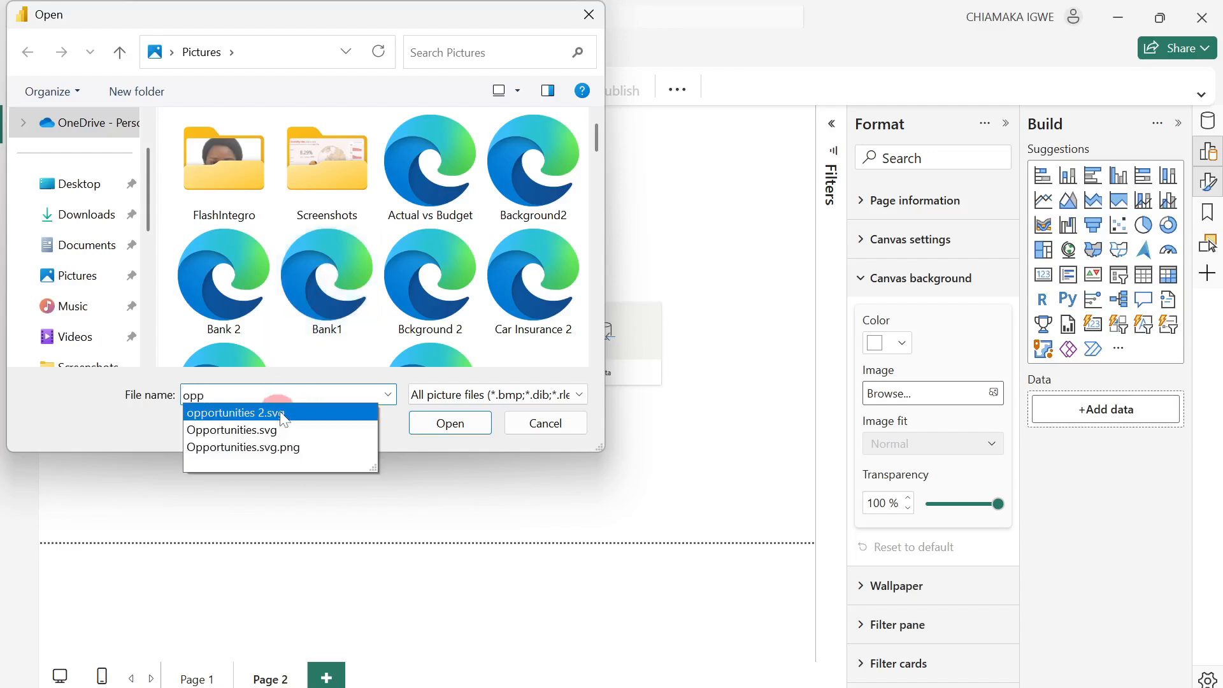
left_click(283, 413)
left_click(449, 424)
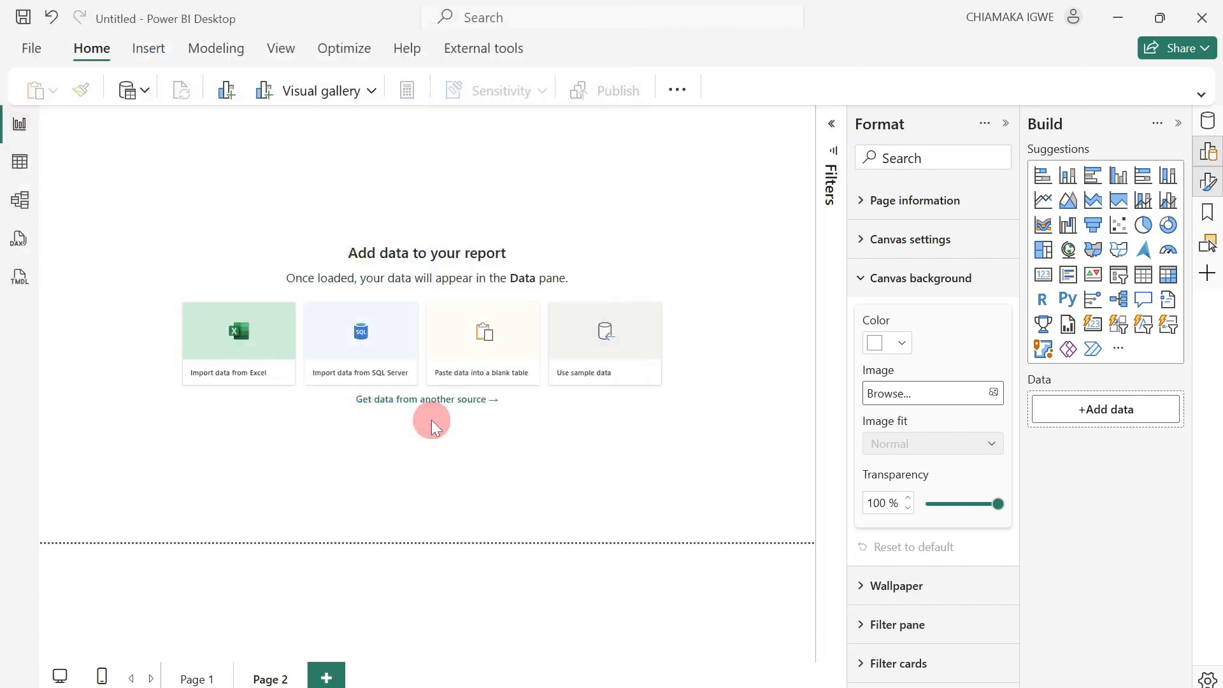
Set Page 2's background transparency to 0% and image fit to Fit, and close the format settings.
left_click_drag(997, 503, 797, 518)
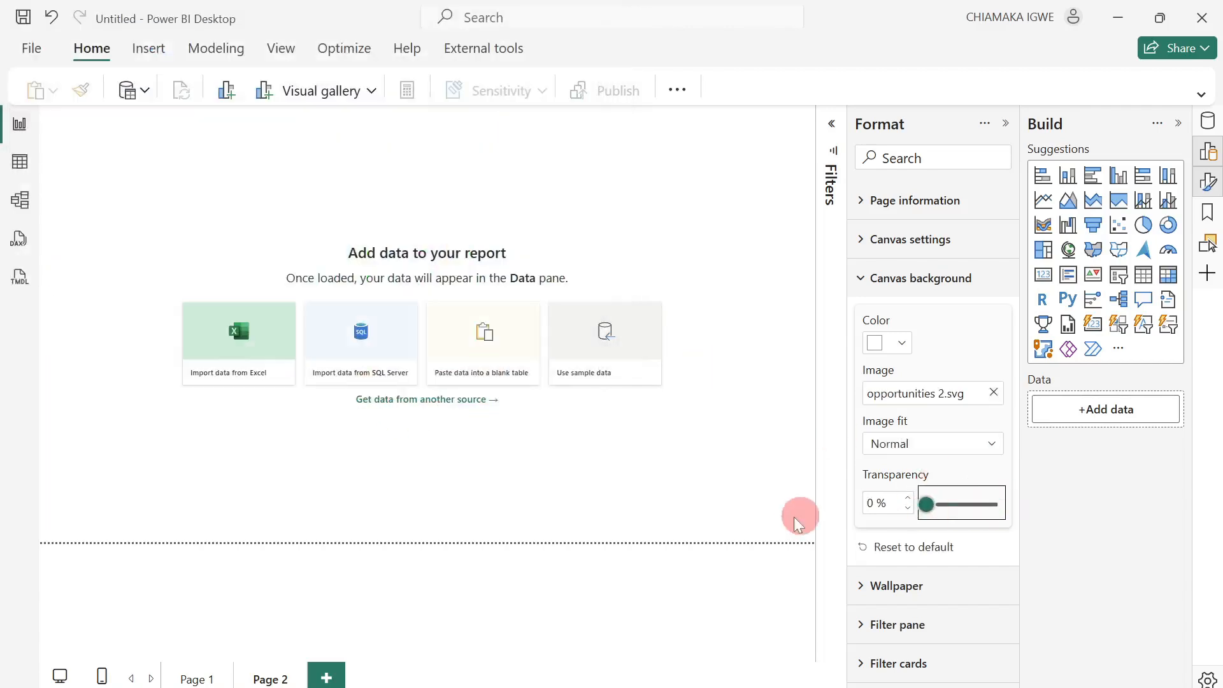
left_click(911, 452)
left_click(909, 483)
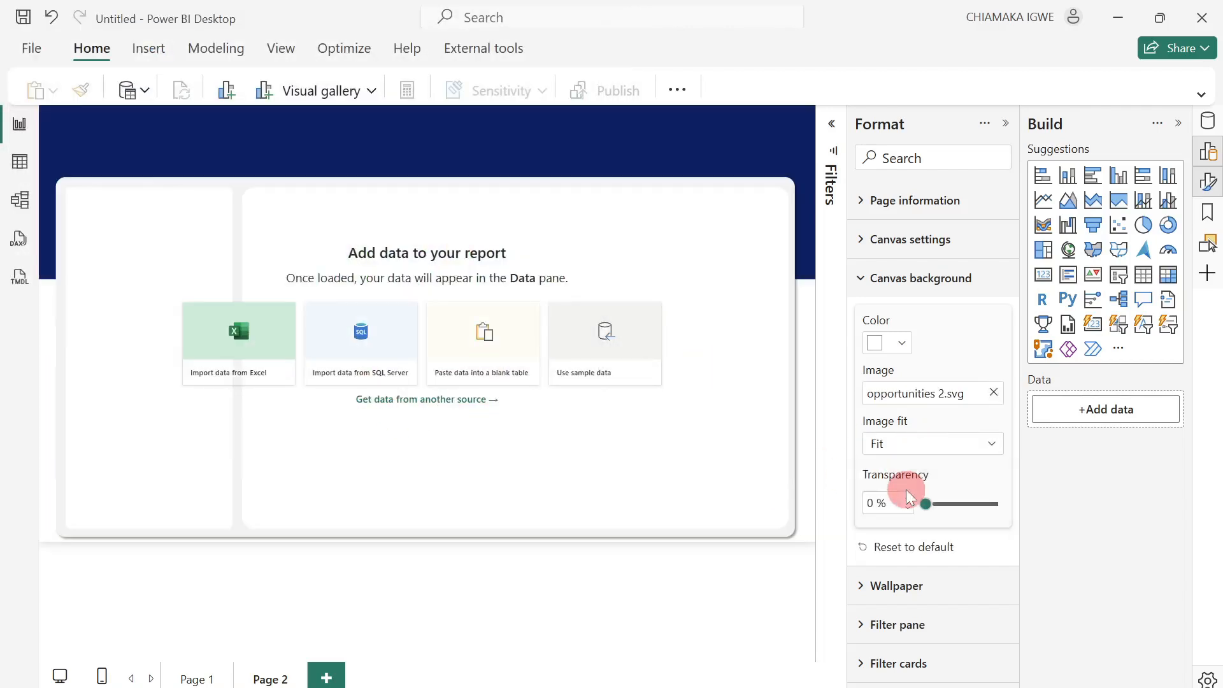
left_click(1006, 124)
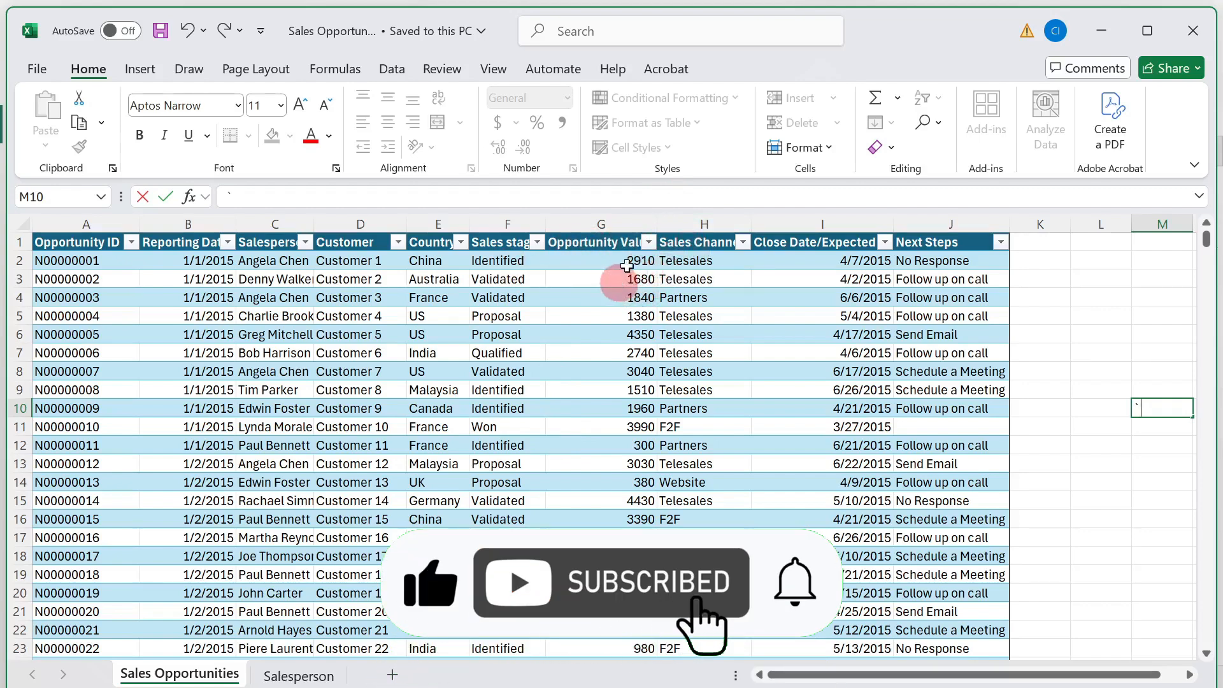
Switch to the Sales Opportunities workbook in Excel and examine the Opportunity Value, Sales Channel, Close Date and Next Steps columns.
left_click(601, 242)
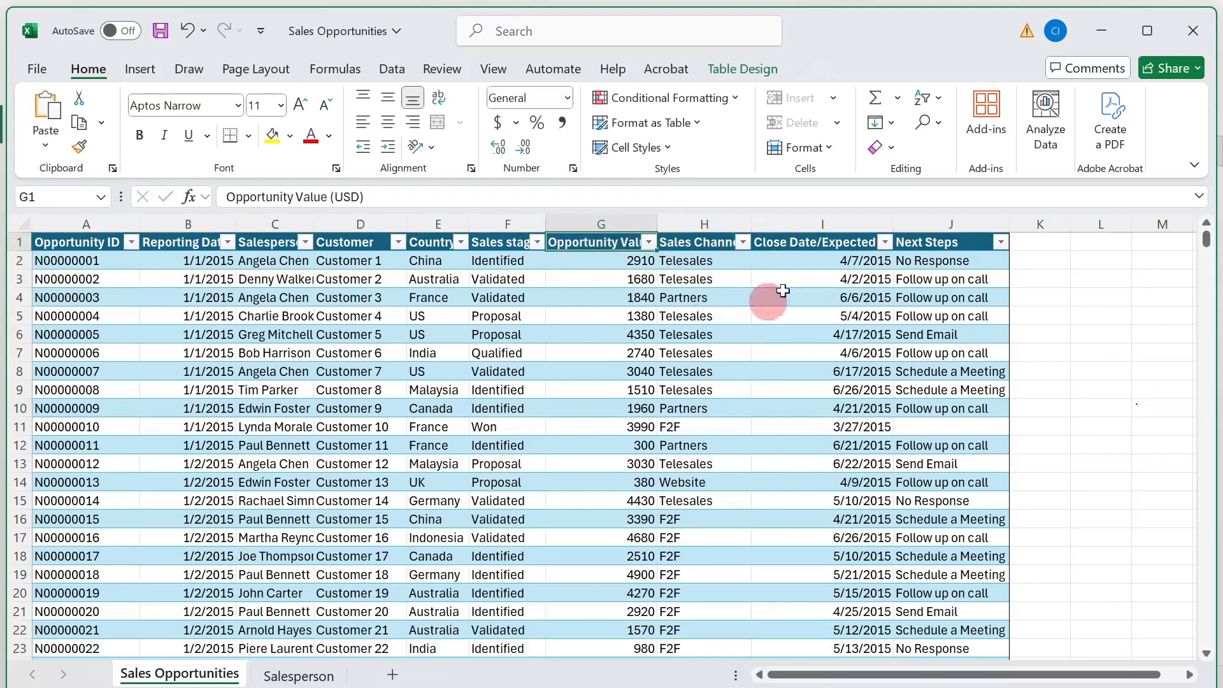
left_click(743, 242)
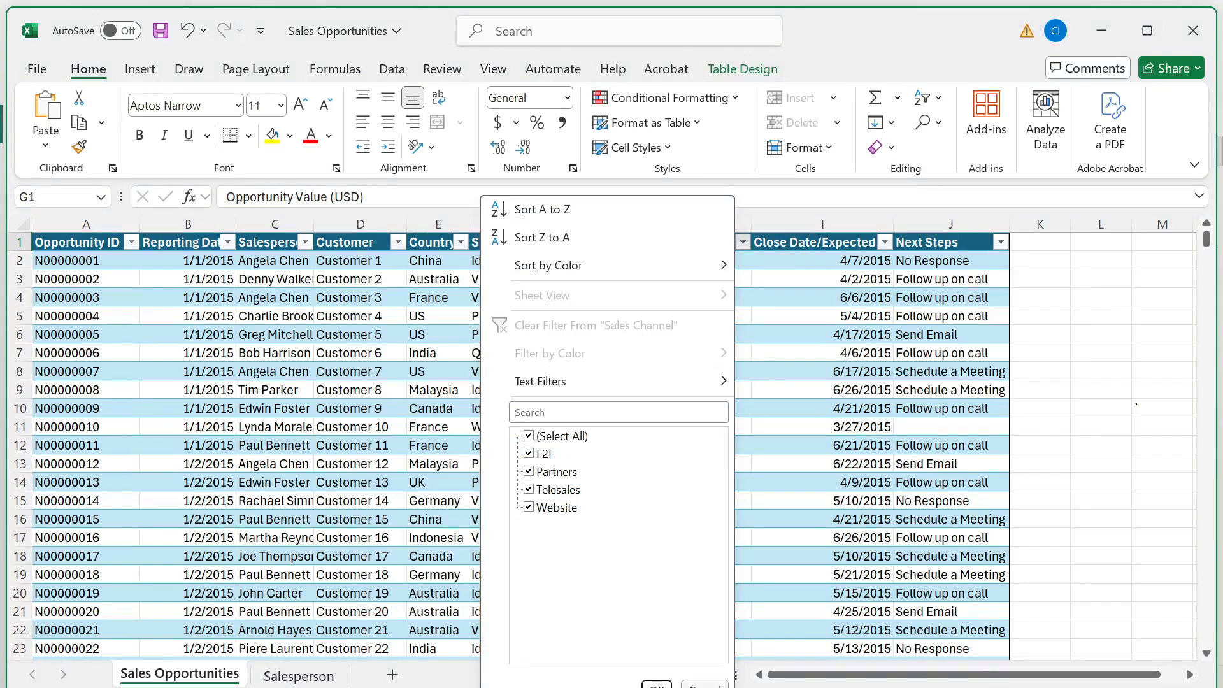
left_click(705, 687)
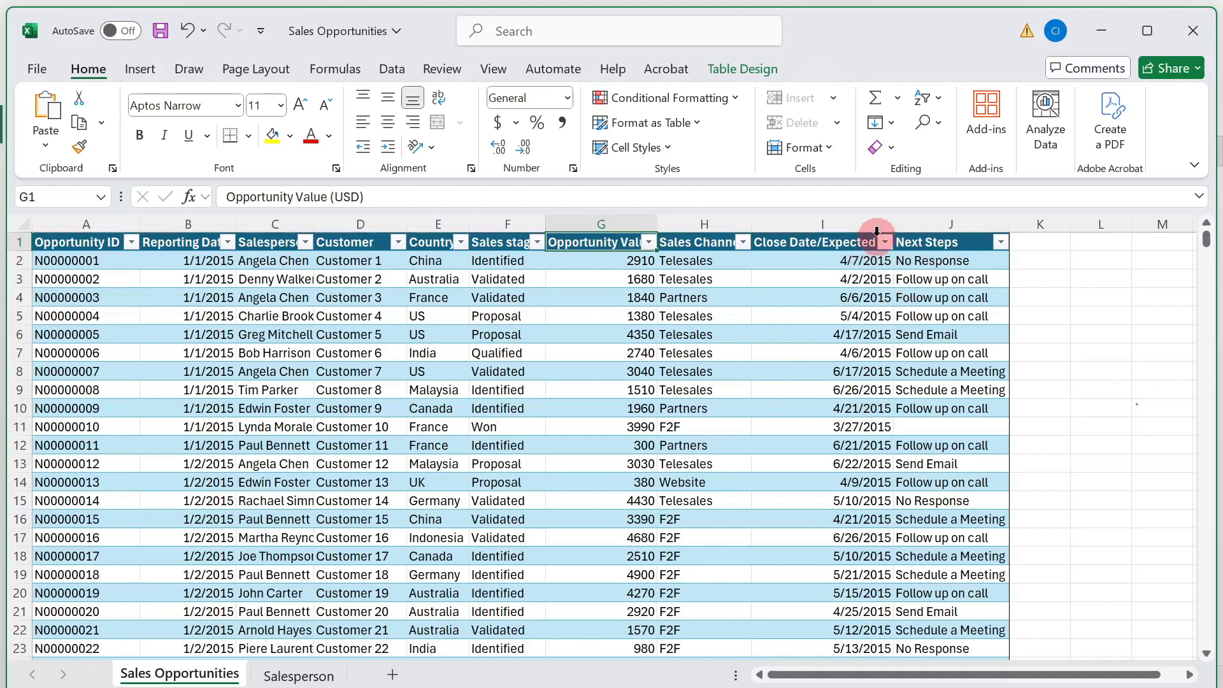
left_click(834, 244)
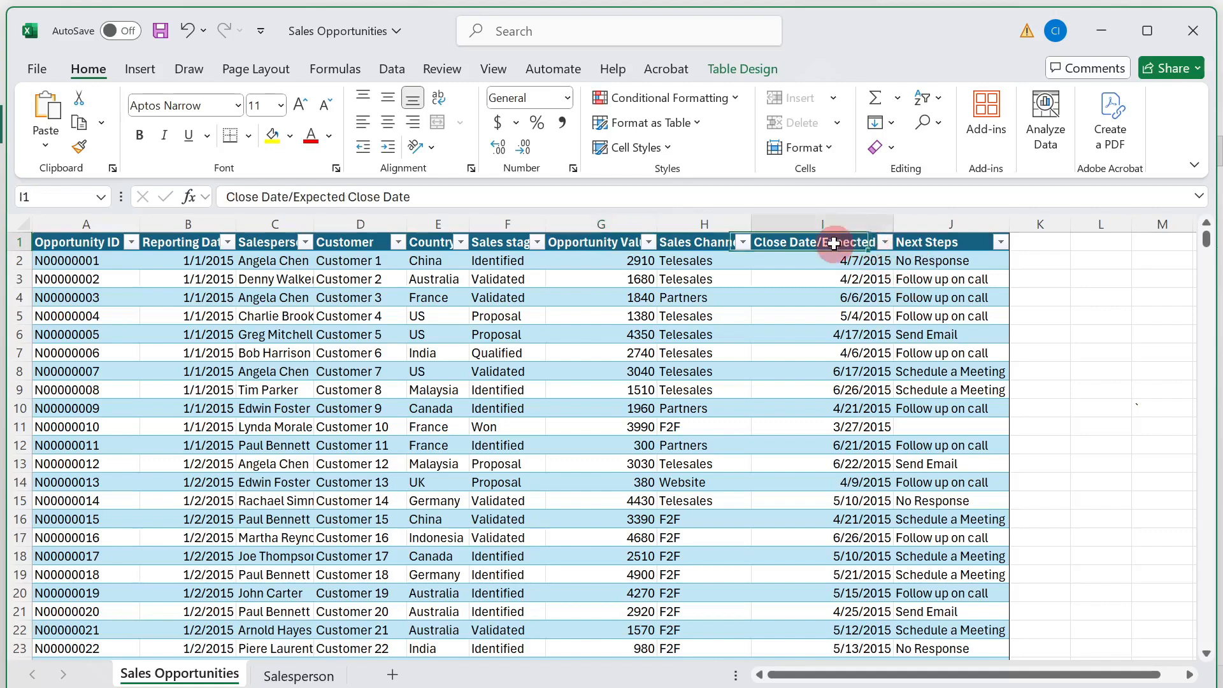
left_click(938, 246)
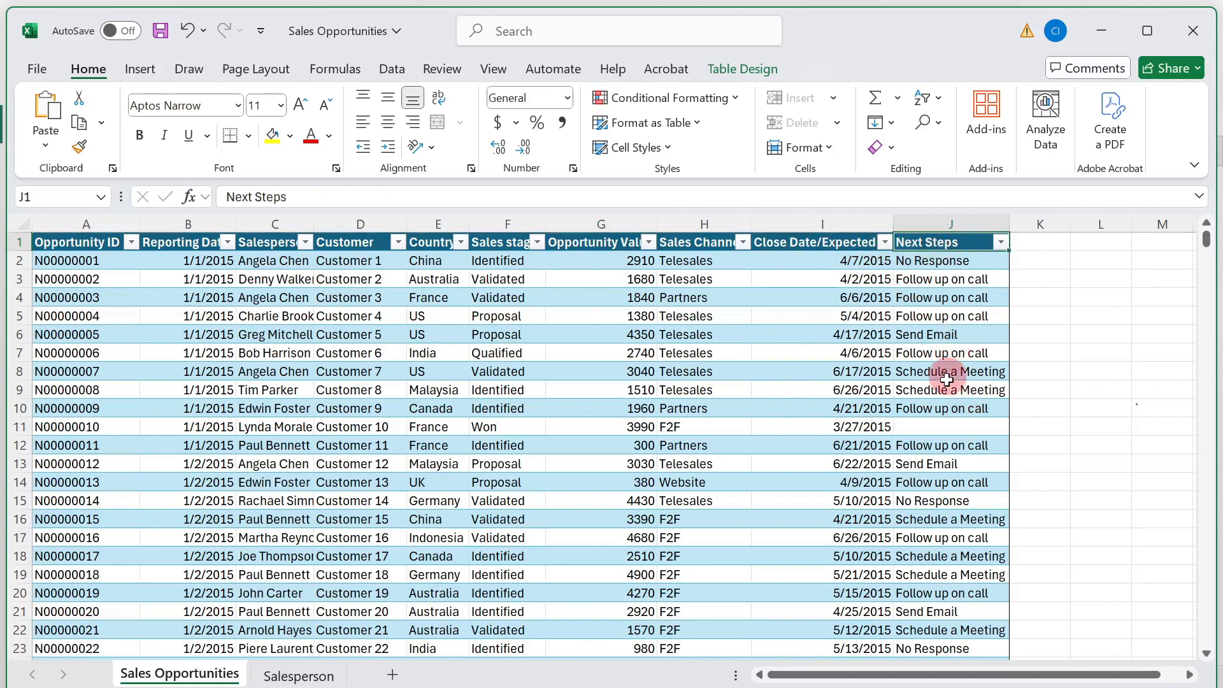
Show the Salesperson sheet and fit the Images column's width to its contents.
left_click(281, 677)
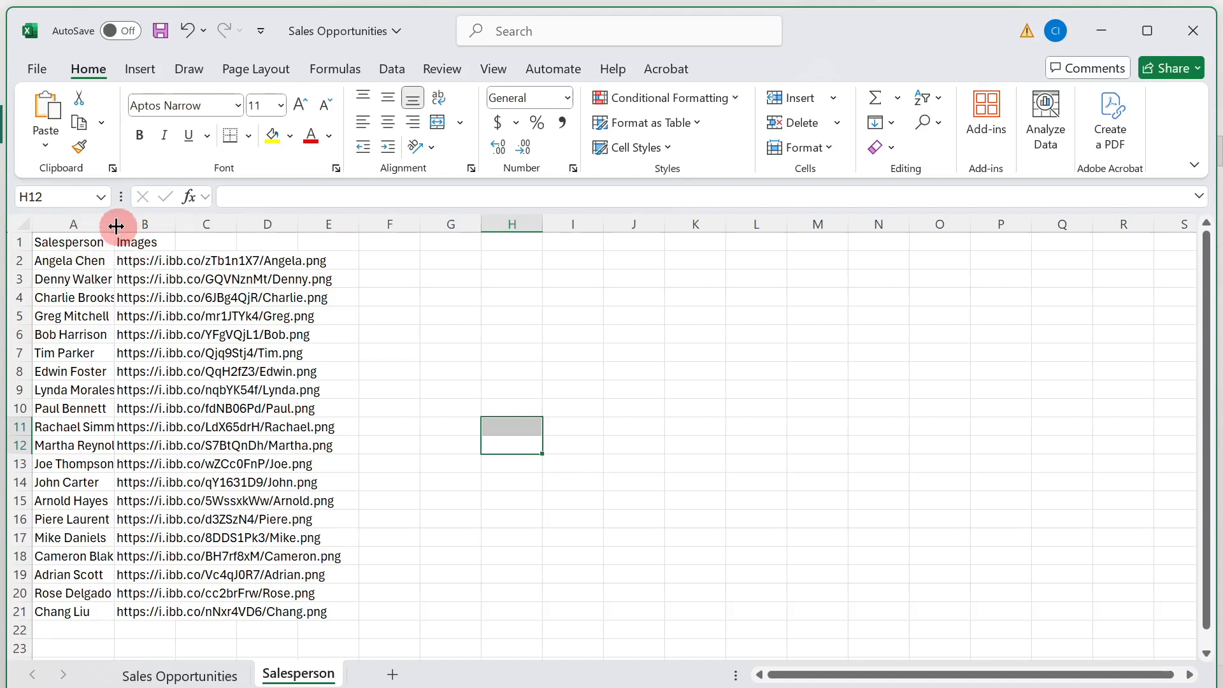
double_click(176, 221)
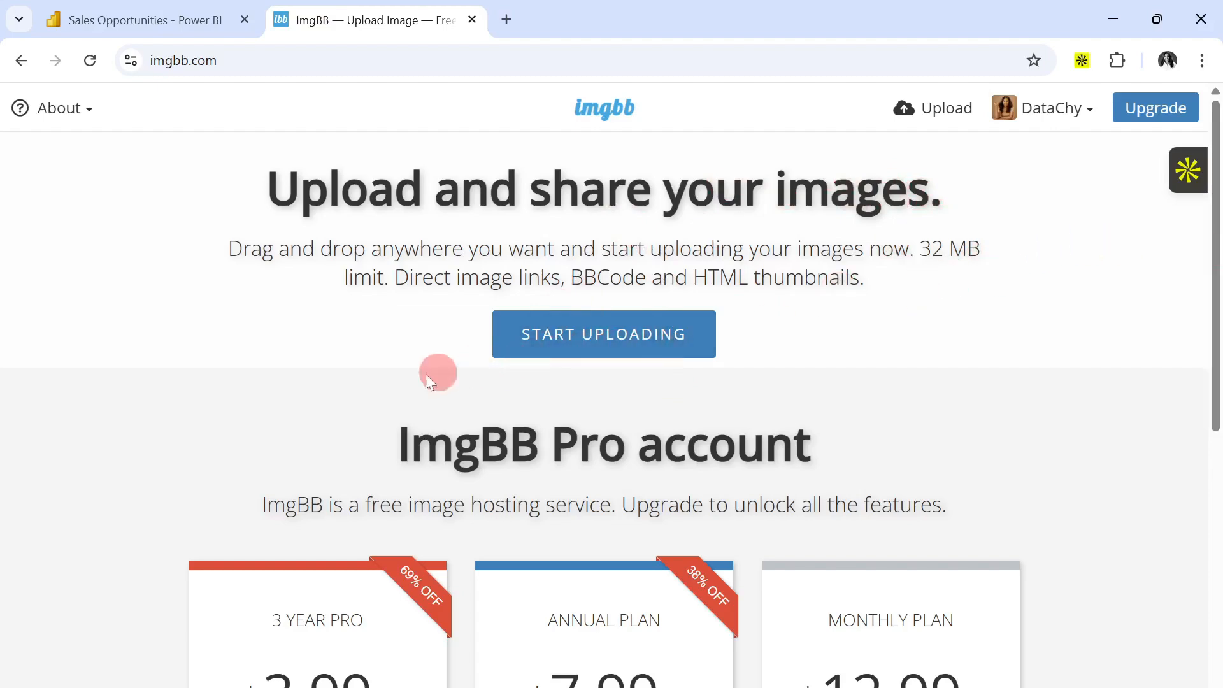
Switch to the ImgBB site in the browser and review its upload page and Pro account plans.
scroll(351, 459, "down", 5)
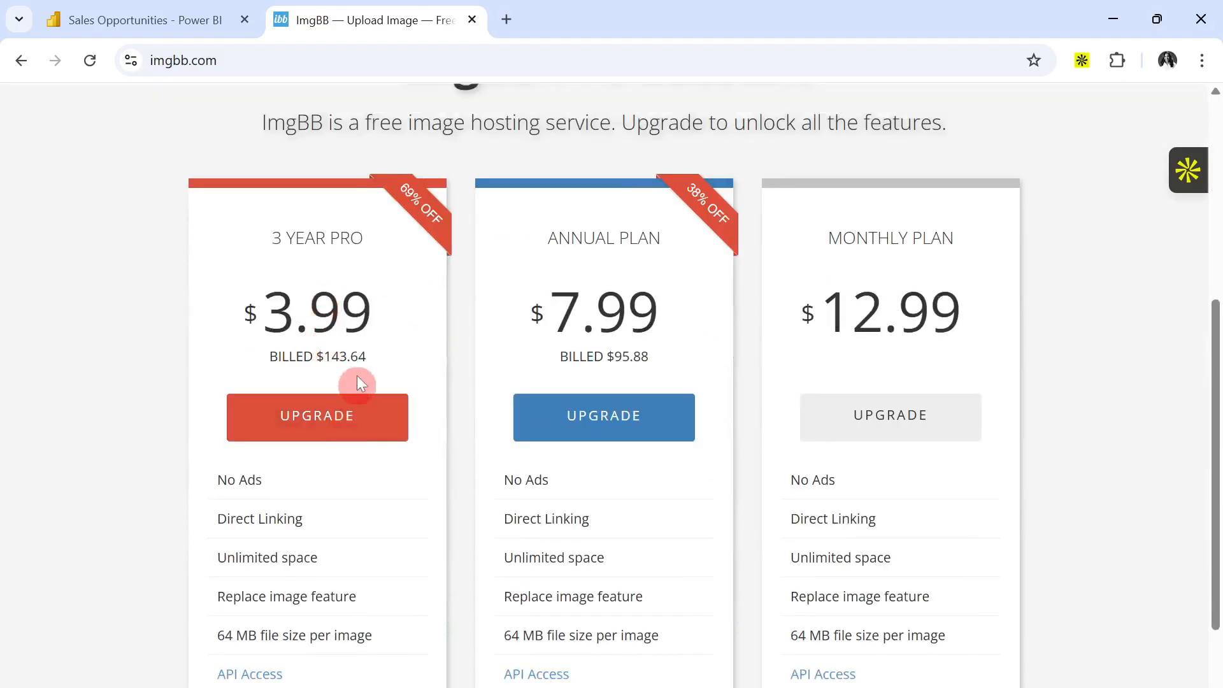
scroll(616, 324, "up", 1)
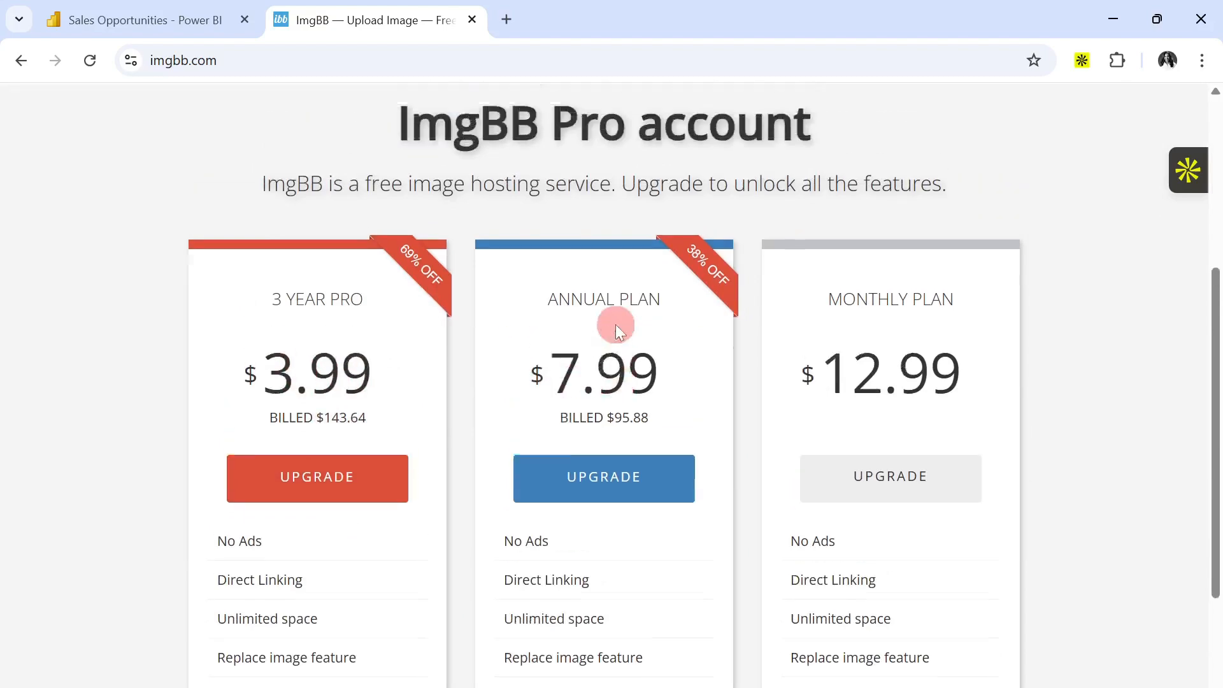
scroll(616, 324, "up", 3)
scroll(919, 307, "up", 2)
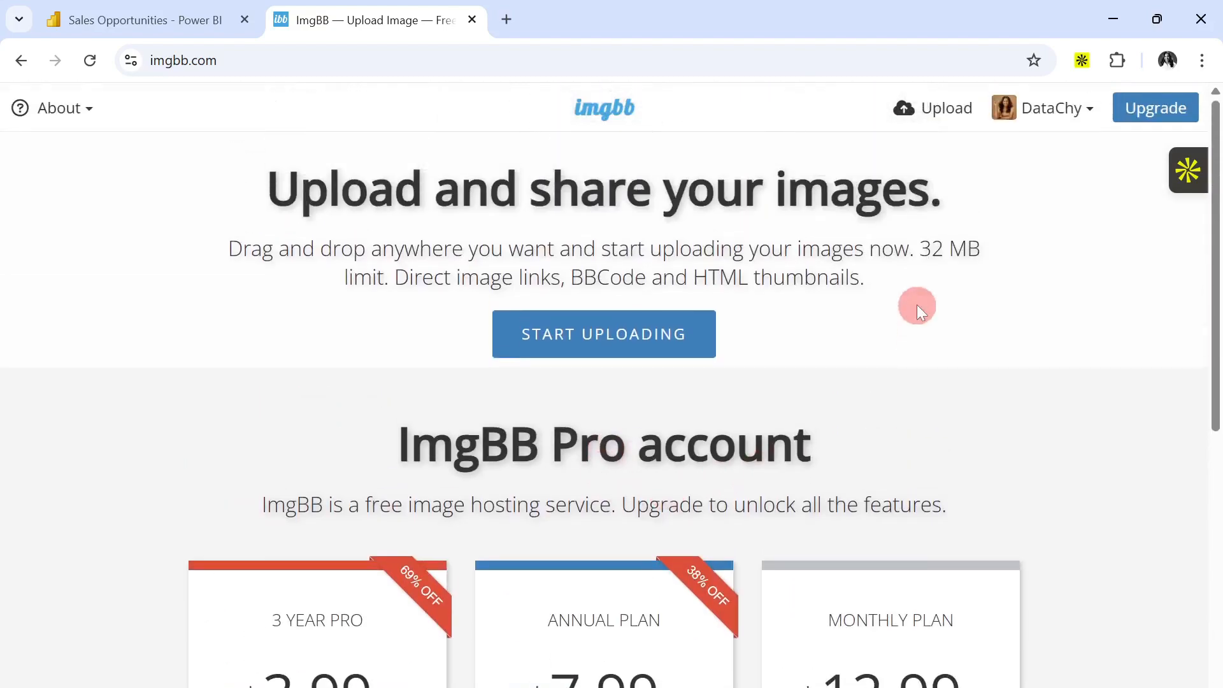
Open the ImgBB account's profile images and view the direct link of the first image.
left_click(1042, 112)
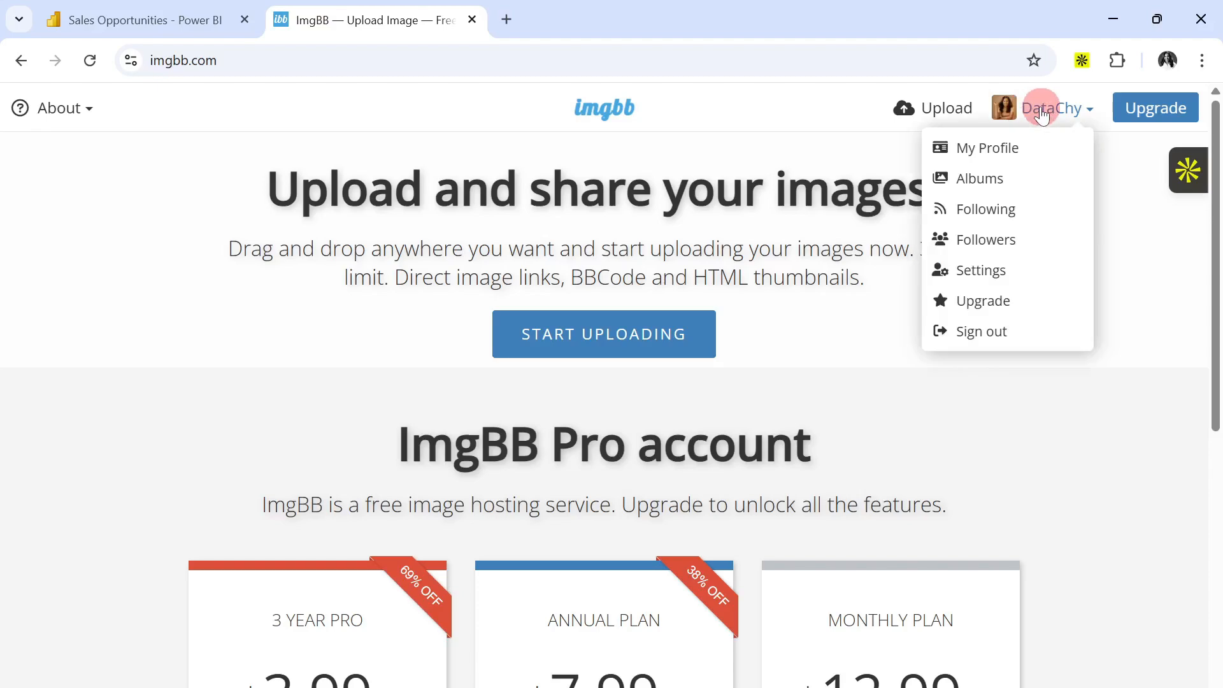
left_click(975, 149)
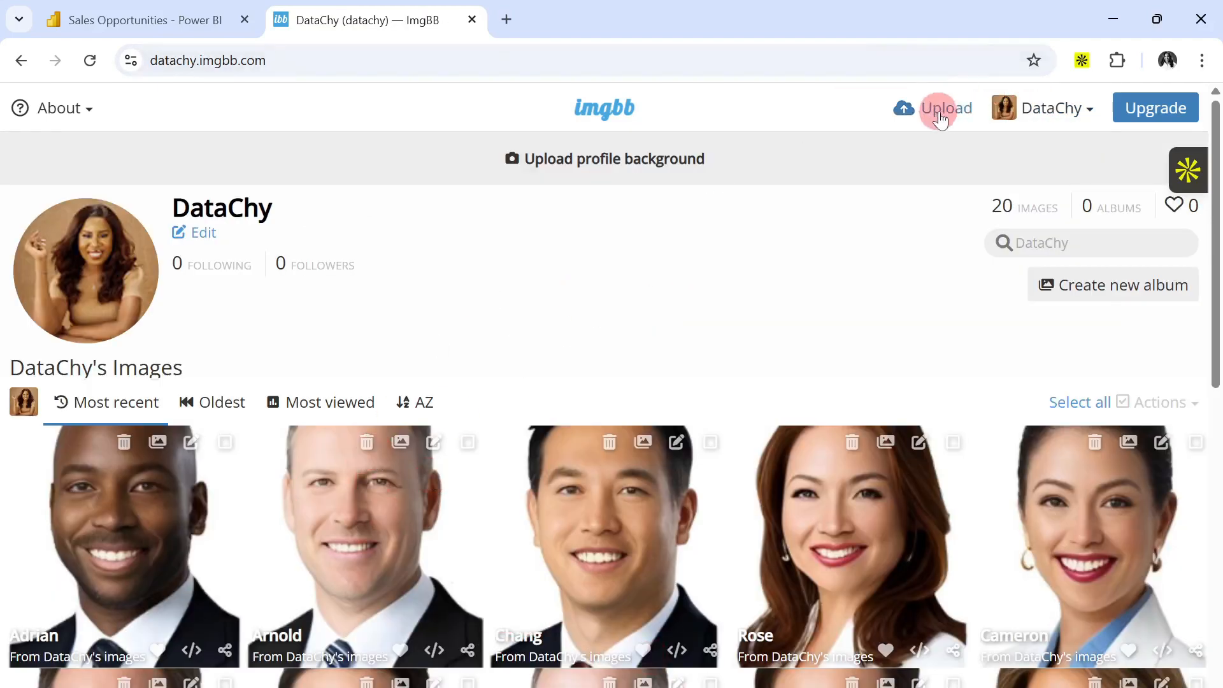
left_click(190, 651)
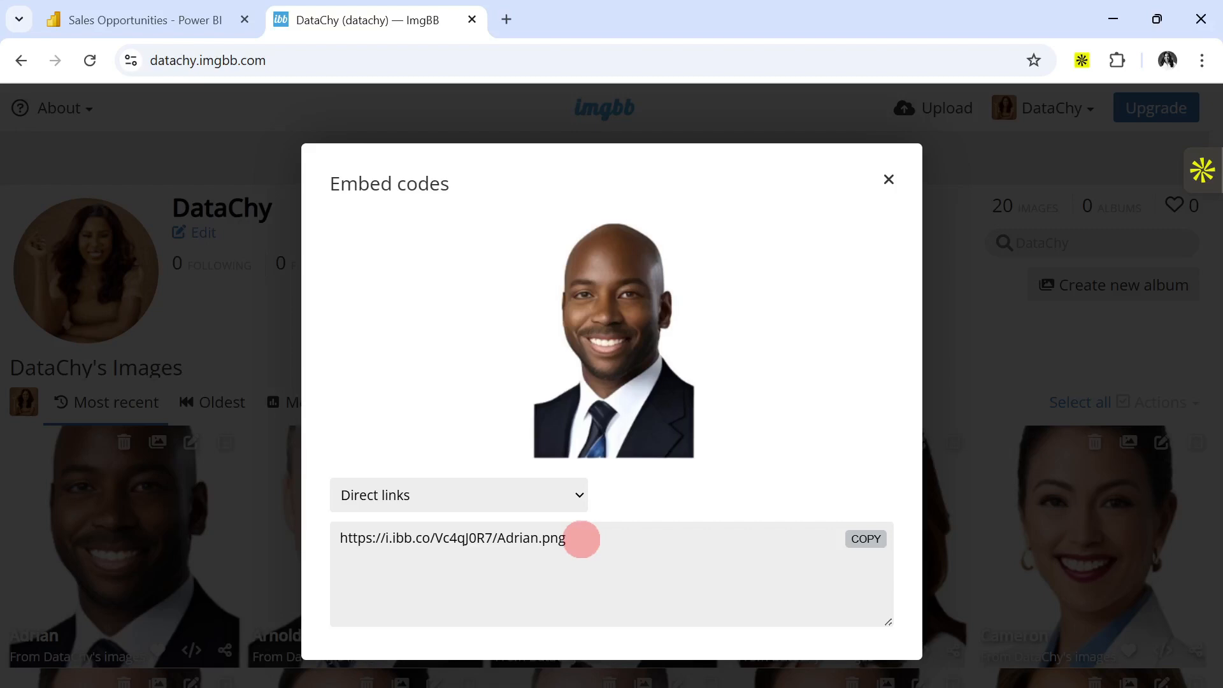
left_click(888, 180)
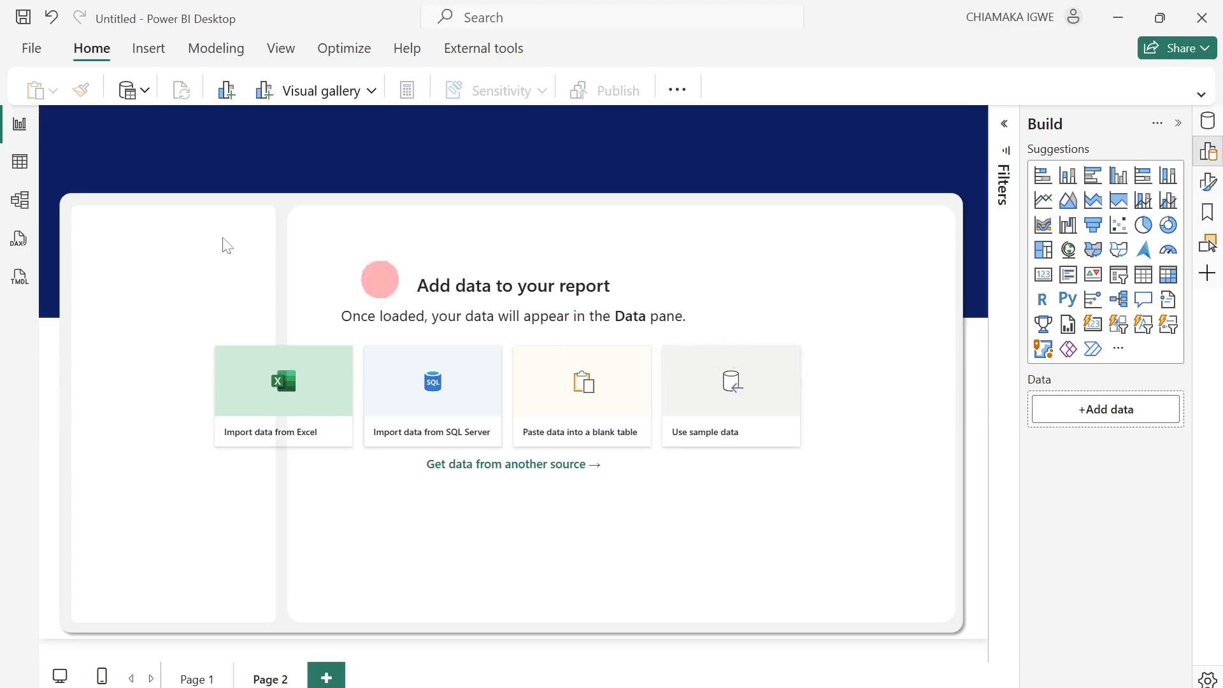
Import the Sales Opportunities.xlsx workbook from the Data folder as an Excel data source.
left_click(143, 90)
left_click(176, 167)
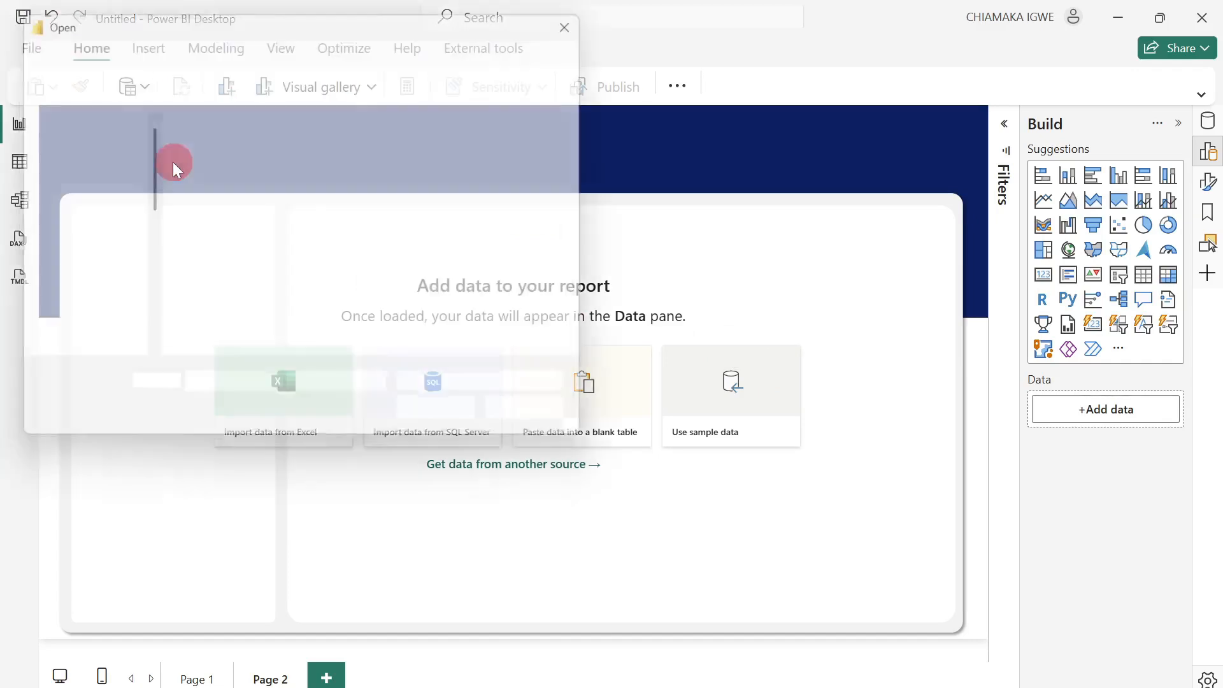
scroll(86, 325, "down", 2)
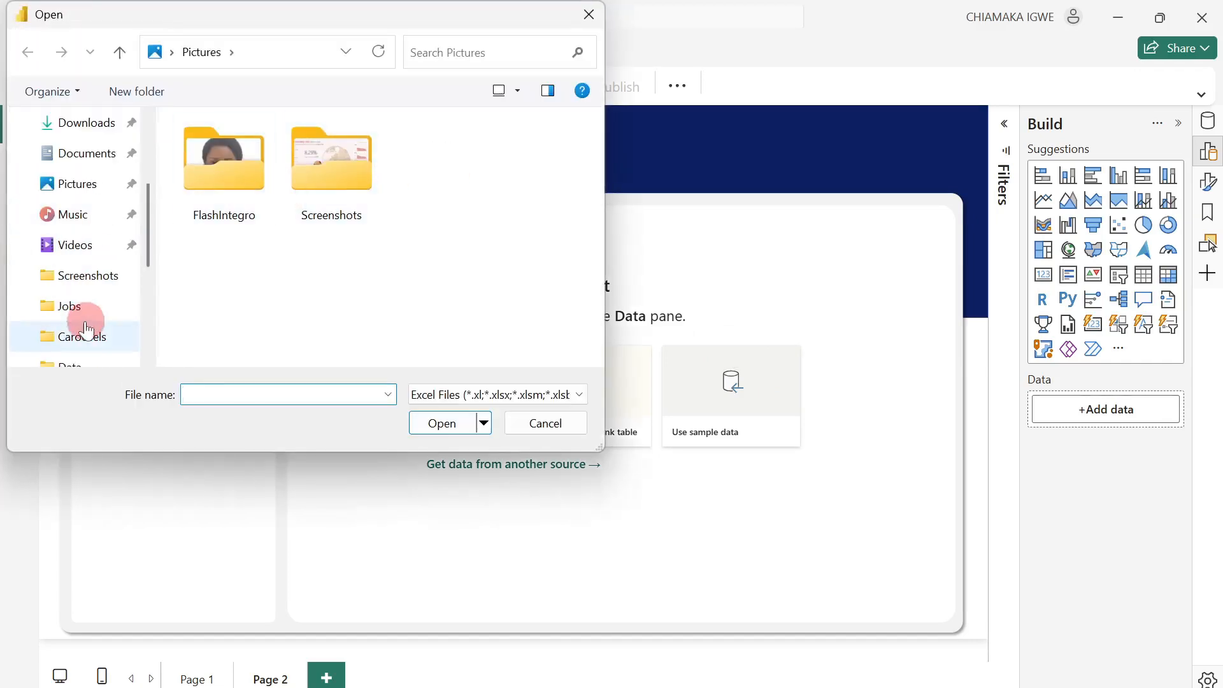
left_click(81, 278)
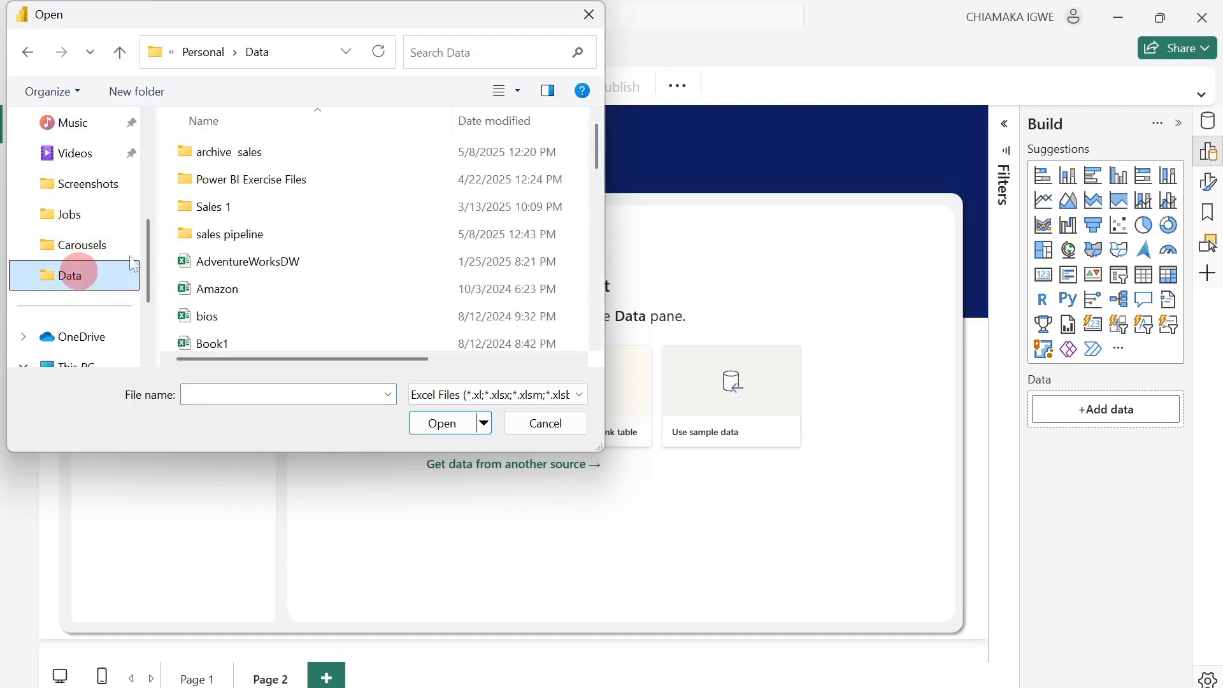
scroll(267, 274, "down", 2)
scroll(184, 292, "down", 1)
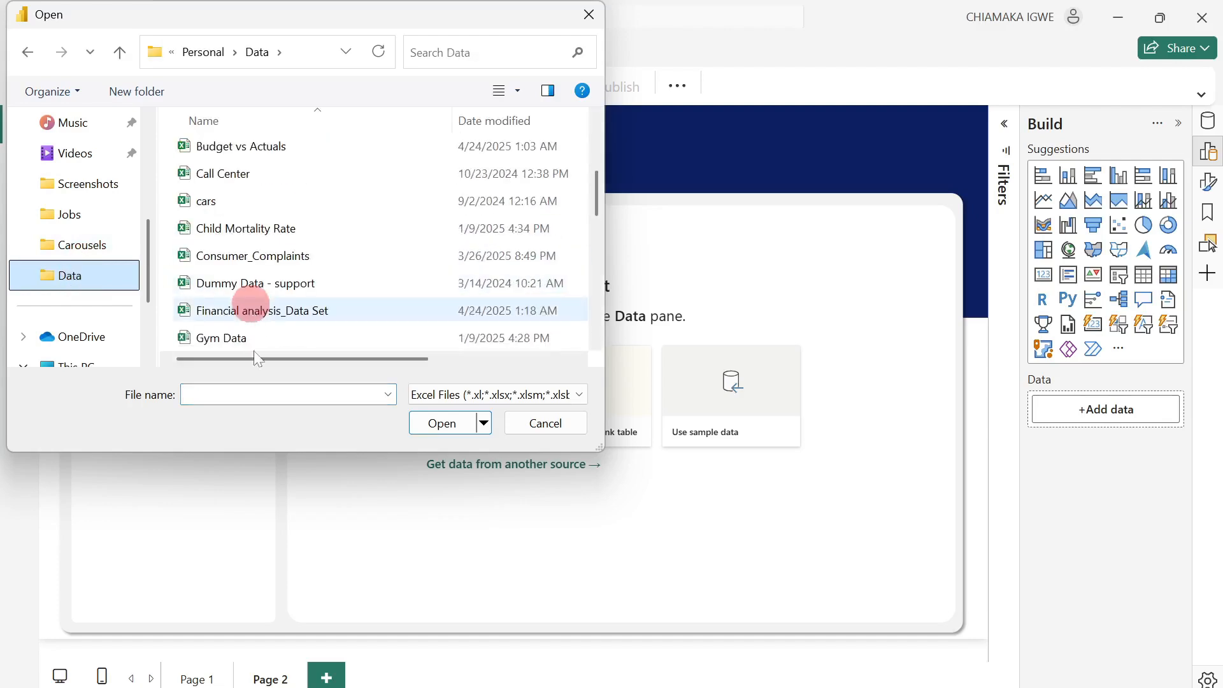
left_click(252, 396)
type("sales")
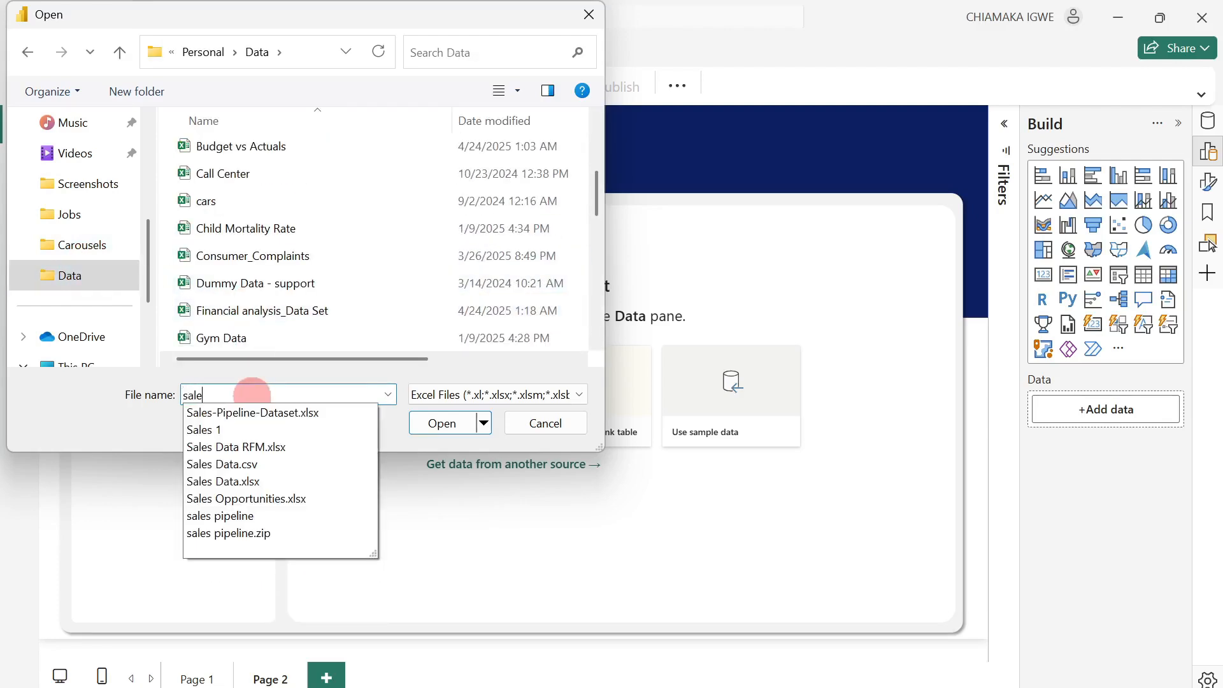
left_click(273, 501)
left_click(440, 423)
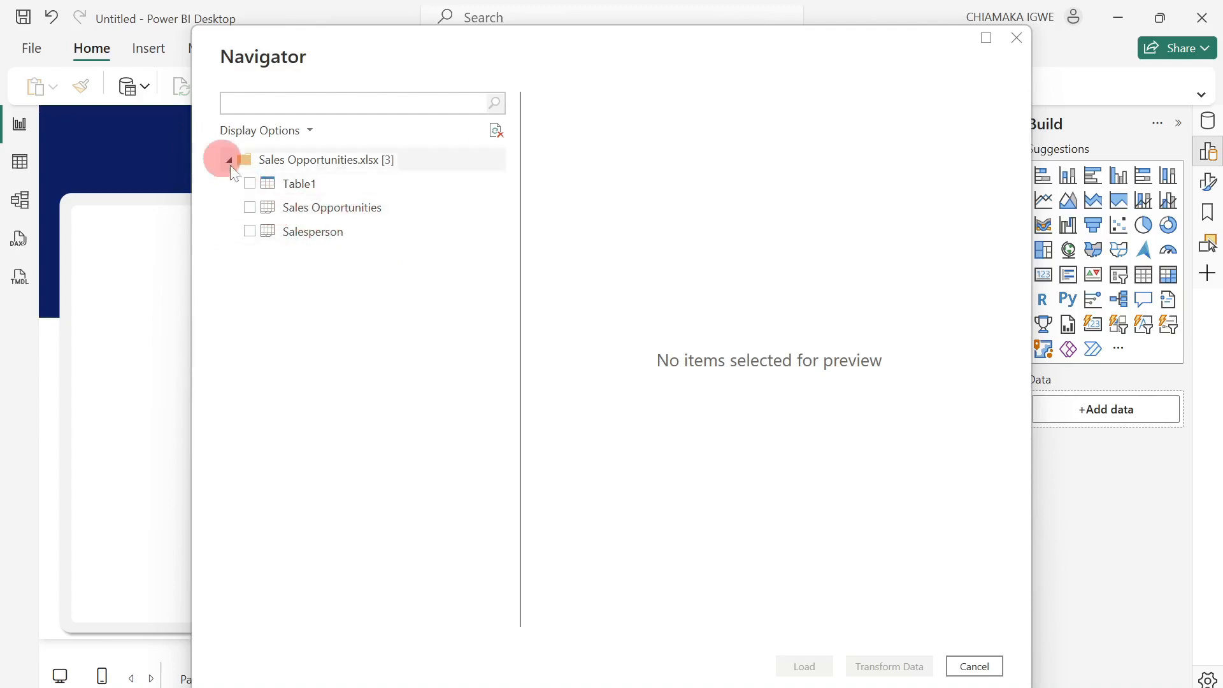
Choose the Sales Opportunities and Salesperson sheets and open them in Power Query for transformation.
left_click(250, 208)
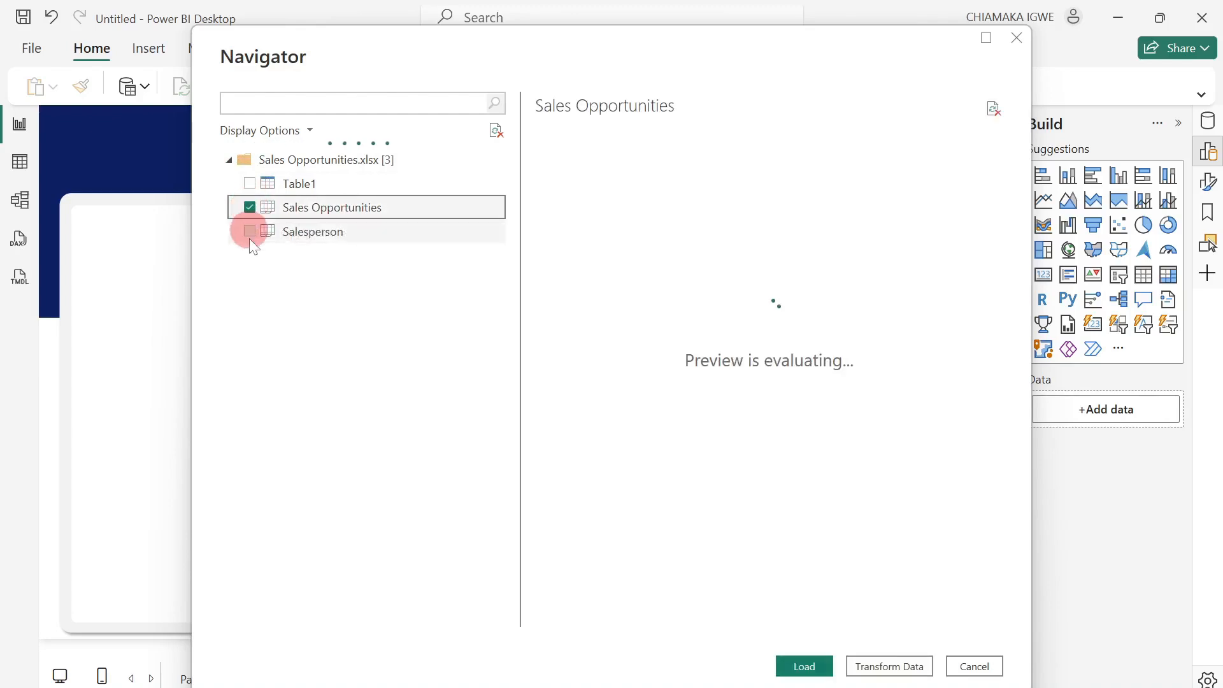
left_click(250, 232)
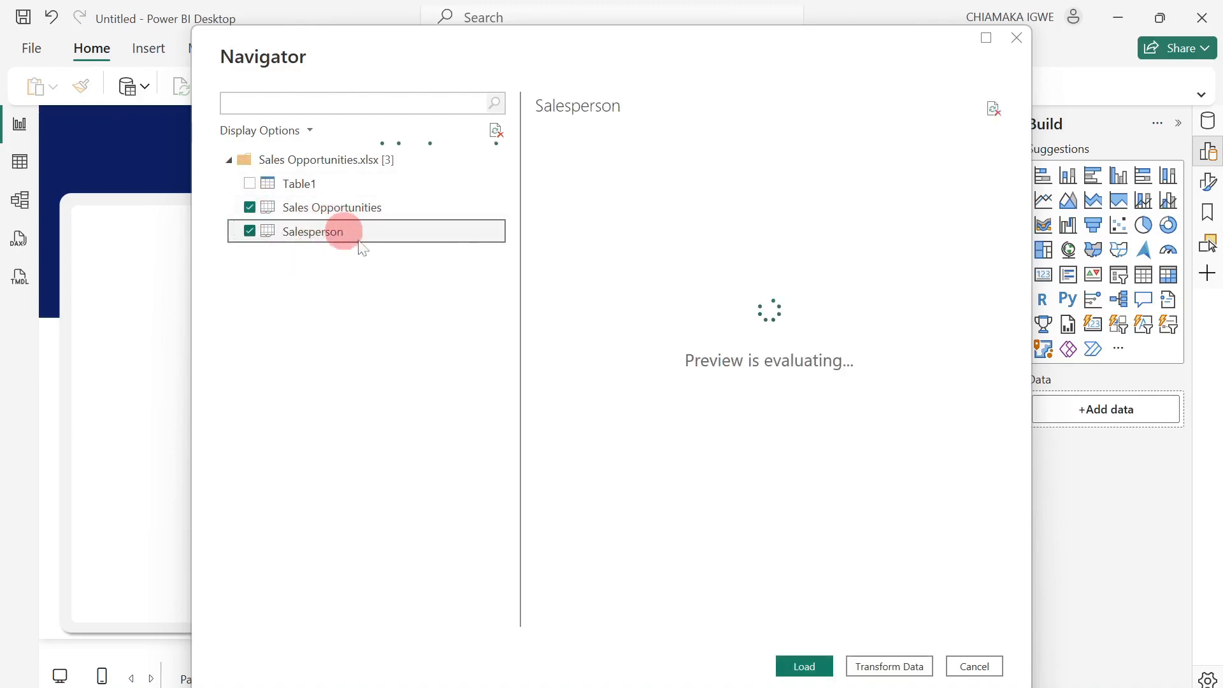
left_click(895, 677)
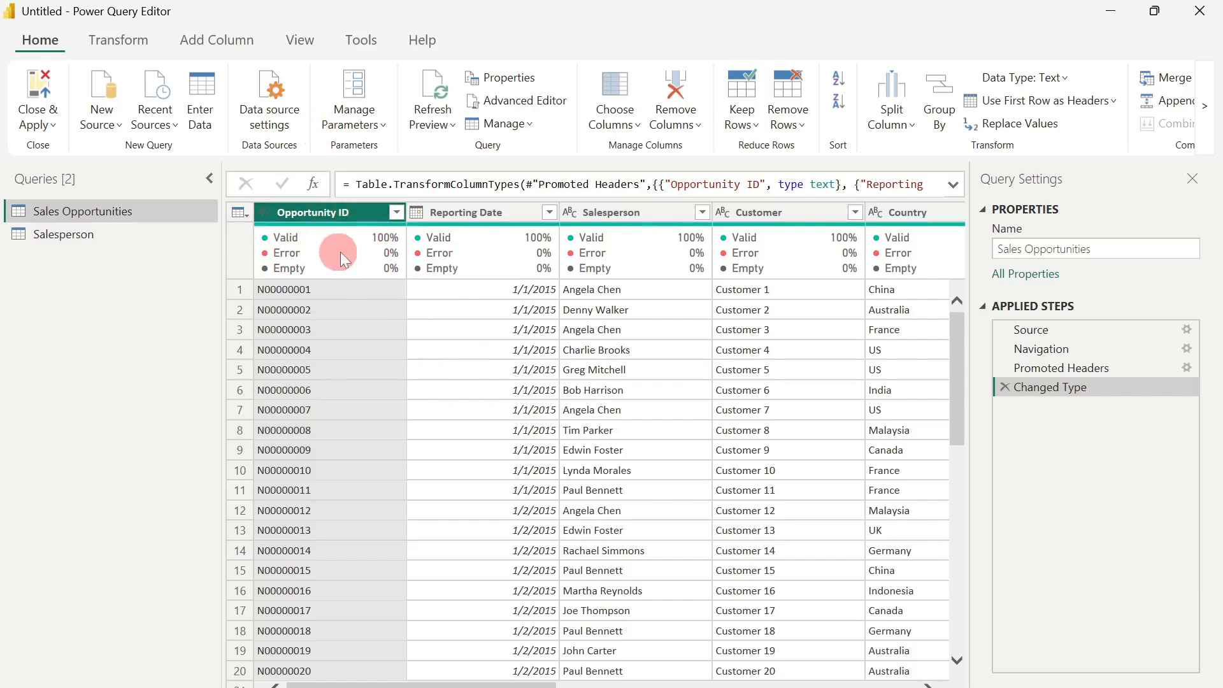
Examine the column quality figures across the Sales Opportunities query, from Opportunity ID through Next Steps.
left_click(298, 42)
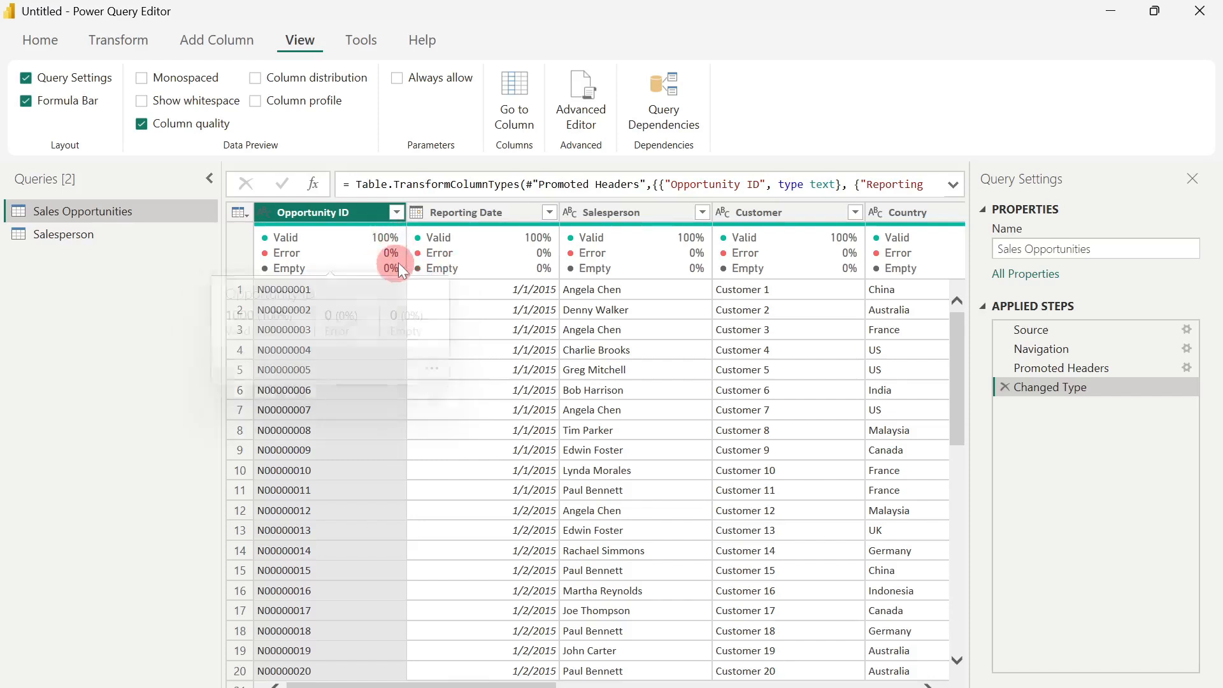
mouse_move(381, 280)
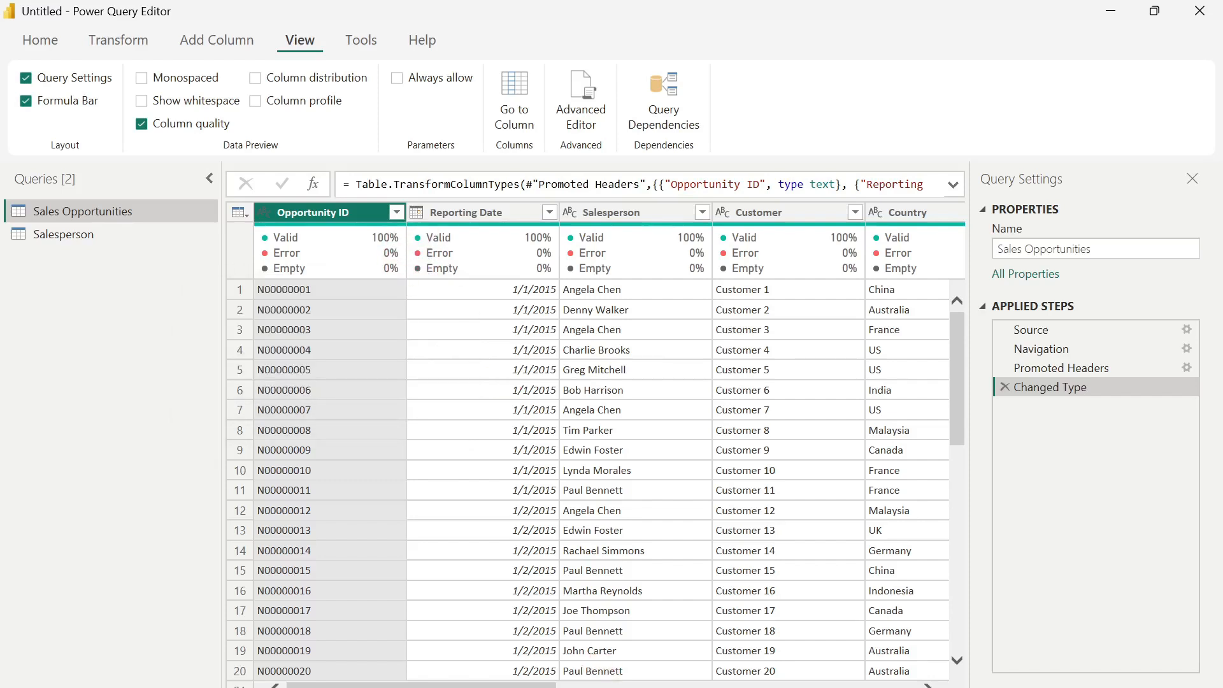
left_click_drag(529, 684, 927, 680)
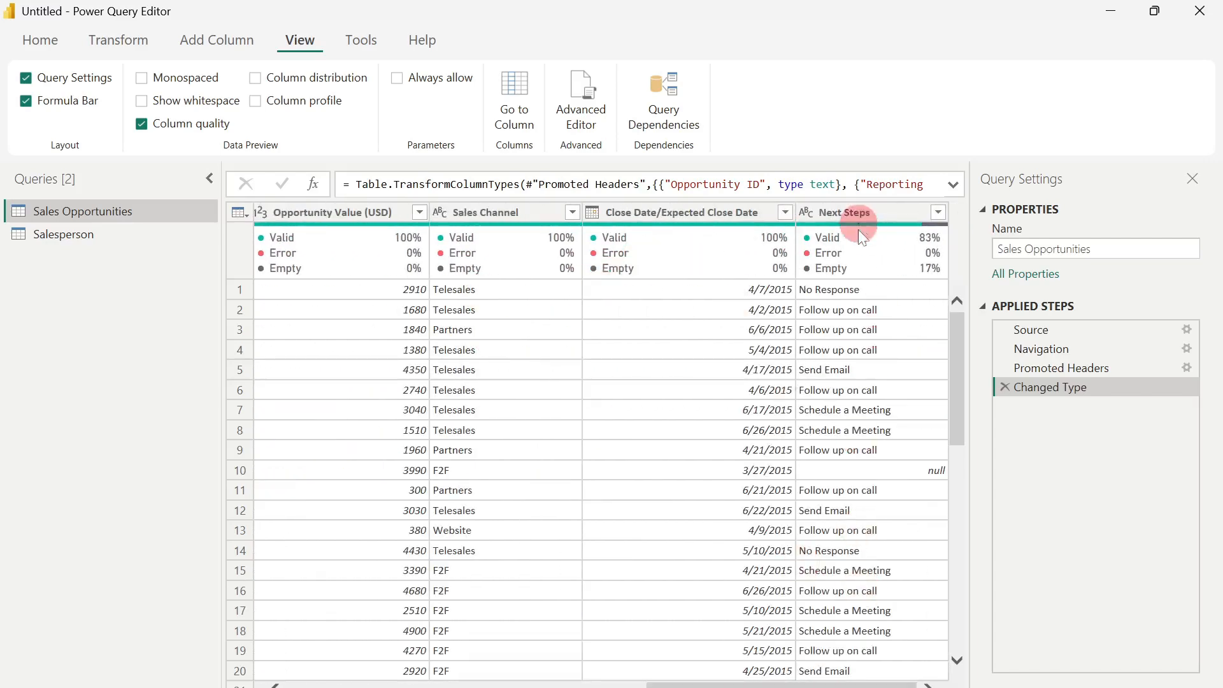
mouse_move(866, 255)
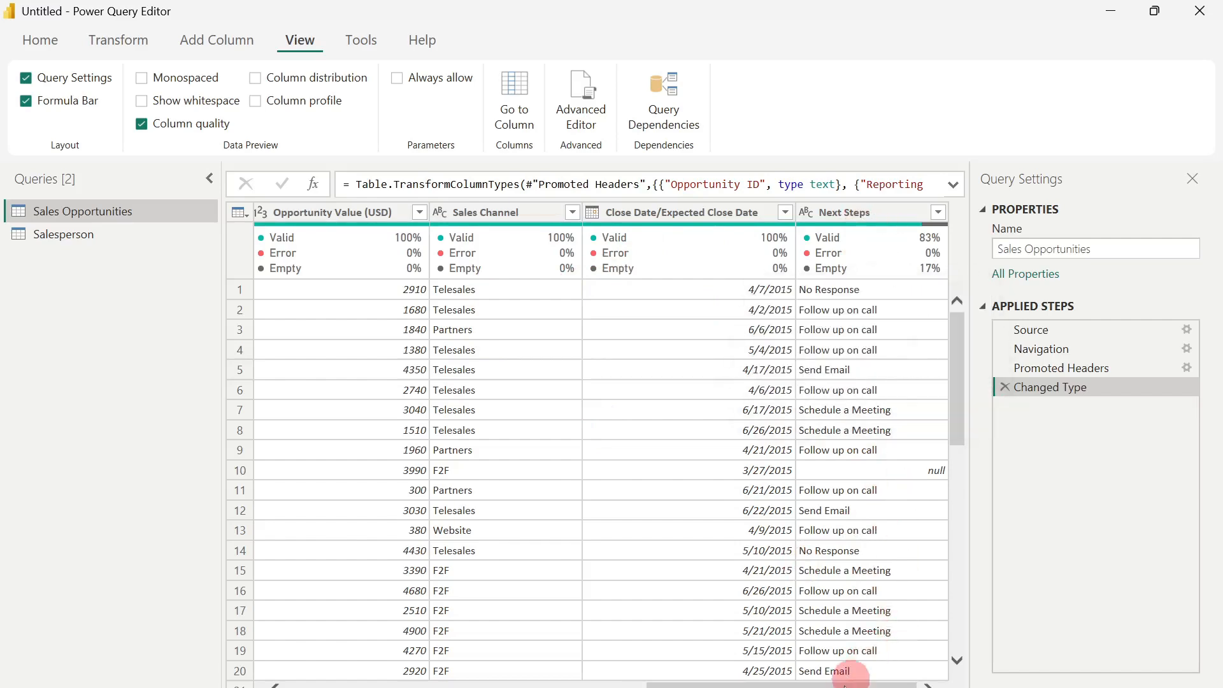
left_click_drag(844, 685, 169, 680)
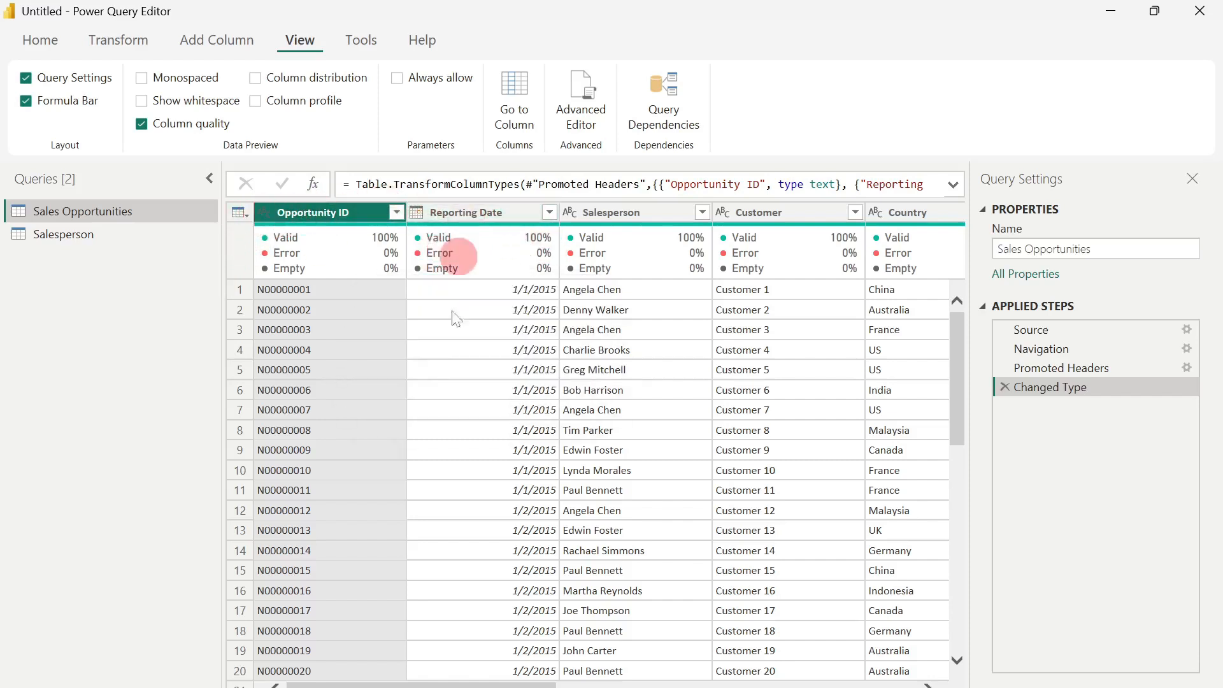
left_click_drag(508, 683, 691, 683)
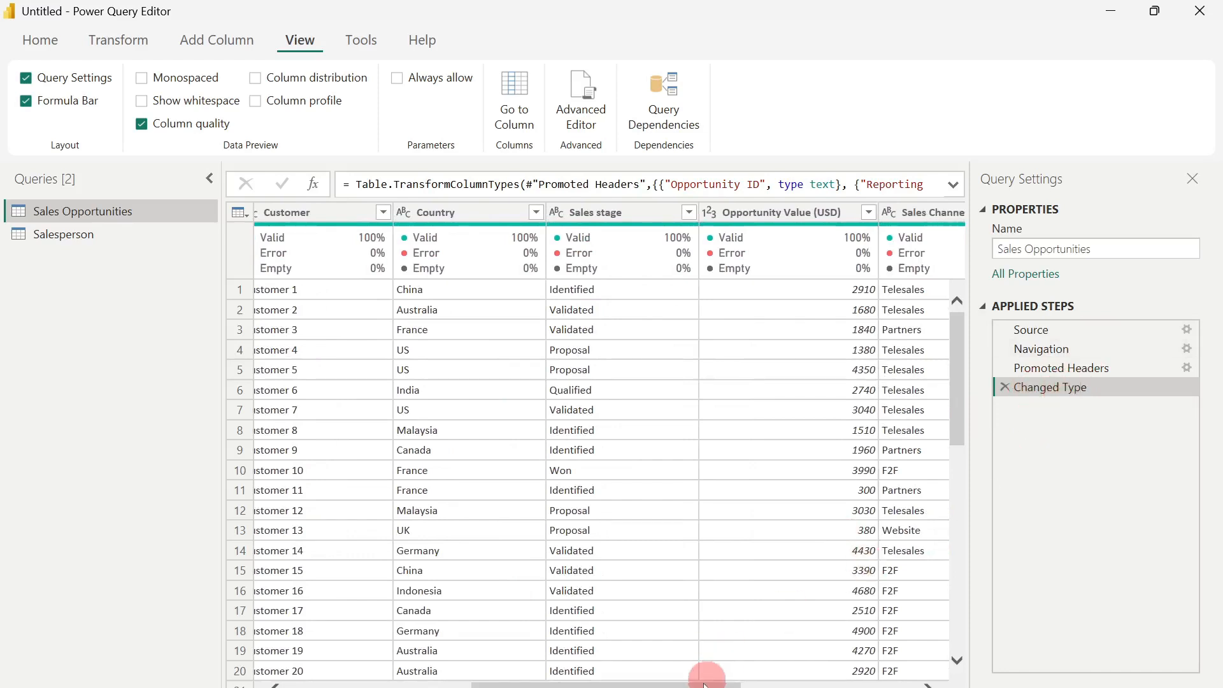
left_click_drag(704, 685, 417, 685)
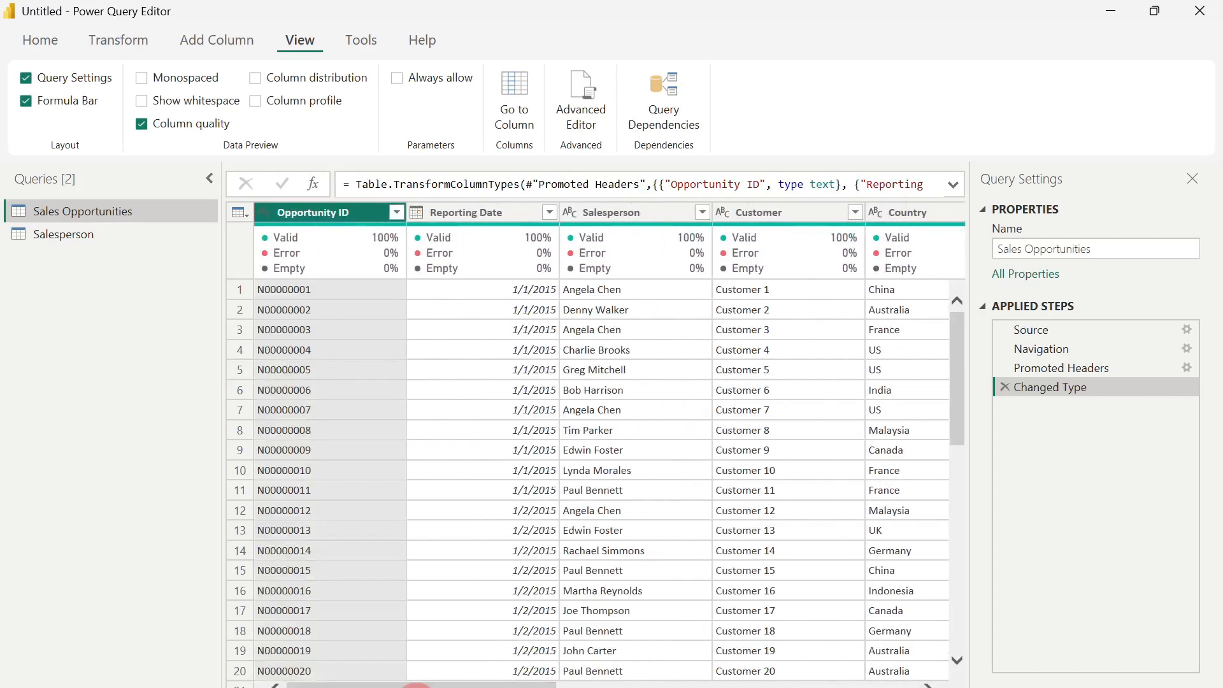
Check the distinct values of the Country column and replace US with United States in it.
left_click_drag(531, 684, 699, 685)
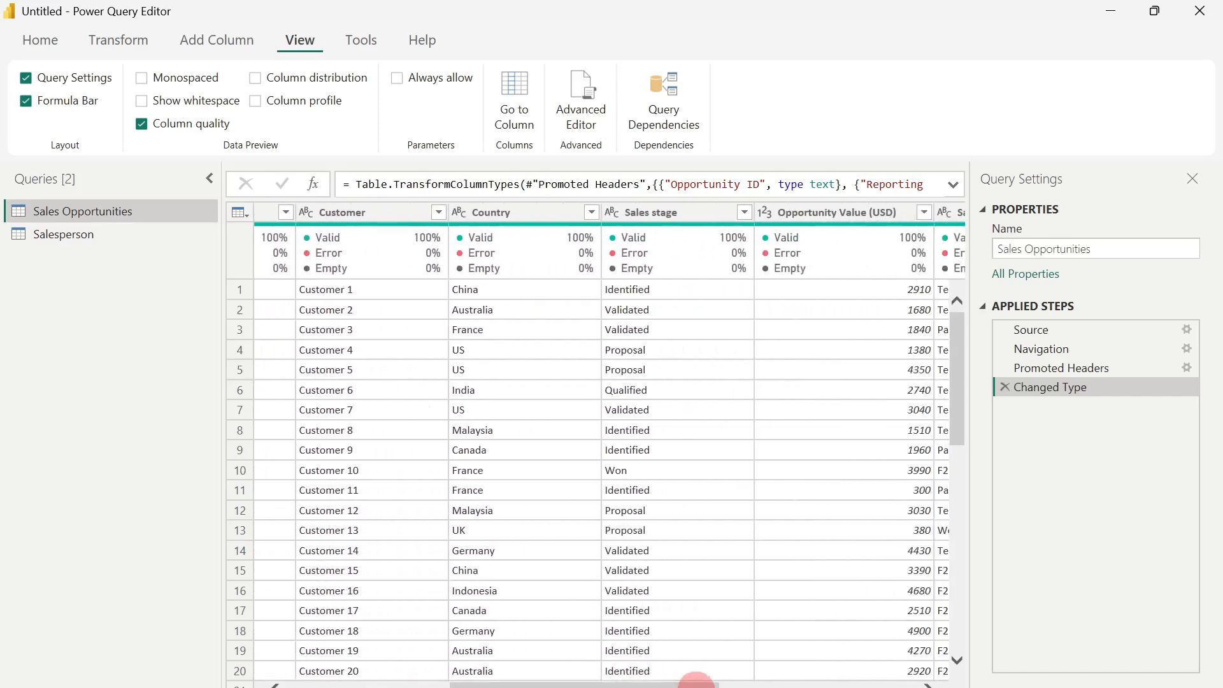
left_click(591, 213)
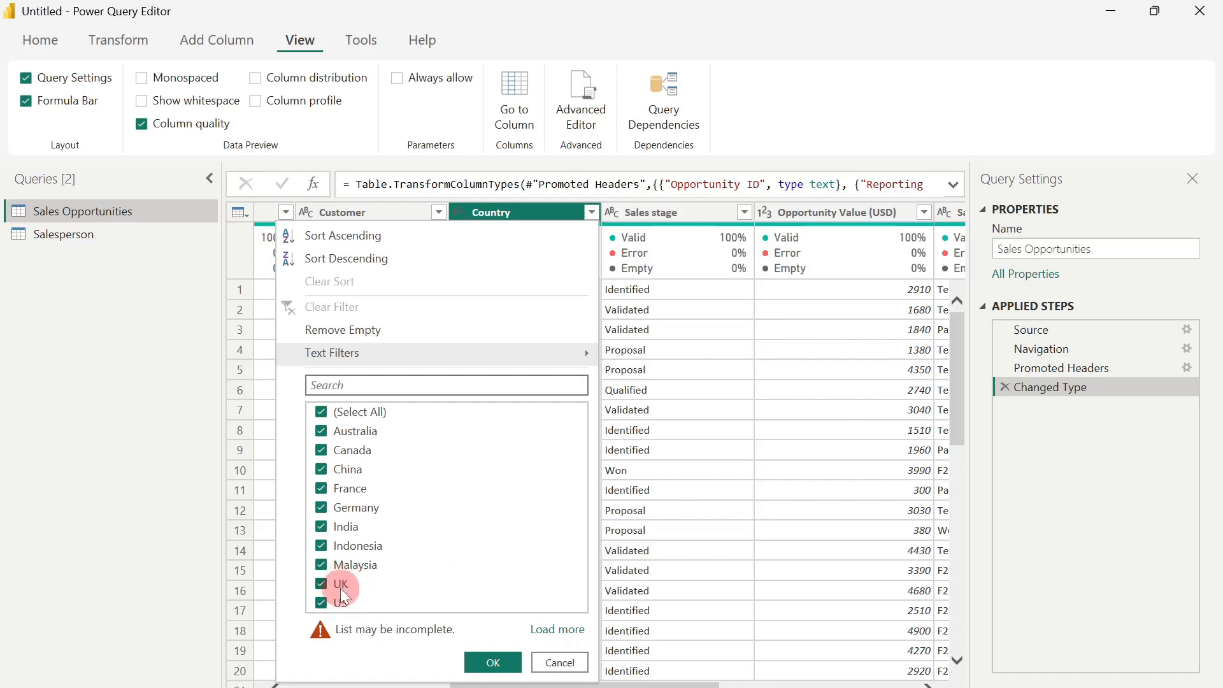
left_click(560, 663)
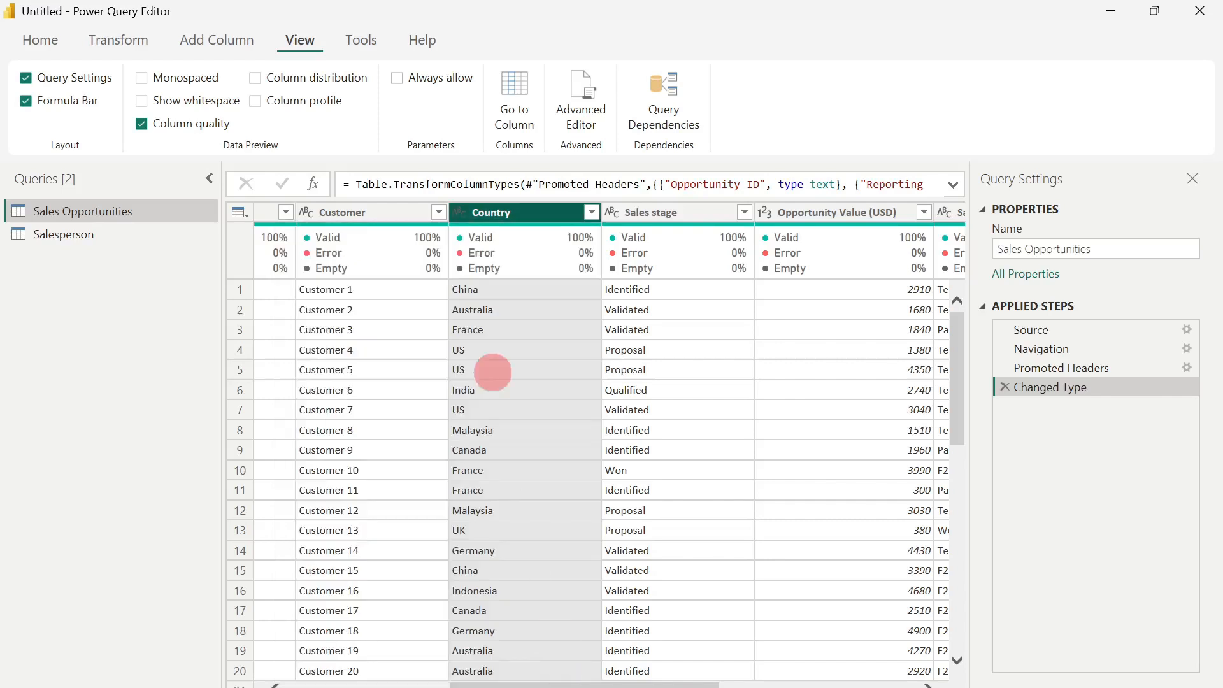
right_click(516, 214)
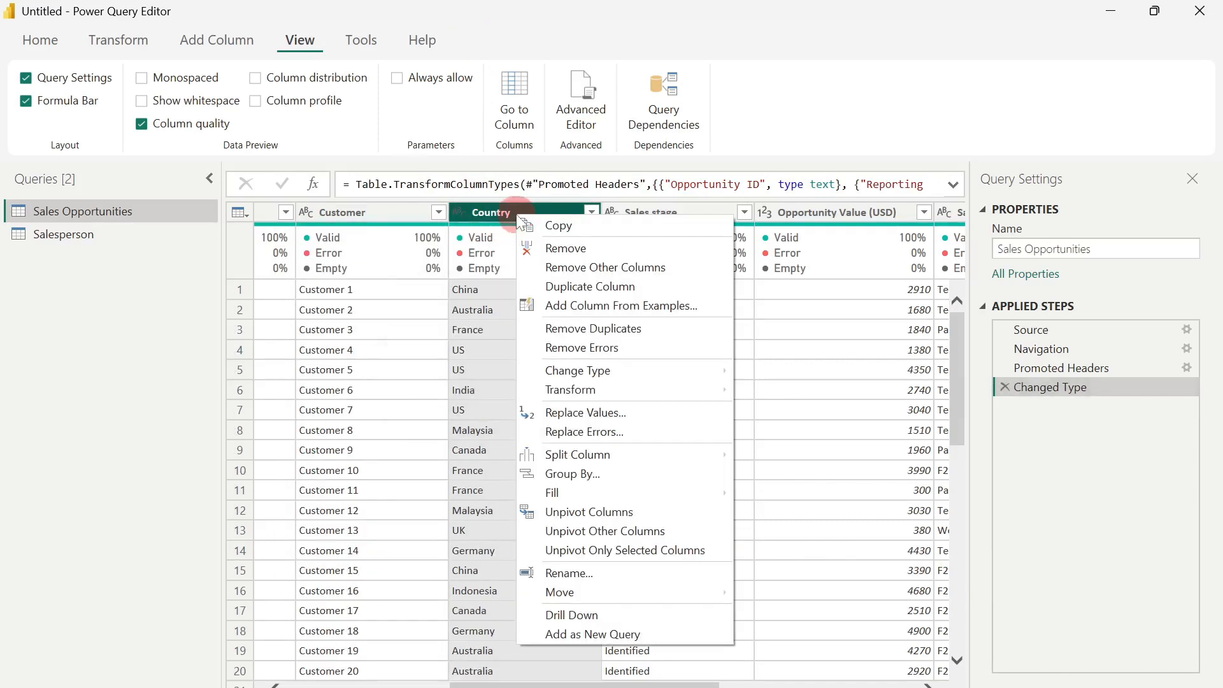
left_click(601, 412)
left_click(346, 328)
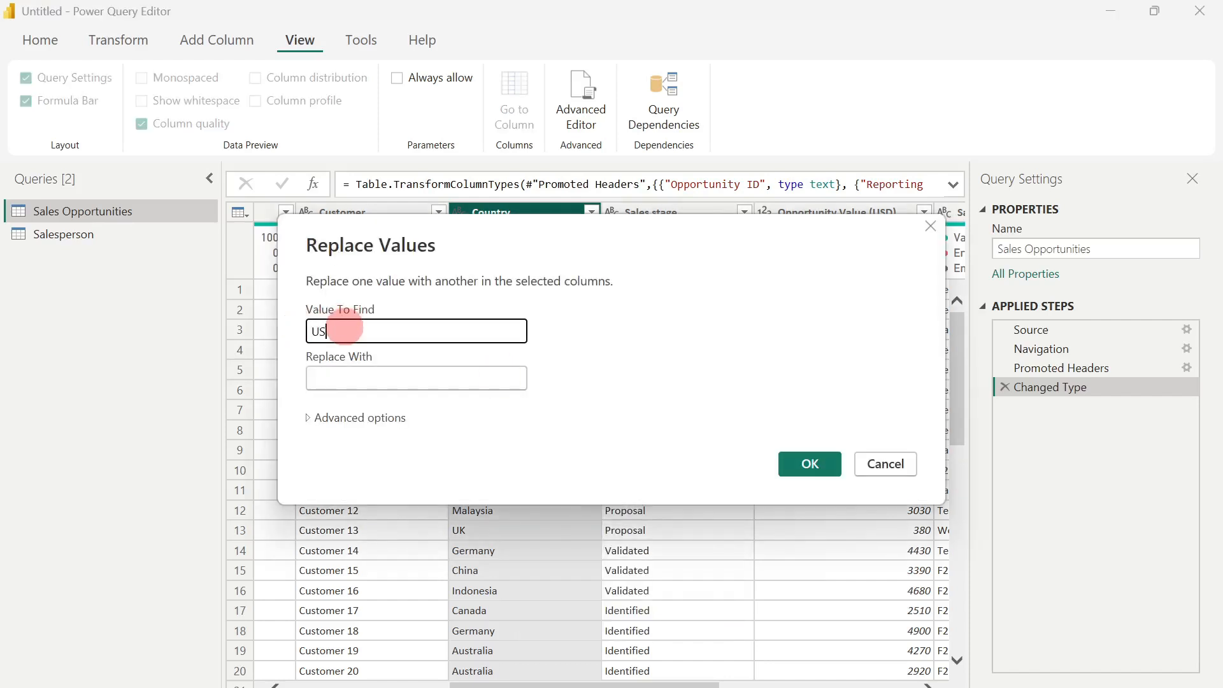
left_click(390, 378)
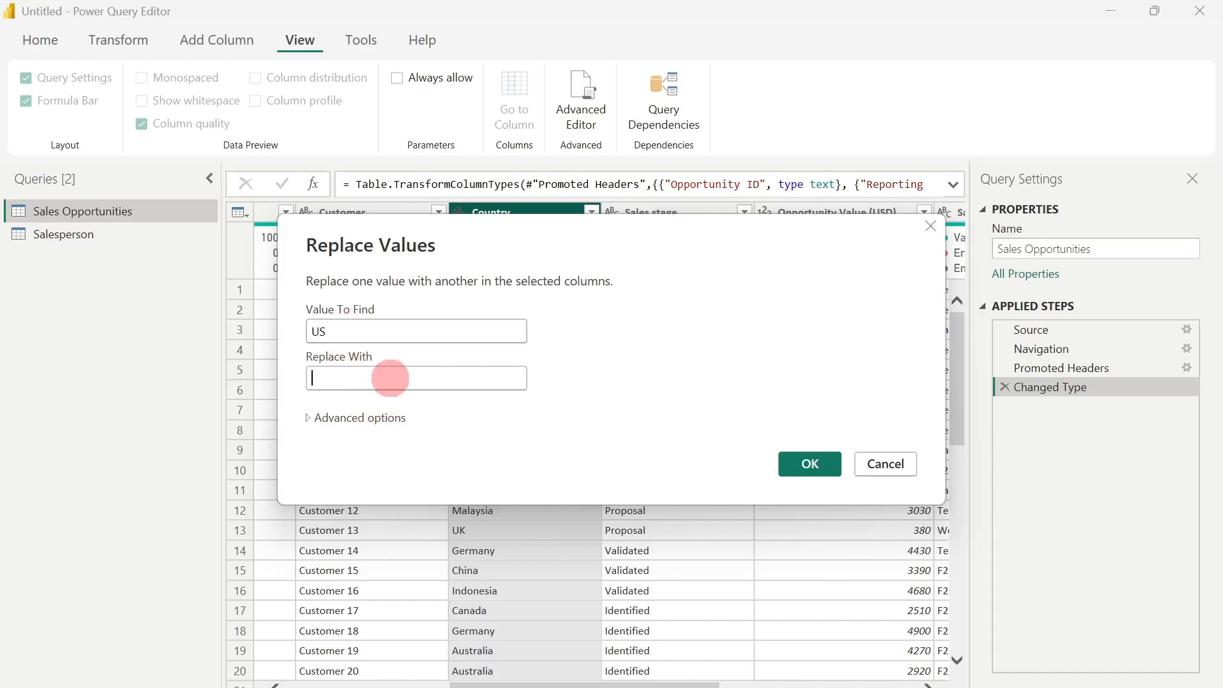
type("United Sta")
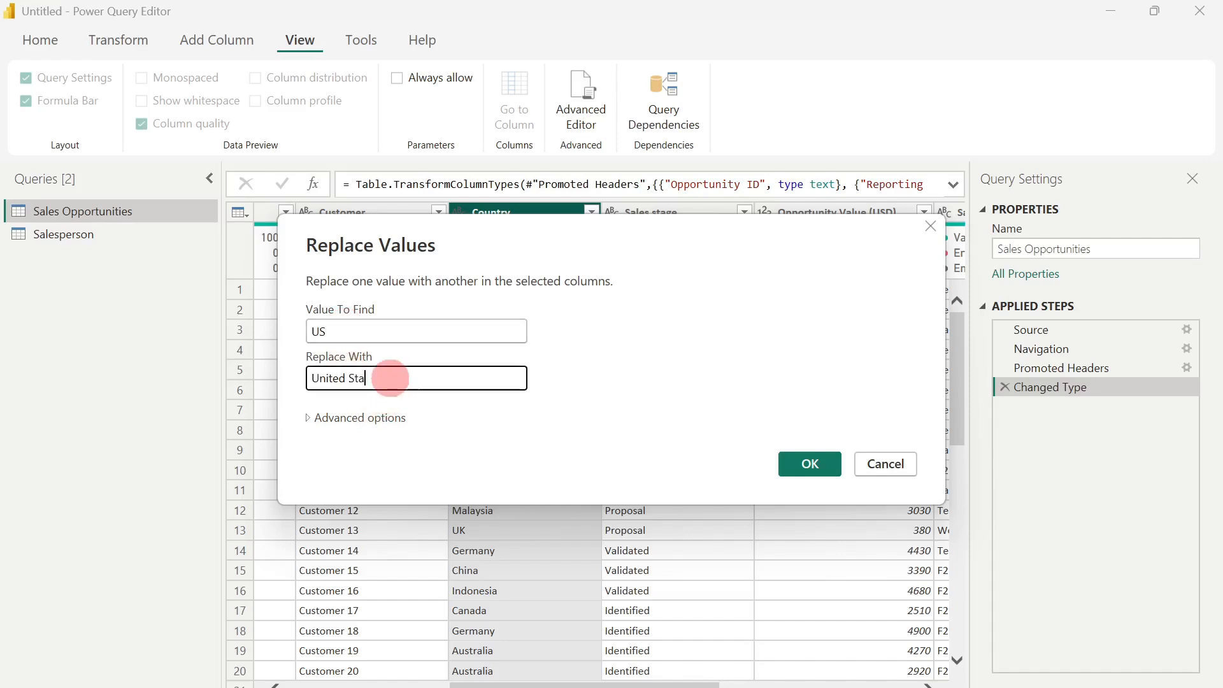
type("tes")
left_click(807, 463)
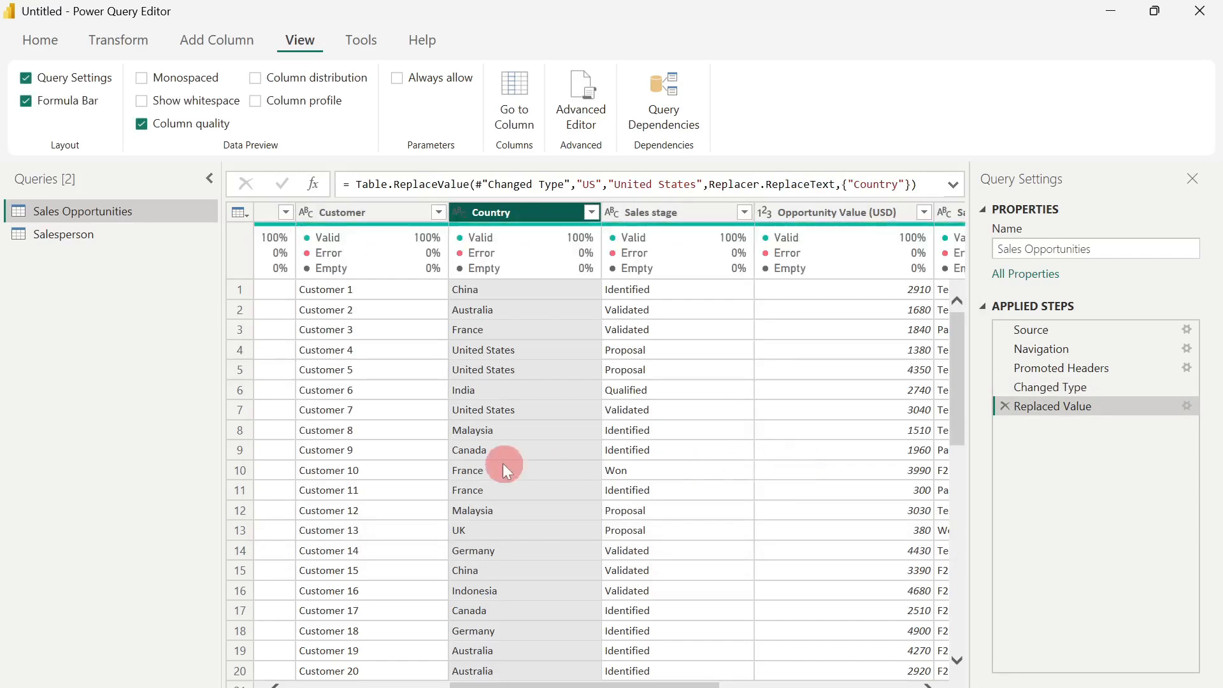
Replace UK with United Kingdom in the Country column and check its fully loaded list of distinct values.
scroll(514, 465, "down", 5)
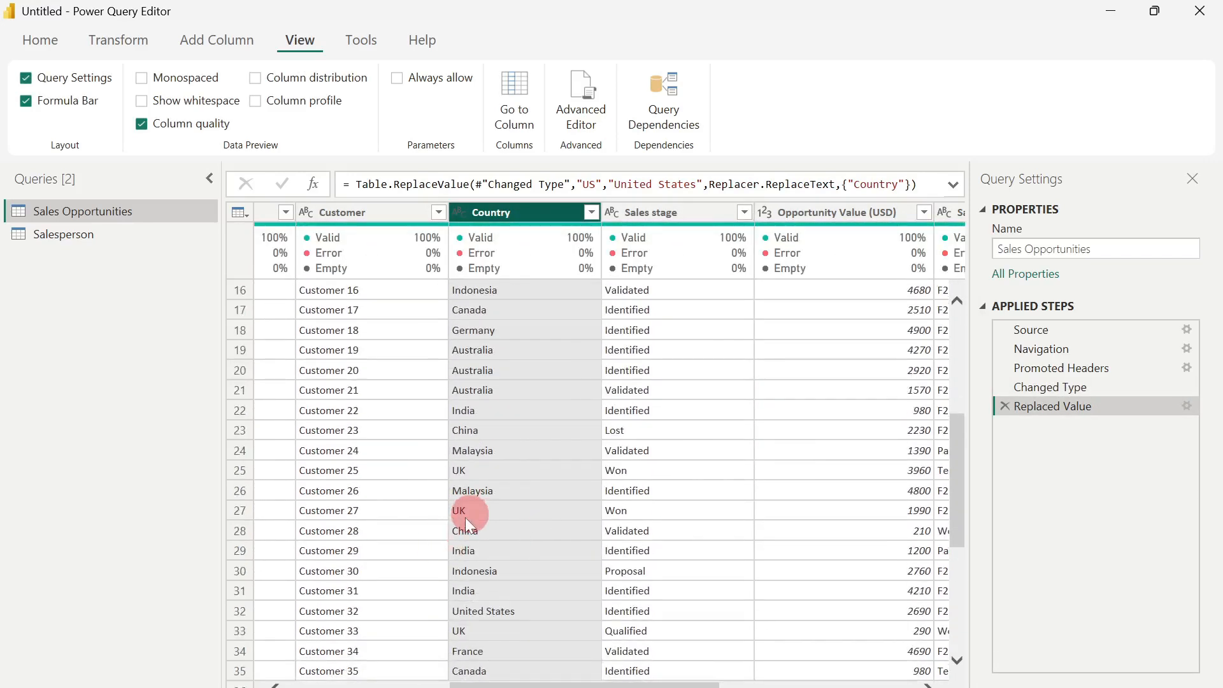
right_click(530, 213)
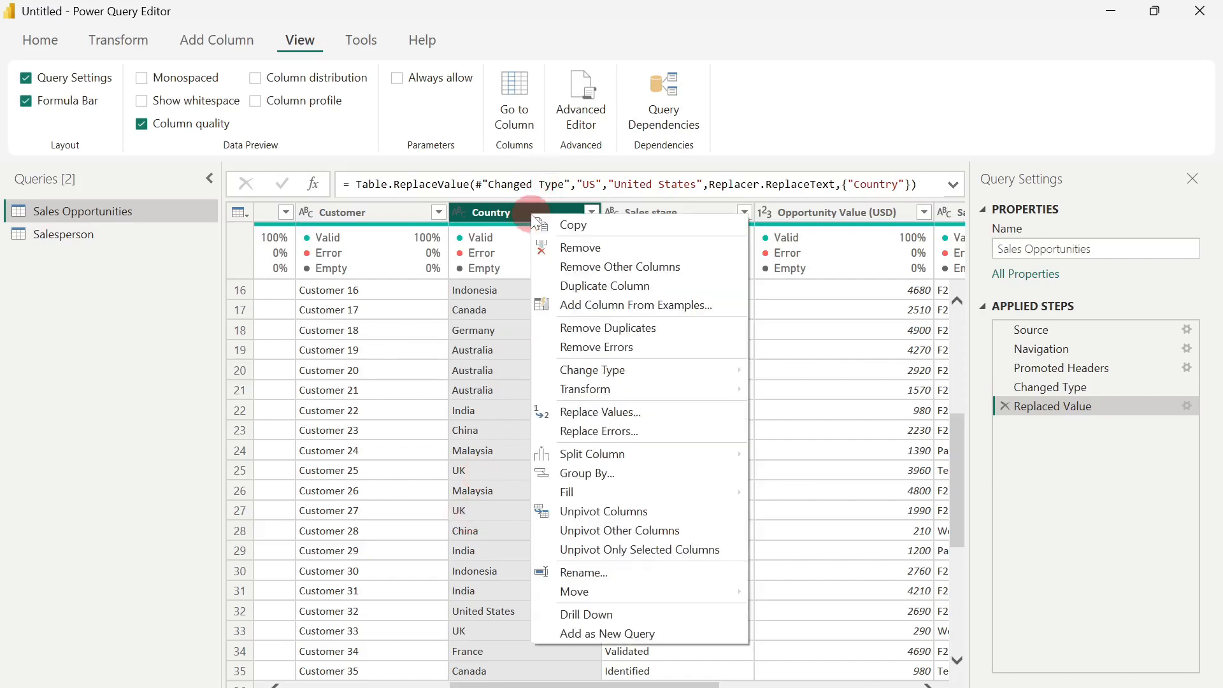
left_click(639, 411)
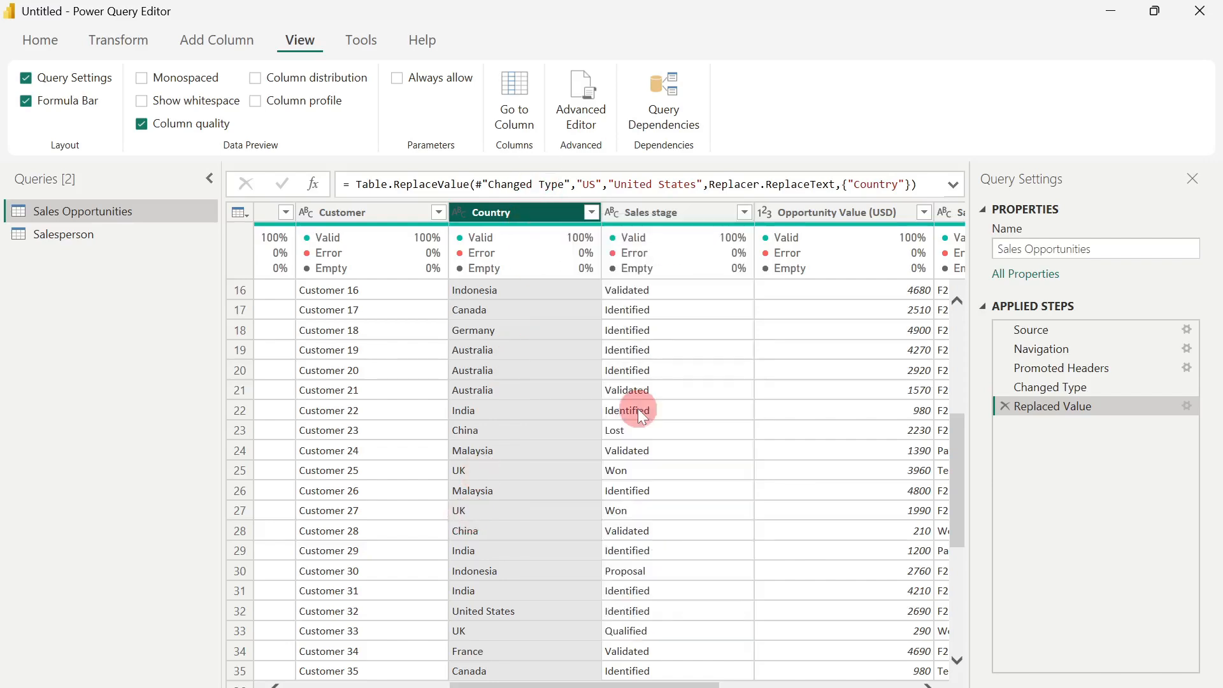
left_click(348, 330)
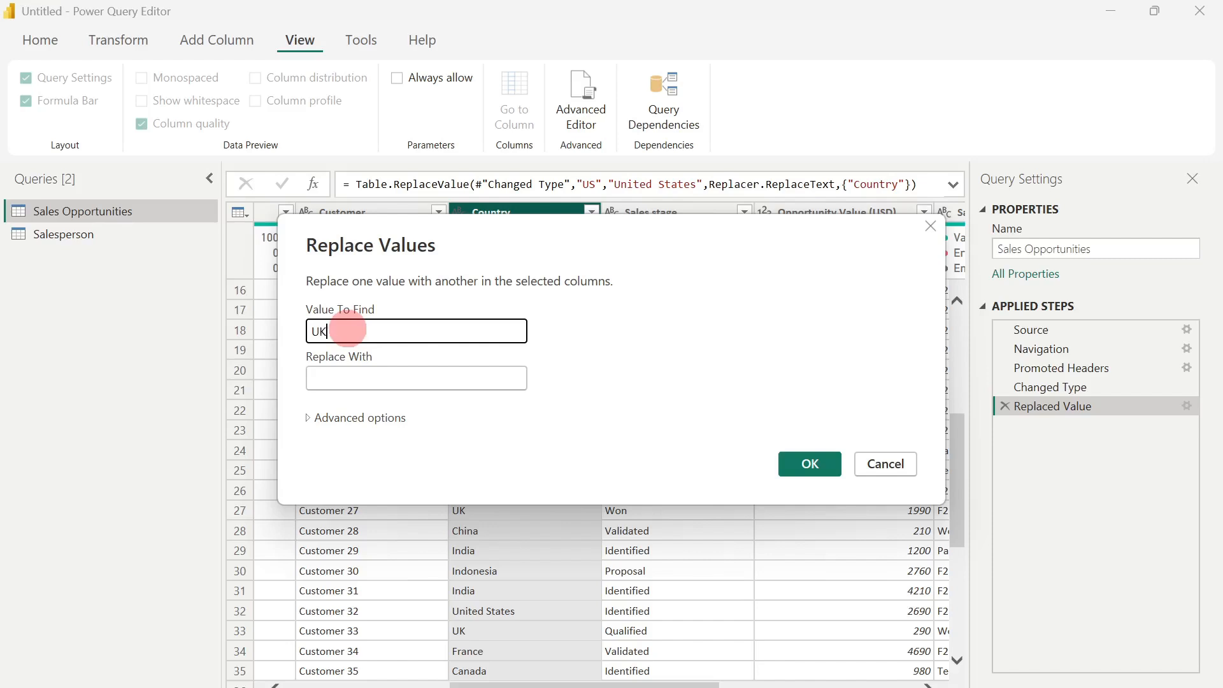
left_click(365, 386)
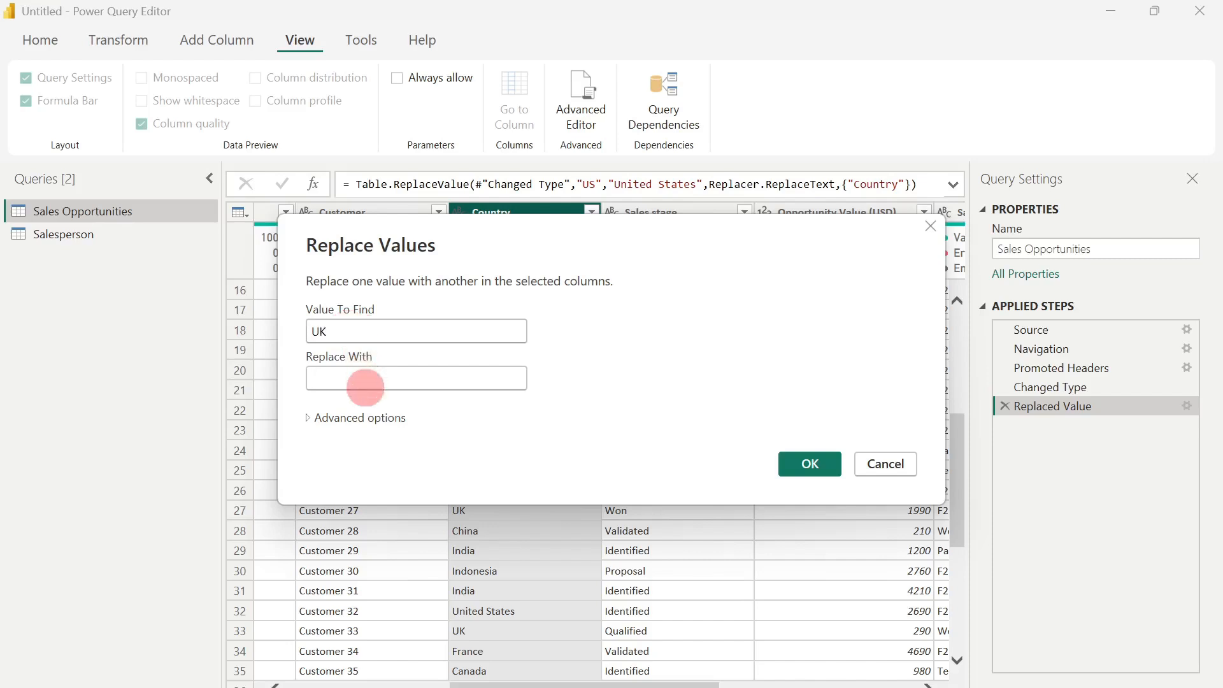
type("United Kingdom")
left_click(827, 468)
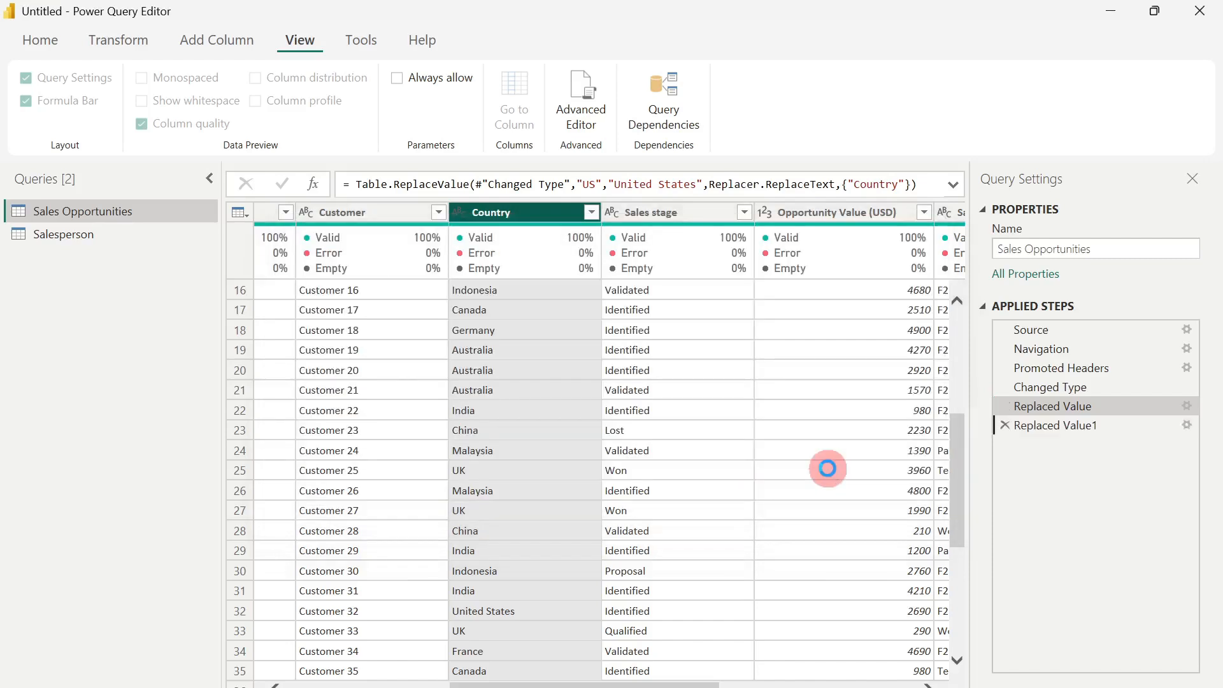
left_click(591, 213)
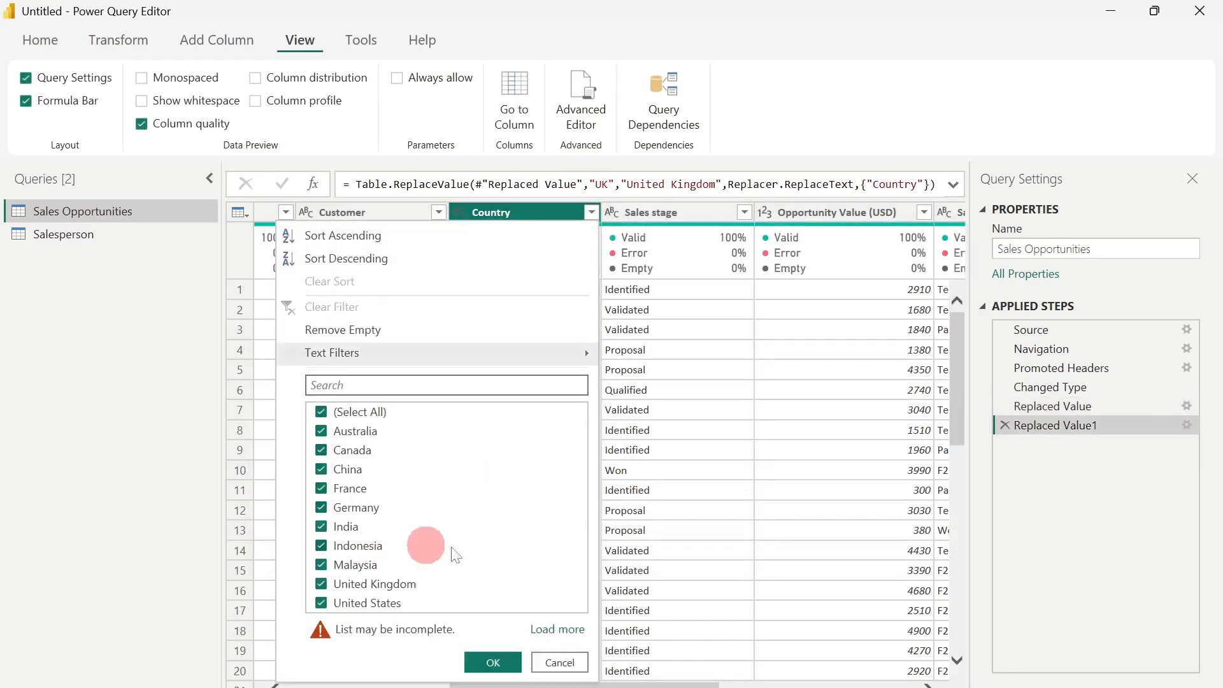
left_click(555, 632)
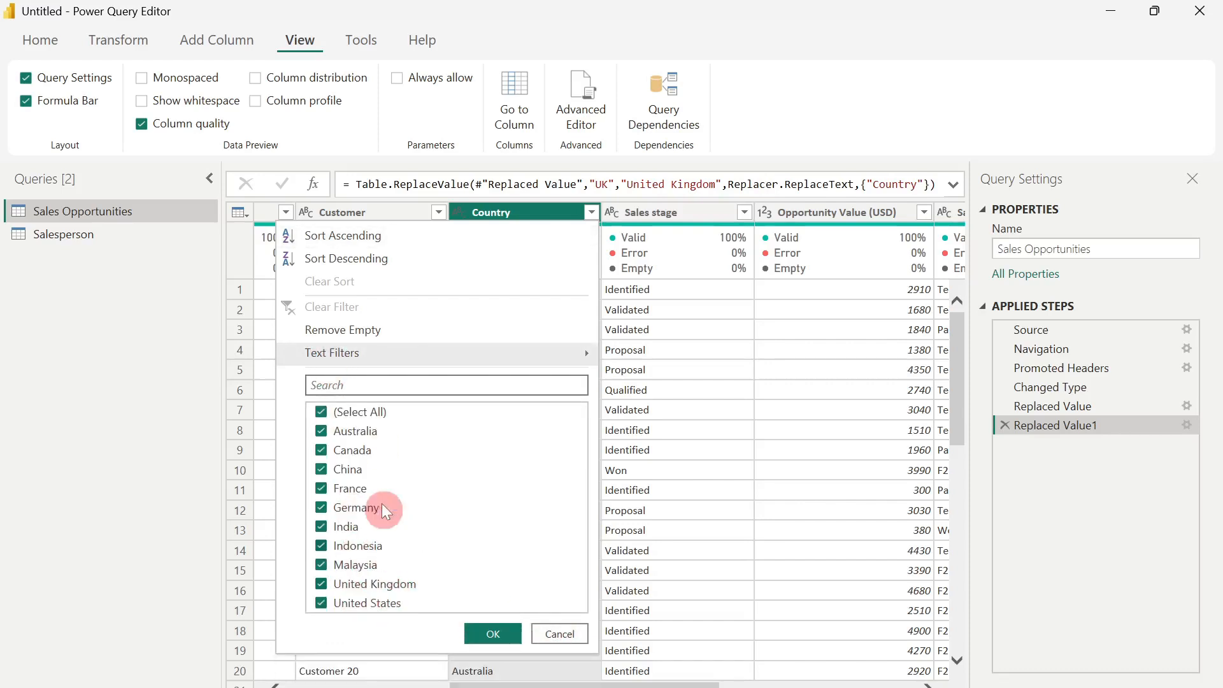
left_click(560, 633)
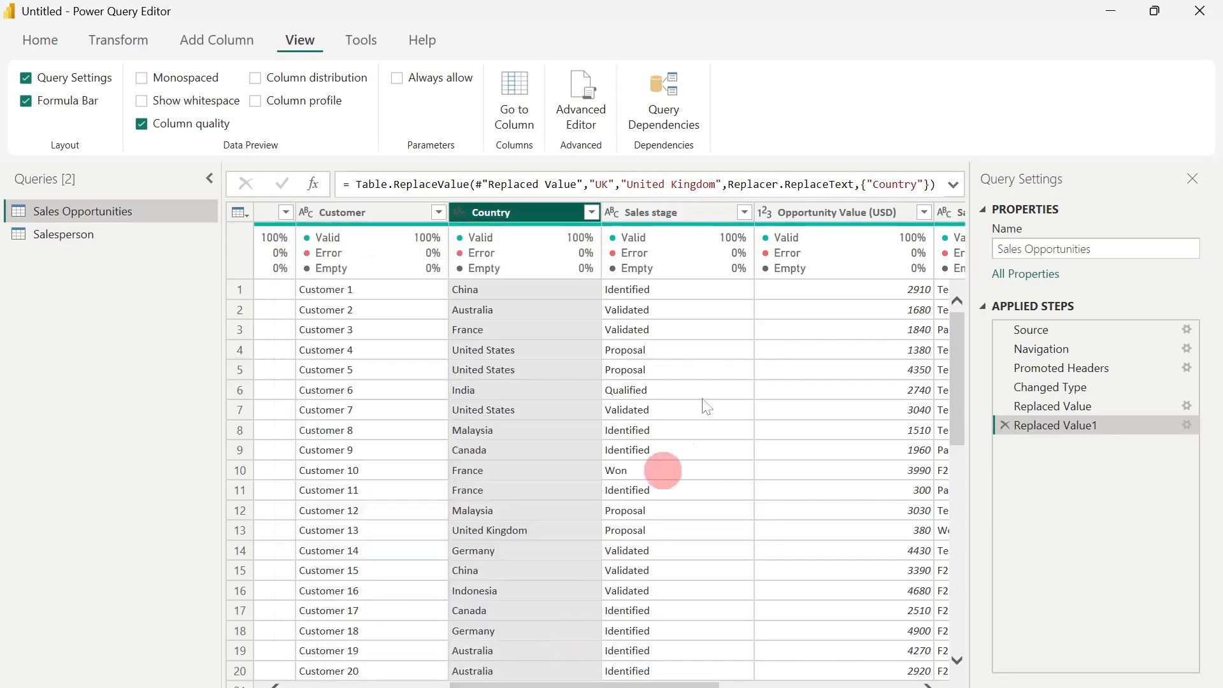
Promote the first row of the Salesperson query to column headers.
left_click(110, 232)
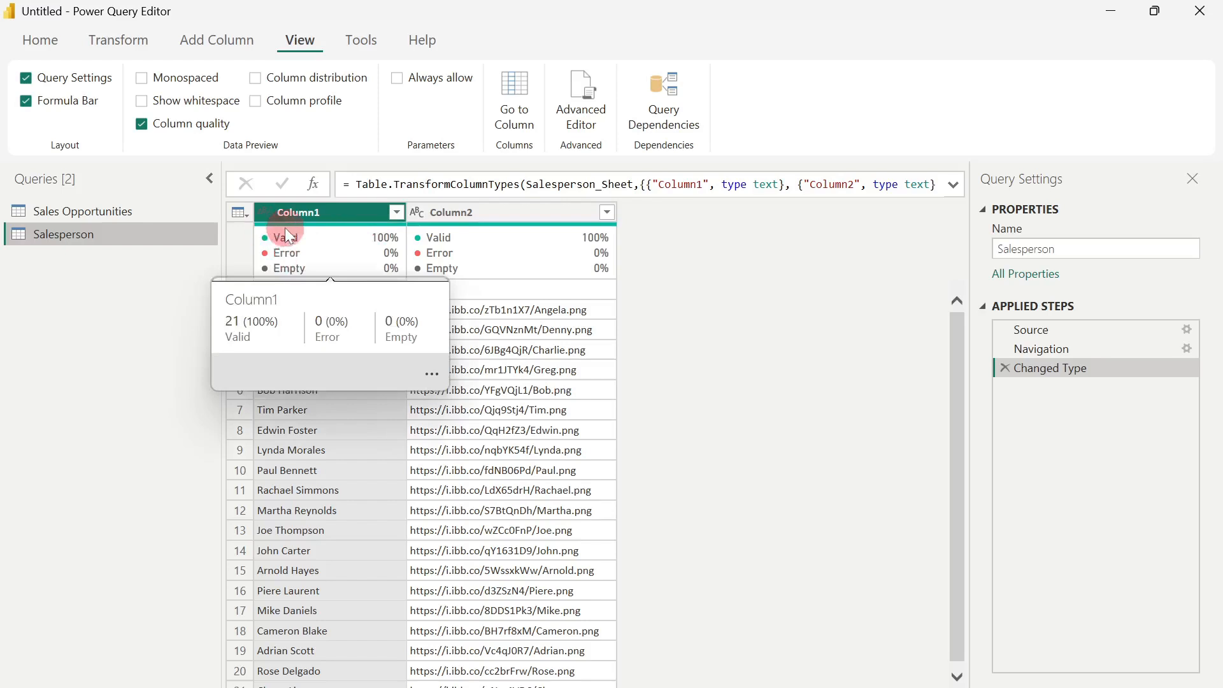
left_click(342, 217)
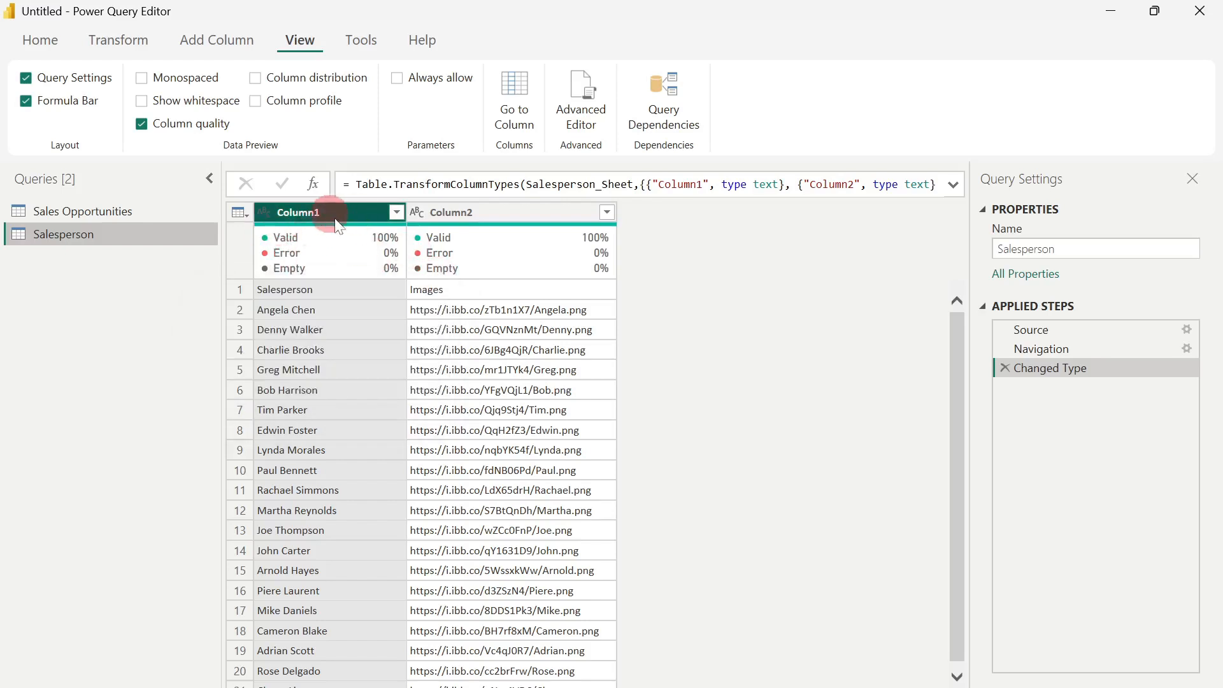
left_click(427, 219, "ctrl")
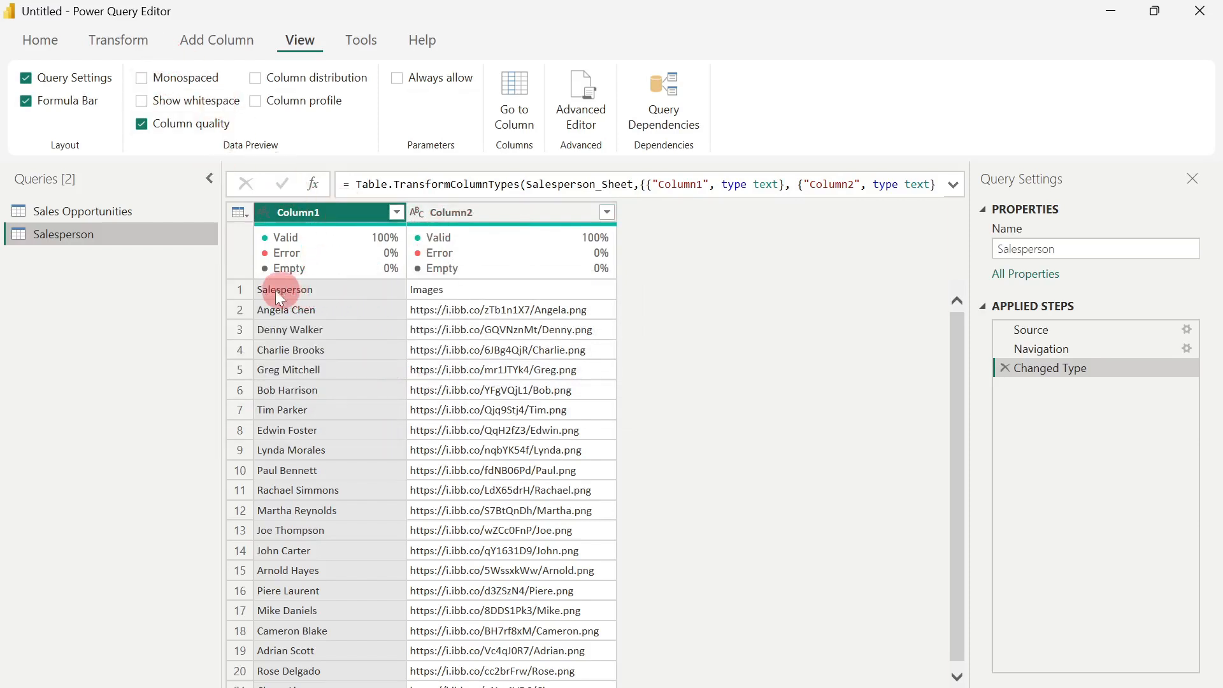
left_click(121, 42)
left_click(58, 47)
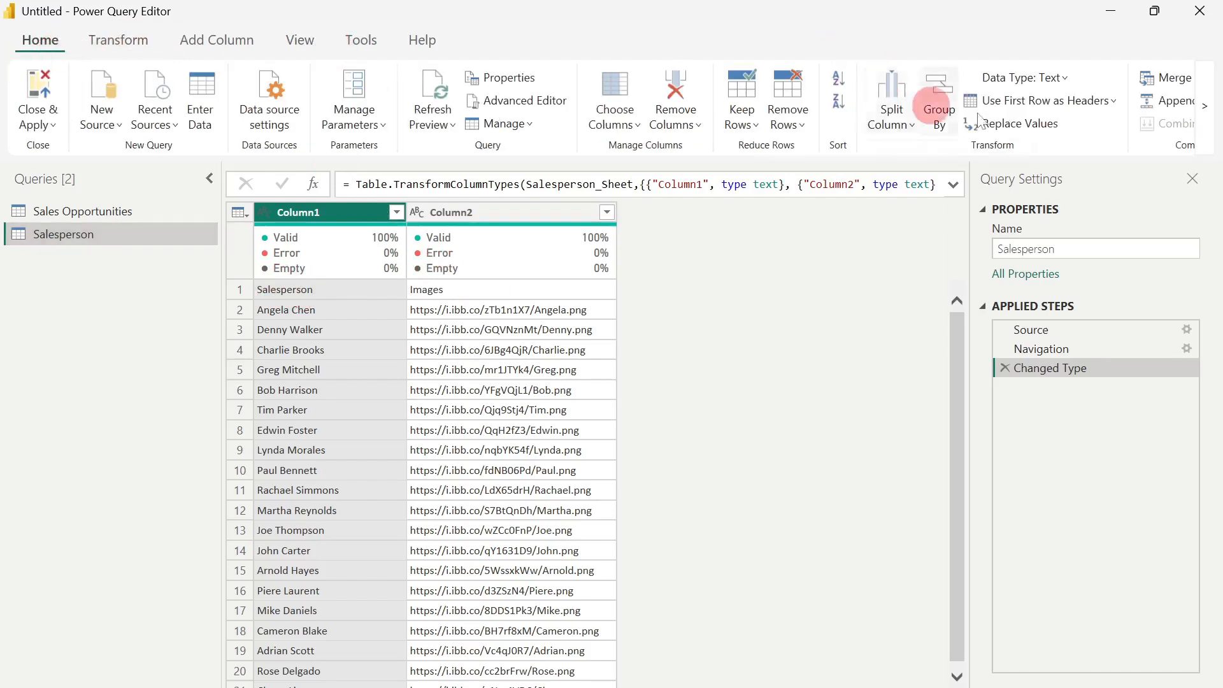
left_click(1086, 110)
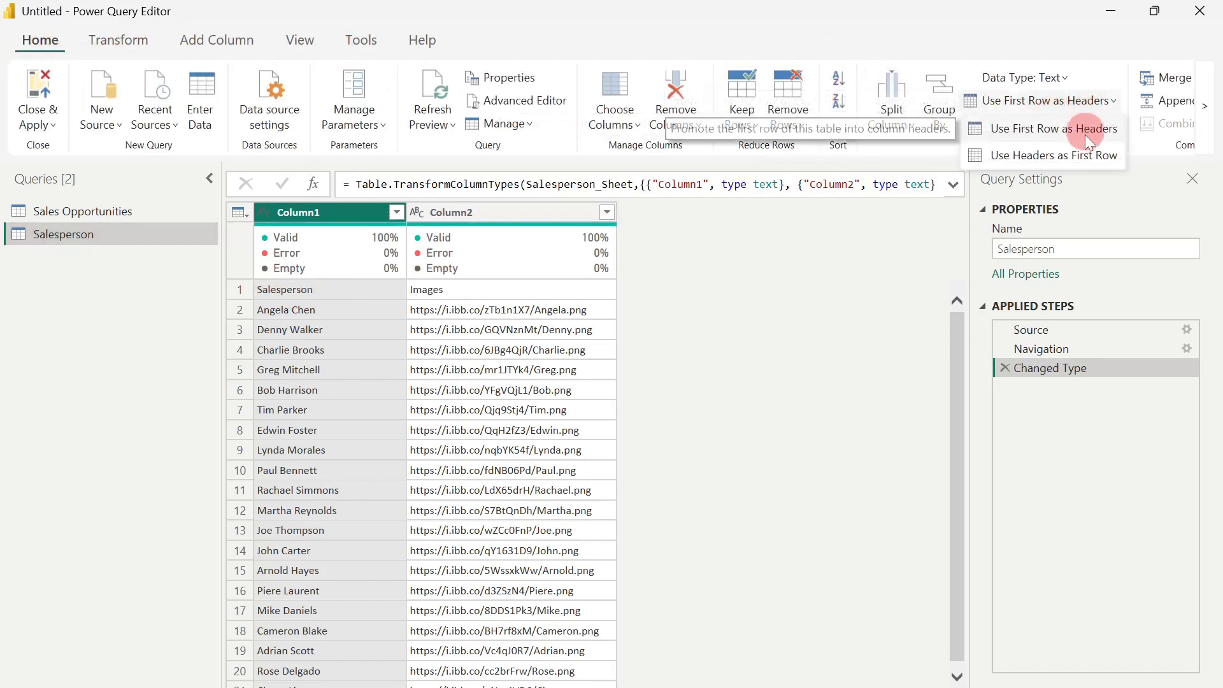
left_click(1083, 127)
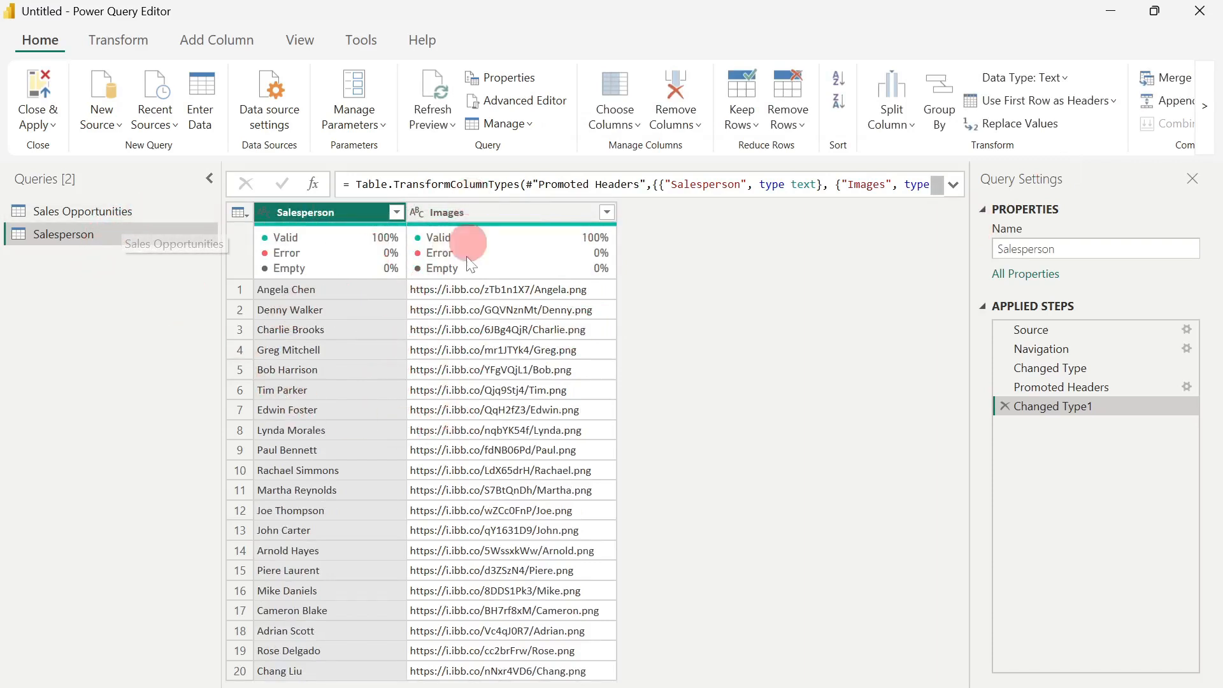
Merge the Salesperson query into Sales Opportunities, matching on the Salesperson column with a Left Outer join.
left_click(75, 220)
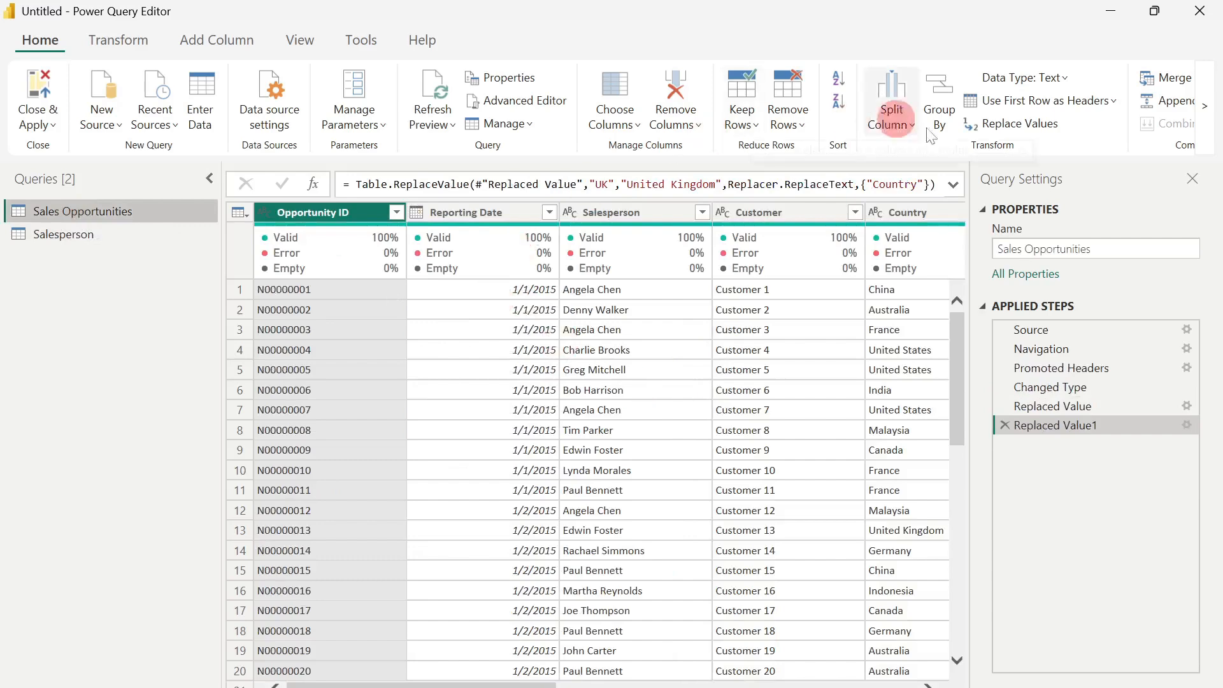
left_click(1208, 110)
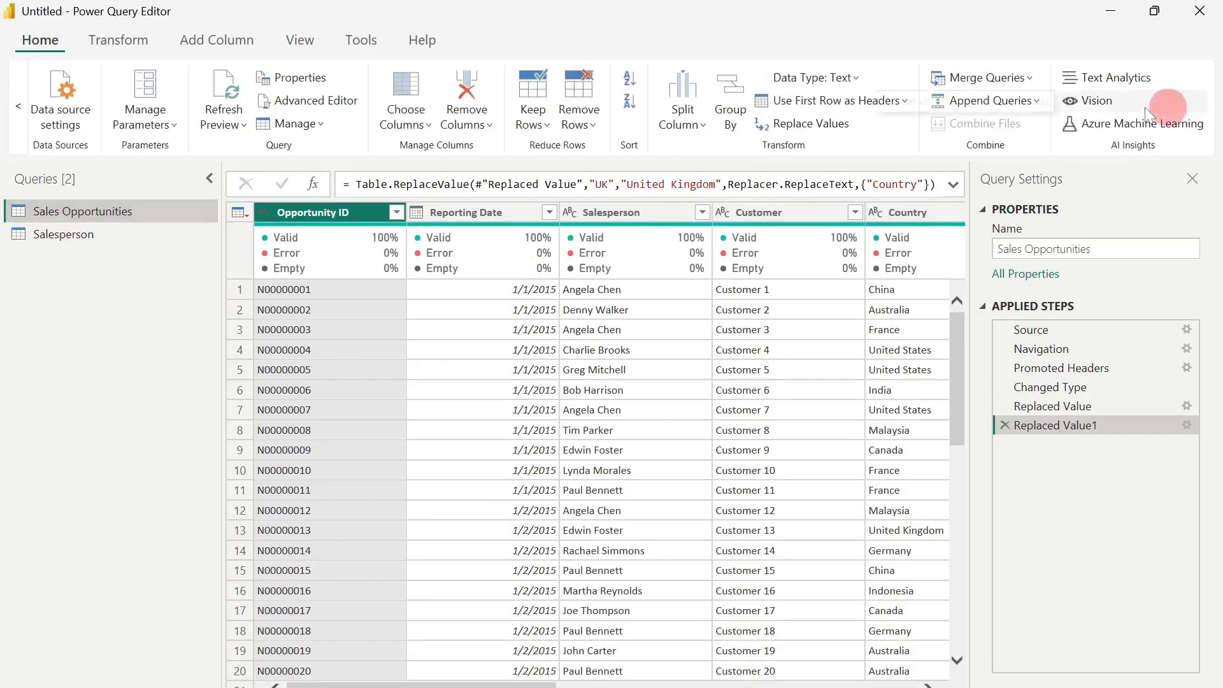
left_click(1026, 74)
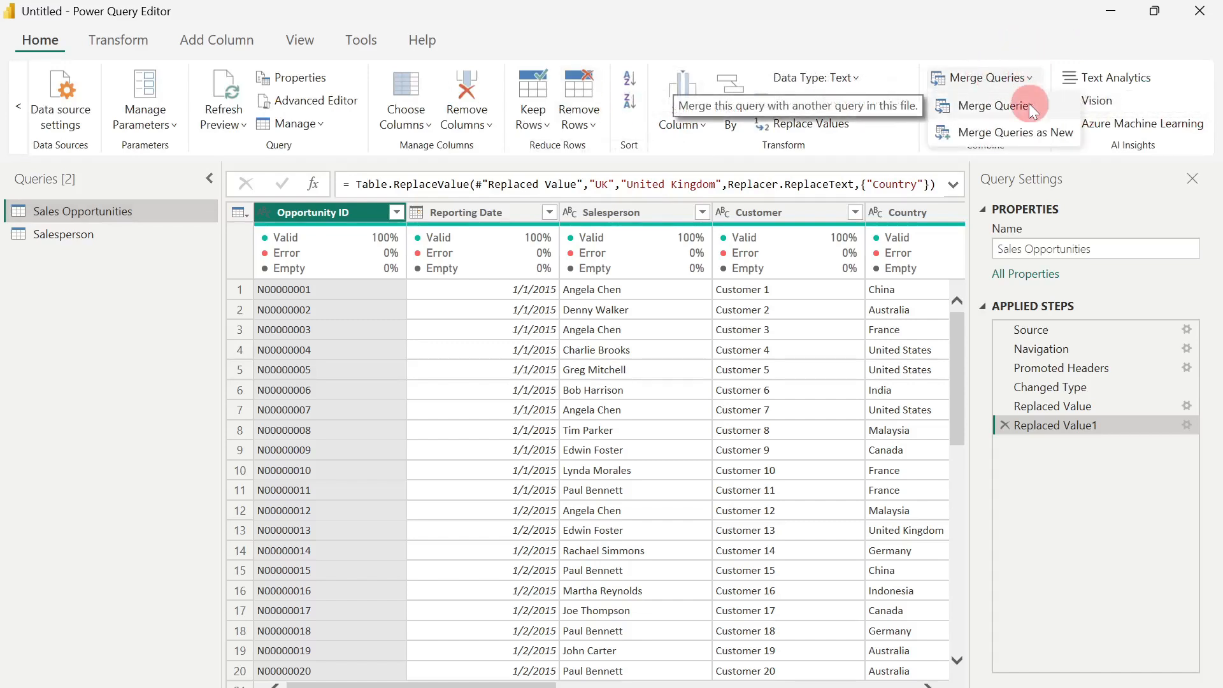
left_click(1030, 104)
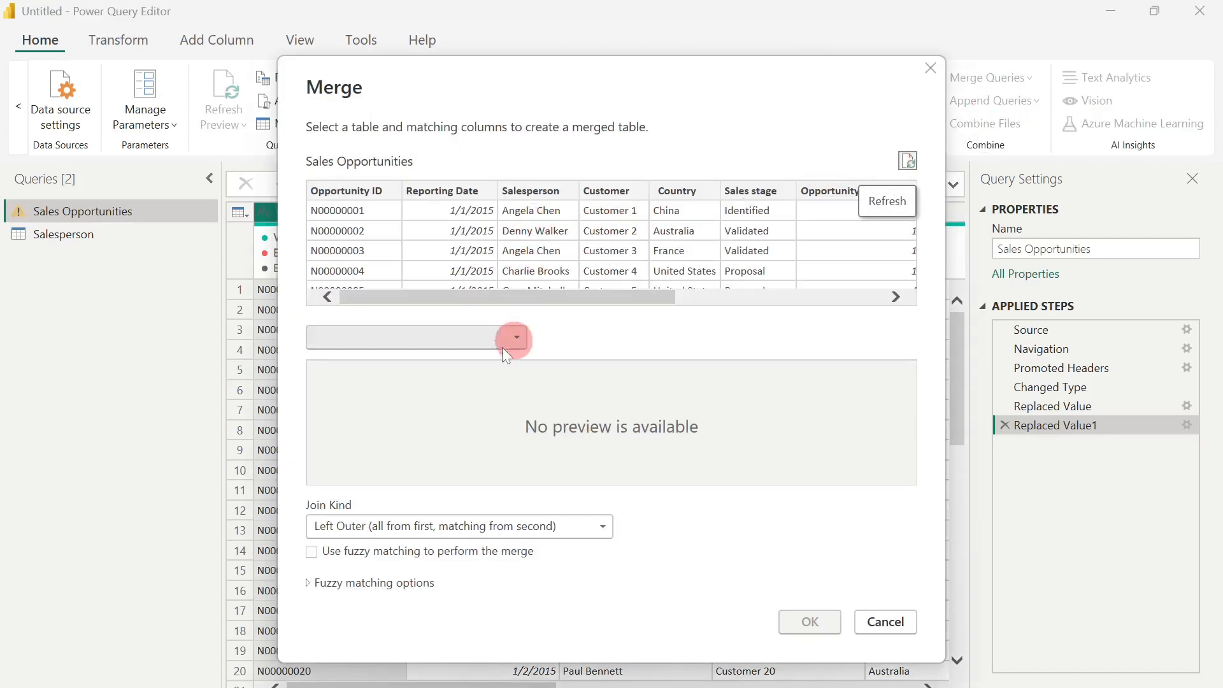
left_click(474, 338)
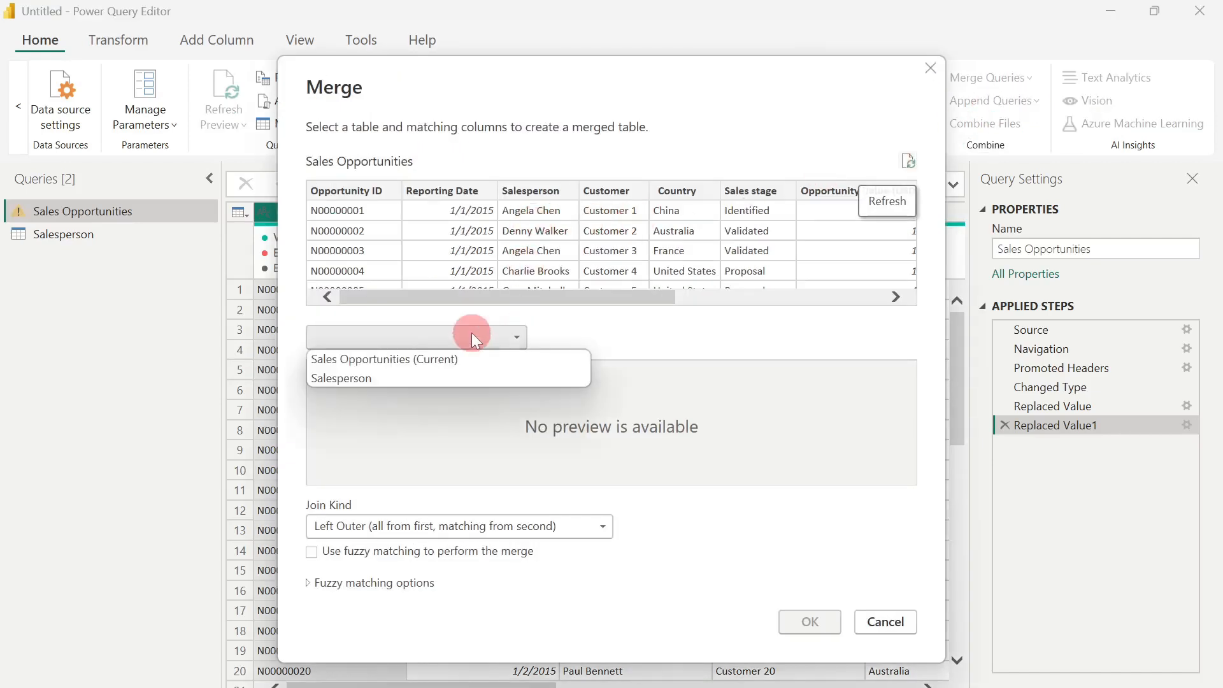
left_click(368, 376)
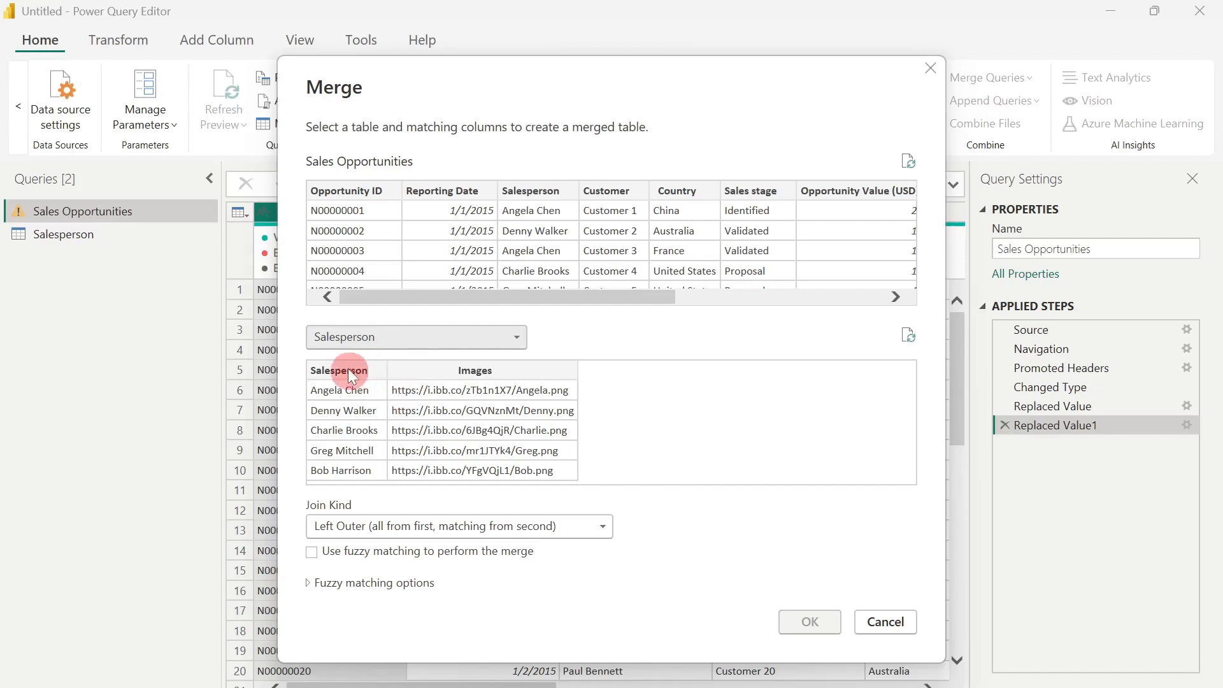
left_click(368, 376)
left_click(529, 192)
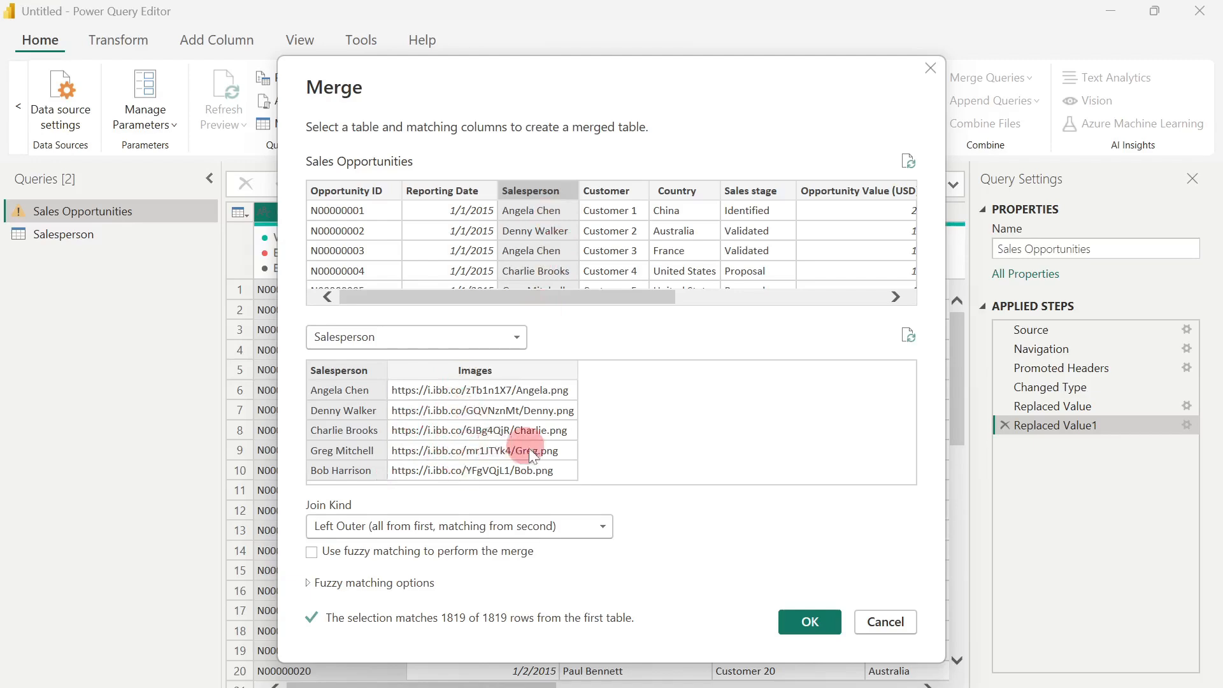
left_click(802, 621)
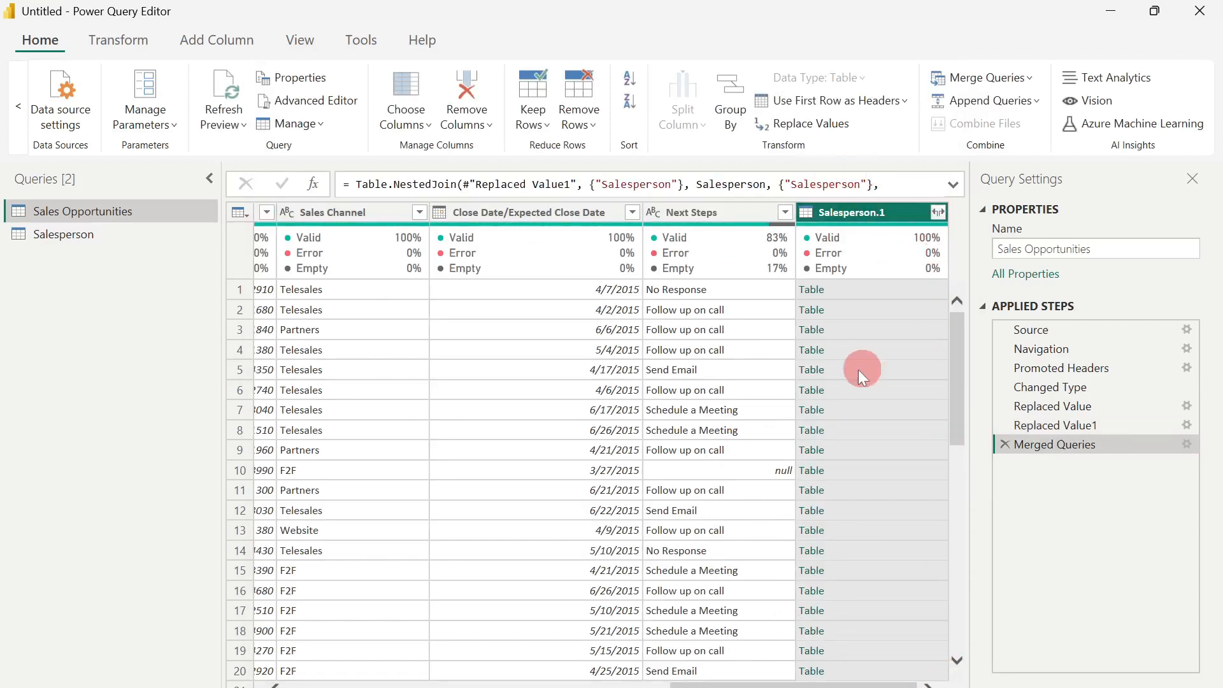
Expand the merged Salesperson.1 column to only the Images field, without the original column name as prefix.
left_click(936, 214)
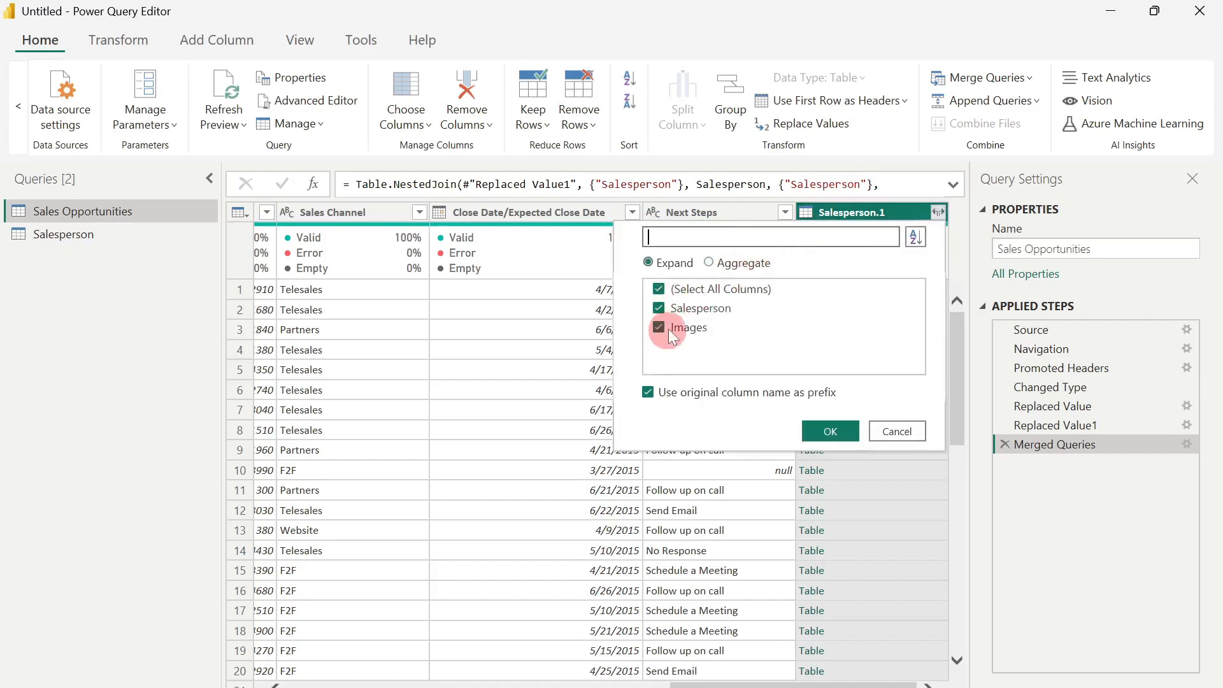
left_click(659, 330)
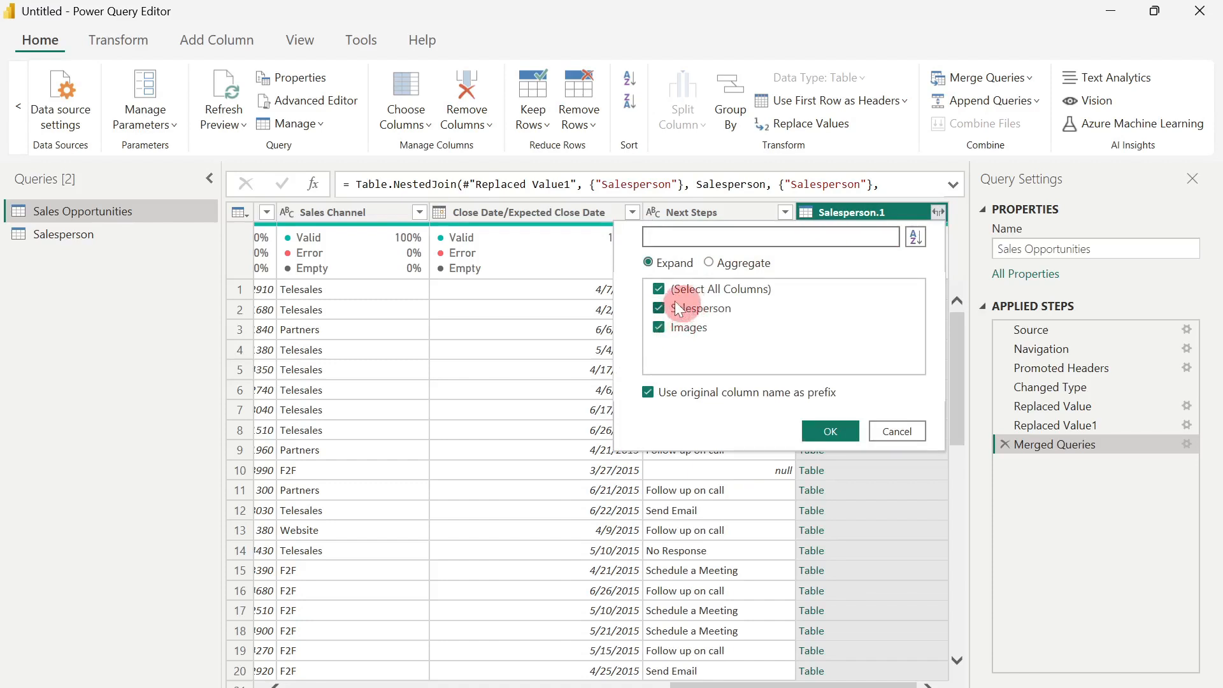
left_click(661, 290)
left_click(659, 330)
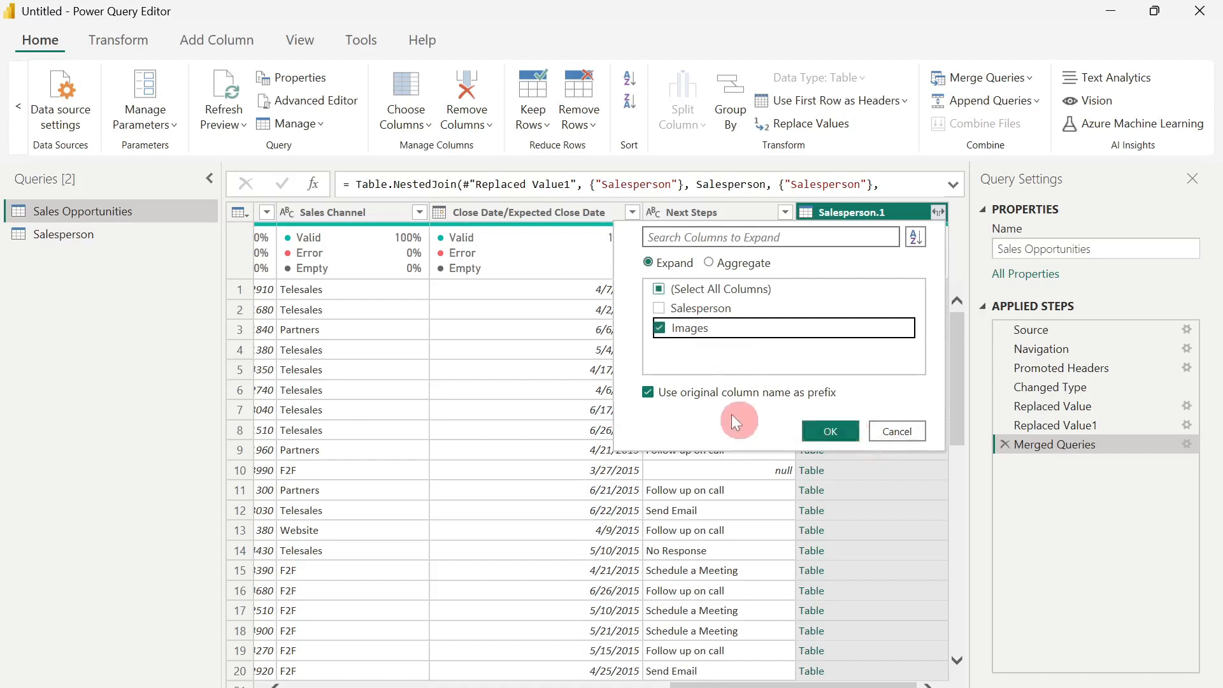
left_click(655, 392)
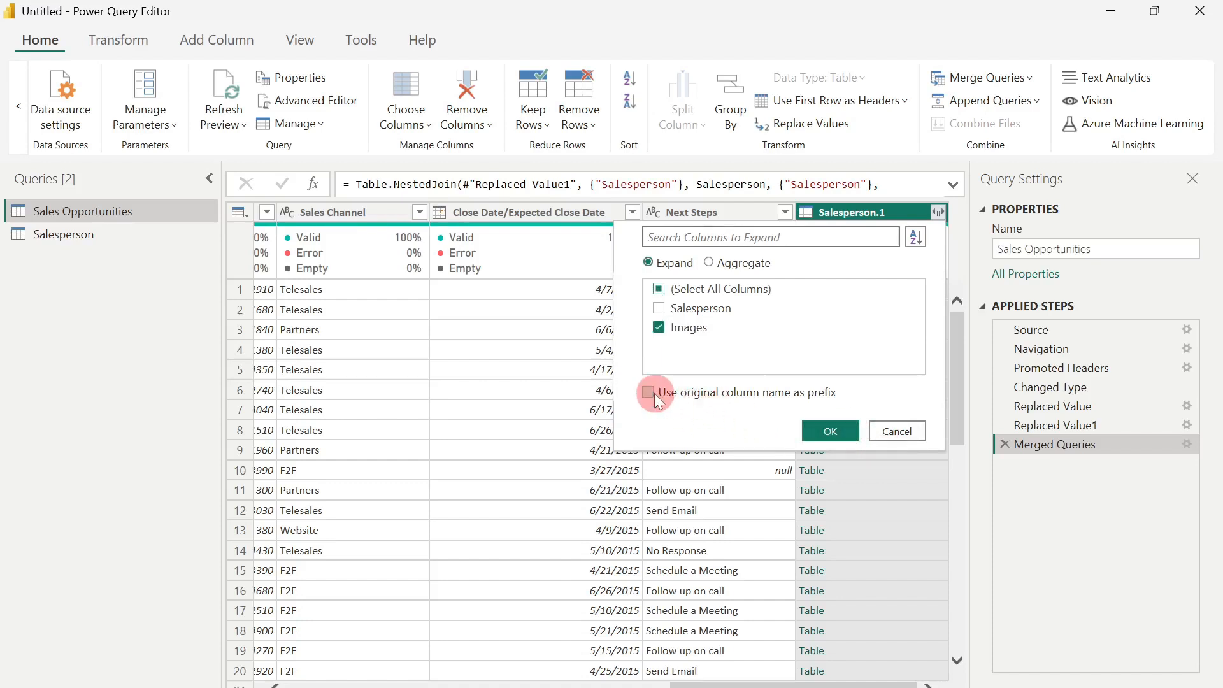
left_click(831, 431)
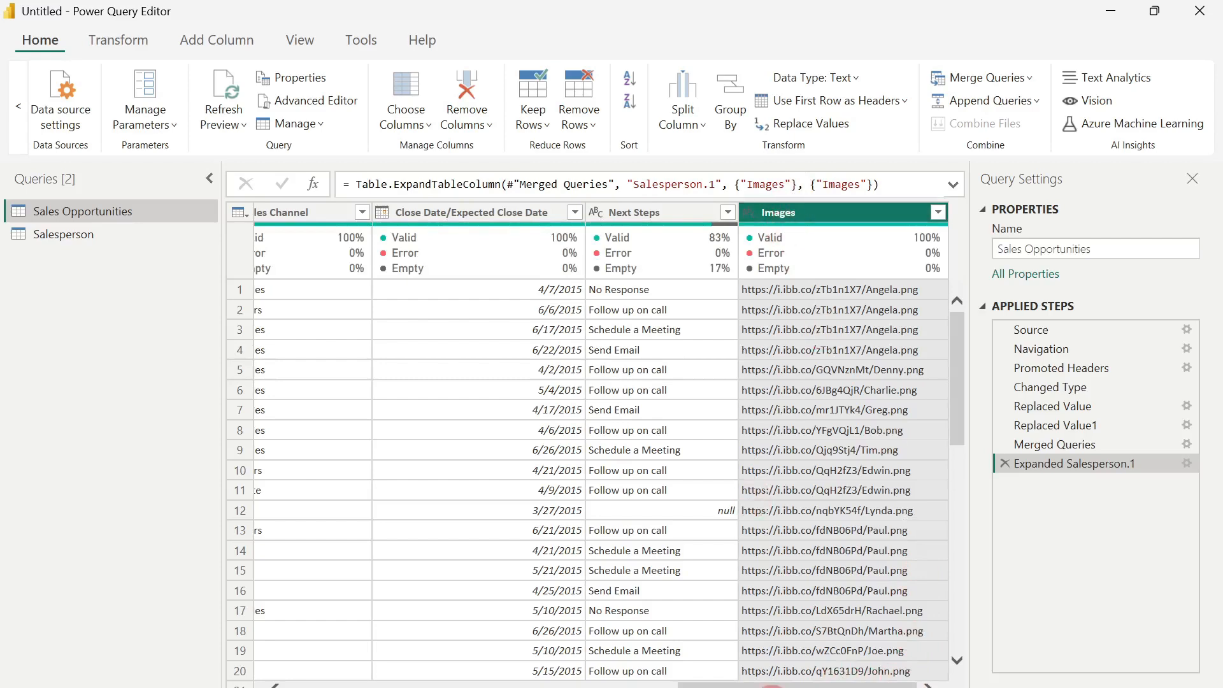
left_click_drag(822, 683, 934, 646)
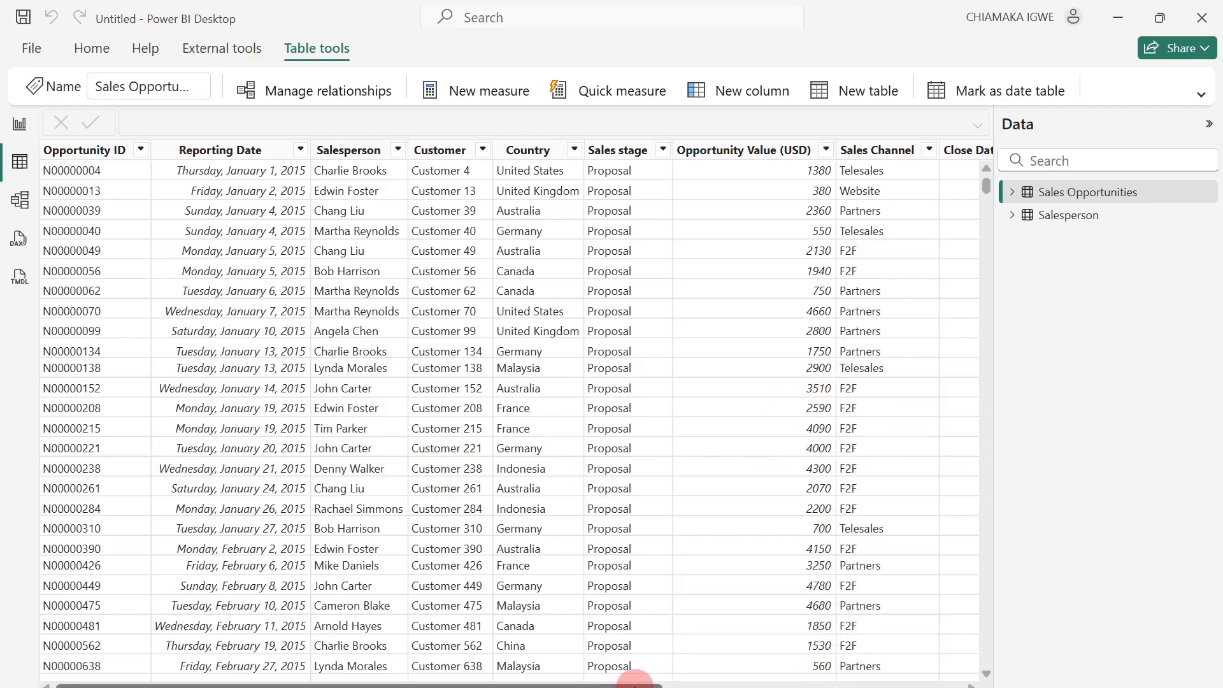
Set the Reporting Date column of the Sales Opportunities table to the 14/03/2001 (dd/mm/yyyy) date format.
left_click_drag(636, 685, 117, 650)
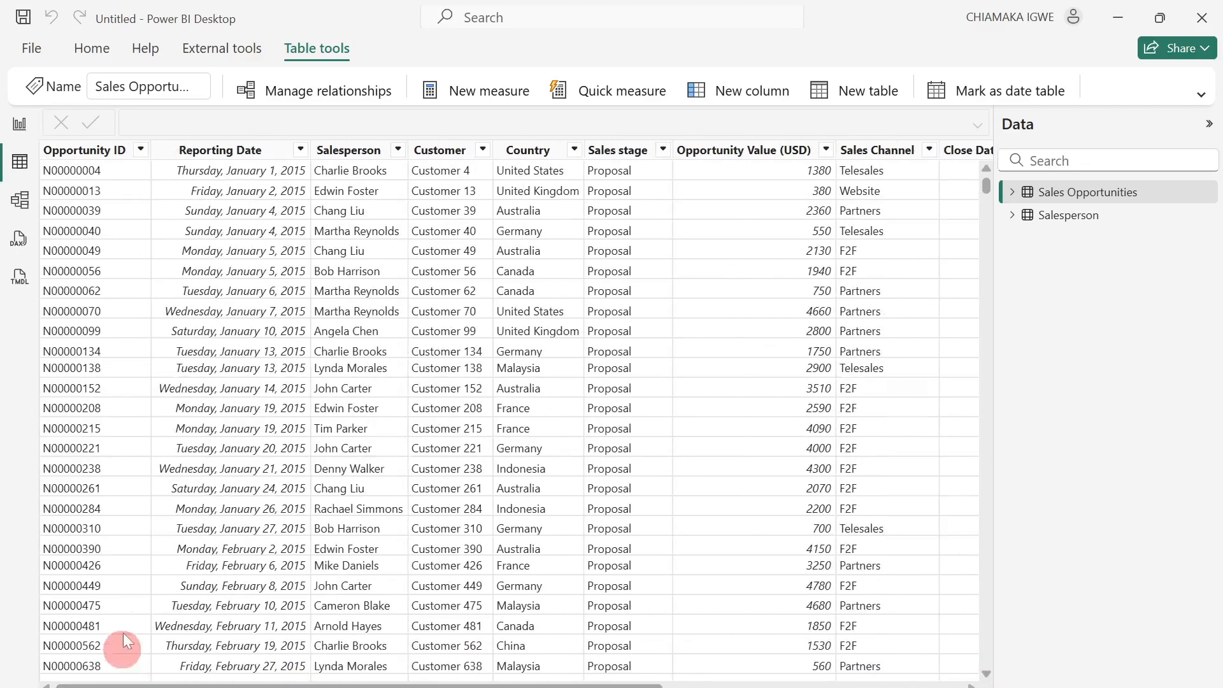
left_click(254, 153)
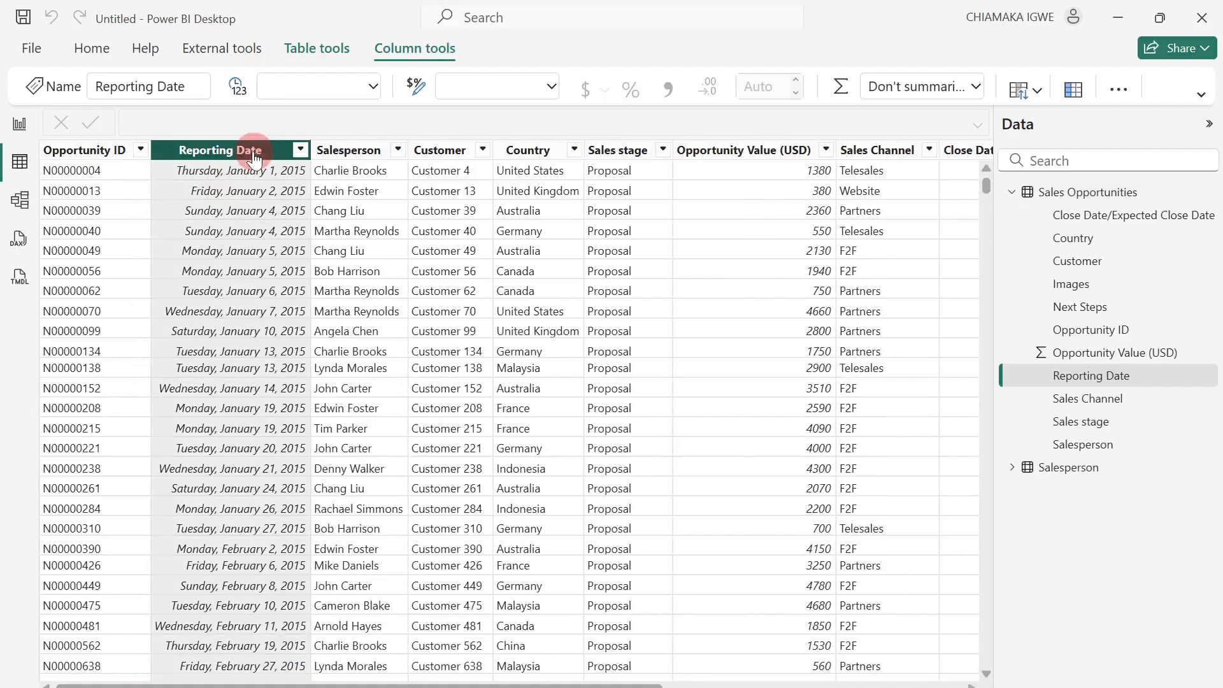
left_click(1203, 95)
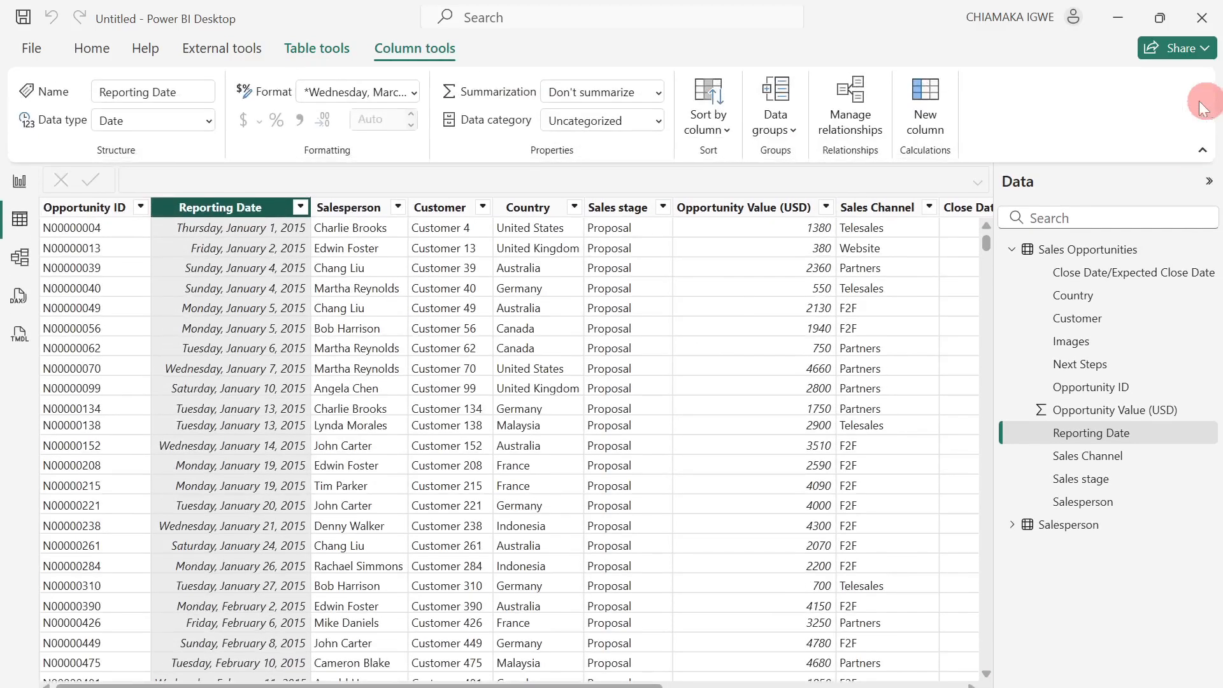
left_click(415, 95)
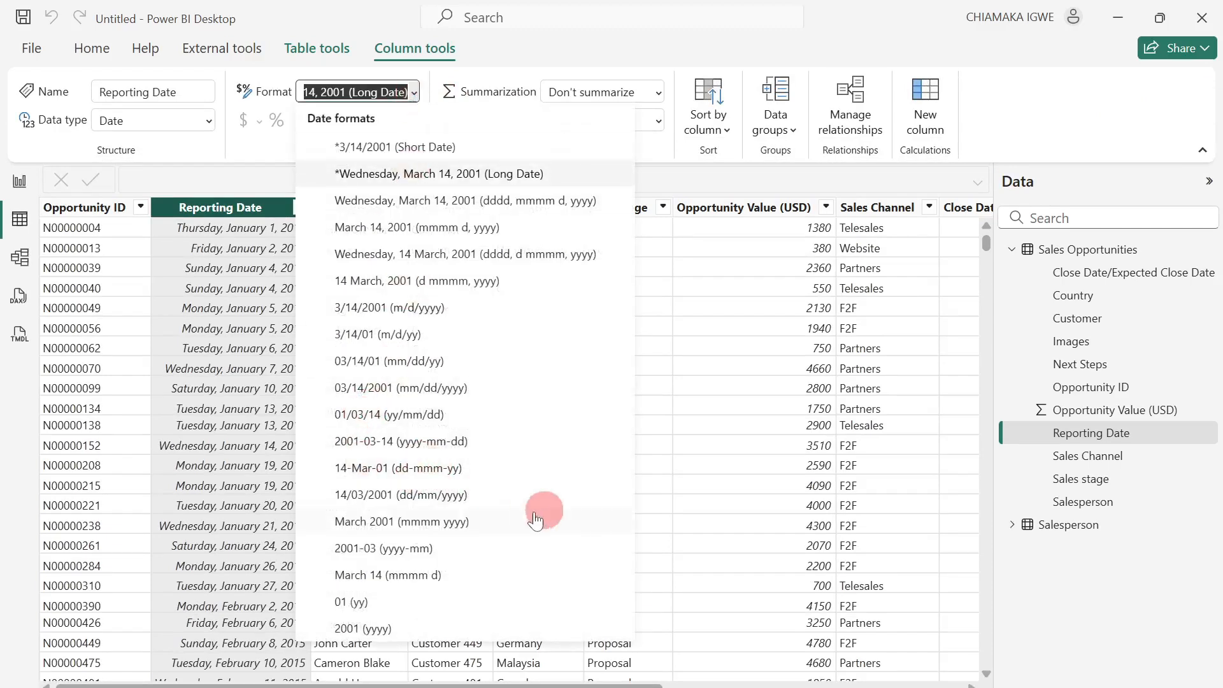
left_click(416, 495)
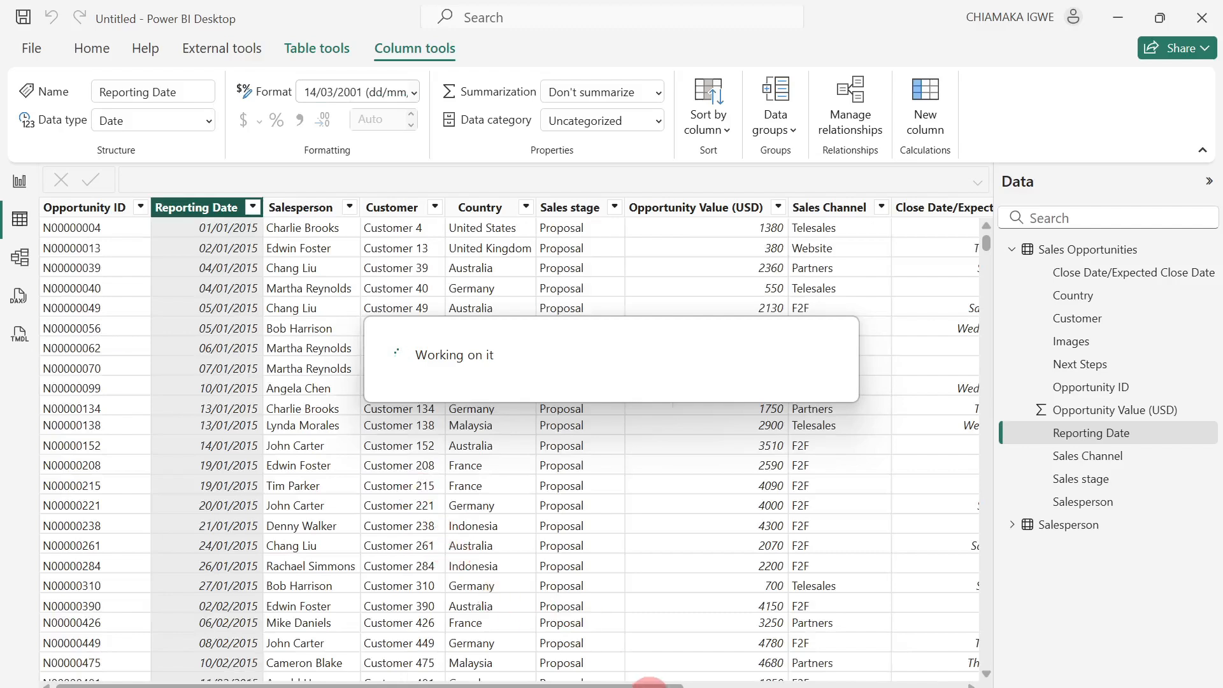
Format the Close Date/Expected Close Date column as 14/03/2001 (dd/mm/yyyy).
left_click_drag(634, 682, 943, 682)
left_click(529, 205)
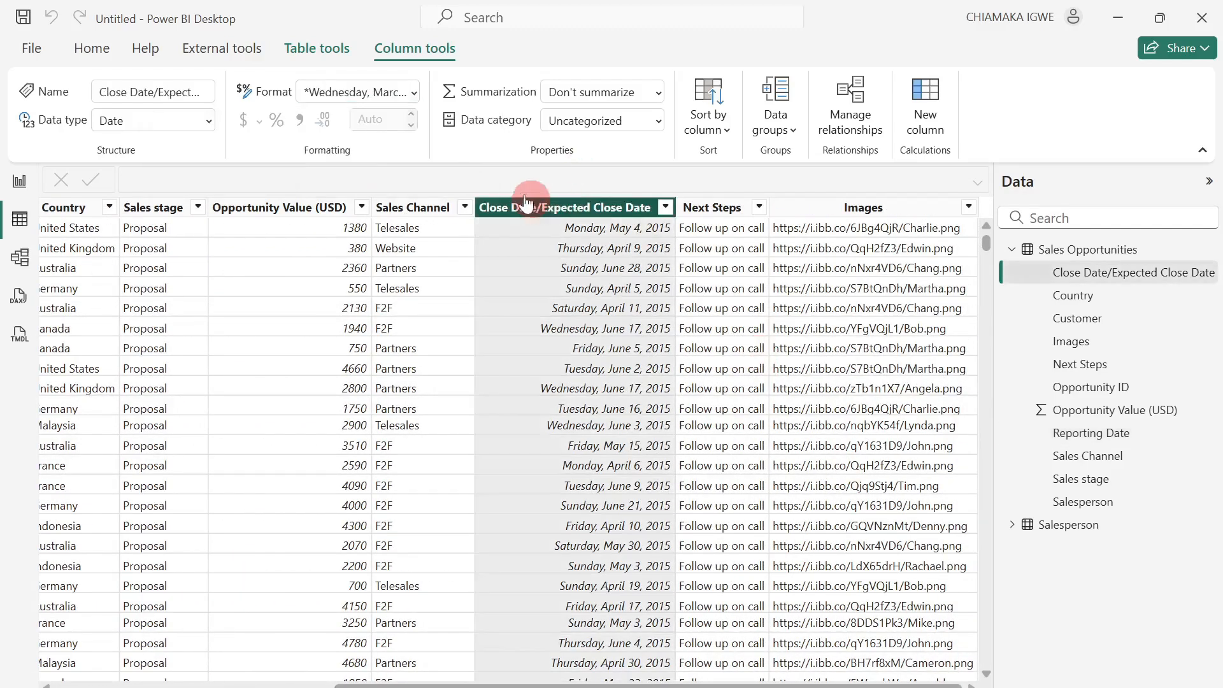
left_click(411, 95)
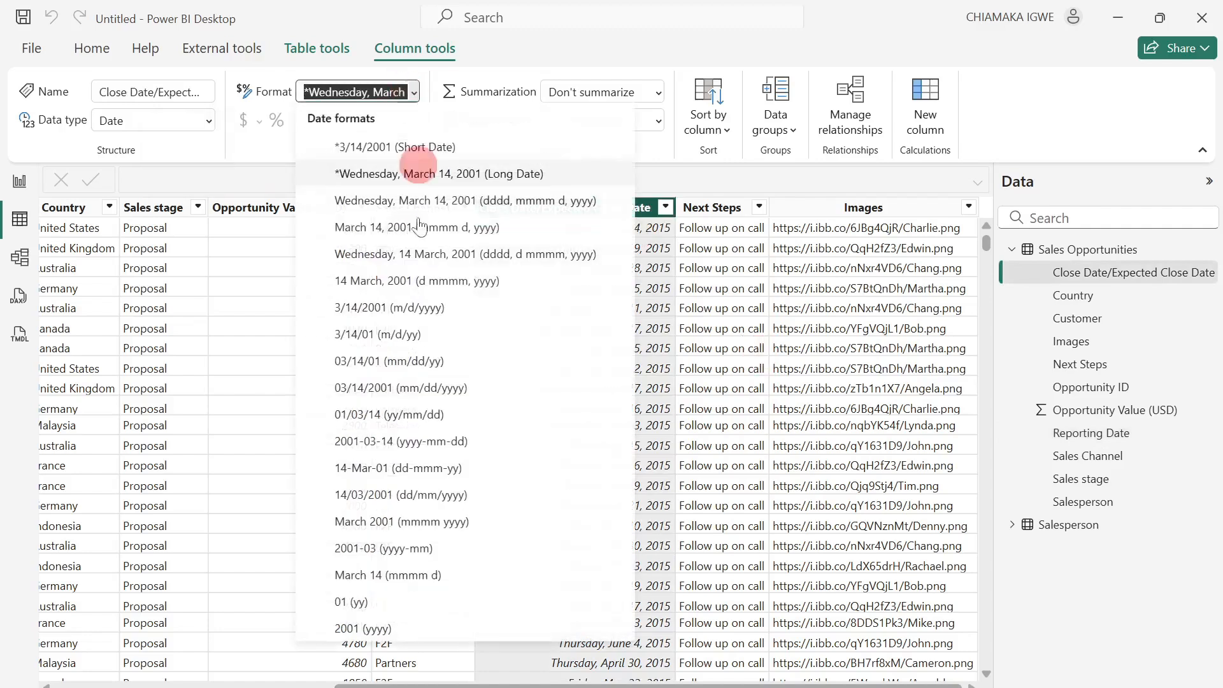
left_click(472, 499)
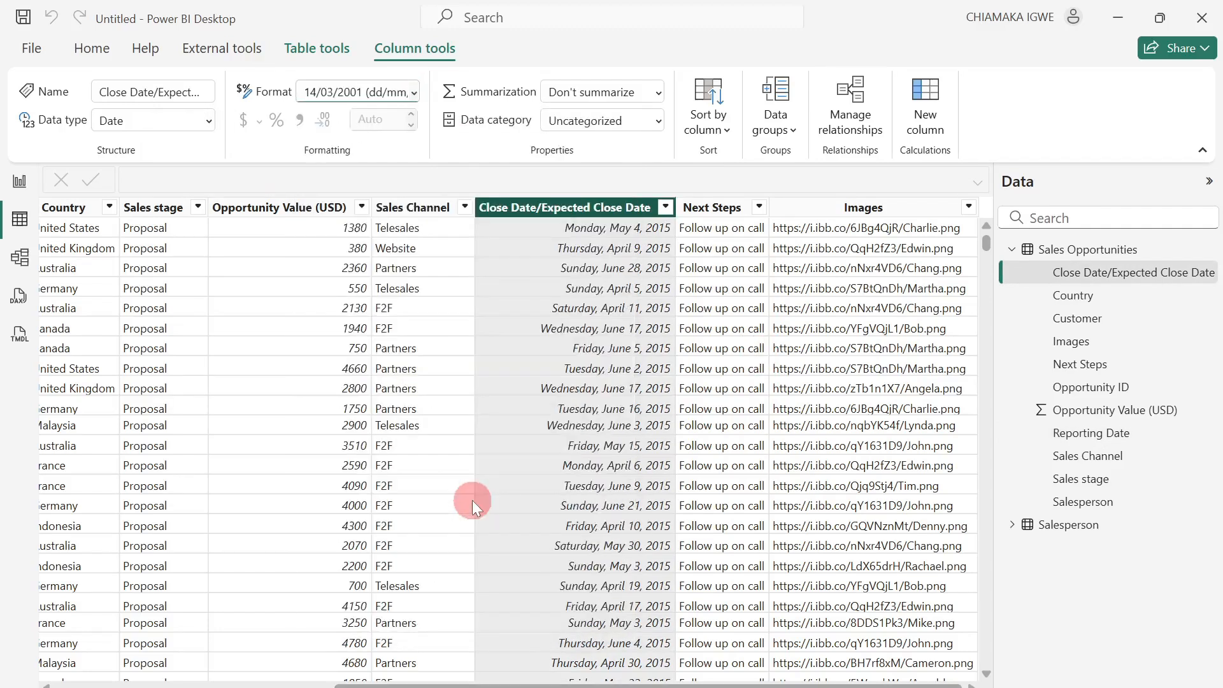
Check the loaded Salesperson table, then reopen the Power Query Editor and disable load for the Salesperson query.
left_click(1048, 526)
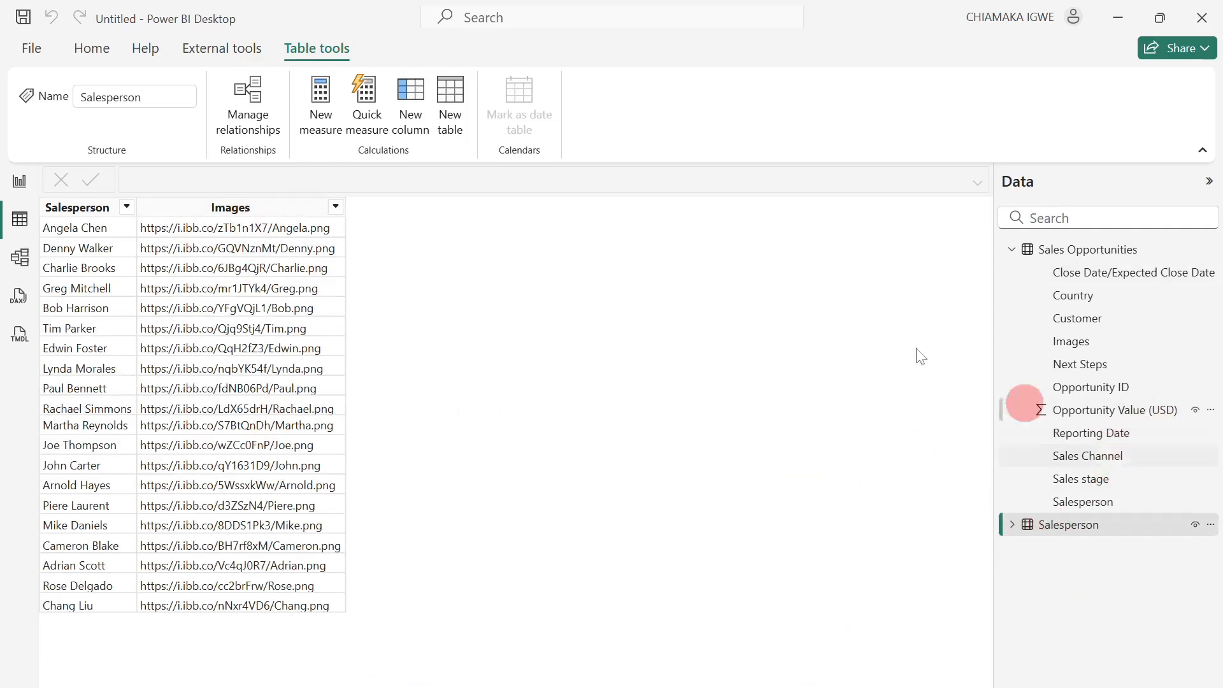
left_click(91, 51)
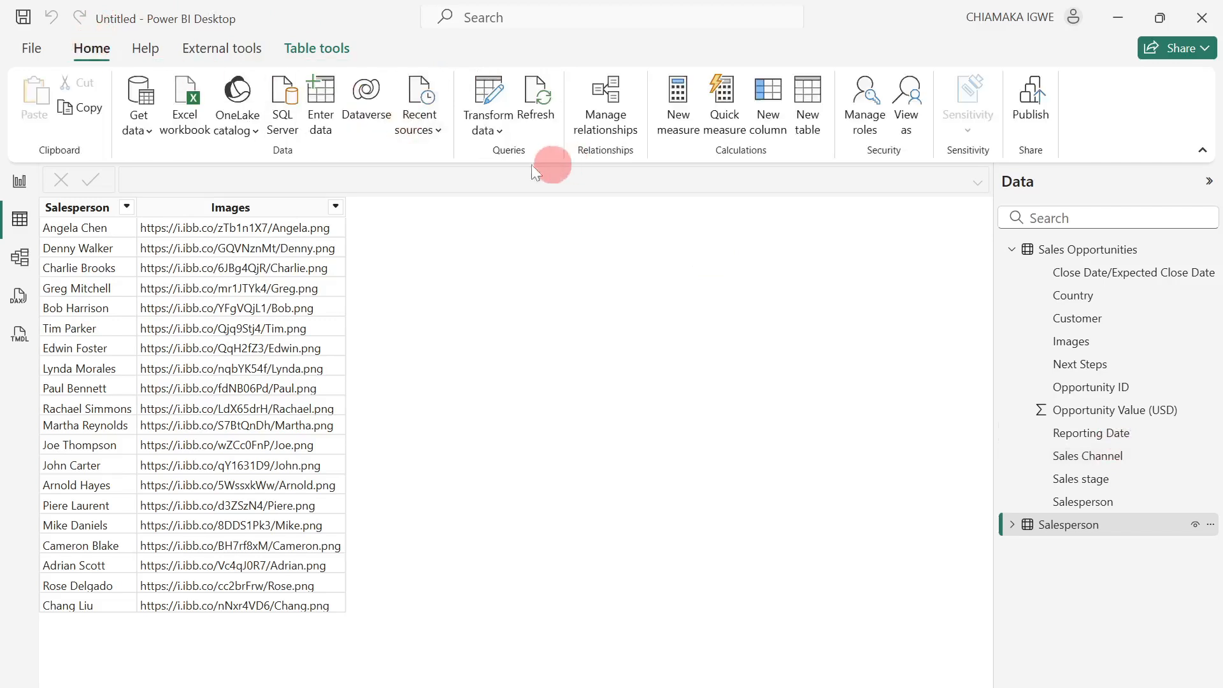
left_click(503, 136)
left_click(516, 170)
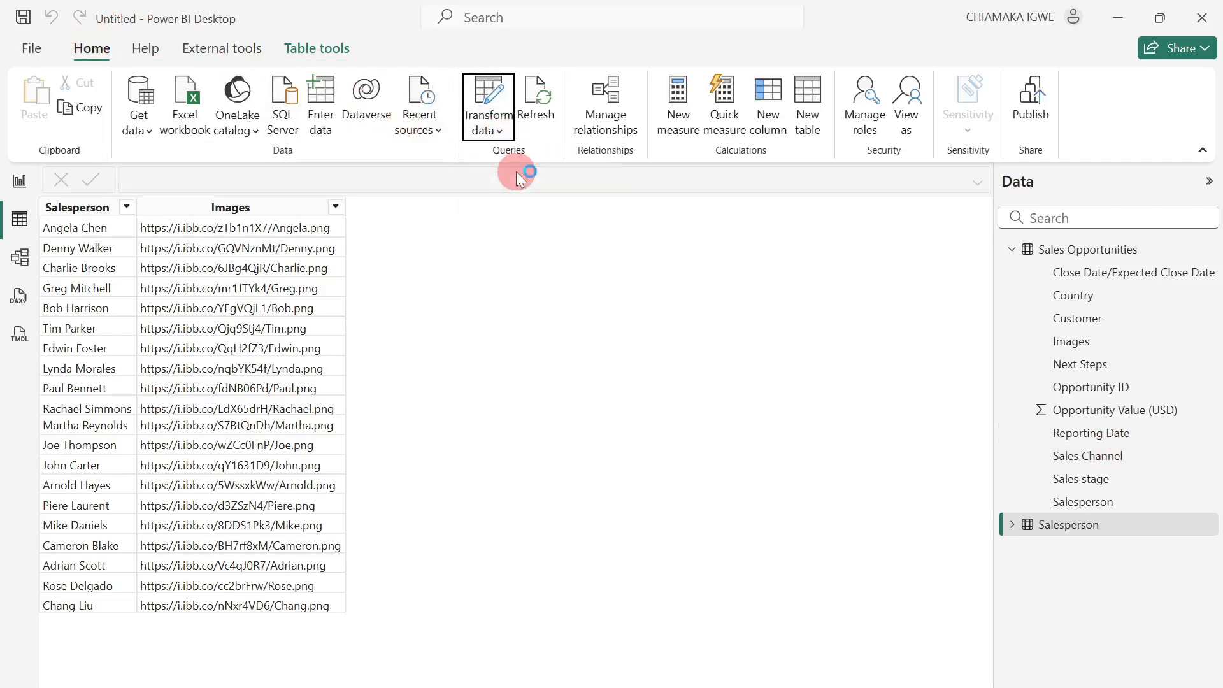
left_click(59, 232)
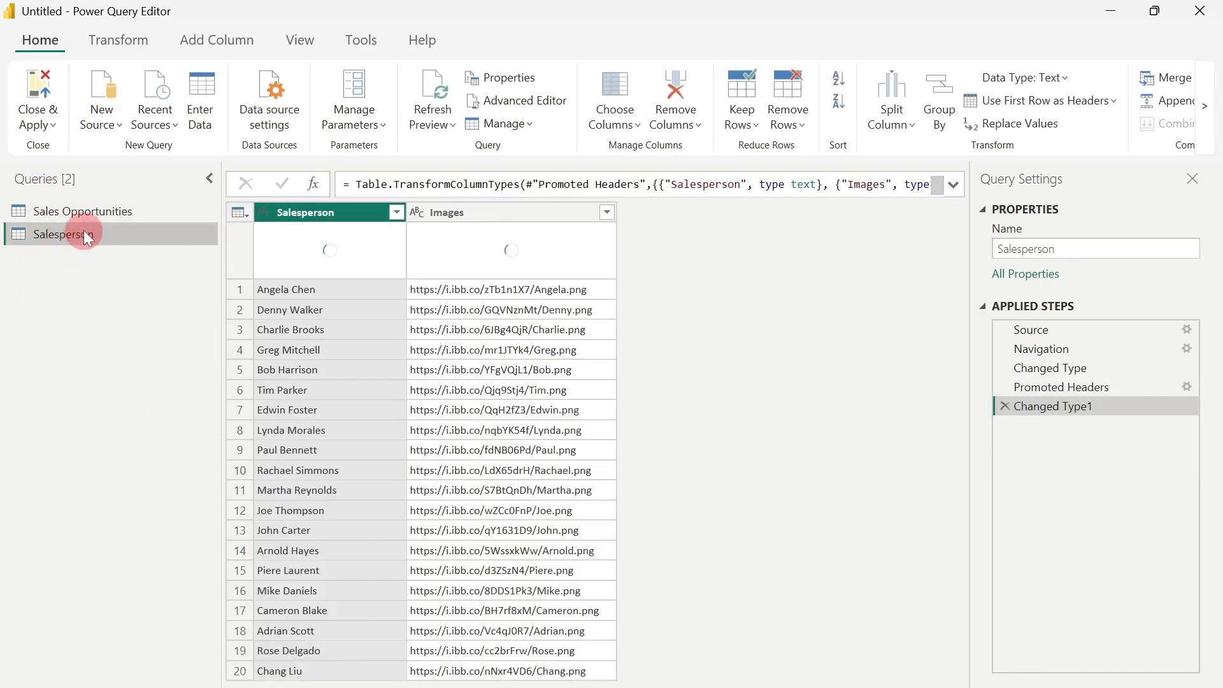
right_click(84, 233)
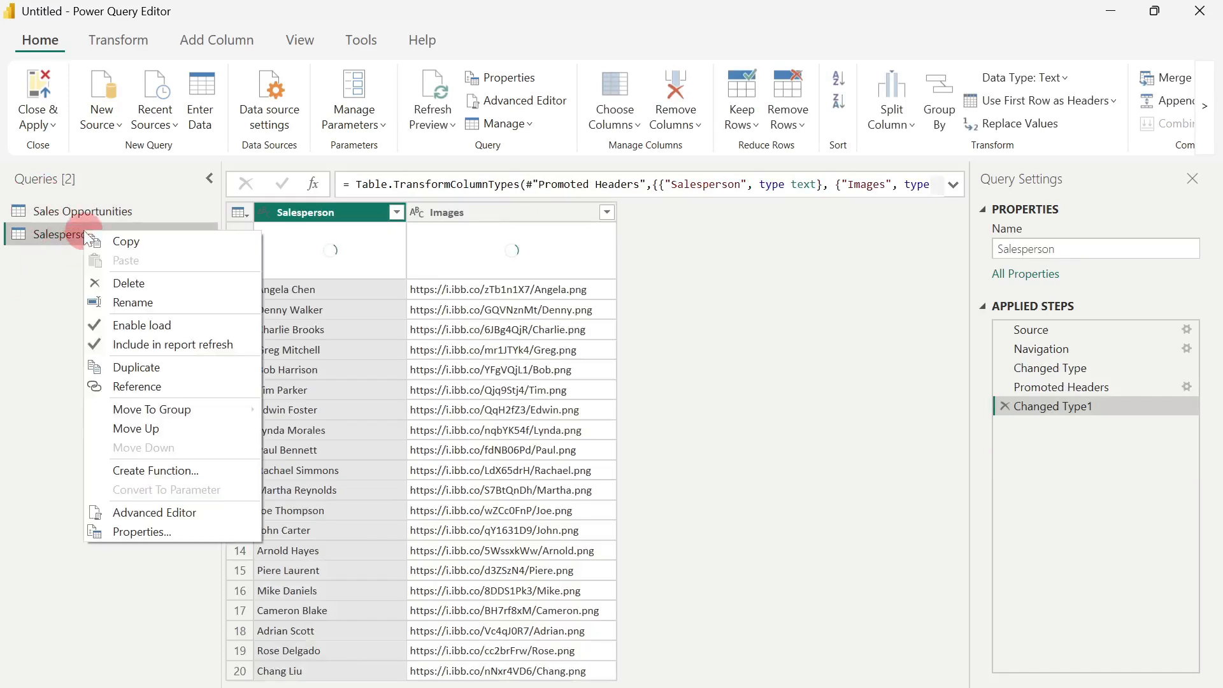
left_click(97, 328)
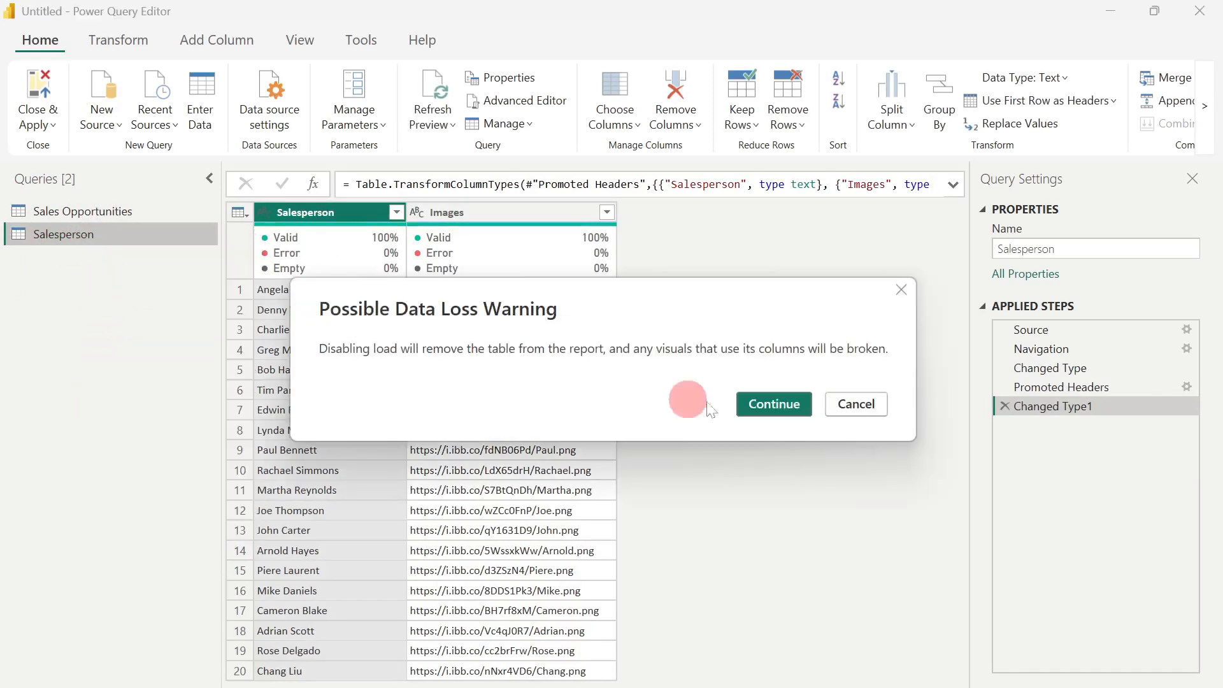
left_click(774, 405)
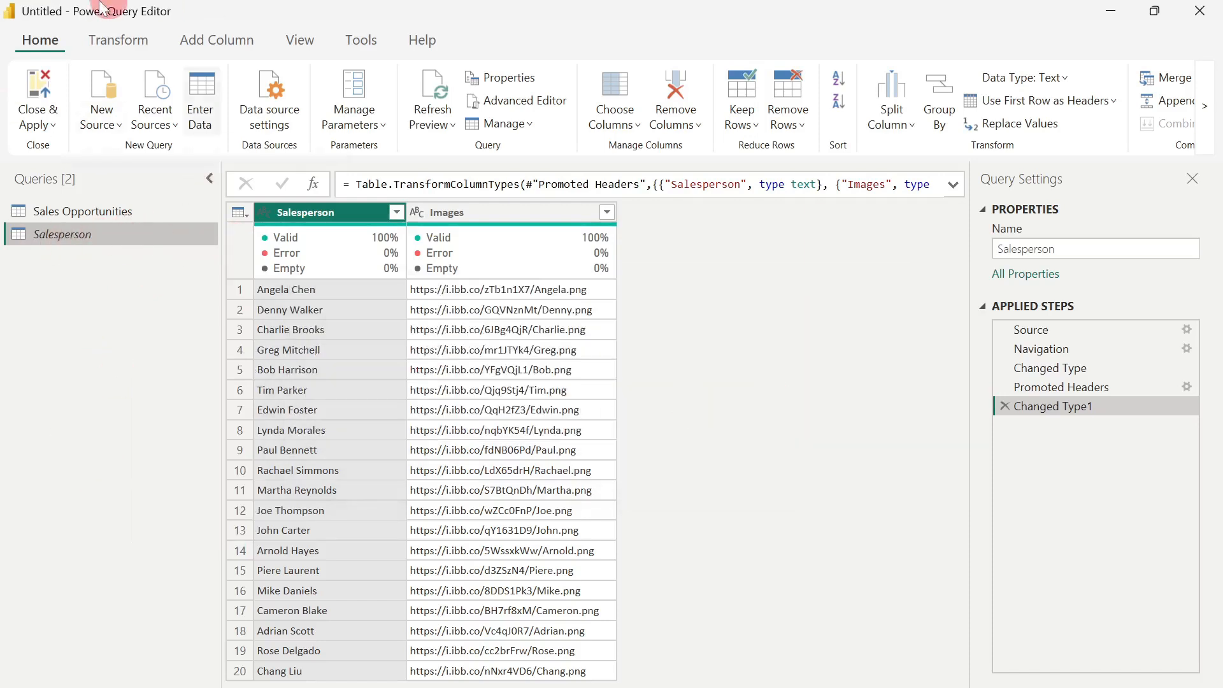
Apply the query changes, close the Power Query Editor, and collapse the Sales Opportunities field list.
left_click(53, 127)
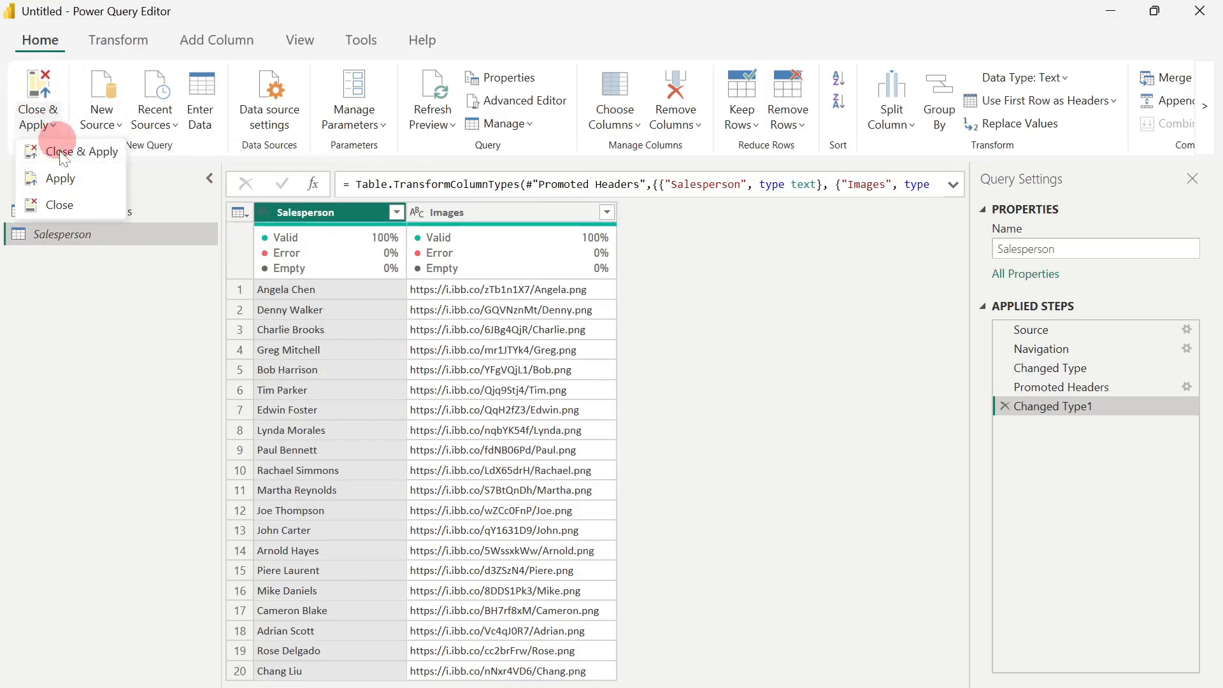
left_click(55, 151)
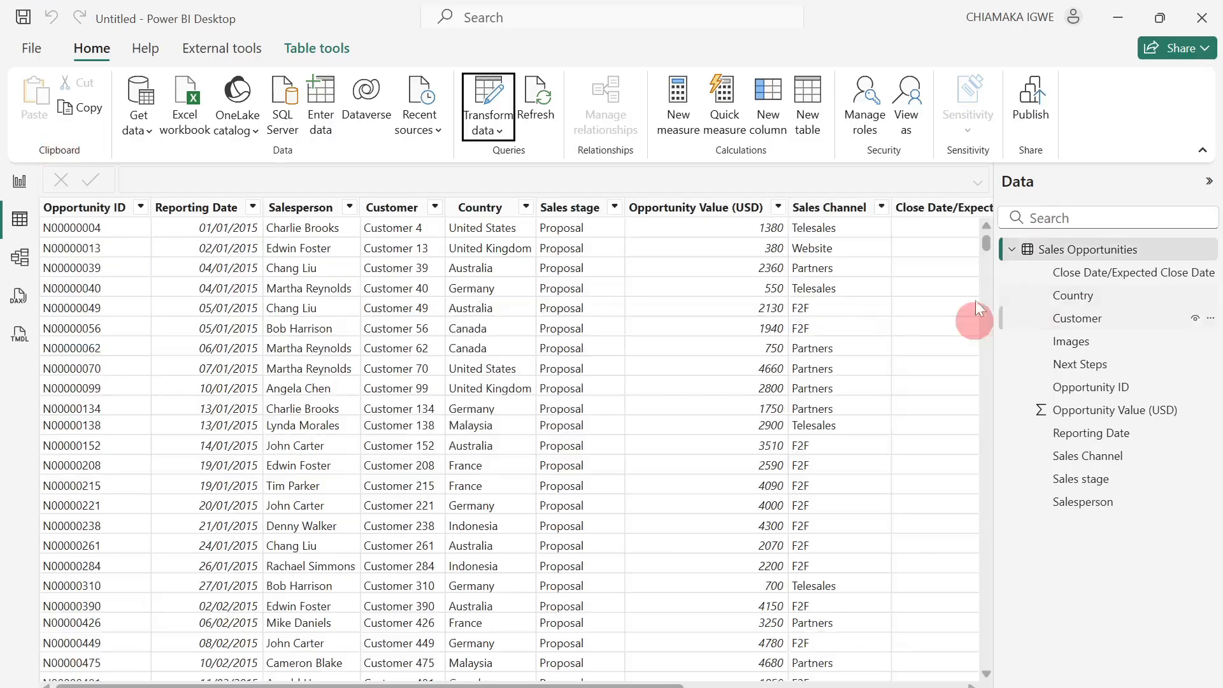
left_click(1012, 249)
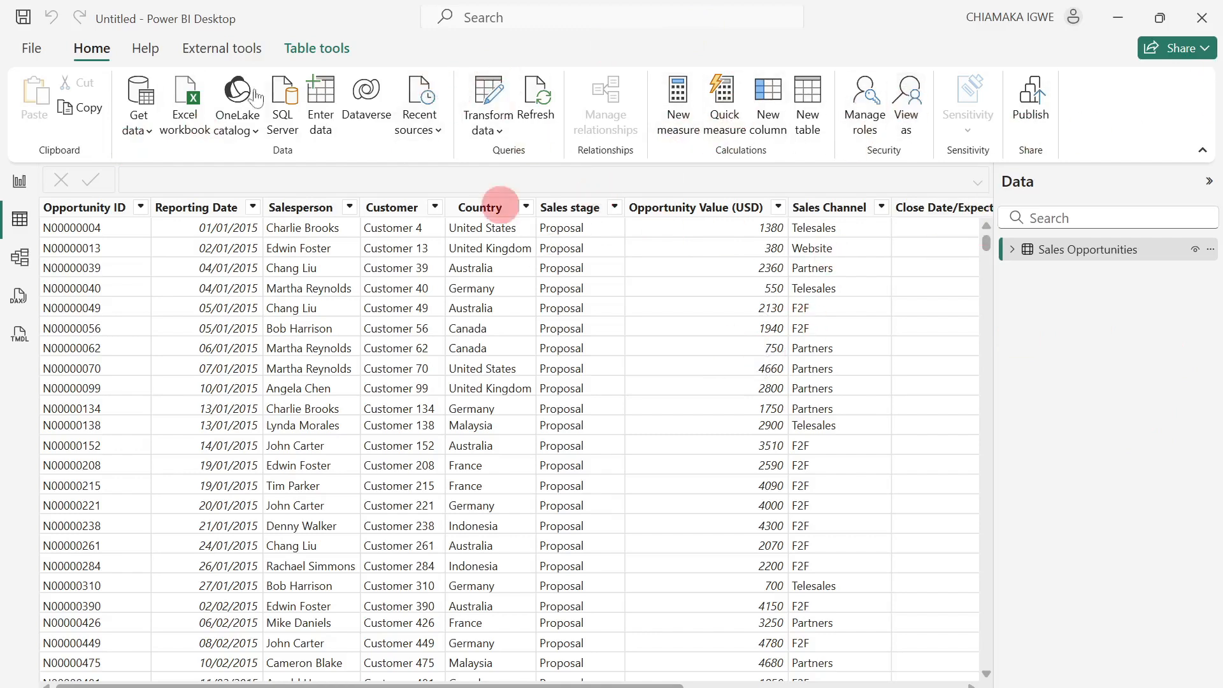
Start a calculated table named Date Table using CALENDAR, with MIN('Sales Opportunities'[Reporting Date]) as the start date.
left_click(809, 130)
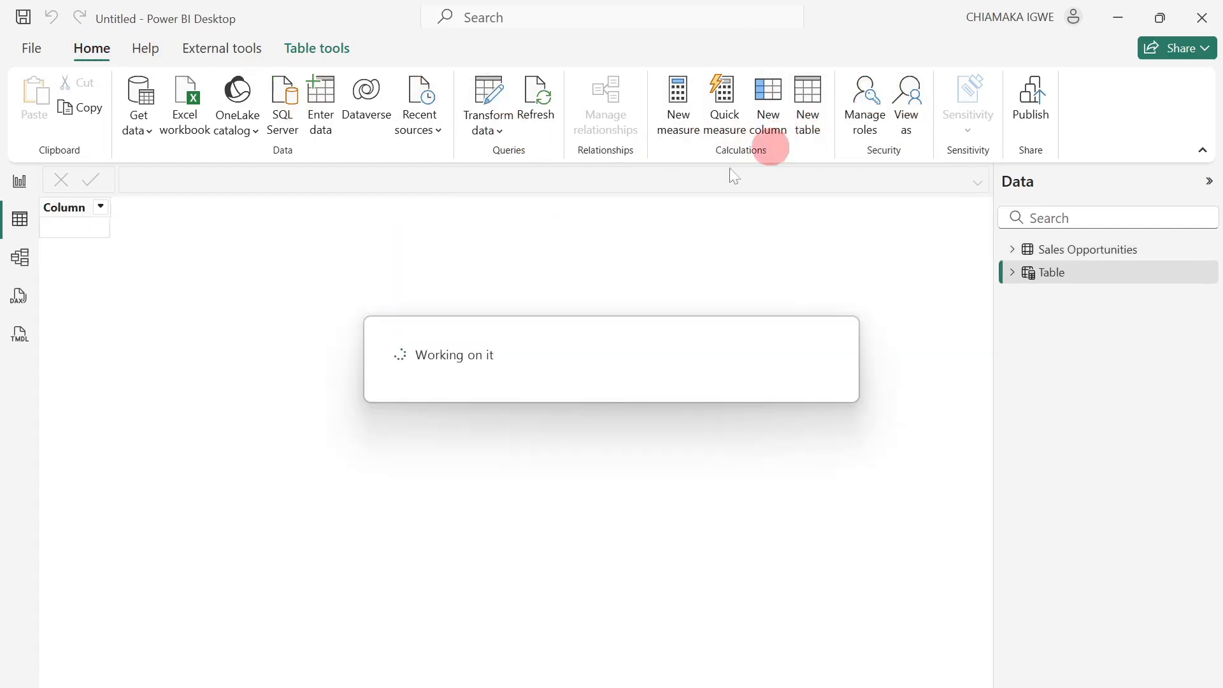
key("ctrl+a")
type("Dat")
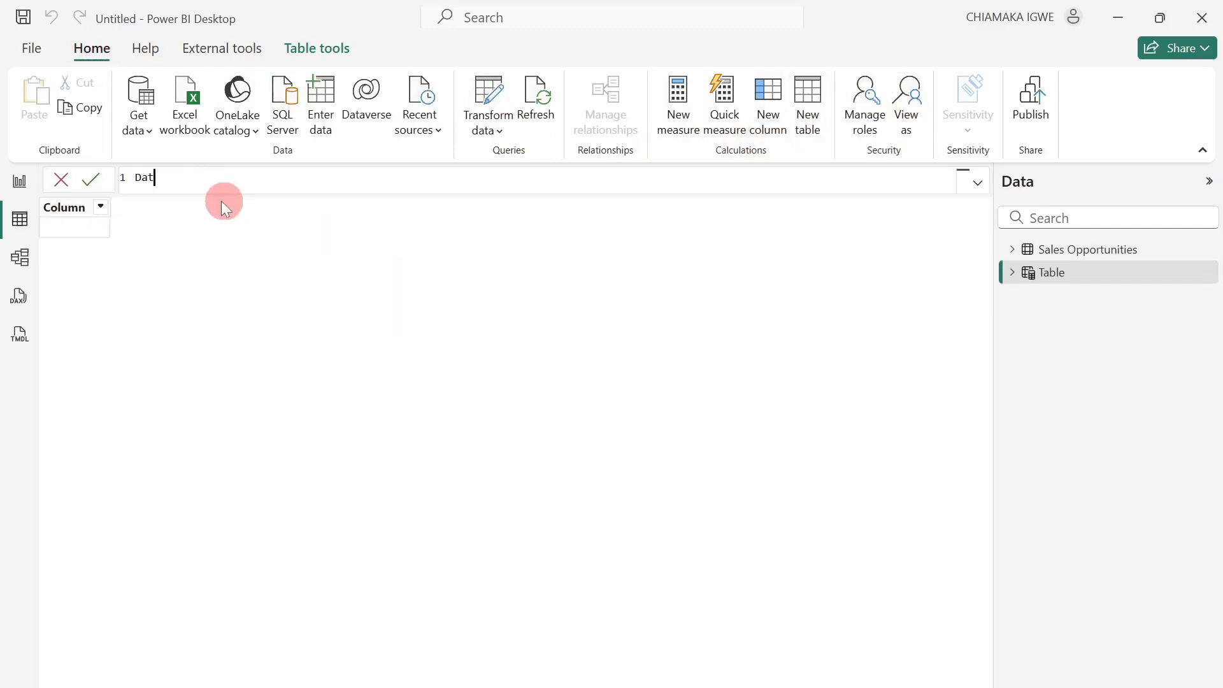
type("e Table = cal")
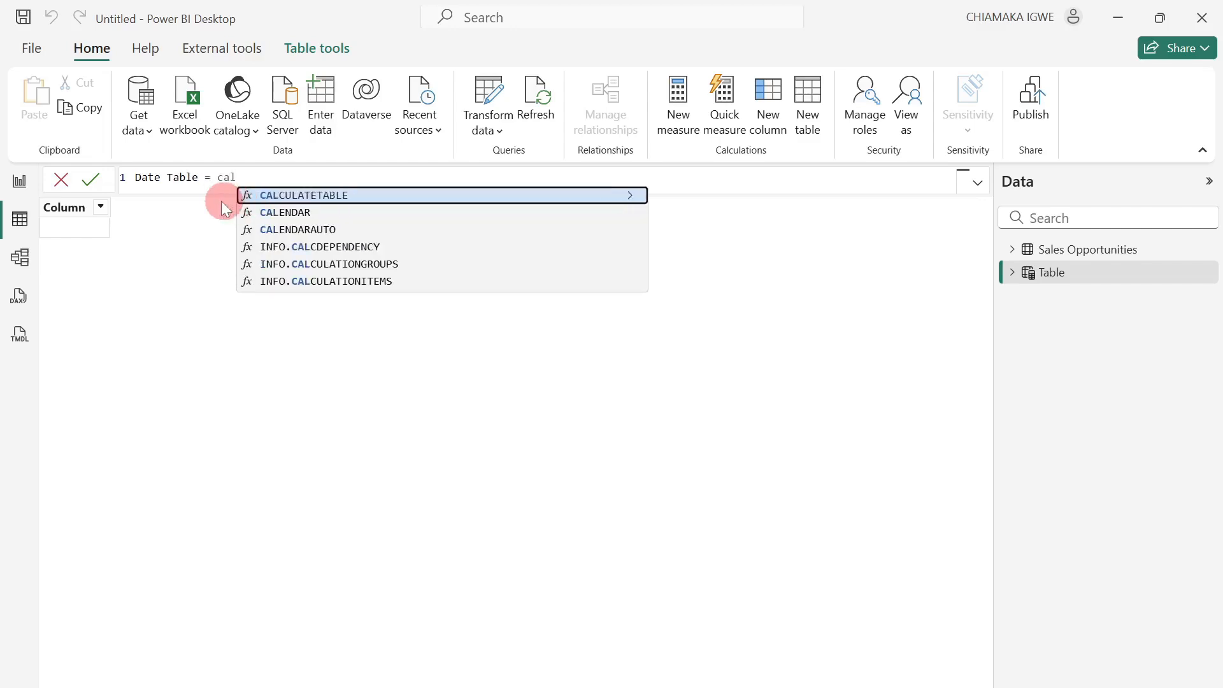
left_click(303, 212)
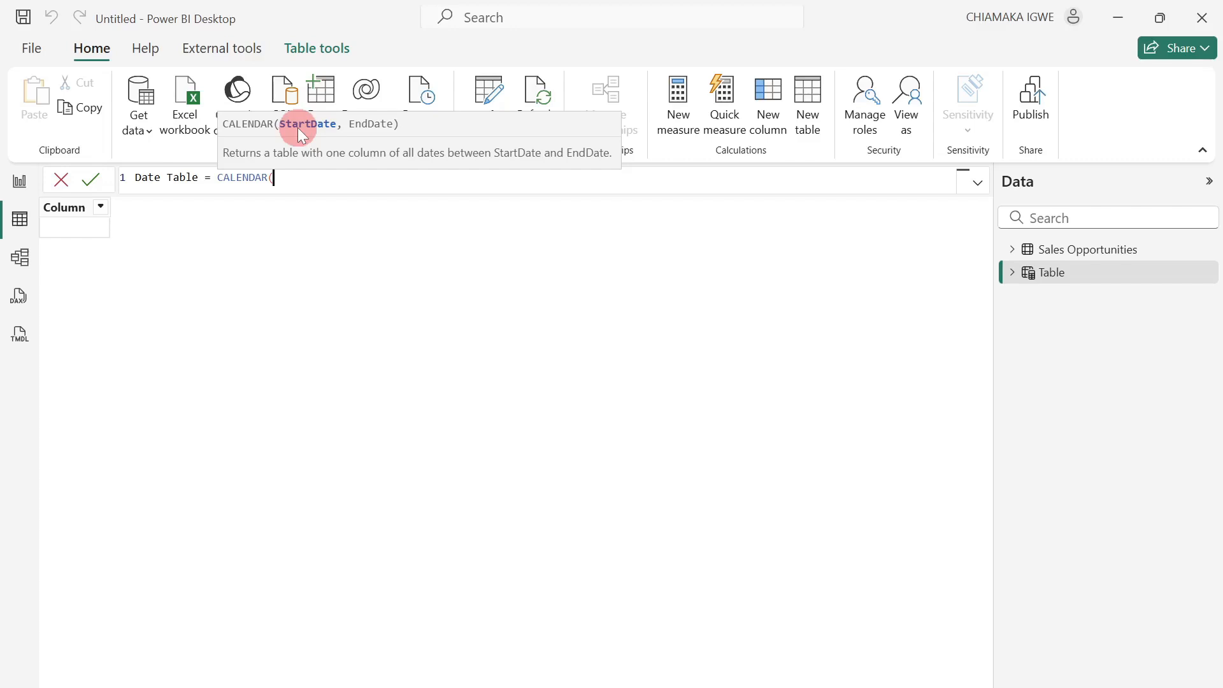
type("MIN(")
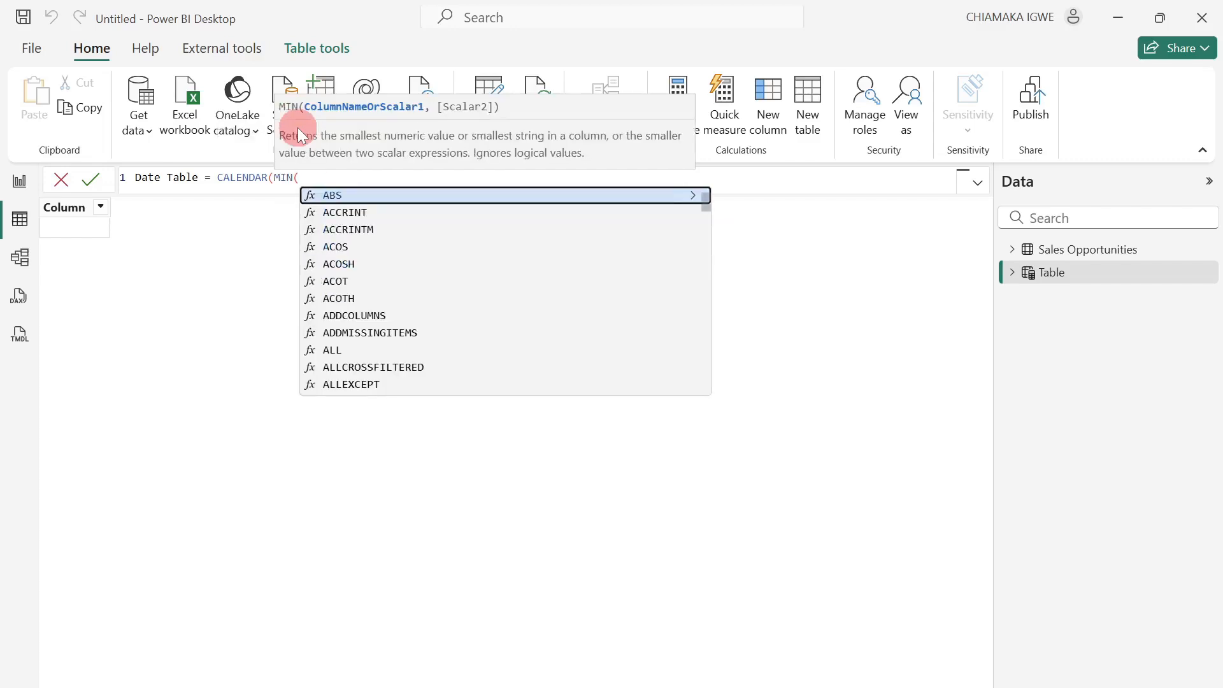
type("repo")
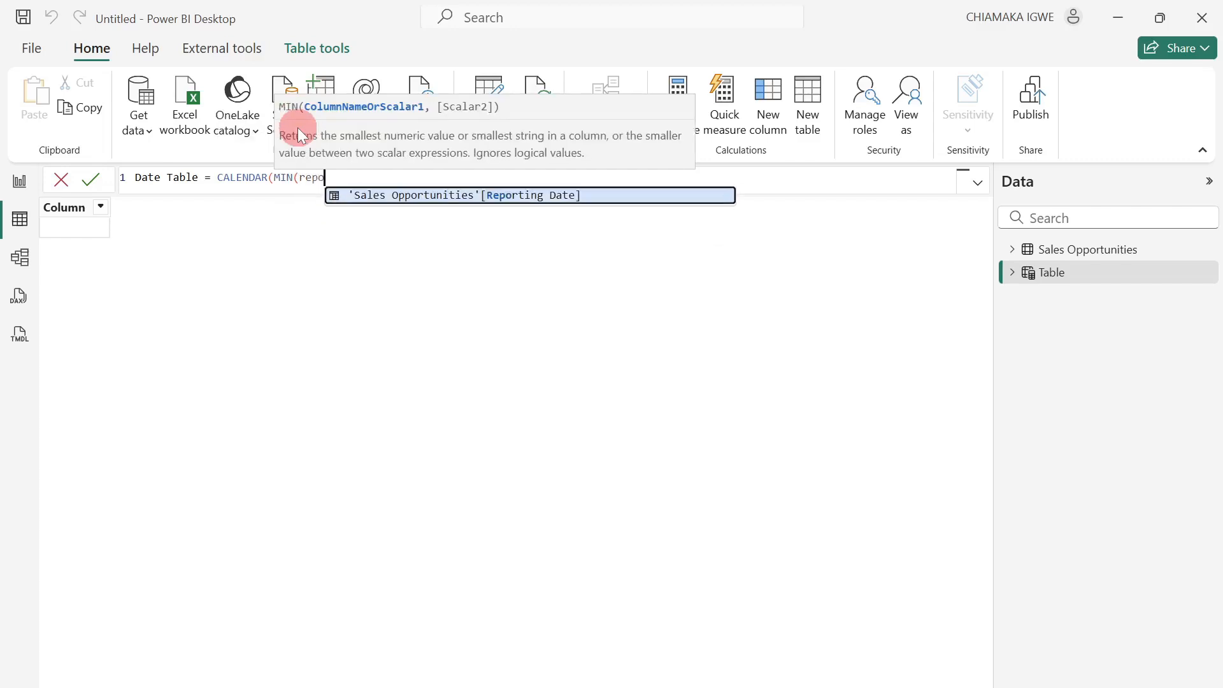
key("Tab")
type(")")
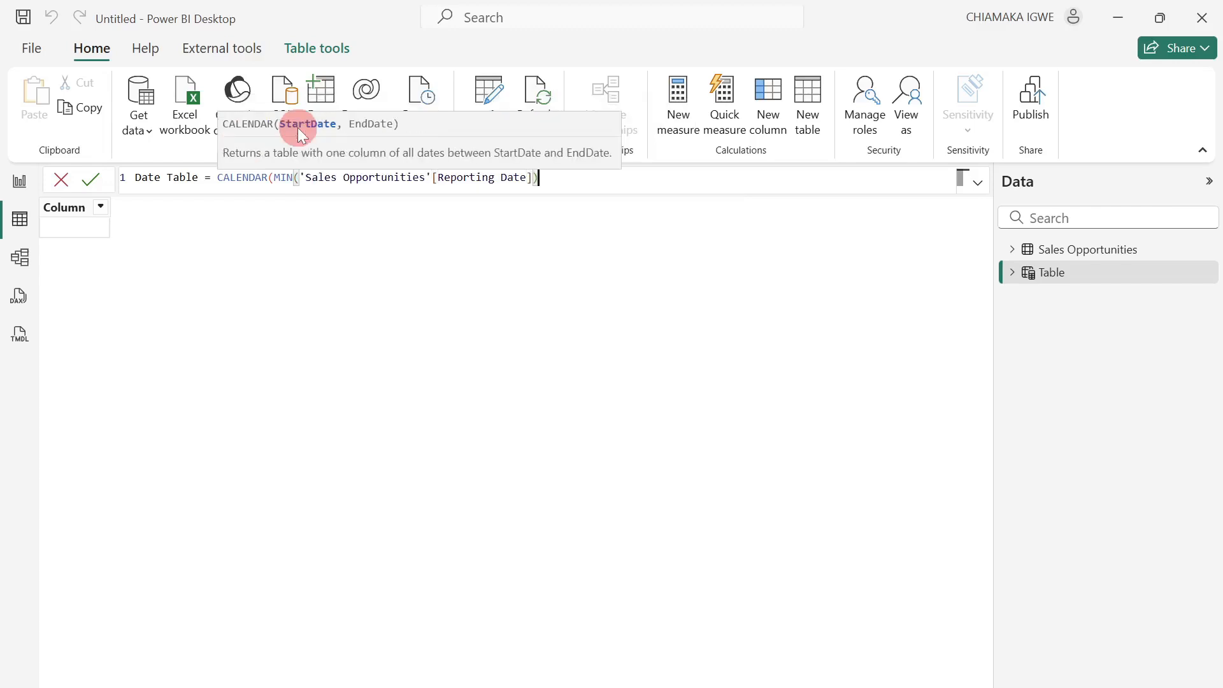
Complete the Date Table formula with MAX('Sales Opportunities'[Reporting Date]) as the end date and commit it.
type(",end")
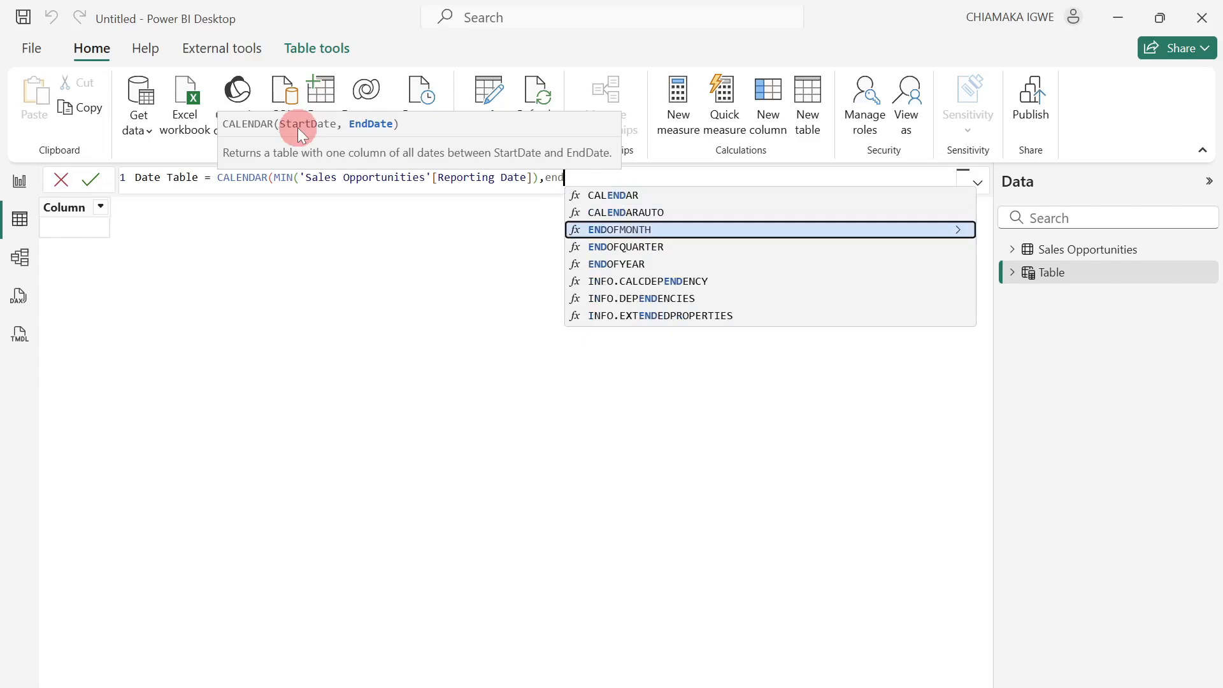
key("BackSpace")
key("BackSpace")
key("BackSpace")
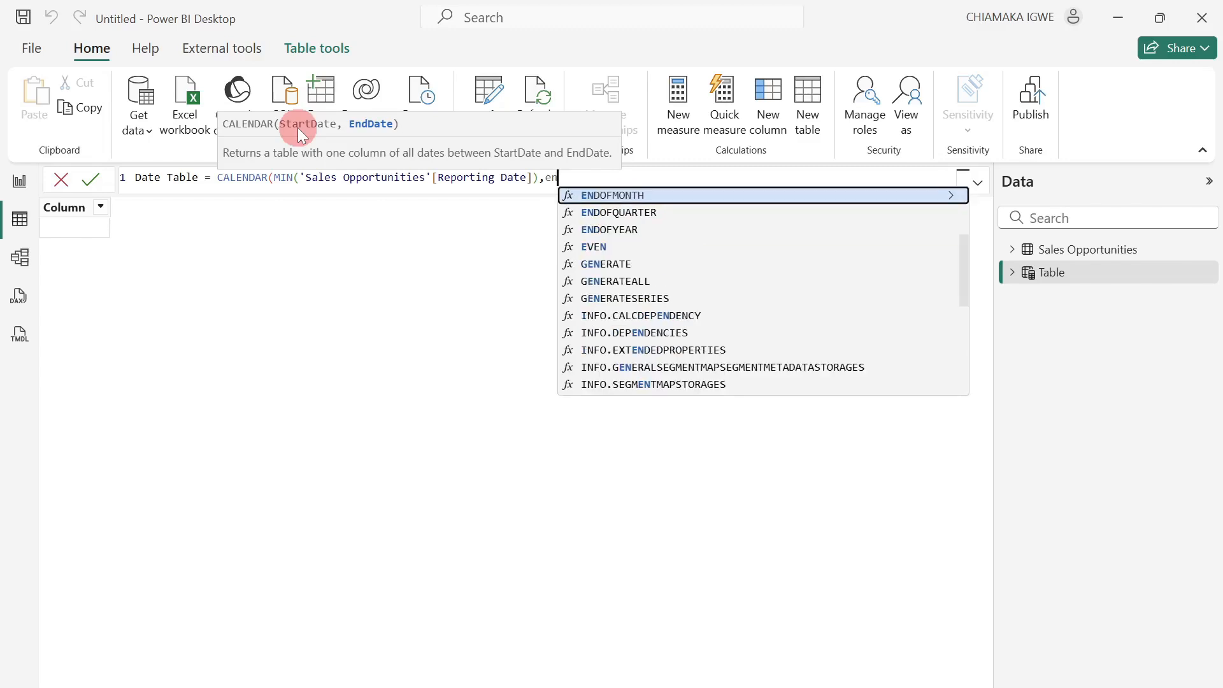
type("max")
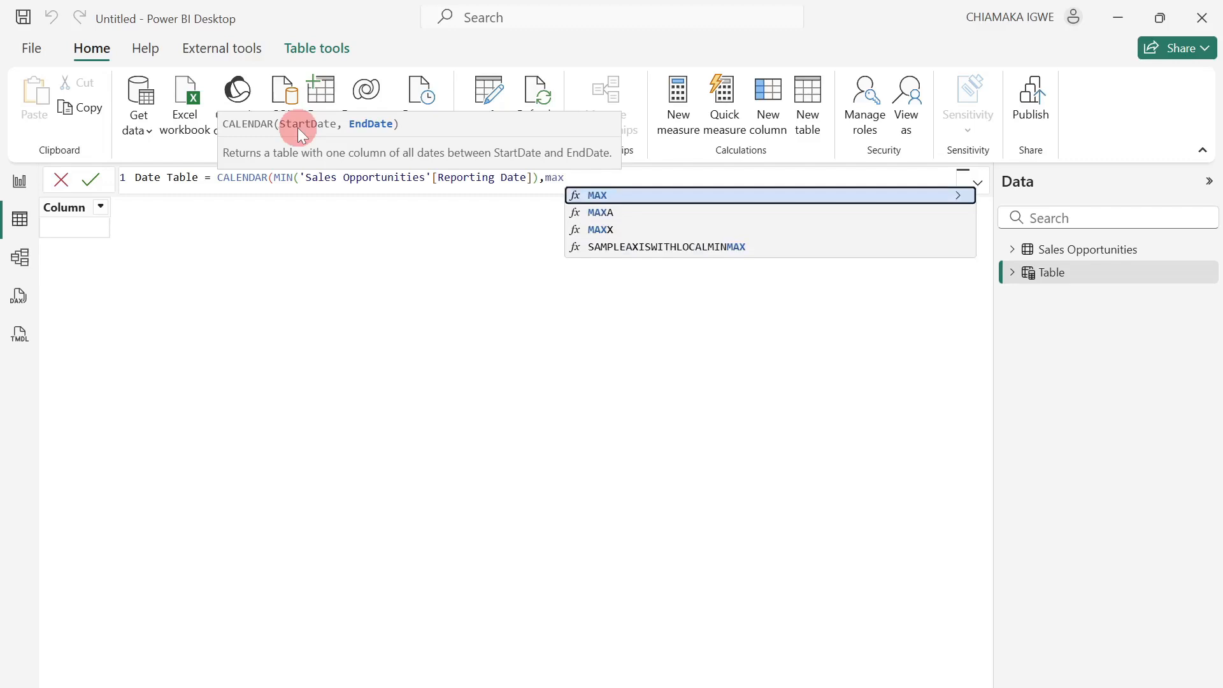
key("Tab")
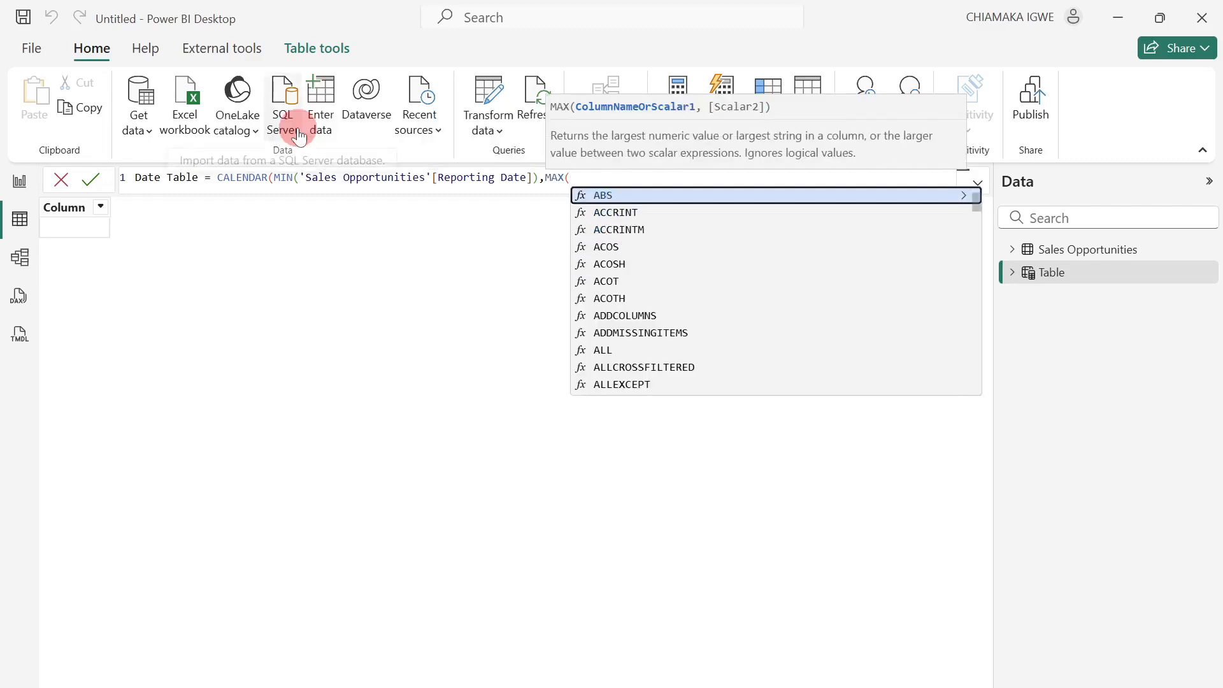
type("repo")
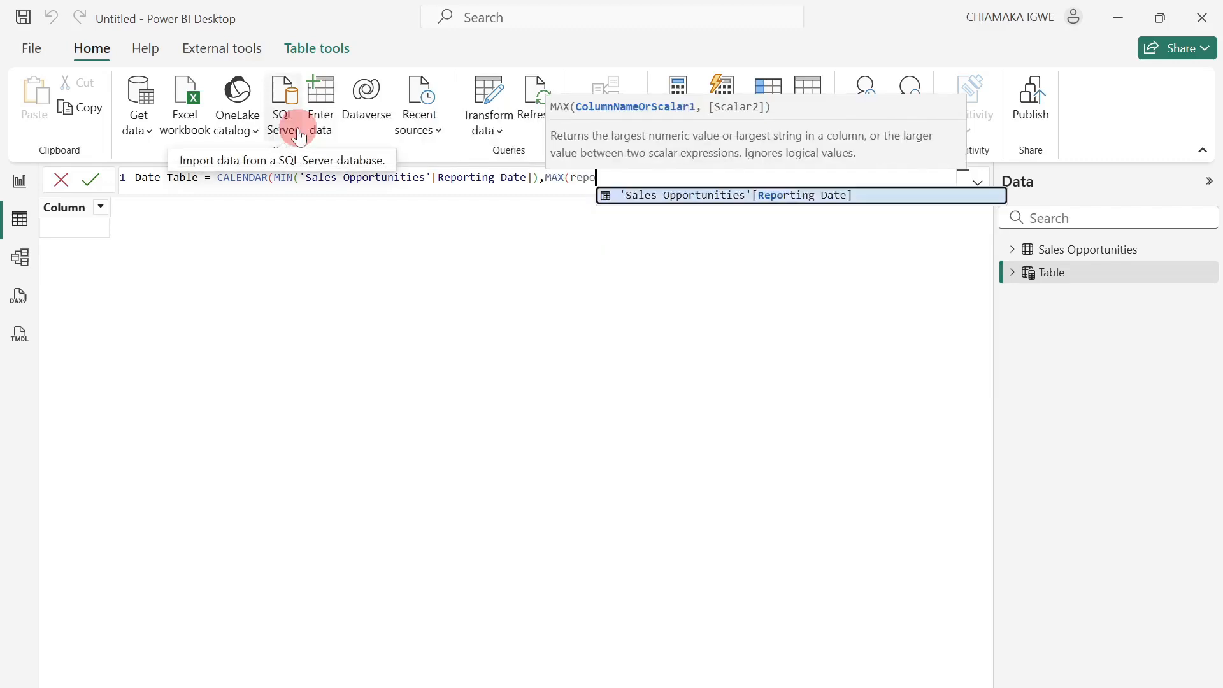
key("Tab")
type(")")
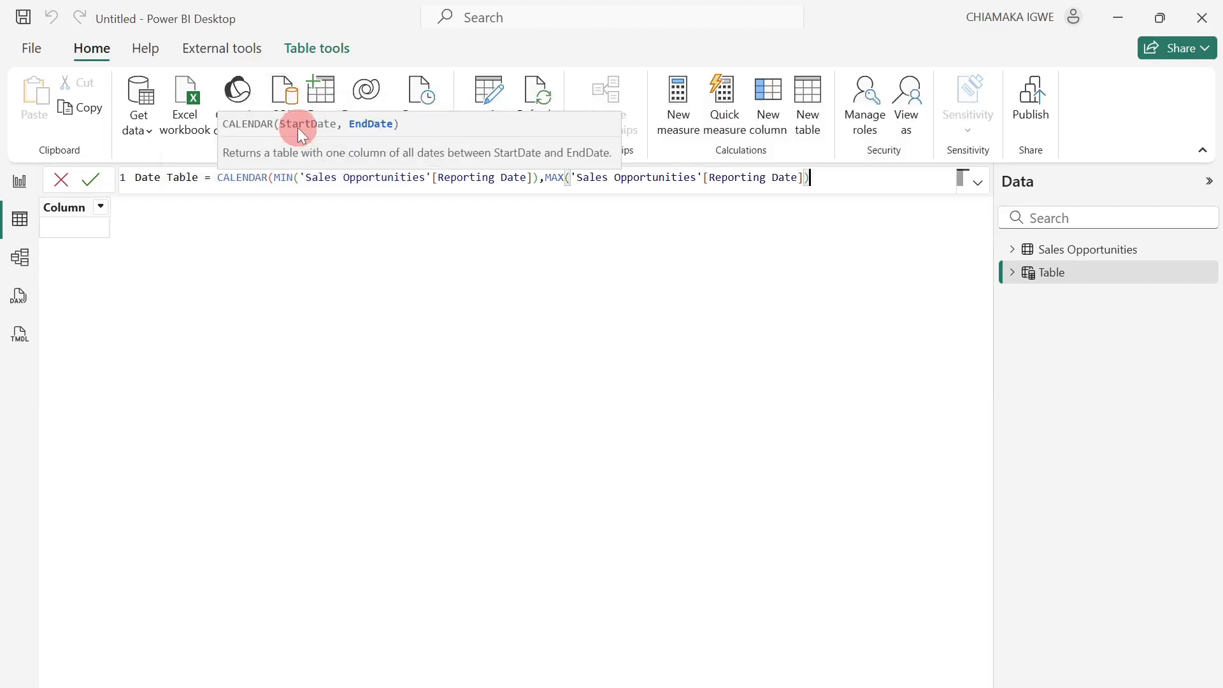
type(")")
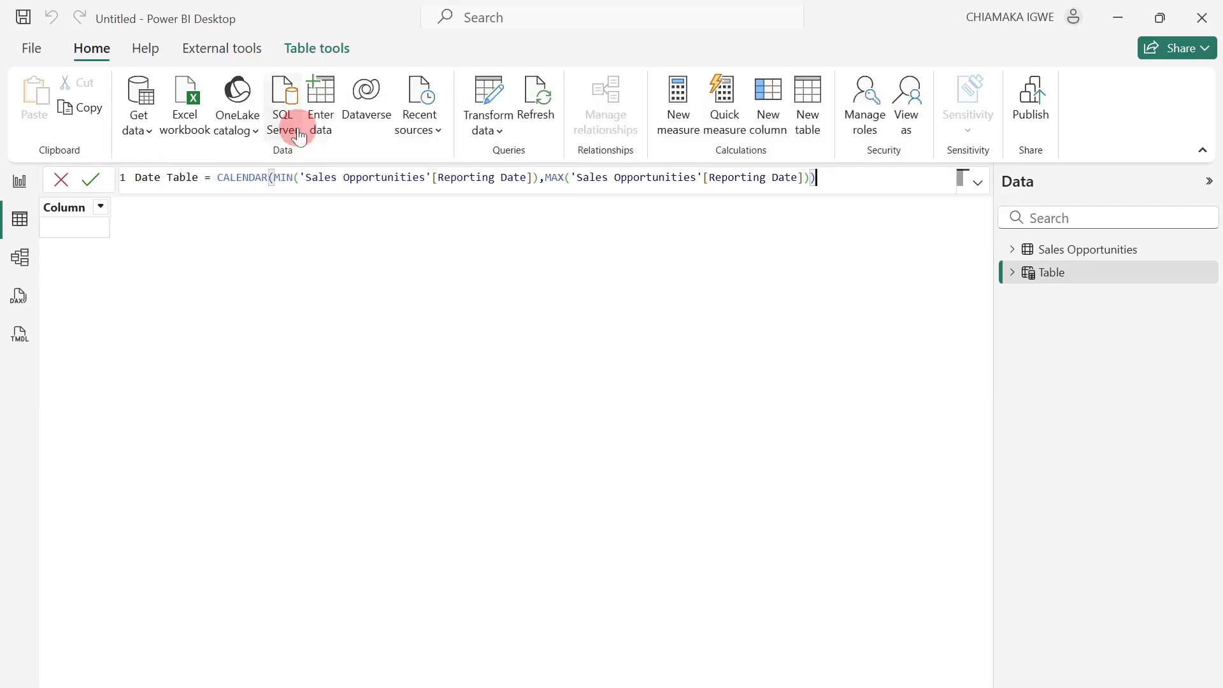
key("Return")
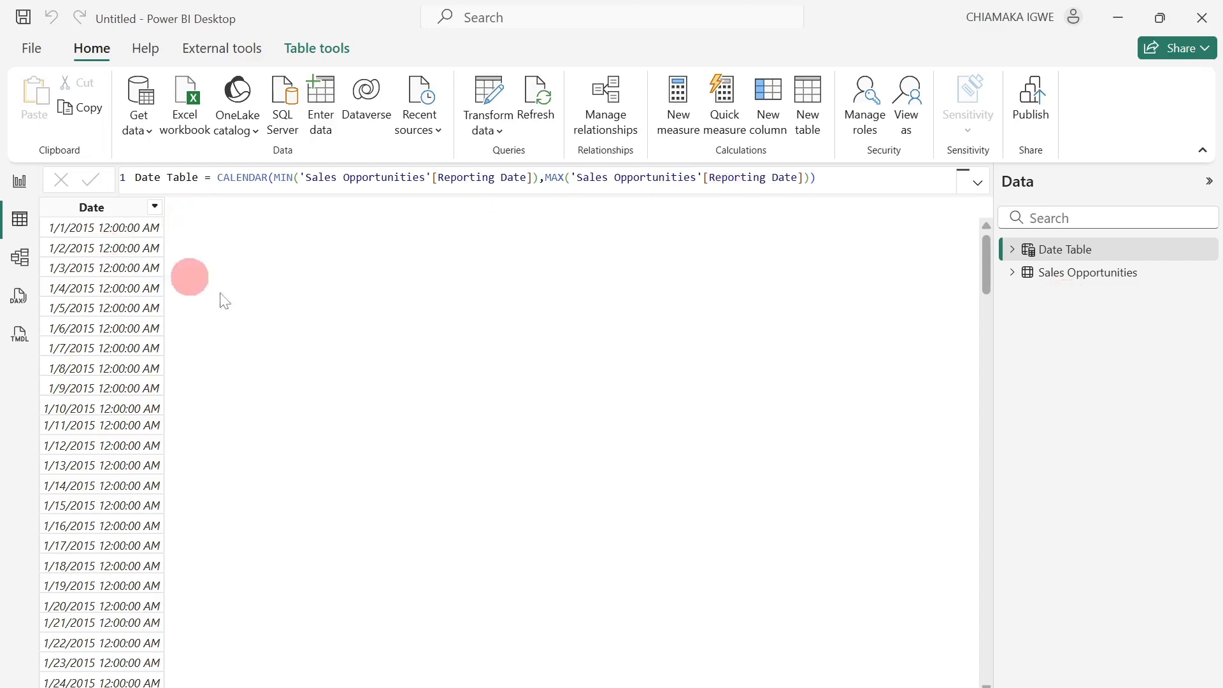
Set the Date Table's Date column to the Date data type with the 14/03/2001 (dd/mm/yyyy) format.
left_click(111, 215)
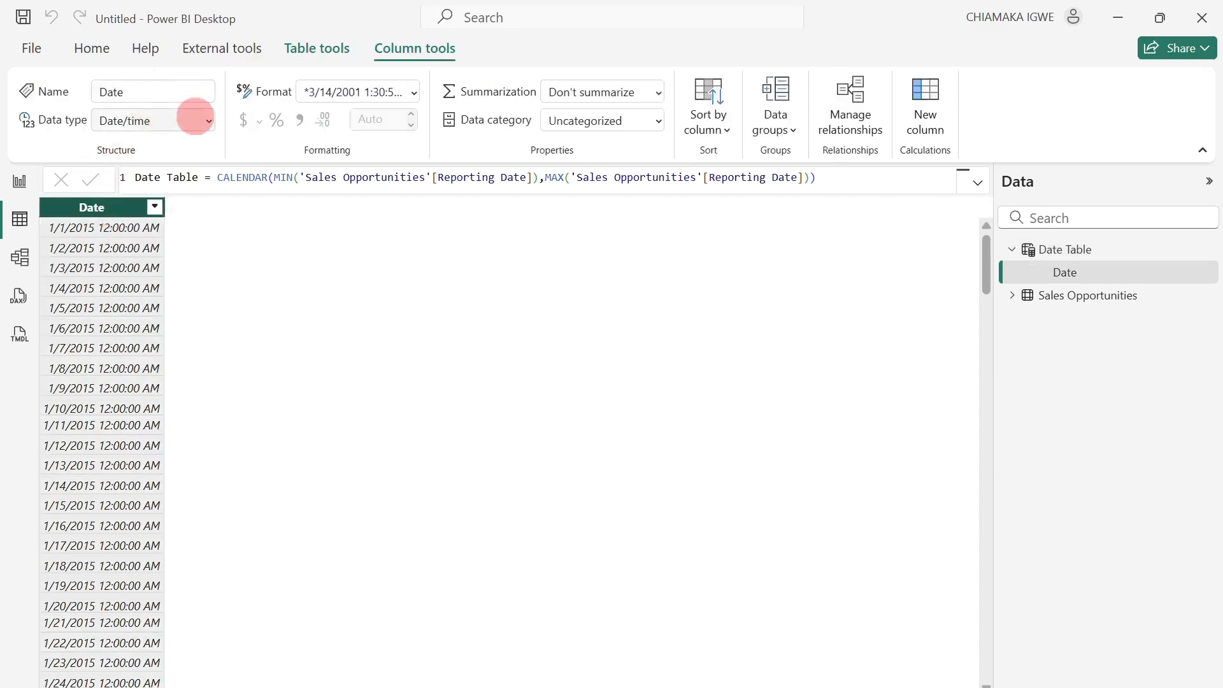
left_click(207, 123)
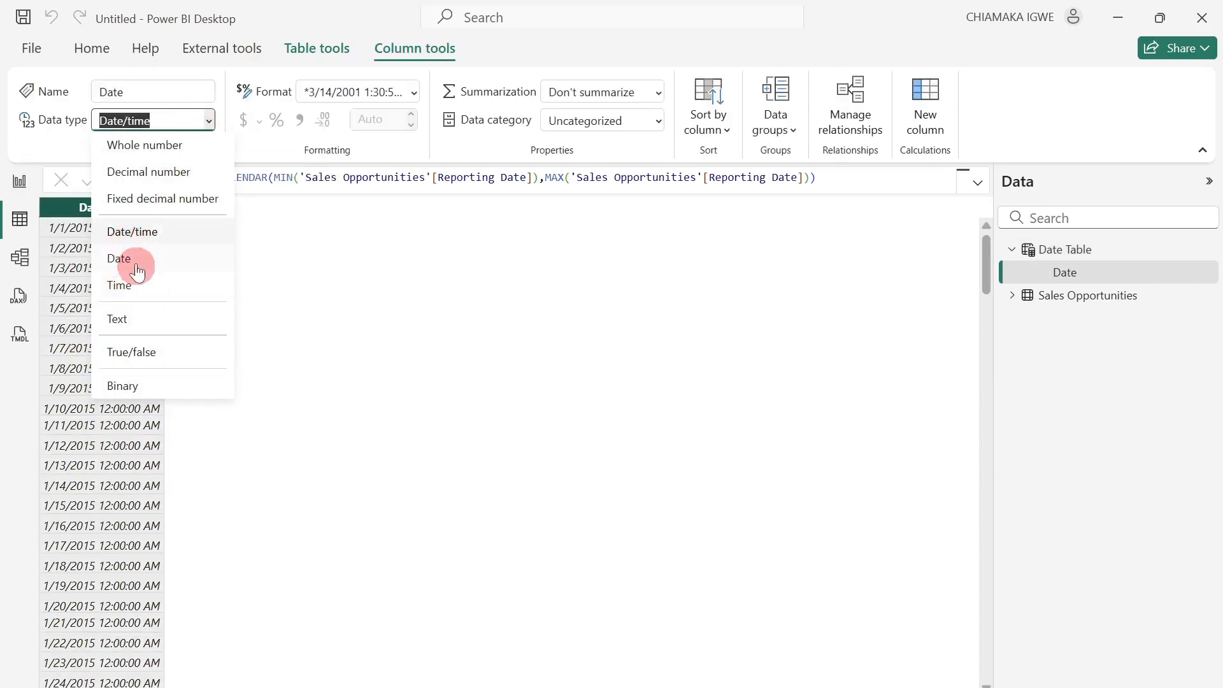
left_click(127, 260)
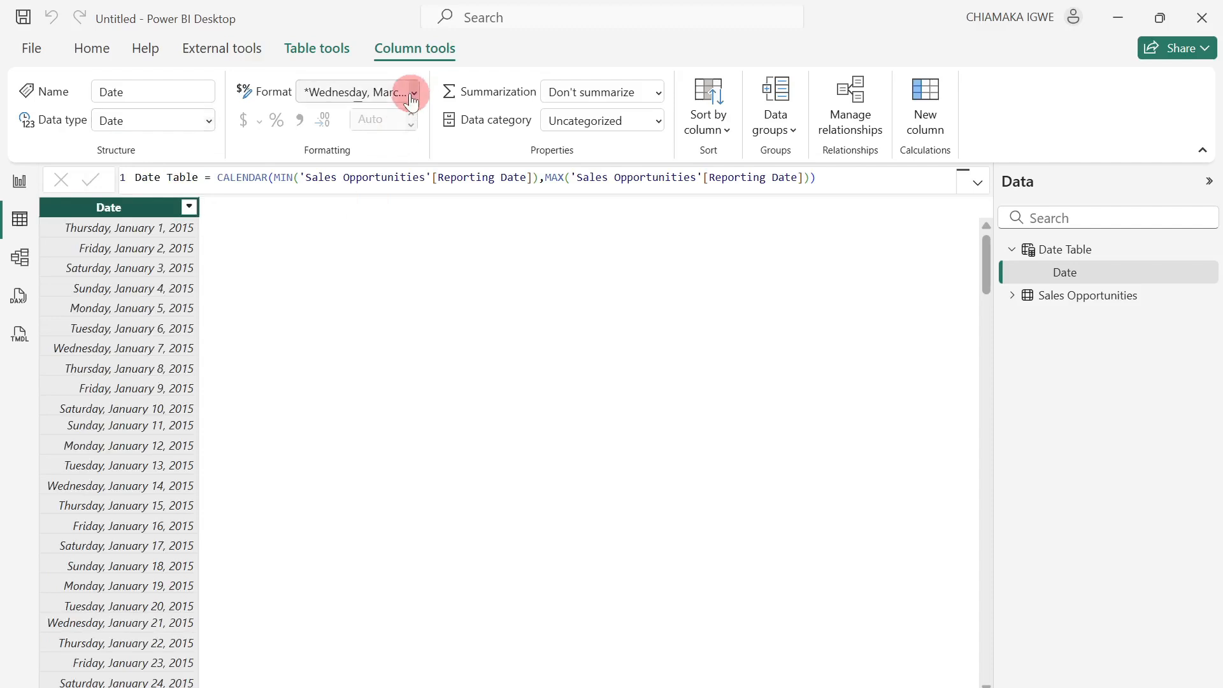
left_click(412, 100)
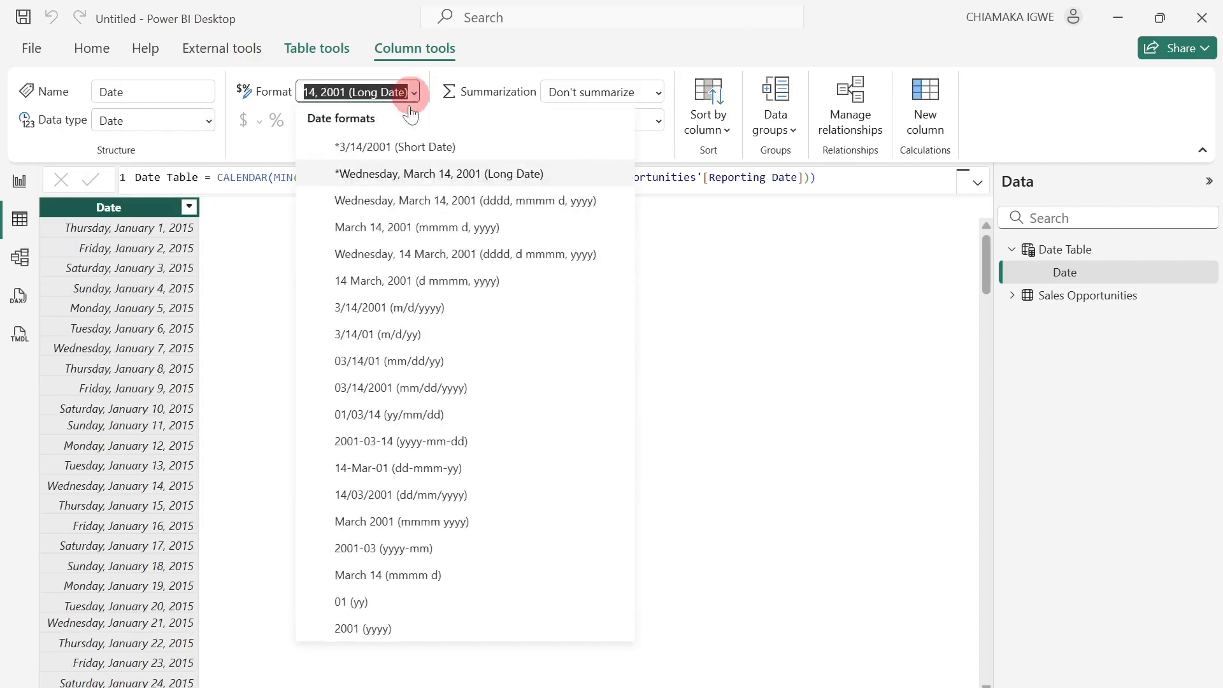
left_click(414, 488)
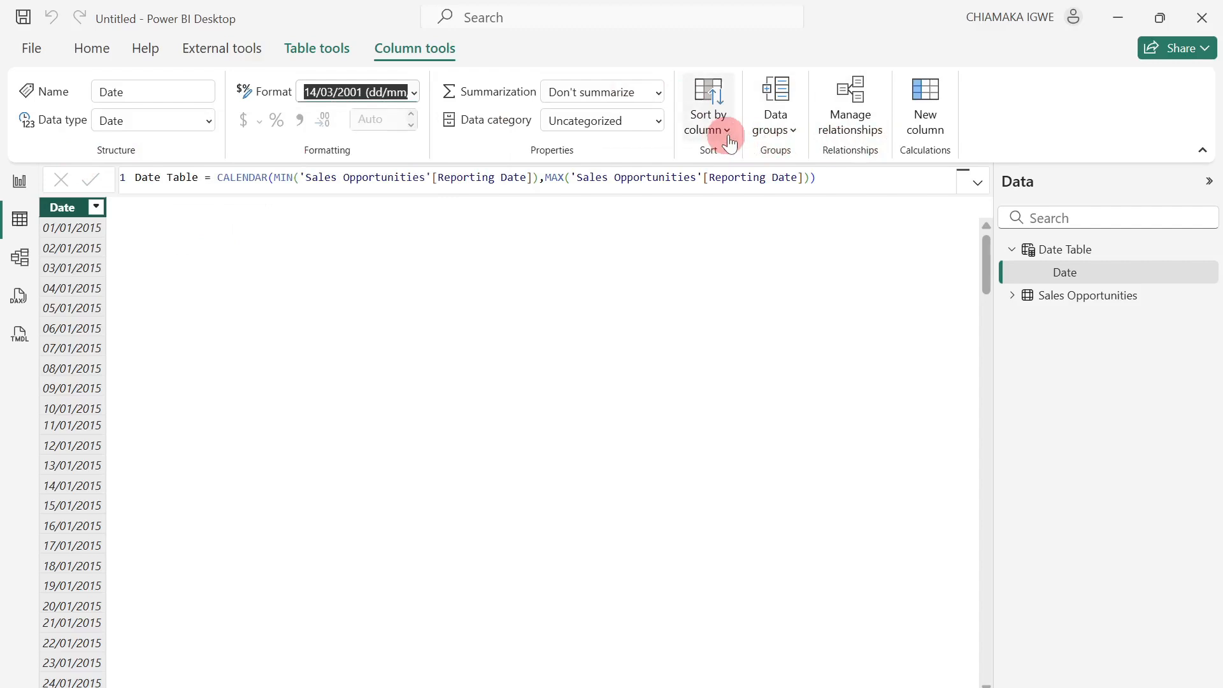
Add a calculated column to the Date Table: Month Number = MONTH('Date Table'[Date]).
left_click(946, 135)
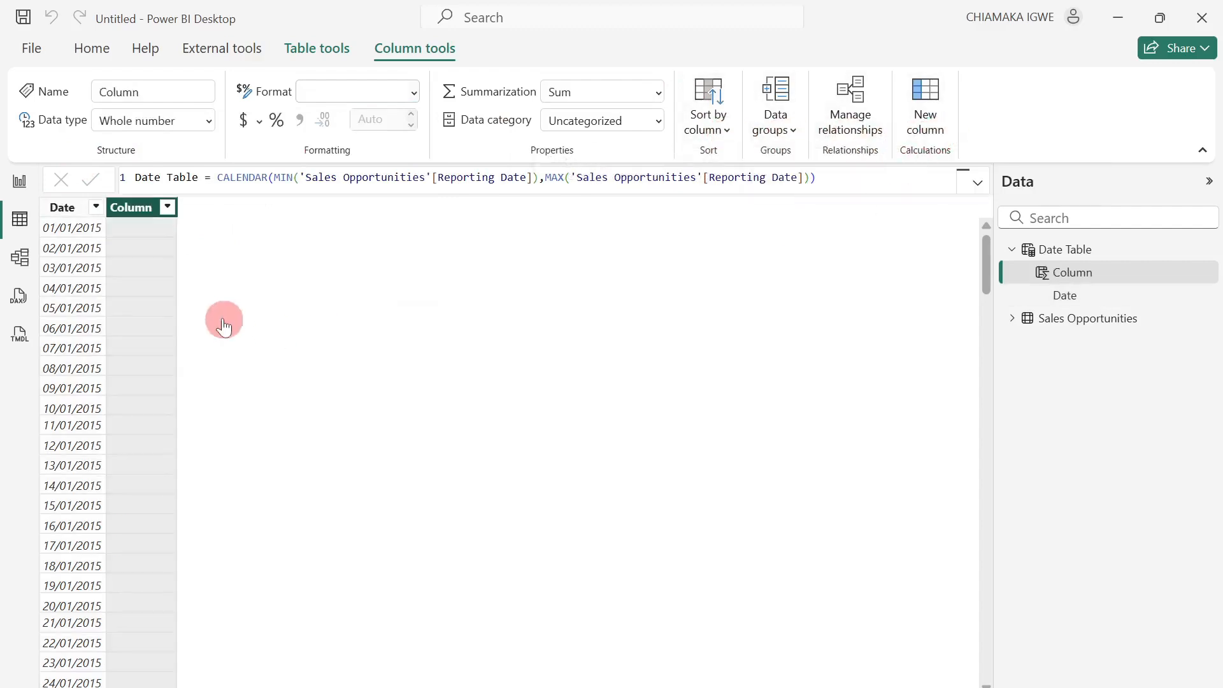
key("BackSpace")
type("Mon")
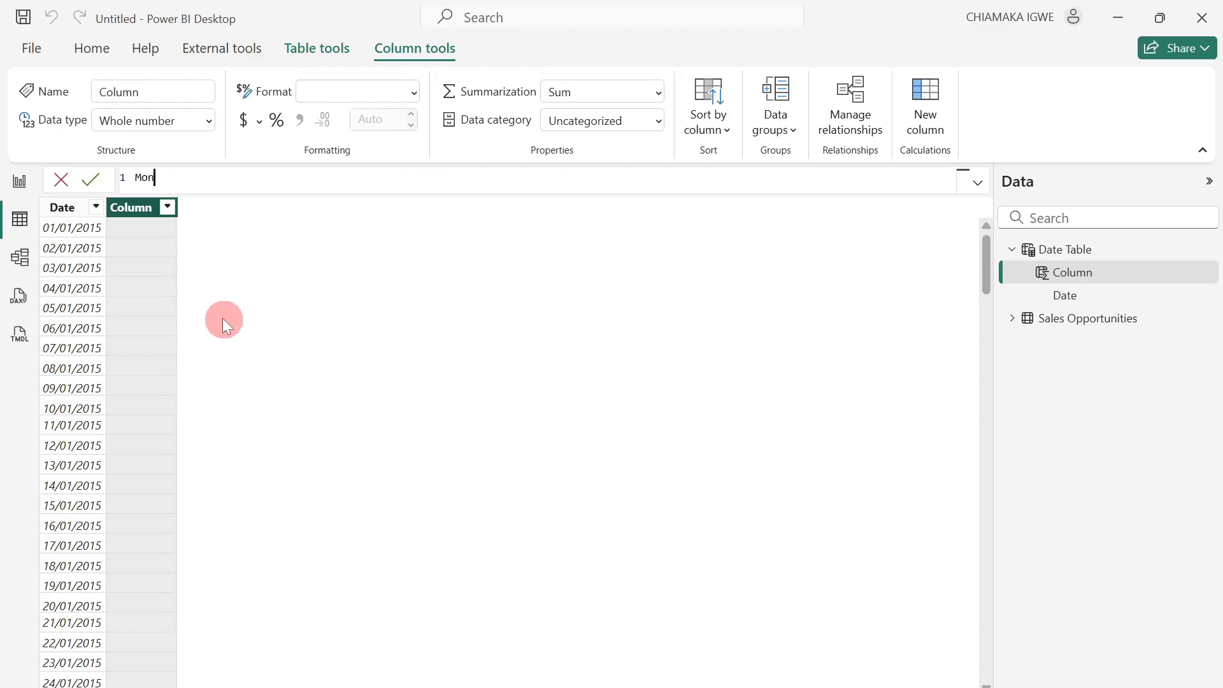
type("th Number = mon")
key("Tab")
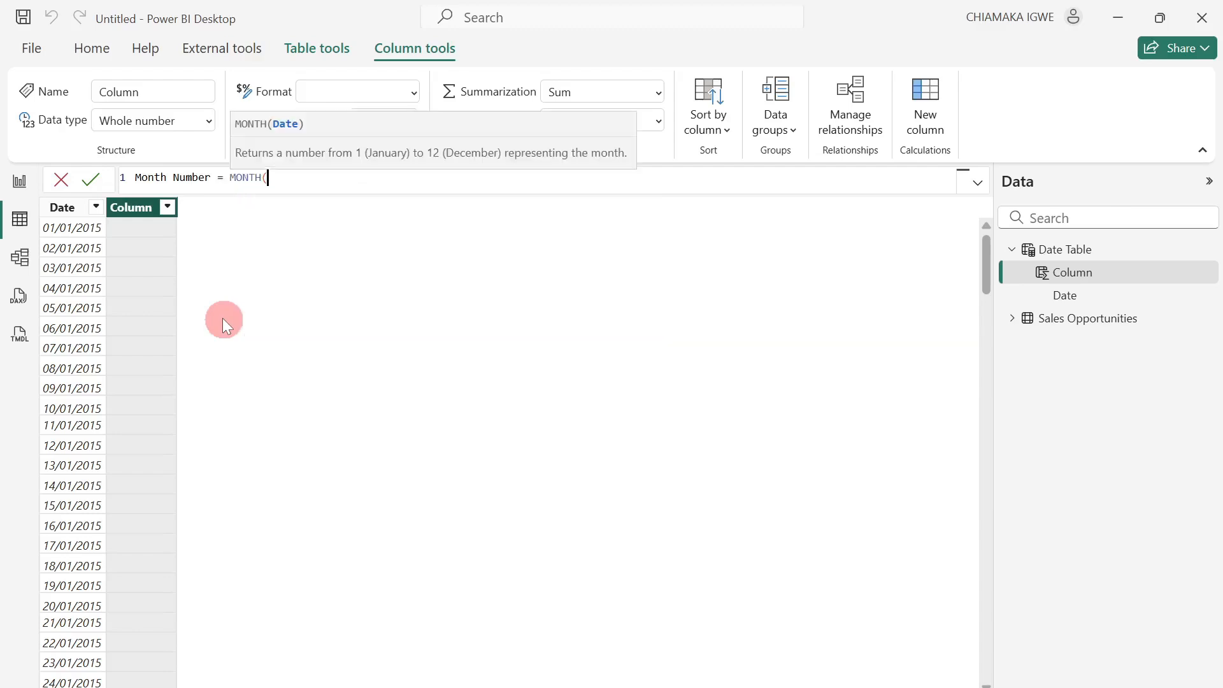
type("date")
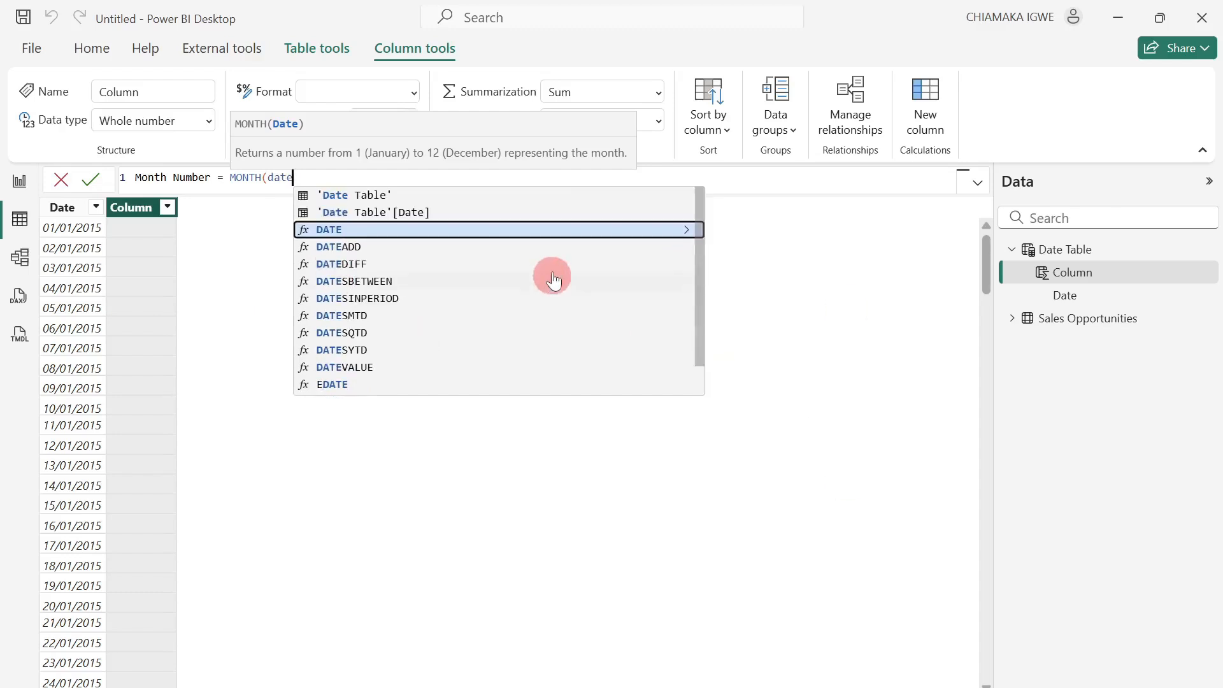
left_click(407, 212)
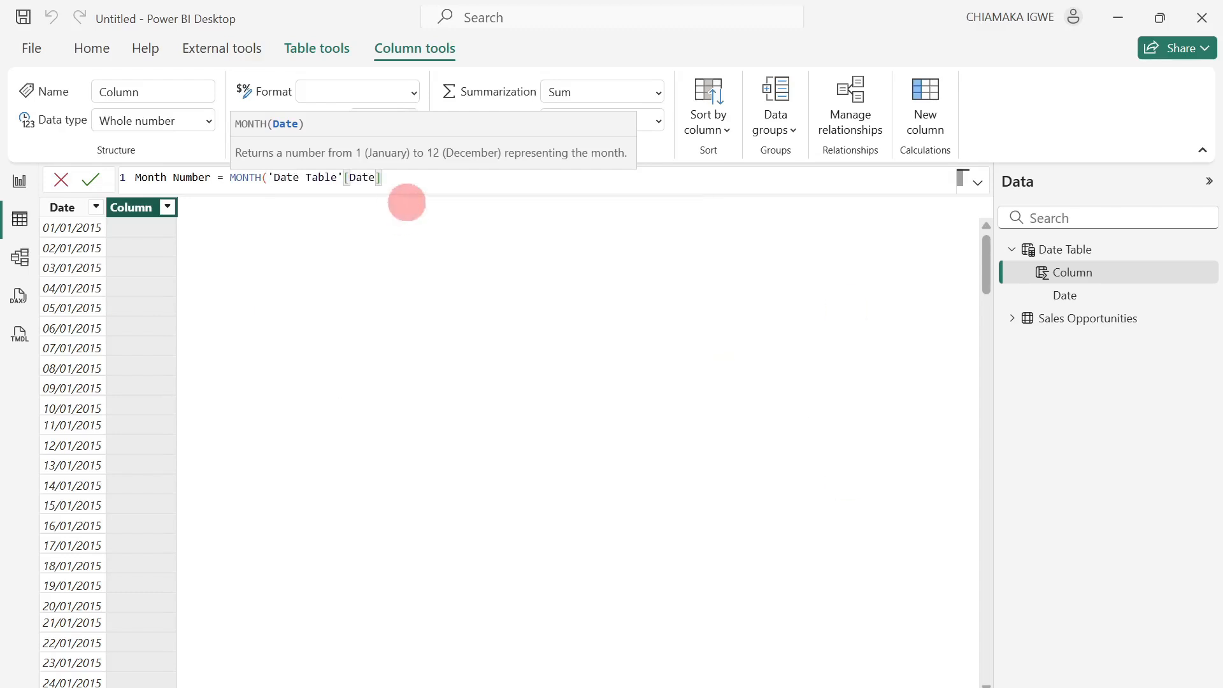
type(")")
key("Return")
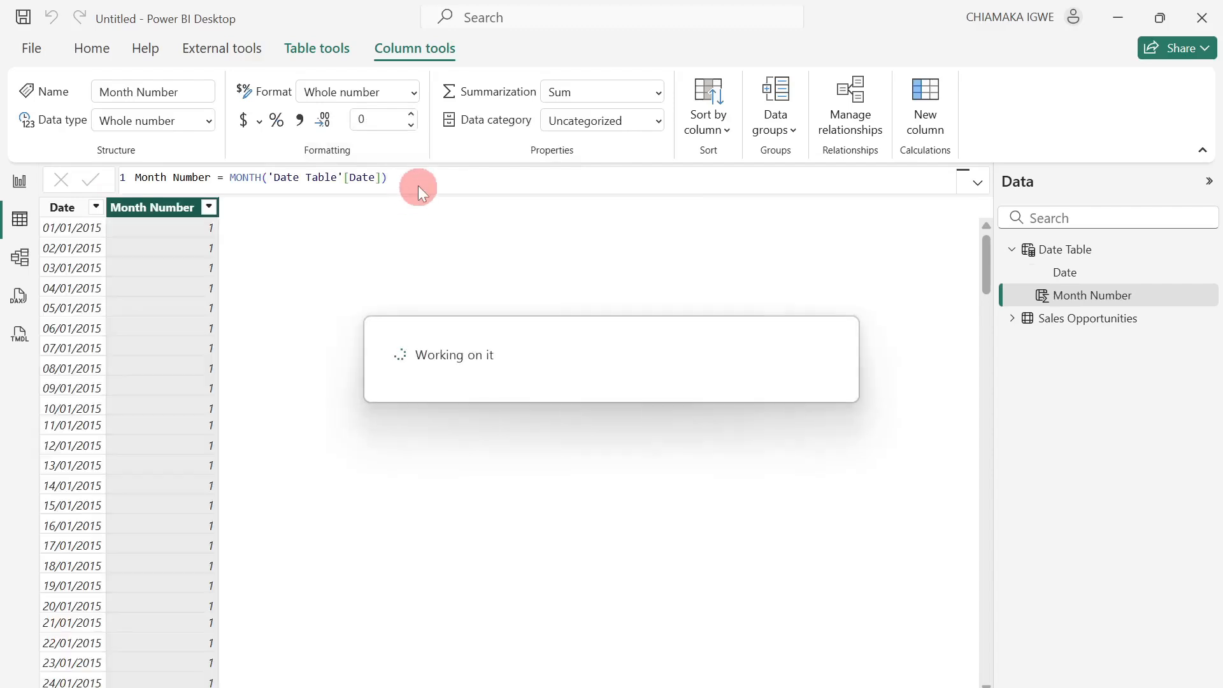
Add a calculated column to the Date Table: Month Name = FORMAT('Date Table'[Date], "mmm").
left_click(918, 139)
type("Month Name =")
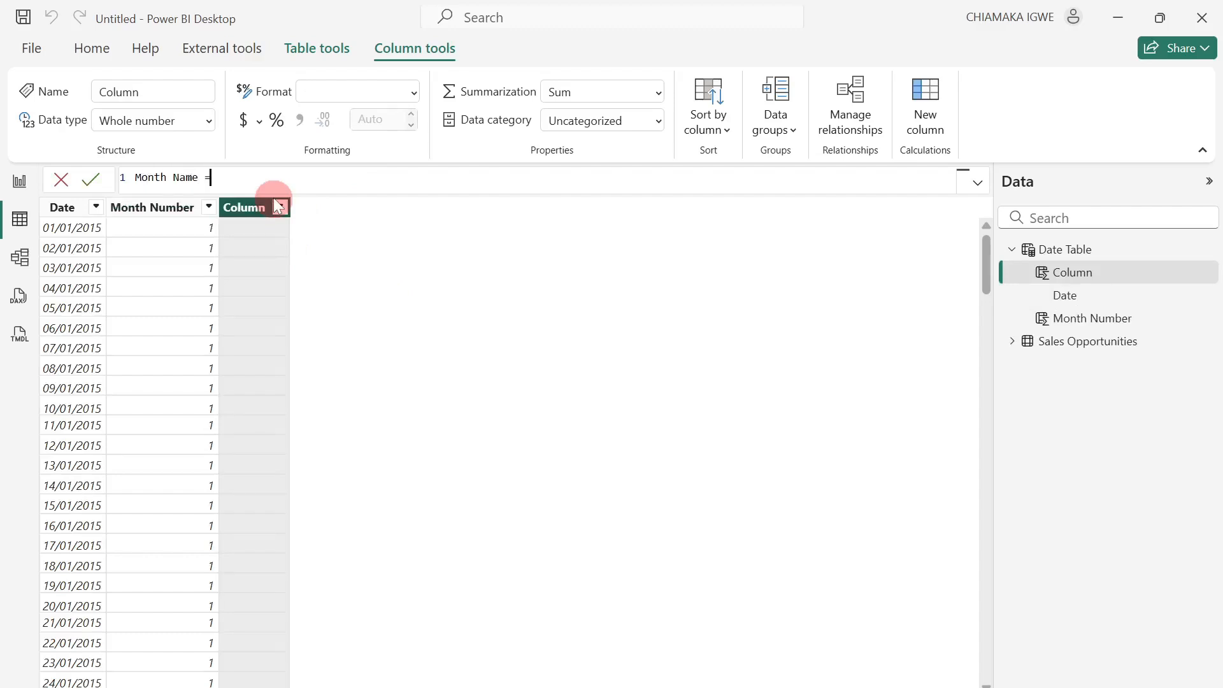
type(" form")
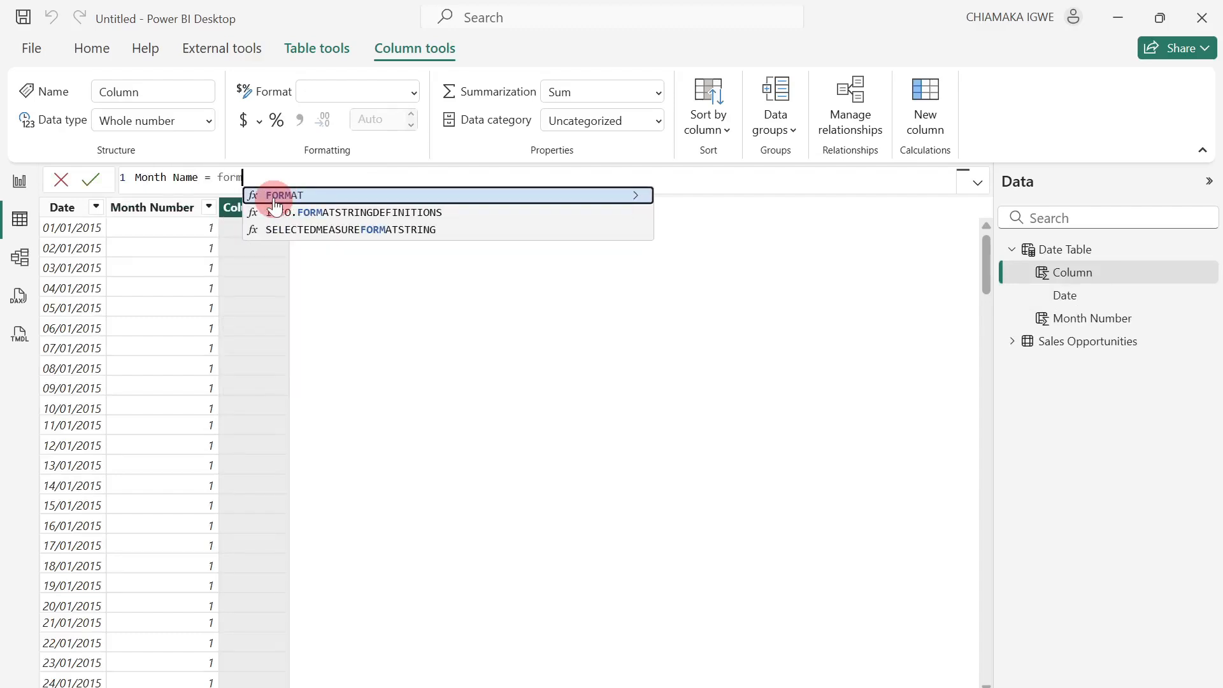
left_click(274, 197)
type("date")
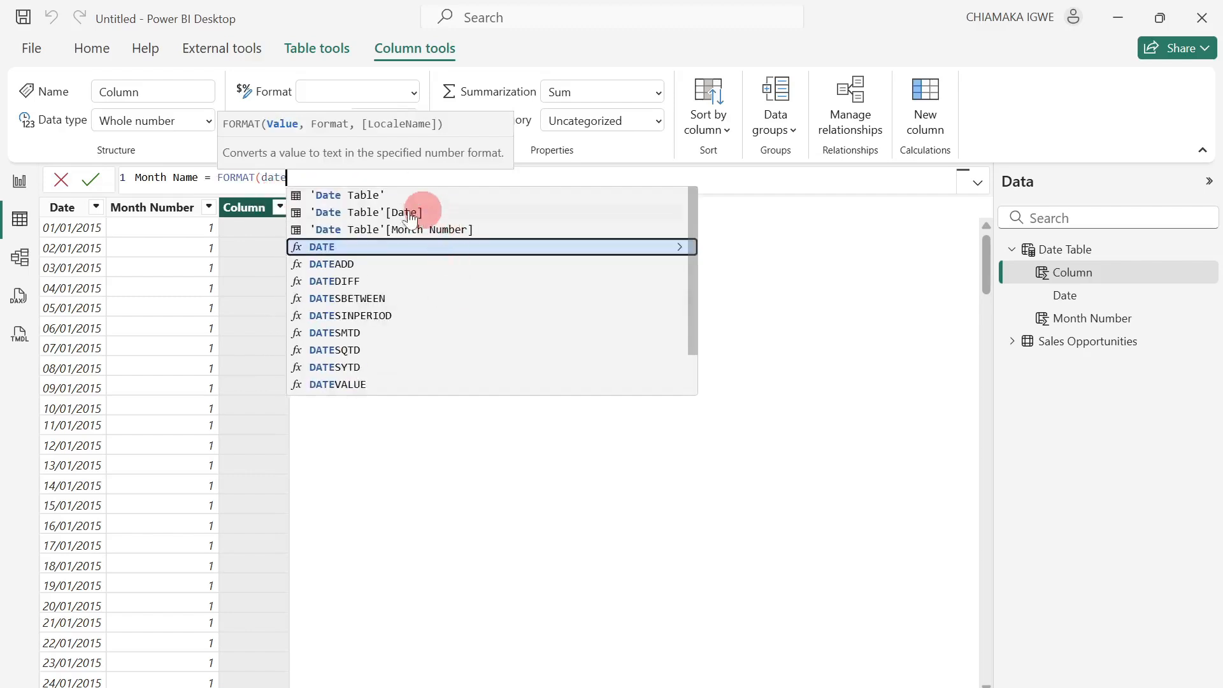
left_click(411, 214)
type(",")
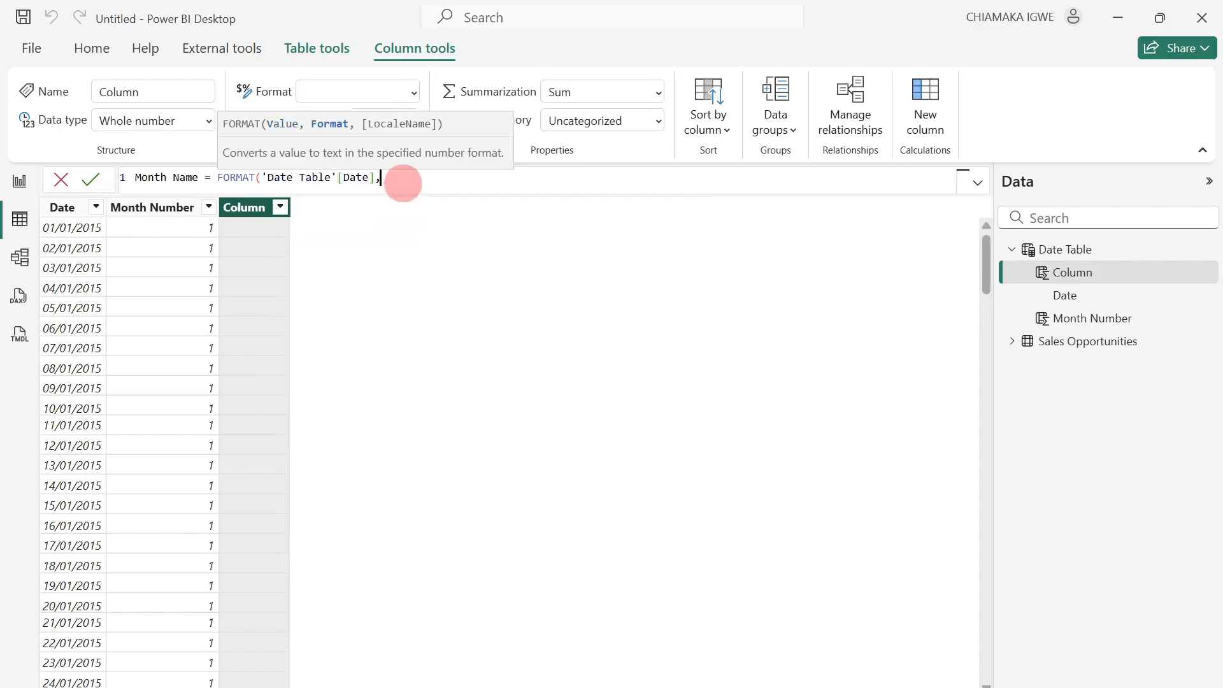
type(" \"mmm")
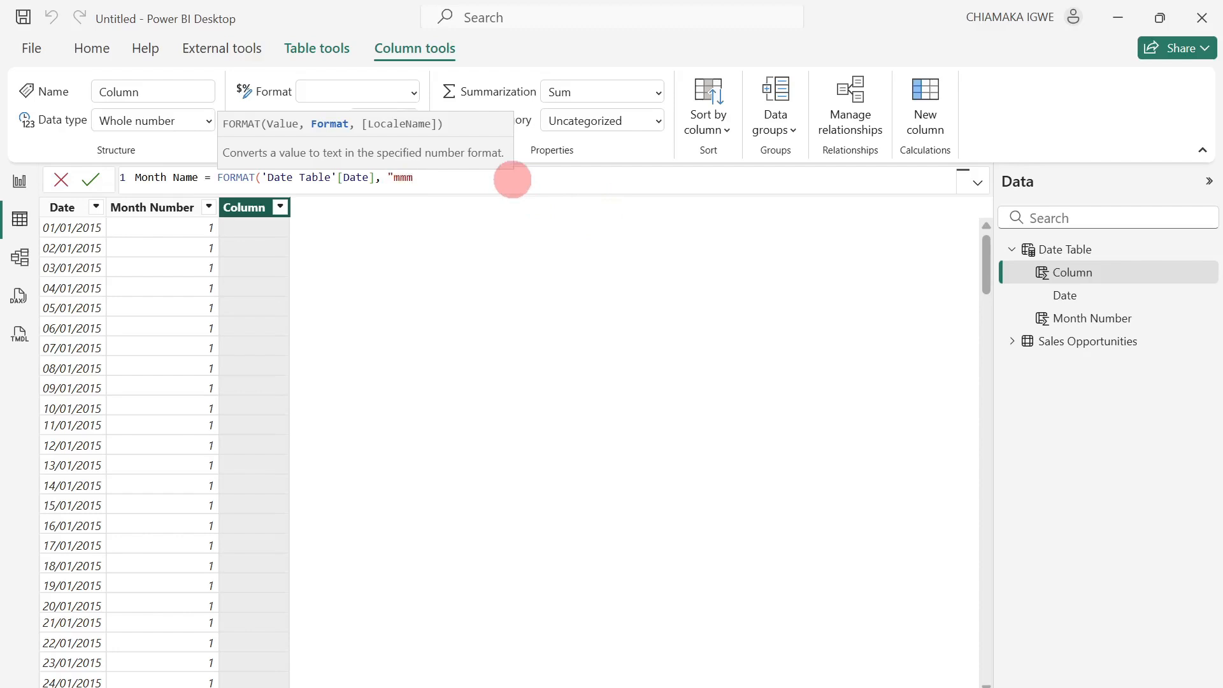
type("\"")
type(")")
key("Return")
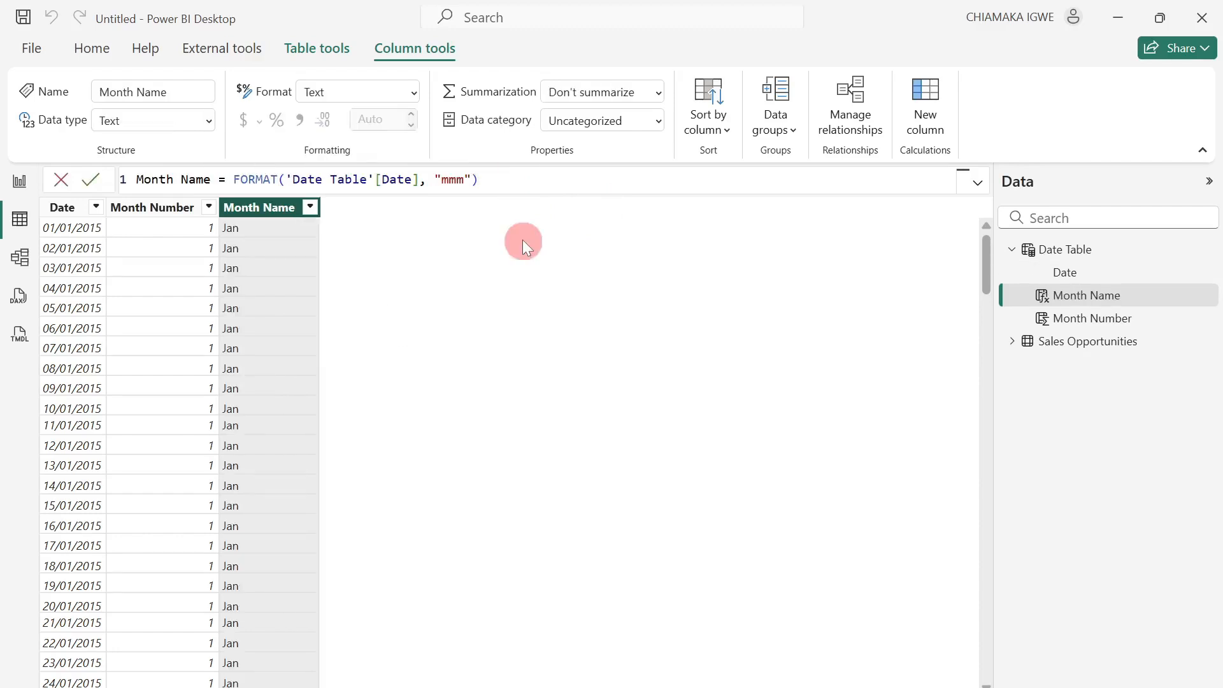
Add a calculated column to the Date Table: Month Initial = LEFT( FORMAT( 'Date Table'[Date], "mmm" ), 1) & REPT( UNICHAR ( 8203 ), MONTH( 'Date Table'[Date] ) ).
left_click(926, 128)
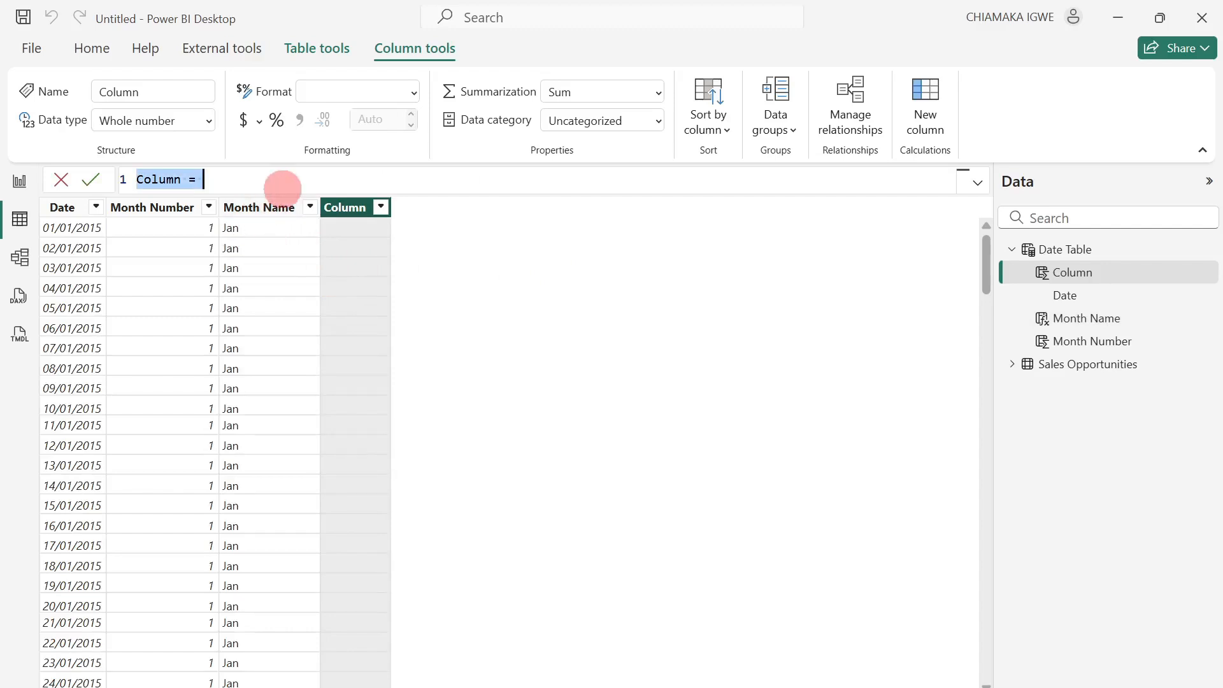
type("Month Initial = LEFT( FORMAT( 'Date Table'[Date], \"mmm\" ), 1) & REPT( UNICHAR ( 8203 ), MONTH( 'Date Table'[Date] ) )")
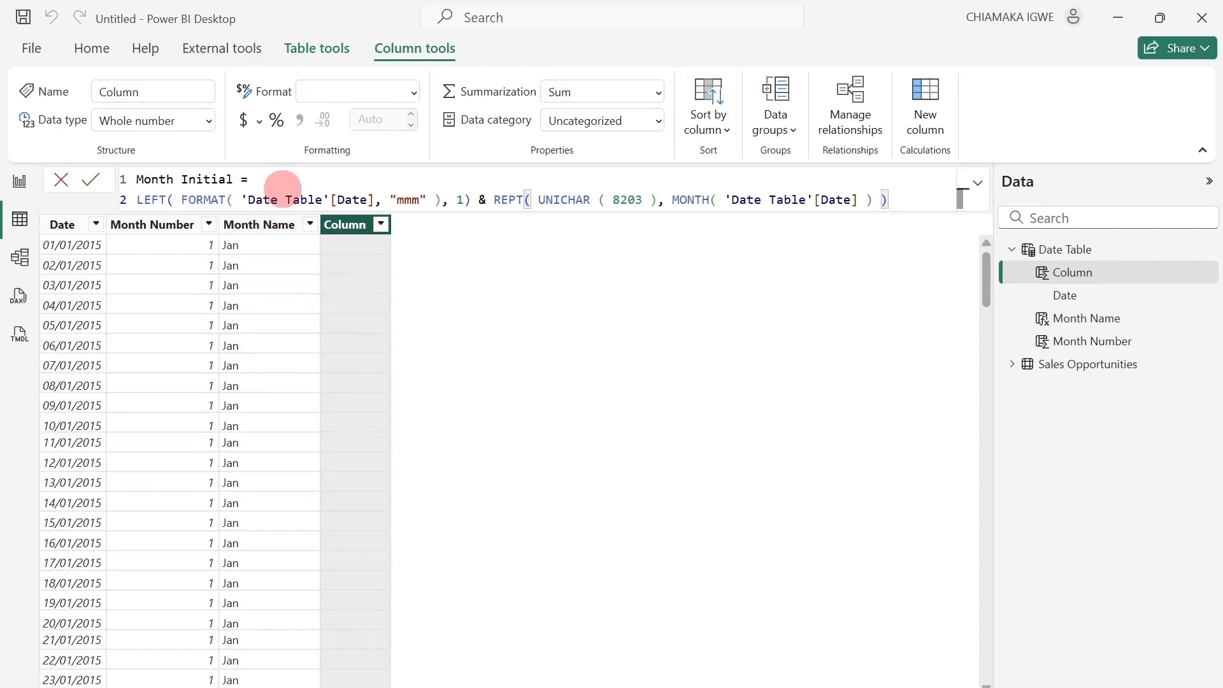
left_click(704, 182)
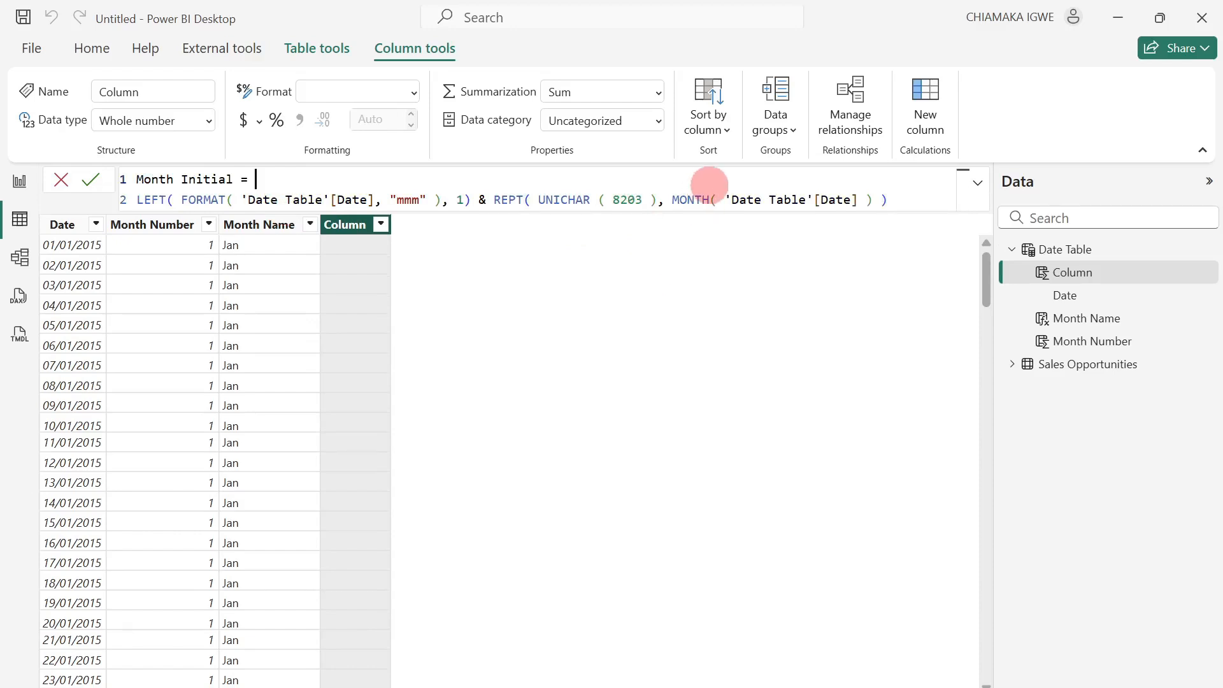
key("Return")
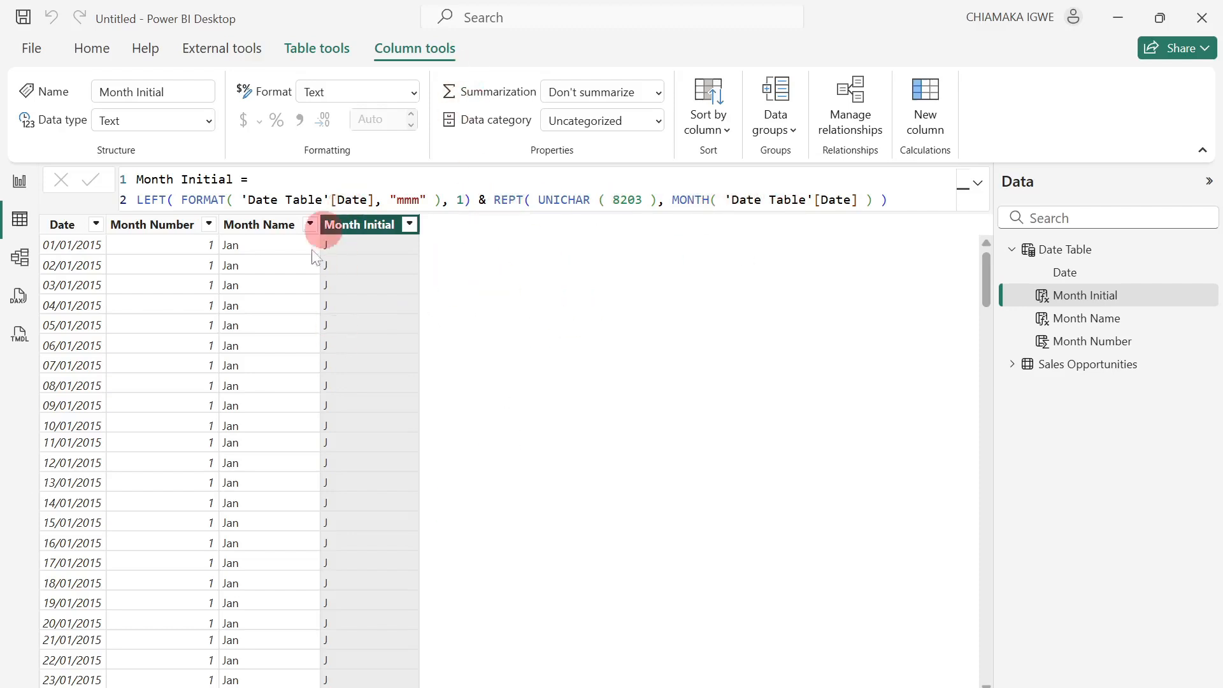
Add a calculated column to the Date Table: Year = YEAR('Date Table'[Date]).
left_click(934, 126)
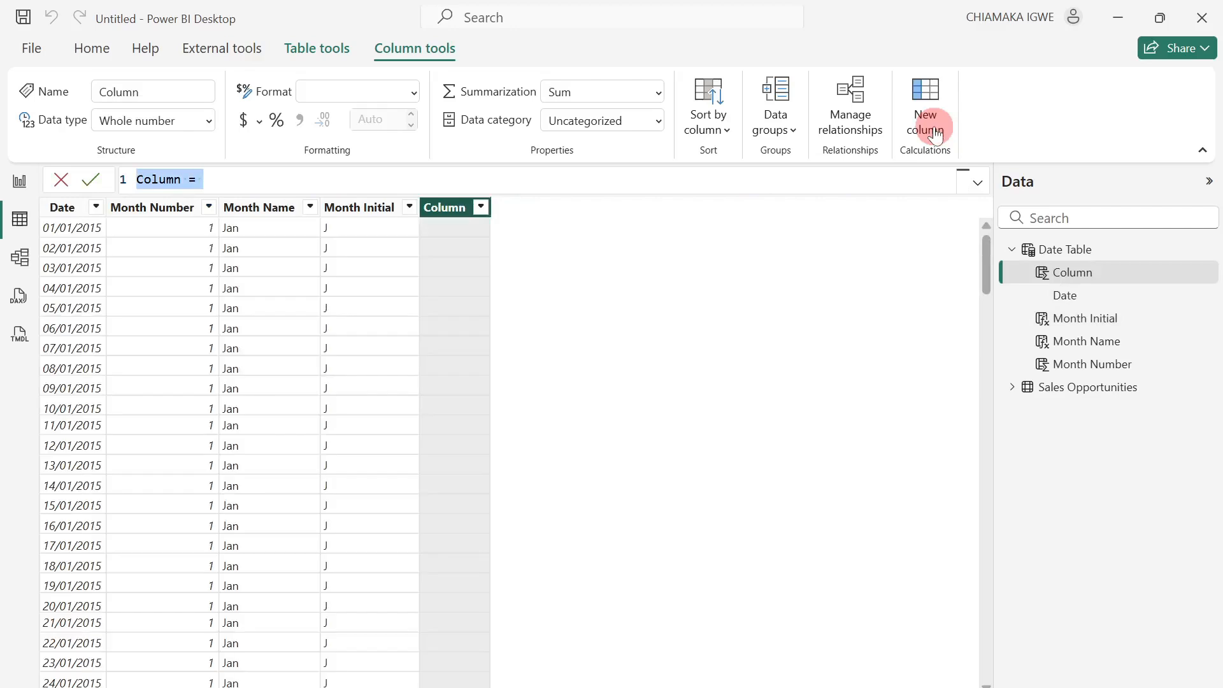
type("Year")
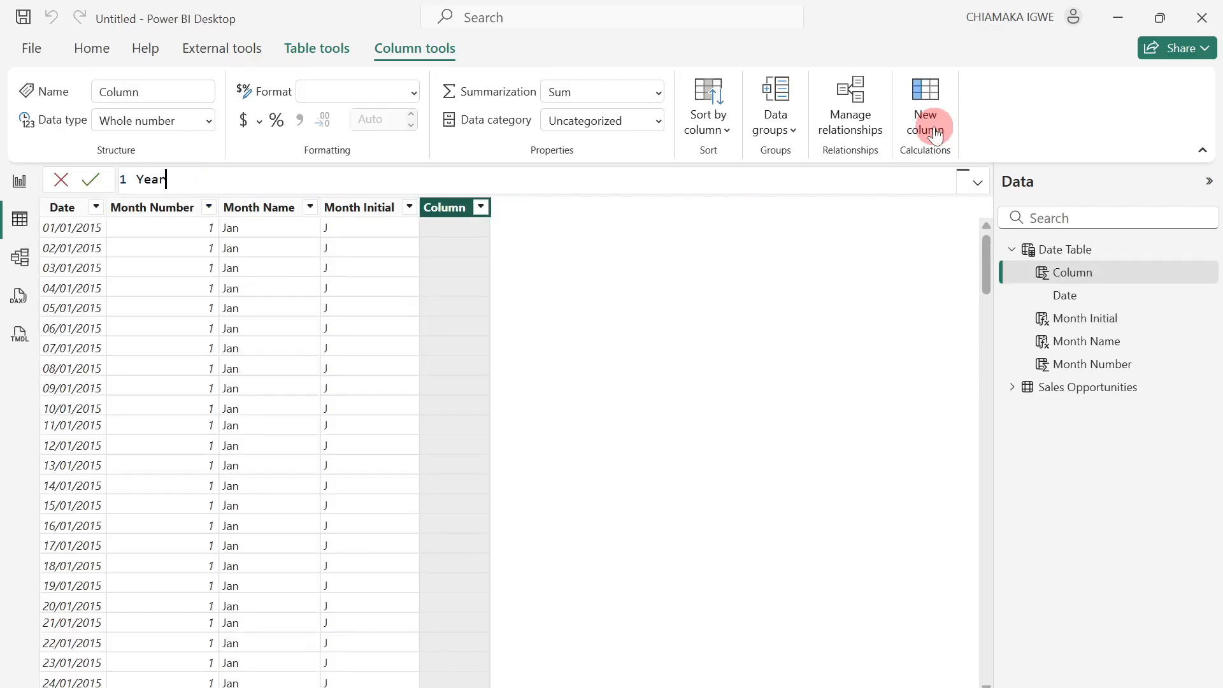
type(" = year")
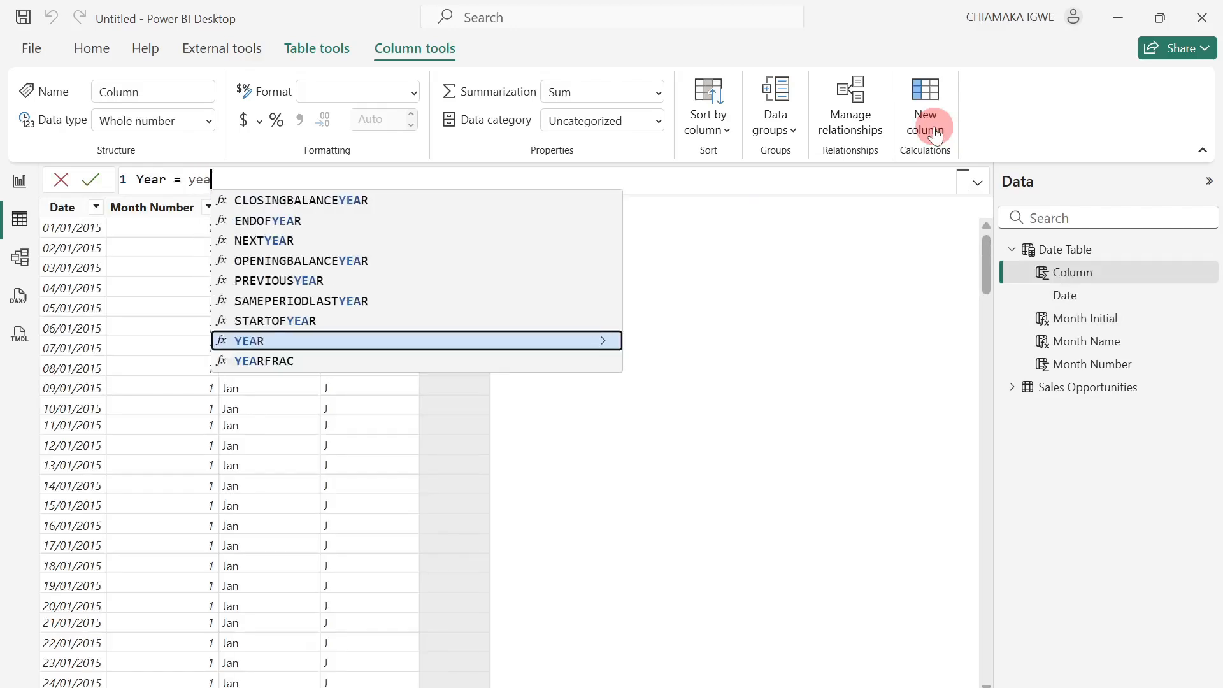
key("Tab")
type("date")
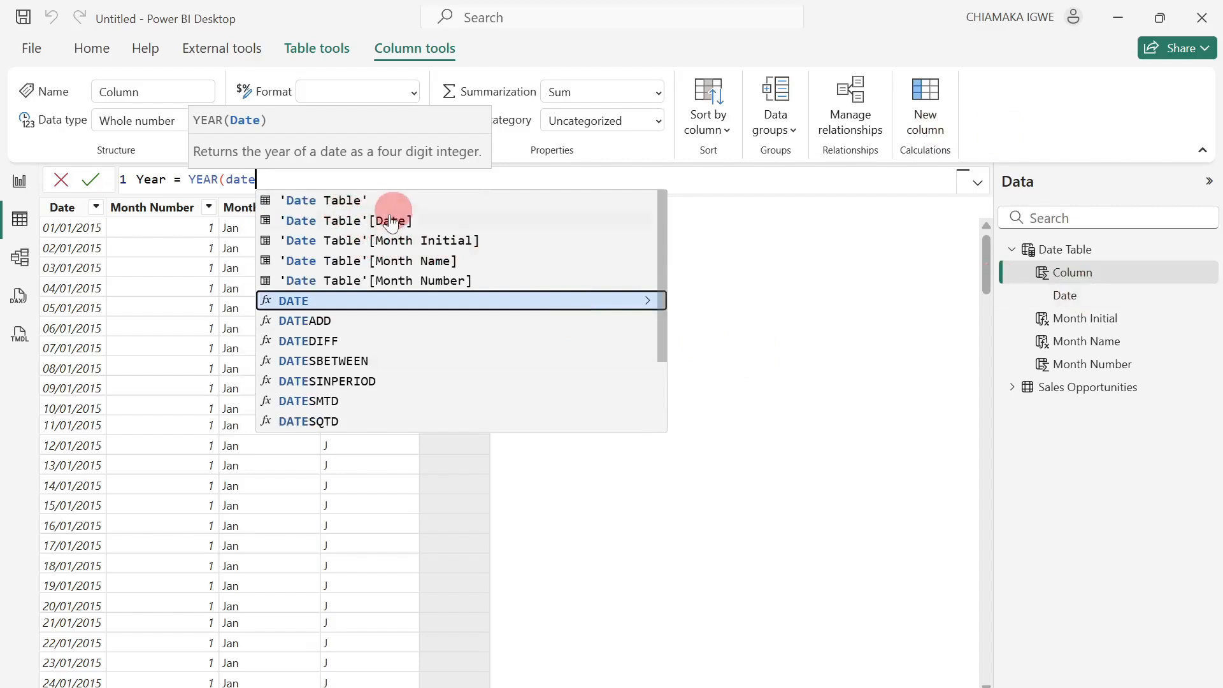
left_click(391, 217)
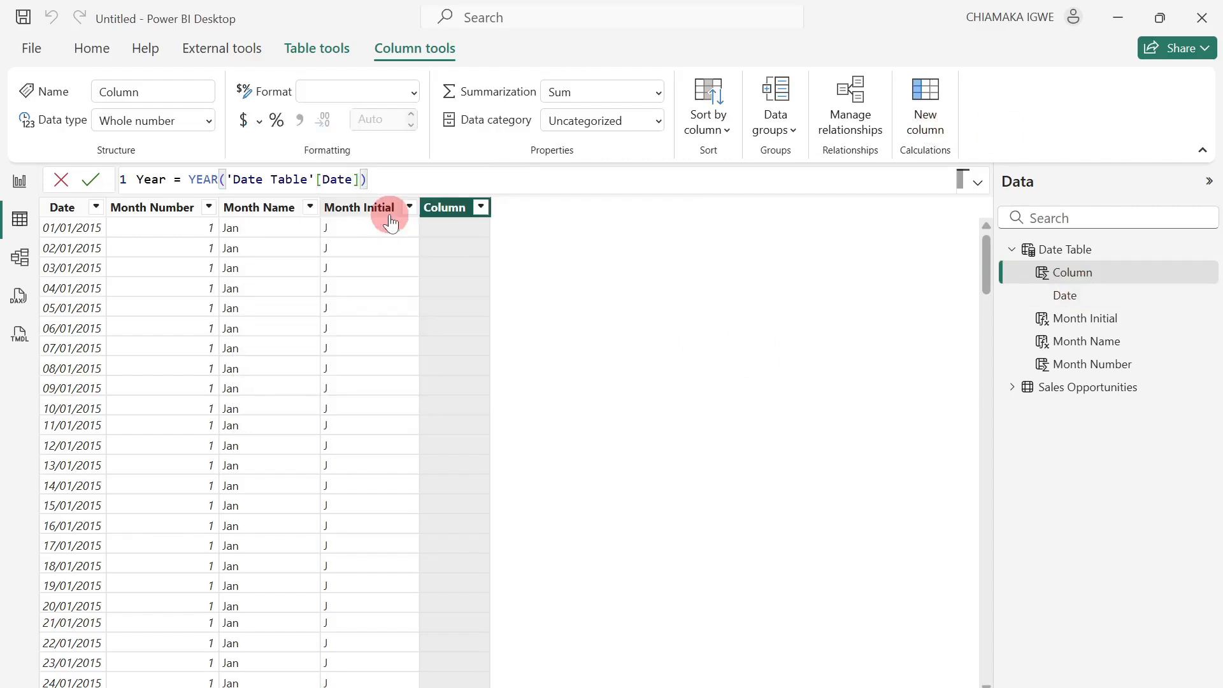
type(")")
key("Return")
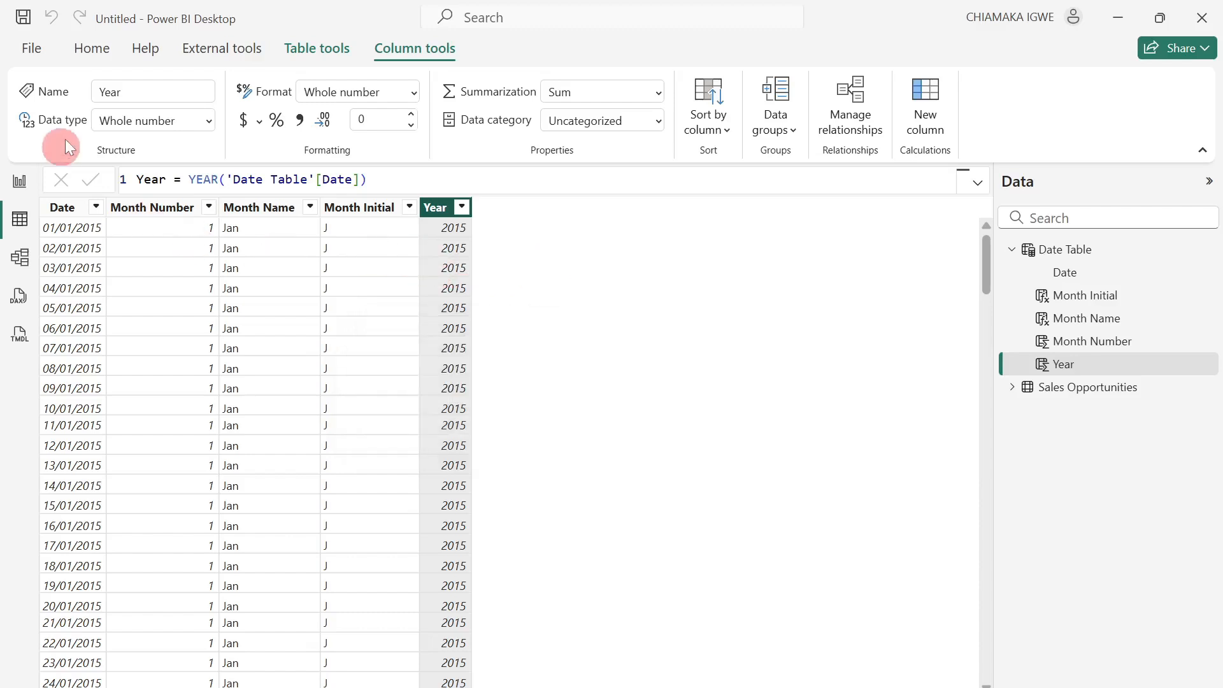
Sort both the Month Initial and Month Name columns of the Date Table by Month Number.
left_click(374, 207)
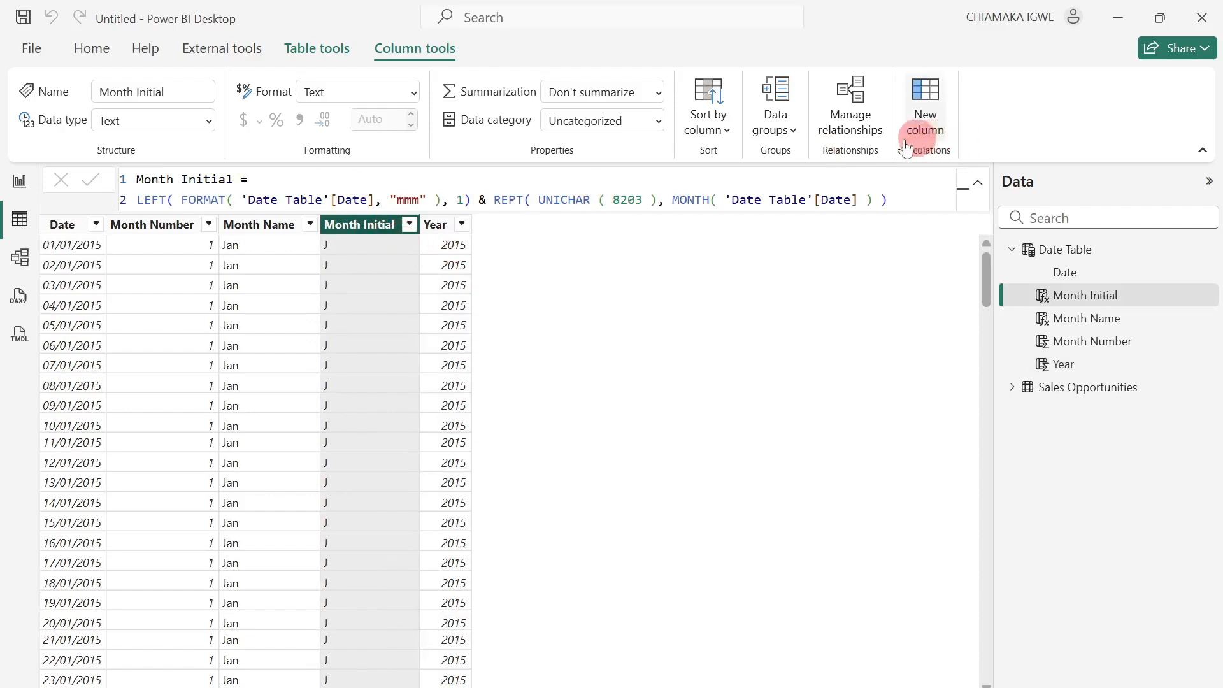
left_click(728, 140)
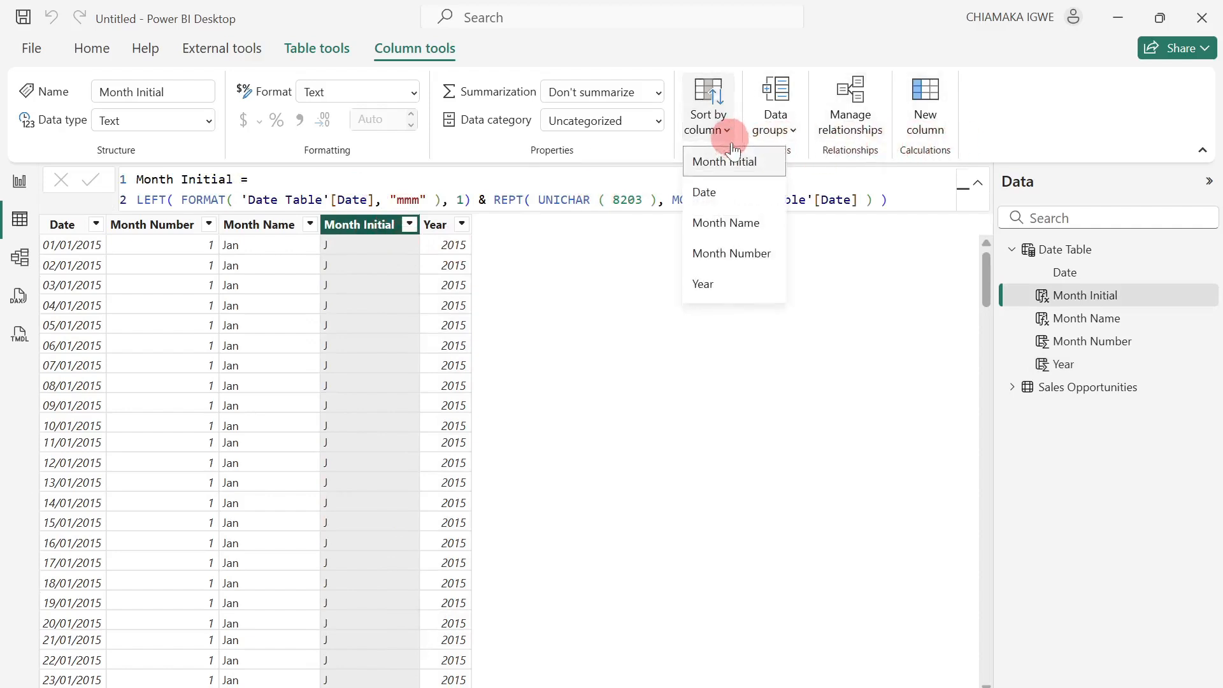
left_click(737, 252)
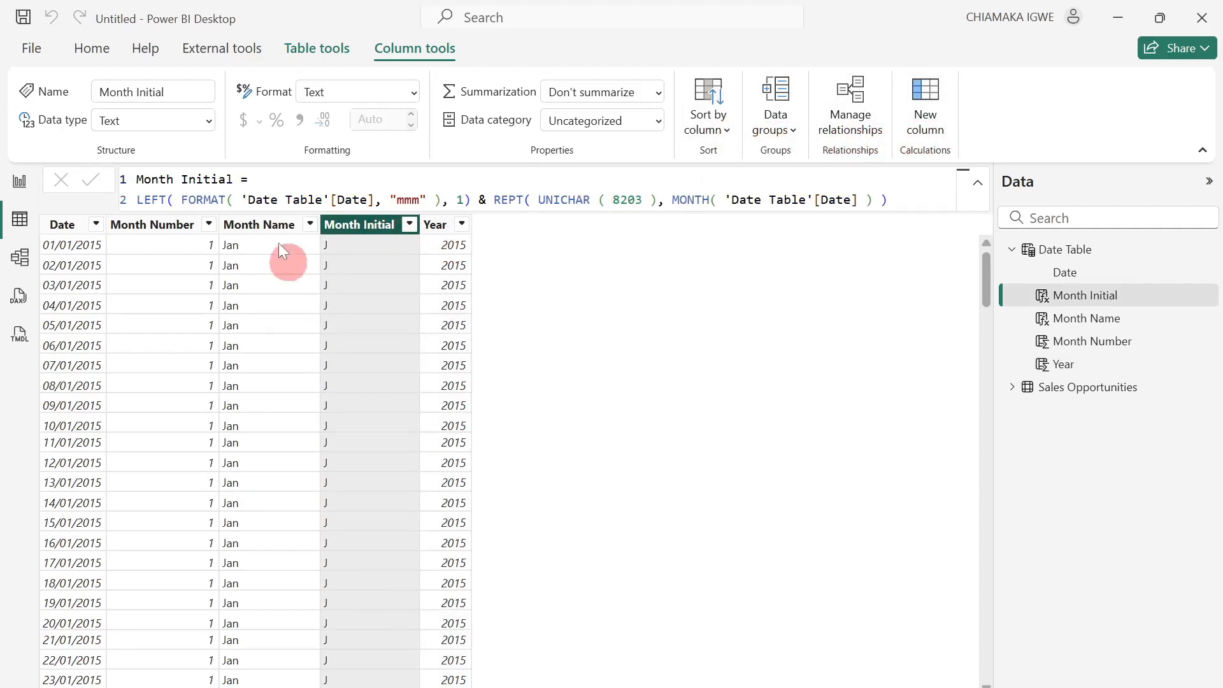
left_click(271, 226)
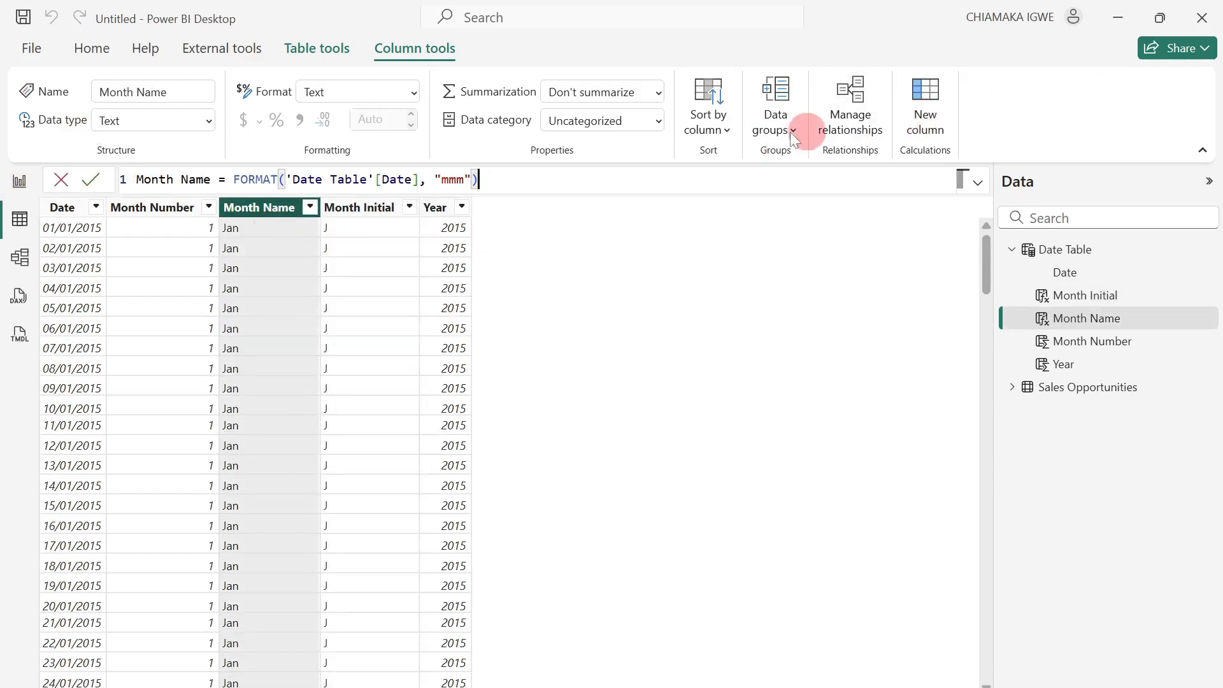
left_click(730, 131)
left_click(732, 255)
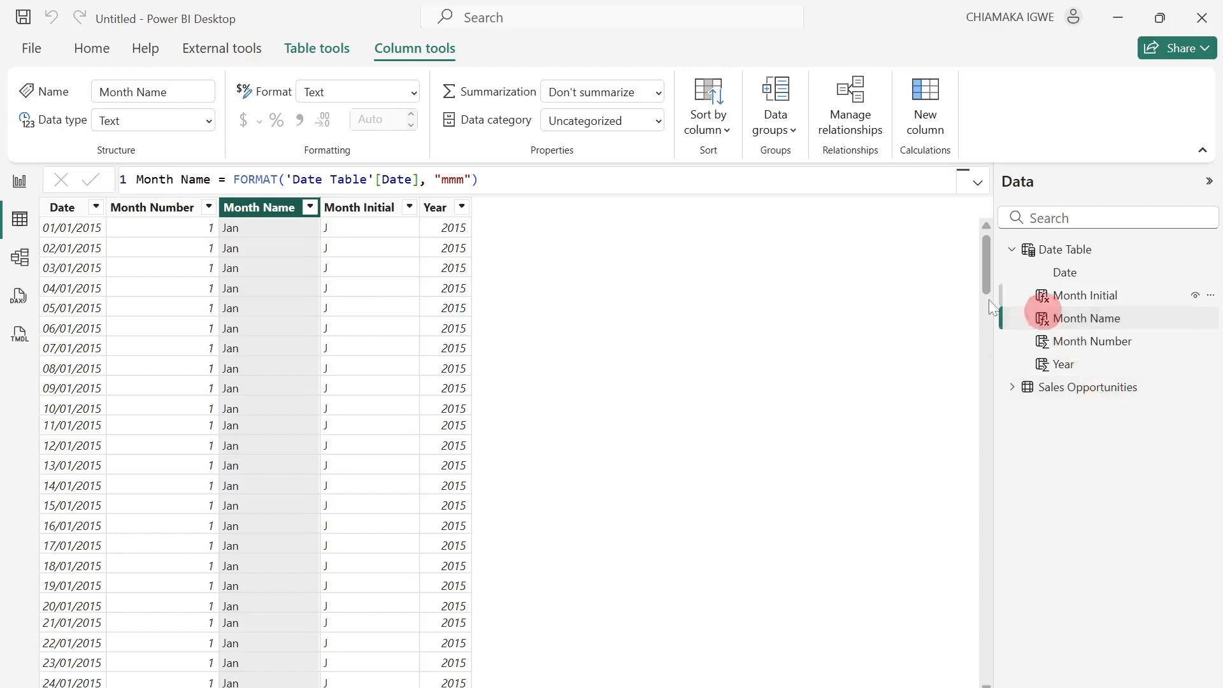
Create and save a relationship from the Reporting Date column of Sales Opportunities to the Date column of the Date Table.
left_click(864, 119)
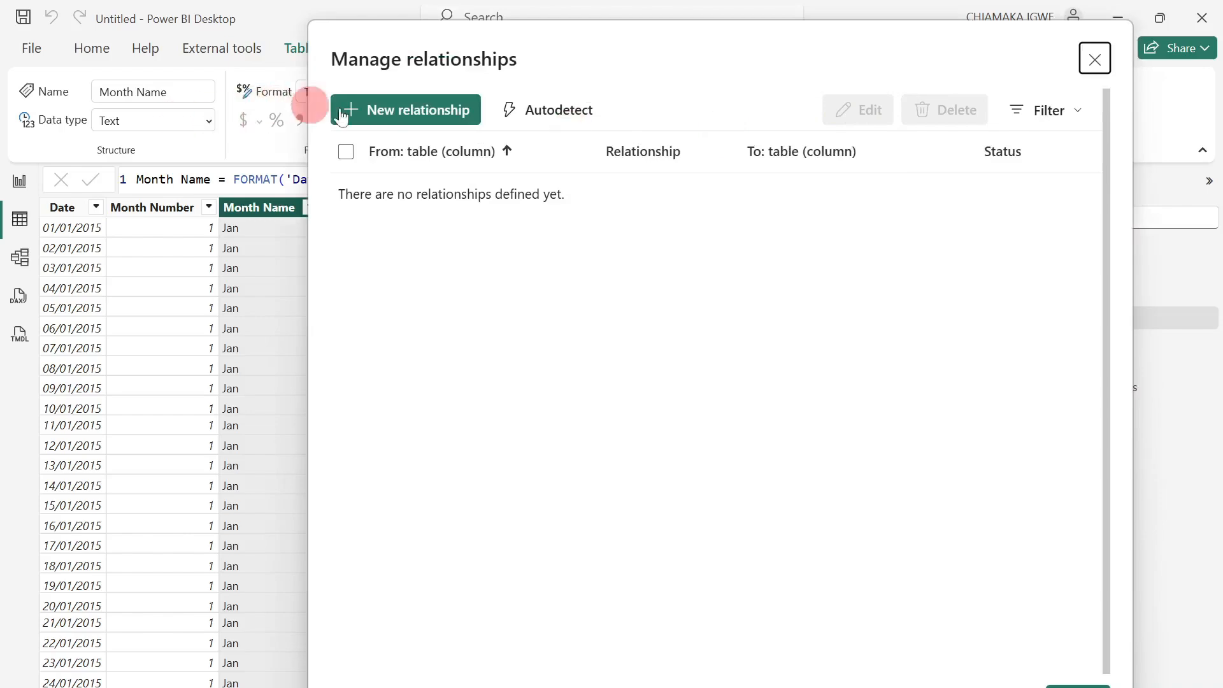
left_click(368, 108)
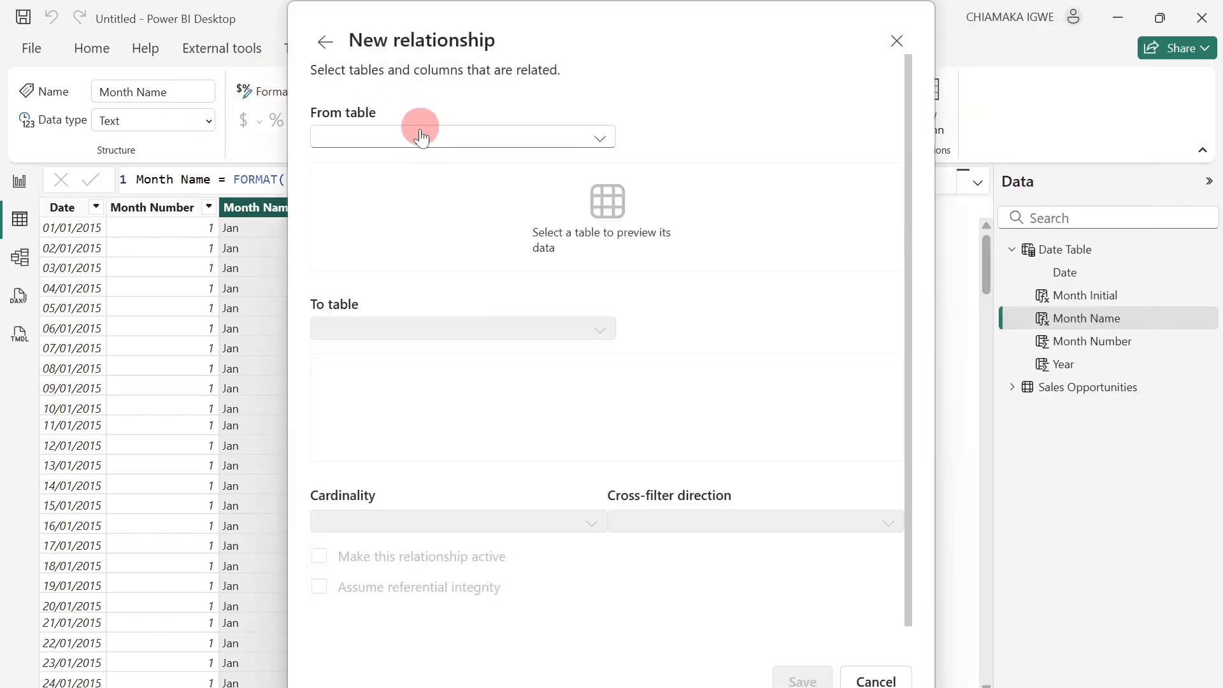
left_click(419, 135)
left_click(407, 185)
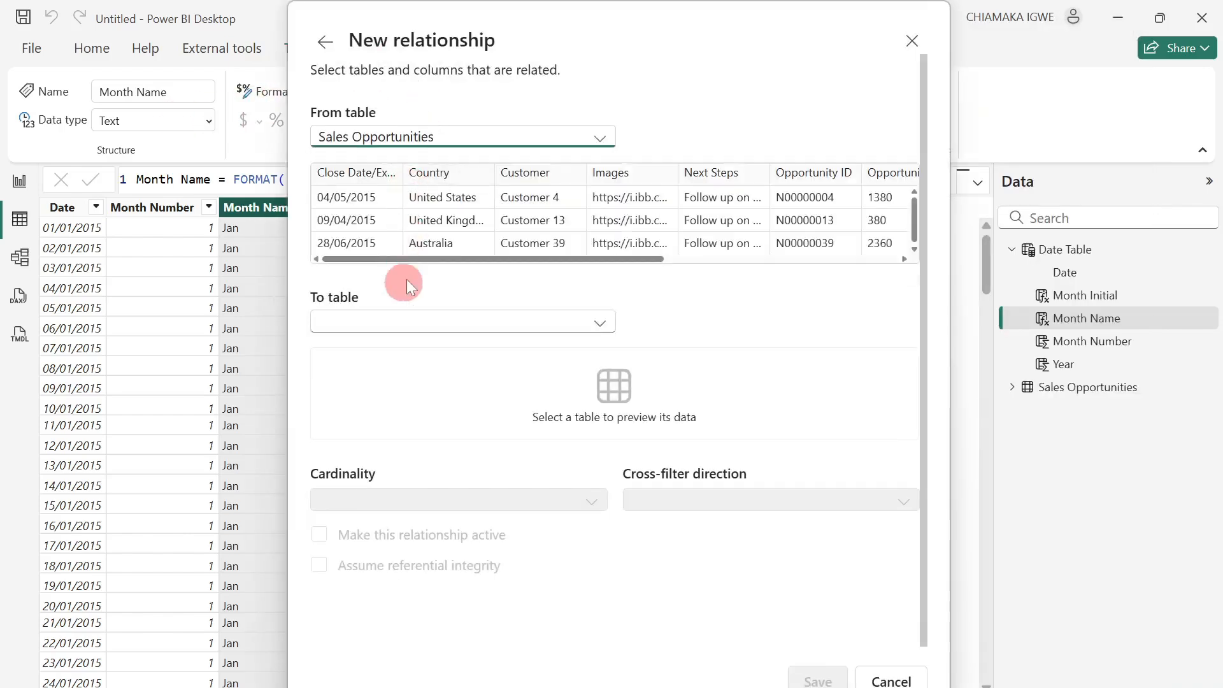
left_click(412, 323)
left_click(392, 349)
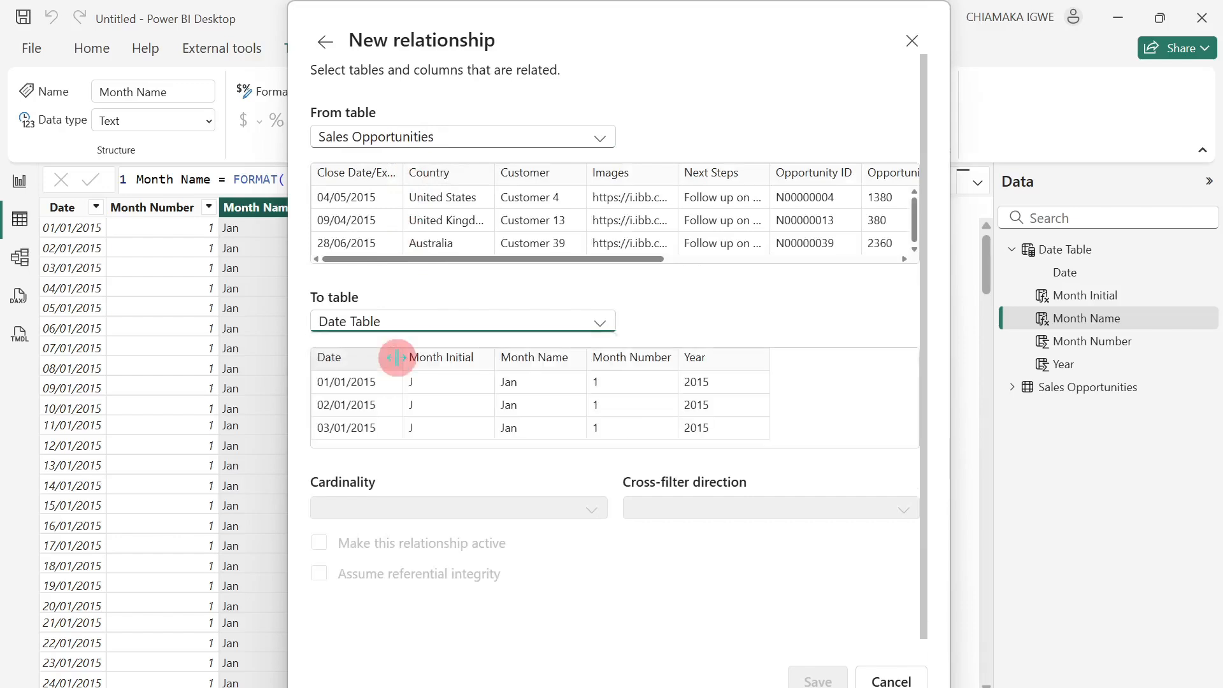
left_click_drag(599, 260, 844, 258)
left_click(602, 177)
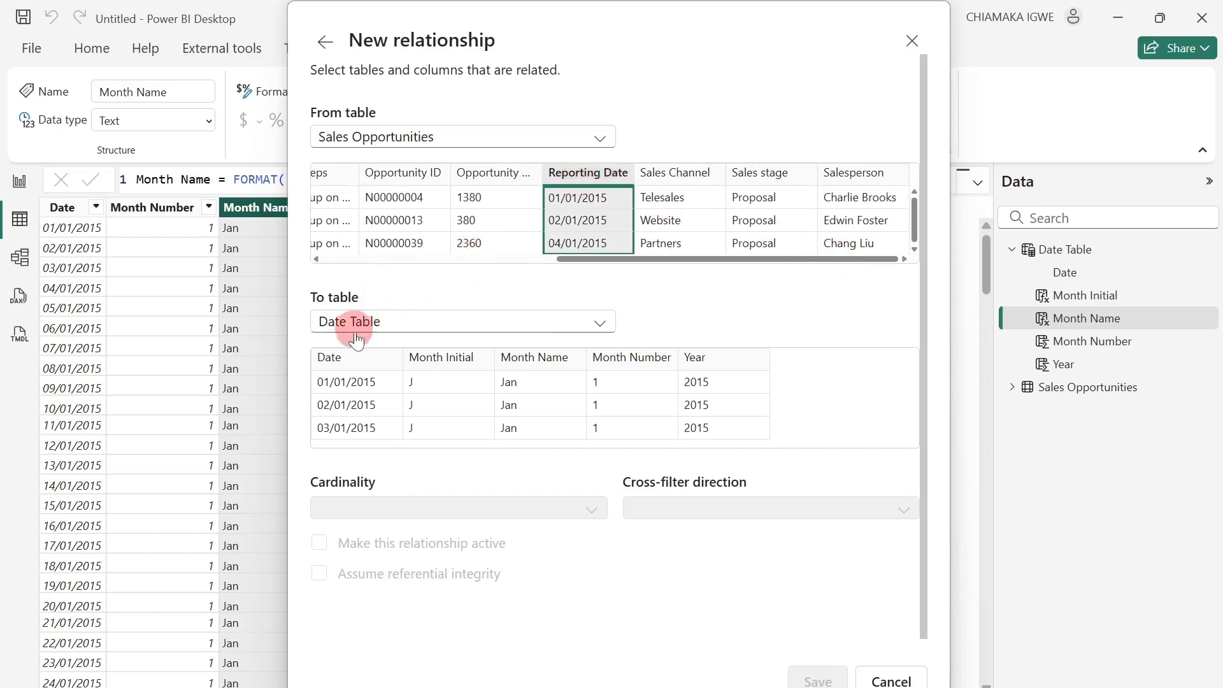
left_click(361, 357)
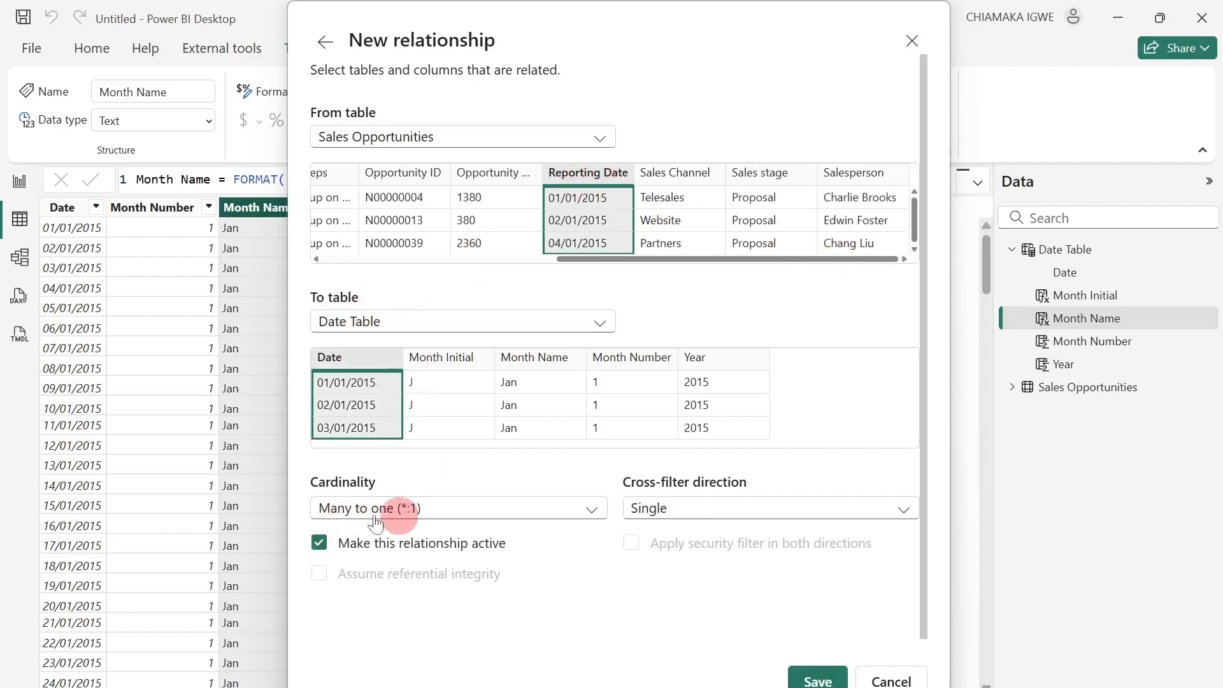
left_click(822, 681)
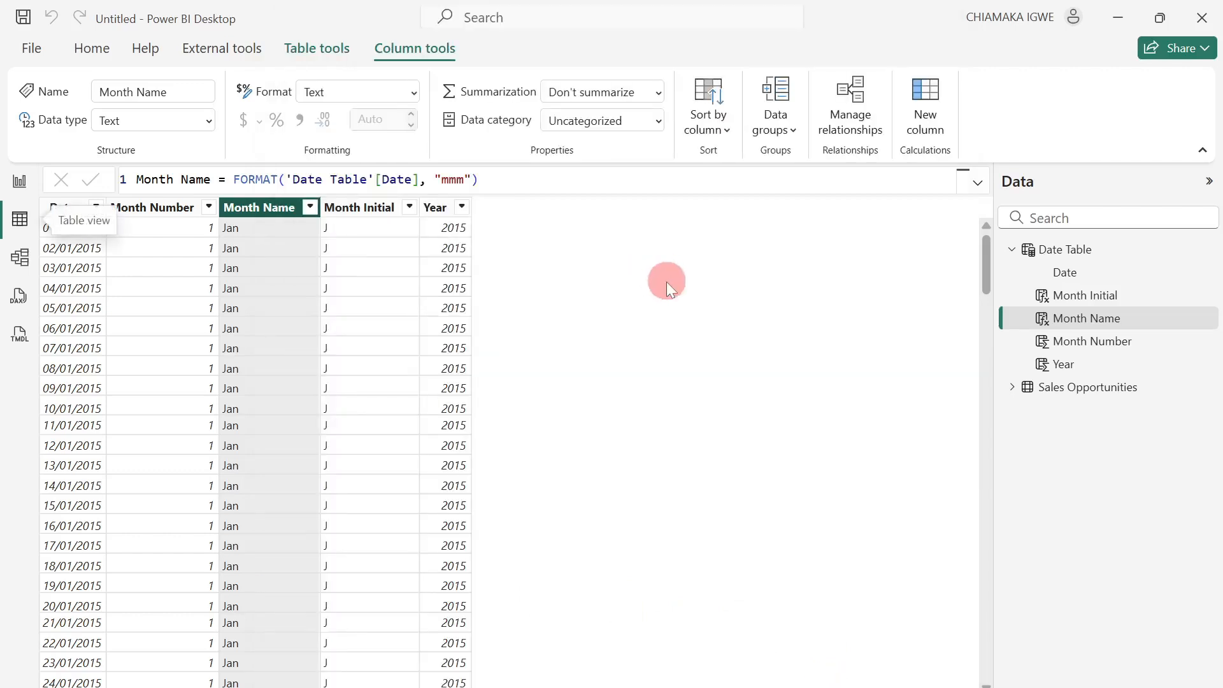
From the report view, create a manually entered blank table named Key Measures and load it into the model.
left_click(20, 182)
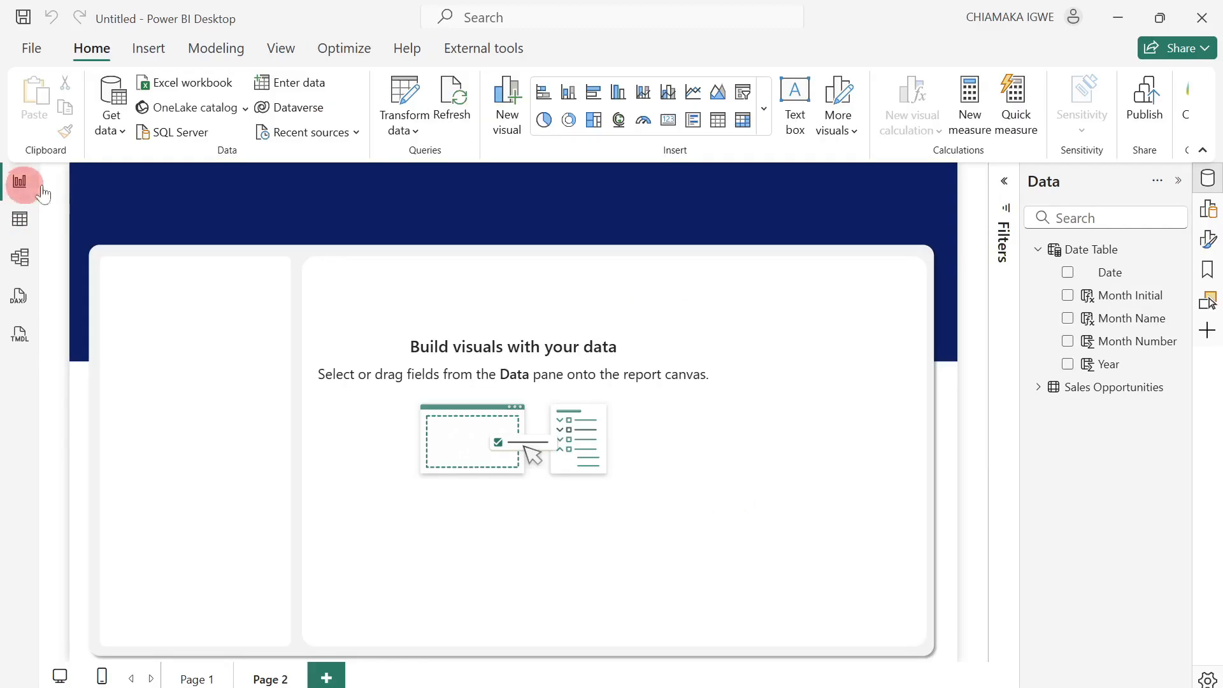
left_click(313, 83)
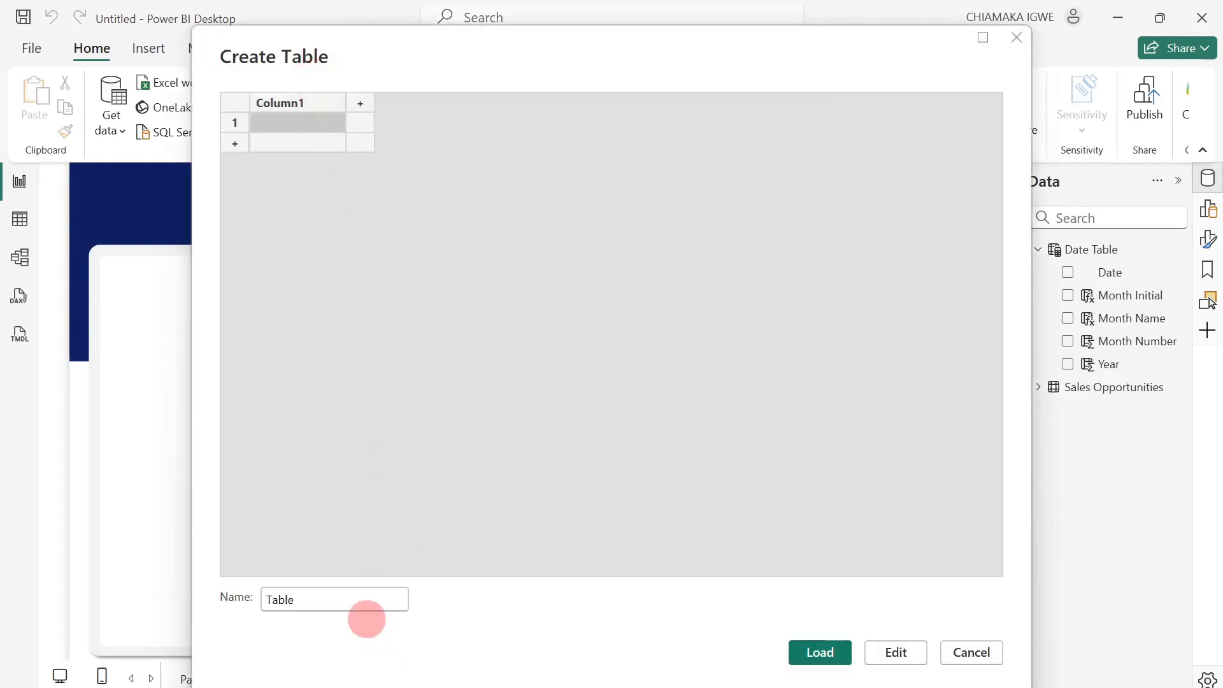
left_click_drag(366, 615, 248, 606)
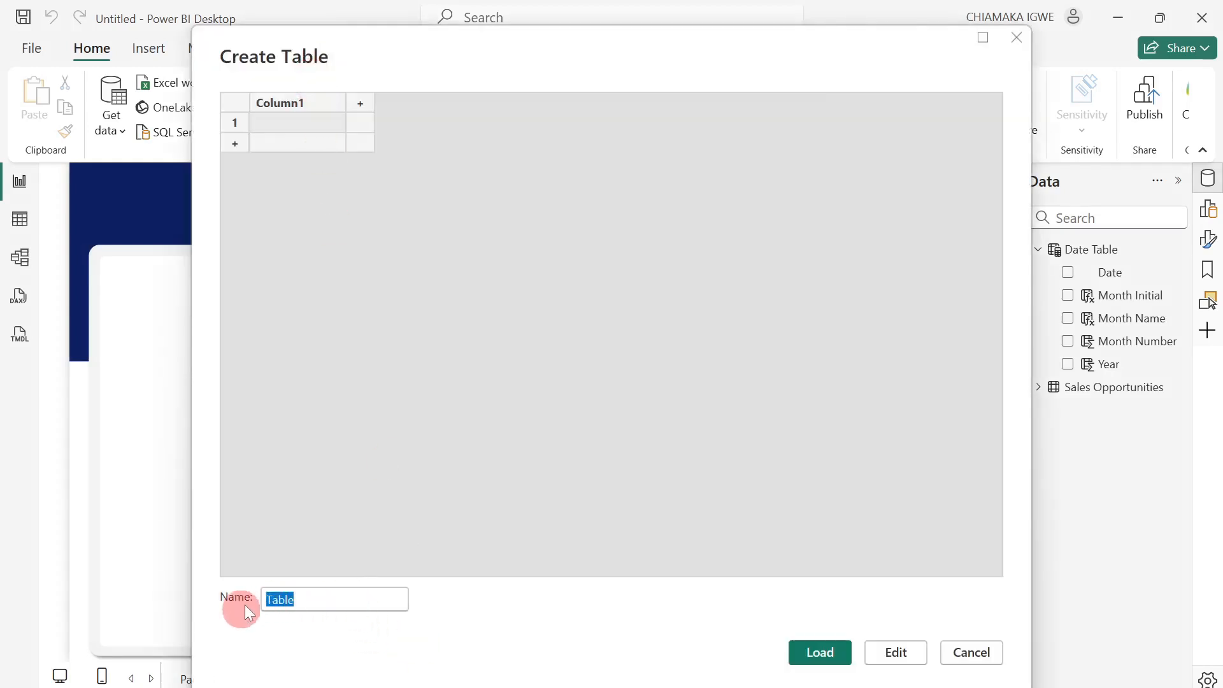
type("Key")
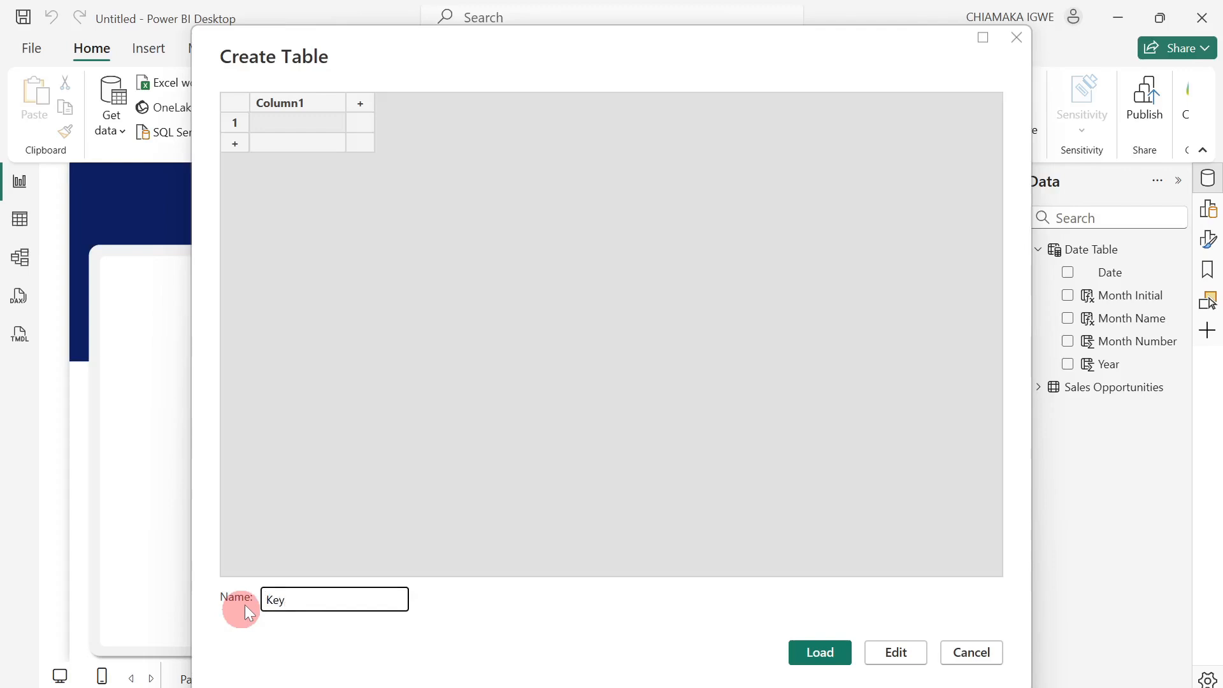
type(" Measures")
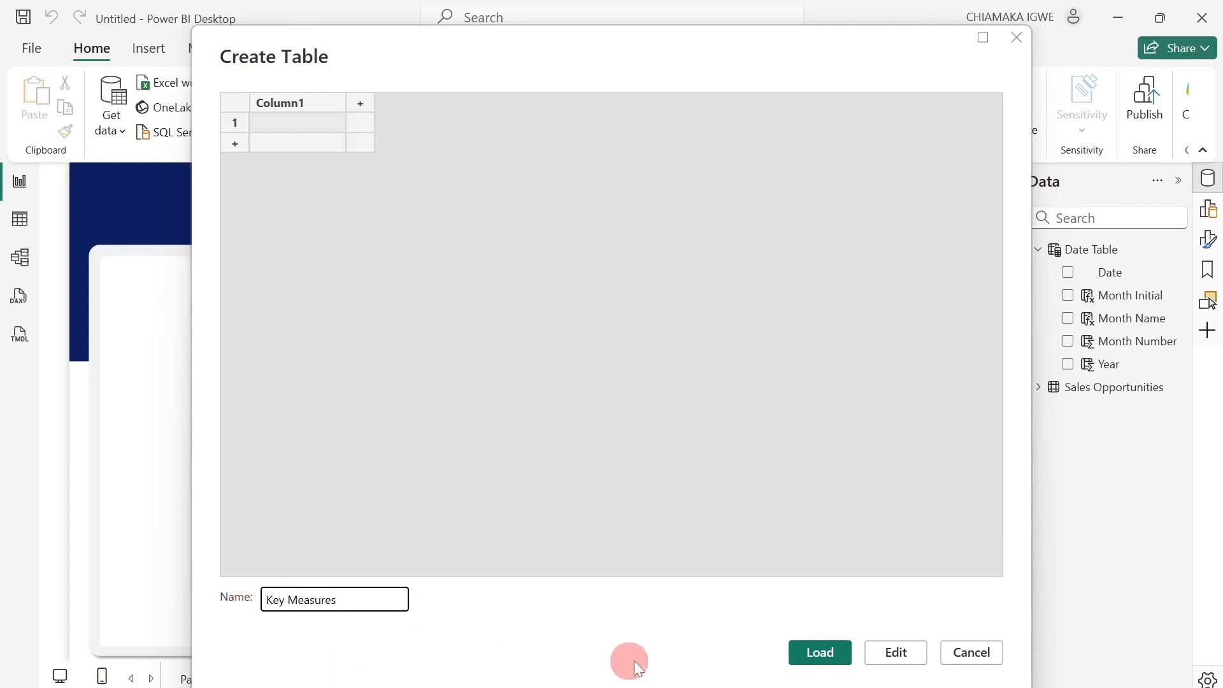
left_click(808, 653)
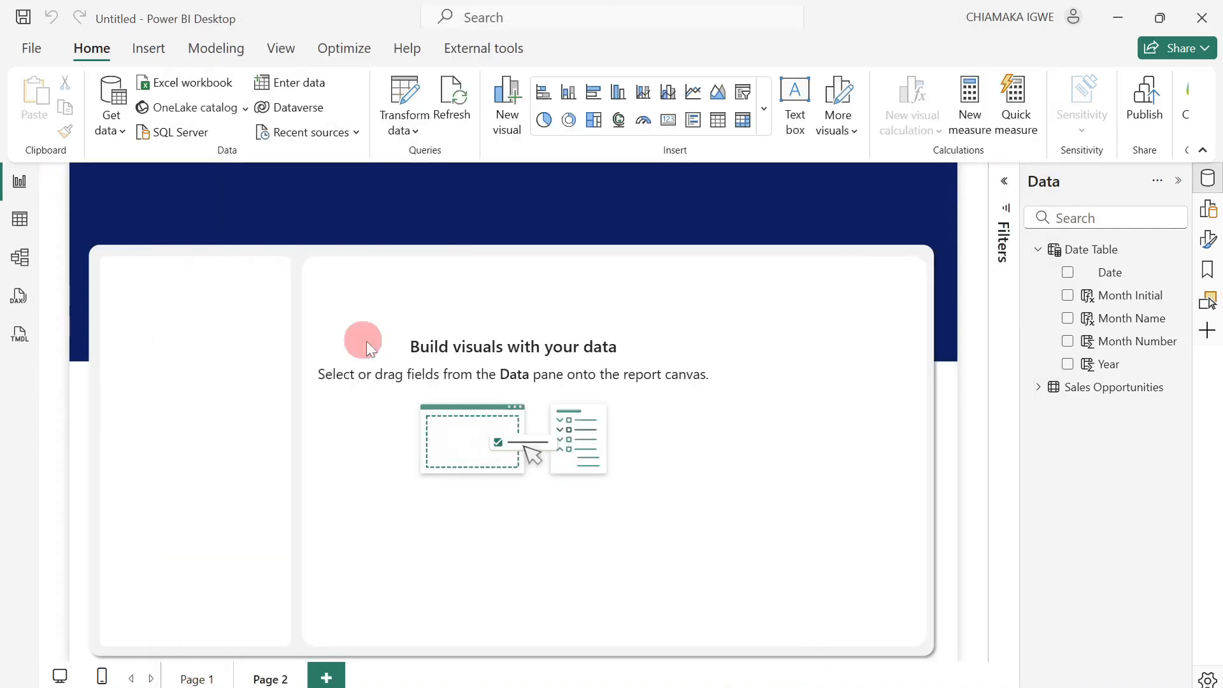
Add a measure to the Key Measures table: Total Opportunities = COUNT('Sales Opportunities'[Opportunity ID]).
left_click(20, 219)
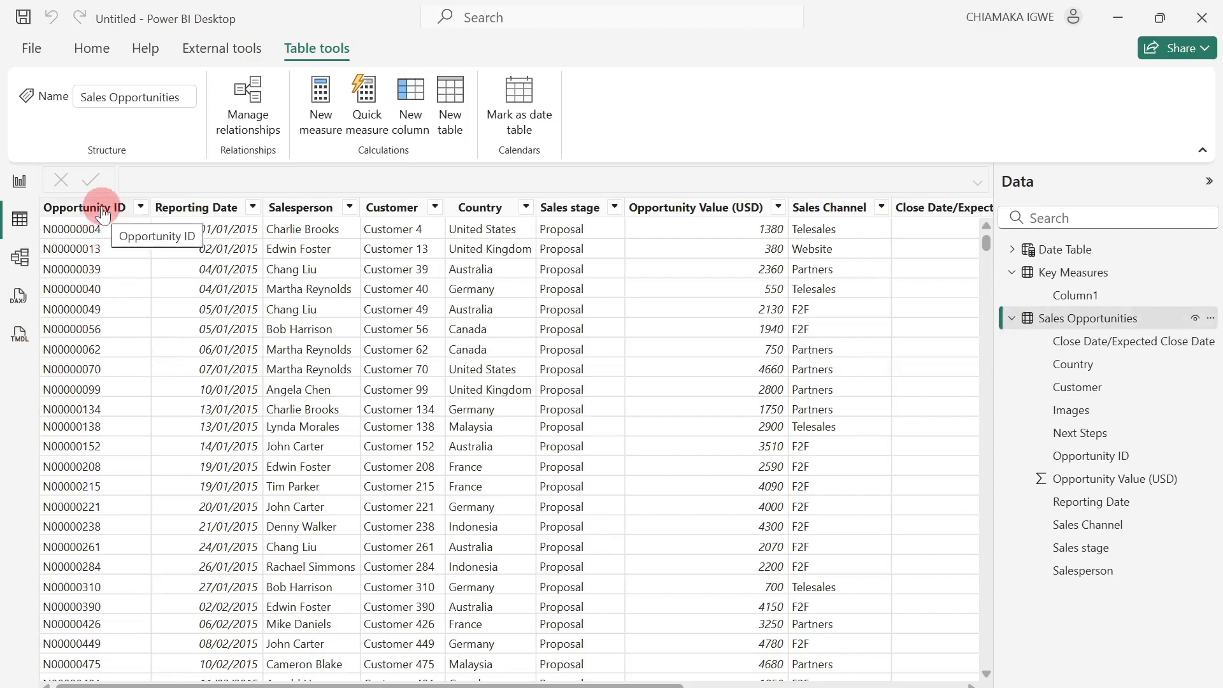
right_click(1091, 272)
left_click(971, 284)
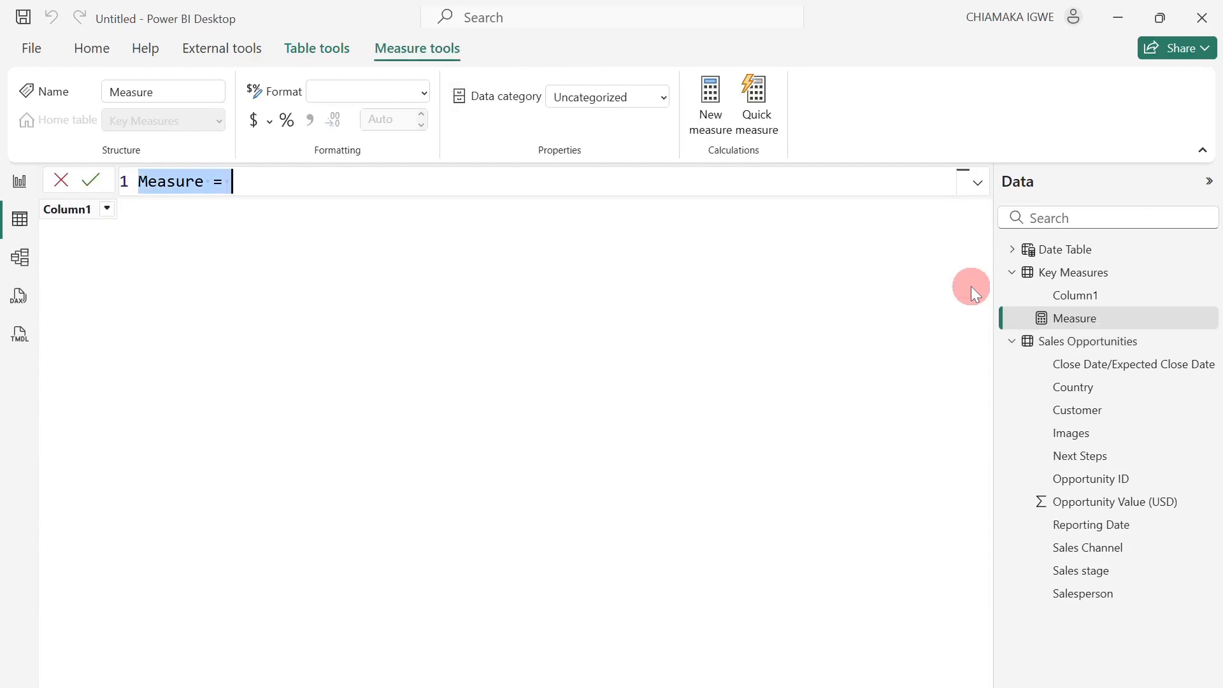
type("Total Opportunities")
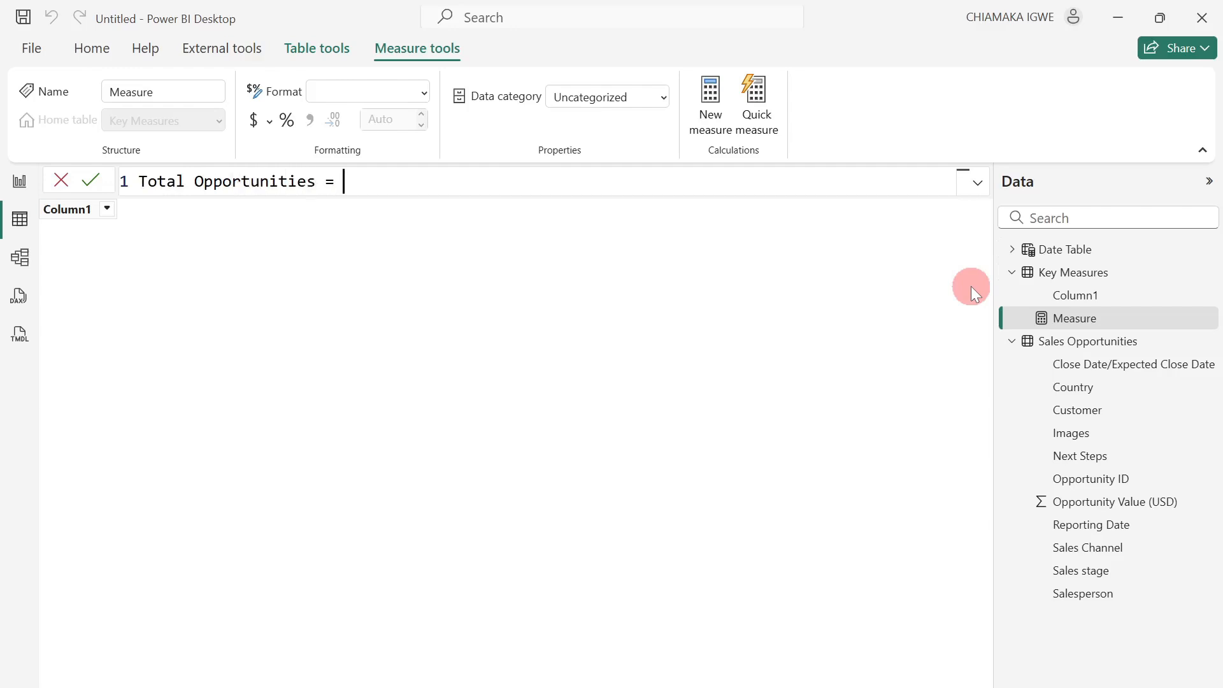
type("coun")
key("Tab")
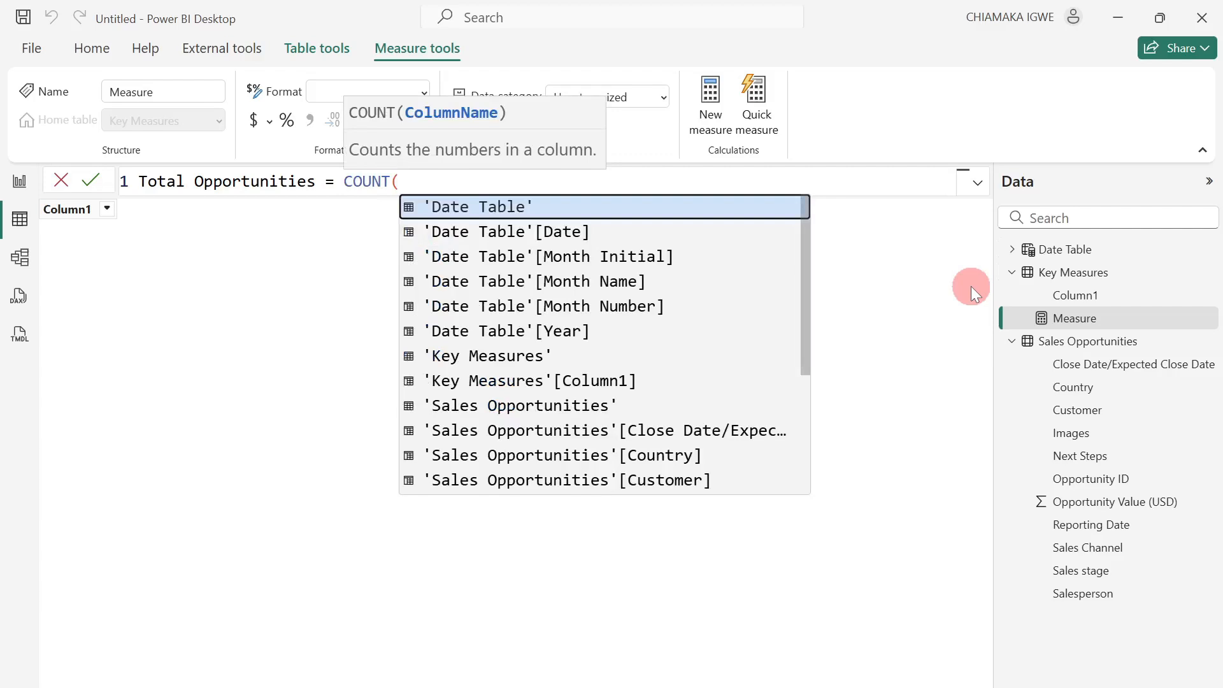
type("id")
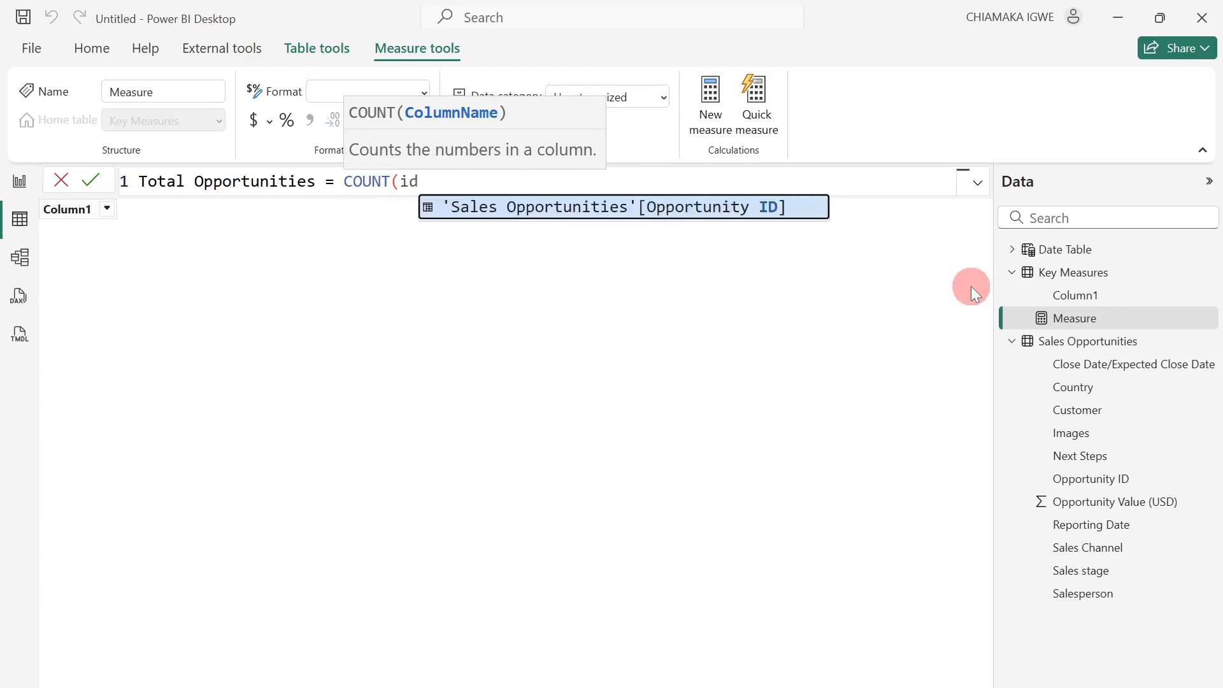
key("Tab")
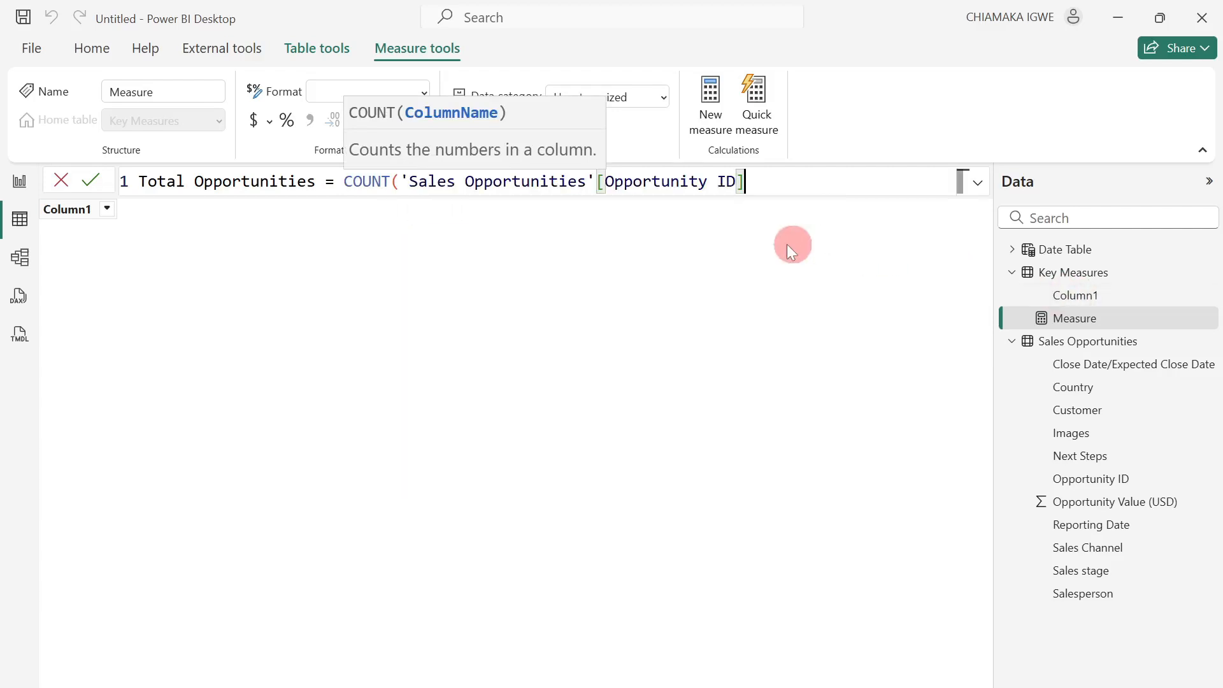
key("Return")
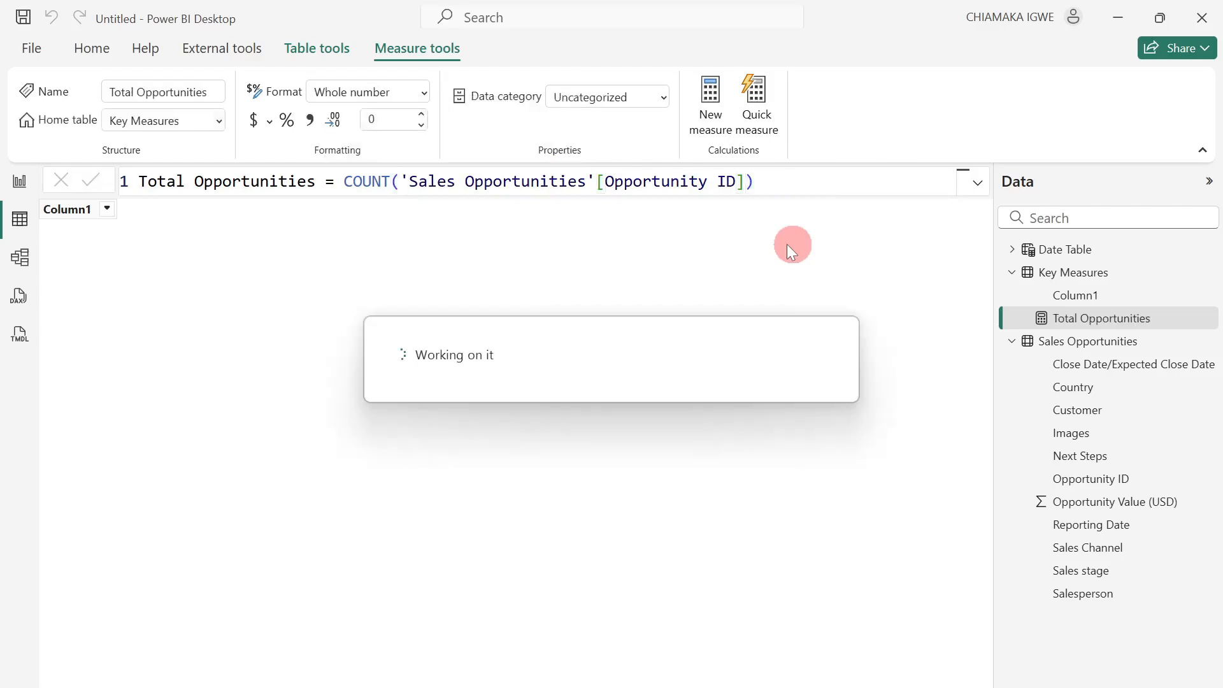
Examine the columns of the Sales Opportunities table and the distinct values available in its Sales stage column.
left_click(1083, 347)
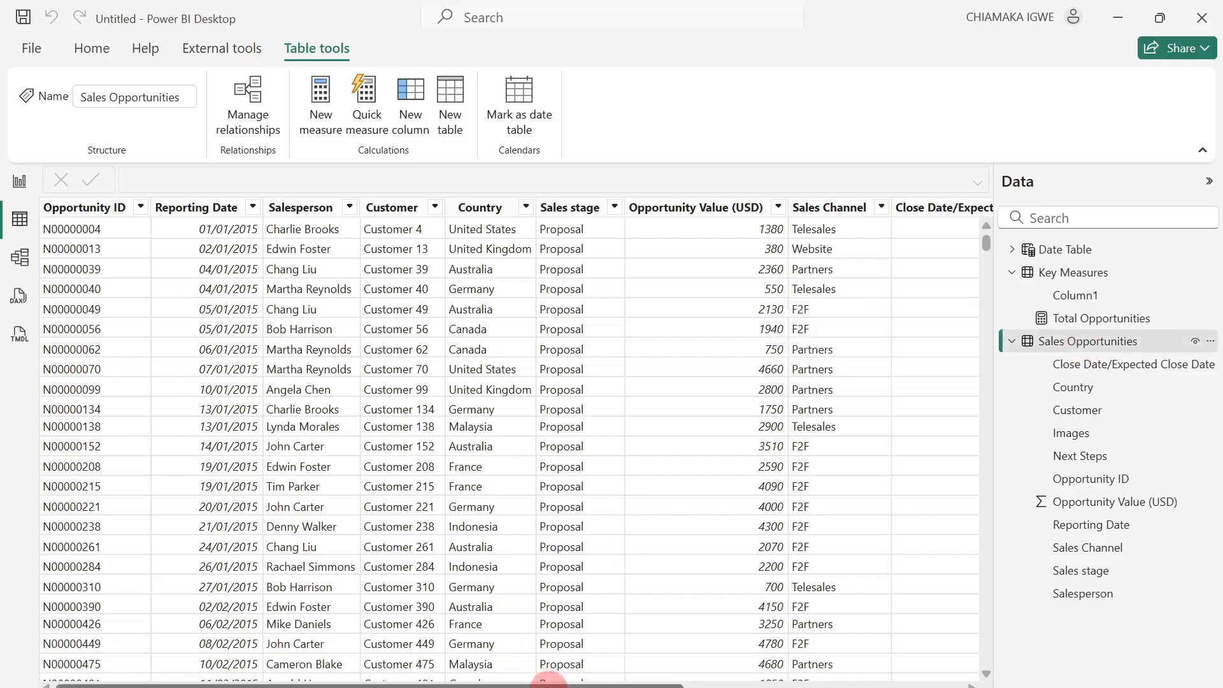
left_click_drag(618, 682, 718, 681)
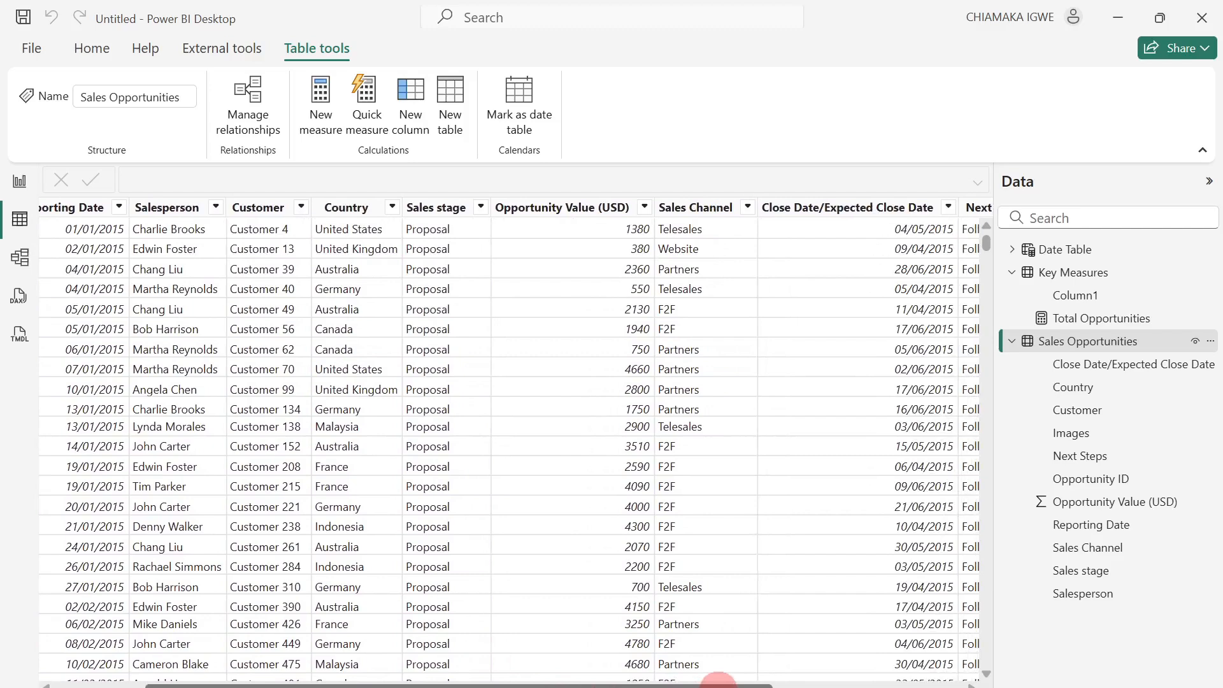
left_click_drag(718, 680, 634, 681)
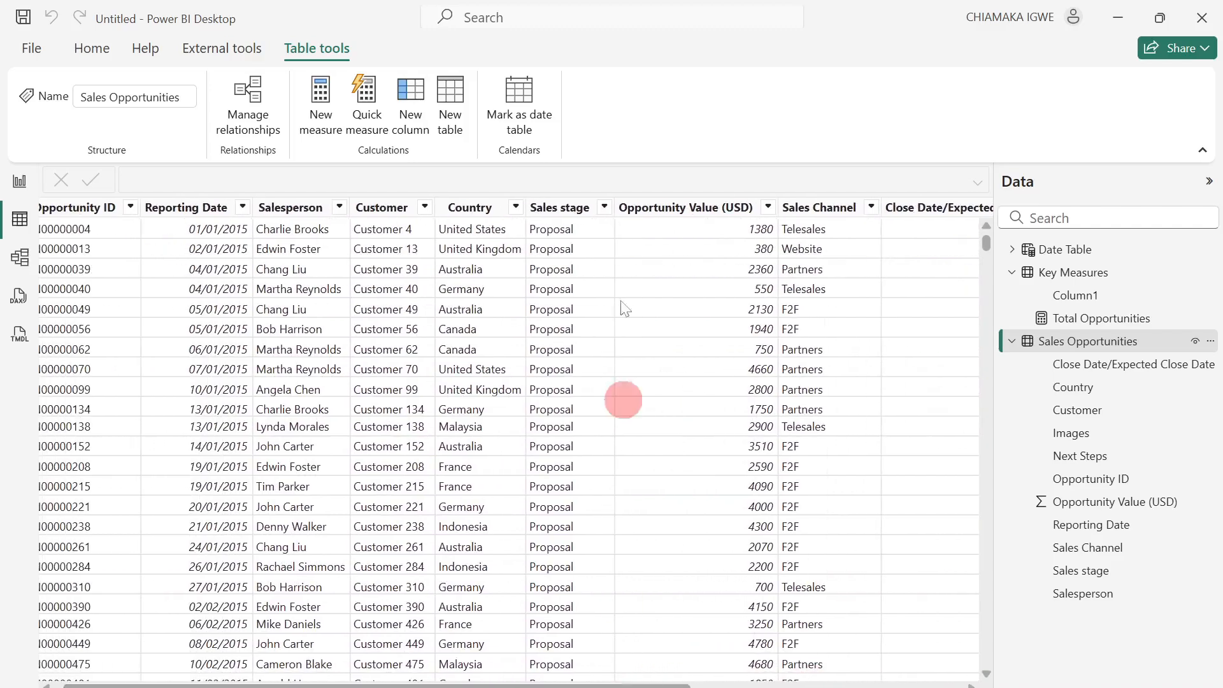
left_click(601, 215)
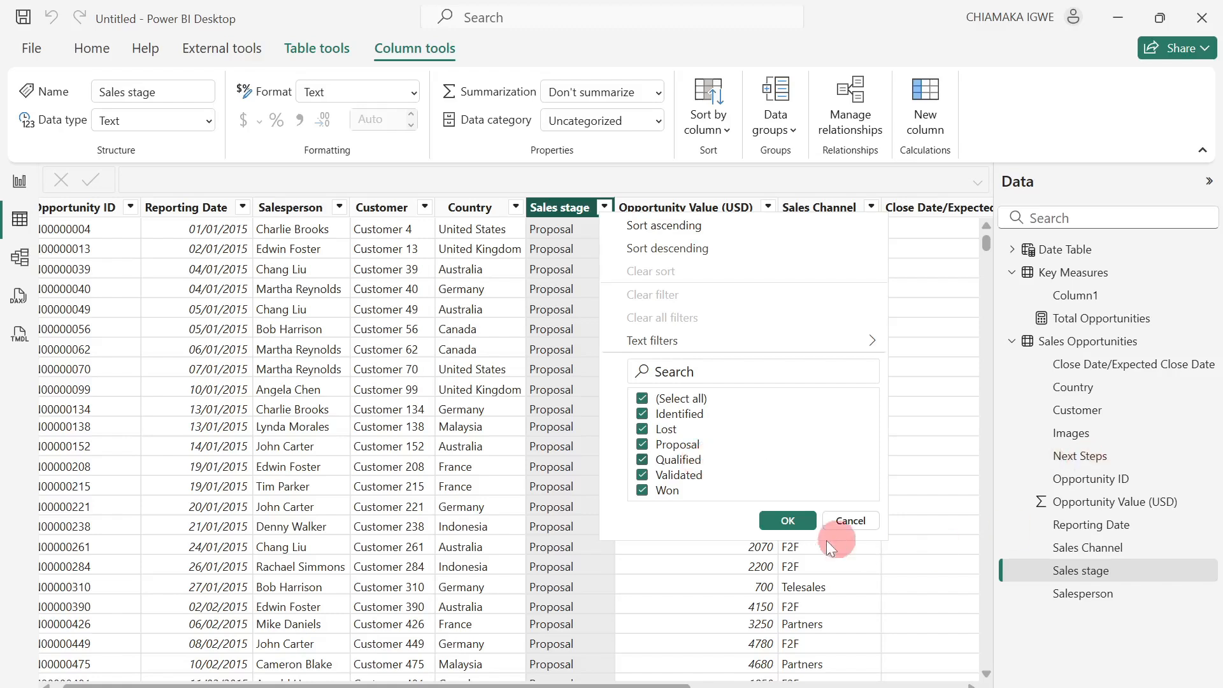
left_click(850, 520)
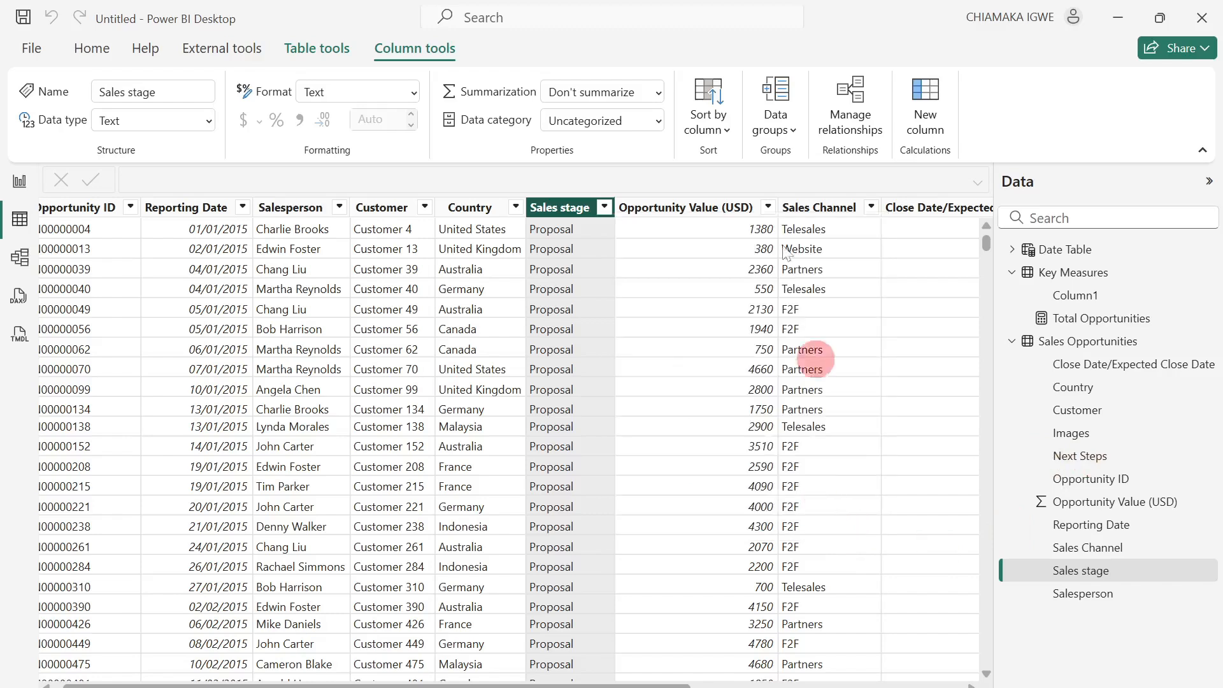
Add a Deal Status calculated column to Sales Opportunities using SWITCH(TRUE()) that returns "Won" or "Lost" for those Sales stage values, otherwise "Open".
left_click(925, 114)
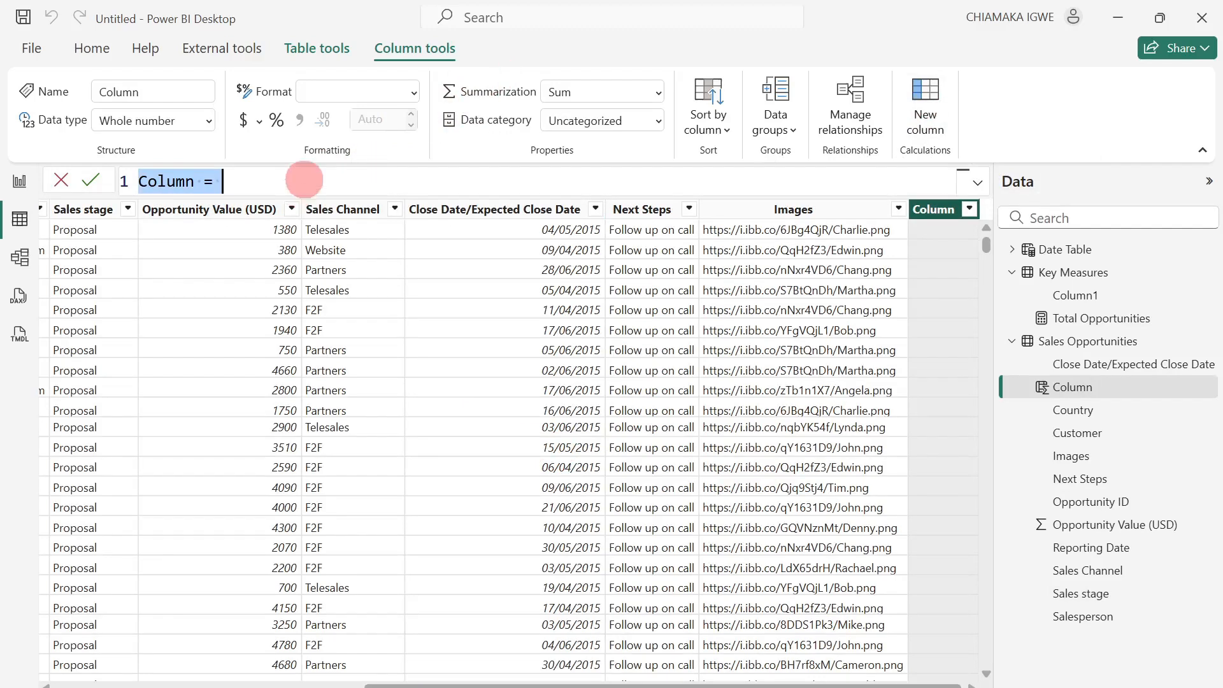
key("ctrl+a")
type("Deal Status = SWITCH(     TRUE(),     'Sales Opportunities'[Sales stage] = \"Won\", \"Won\",     'Sales Opportunities'[Sales stage] = \"Lost\", \"Lost\",     \"Open\" )")
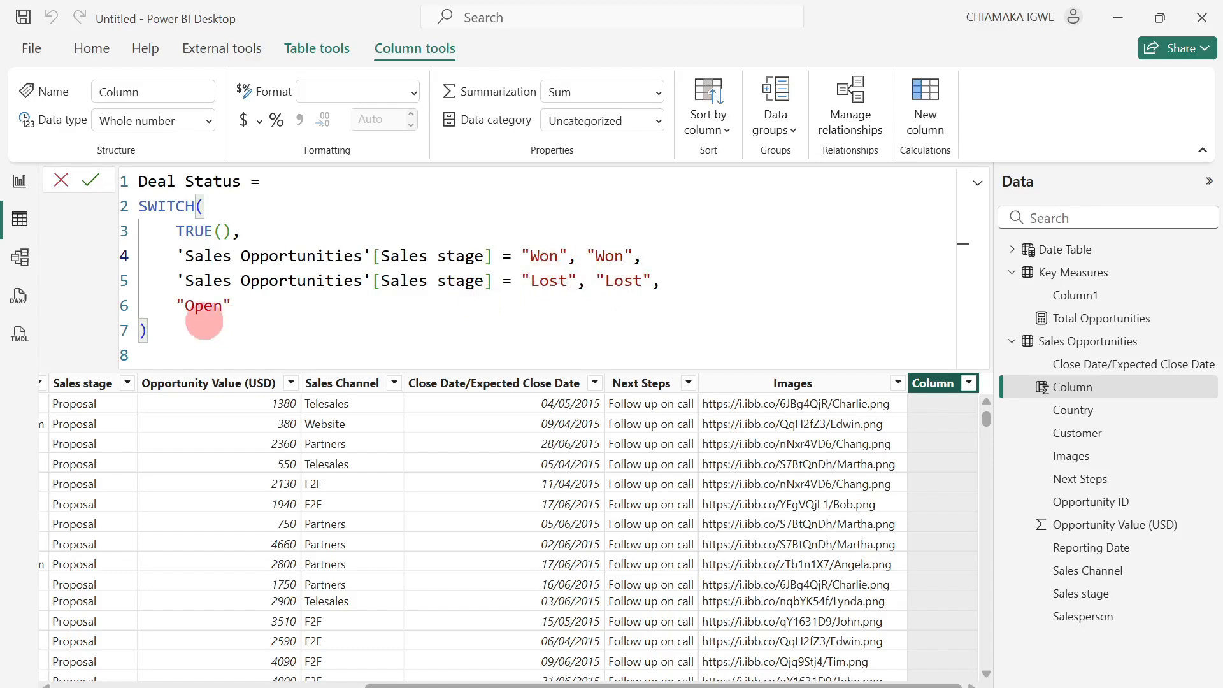
left_click(91, 180)
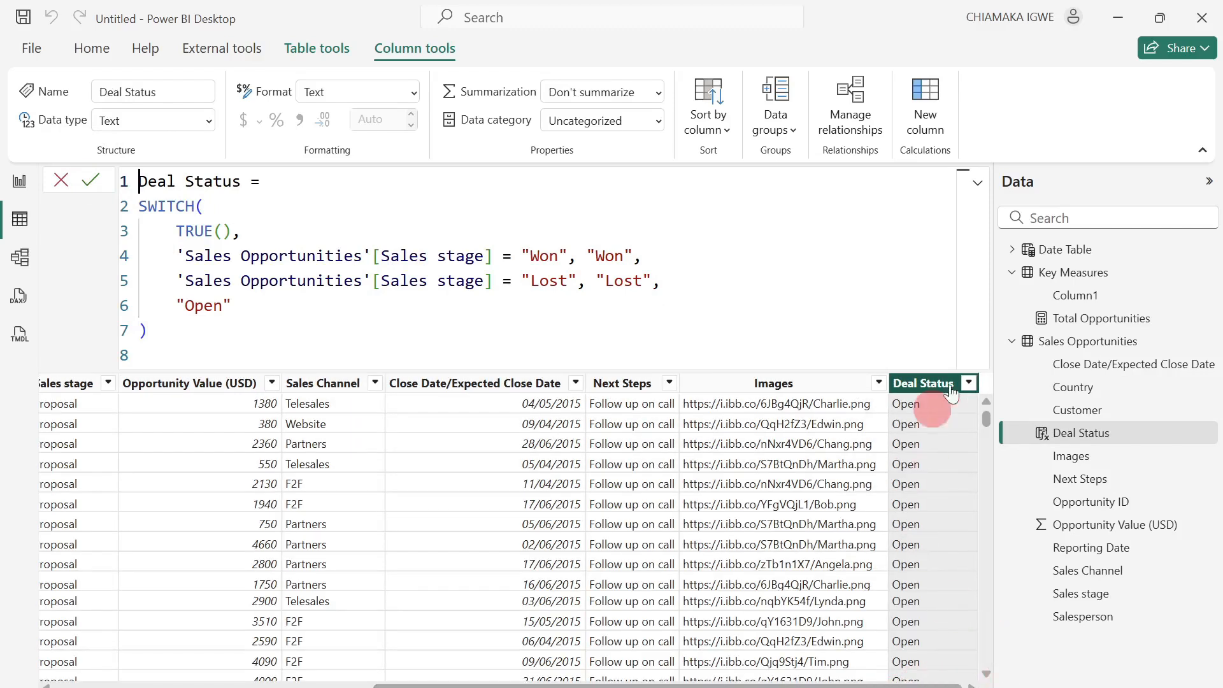
Filter the Deal Status column of Sales Opportunities to only the Open rows.
scroll(911, 575, "down", 3)
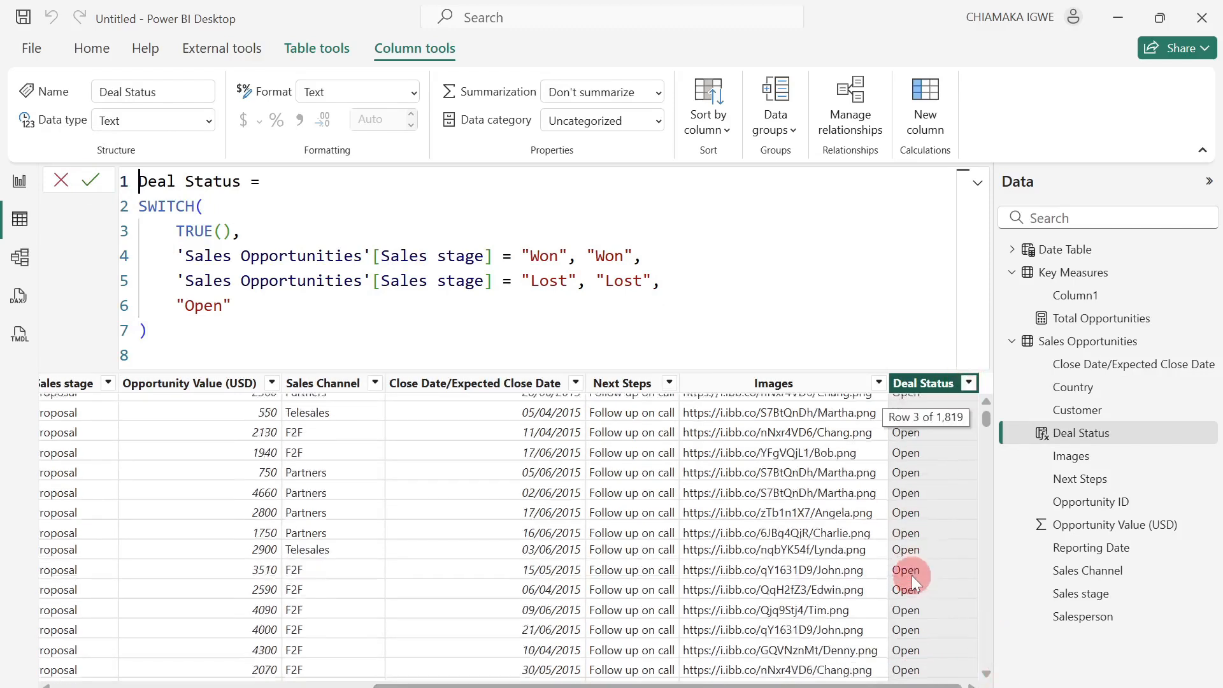
scroll(912, 575, "up", 3)
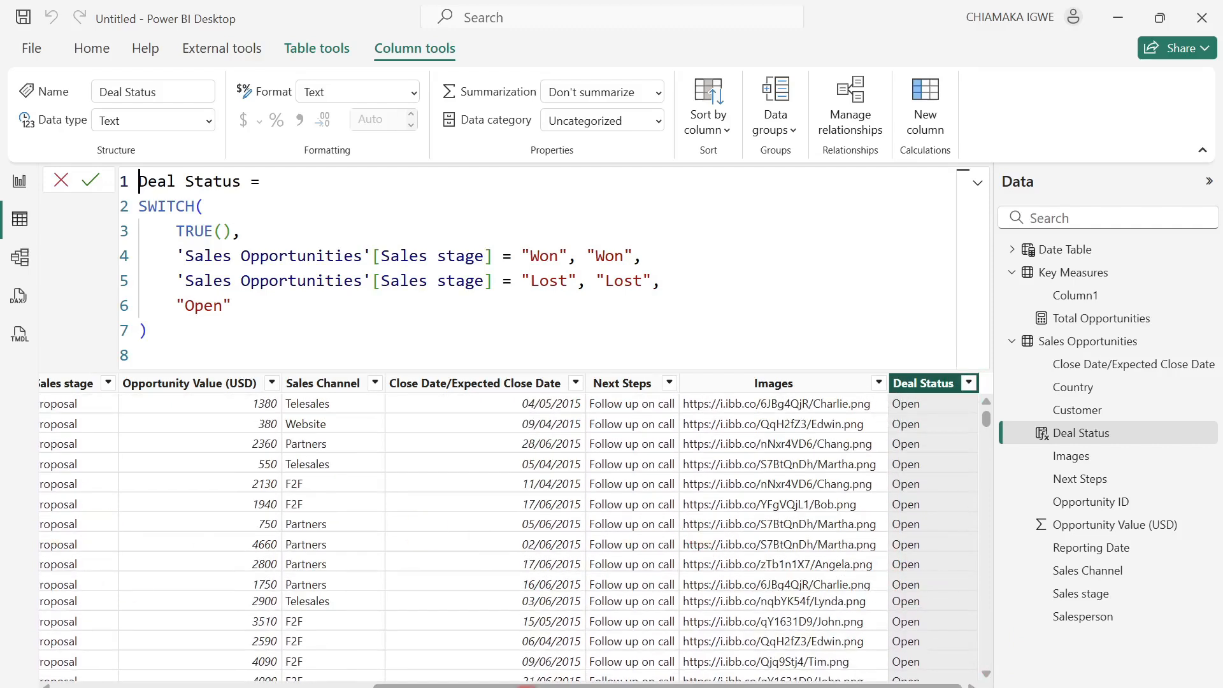
left_click(969, 383)
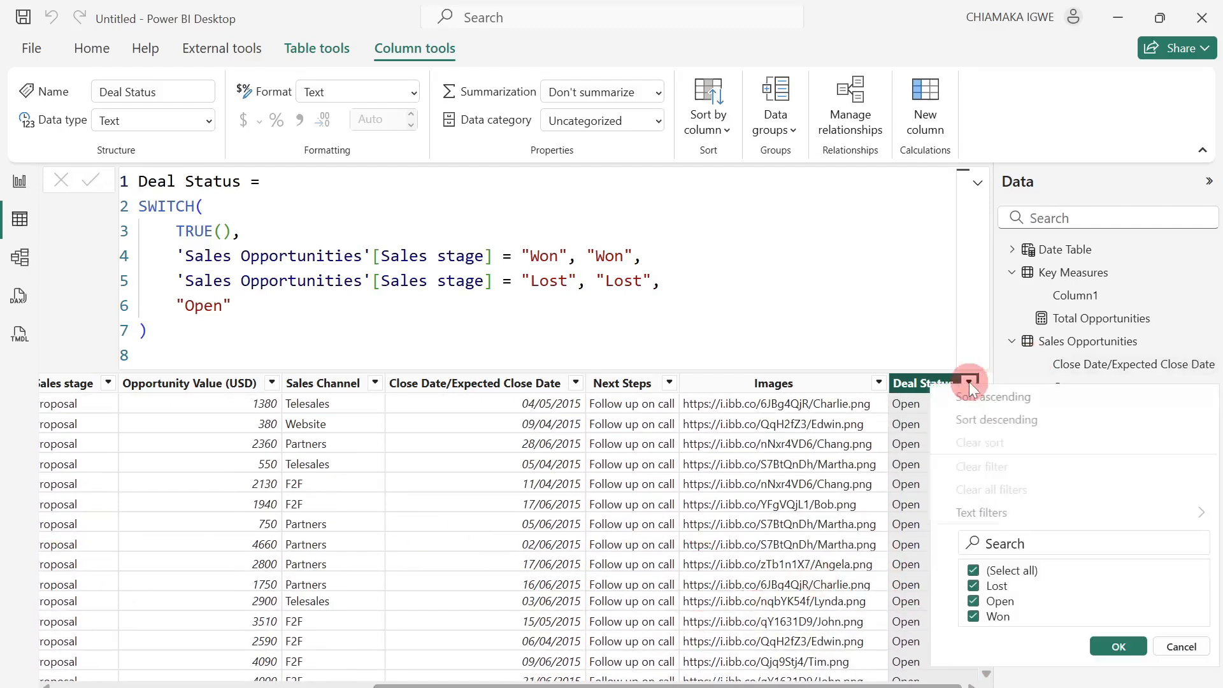
left_click(973, 570)
left_click(974, 602)
left_click(1117, 645)
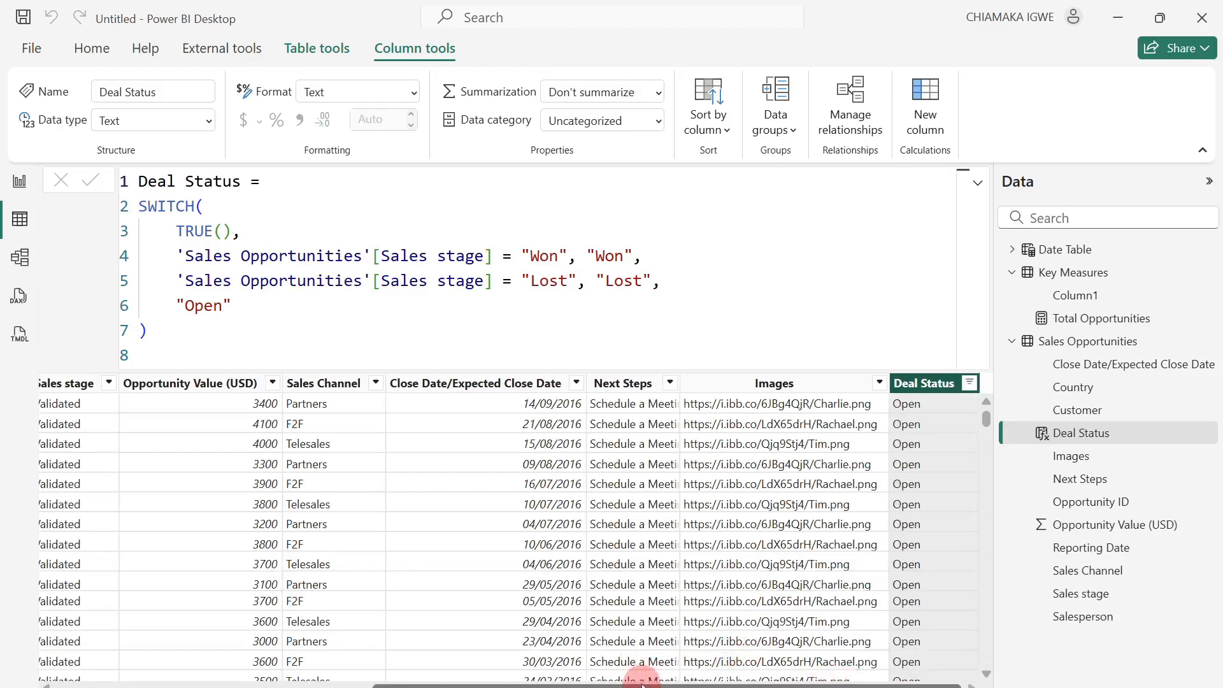
Check which Sales stage values are included in the filtered Open deals, leaving the Sales stage filter as it is.
left_click_drag(642, 684, 474, 684)
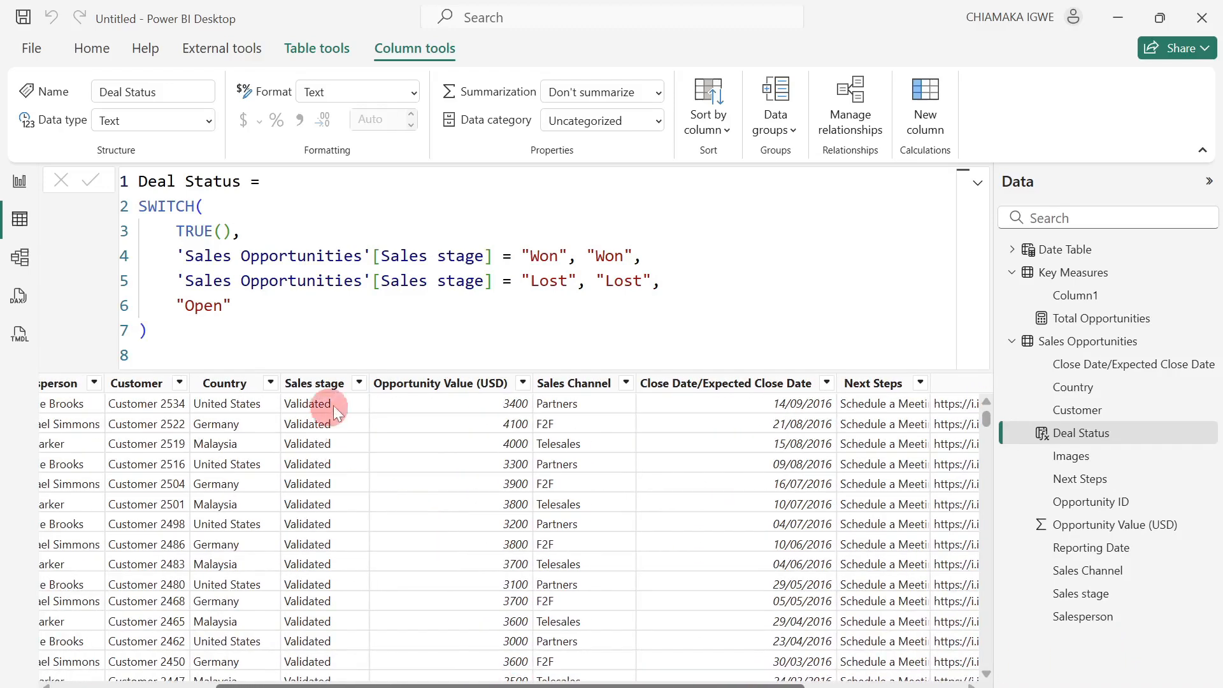
left_click(360, 384)
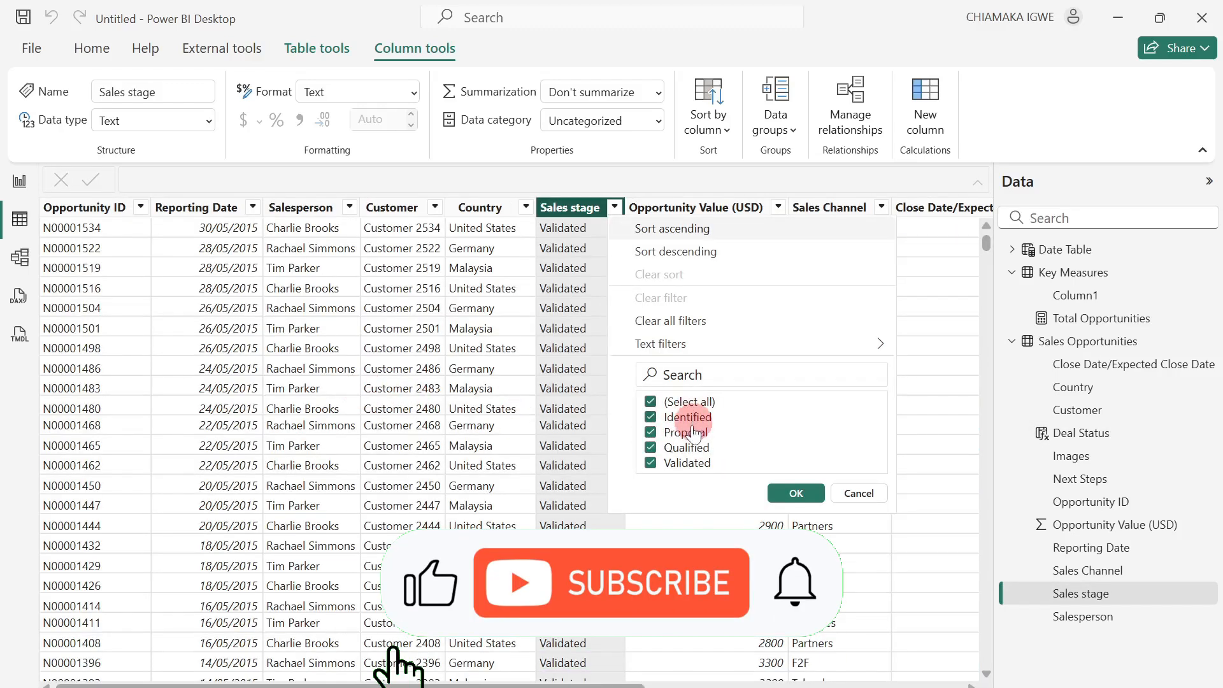
left_click(859, 496)
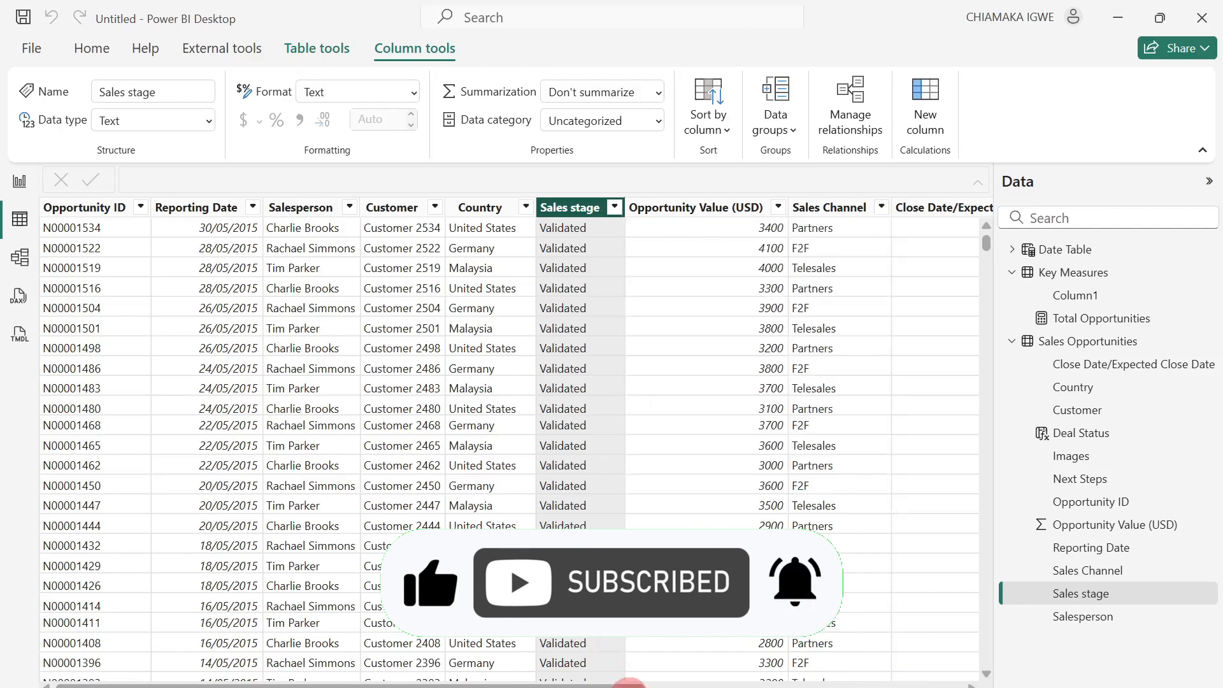
left_click_drag(630, 685, 853, 182)
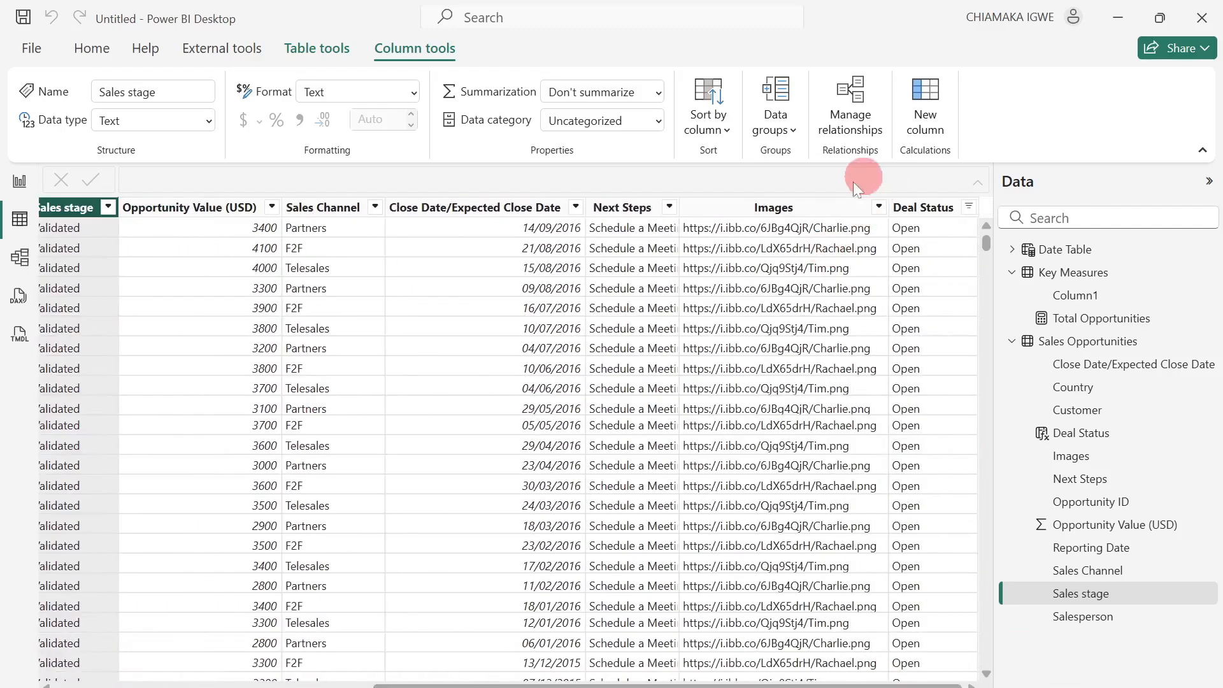
Add a measure to the Key Measures table: Opportunities Won = CALCULATE([Total Opportunities],'Sales Opportunities'[Deal Status]="Won").
right_click(1080, 318)
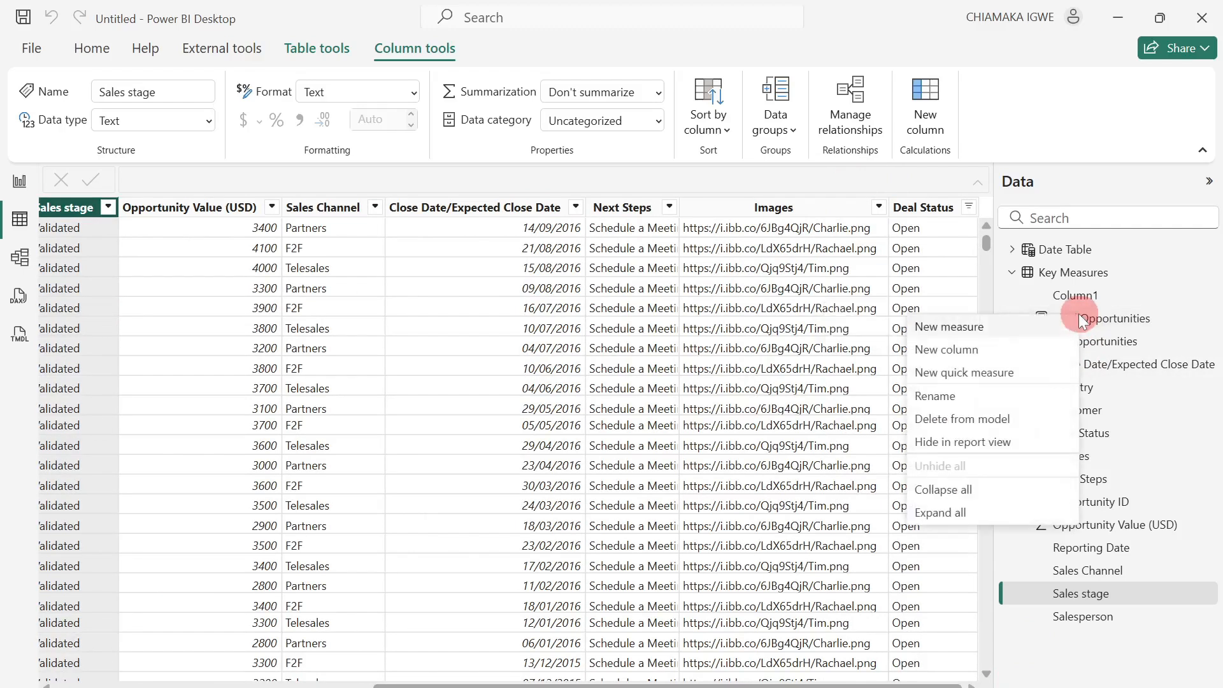
left_click(1027, 326)
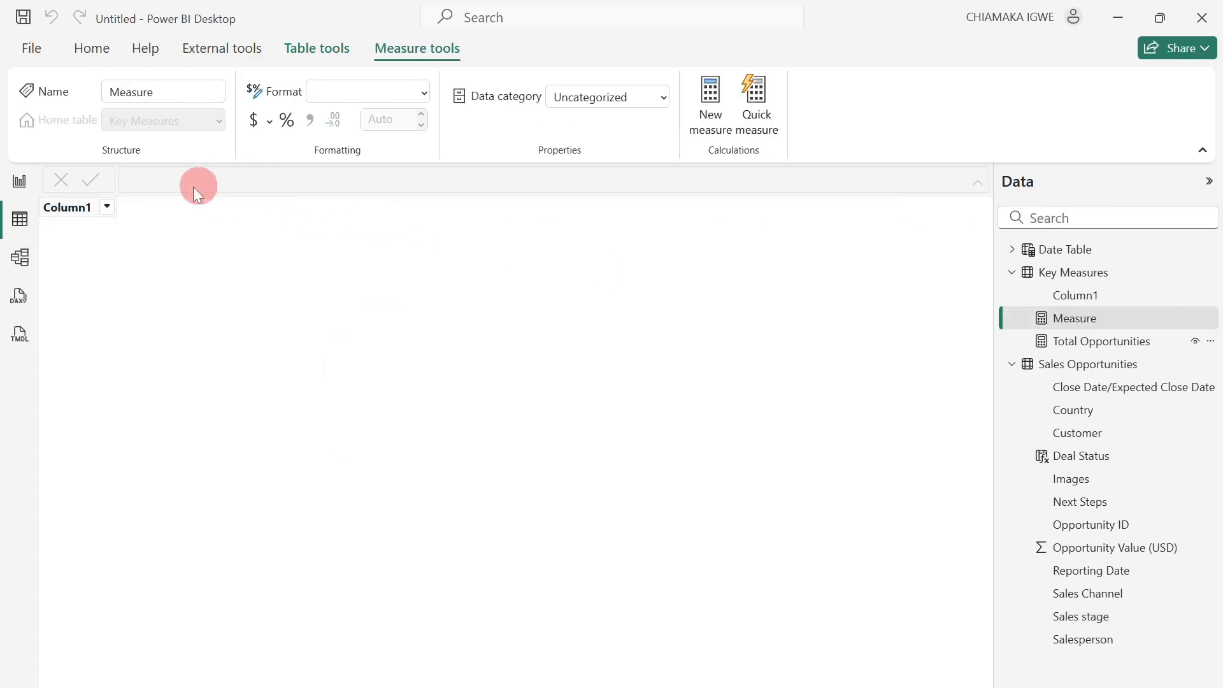
type("Opportunities Won =")
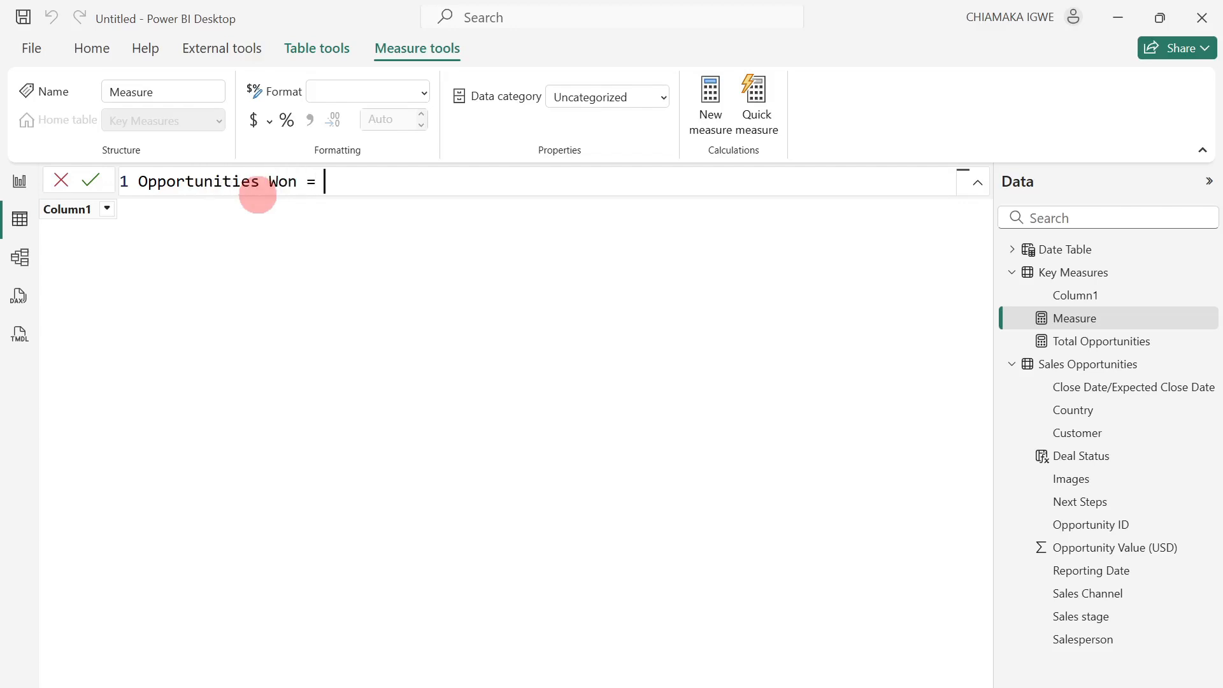
type("ca")
key("Tab")
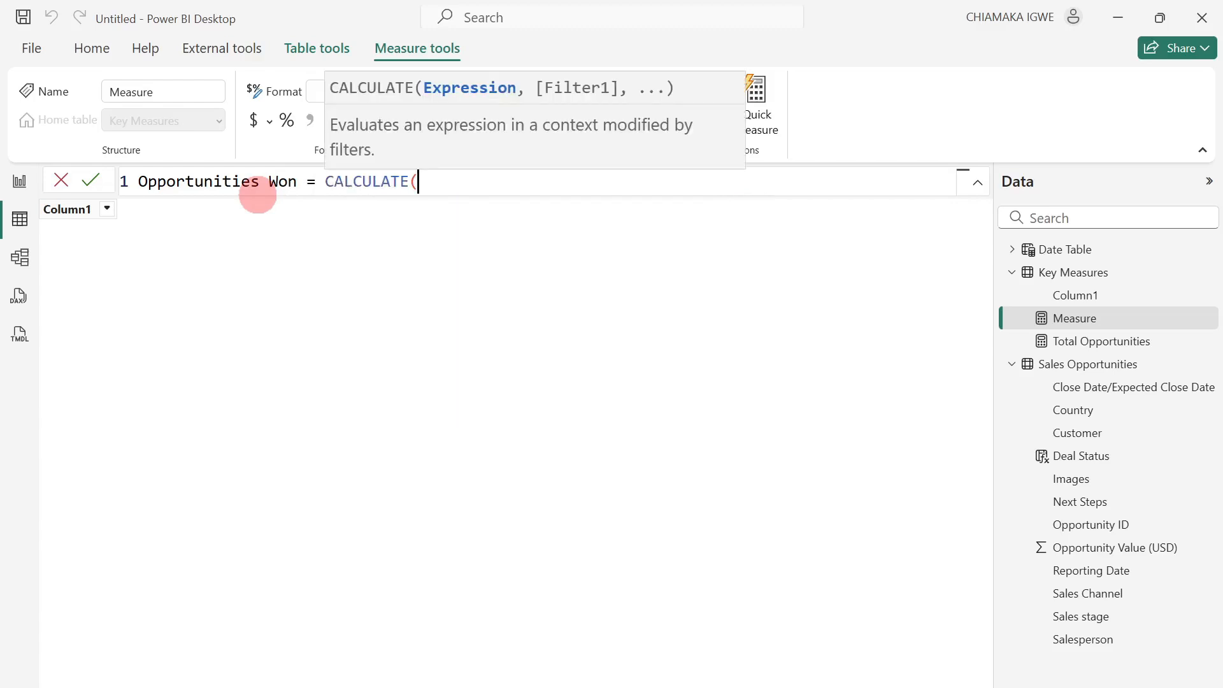
type("tota")
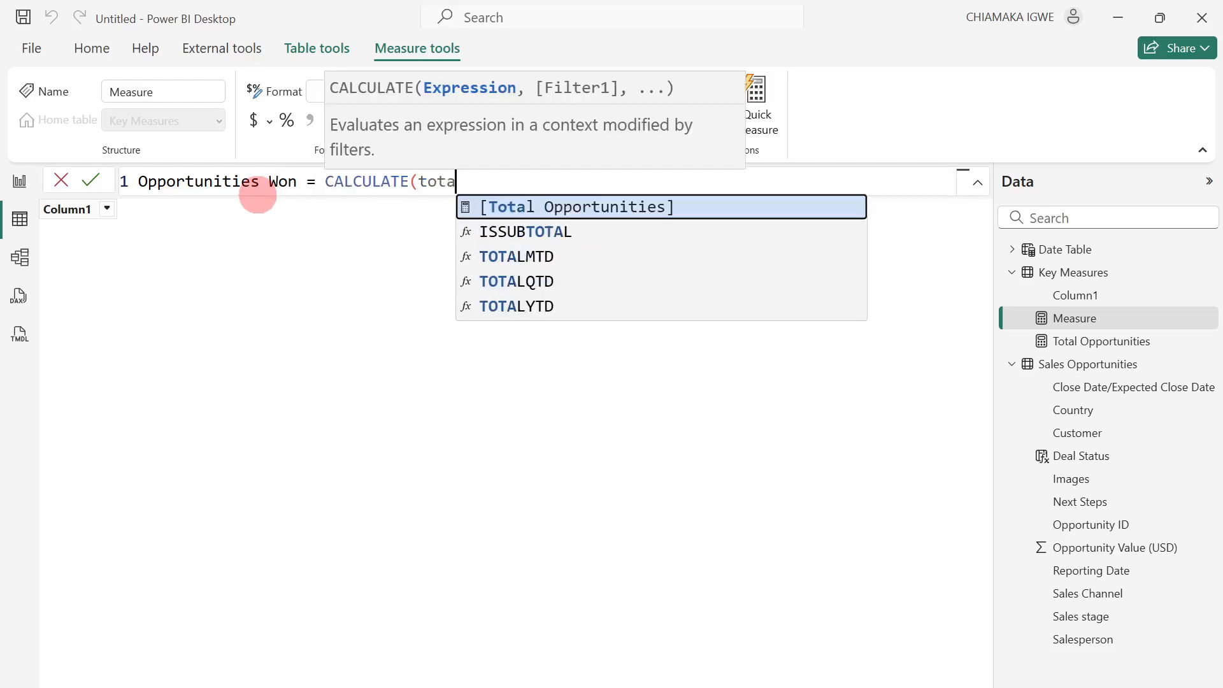
key("Tab")
type(",")
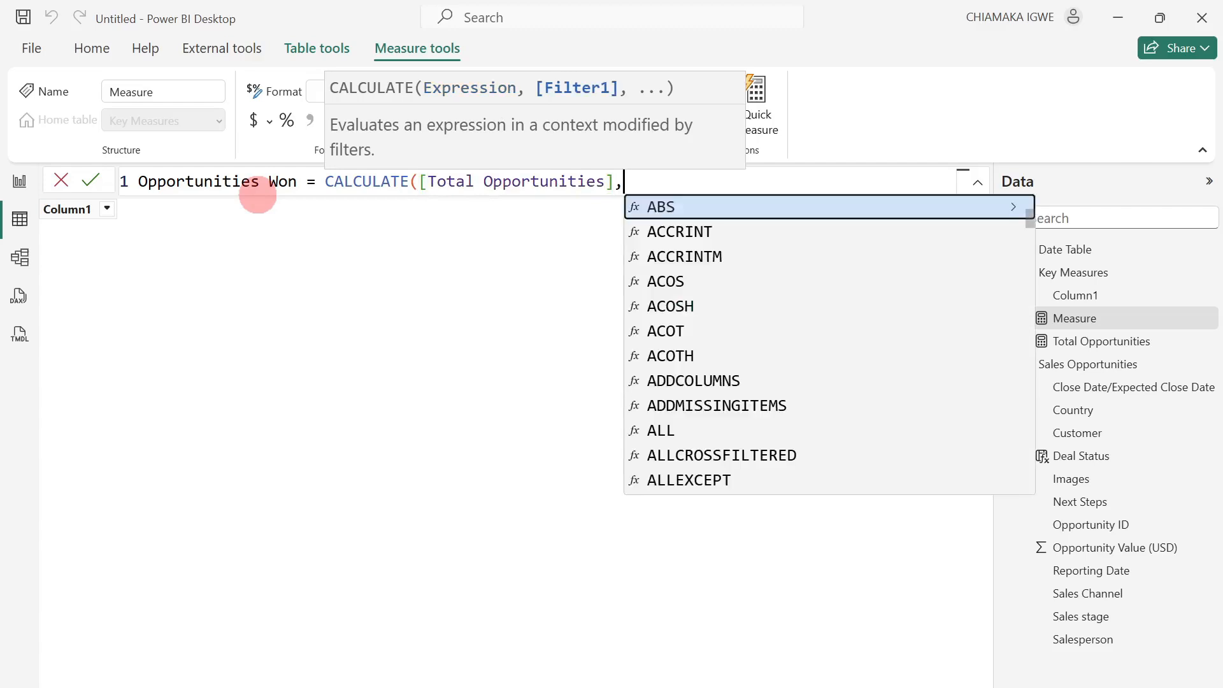
type("dea")
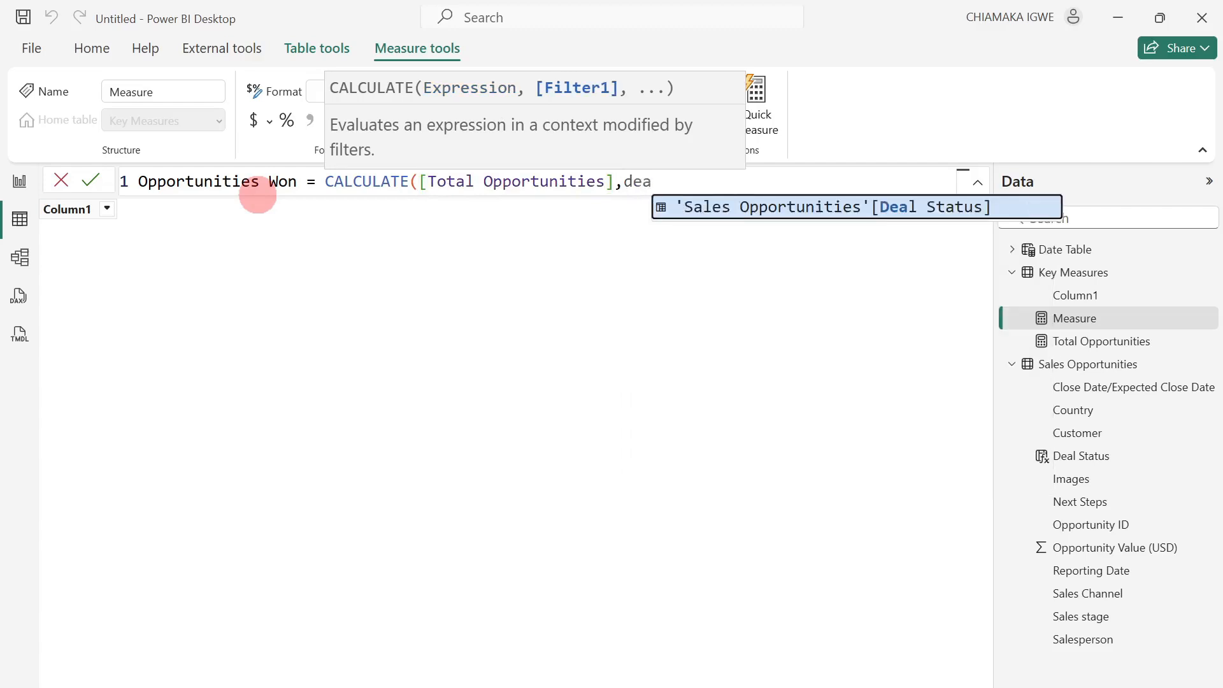
key("Tab")
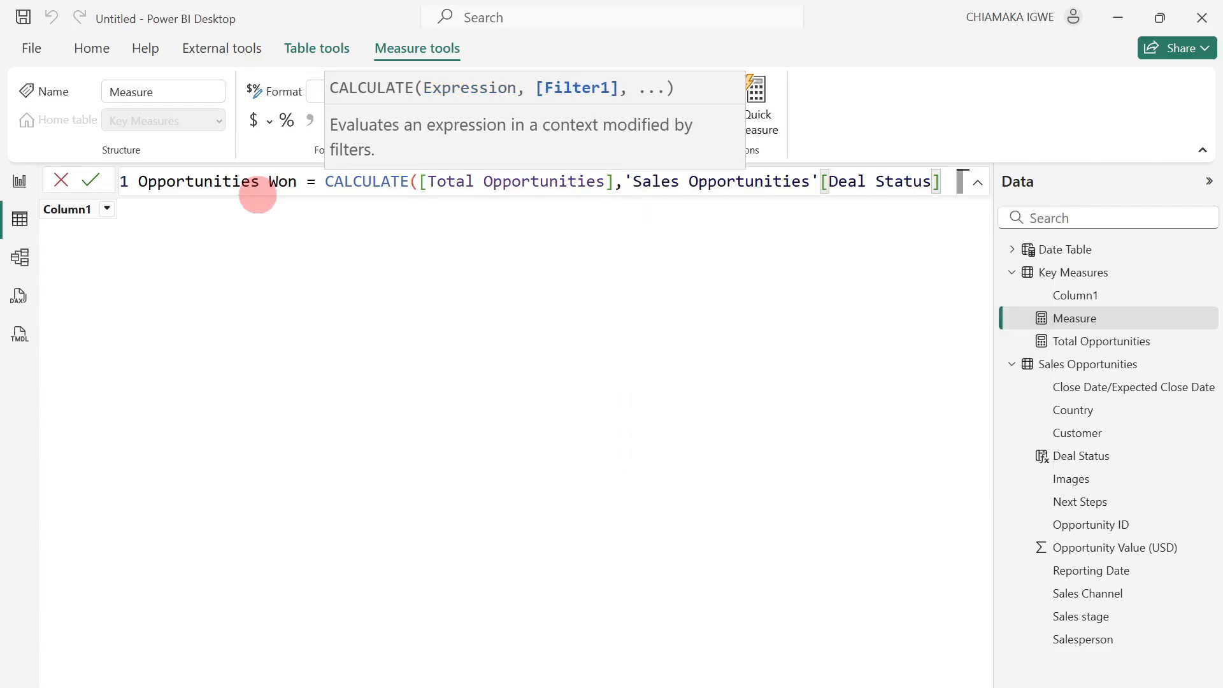
type("=\"")
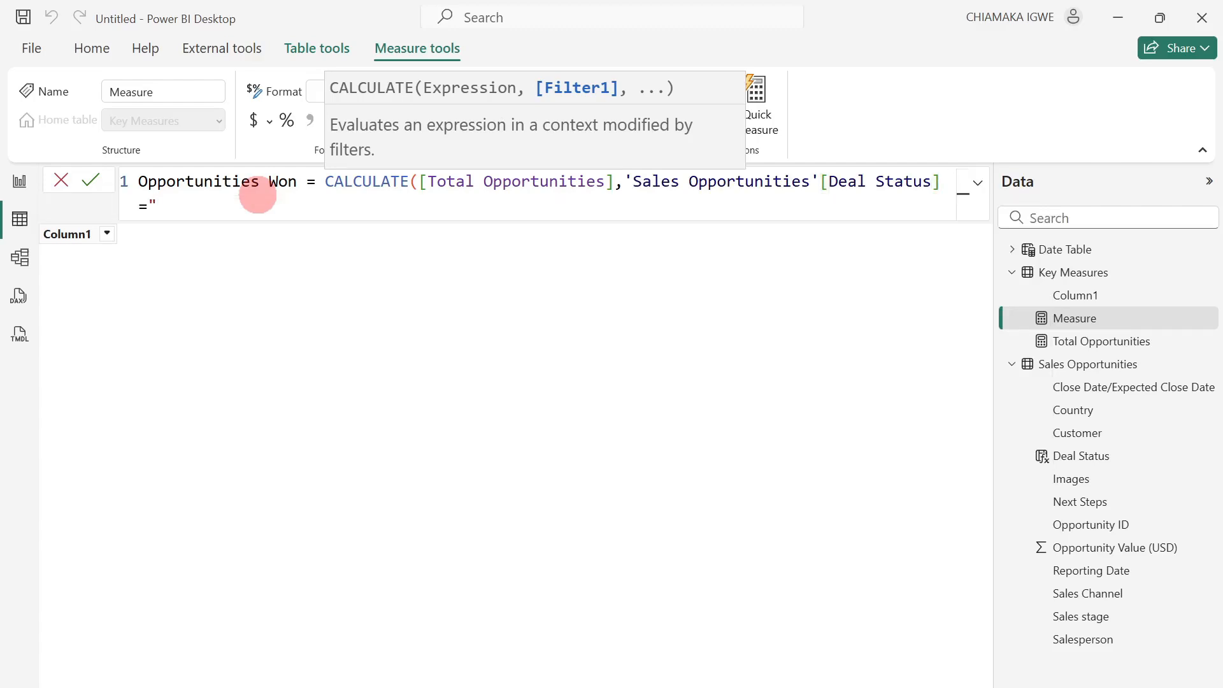
type("on\"")
type(")")
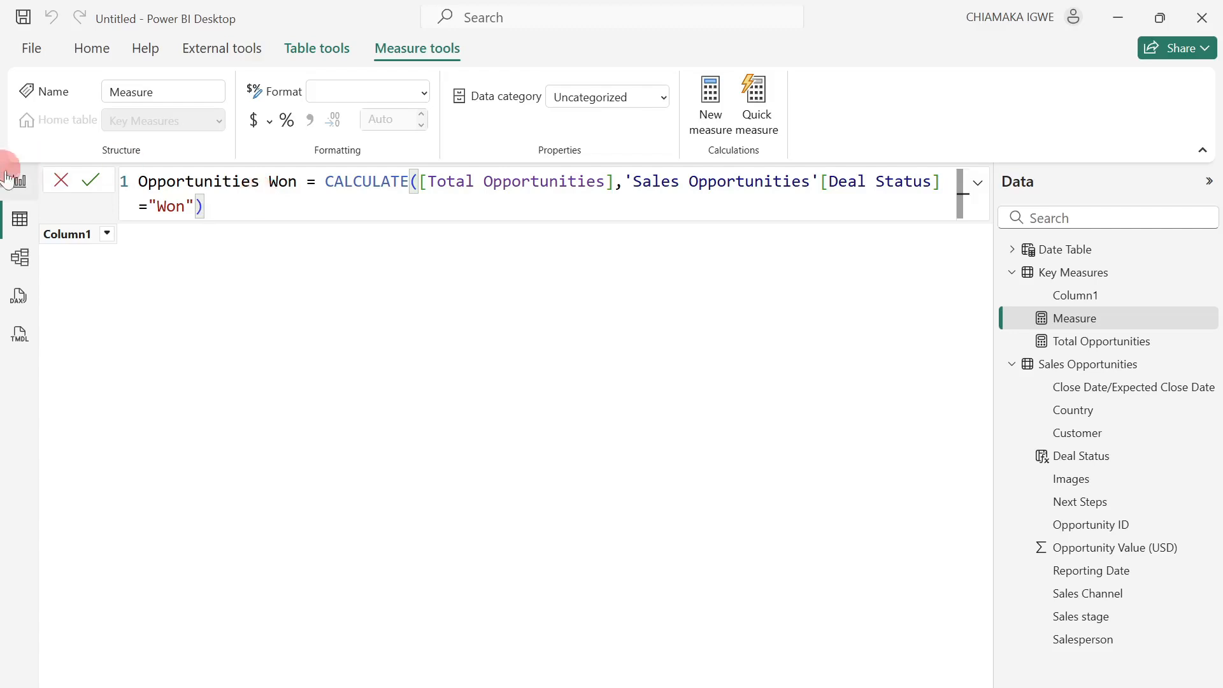
left_click(99, 181)
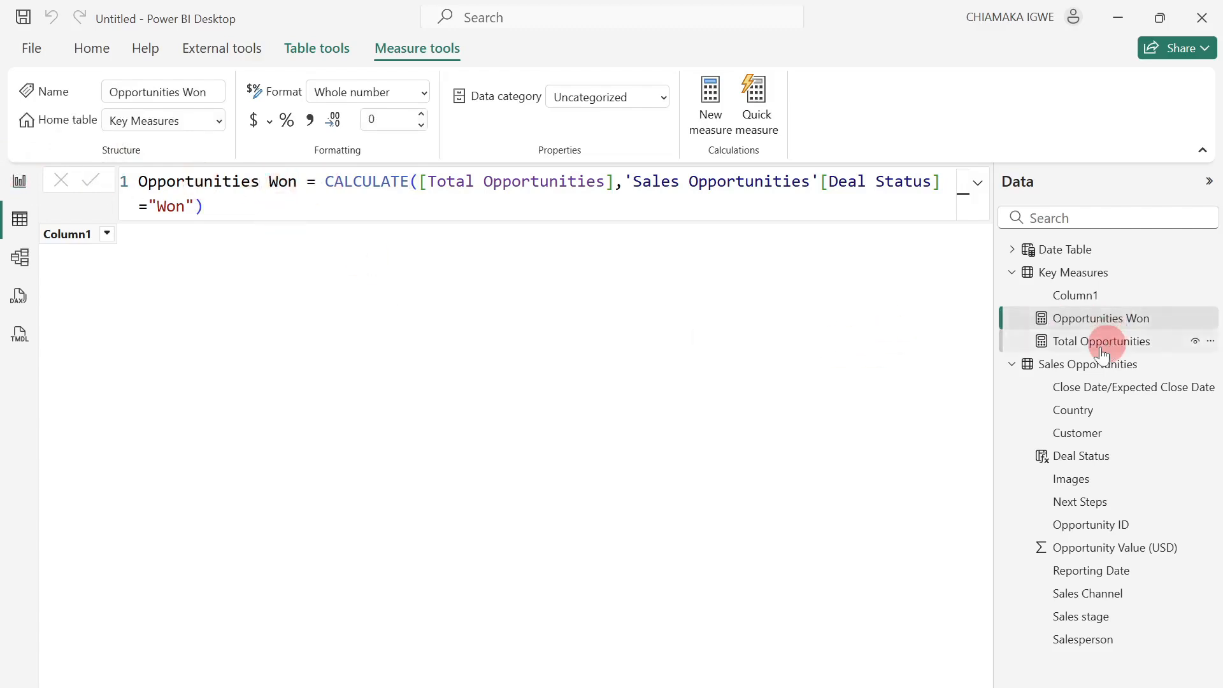
right_click(1107, 320)
left_click(978, 333)
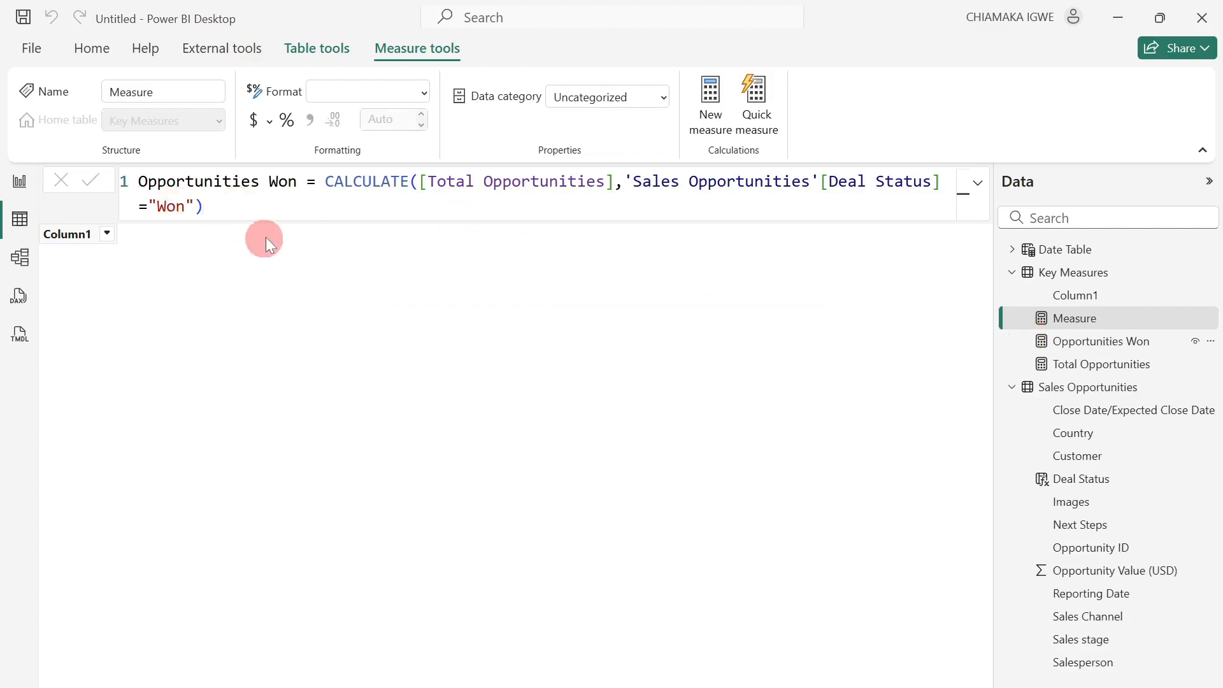
left_click(61, 180)
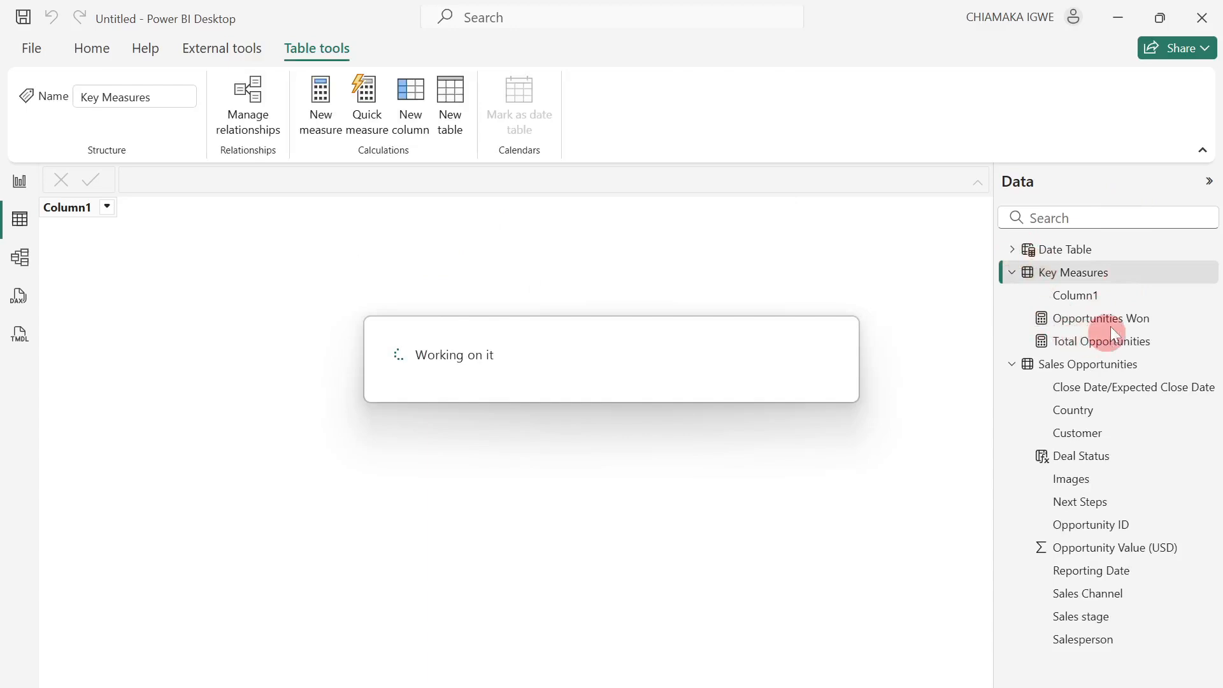
Create a new measure in Key Measures from a copy of the Opportunities Won formula.
left_click(1107, 319)
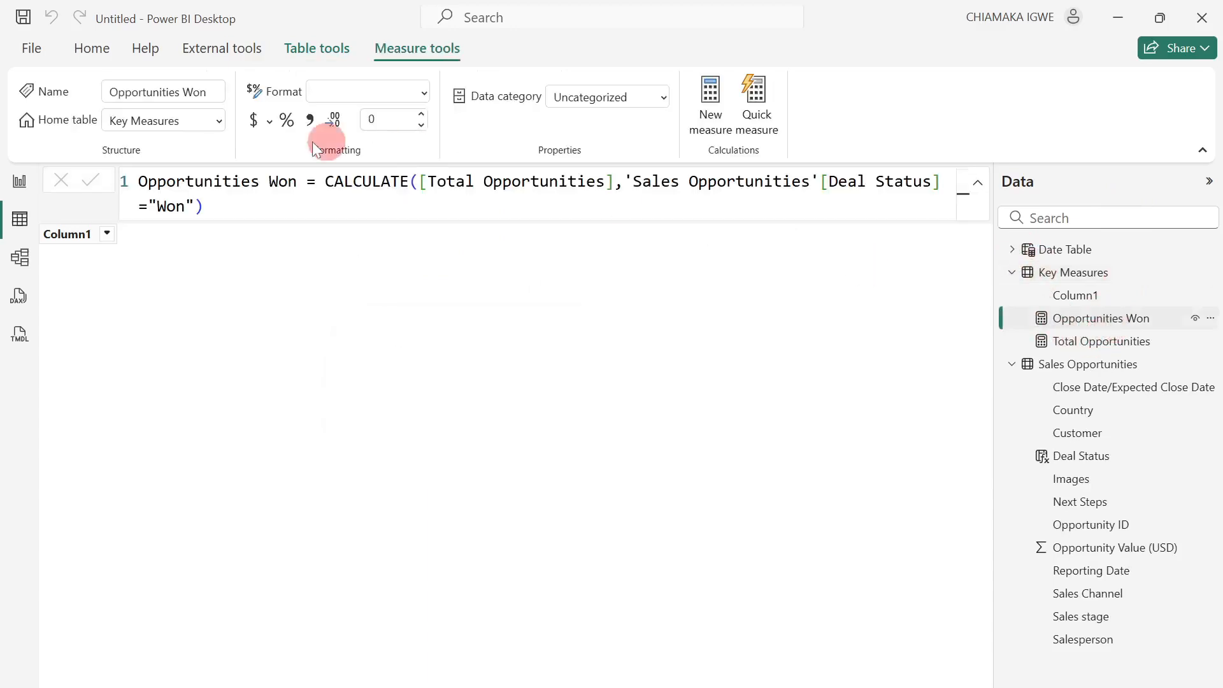
left_click(249, 210)
key("ctrl+a")
key("ctrl+c")
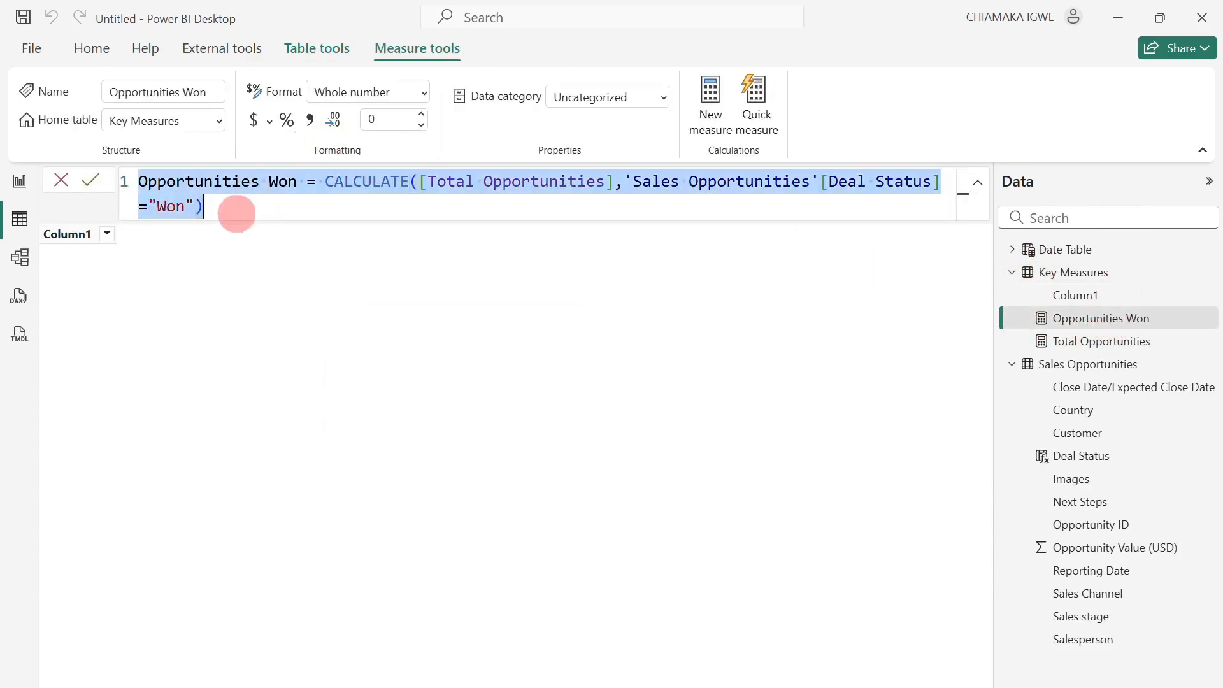
right_click(1075, 316)
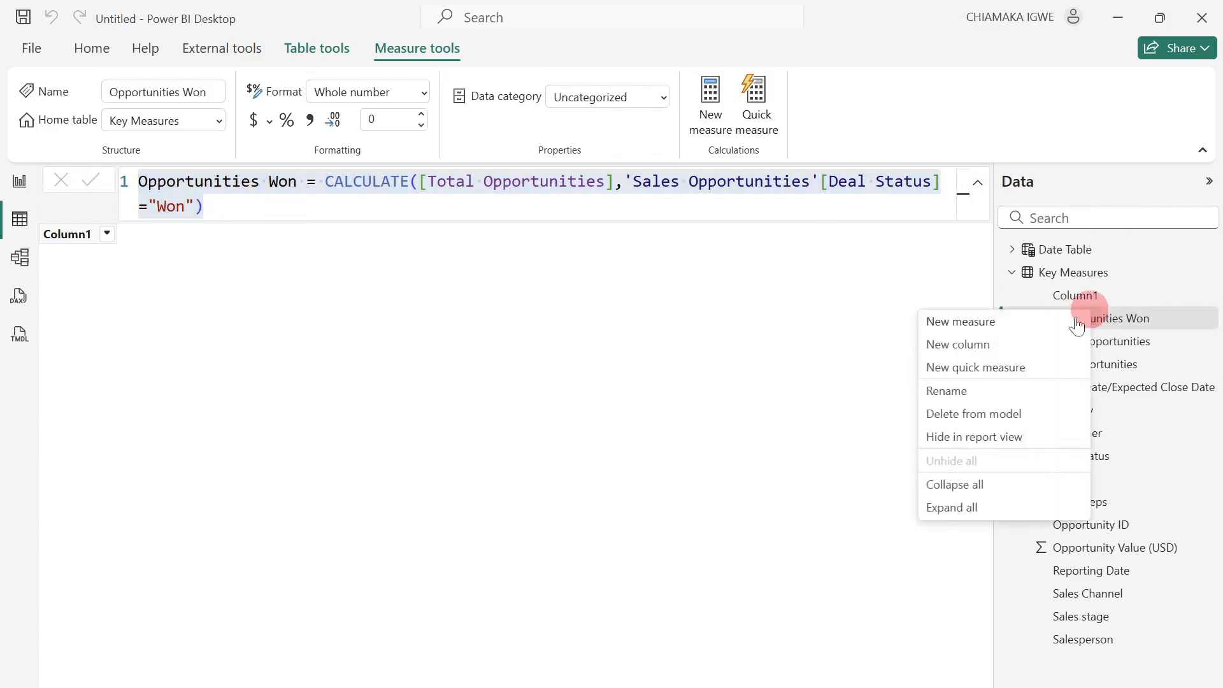
left_click(968, 325)
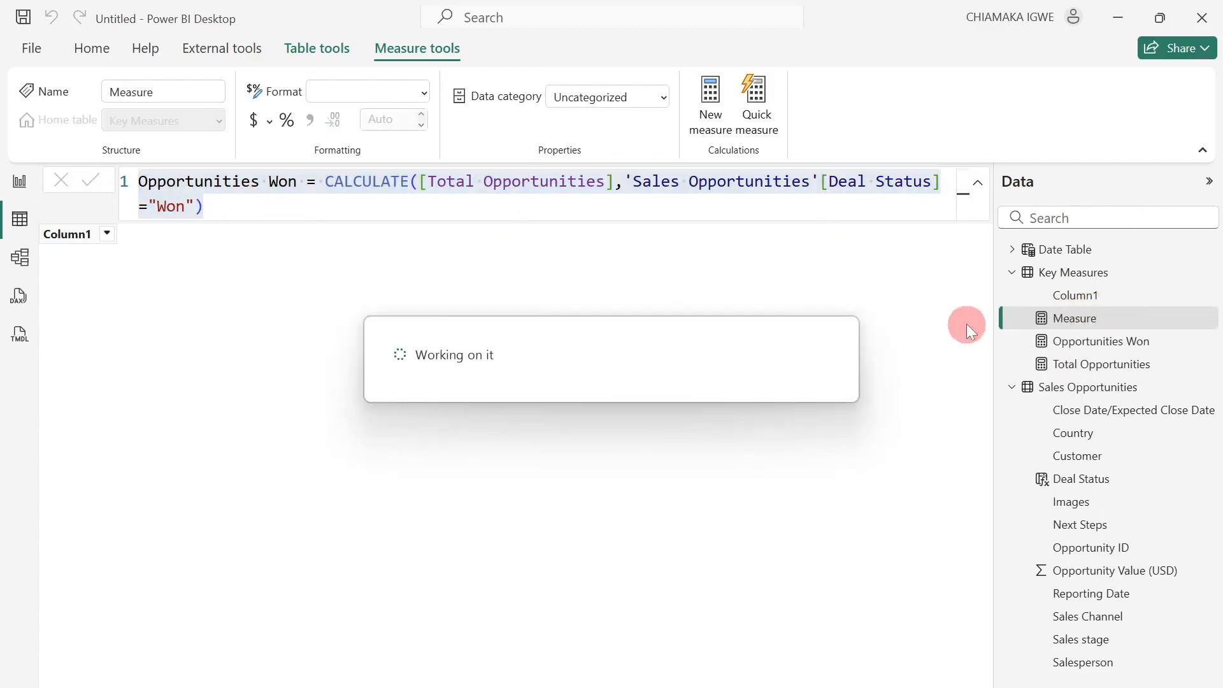
left_click(622, 200)
key("ctrl+v")
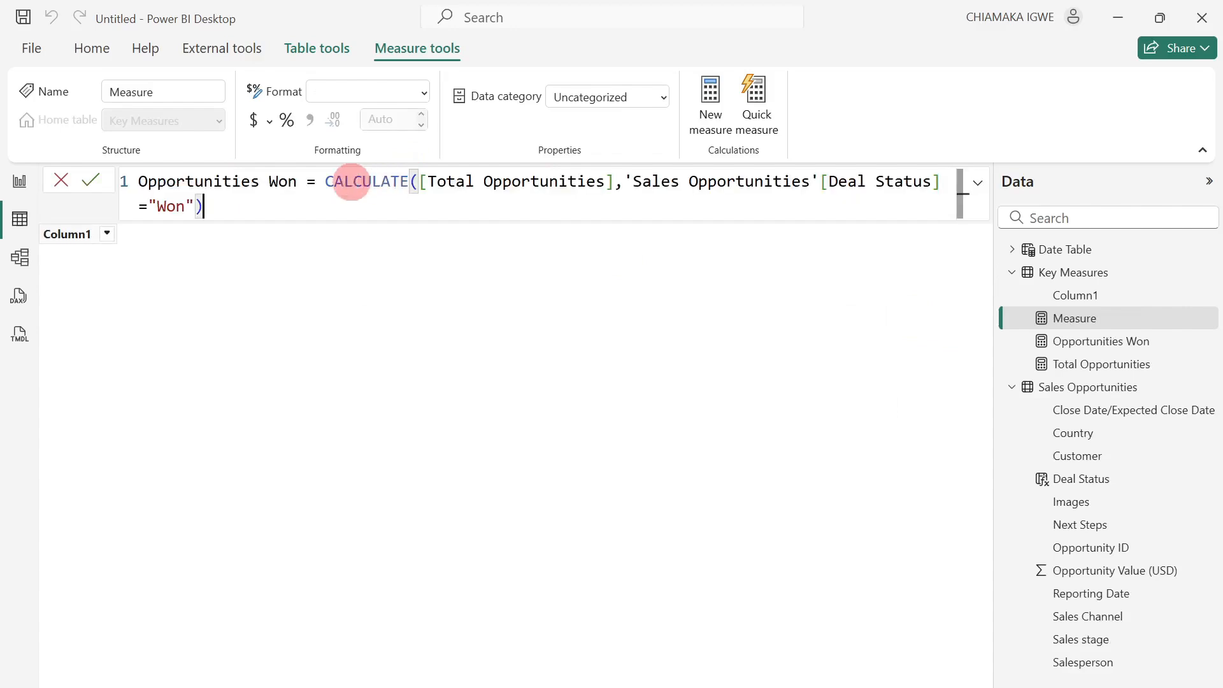
Replace both occurrences of Won in the copied formula with Lost, giving Opportunities Lost filtered on Deal Status "Lost", and commit the measure.
left_click(165, 205)
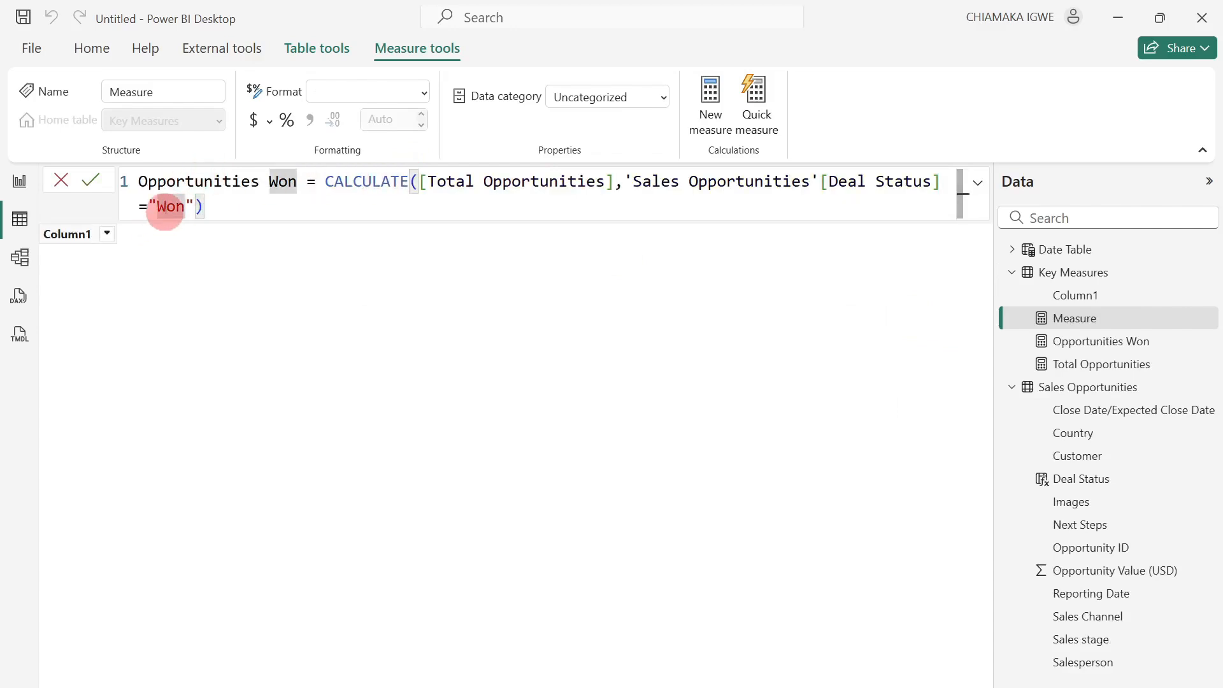
key("BackSpace")
type("W")
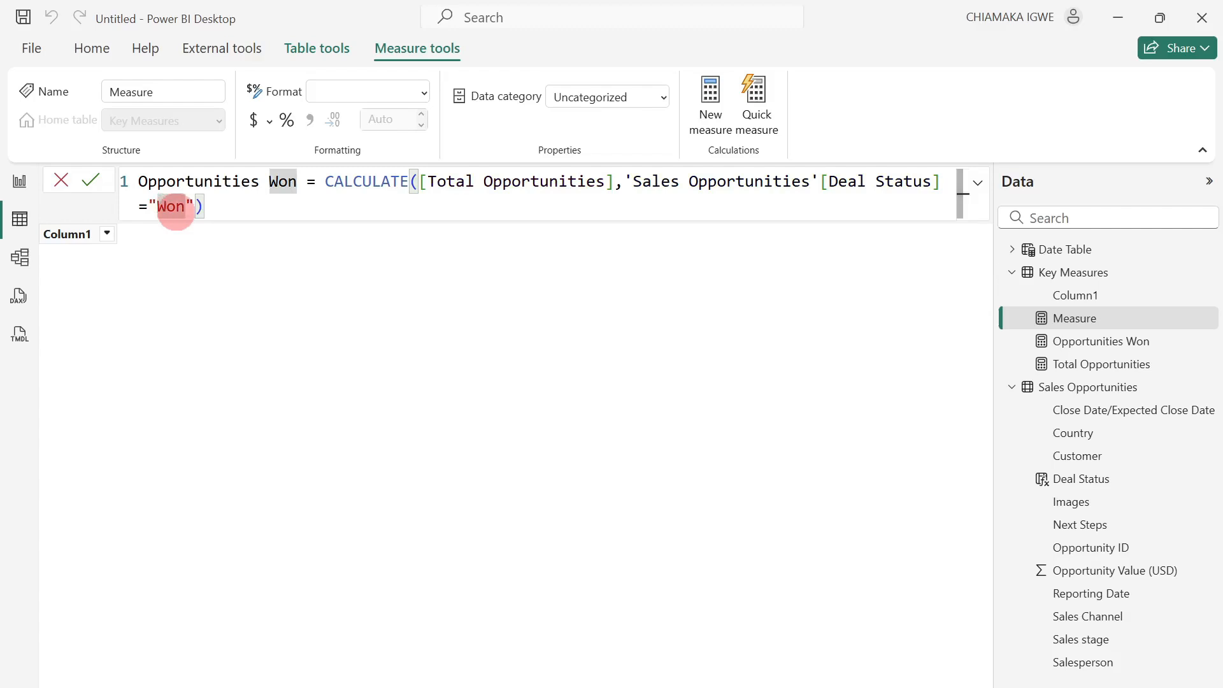
key("ctrl+shift+l")
type("Lo")
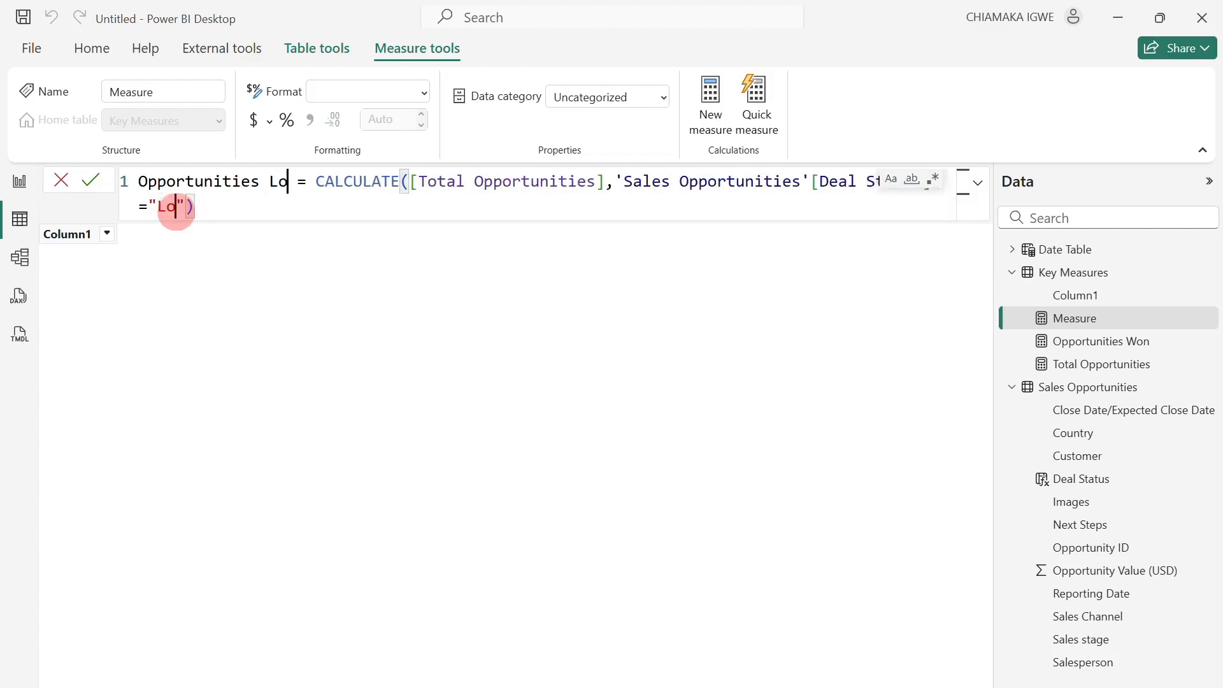
type("st")
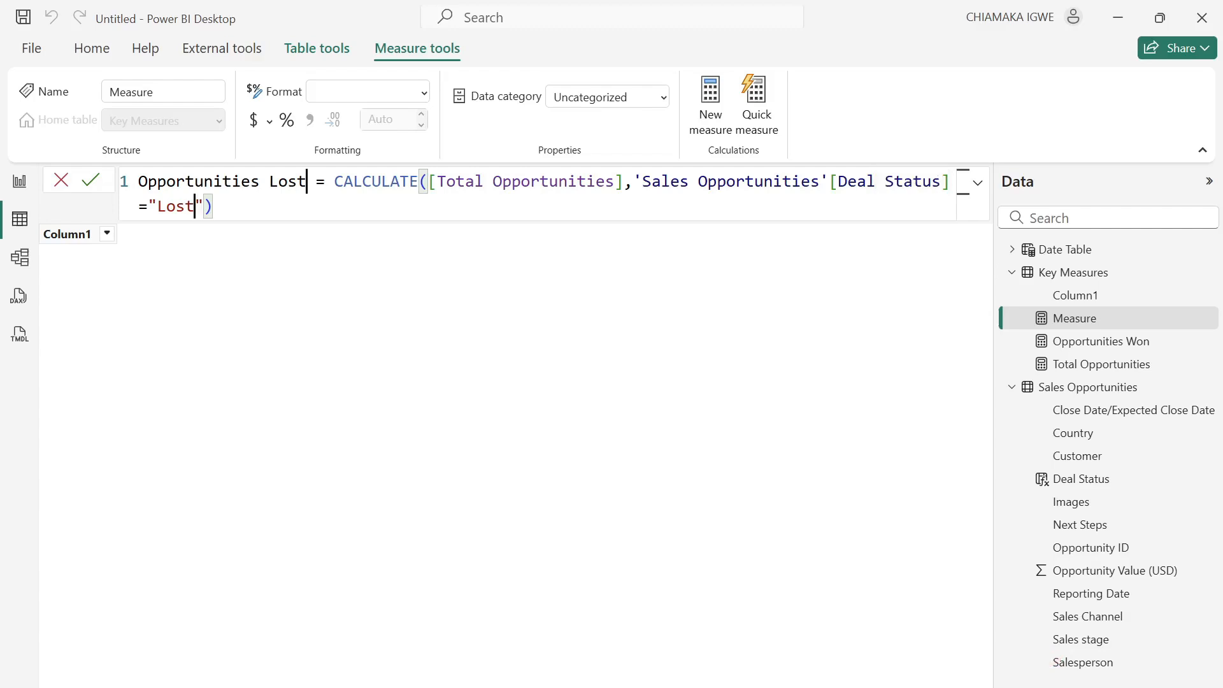
left_click(91, 181)
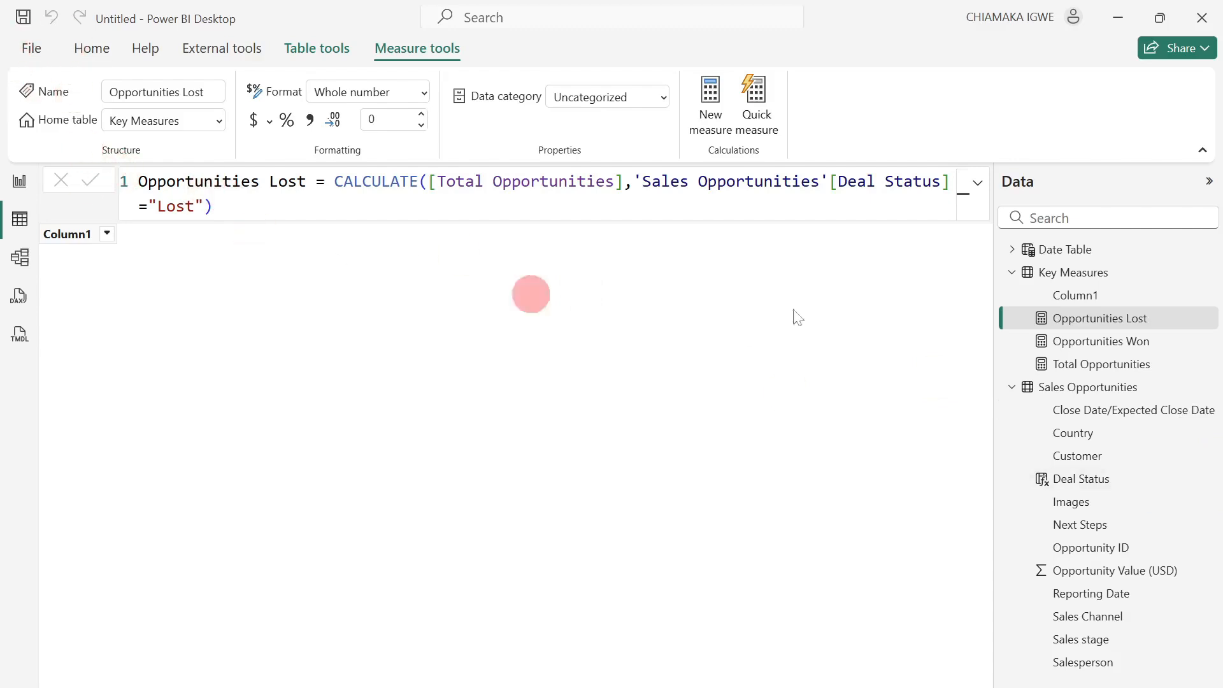
Add a measure to the Key Measures table: Opportunity Value = SUM('Sales Opportunities'[Opportunity Value (USD)]).
left_click(1097, 390)
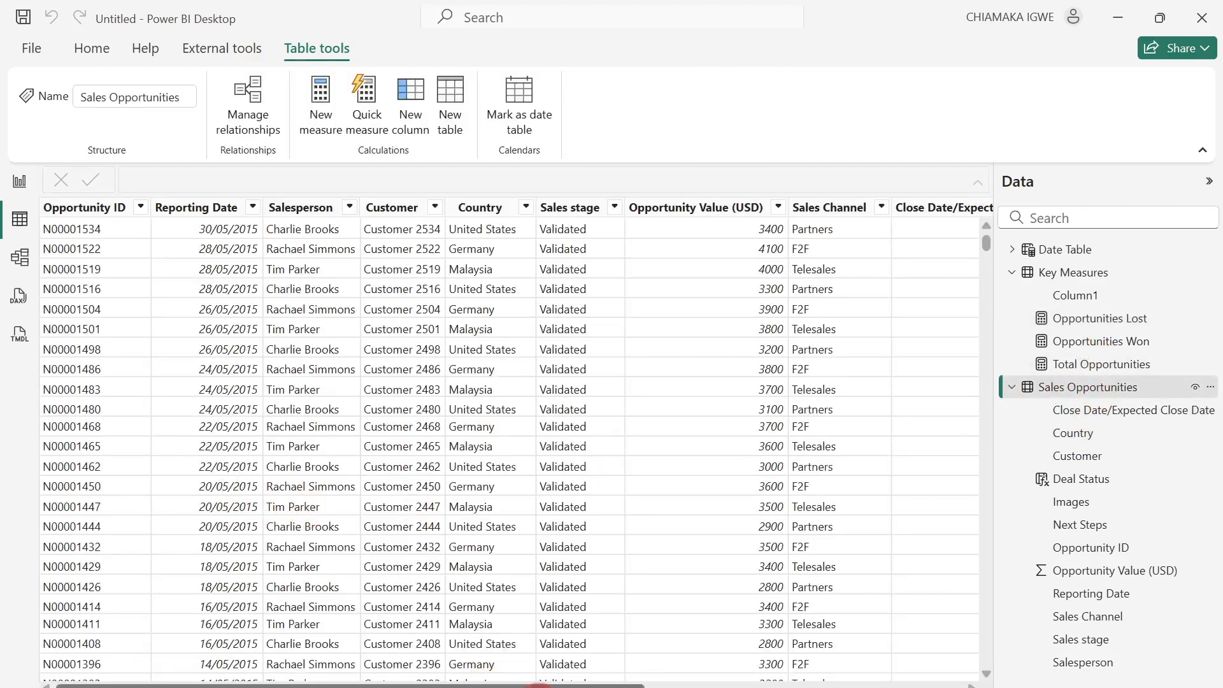
left_click_drag(538, 685, 821, 685)
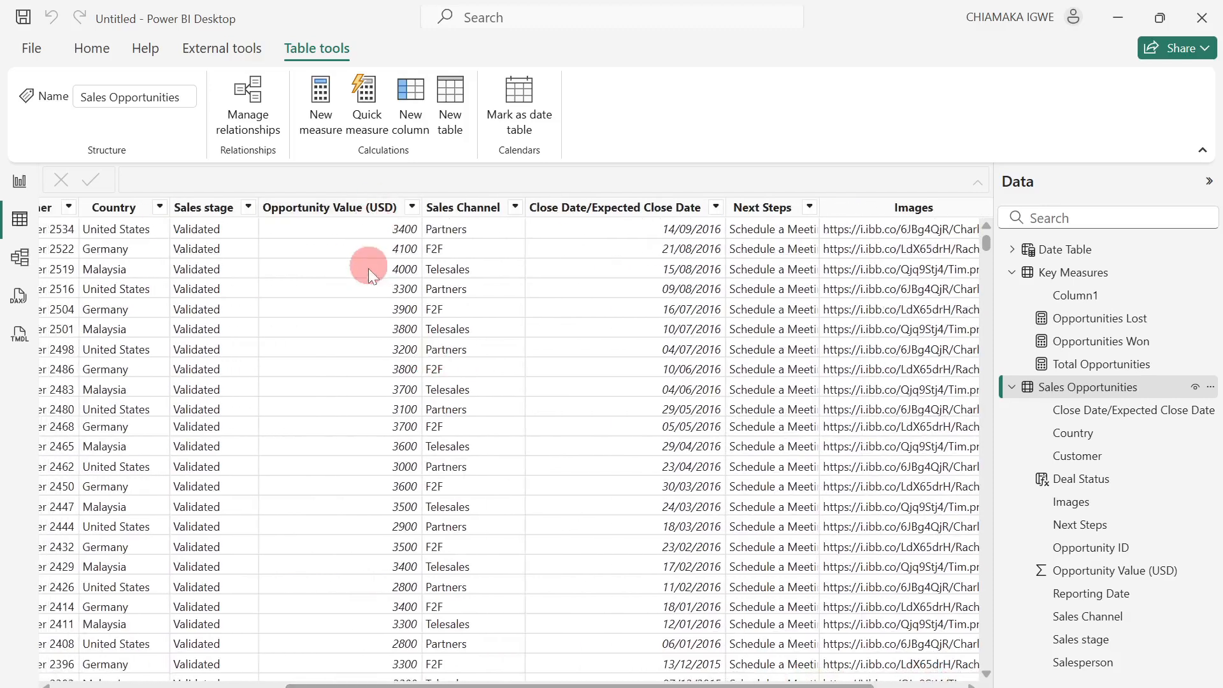
right_click(1076, 366)
left_click(938, 368)
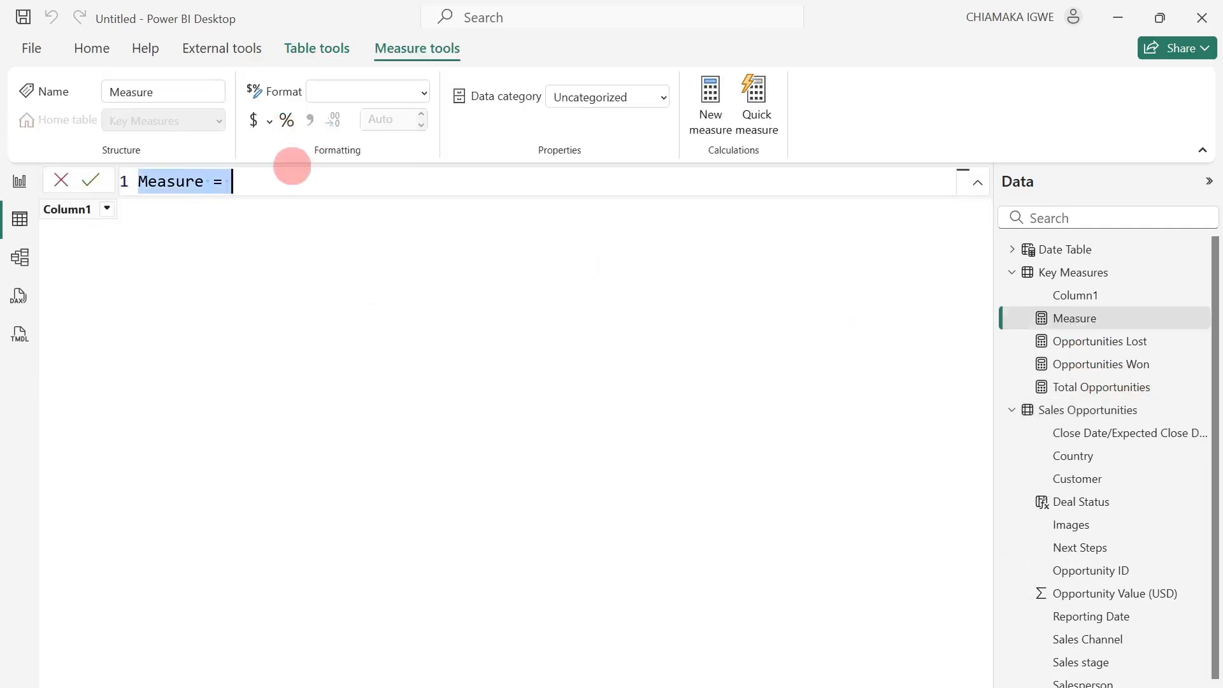
type("Oppo")
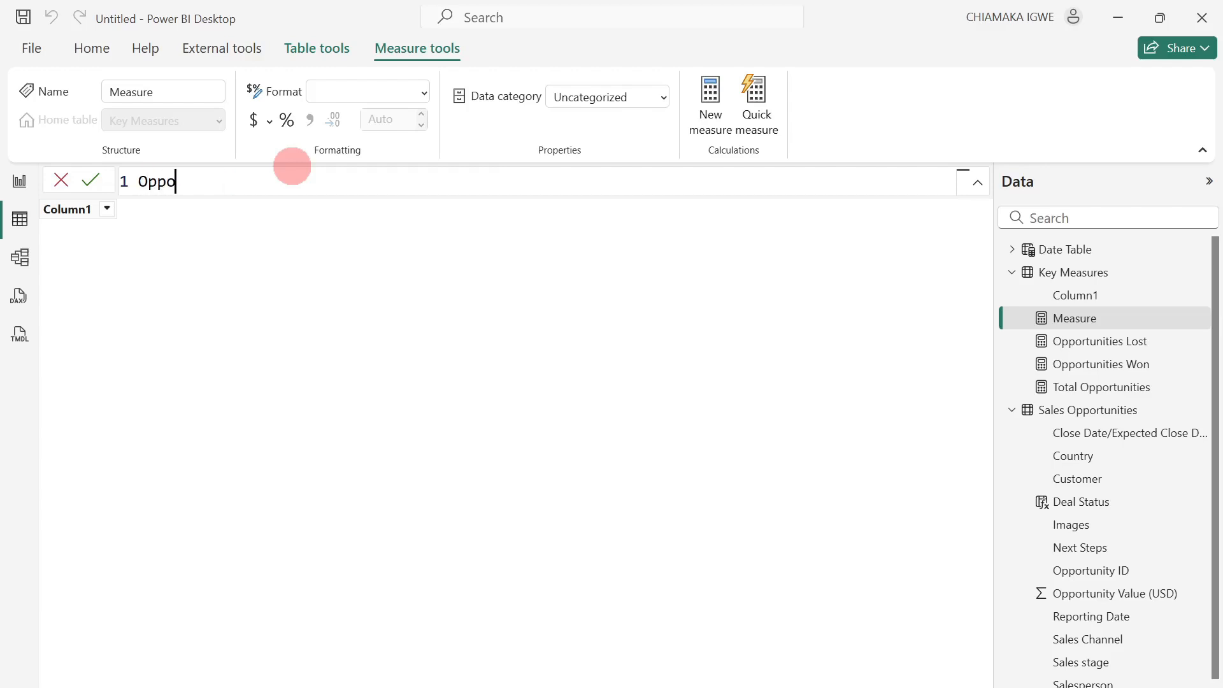
type("rtunity Value ")
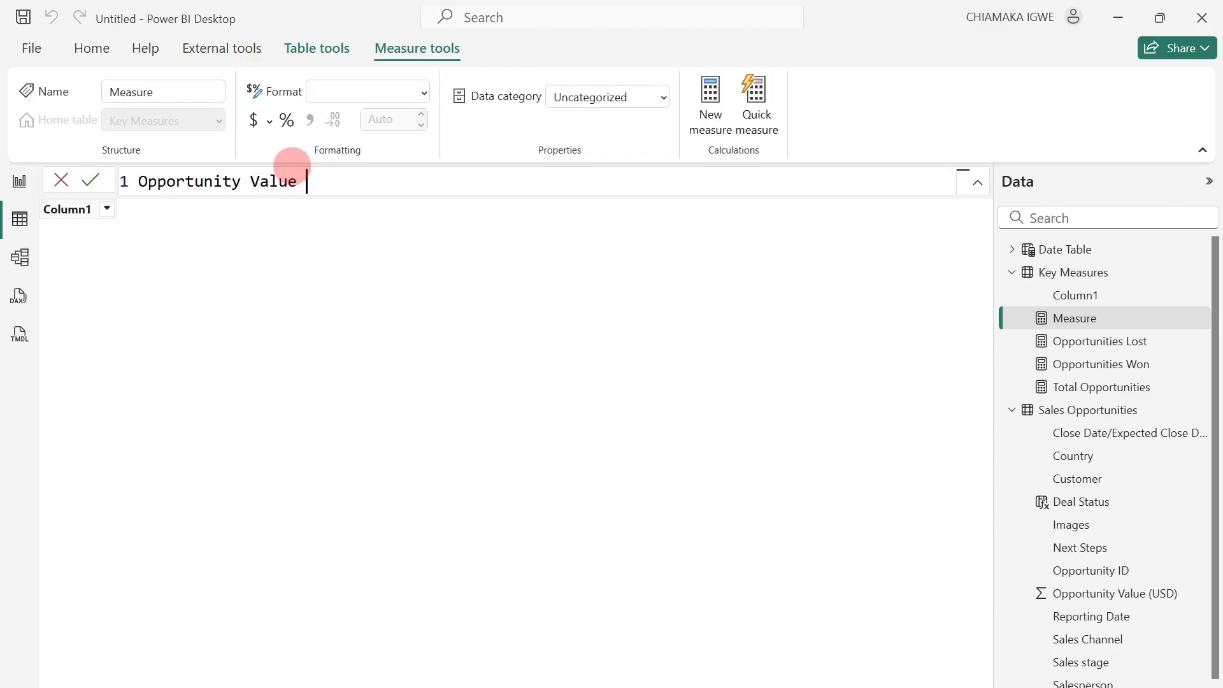
type("= SUM(")
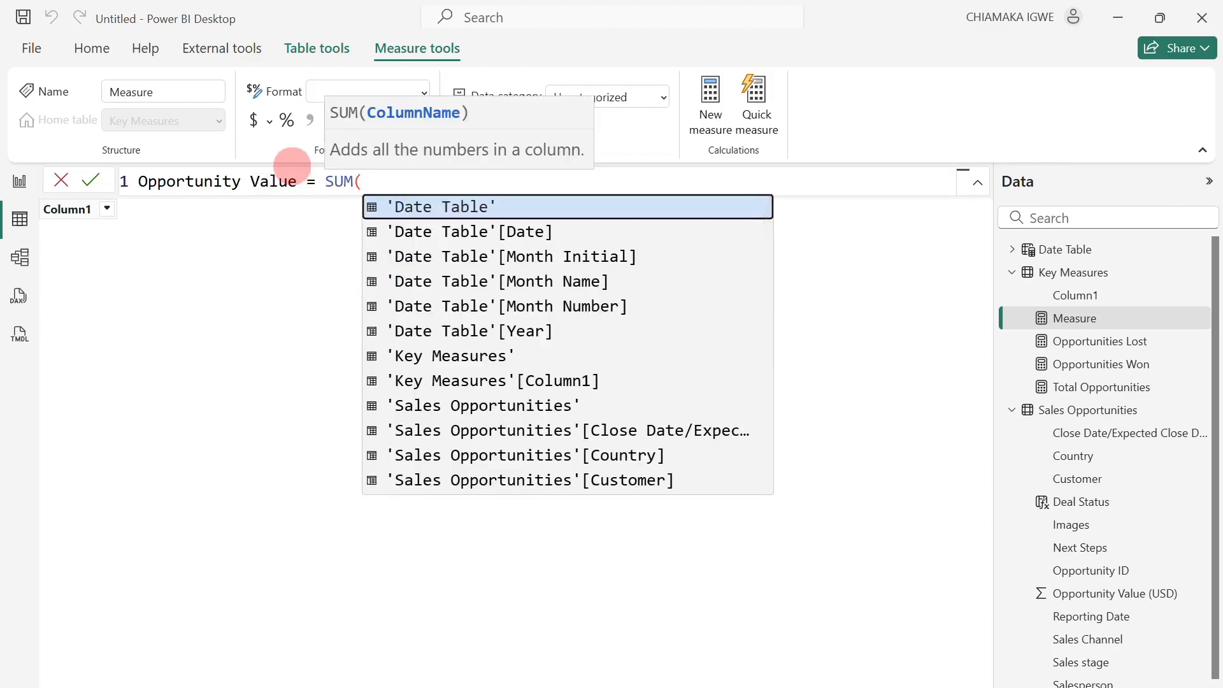
type("opp")
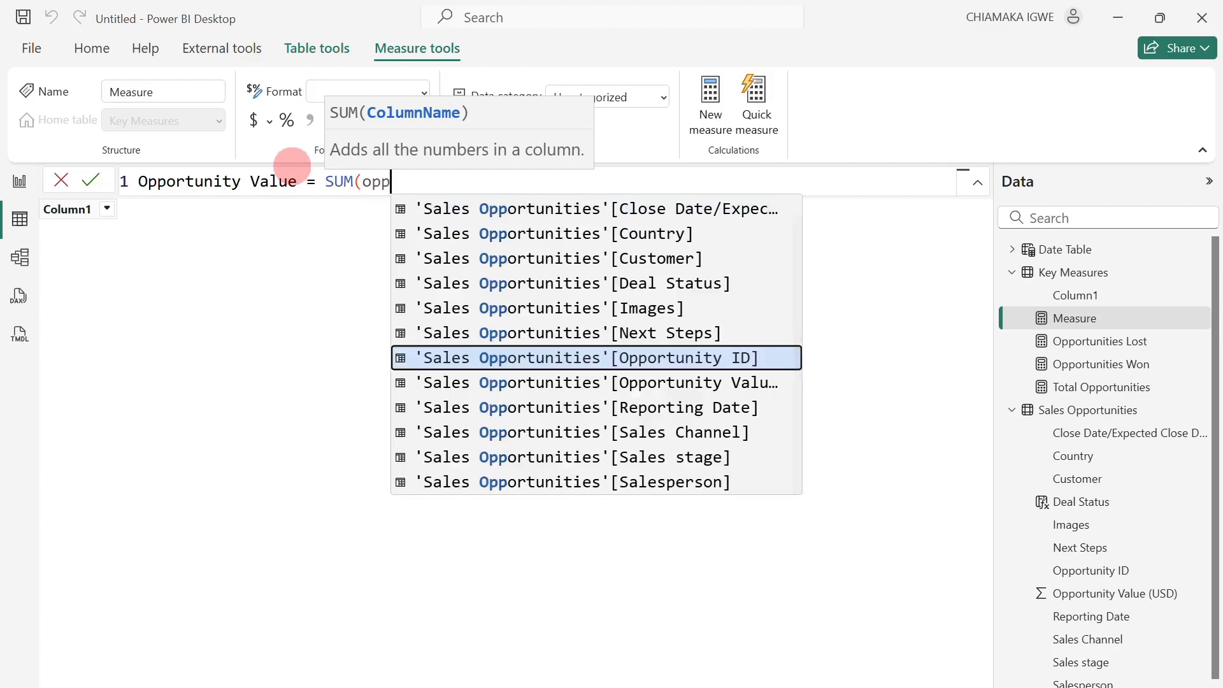
left_click(600, 384)
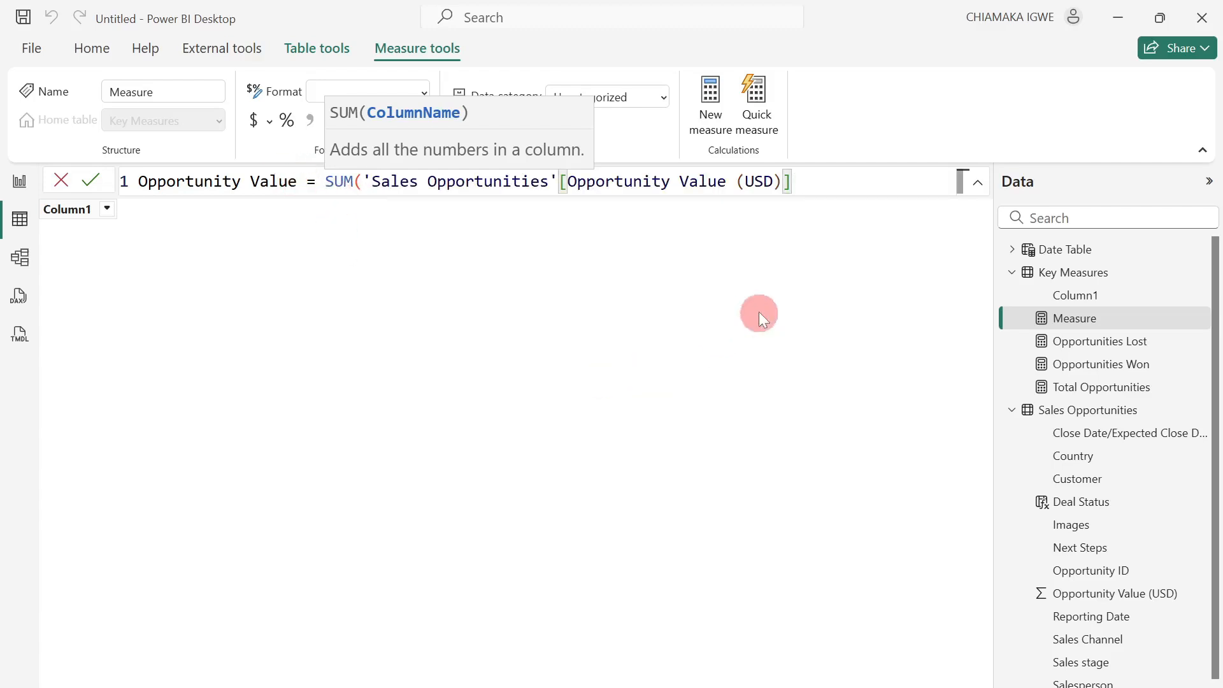
type(")")
key("Return")
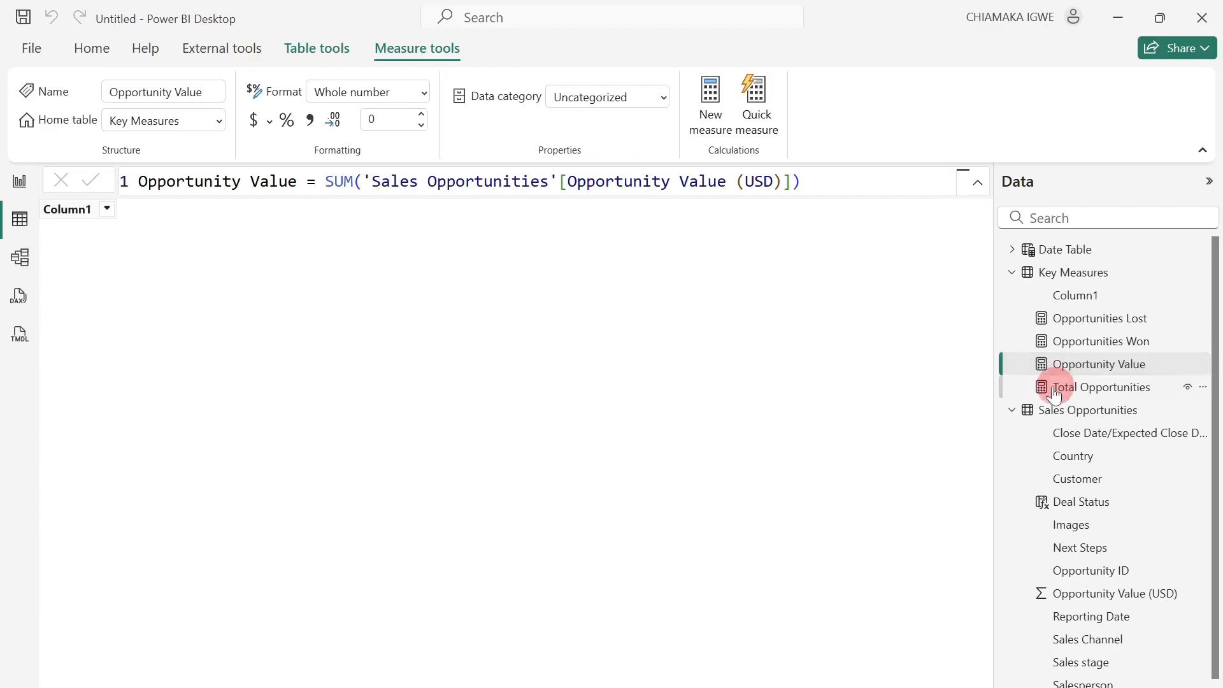
Add a measure to the Key Measures table: Opportunity Value Won = CALCULATE([Opportunity Value],'Sales Opportunities'[Deal Status] = "Won").
right_click(1058, 367)
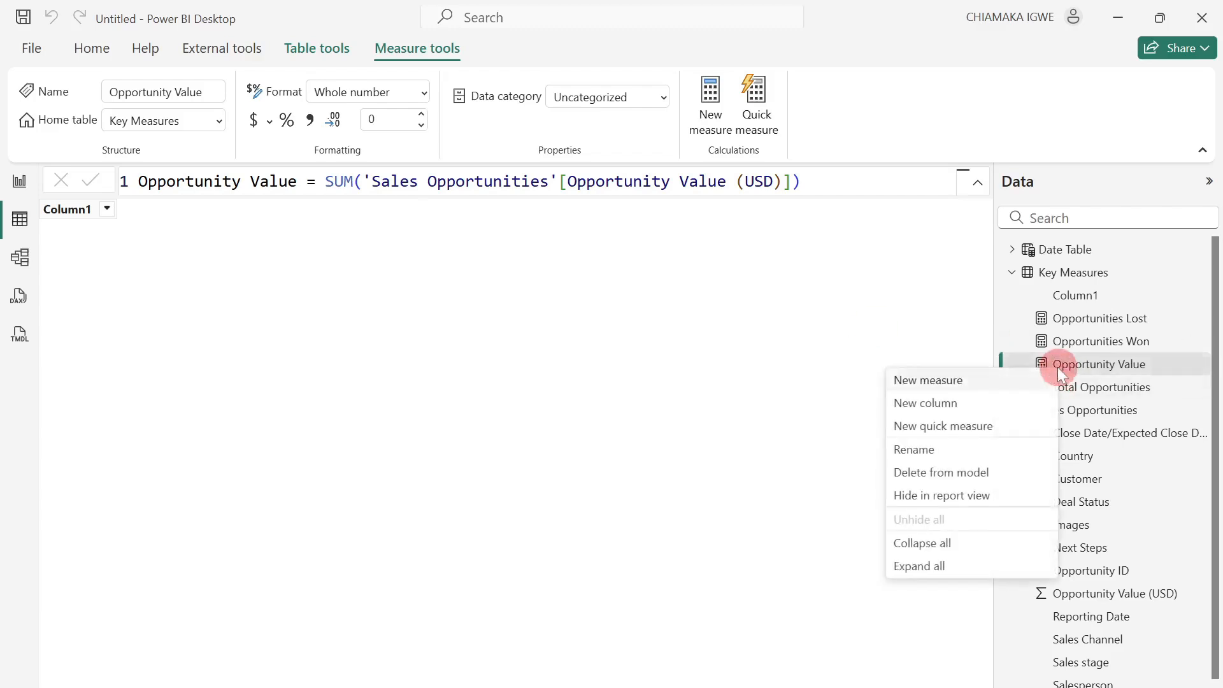
left_click(981, 382)
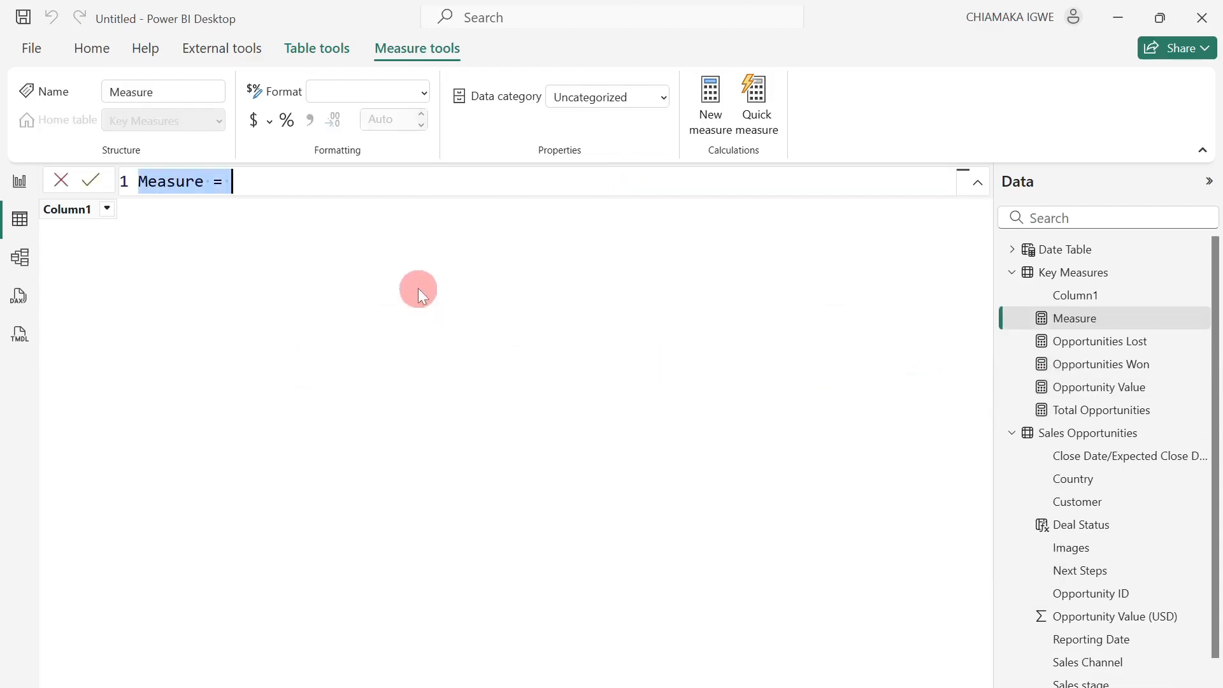
type("OP")
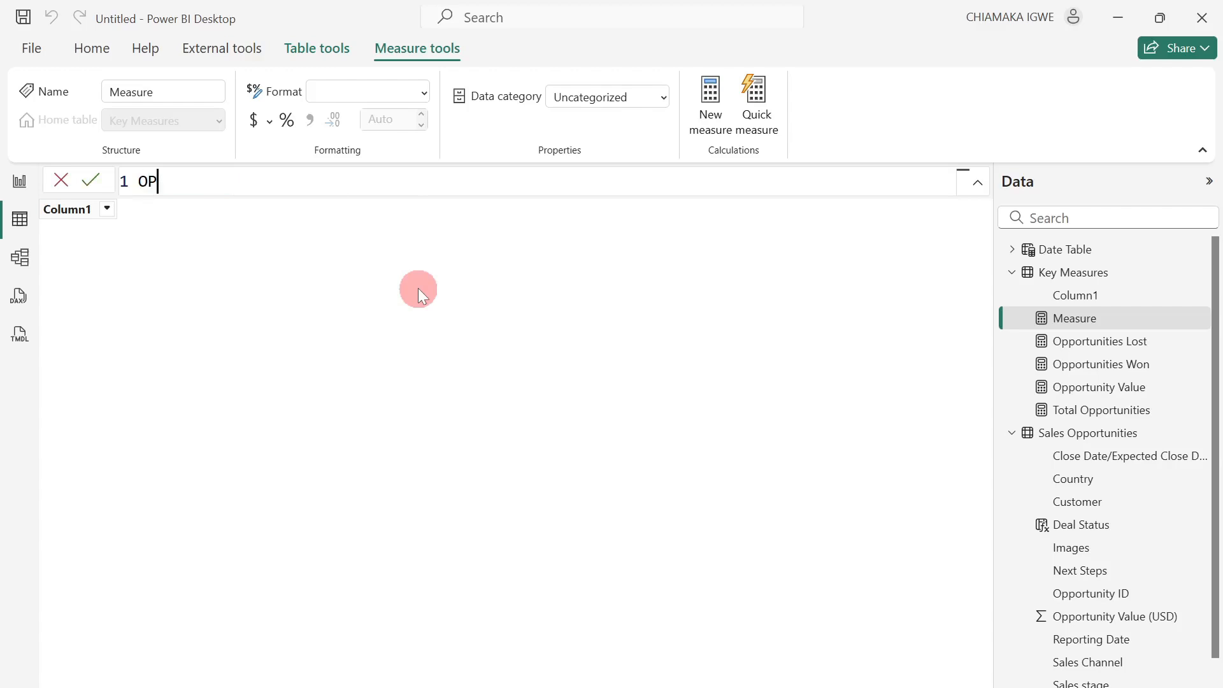
key("BackSpace")
type("pportunity Value ")
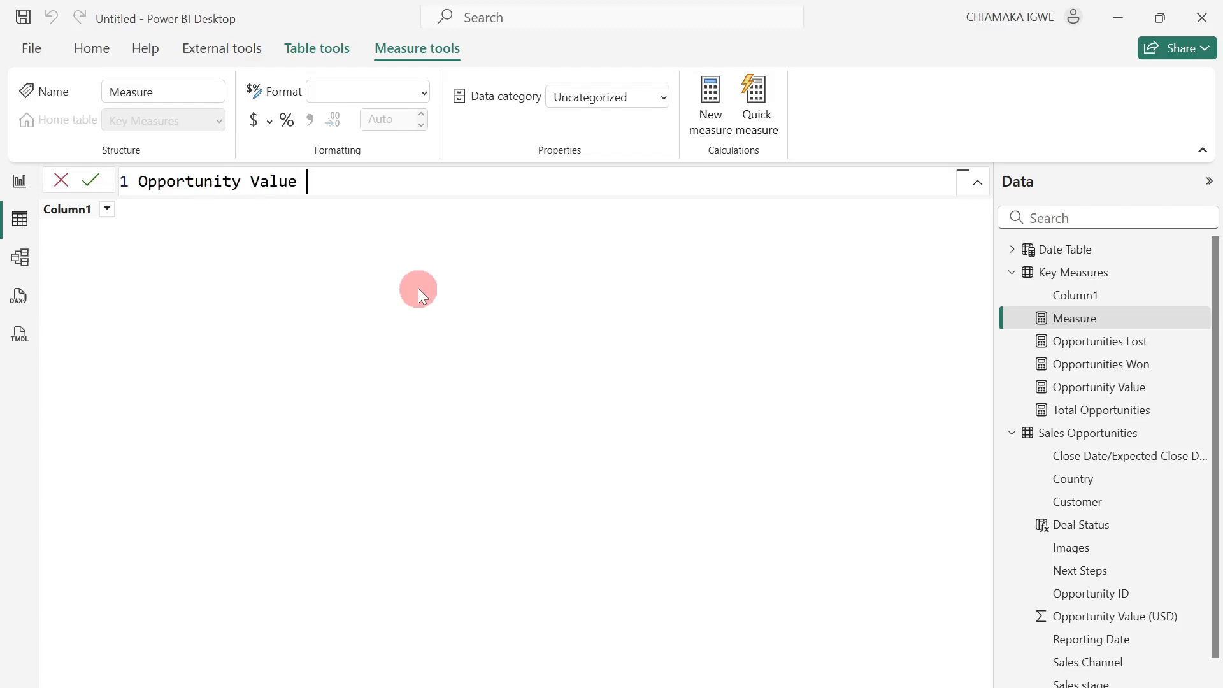
type("Won = ca")
key("Tab")
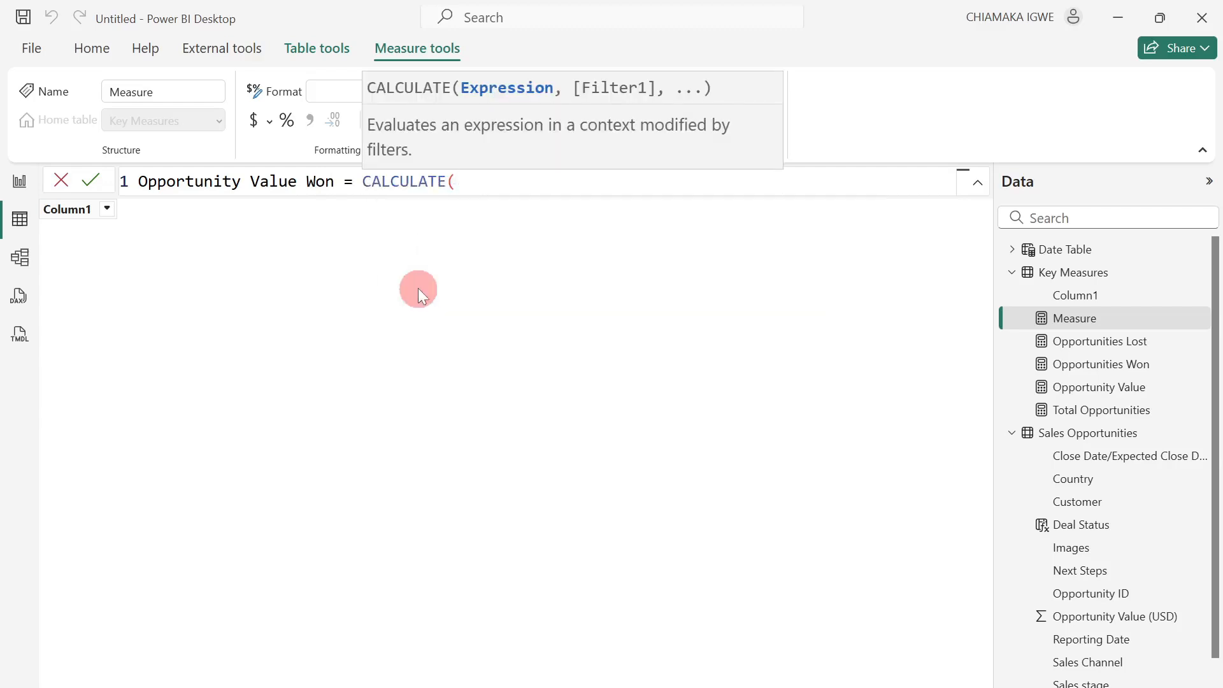
type("opp")
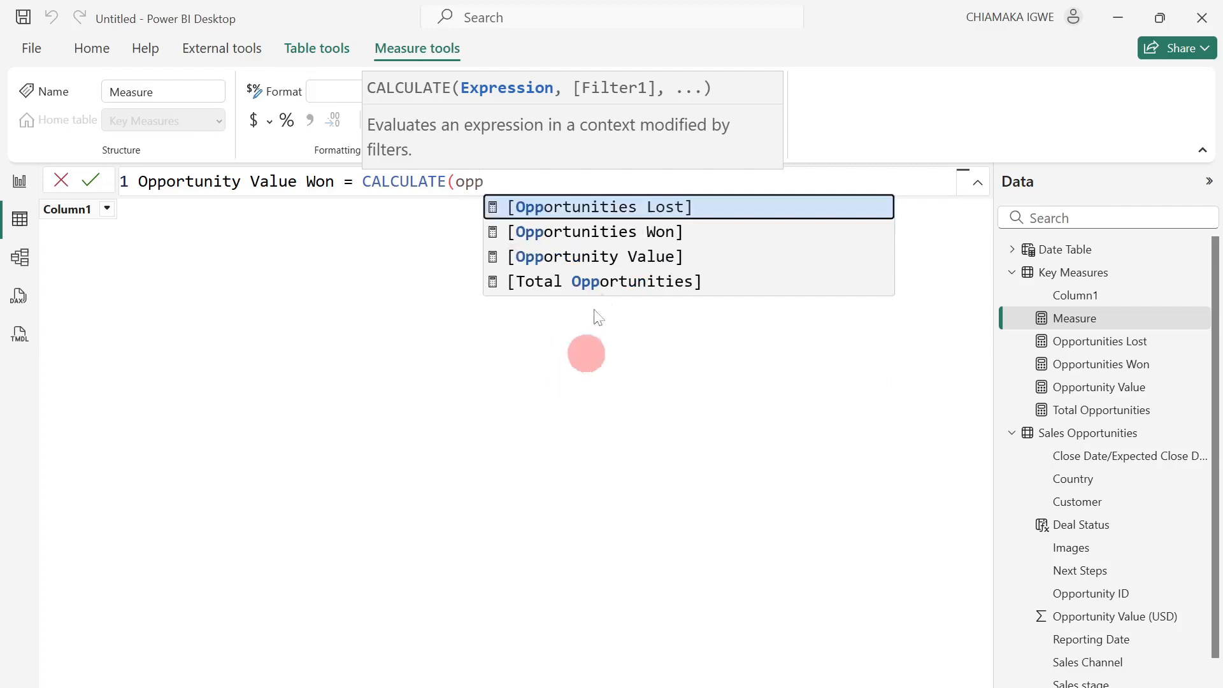
left_click(605, 258)
type(",")
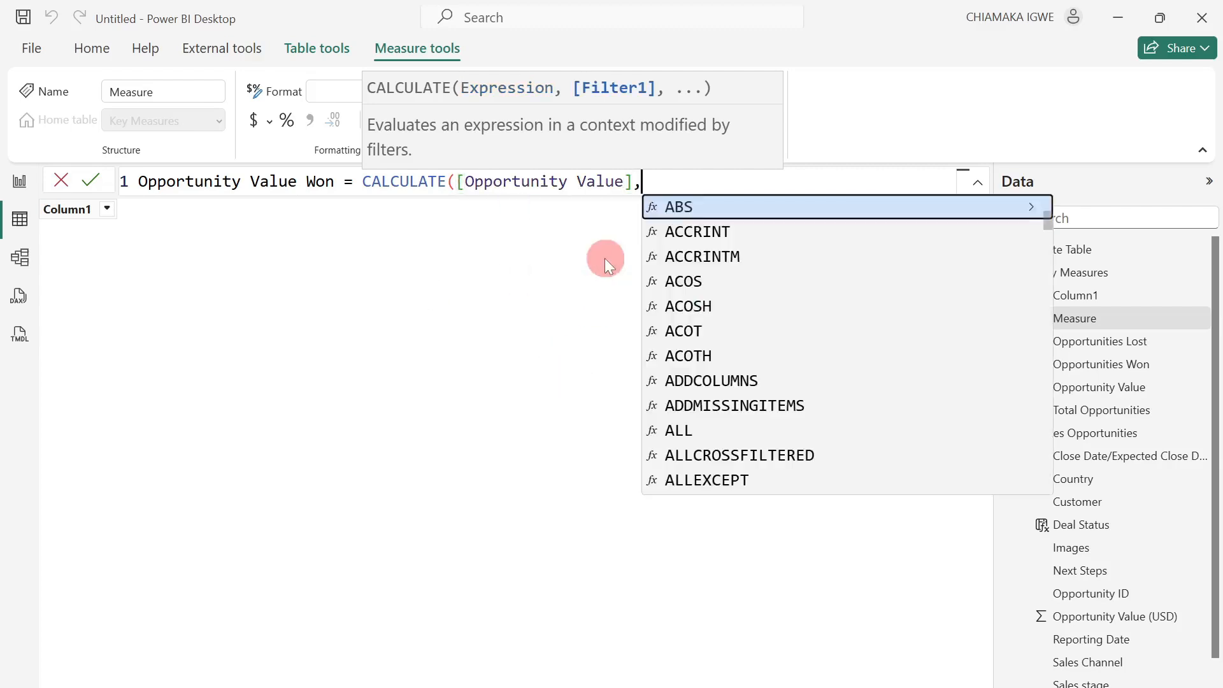
type("dea")
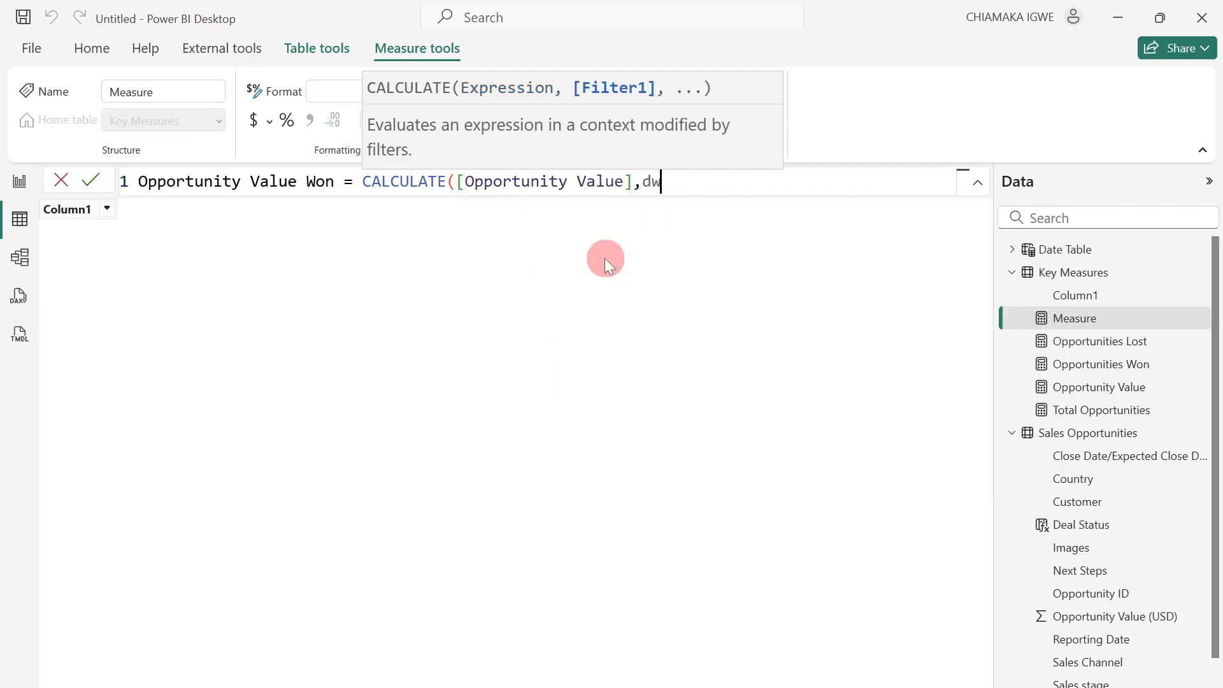
key("Tab")
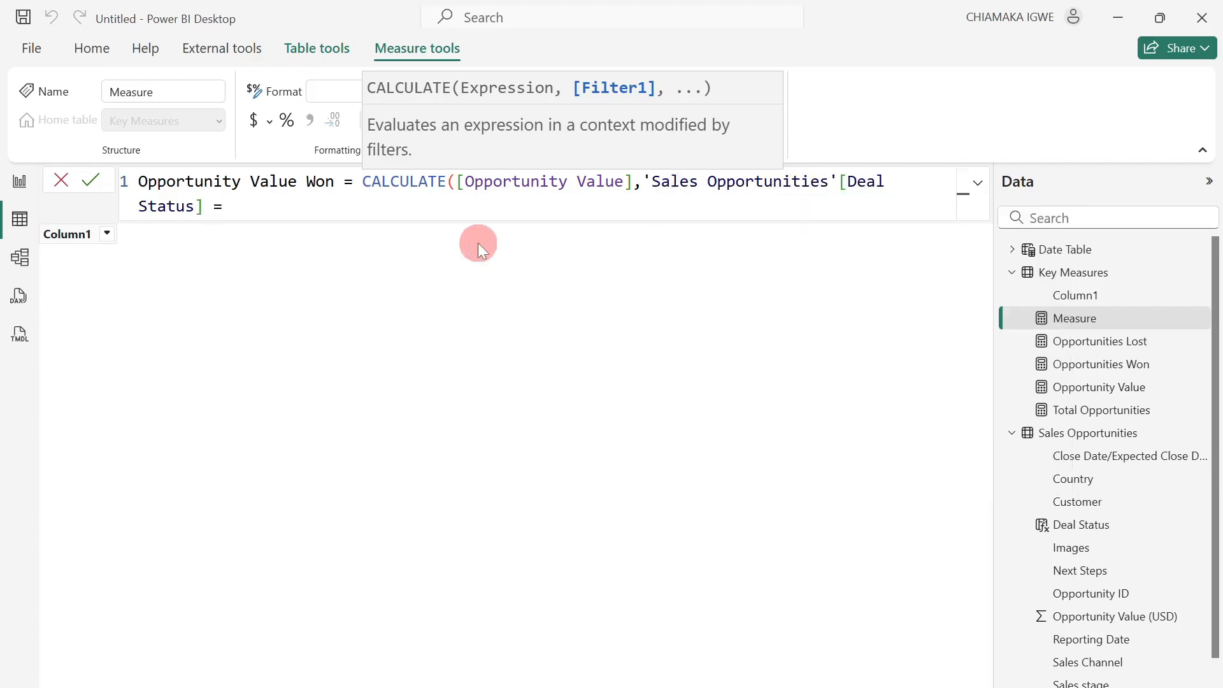
type("= \"Won\")")
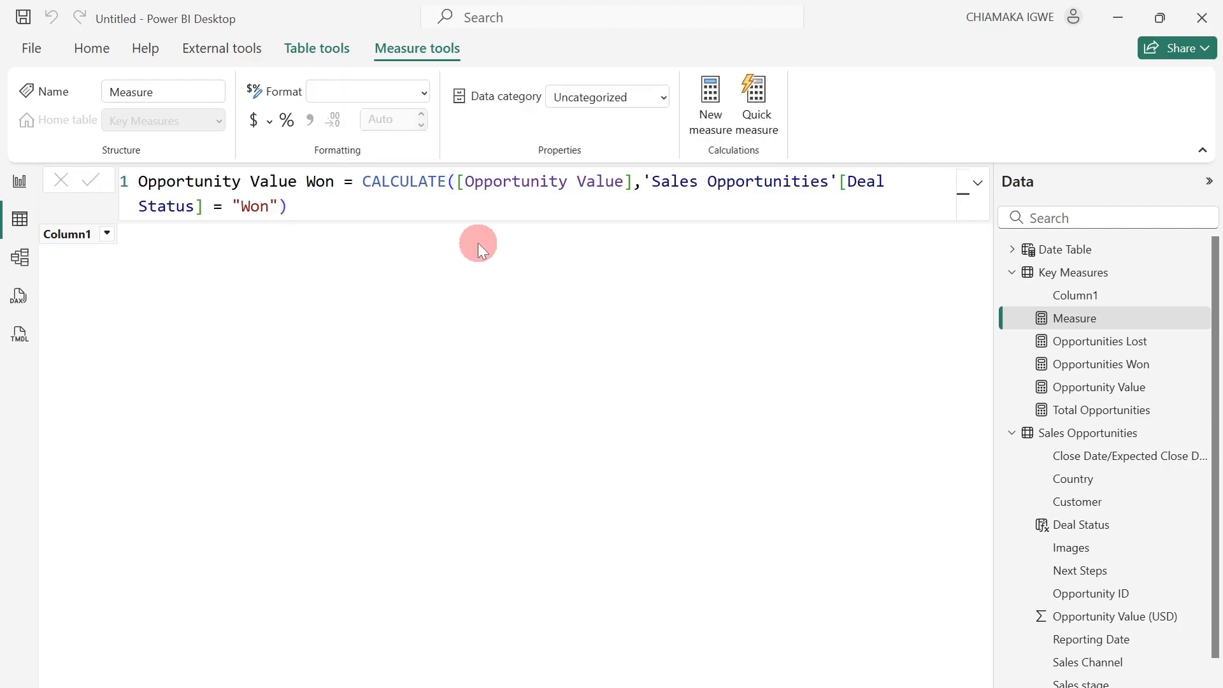
key("Return")
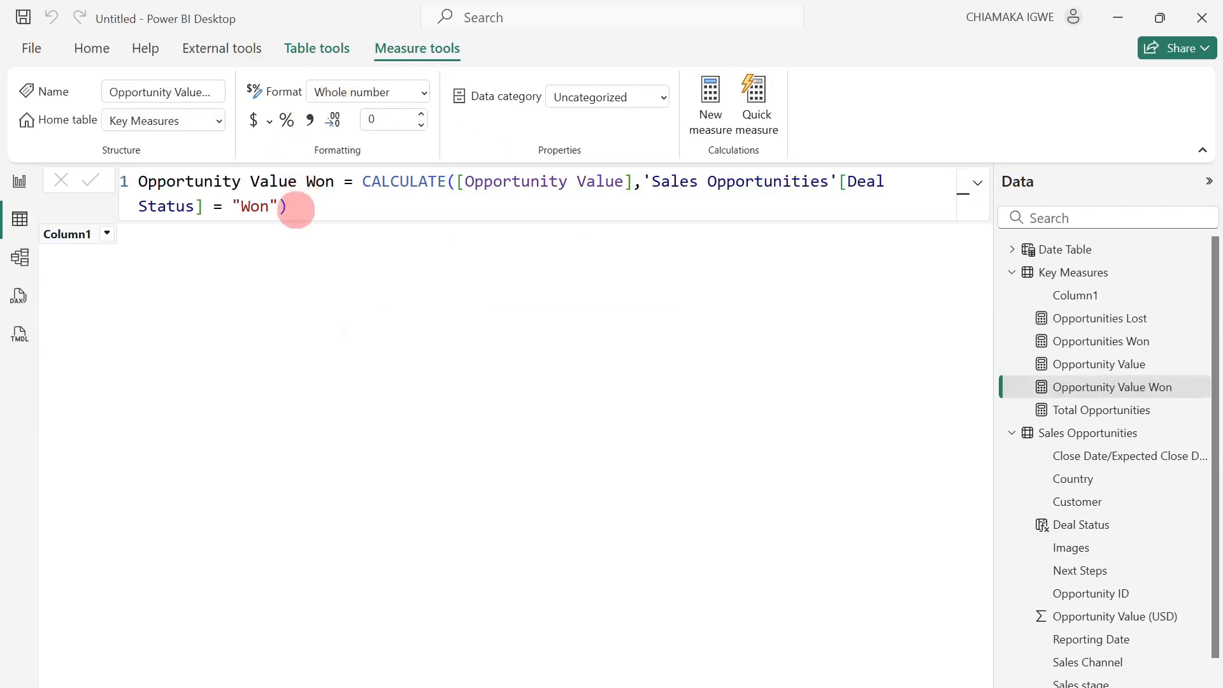
Create a new measure in Key Measures from a copy of the Opportunity Value Won formula.
left_click(297, 208)
key("ctrl+a")
key("ctrl+c")
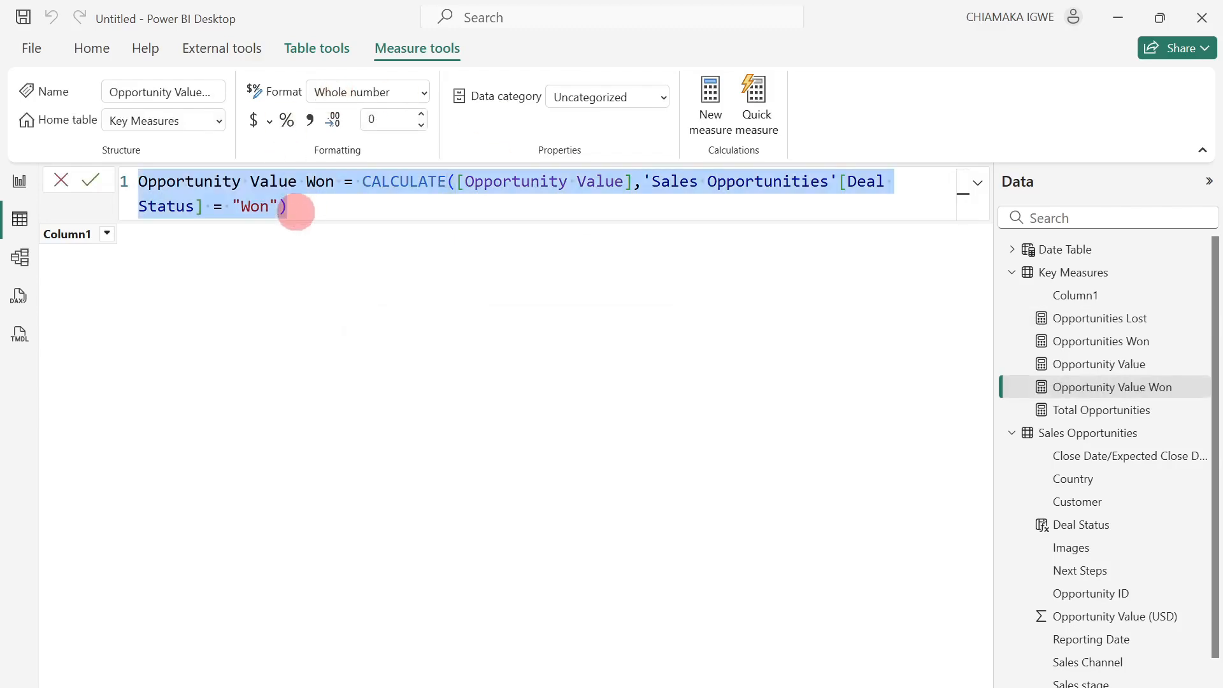
right_click(1096, 365)
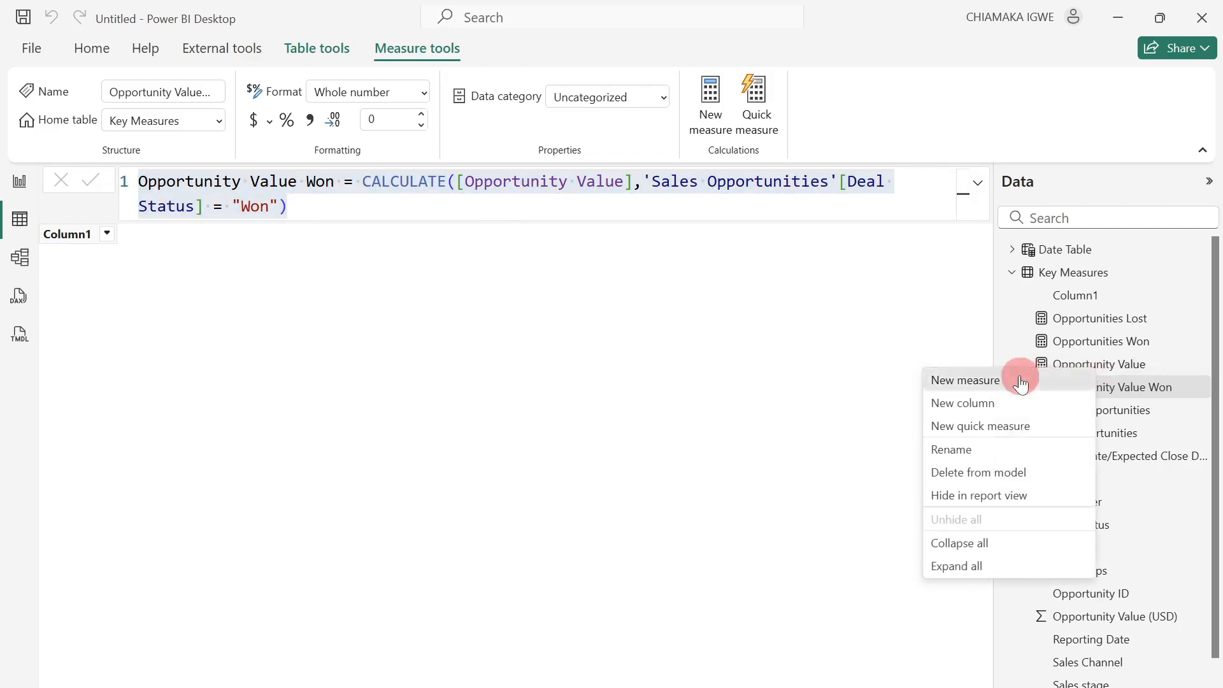
left_click(965, 380)
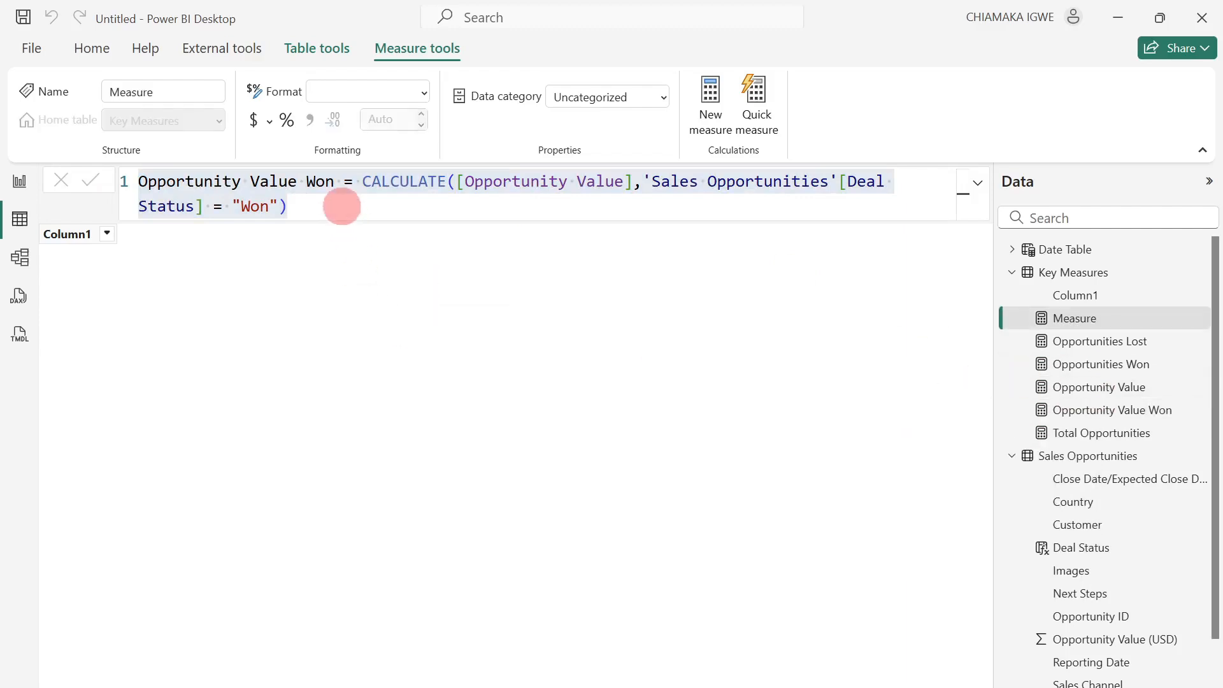
key("ctrl+v")
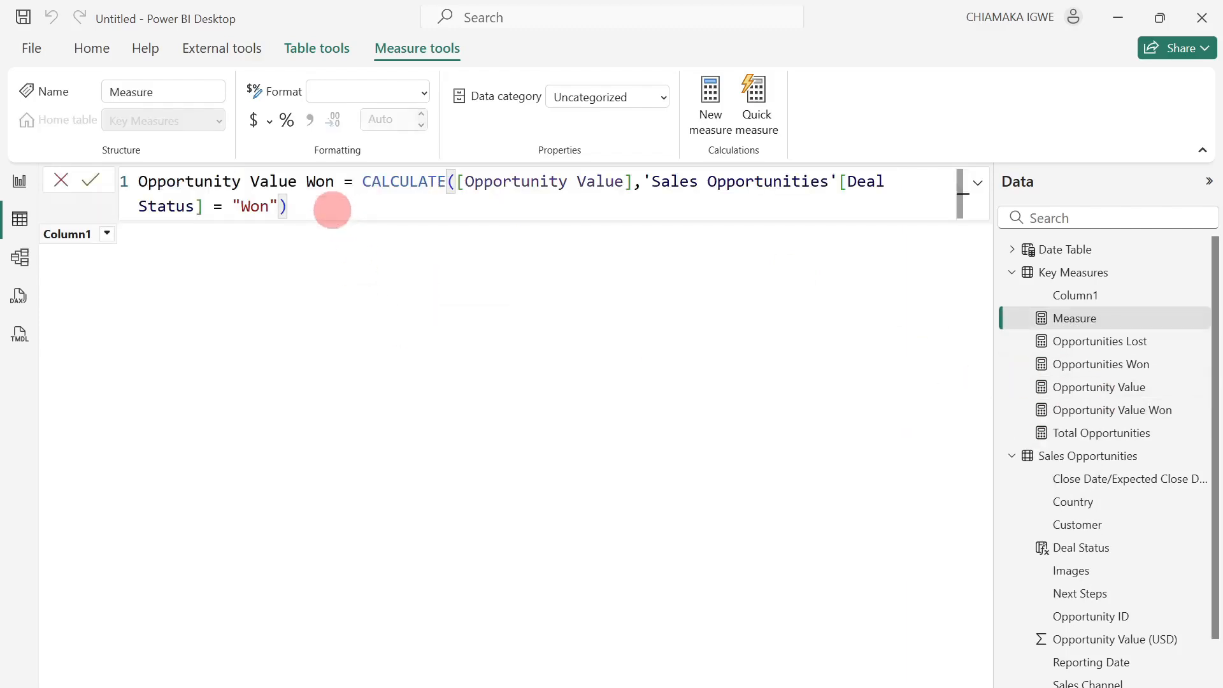
Replace both occurrences of Won in the copied formula with Lost, giving Opportunity Value Lost filtered on Deal Status "Lost", and commit the measure.
double_click(255, 206)
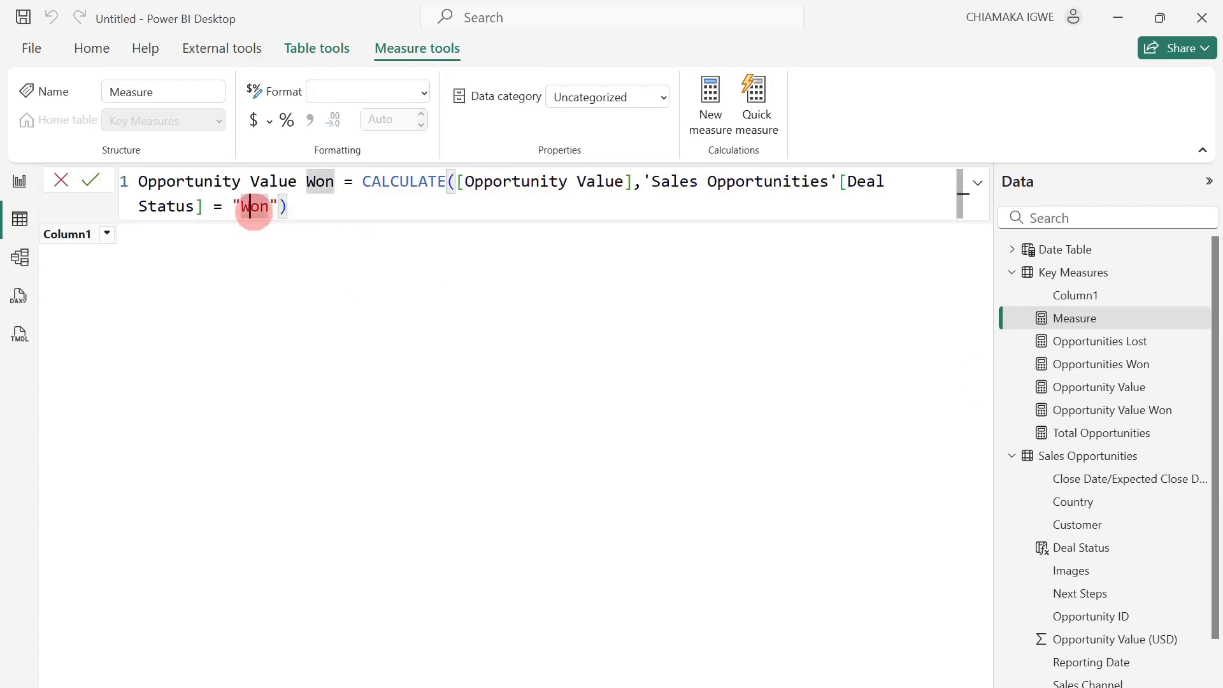
key("ctrl+shift+l")
type("L")
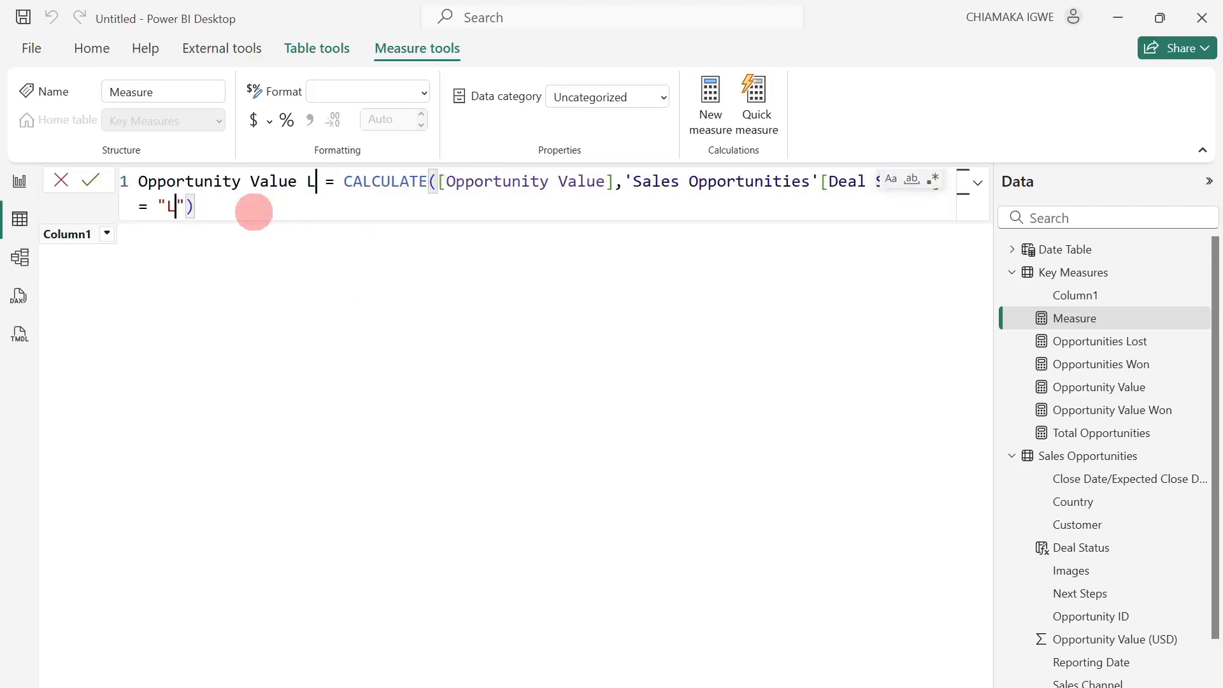
type("ost")
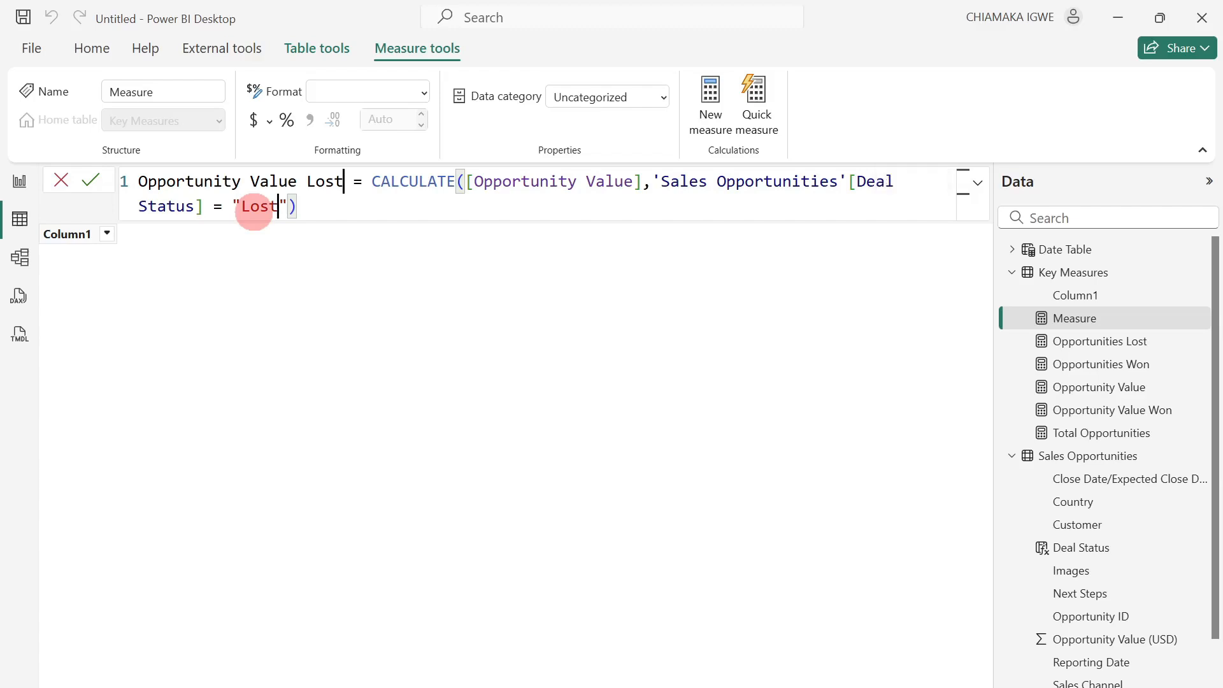
left_click(400, 263)
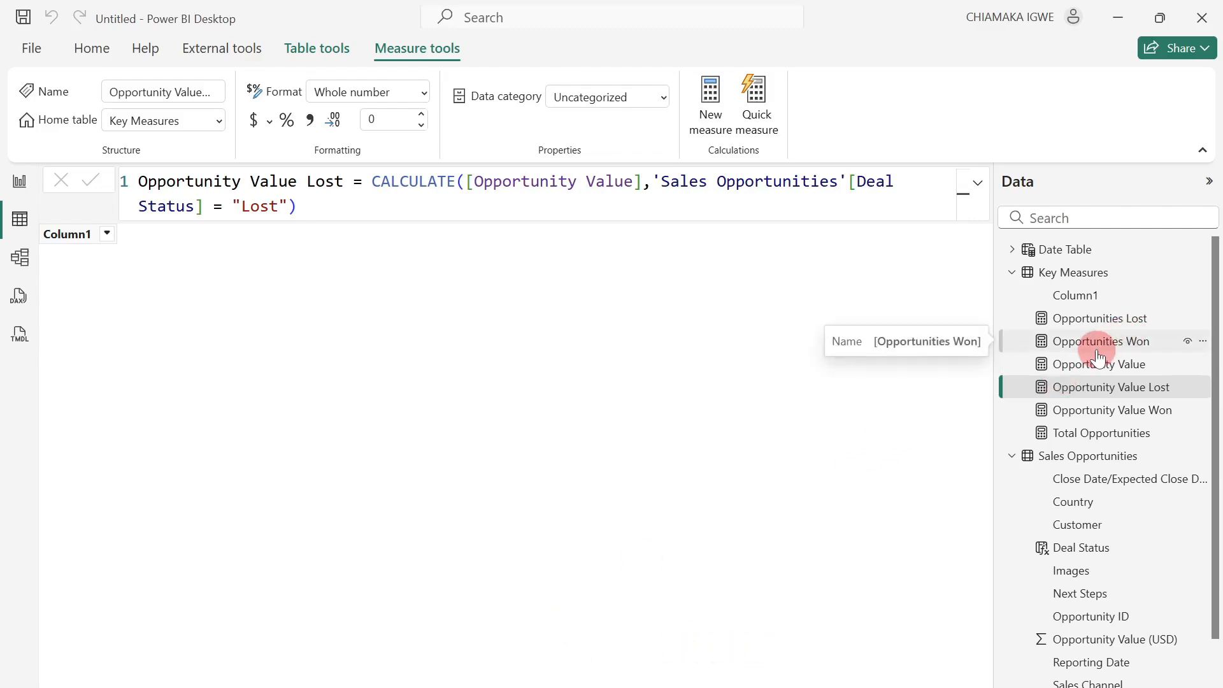
Add a measure to Key Measures: Win Rate = DIVIDE([Opportunities Won], CALCULATE([Total Opportunities], 'Sales Opportunities'[Deal Status] IN { "Won", "Lost" })).
left_click(1086, 457)
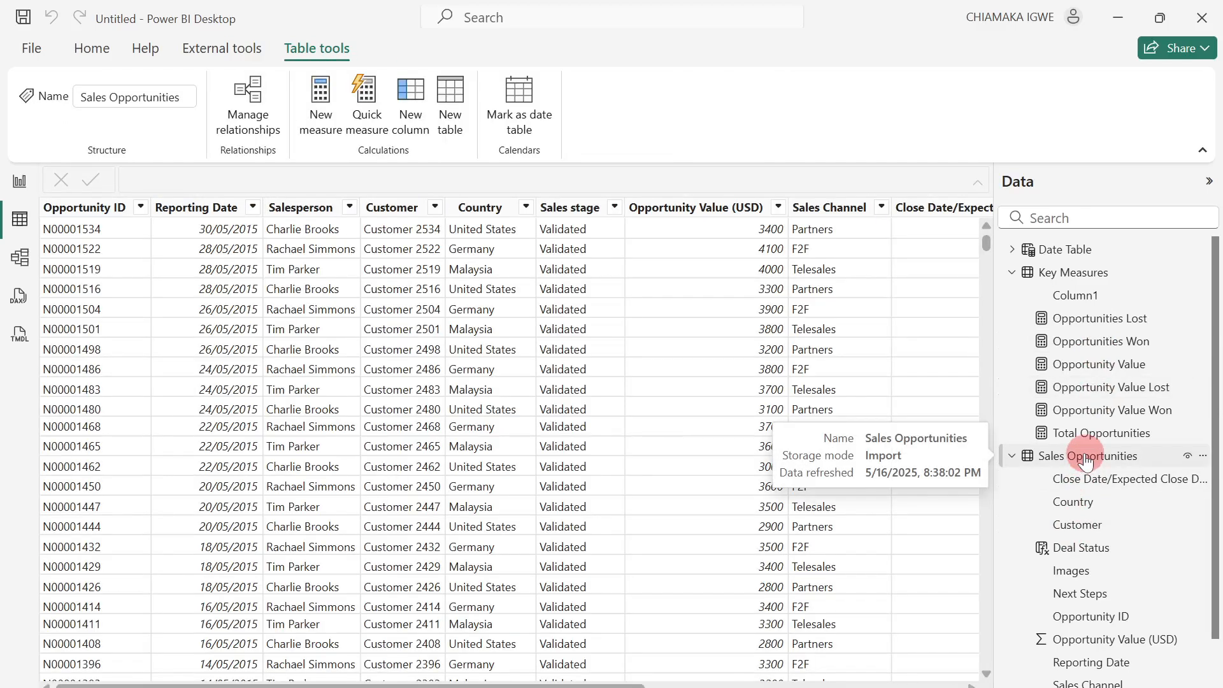
right_click(1073, 390)
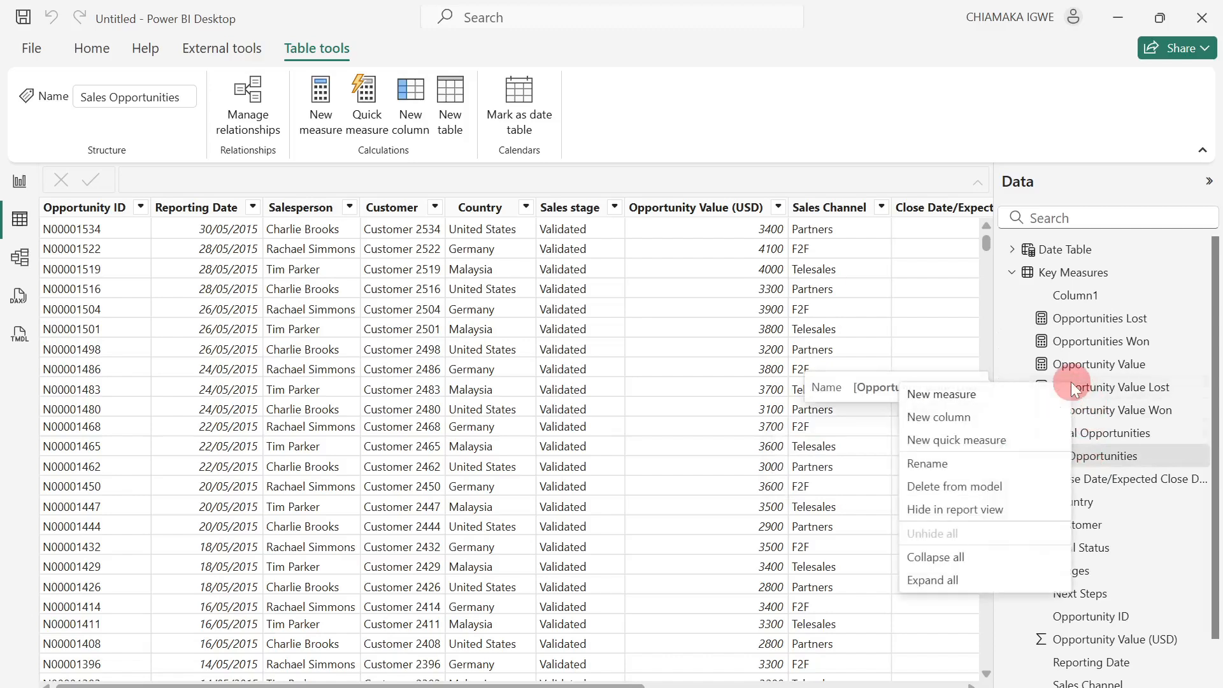
left_click(974, 400)
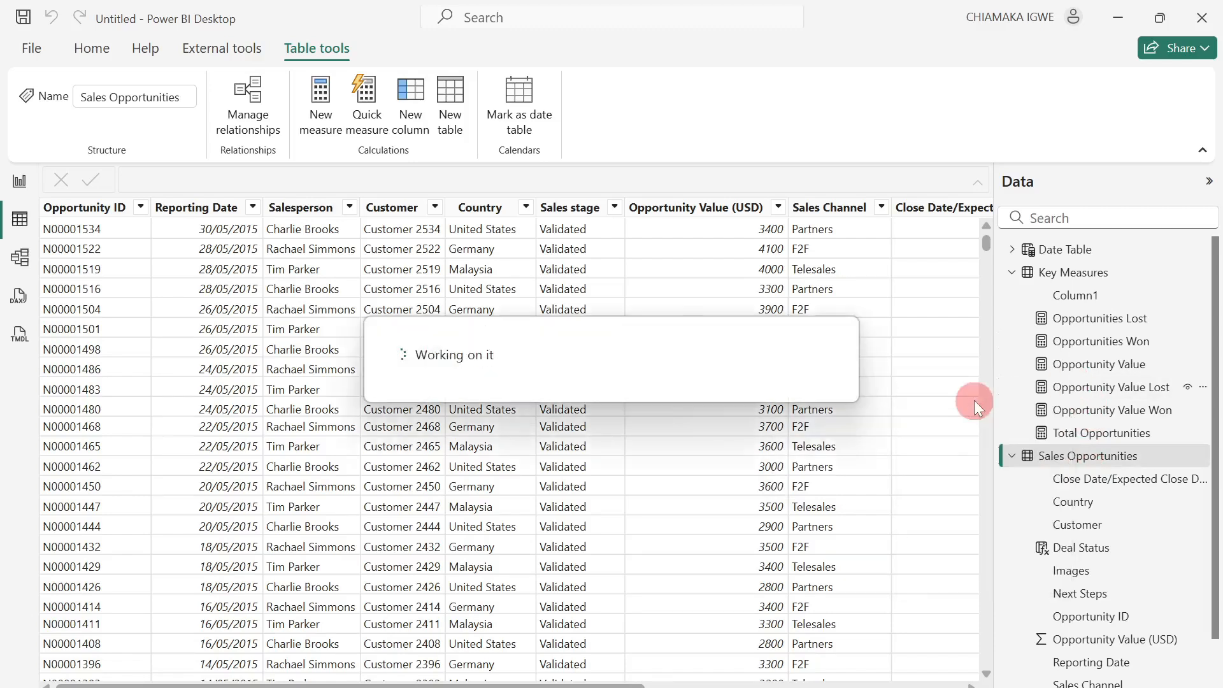
left_click(233, 173)
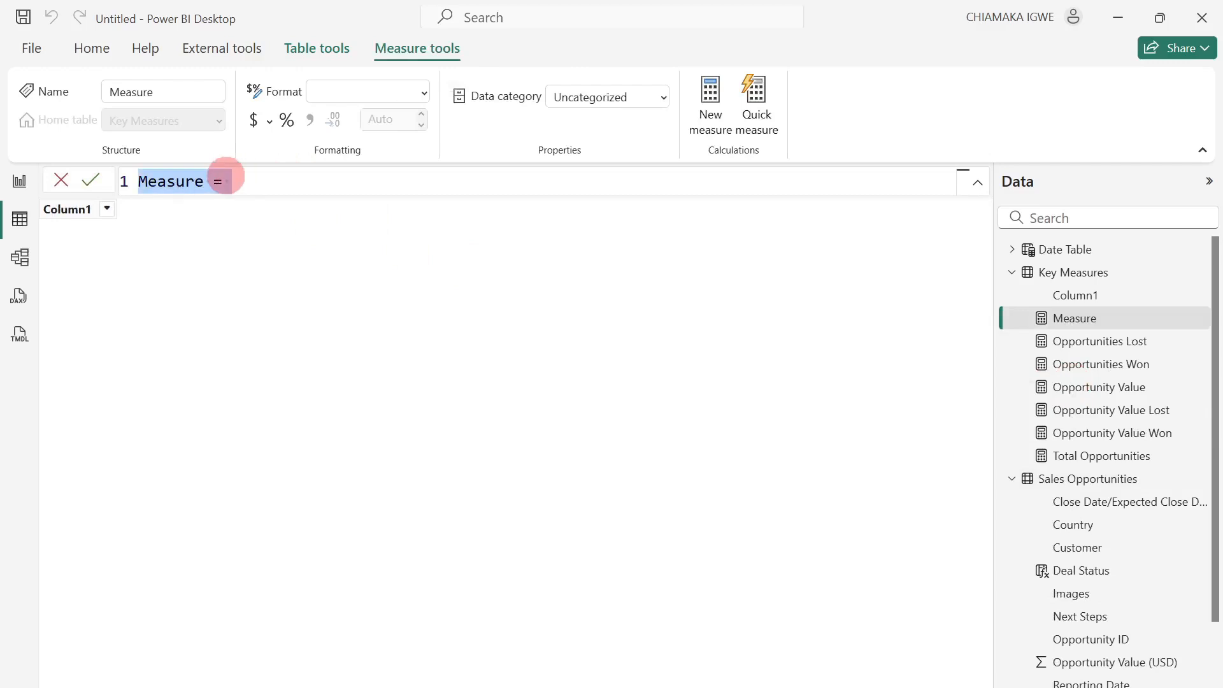
type("Win Rate = DIVIDE(     [Opportunities Won],     CALCULATE([Total Opportunities], 'Sales Opportunities'[Deal Status] IN { \"Won\", \"Lost\" }) )")
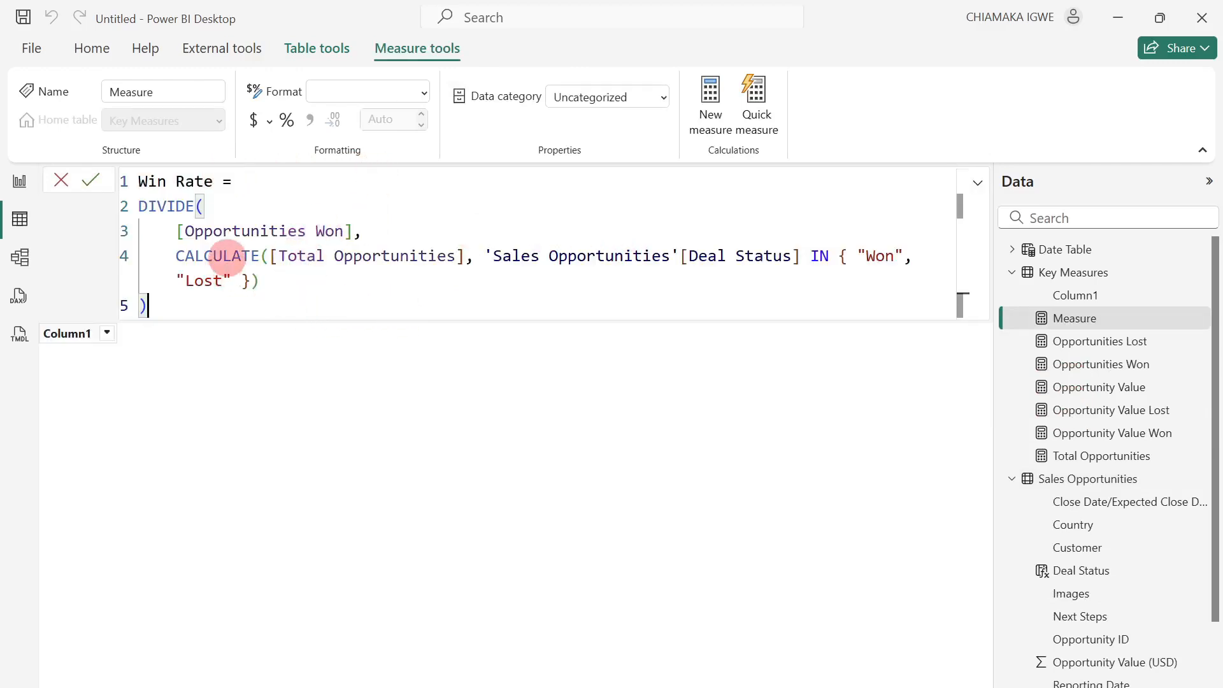
left_click(197, 233)
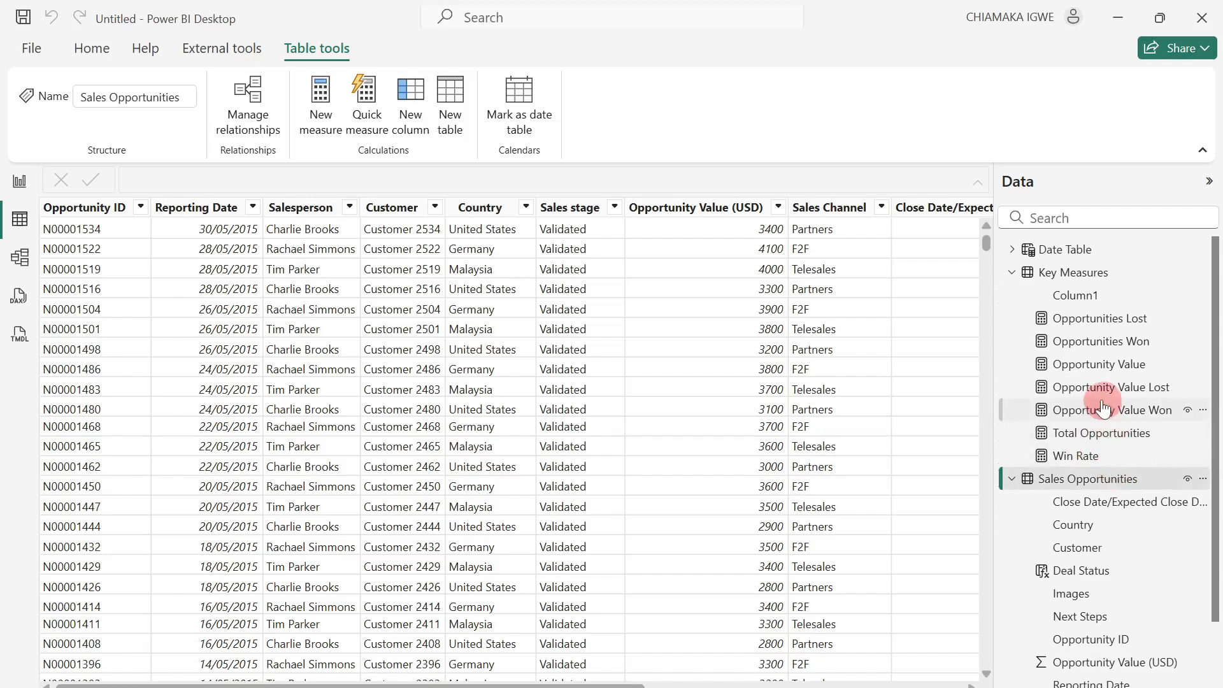
Add a Key Measures measure: Conversion Rate = VAR ProposalCount = CALCULATE([Total Opportunities], 'Sales Opportunities'[Sales Stage] = "Proposal") VAR WonCount = [Opportunities Won] RETURN DIVIDE(WonCount, ProposalCount + WonCount).
right_click(1104, 408)
left_click(1044, 483)
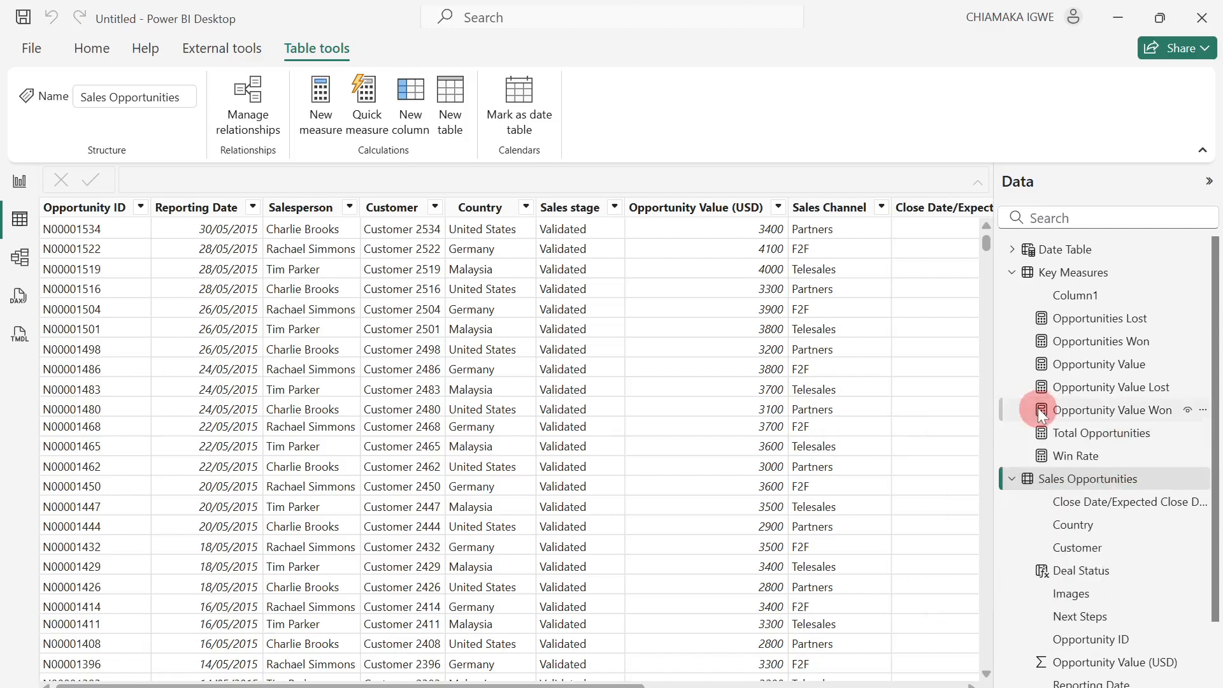
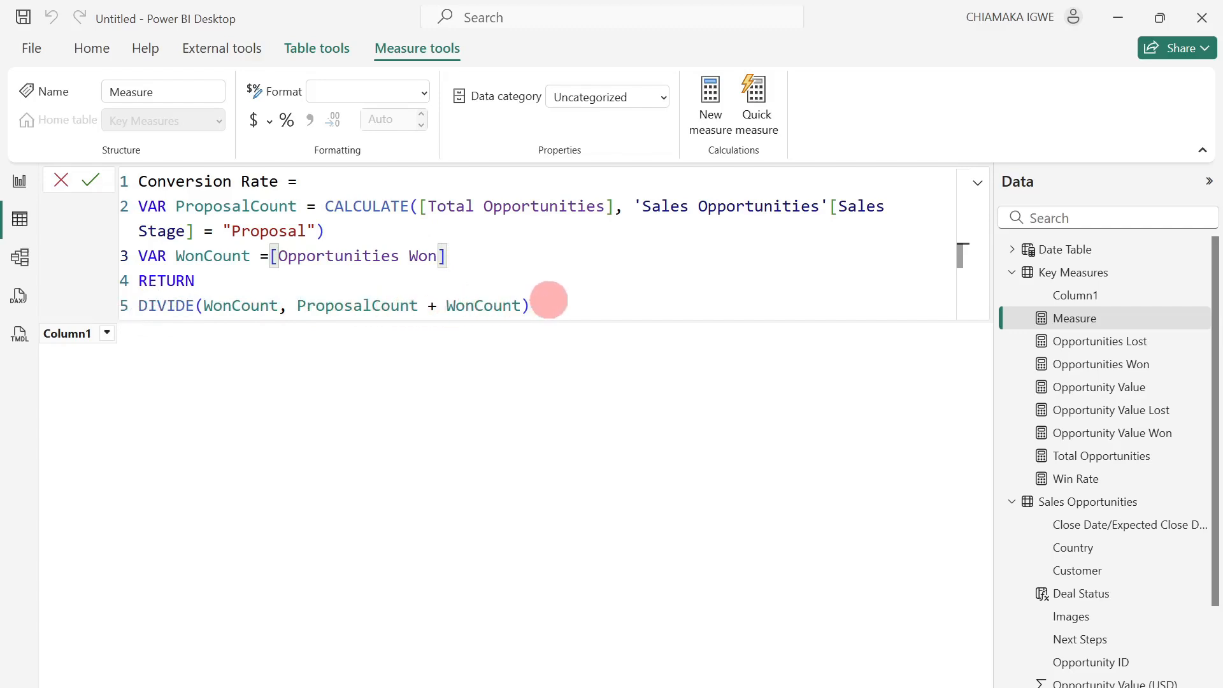
key("Return")
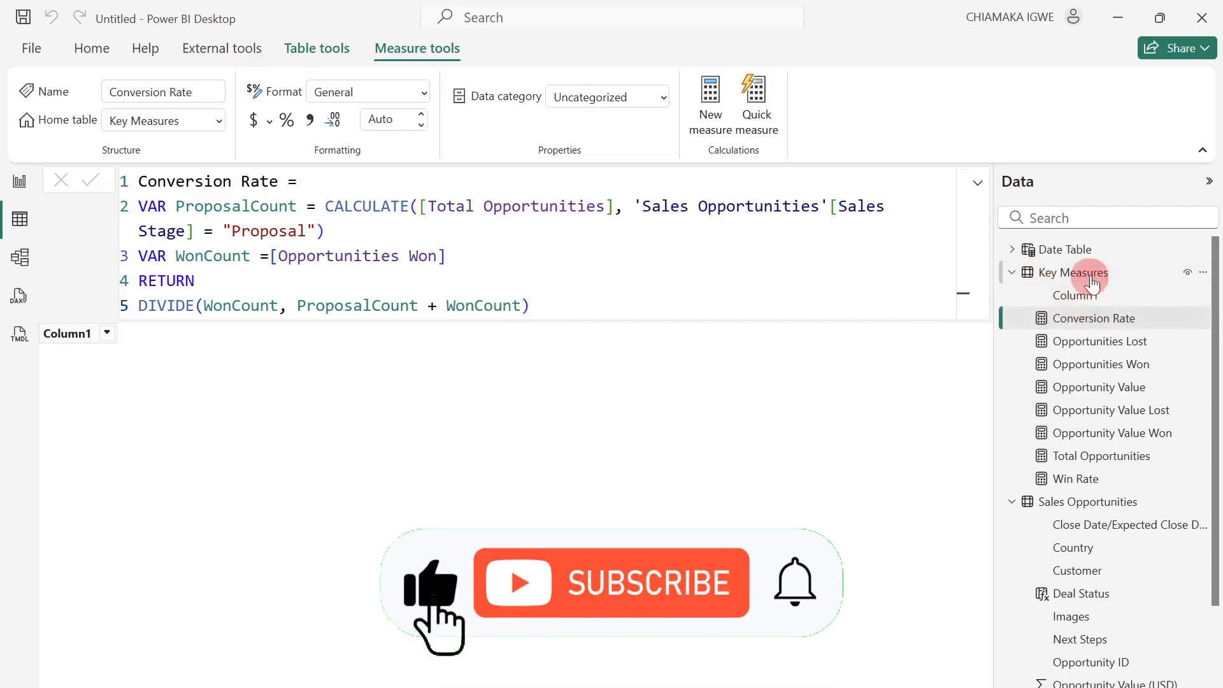
left_click(1205, 298)
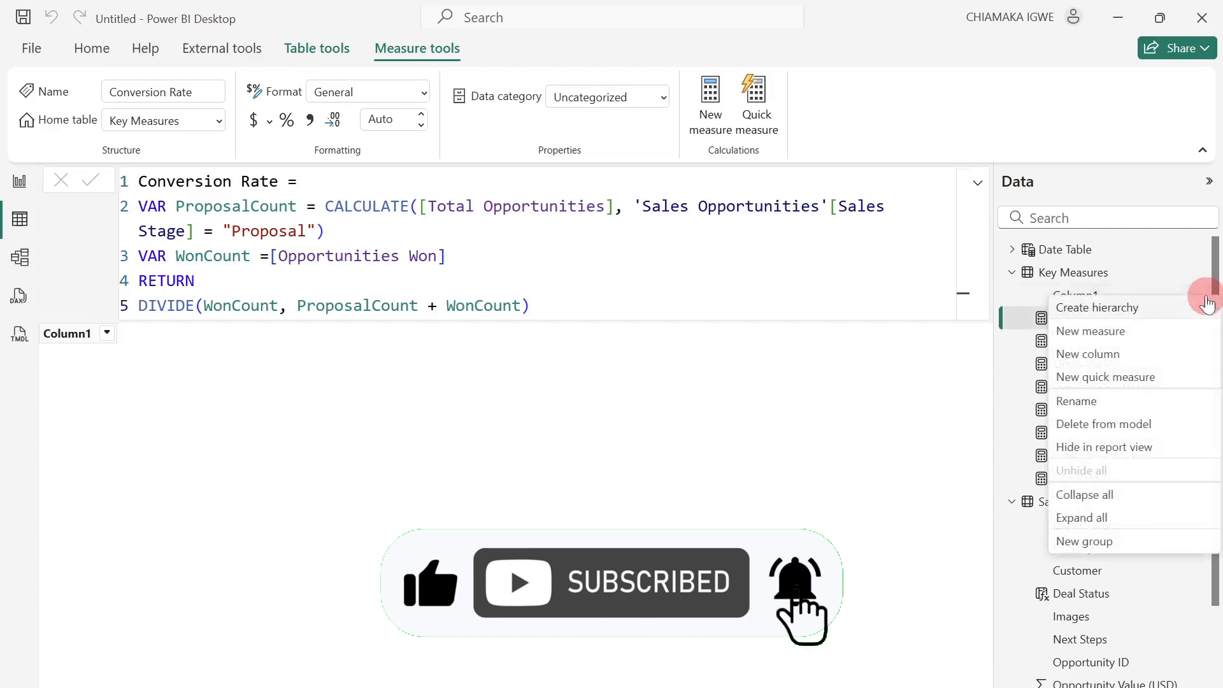
left_click(1091, 327)
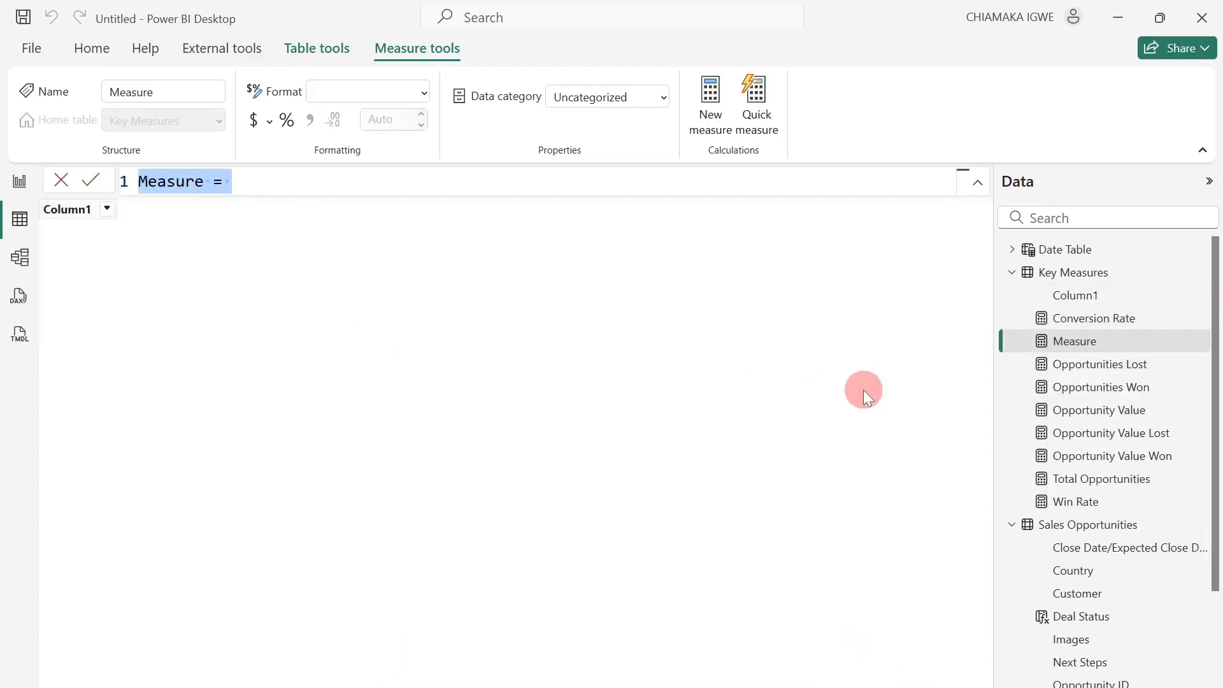
left_click(1191, 272)
Delete the empty Column1 from the Key Measures table and confirm the deletion.
left_click(1202, 295)
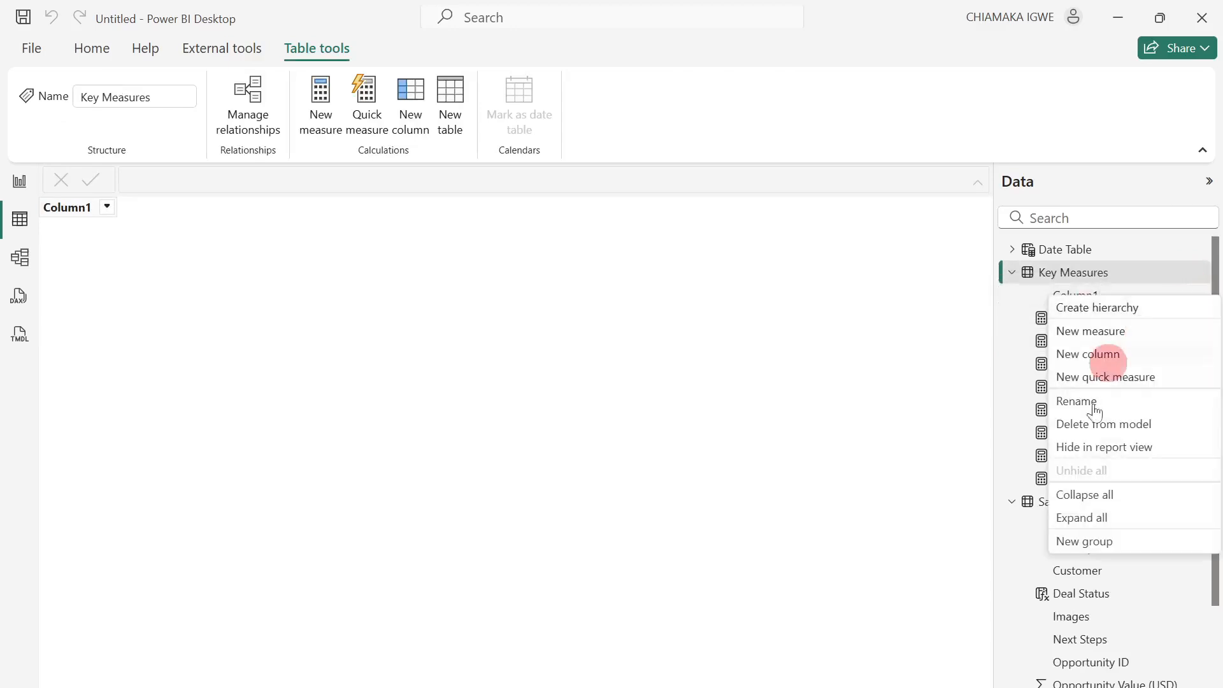
left_click(1118, 424)
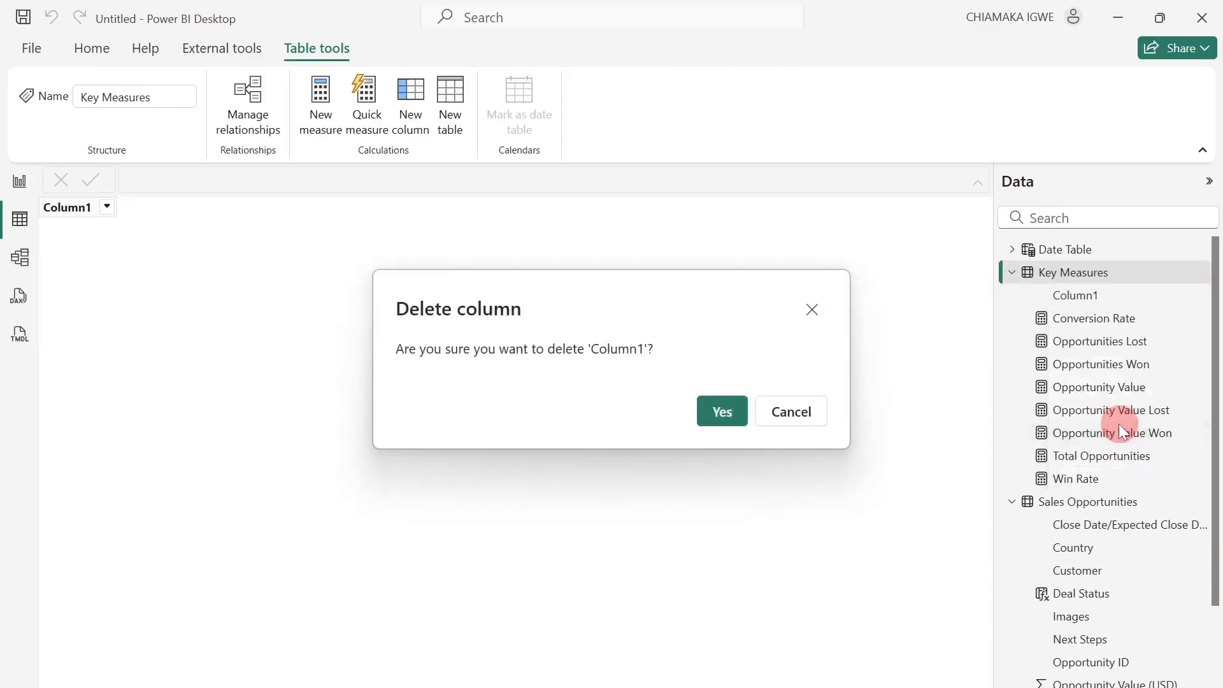
left_click(725, 414)
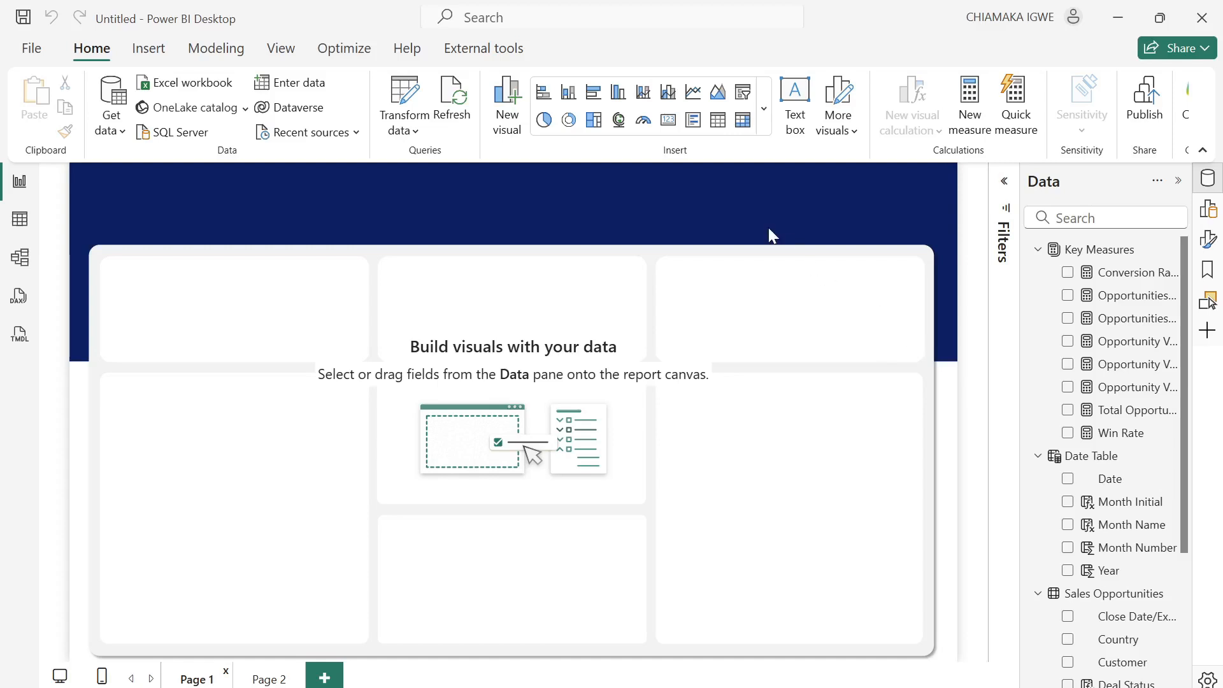
Insert a new-style card visual on Page 1 of the report and fill it with the Total Opportunities measure.
left_click(764, 109)
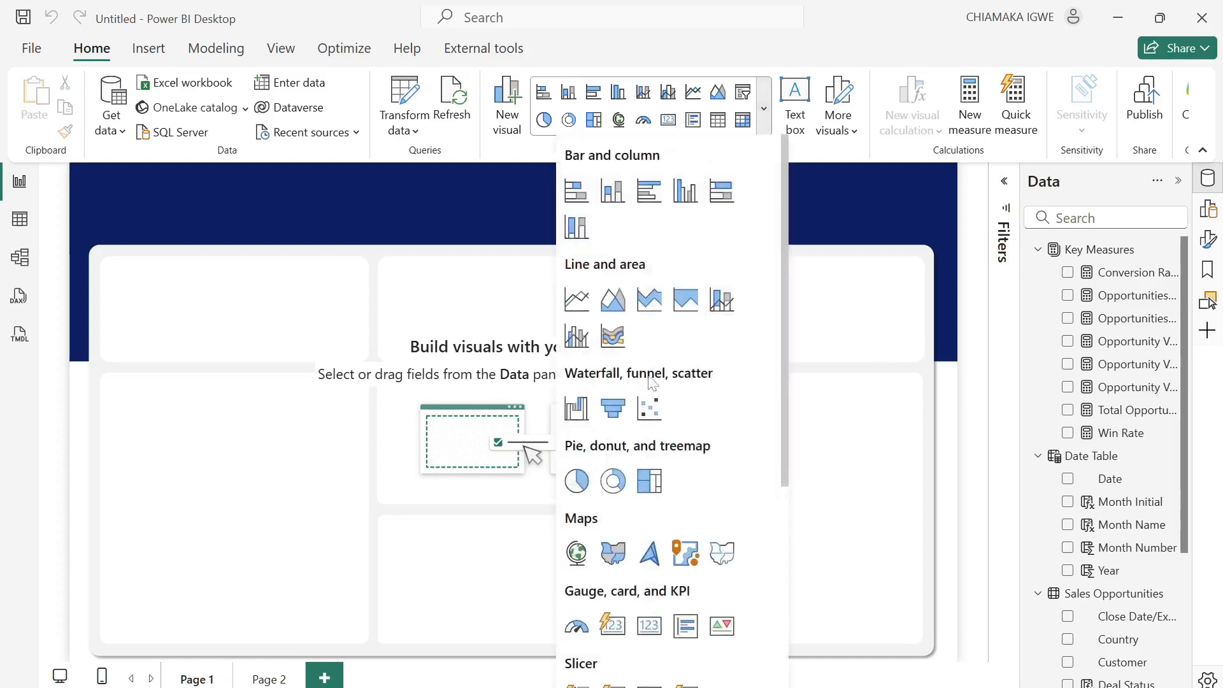
left_click(613, 626)
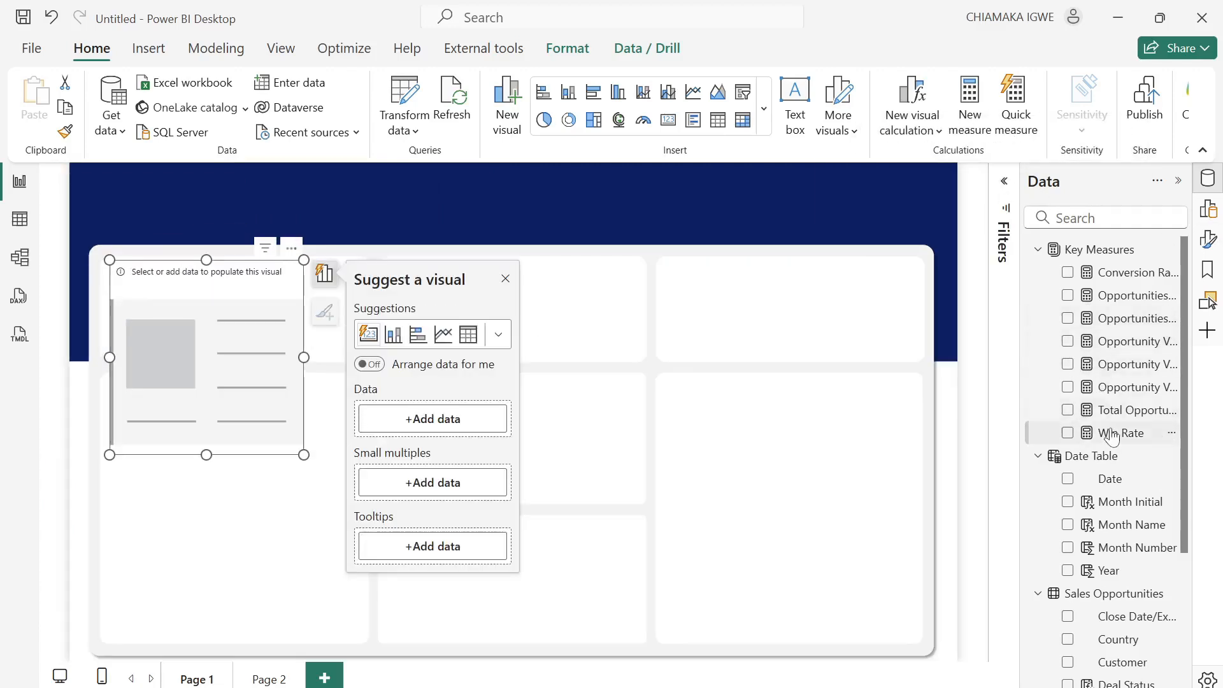
left_click(1068, 412)
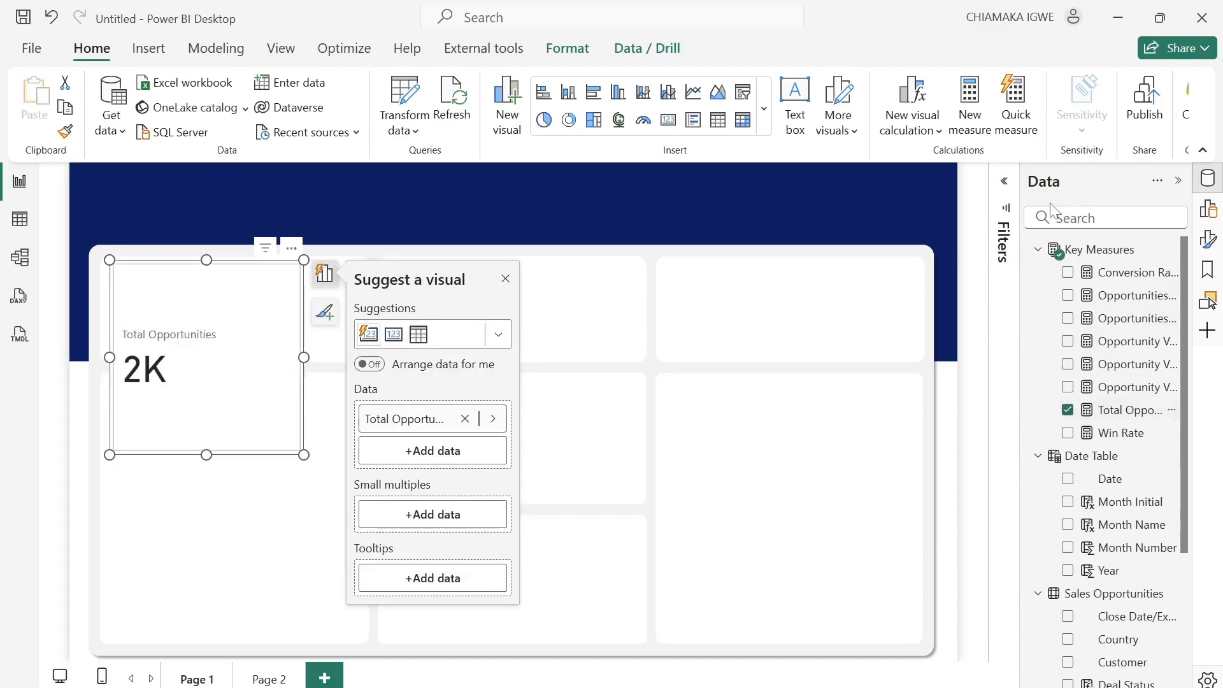
Set the Total Opportunities card's height to 140 and width to 151, and turn off its background.
left_click(1180, 182)
left_click(1208, 239)
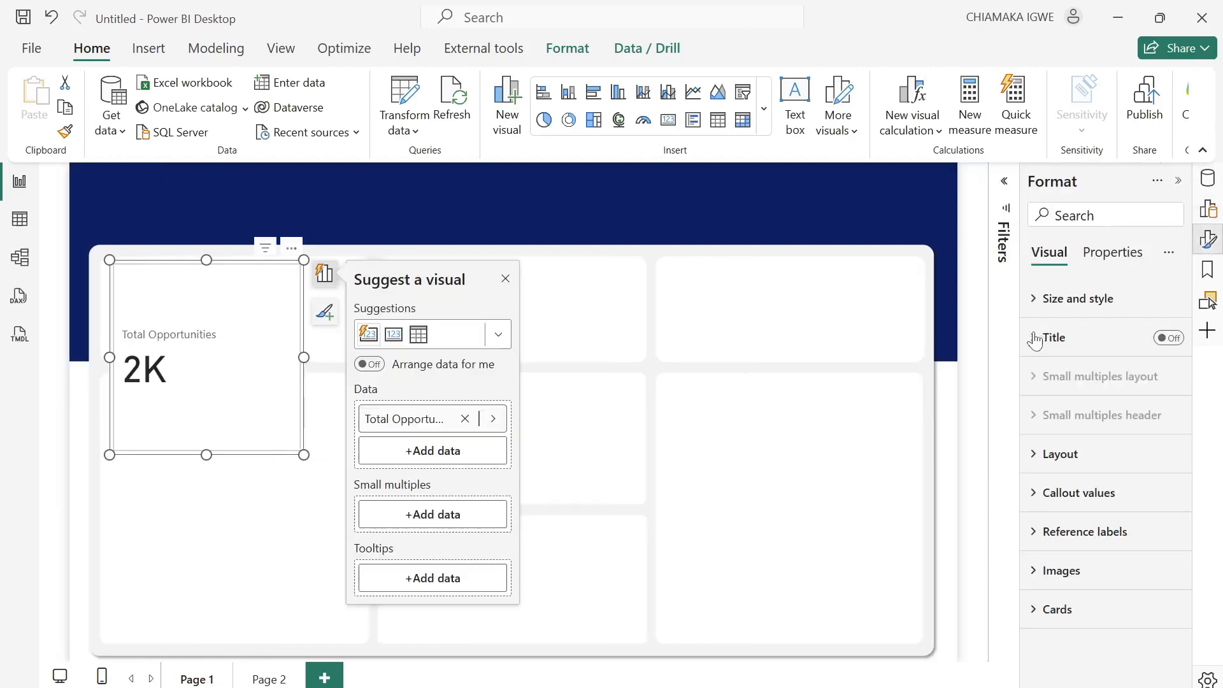
left_click(1077, 299)
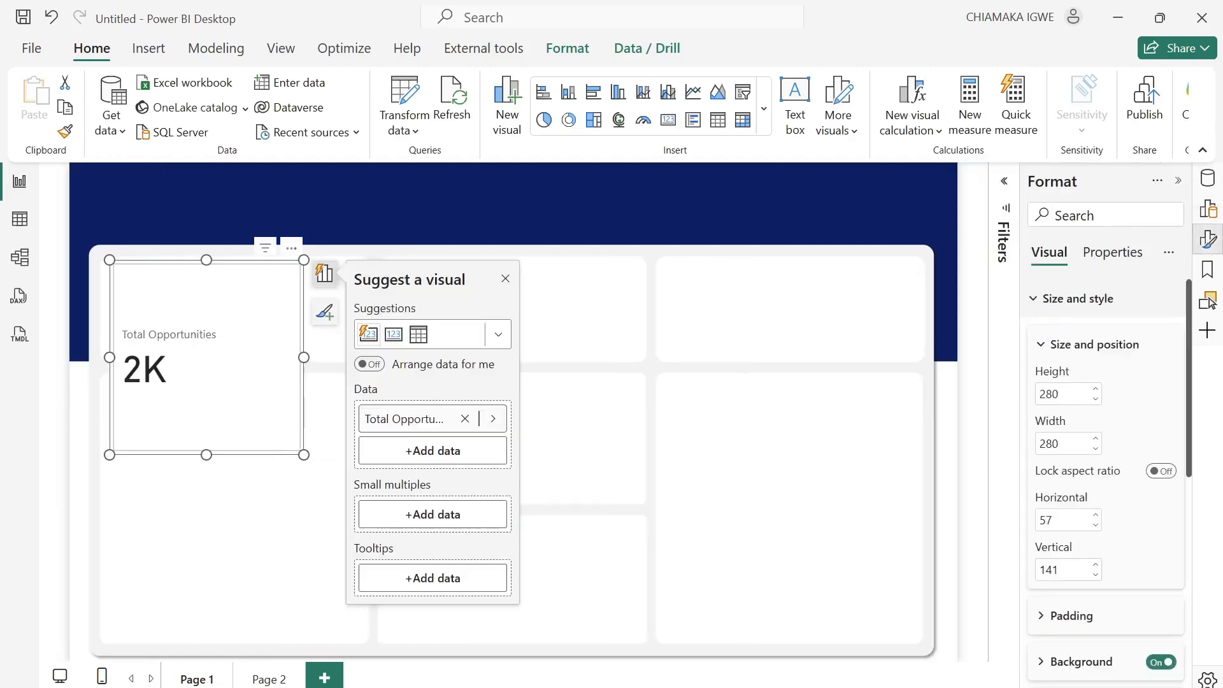
left_click(1059, 394)
type("140")
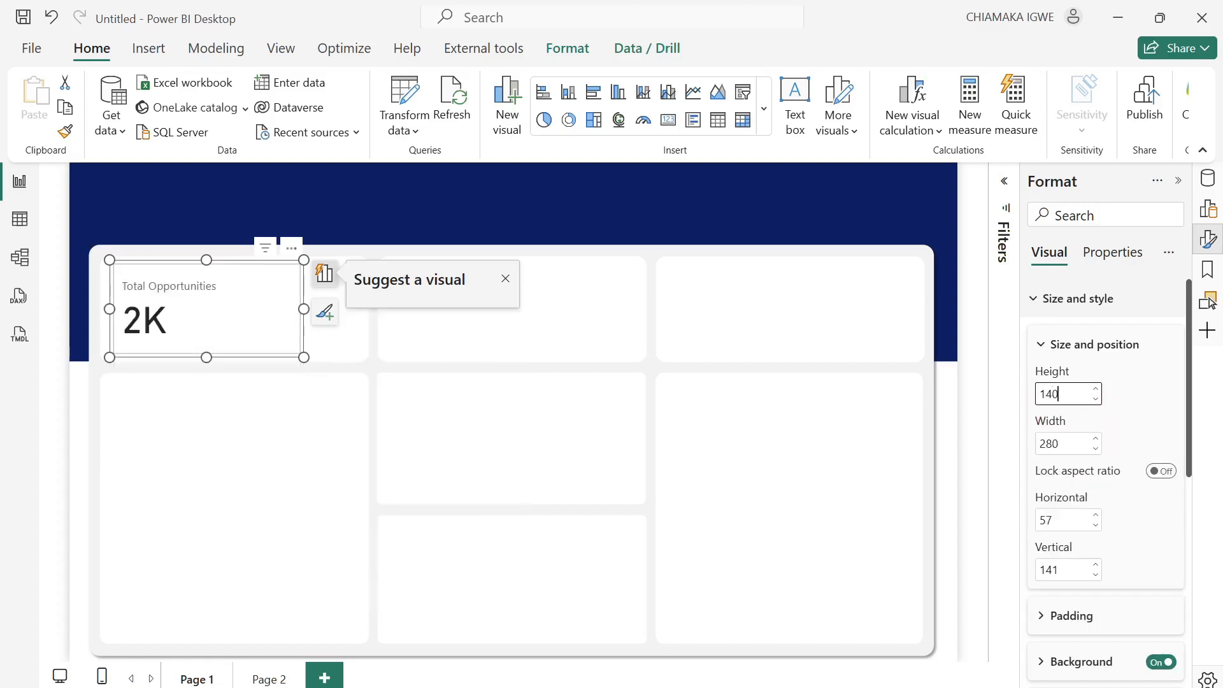
key("Tab")
type("151")
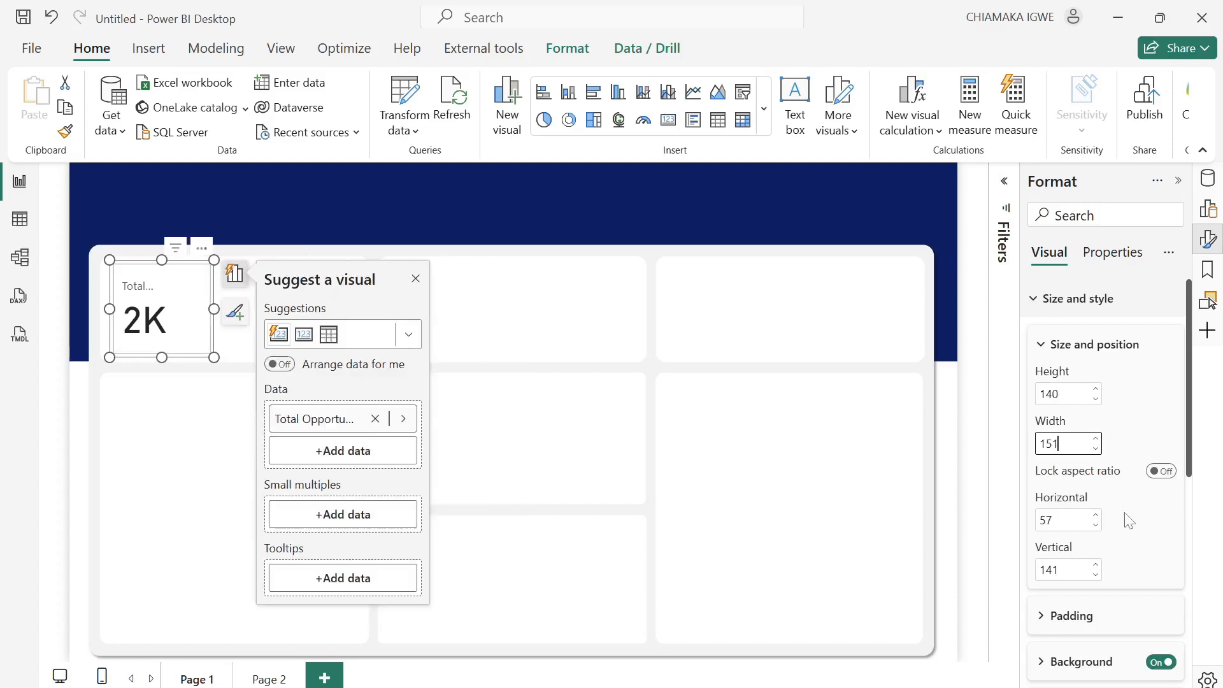
scroll(1129, 521, "down", 3)
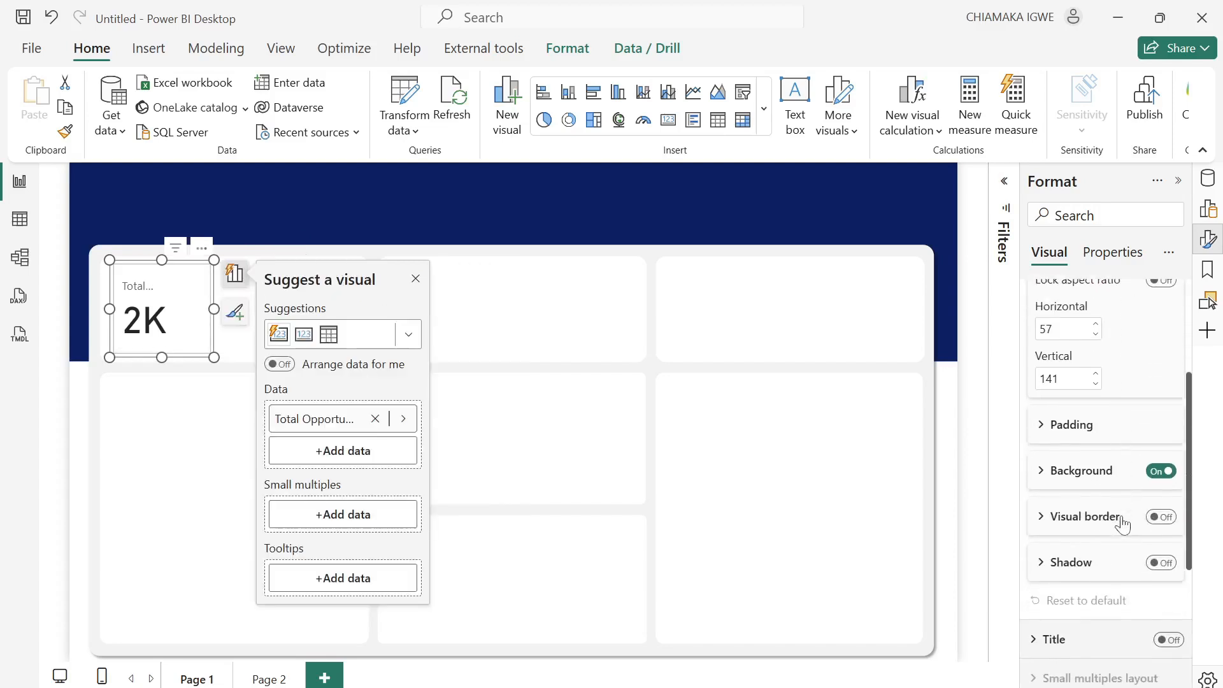
left_click(1156, 481)
Set the Total Opportunities series' callout value font to Segoe UI at size 18.
scroll(1113, 485, "down", 2)
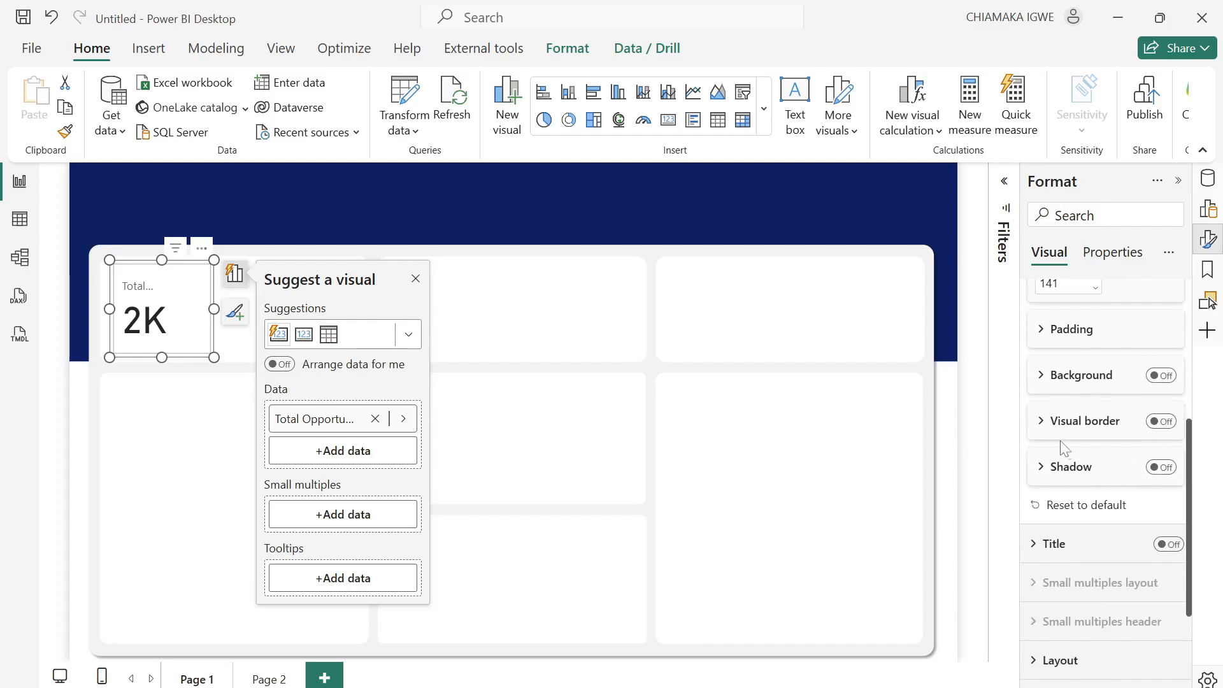
scroll(1072, 470, "down", 3)
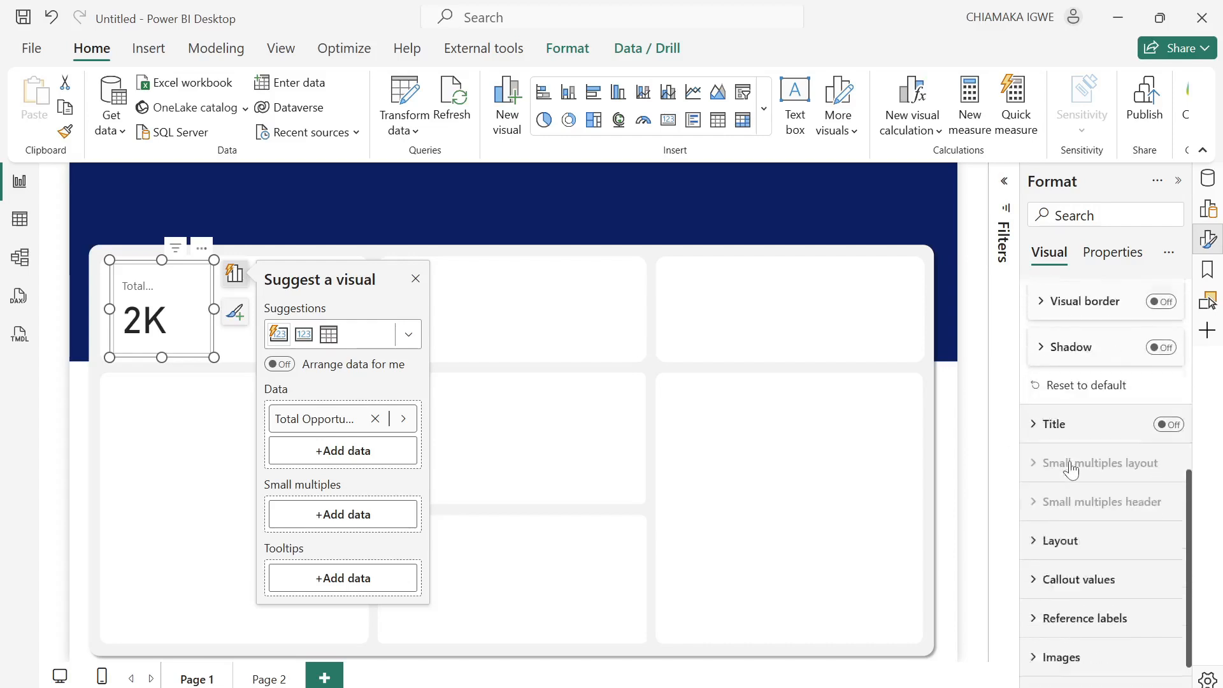
left_click(1036, 560)
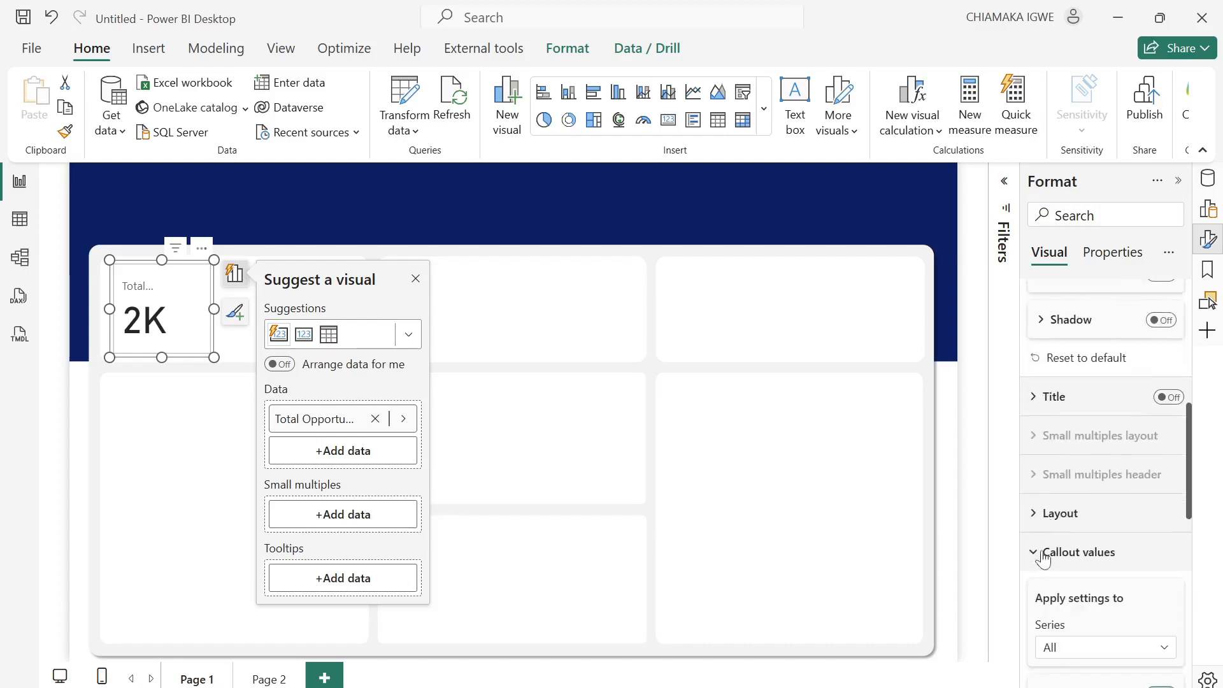
scroll(1055, 551, "down", 4)
left_click(1112, 465)
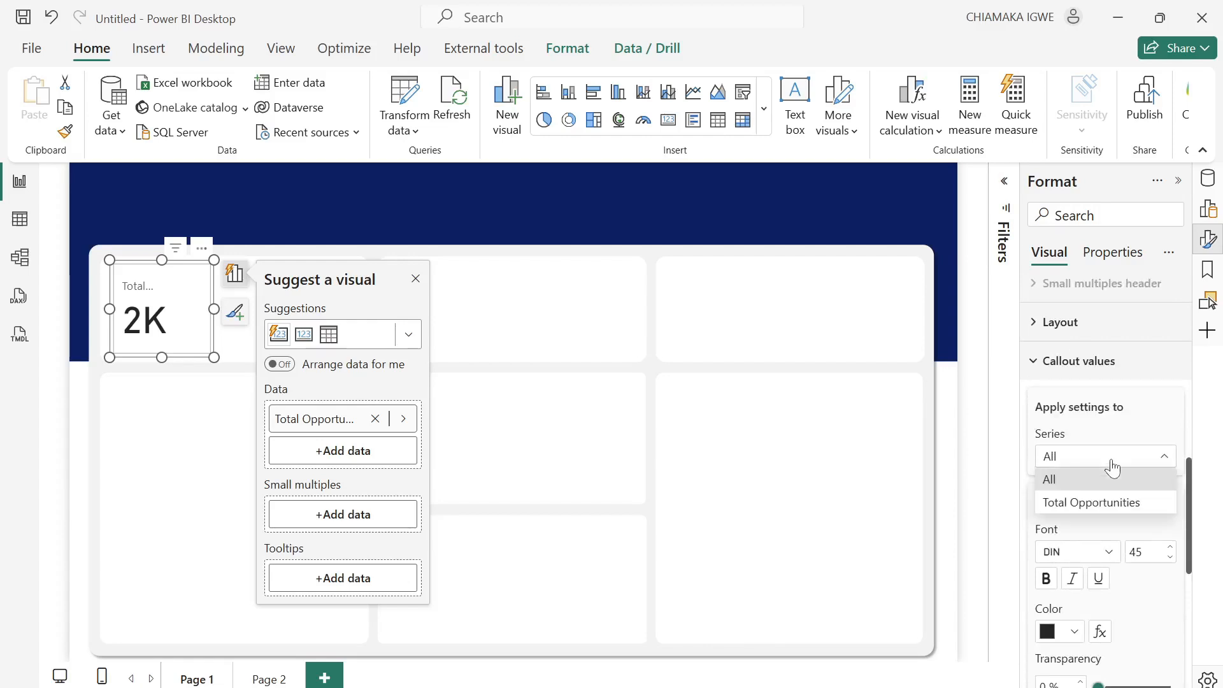
left_click(1090, 505)
left_click(1105, 561)
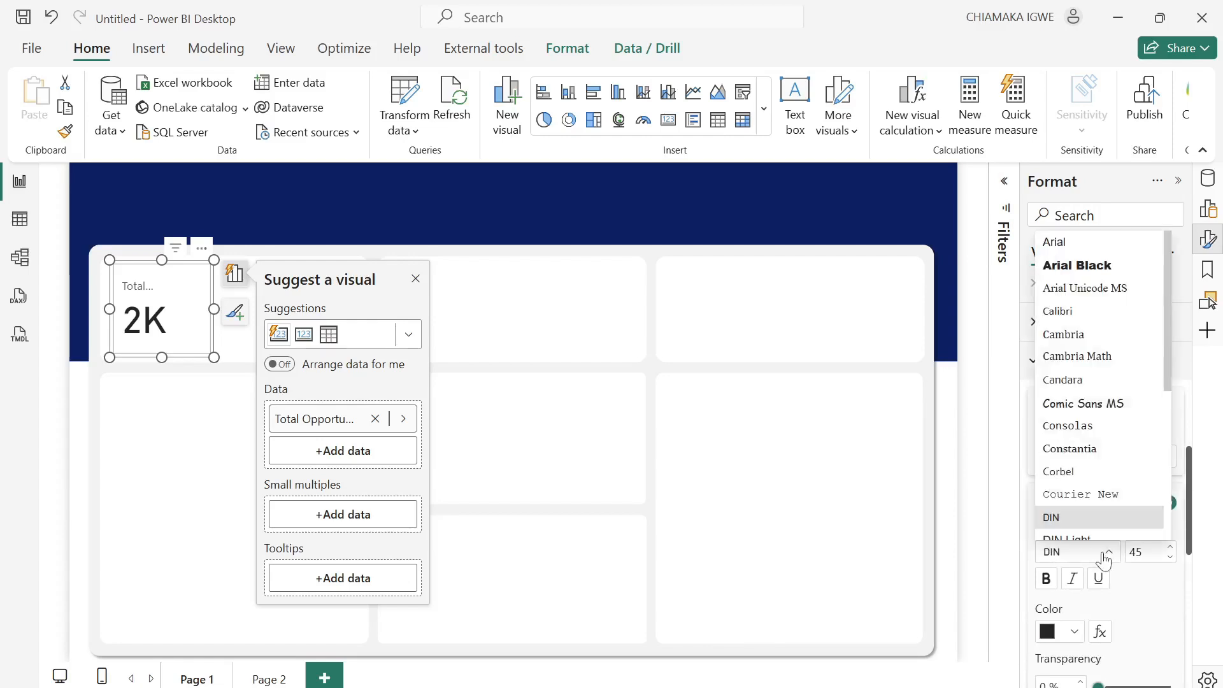
scroll(1109, 510, "down", 5)
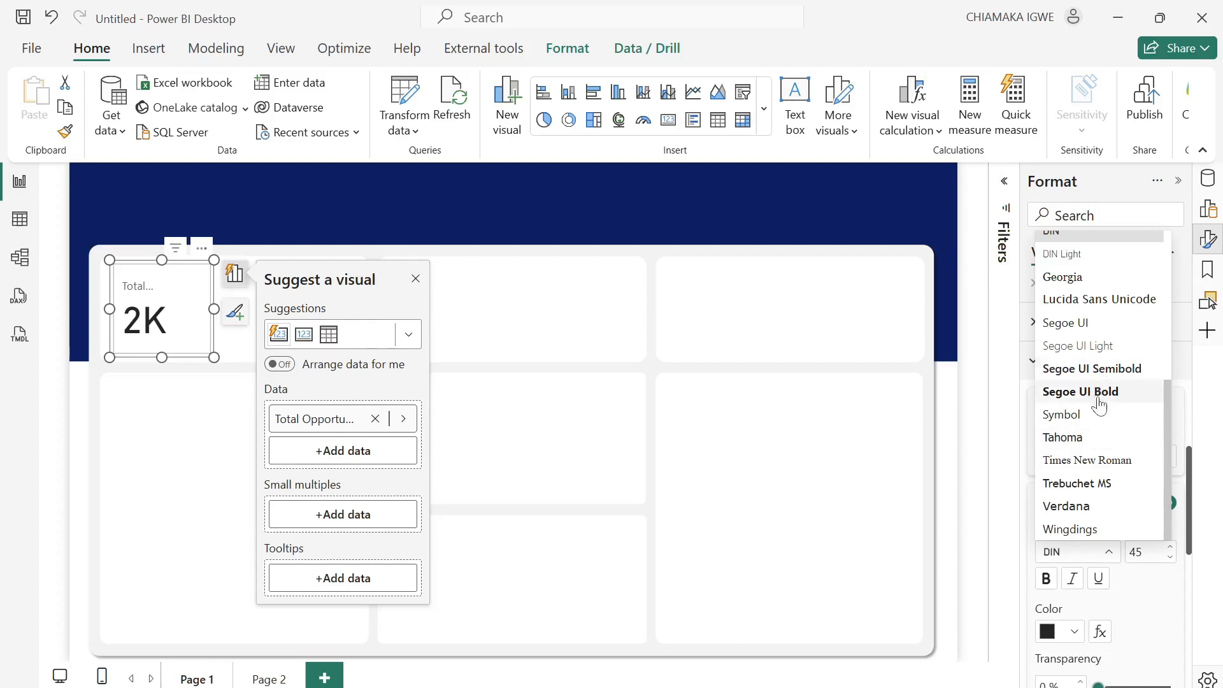
left_click(1091, 325)
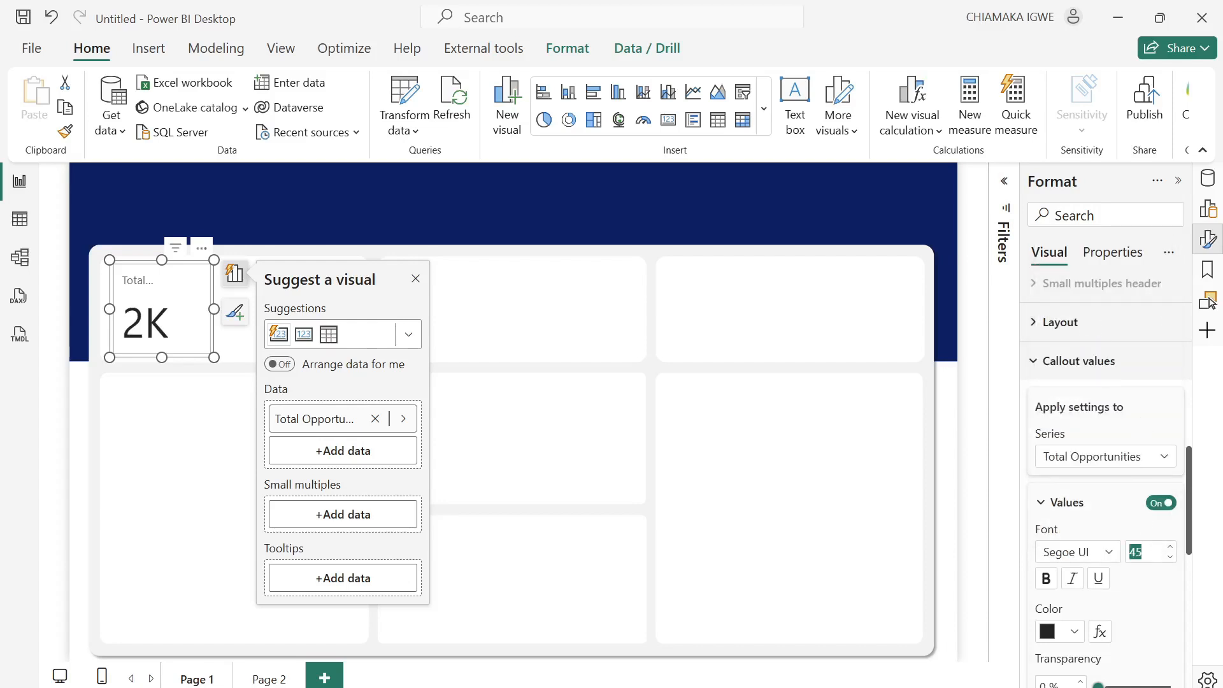
type("18")
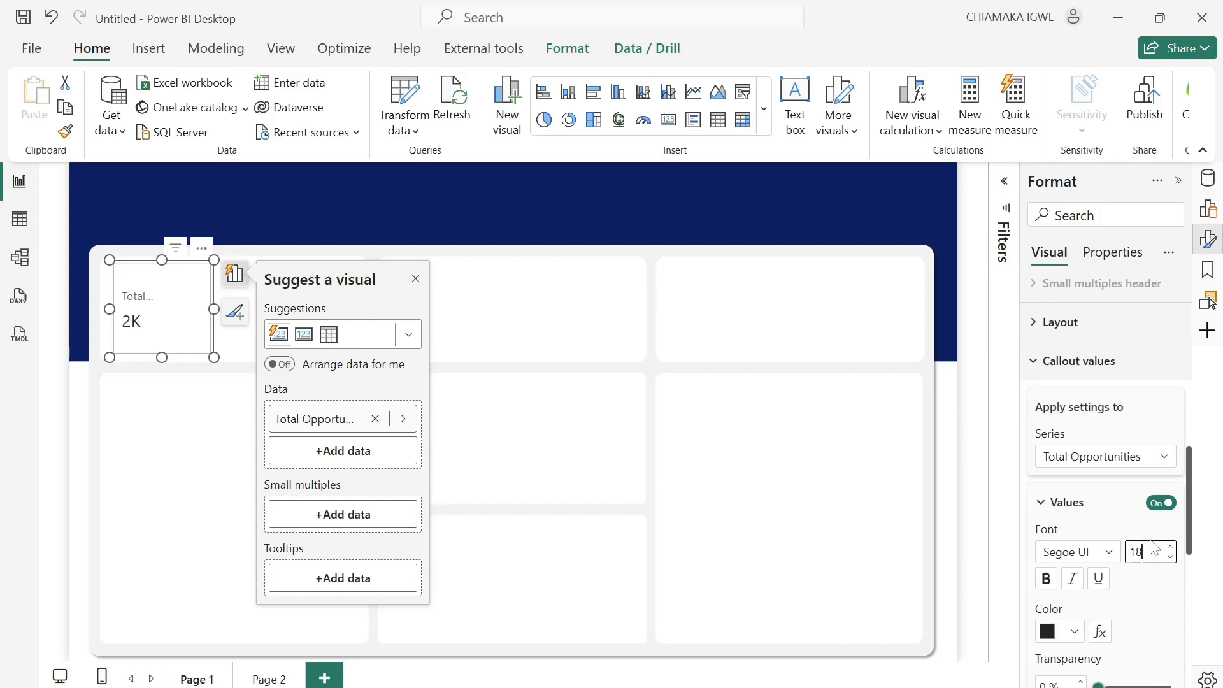
Set the display units of the Total Opportunities callout value to None.
scroll(1154, 549, "down", 3)
scroll(1123, 543, "down", 2)
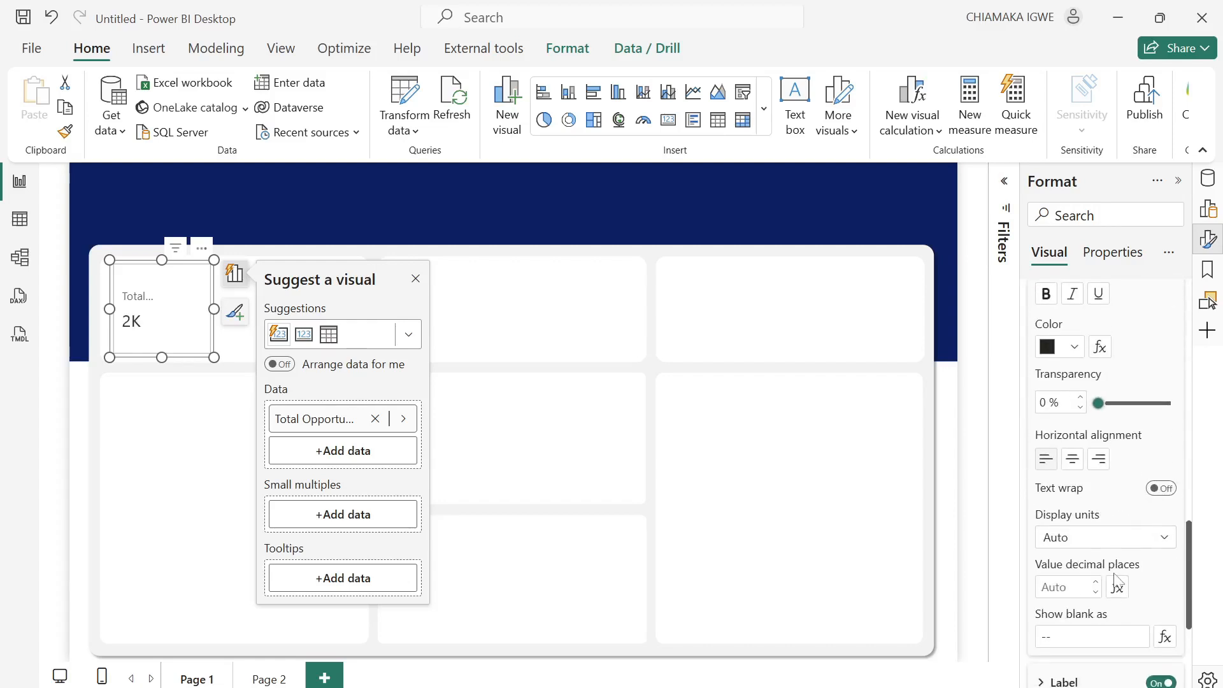
left_click(1132, 542)
left_click(1072, 581)
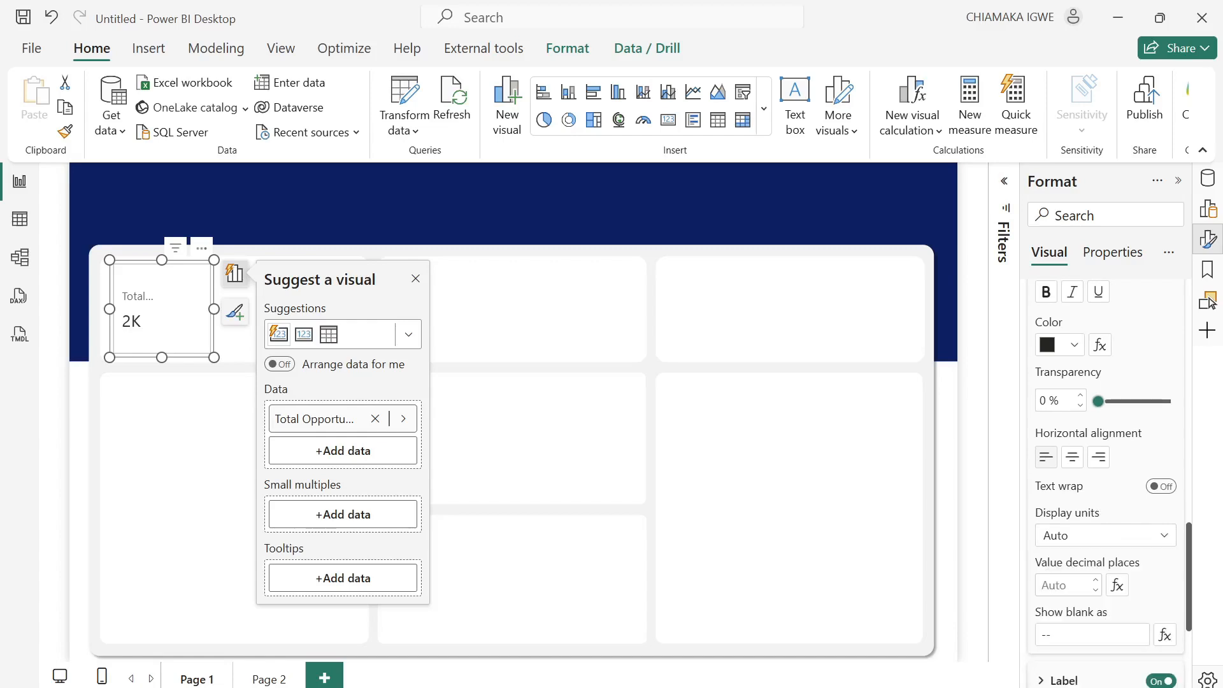
Apply a thousands separator to the Total Opportunities measure in the Key Measures table.
left_click(1208, 180)
left_click(1115, 410)
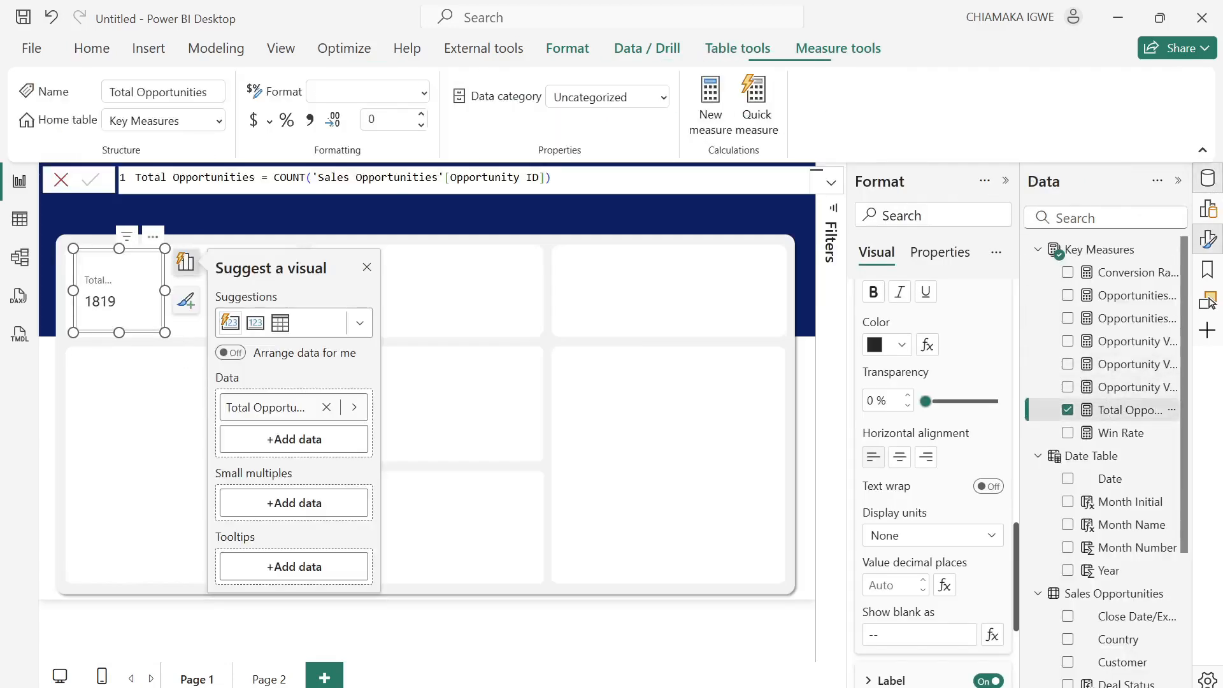
left_click(309, 121)
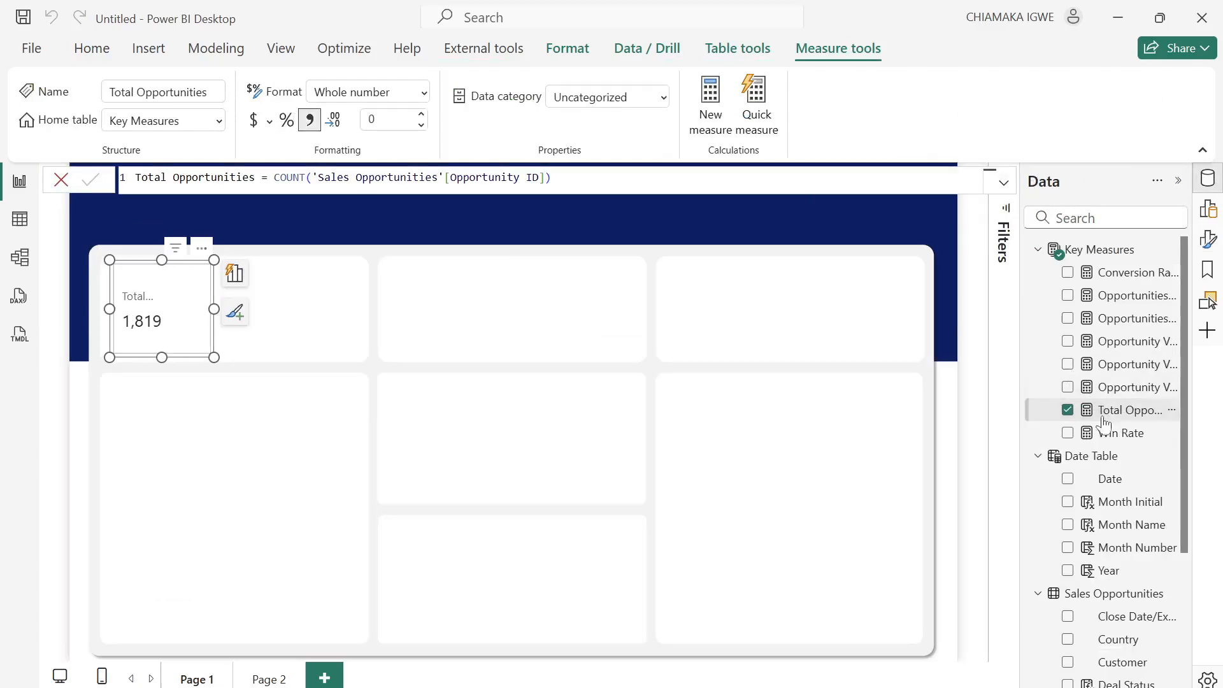
Rename the Total Opportunities field on the card so that its label reads Opportunities.
left_click(1206, 241)
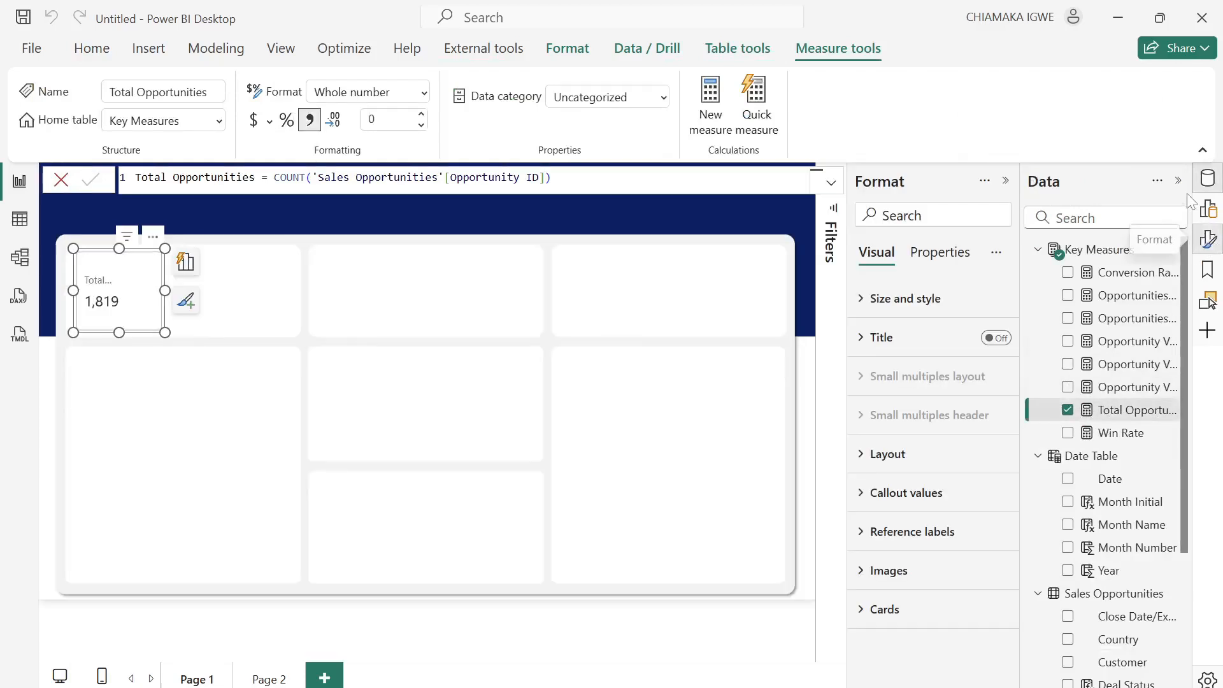
left_click(1179, 183)
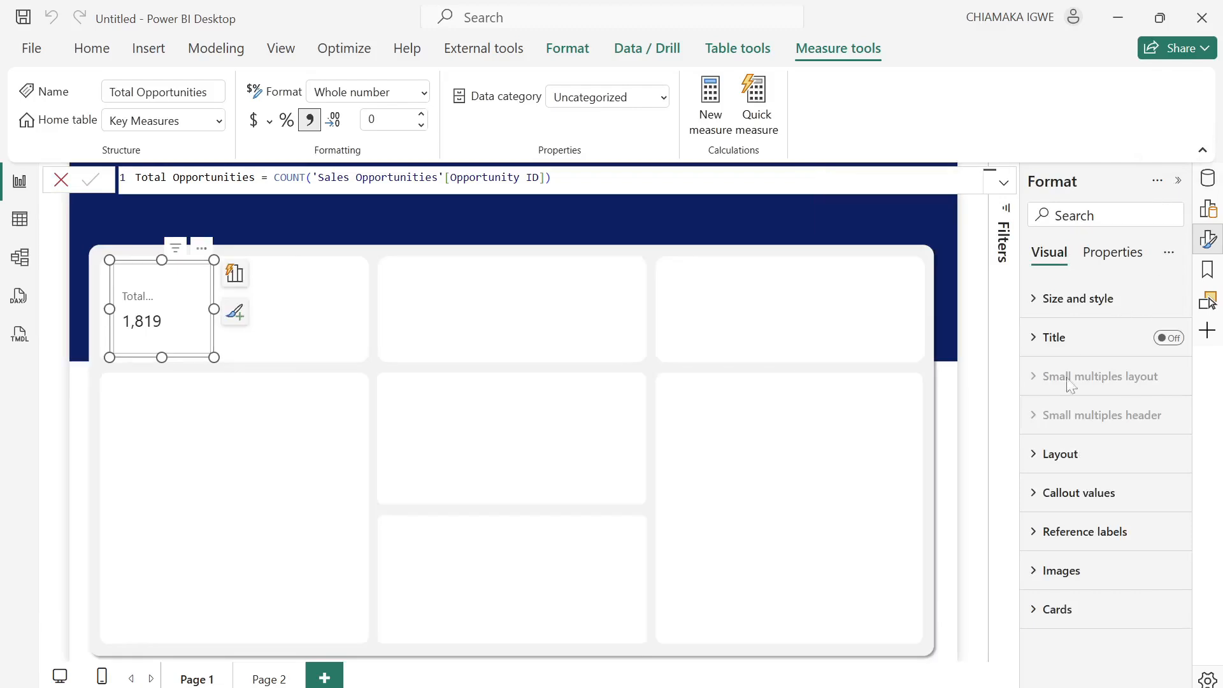
left_click(1042, 495)
scroll(1045, 504, "down", 10)
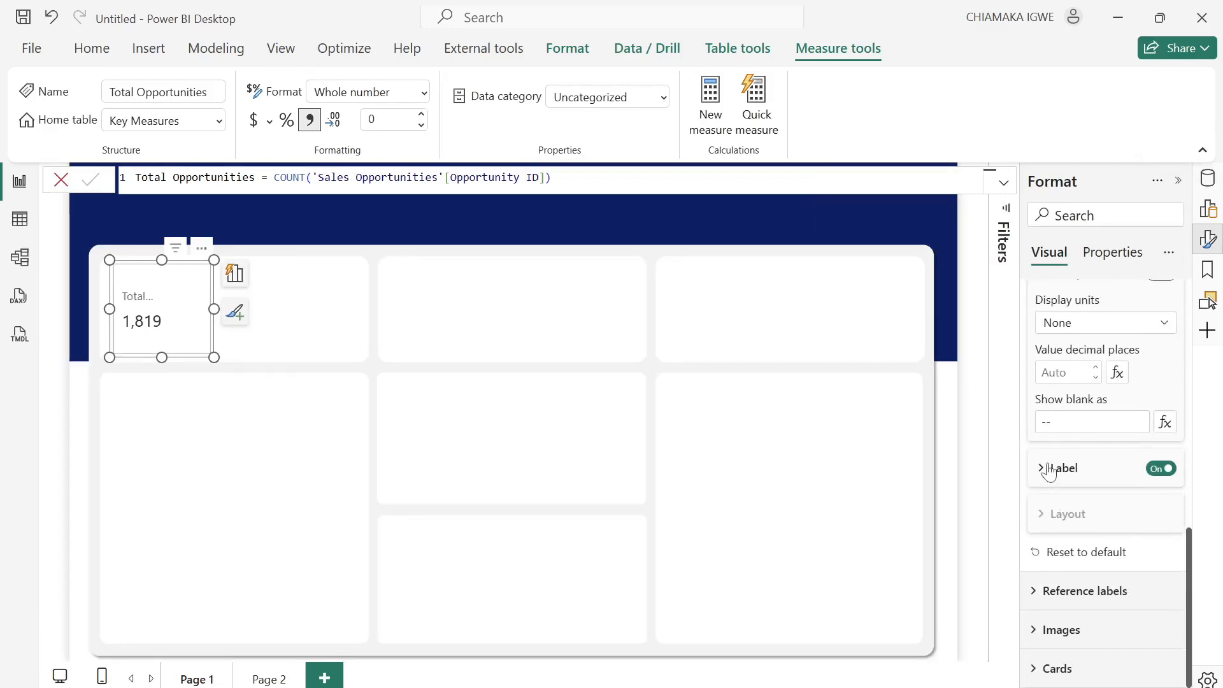
left_click(1049, 469)
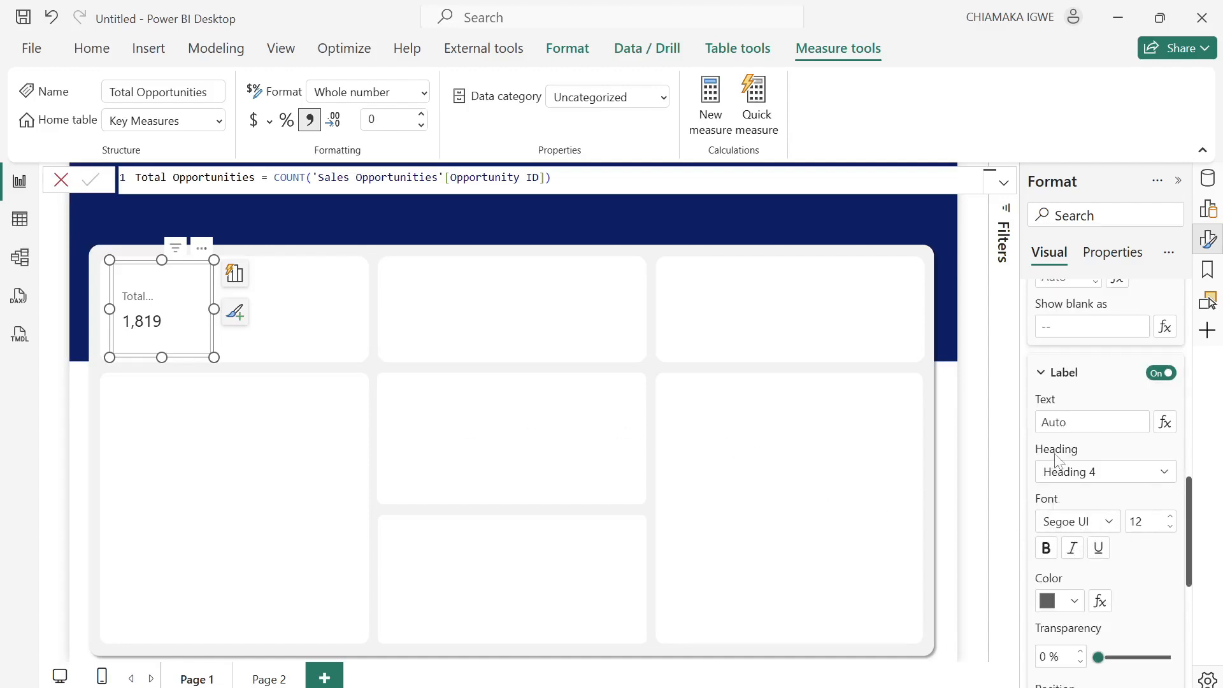
left_click(1208, 209)
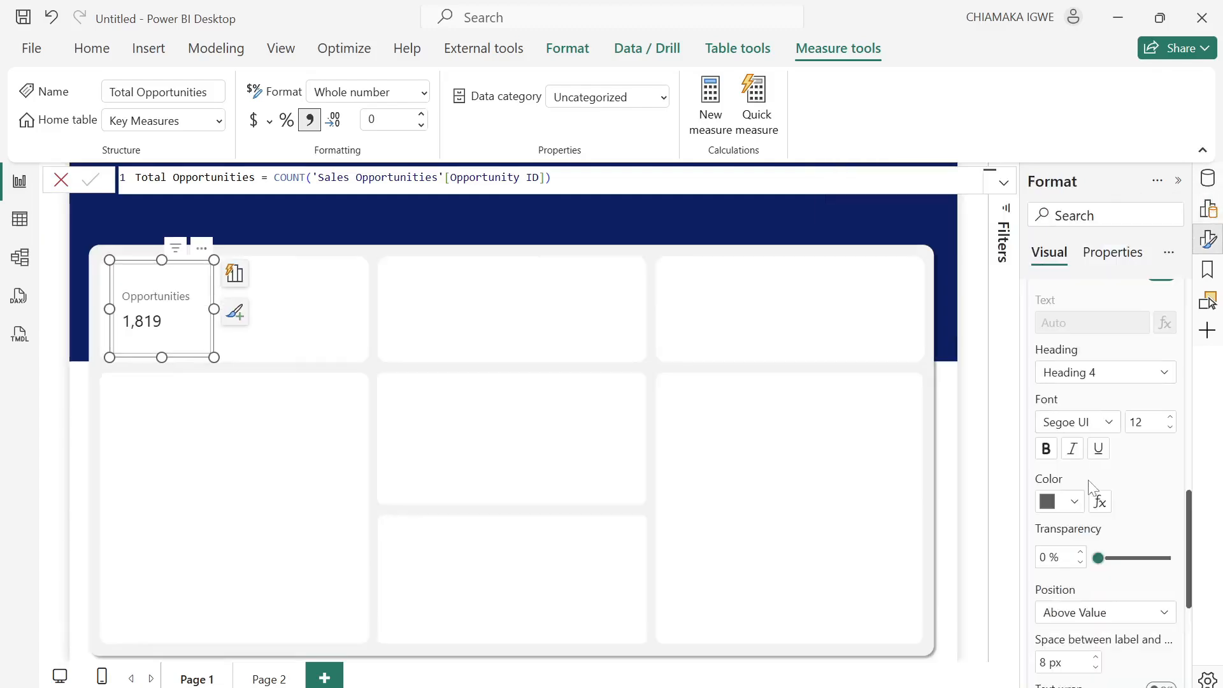
Center the card's callout value and label horizontally for all series.
scroll(1091, 488, "down", 3)
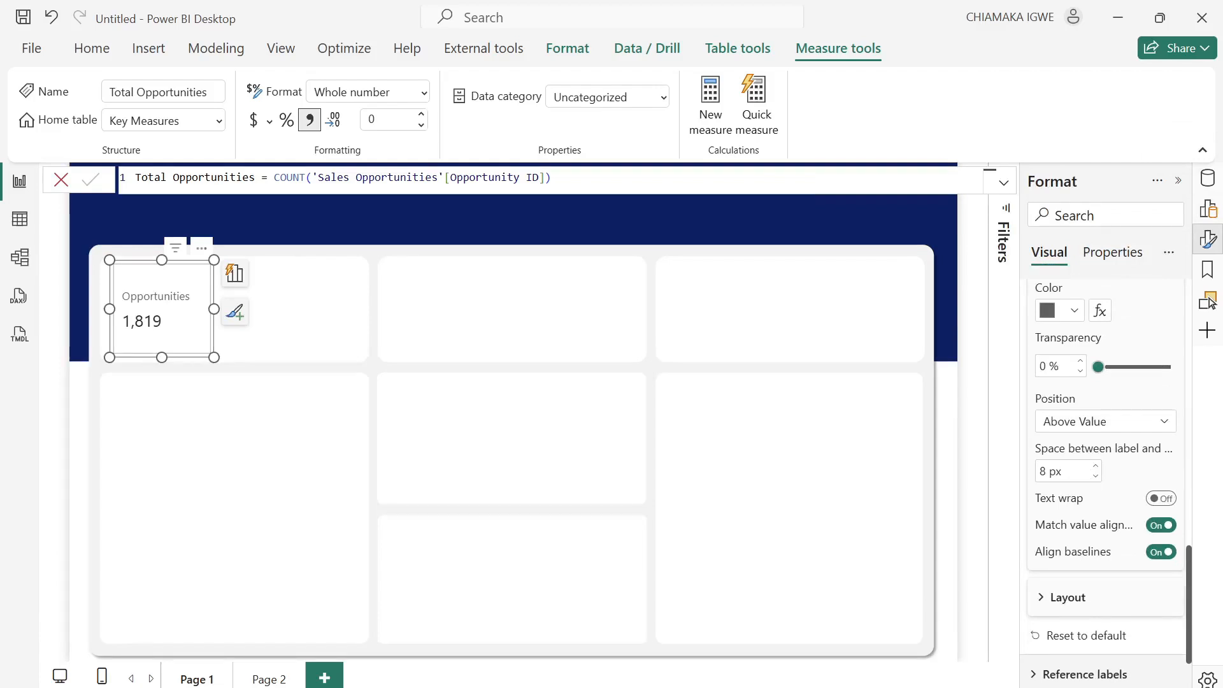
left_click(1043, 598)
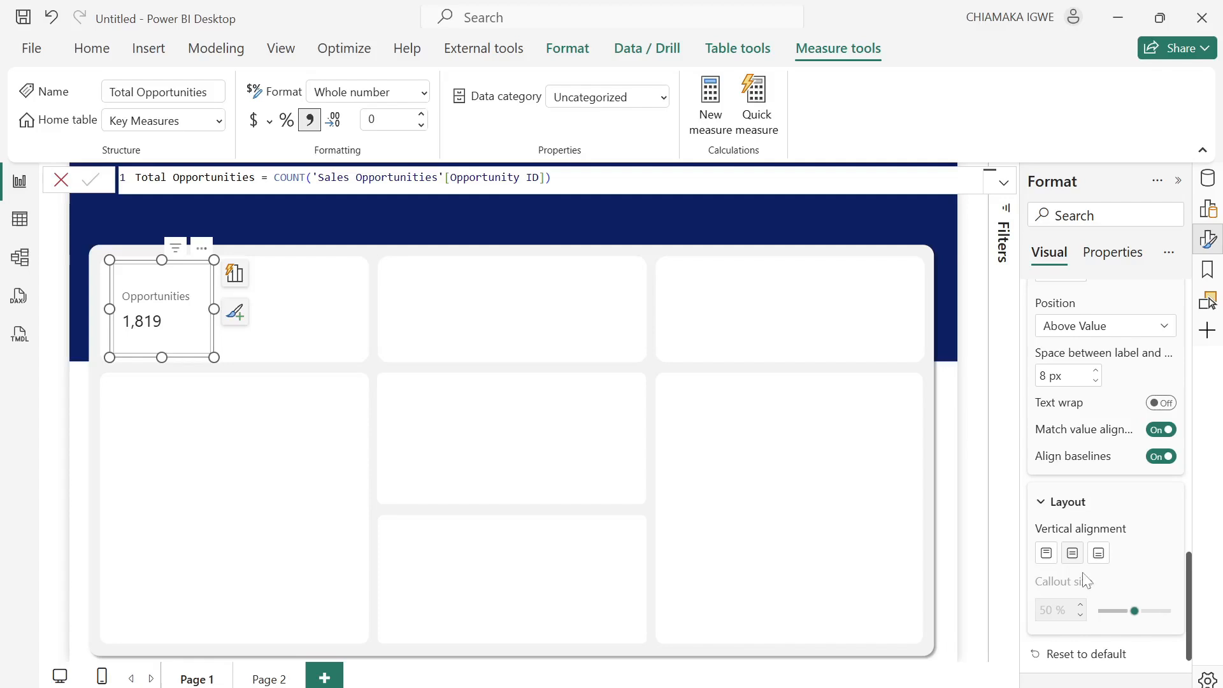
scroll(1087, 581, "up", 10)
scroll(1088, 577, "down", 5)
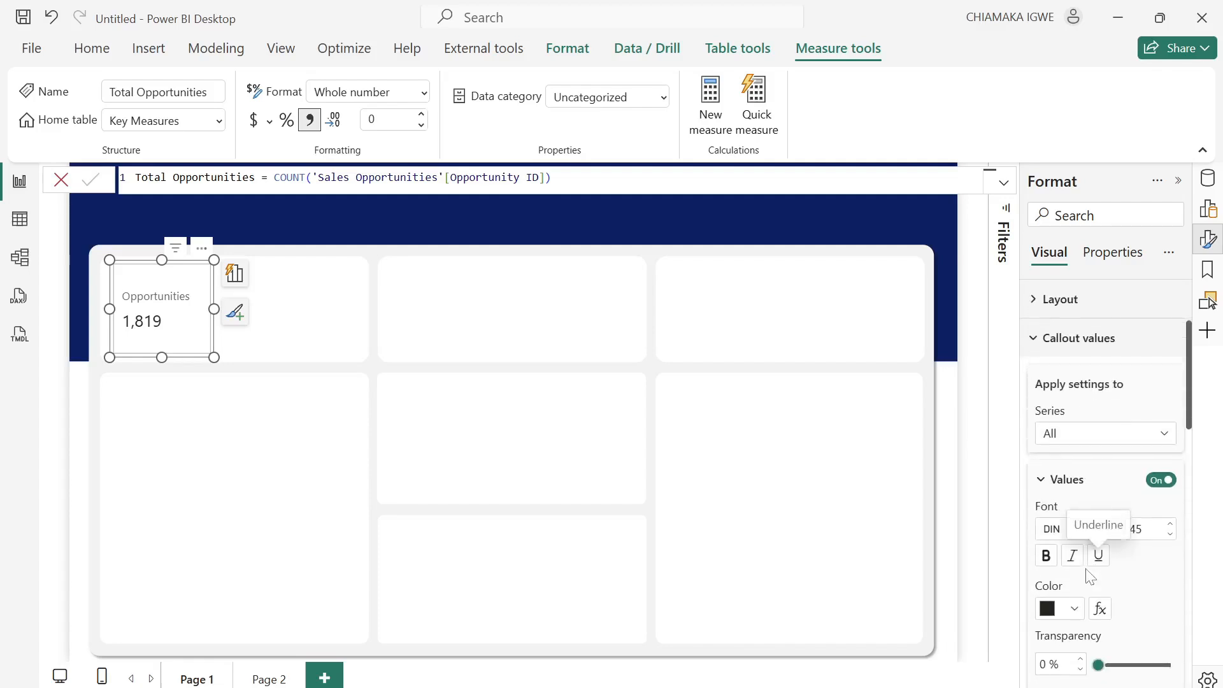
left_click(1070, 540)
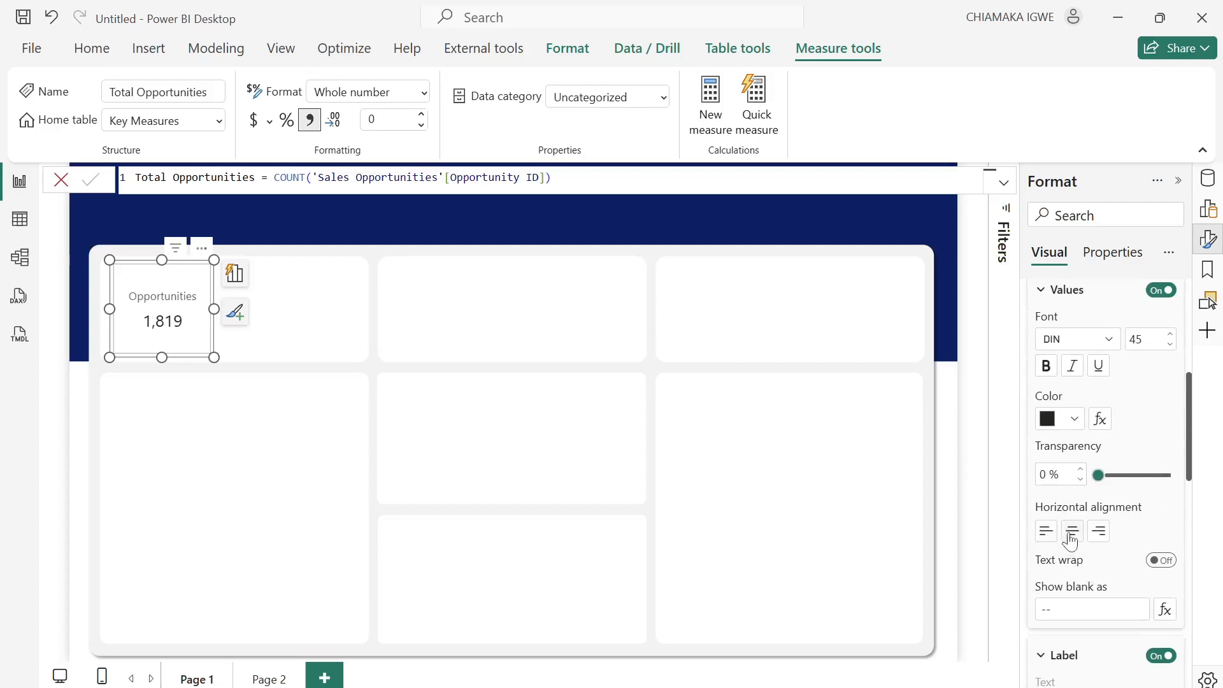
Add the Opportunities Won and Opportunities Lost measures as reference labels to the Opportunities card.
scroll(1172, 506, "down", 10)
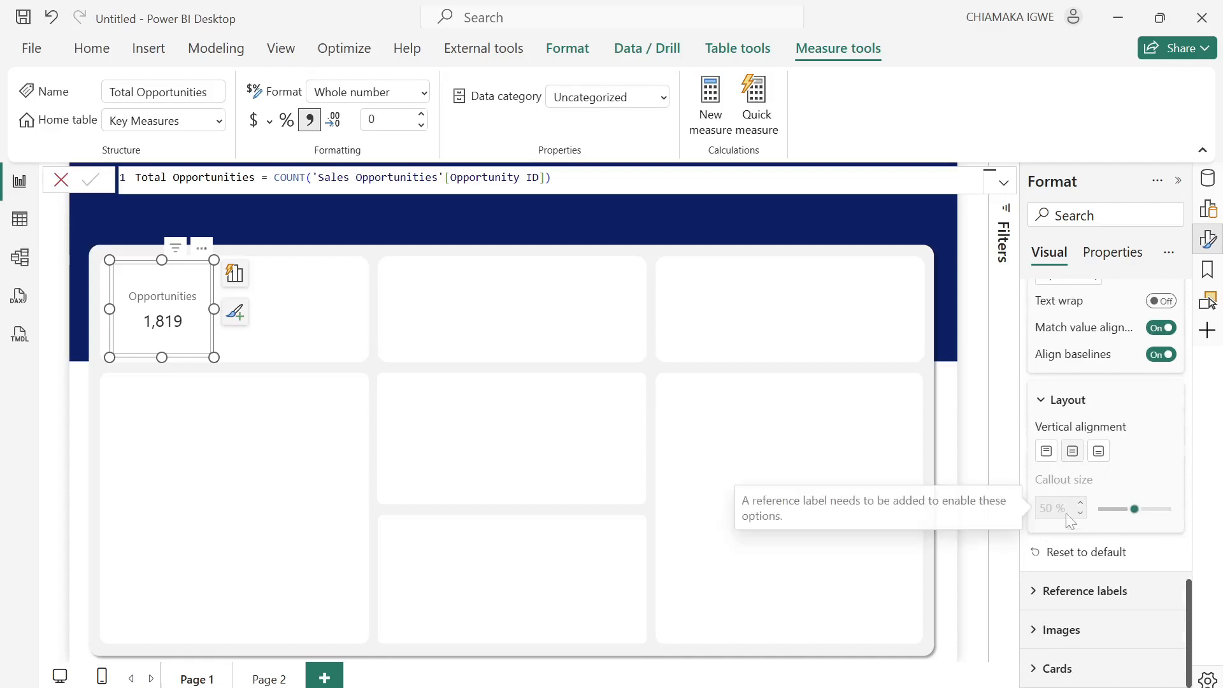
left_click(1030, 592)
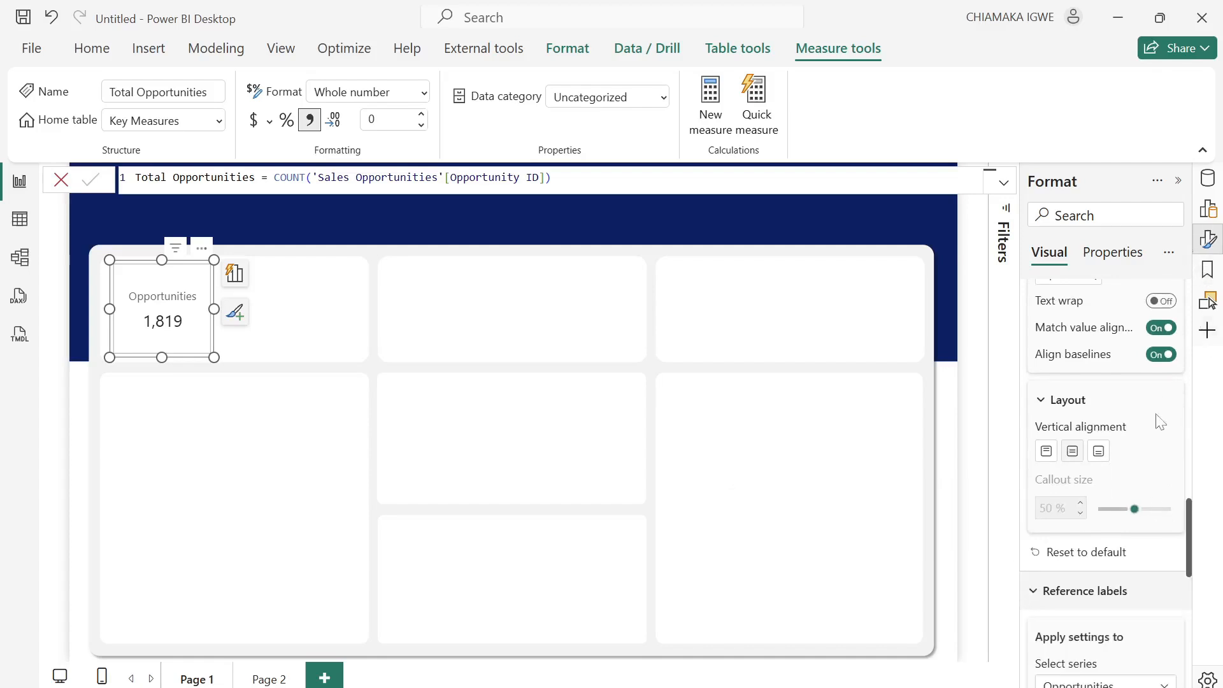
scroll(1154, 434, "down", 3)
left_click(1148, 553)
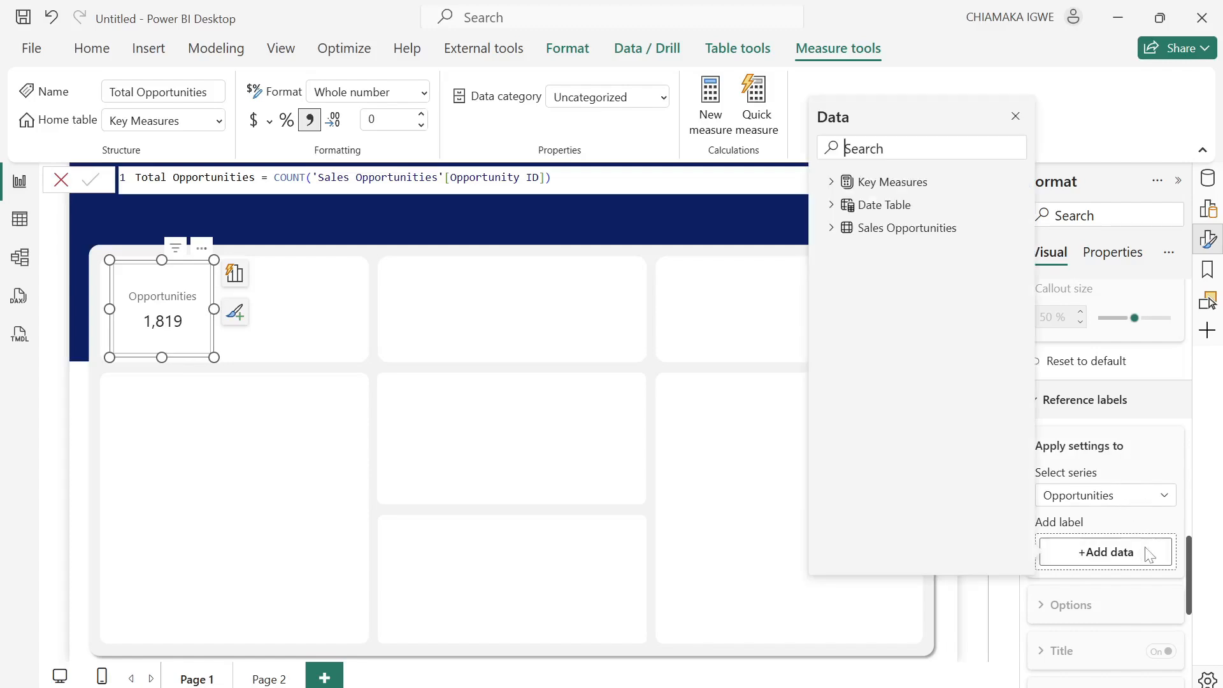
left_click(834, 189)
left_click(911, 258)
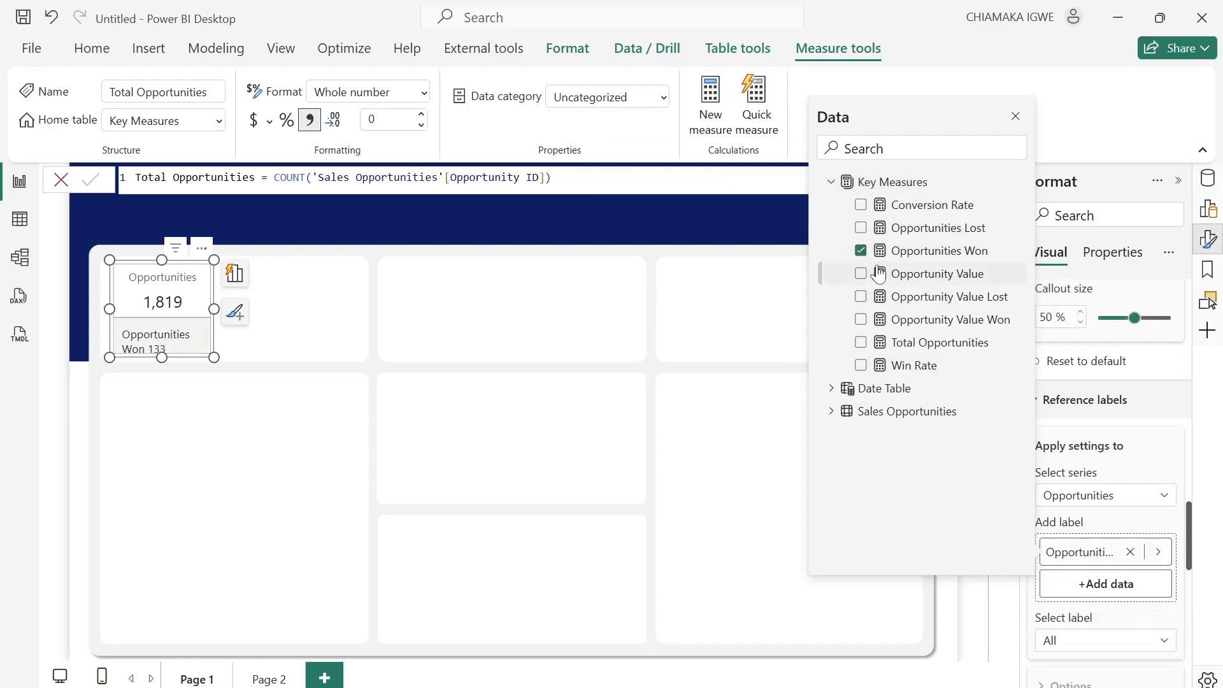
left_click(862, 231)
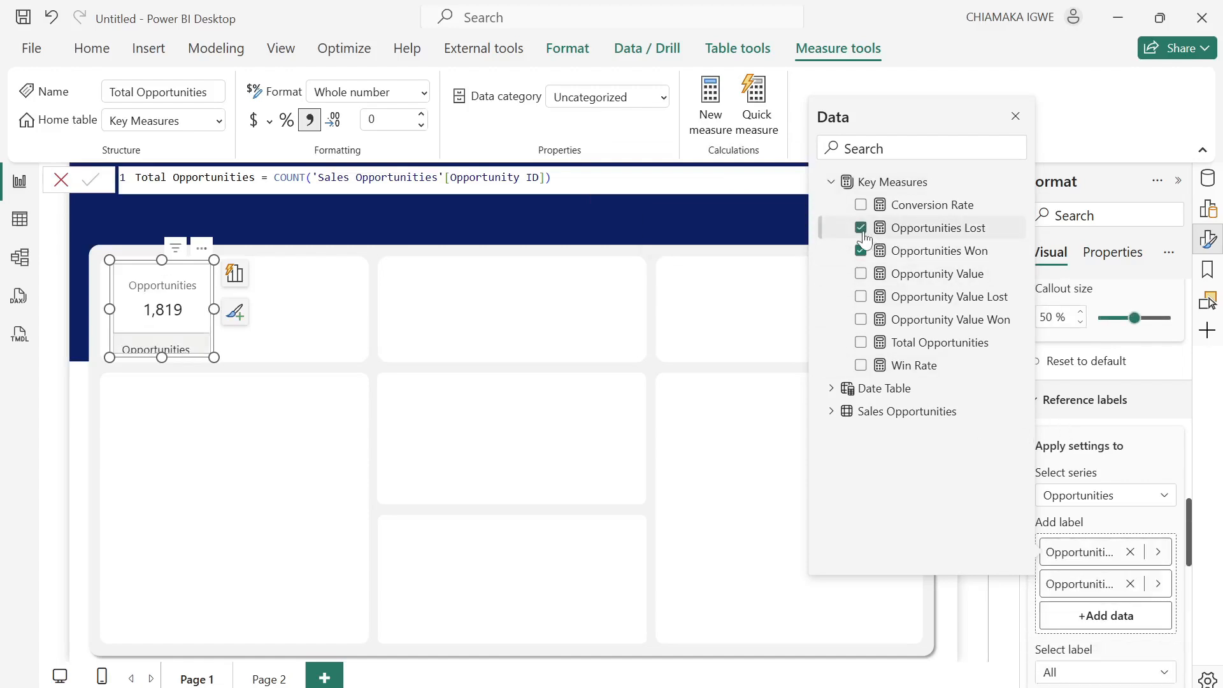
left_click(1016, 117)
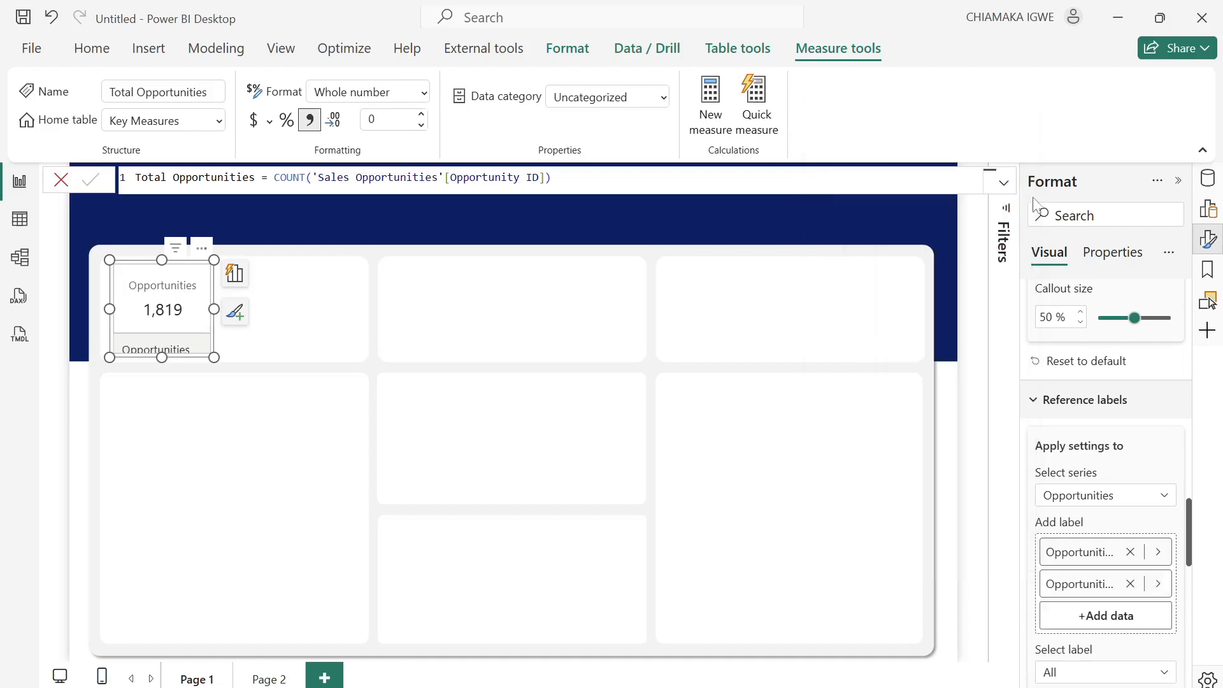
Give the Opportunities Won reference label a custom title with the text "Won".
scroll(1115, 522, "down", 5)
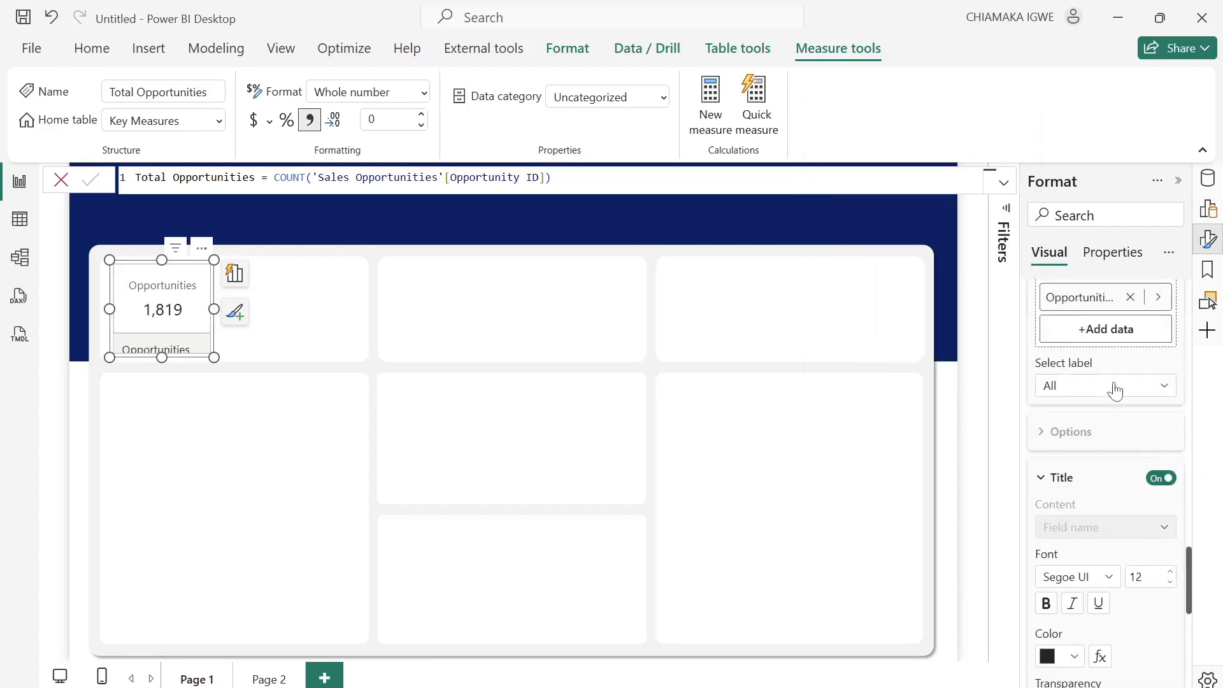
left_click(1115, 389)
left_click(1092, 428)
left_click(1088, 529)
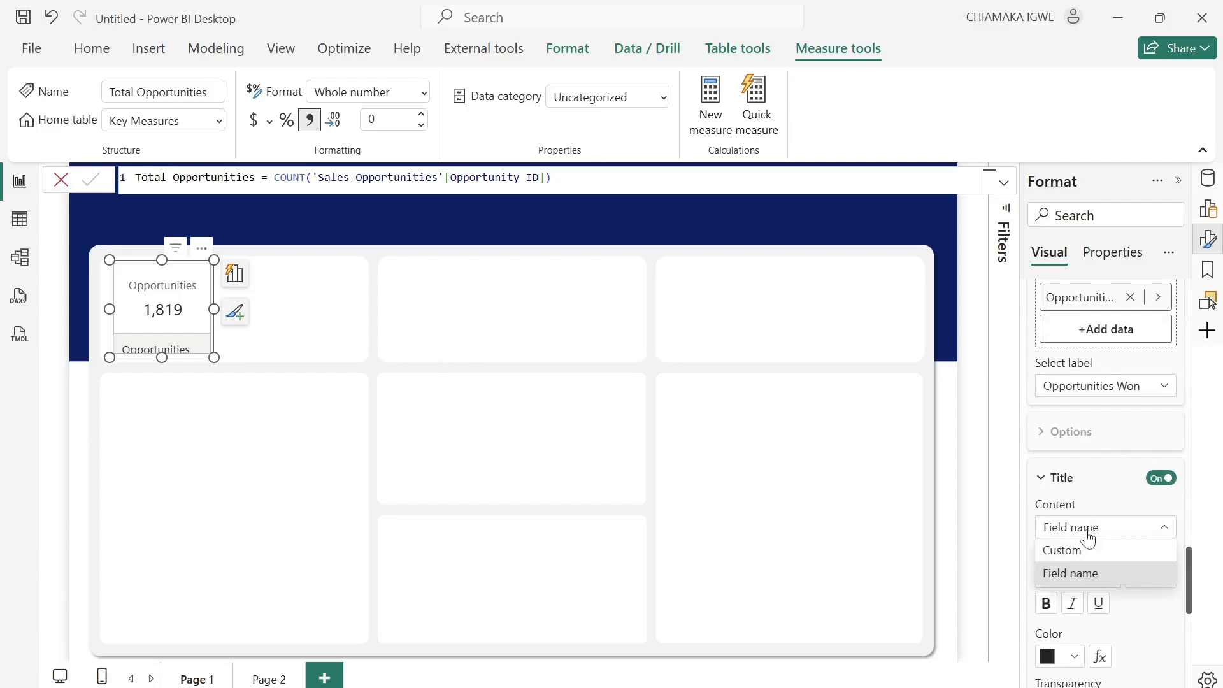
left_click(1091, 550)
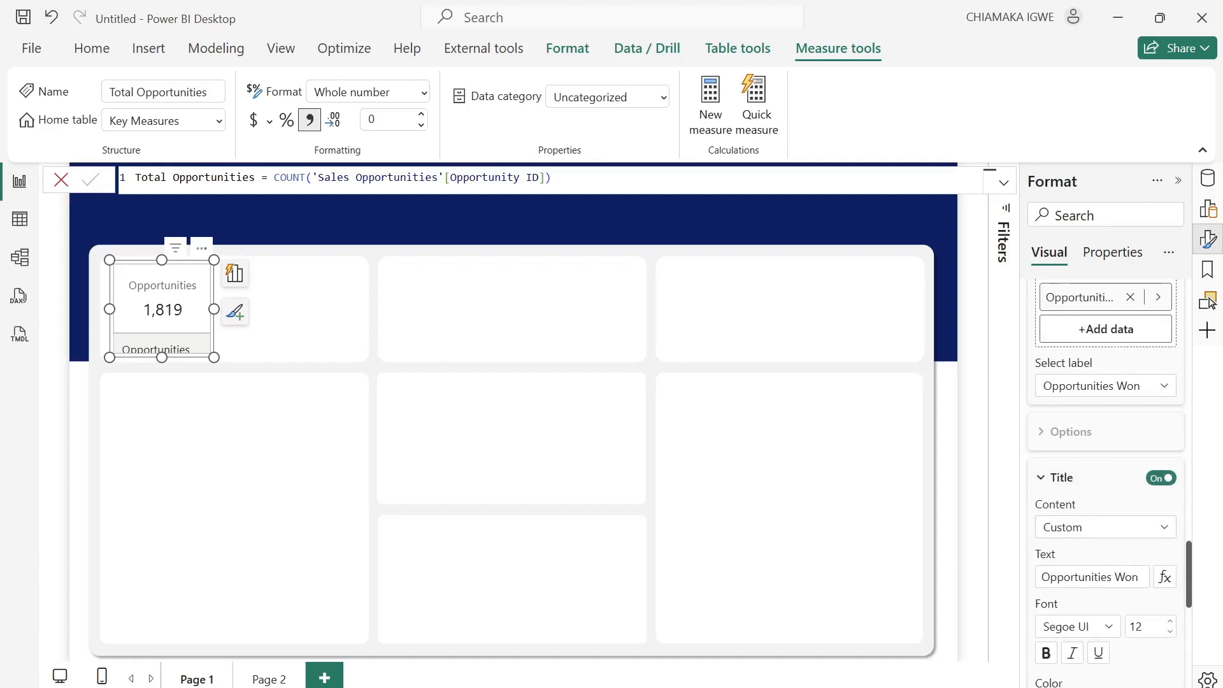
left_click(1115, 577)
key("BackSpace")
key("BackSpace")
key("BackSpace")
key("BackSpace")
key("BackSpace")
key("BackSpace")
key("BackSpace")
key("BackSpace")
key("BackSpace")
key("BackSpace")
key("BackSpace")
key("BackSpace")
key("BackSpace")
key("BackSpace")
Set the Won label's title font size to 10 and expand its value settings.
scroll(1101, 521, "down", 3)
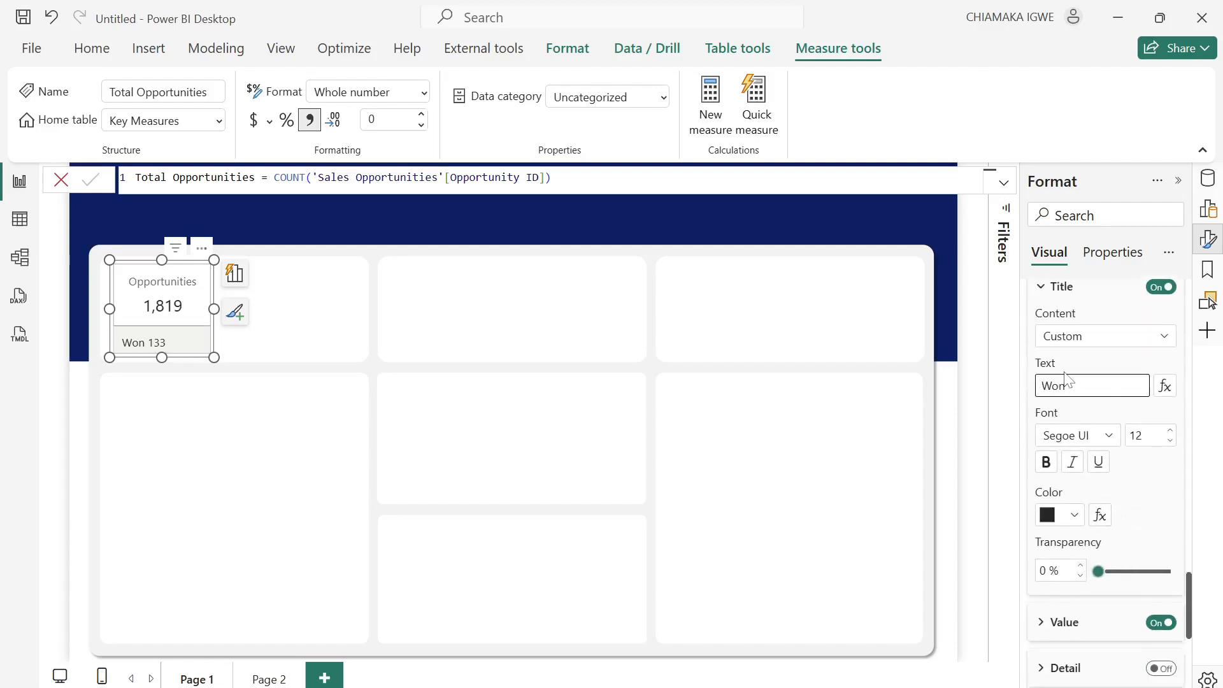
left_click(1137, 435)
key("Return")
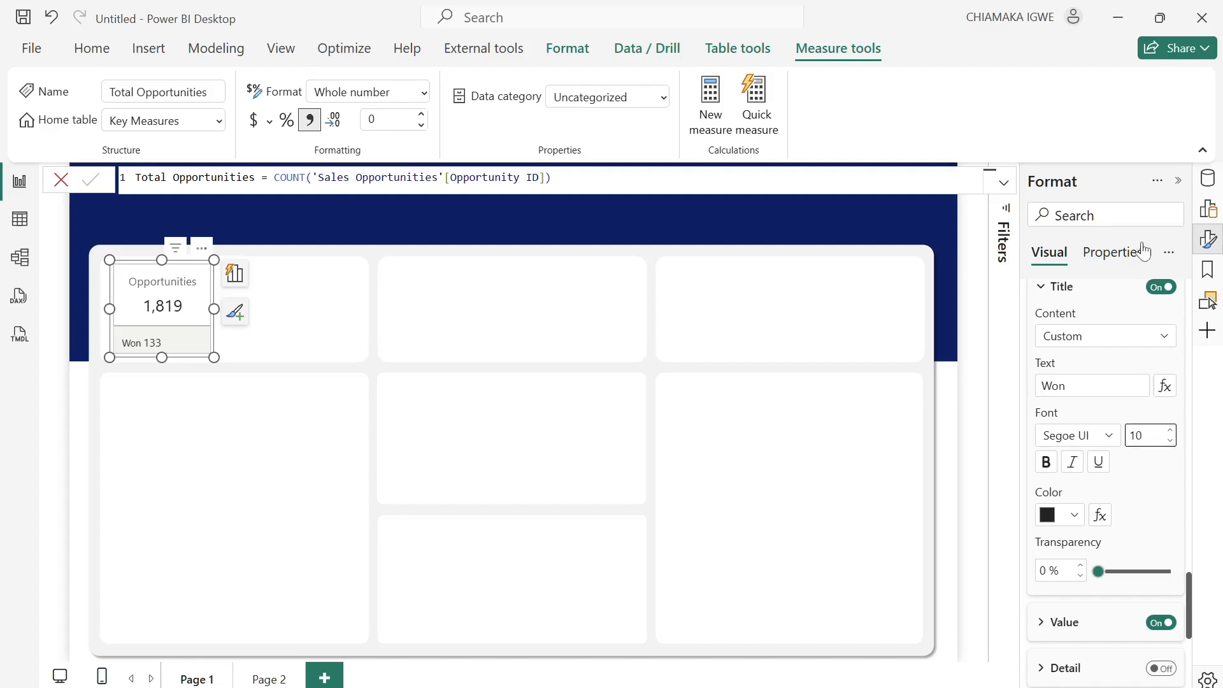
scroll(1095, 508, "down", 3)
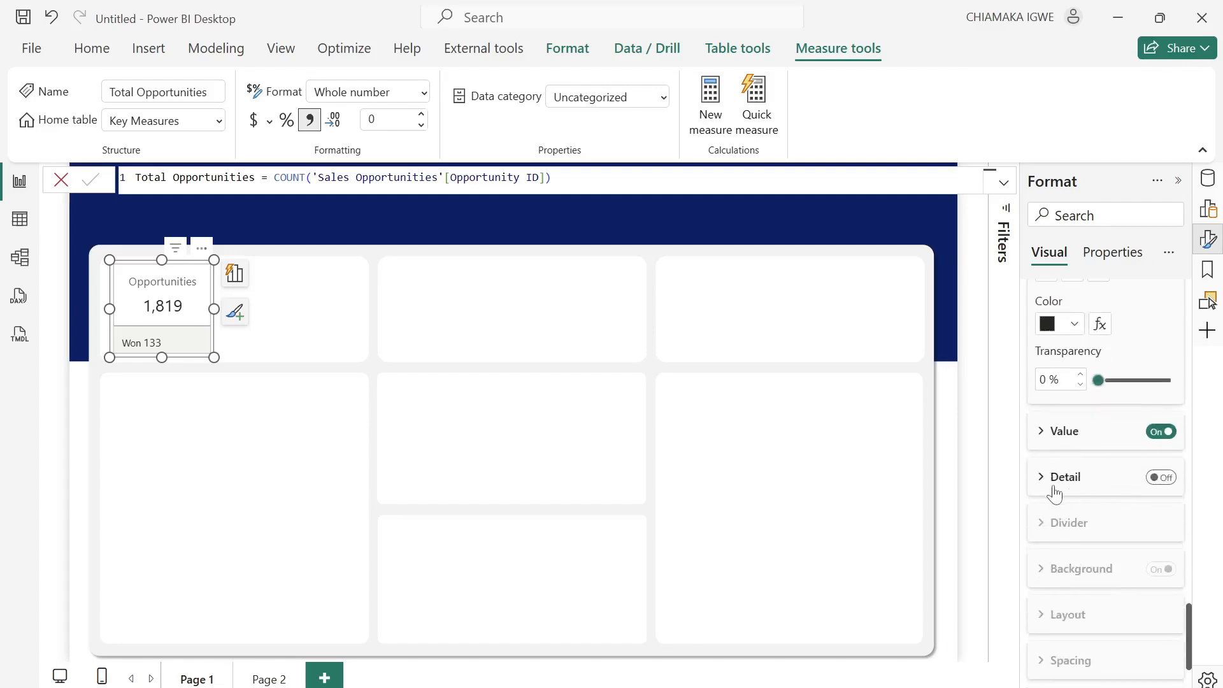
left_click(1039, 438)
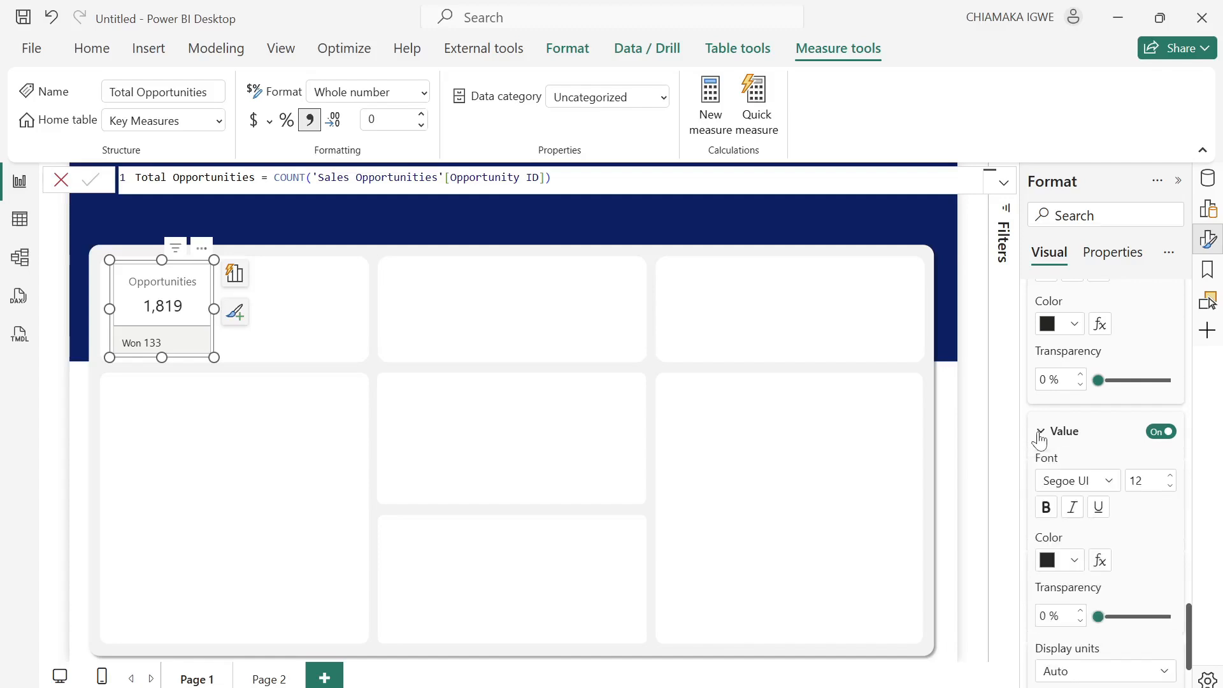
scroll(1115, 446, "down", 3)
scroll(1100, 420, "up", 2)
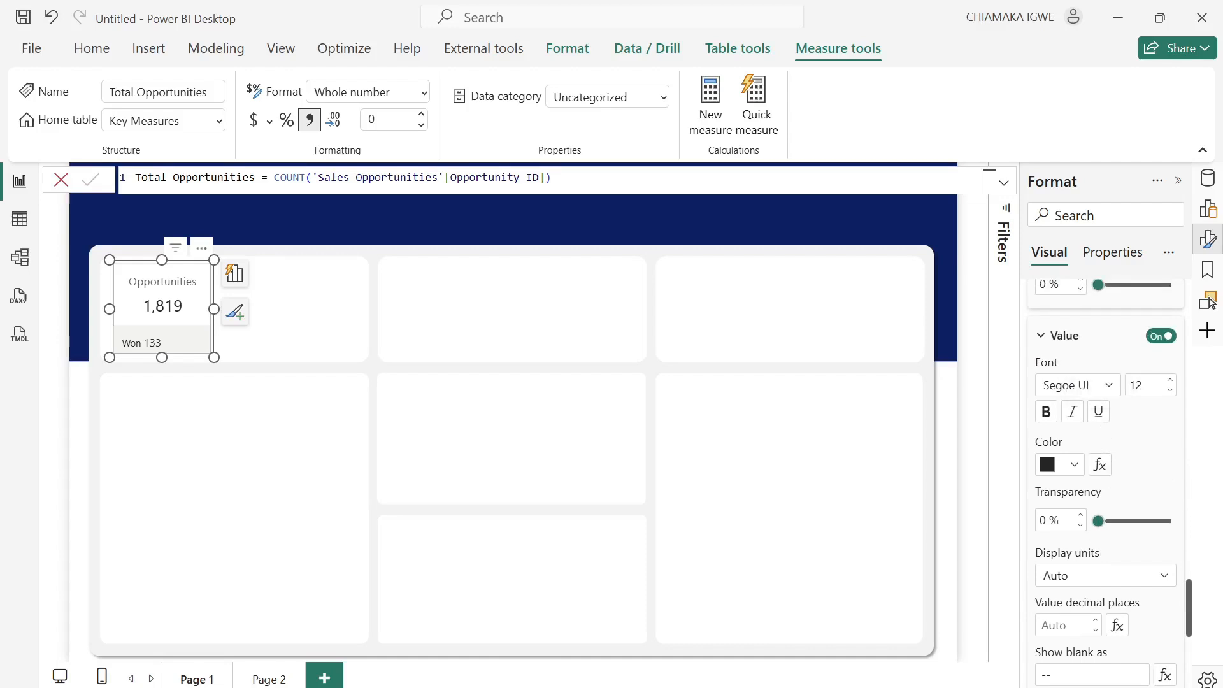
Give the Opportunities Lost reference label a custom title with the text "Lost".
scroll(1104, 470, "up", 8)
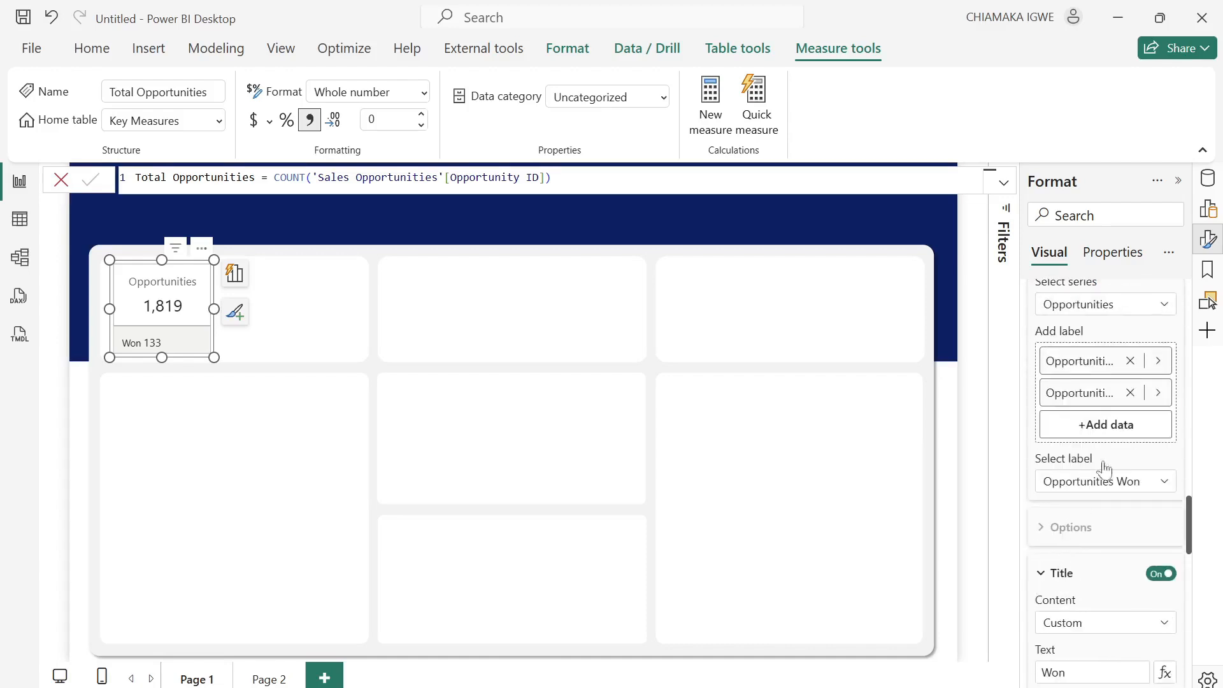
left_click(1083, 482)
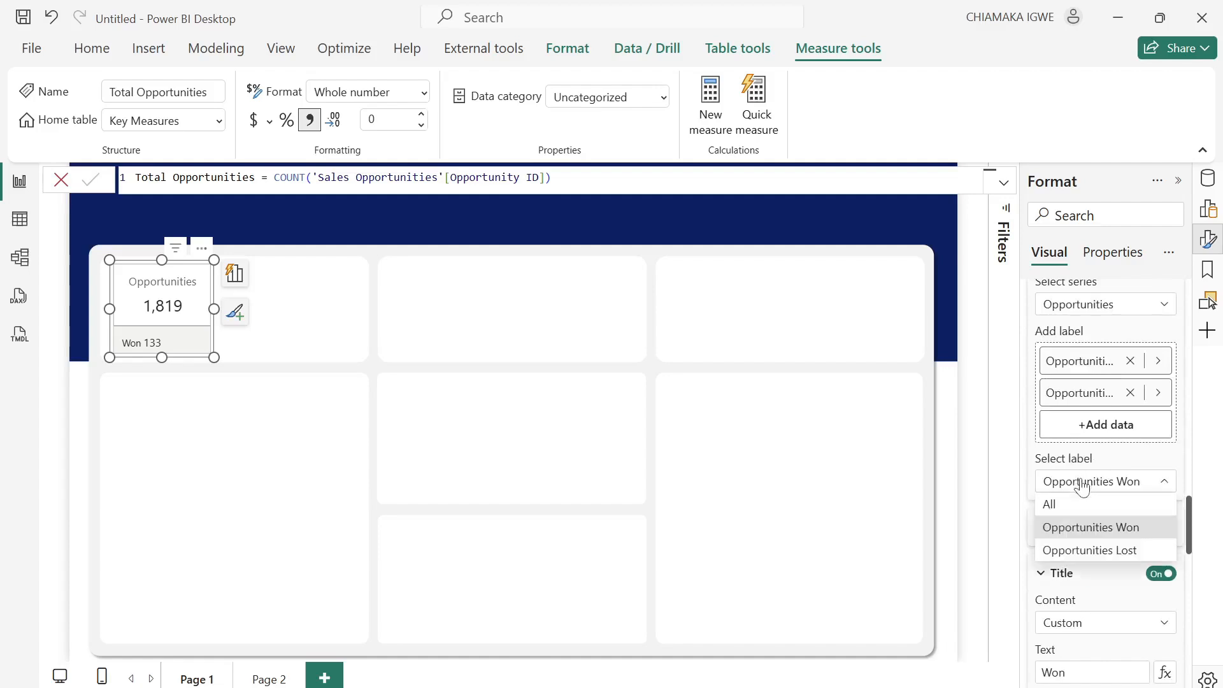
left_click(1091, 558)
scroll(1096, 484, "down", 5)
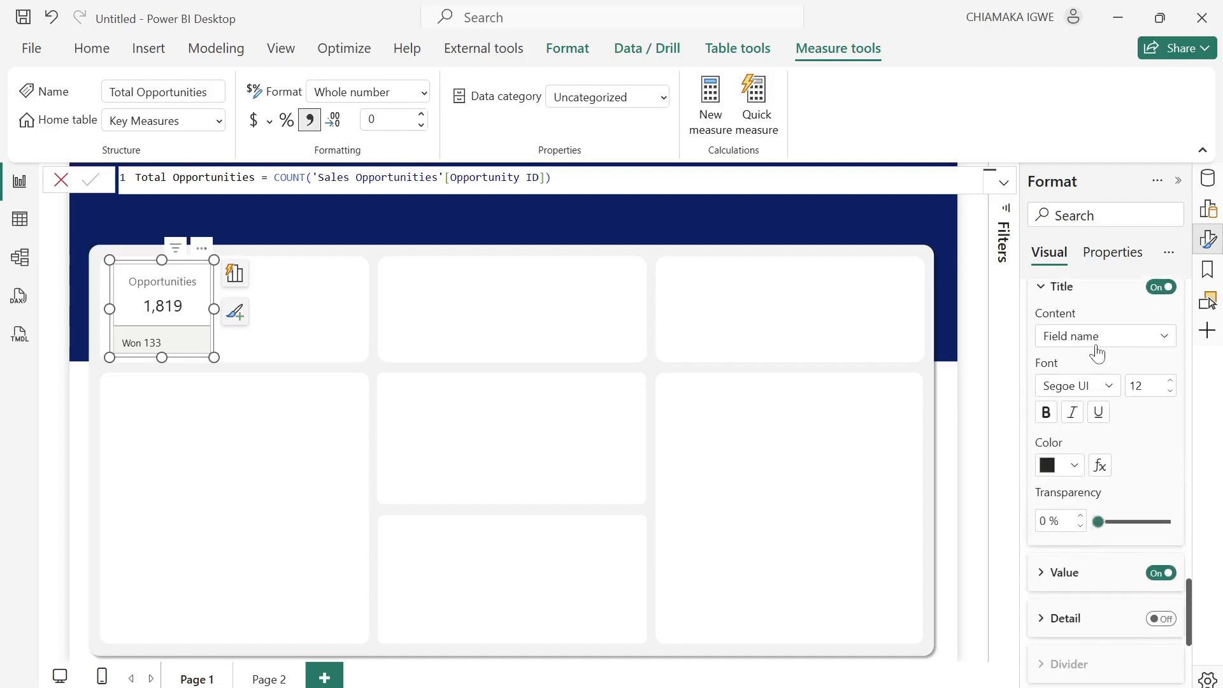
left_click(1096, 347)
key("Escape")
double_click(1038, 386)
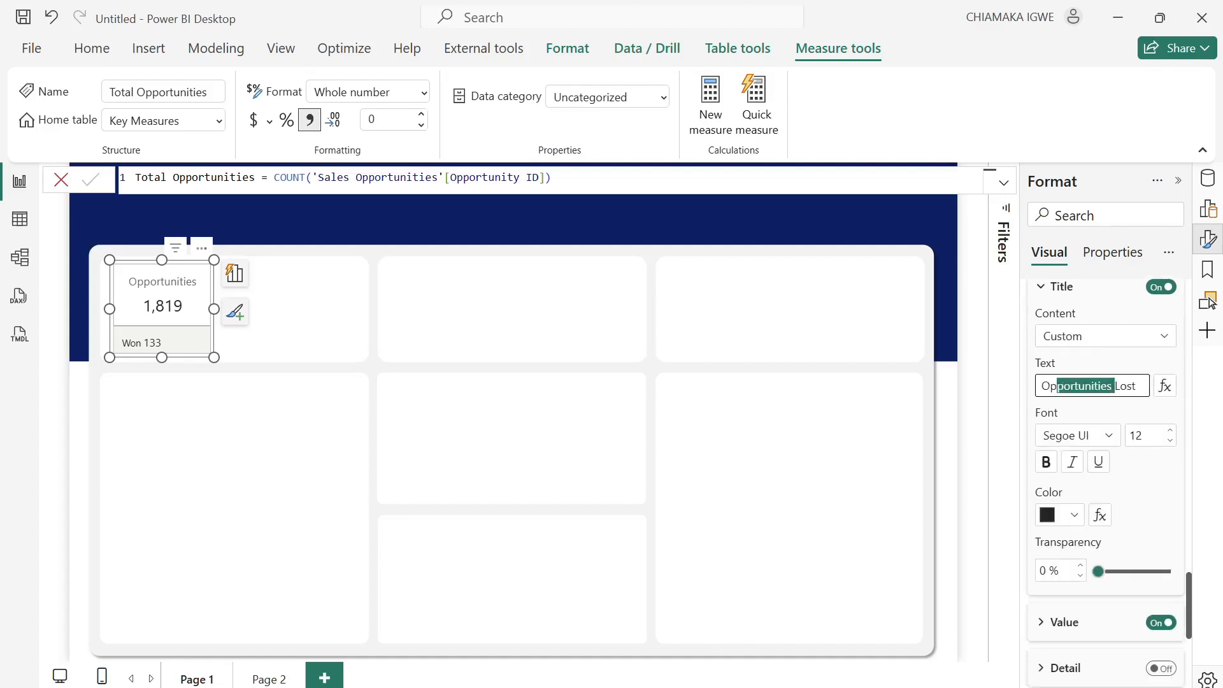
key("BackSpace")
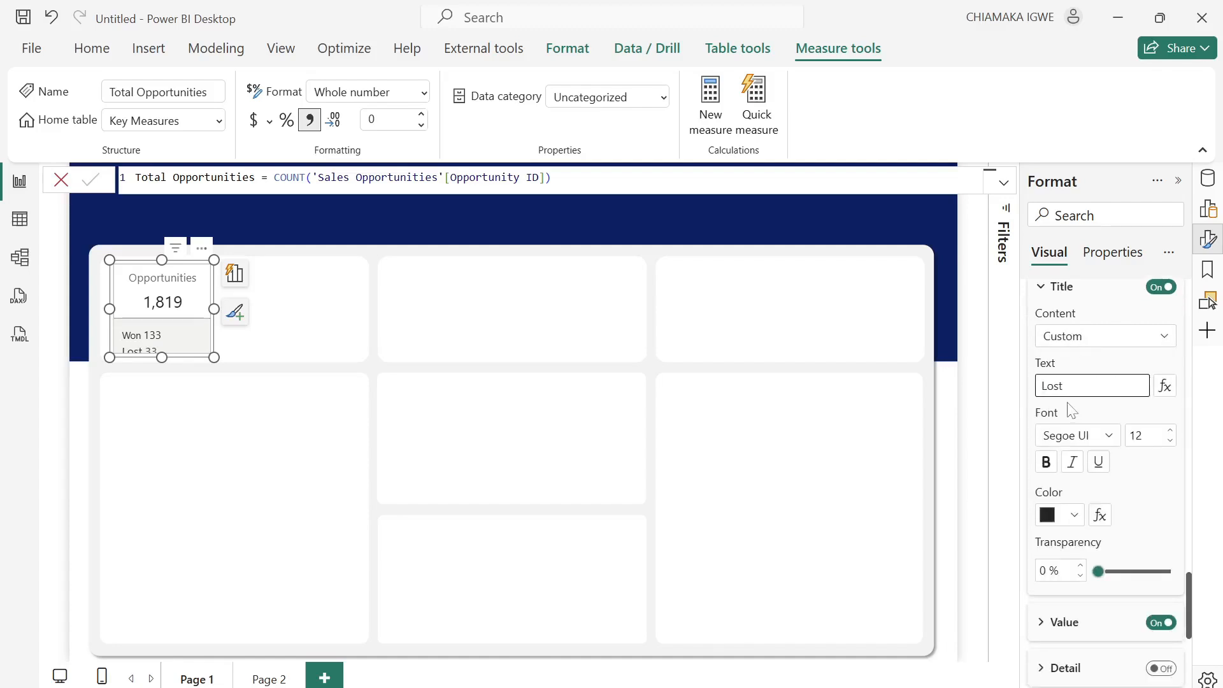
Set the Lost label's title font size to 10 and expand its value settings.
double_click(1136, 436)
type("10")
key("BackSpace")
key("BackSpace")
type("8")
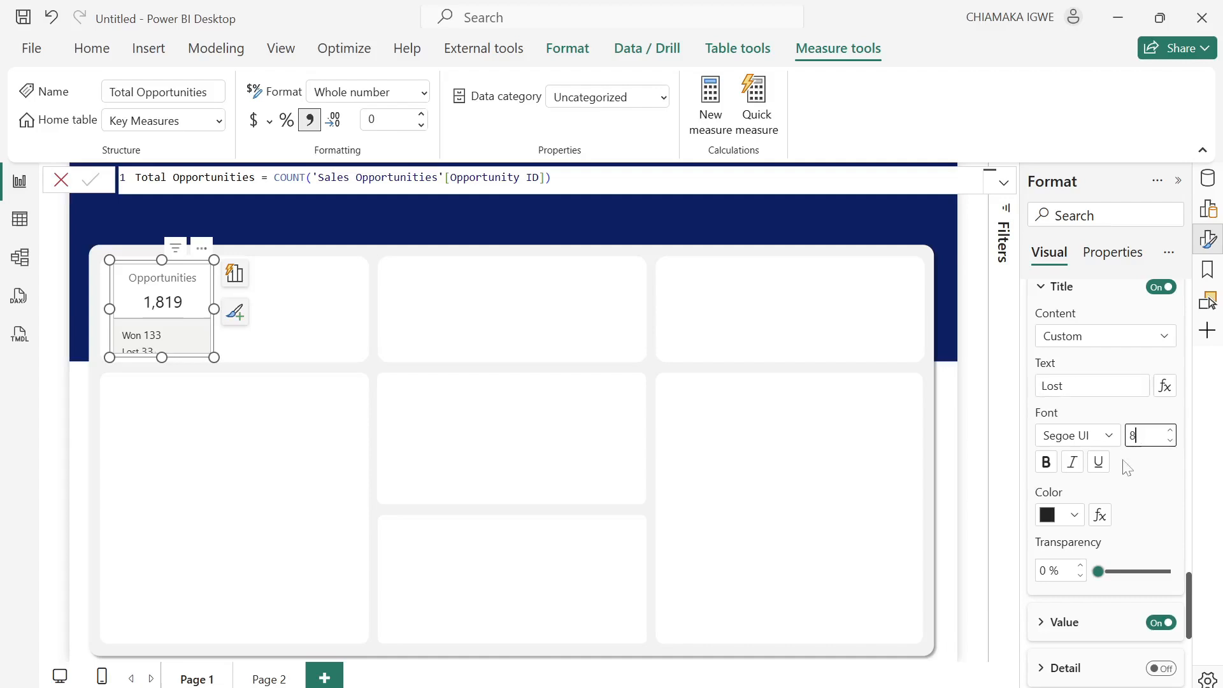
key("BackSpace")
type("10")
scroll(1141, 465, "down", 5)
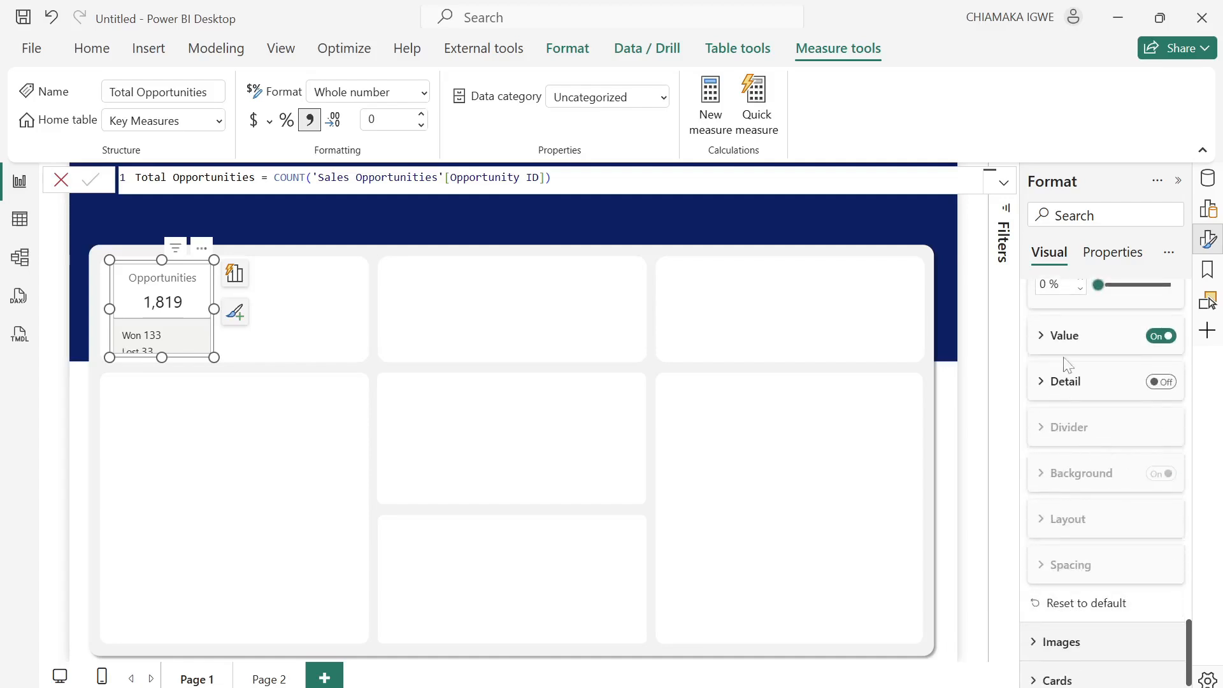
left_click(1047, 338)
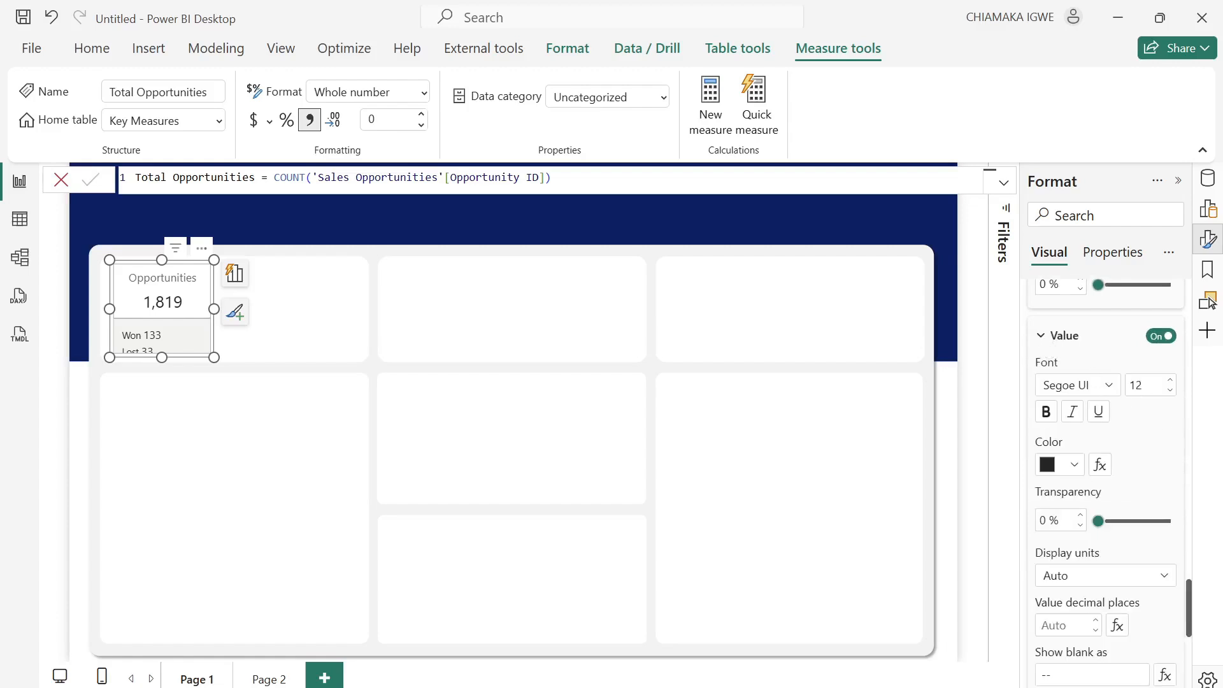
scroll(1140, 473, "up", 5)
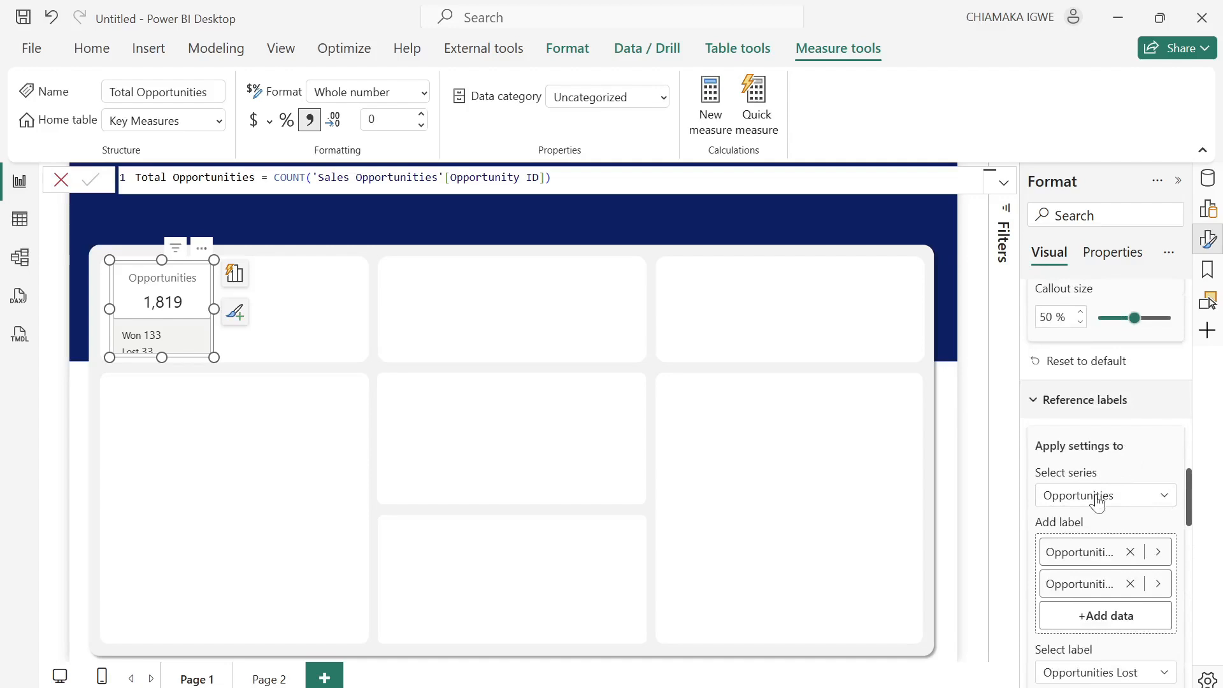
Apply the reference label settings to all labels and recolor the divider with the lightest grey theme color.
scroll(1097, 503, "down", 3)
left_click(1109, 486)
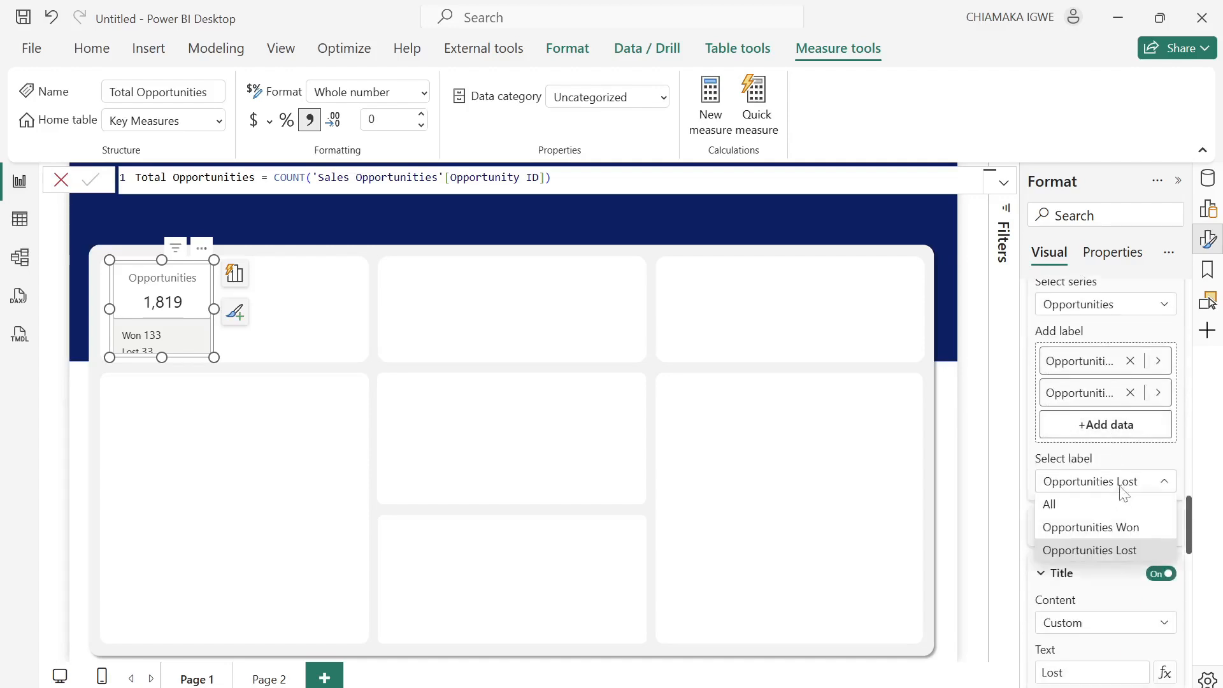
left_click(1106, 505)
scroll(1104, 510, "down", 8)
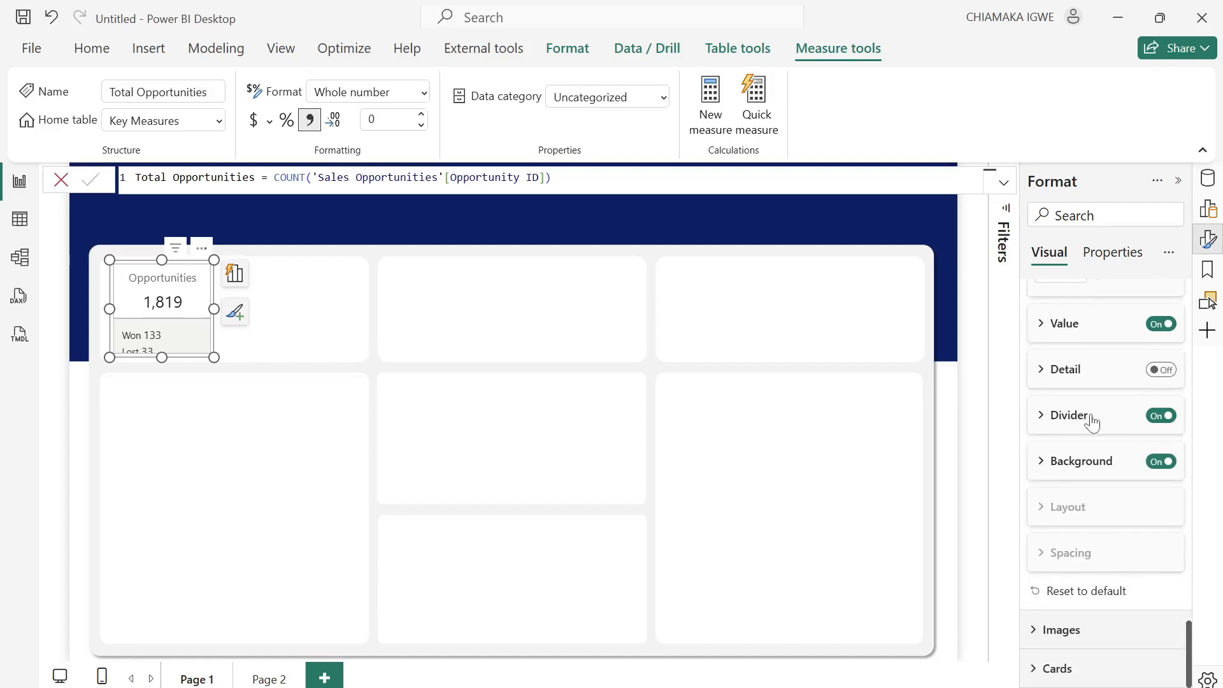
left_click(1036, 419)
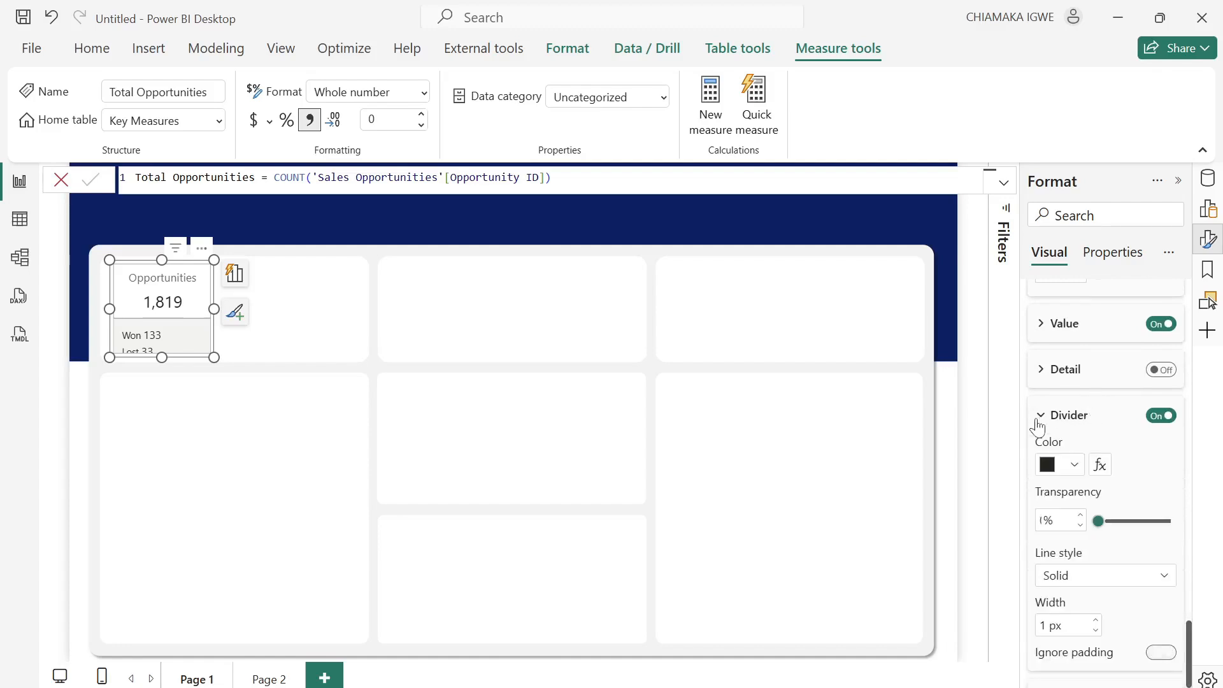
left_click(1074, 466)
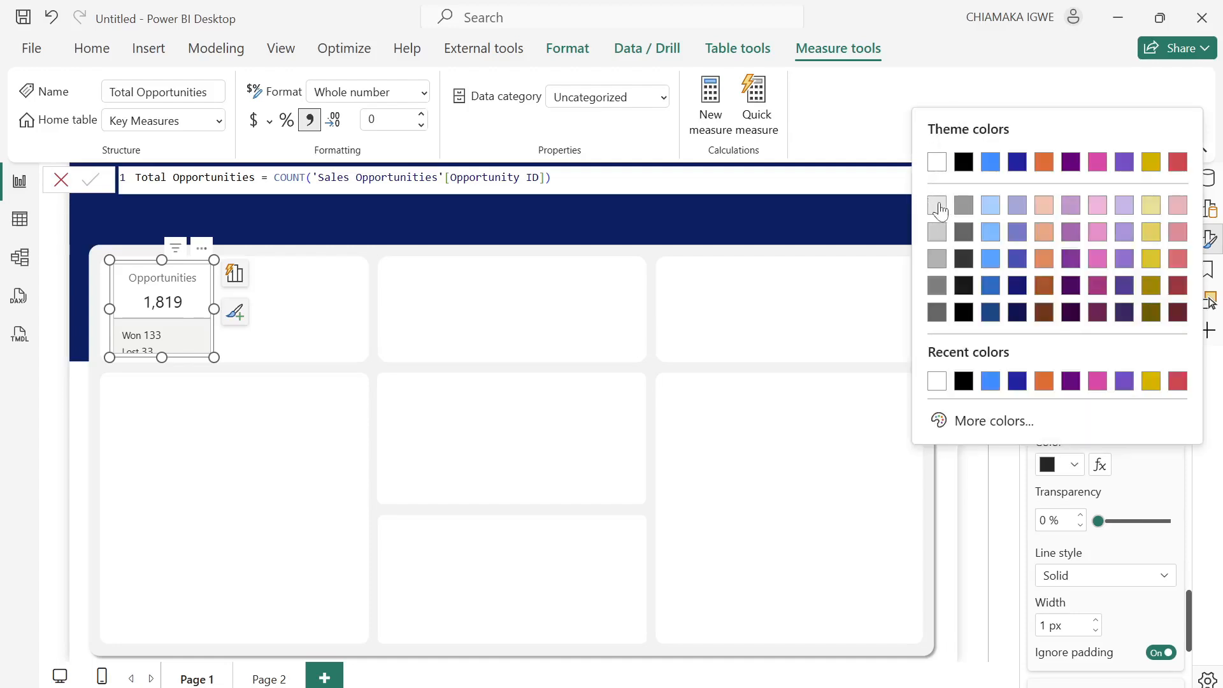
left_click(936, 205)
Turn off the background behind the reference labels.
scroll(1044, 473, "down", 3)
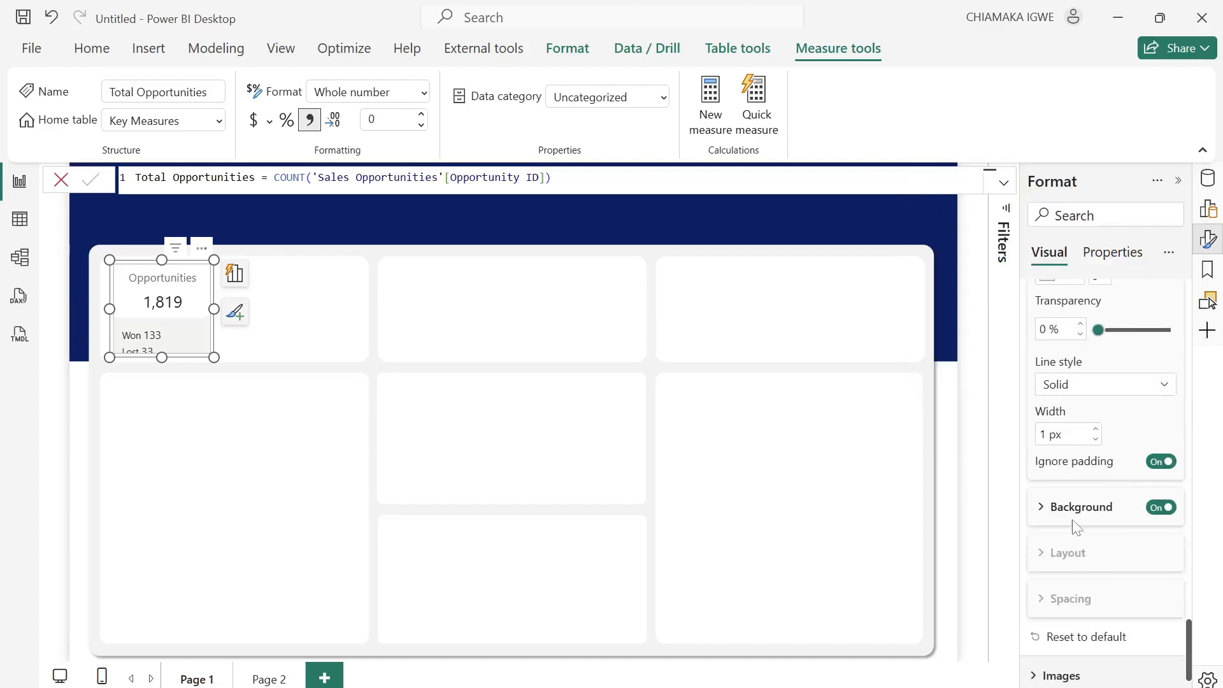
left_click(1160, 507)
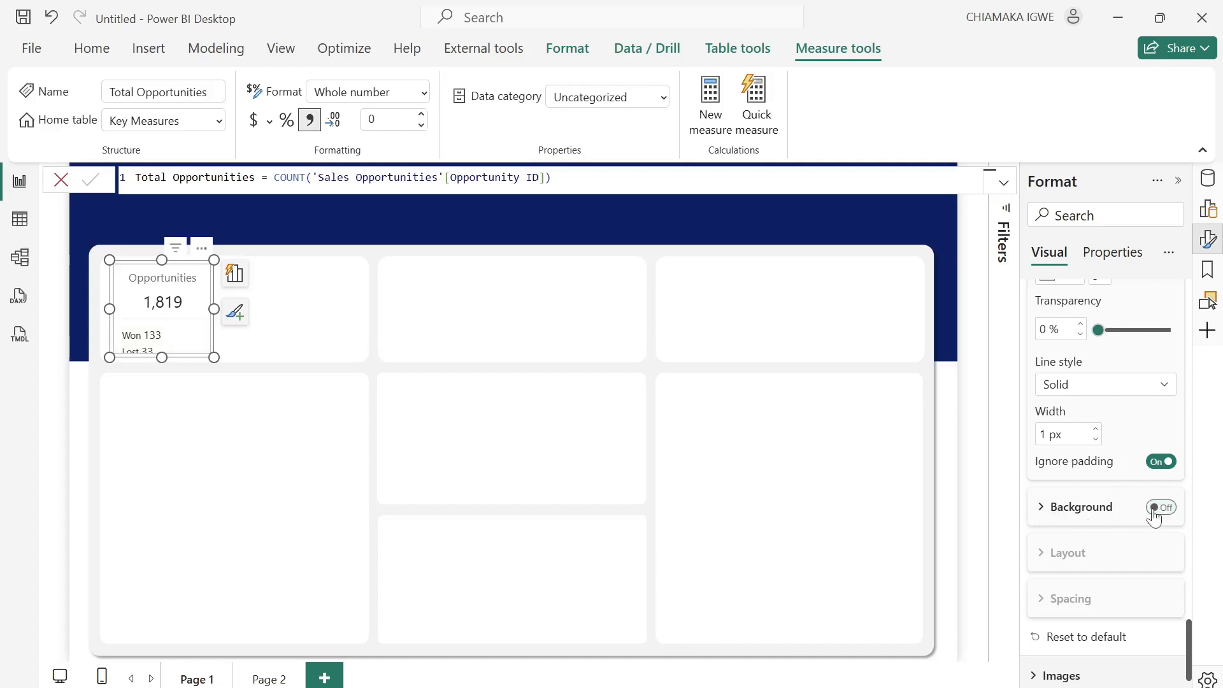
scroll(1095, 481, "down", 1)
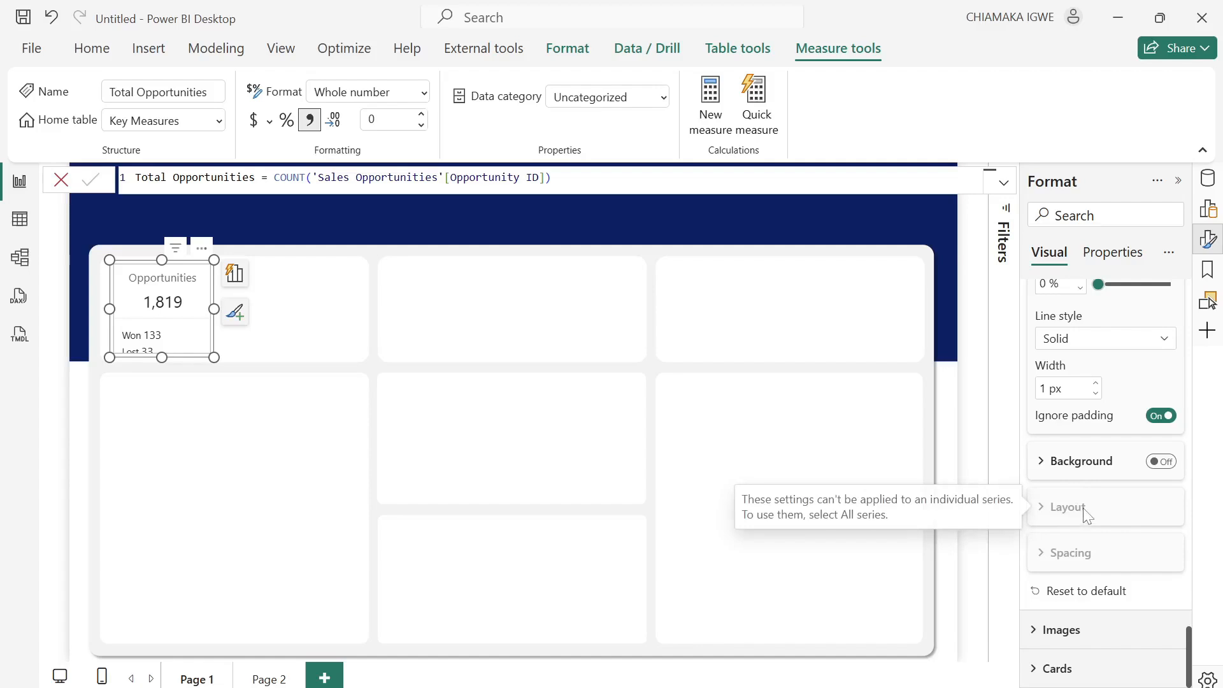
Arrange the reference labels in columns with centered horizontal alignment, applied to all series.
scroll(1083, 509, "up", 5)
scroll(1085, 513, "up", 4)
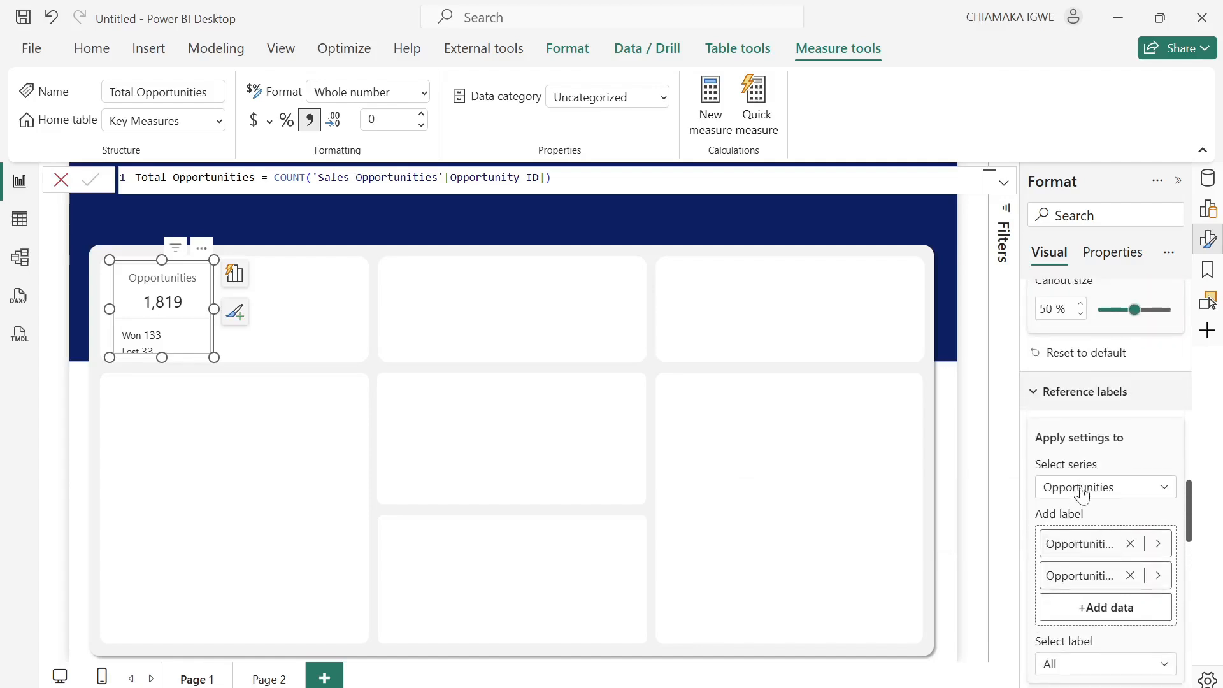
left_click(1083, 487)
left_click(1090, 510)
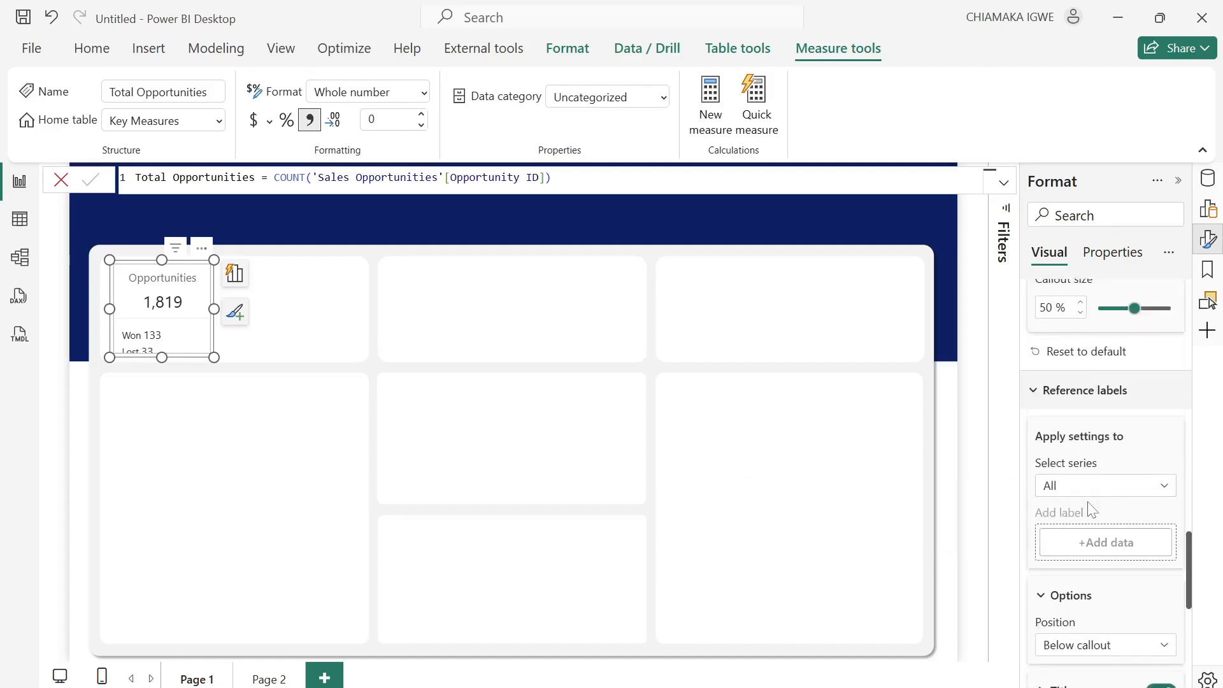
scroll(1090, 508, "down", 5)
left_click(1042, 523)
scroll(1046, 514, "down", 3)
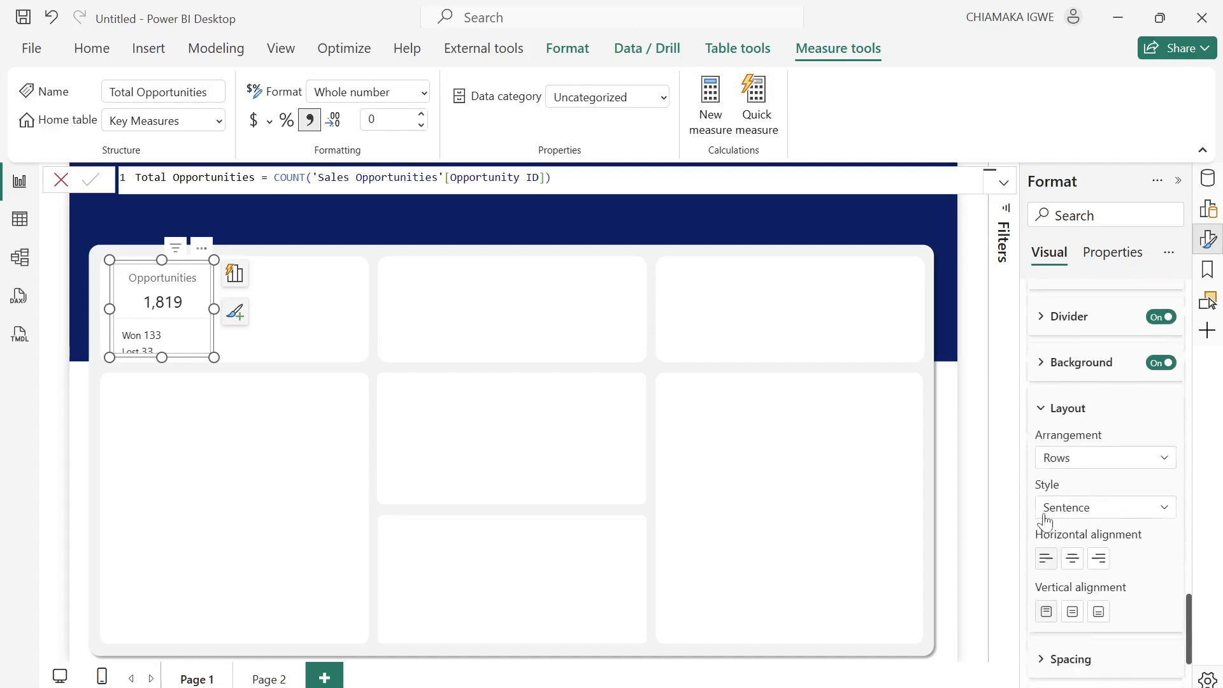
left_click(1080, 369)
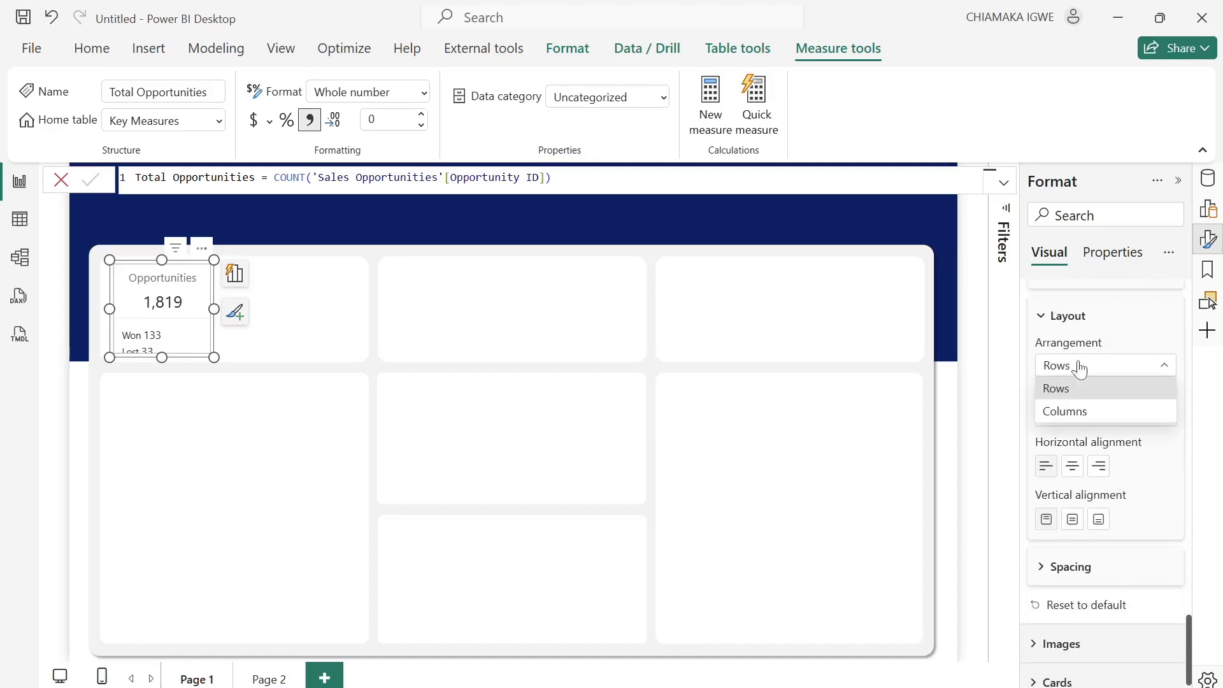
left_click(1072, 413)
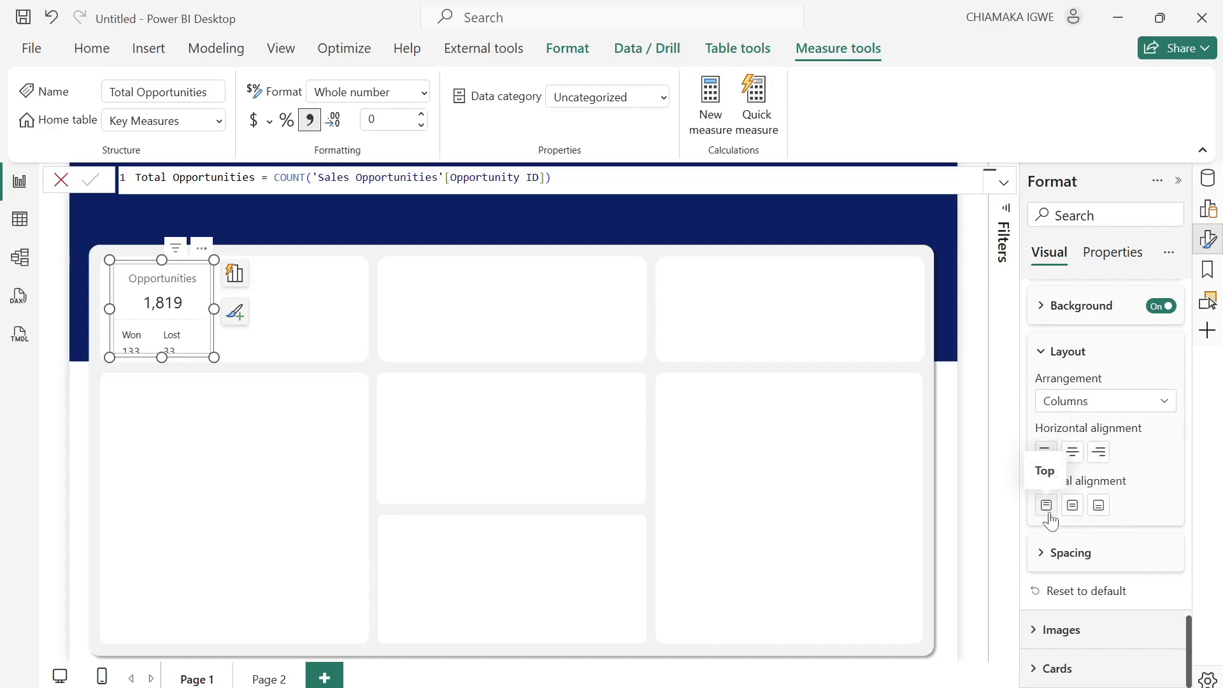
left_click(1073, 453)
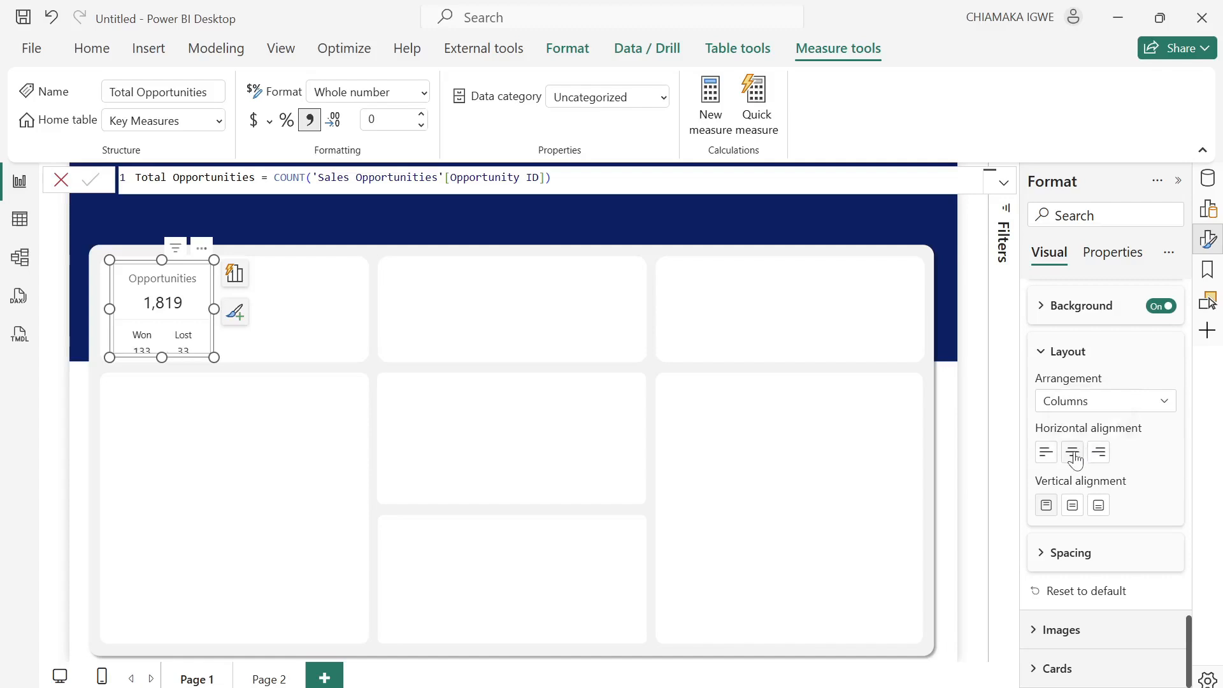
Set the reference labels' spacing to 3 px between labels and 10 px outer padding.
left_click(1046, 554)
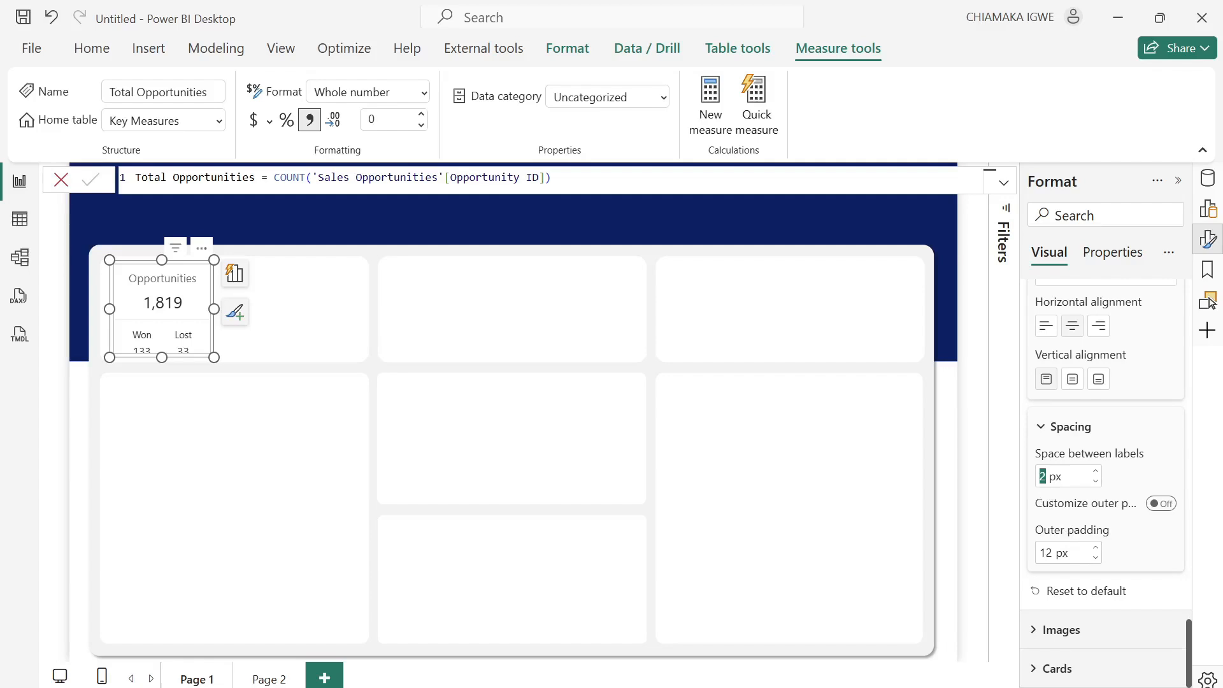
left_click(1043, 477)
key("Tab")
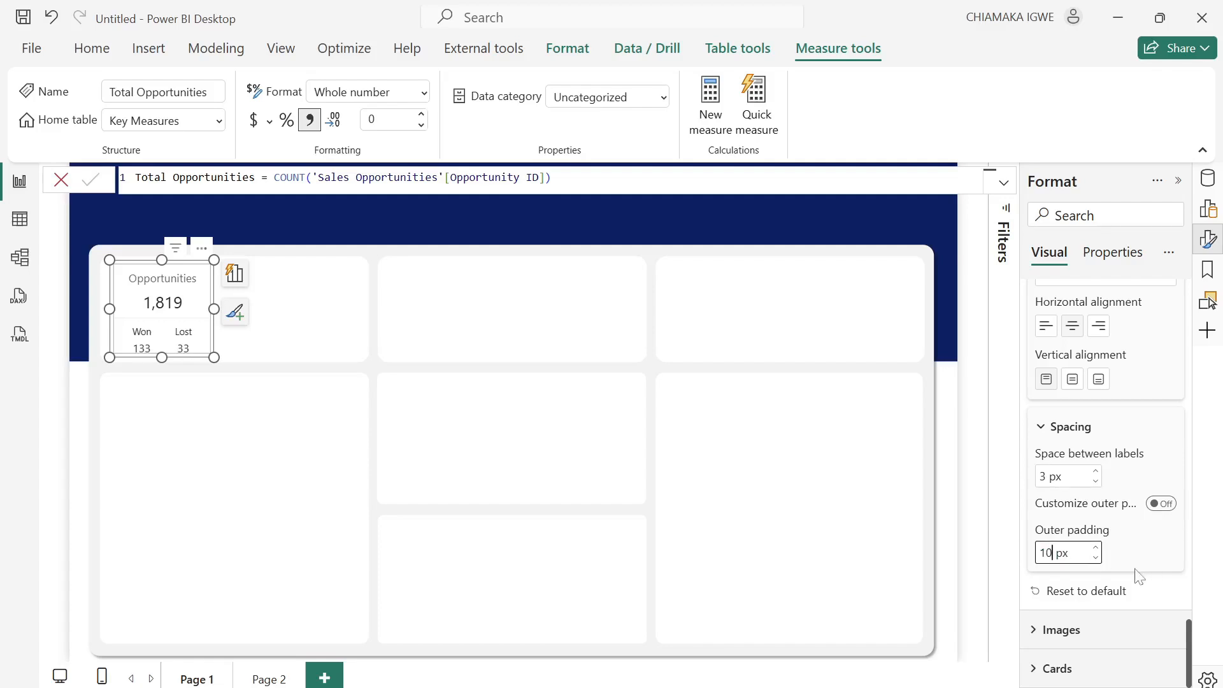
Set the card's padding to a custom 4 px for all series and collapse the padding settings.
left_click(1031, 668)
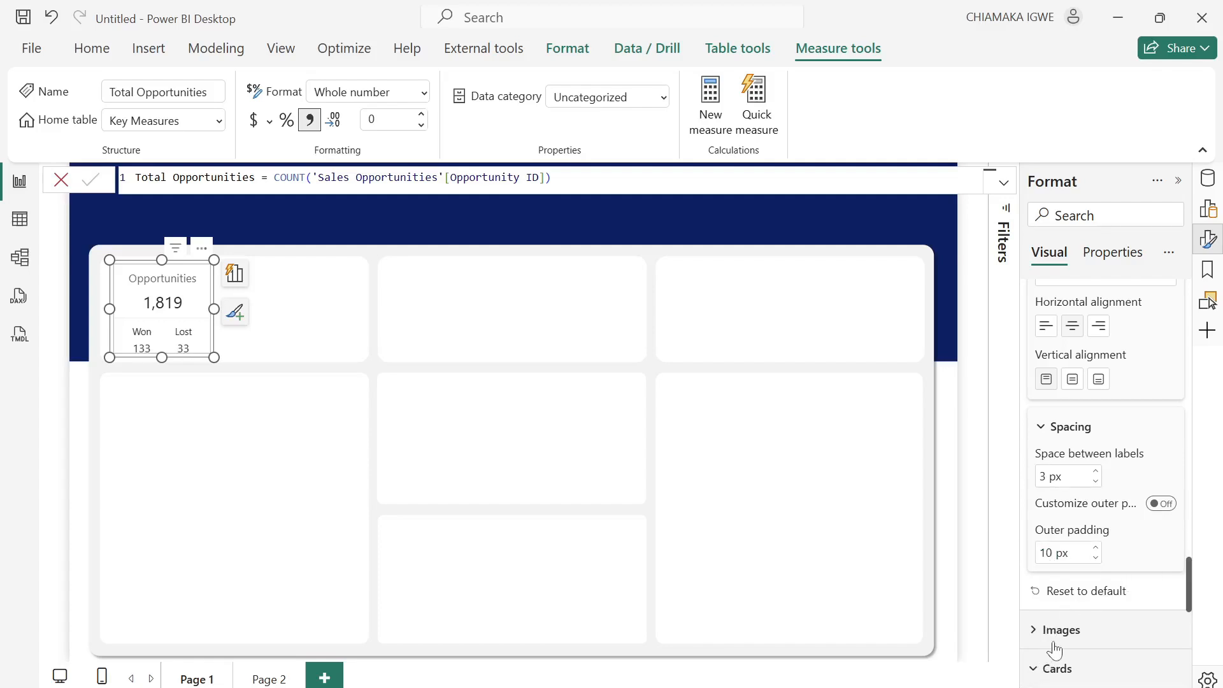
scroll(1054, 650, "down", 6)
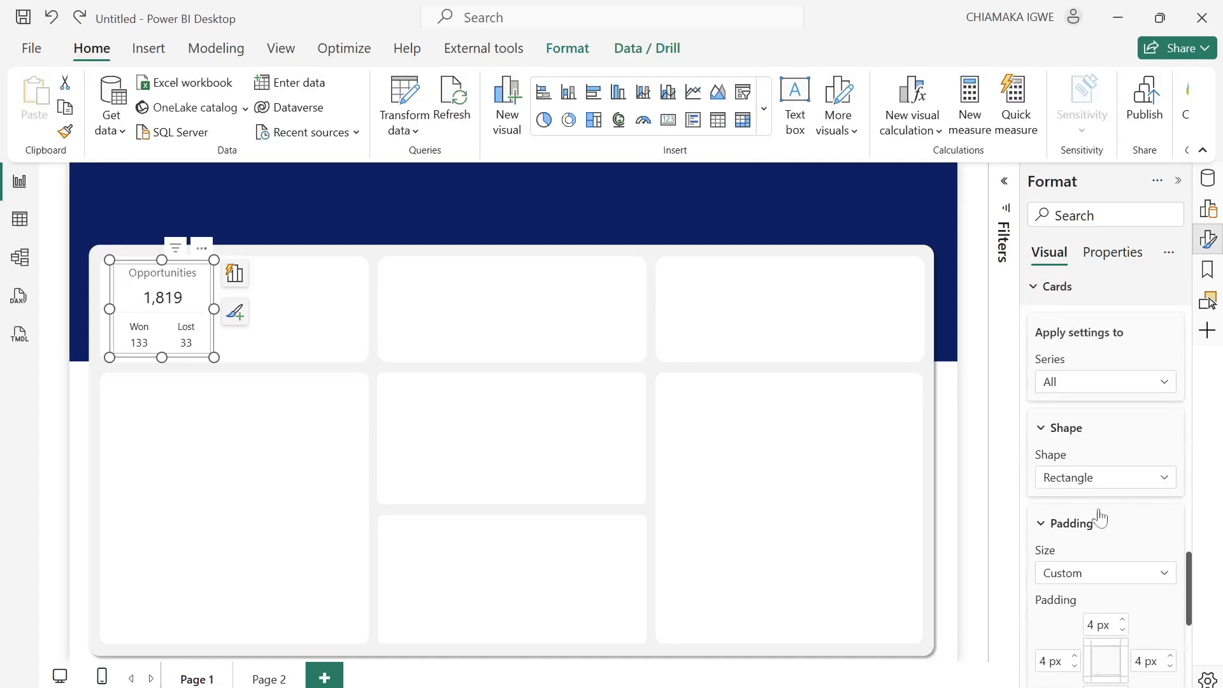
left_click(1040, 531)
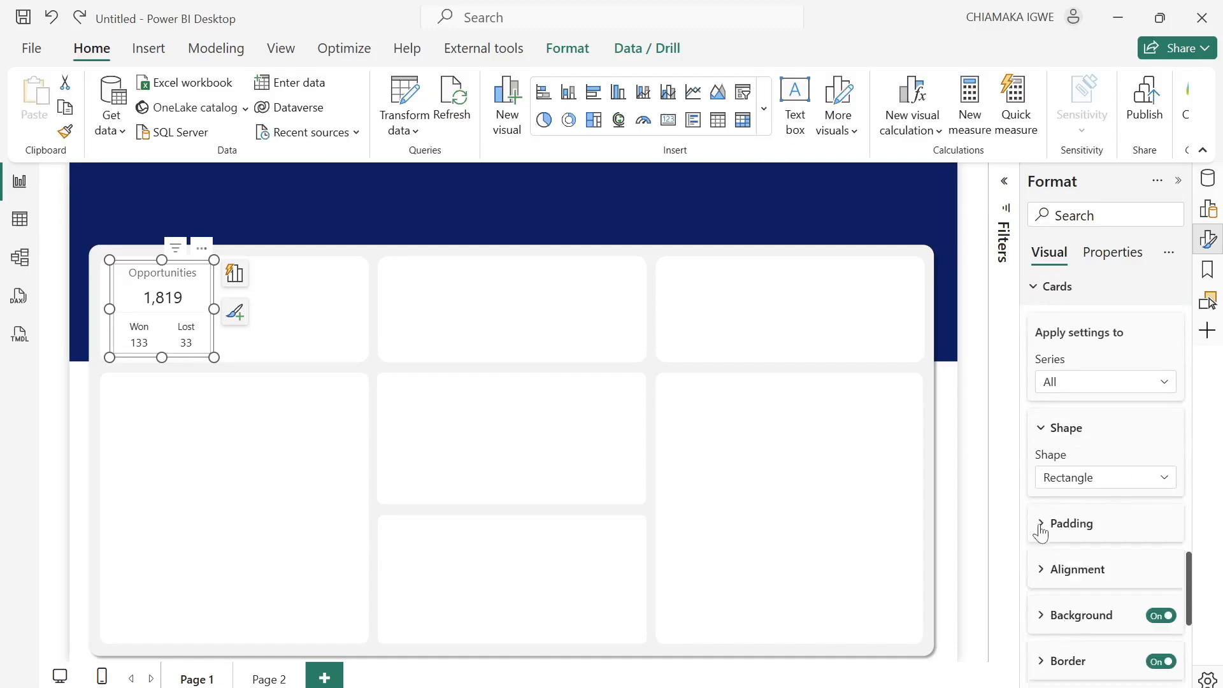
Turn off the background and border of the Opportunities card.
scroll(1045, 531, "down", 3)
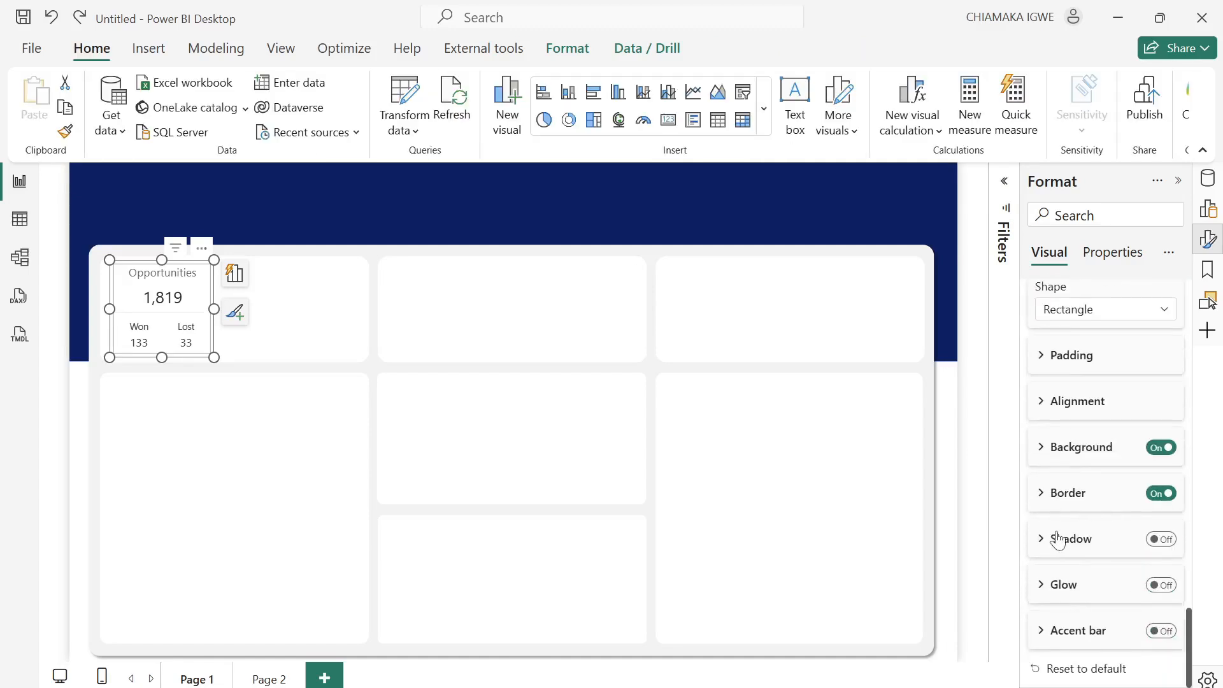
left_click(1157, 449)
left_click(1154, 499)
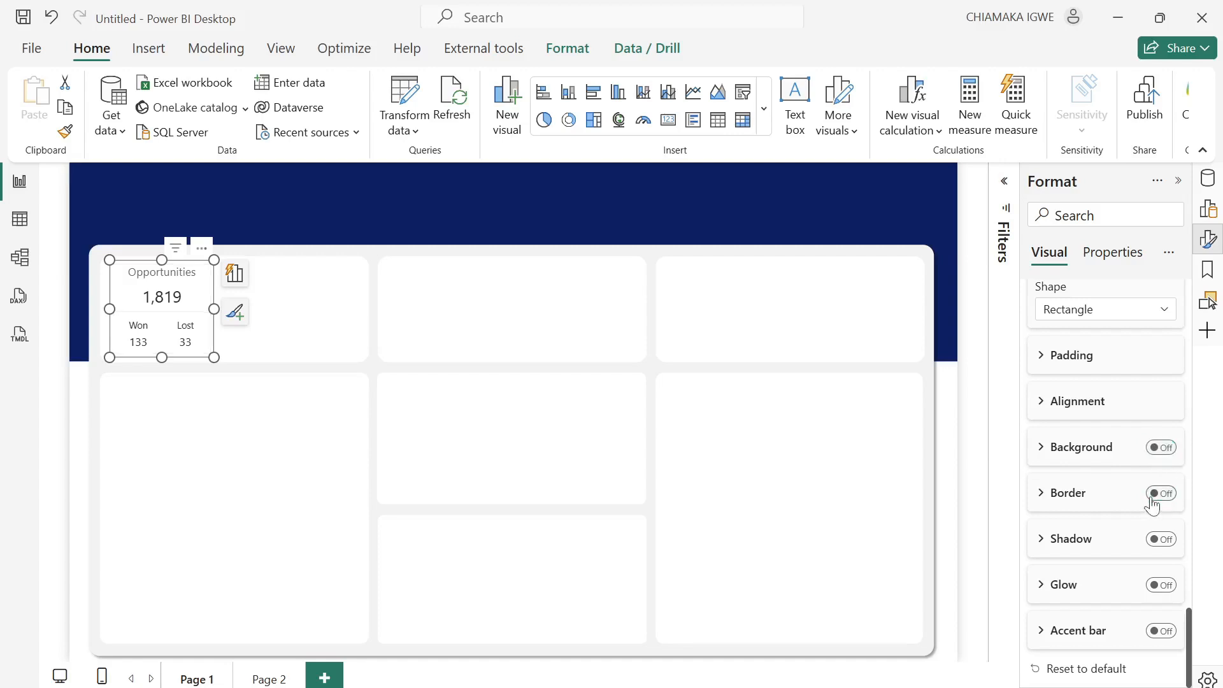
Add a light gray accent bar to the Opportunities card and position it on the card's right side.
left_click(1166, 632)
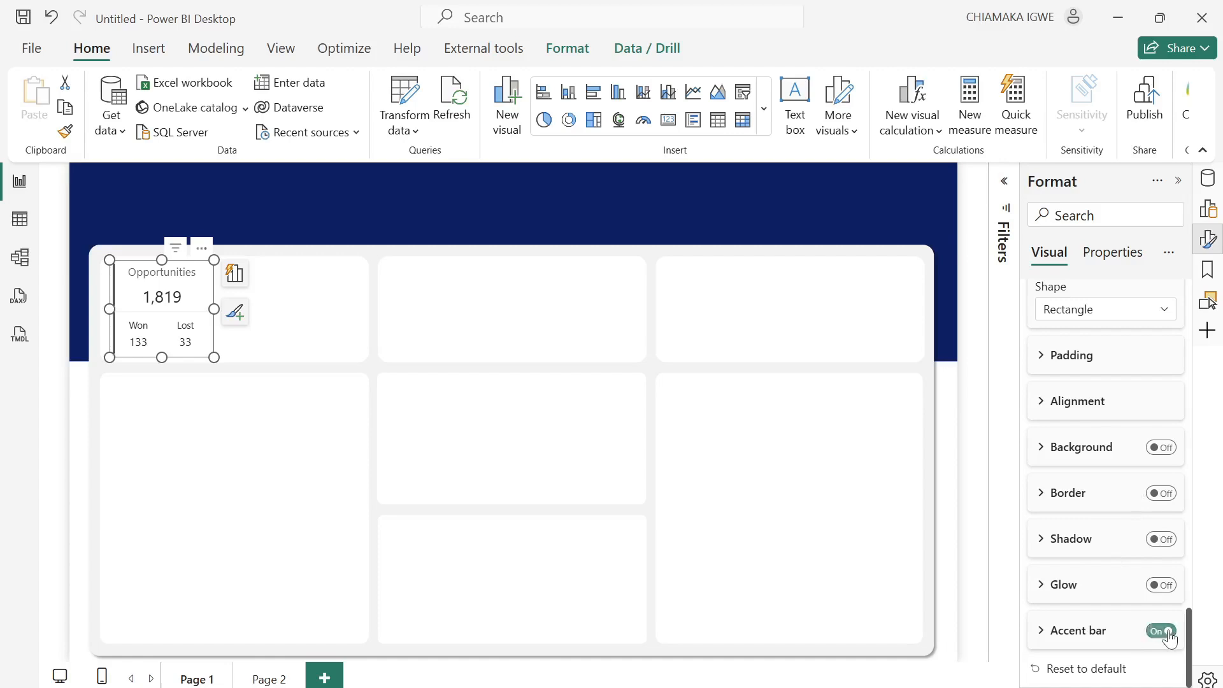
left_click(1050, 631)
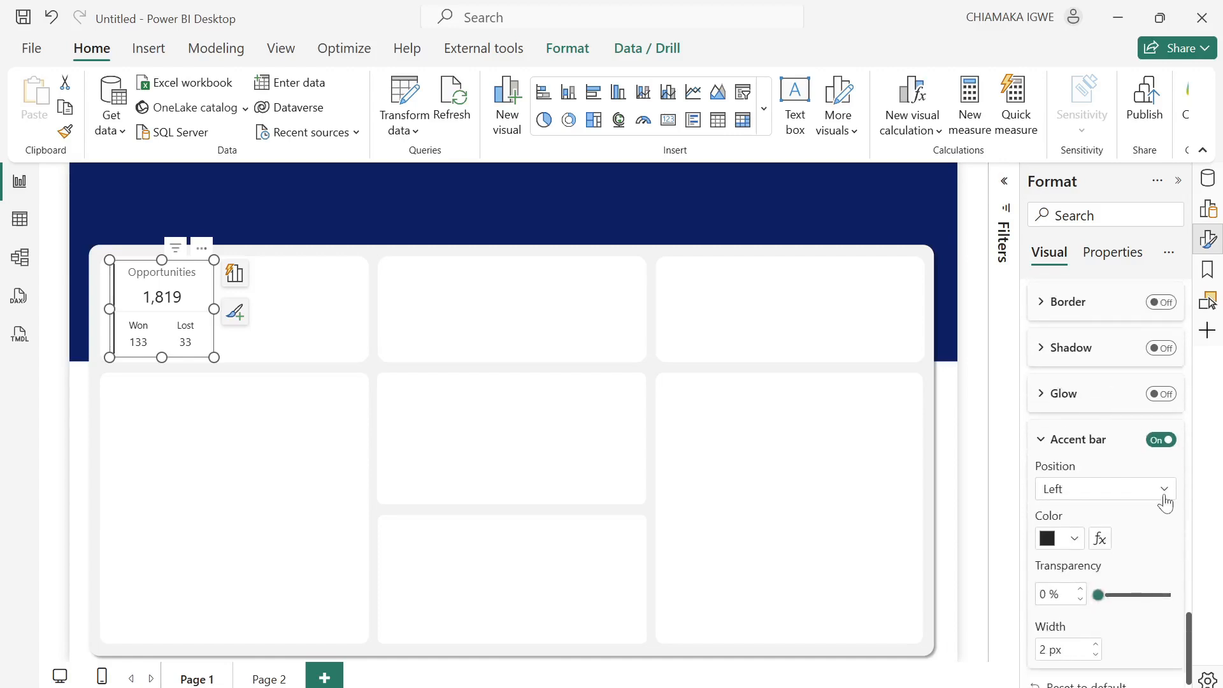
left_click(1165, 498)
left_click(1070, 539)
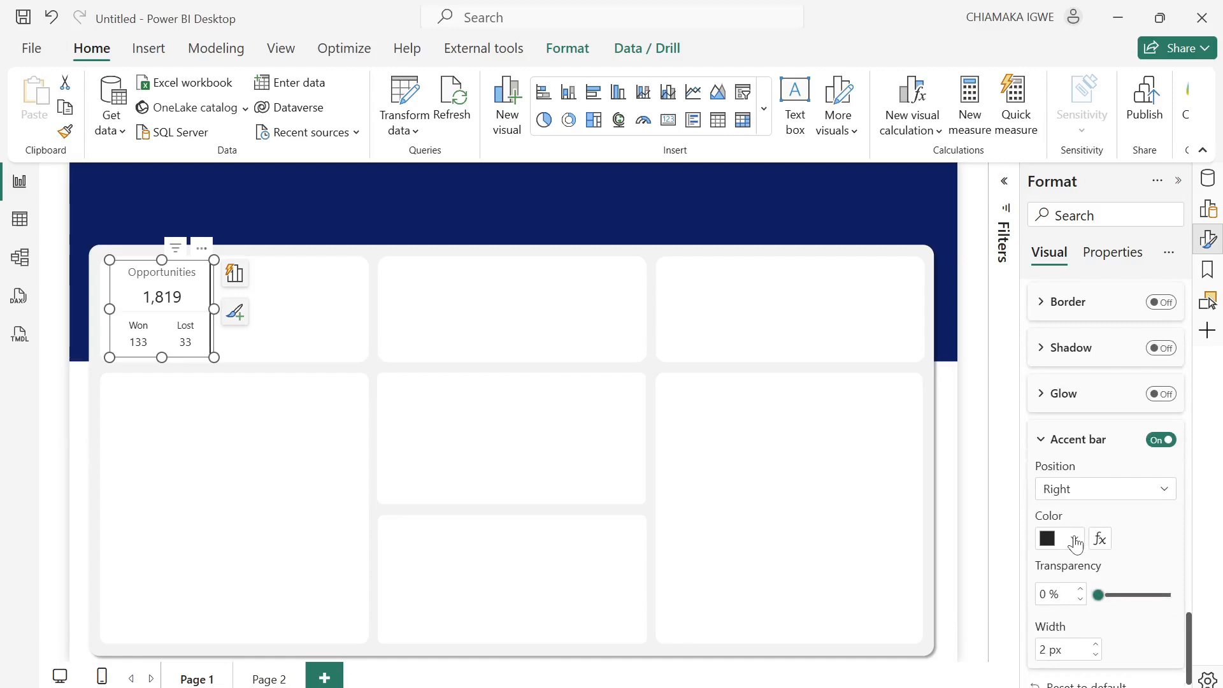
left_click(1075, 541)
left_click(934, 456)
left_click(240, 472)
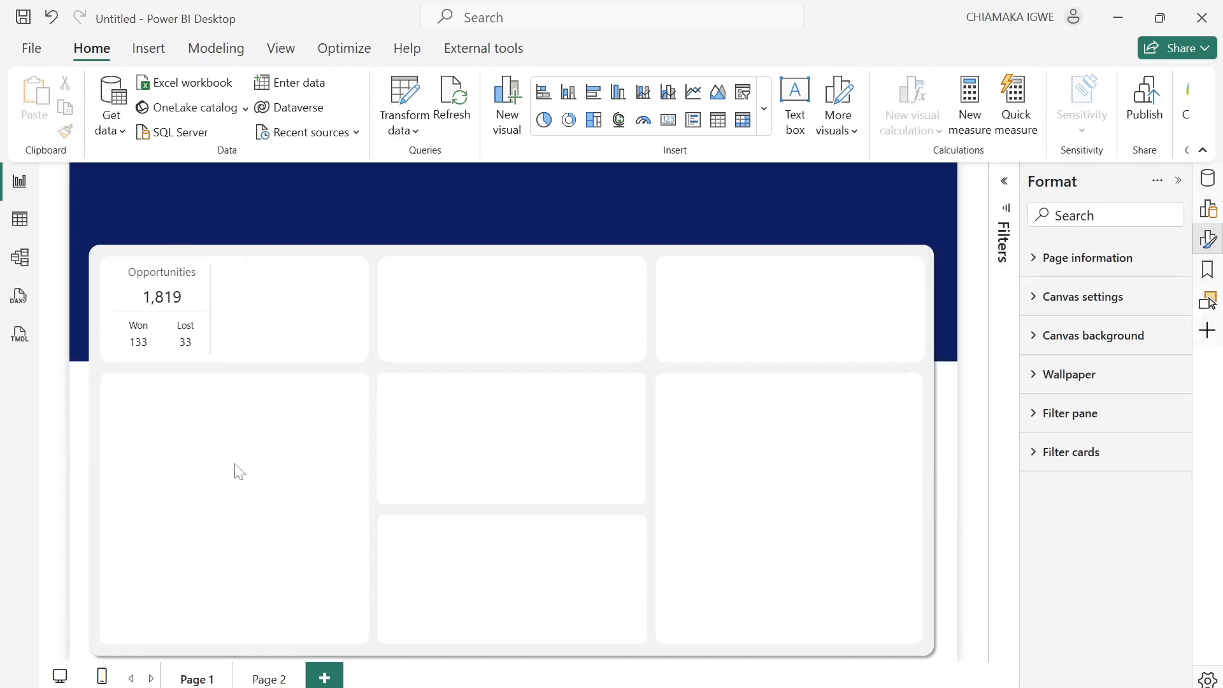
left_click(202, 354)
scroll(1136, 623, "down", 5)
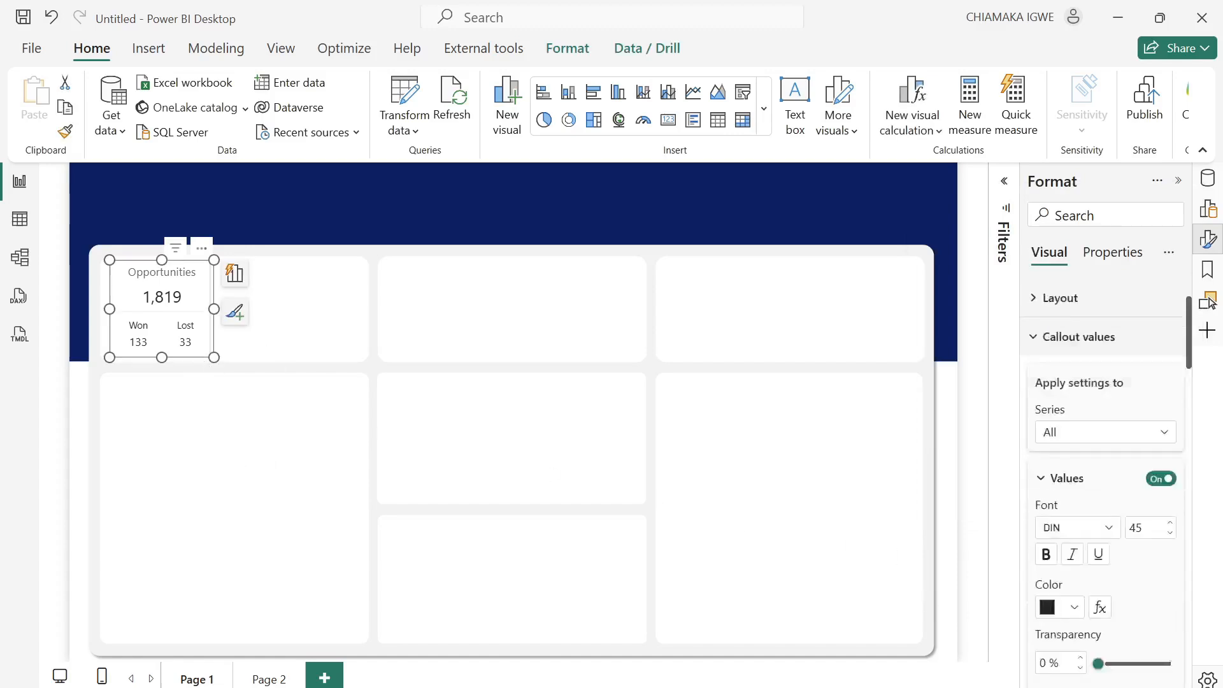
scroll(1136, 623, "down", 10)
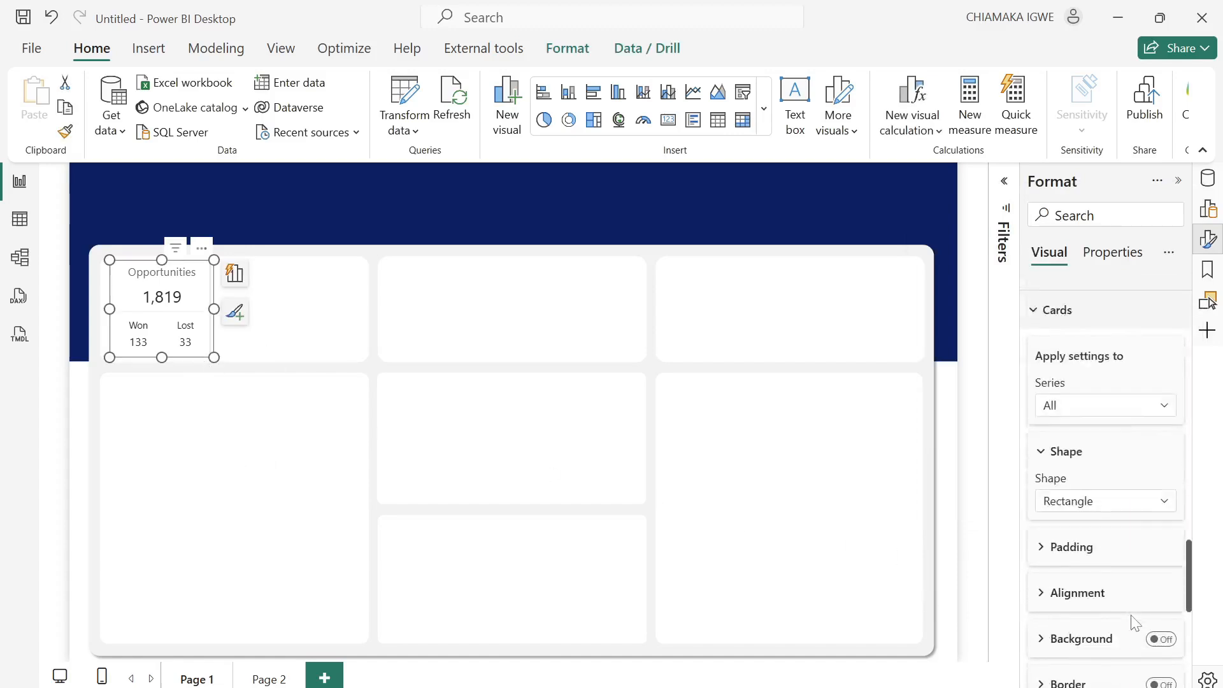
scroll(1136, 623, "down", 1)
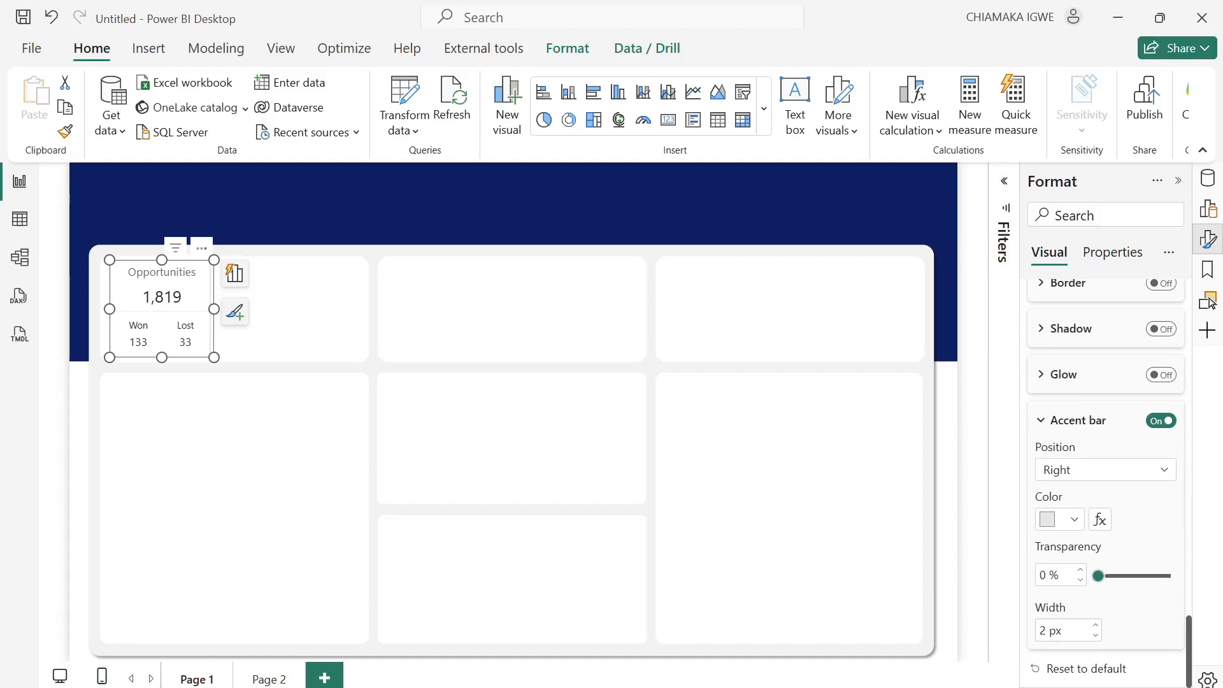
left_click(167, 514)
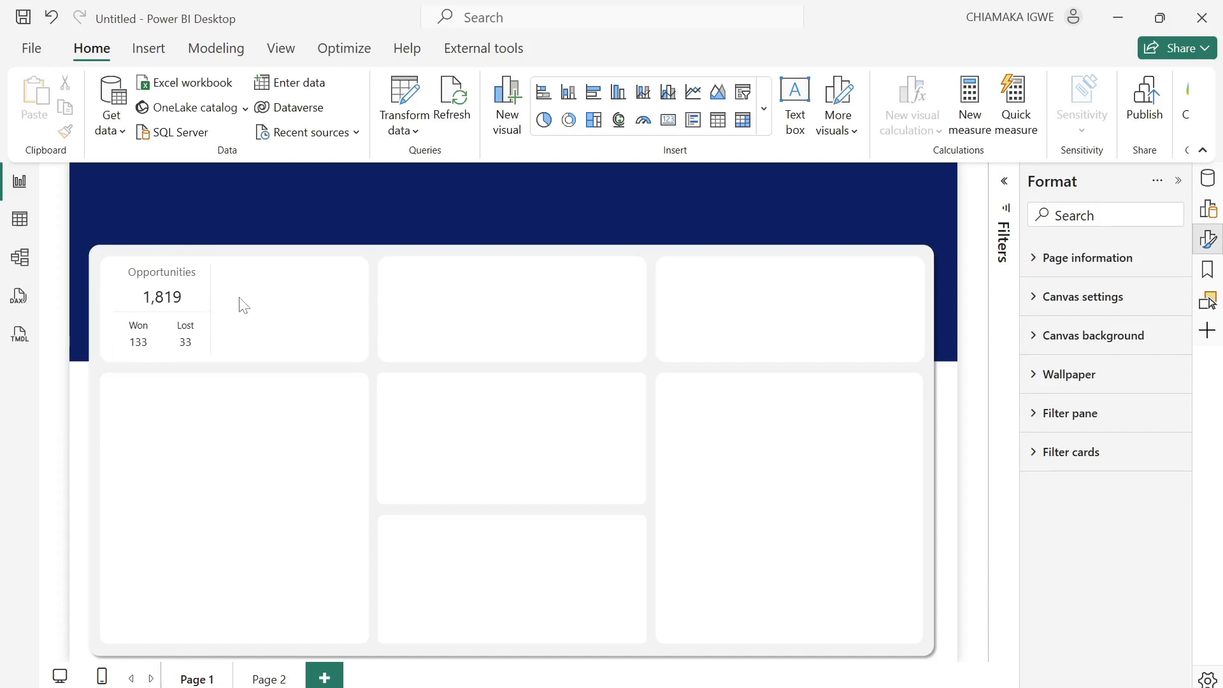
Insert a line chart in the space beside the Opportunities card and plot Total Opportunities by Month Initial.
left_click(694, 99)
left_click_drag(190, 472, 362, 360)
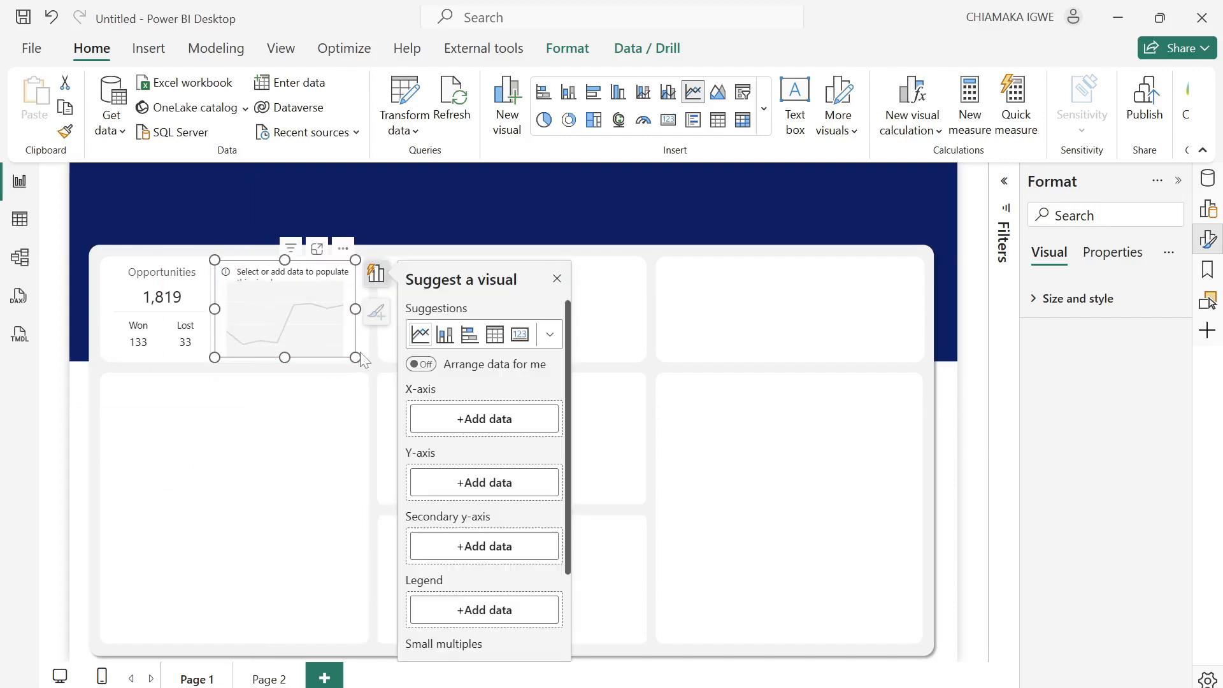
left_click(1209, 180)
left_click(1007, 182)
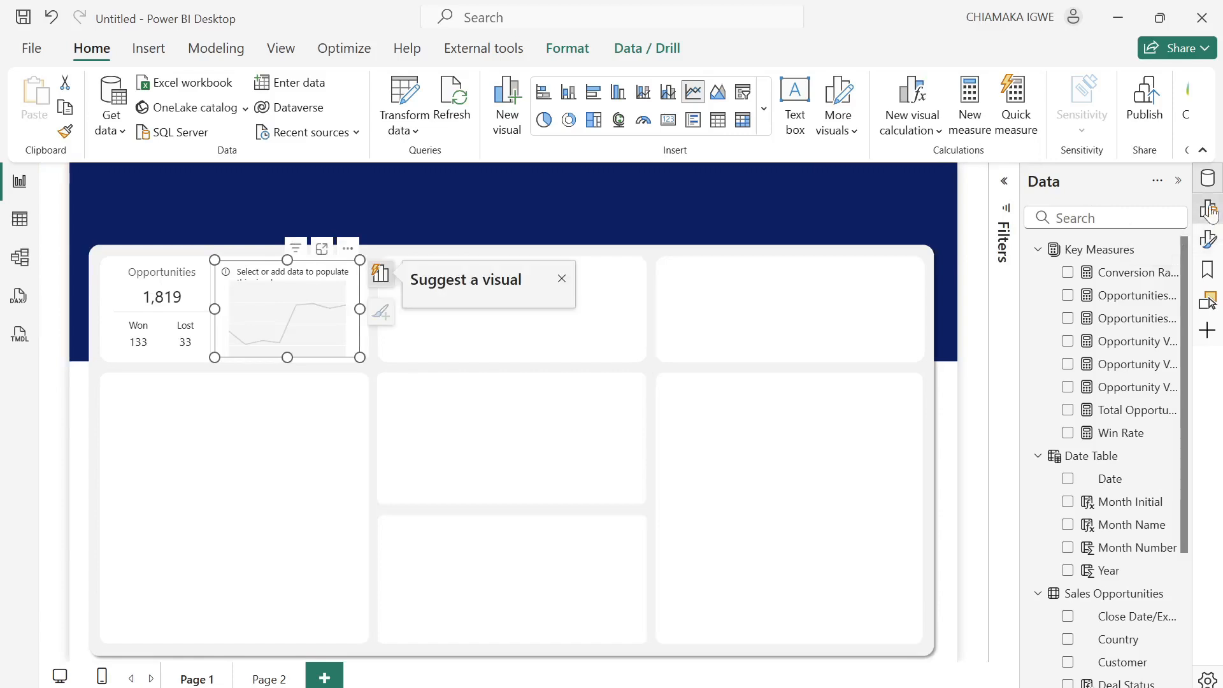
left_click(1208, 209)
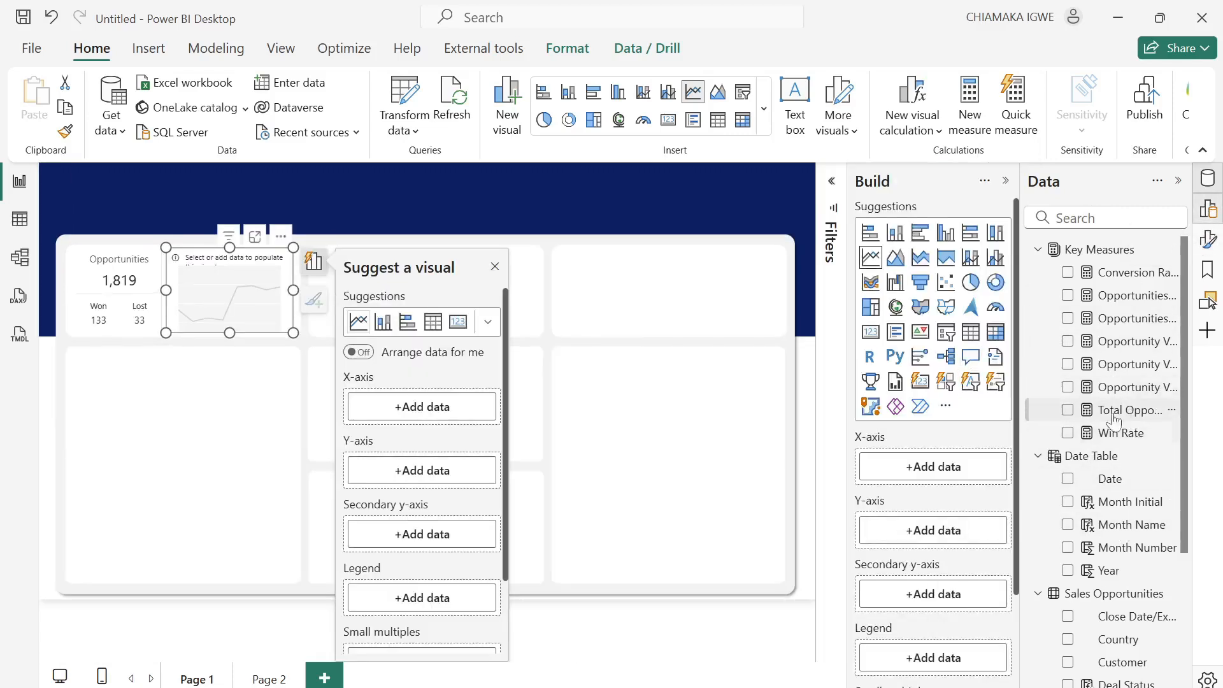
left_click_drag(1122, 410, 952, 546)
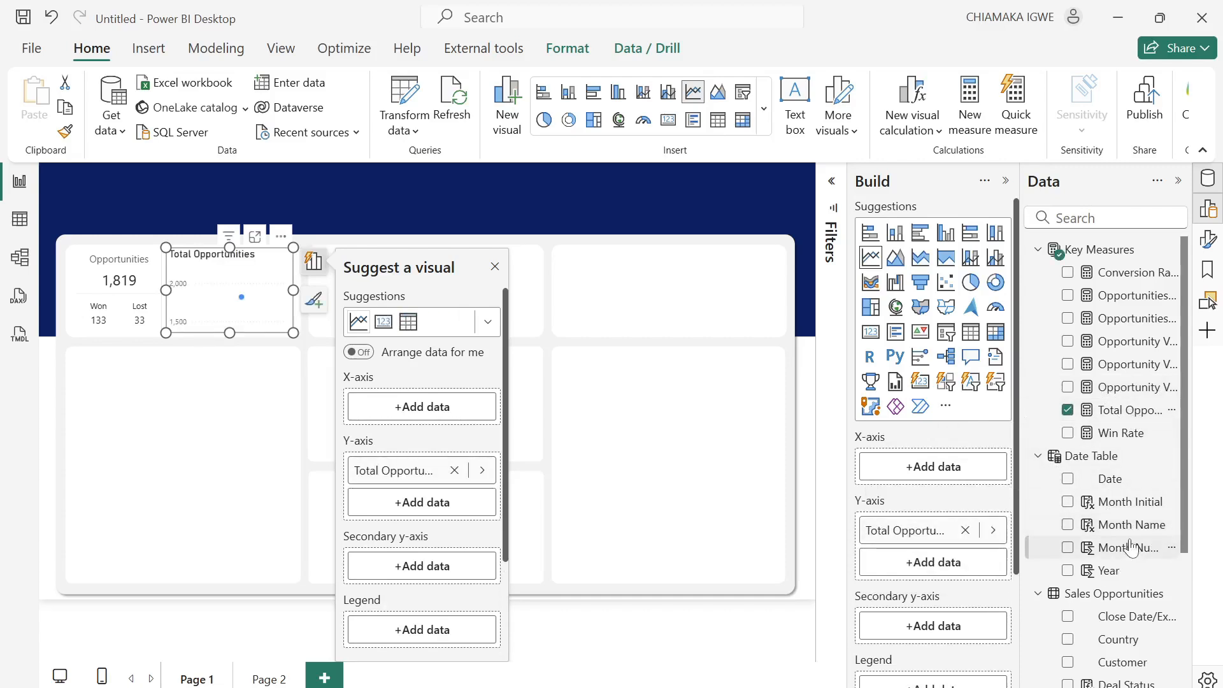
left_click_drag(1147, 506, 933, 467)
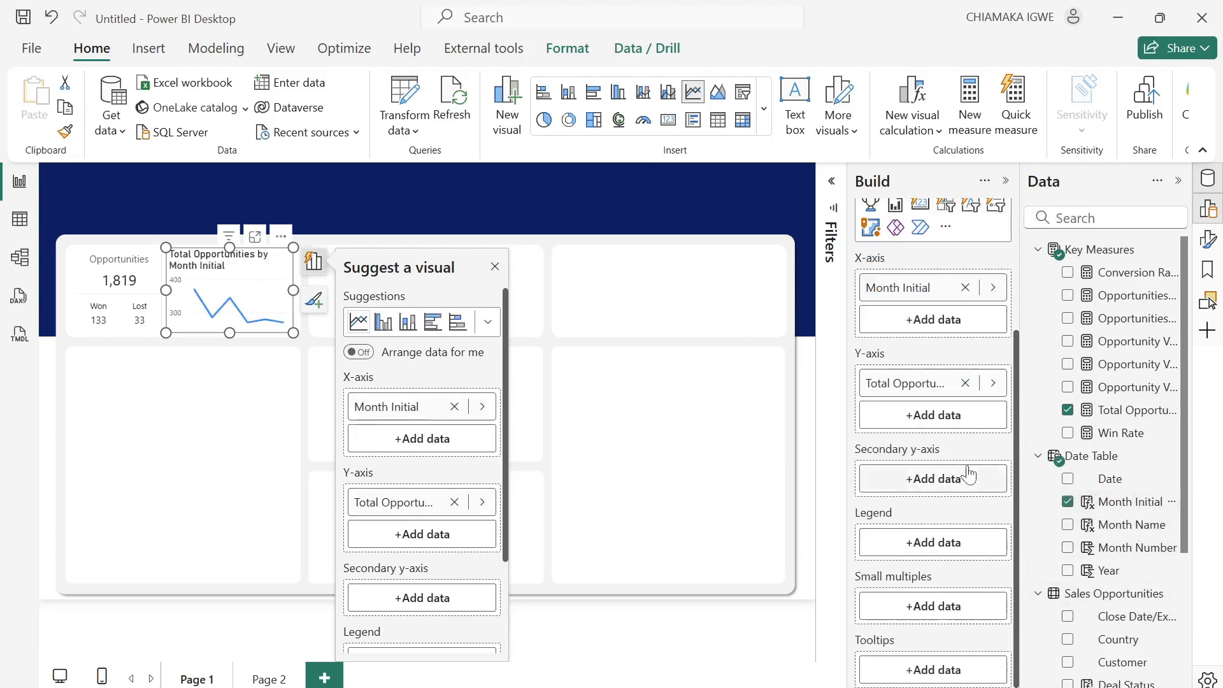
left_click(495, 268)
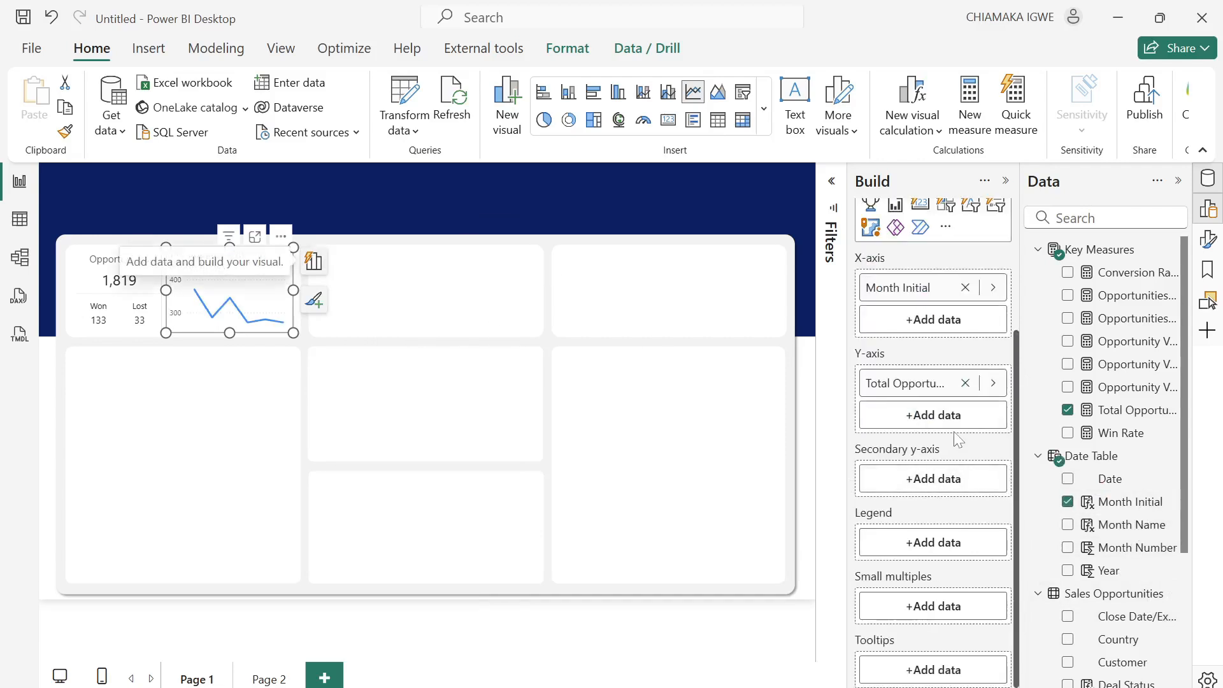
Turn off the background of the Total Opportunities line chart.
left_click(1179, 181)
left_click(1206, 239)
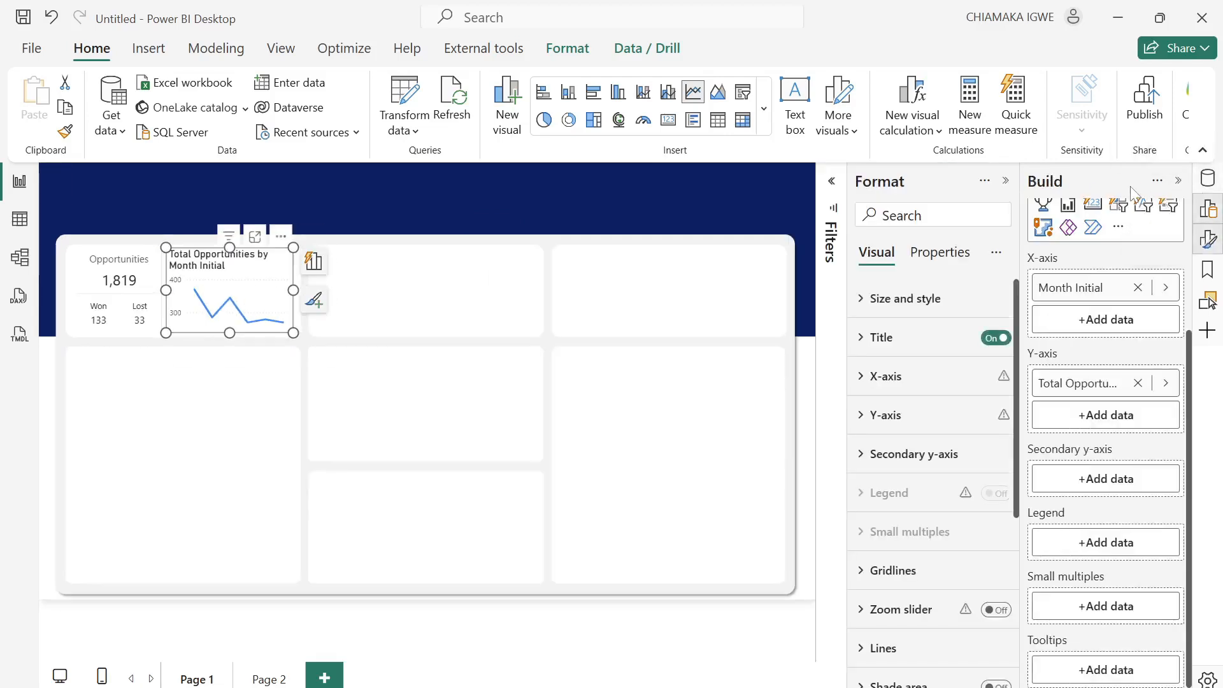
left_click(1178, 182)
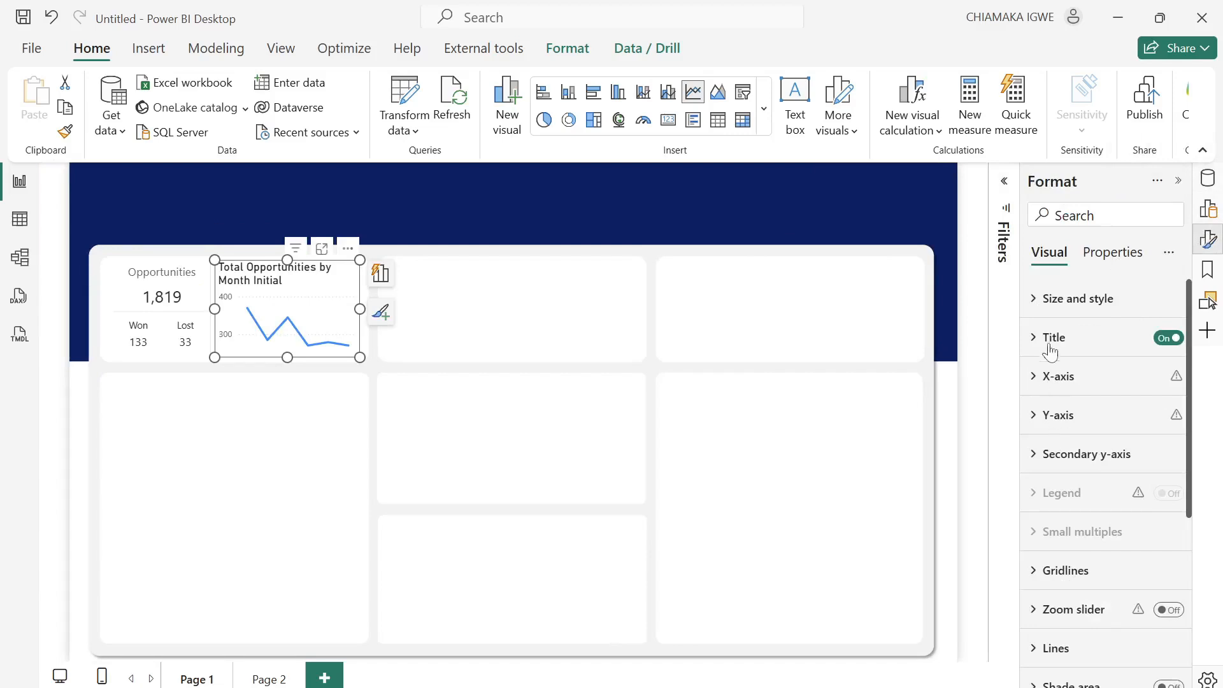
left_click(1046, 298)
scroll(1169, 503, "down", 5)
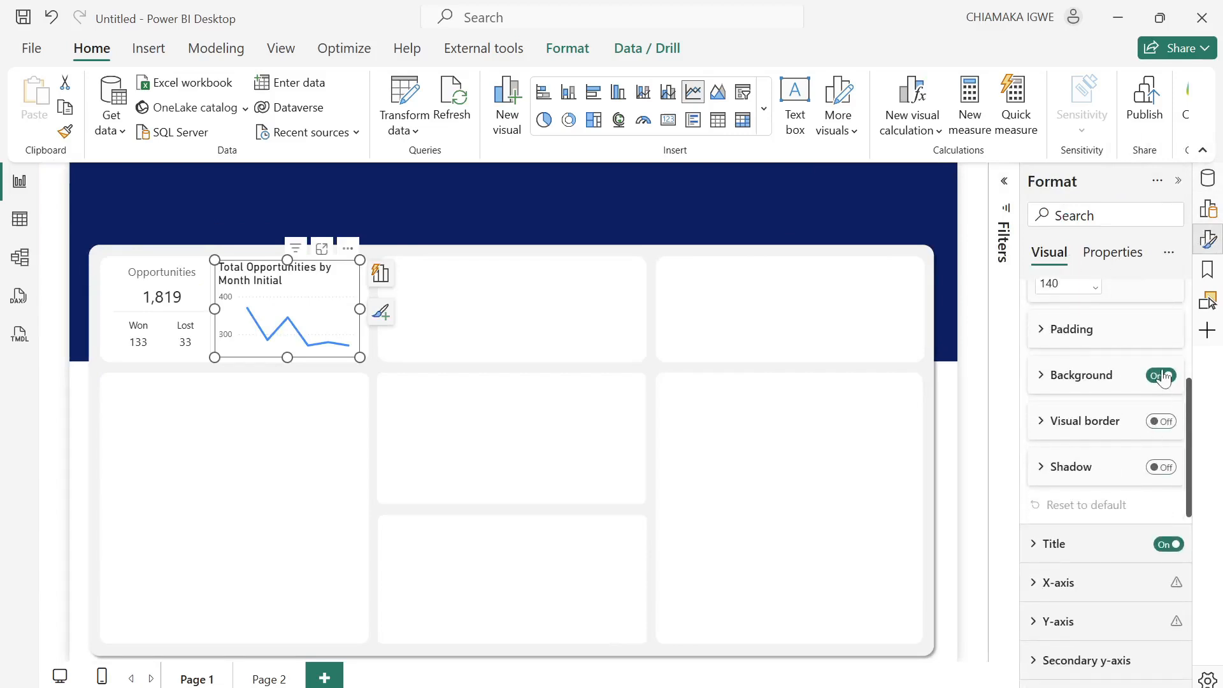
left_click(1154, 381)
Turn off the title of the line chart.
scroll(1077, 475, "down", 3)
scroll(1083, 477, "down", 1)
scroll(1084, 476, "up", 2)
scroll(1083, 475, "down", 5)
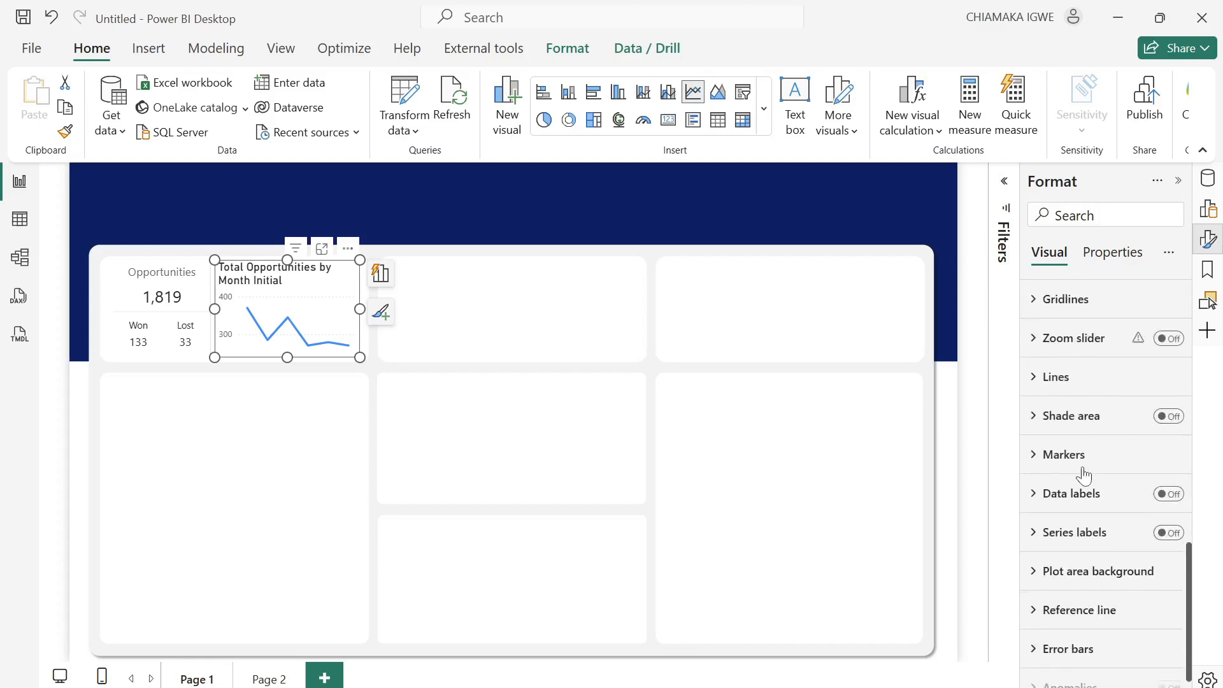
scroll(1083, 474, "up", 5)
left_click(1169, 338)
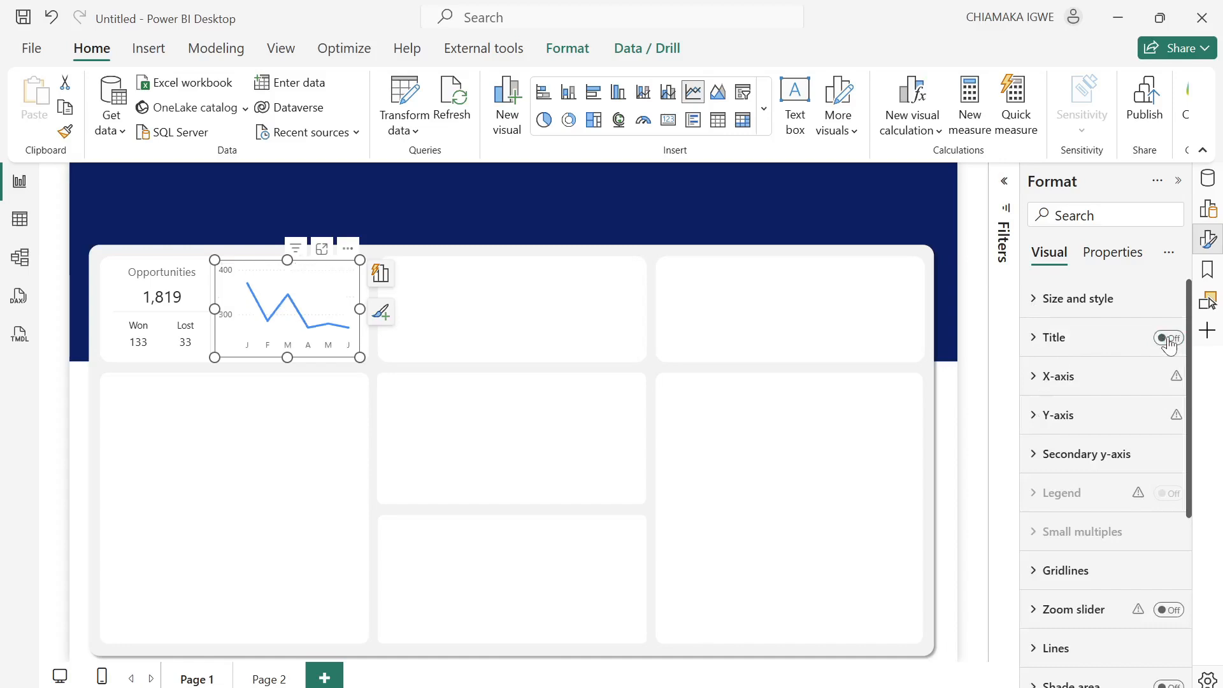
Hide the Y-axis values on the line chart.
left_click(1030, 415)
scroll(1031, 415, "down", 1)
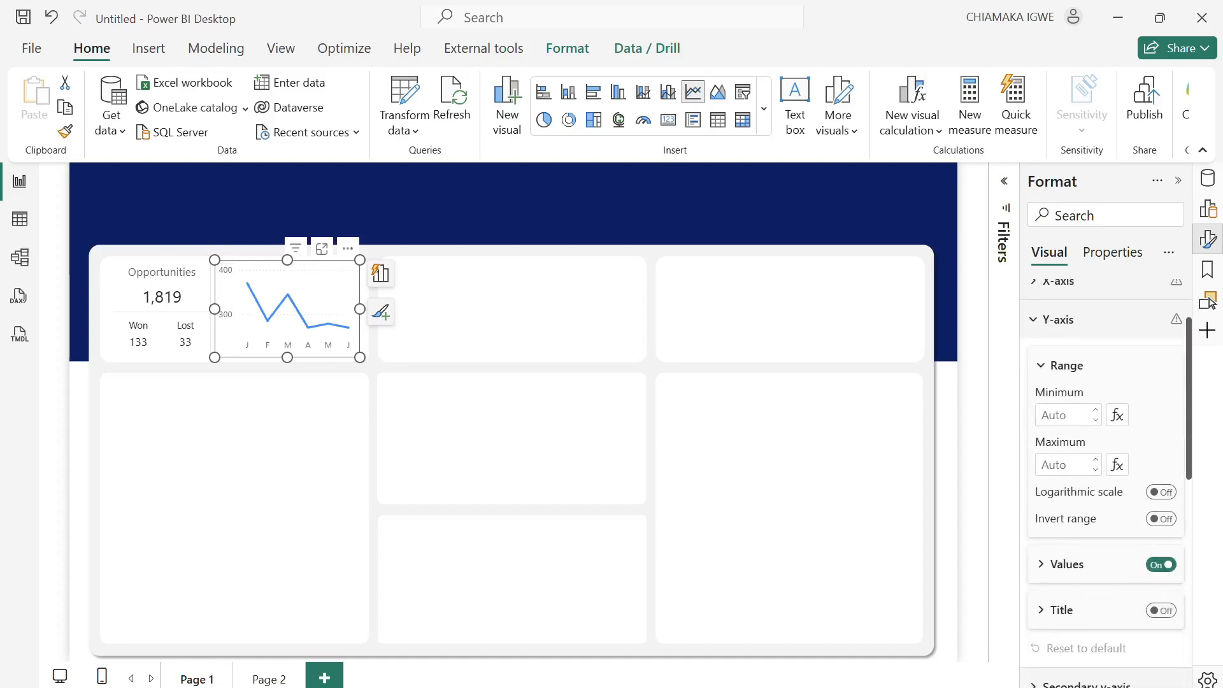
left_click(1161, 567)
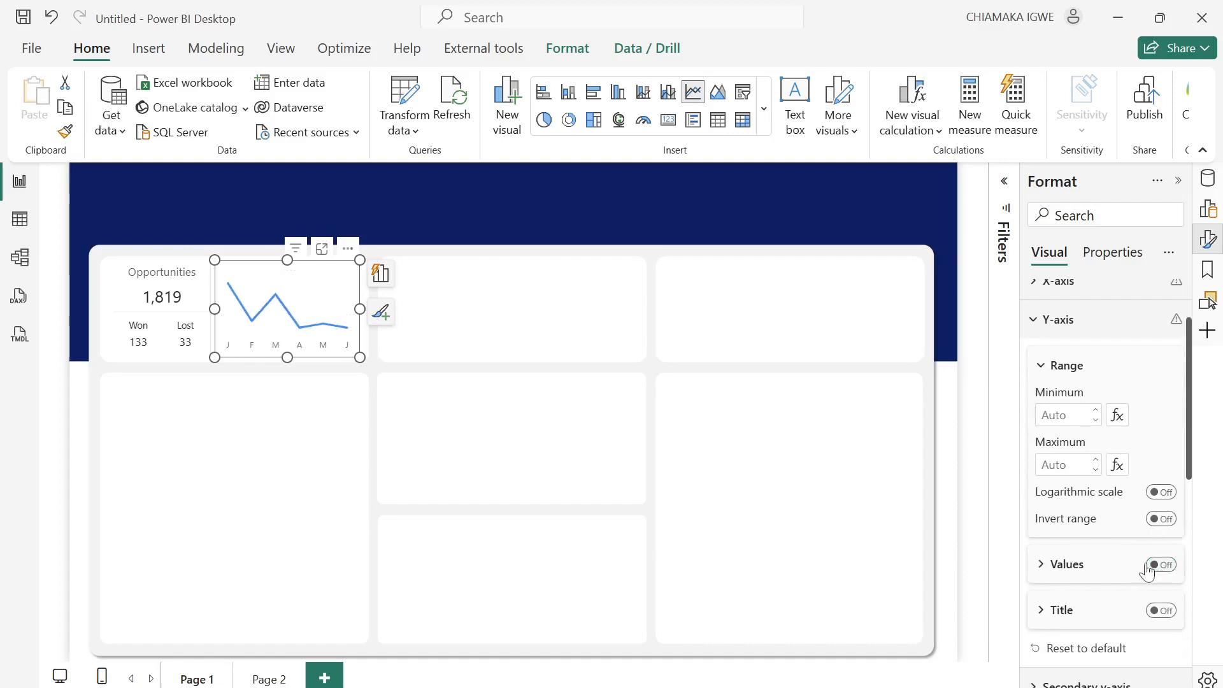
Set the chart's line width to 2 px and its interpolation type to Smooth.
scroll(1046, 453, "down", 6)
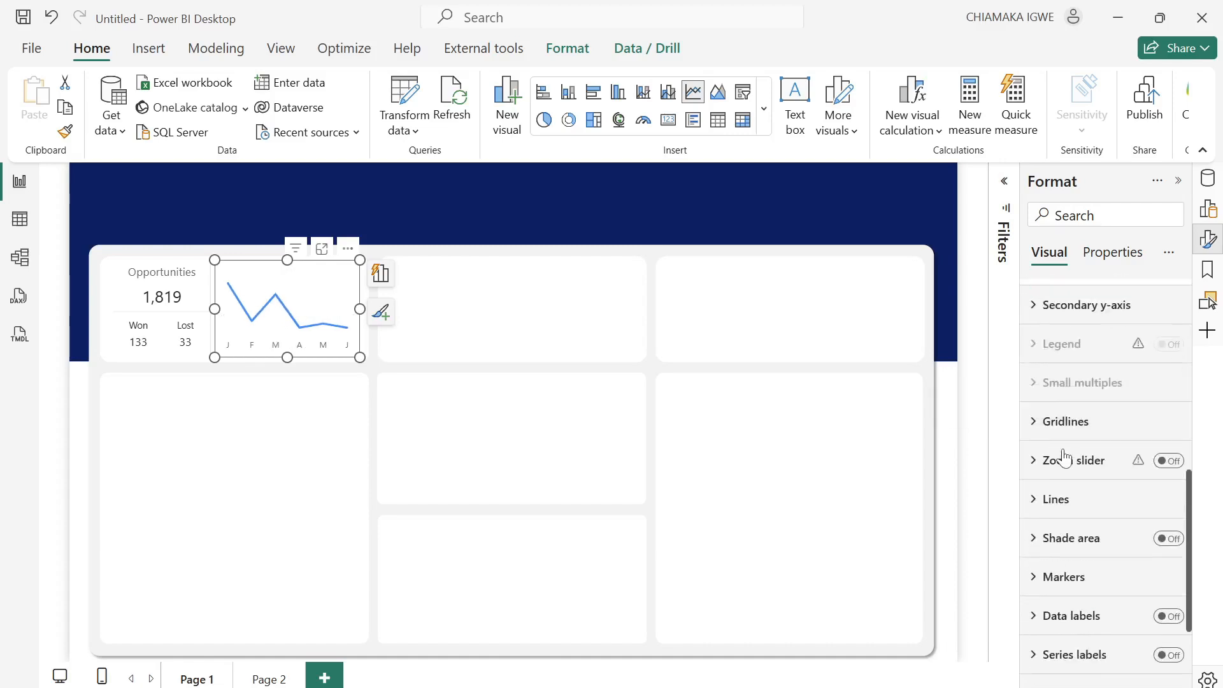
left_click(1035, 510)
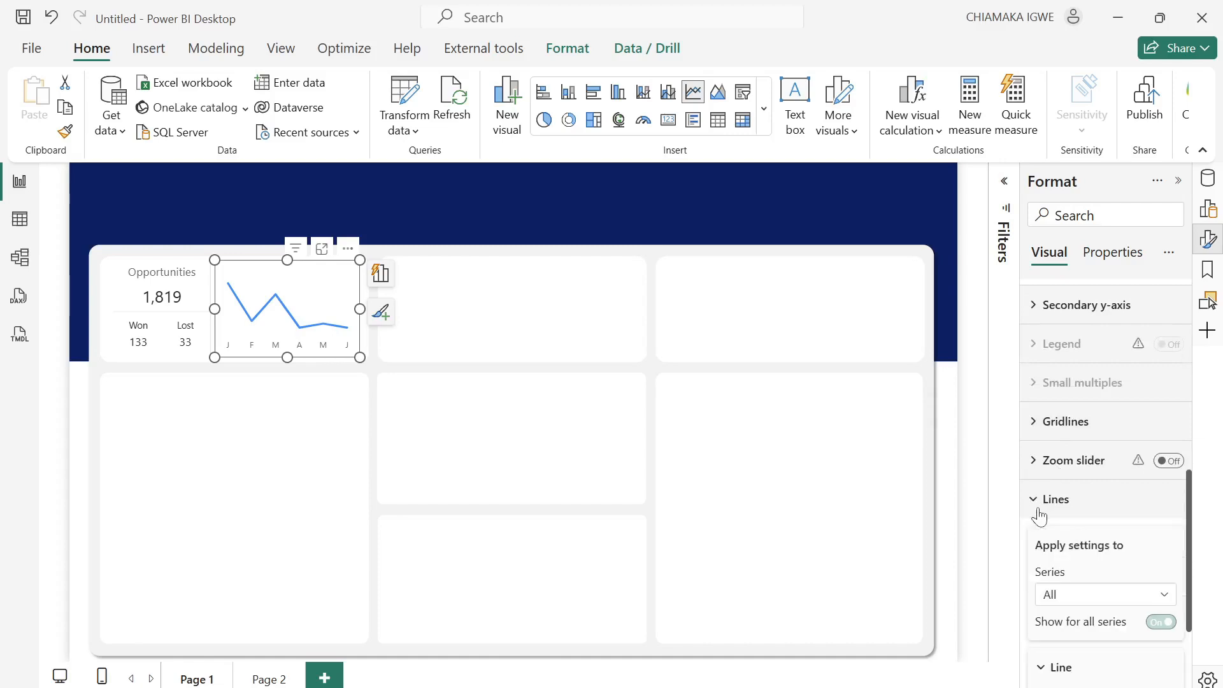
scroll(1096, 578, "down", 3)
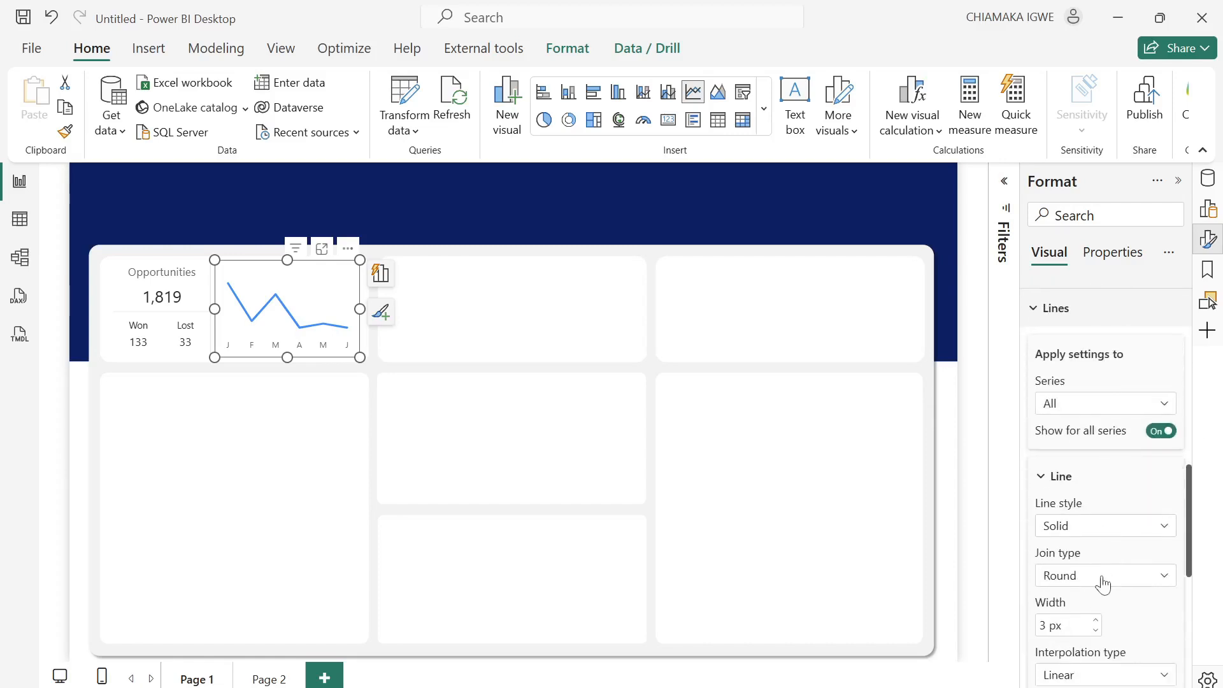
scroll(1109, 581, "down", 2)
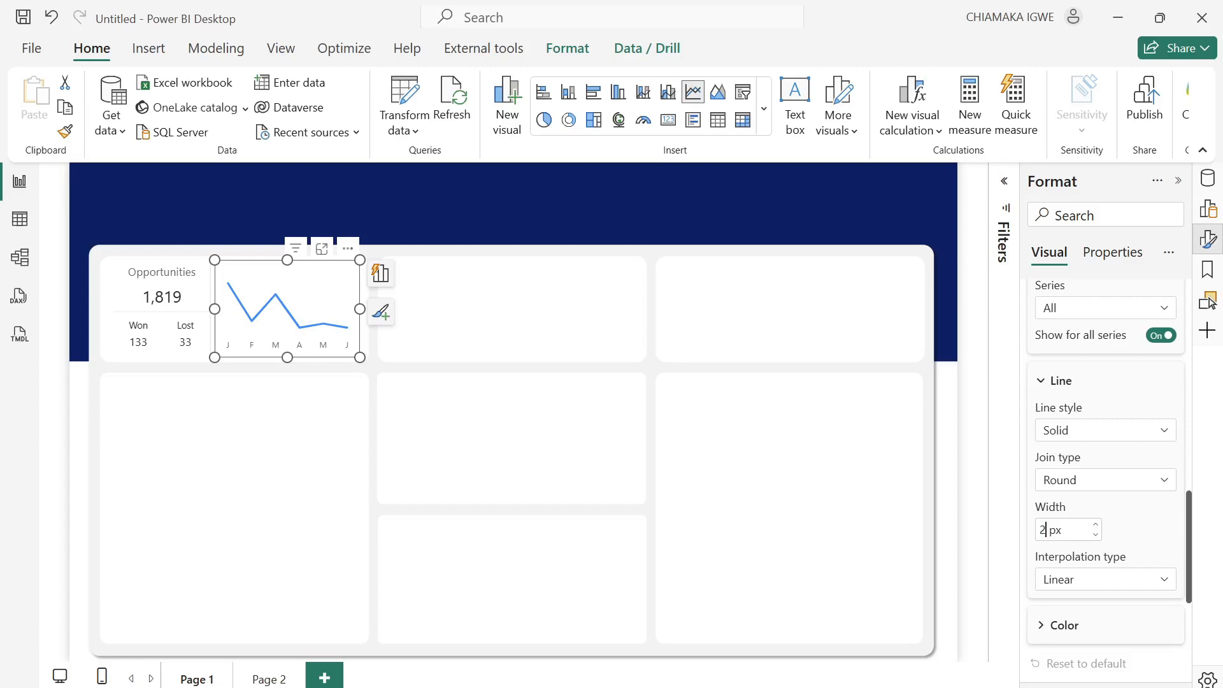
left_click(1079, 580)
left_click(1083, 626)
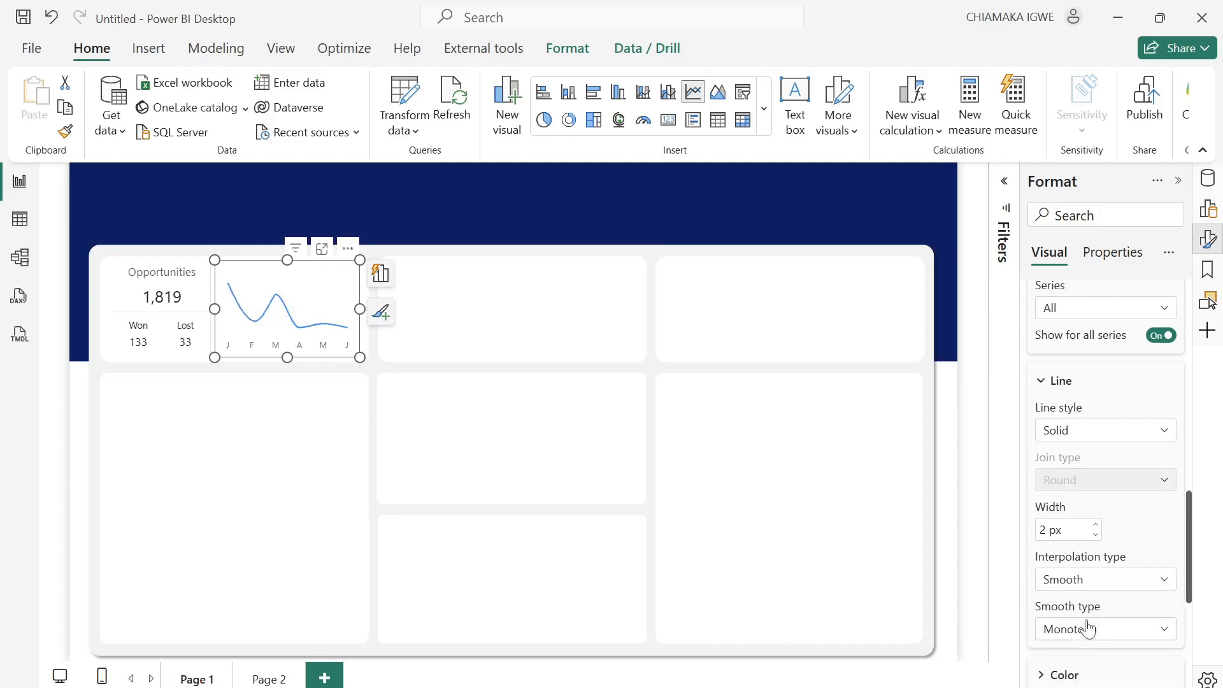
Show markers on the line for all categories.
scroll(1123, 554, "down", 3)
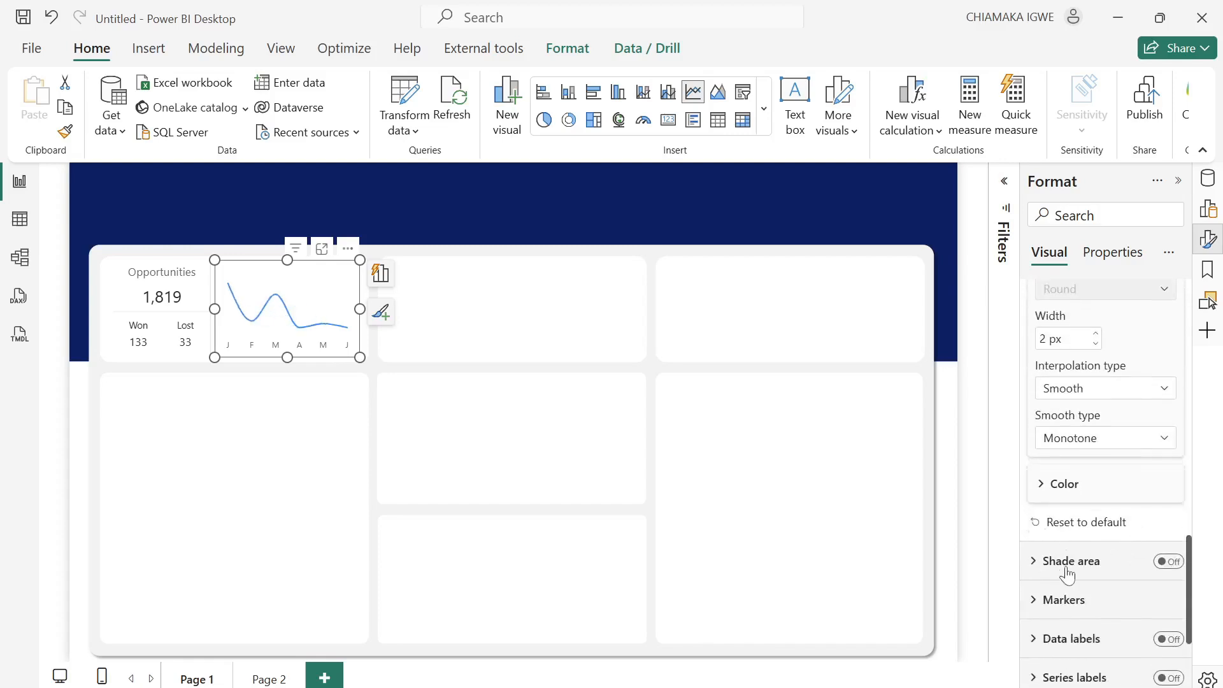
left_click(1070, 599)
scroll(1109, 567, "down", 3)
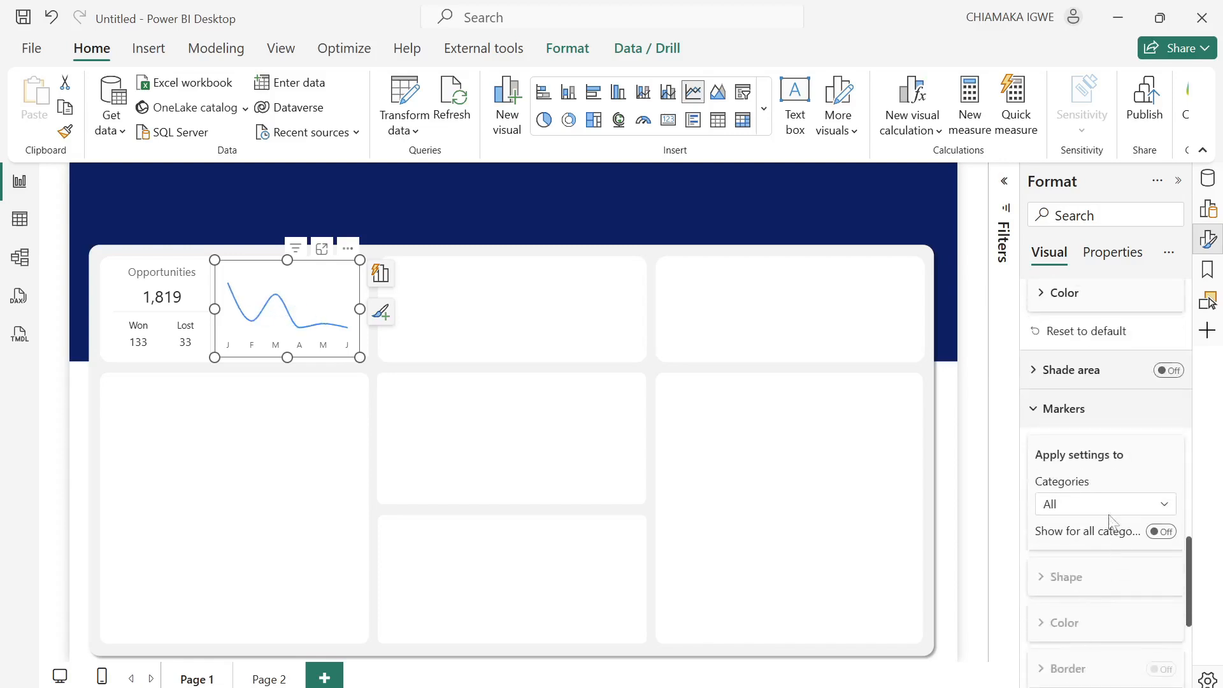
left_click(1119, 517)
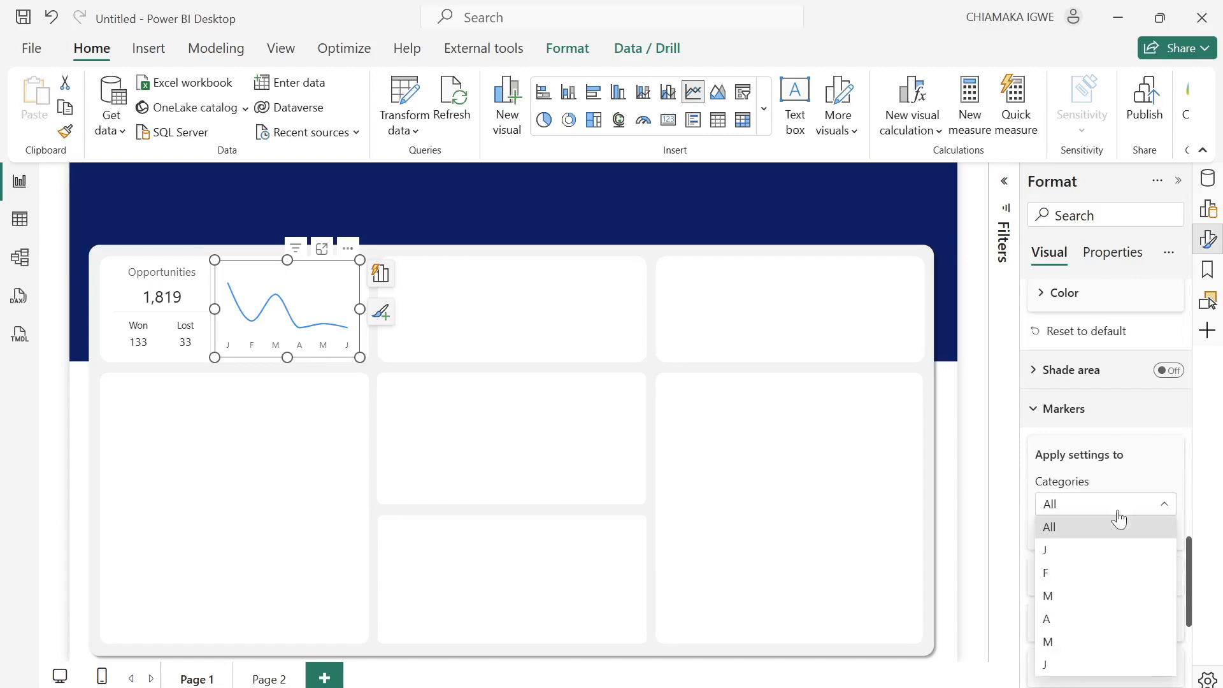
left_click(1116, 524)
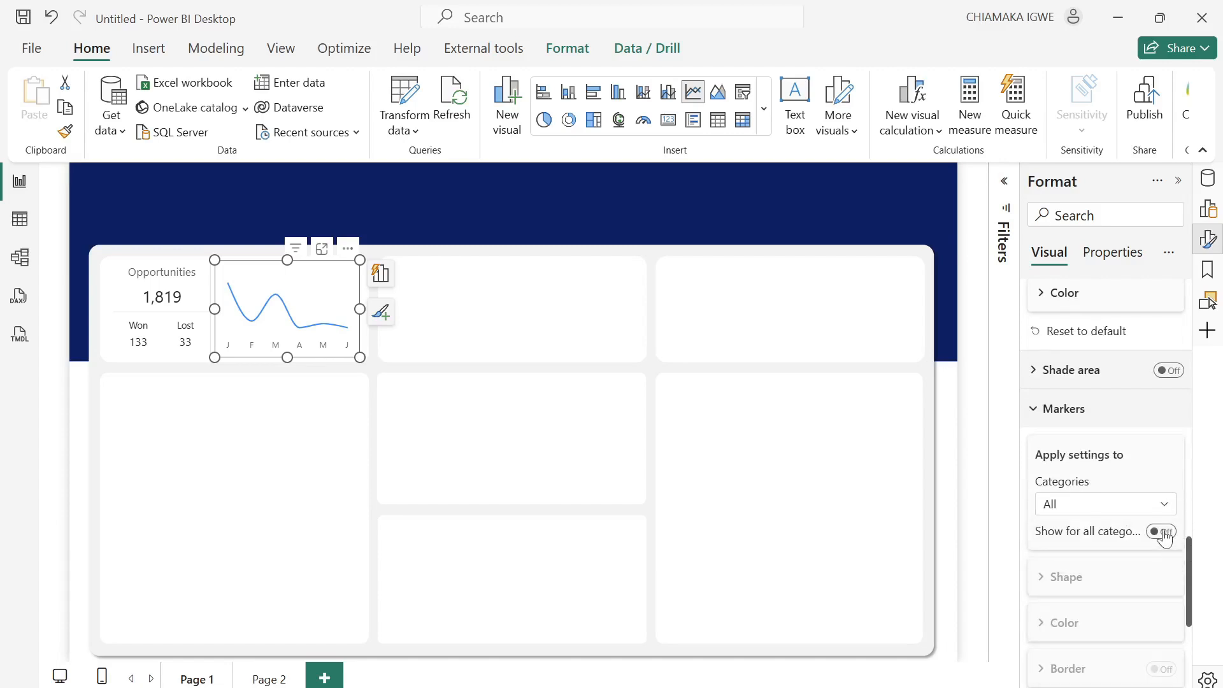
left_click(1163, 534)
Set the size of the line chart's markers to 3 px.
left_click(1060, 581)
scroll(1094, 595, "down", 3)
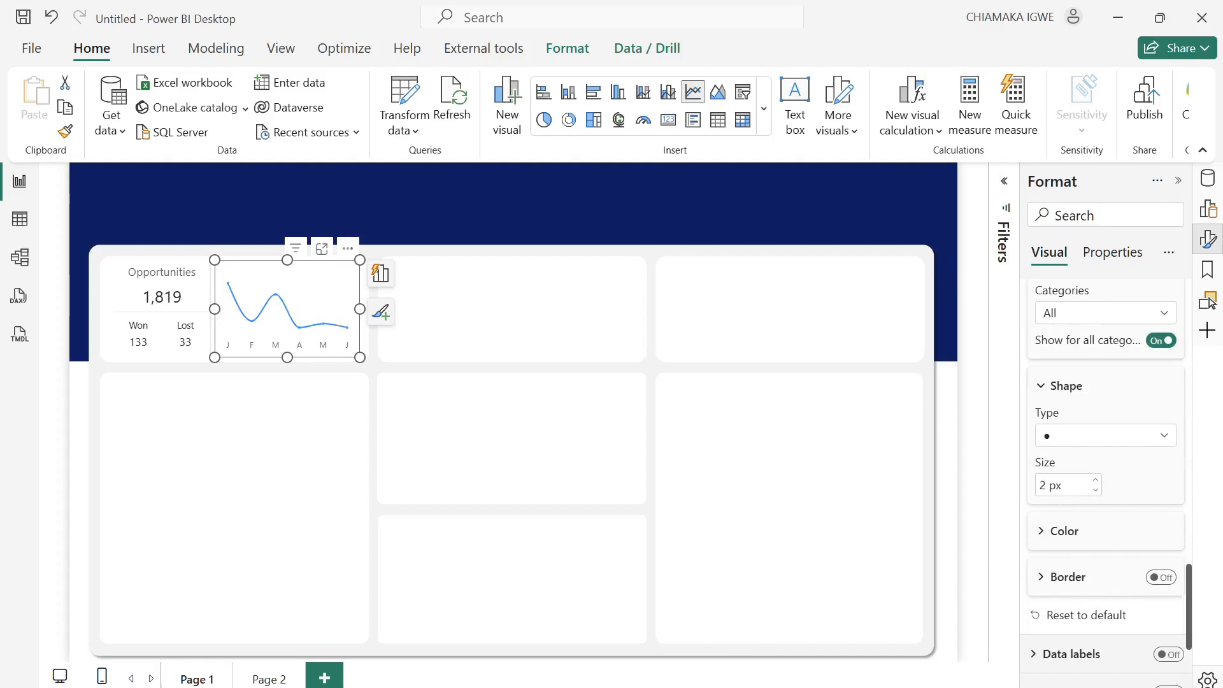
key("BackSpace")
type("3")
Set the line chart's line colour to the recently used orange and clear the selection.
scroll(1106, 446, "up", 10)
scroll(1105, 446, "down", 4)
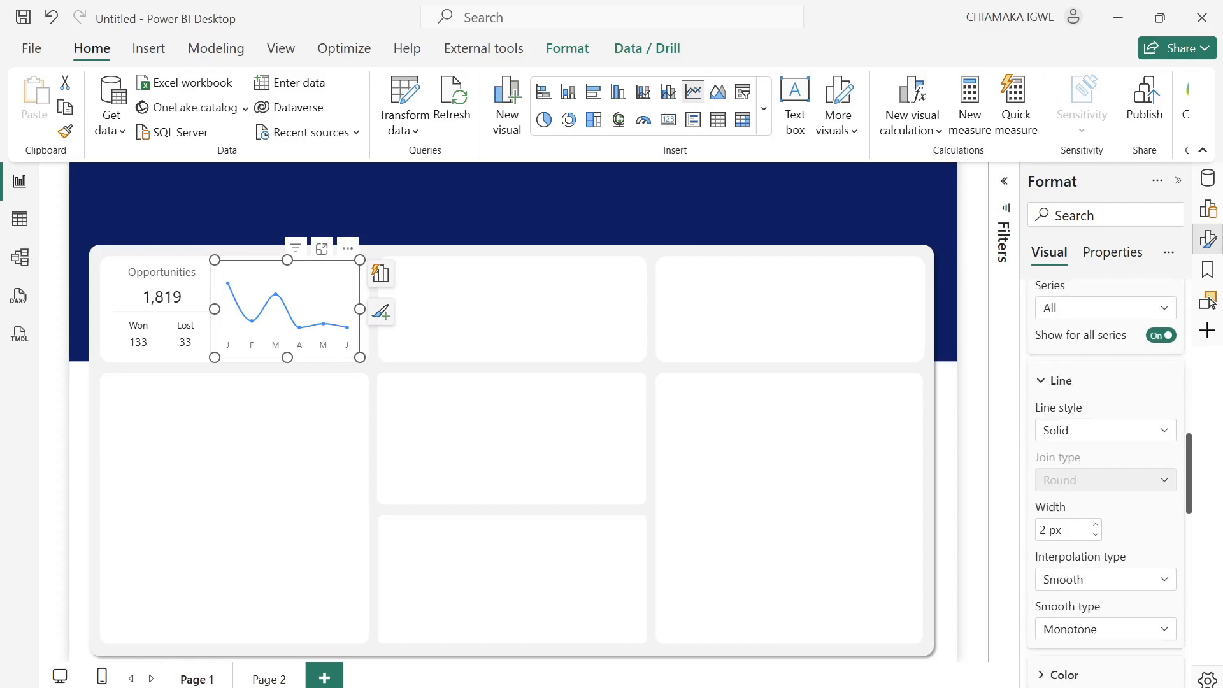
scroll(1071, 459, "down", 3)
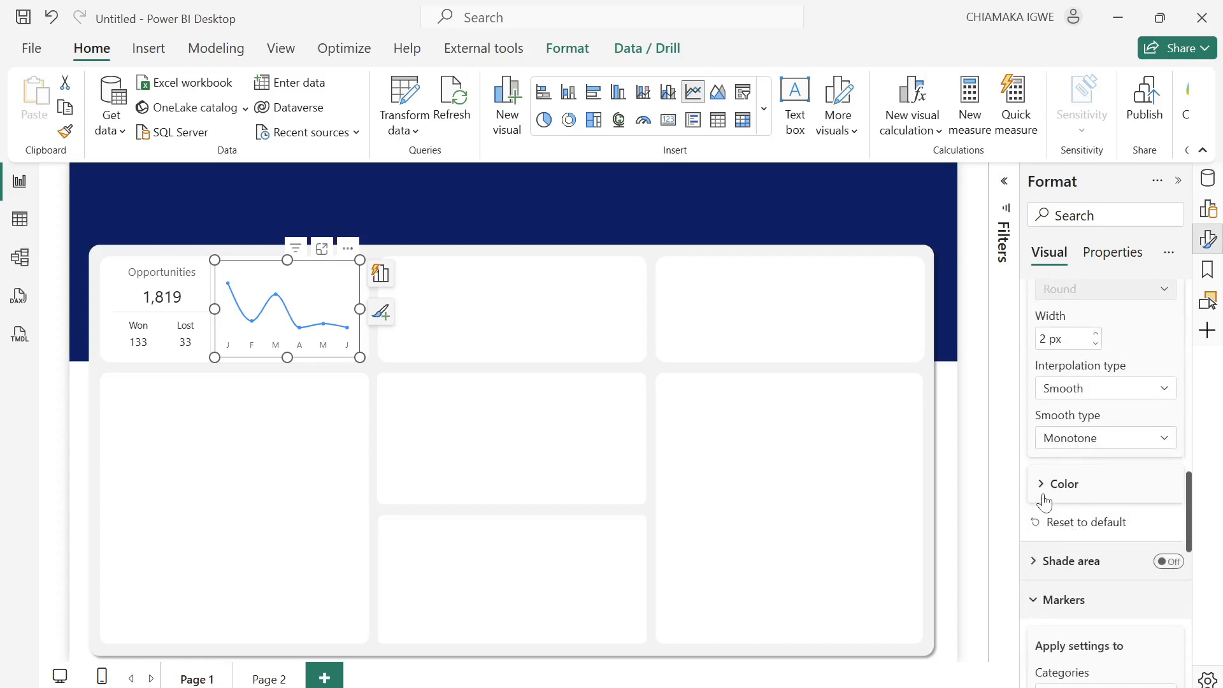
left_click(1044, 491)
left_click(1074, 536)
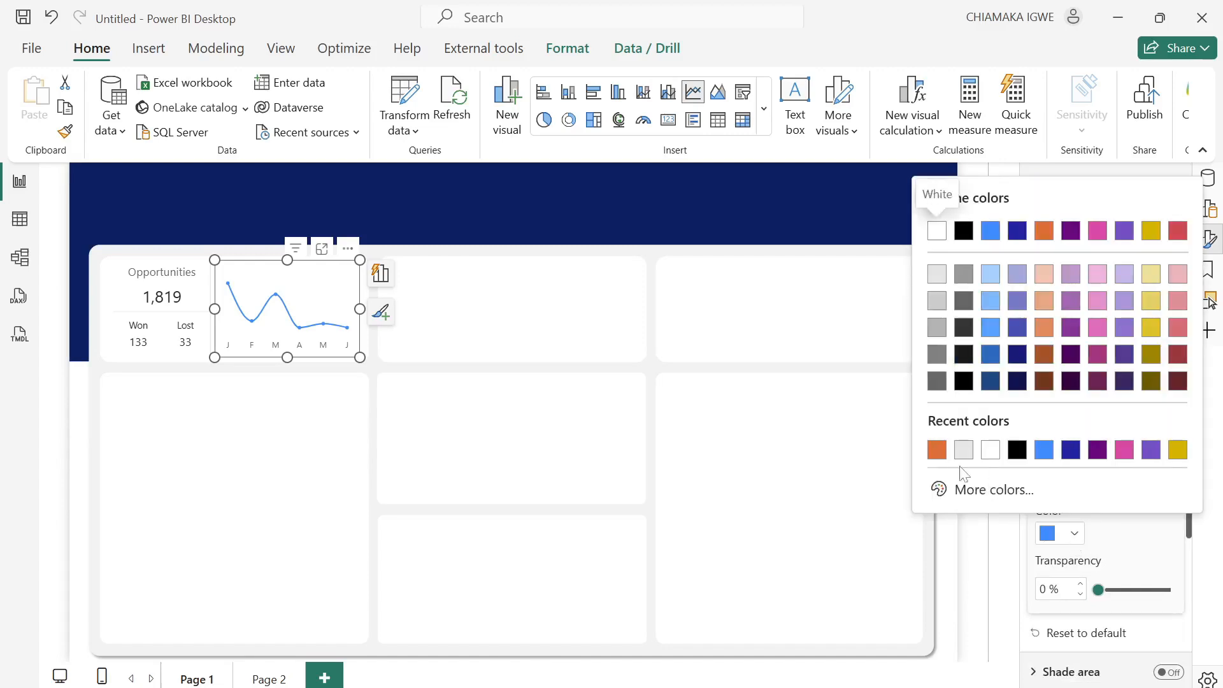
left_click(942, 451)
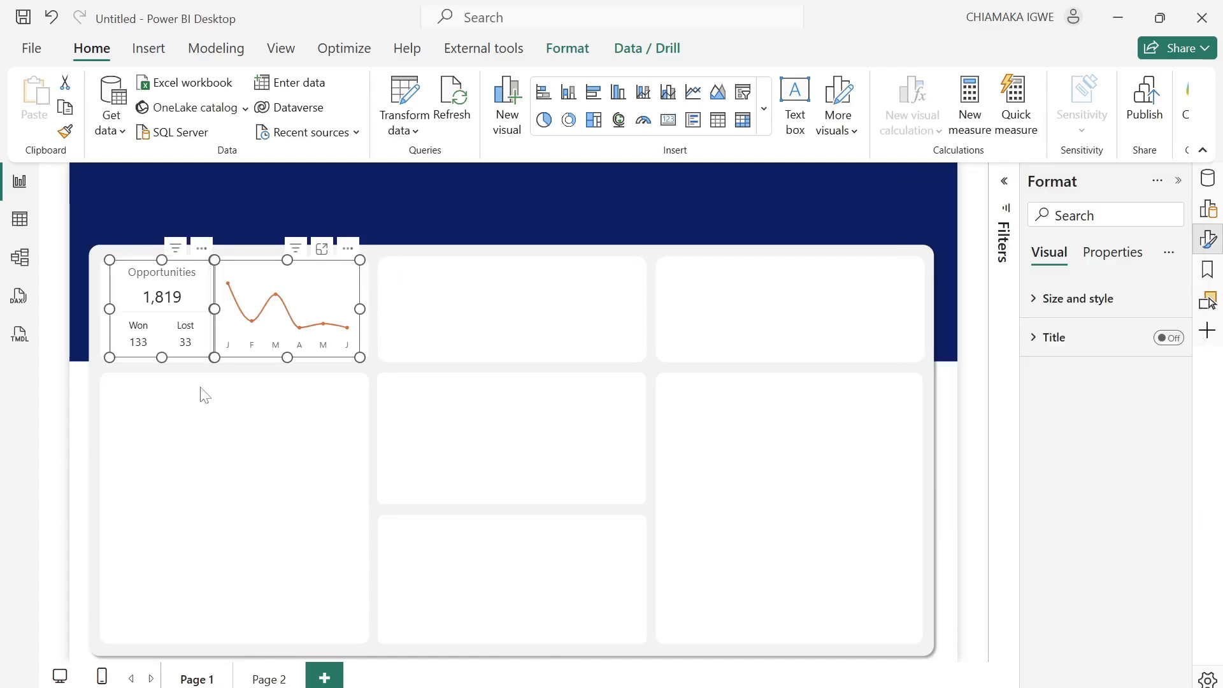
left_click(201, 388)
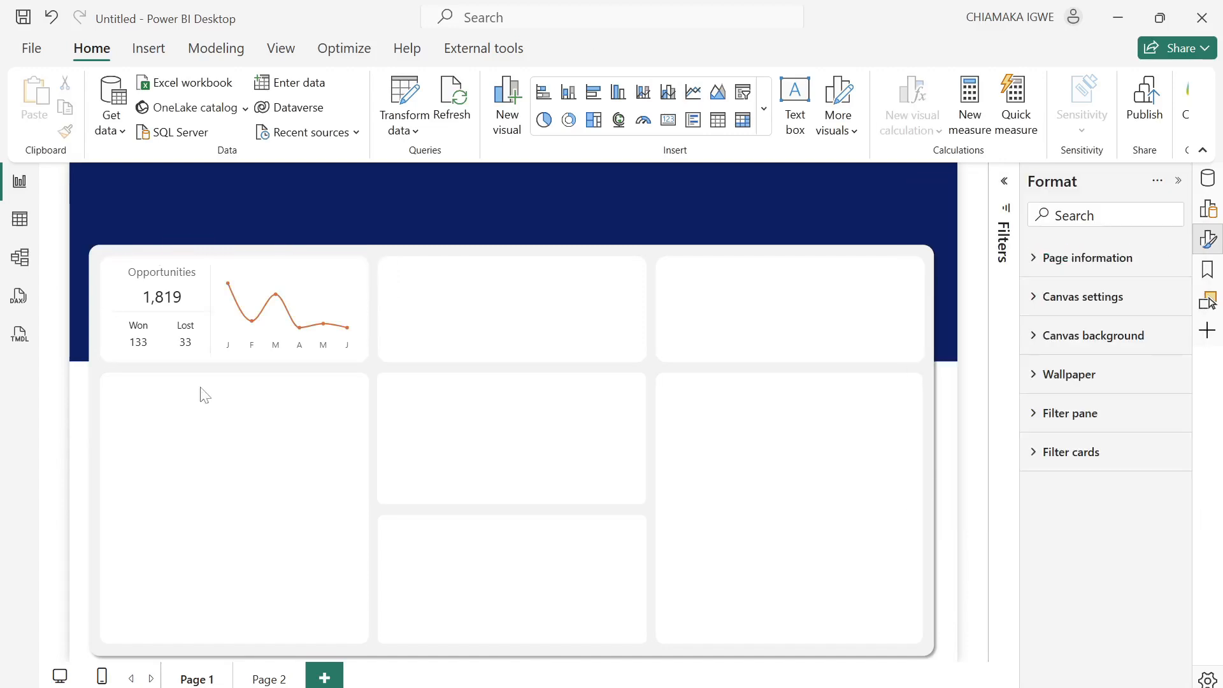
Group the Opportunities card with the line chart beside it.
left_click(249, 351)
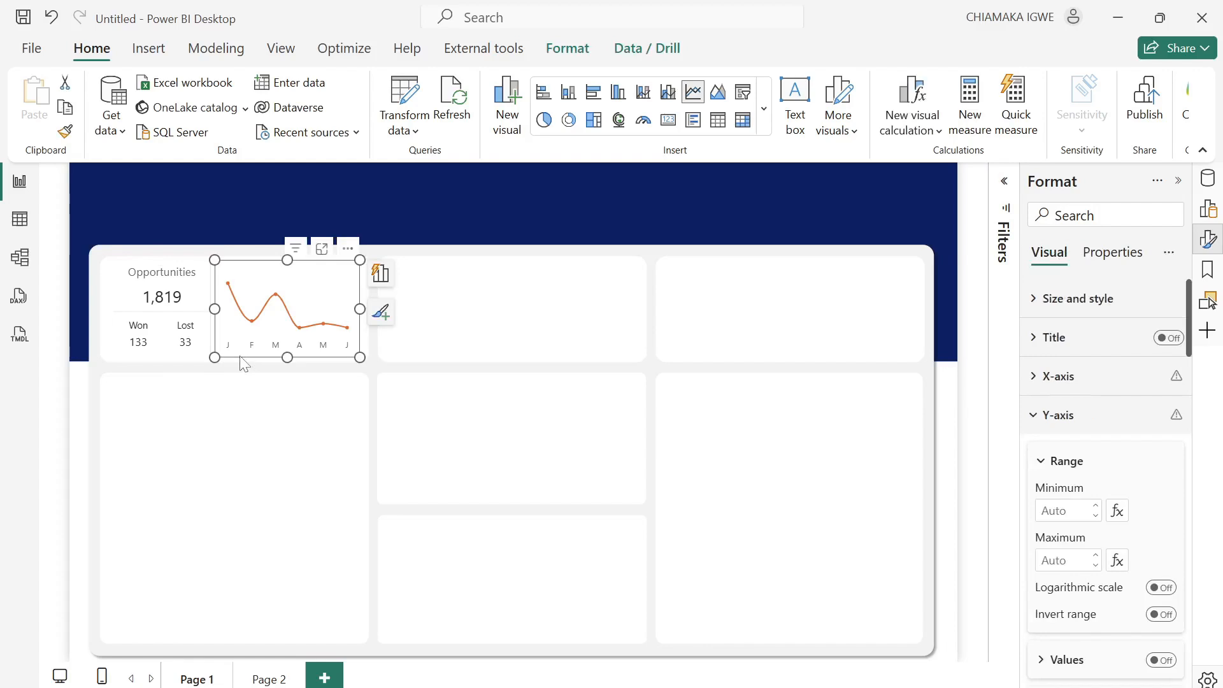
left_click(149, 354, "ctrl")
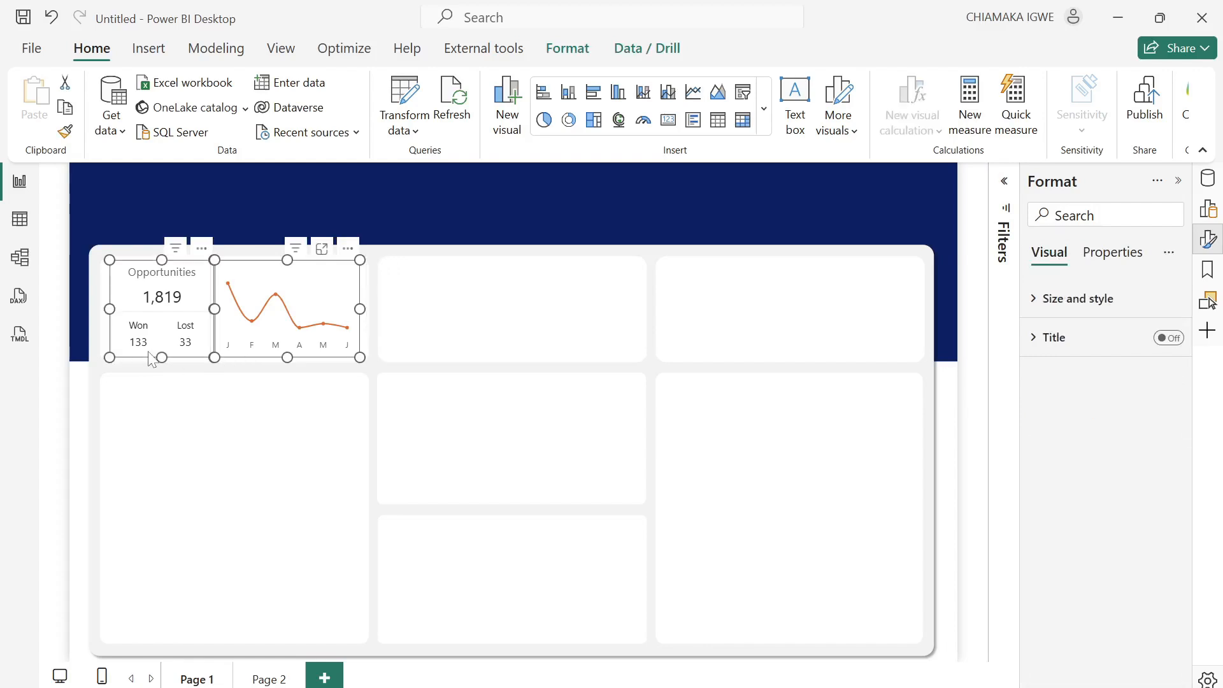
key("ctrl+g")
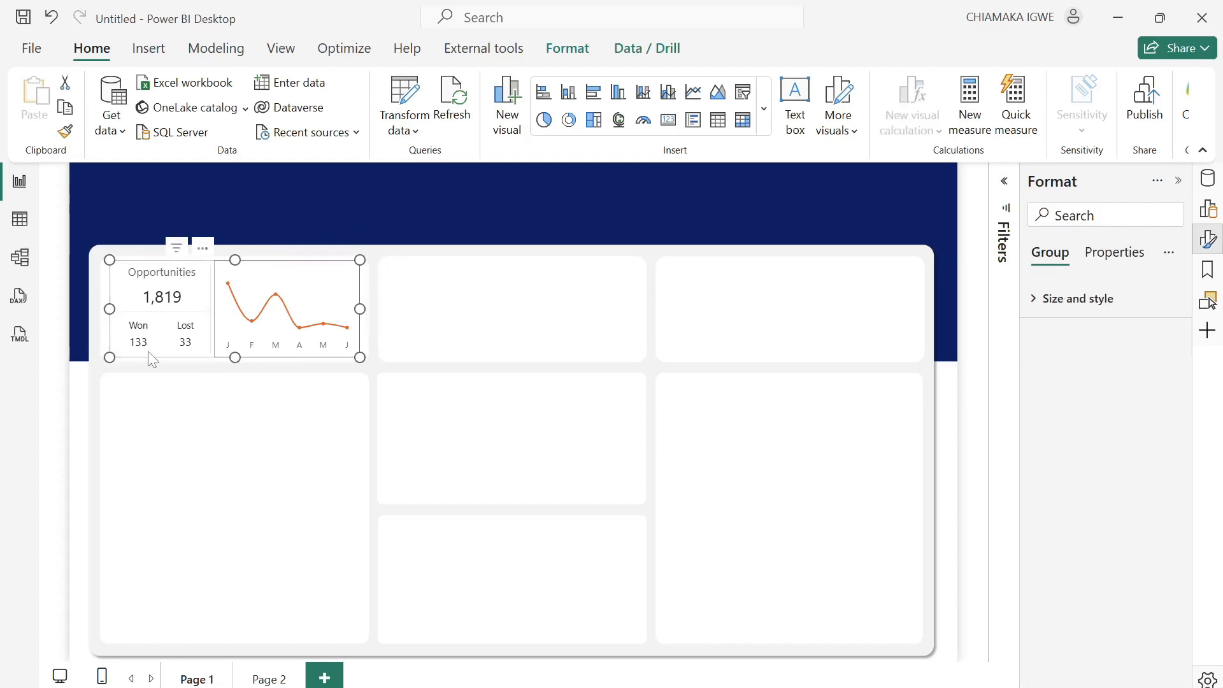
left_click(210, 450)
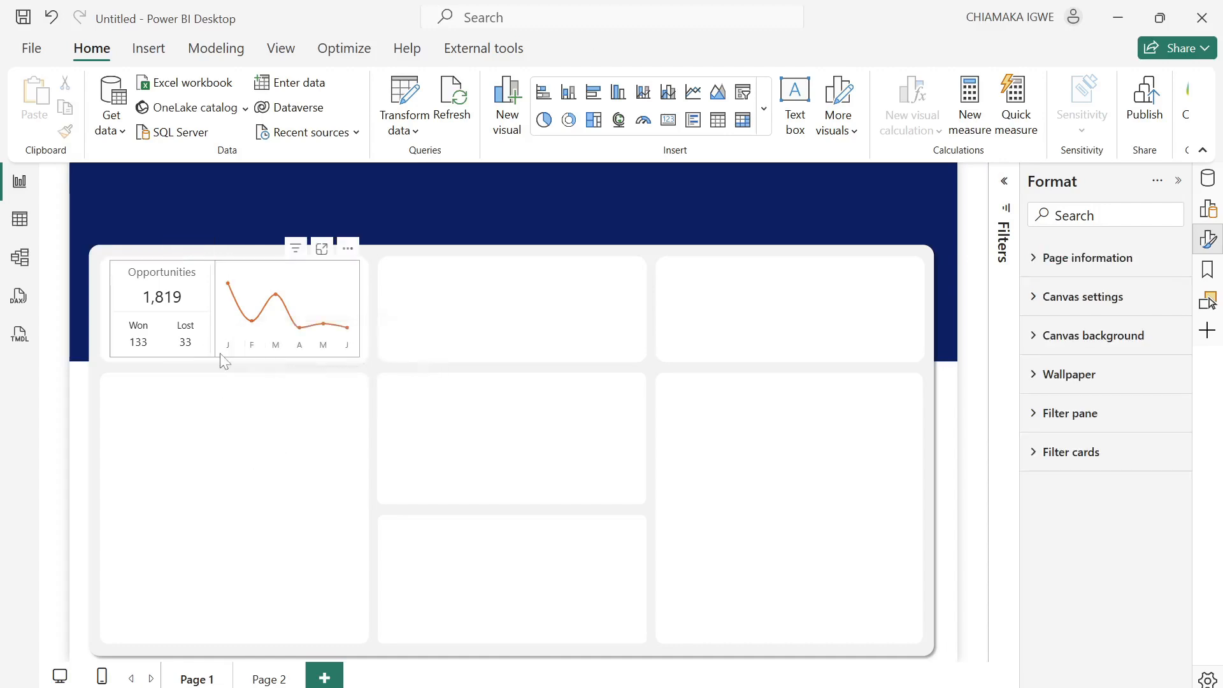
Duplicate the Opportunities group and place the copy in the middle panel of the top row.
left_click(224, 363)
key("ctrl+c")
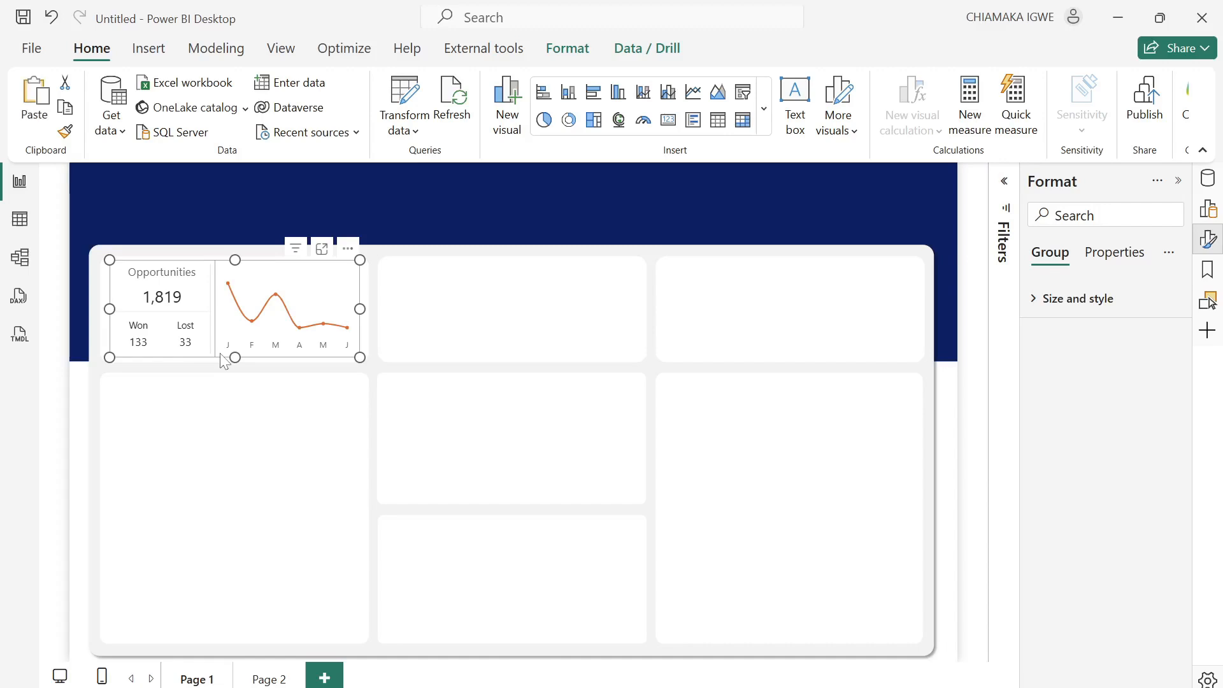
key("ctrl+v")
left_click_drag(256, 354, 496, 357)
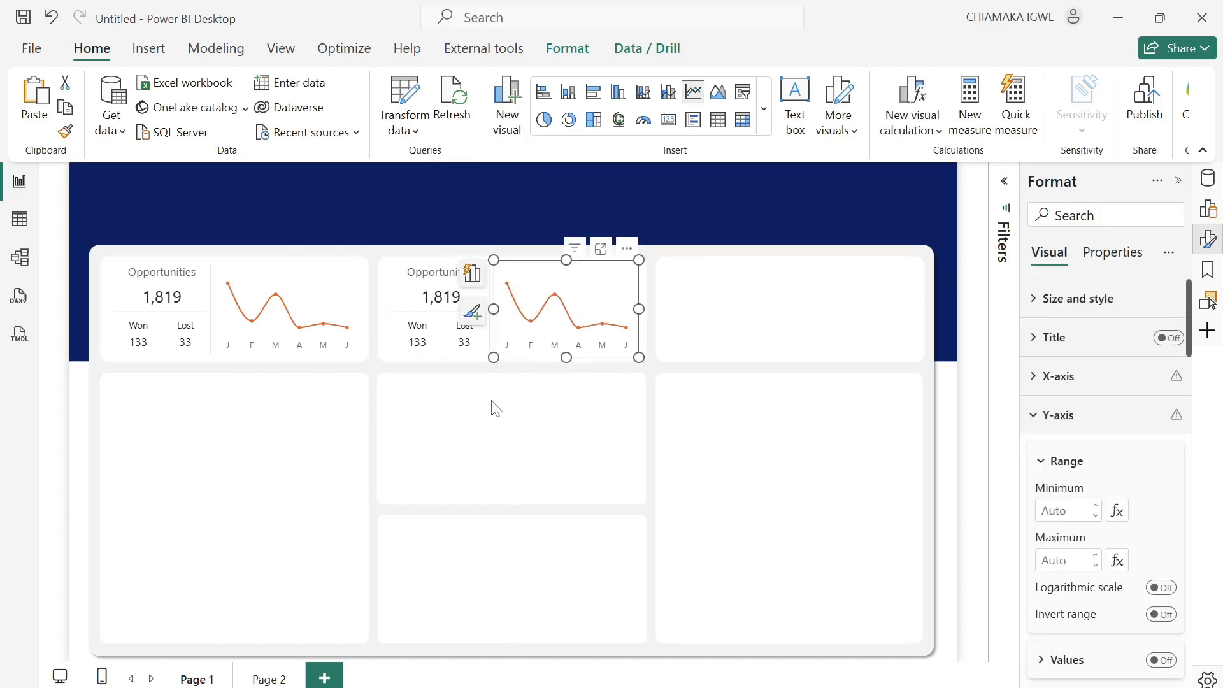
left_click(496, 409)
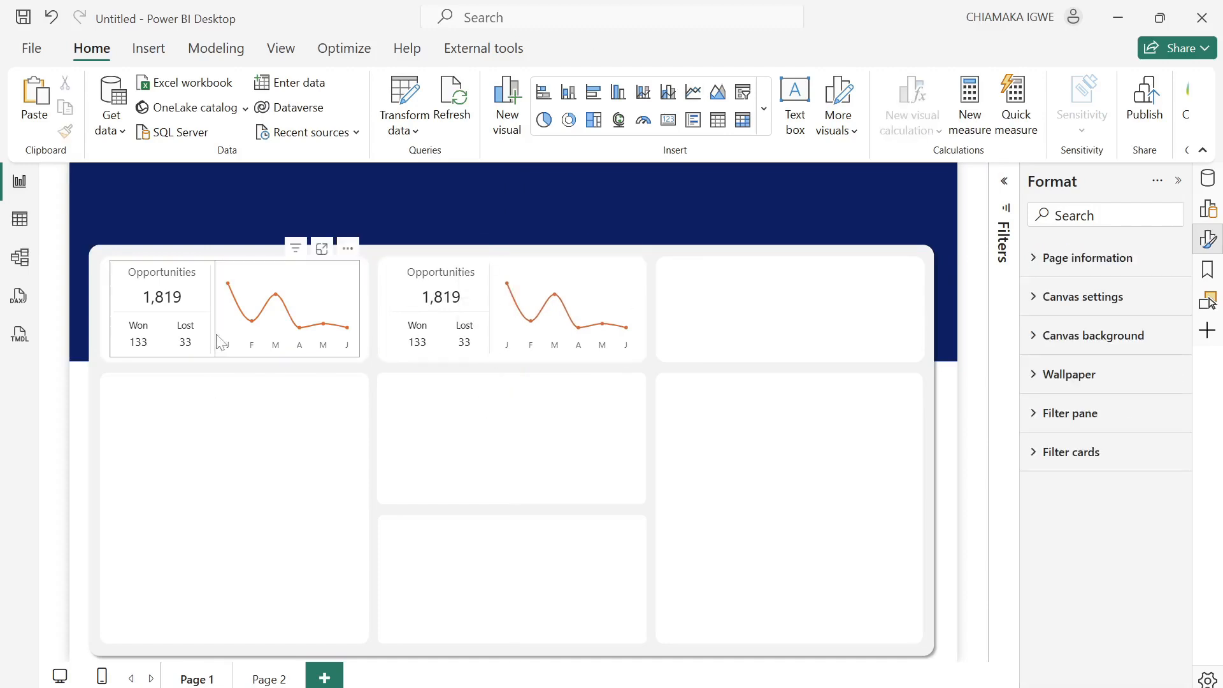
Replace the Opportunities field in the copied card with the Opportunity Value measure from Key Measures.
left_click(460, 282)
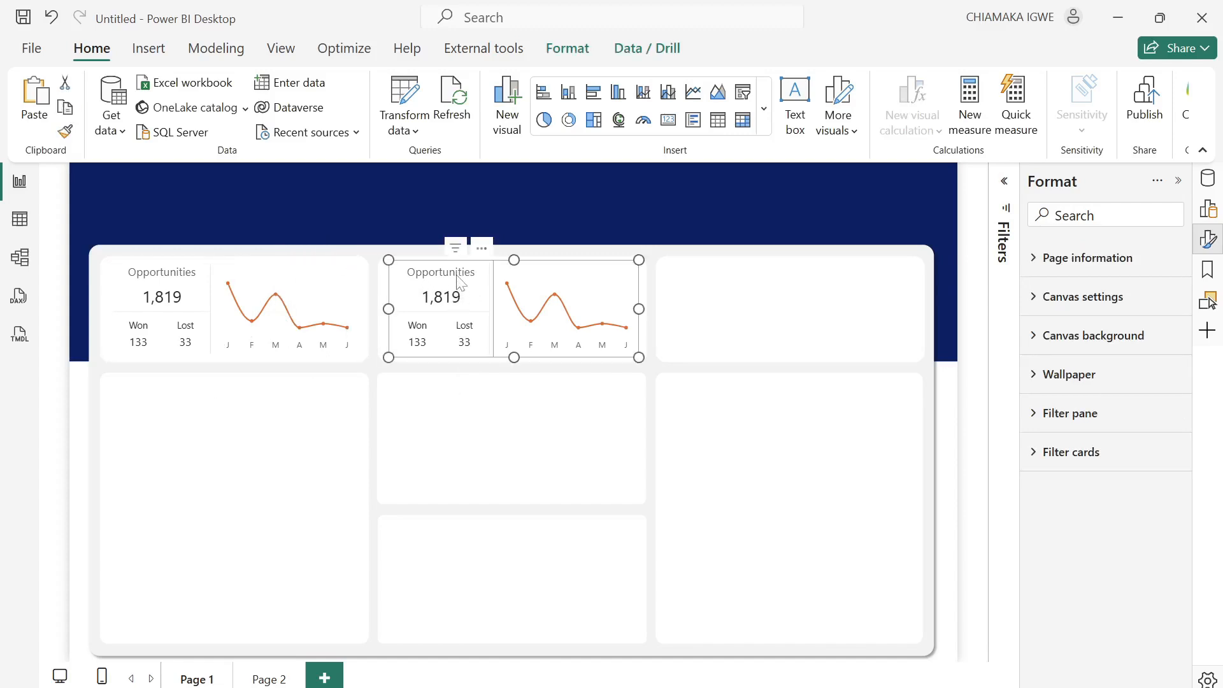
left_click(460, 283)
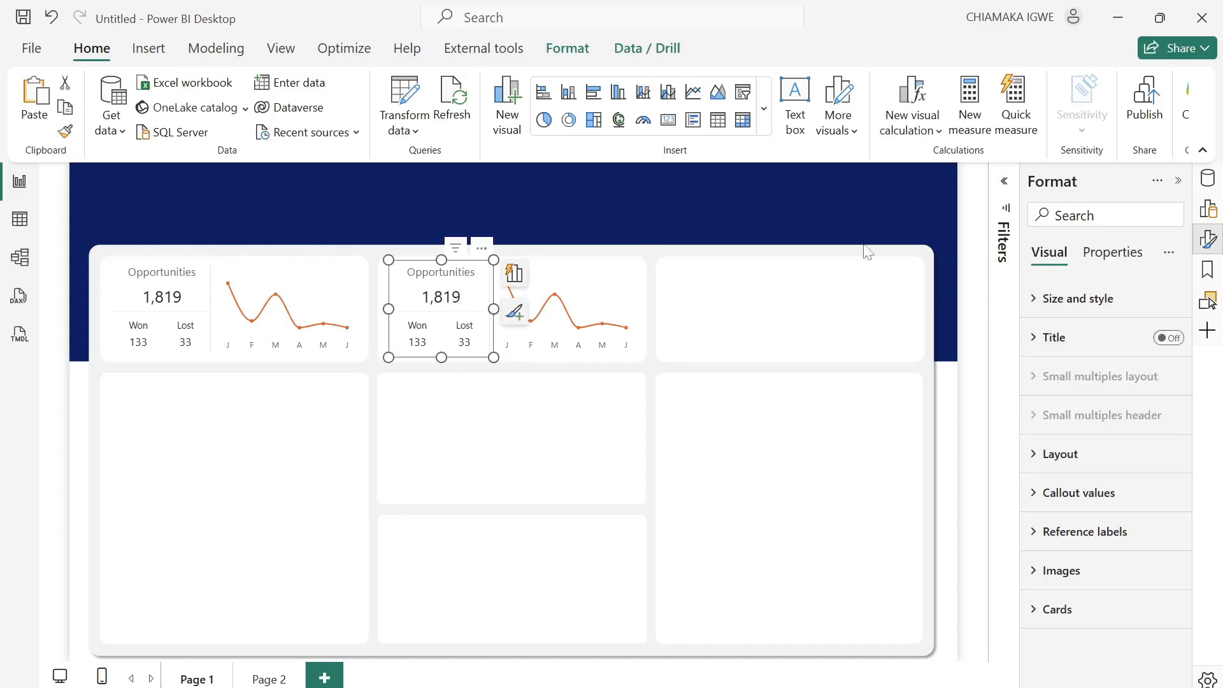
left_click(1208, 209)
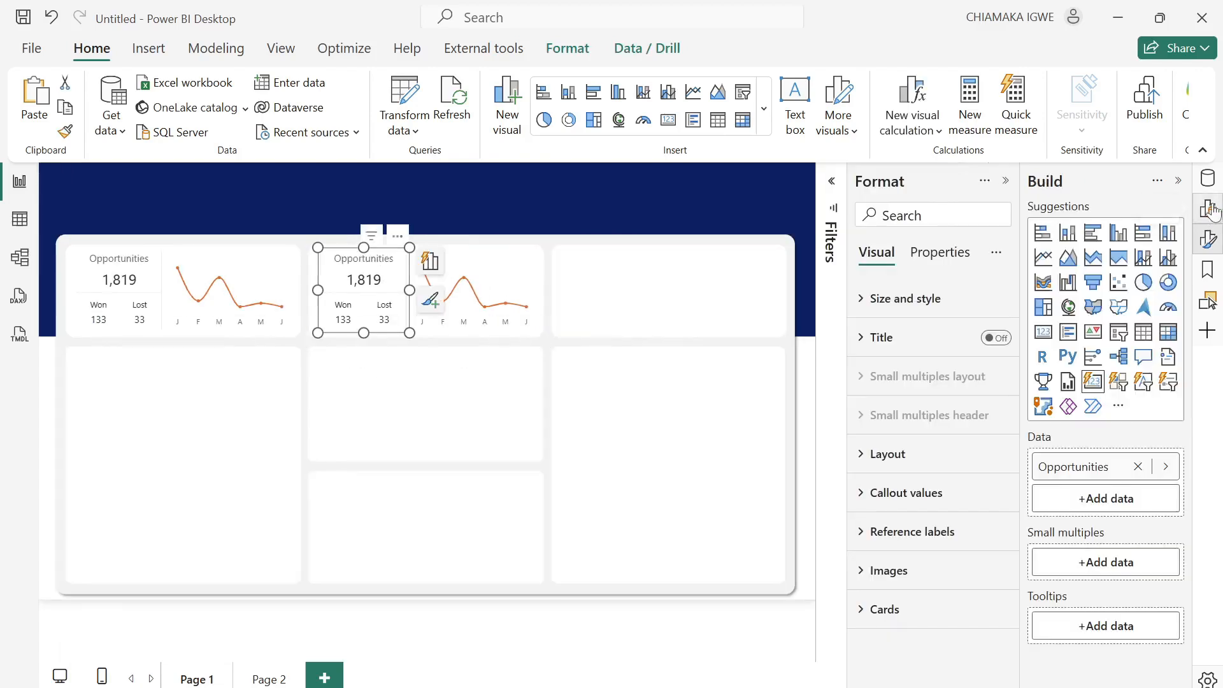
left_click(1138, 467)
left_click(1208, 178)
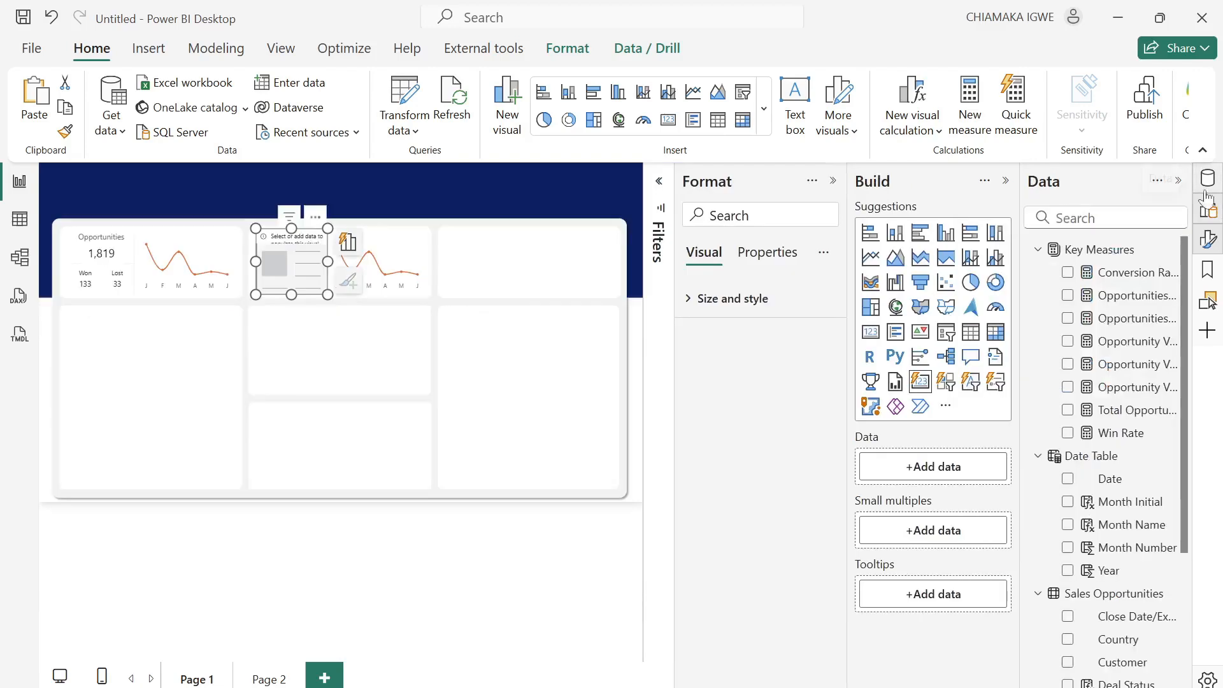
left_click_drag(1078, 341, 846, 467)
left_click(767, 180)
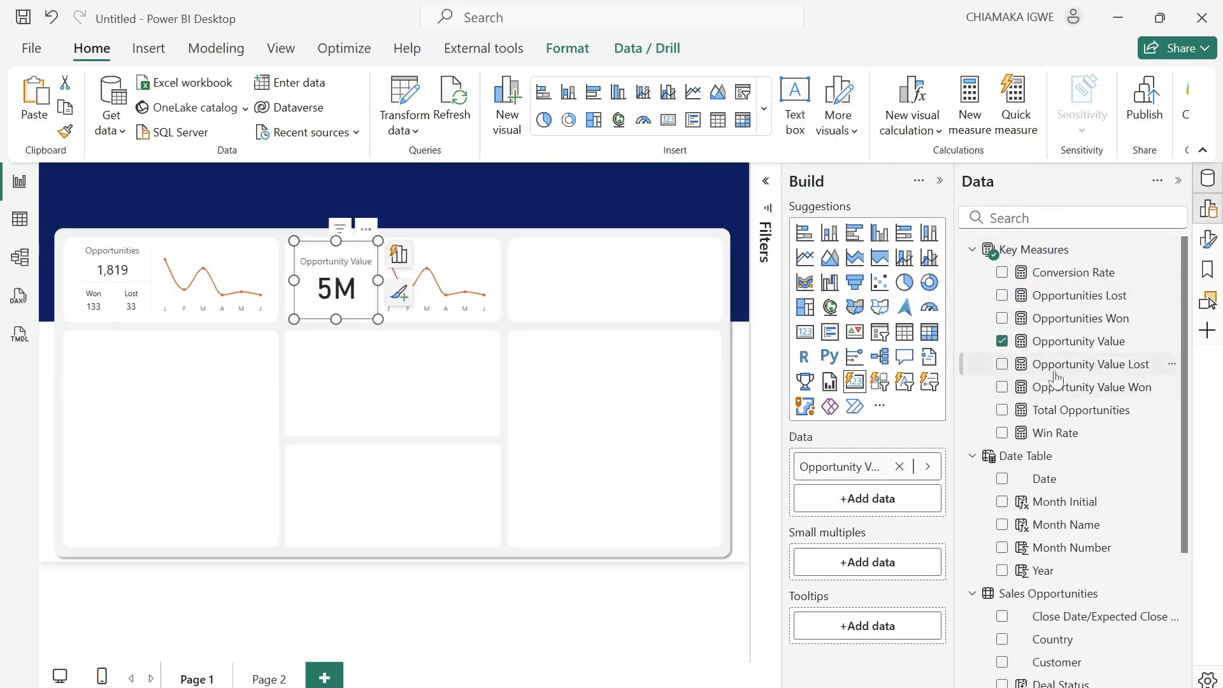
Format the Opportunity Value measure as Currency and return to the card's formatting options.
left_click(1070, 349)
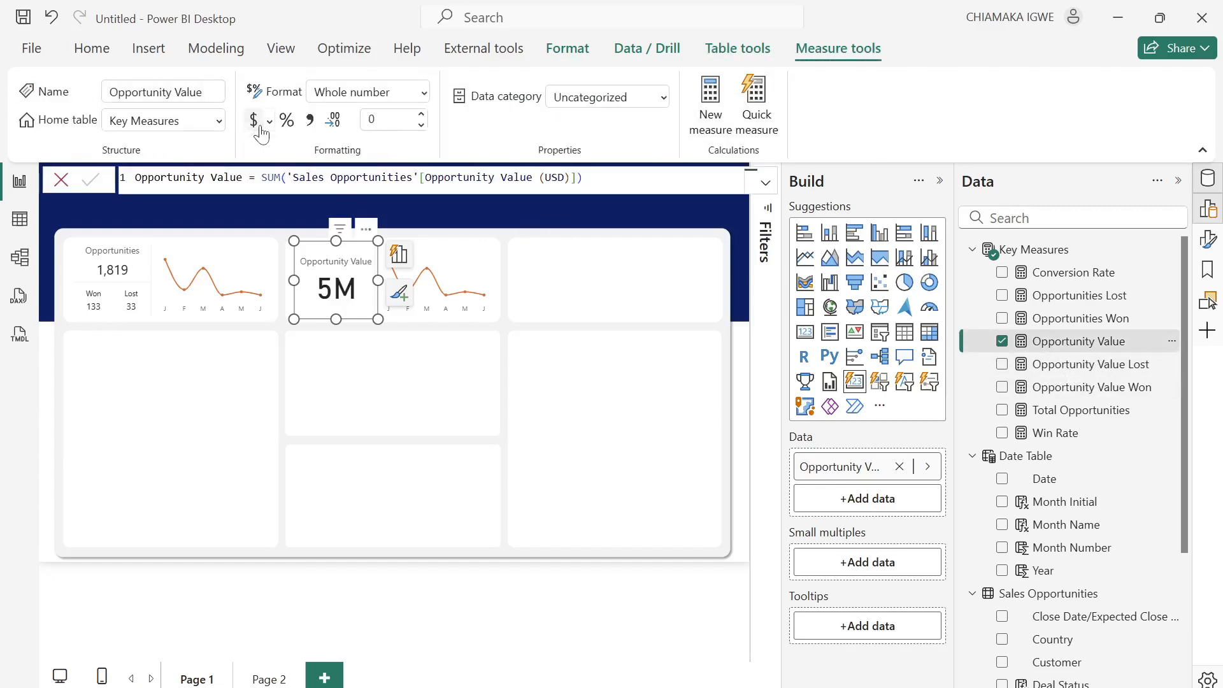
left_click(255, 121)
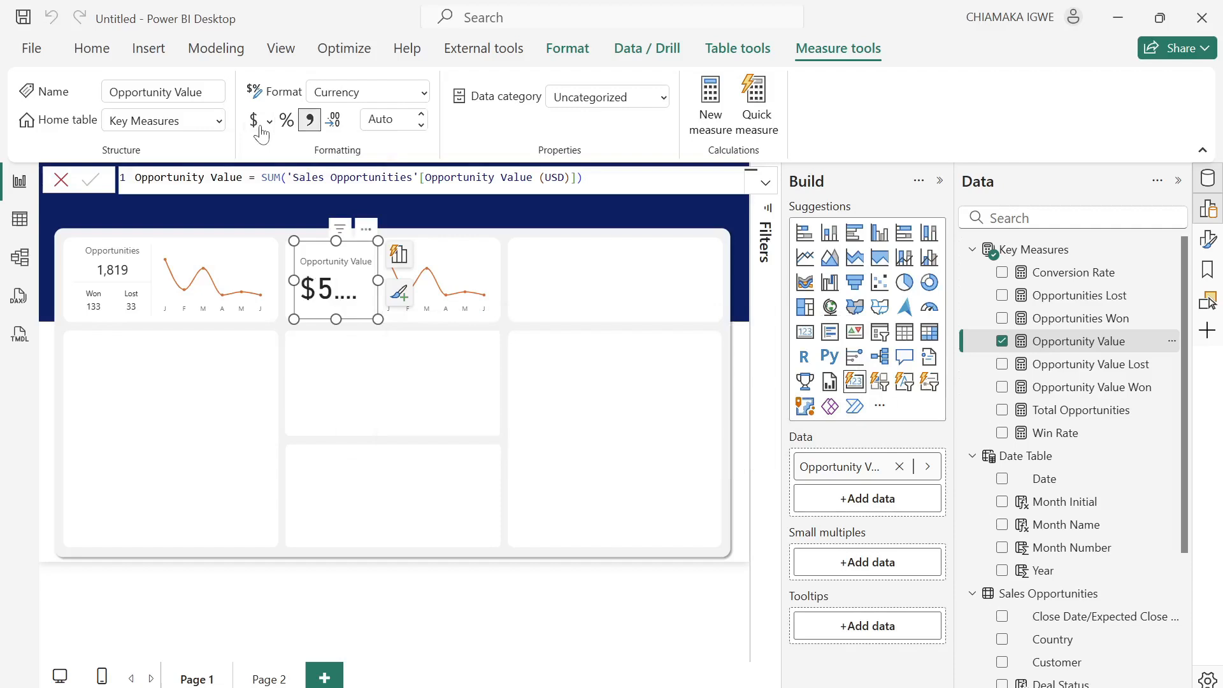
left_click(940, 181)
left_click(1210, 241)
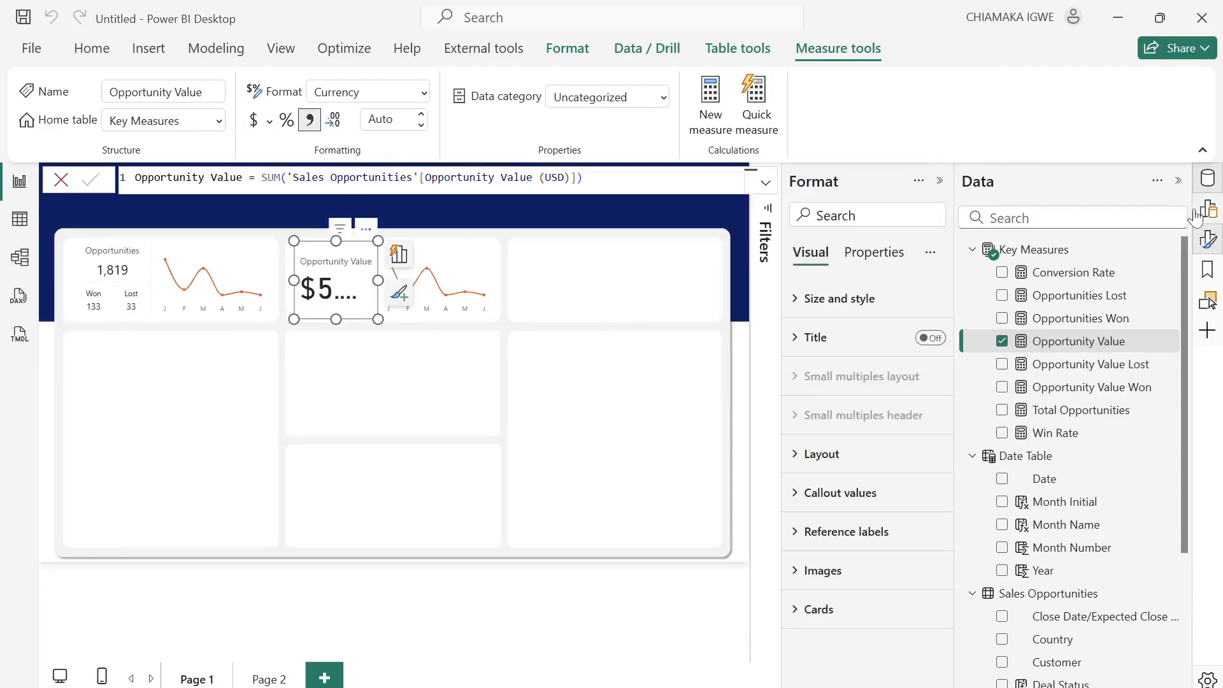
left_click(1179, 182)
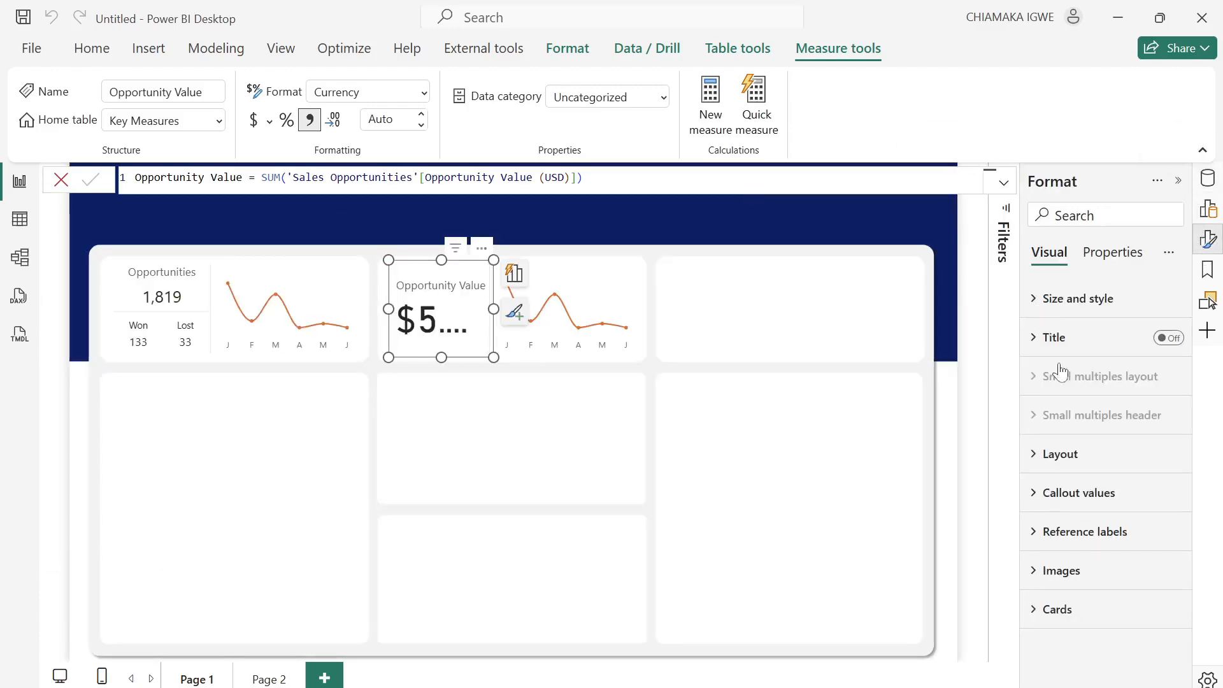
left_click(1035, 307)
scroll(1118, 439, "down", 4)
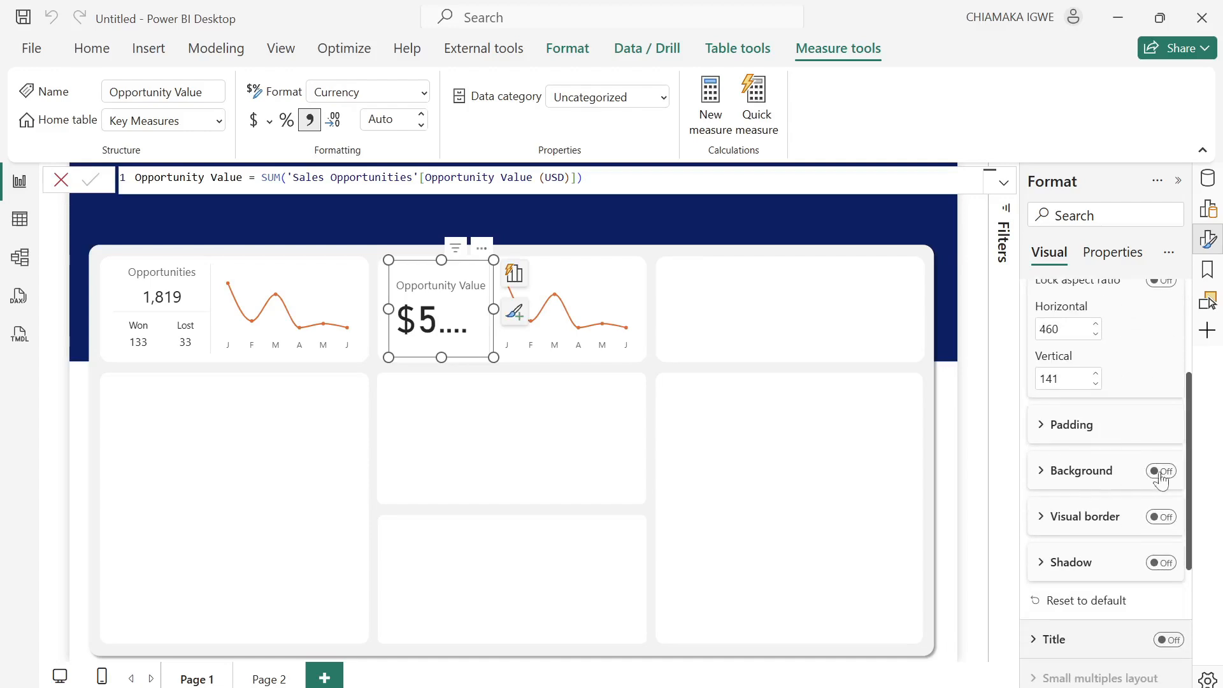
scroll(1077, 504, "down", 4)
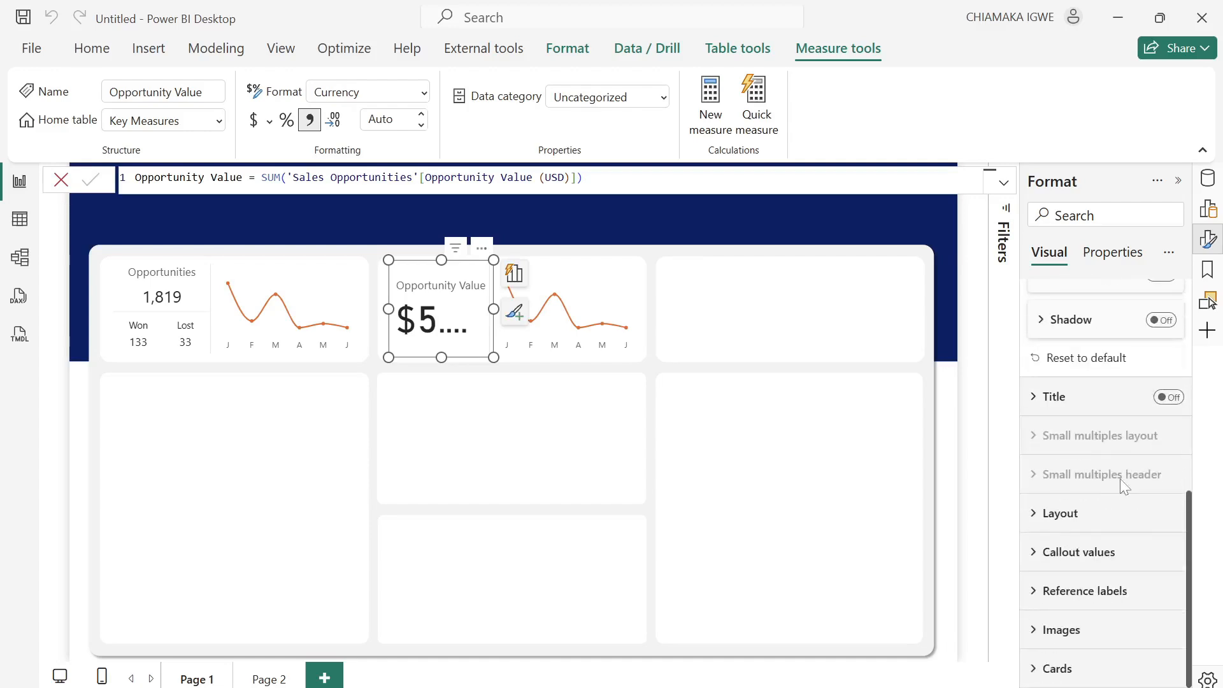
Set the callout value font of the Opportunity Value series to Segoe UI, size 18.
left_click(1036, 554)
scroll(1045, 548, "down", 4)
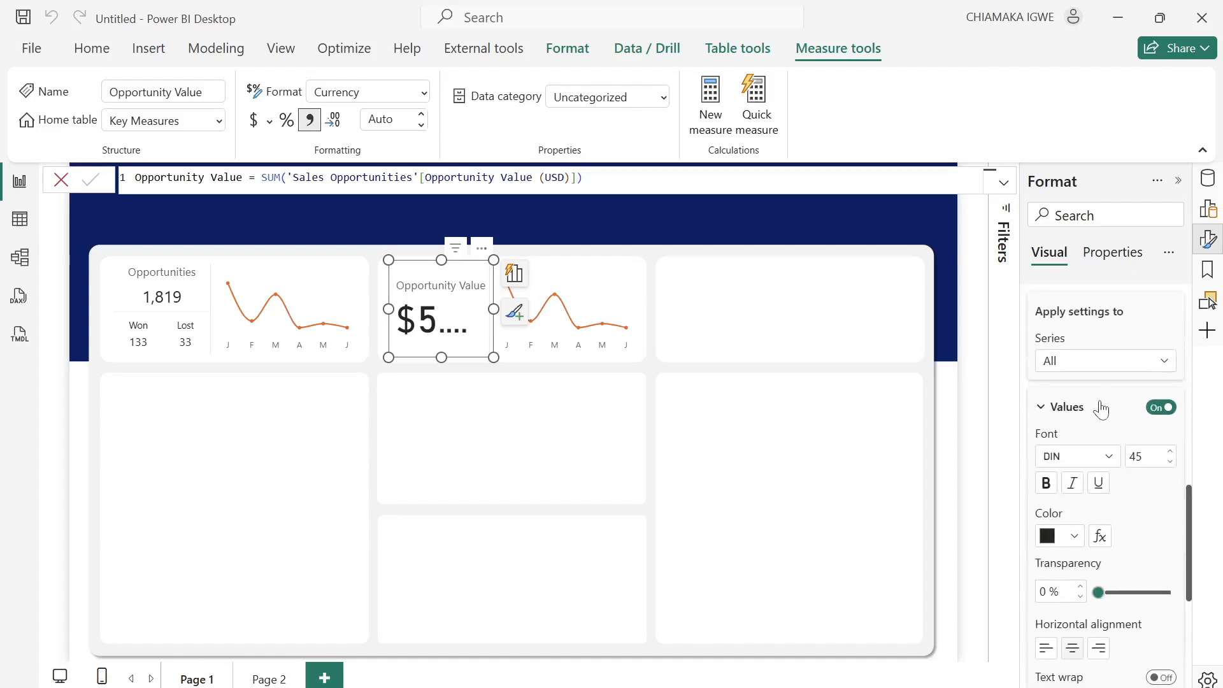
left_click(1098, 368)
left_click(1070, 405)
left_click(1097, 456)
scroll(1084, 387, "down", 4)
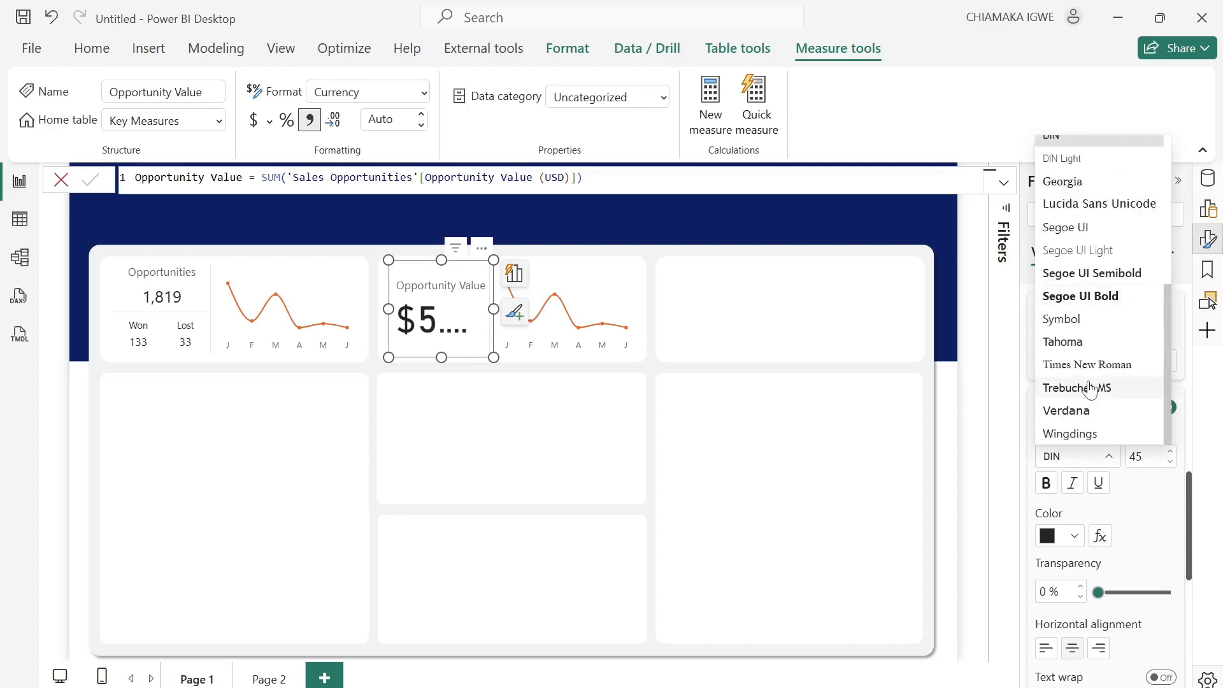
left_click(1065, 228)
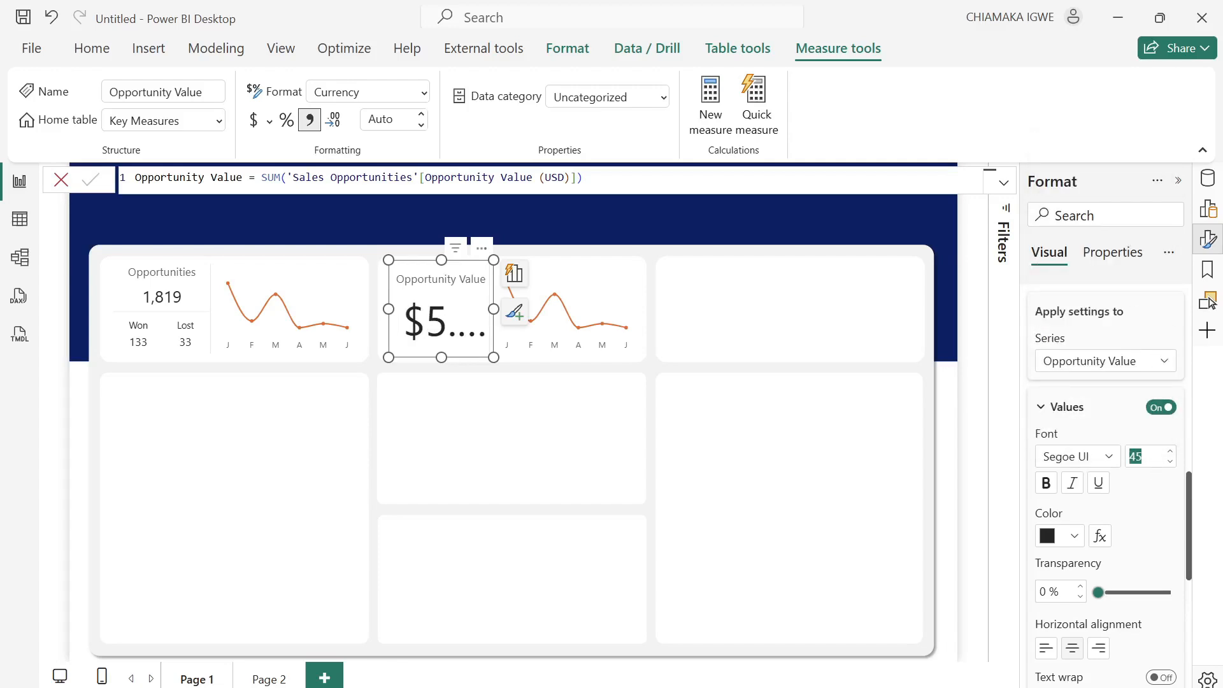
type("18")
key("Return")
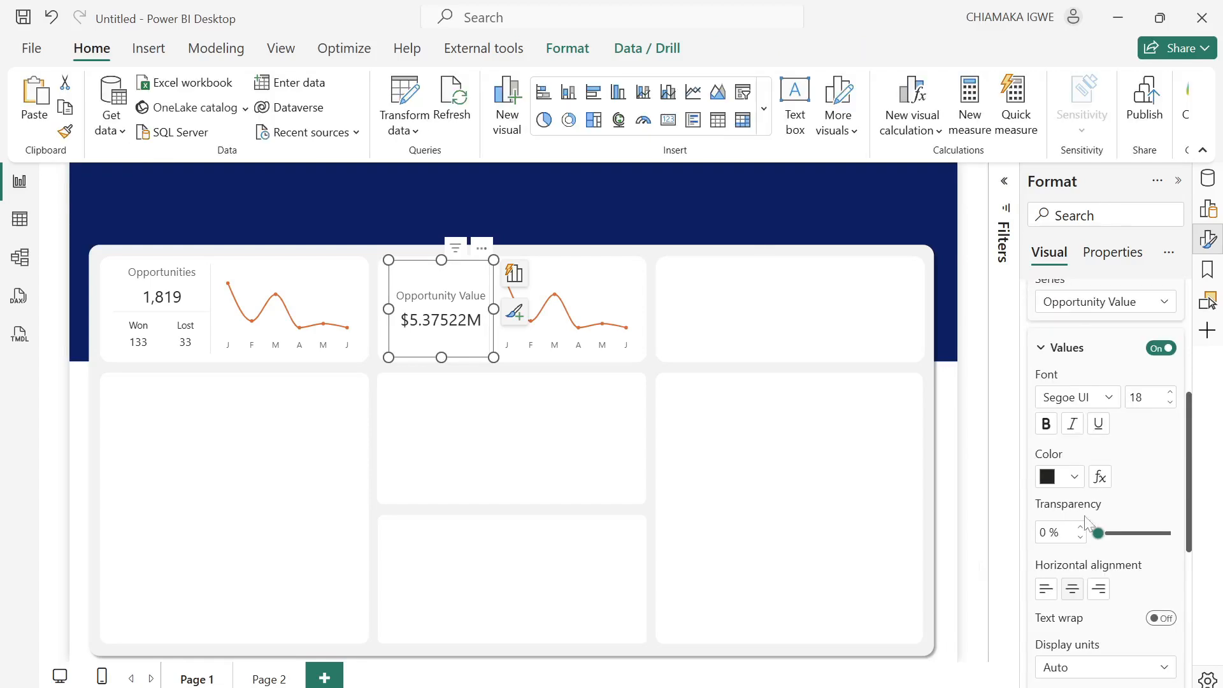
Set the display units of the Opportunity Value callout to None.
scroll(1105, 477, "down", 5)
scroll(1128, 389, "down", 1)
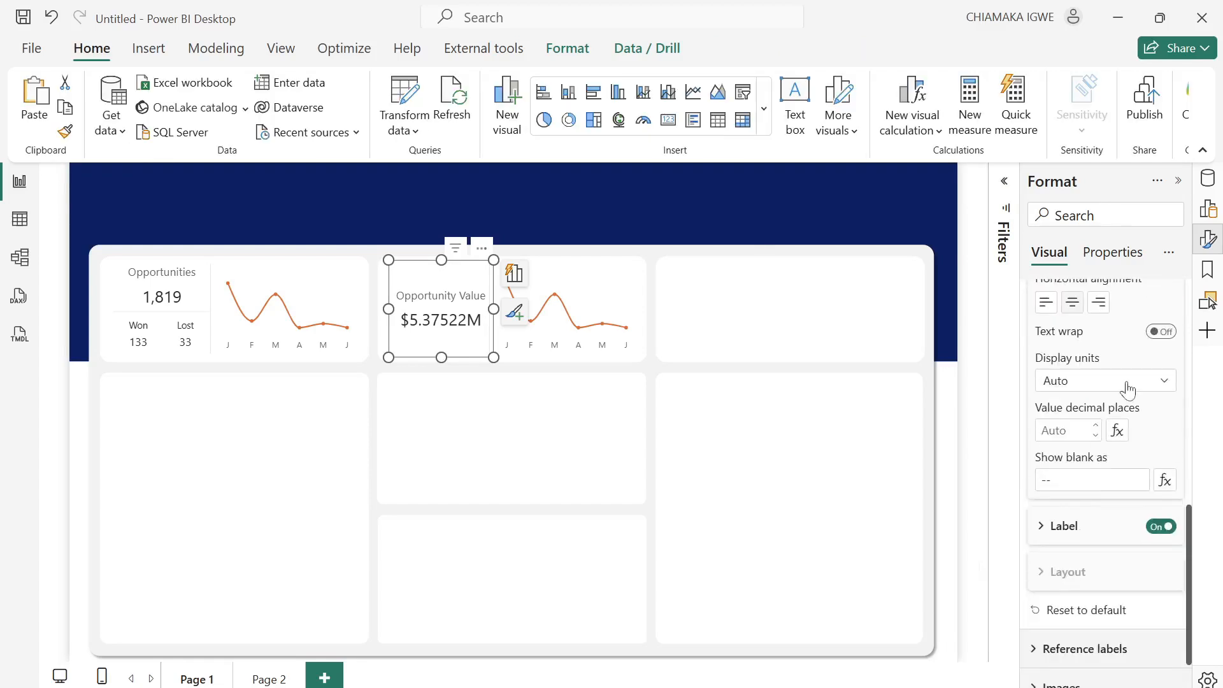
left_click(1129, 389)
left_click(1054, 426)
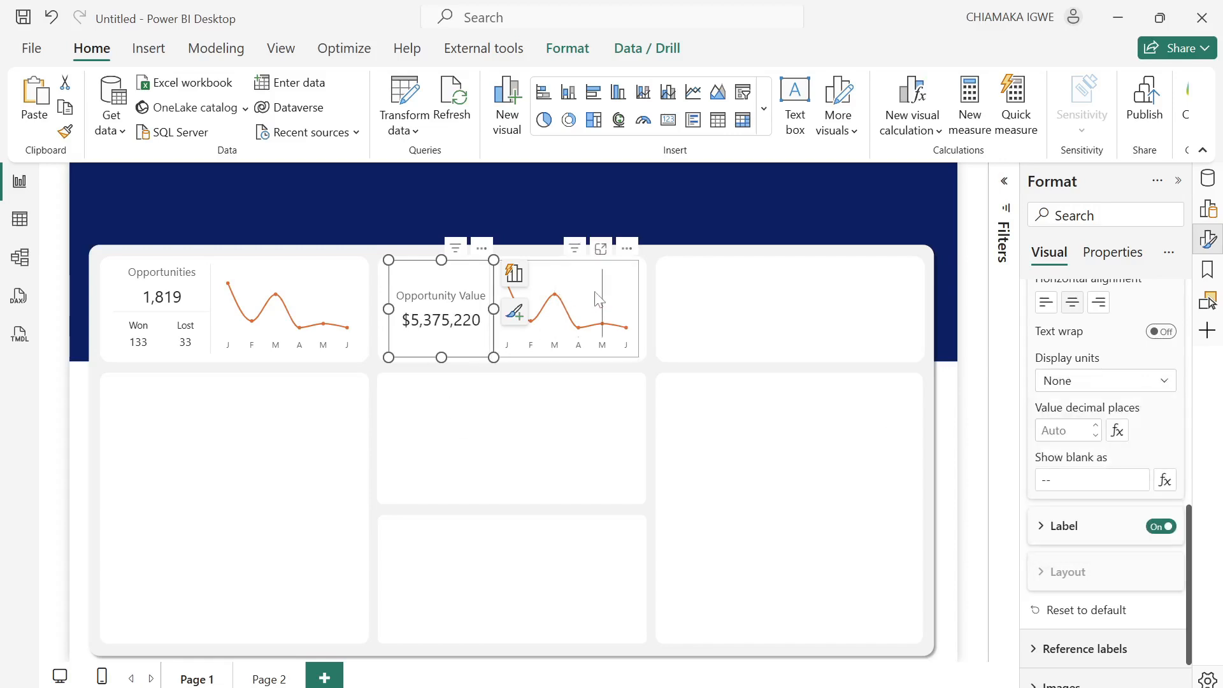
scroll(1061, 497, "down", 1)
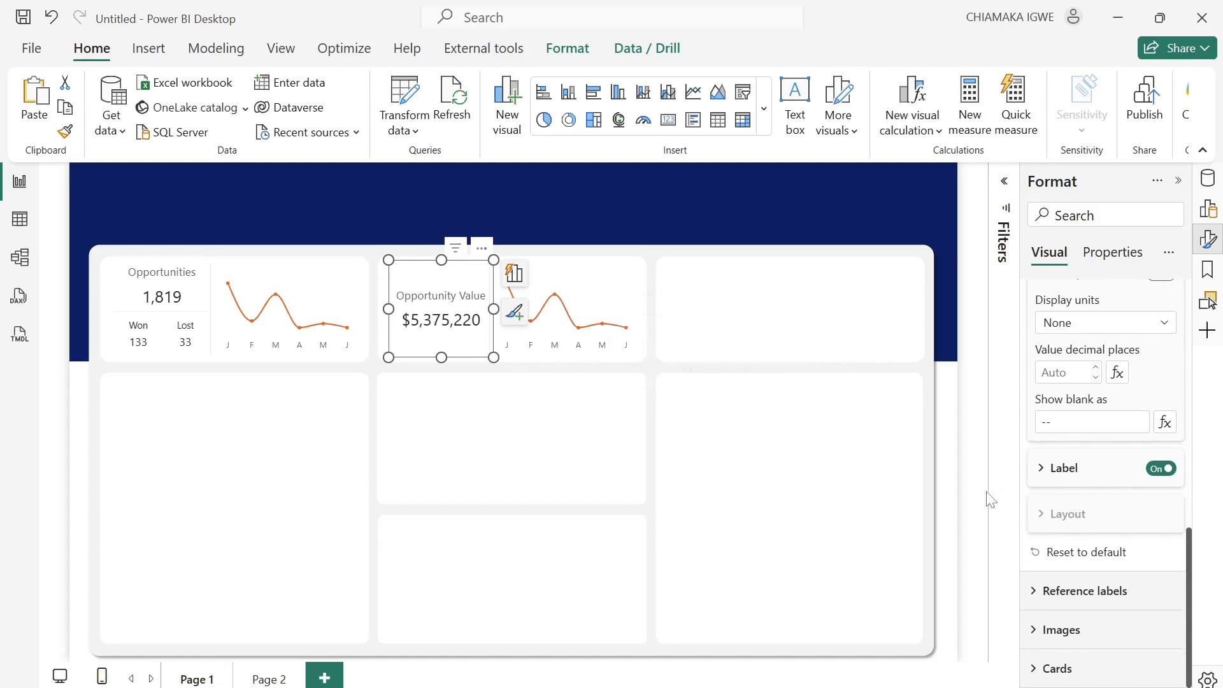
left_click(1042, 472)
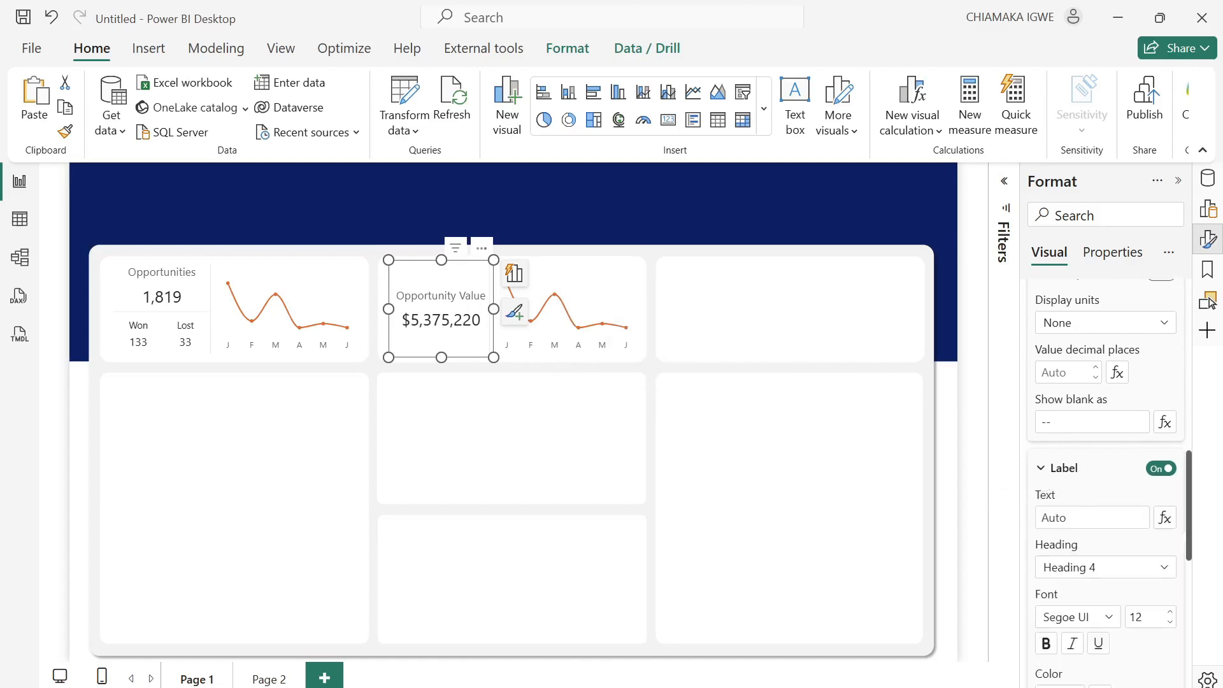
scroll(1101, 495, "down", 8)
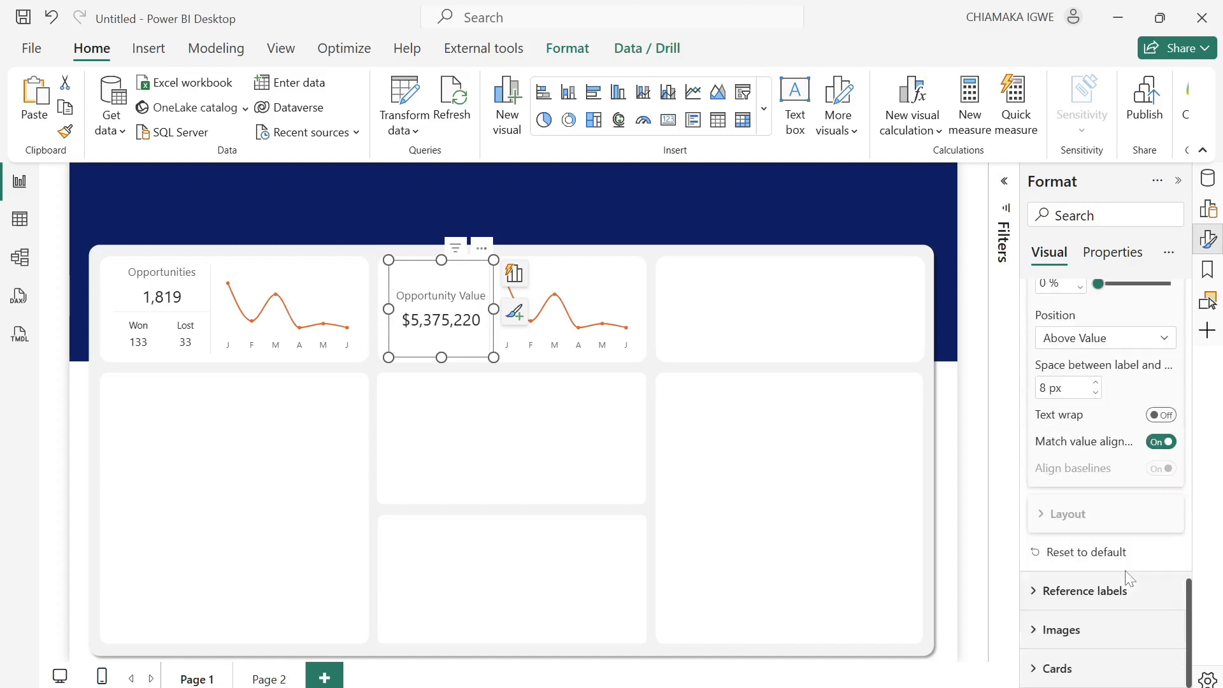
Add Opportunity Value Won and Opportunity Value Lost from Key Measures as reference labels for the Opportunity Value series.
left_click(1036, 587)
left_click(1151, 411)
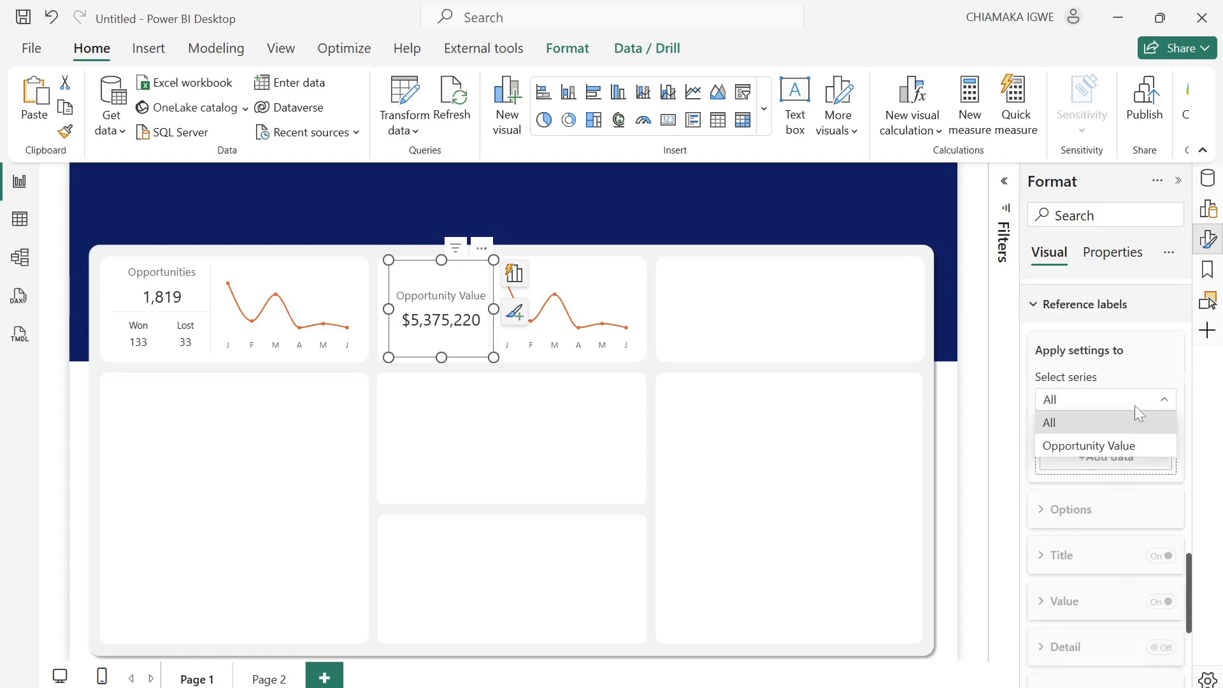
left_click(1096, 446)
left_click(1091, 458)
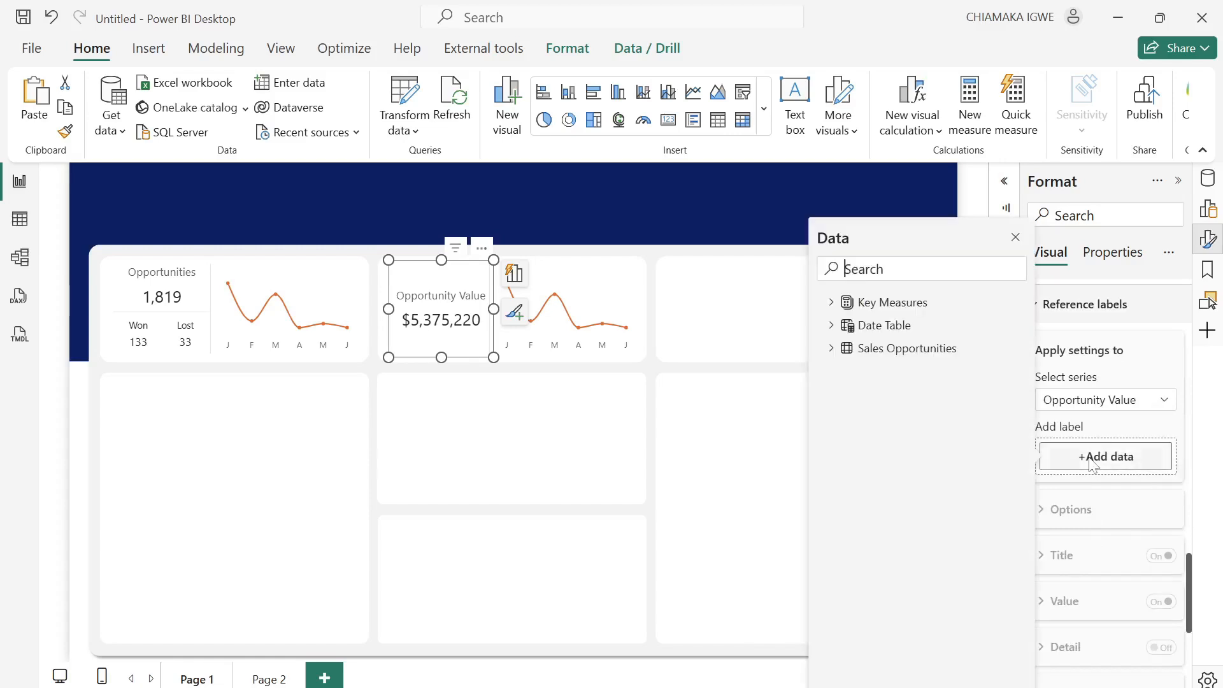
left_click(831, 347)
left_click(831, 302)
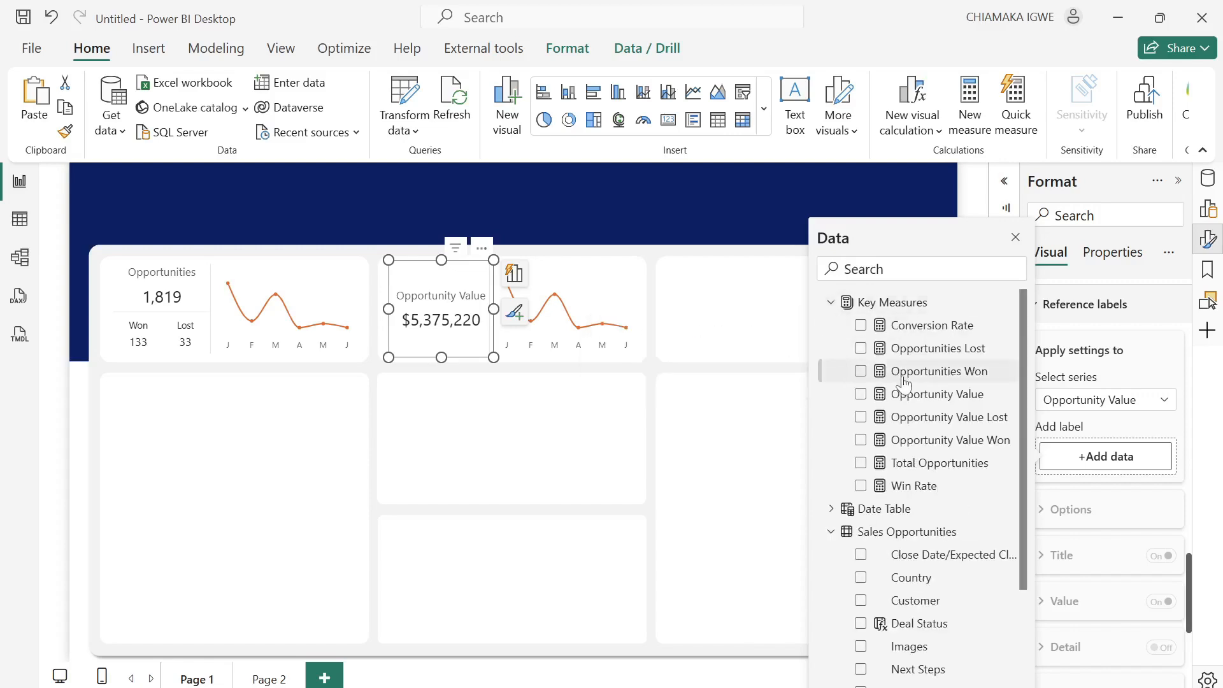
left_click(861, 422)
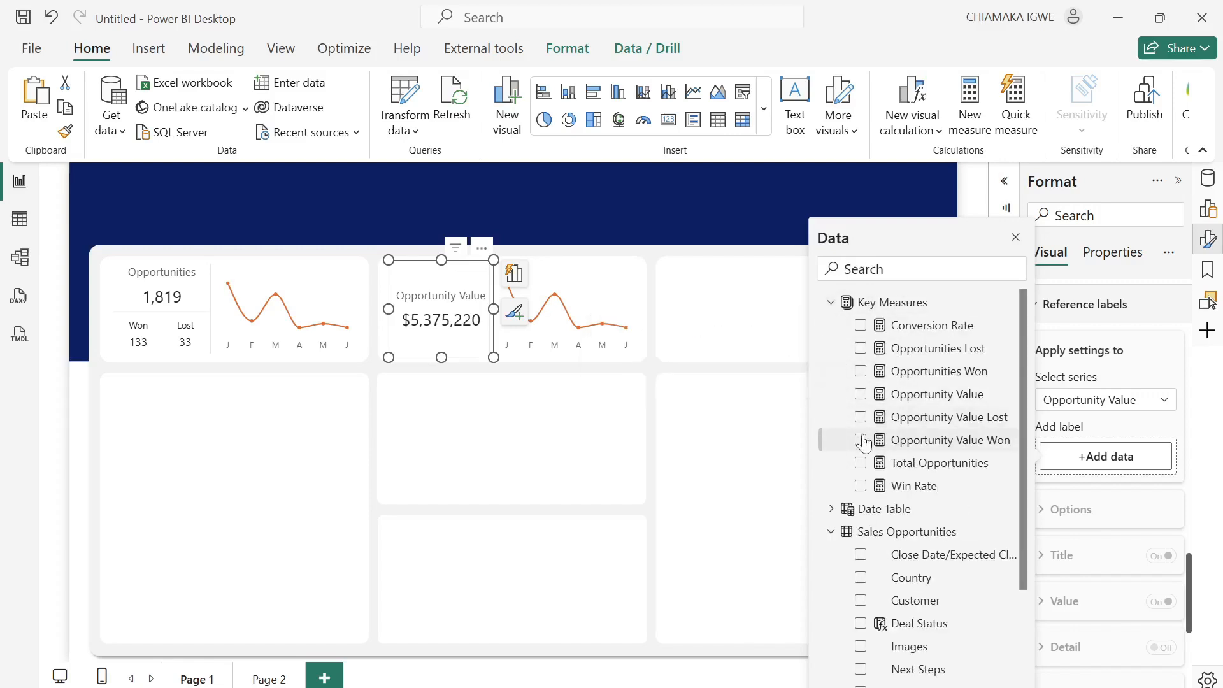
left_click(861, 418)
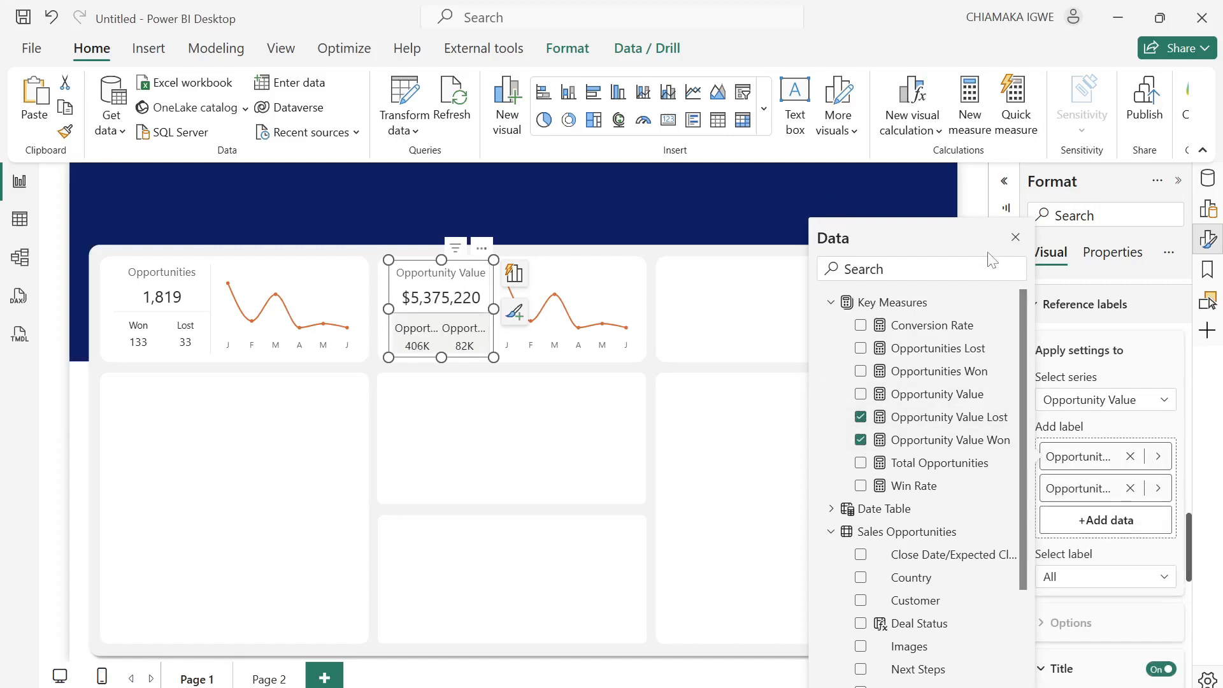
left_click(1015, 237)
Give the Opportunity Value Won reference label the custom title "Won" with font size 10.
scroll(1058, 508, "down", 5)
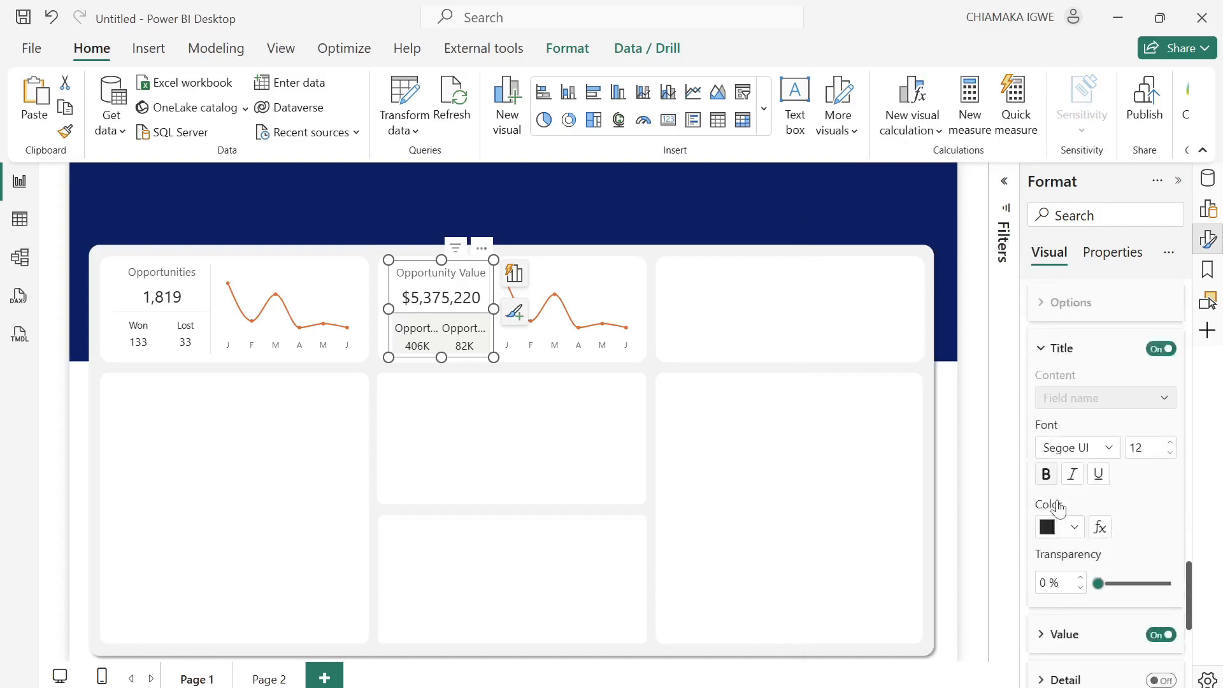
scroll(1058, 508, "up", 4)
left_click(1057, 482)
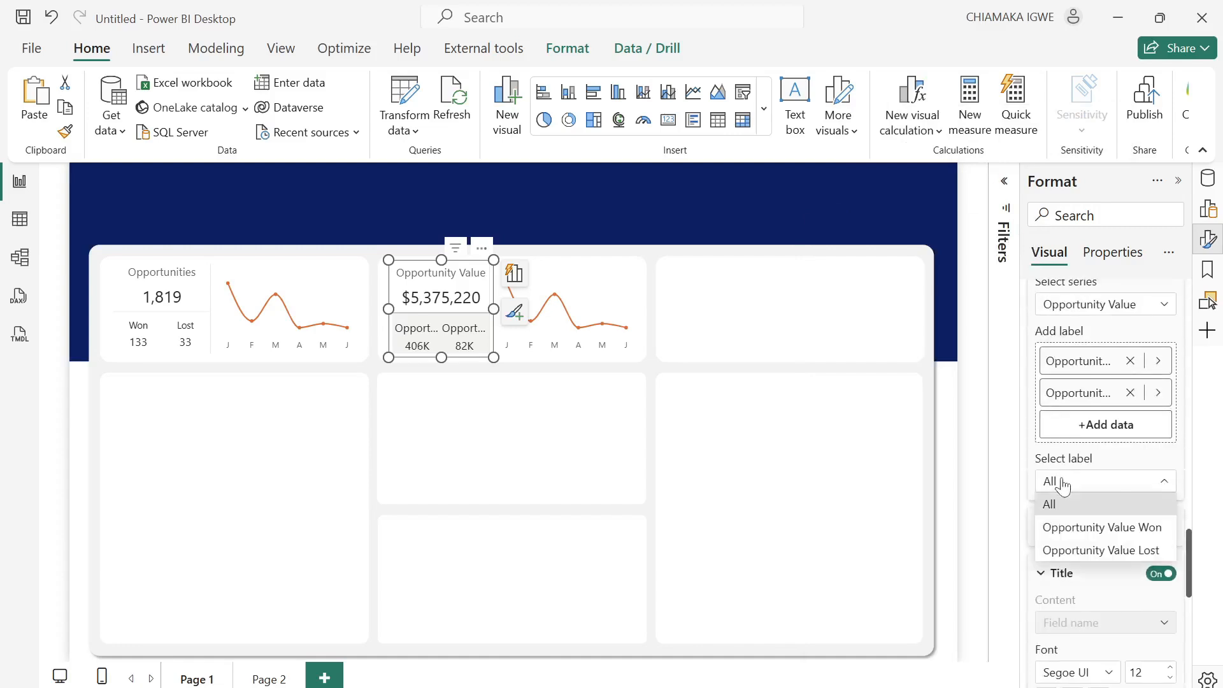
left_click(1099, 529)
scroll(1077, 484, "down", 3)
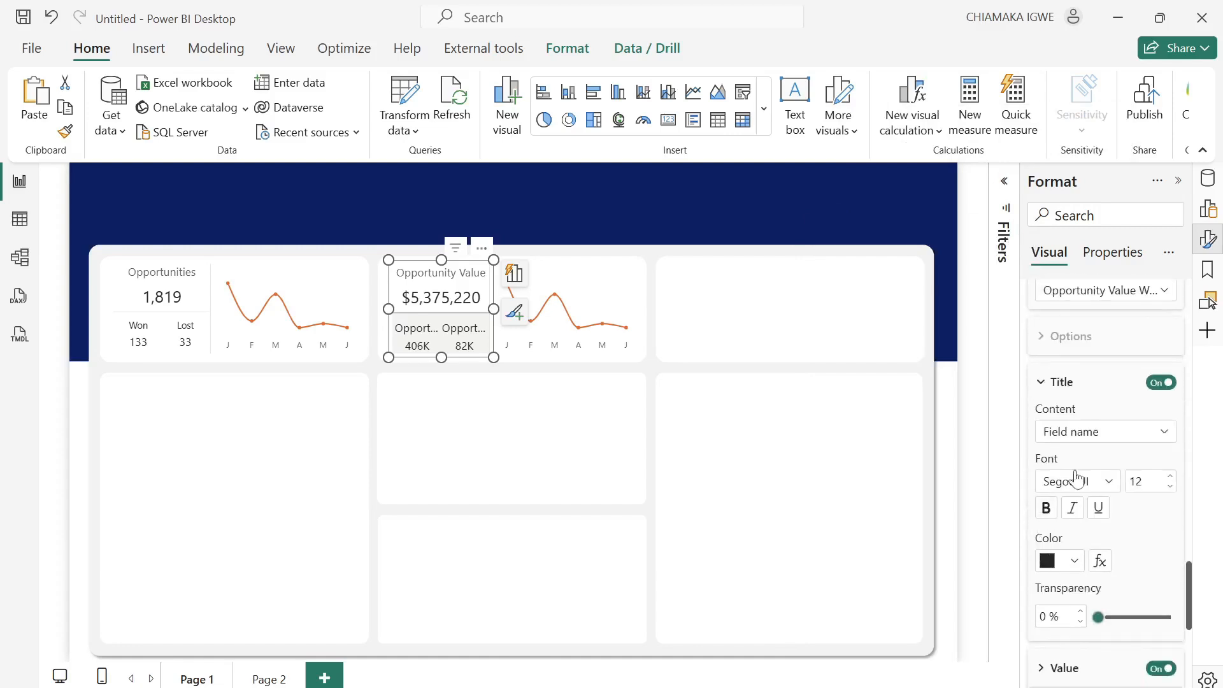
left_click(1116, 436)
left_click(1083, 456)
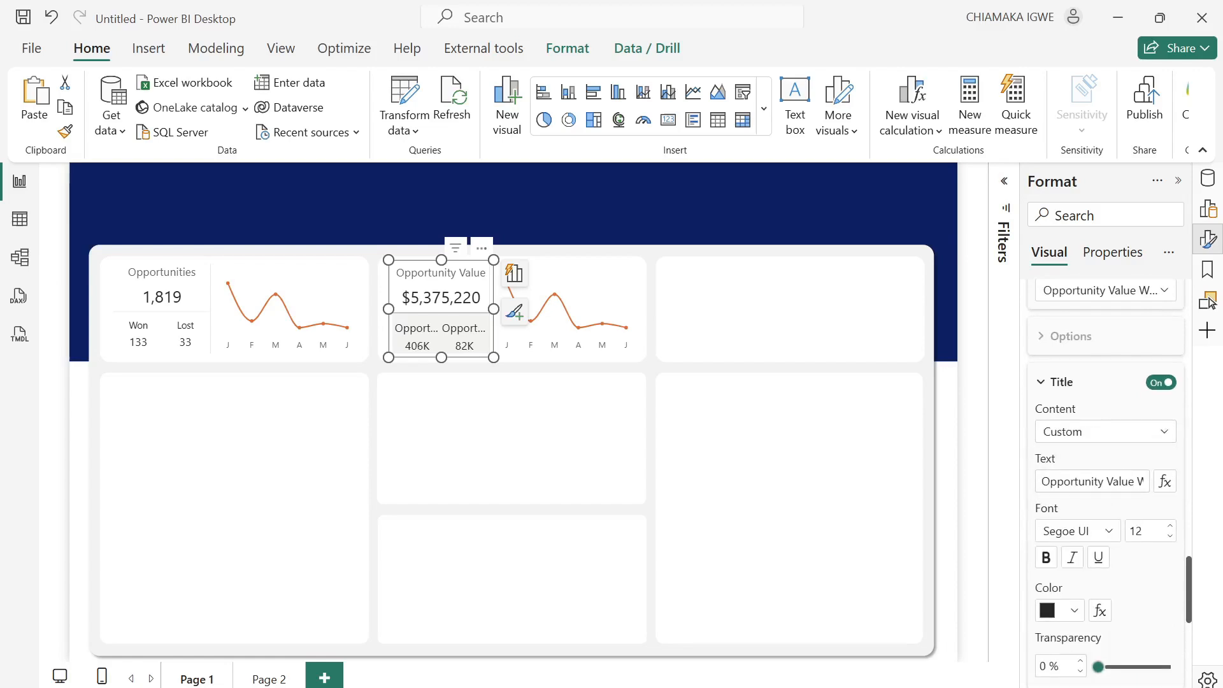
left_click(1134, 481)
key("BackSpace")
key("BackSpace")
key("BackSpace")
key("BackSpace")
key("BackSpace")
key("BackSpace")
key("BackSpace")
key("BackSpace")
key("BackSpace")
key("BackSpace")
key("BackSpace")
key("BackSpace")
key("BackSpace")
key("BackSpace")
key("BackSpace")
key("BackSpace")
key("BackSpace")
key("BackSpace")
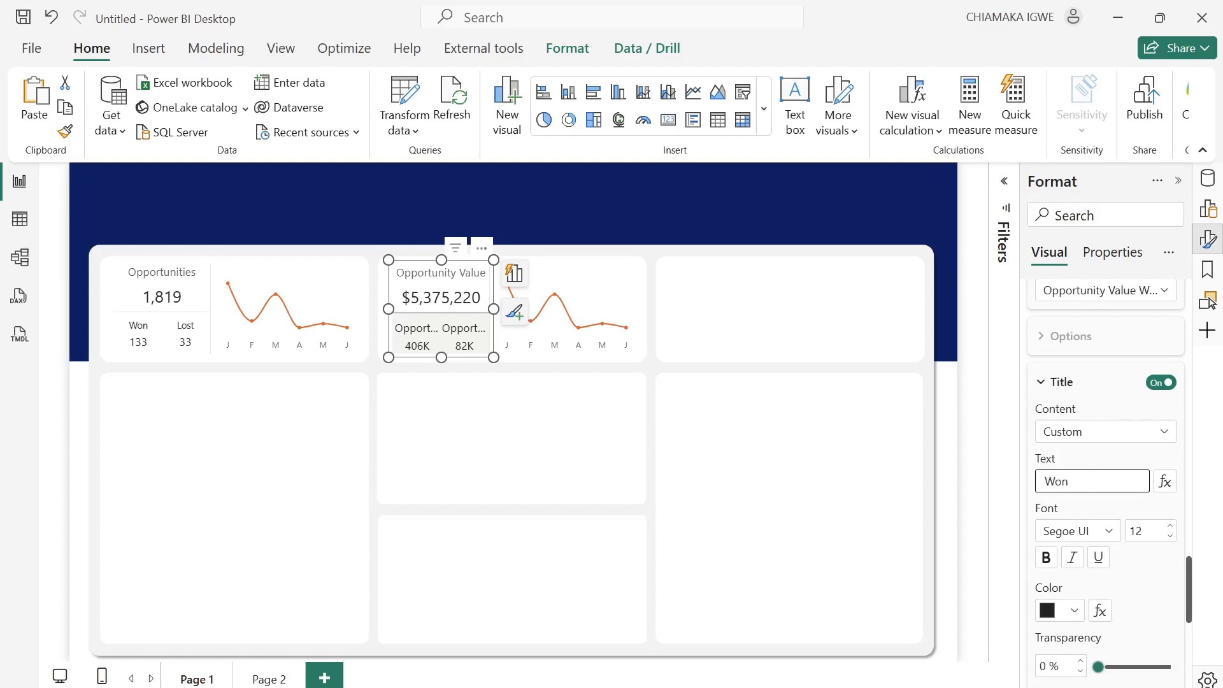
left_click(1138, 530)
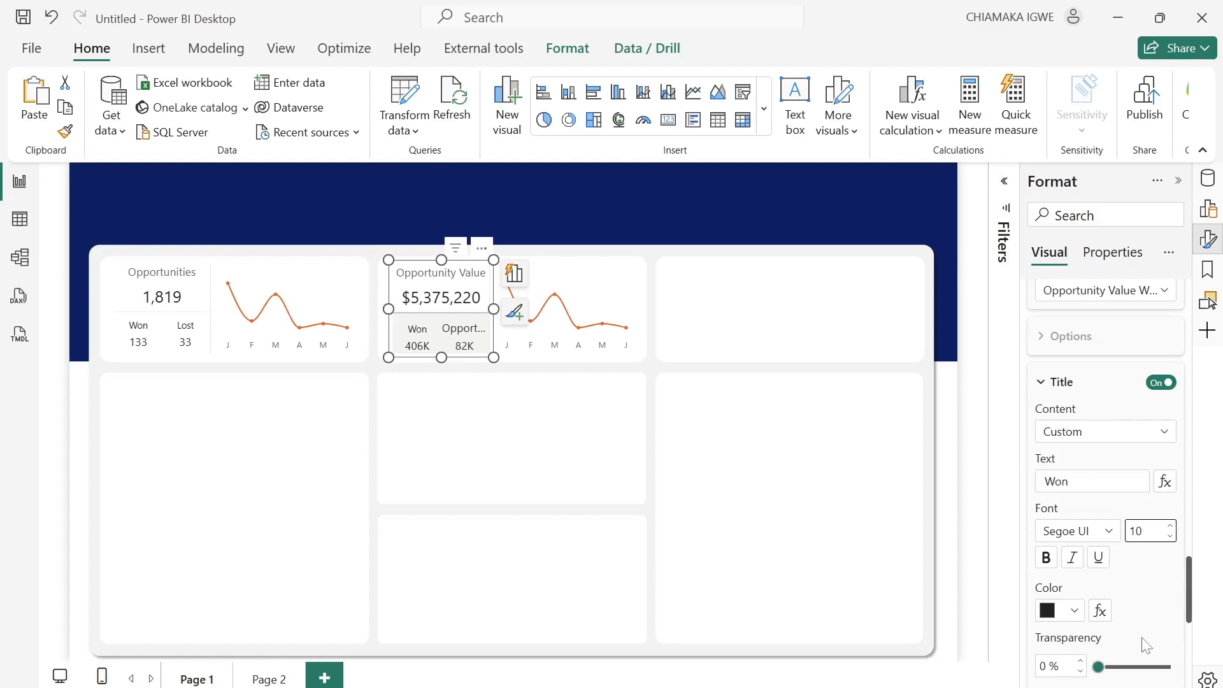
scroll(1141, 621, "down", 3)
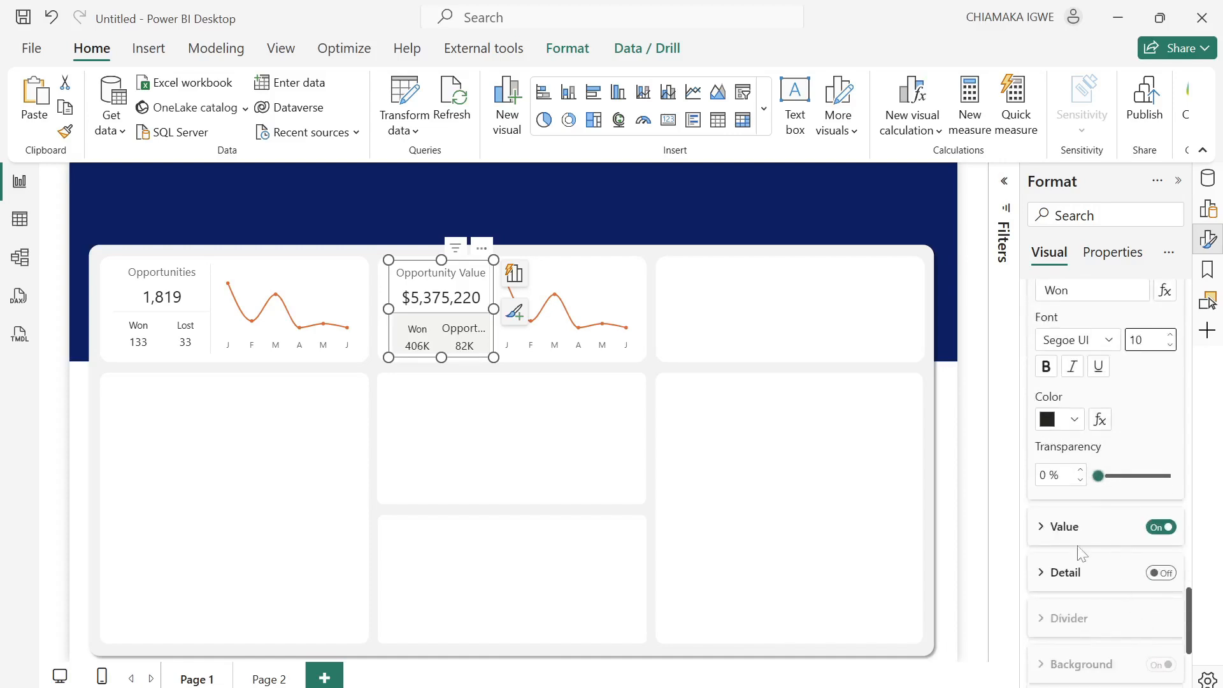
left_click(1053, 534)
Give the Opportunity Value Lost reference label the custom title "Lost" with font size 10.
scroll(1051, 530, "up", 5)
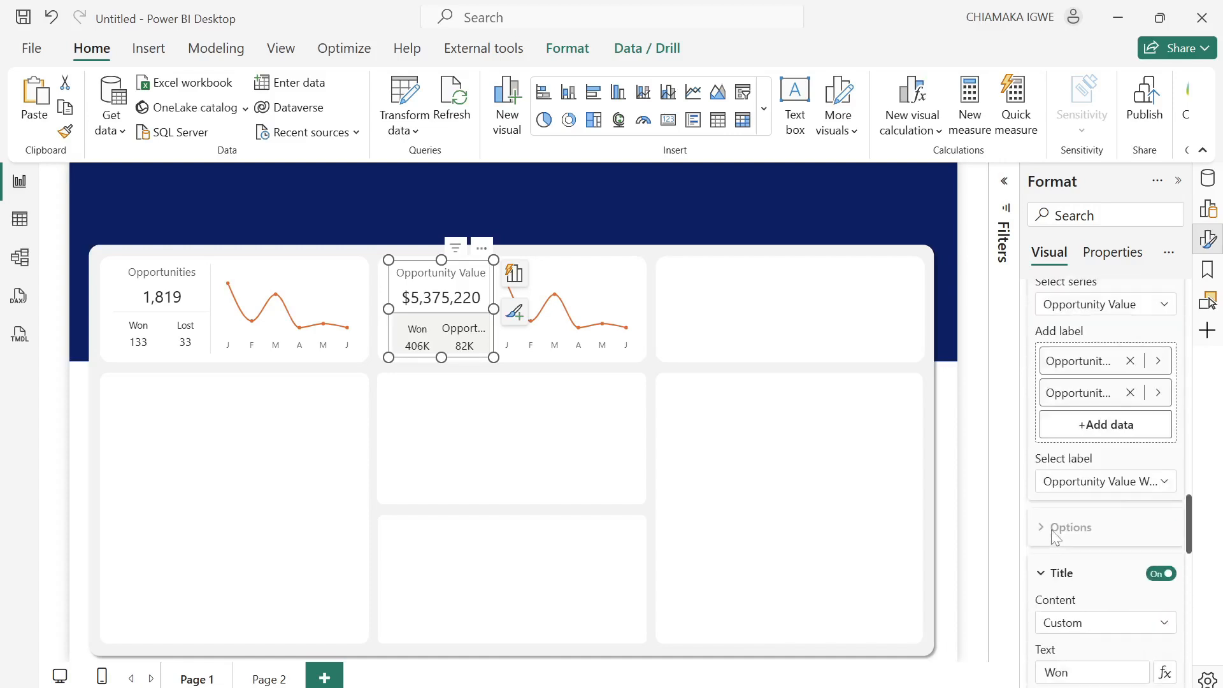
left_click(1083, 496)
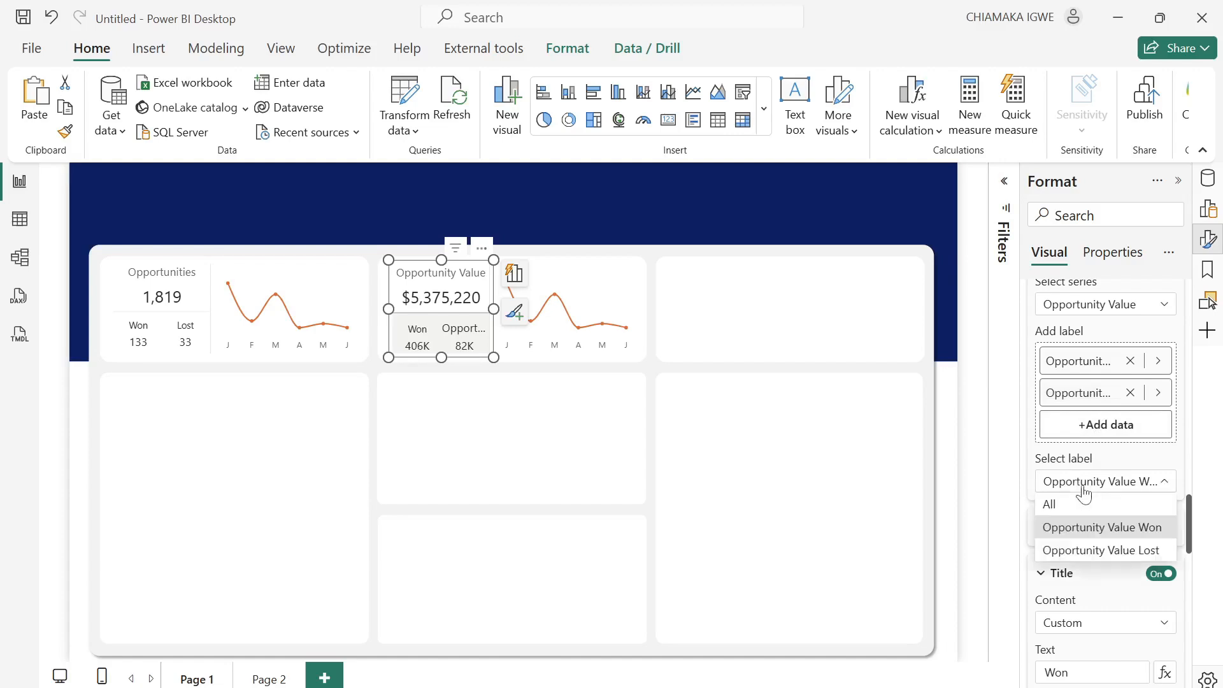
left_click(1108, 551)
scroll(1108, 554, "down", 3)
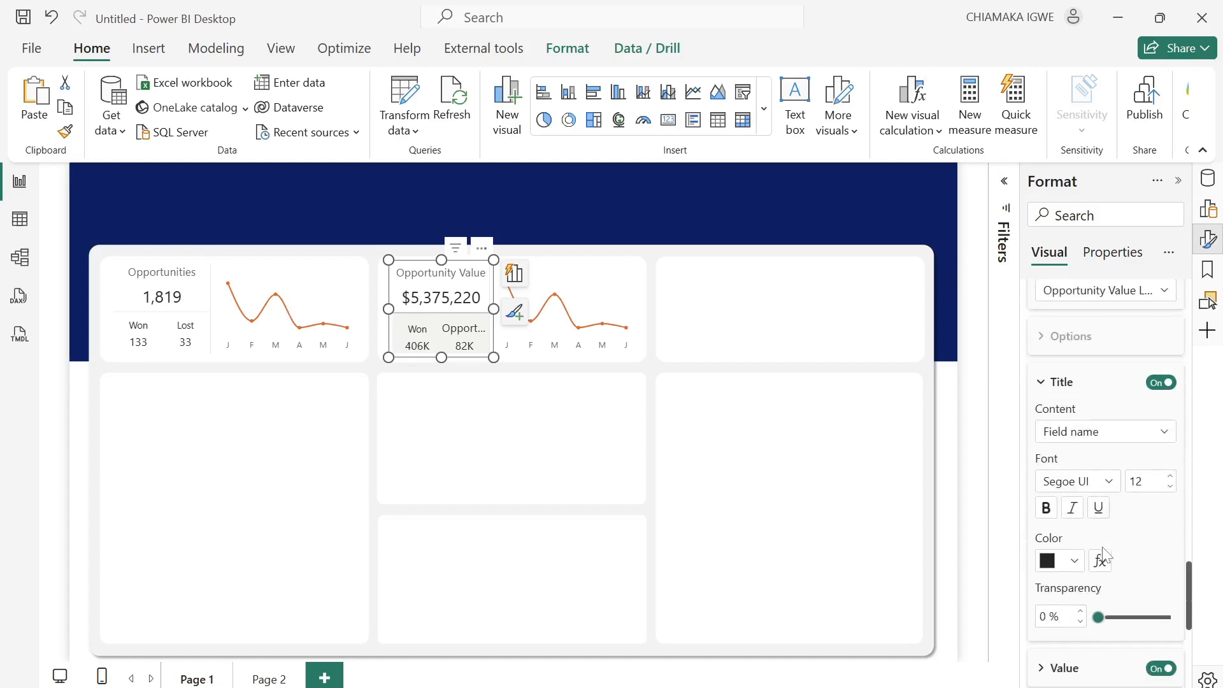
left_click(1091, 437)
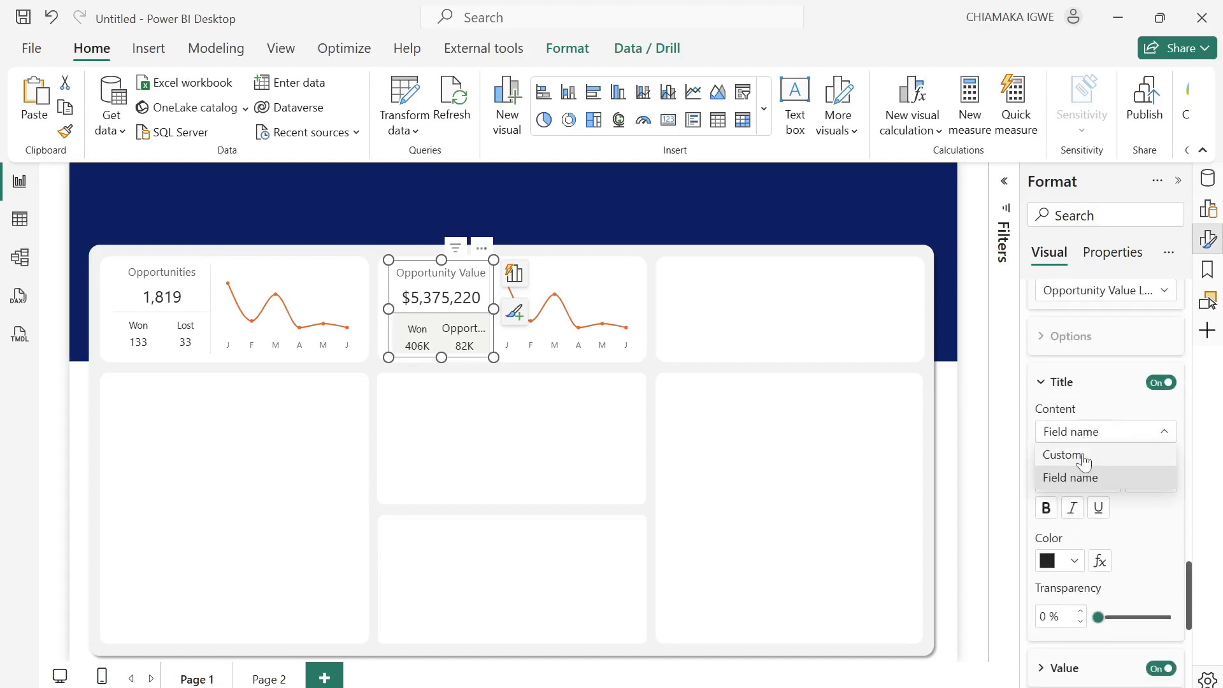
left_click(1084, 456)
left_click(1142, 482)
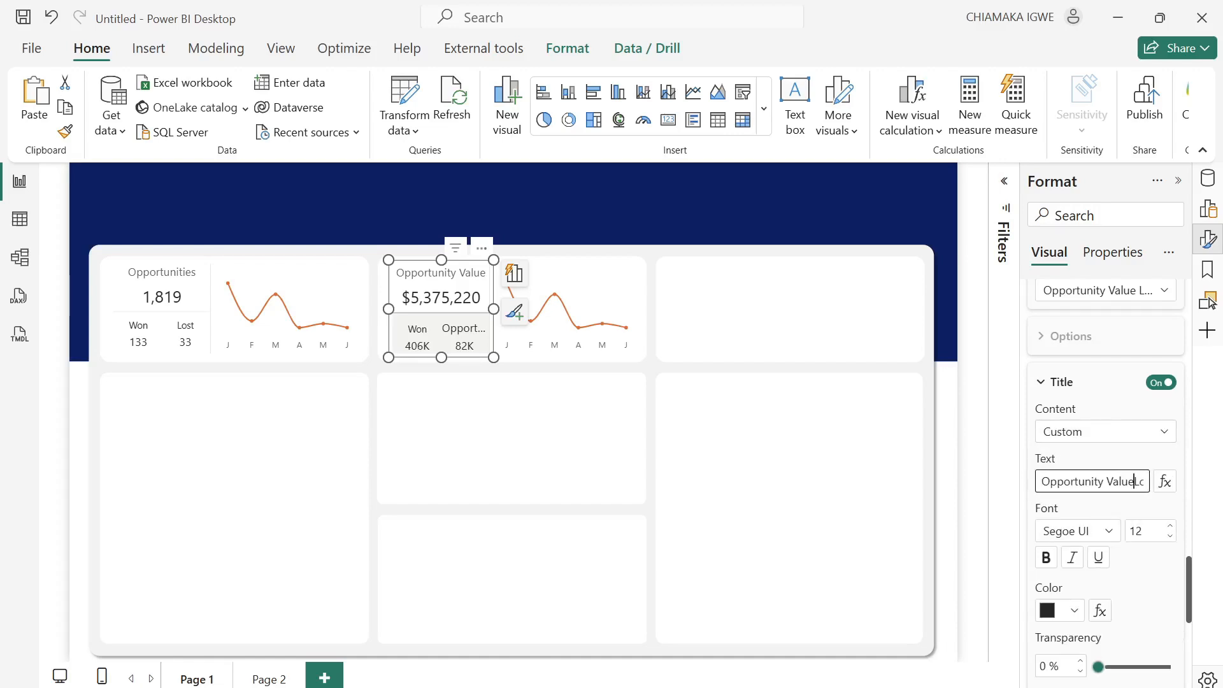
key("BackSpace")
key("BackSpace")
key("BackSpace")
key("BackSpace")
key("BackSpace")
key("BackSpace")
key("BackSpace")
key("BackSpace")
key("BackSpace")
key("BackSpace")
key("BackSpace")
key("BackSpace")
left_click(1110, 513)
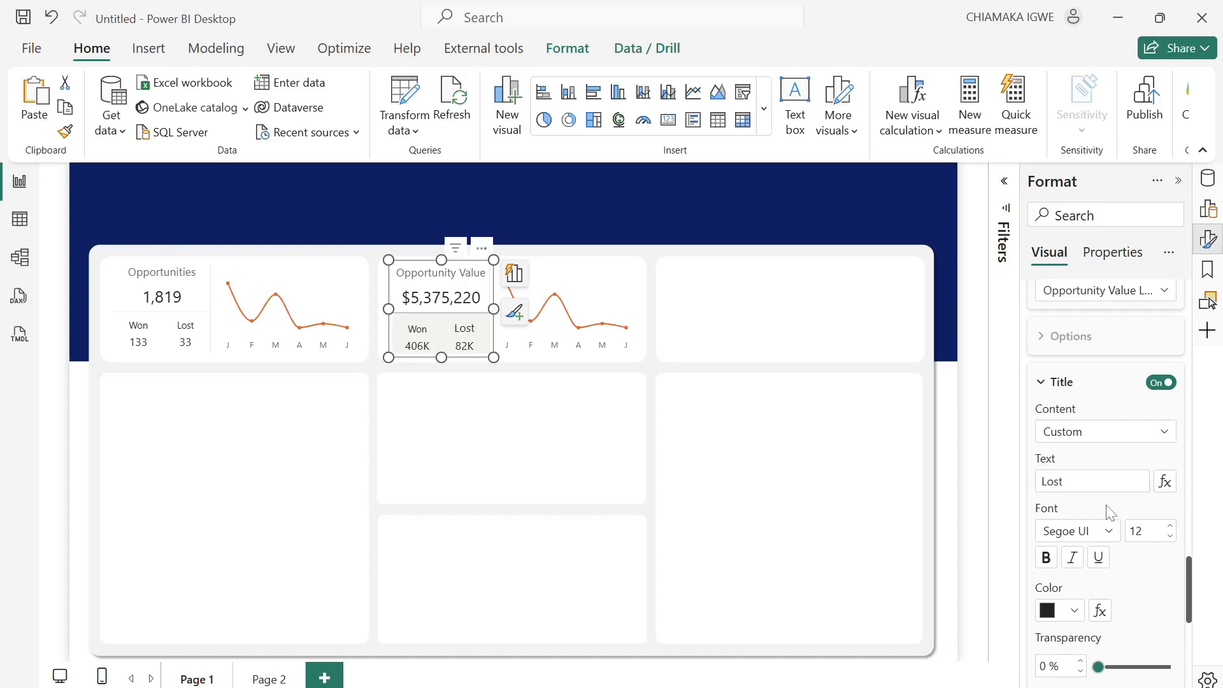
scroll(1110, 512, "down", 3)
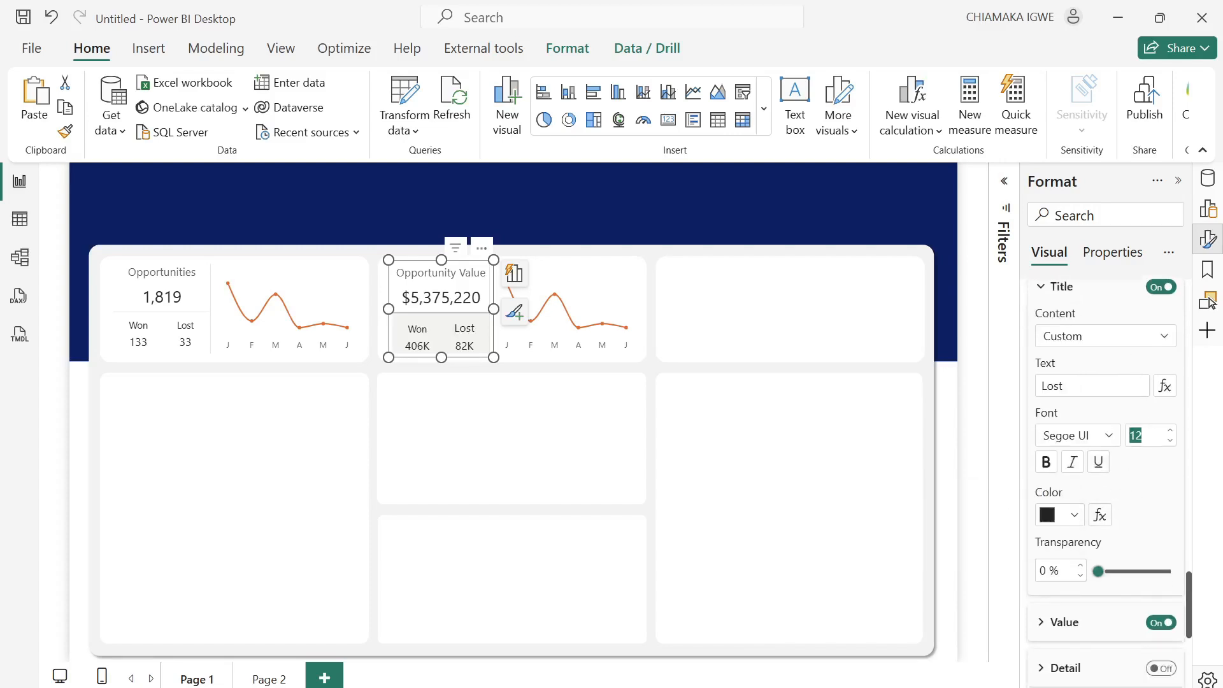
type("10")
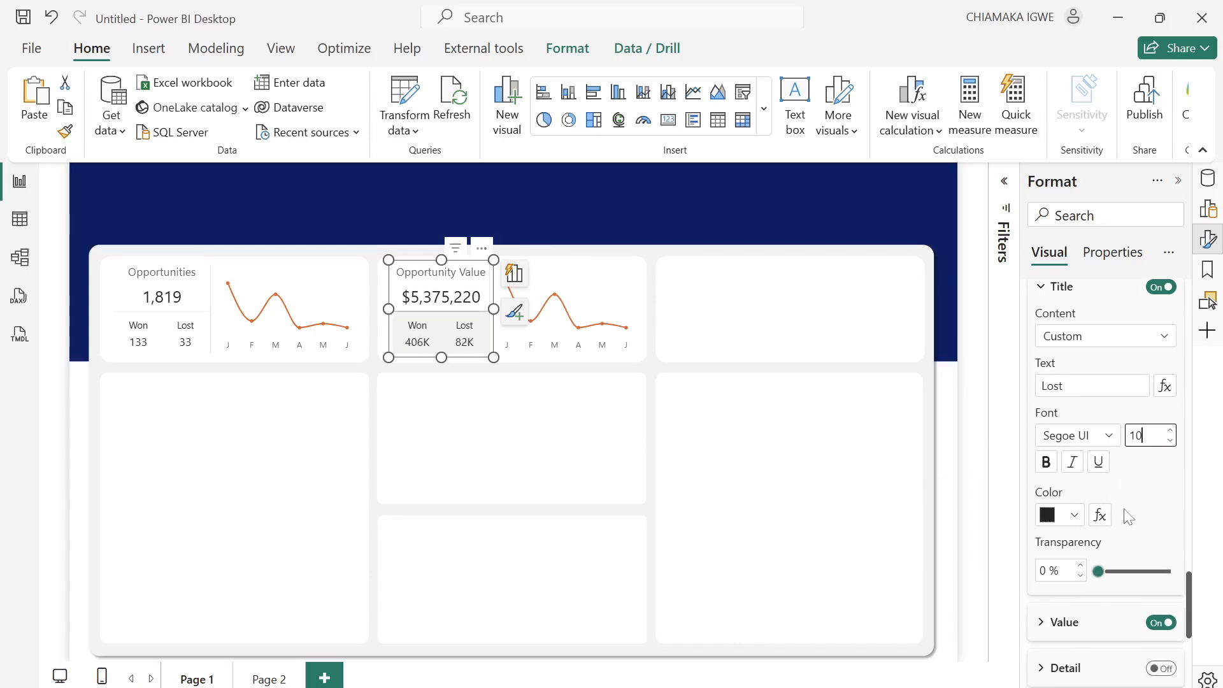
Format the Opportunity Value Lost and Opportunity Value Won measures as Currency and return to the card's formatting options.
scroll(1122, 519, "down", 3)
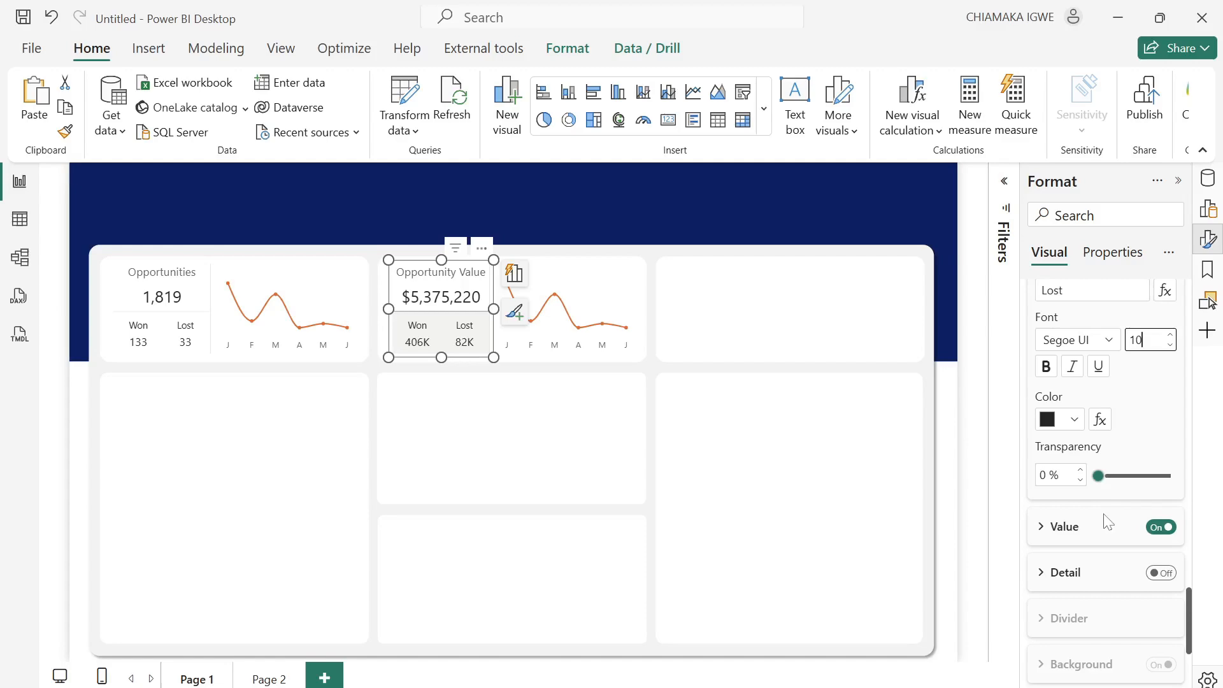
left_click(1209, 210)
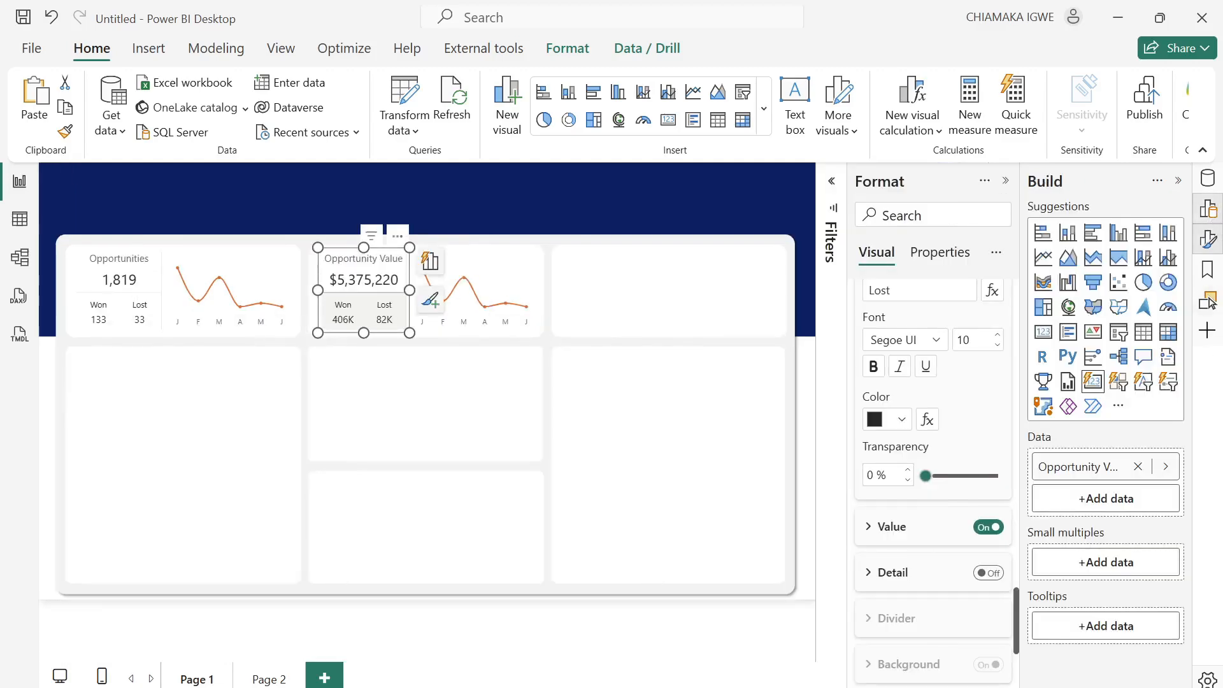
left_click(1208, 178)
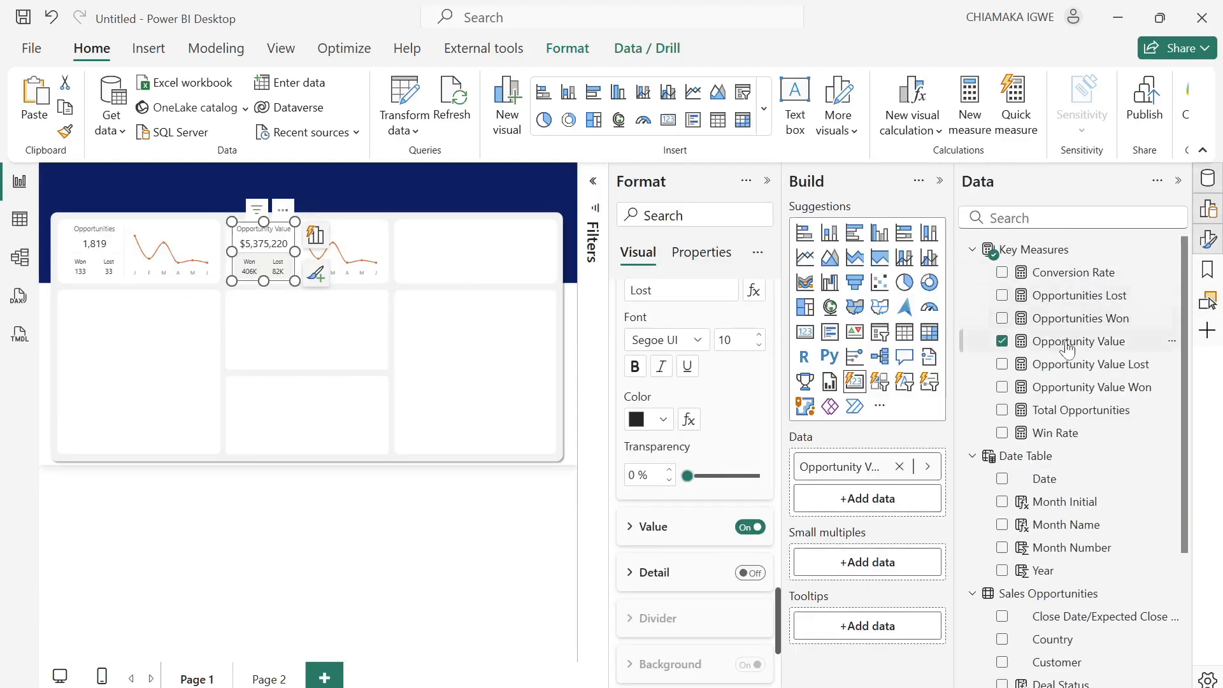
left_click(1087, 366)
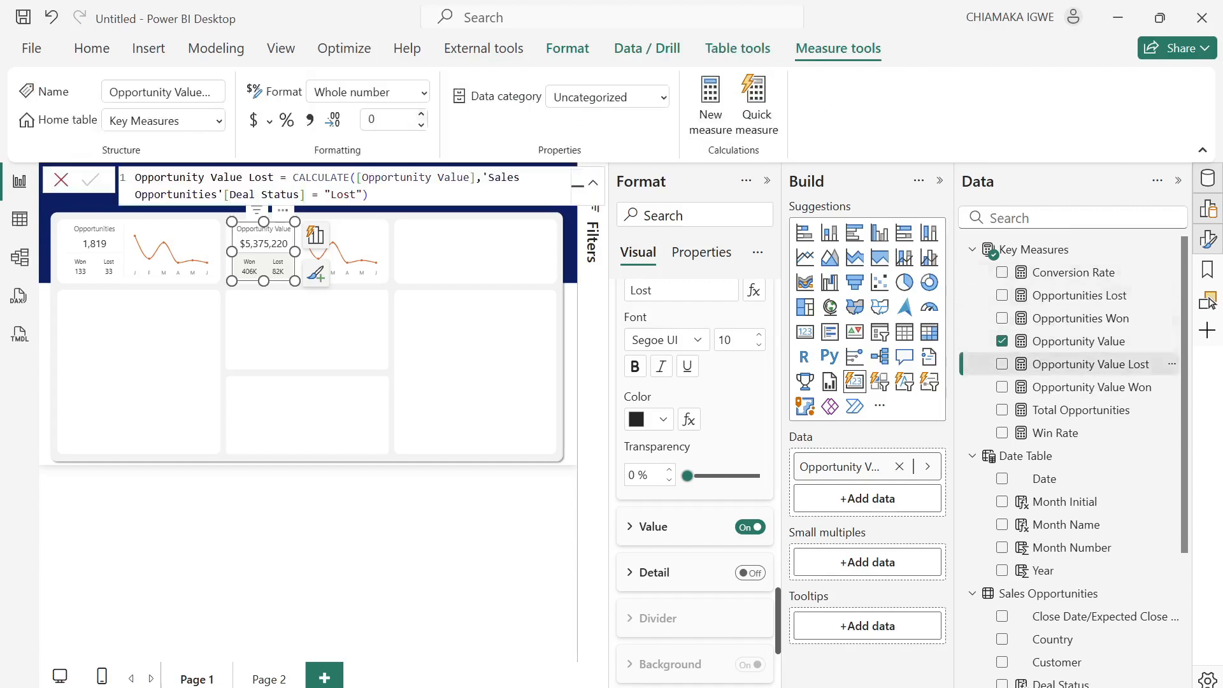
left_click(253, 120)
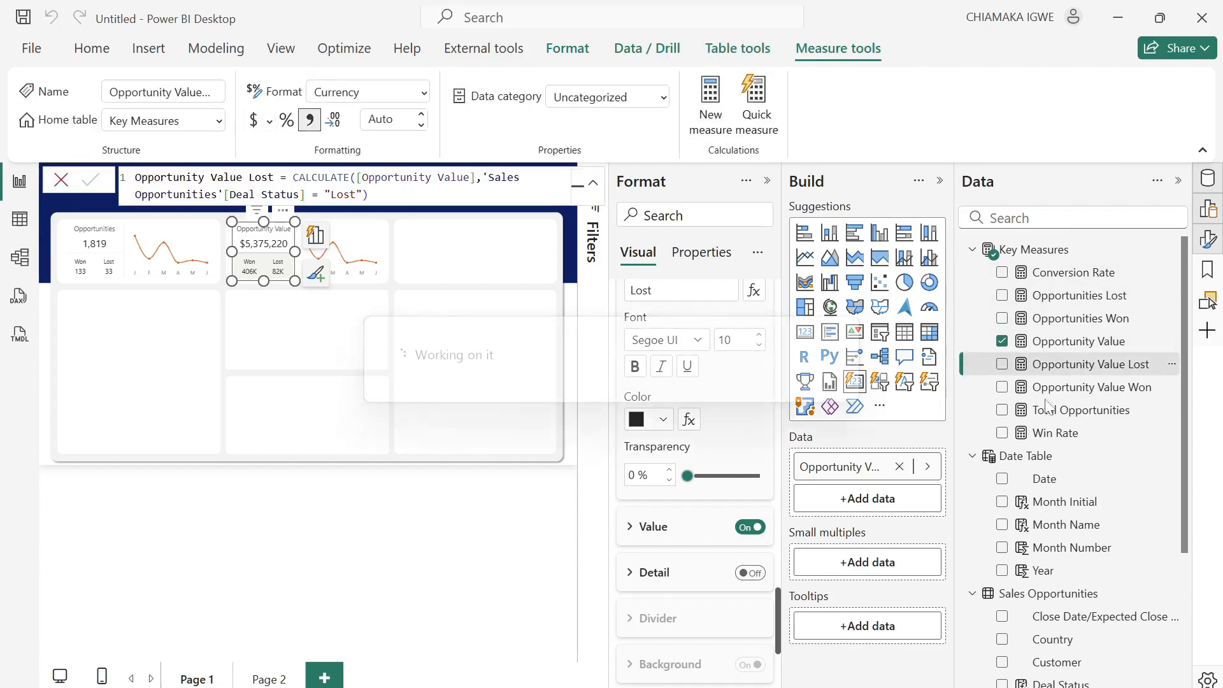
left_click(1078, 392)
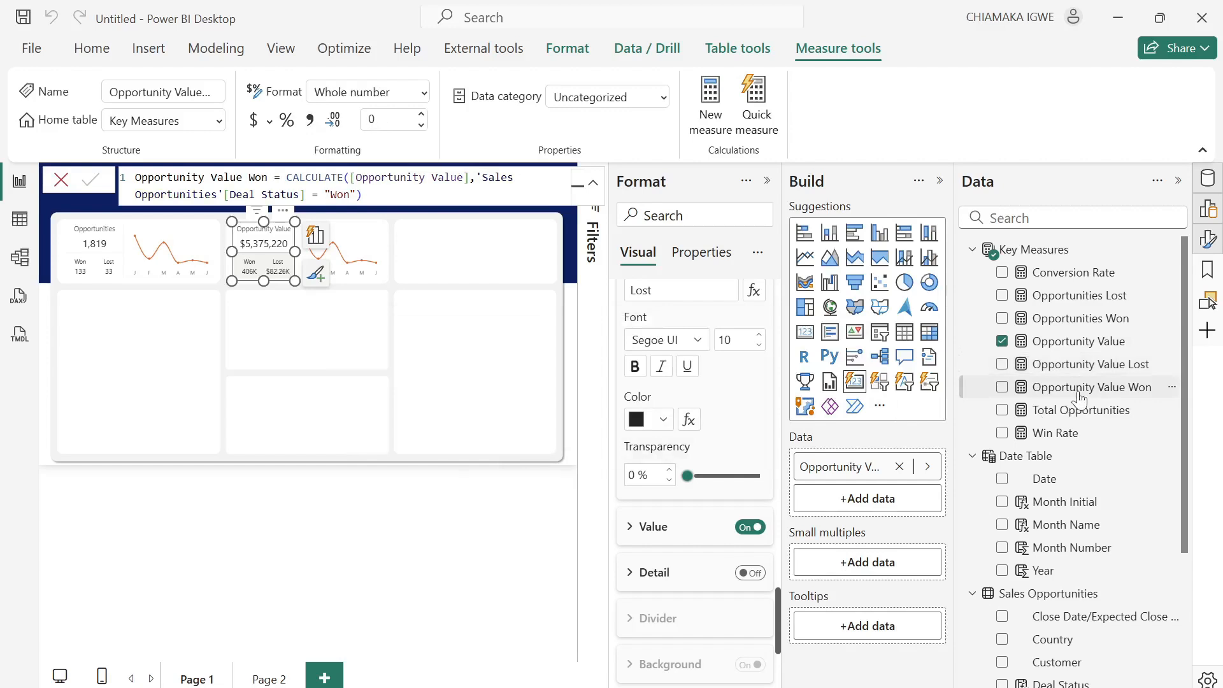
left_click(255, 126)
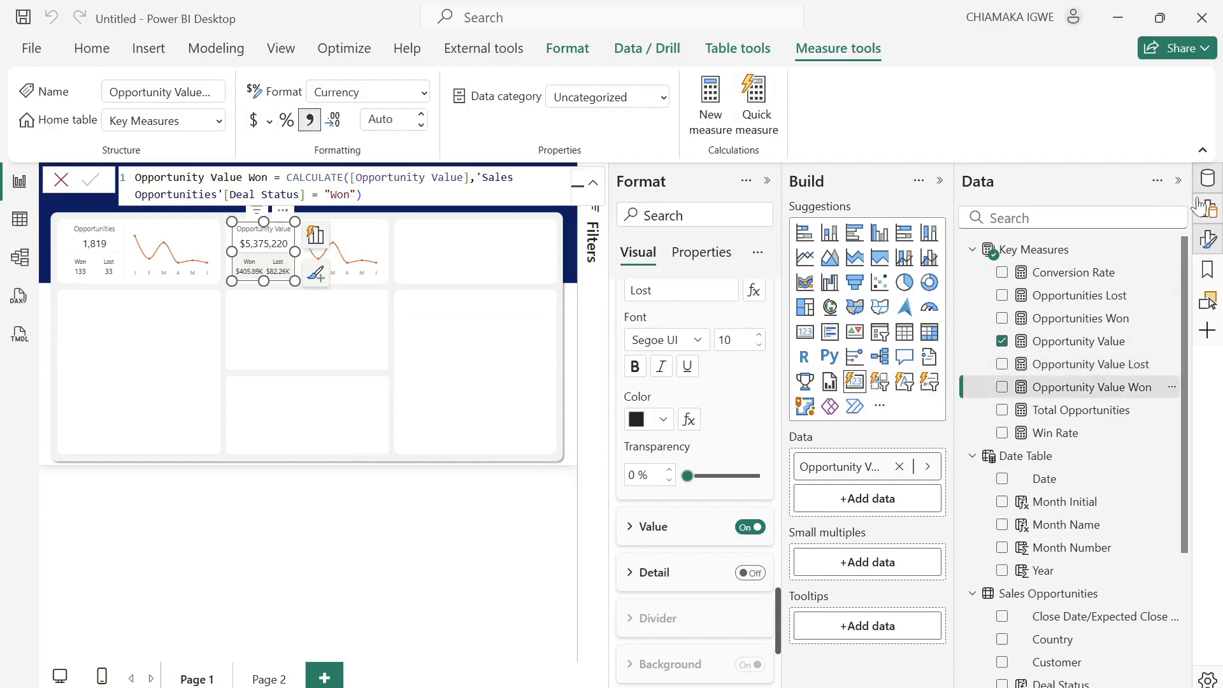
left_click(1178, 181)
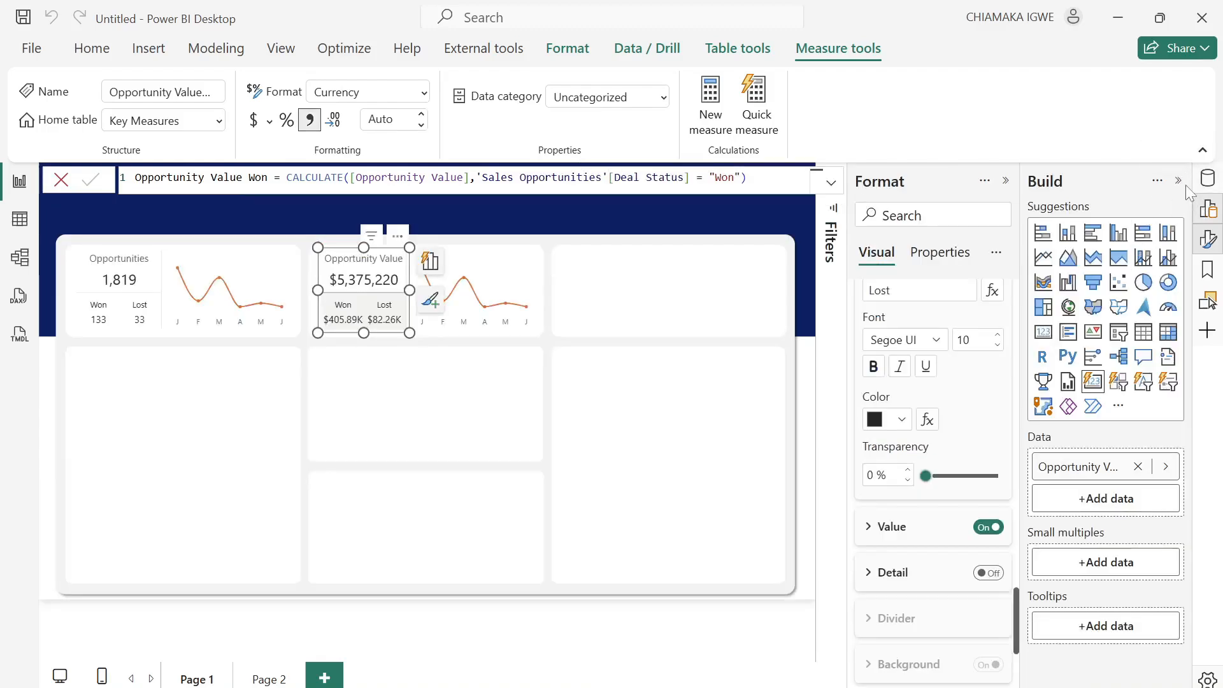
left_click(1179, 181)
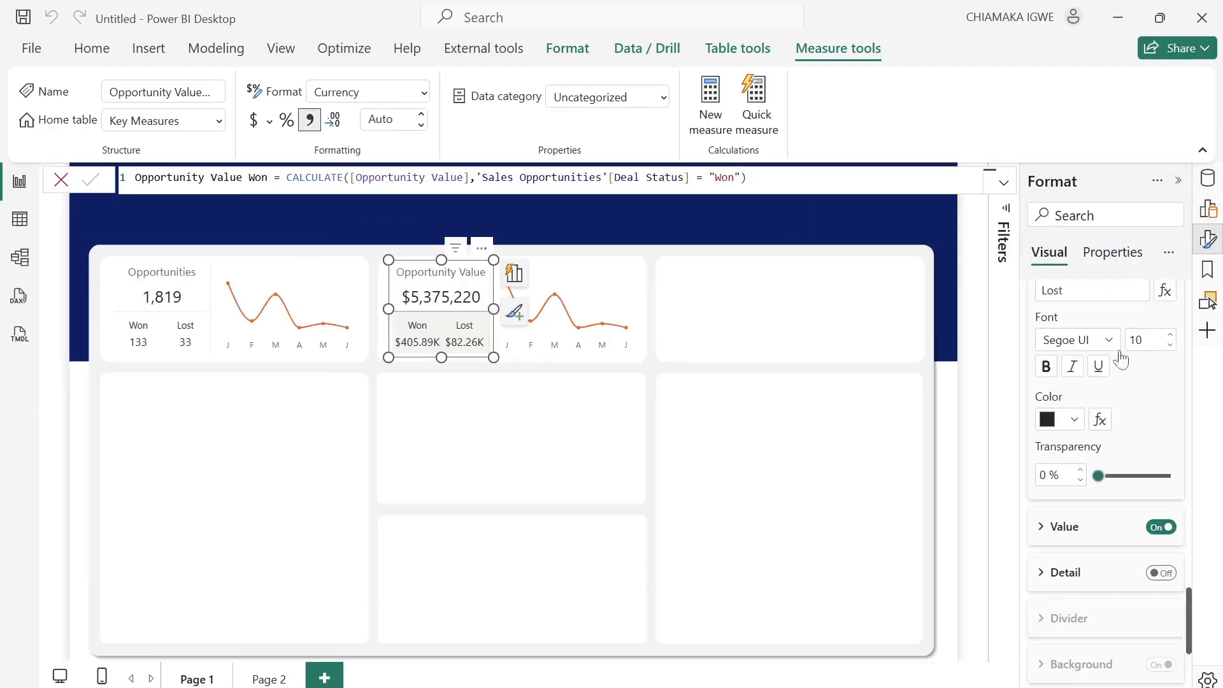
Set the value display units of the Opportunity Value Lost reference label to None.
left_click(1040, 529)
left_click(1107, 488)
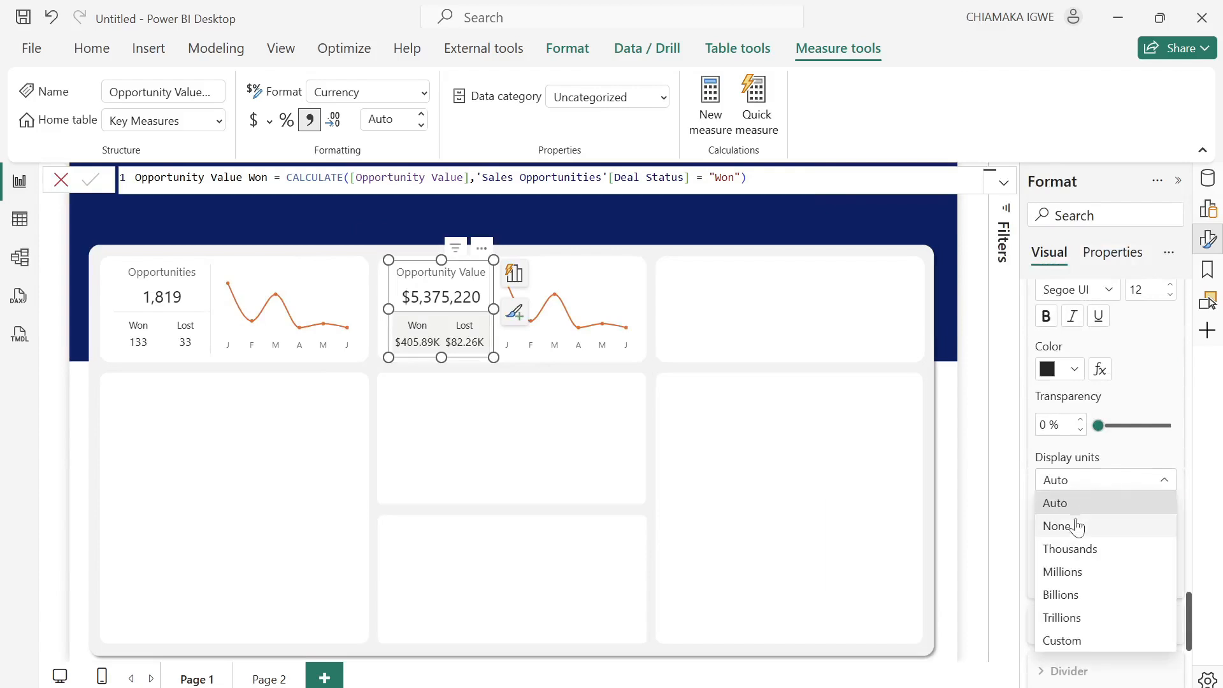
left_click(1074, 524)
Set the value display units of the Opportunity Value Won reference label to None.
scroll(1085, 454, "up", 4)
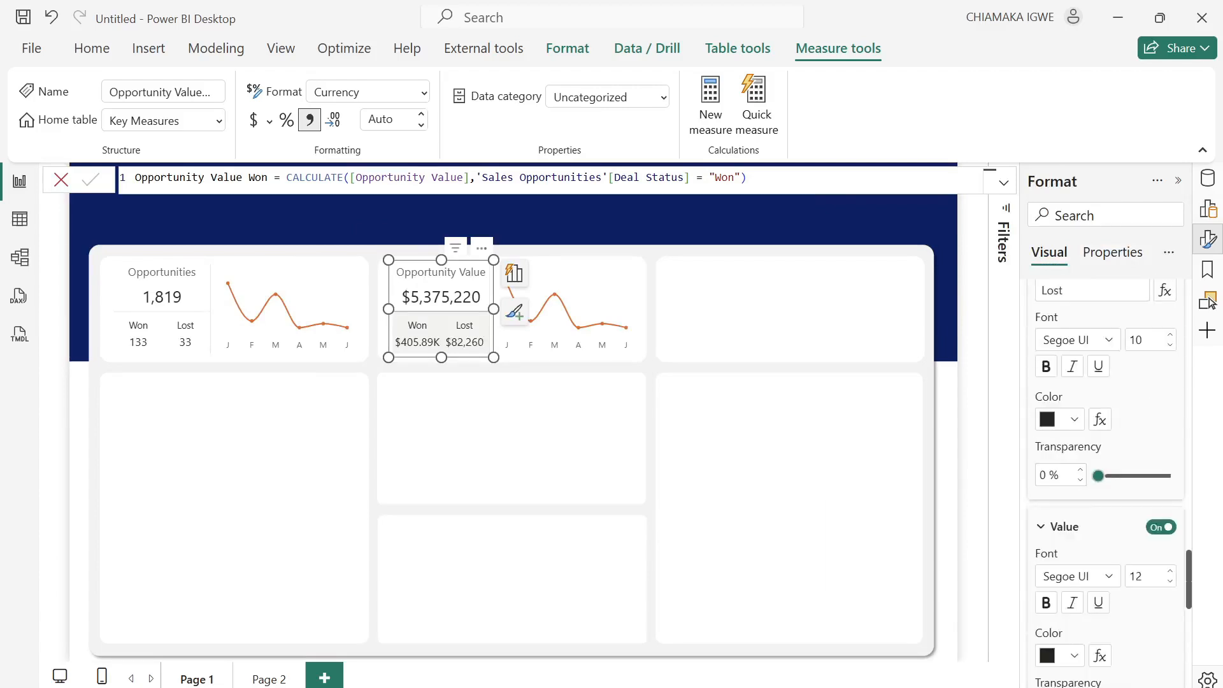
scroll(1075, 449, "up", 5)
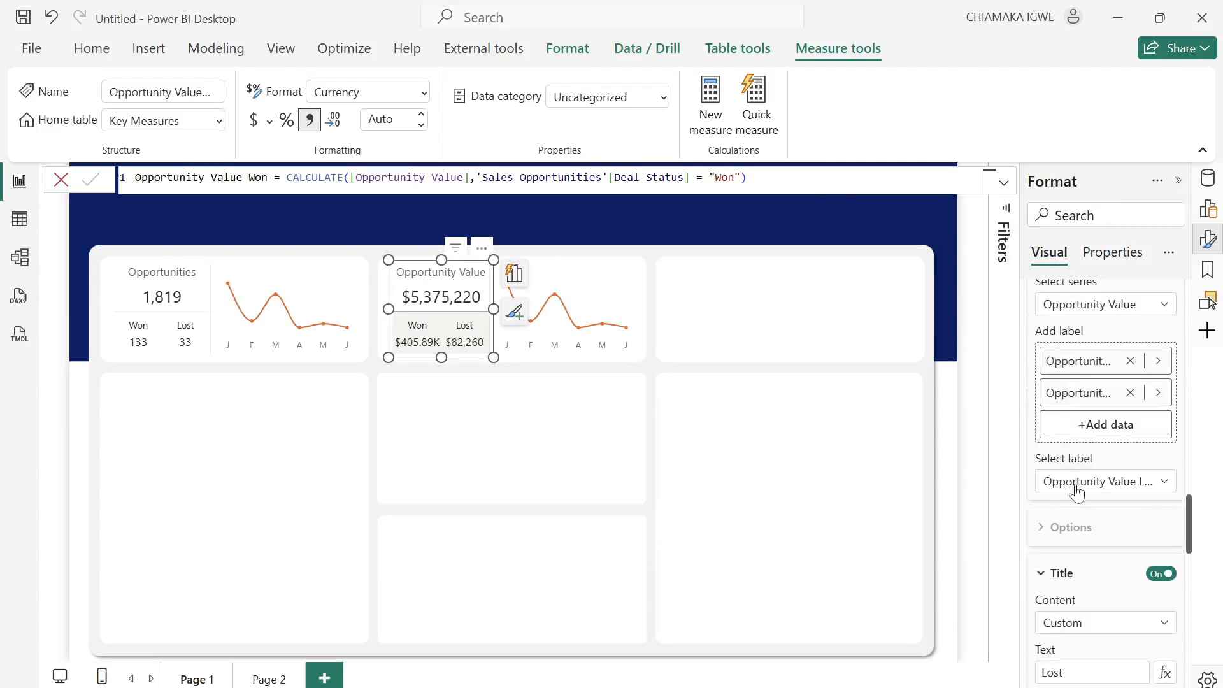
left_click(1077, 484)
left_click(1083, 525)
scroll(1084, 533, "down", 6)
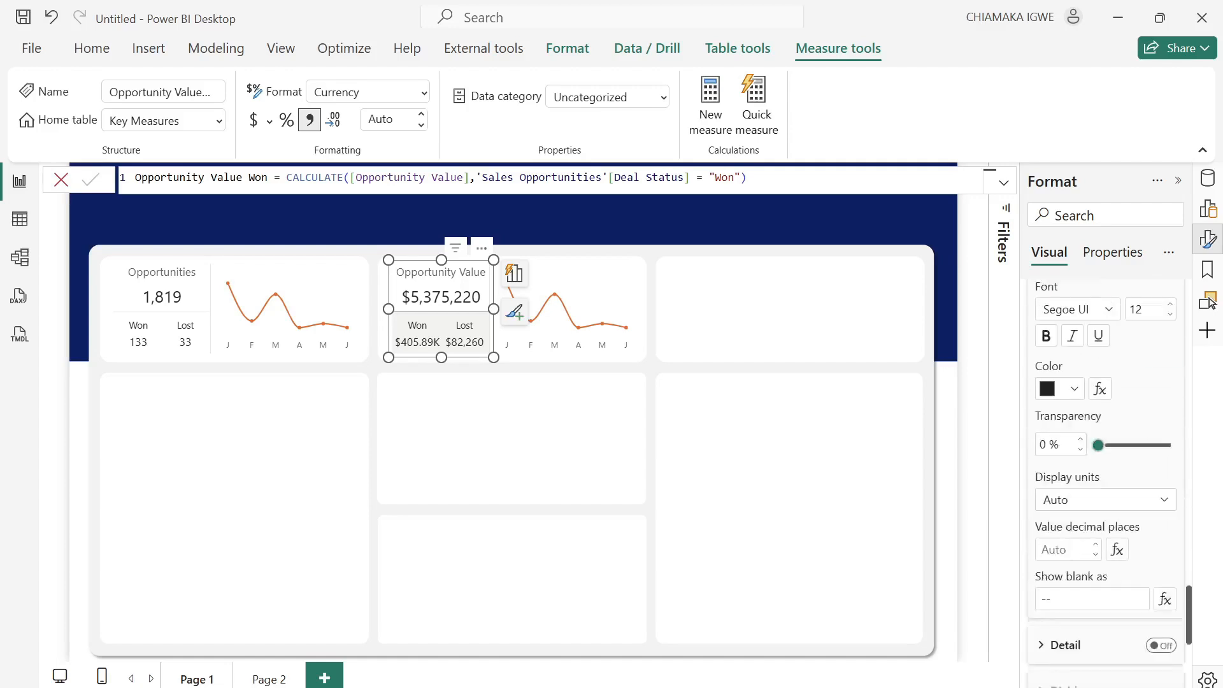
scroll(1087, 542, "down", 3)
scroll(1087, 537, "up", 3)
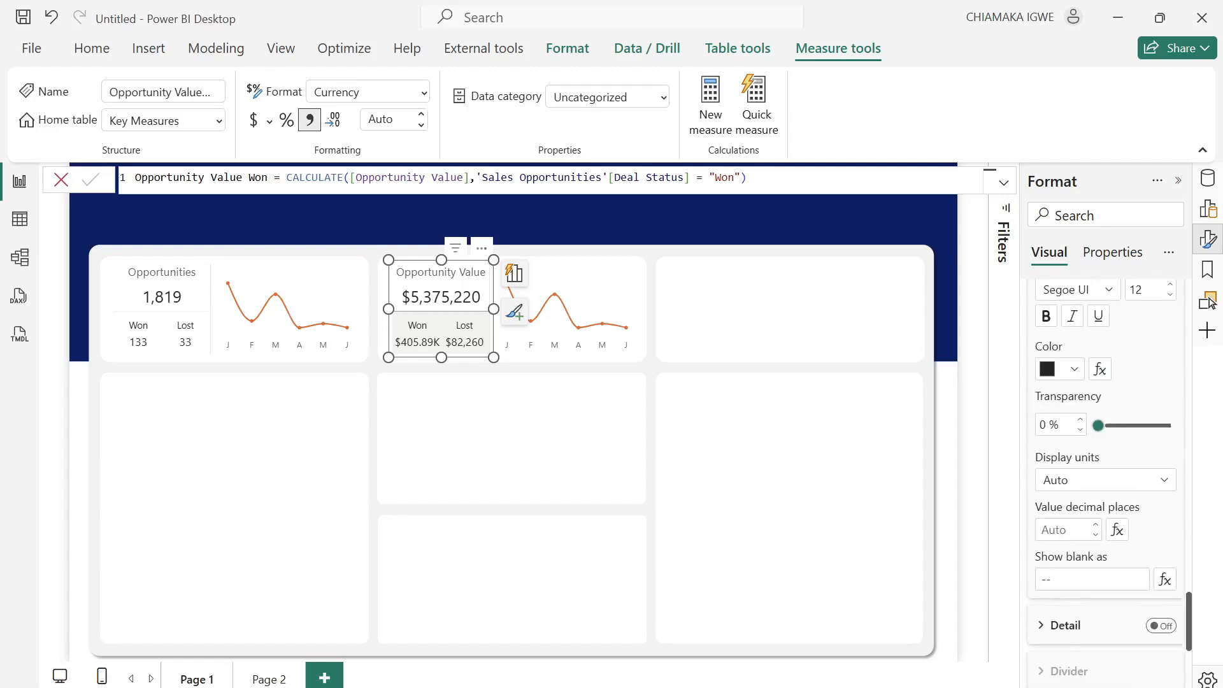
left_click(1104, 481)
left_click(1085, 527)
left_click(642, 361)
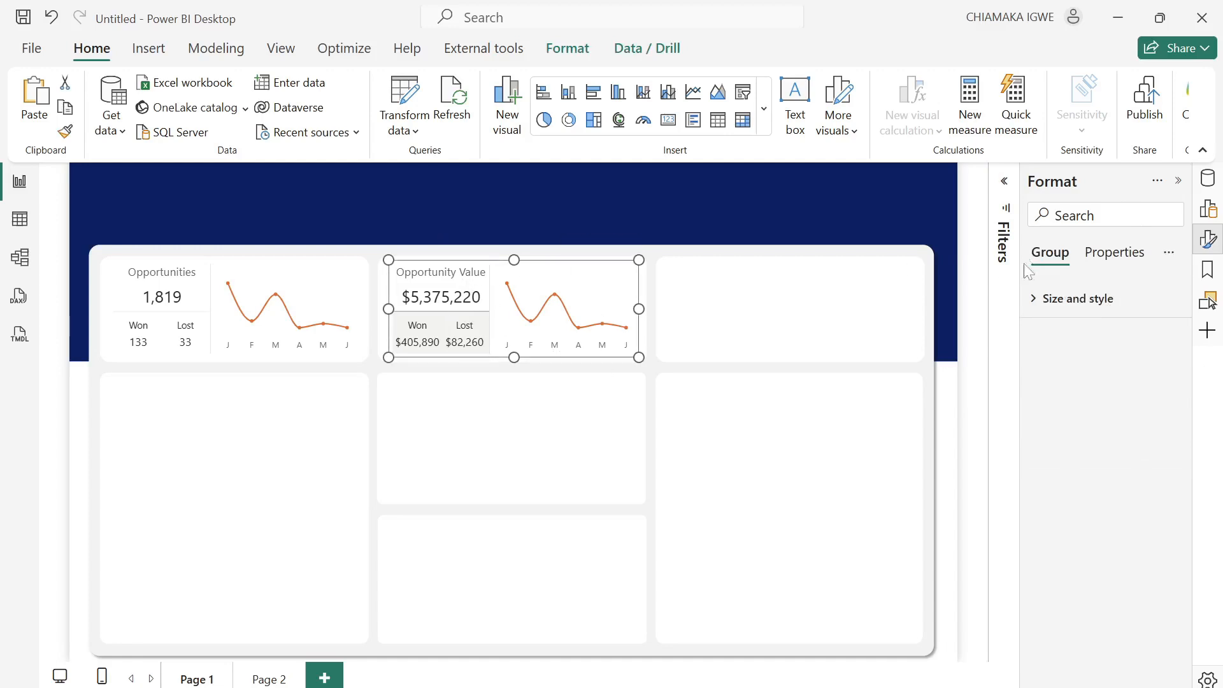
Turn off the background of the reference labels for all series on the Opportunity Value card.
left_click(432, 313)
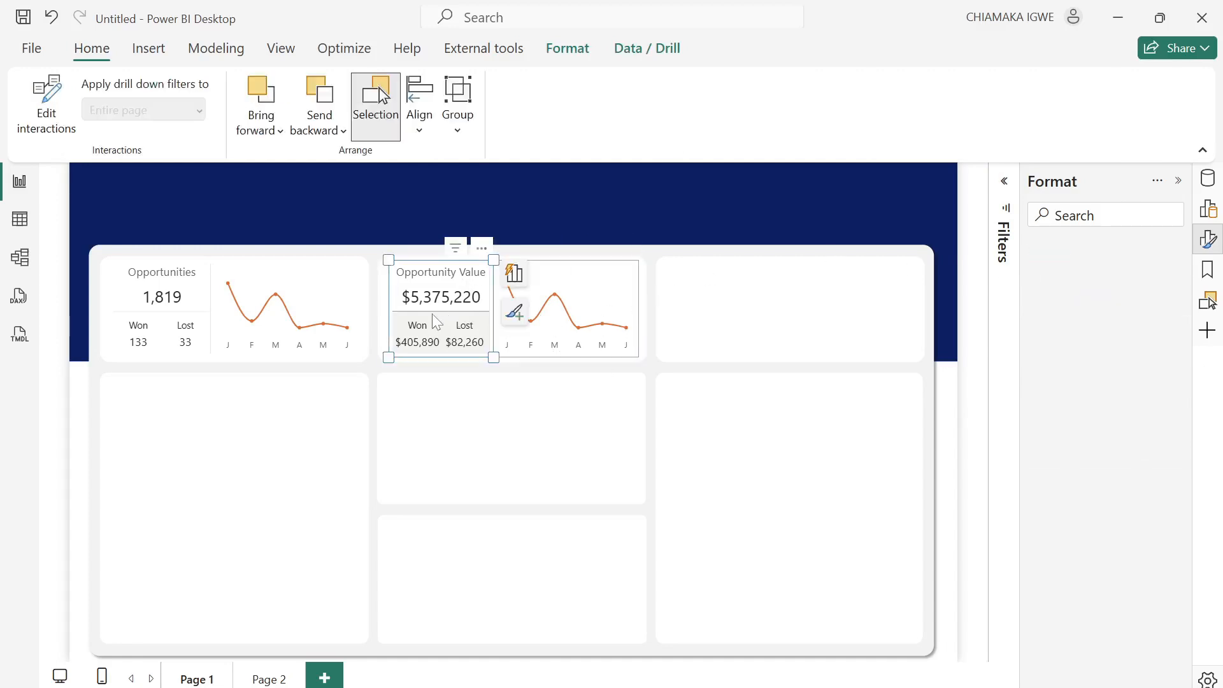
scroll(1063, 475, "down", 8)
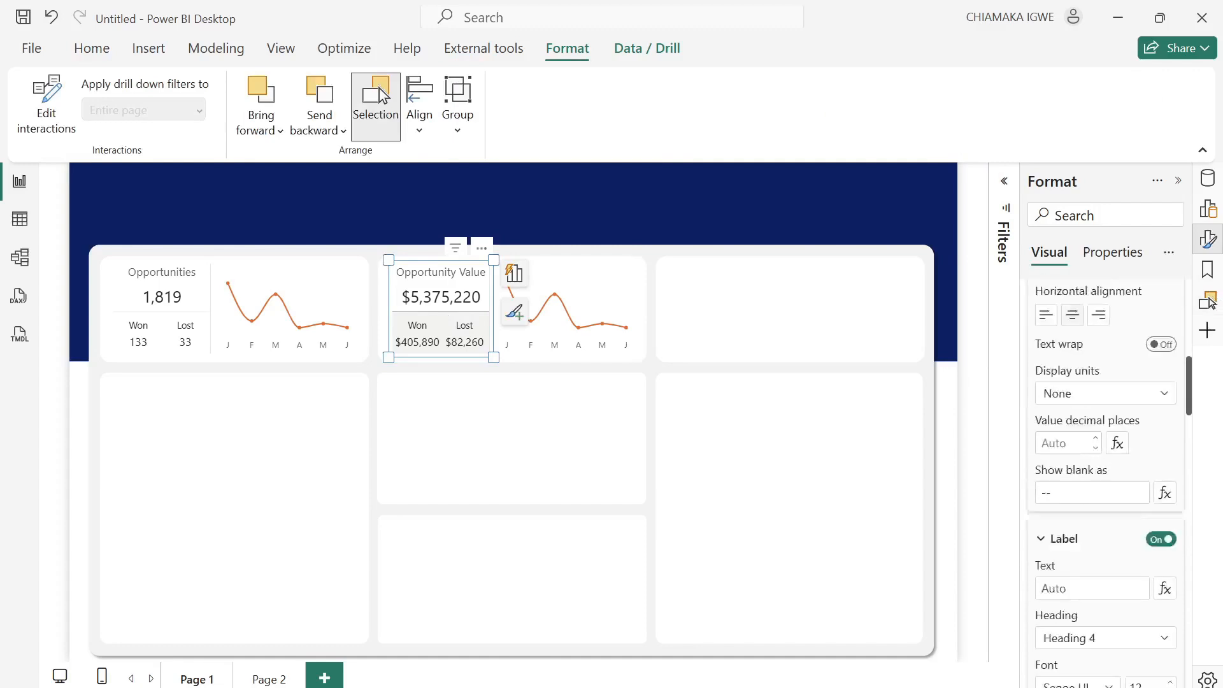
scroll(1062, 475, "up", 4)
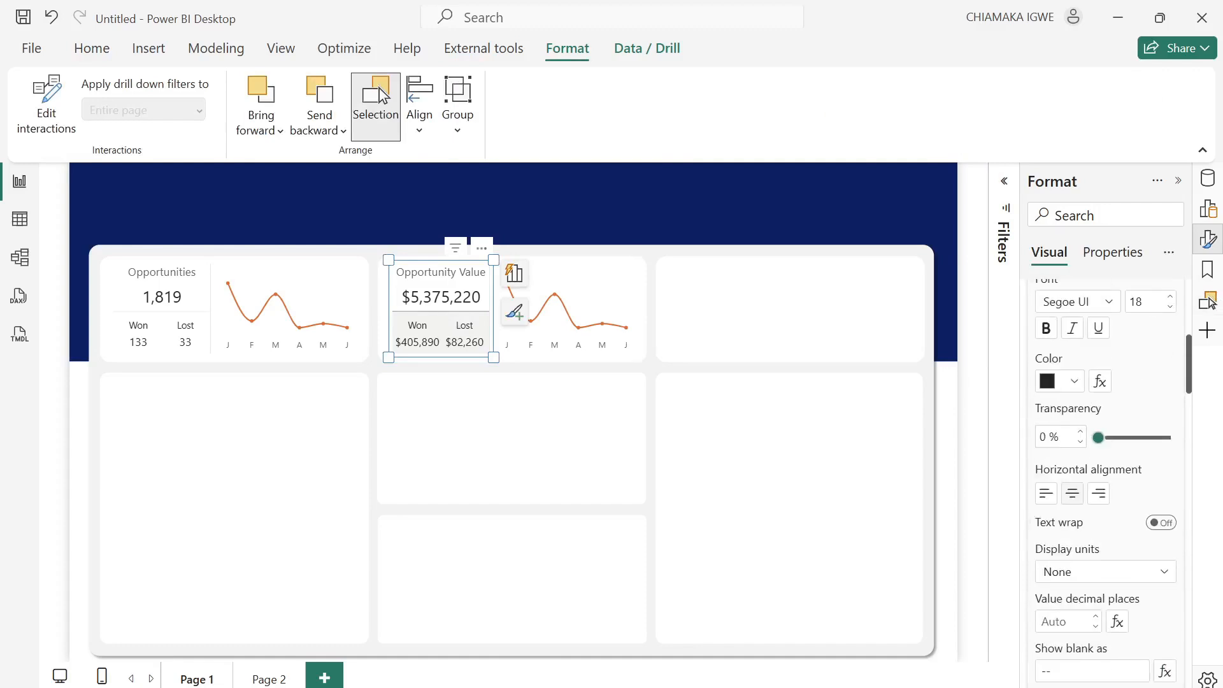
scroll(1116, 425, "up", 4)
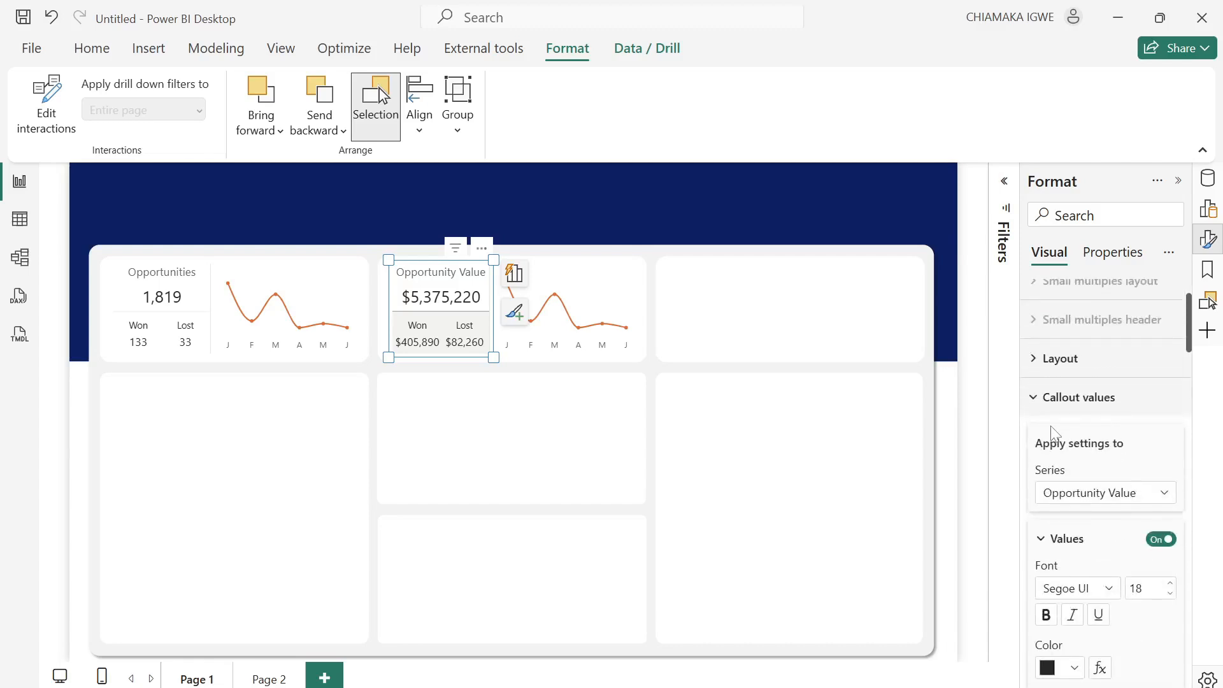
scroll(1094, 447, "down", 12)
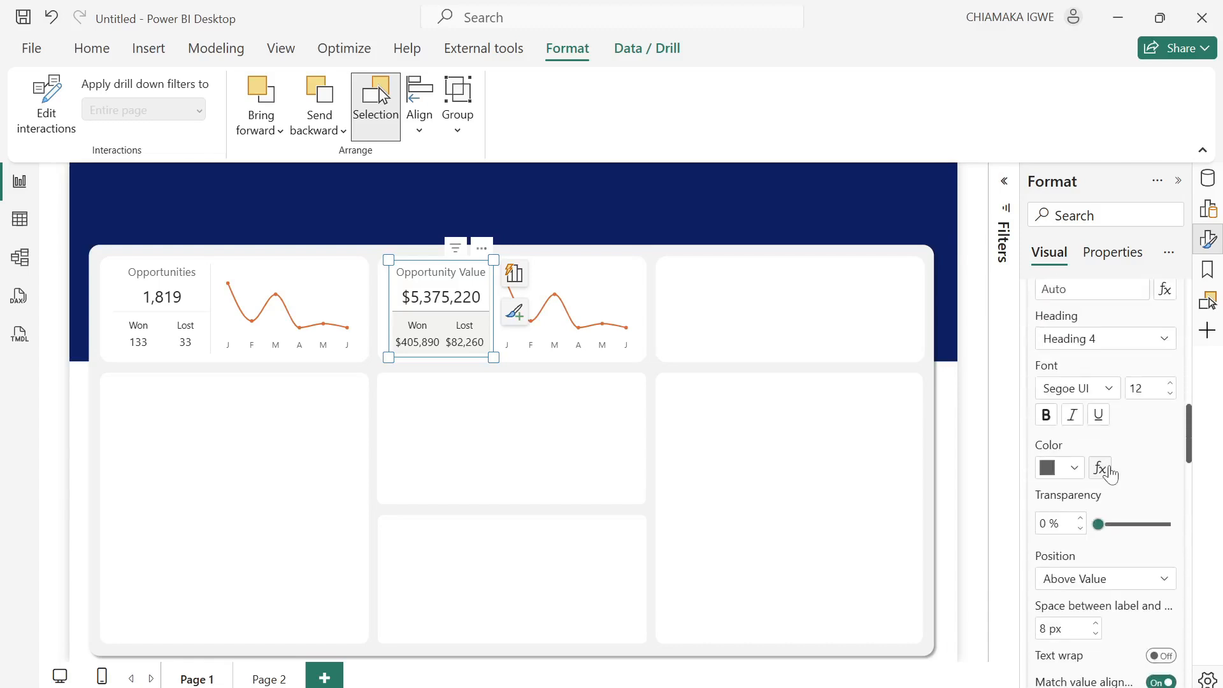
scroll(1135, 470, "down", 3)
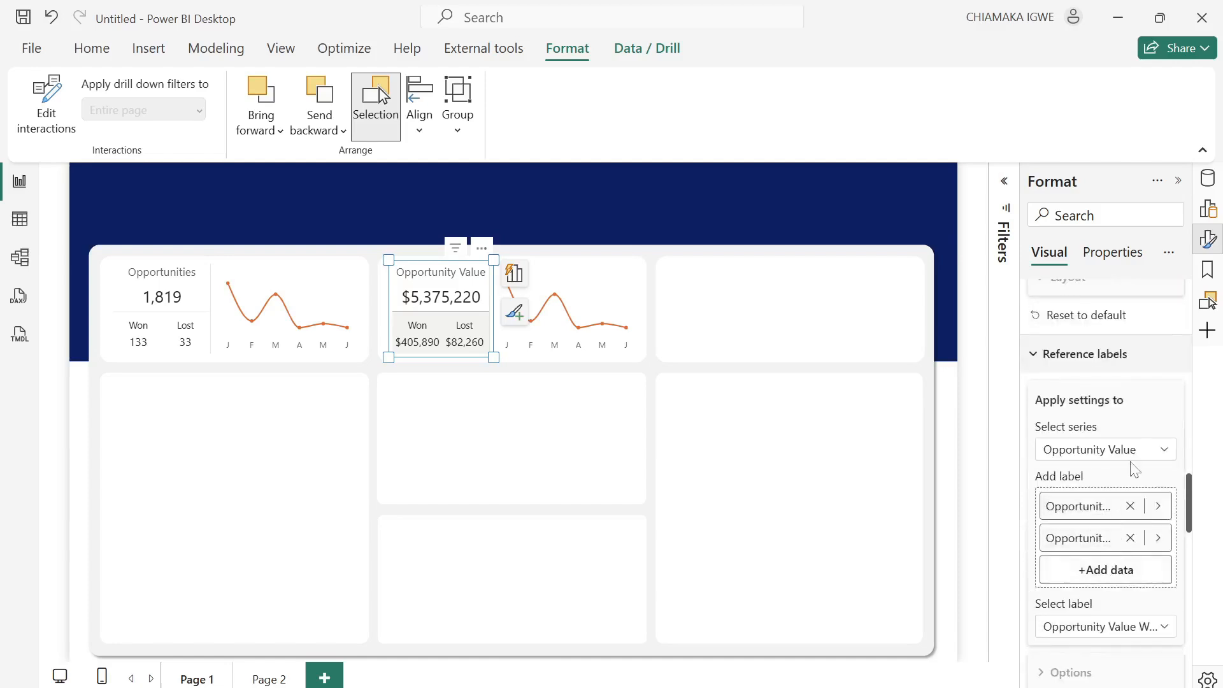
left_click(1133, 464)
left_click(1134, 473)
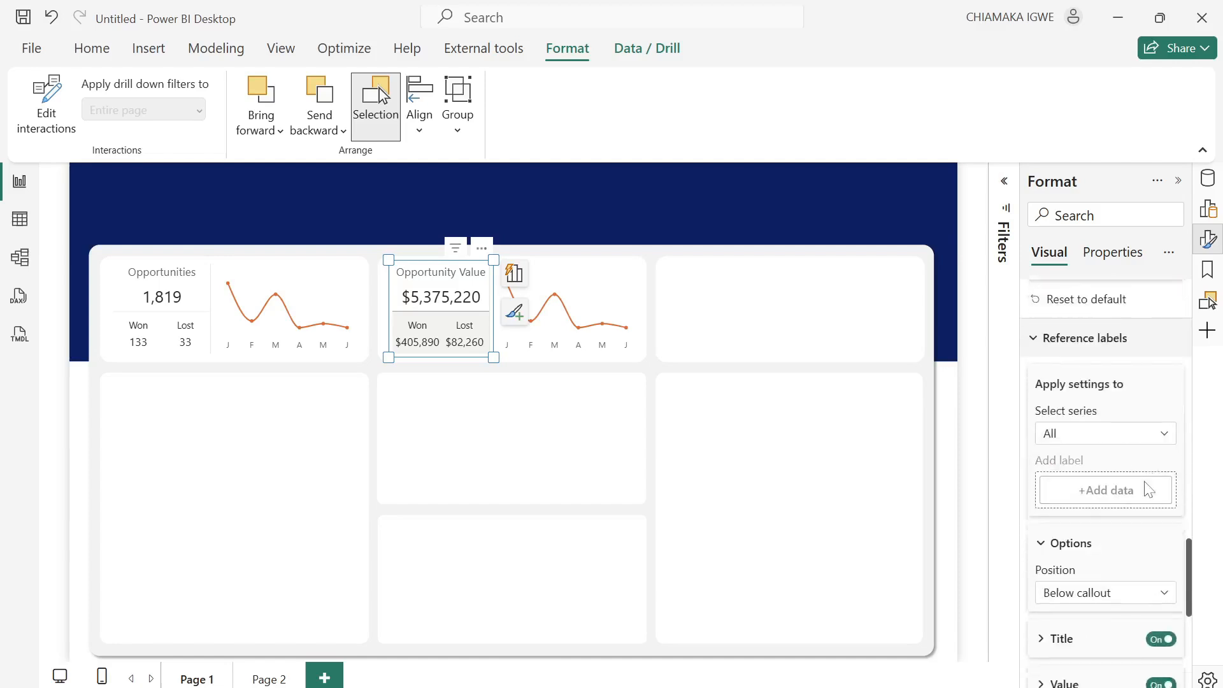
scroll(1140, 504, "down", 4)
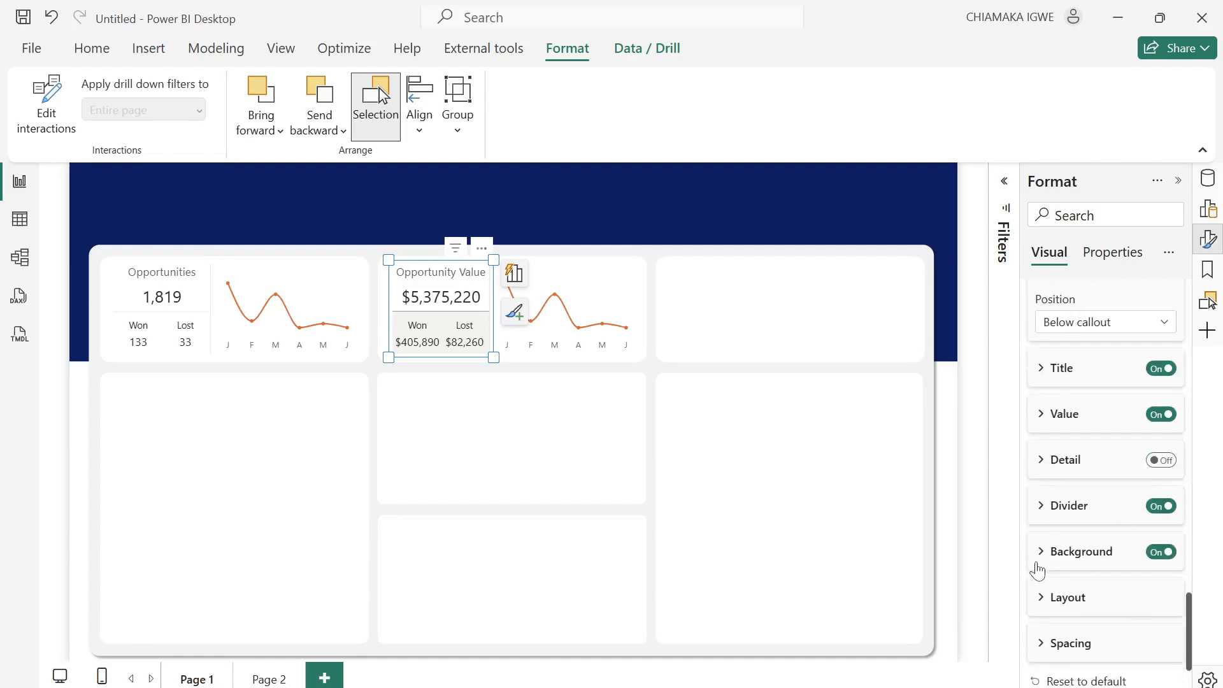
left_click(1041, 559)
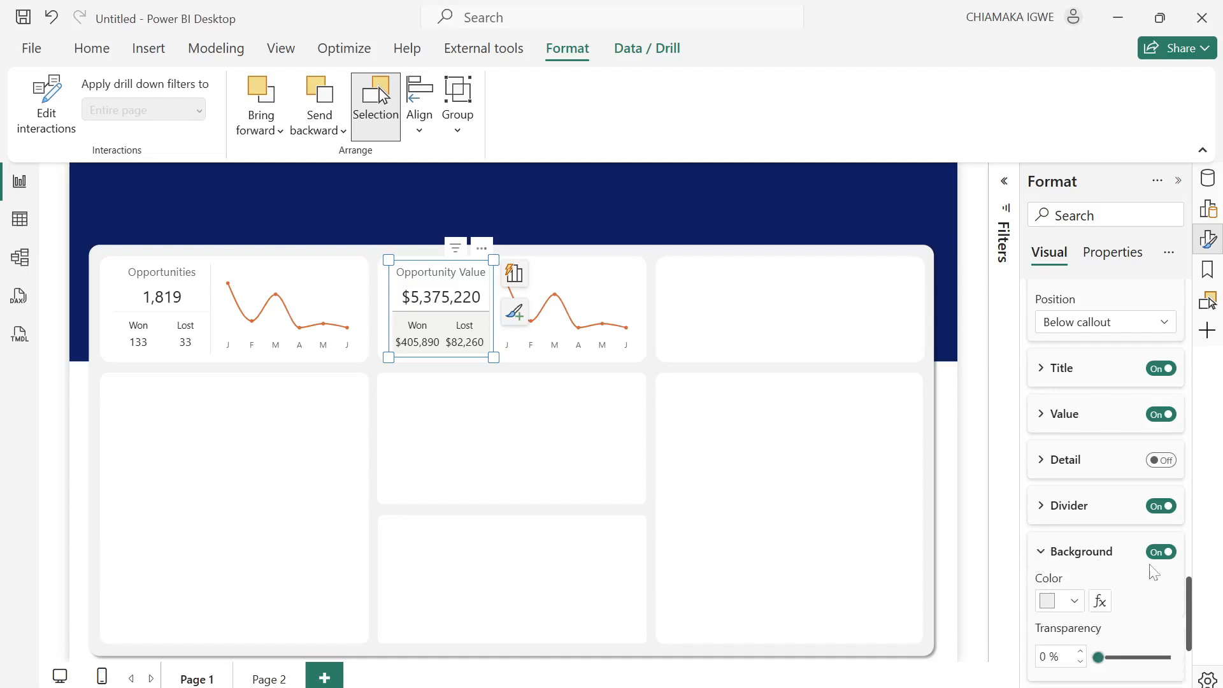
left_click(1162, 553)
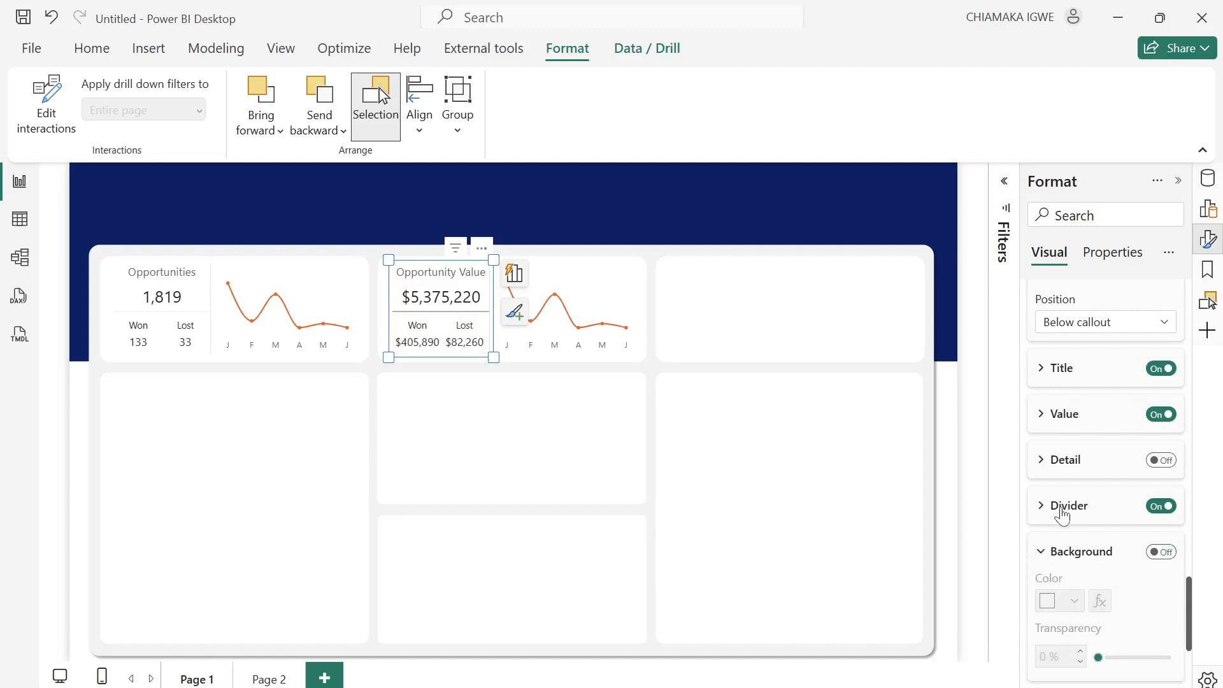
Set the reference label divider color on the Opportunity Value card to light gray.
left_click(1045, 507)
left_click(1082, 564)
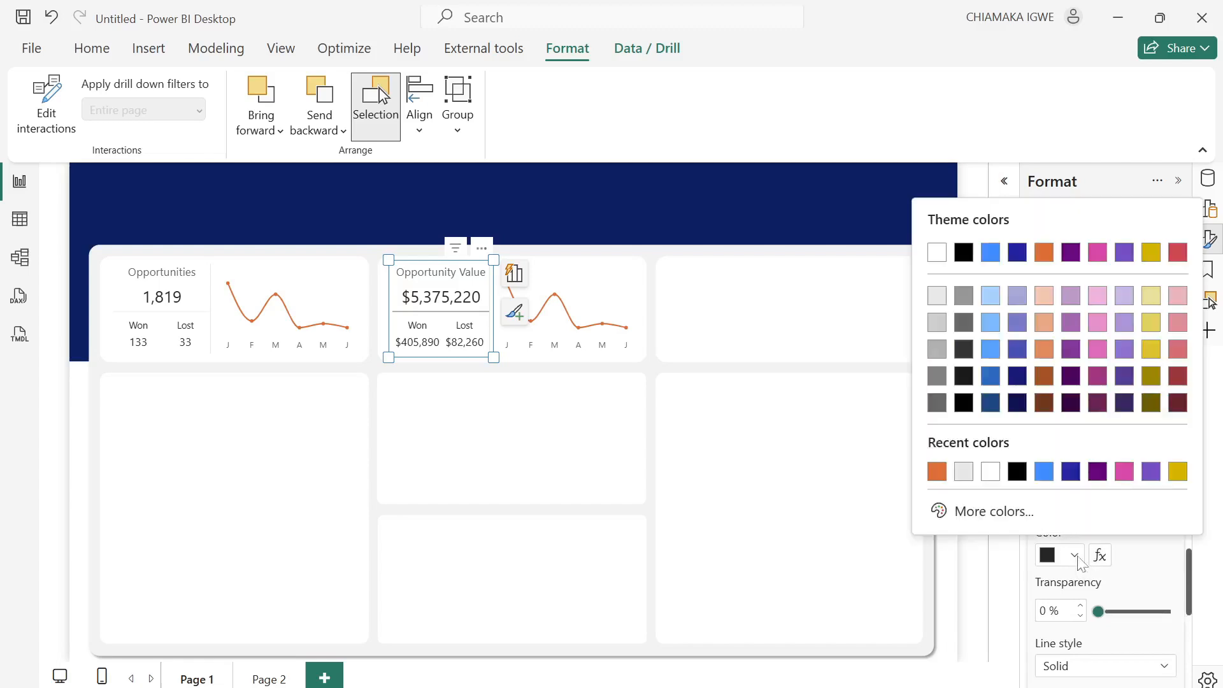
left_click(938, 302)
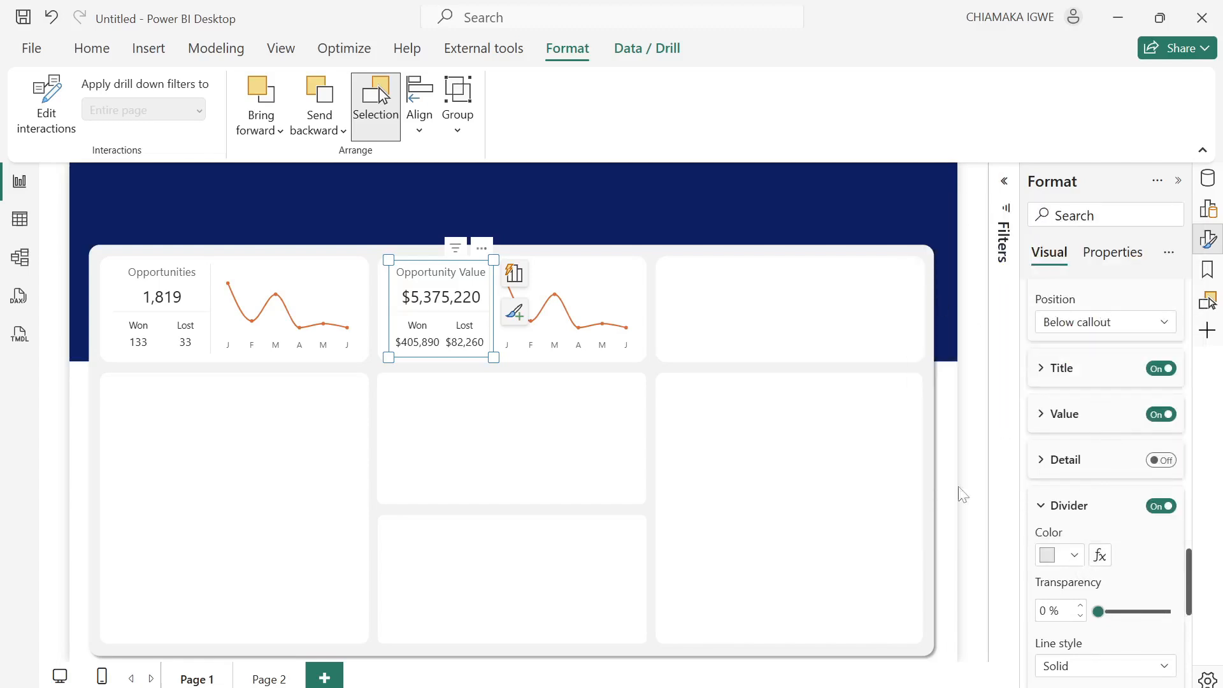
left_click(859, 485)
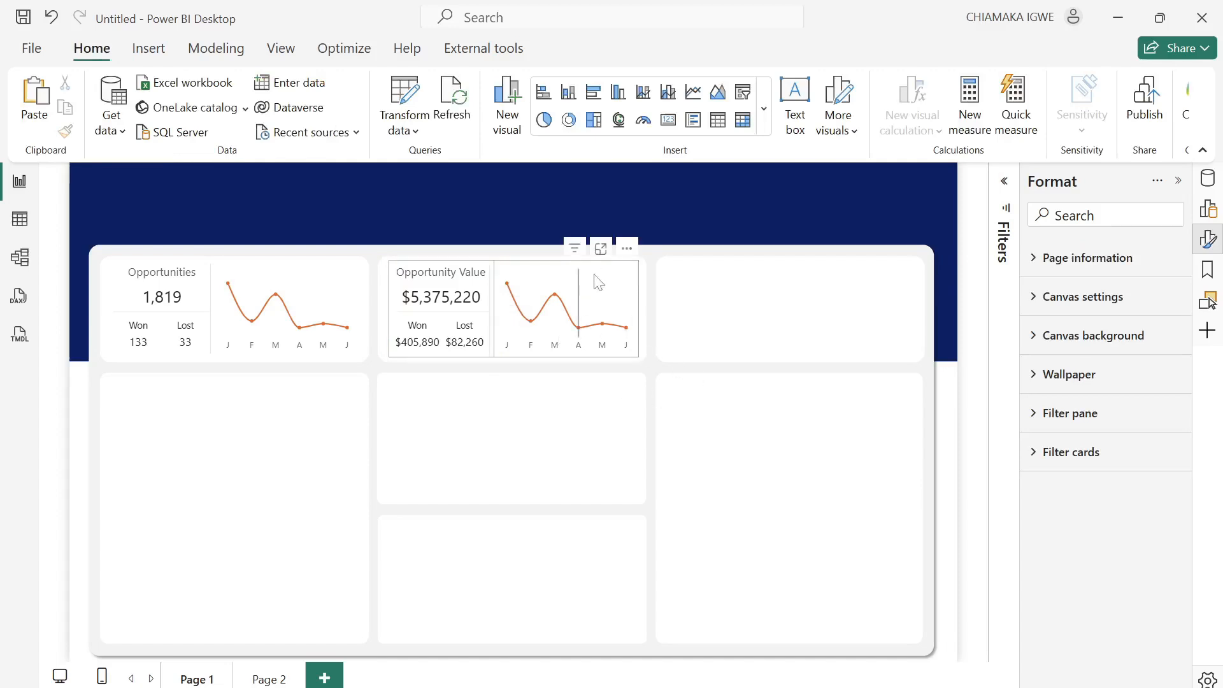
Replace Total Opportunities with the Opportunity Value measure in the line chart beside the Opportunity Value card.
left_click(614, 280)
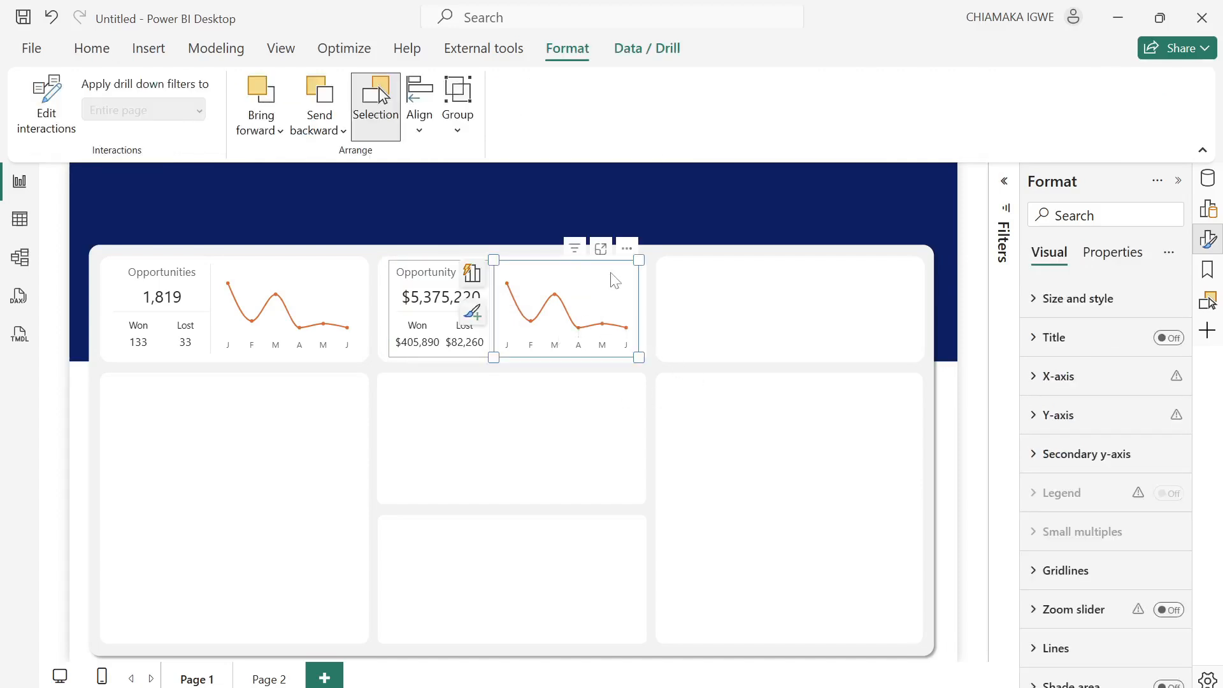
left_click(1206, 181)
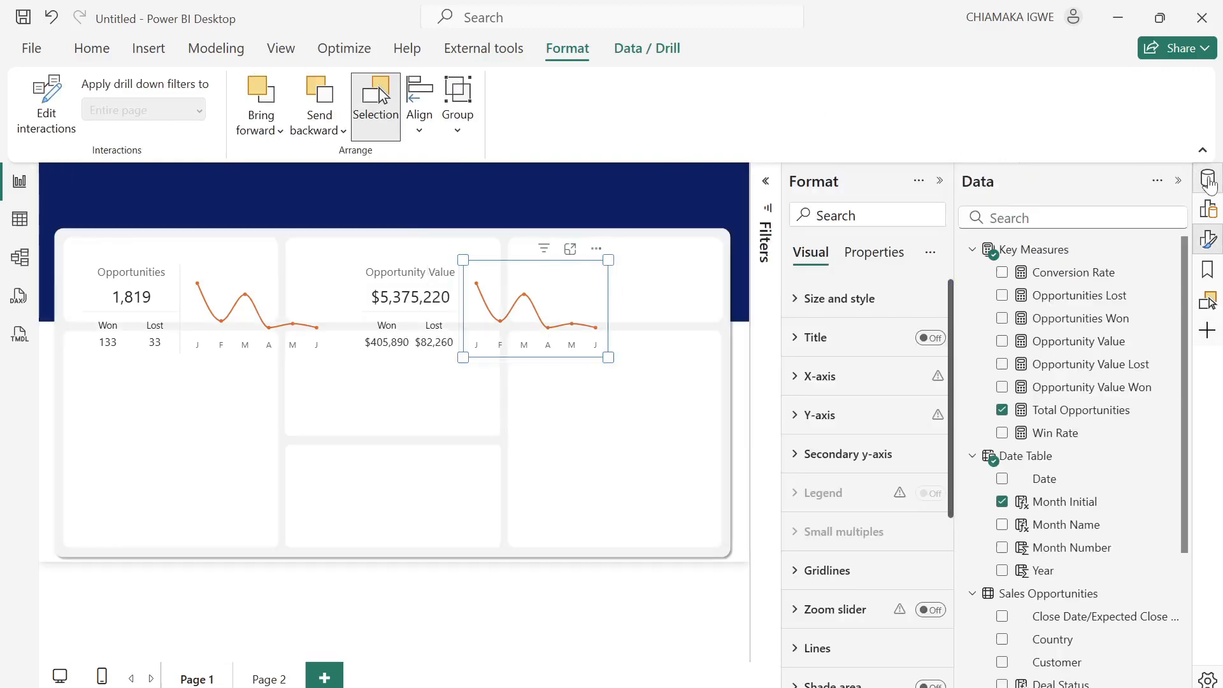
left_click(1002, 410)
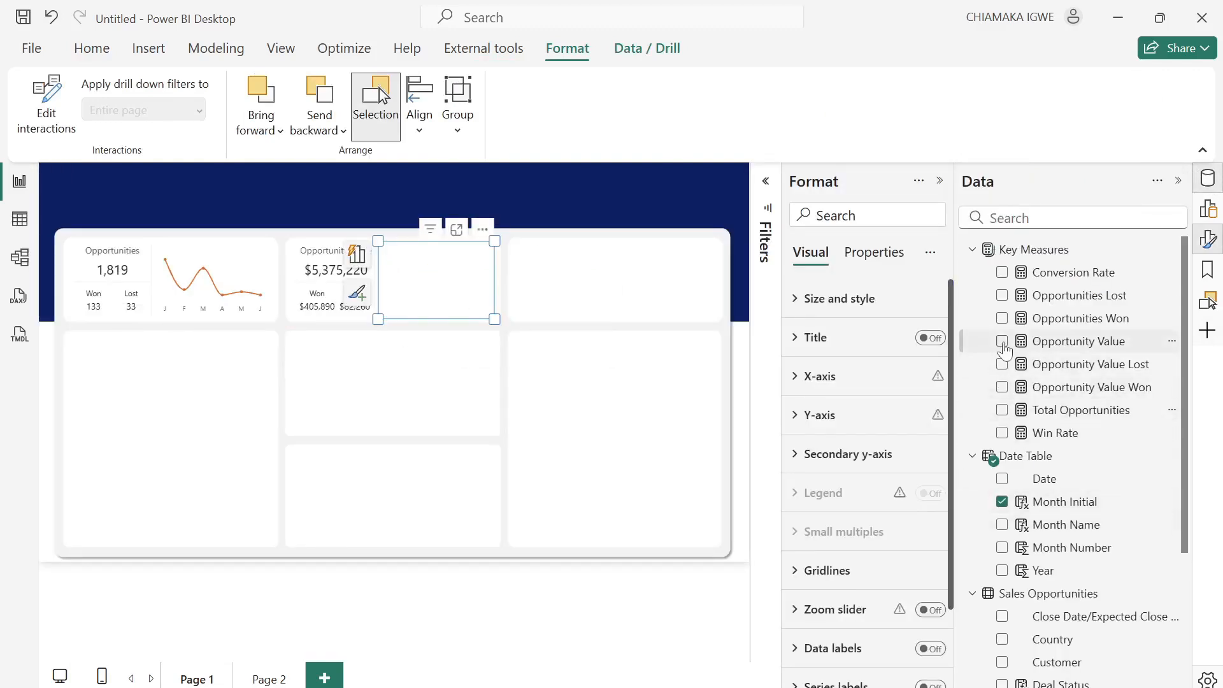
left_click(1001, 342)
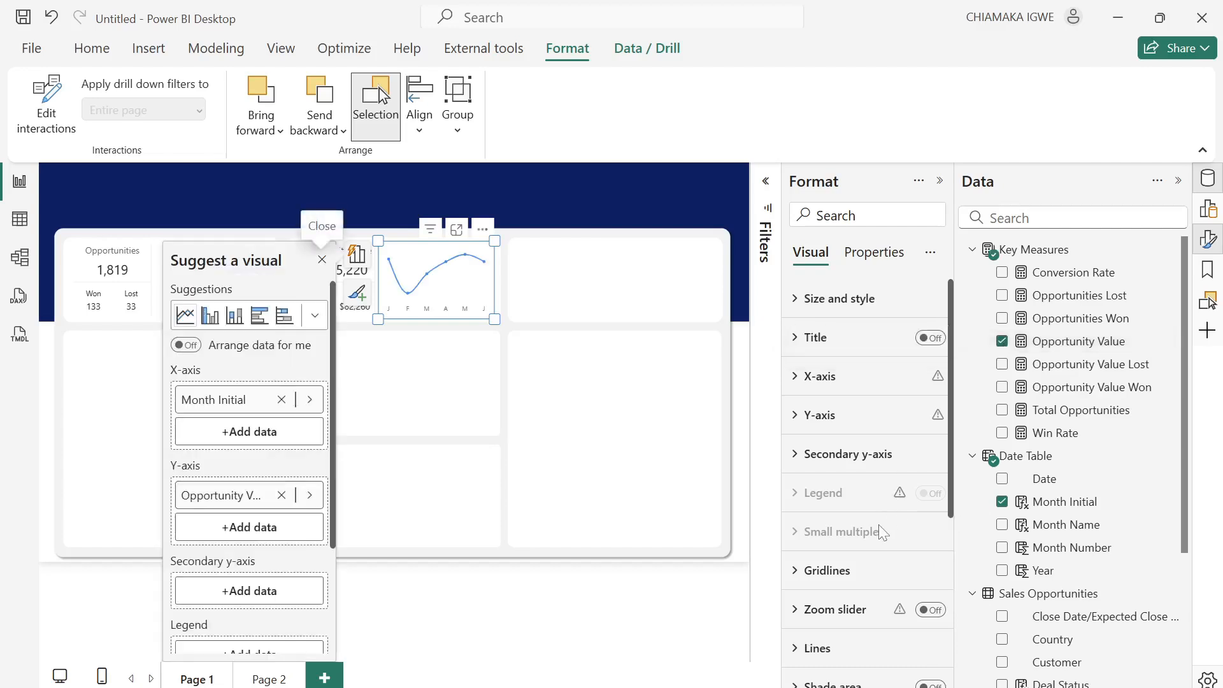
Set the Opportunity Value trend chart's line color to orange and close the chart's formatting options.
scroll(885, 484, "down", 3)
left_click(796, 458)
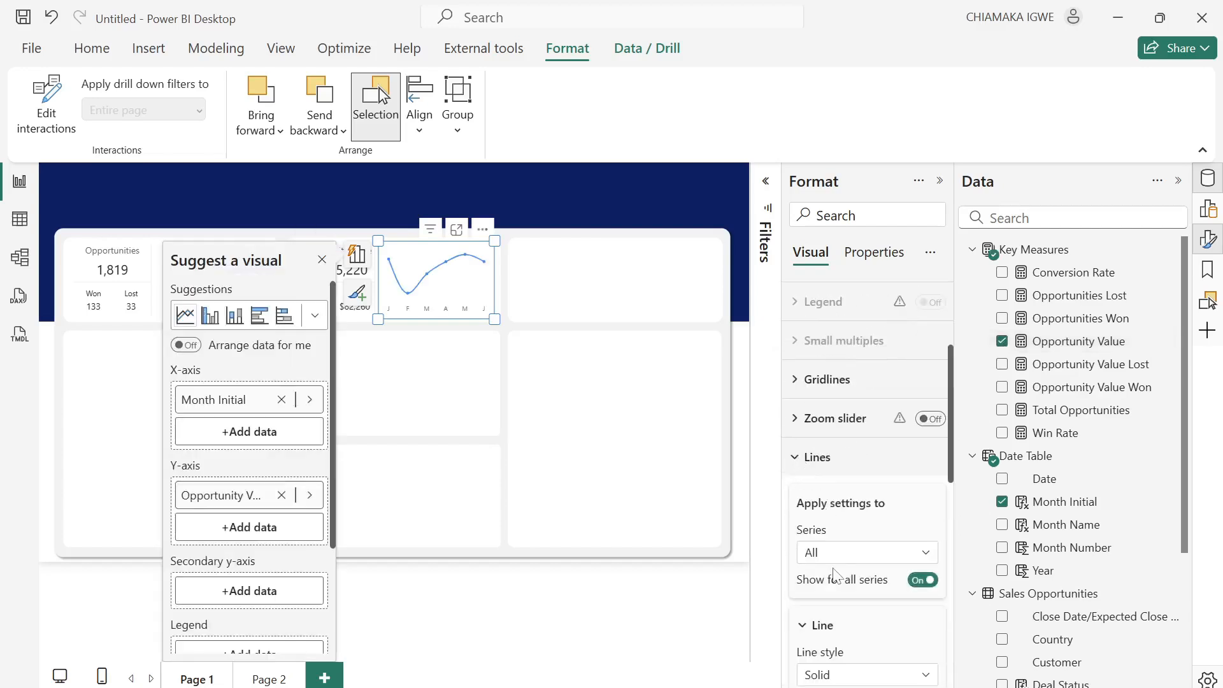
scroll(799, 465, "down", 3)
scroll(857, 560, "down", 5)
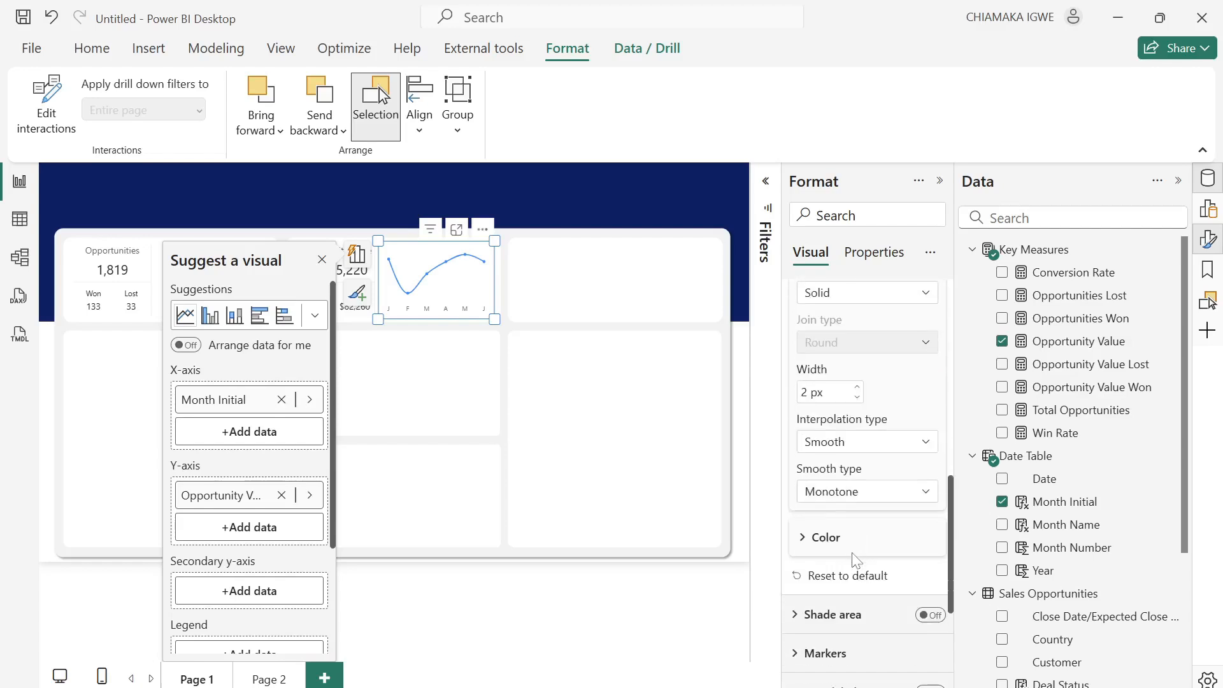
left_click(804, 446)
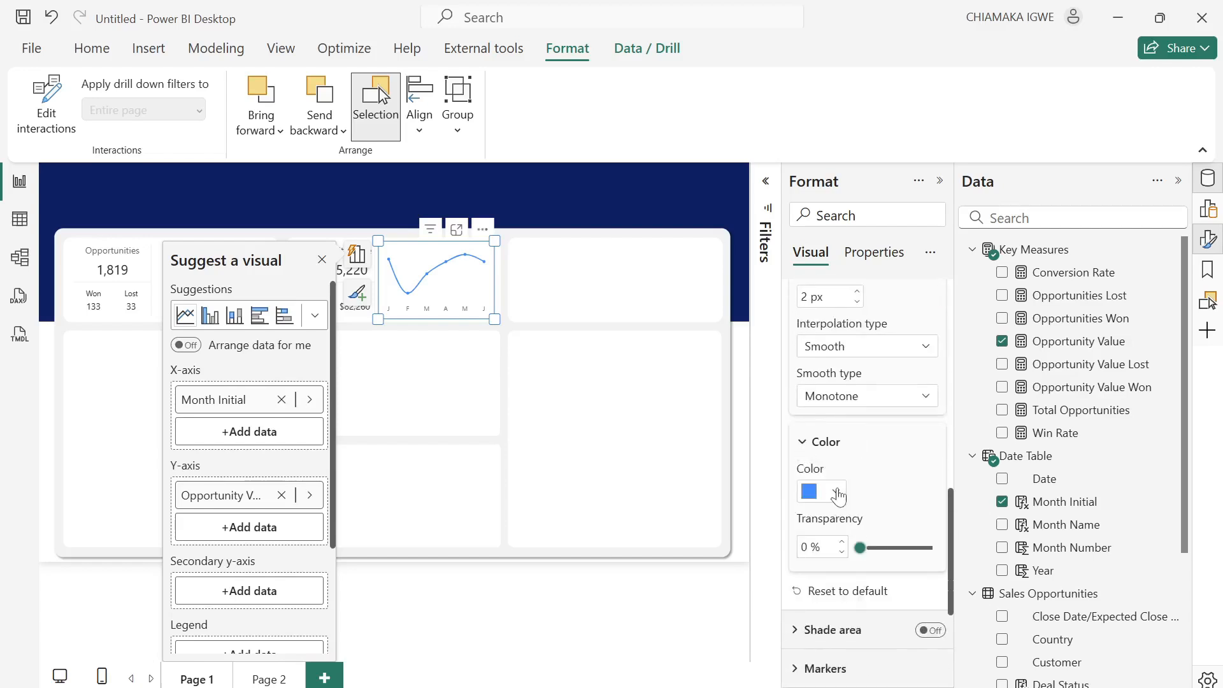
left_click(835, 491)
left_click(849, 410)
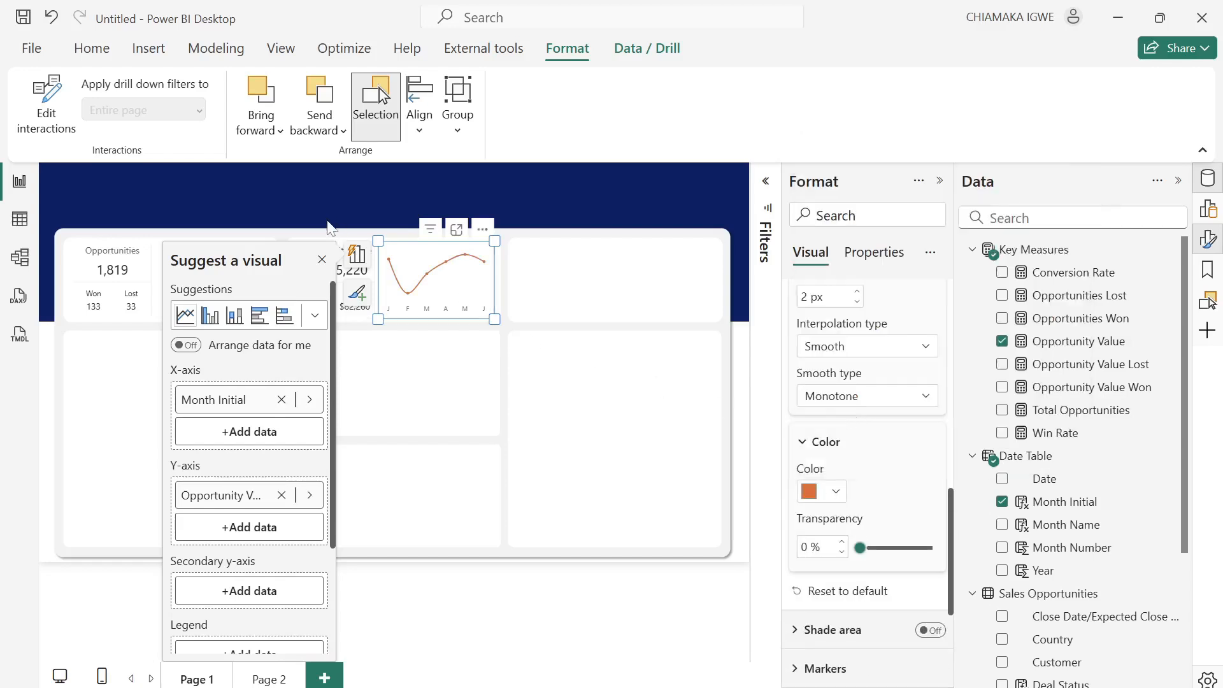
left_click(322, 260)
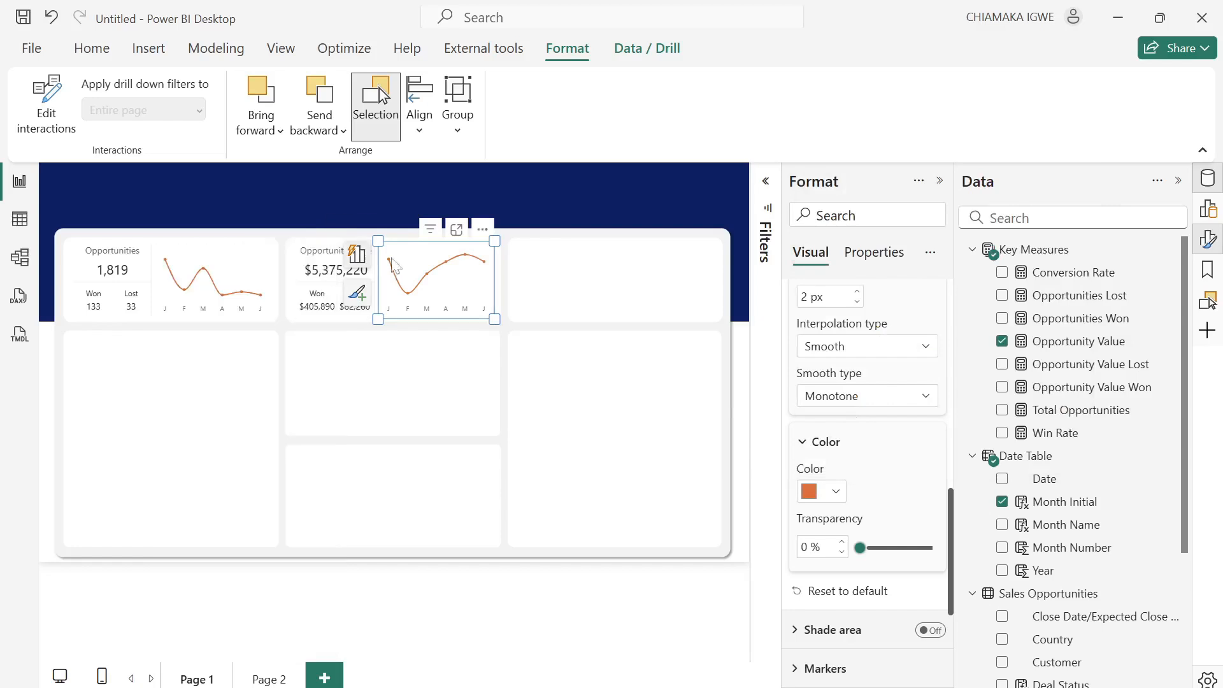
left_click(938, 184)
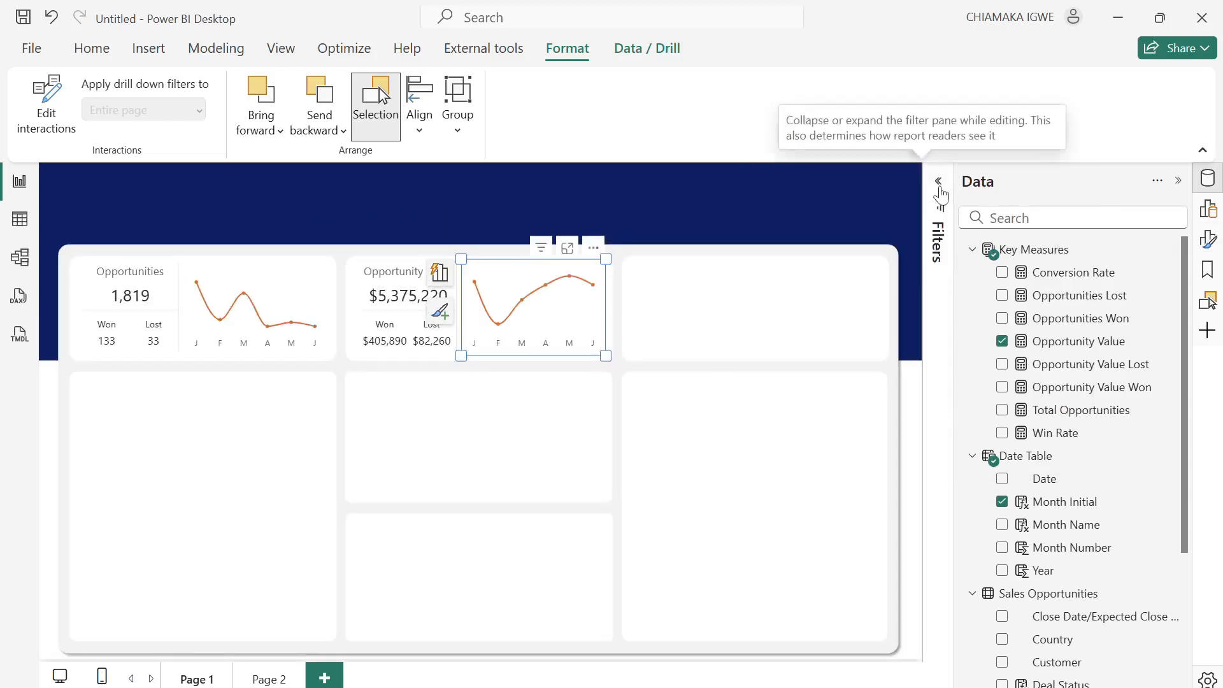
left_click(681, 398)
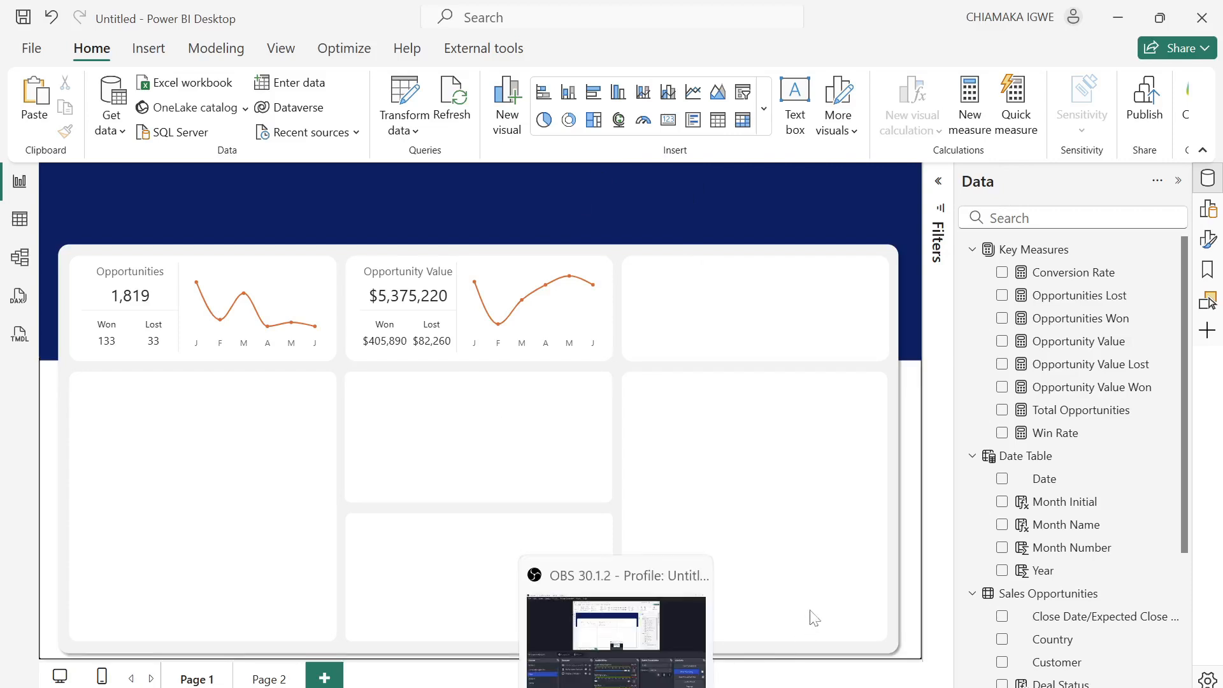
Insert a gauge visual in the empty third section of the KPI row and add the Win Rate measure as its value.
left_click(643, 120)
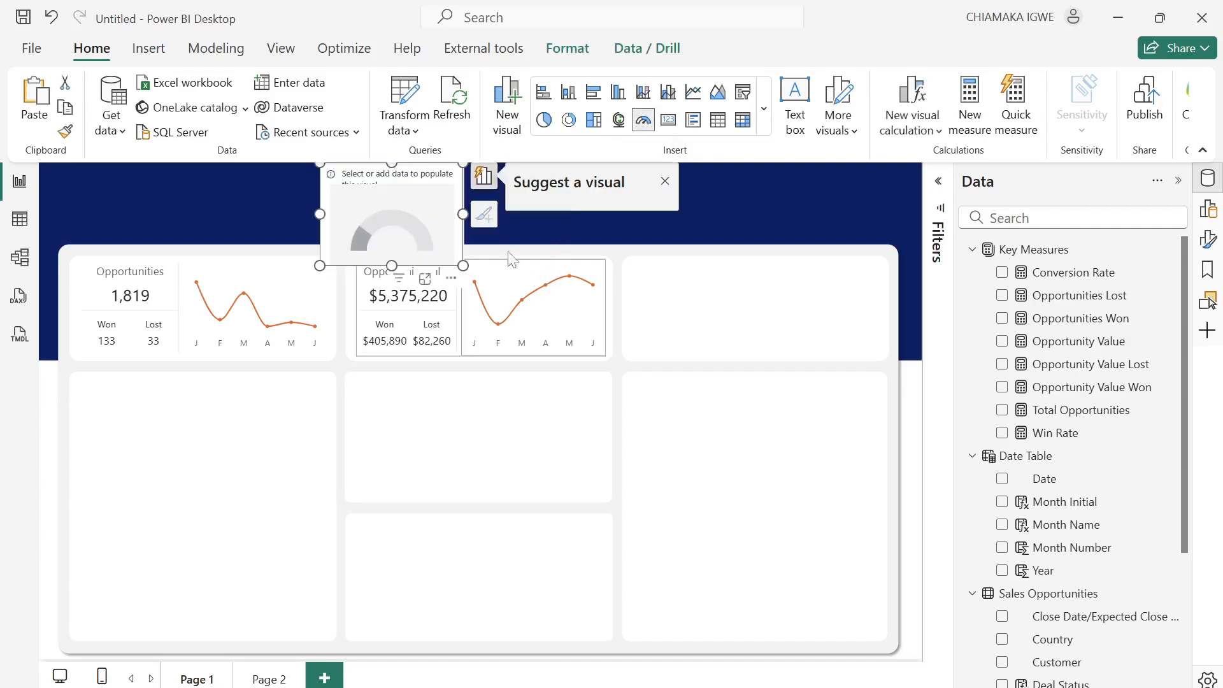
left_click_drag(370, 203, 687, 301)
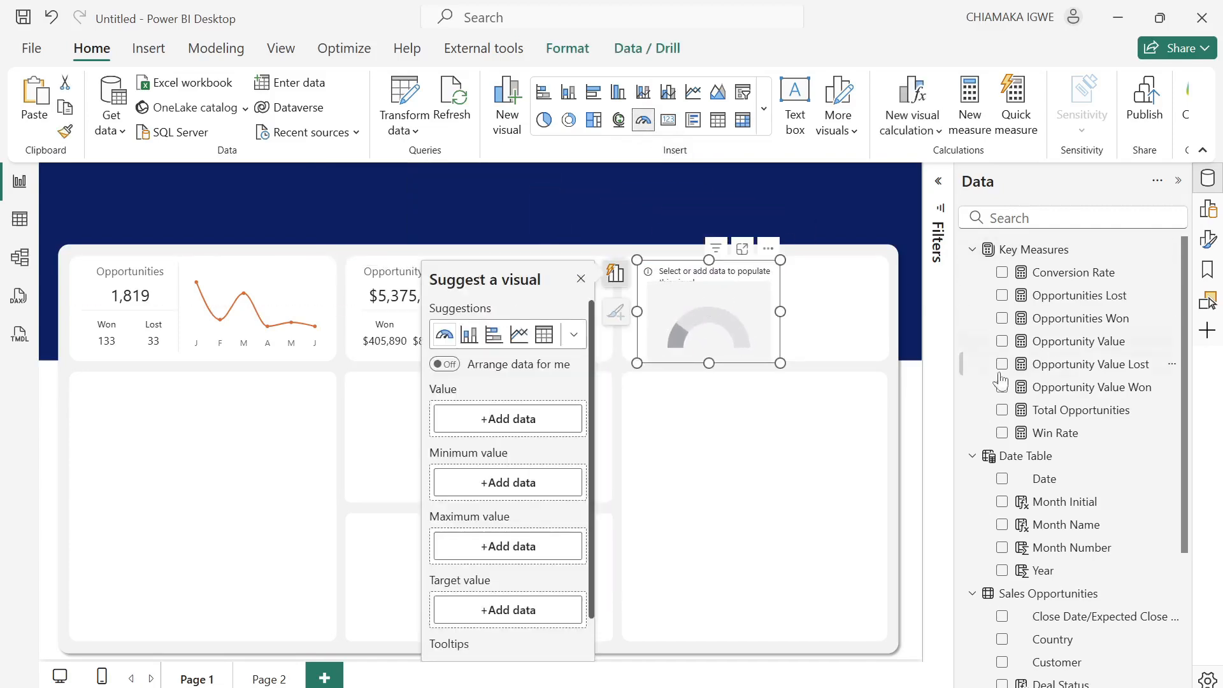
left_click(1002, 434)
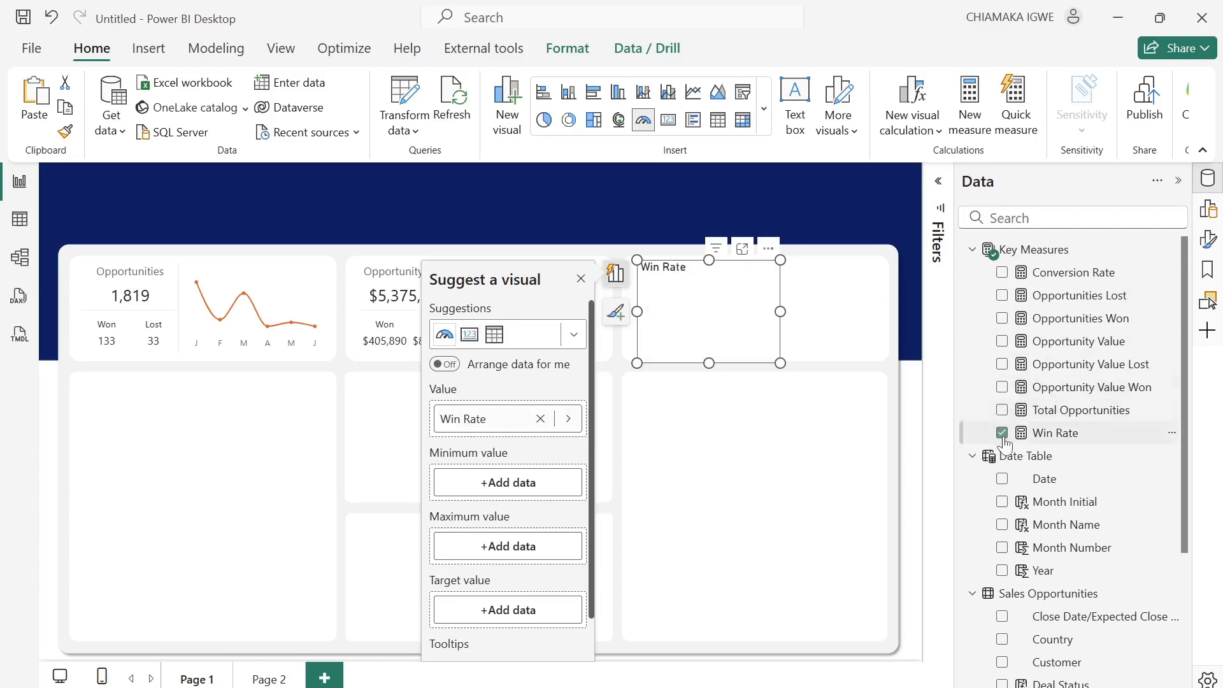
Format the Win Rate measure as a percentage with 0 decimal places and close its formula.
left_click(1064, 433)
left_click(287, 120)
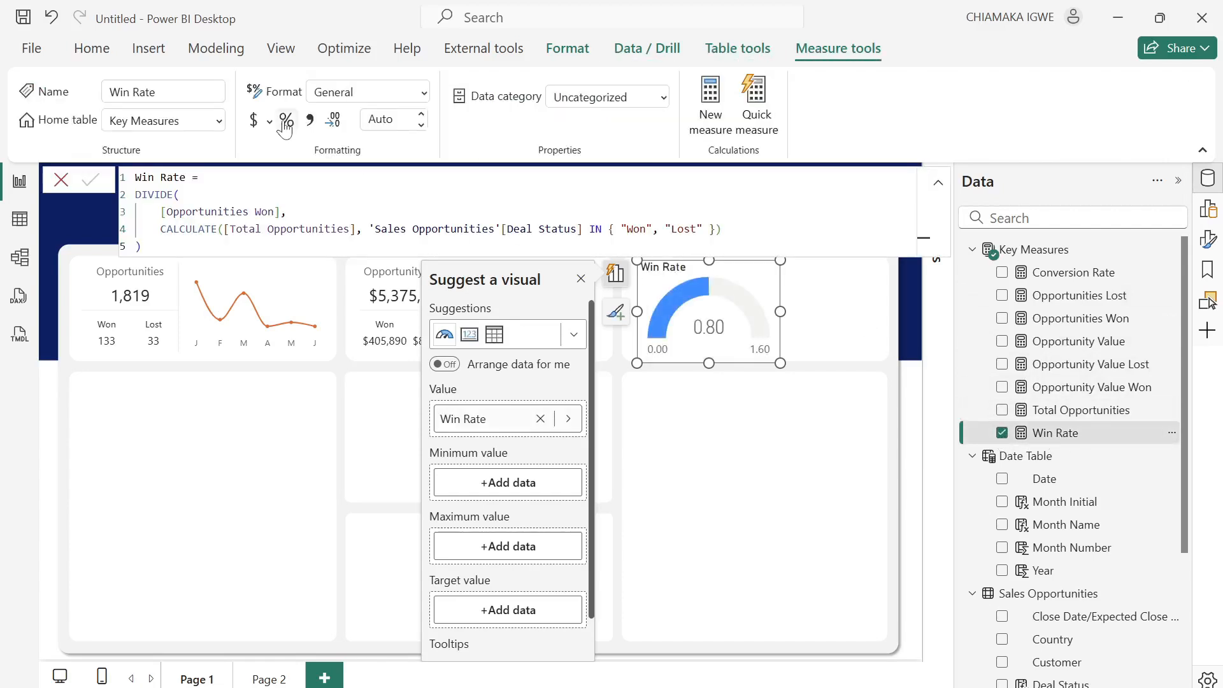
left_click(582, 279)
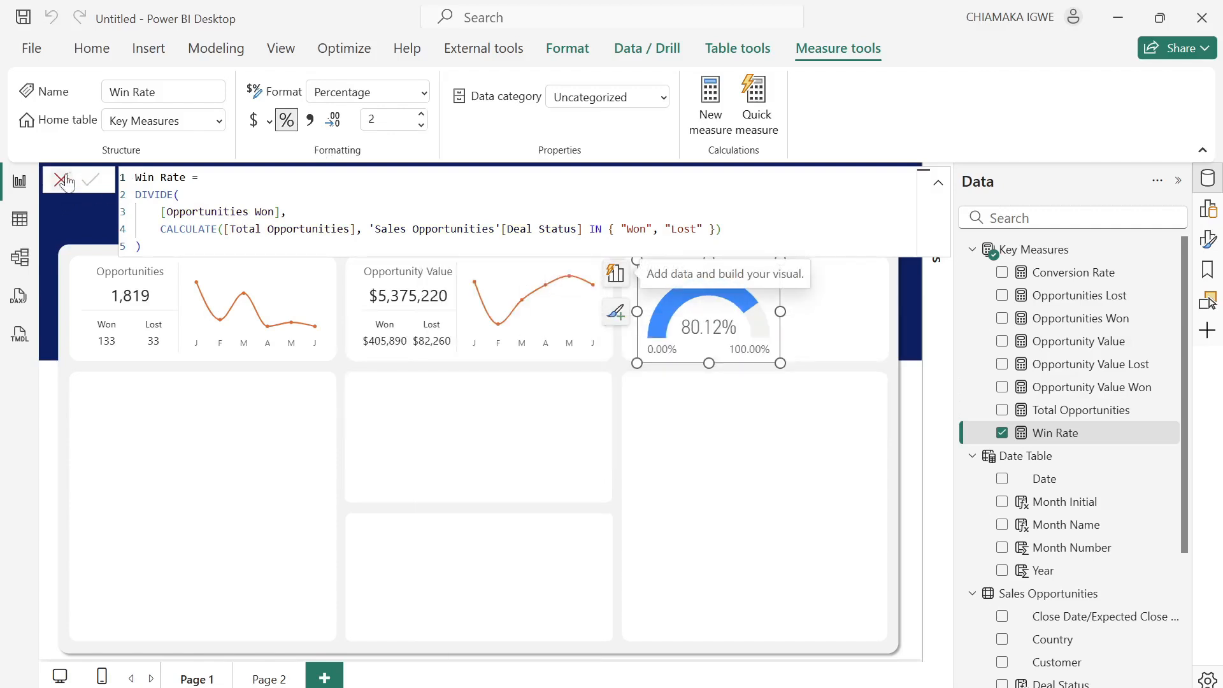
type("0")
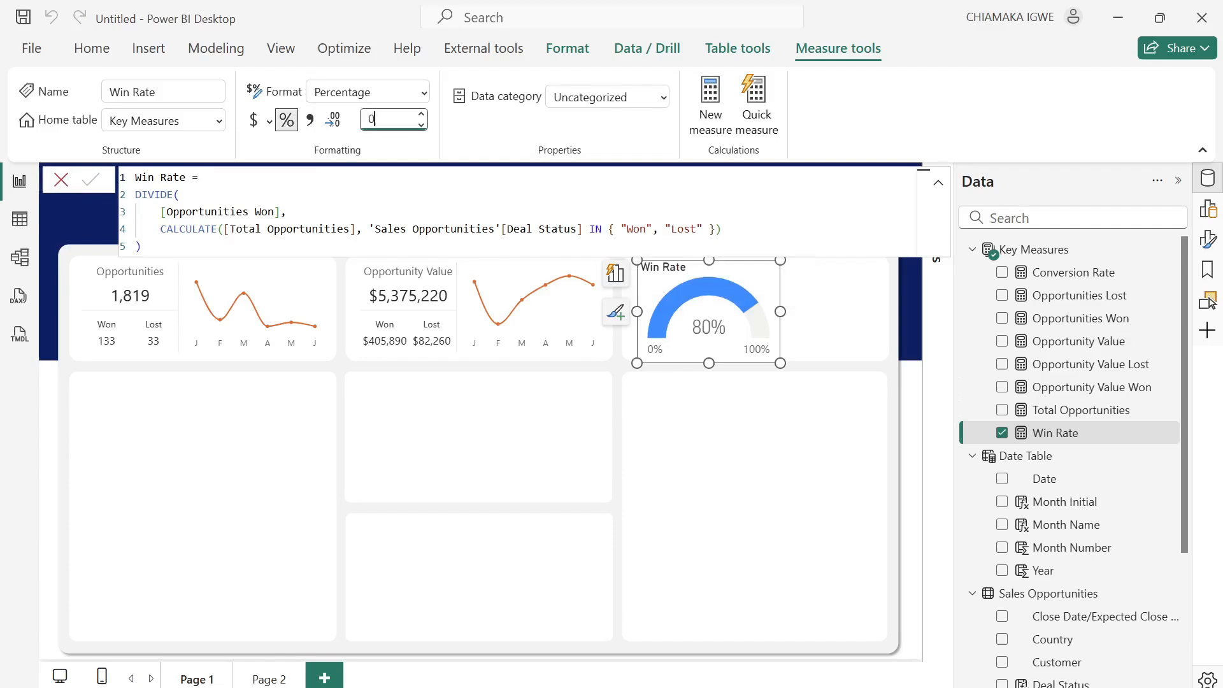
left_click(937, 183)
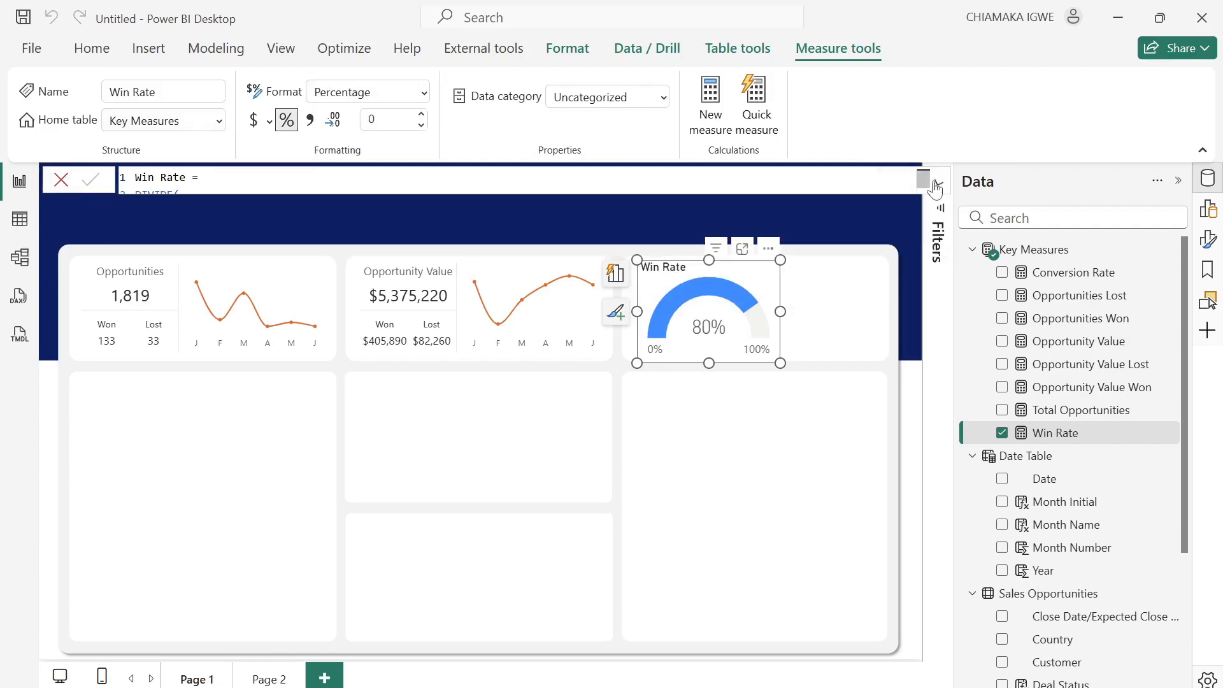
left_click(64, 183)
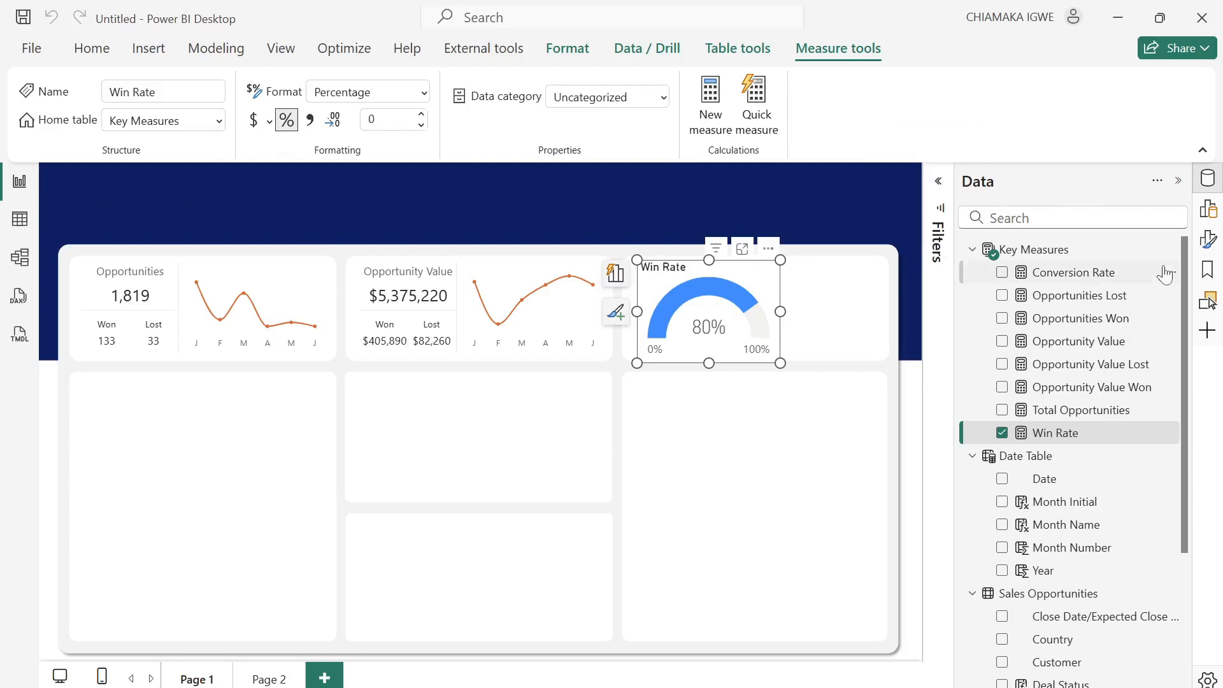
Turn off the Win Rate gauge's background and set its height to 140 and width to 170.
left_click(1178, 180)
left_click(1212, 236)
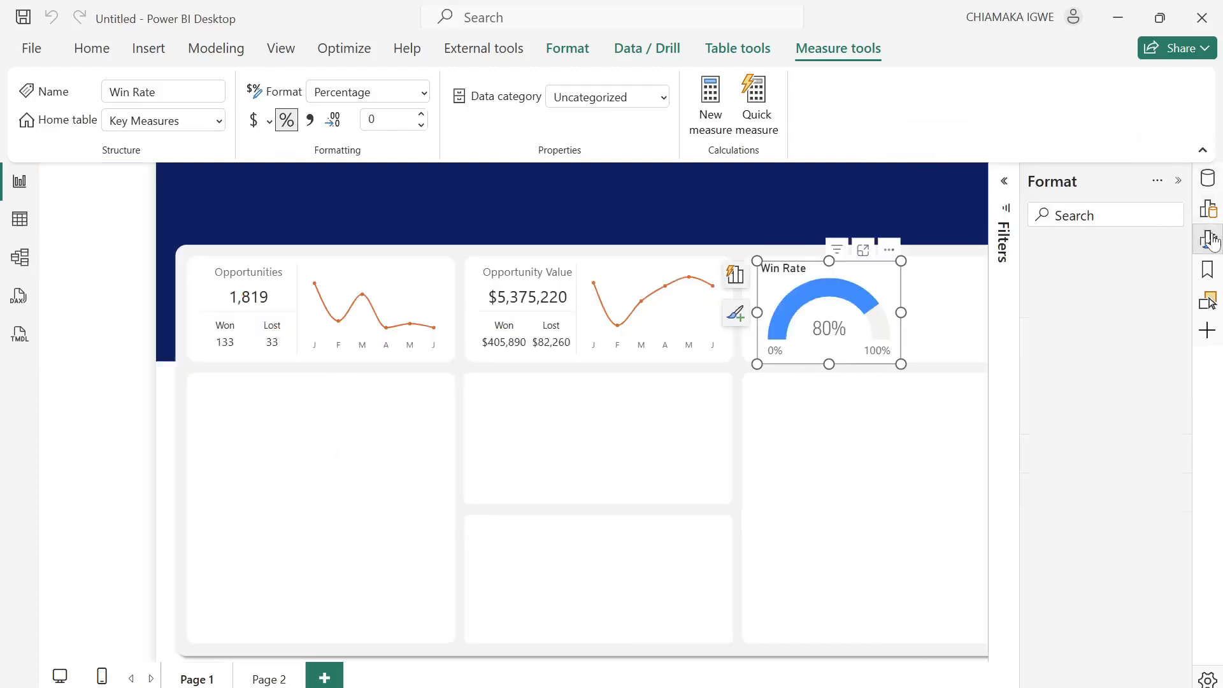
left_click(1042, 313)
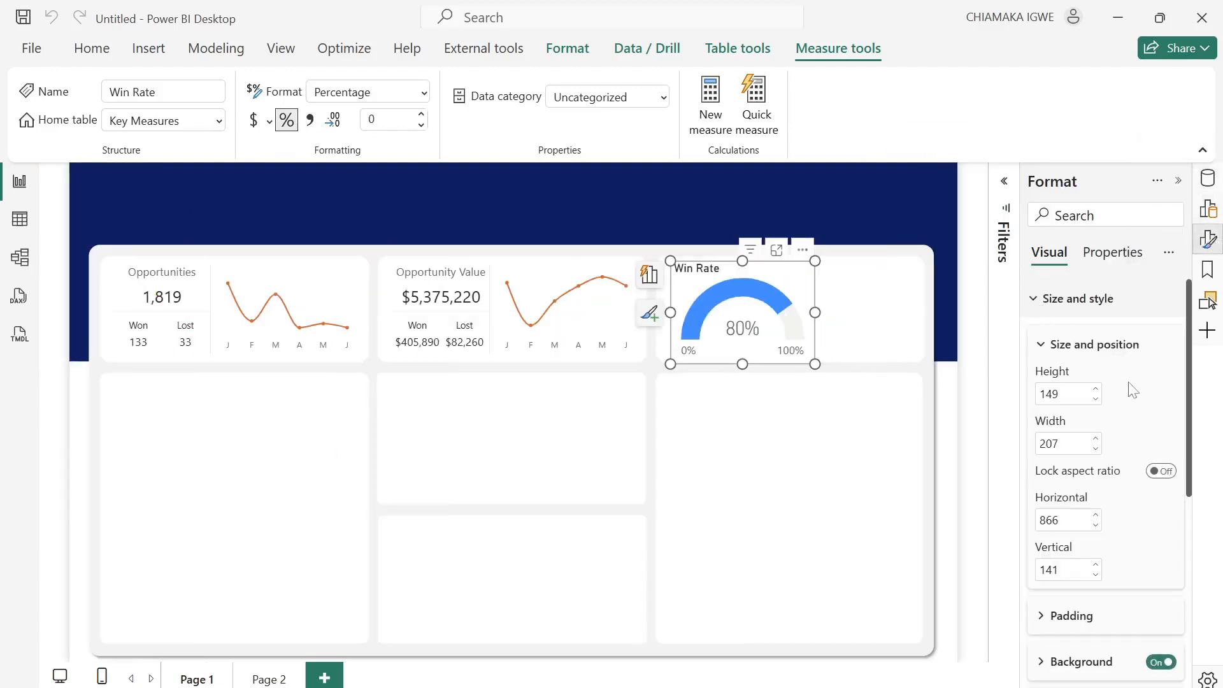
scroll(1138, 402, "down", 3)
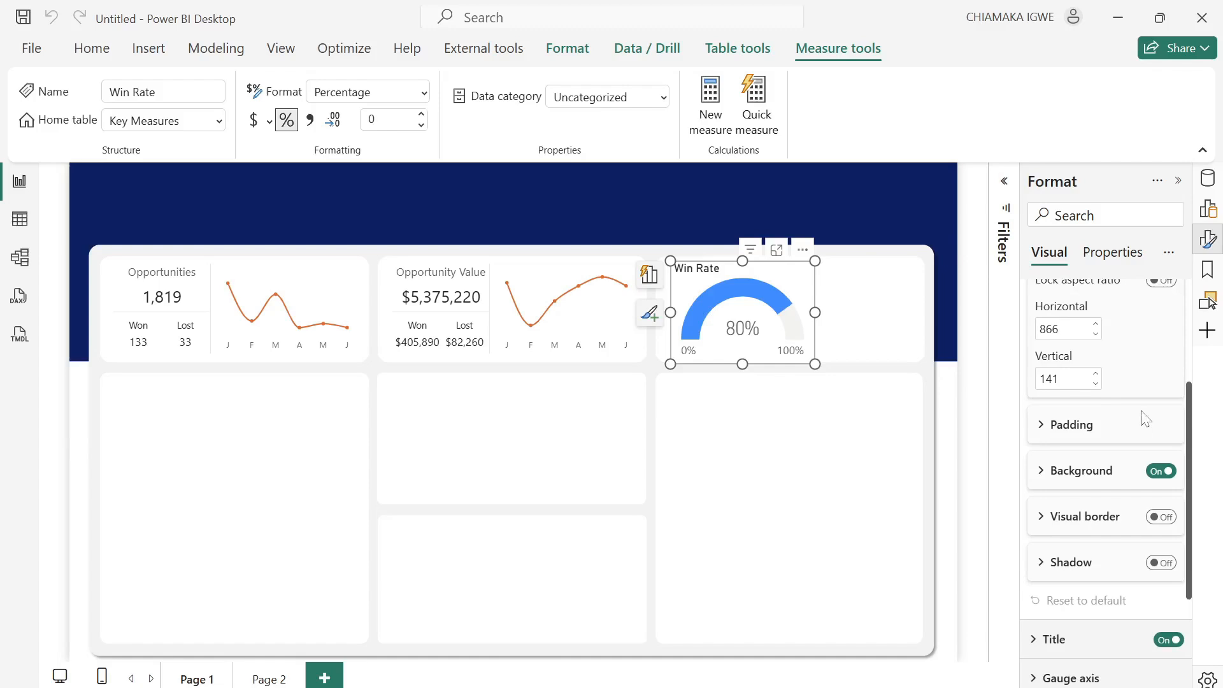
left_click(1160, 478)
scroll(1108, 403, "up", 3)
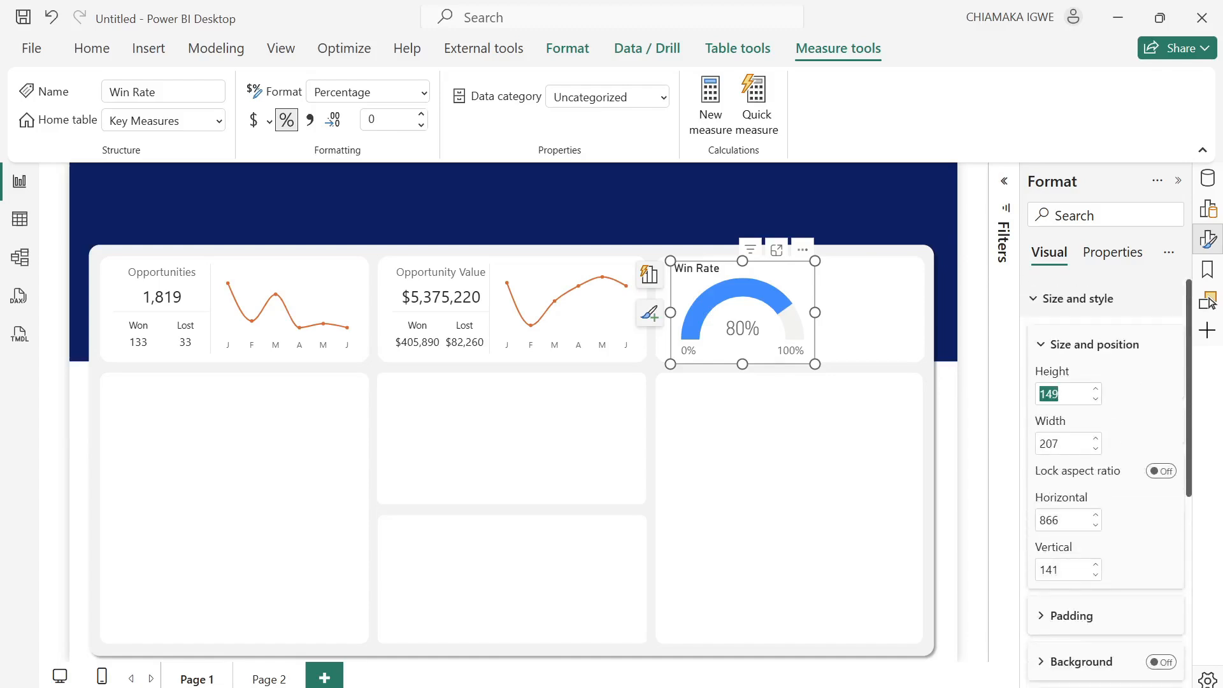
type("14")
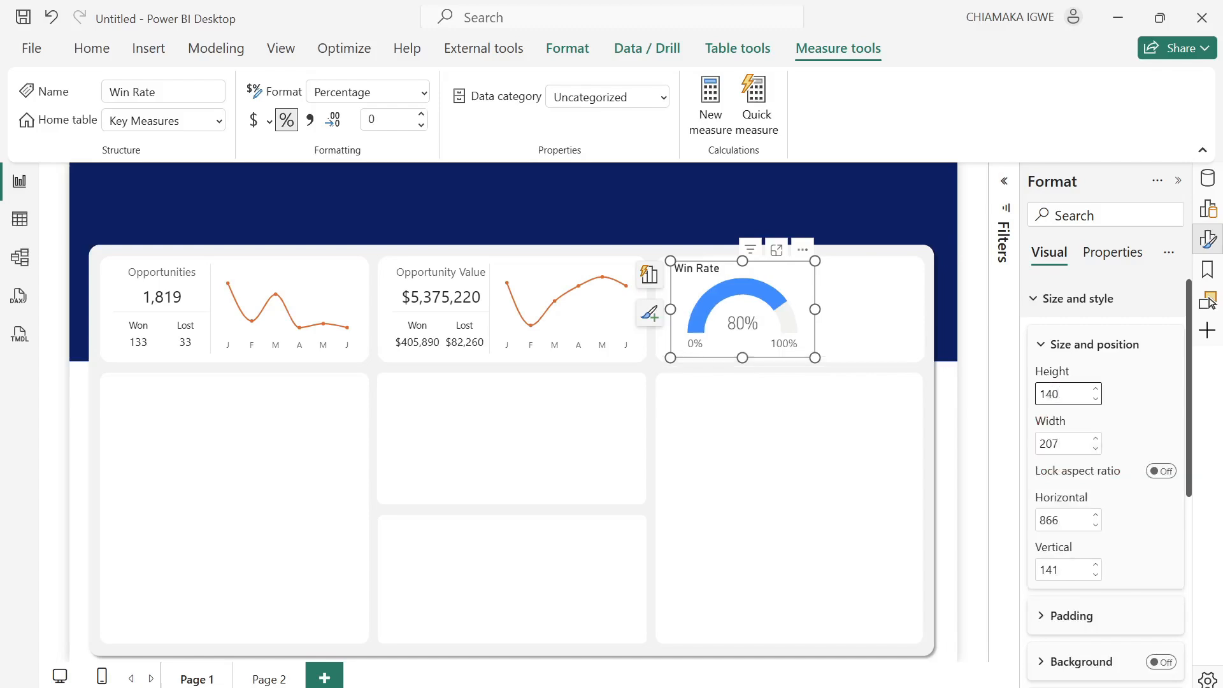
key("Tab")
type("170")
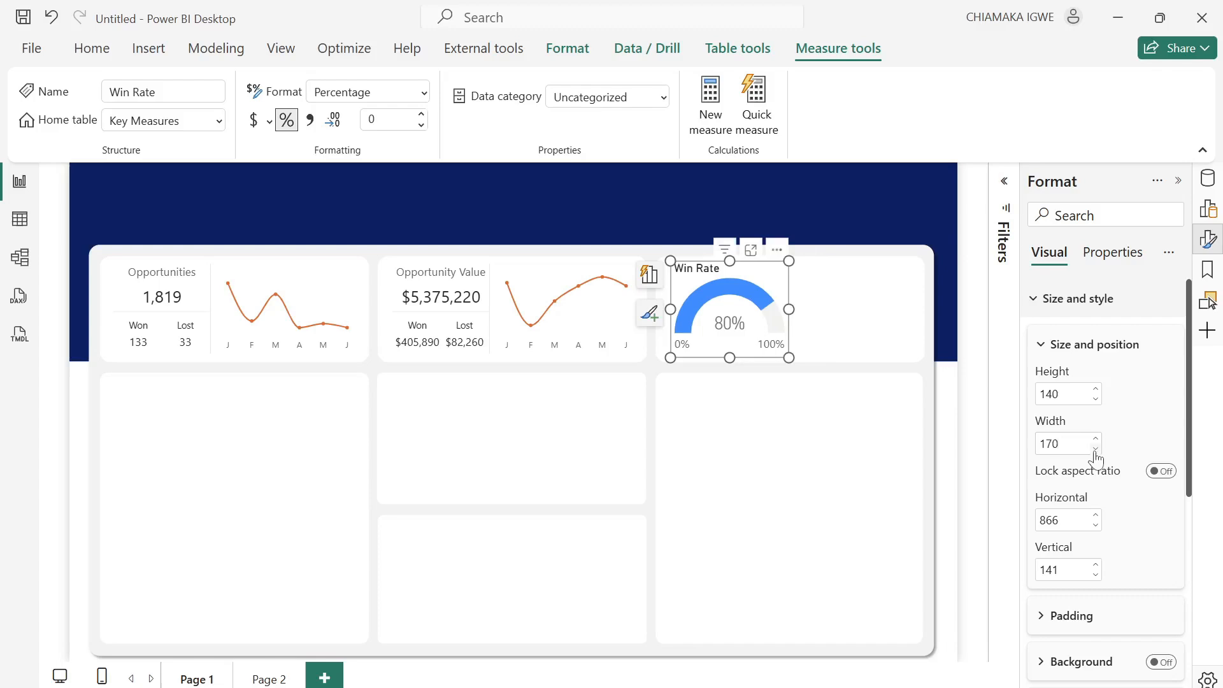
key("Return")
Set the Win Rate gauge's title font to Segoe UI at size 12.
scroll(1062, 415, "down", 5)
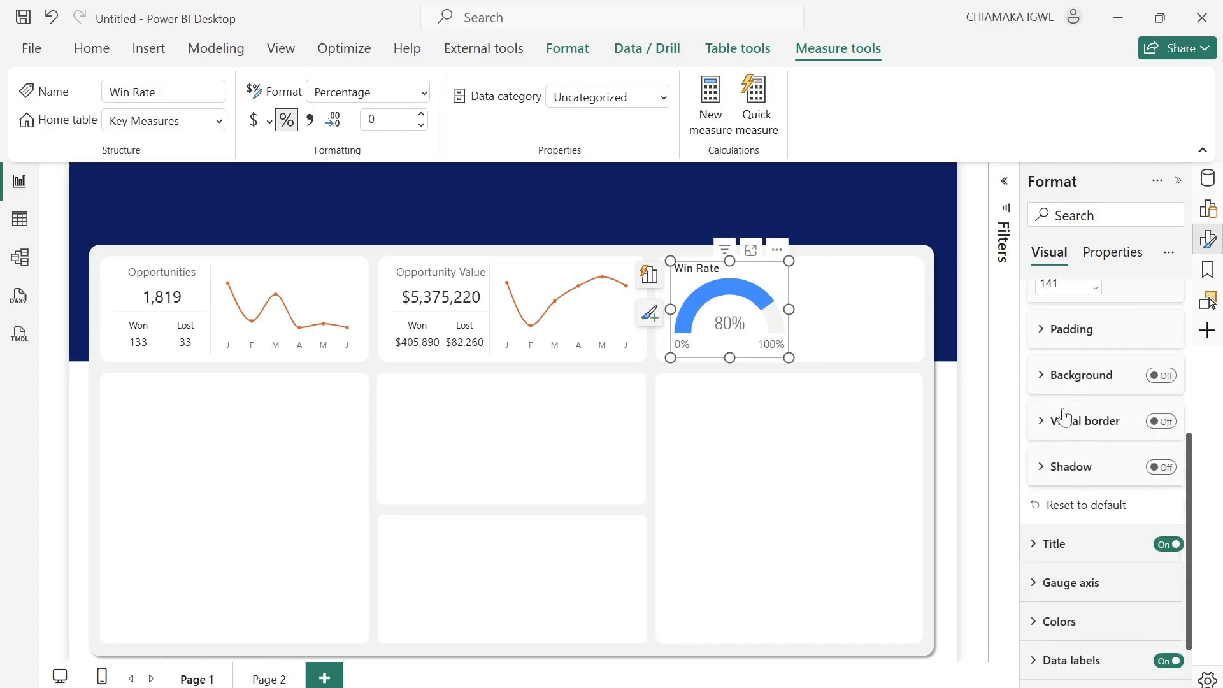
left_click(1042, 331)
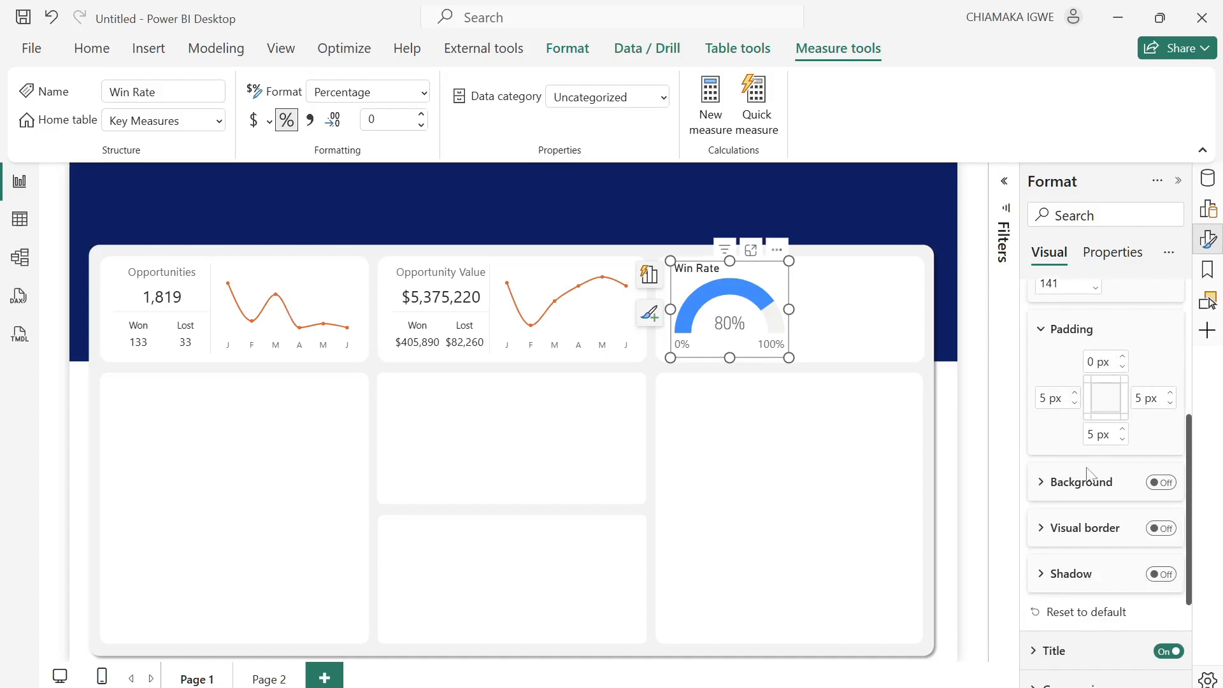
scroll(1087, 475, "down", 3)
left_click(1039, 479)
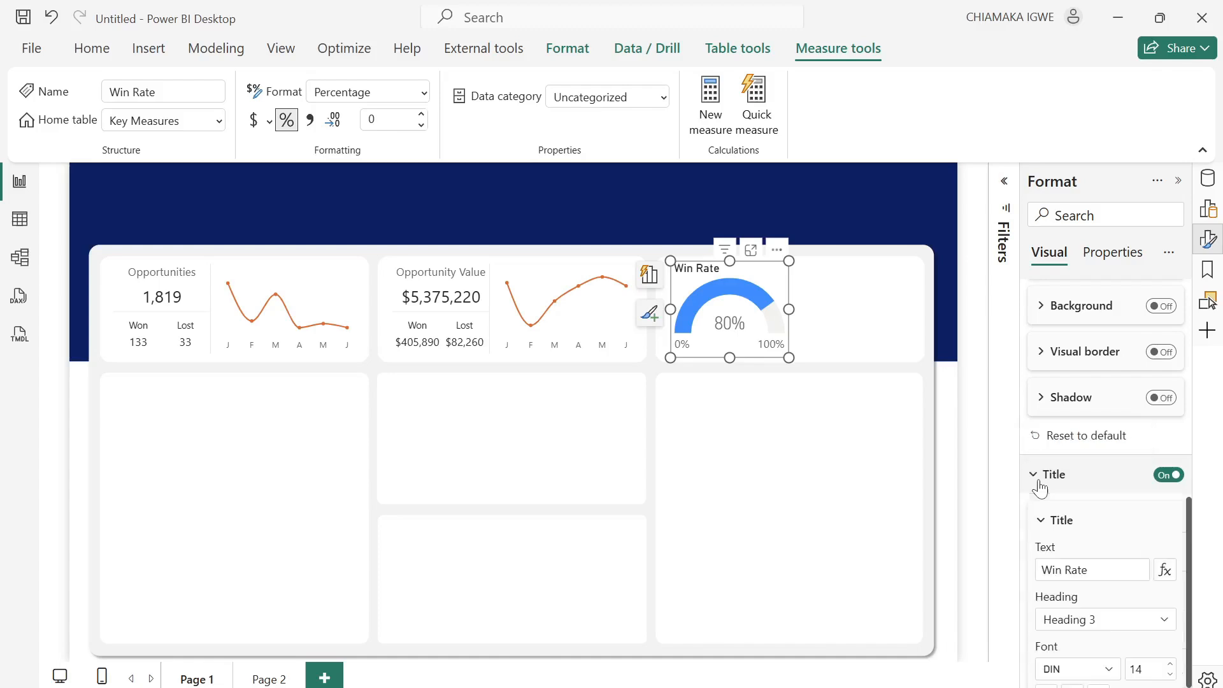
scroll(1144, 624, "down", 2)
left_click(1108, 575)
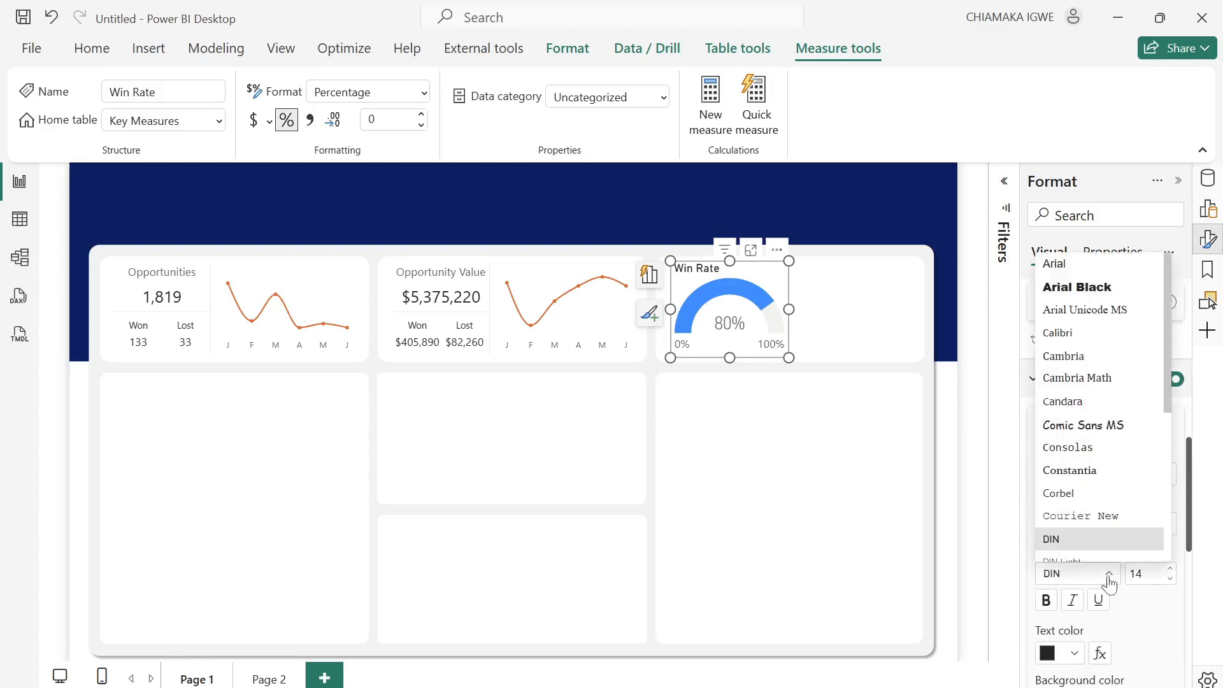
scroll(1083, 408, "down", 3)
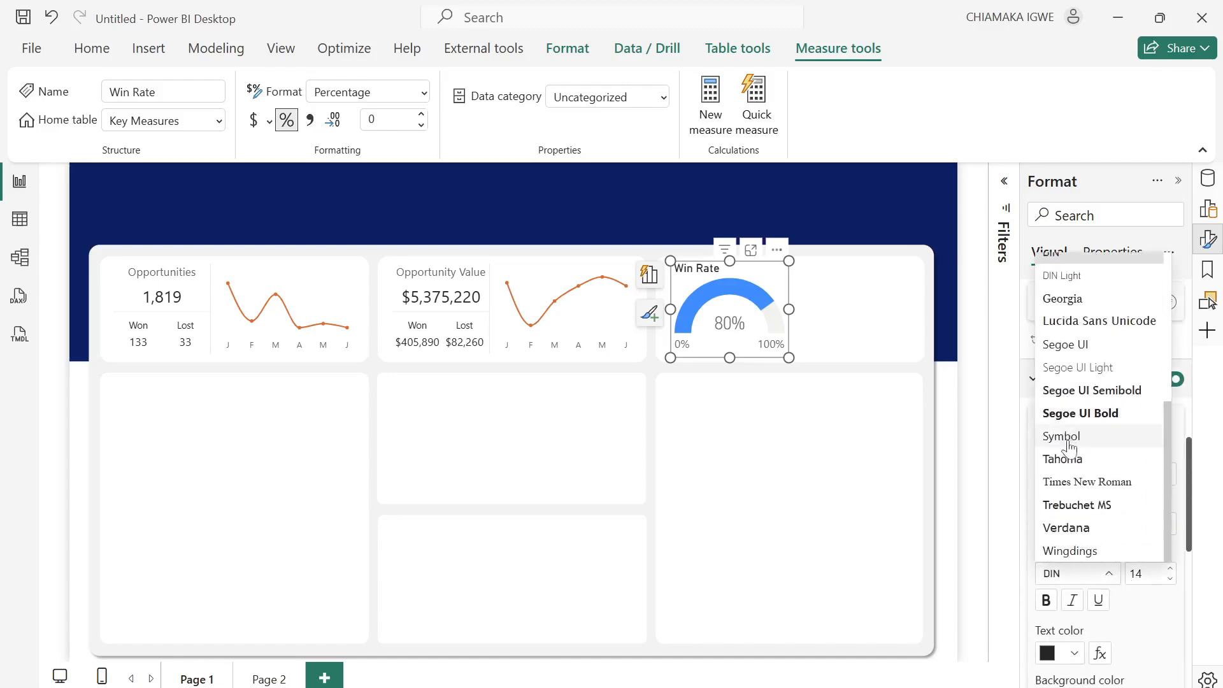
left_click(1086, 345)
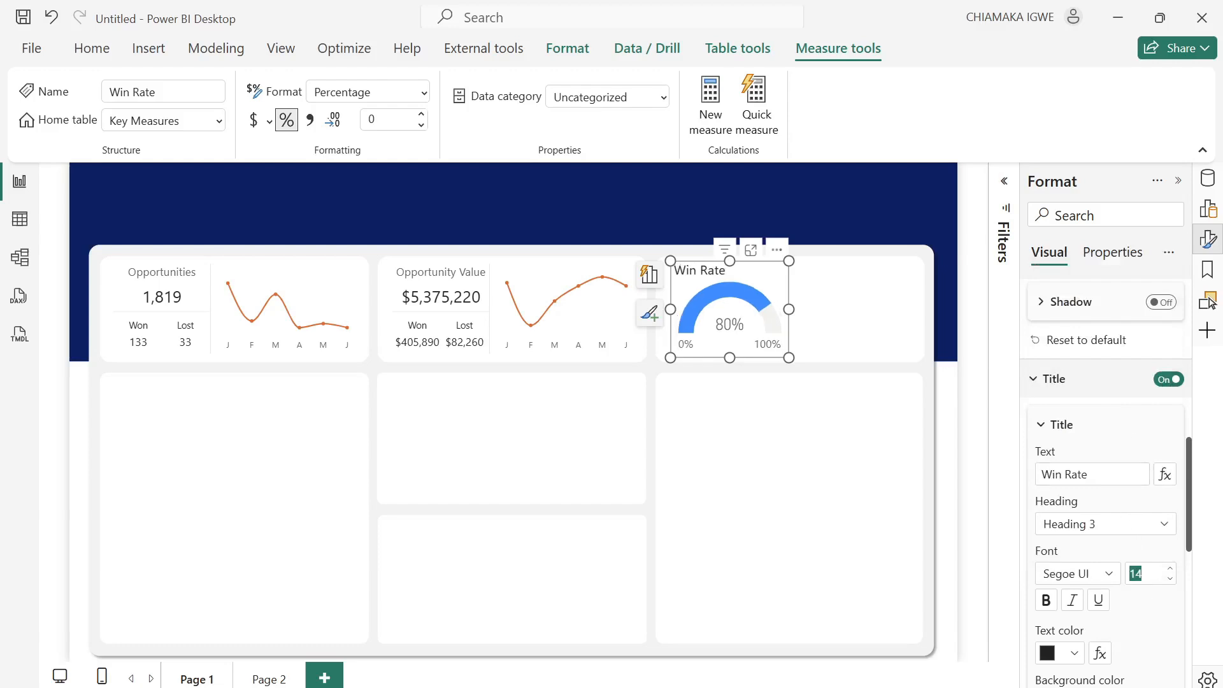
type("12")
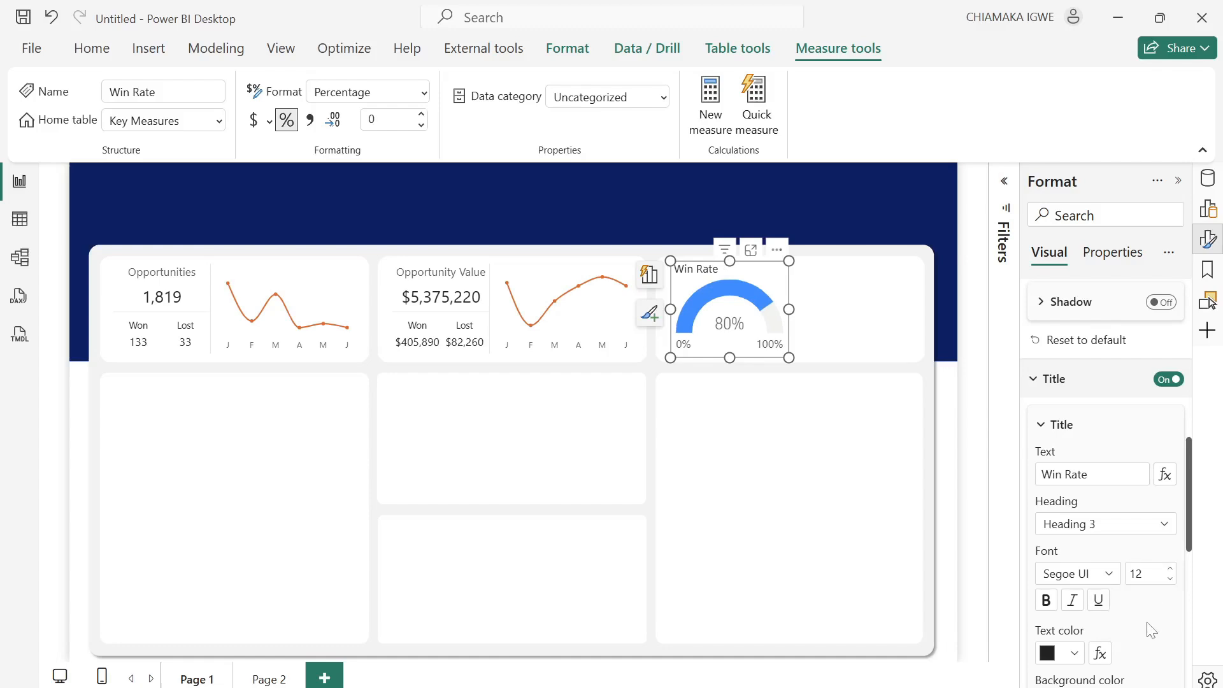
Change the Win Rate gauge's fill color to orange and turn off its data labels.
scroll(1140, 627, "down", 8)
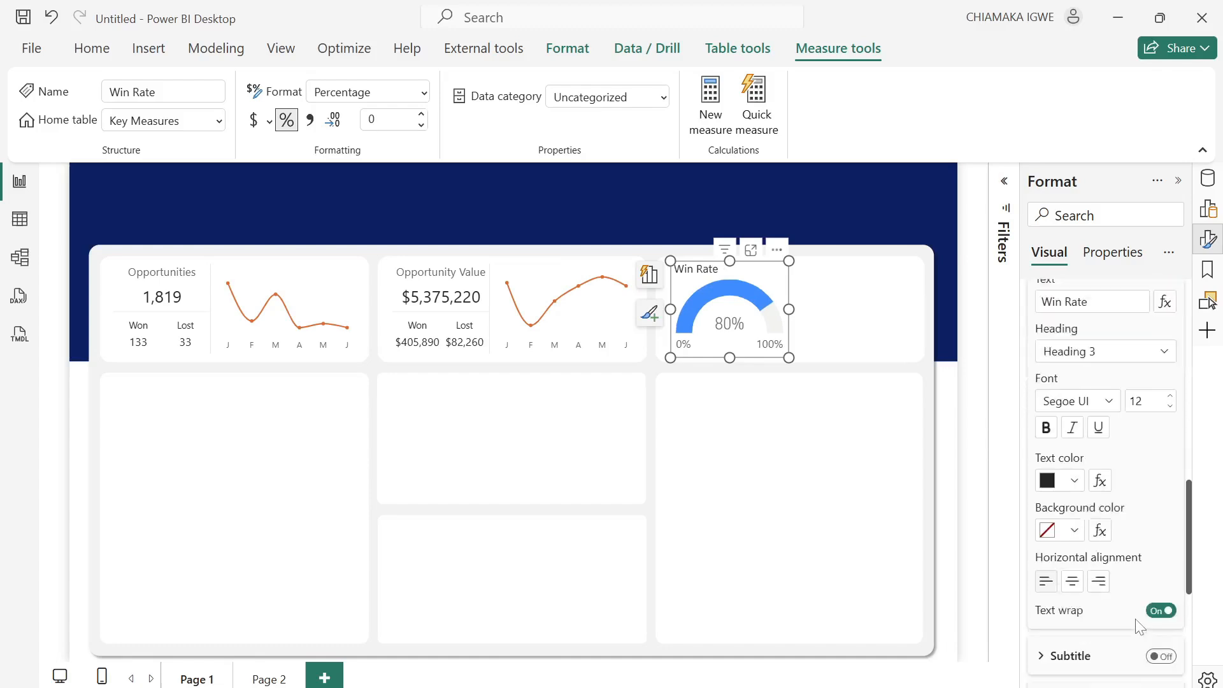
scroll(1137, 628, "down", 1)
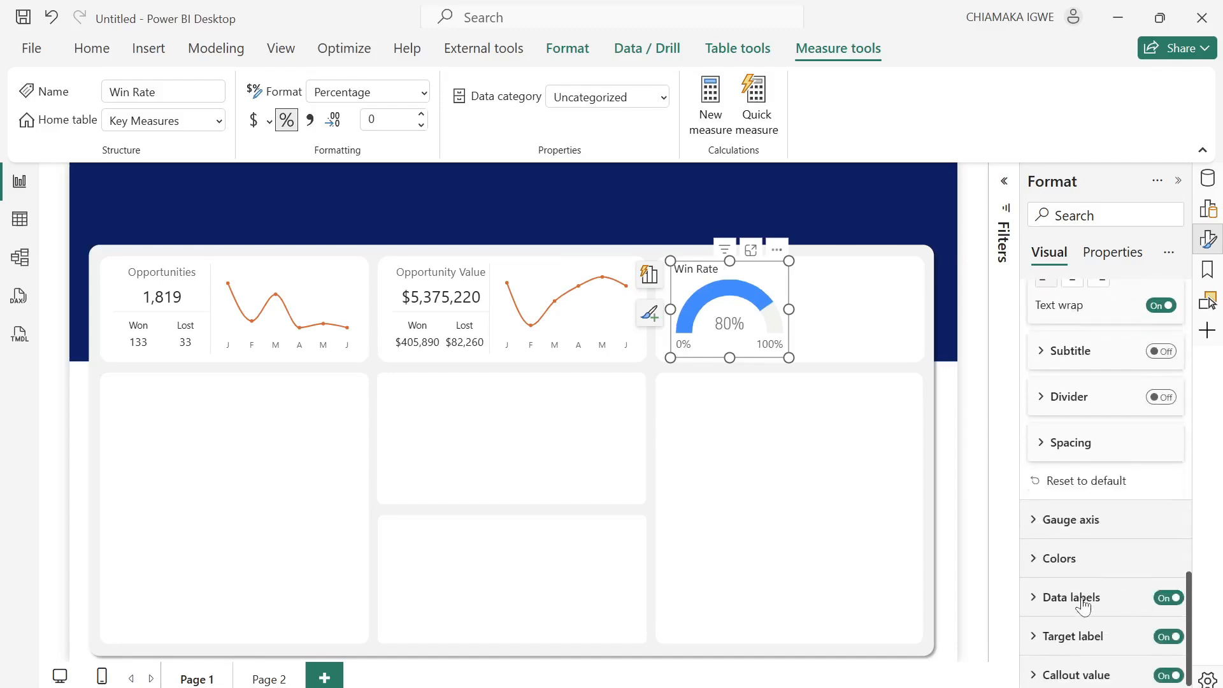
left_click(1043, 558)
scroll(1075, 579, "down", 1)
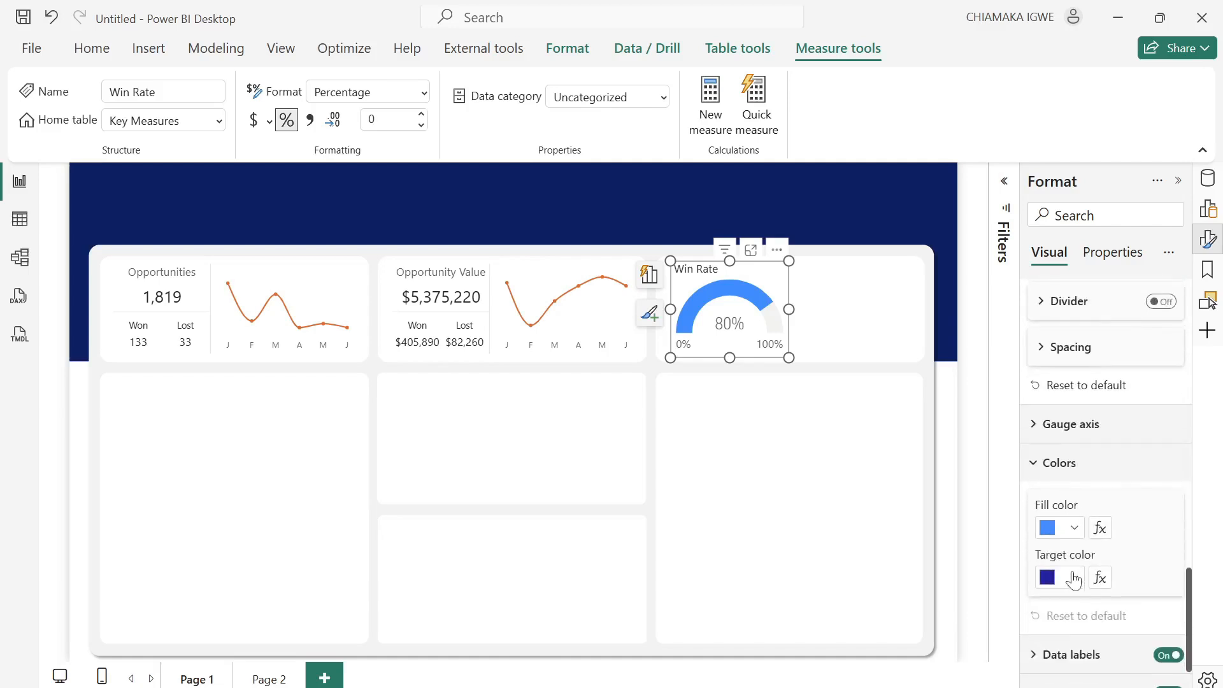
left_click(1075, 529)
left_click(934, 446)
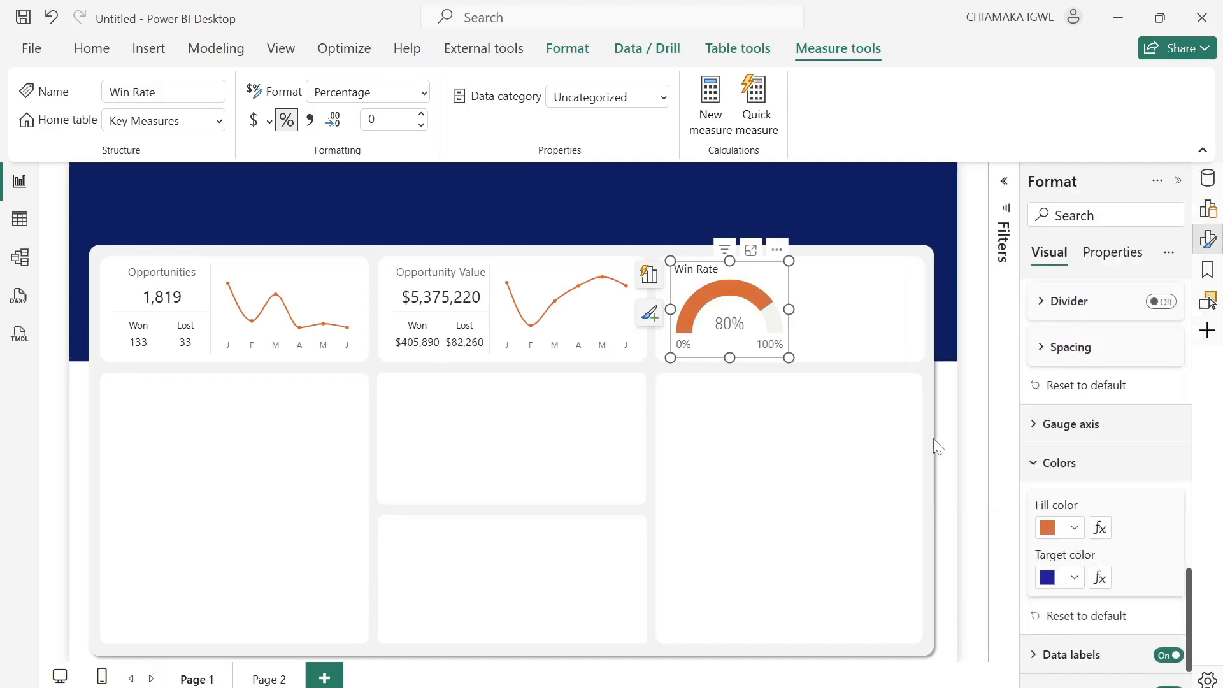
scroll(1100, 529, "down", 1)
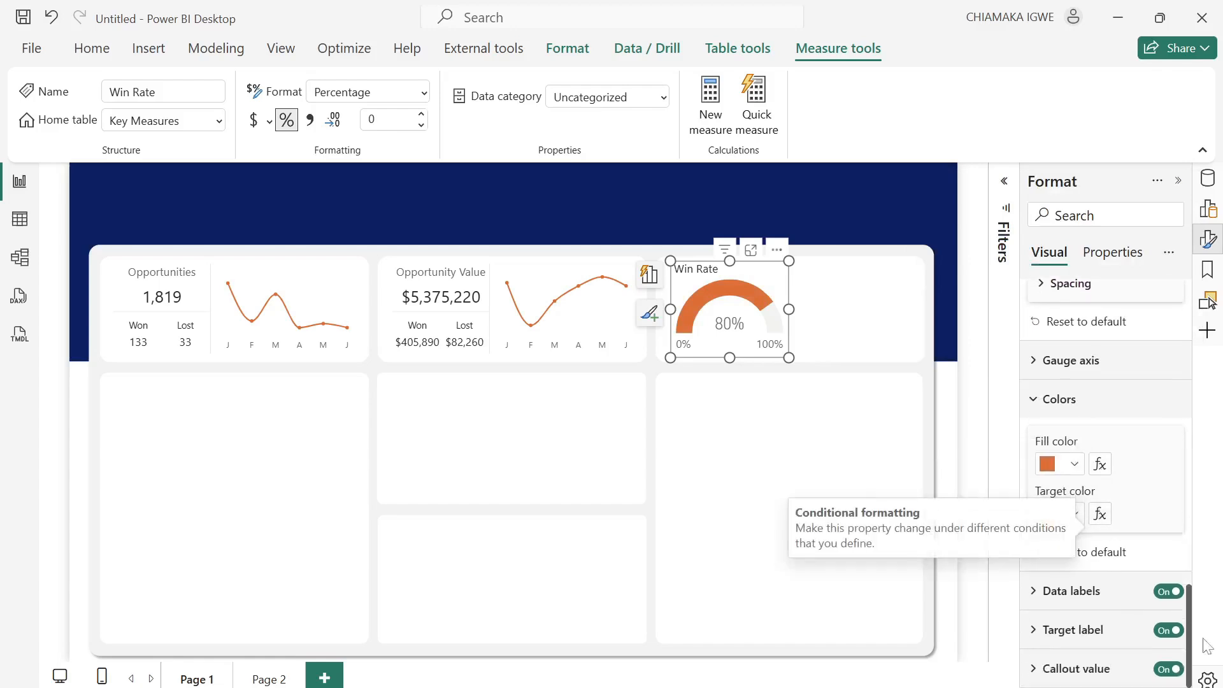
left_click(1167, 592)
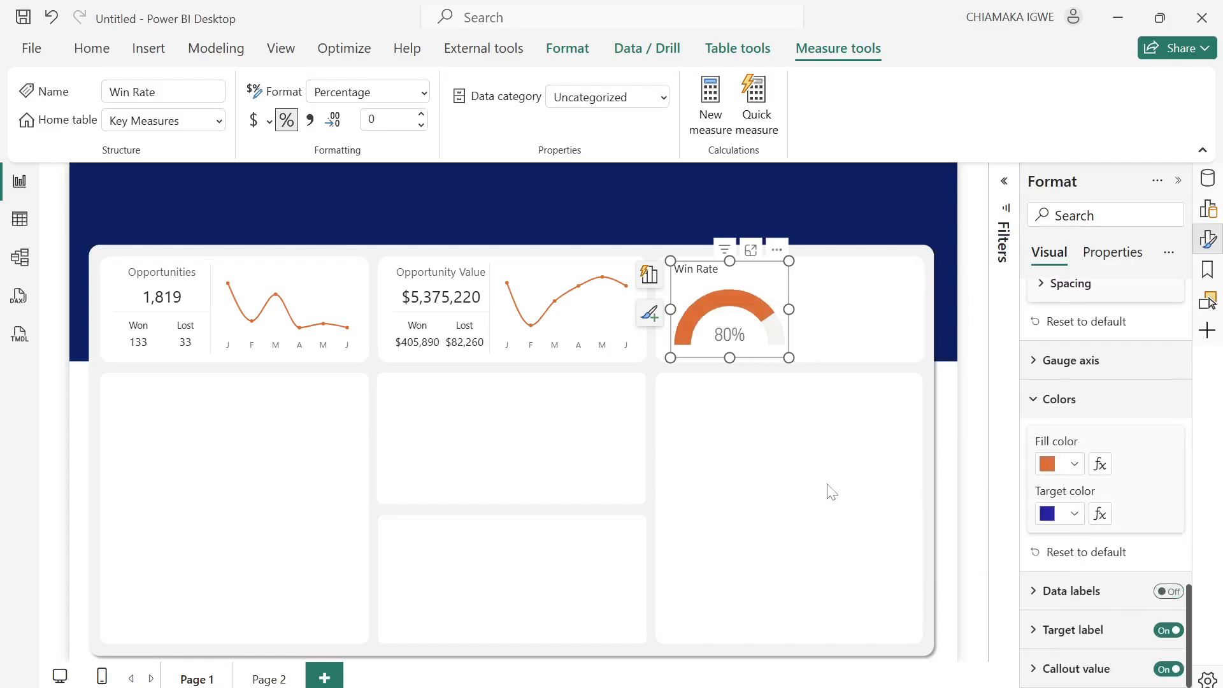
left_click(817, 441)
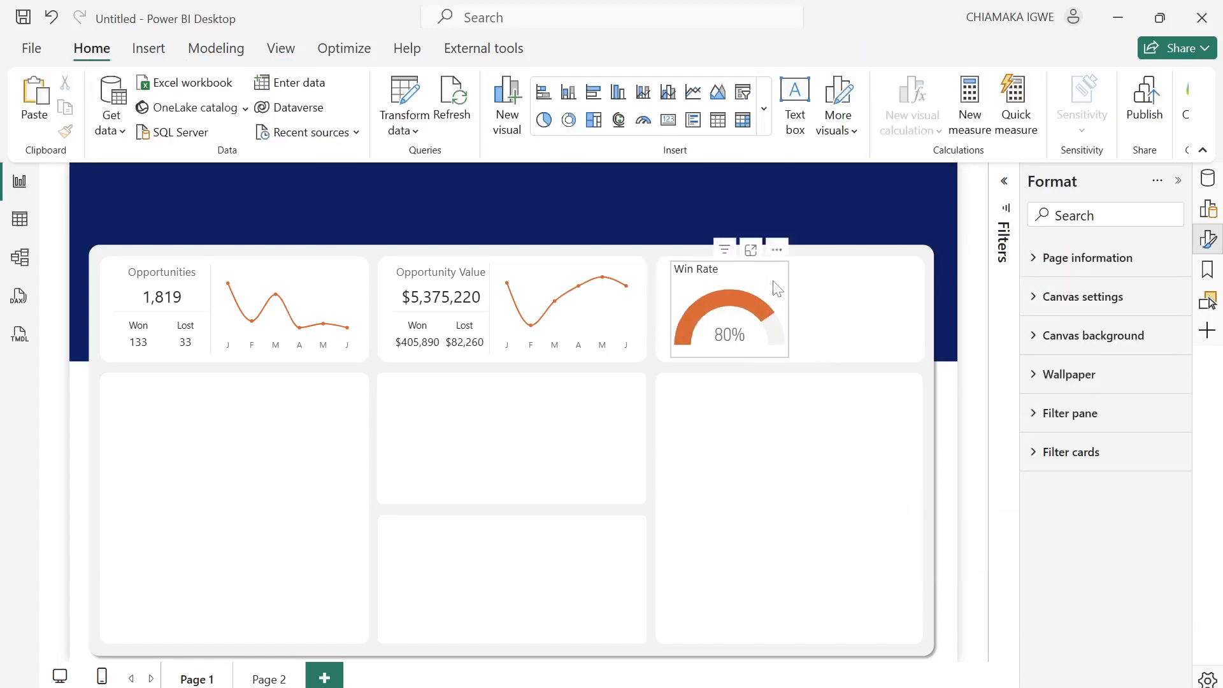
Duplicate the Win Rate gauge and place the copy beside the original in the third KPI section.
left_click(777, 288)
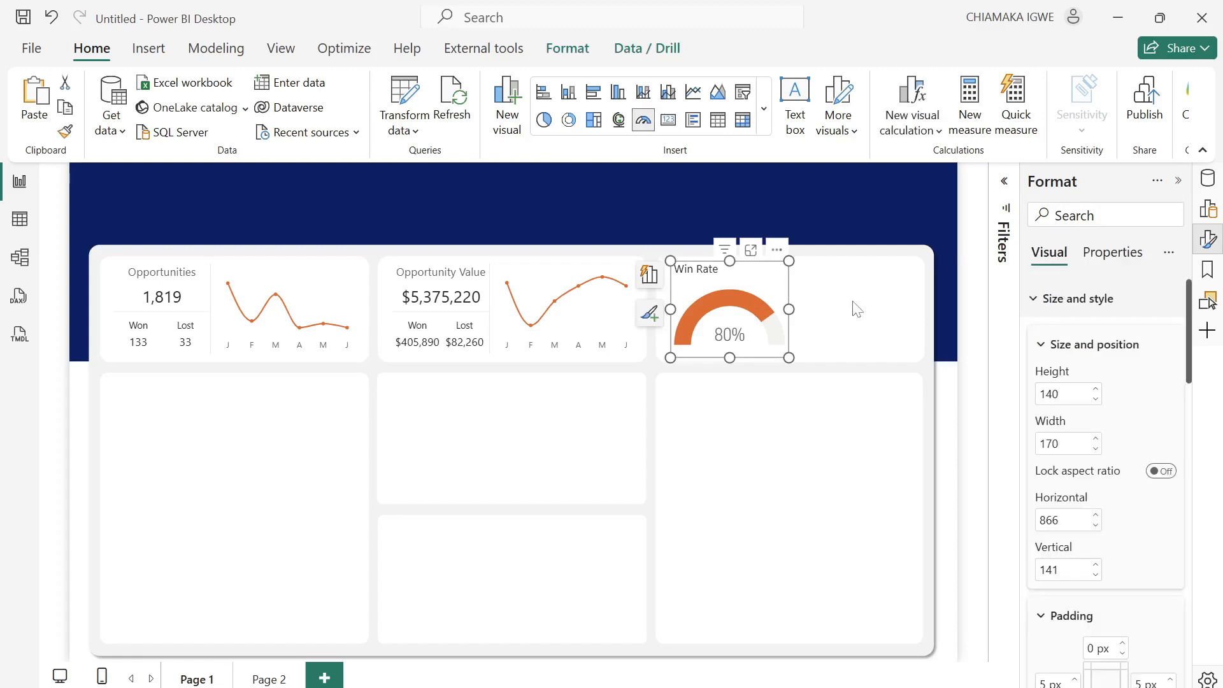
left_click(856, 309)
left_click(757, 287)
key("ctrl+c")
key("ctrl+v")
left_click_drag(753, 281, 882, 278)
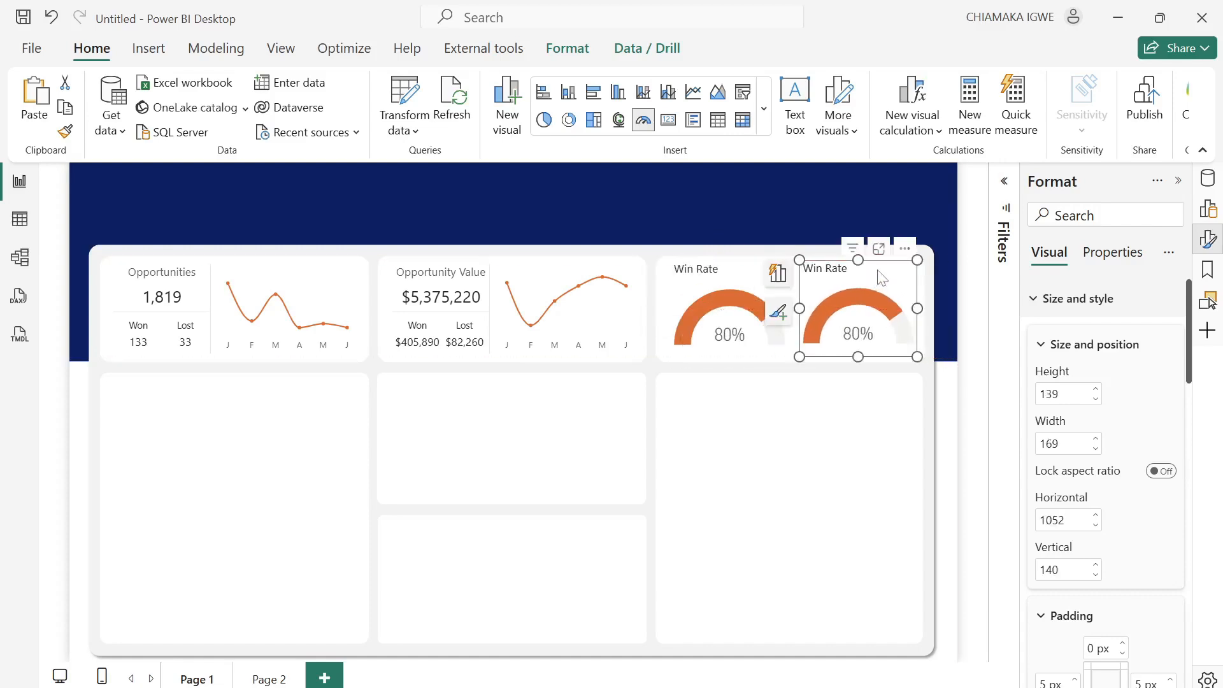
Replace Win Rate with the Conversion Rate measure in the copied gauge.
left_click(1208, 178)
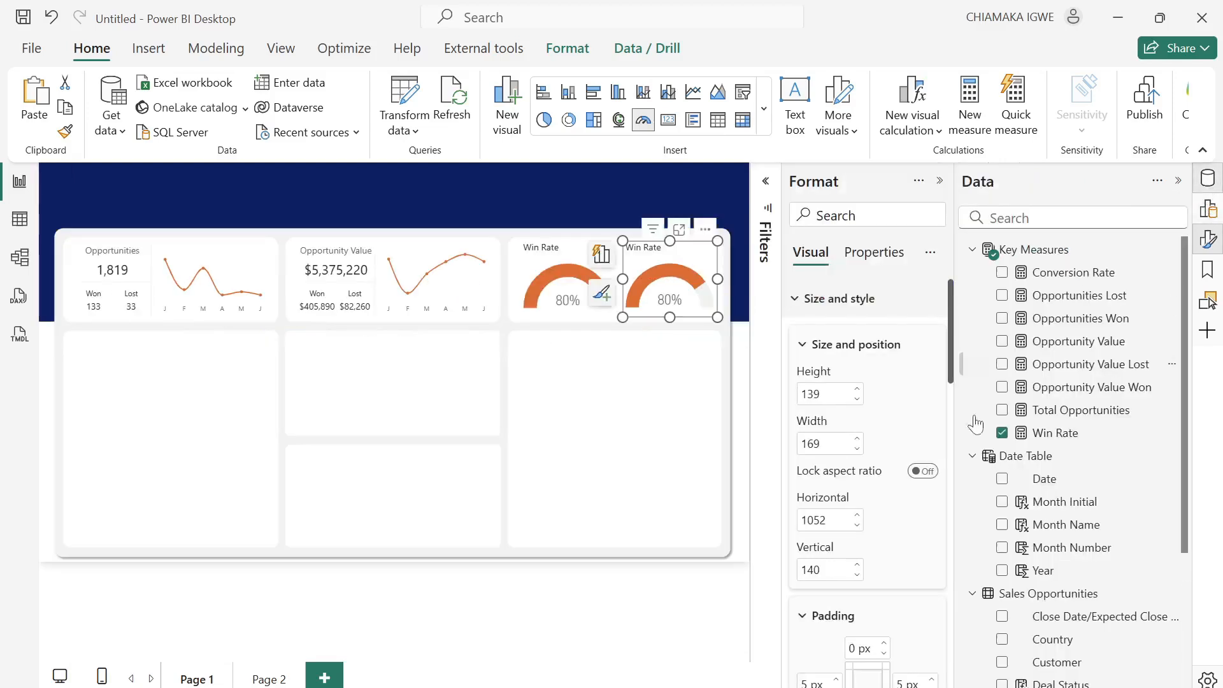
left_click(999, 433)
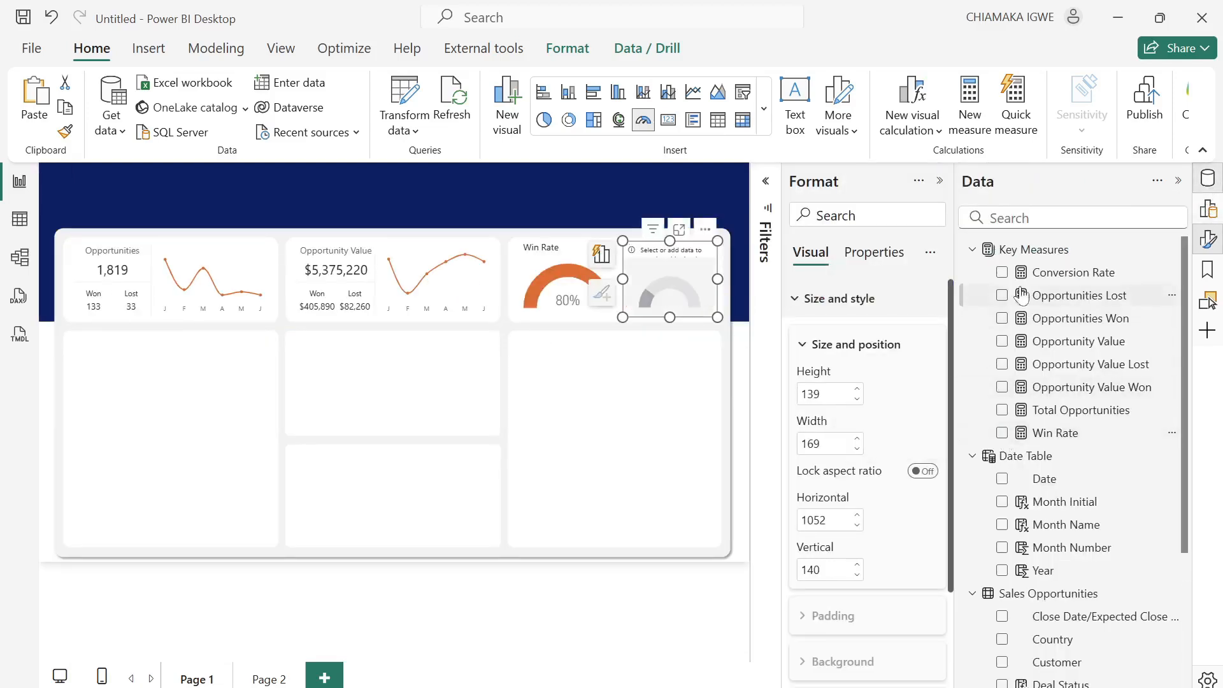
left_click(1003, 274)
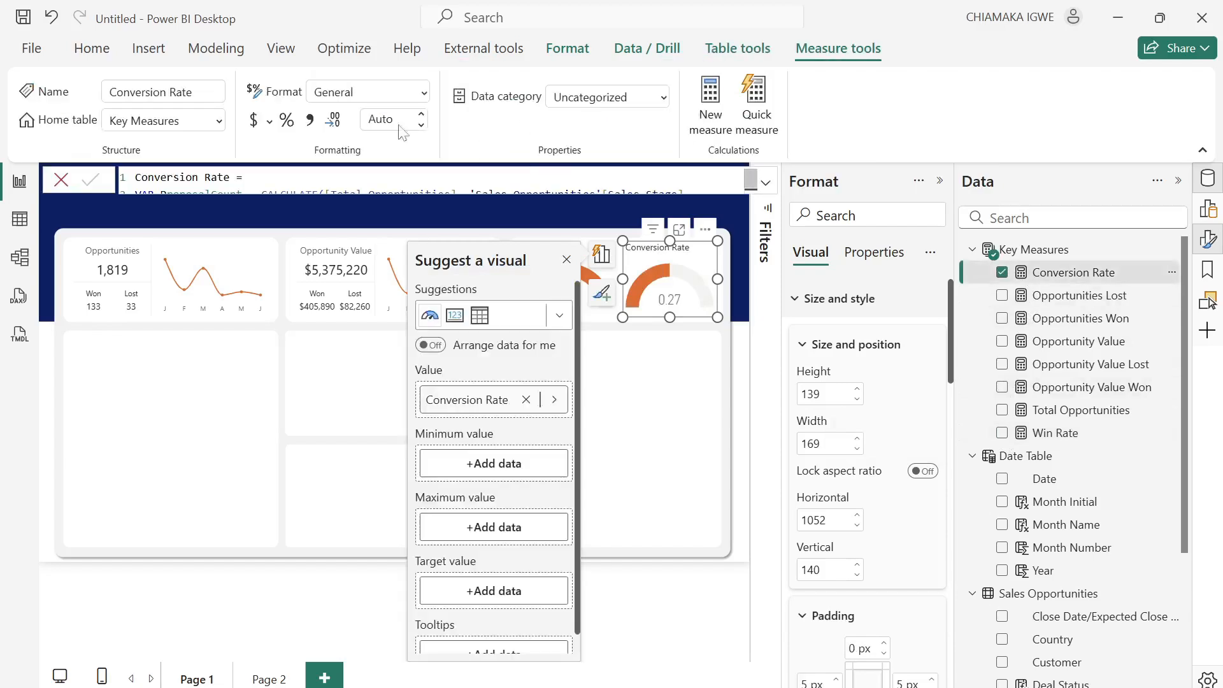
Format the Conversion Rate measure as a percentage, then close its formula and the gauge's formatting options.
left_click(287, 120)
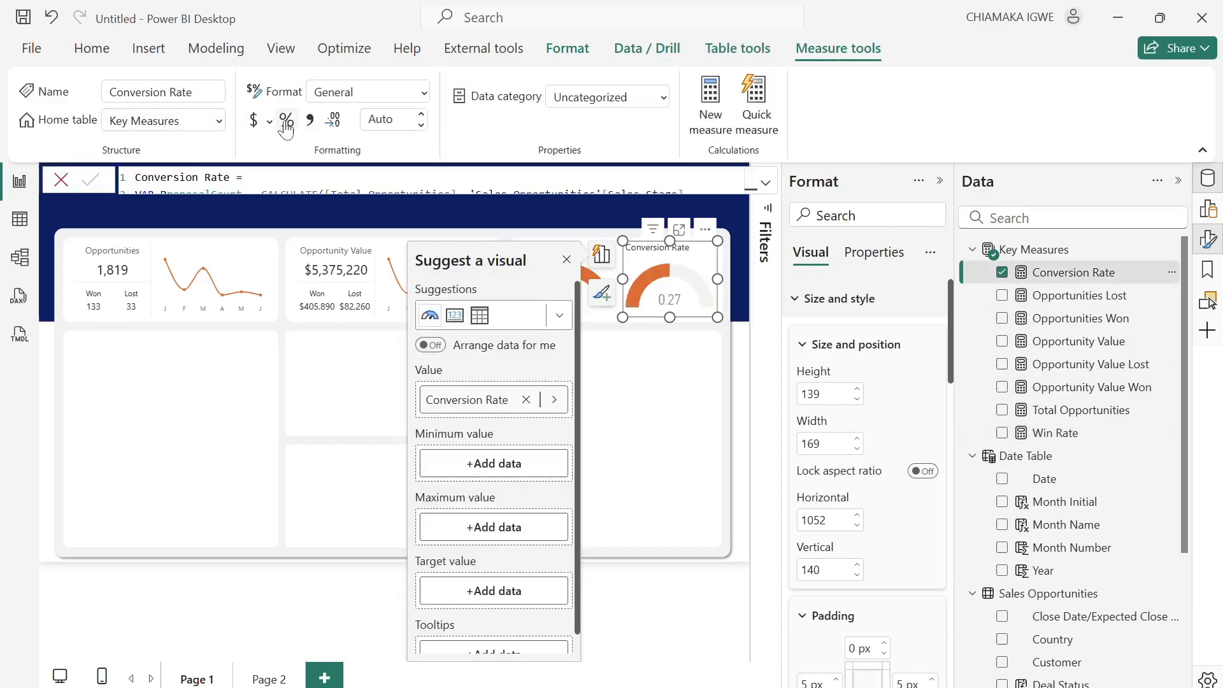
left_click(567, 261)
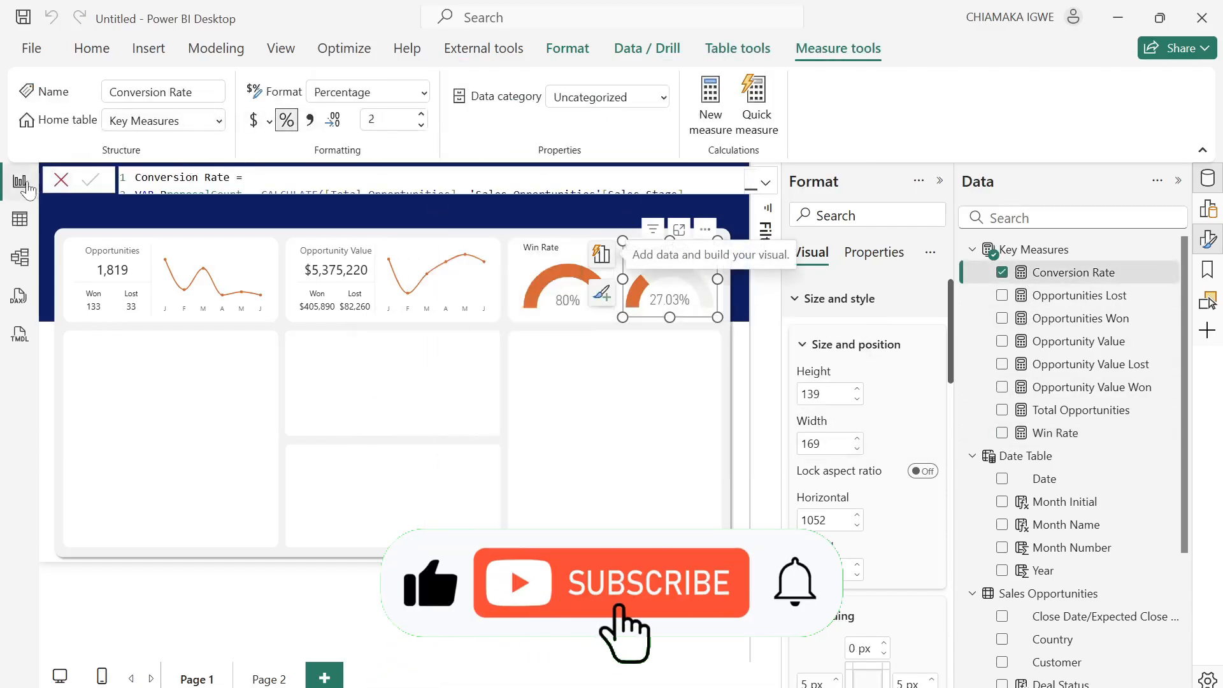
left_click(61, 181)
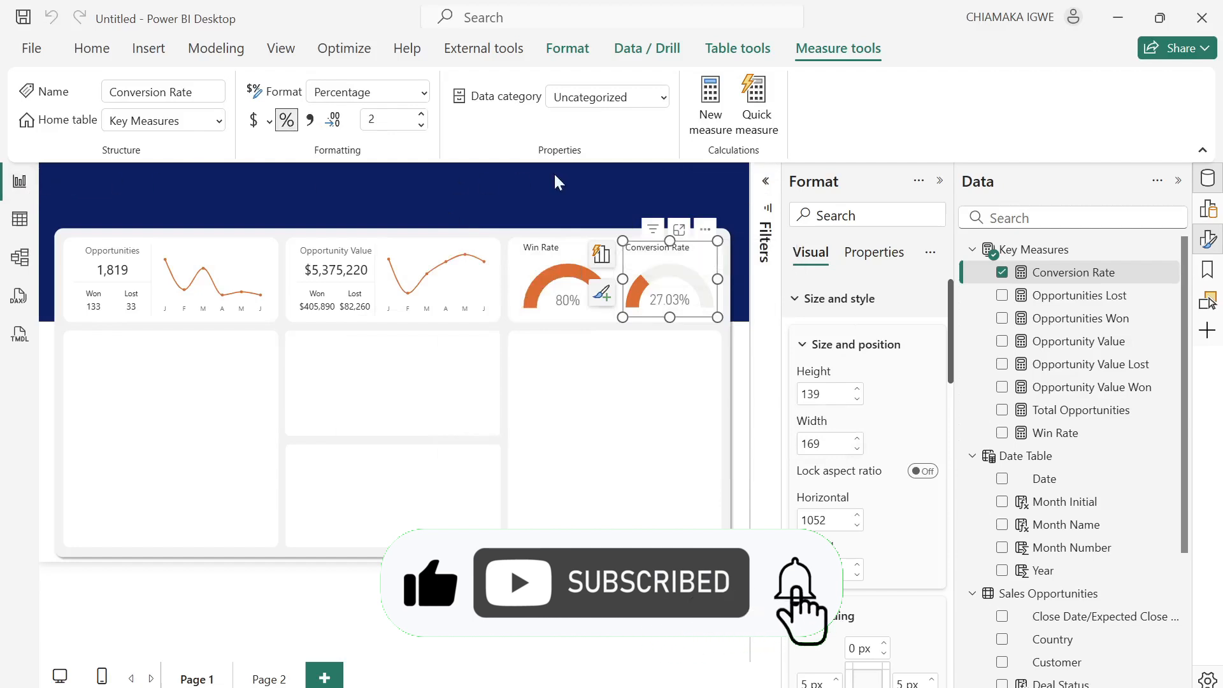
left_click(940, 181)
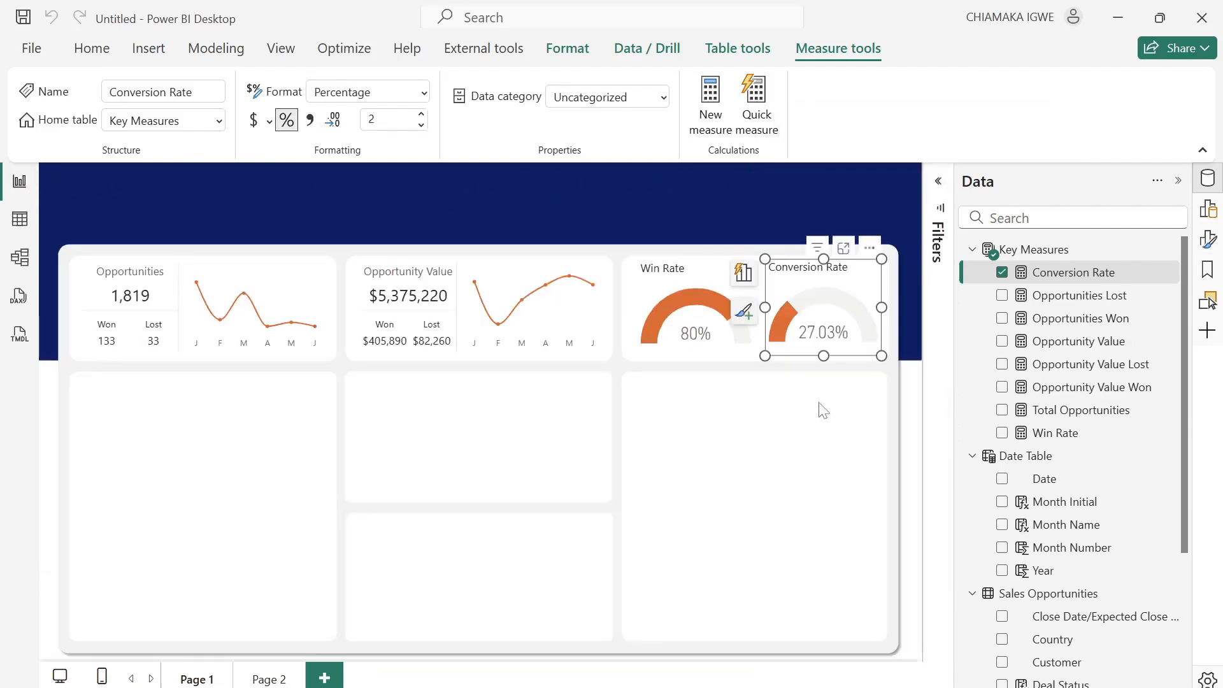
left_click(822, 408)
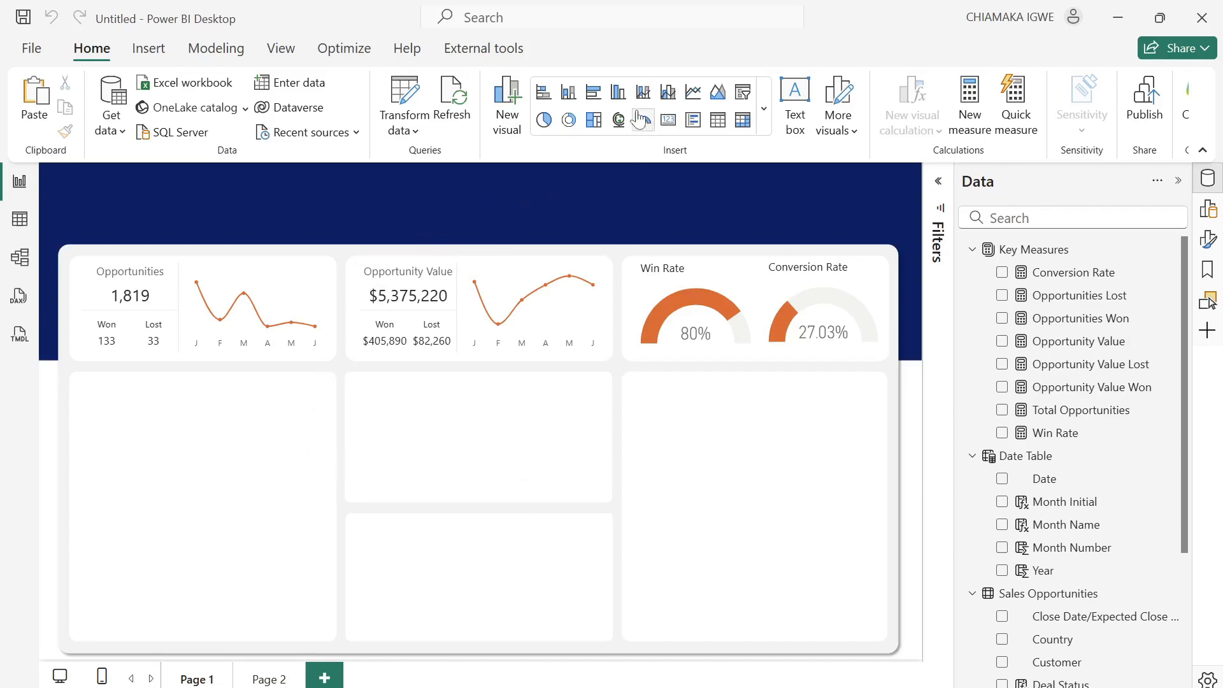
Insert a funnel chart in the empty section below the Opportunities card and enlarge it to fill that section.
left_click(764, 108)
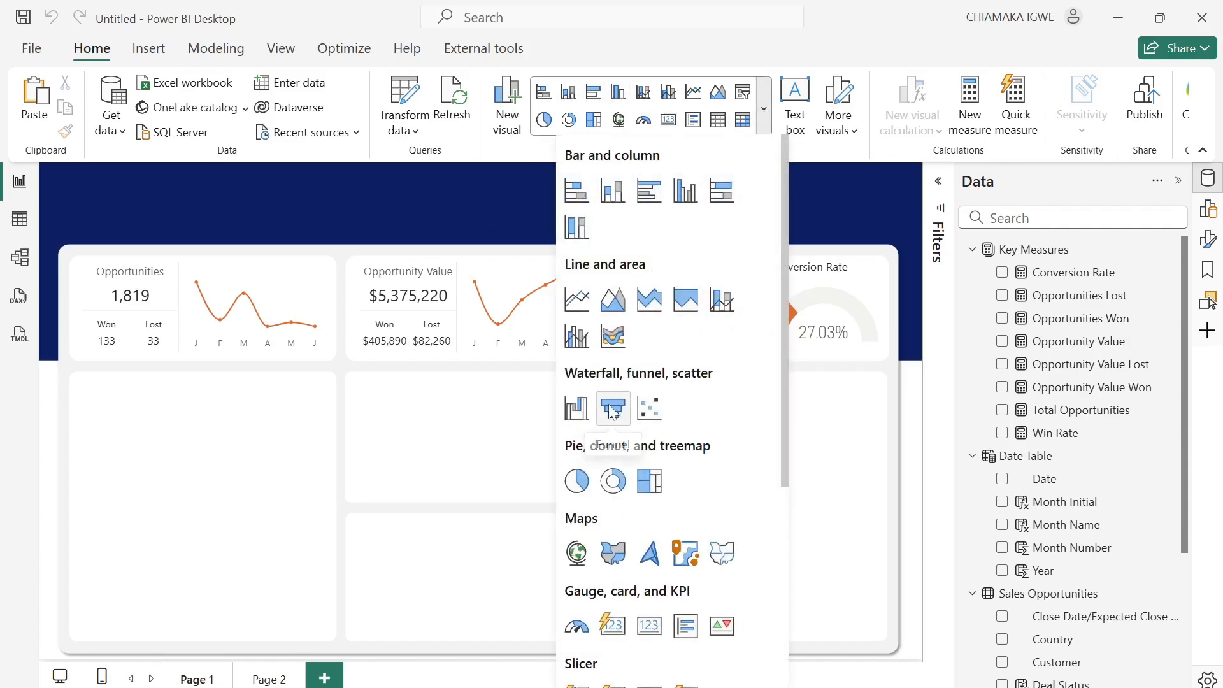
left_click(613, 411)
left_click_drag(77, 467, 115, 438)
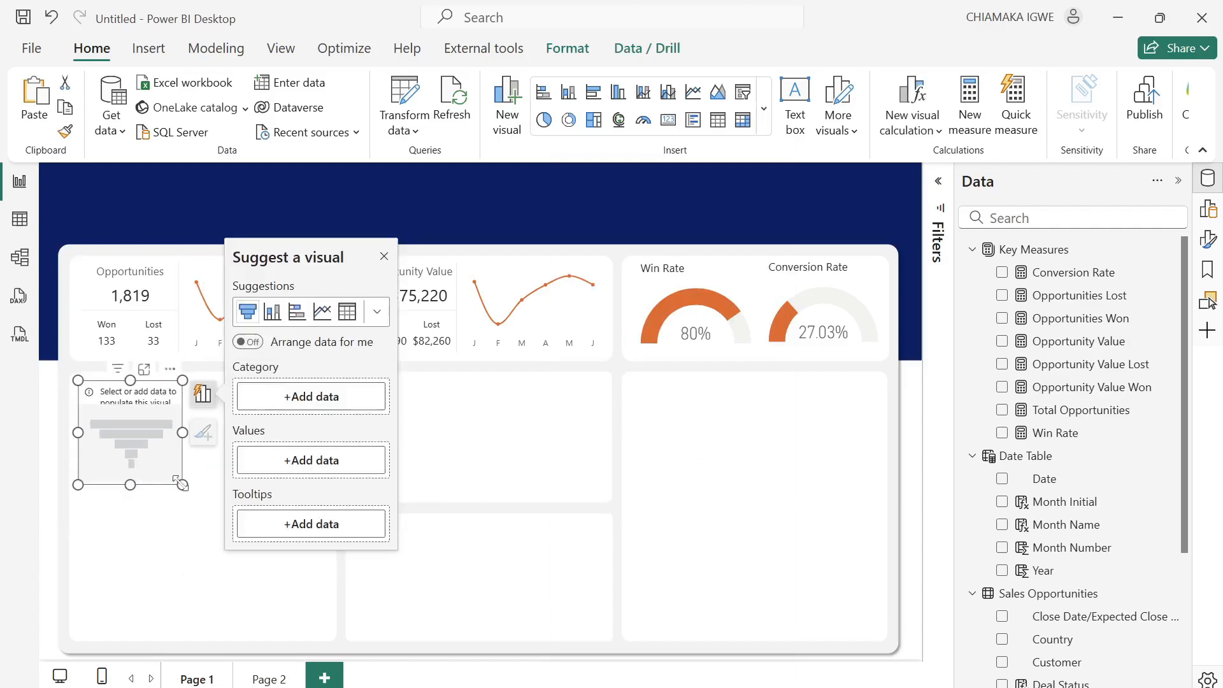
left_click_drag(183, 485, 332, 632)
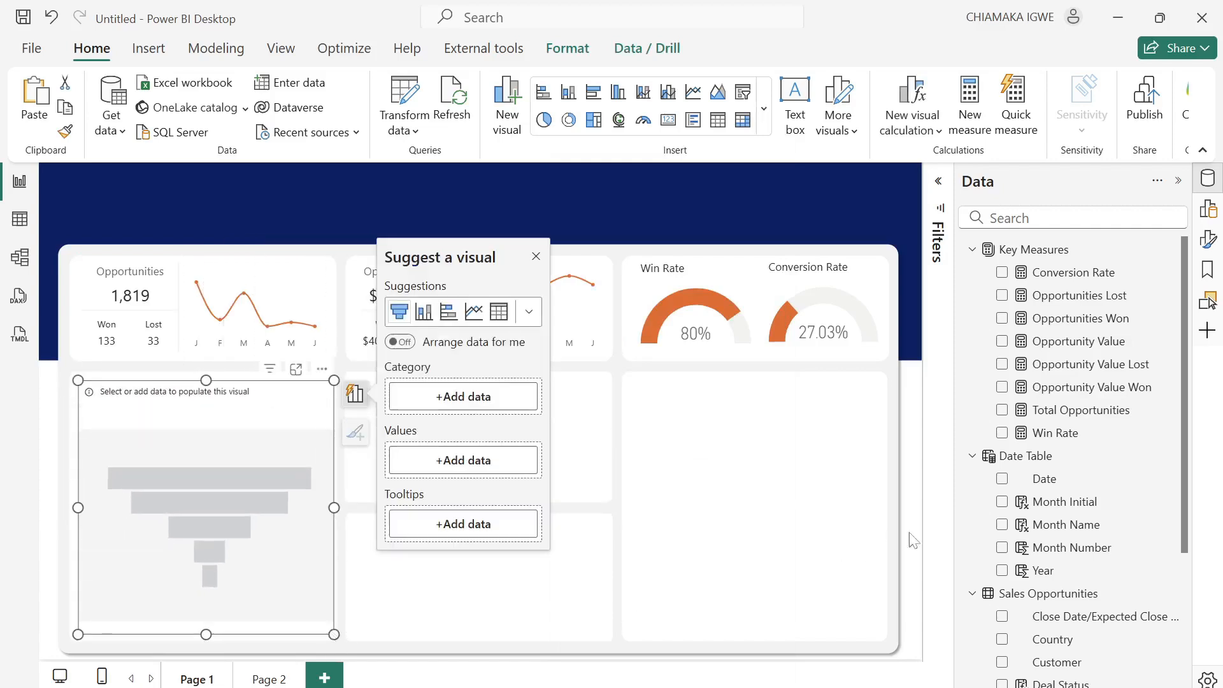
Add the Total Opportunities measure as the funnel chart's values and close the visual suggestions.
left_click(1003, 412)
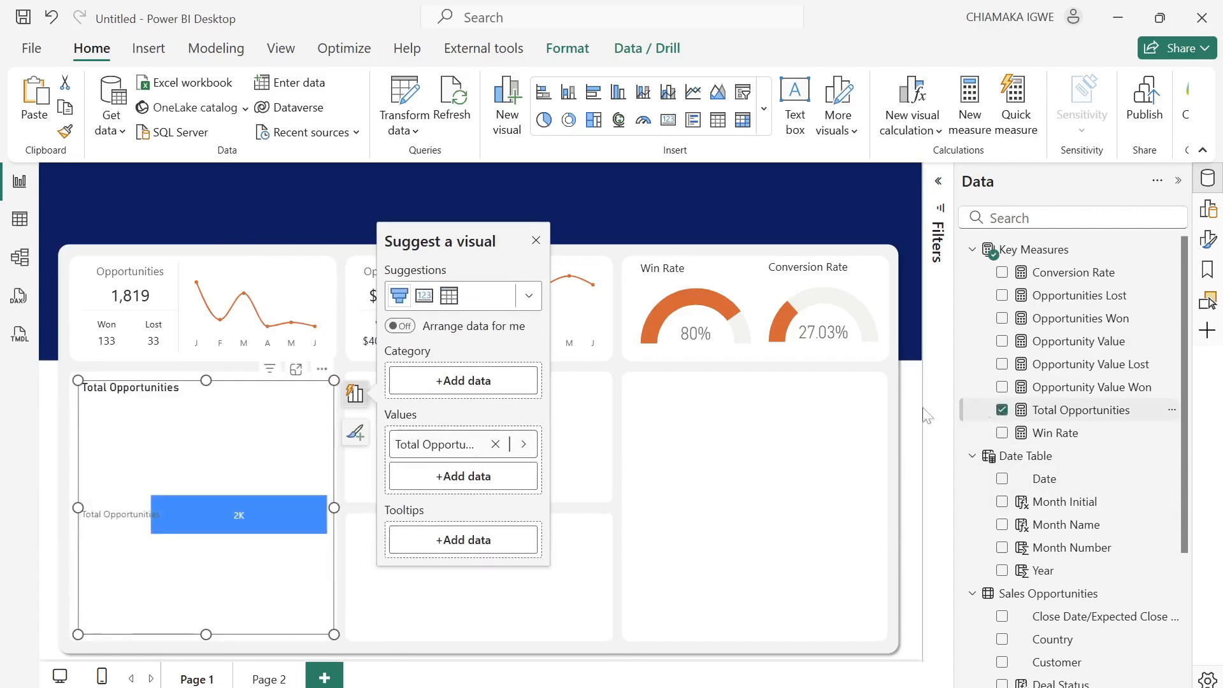
left_click(536, 241)
scroll(974, 478, "down", 3)
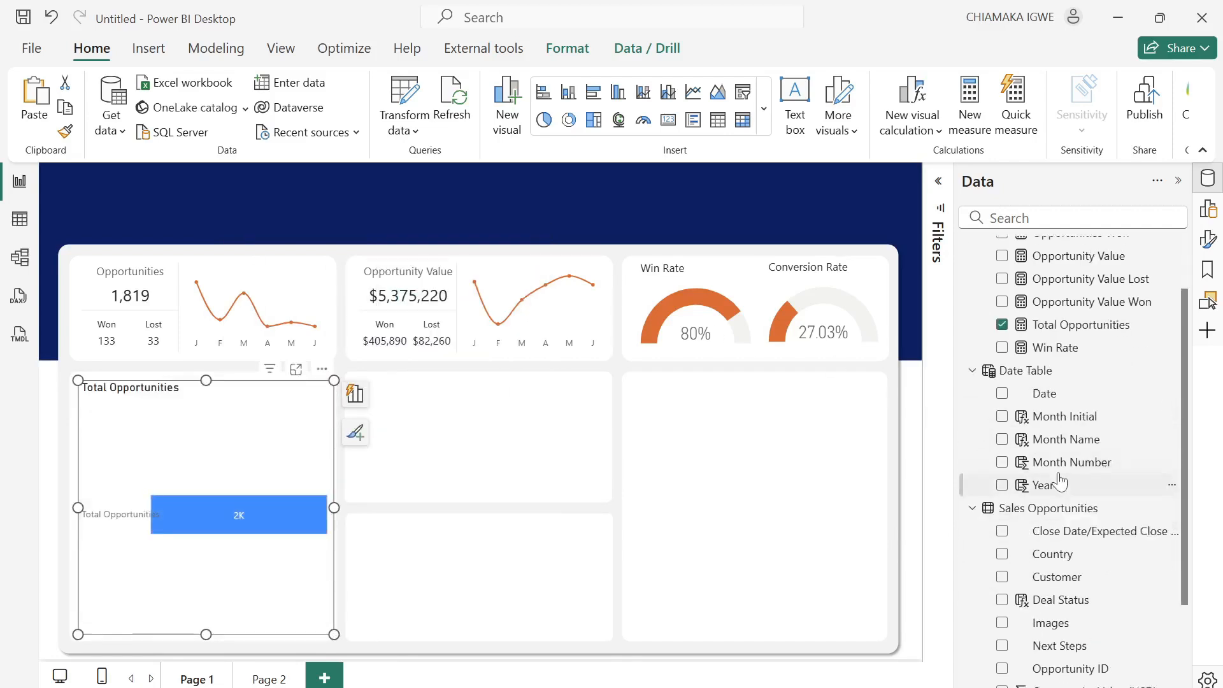
Add the Sales stage field as the funnel chart's category and close the visual suggestions and field list.
left_click(974, 368)
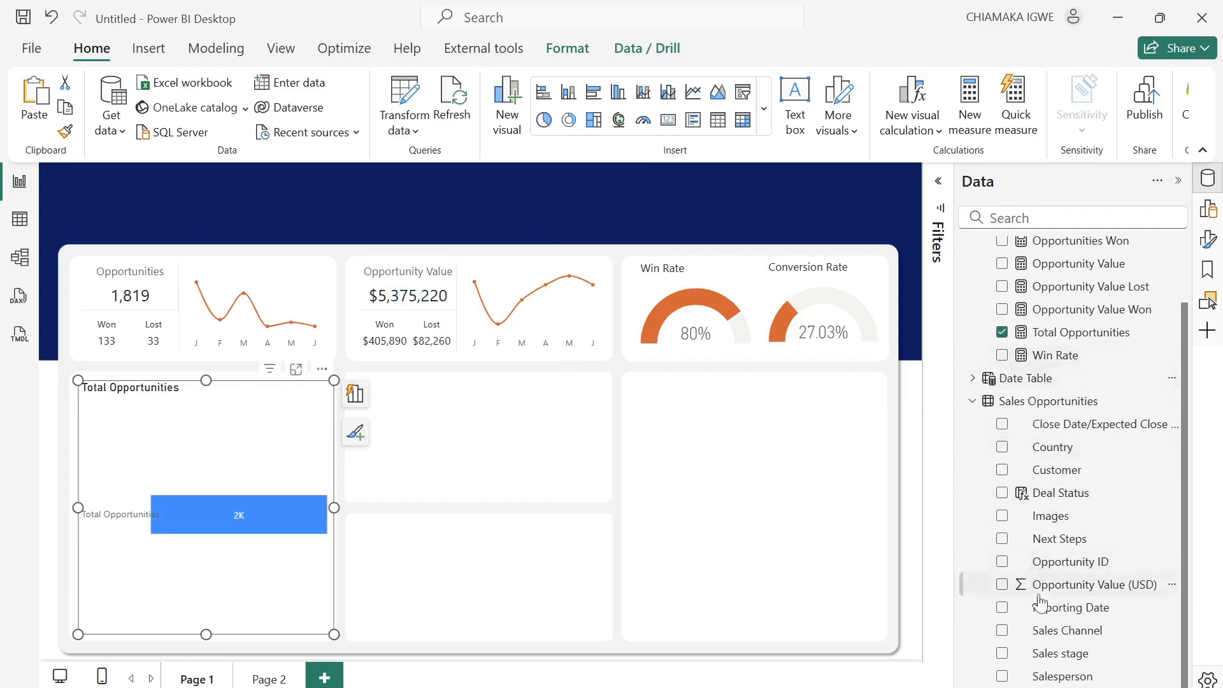
left_click(1002, 653)
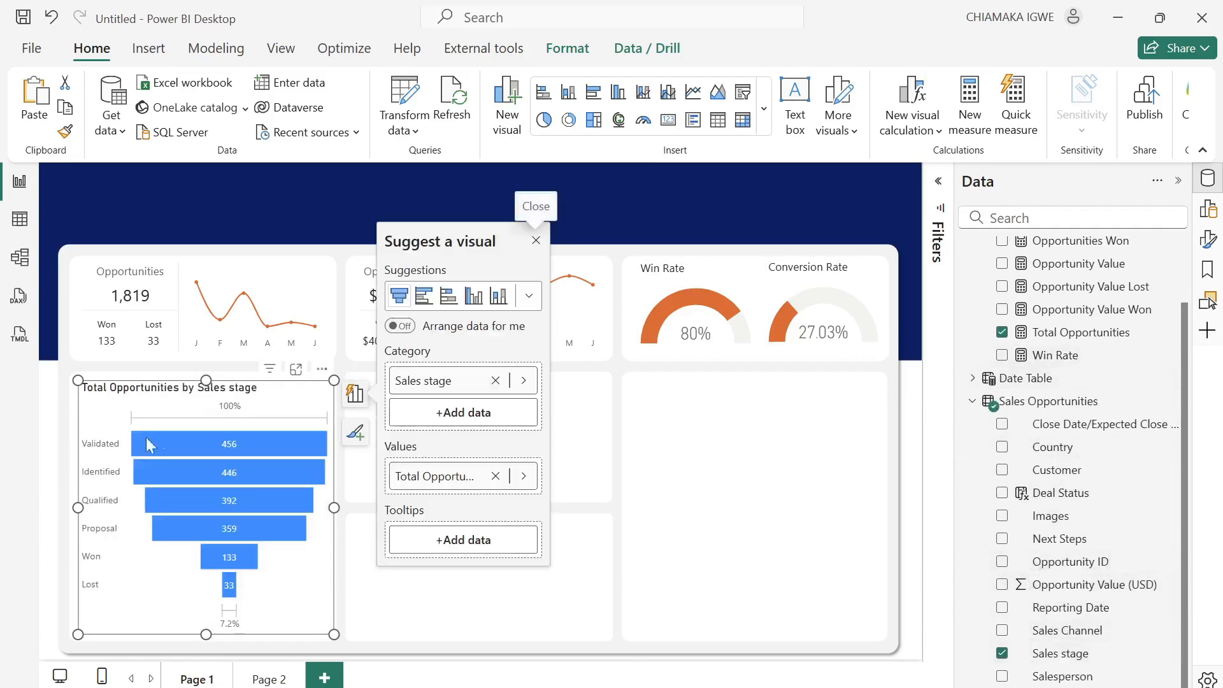
left_click(535, 241)
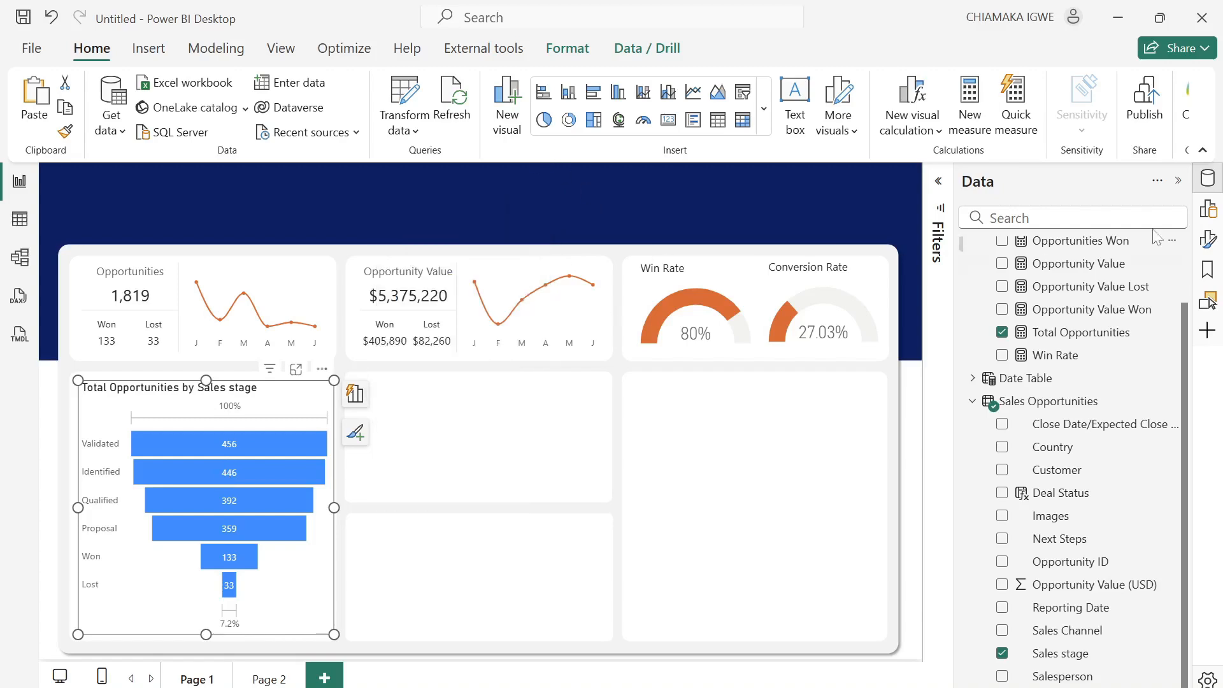
left_click(1178, 181)
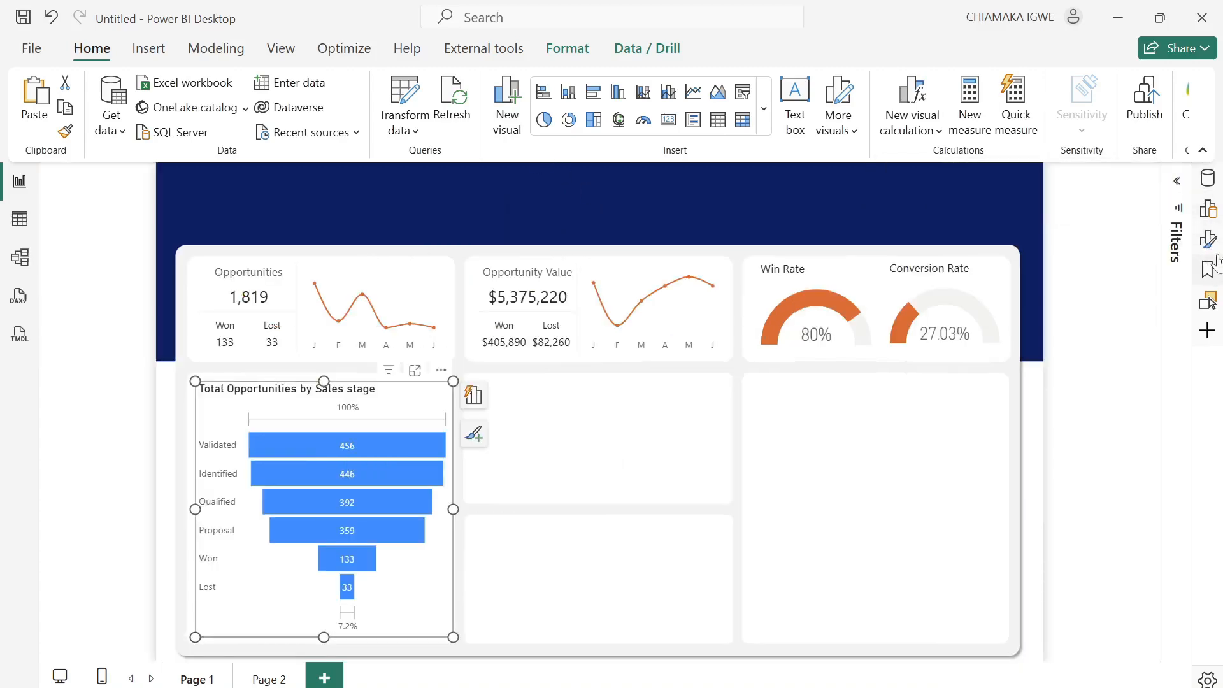
Turn off the funnel chart's background in its size and style formatting options.
left_click(1208, 239)
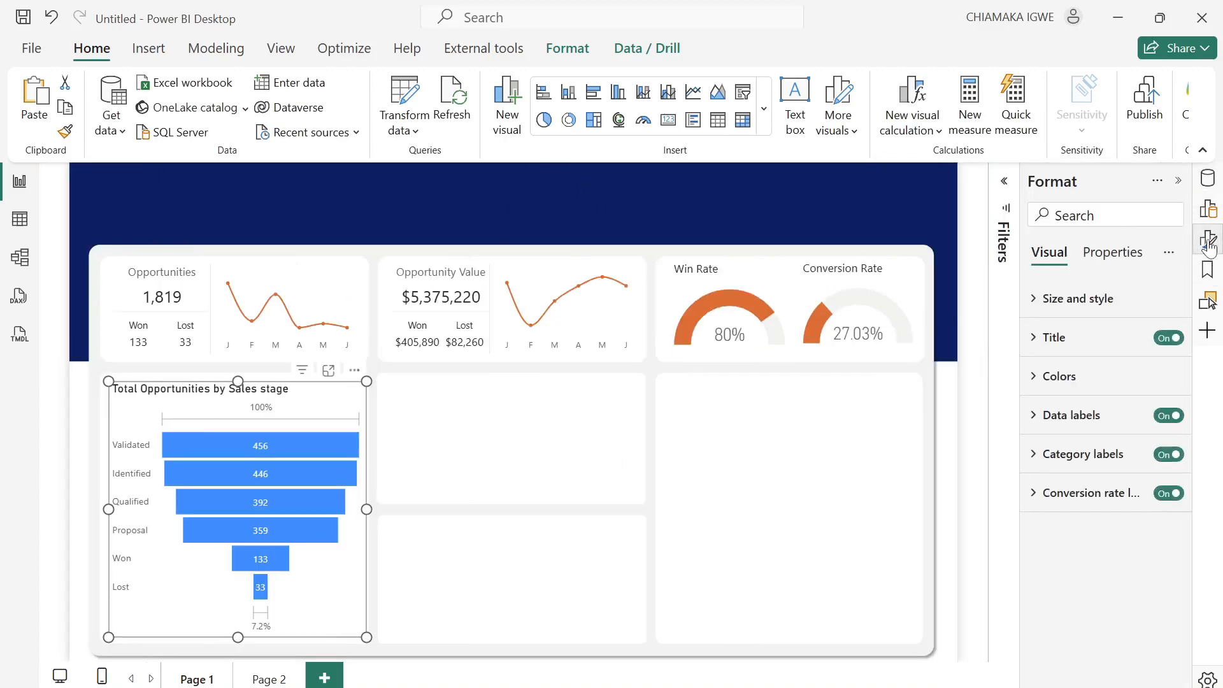
left_click(1044, 314)
scroll(1112, 464, "down", 5)
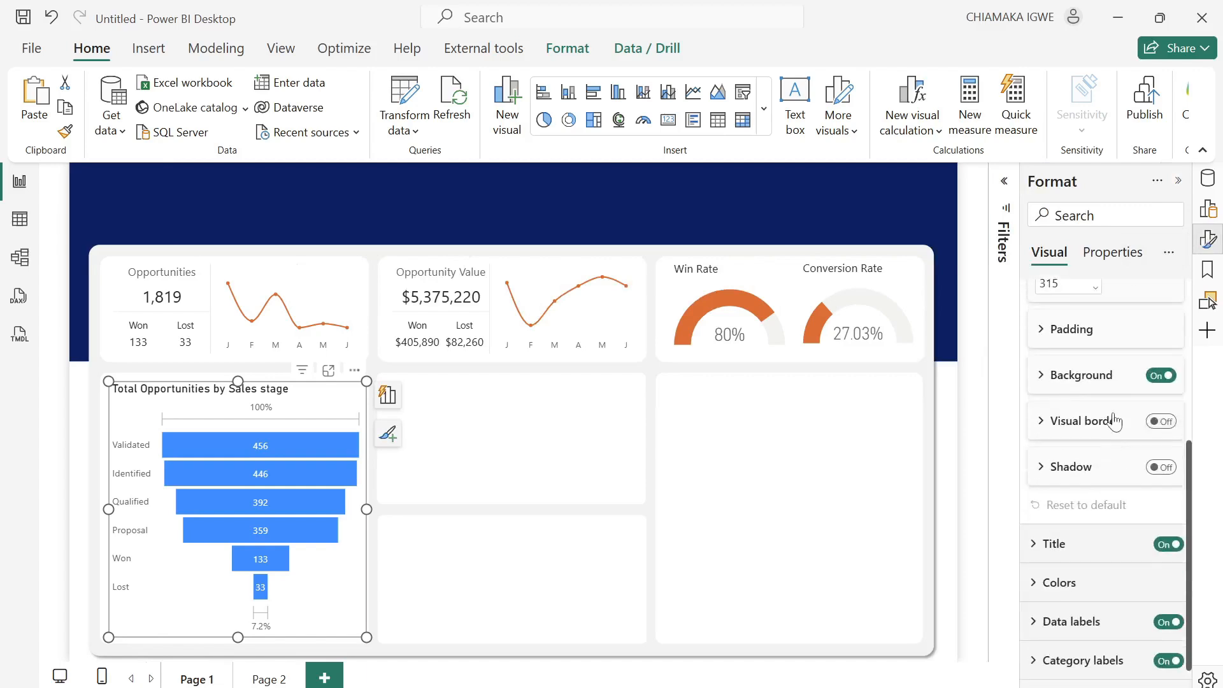
left_click(1160, 376)
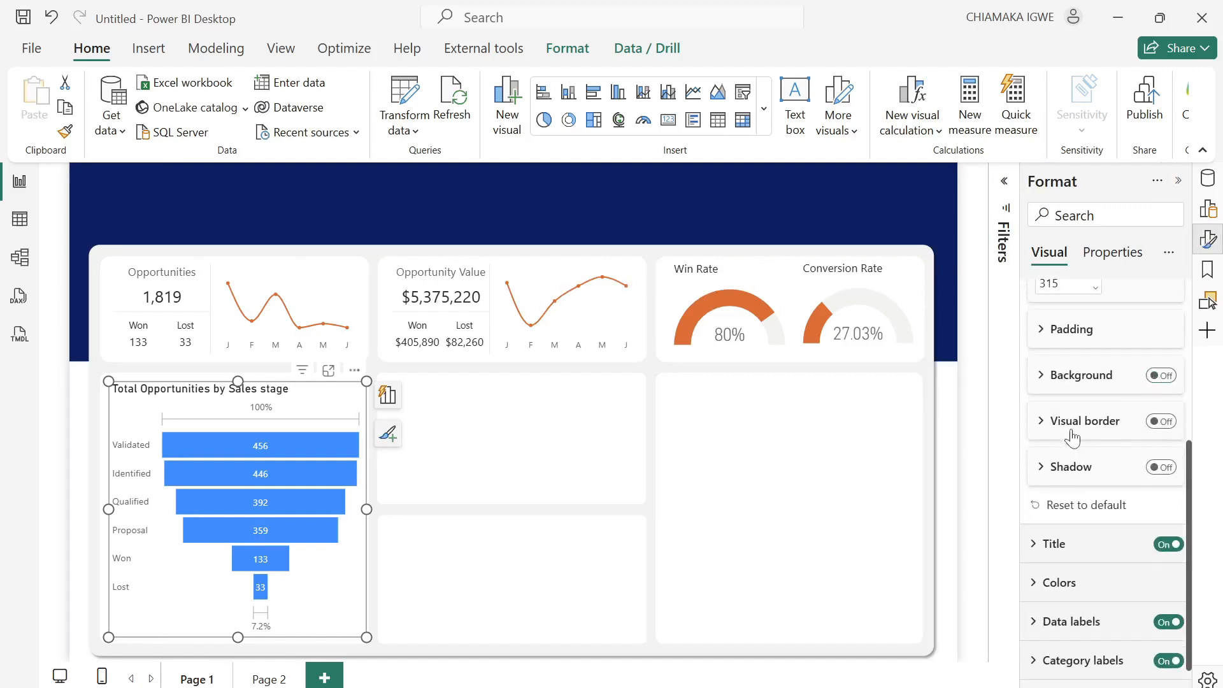
Set the funnel chart's title font to Segoe UI at size 12.
scroll(1058, 465, "down", 1)
left_click(1037, 513)
scroll(1096, 517, "down", 3)
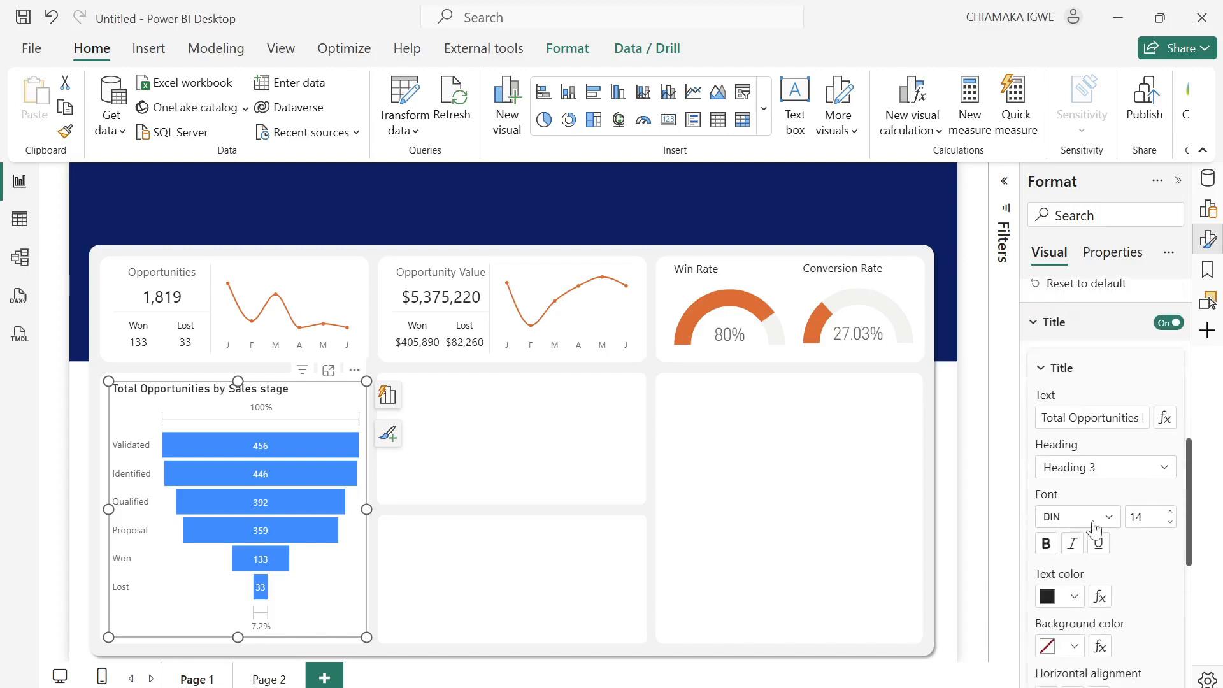
left_click(1109, 518)
scroll(1099, 382, "down", 3)
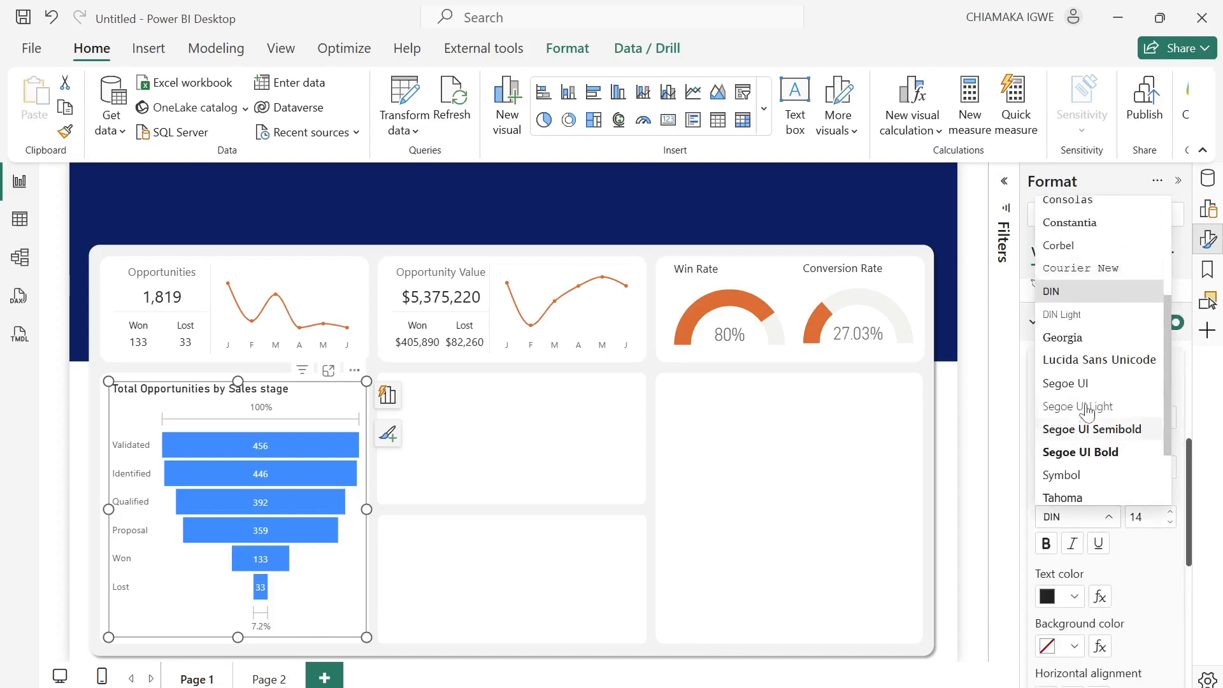
left_click(1063, 382)
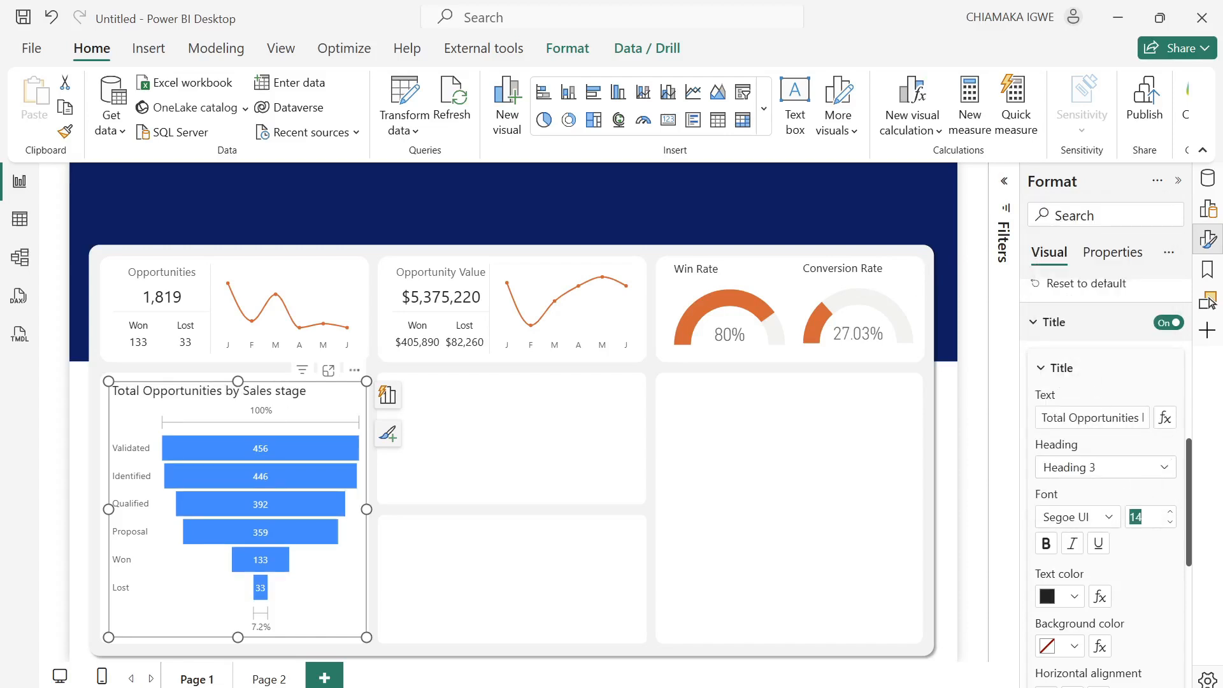
type("12")
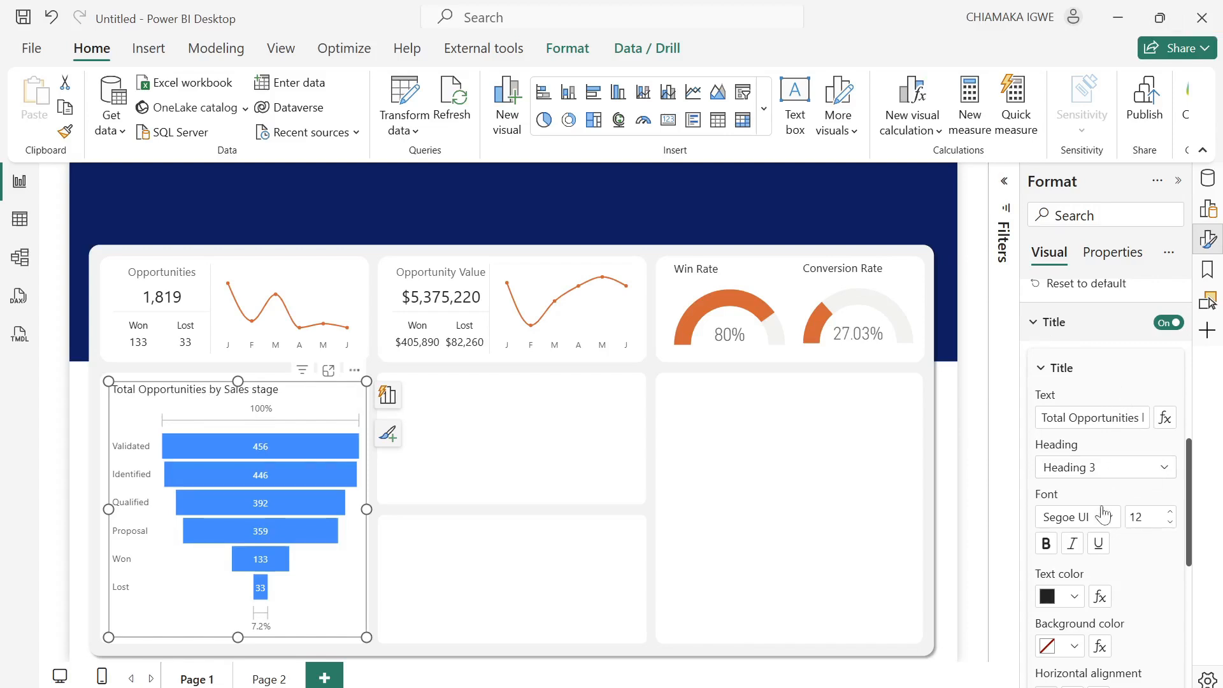
Set the funnel bars' default color to #002060 and turn off the conversion rate labels.
scroll(1098, 507, "down", 6)
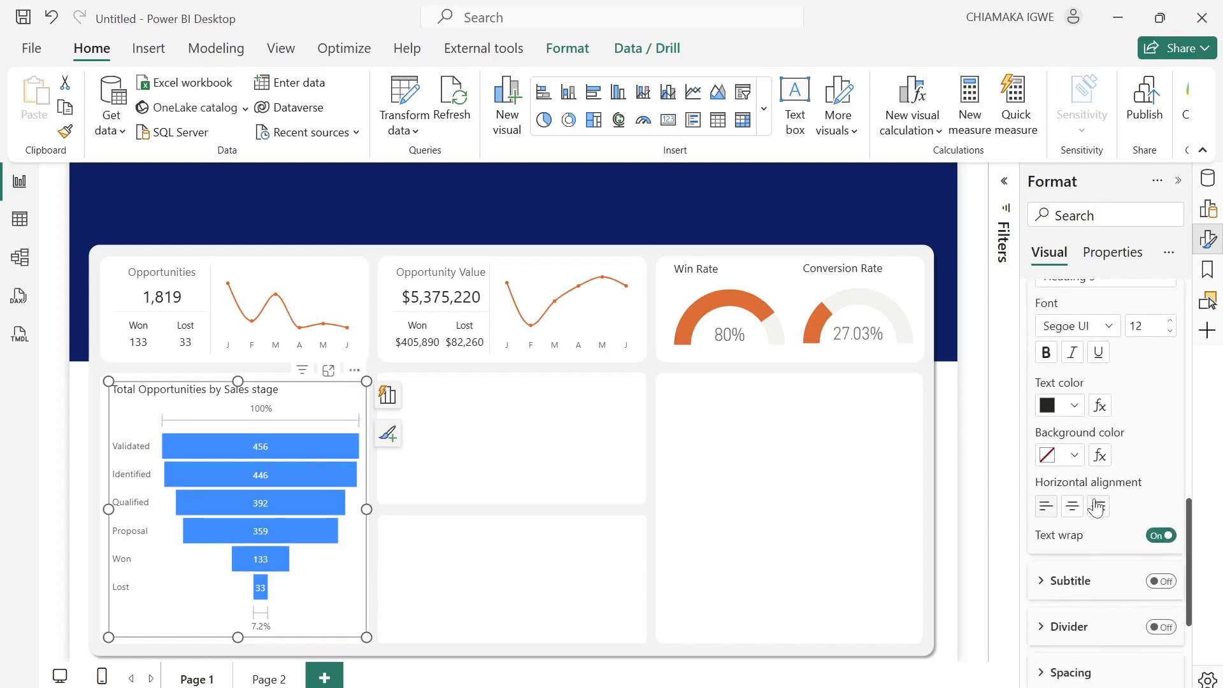
left_click(1028, 572)
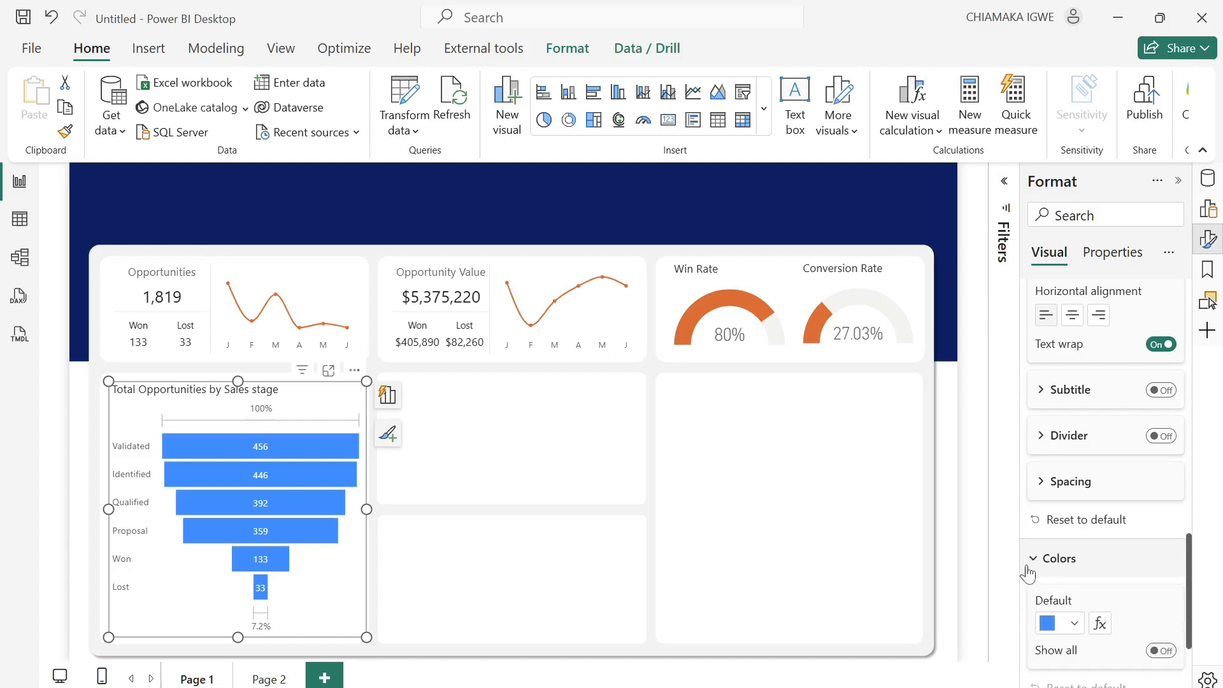
scroll(1071, 569, "down", 2)
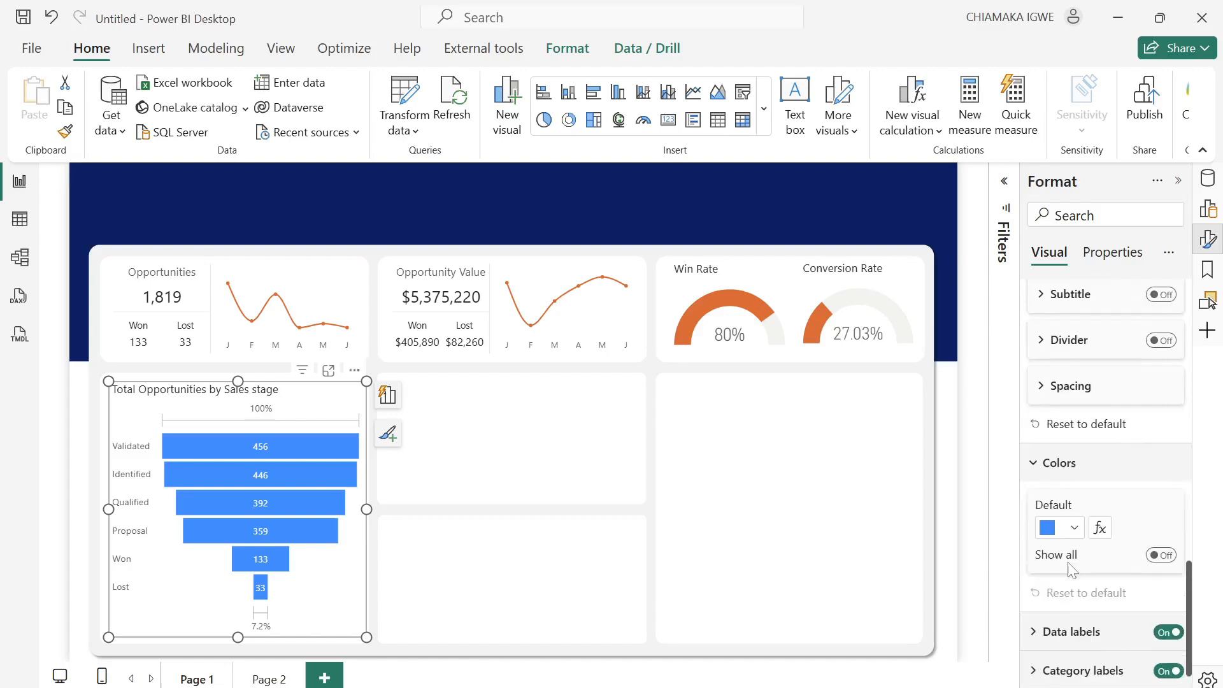
left_click(1073, 529)
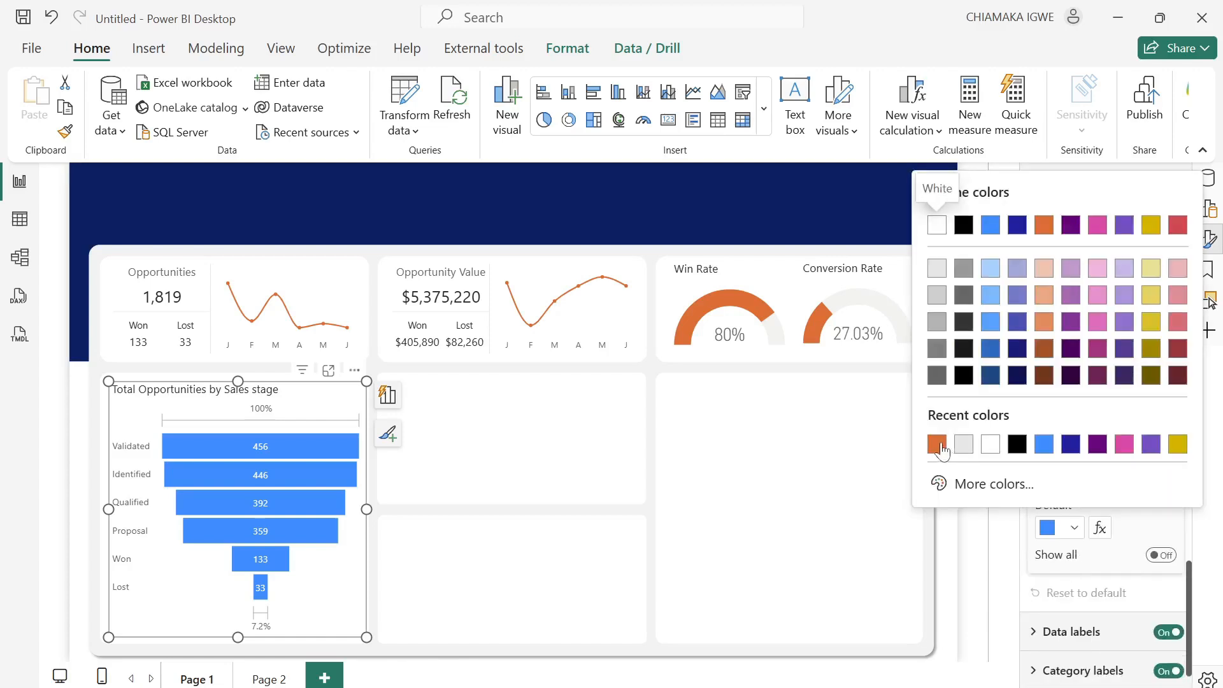
left_click(994, 485)
type("#002060")
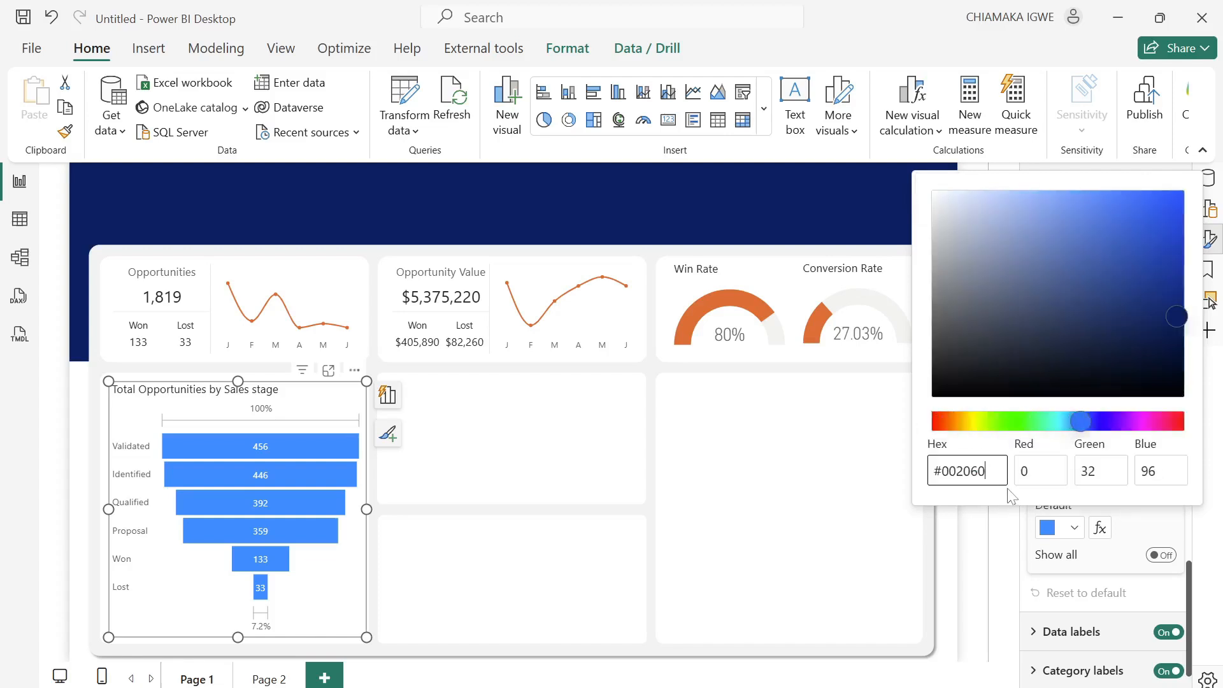
left_click(1149, 528)
scroll(1037, 602, "down", 2)
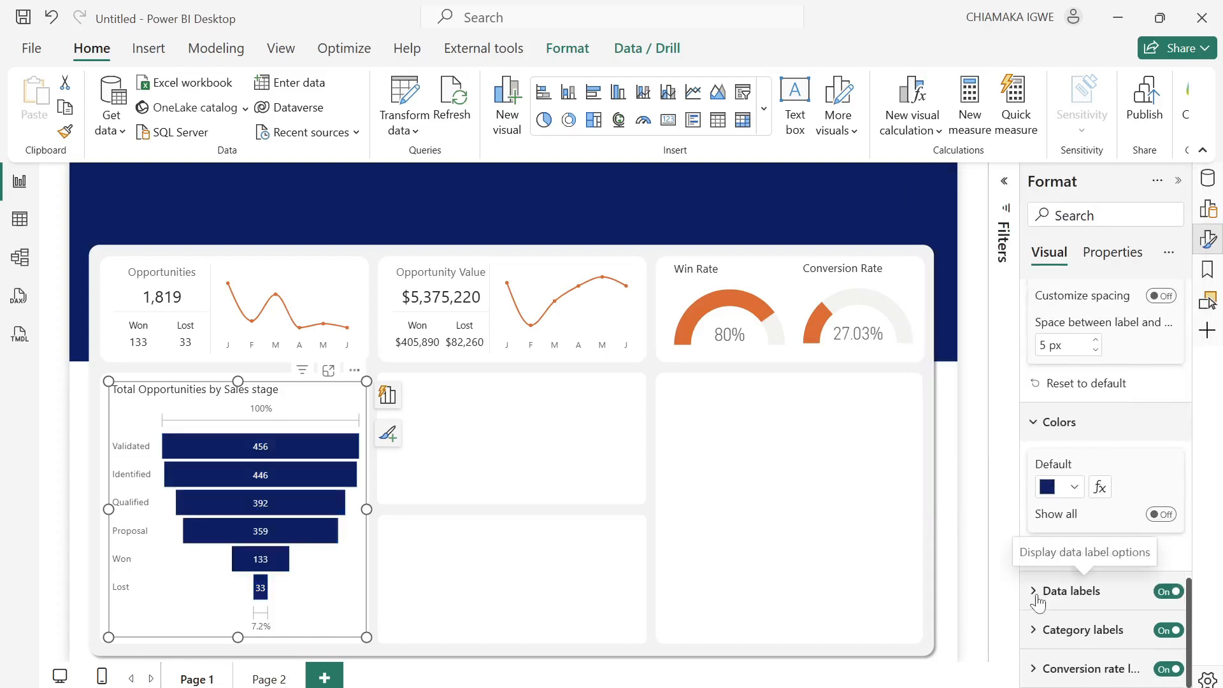
left_click(1165, 672)
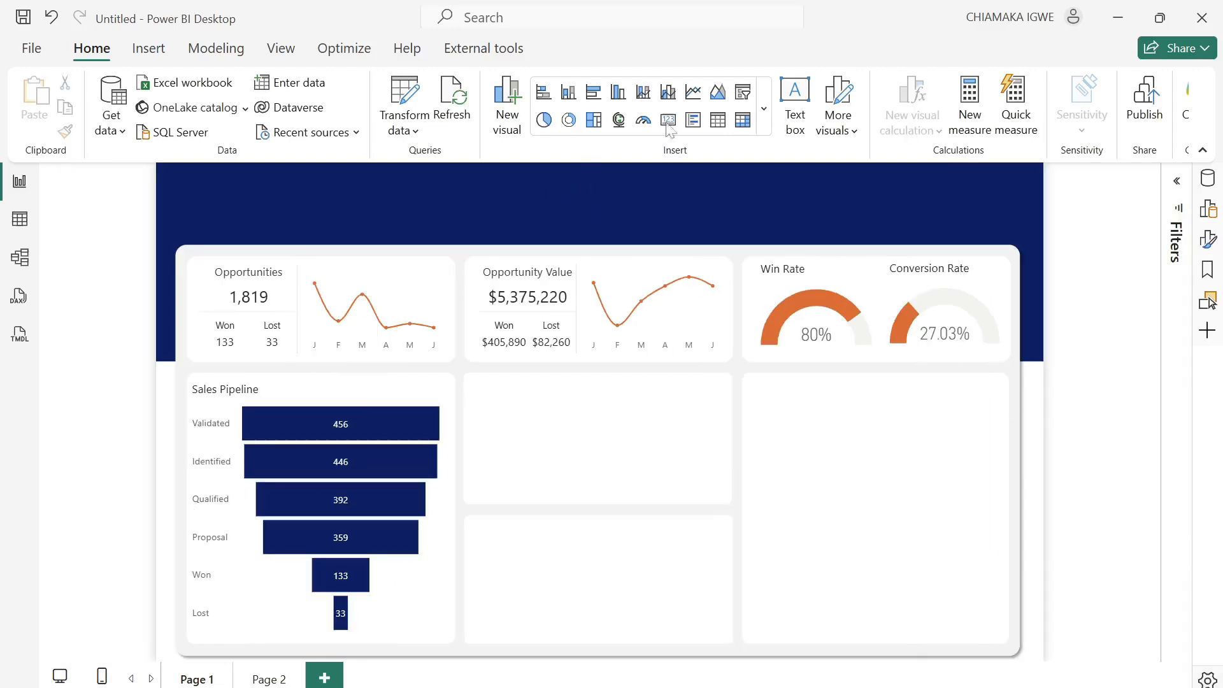
Insert a donut chart and fit it into the empty section directly below the Opportunity Value card.
left_click(570, 125)
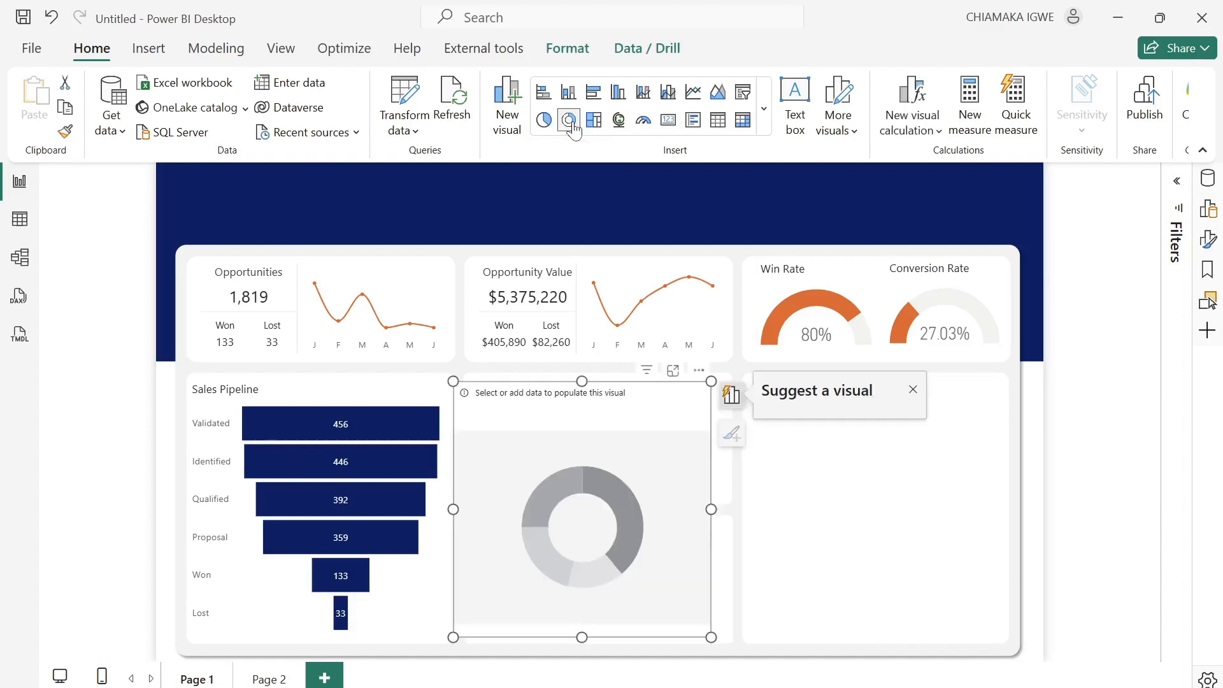
left_click_drag(693, 446, 660, 446)
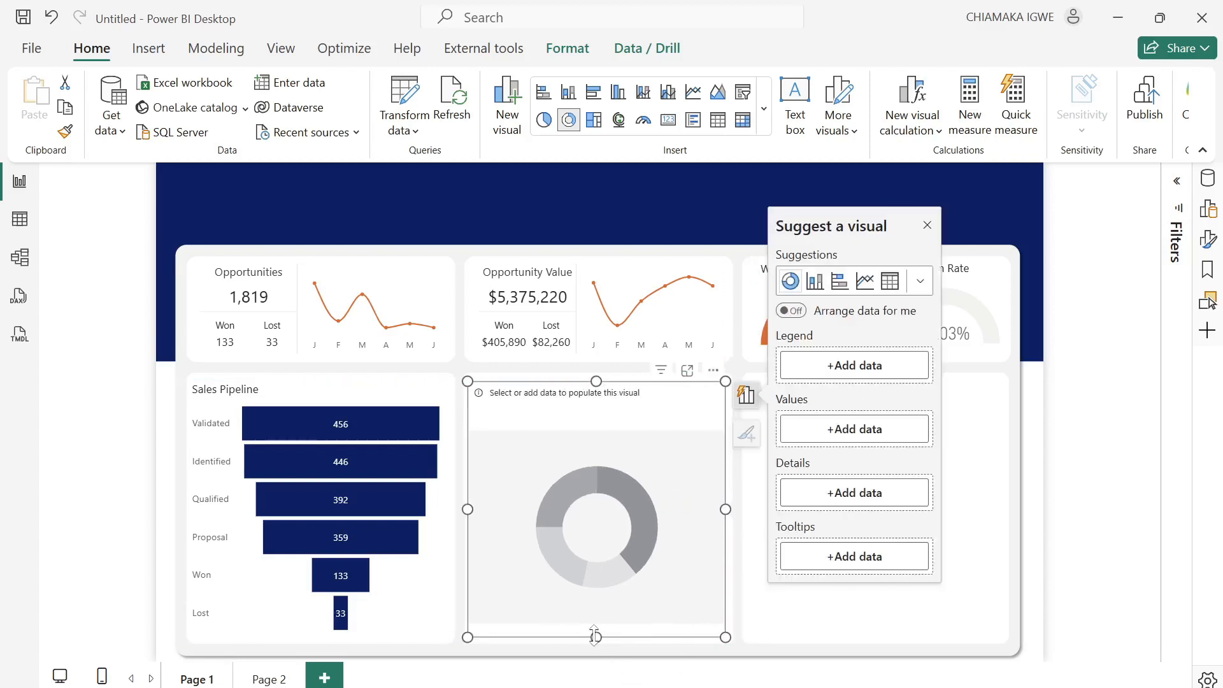
left_click_drag(595, 636, 577, 508)
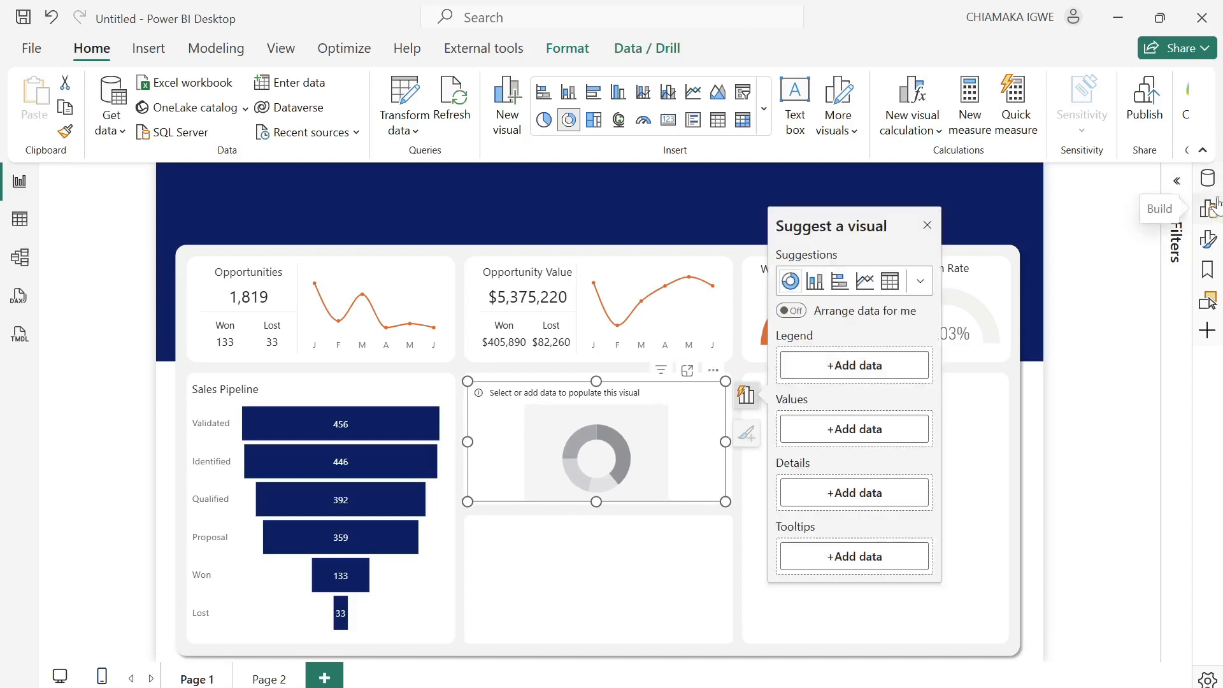
Add Total Opportunities as the donut chart's values and Sales Channel as its legend, closing the visual suggestions.
left_click(1206, 178)
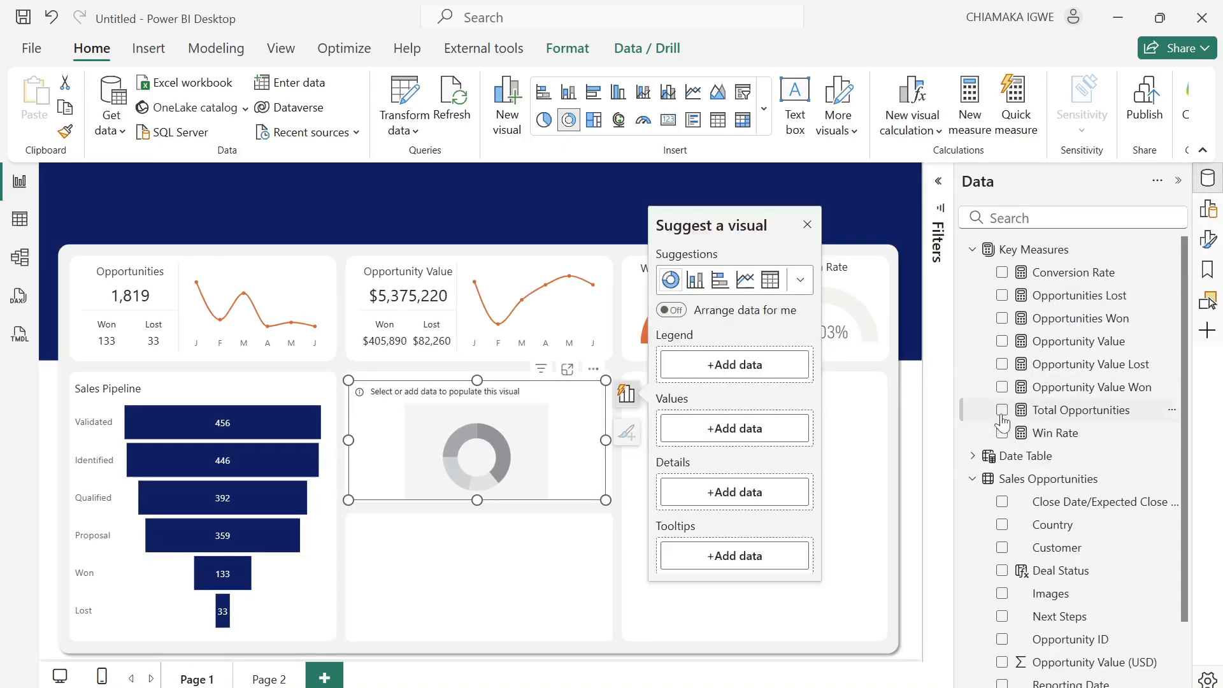
left_click(1002, 411)
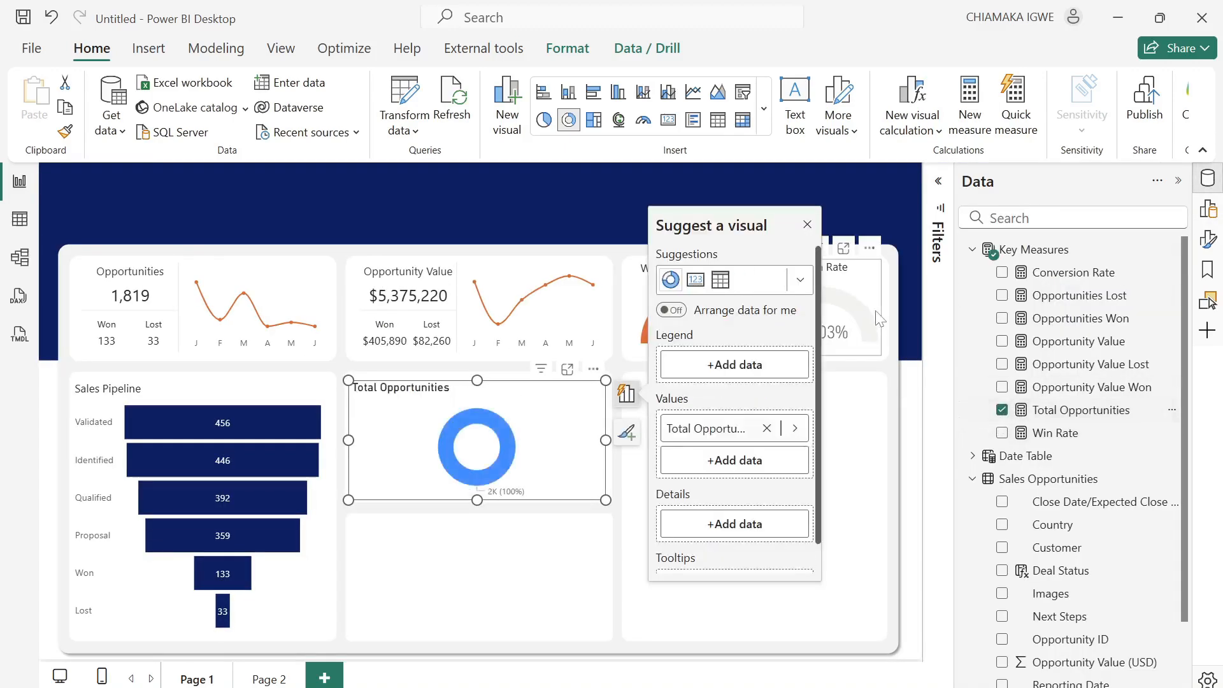
left_click(807, 225)
scroll(1038, 567, "down", 3)
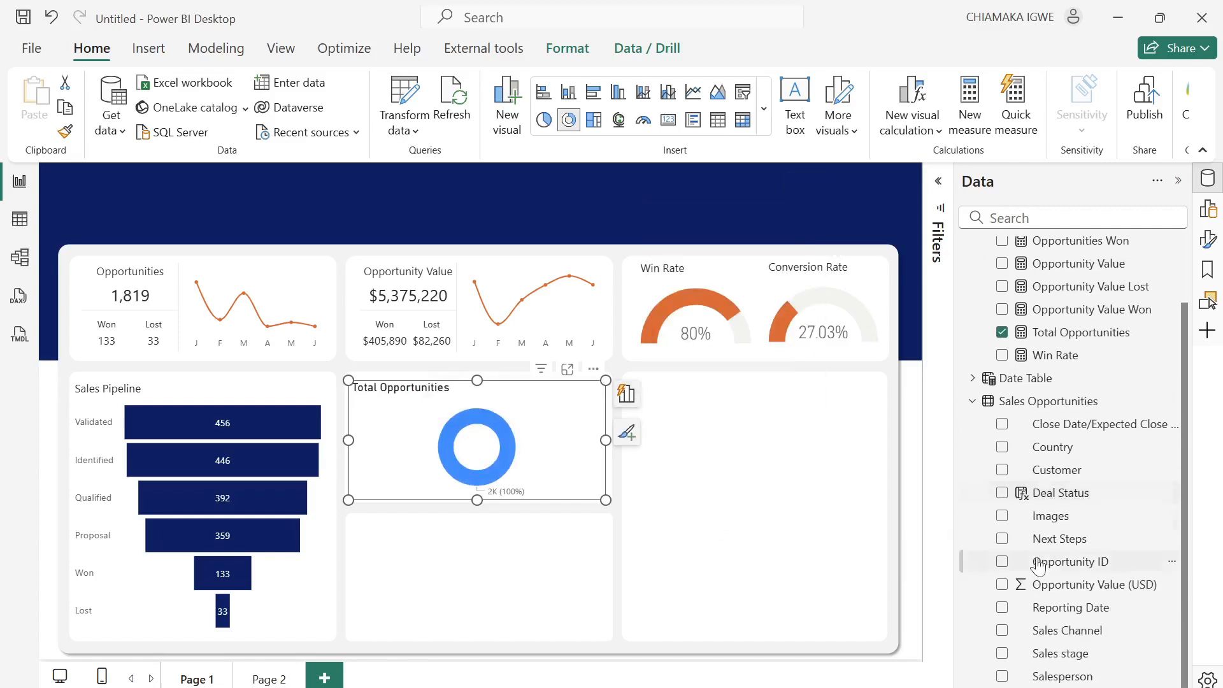
left_click(1002, 630)
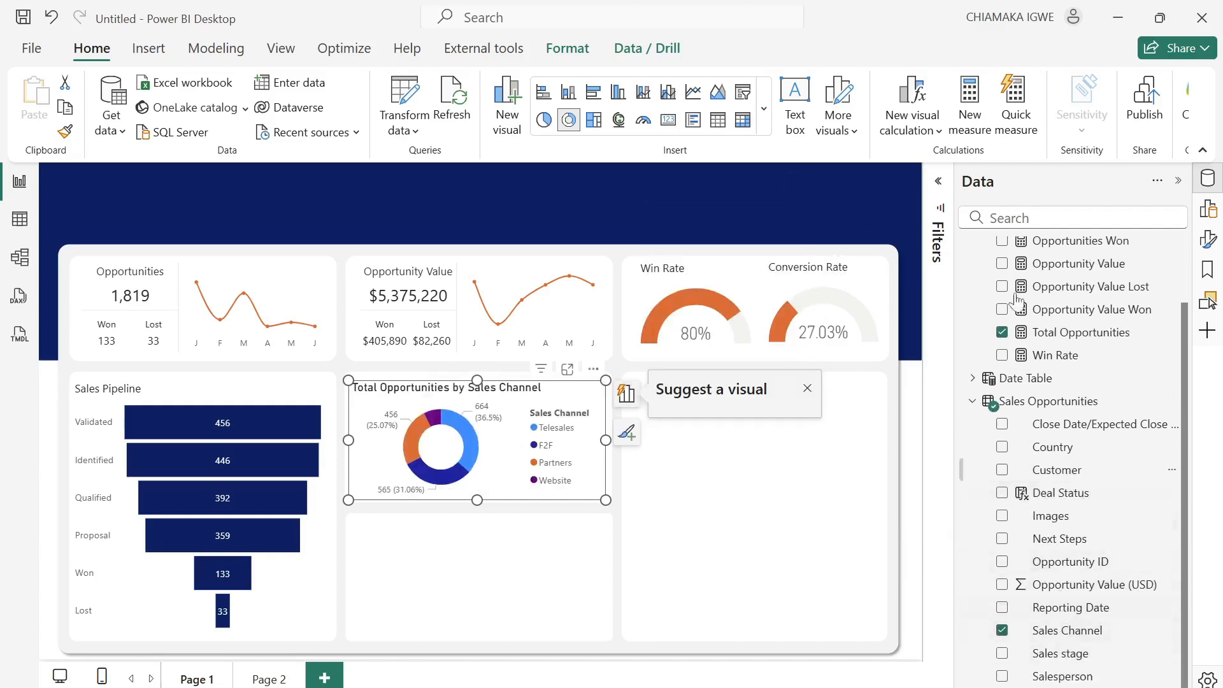
left_click(807, 193)
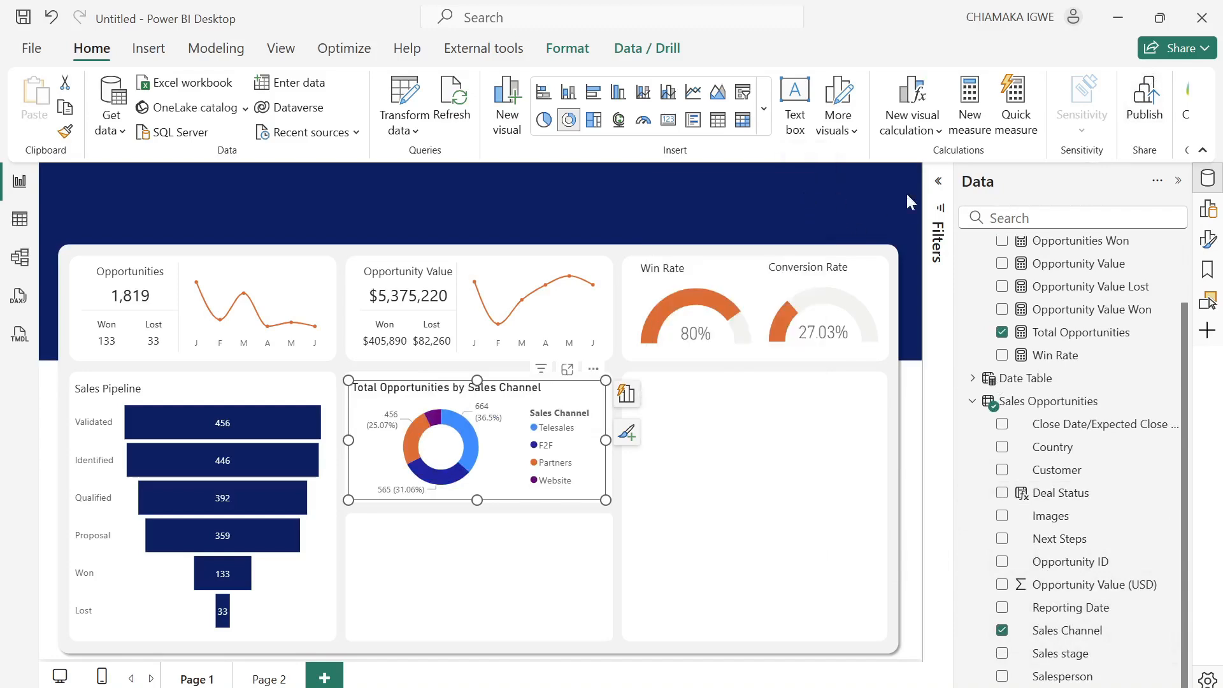
Turn off the donut chart's background in its formatting options, with the field list closed.
left_click(1208, 240)
left_click(1181, 180)
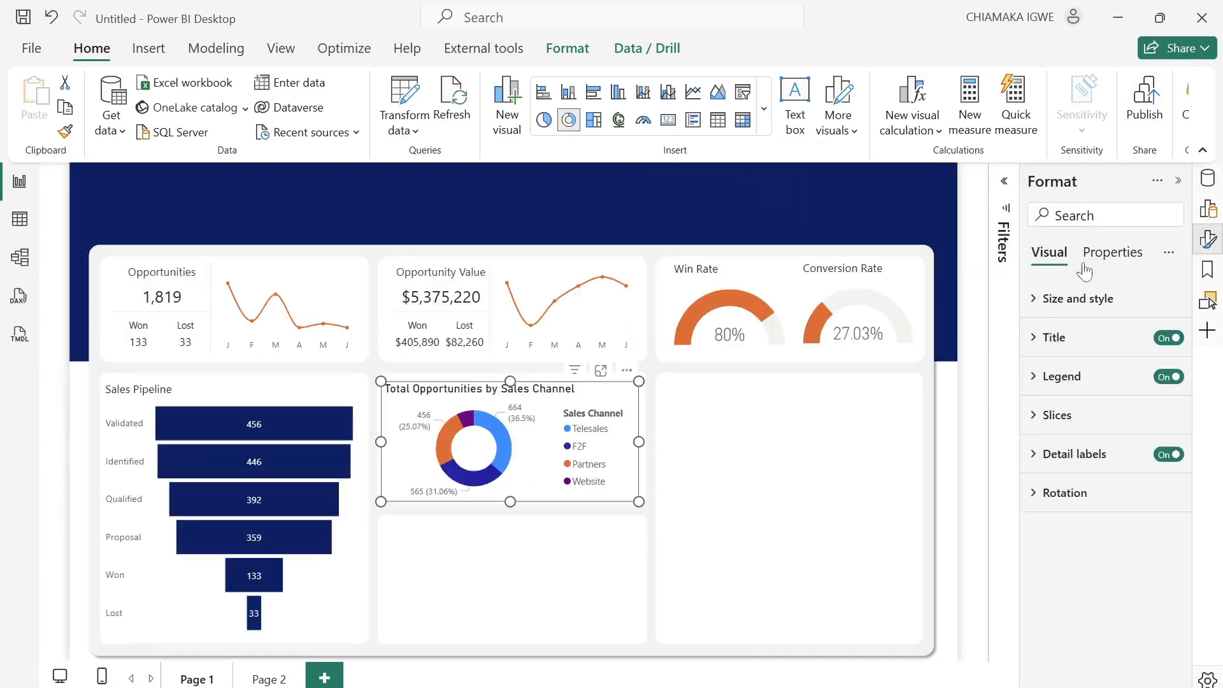
left_click(1032, 299)
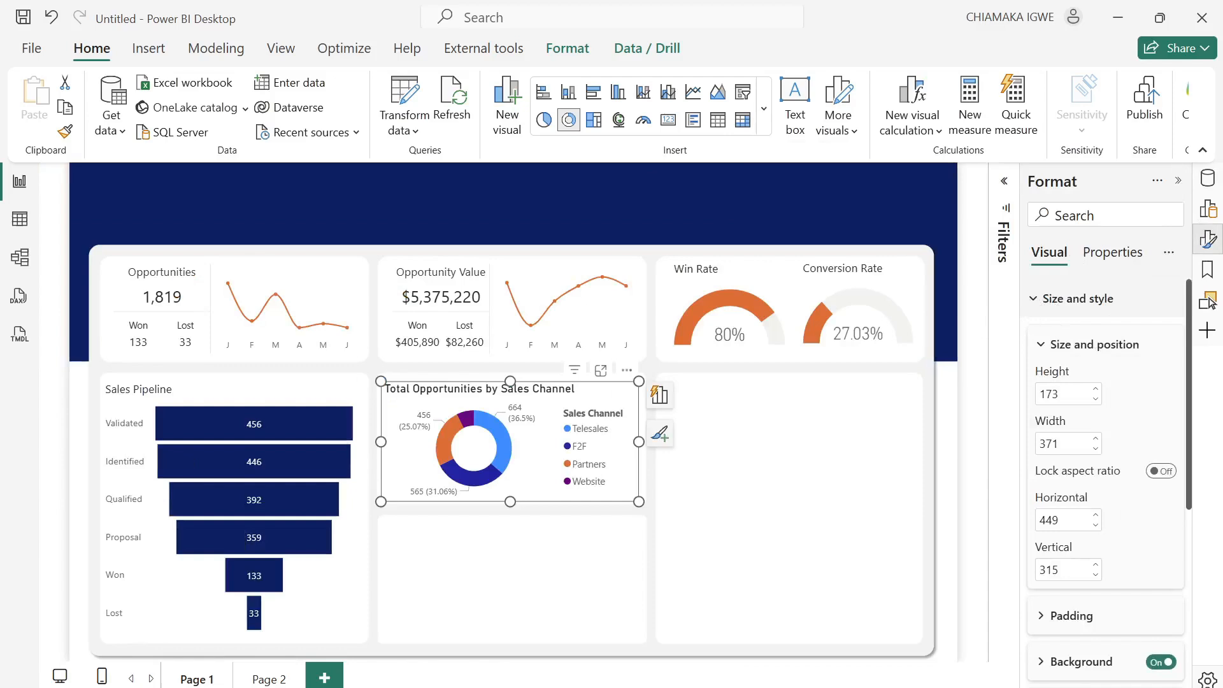
left_click(1161, 662)
Turn off the title of the donut chart's legend.
scroll(1112, 623, "down", 5)
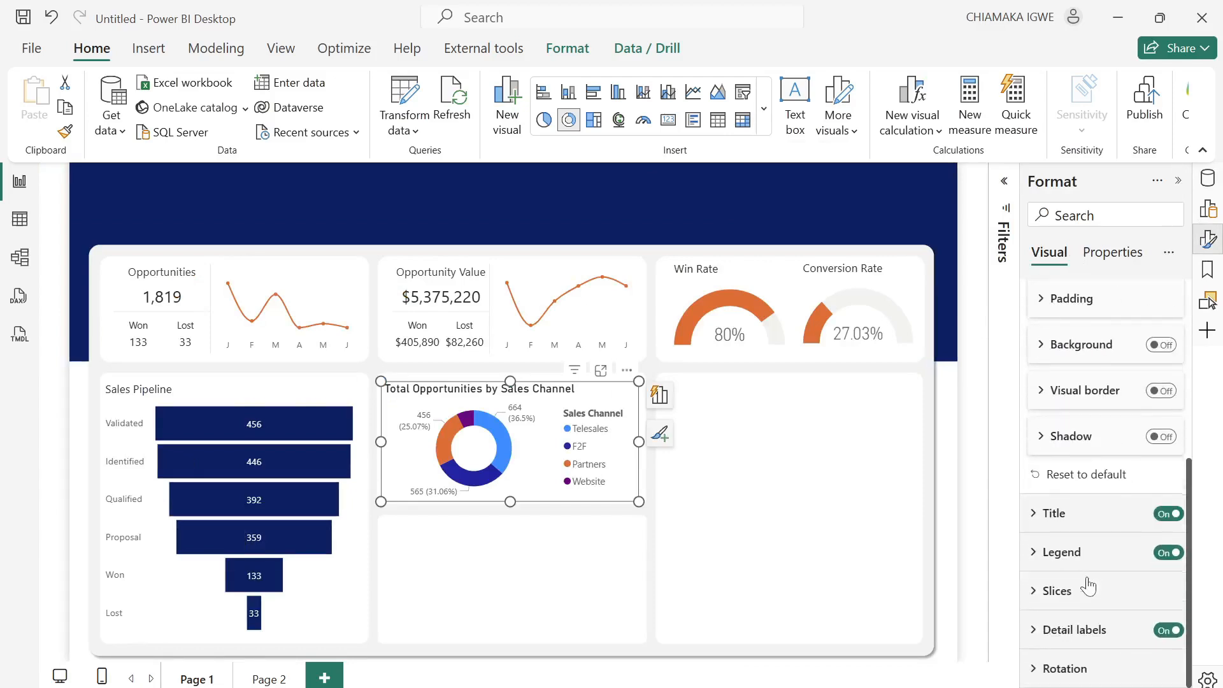
left_click(1044, 552)
scroll(1102, 561, "down", 3)
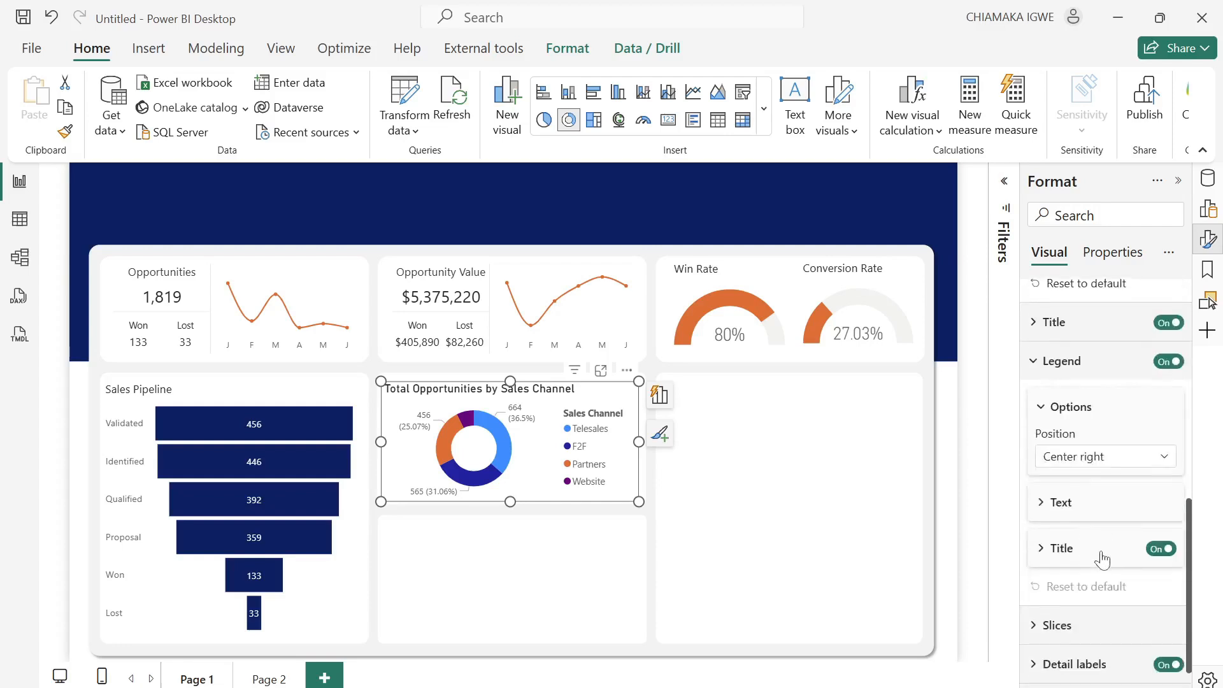
left_click(1158, 550)
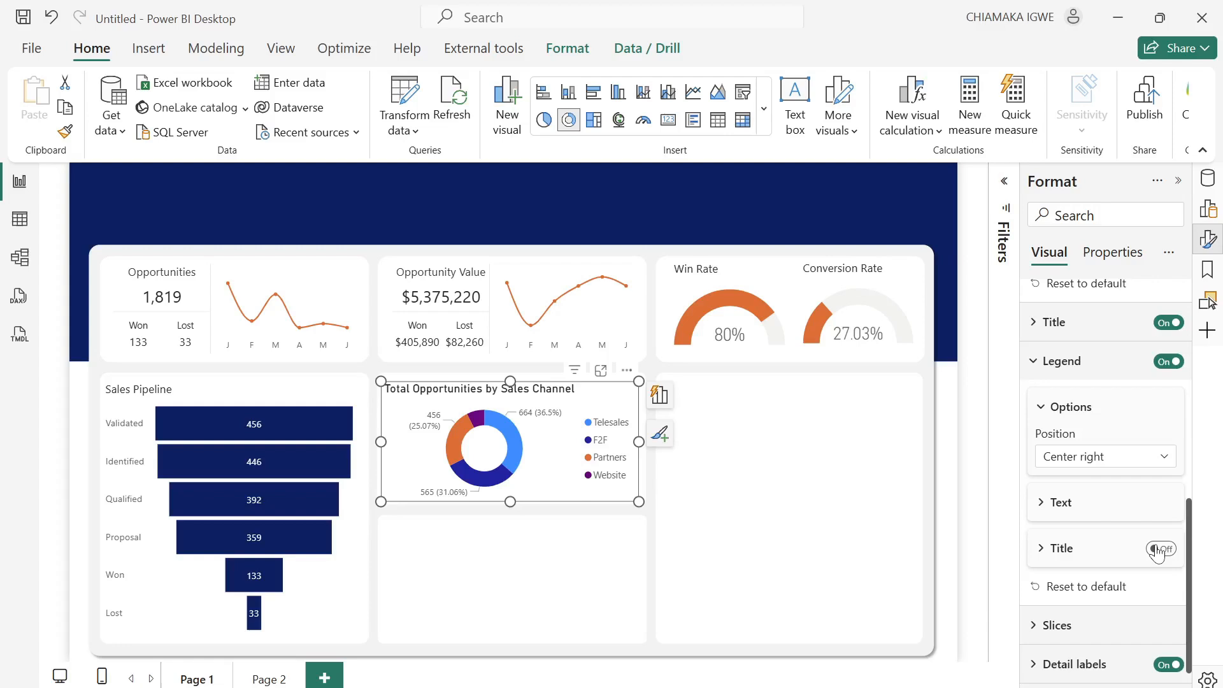
Set the Telesales slice of the donut chart to the recently used dark navy color.
scroll(1113, 569, "down", 1)
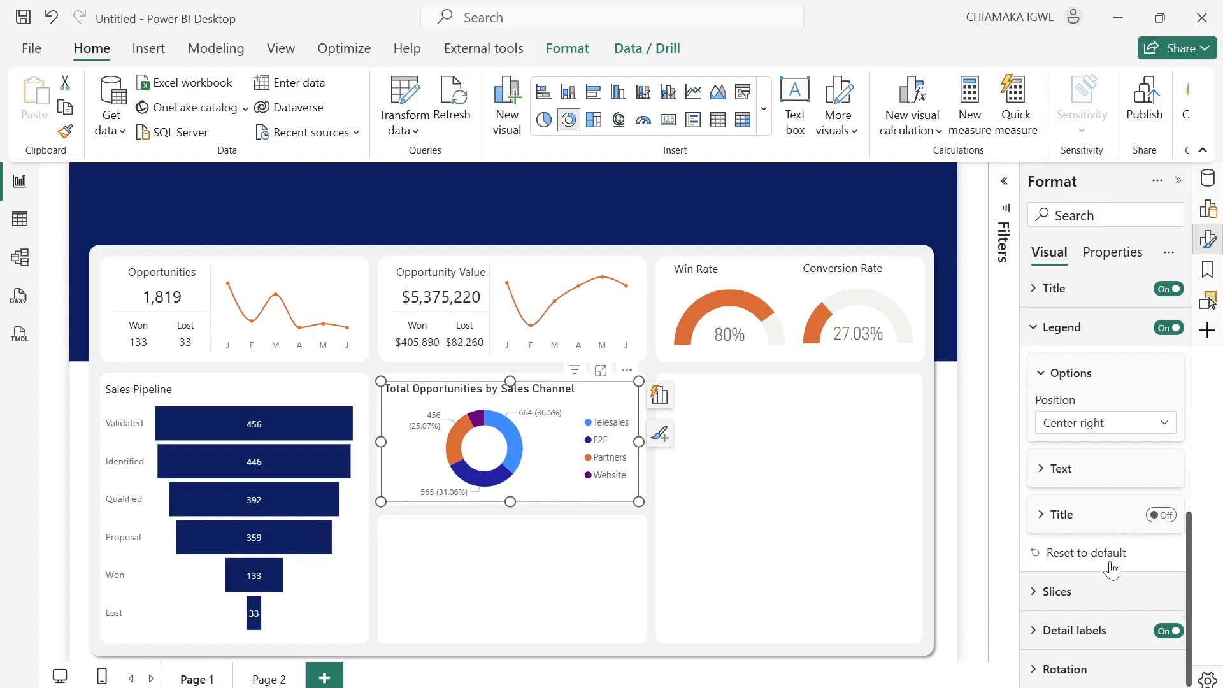
left_click(1041, 603)
scroll(1080, 599, "down", 3)
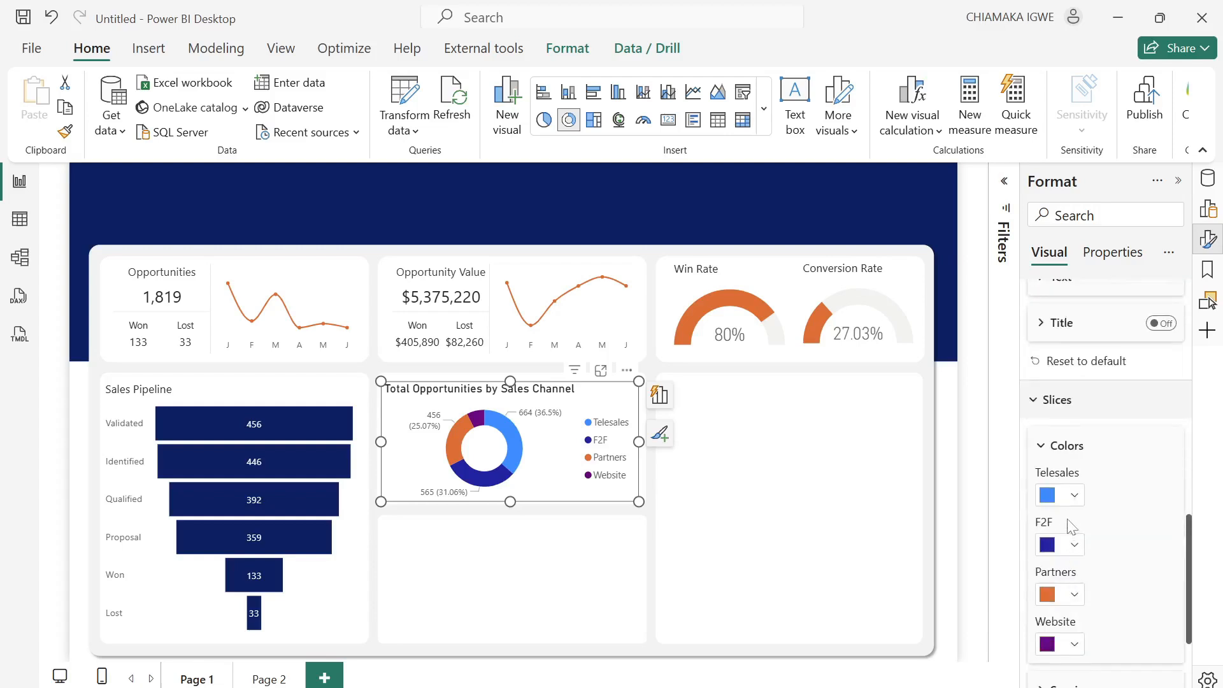
left_click(1071, 498)
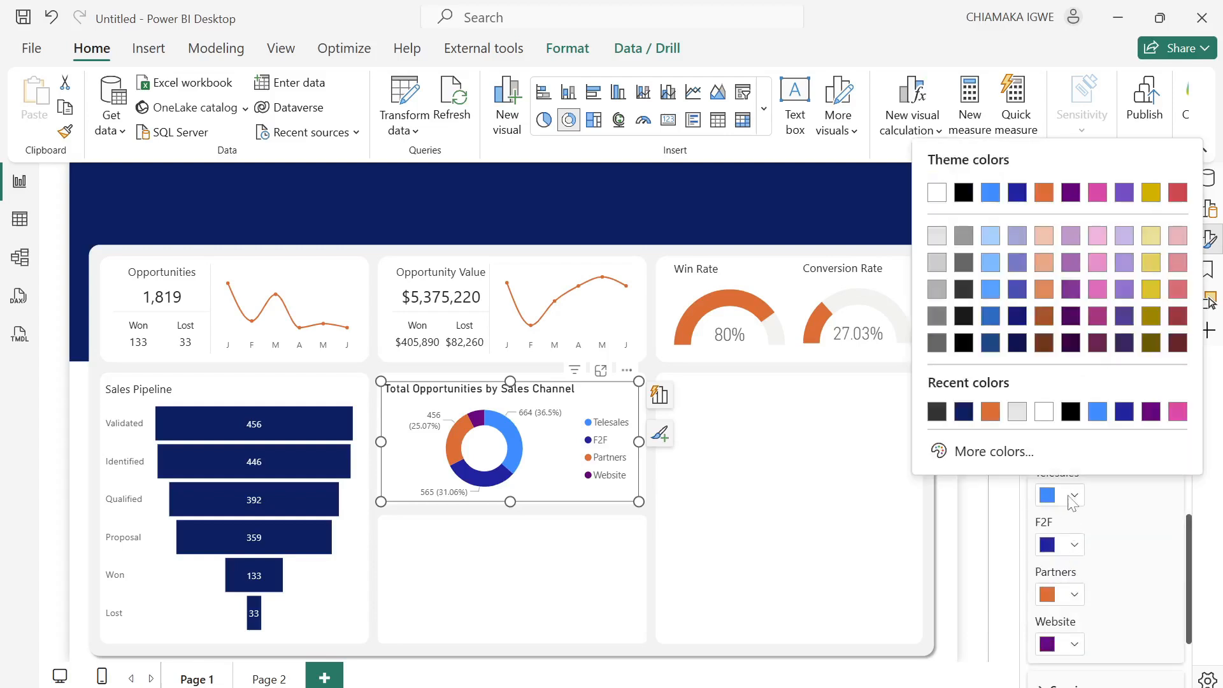
left_click(962, 410)
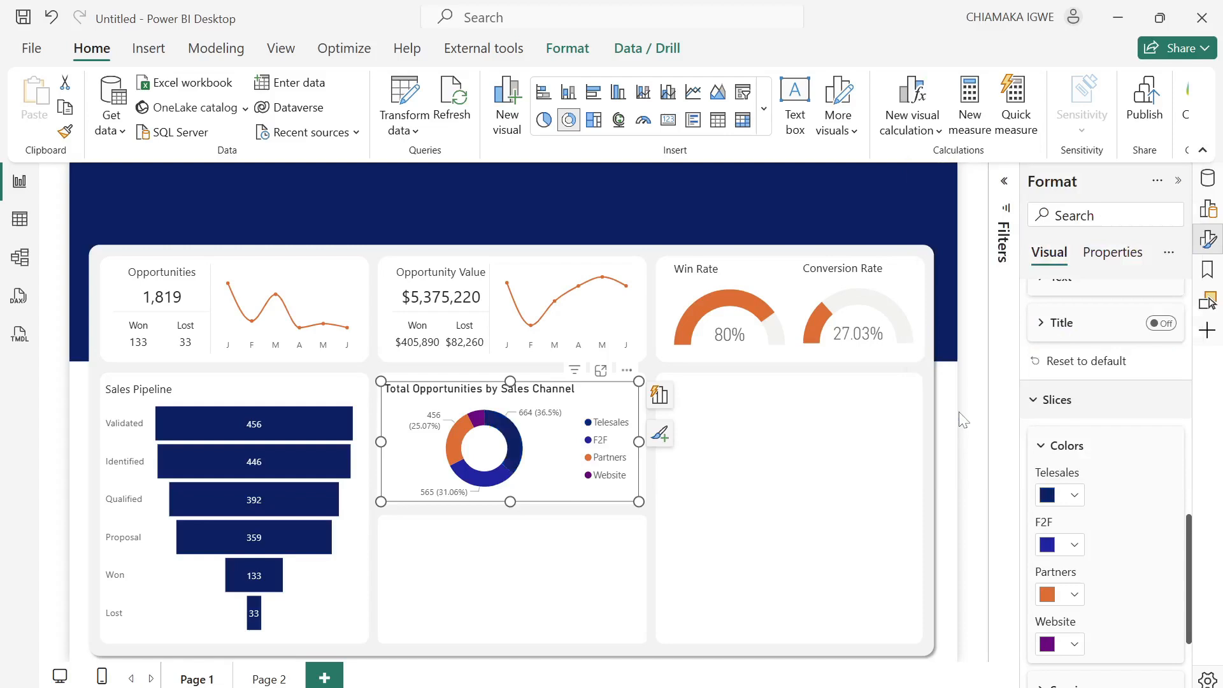
Color the donut chart's F2F slice orange, the Partners slice light gray, and the Website slice bright blue.
left_click(1075, 546)
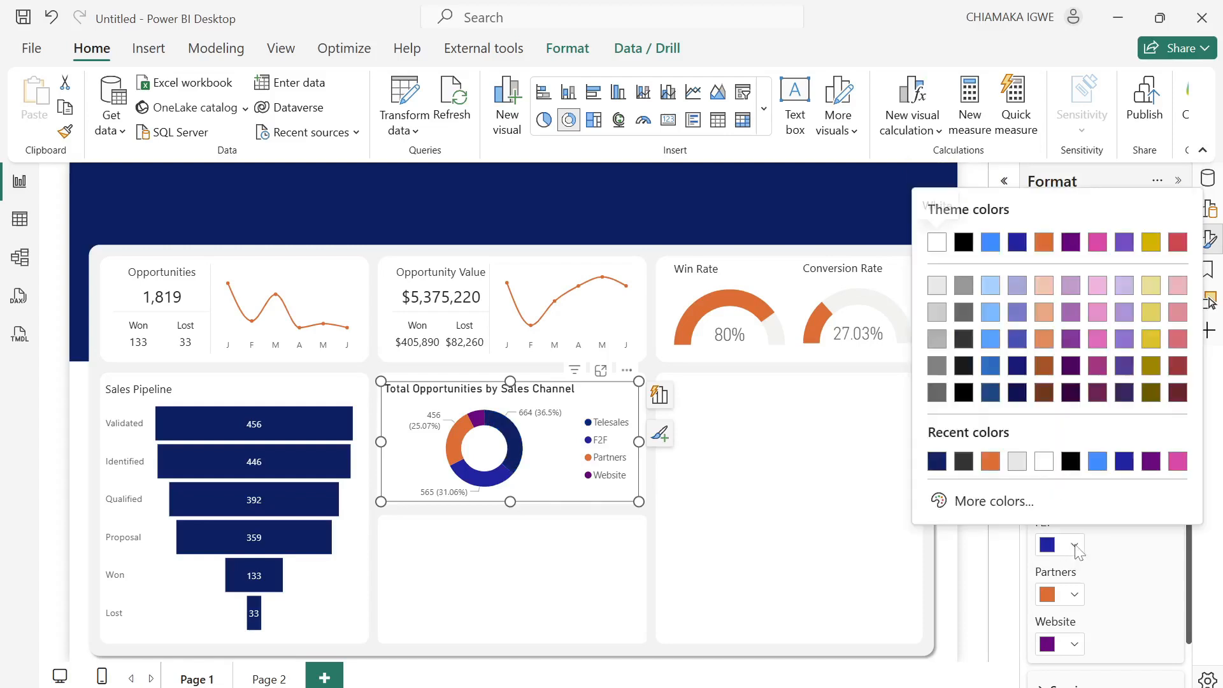
left_click(989, 465)
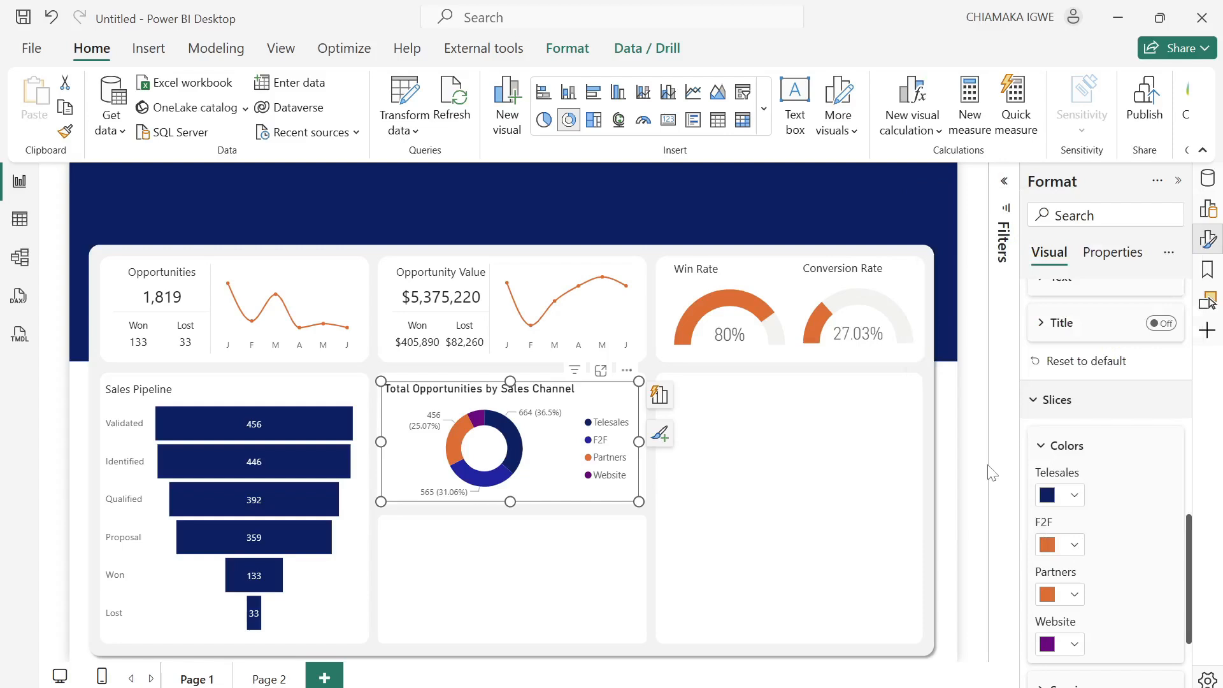
left_click(1075, 595)
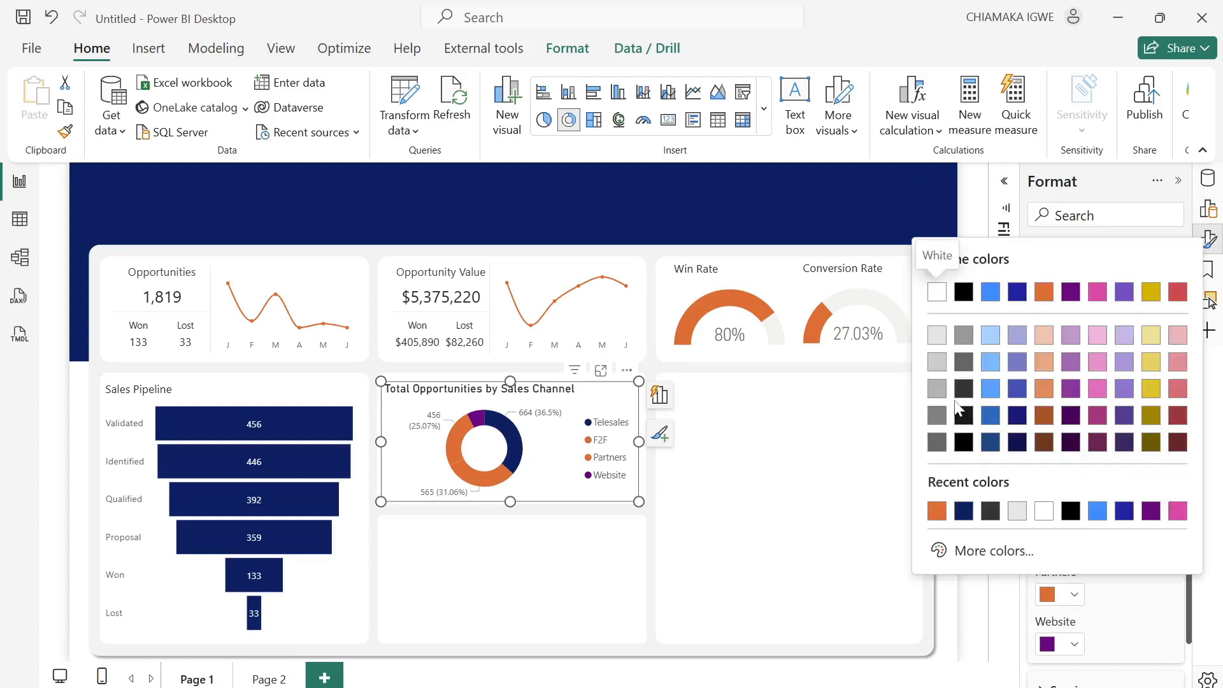
left_click(937, 361)
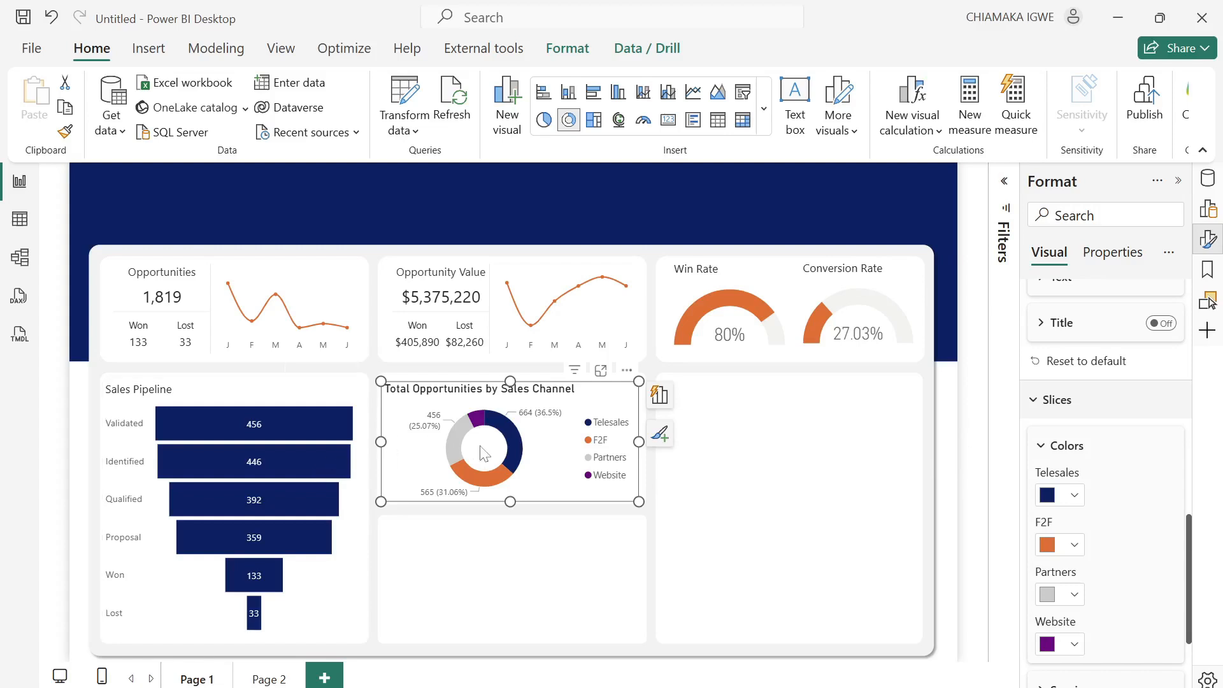
left_click(1075, 644)
left_click(1125, 561)
Set the donut chart's detail labels to show only Percent of total.
scroll(1086, 583, "down", 3)
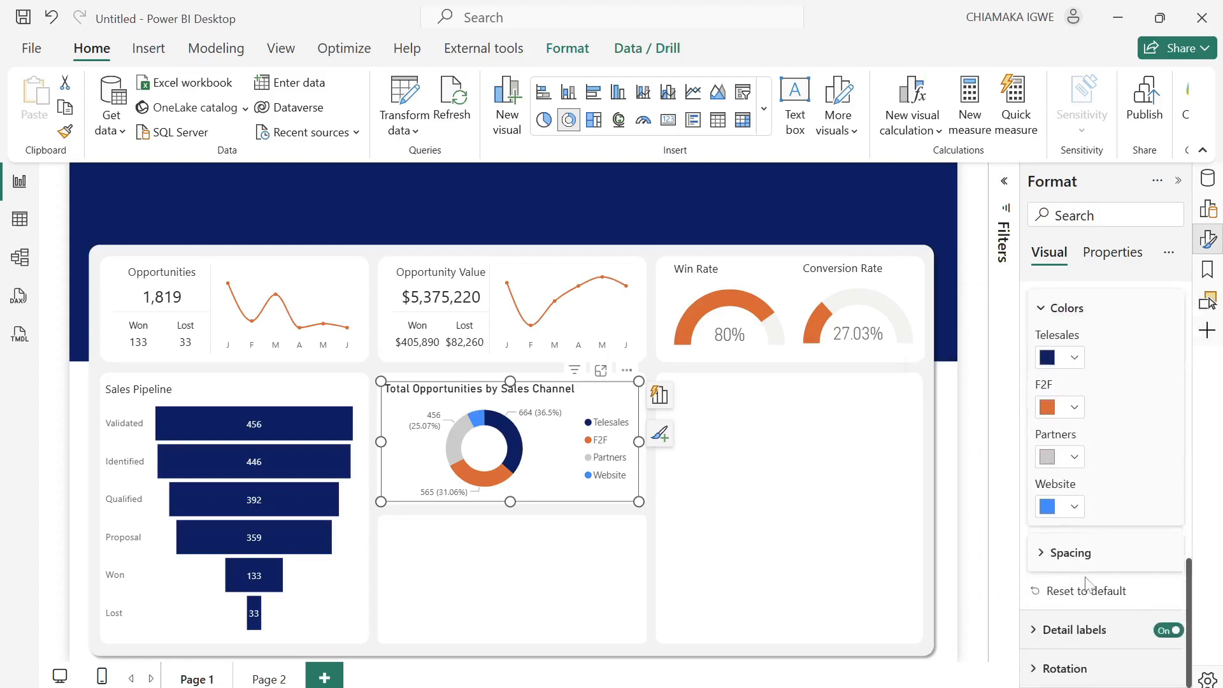
left_click(1039, 629)
scroll(1092, 548, "down", 5)
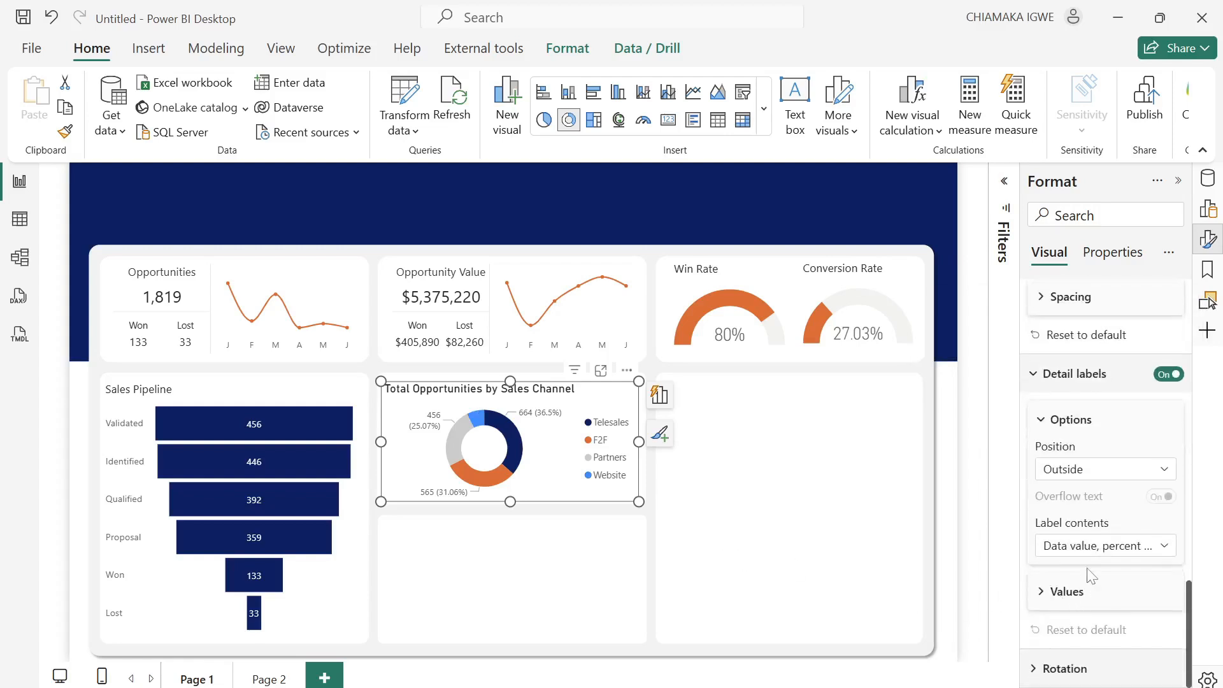
left_click(1092, 551)
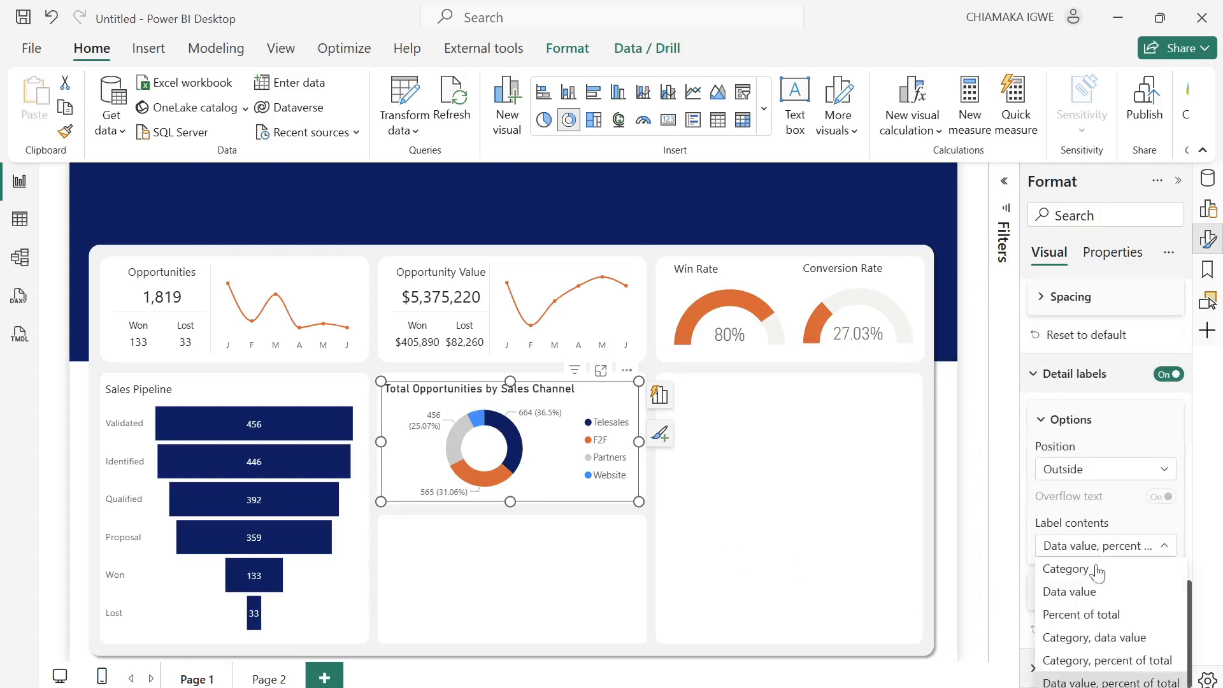
left_click(1117, 615)
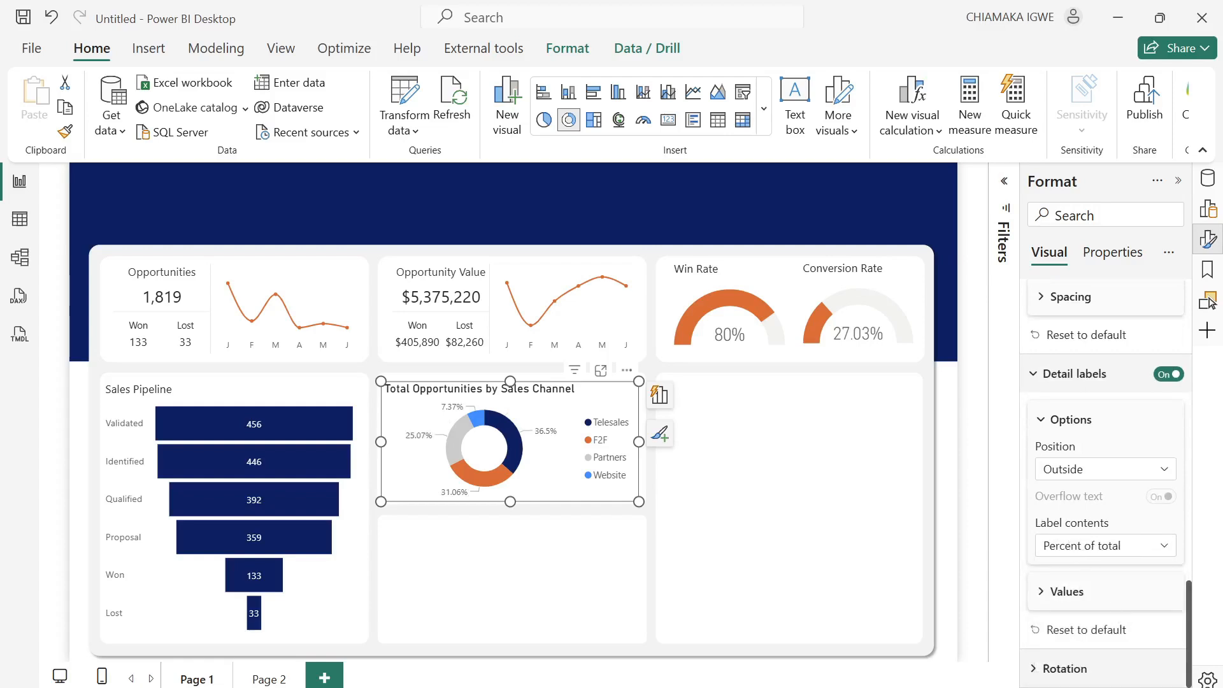
Set the donut chart's title to 12-point Segoe UI.
scroll(1105, 478, "up", 15)
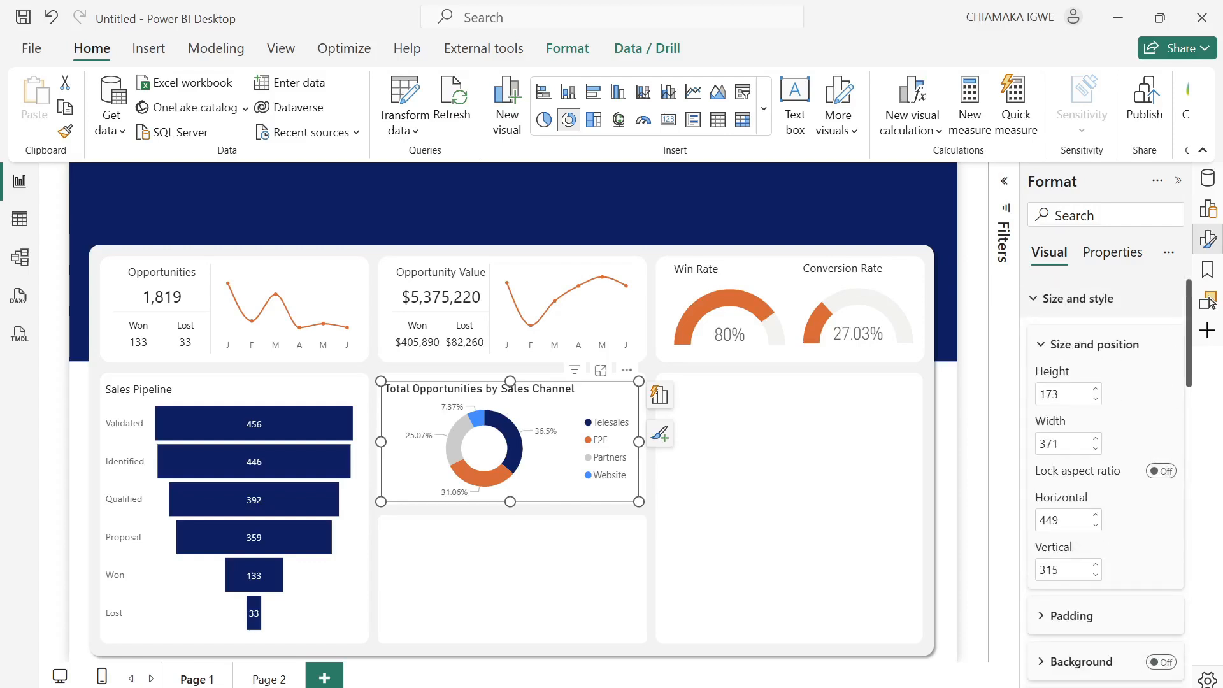
scroll(1071, 534, "down", 5)
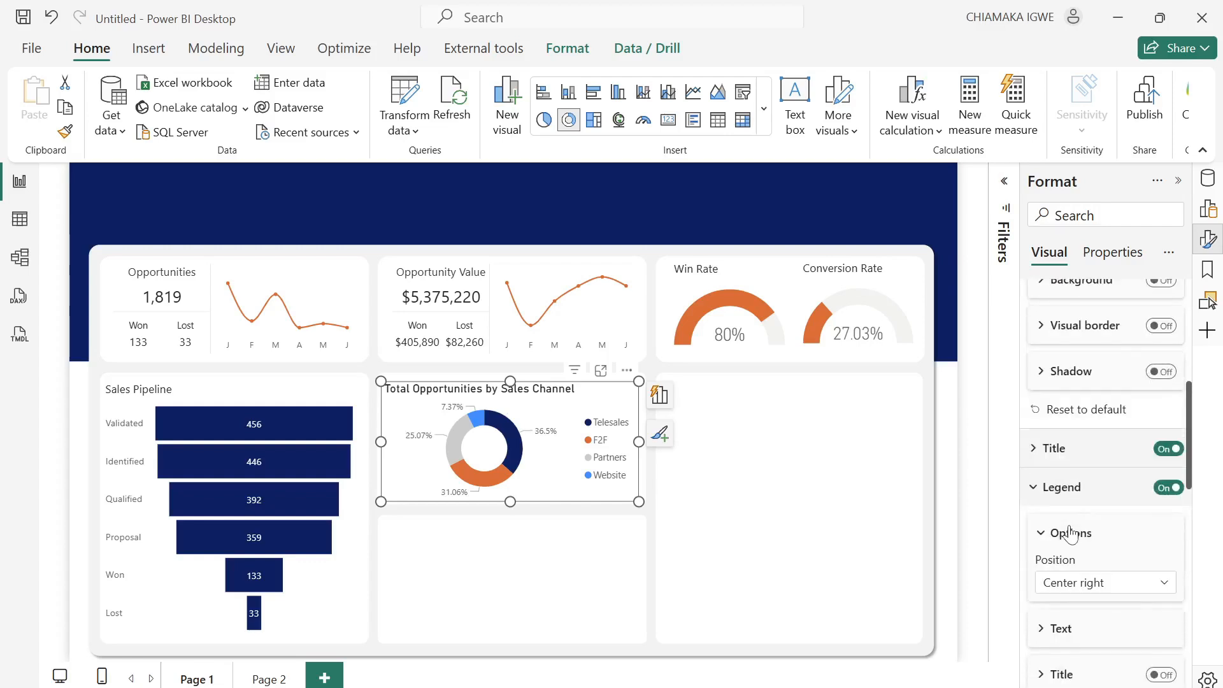
left_click(1033, 450)
double_click(1136, 643)
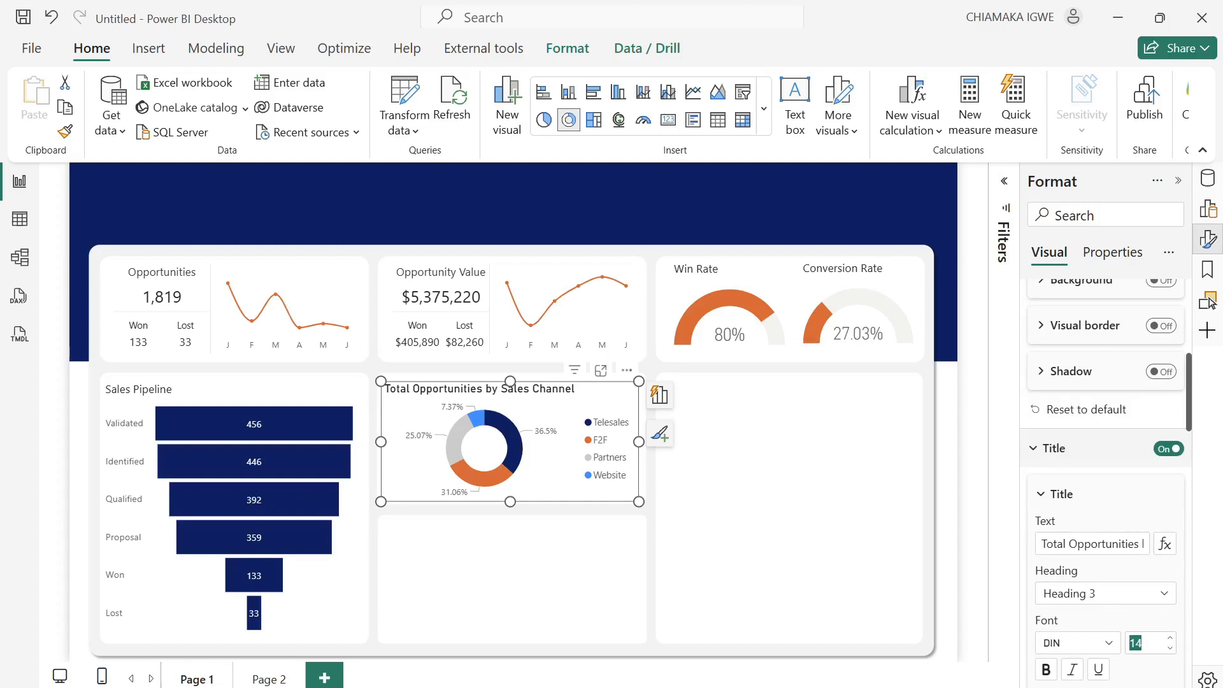
type("12")
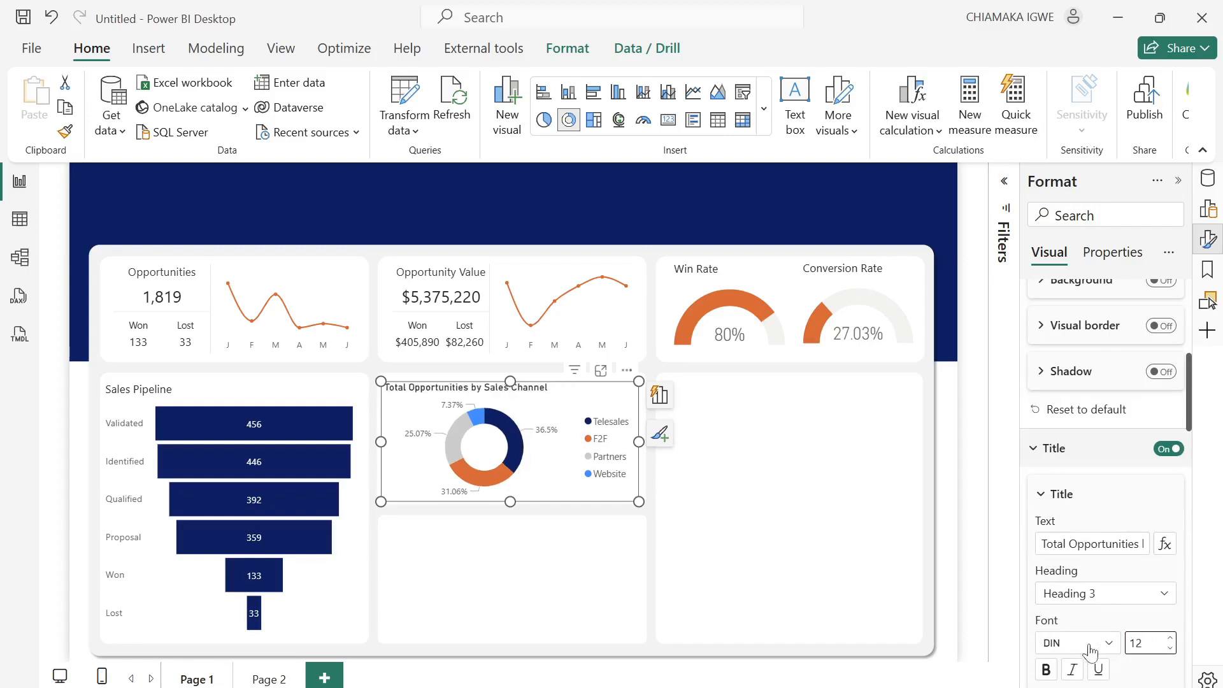
left_click(1089, 644)
scroll(1112, 558, "down", 4)
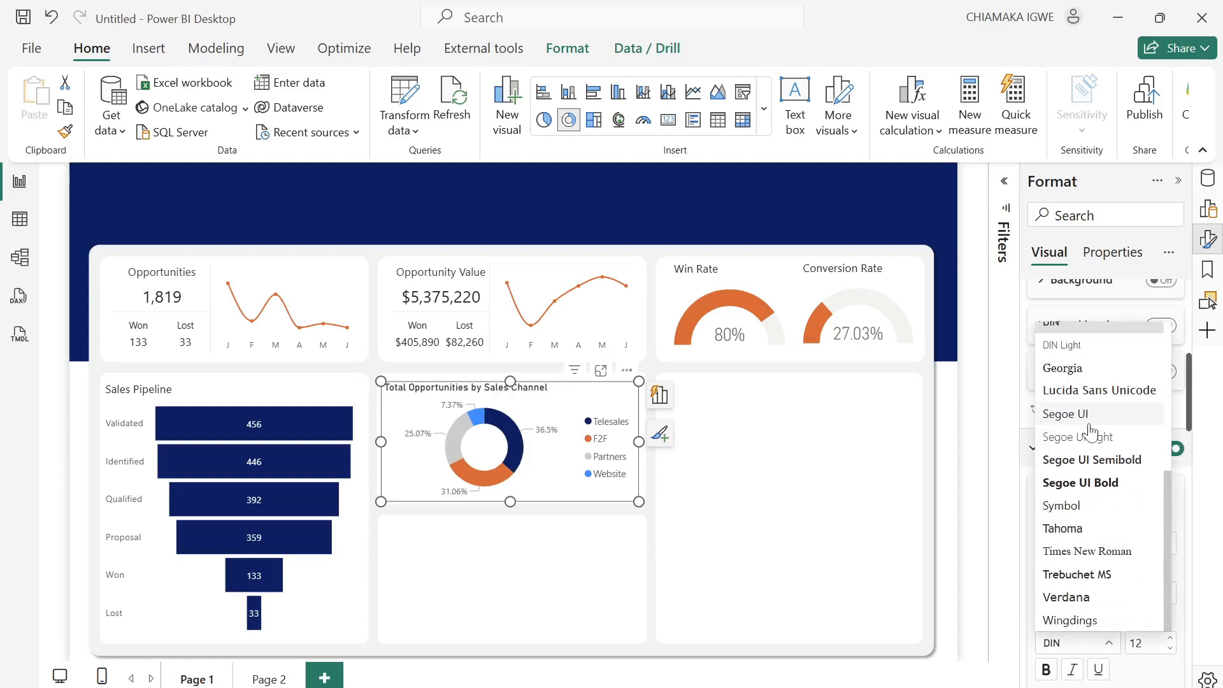
left_click(1089, 418)
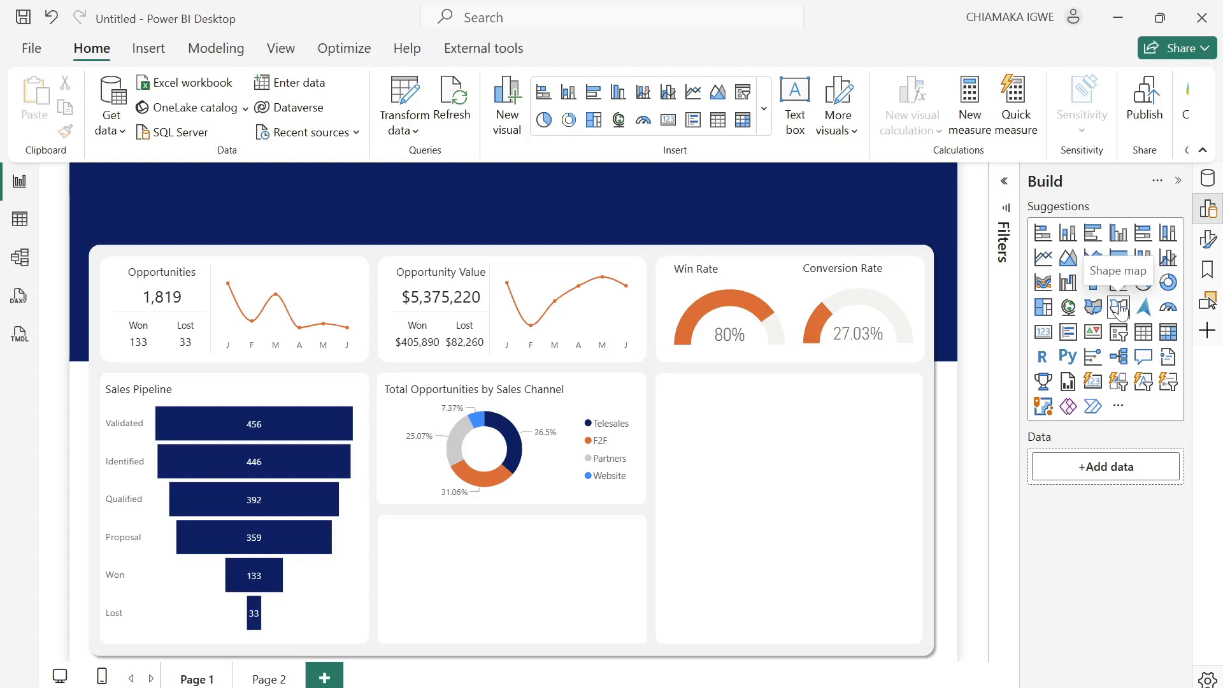
Add a Shape map to the empty card below the donut chart and size it to fit inside.
left_click_drag(1120, 310, 526, 535)
left_click_drag(497, 592, 497, 609)
left_click_drag(638, 652, 634, 647)
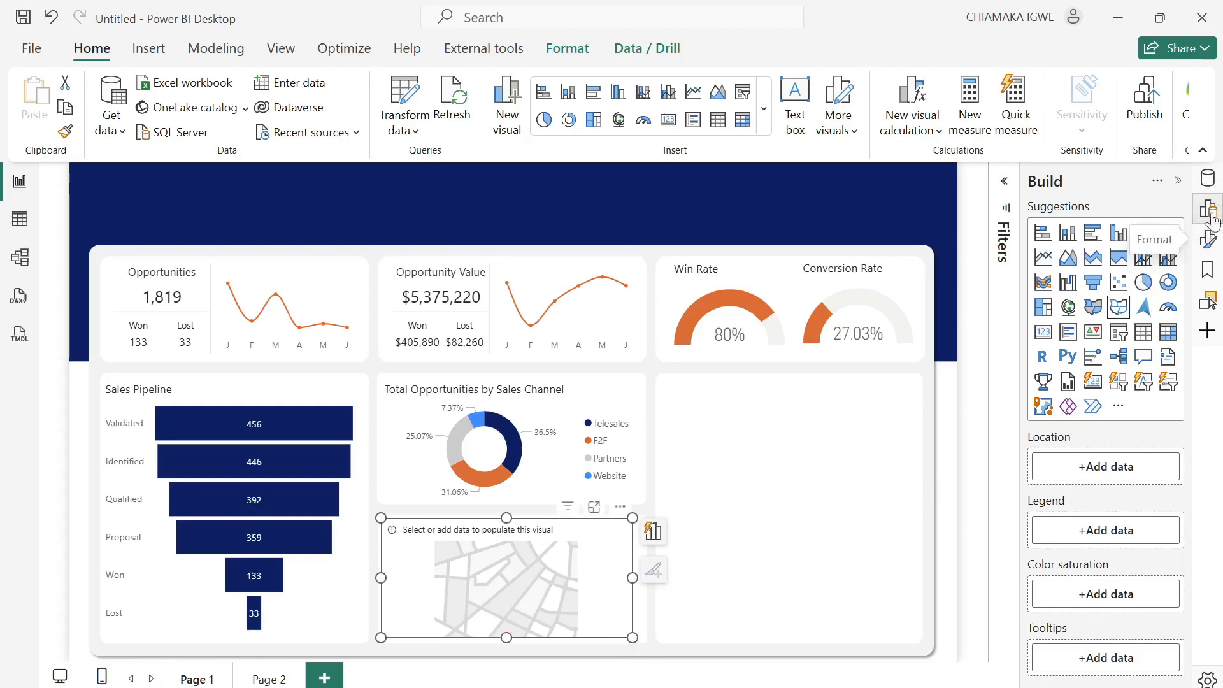
Use Country from Sales Opportunities as the shape map's location, closing the field list again.
left_click(1207, 190)
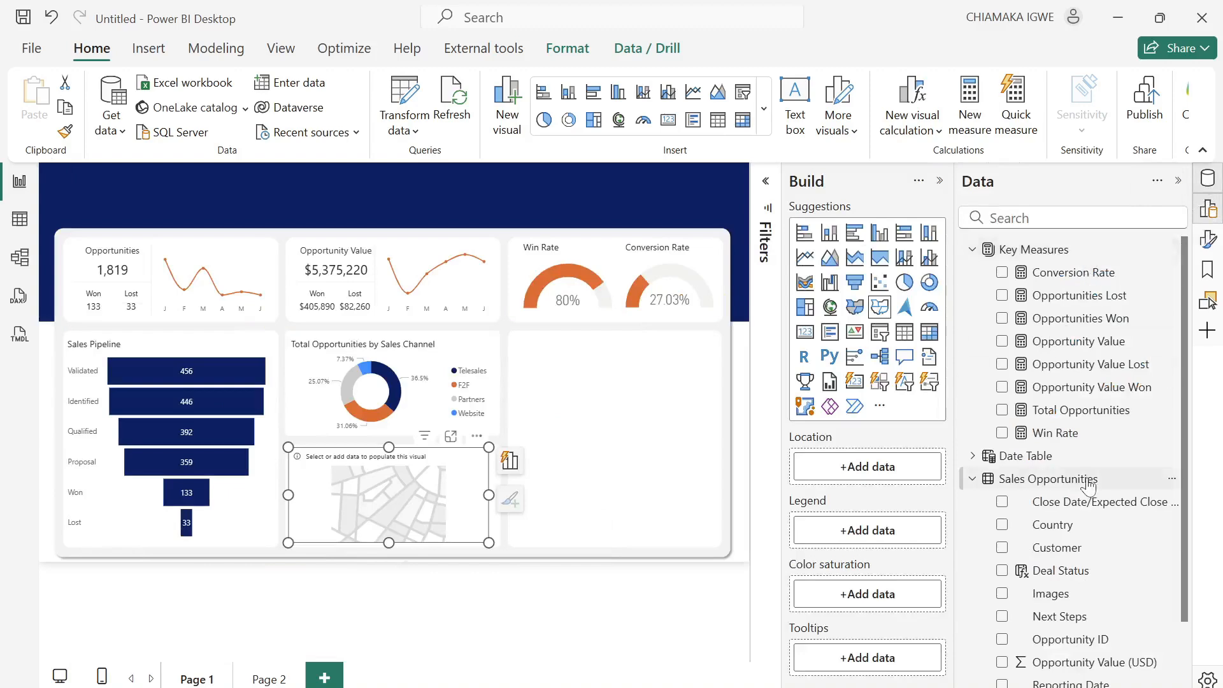
left_click_drag(1067, 535, 862, 466)
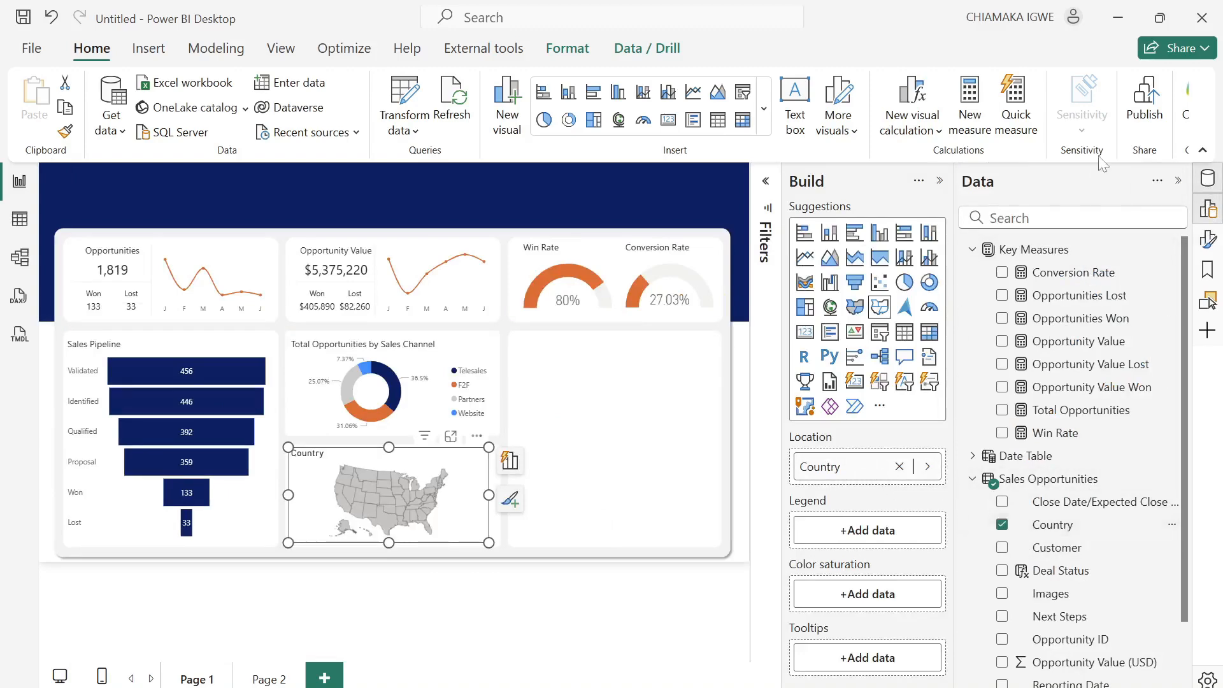
left_click(1178, 180)
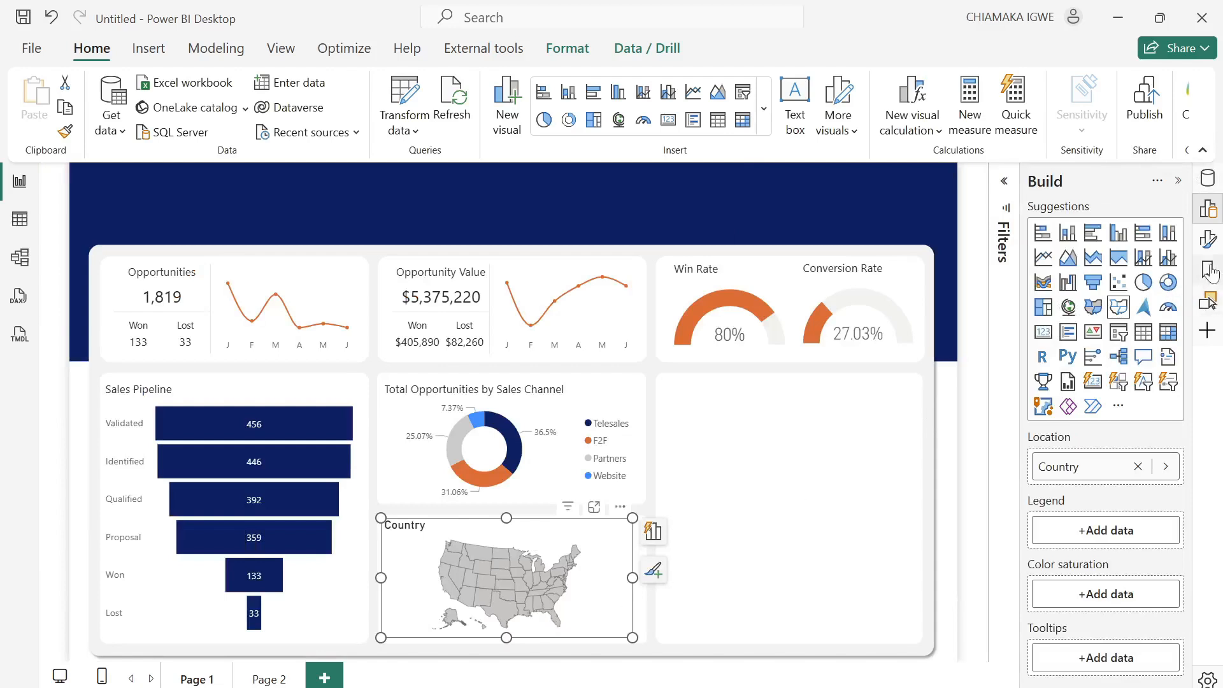
Change the shape map's map type to Custom map and load Map file Json.json from the Downloads folder.
left_click(1208, 239)
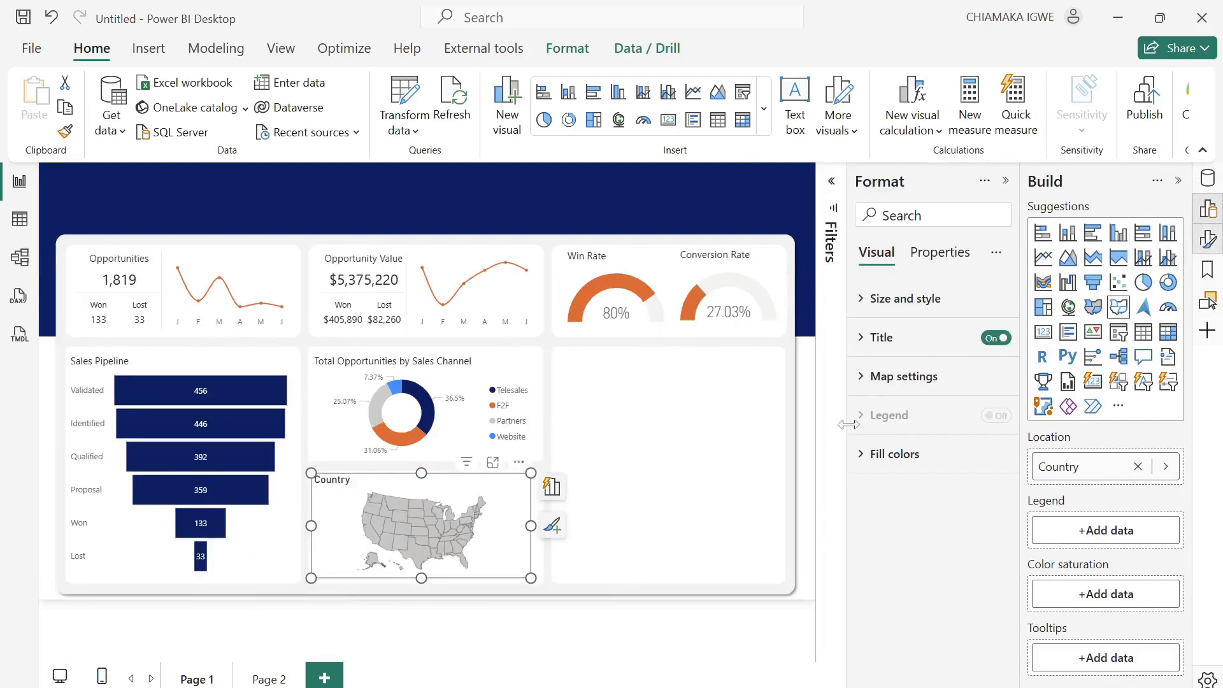
left_click(871, 382)
left_click(994, 475)
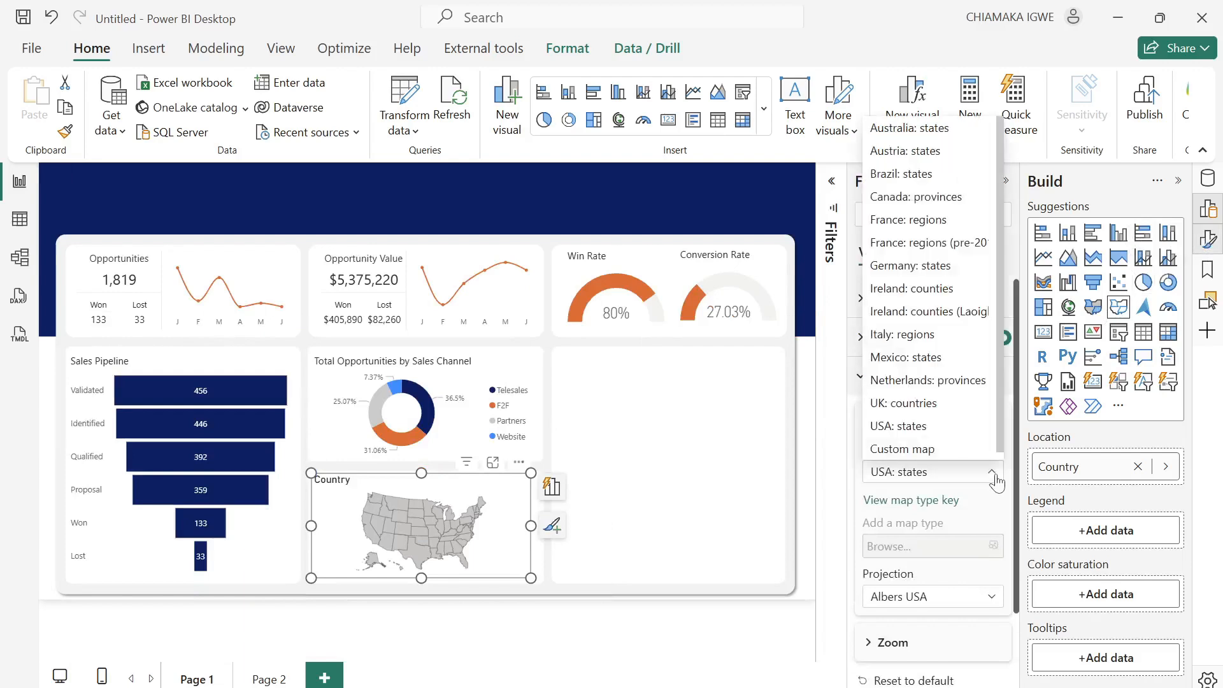
left_click(968, 453)
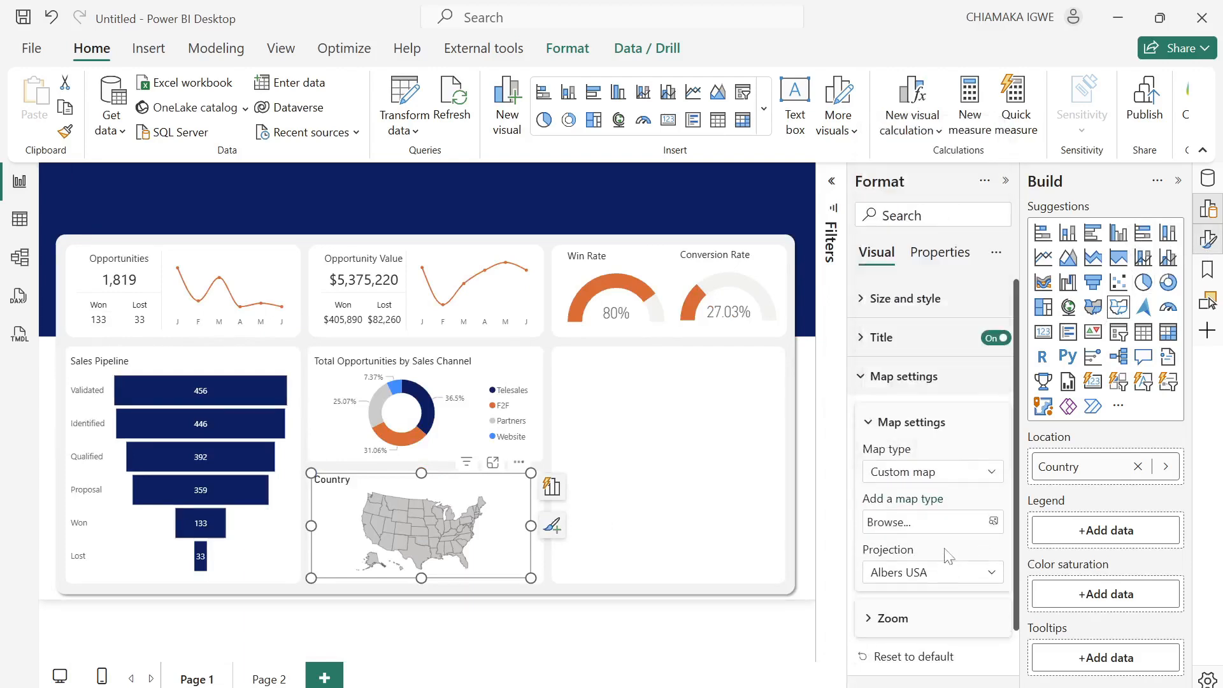
left_click(992, 525)
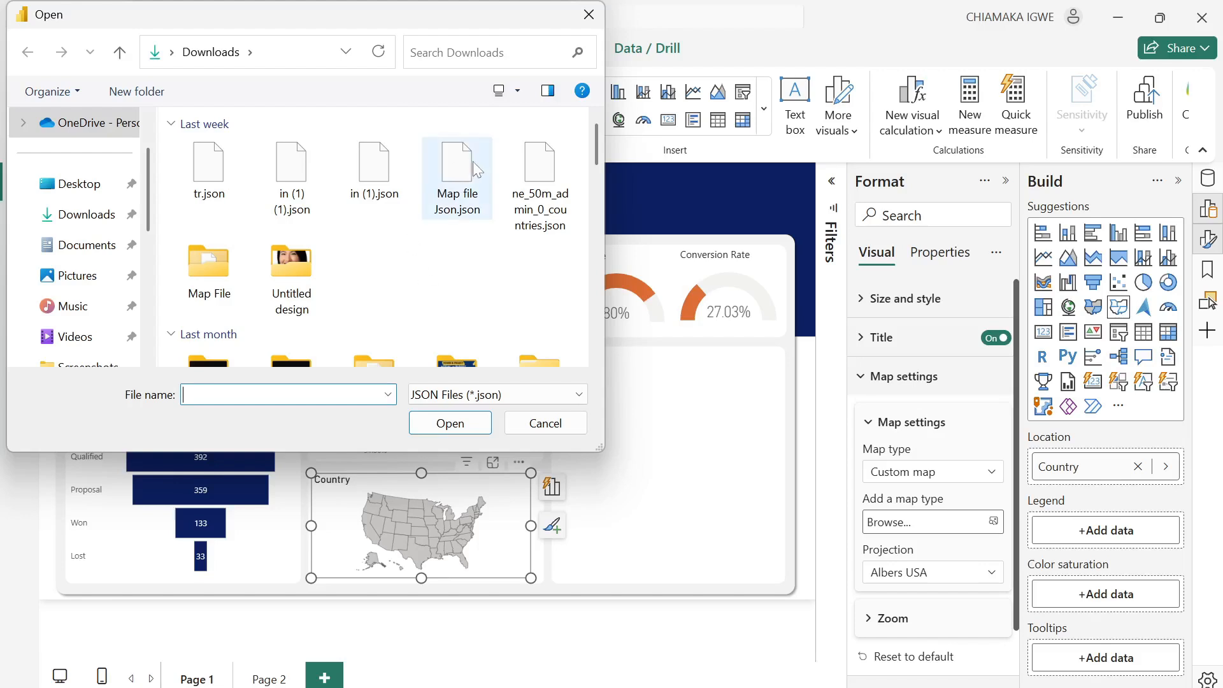
left_click(464, 185)
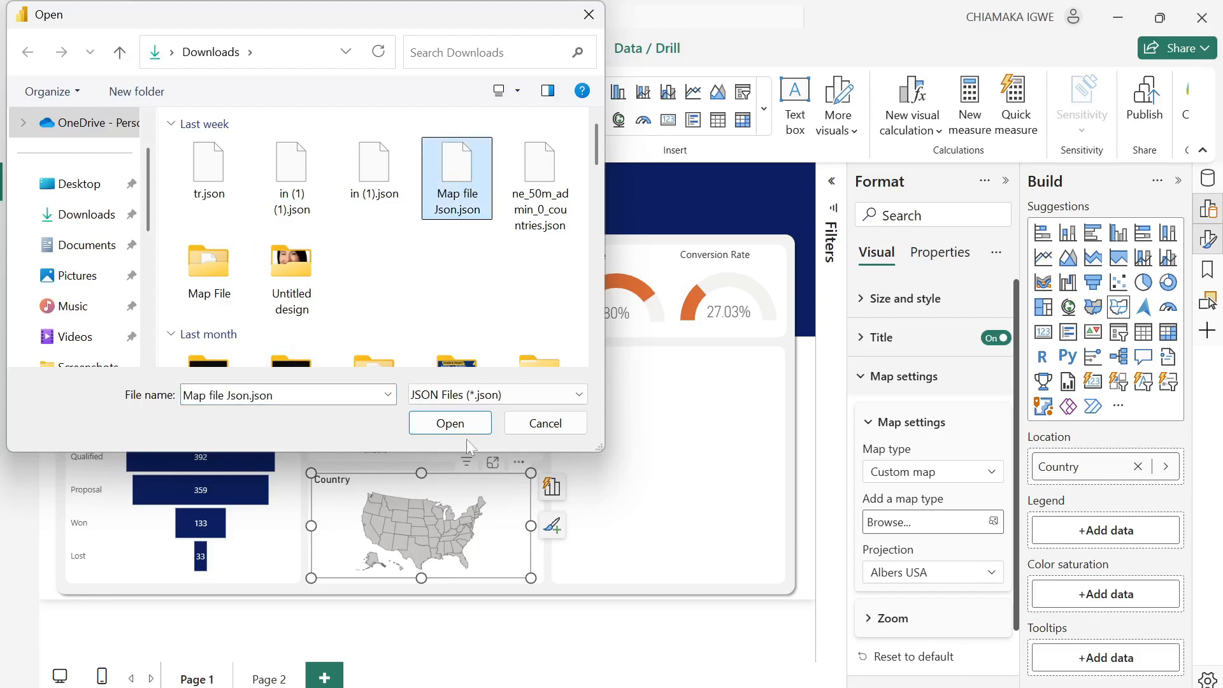
left_click(456, 424)
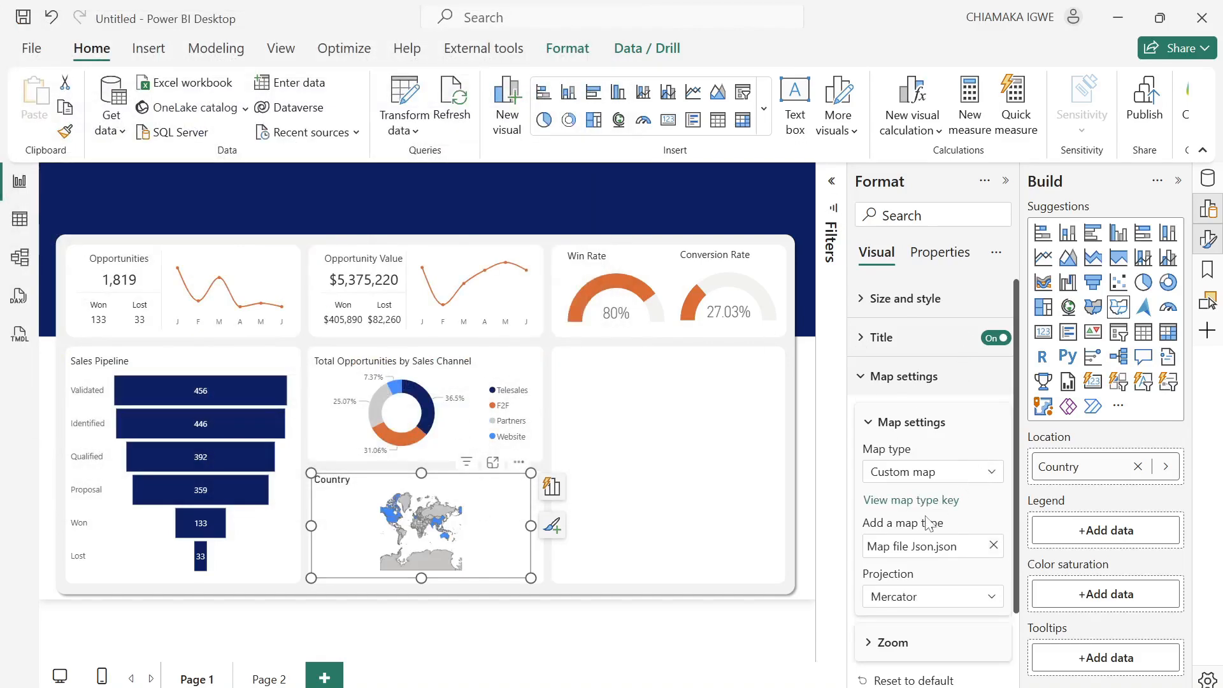
Try the Orthographic projection on the shape map, and set it to Equirectangular.
left_click(941, 599)
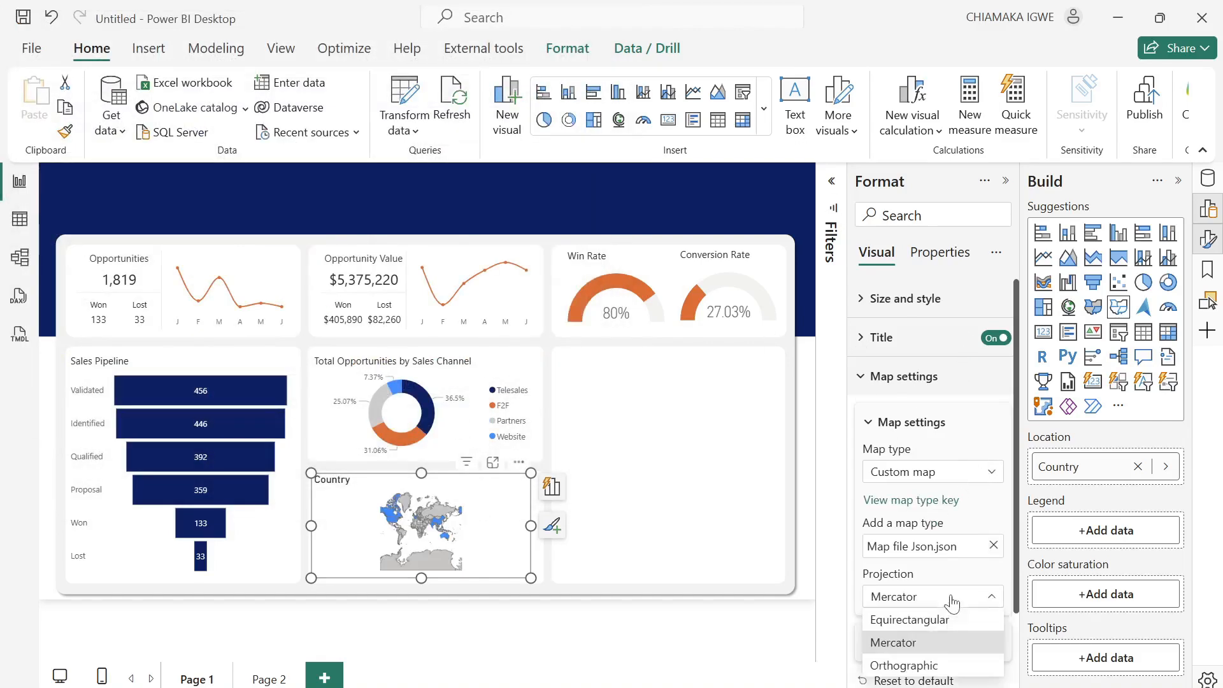
left_click(933, 666)
left_click(963, 599)
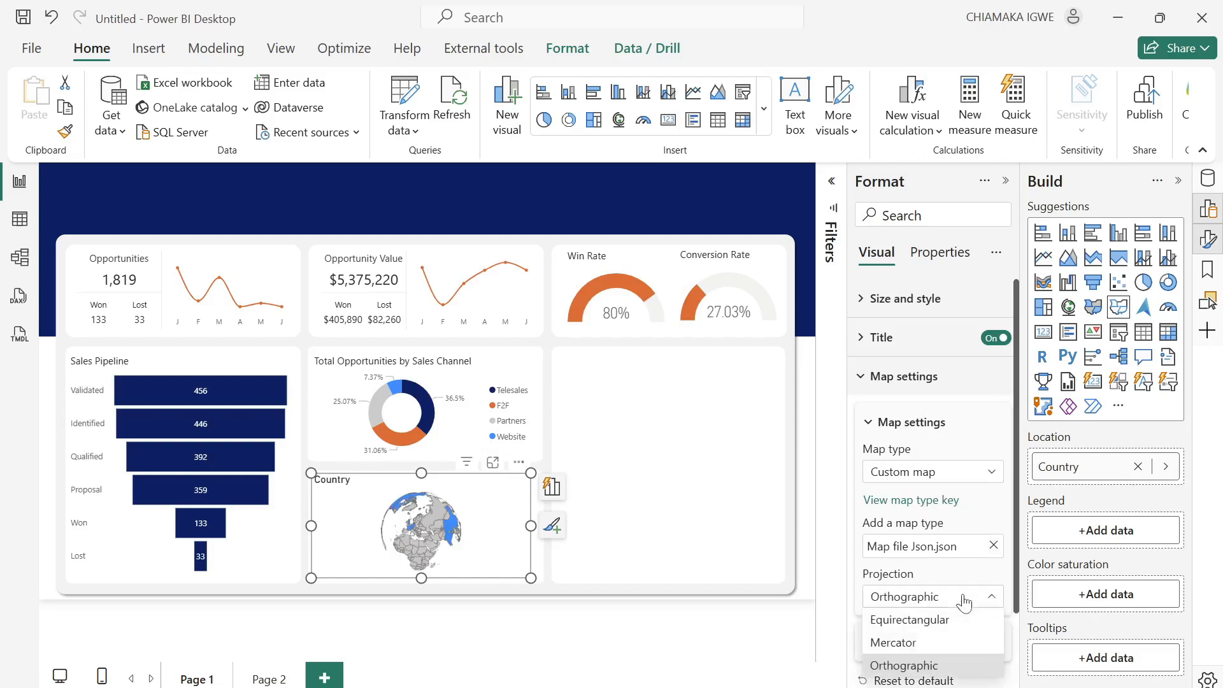
left_click(934, 621)
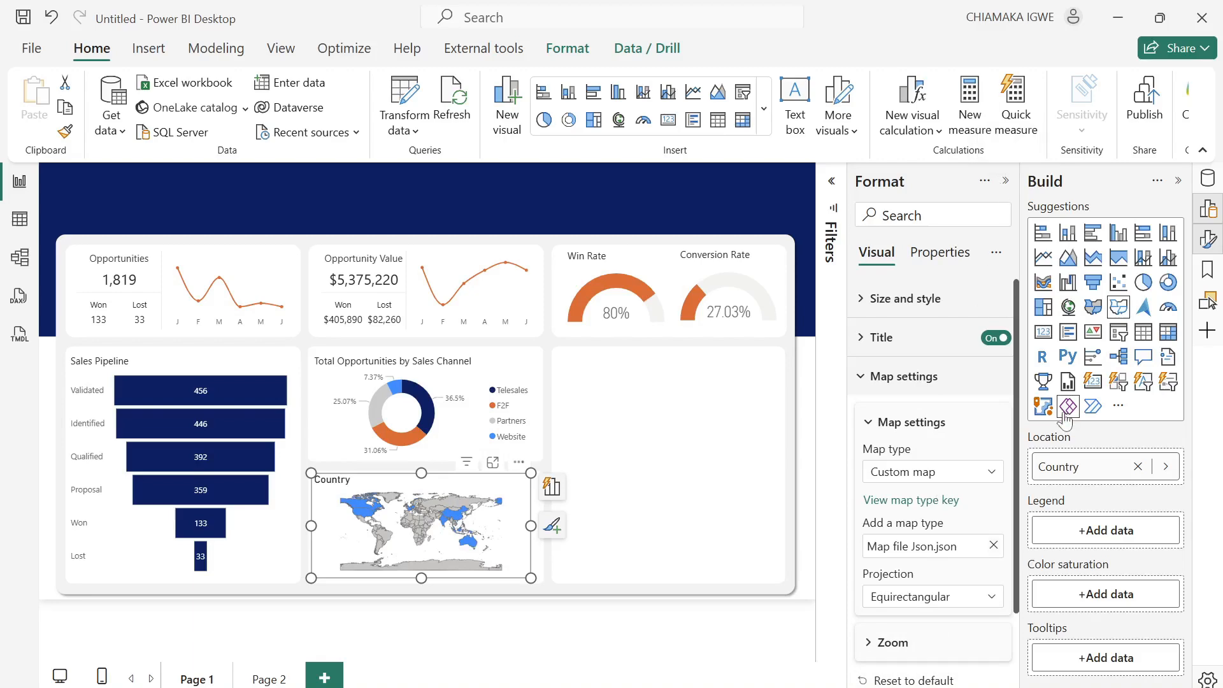
Set the shape map's default fill color to the recently used orange, with the Build pane closed.
left_click(1179, 181)
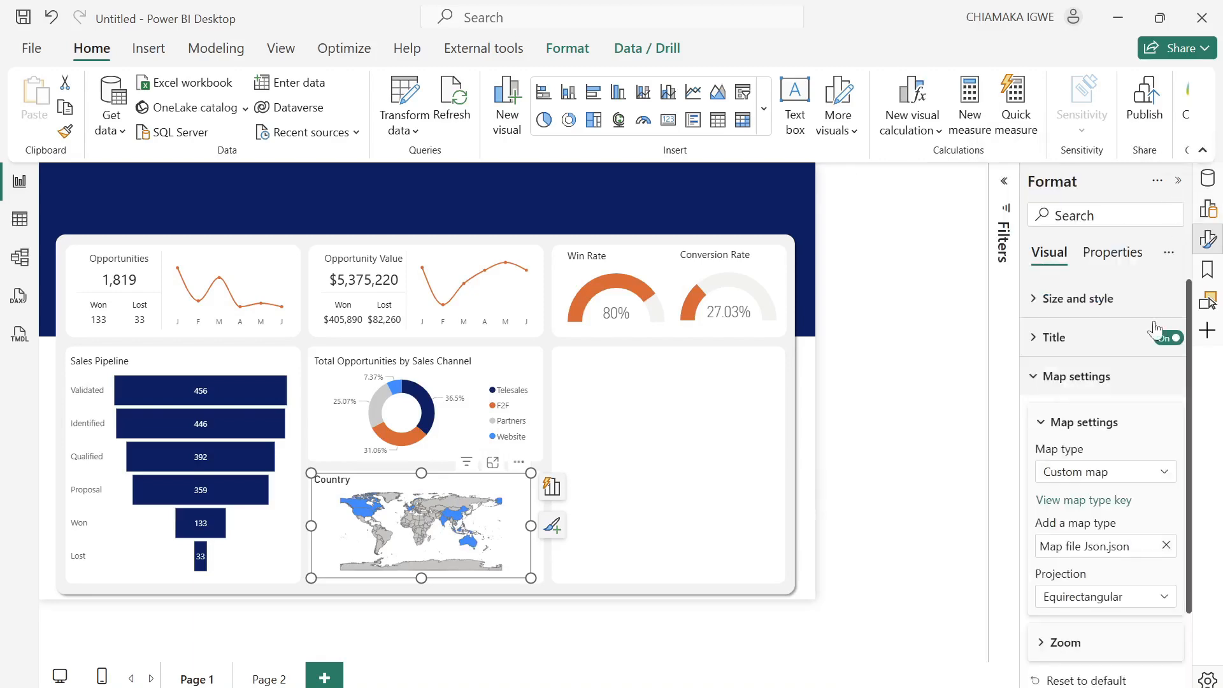
scroll(1083, 510, "down", 2)
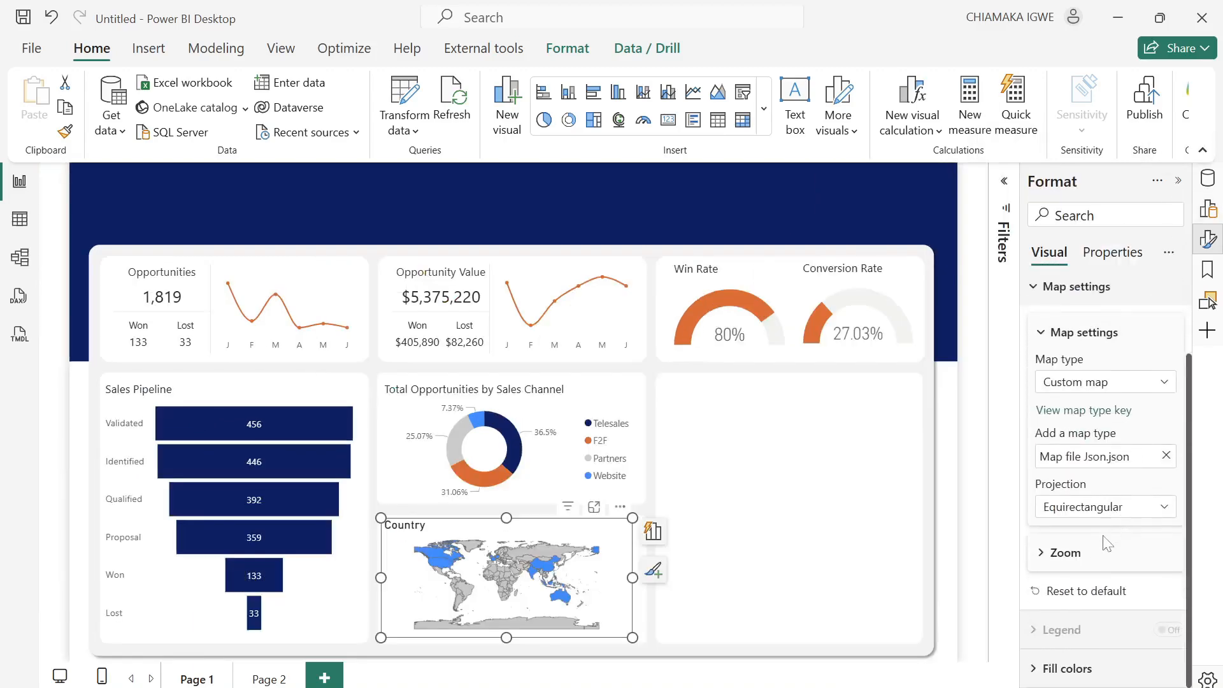
left_click(1032, 669)
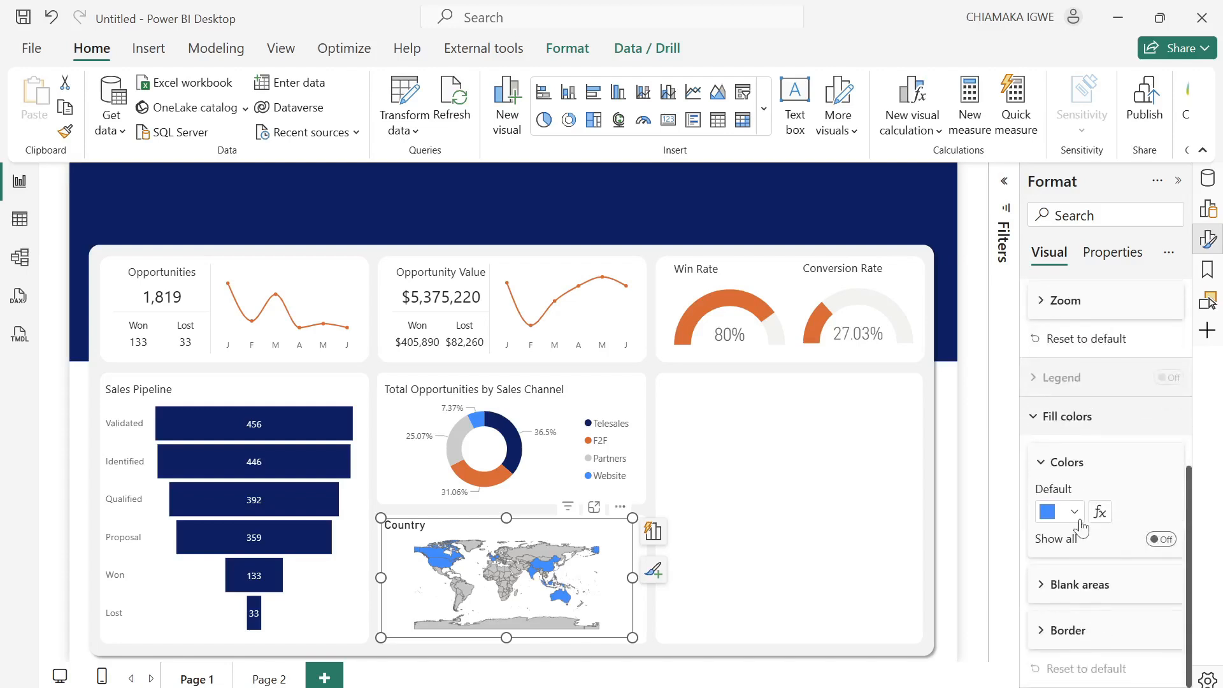
left_click(1048, 514)
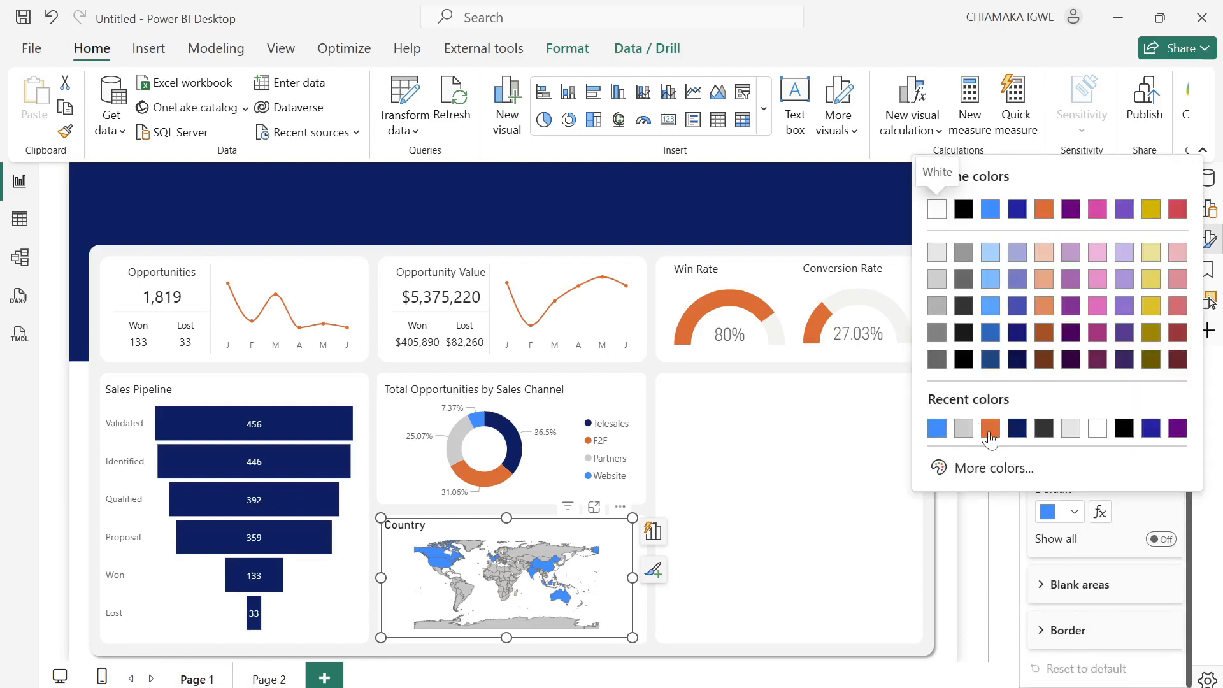
left_click(990, 429)
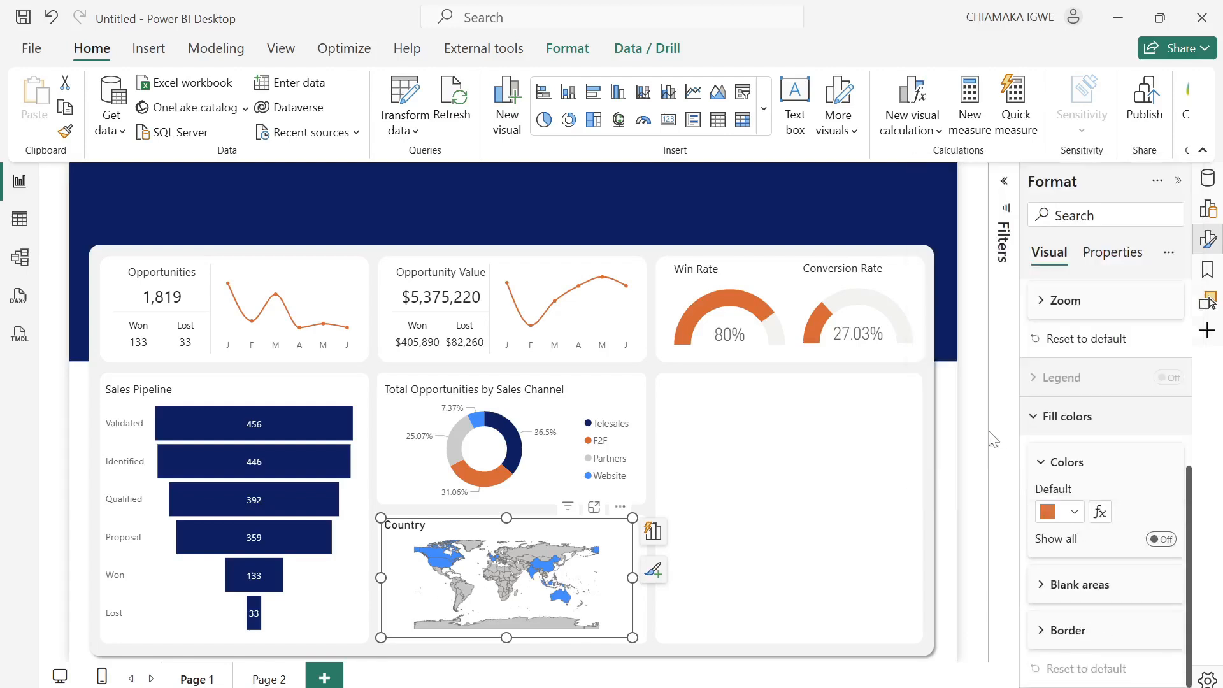
Change the shape map's blank areas to a lighter gray, check the map deselected, and select it again.
left_click(1046, 588)
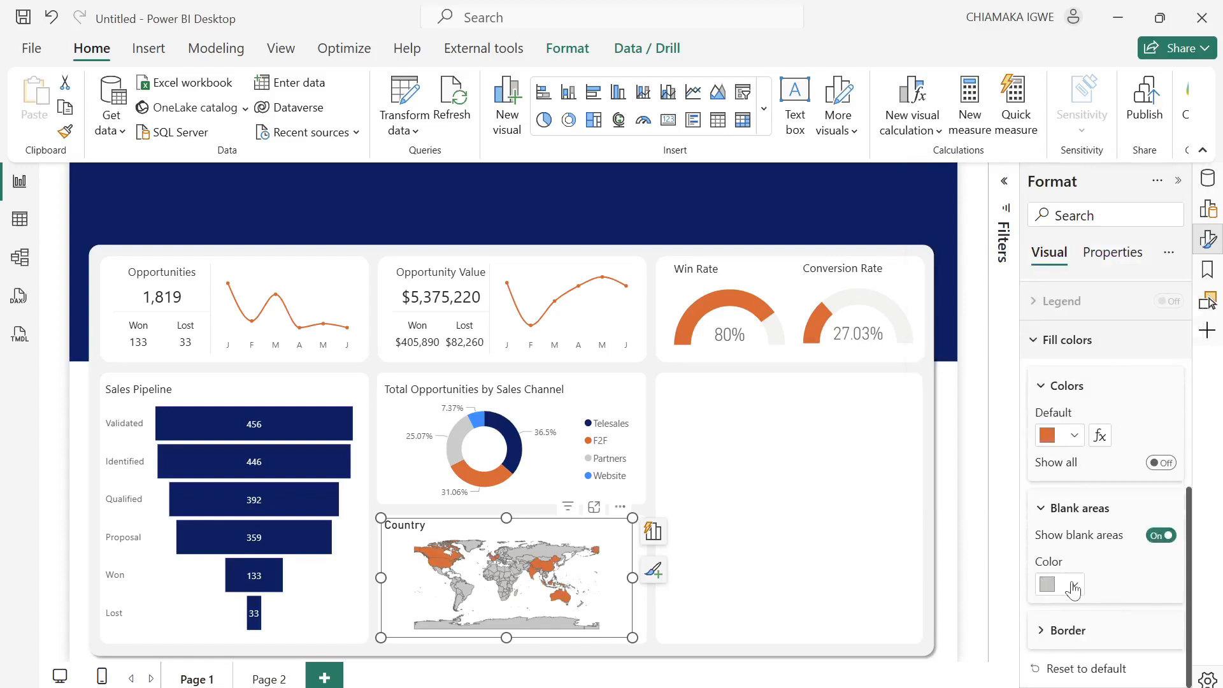
left_click(1046, 586)
left_click(1066, 504)
left_click(707, 554)
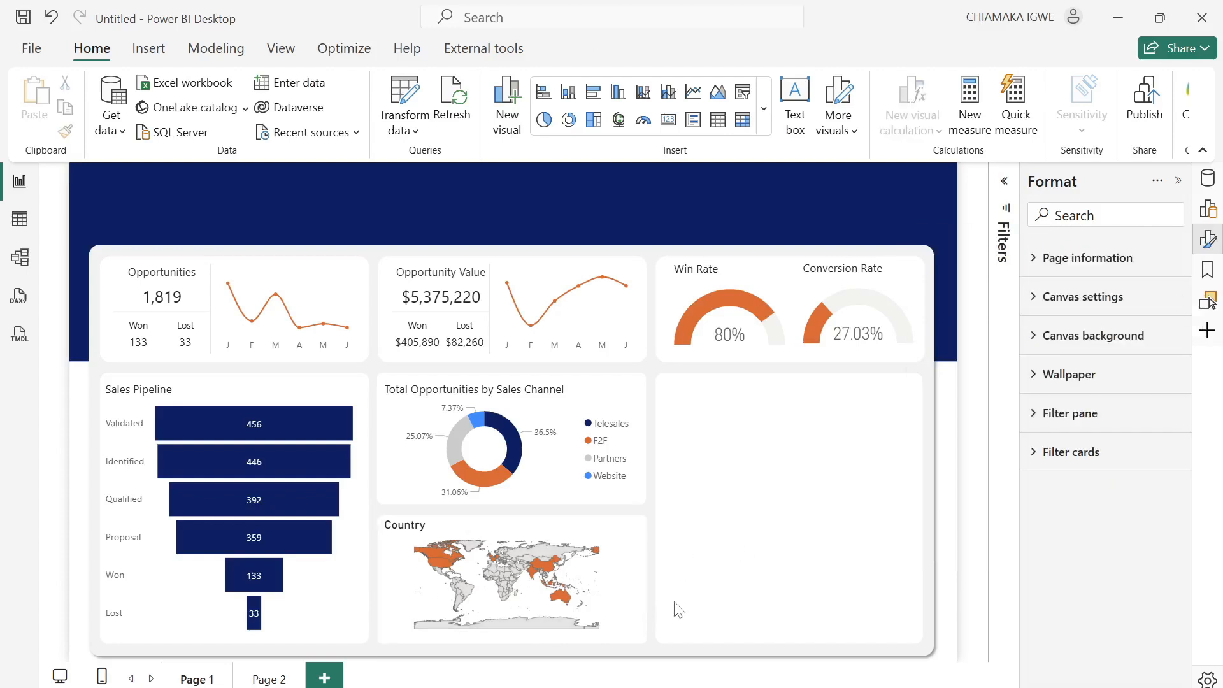
left_click(620, 548)
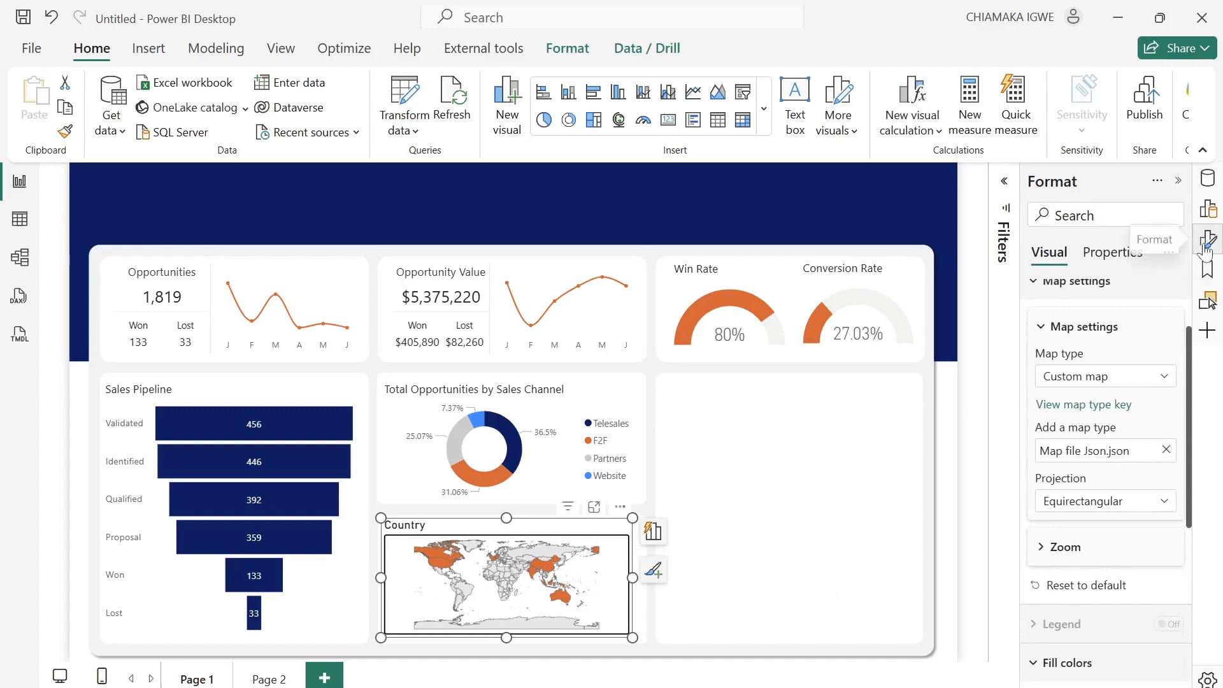
Add the Total Opportunities measure to the shape map's color saturation.
left_click(1211, 212)
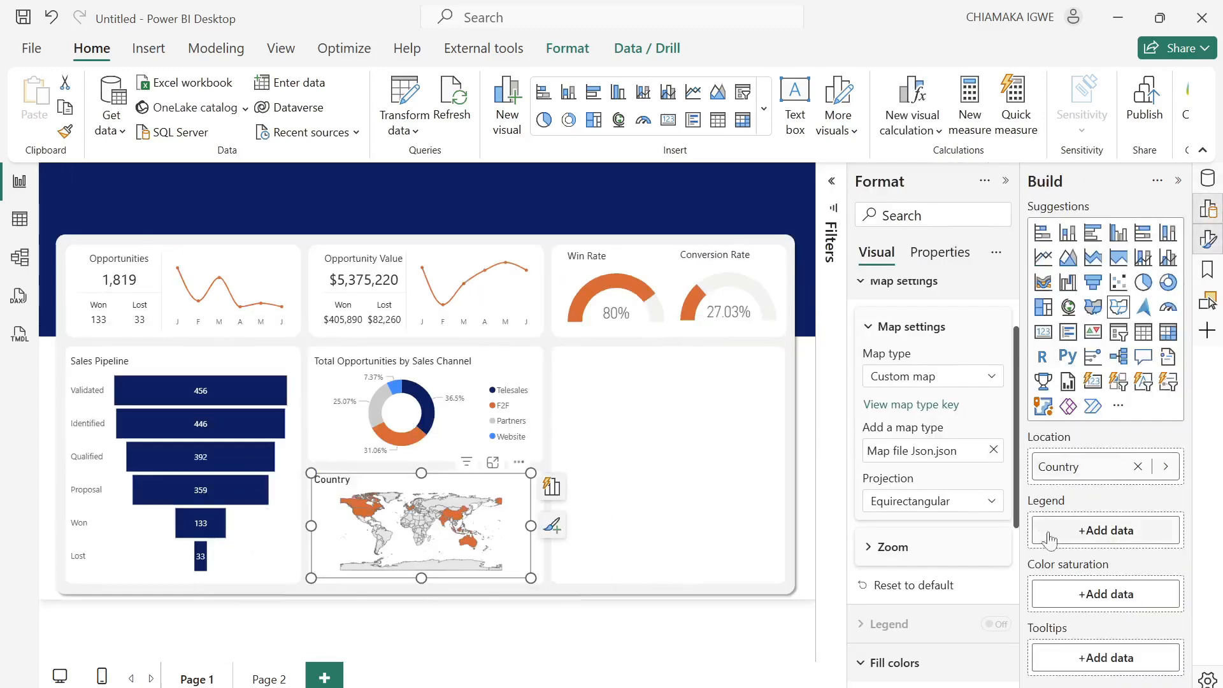
left_click(1208, 179)
left_click_drag(1071, 411, 859, 599)
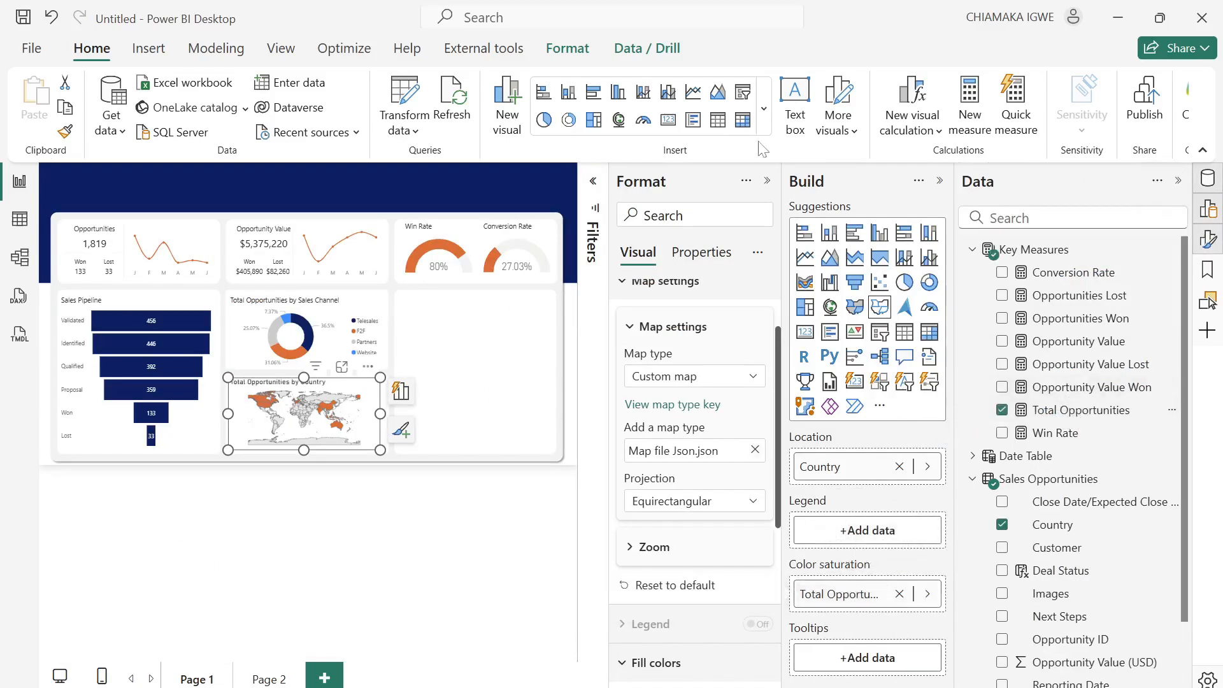
left_click(1178, 180)
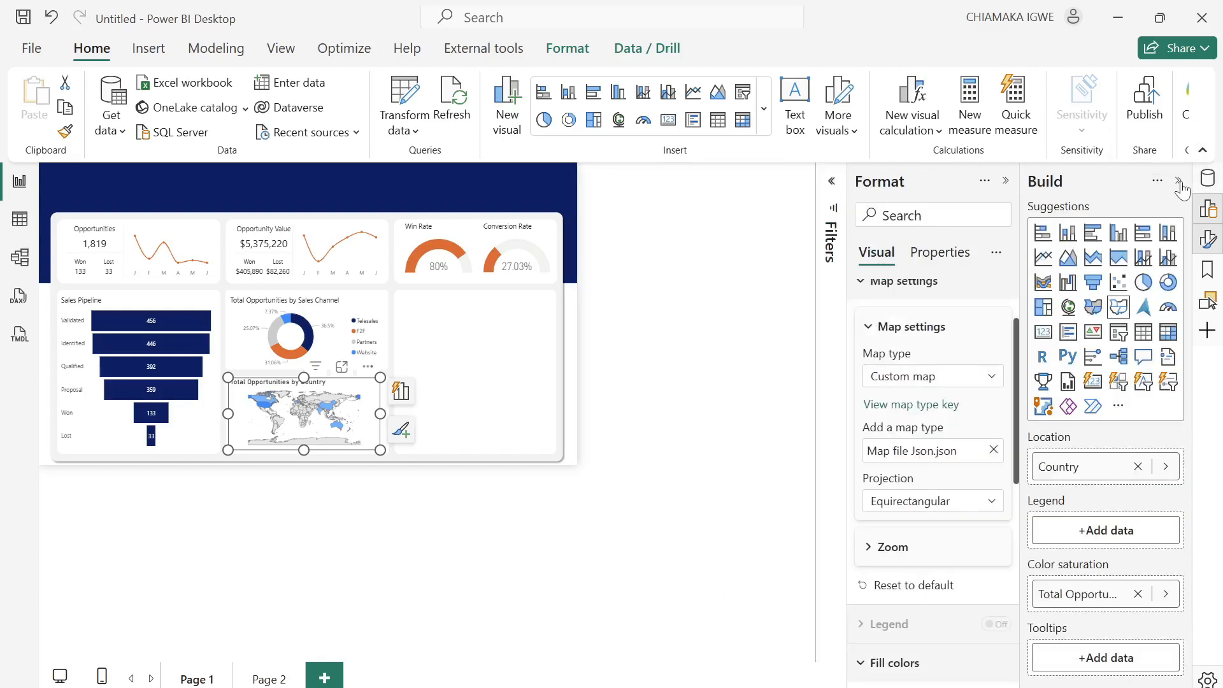
Set the shape map's fill gradient to the orange for the maximum and the lightest orange tint for the minimum.
scroll(940, 548, "down", 3)
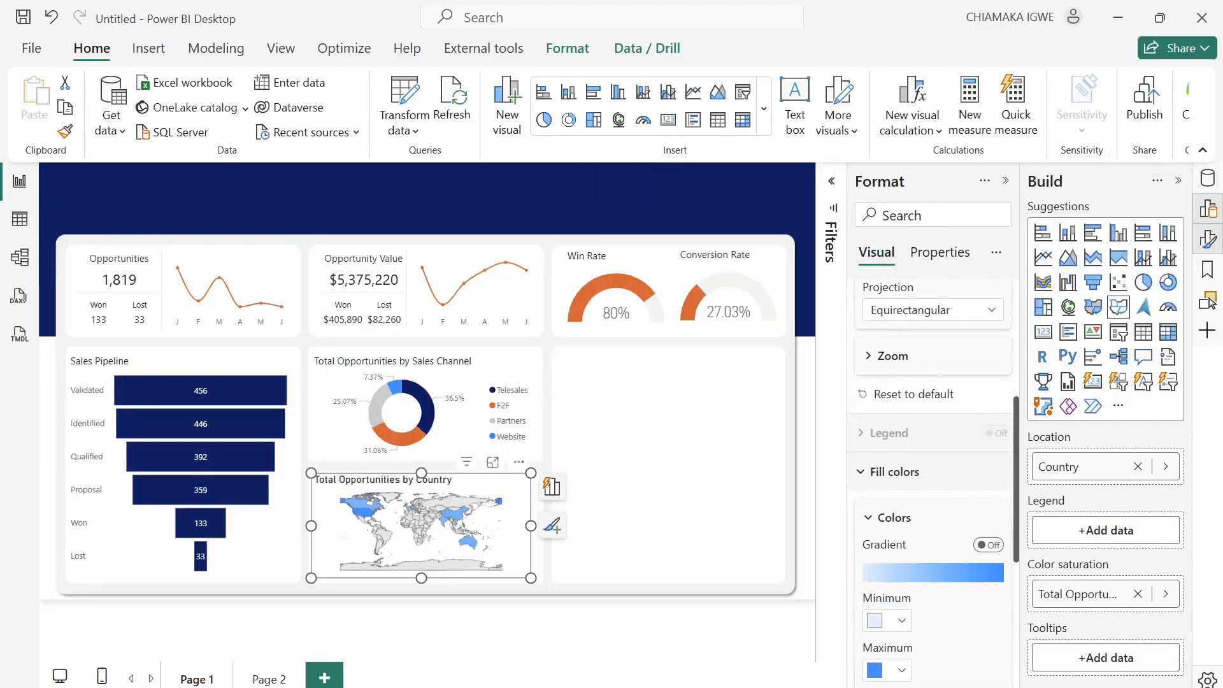
scroll(887, 532, "down", 5)
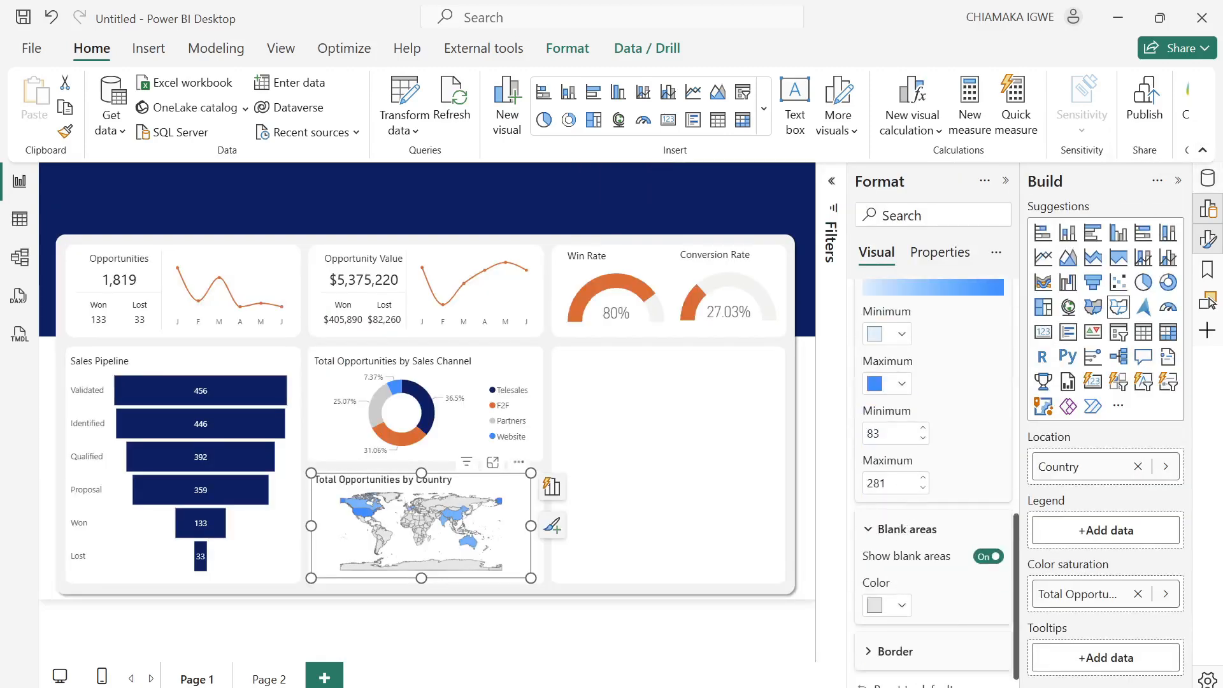
left_click(902, 385)
left_click(918, 310)
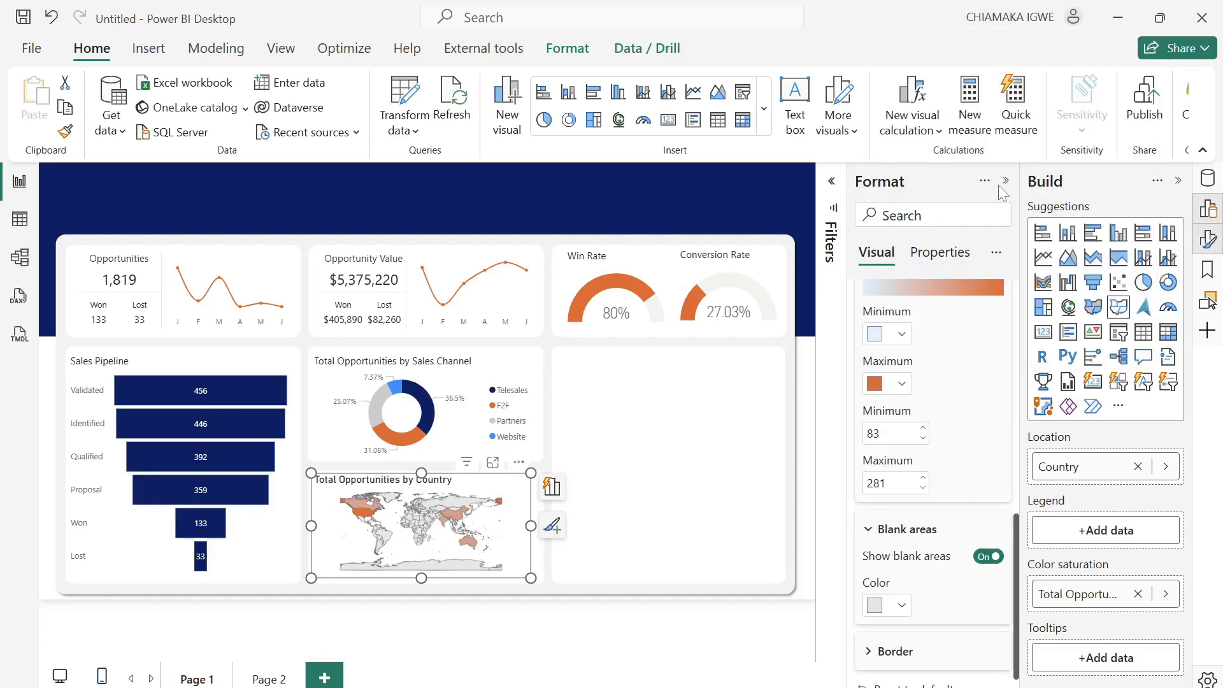
left_click(900, 335)
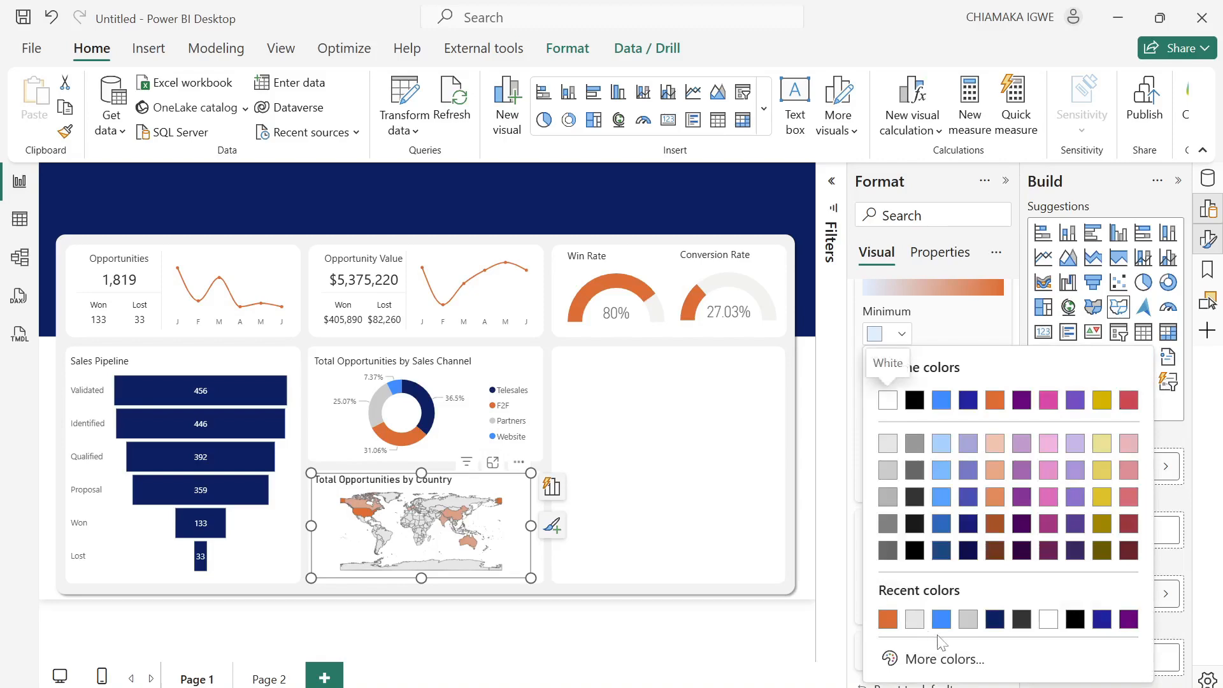
left_click(997, 447)
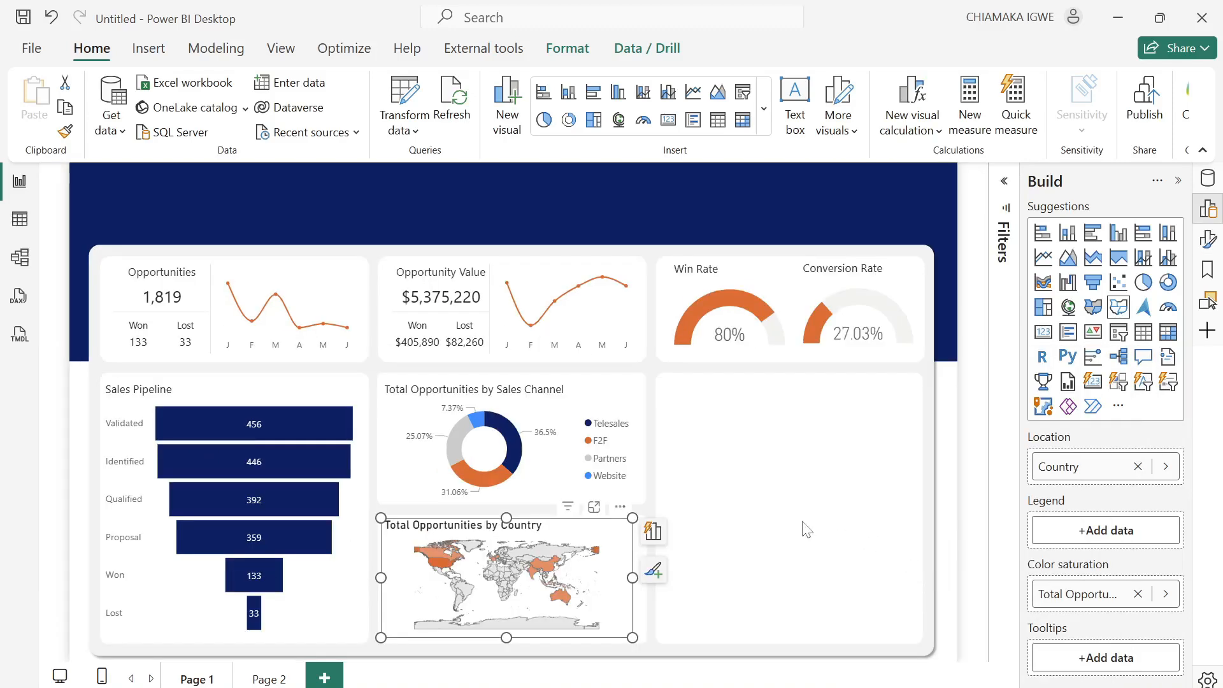
Format the shape map's title in Segoe UI at size 12, and deselect the map.
double_click(452, 536)
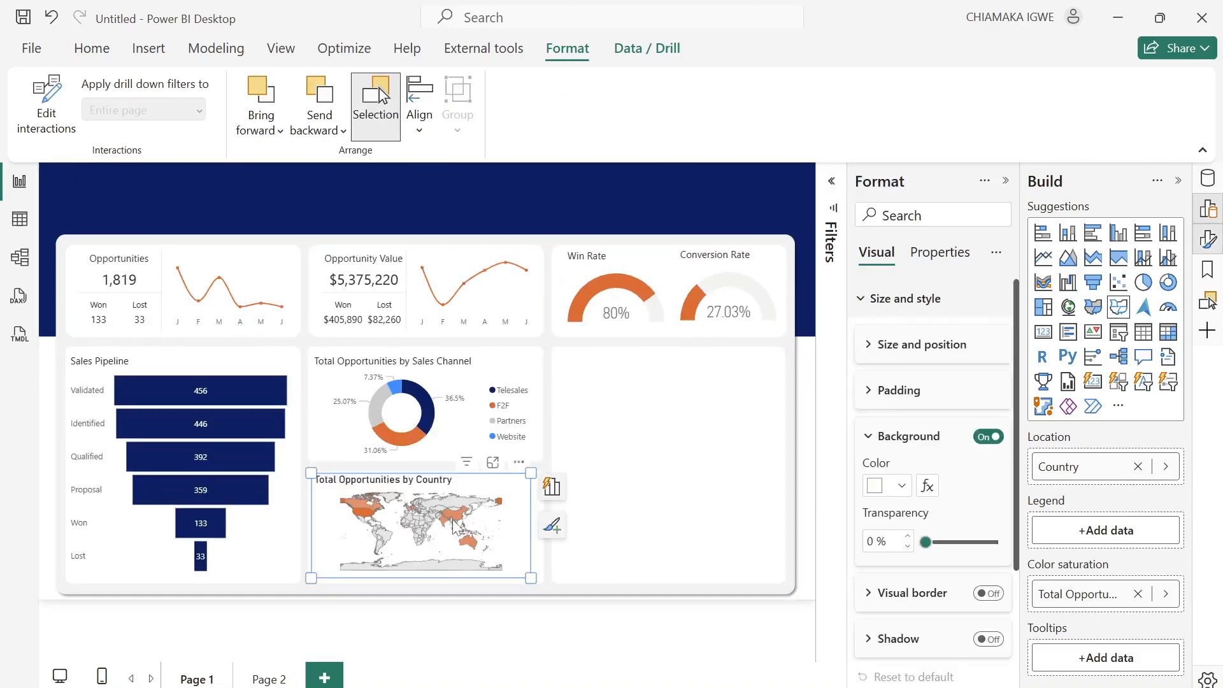
scroll(927, 449, "down", 3)
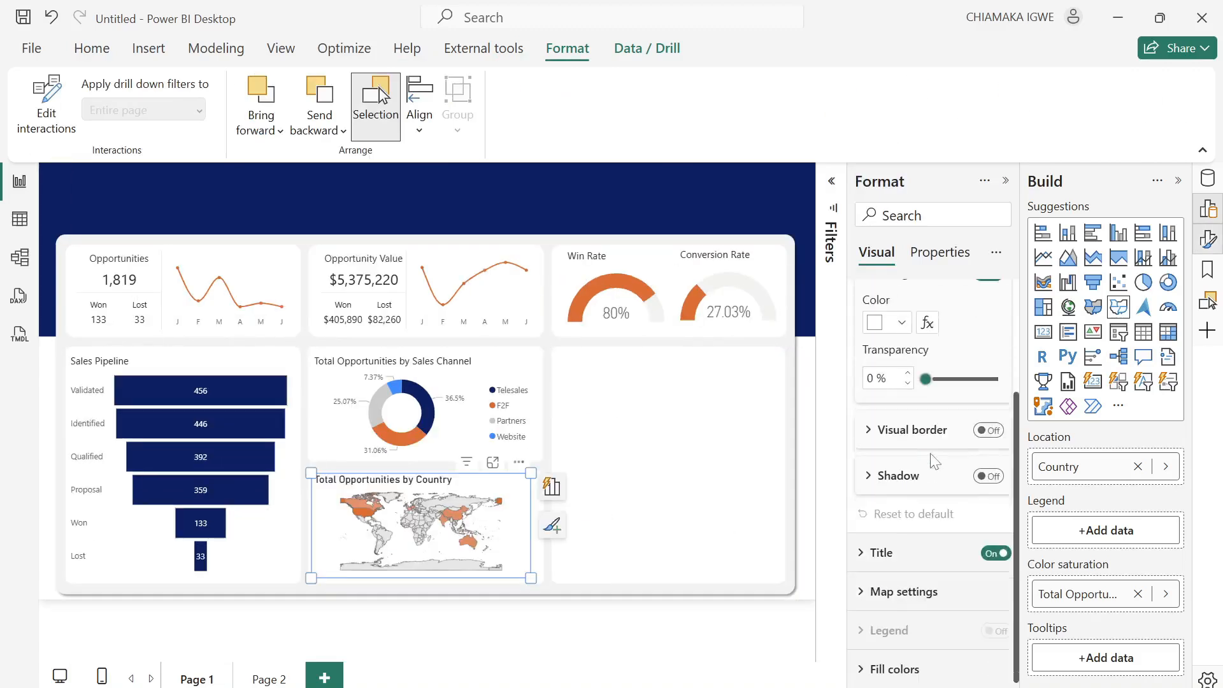
left_click(865, 558)
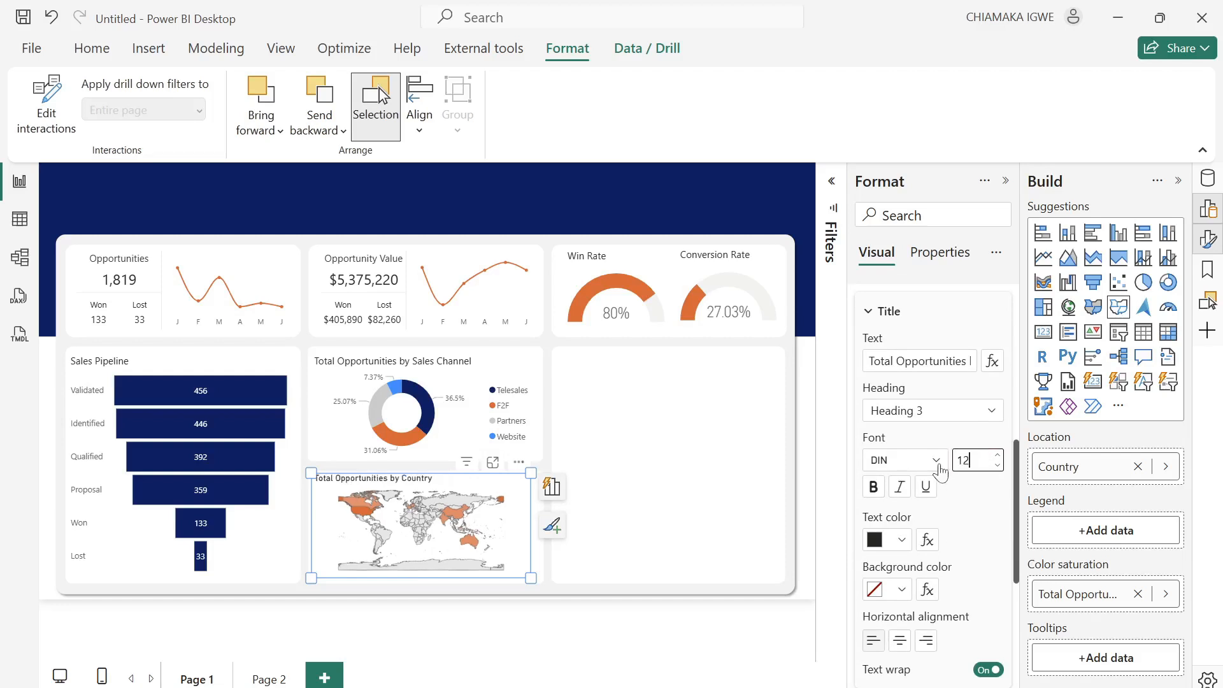
left_click(935, 462)
scroll(943, 273, "down", 3)
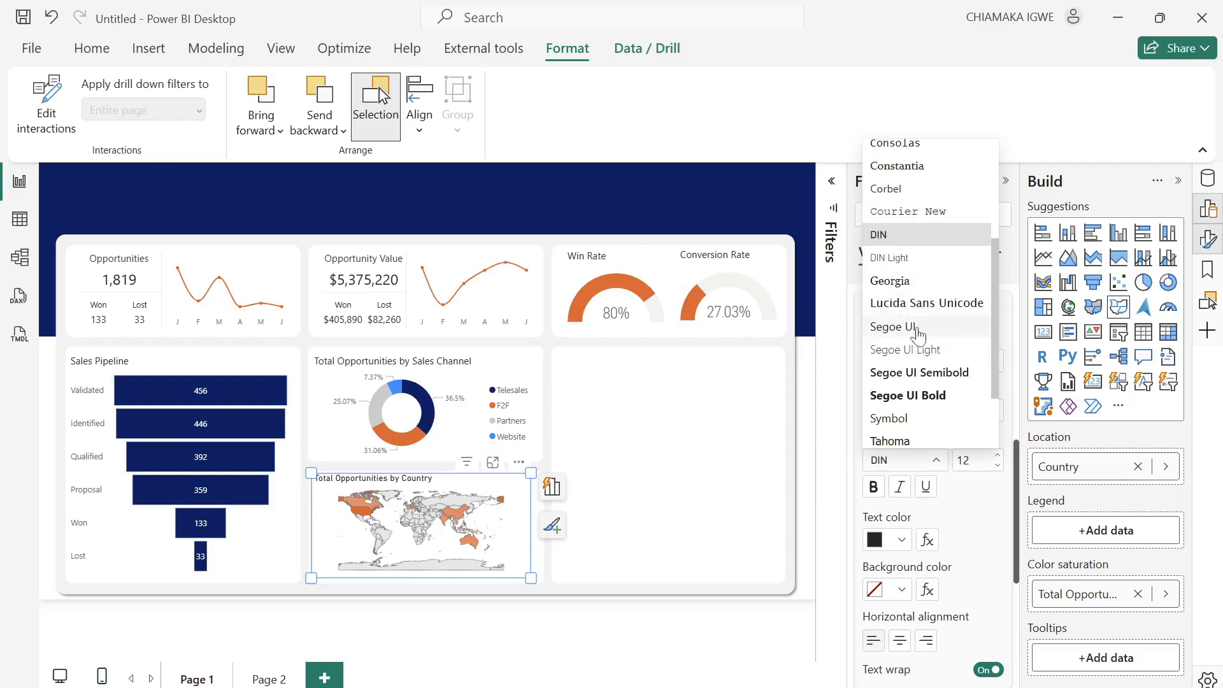
left_click(917, 327)
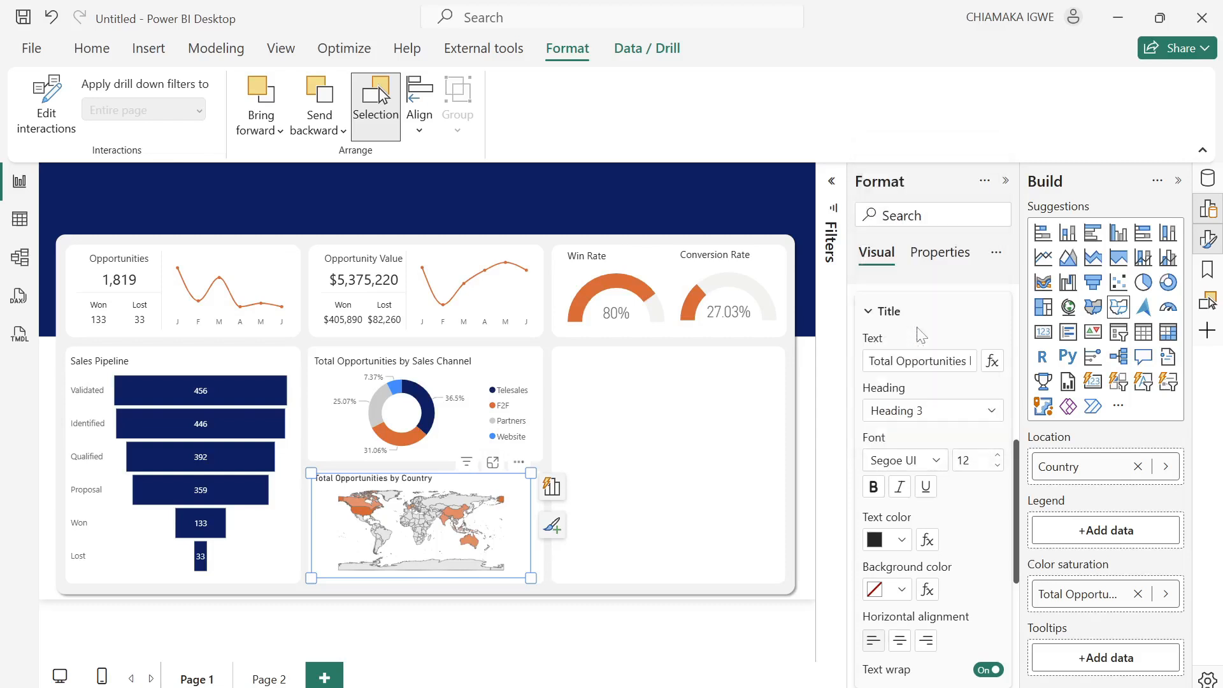
left_click(674, 466)
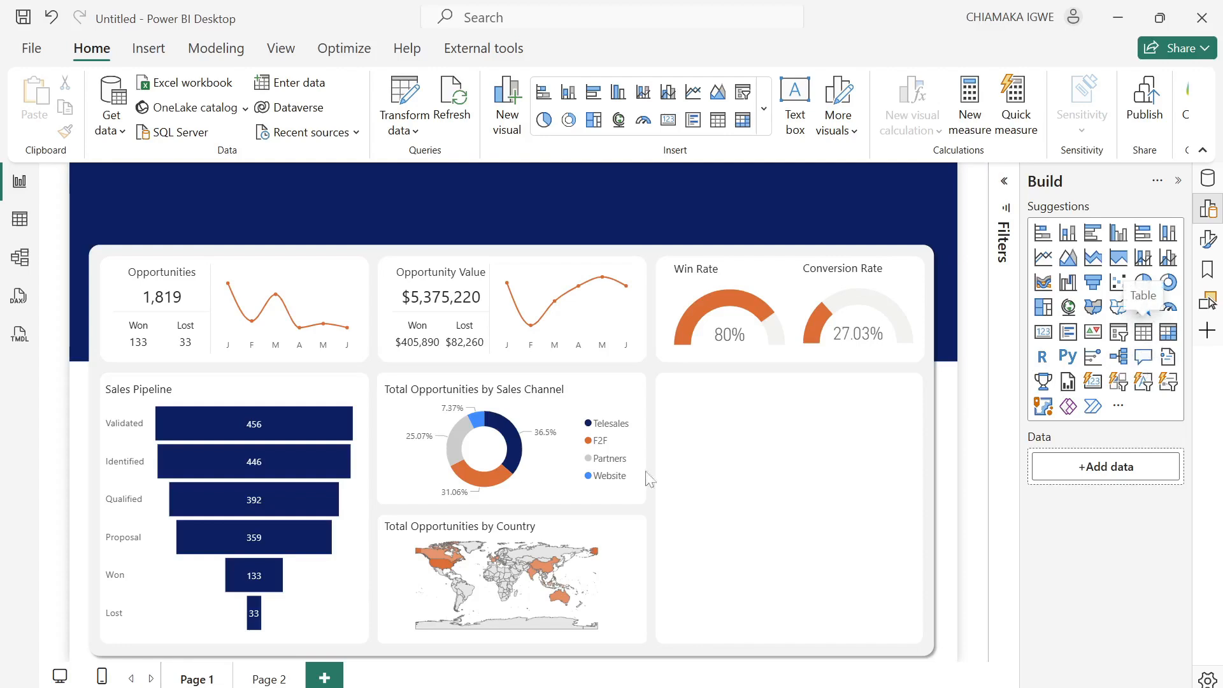
Insert a table visual, fit it into the empty card beside the donut chart and map, and show the data fields.
left_click_drag(649, 478, 747, 463)
left_click_drag(775, 518, 923, 647)
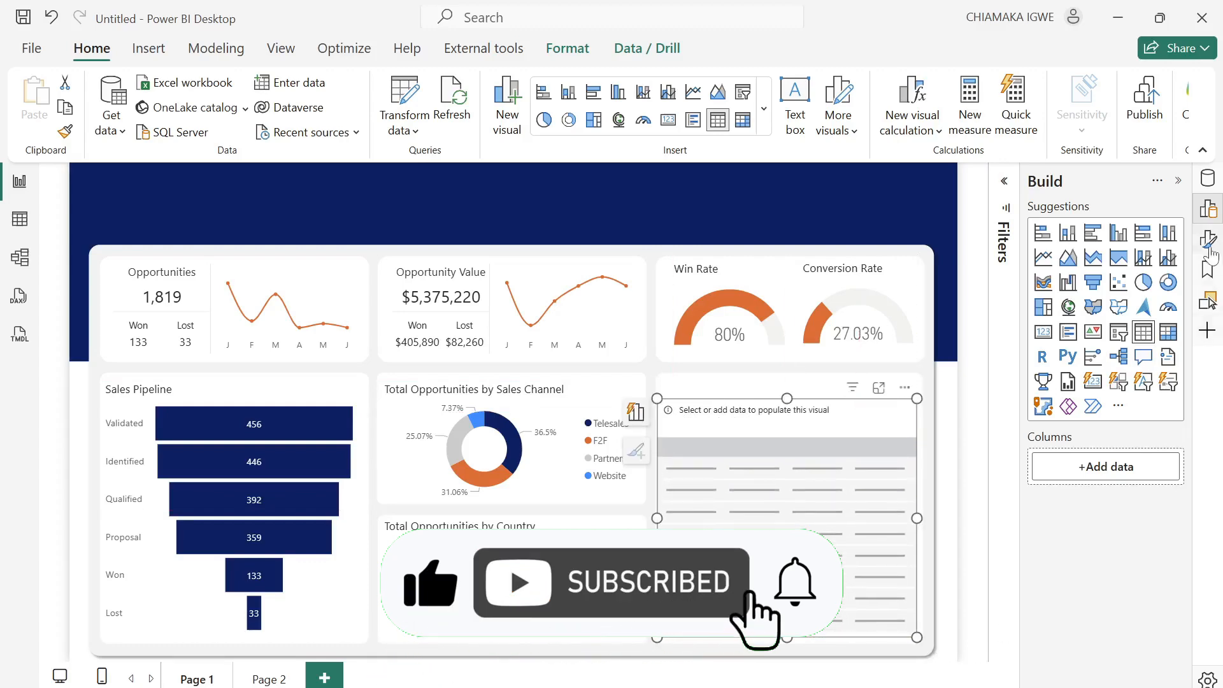
left_click(1211, 179)
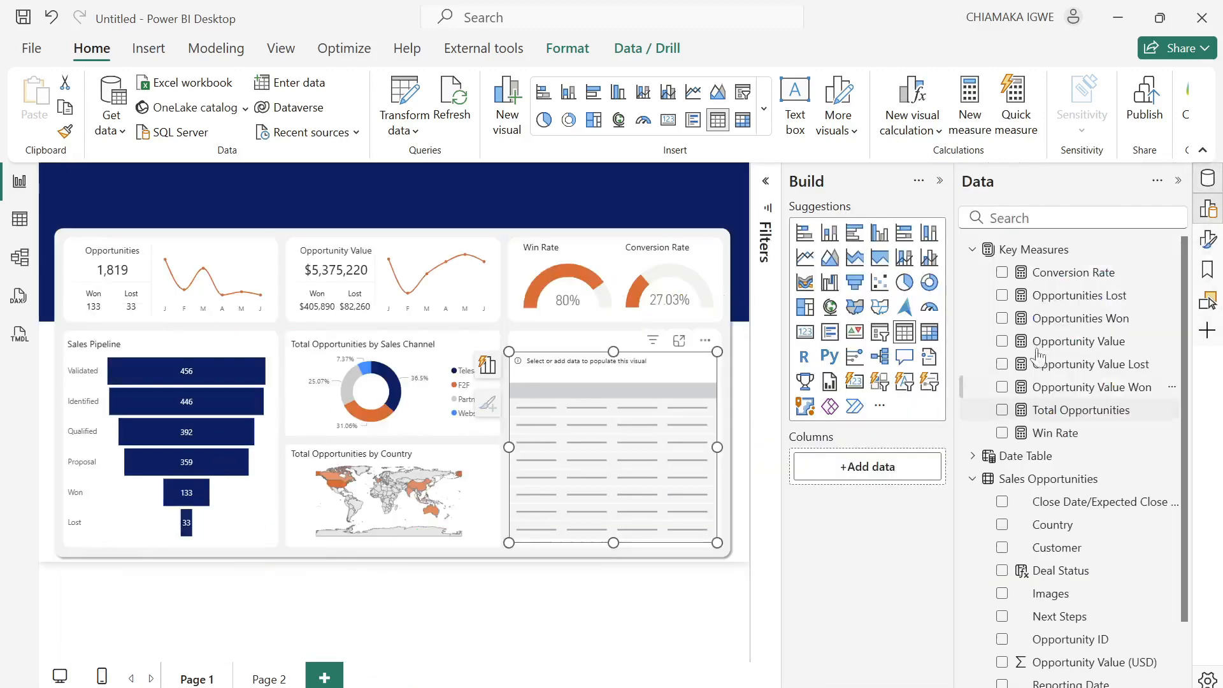
Set the data category of the Images column in Sales Opportunities to Image URL.
scroll(1070, 538, "down", 1)
left_click(1060, 521)
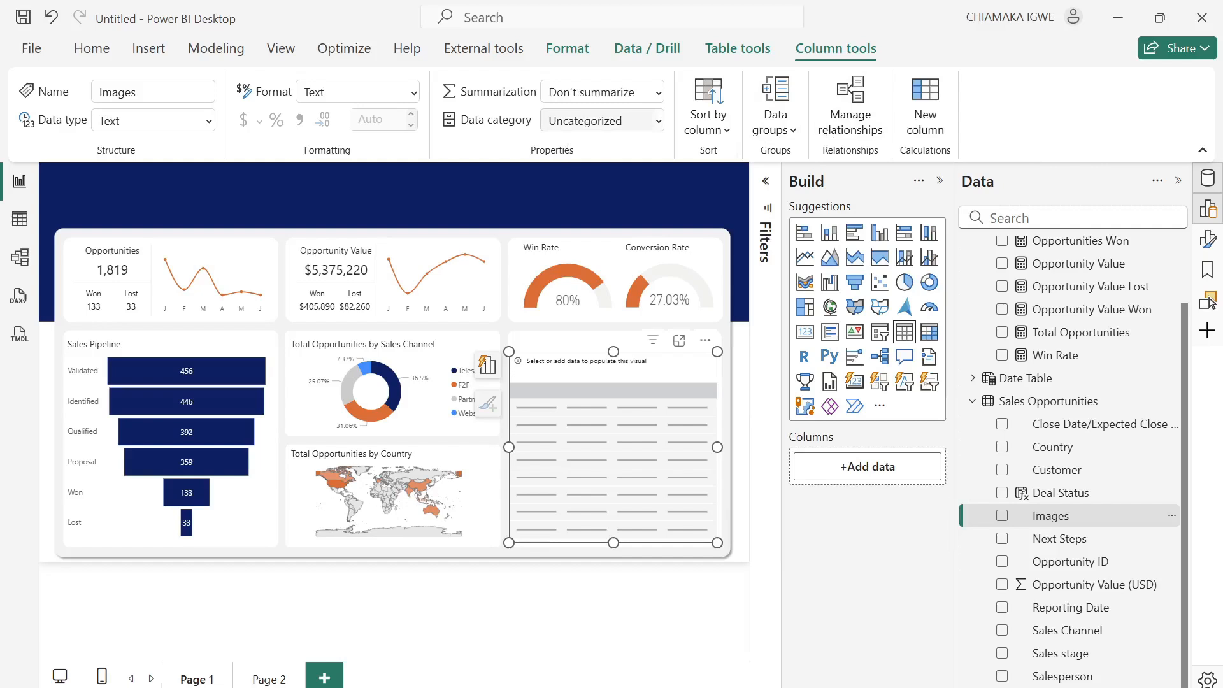
left_click(656, 124)
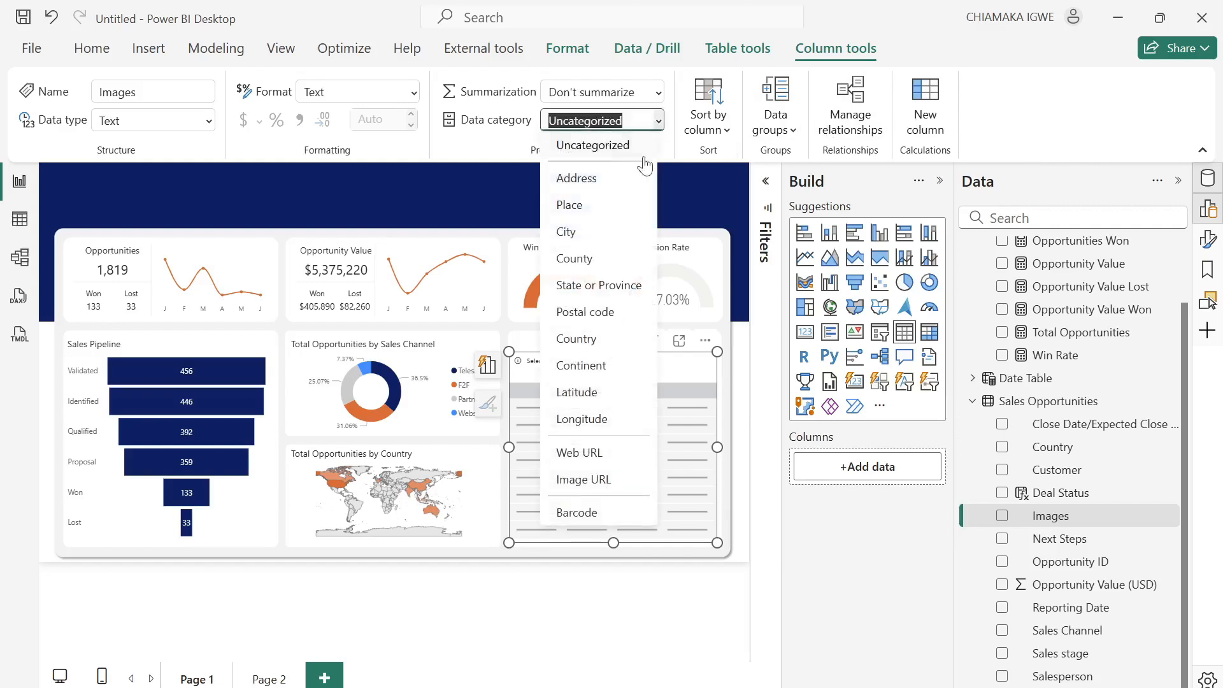
left_click(617, 482)
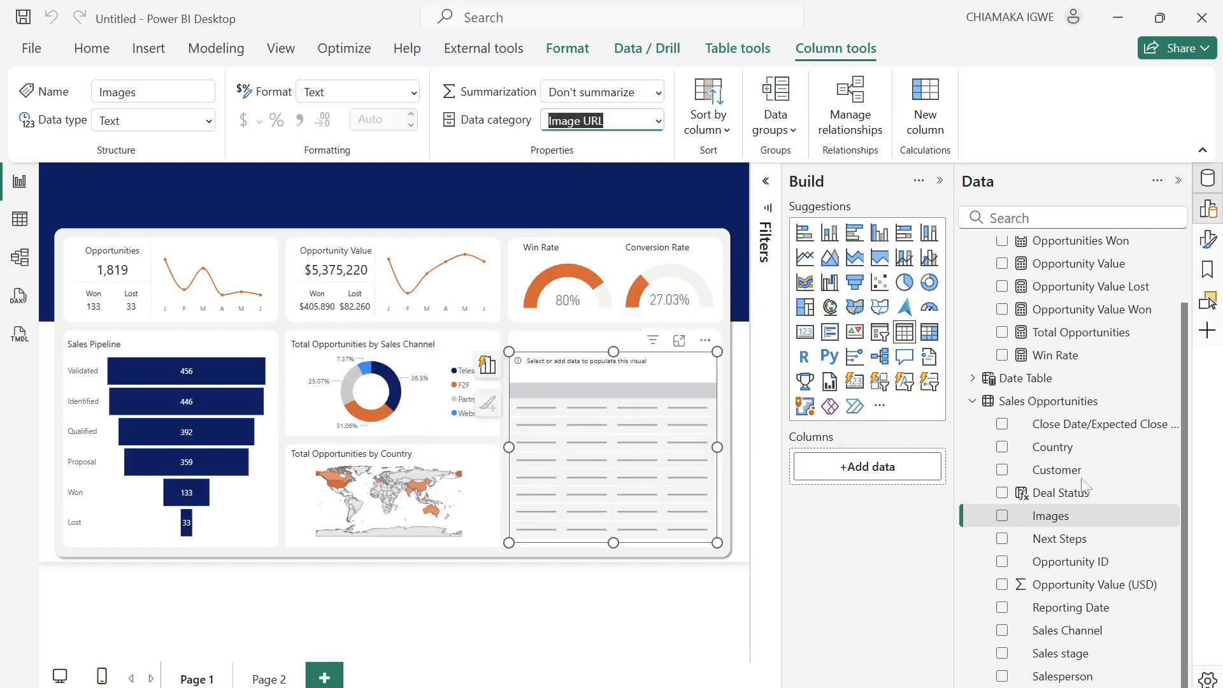
Add Images, Salesperson, Opportunity Value and Total Opportunities to the table as columns, in that order.
left_click_drag(1061, 516, 861, 469)
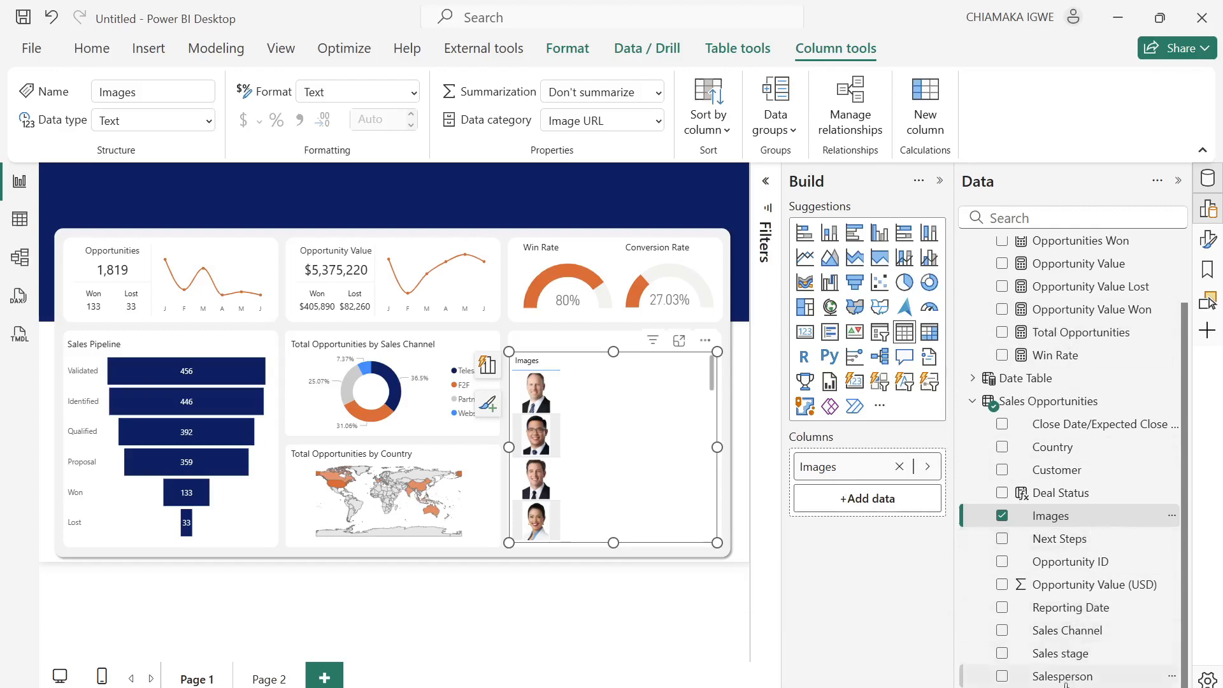
left_click_drag(1066, 681, 878, 506)
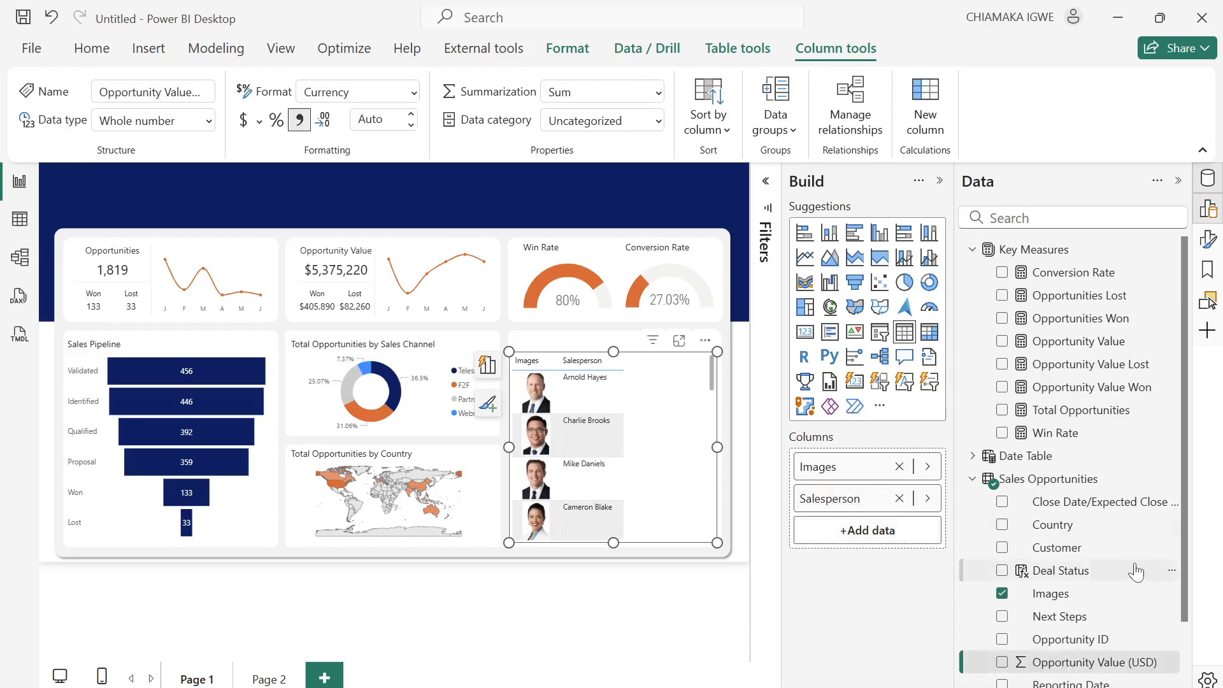
left_click_drag(1061, 342, 871, 540)
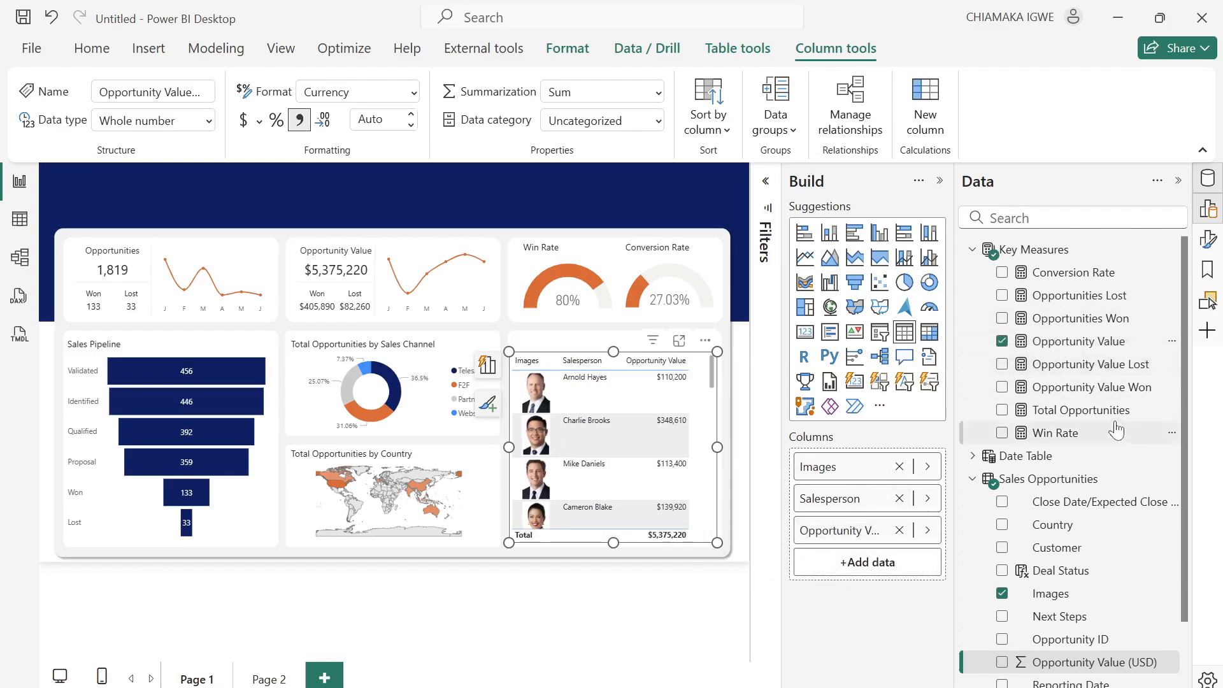
left_click_drag(1079, 408, 857, 563)
Rename the table's Total Opportunities column as Opportunities.
double_click(835, 562)
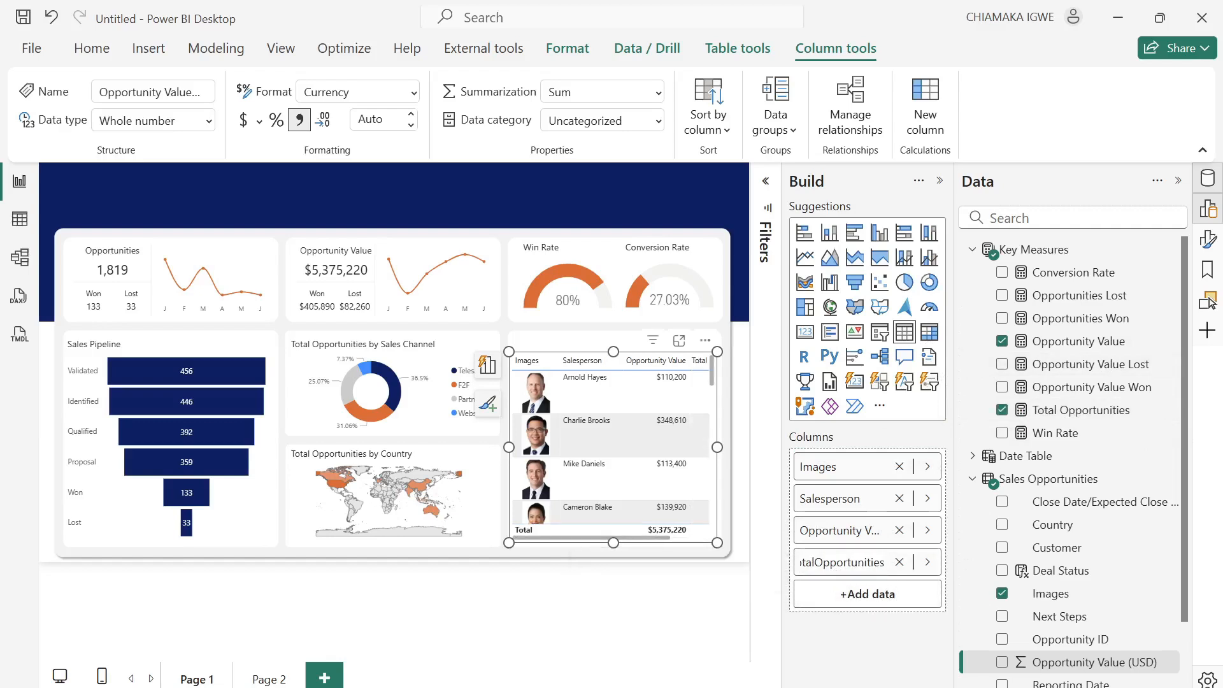
key("BackSpace")
key("BackSpace")
key("BackSpace")
key("BackSpace")
key("BackSpace")
key("Return")
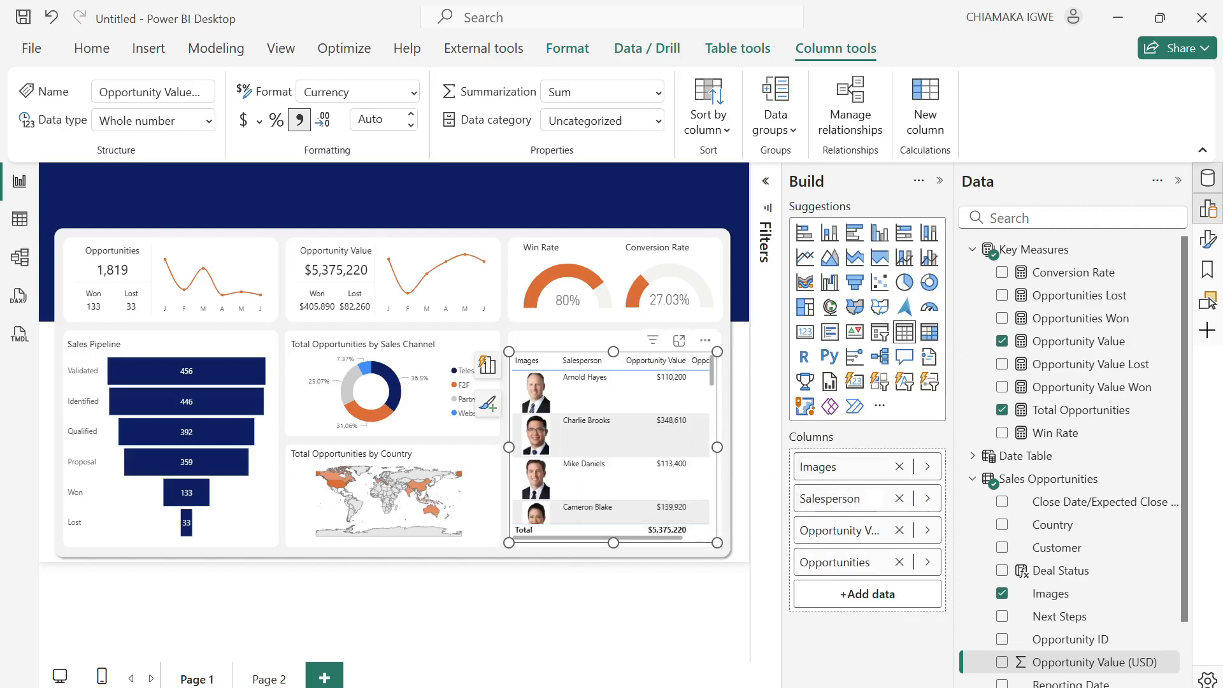
Rename the table's Salesperson column as "." and its Images column as Salesperson, and close the Data pane.
double_click(828, 498)
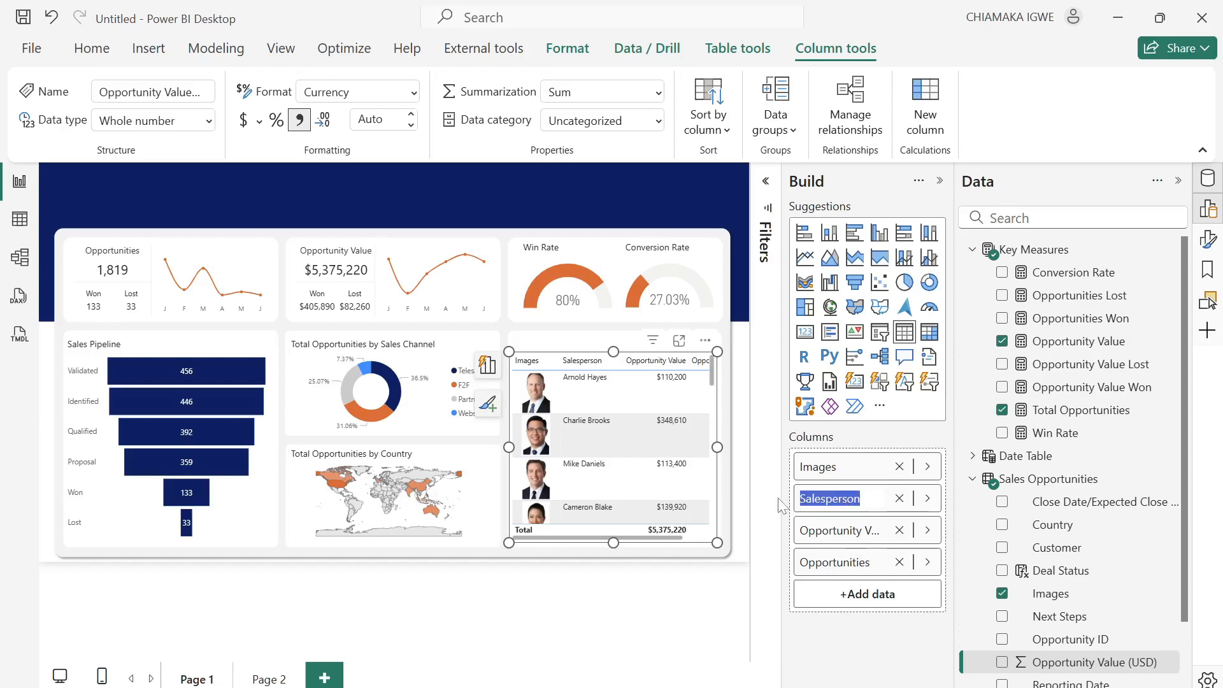
key("BackSpace")
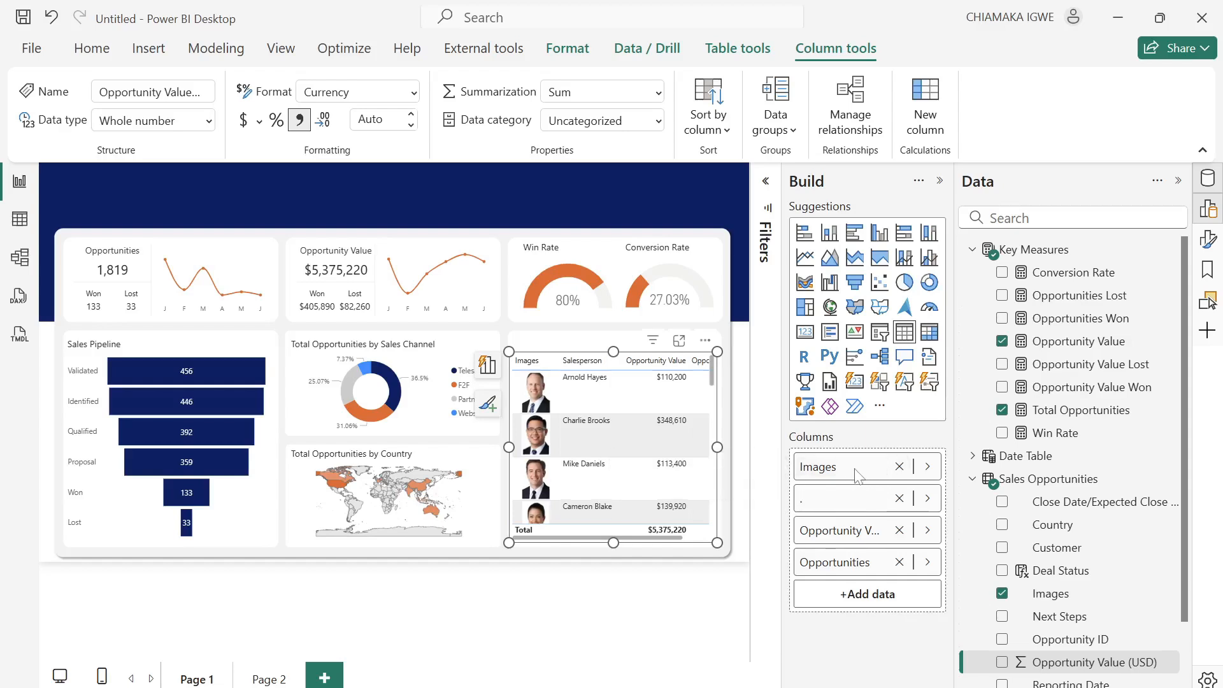
key("Return")
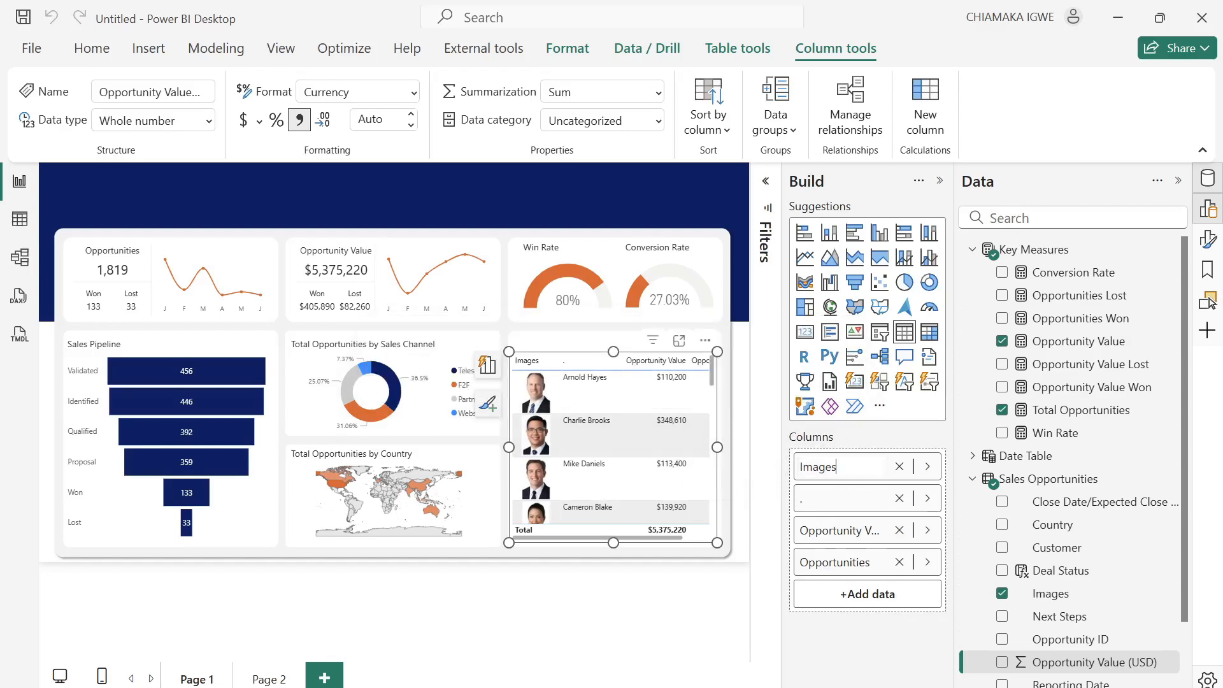
double_click(793, 467)
type("Salesperson")
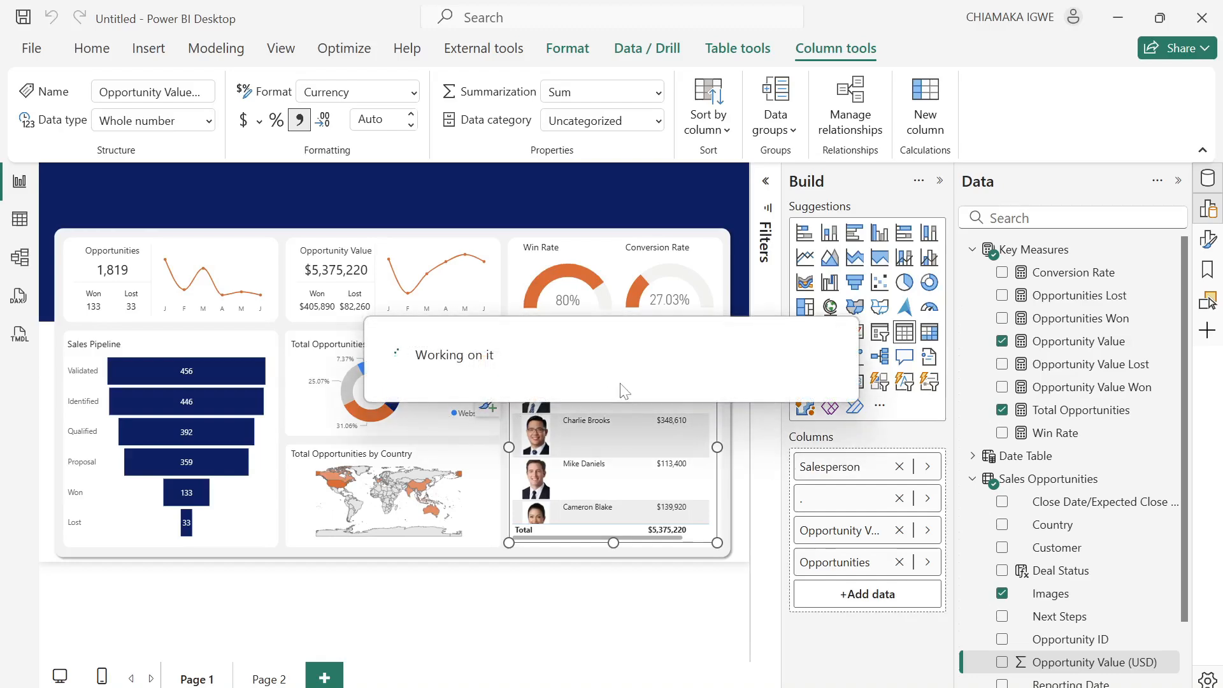
left_click(1178, 185)
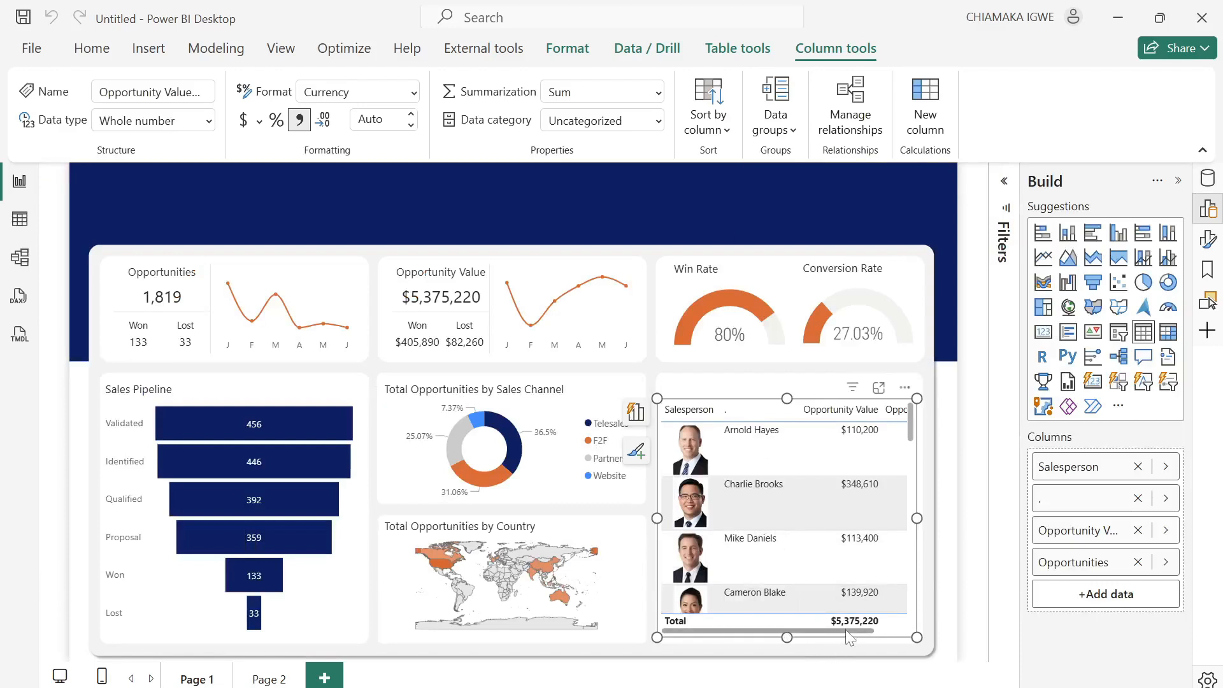
Narrow the table's columns so all four fit its width, and sort the rows by Opportunity Value in descending order.
left_click_drag(846, 630, 893, 633)
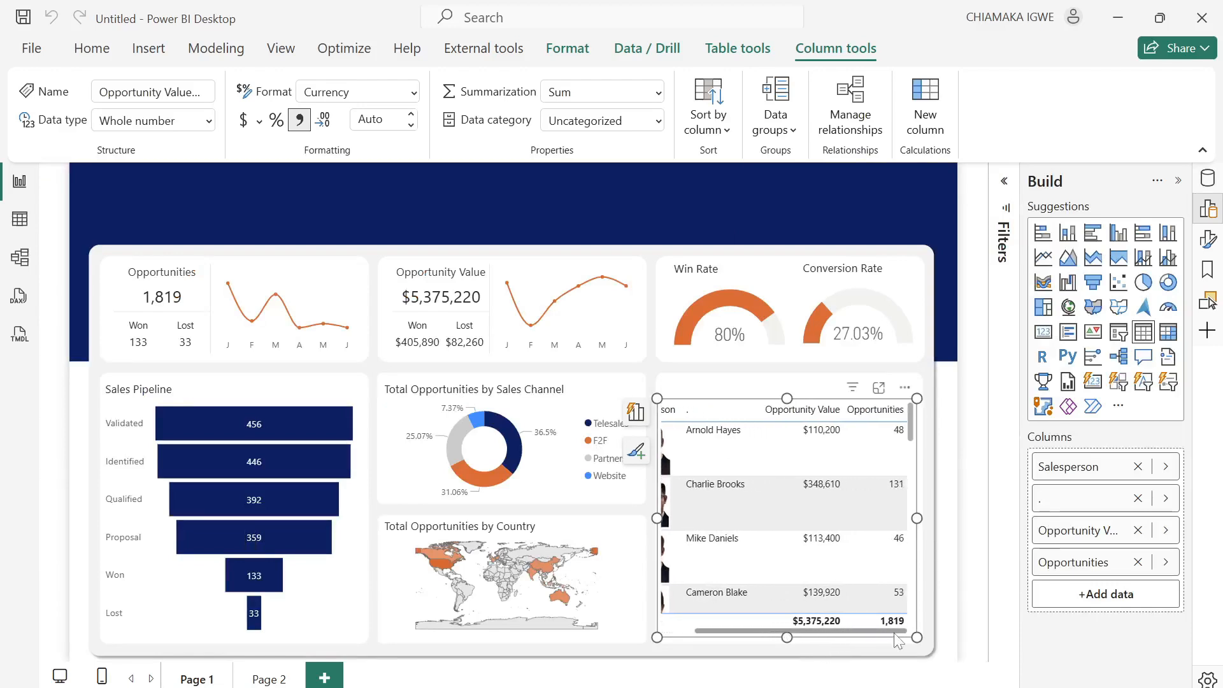
left_click(846, 414)
left_click_drag(845, 414, 770, 418)
left_click(817, 418)
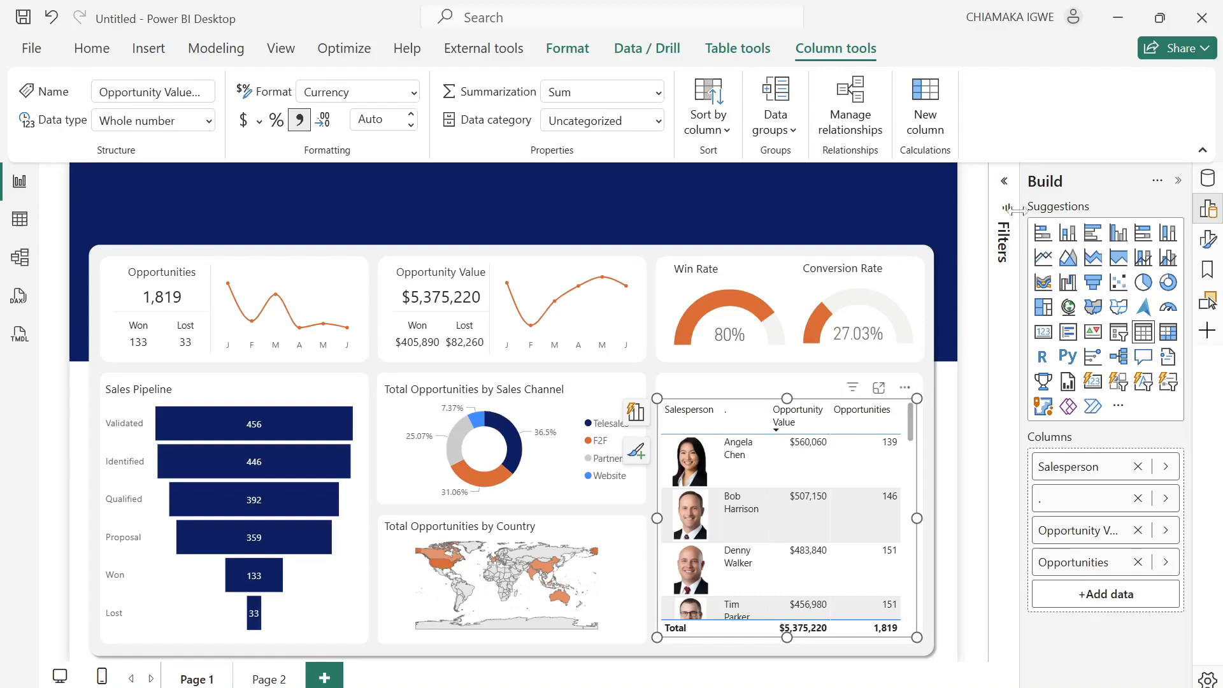
Filter the table's Salesperson image column to the top 5 by Opportunity Value, and close the Build, Filters and Data panes.
left_click(1002, 193)
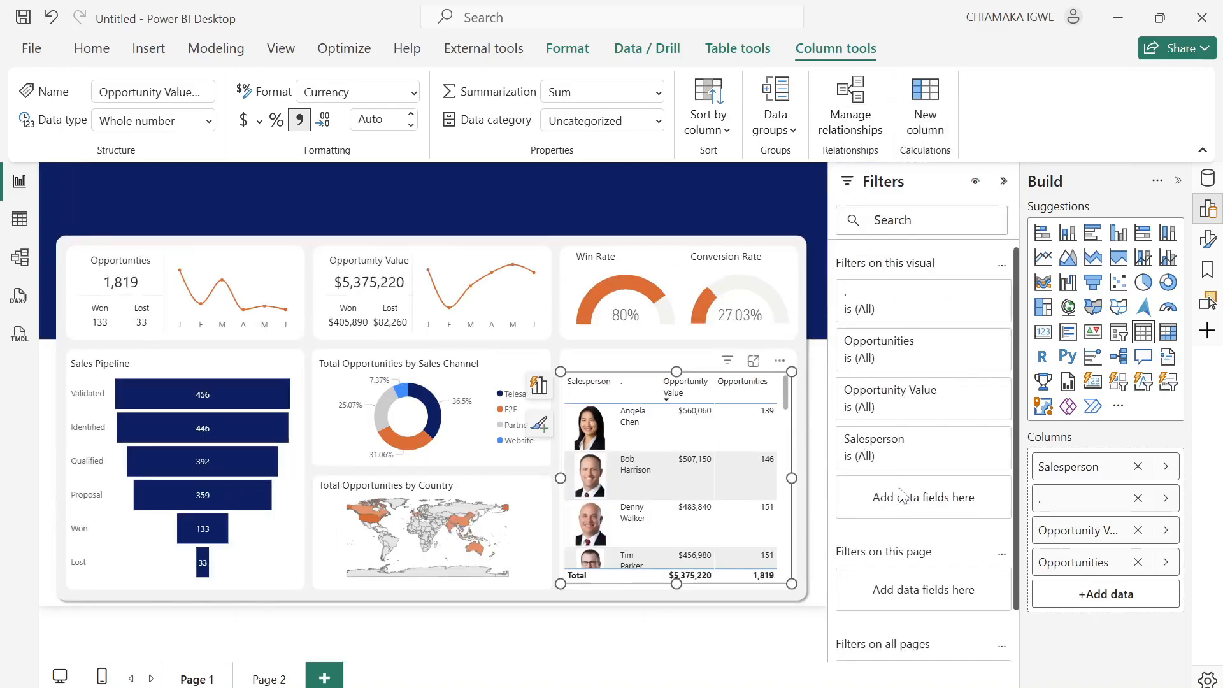
left_click(974, 440)
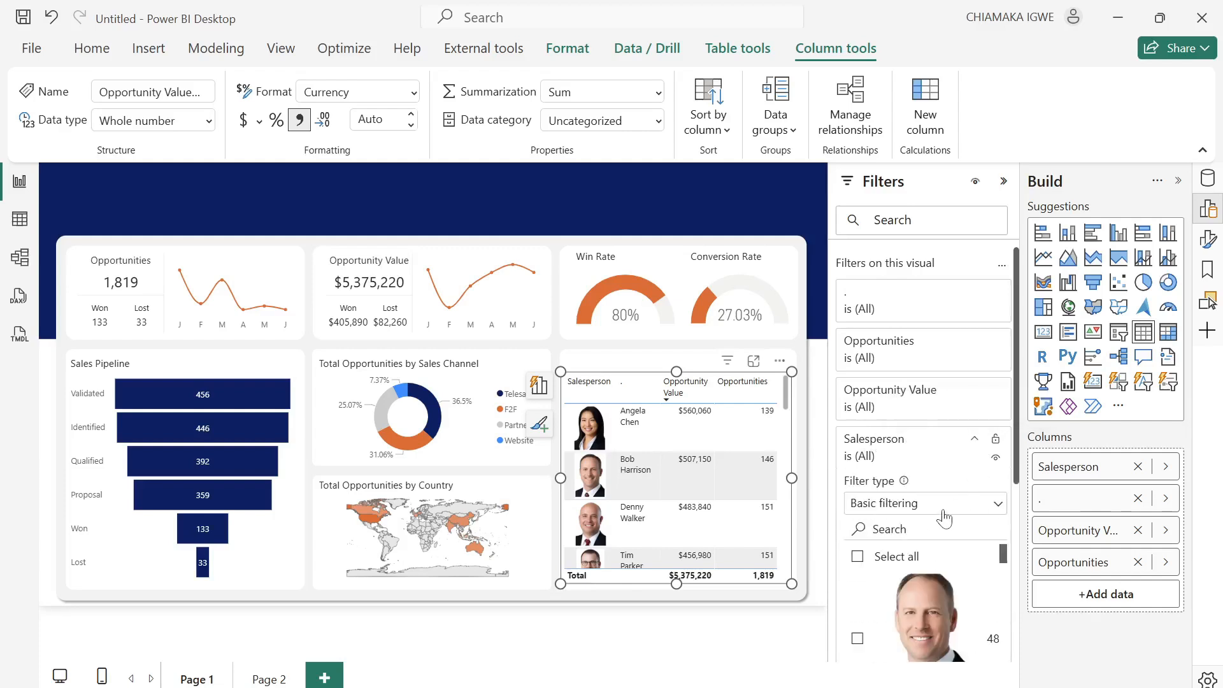
left_click(945, 505)
left_click(883, 577)
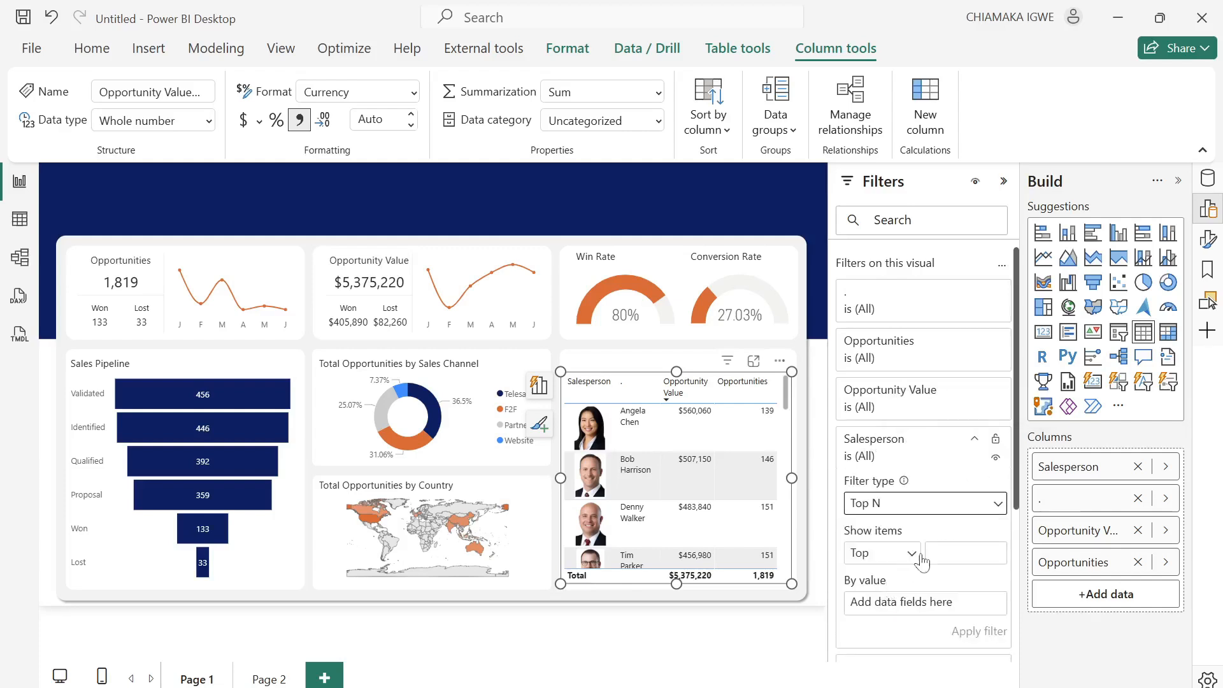
left_click(962, 553)
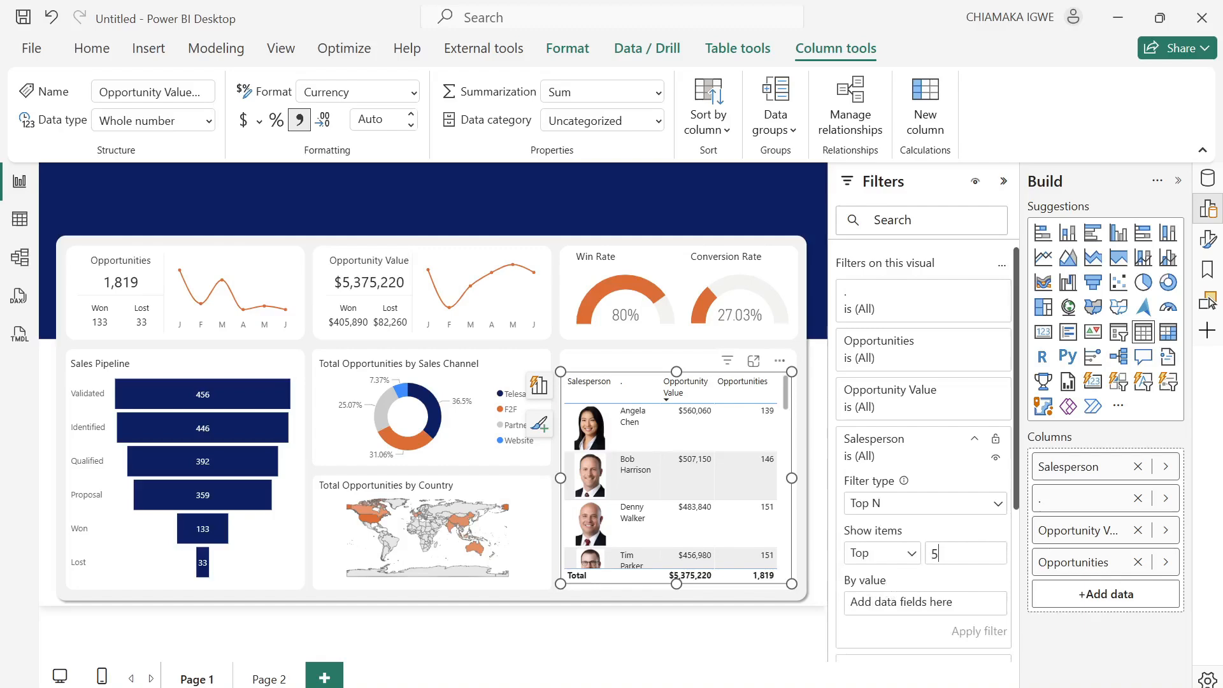
left_click(1208, 179)
left_click_drag(1060, 342, 686, 611)
left_click(742, 630)
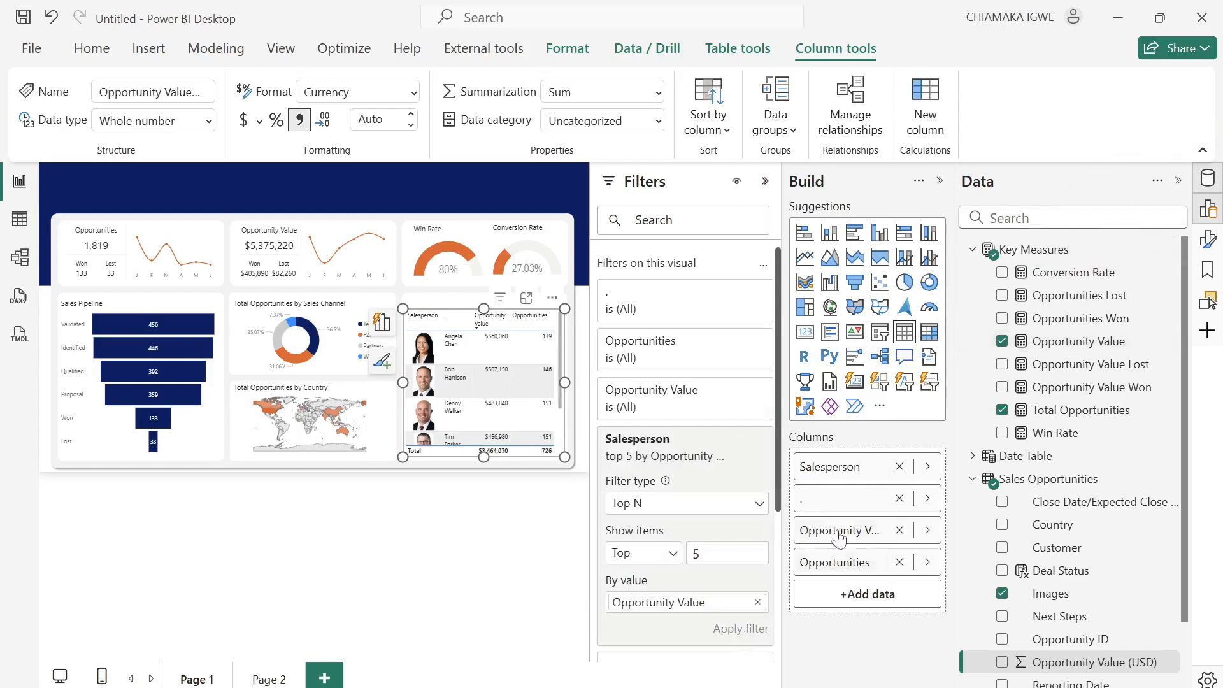
left_click(939, 182)
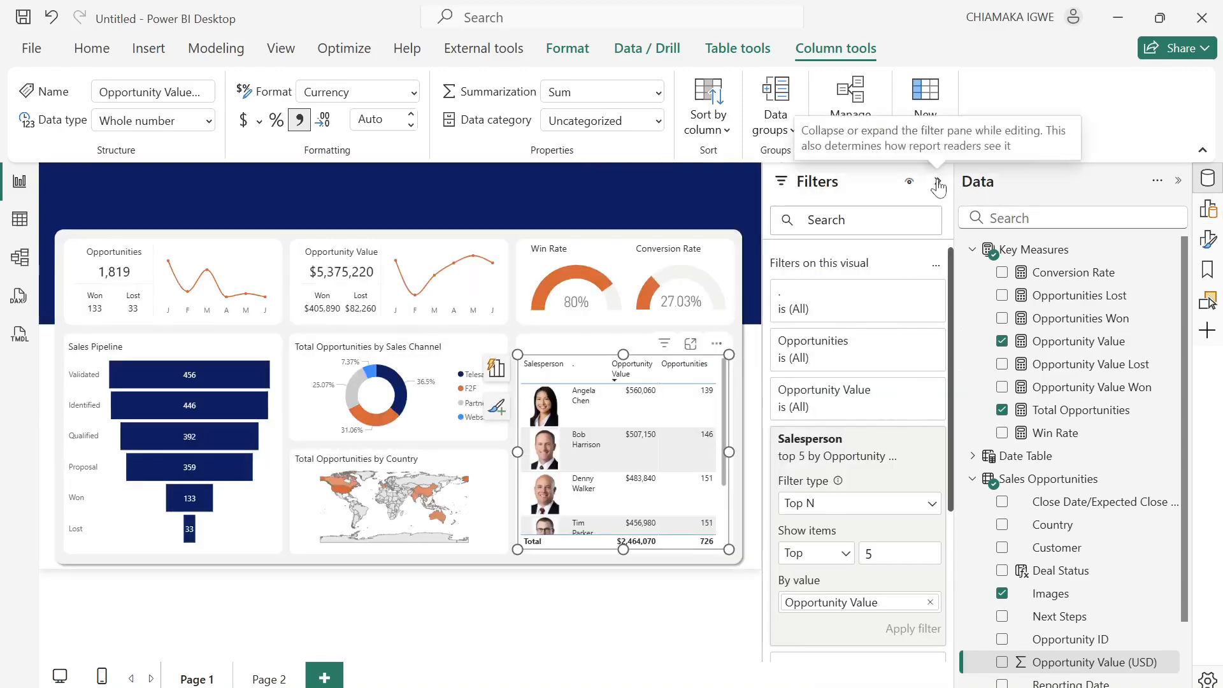
left_click(939, 184)
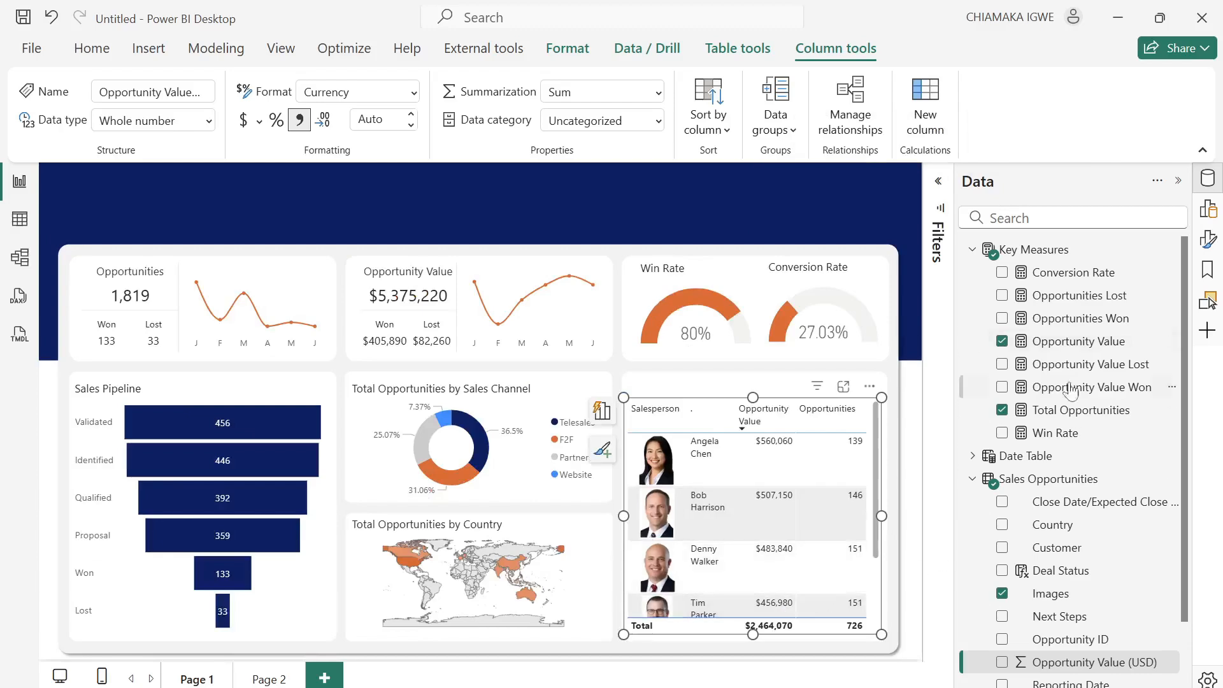
left_click(1178, 181)
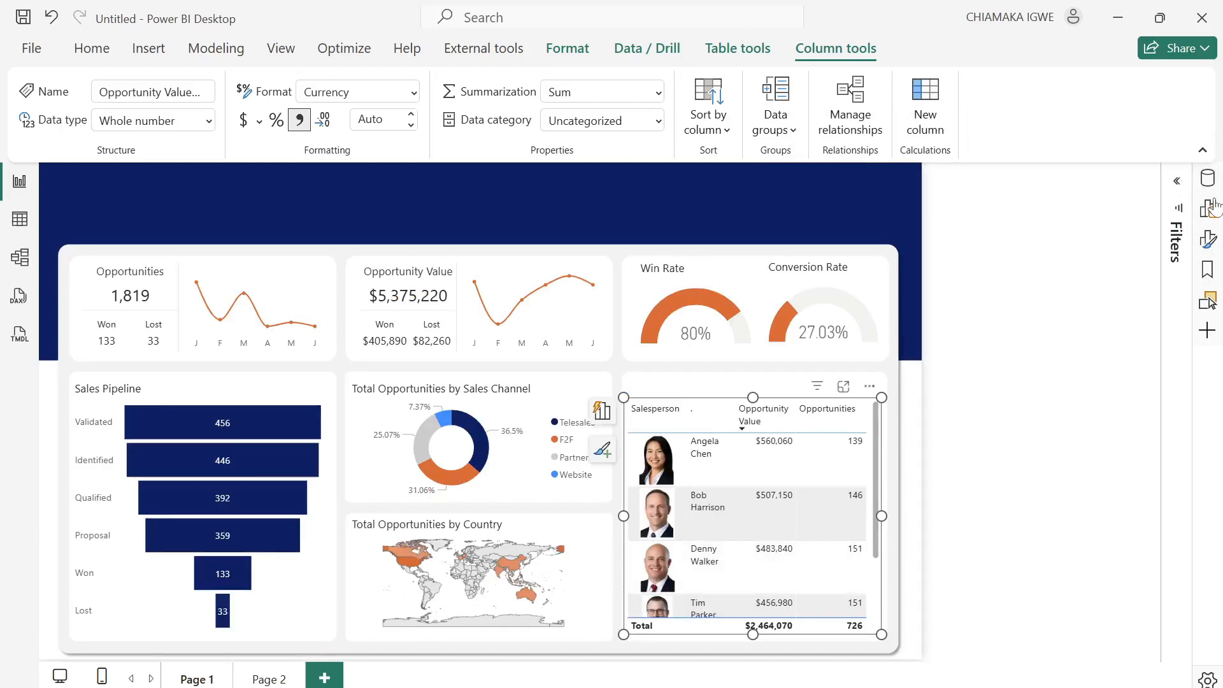
Open the table's format settings and turn off its background.
left_click(1207, 239)
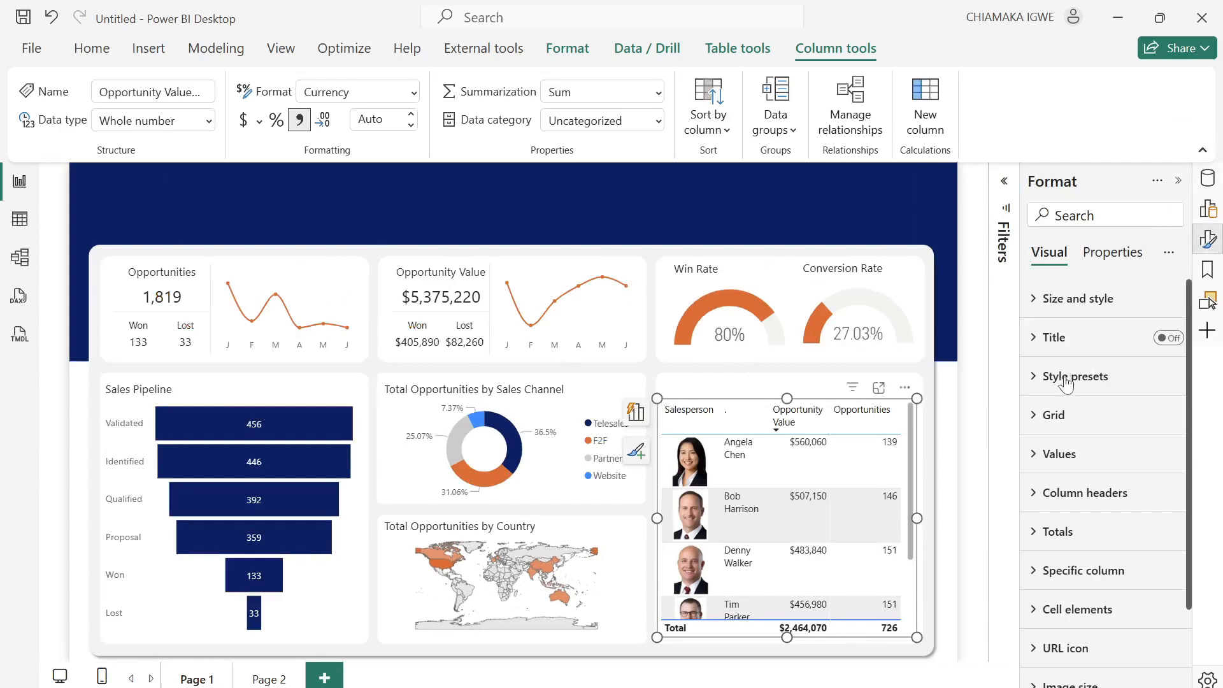
left_click(1044, 300)
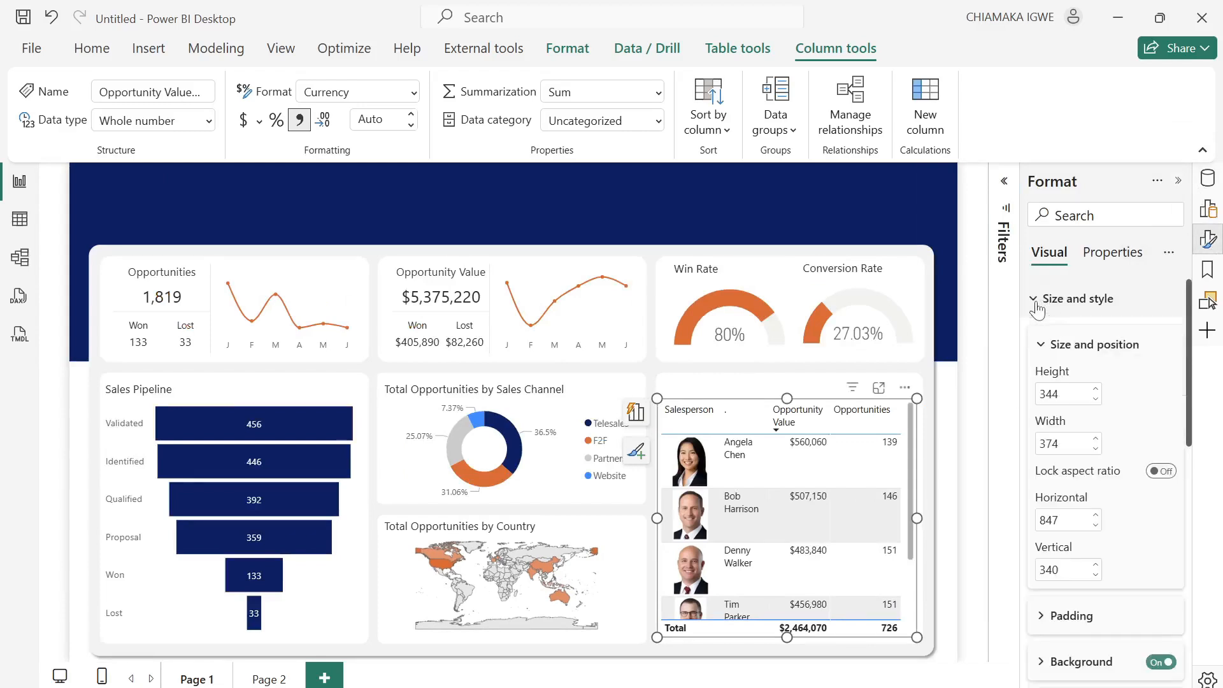
left_click(1160, 665)
Apply the Minimal style preset to the salesperson table.
scroll(1120, 444, "down", 3)
scroll(1032, 503, "down", 9)
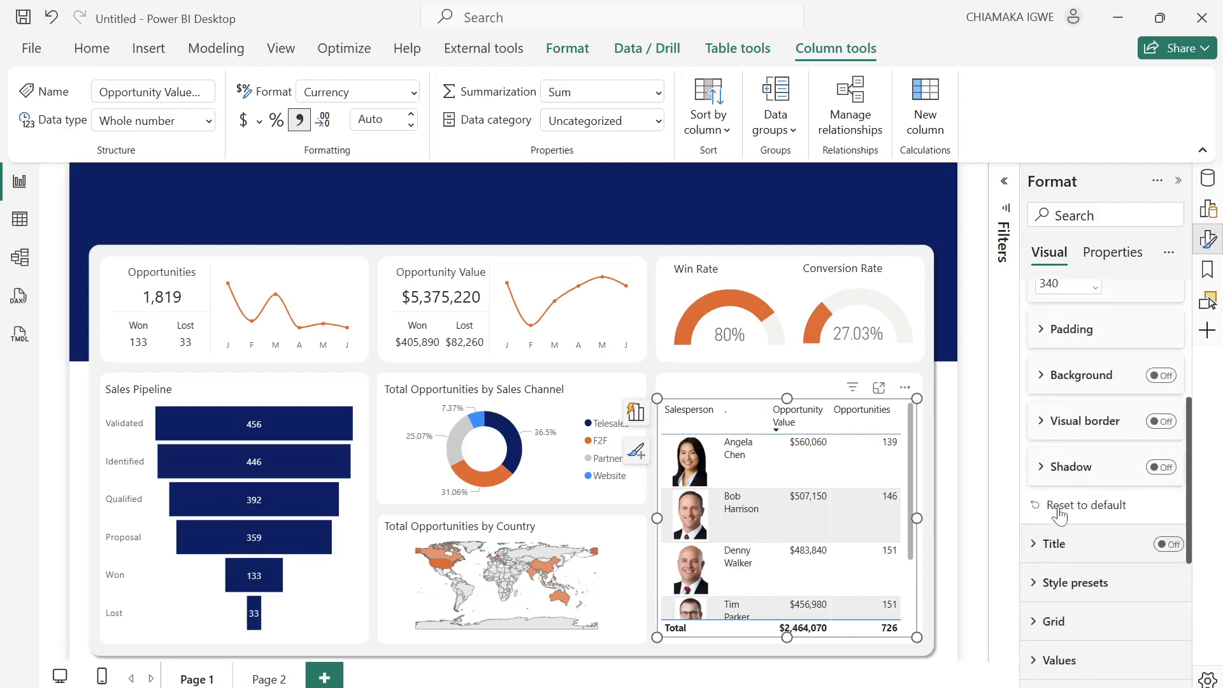
left_click(1031, 488)
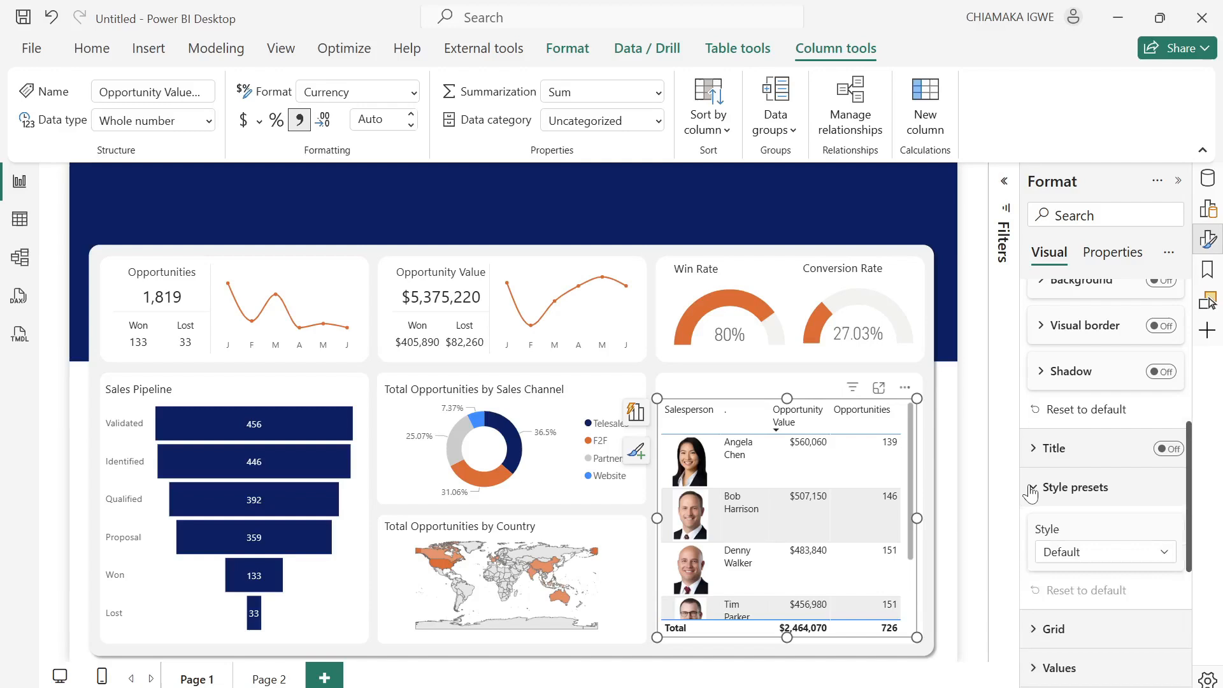
left_click(1096, 561)
left_click(1112, 369)
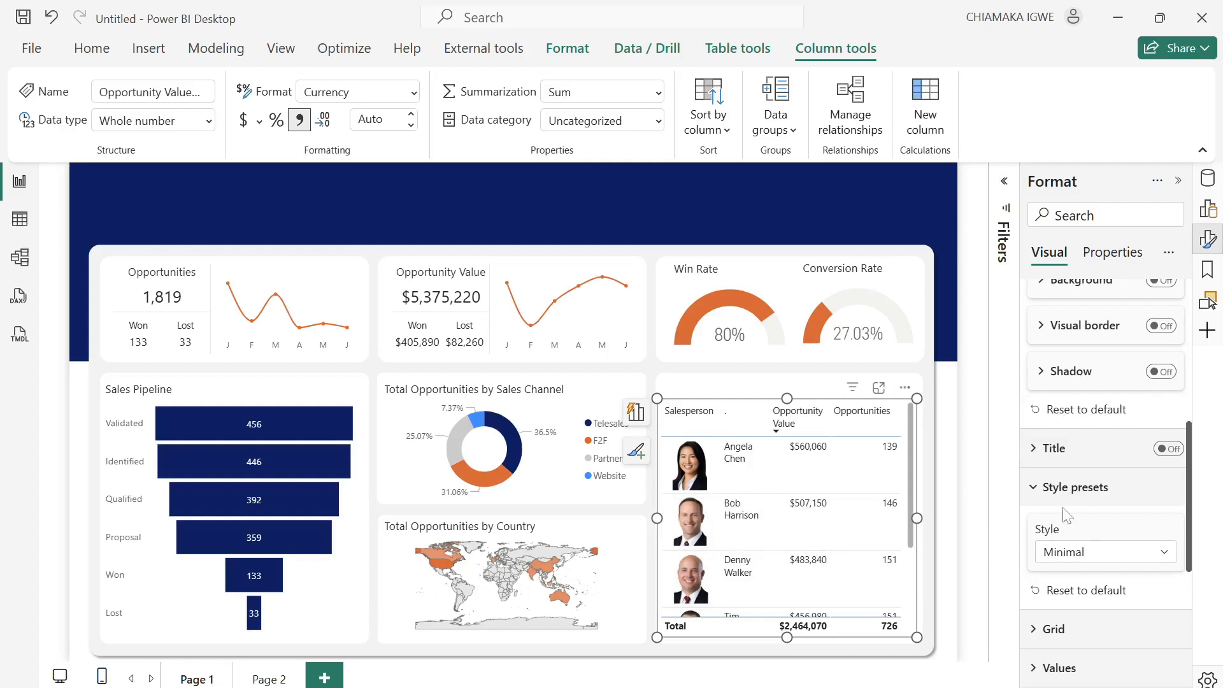
Turn off the totals row of the salesperson table.
scroll(1068, 515, "down", 5)
left_click(1028, 463)
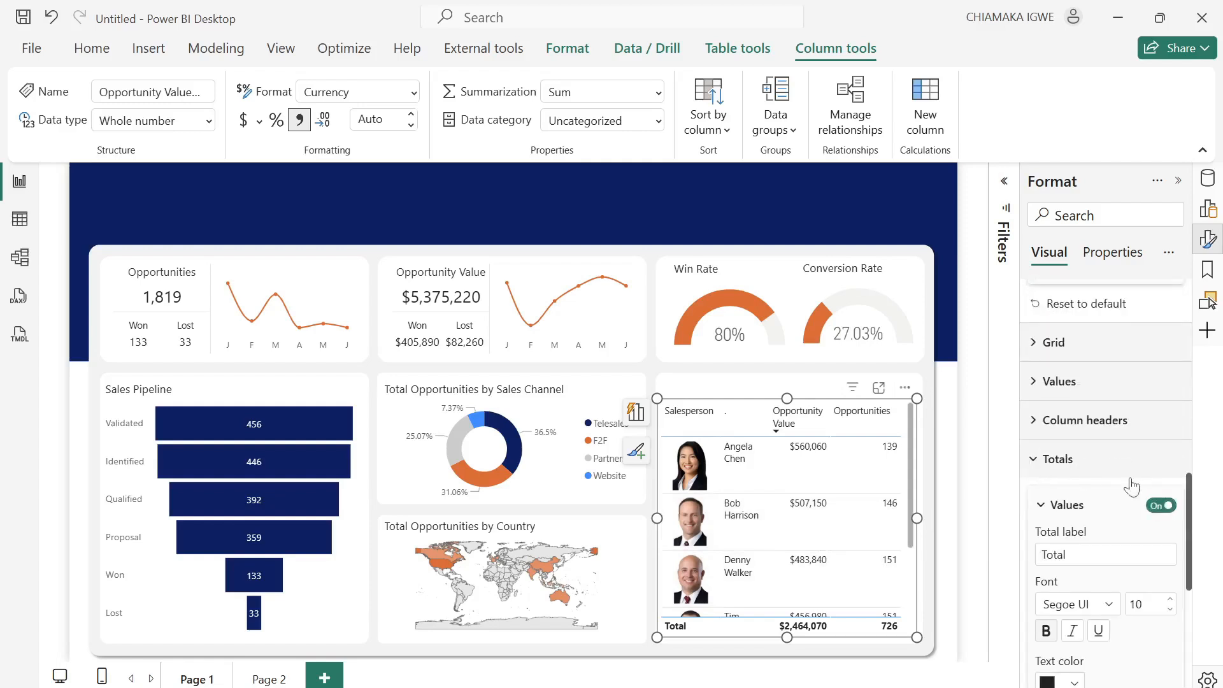
left_click(1159, 505)
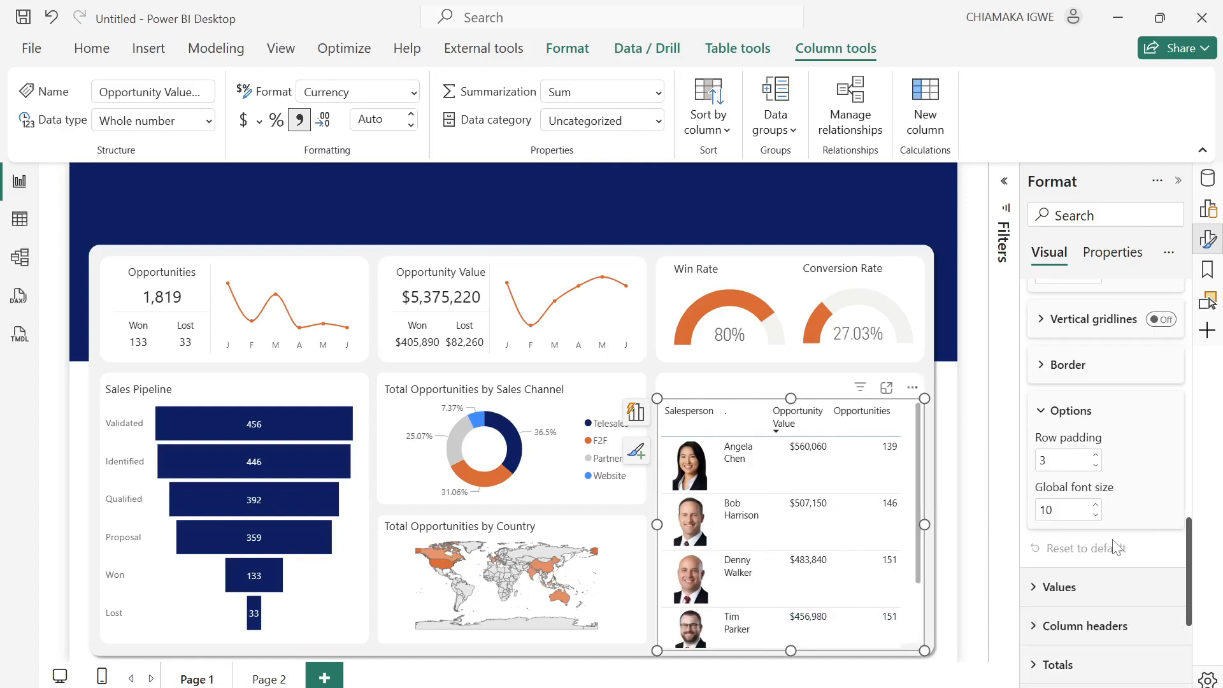
Set the salesperson table's image height and width to 50 px and refit the table within its card.
scroll(1115, 548, "down", 3)
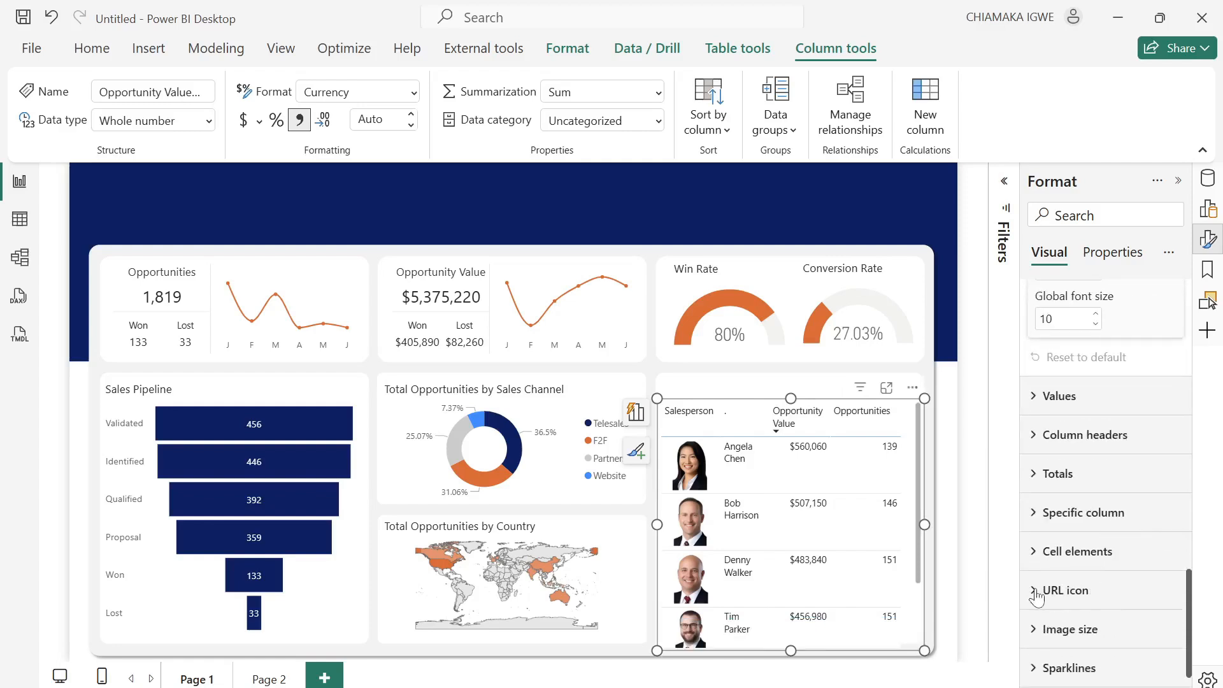
left_click(1041, 645)
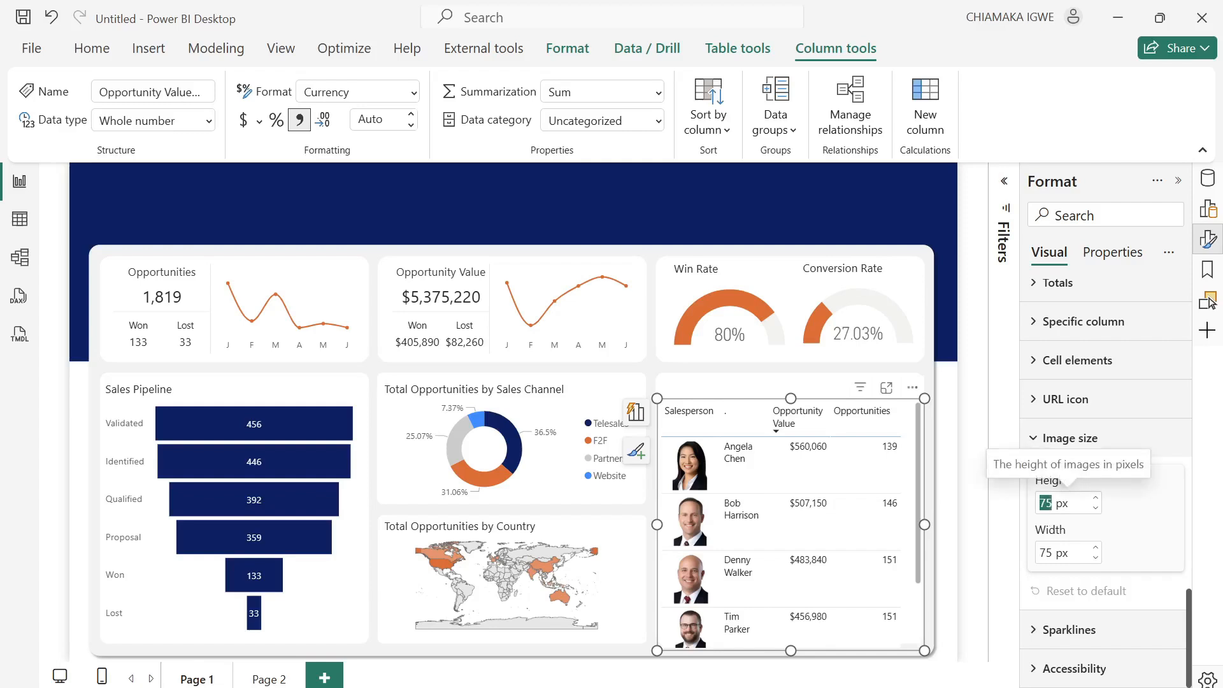
type("50")
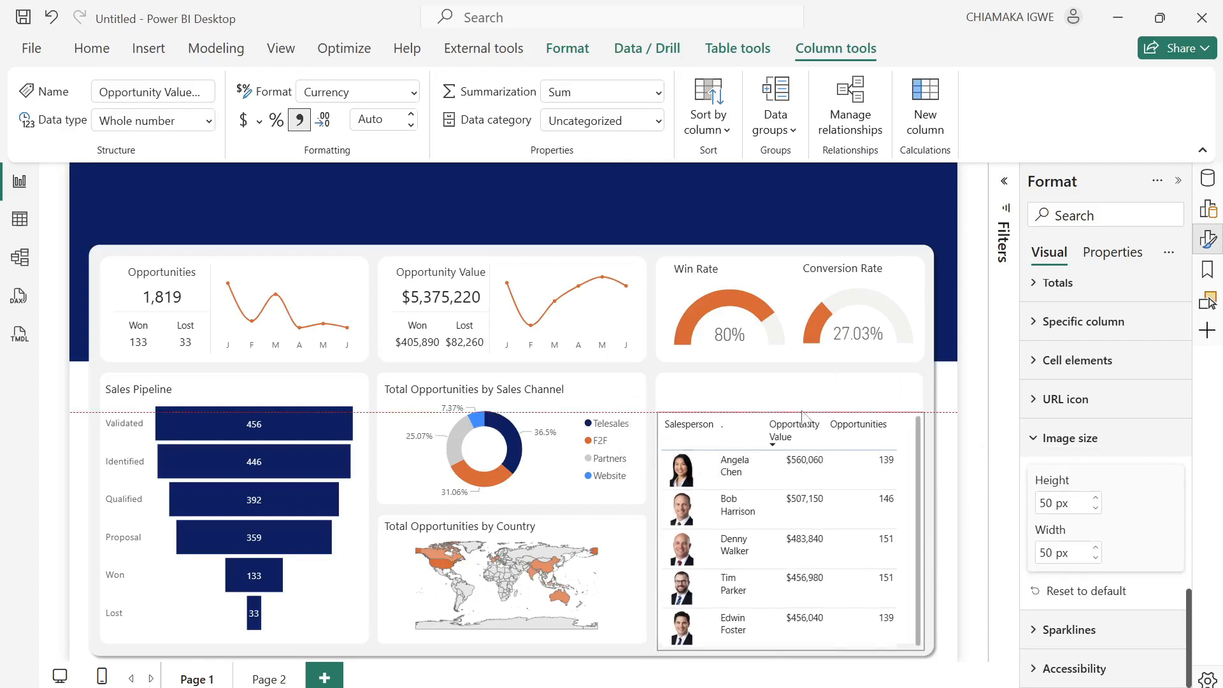
left_click(934, 430)
Set the salesperson table's grid border color to light gray and the border width to 2.
left_click(919, 440)
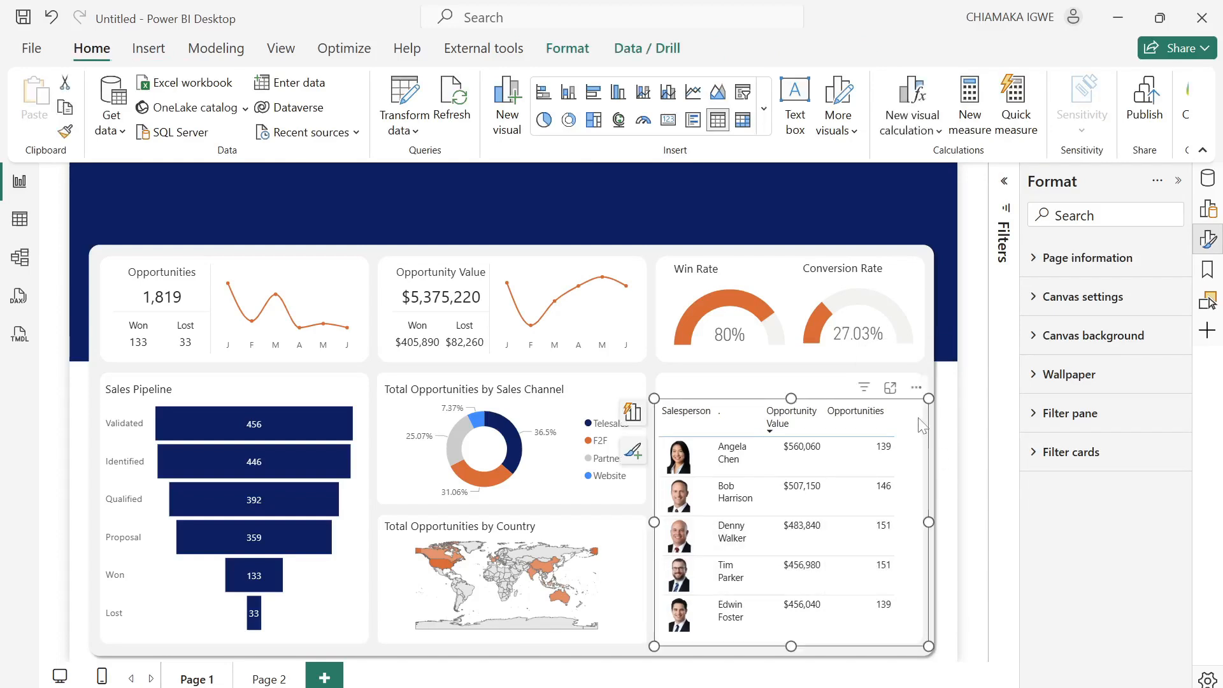
scroll(1096, 571, "down", 10)
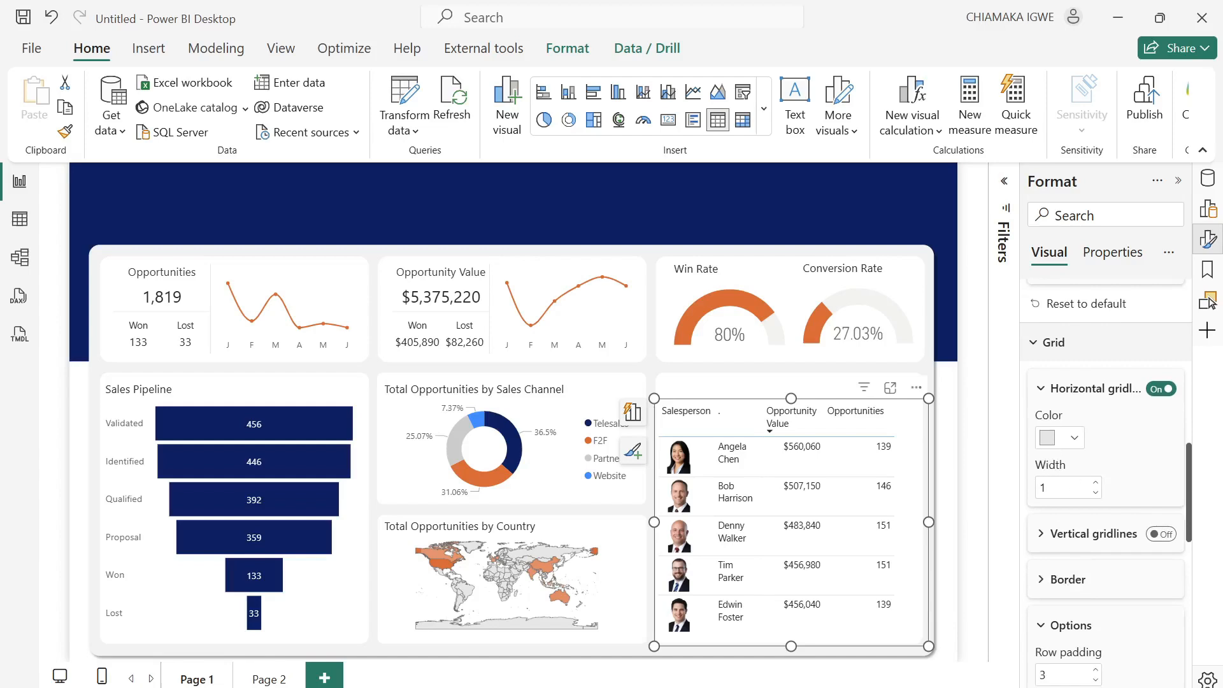
left_click(1041, 587)
scroll(1076, 599, "down", 3)
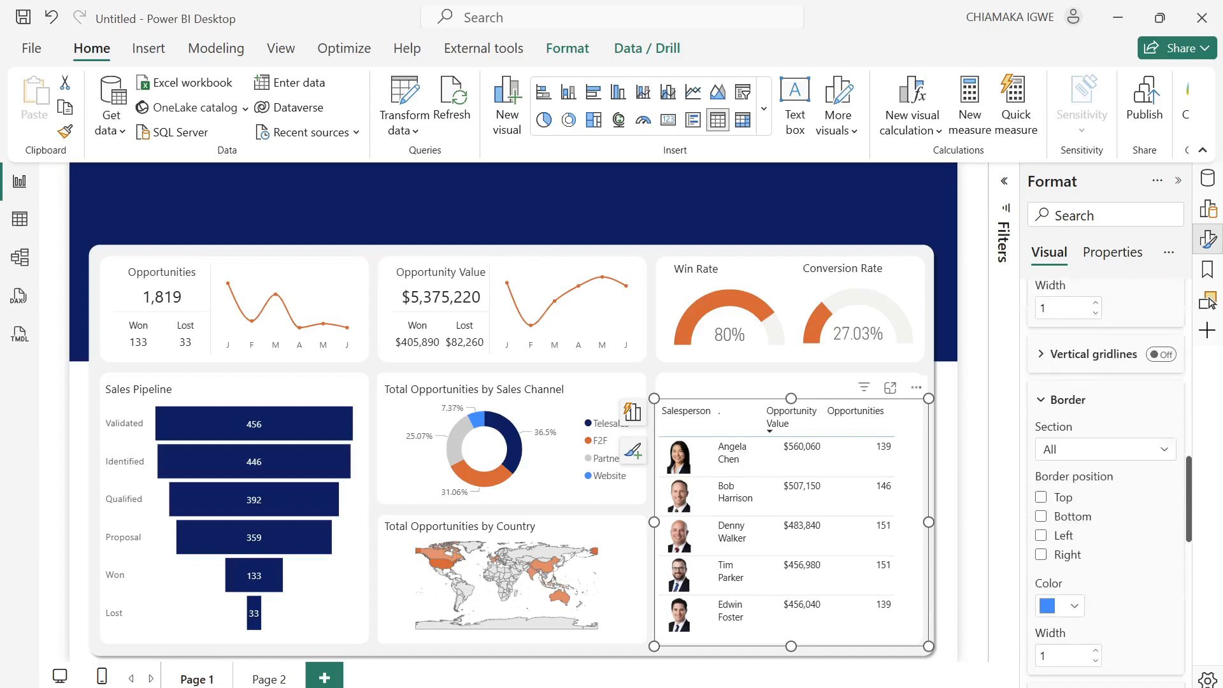
left_click(1075, 594)
left_click(996, 520)
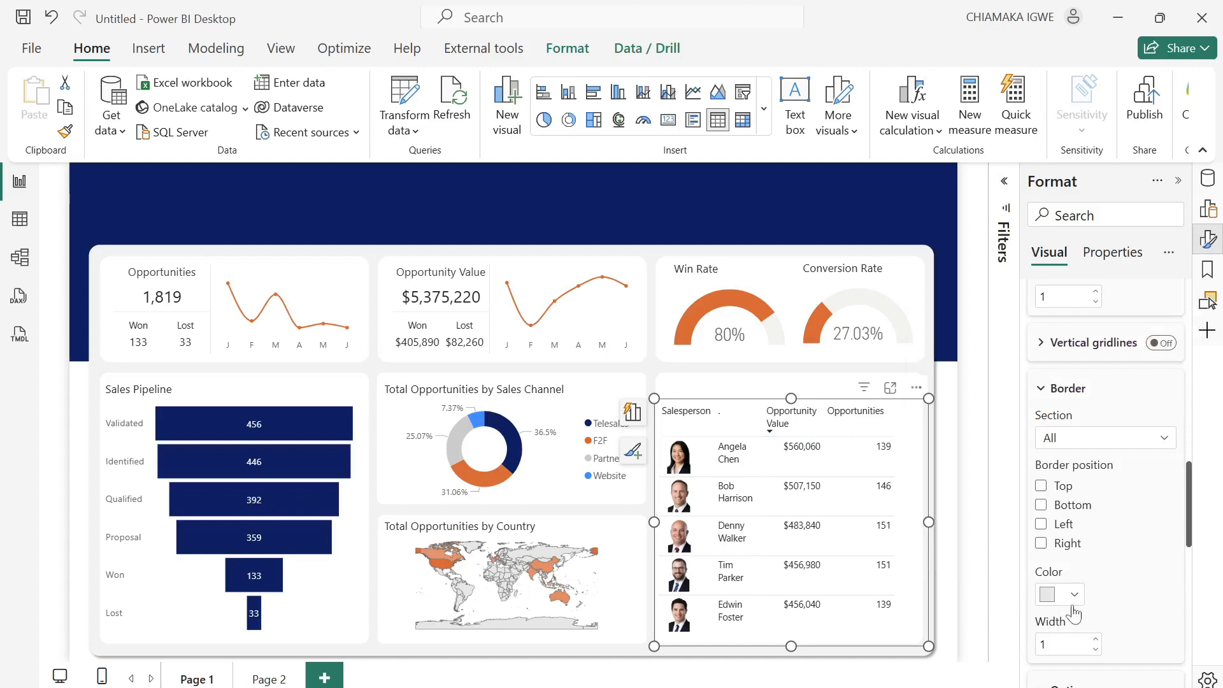
key("Return")
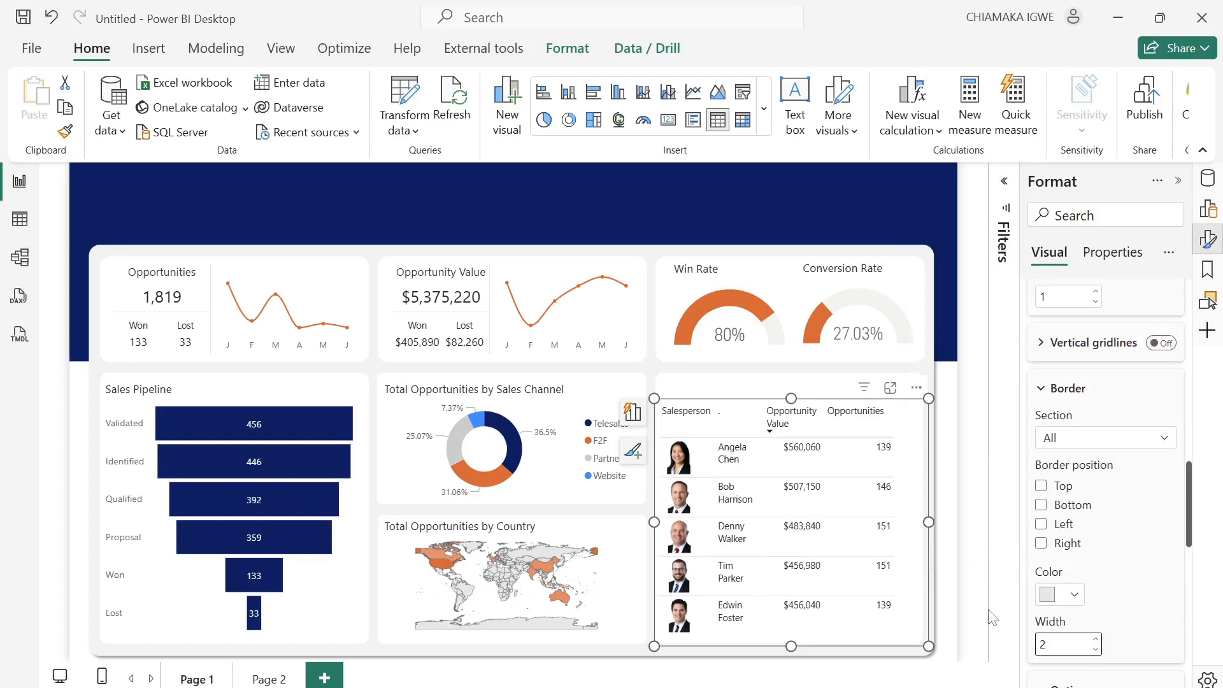
left_click(970, 591)
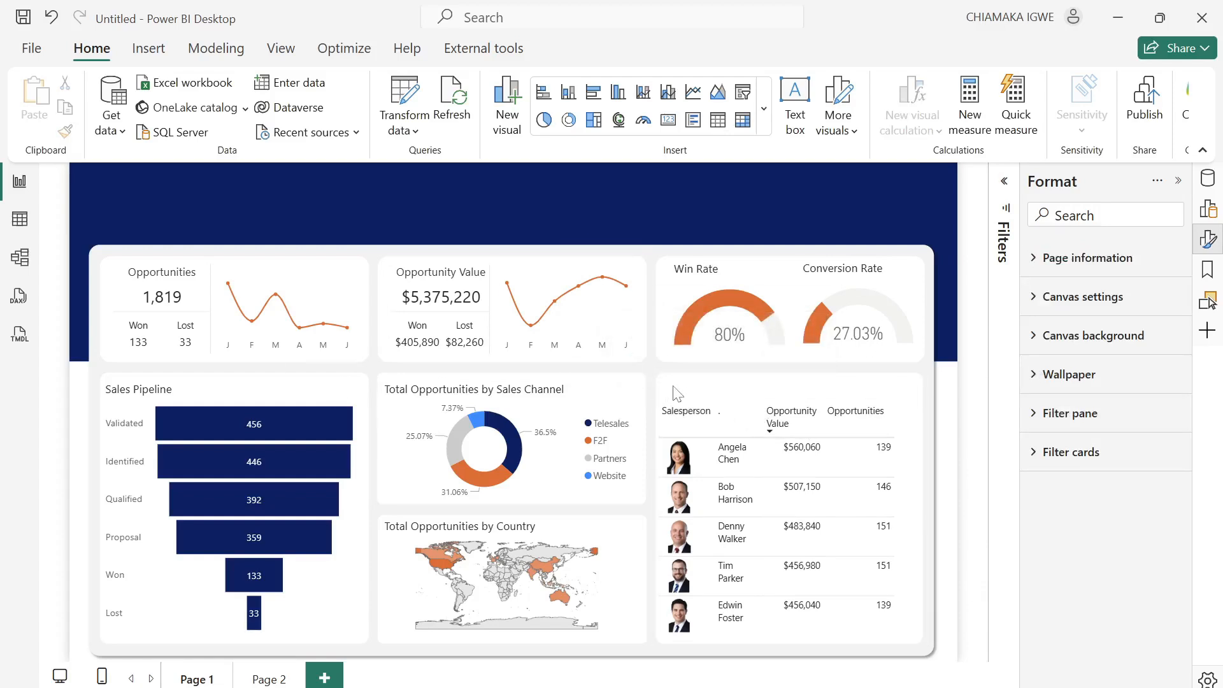
Insert a text box reading "Top 5 Salesperson" and set its text to font size 12.
left_click(795, 105)
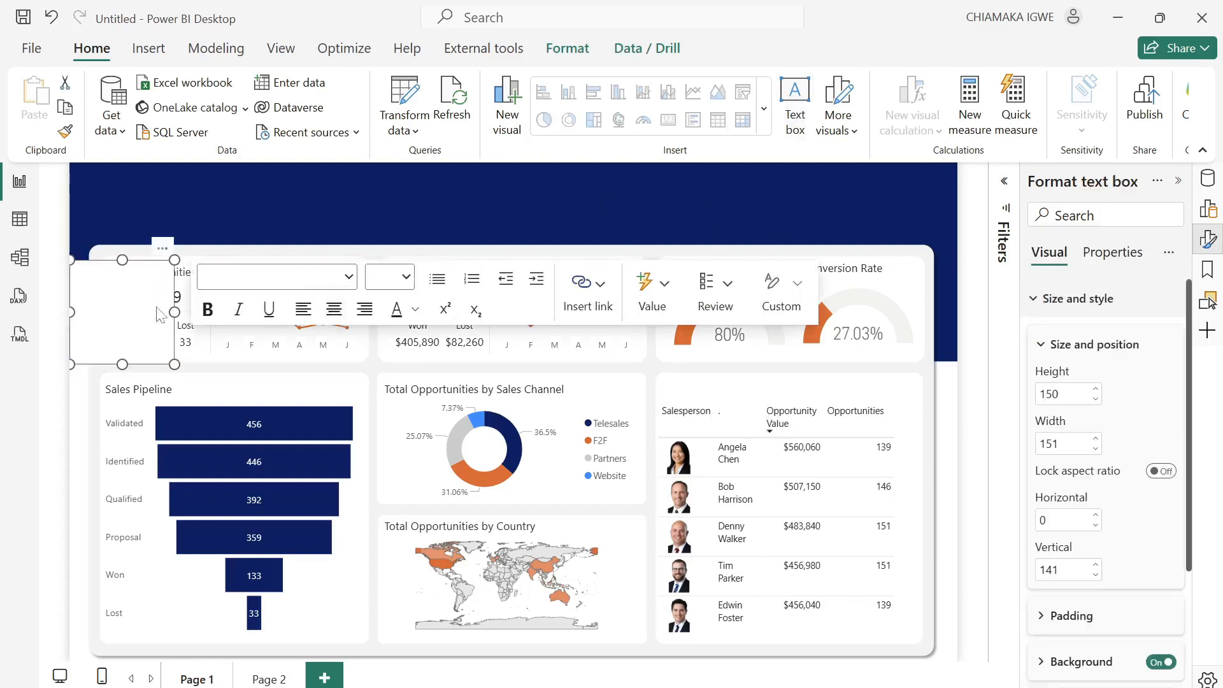
left_click(101, 293)
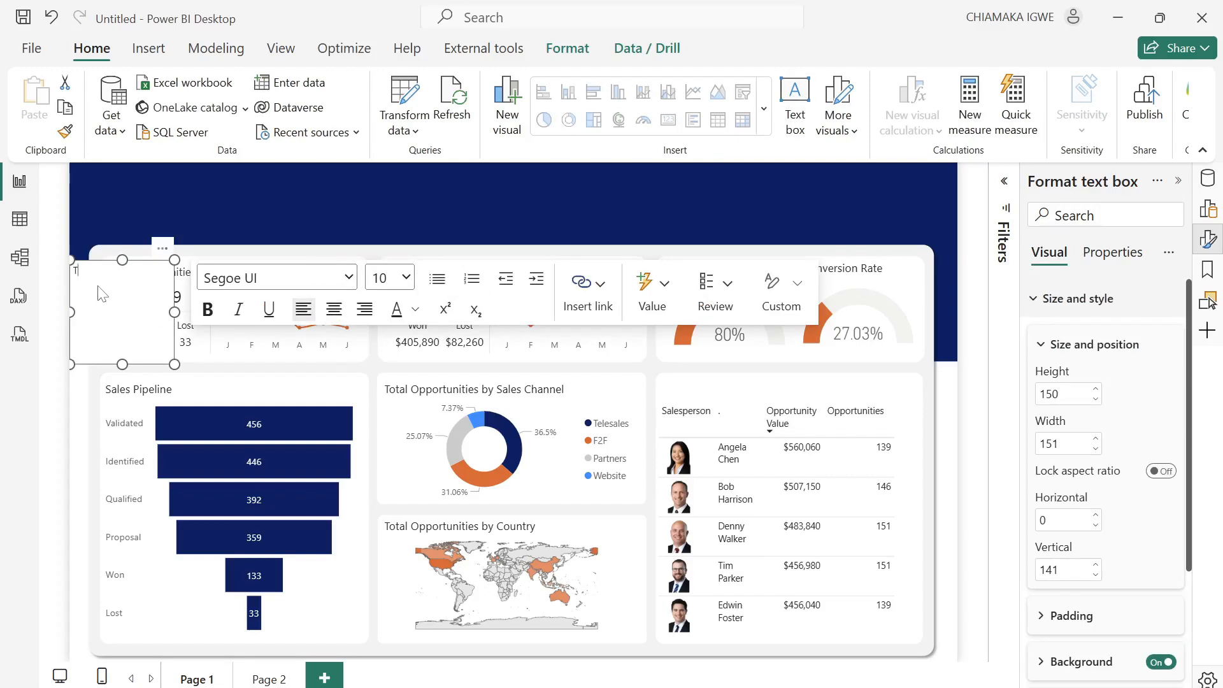
type("Top 5 Salesperson")
key("ctrl+shift+Left")
key("ctrl+shift+Left")
key("ctrl+shift+Left")
left_click(406, 278)
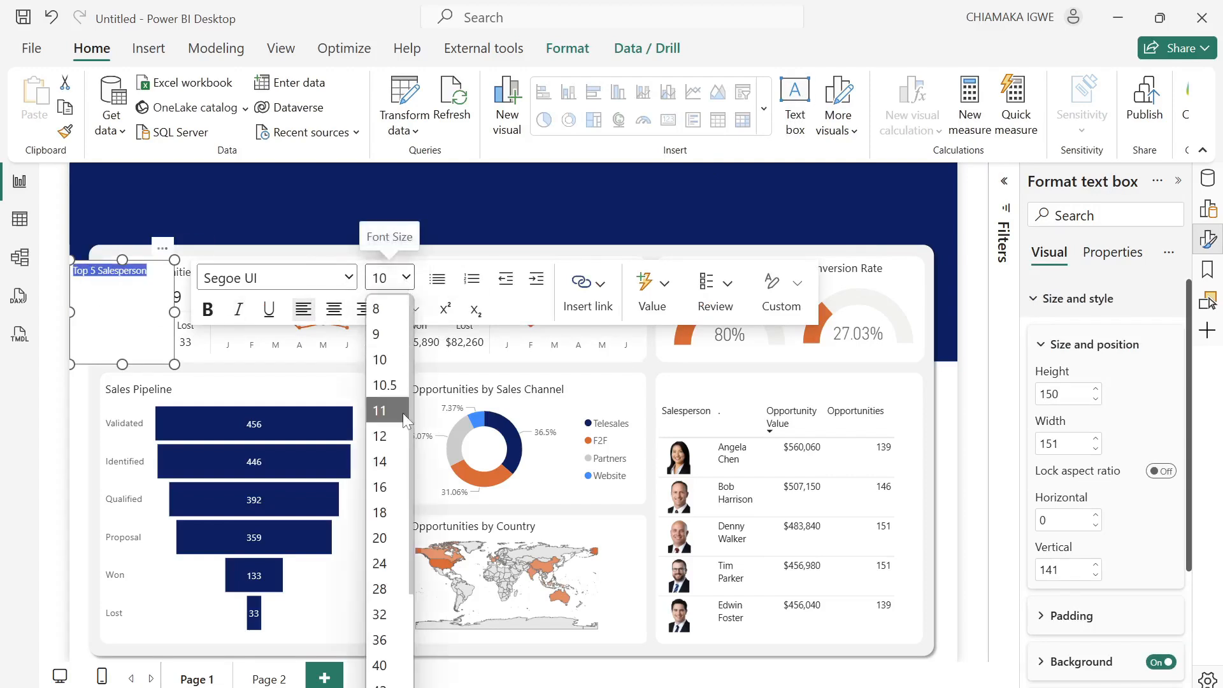
left_click(390, 436)
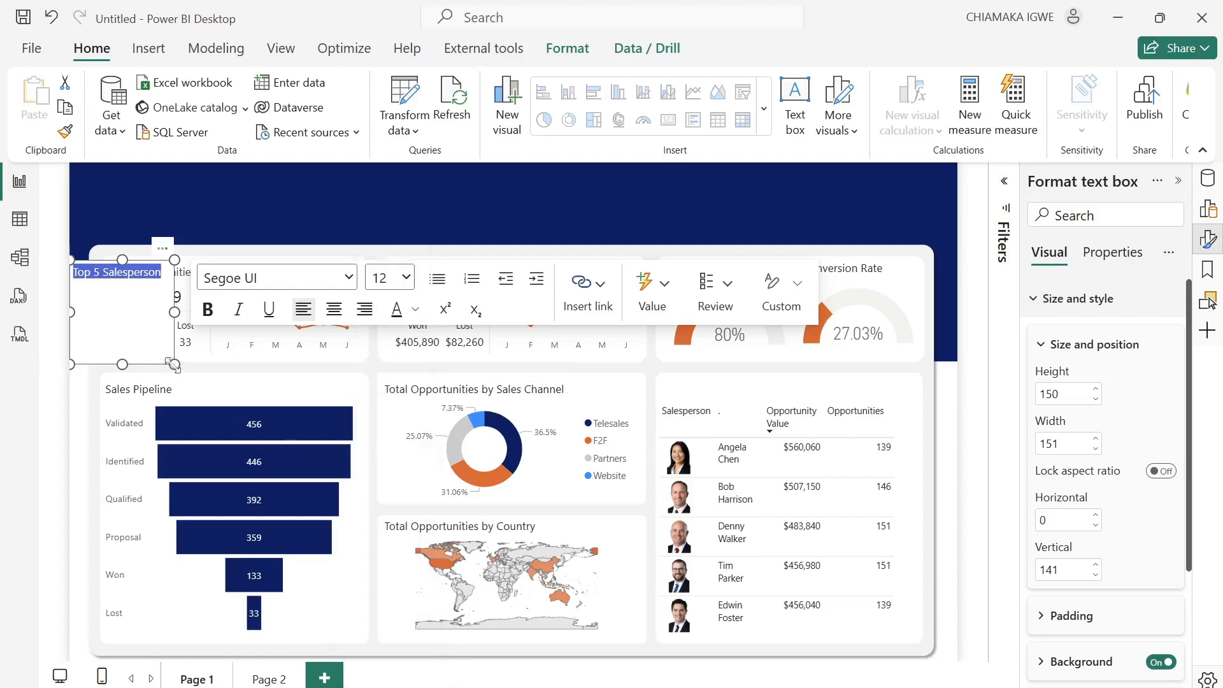
Shrink the "Top 5 Salesperson" text box to one line and place it as a heading above the salesperson table.
left_click_drag(173, 364, 176, 273)
left_click_drag(164, 252, 756, 364)
left_click(651, 424)
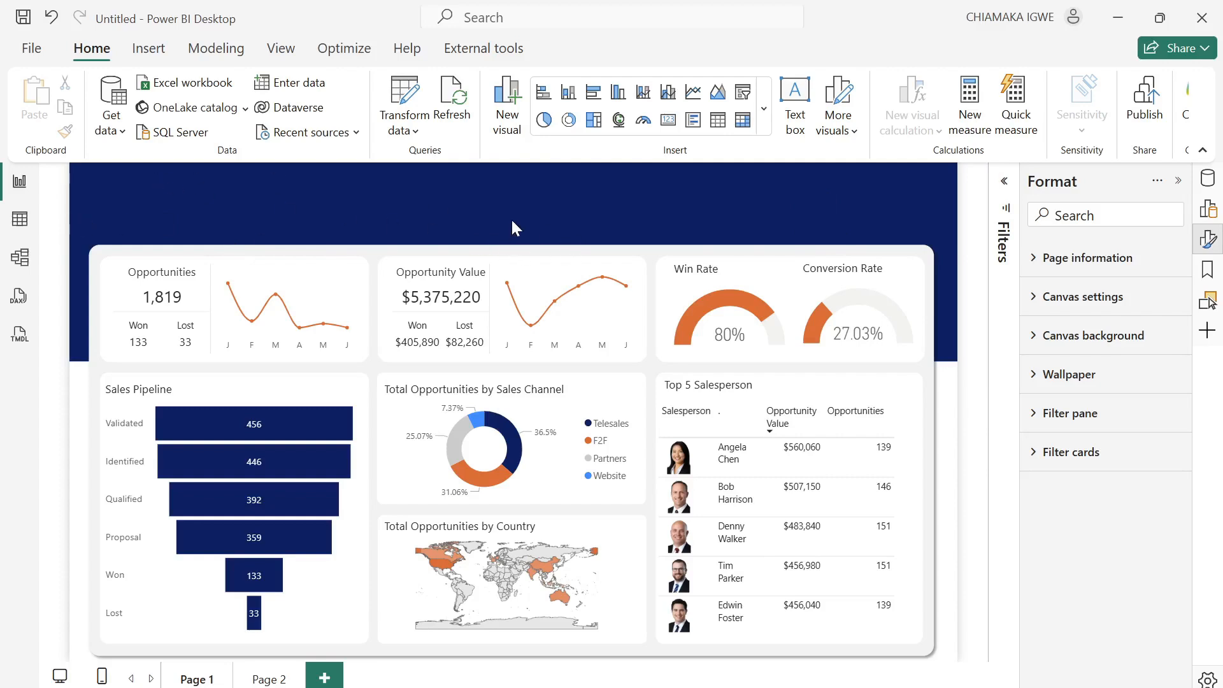
Add a slicer on the blue header band above the Win Rate gauge, using the Year field from Date Table.
left_click(746, 96)
left_click_drag(124, 293, 709, 230)
left_click(1210, 184)
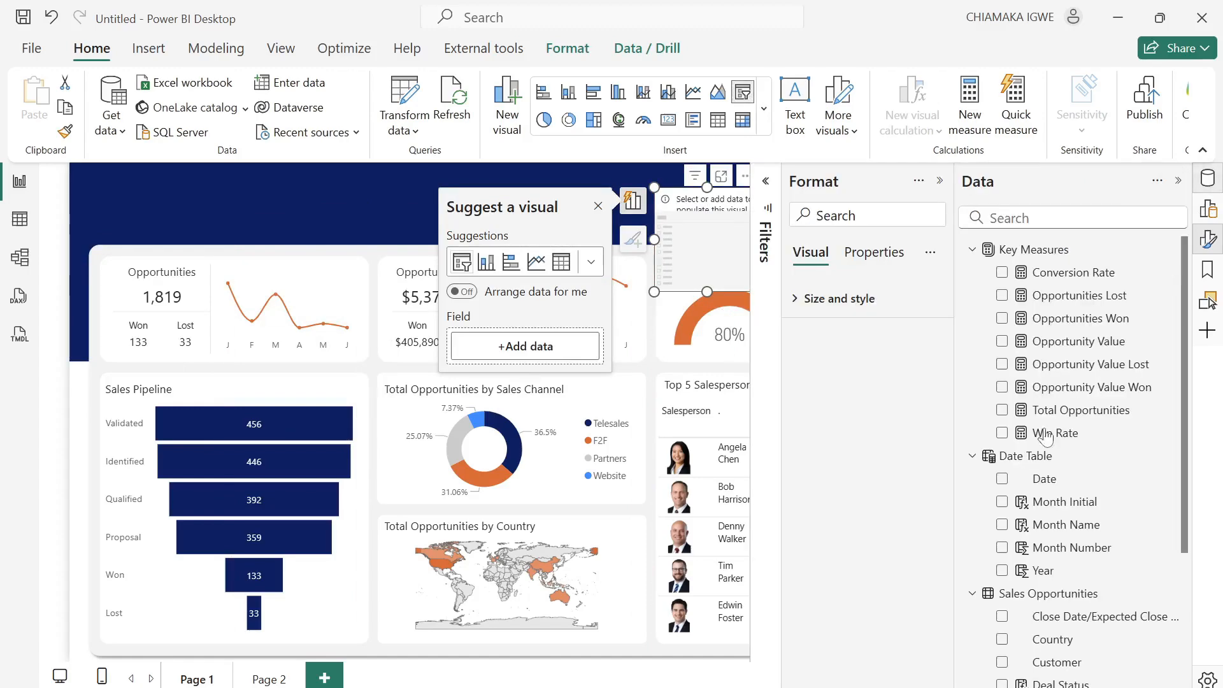
left_click(969, 252)
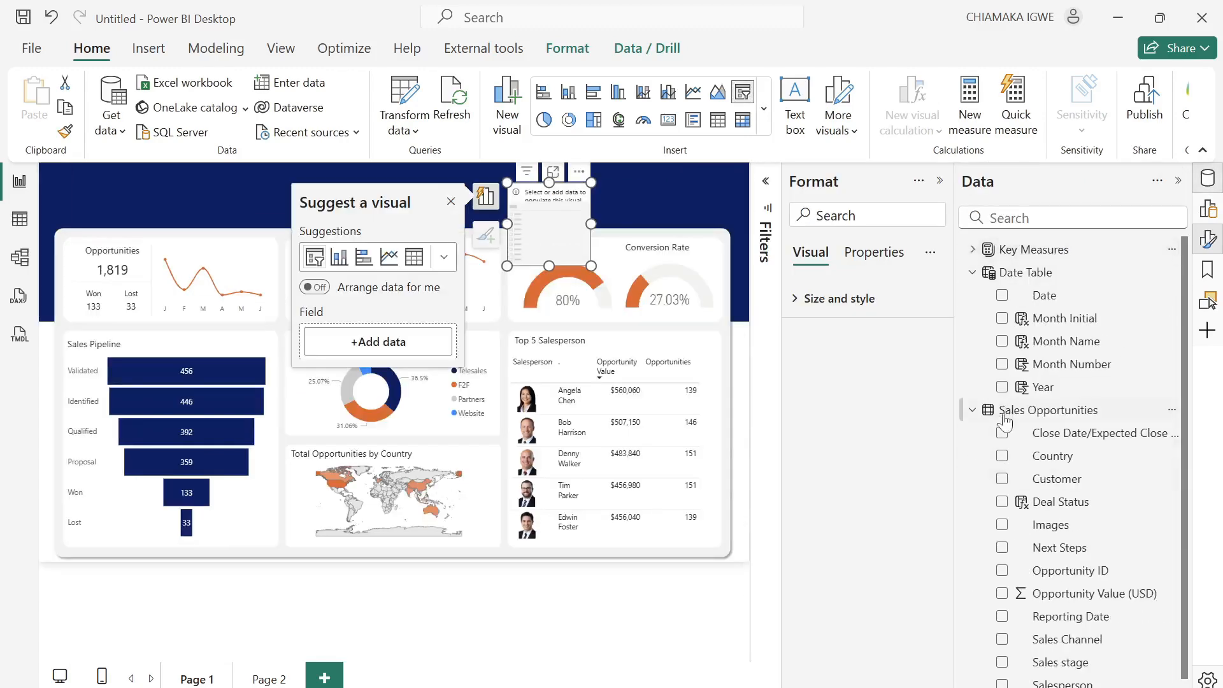
left_click(1002, 387)
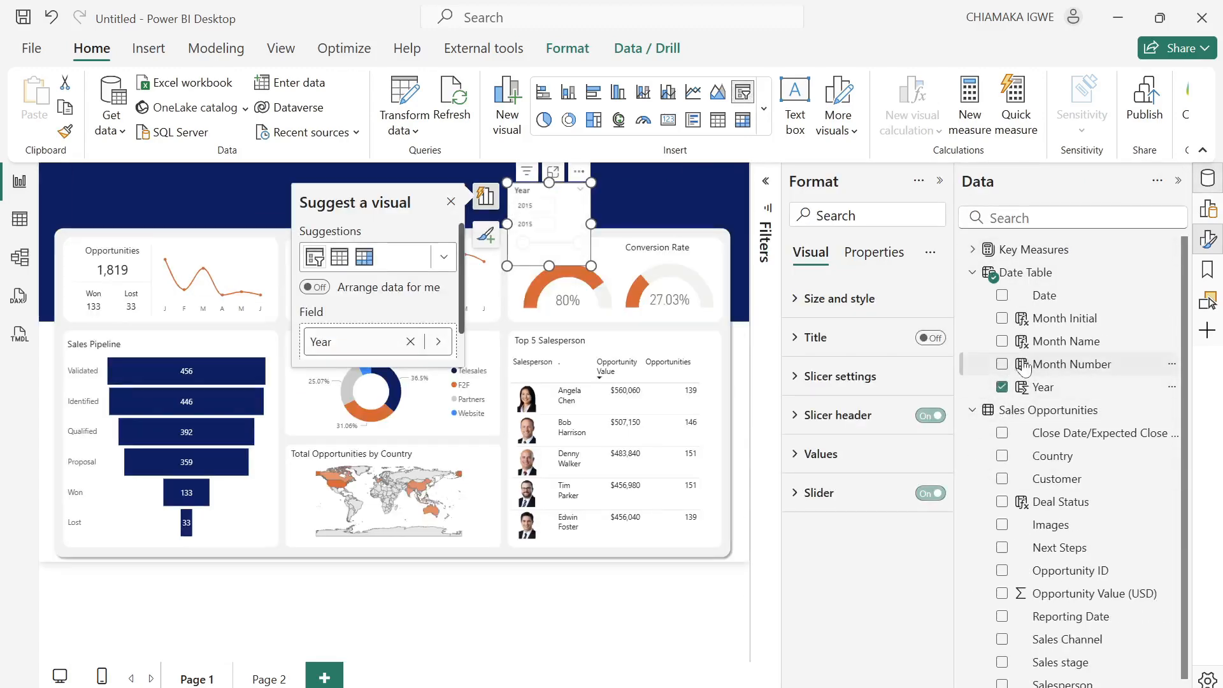
left_click(451, 202)
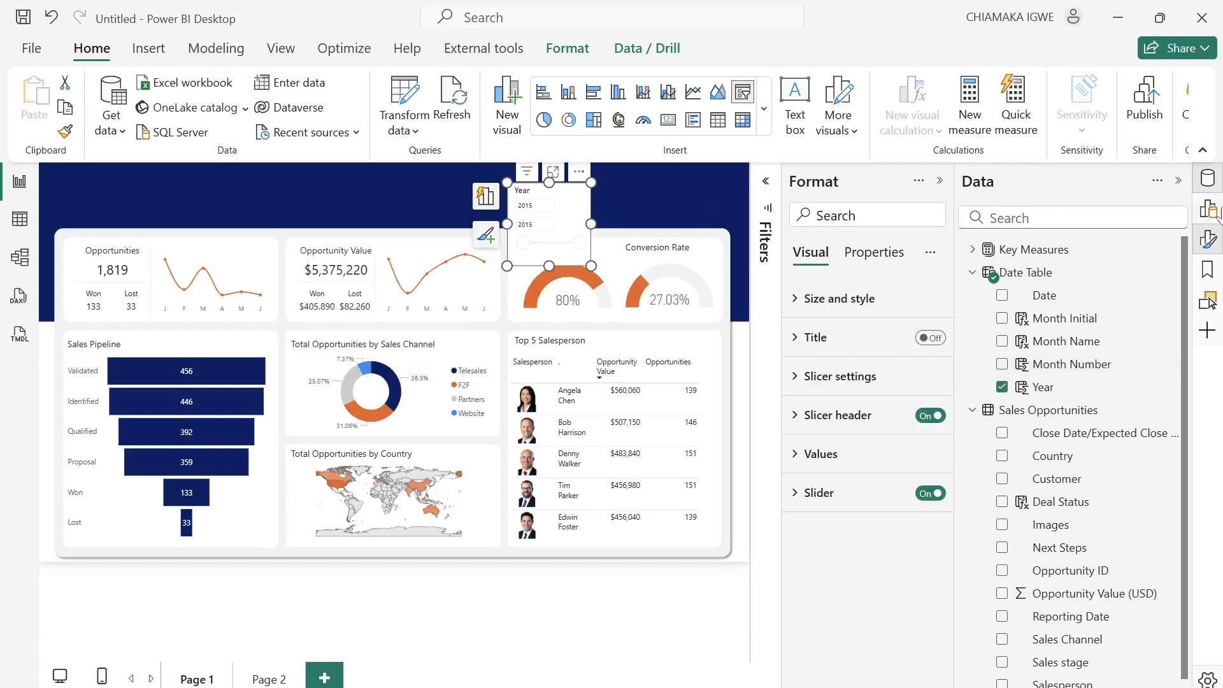
left_click(1179, 181)
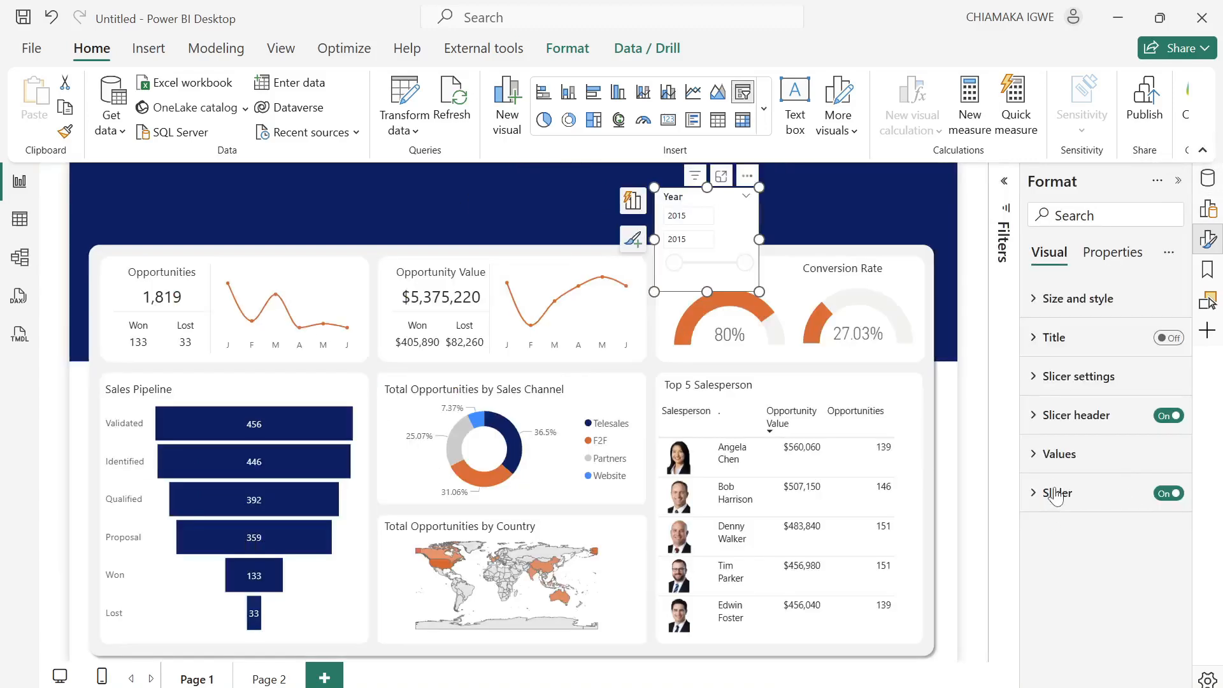
Change the Year slicer's style to Dropdown.
left_click(1036, 455)
left_click(1036, 455)
left_click(1038, 383)
left_click(1142, 474)
left_click(1066, 542)
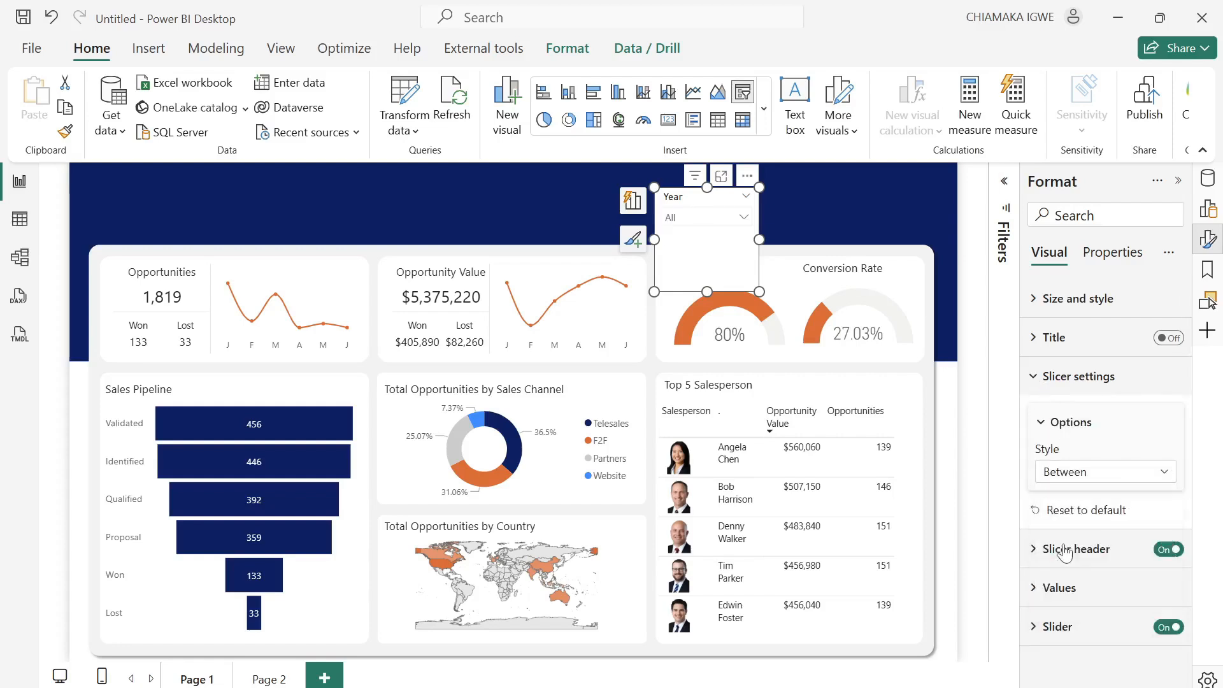
Resize the Year slicer to height 55 and width 124, and move it to about 852 horizontal and 59 vertical.
left_click_drag(704, 291, 706, 240)
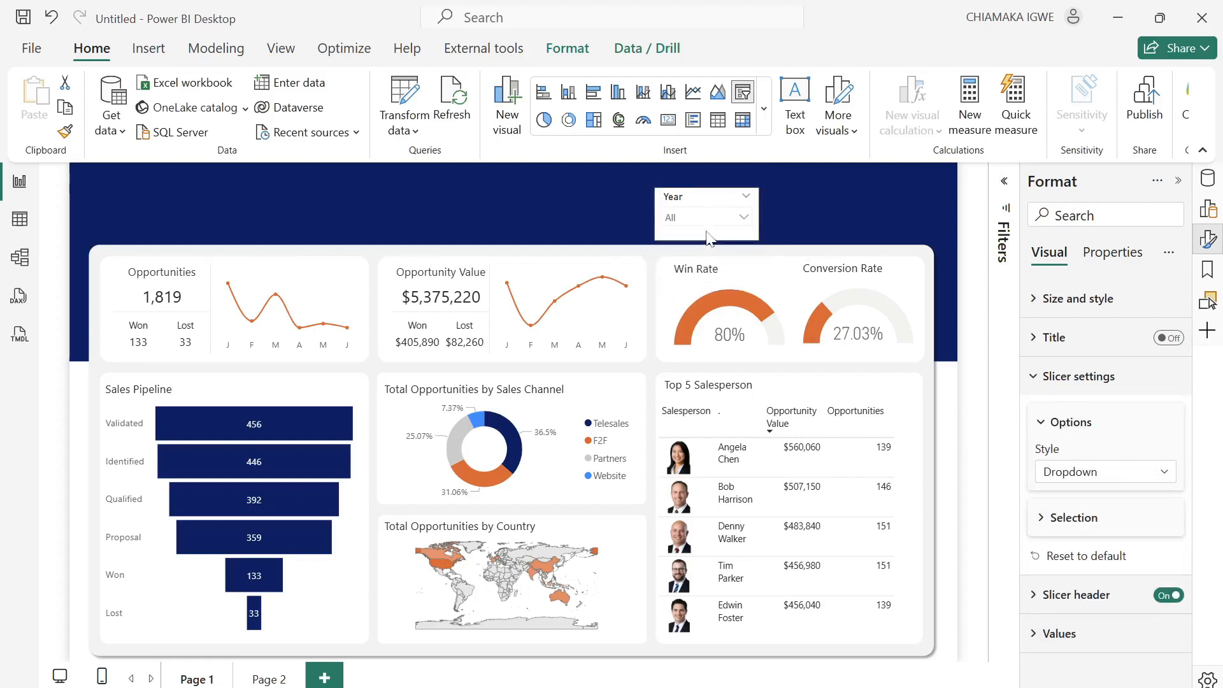
left_click(1044, 298)
type("55")
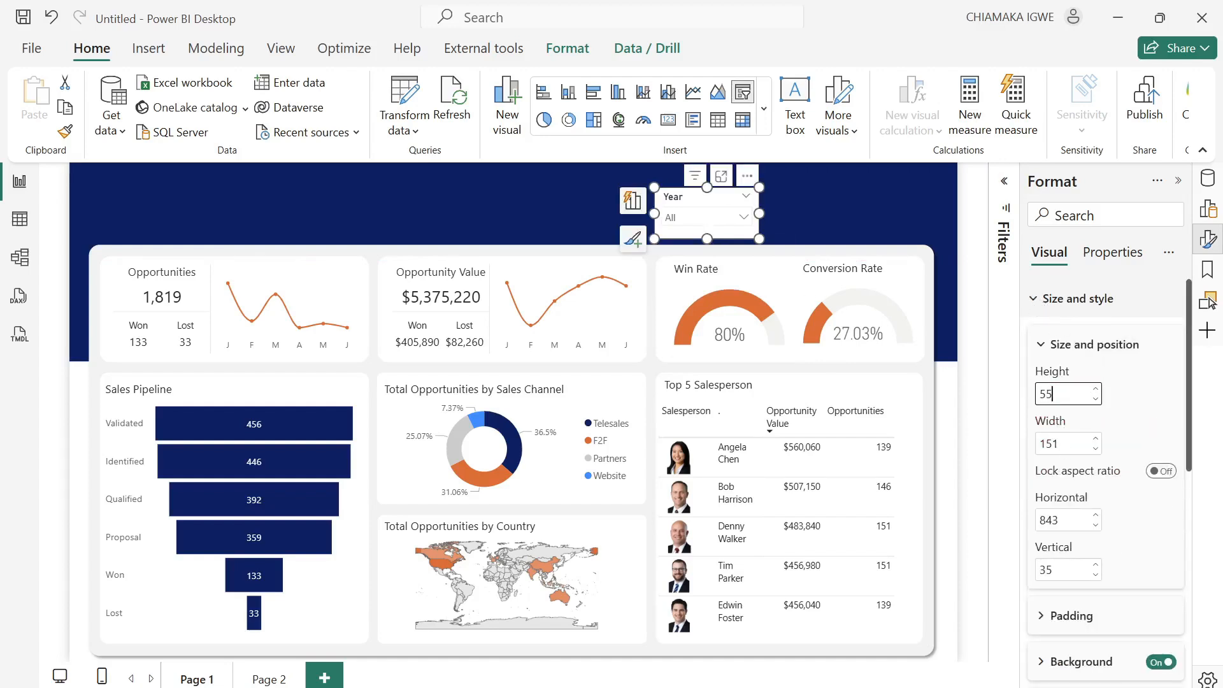
key("Tab")
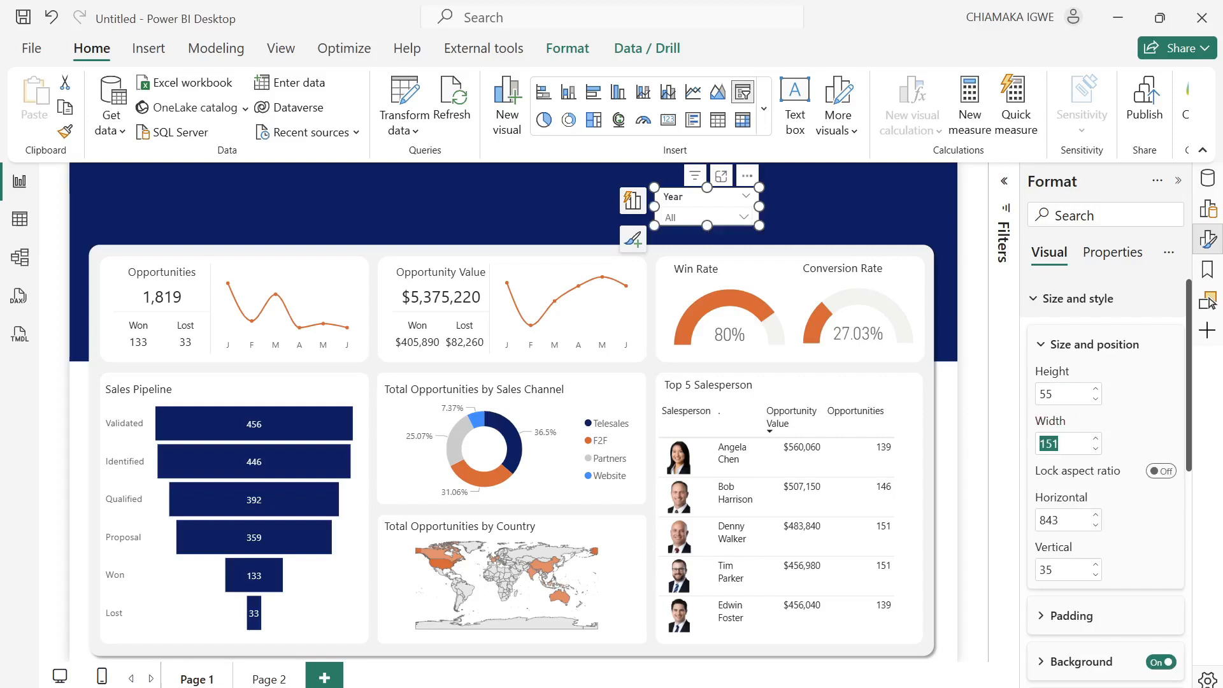
type("124")
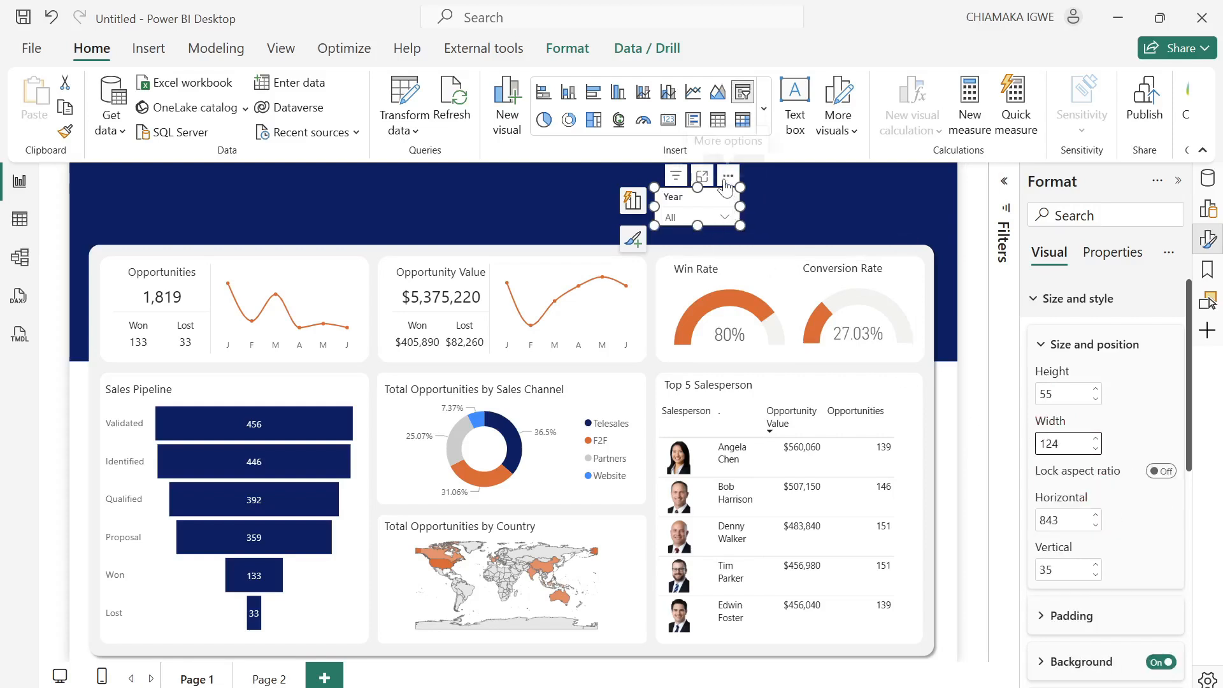
left_click_drag(722, 188, 729, 203)
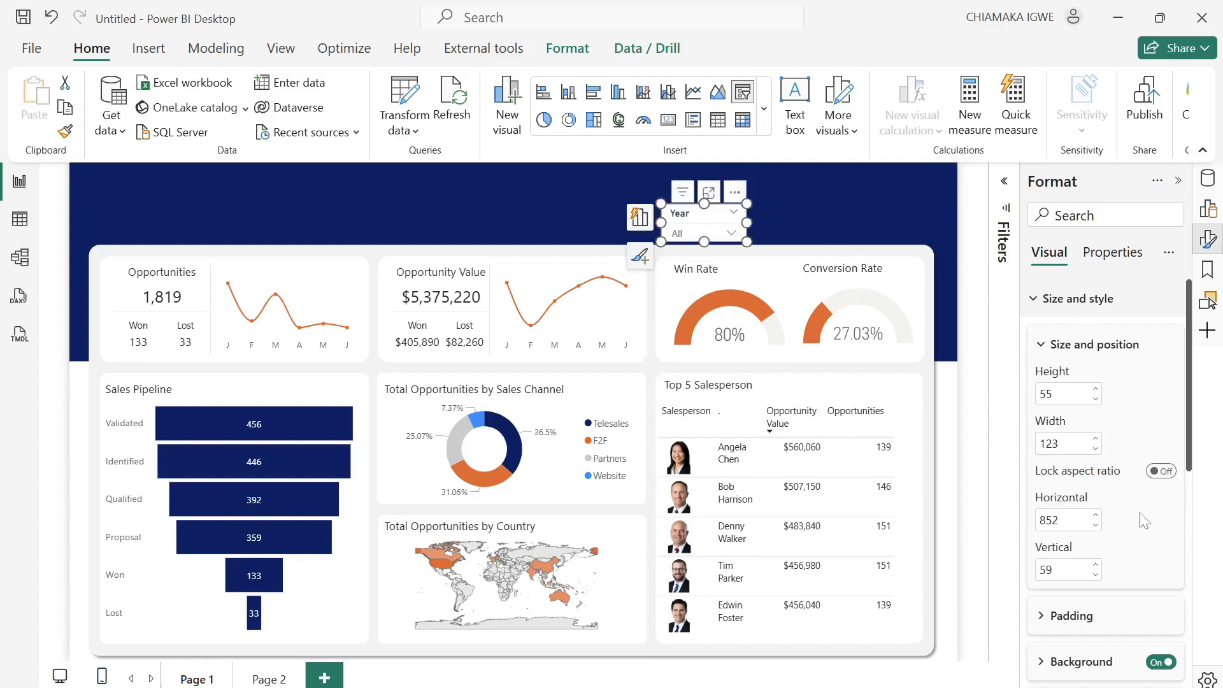
Turn off the Year slicer's background and set its header text to font size 8.
left_click(1157, 663)
scroll(1100, 579, "down", 5)
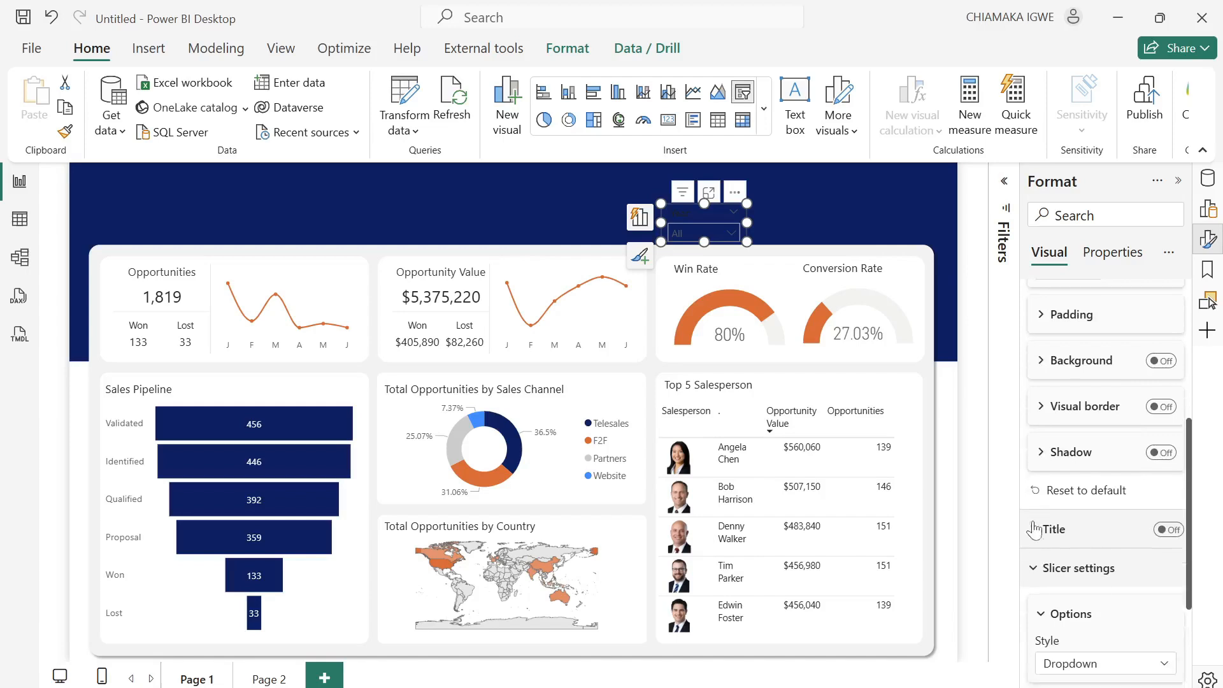
scroll(1079, 546, "down", 3)
left_click(1051, 631)
scroll(1060, 618, "down", 4)
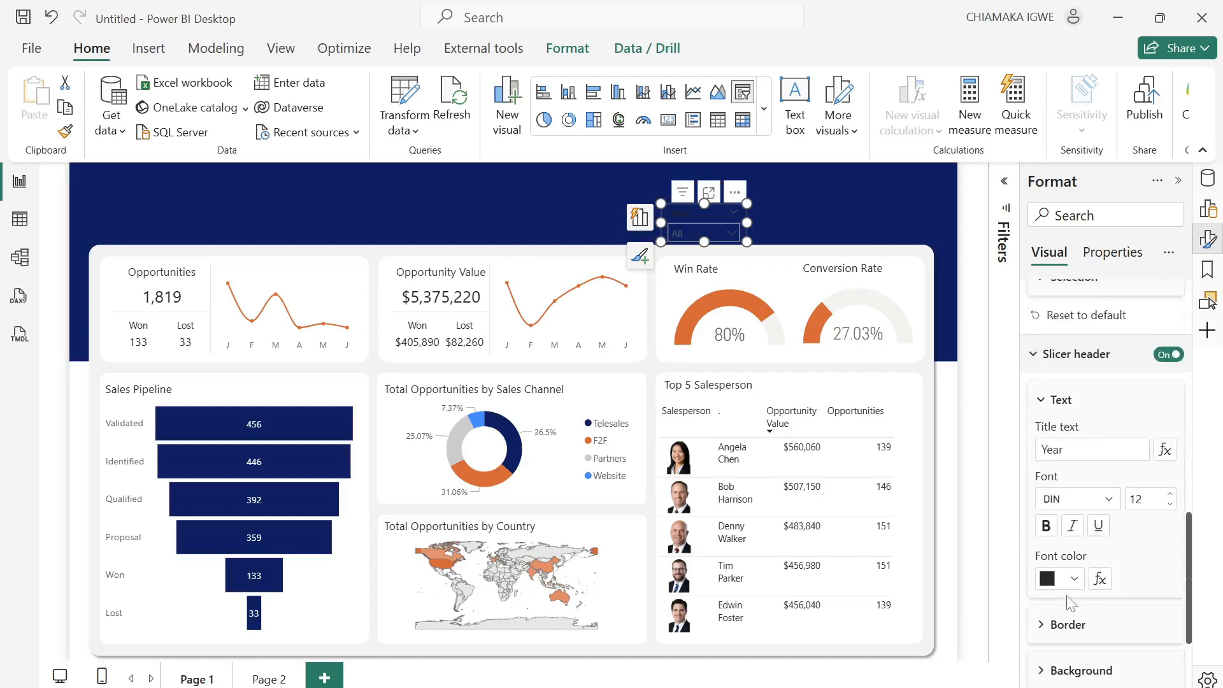
scroll(1071, 602, "down", 1)
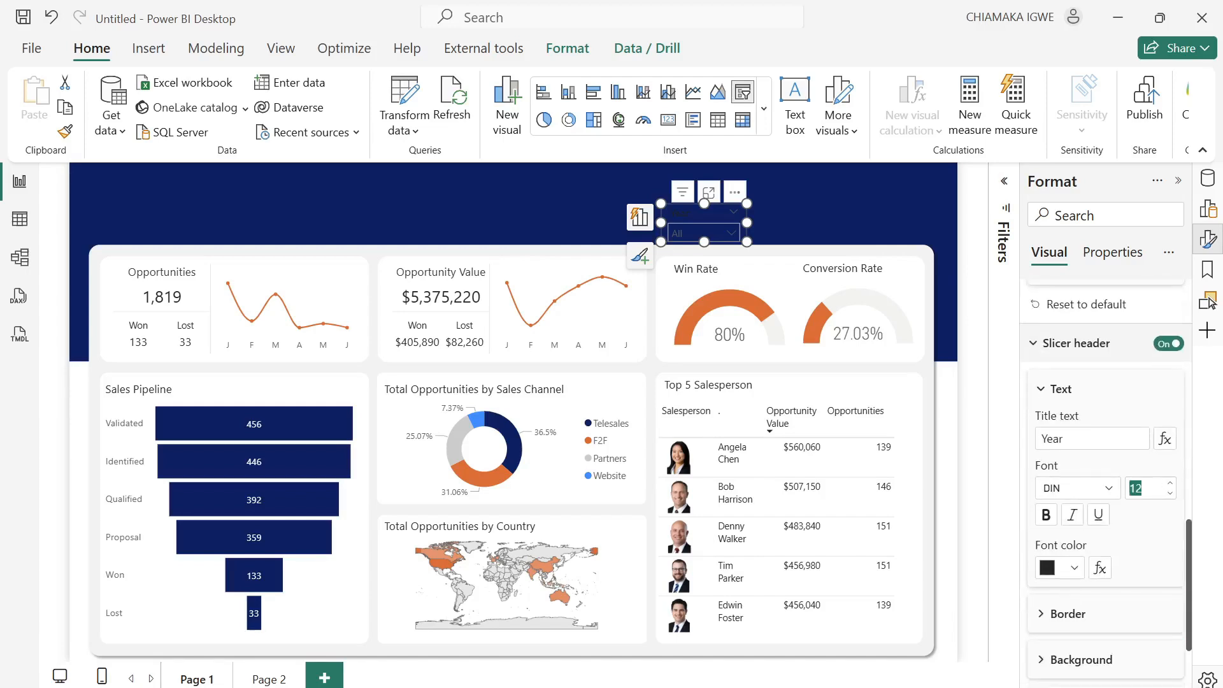
type("8")
Set the Year slicer's header font to Segoe UI and its font color to white.
left_click(1109, 490)
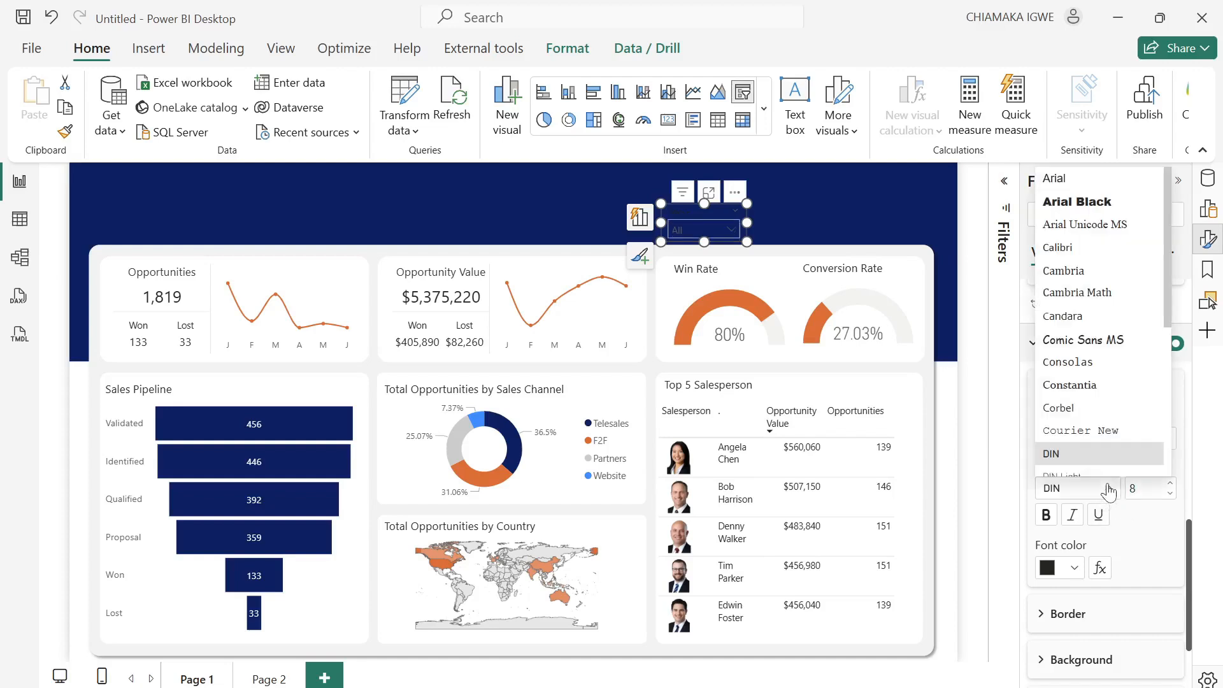
scroll(1089, 408, "down", 3)
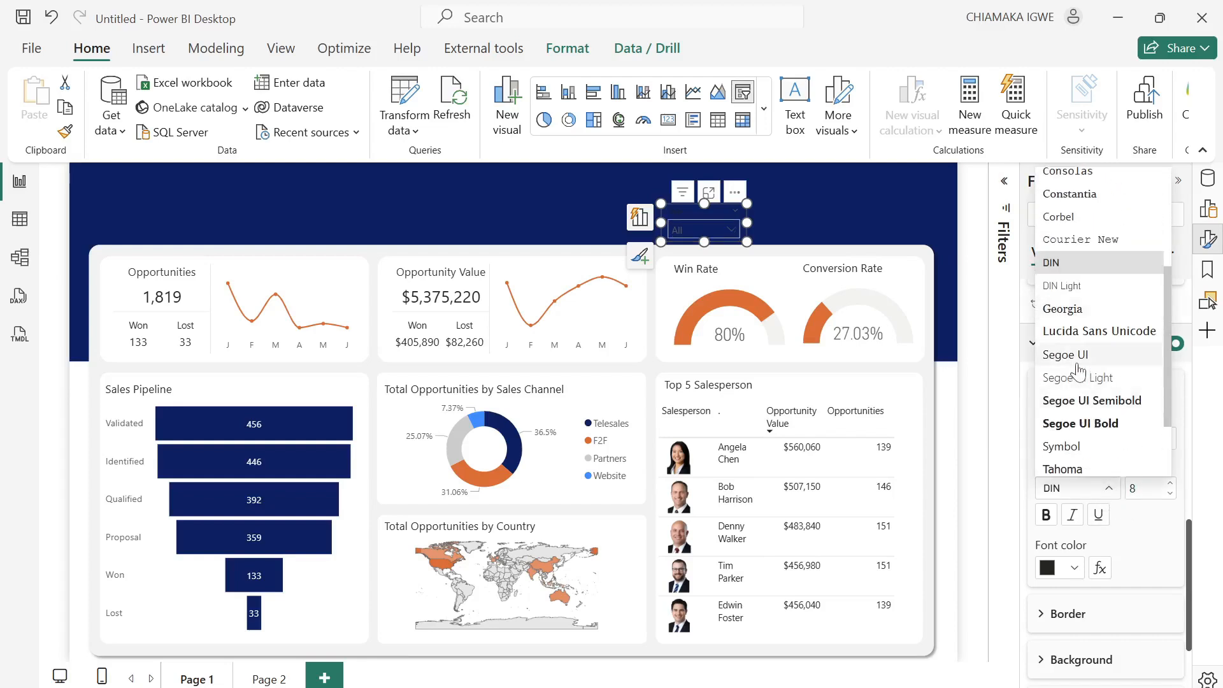
left_click(1076, 364)
left_click(1074, 568)
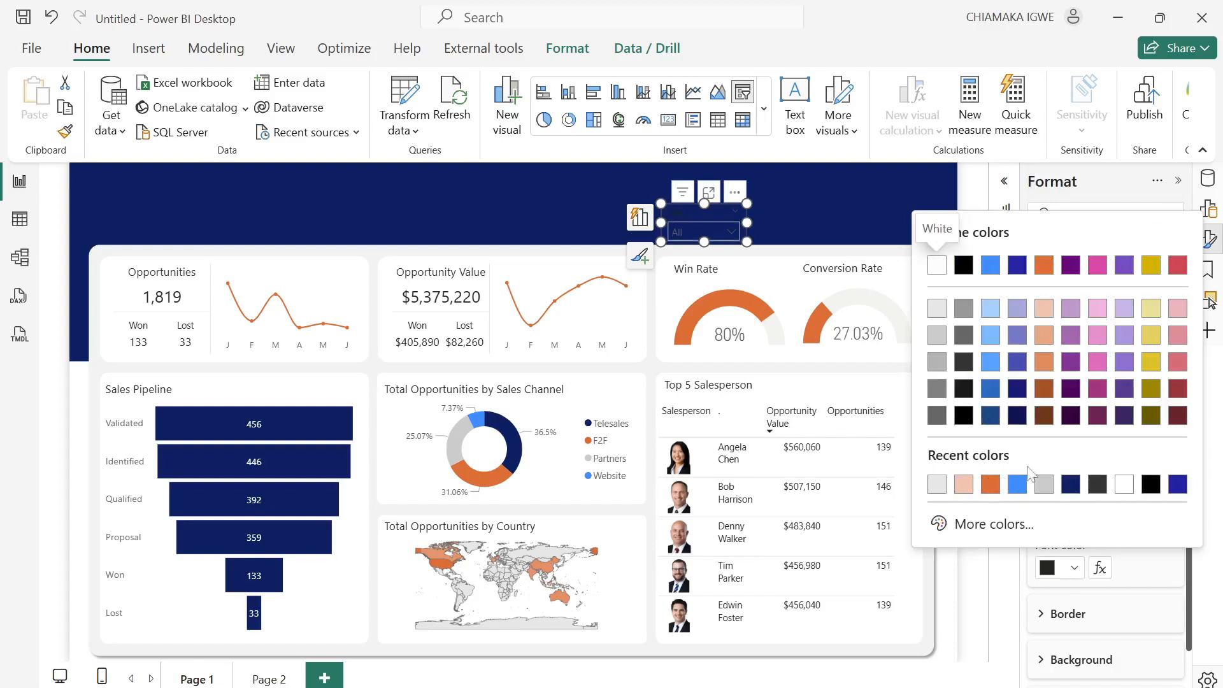
left_click(936, 265)
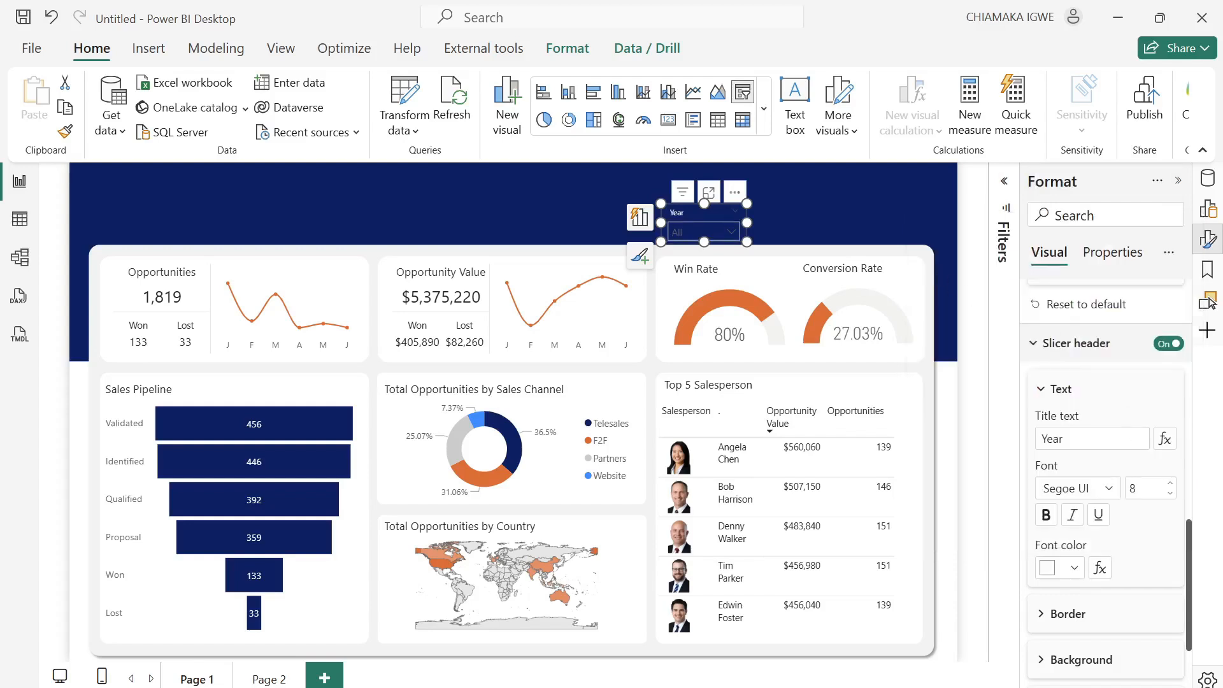
Set the Year slicer's values to font size 8 with a white font color.
scroll(1152, 504, "down", 2)
left_click(1045, 669)
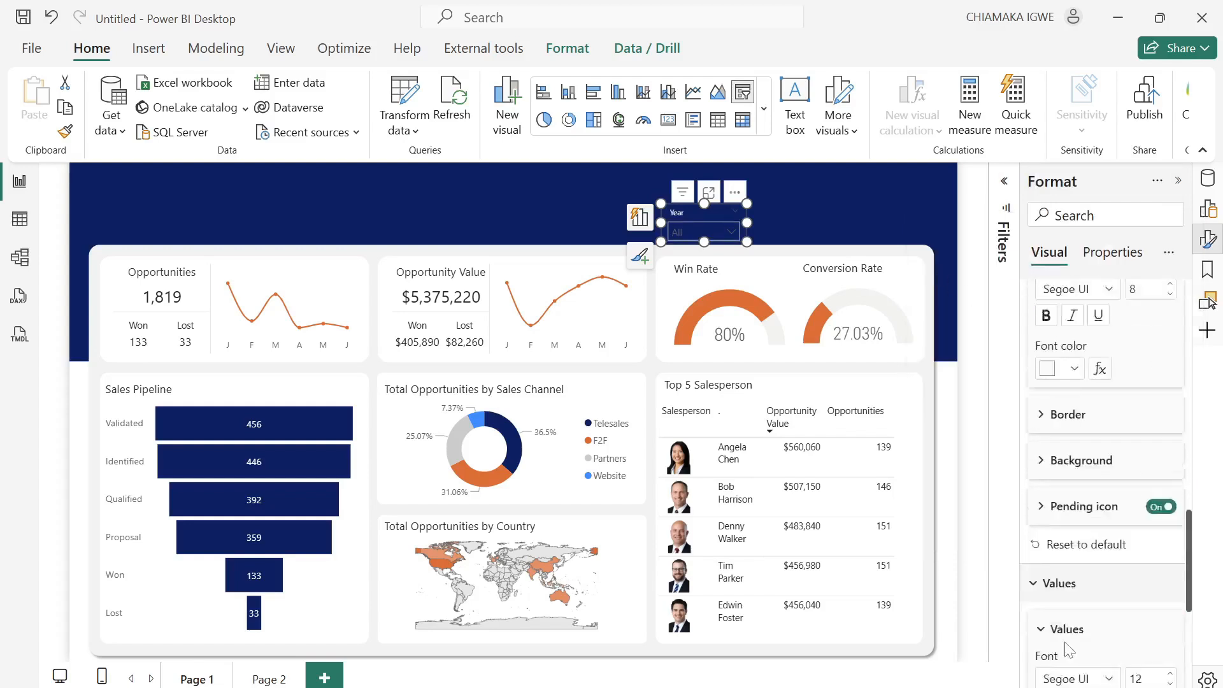
left_click(1144, 409)
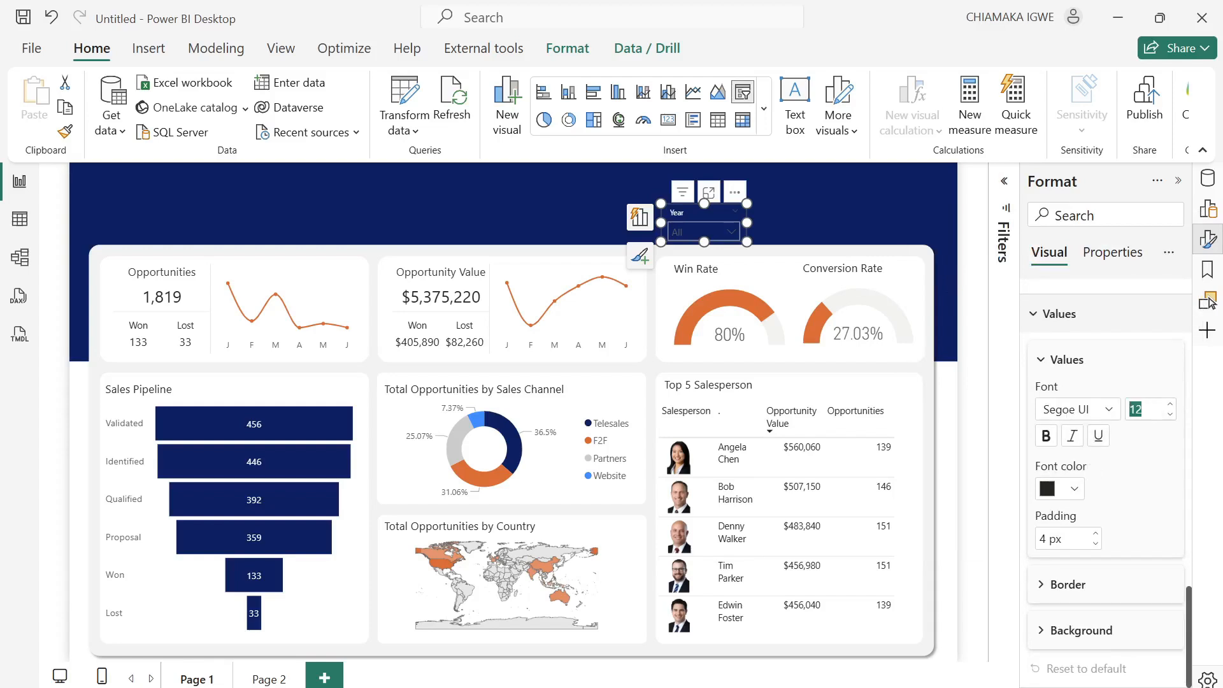
left_click(1075, 489)
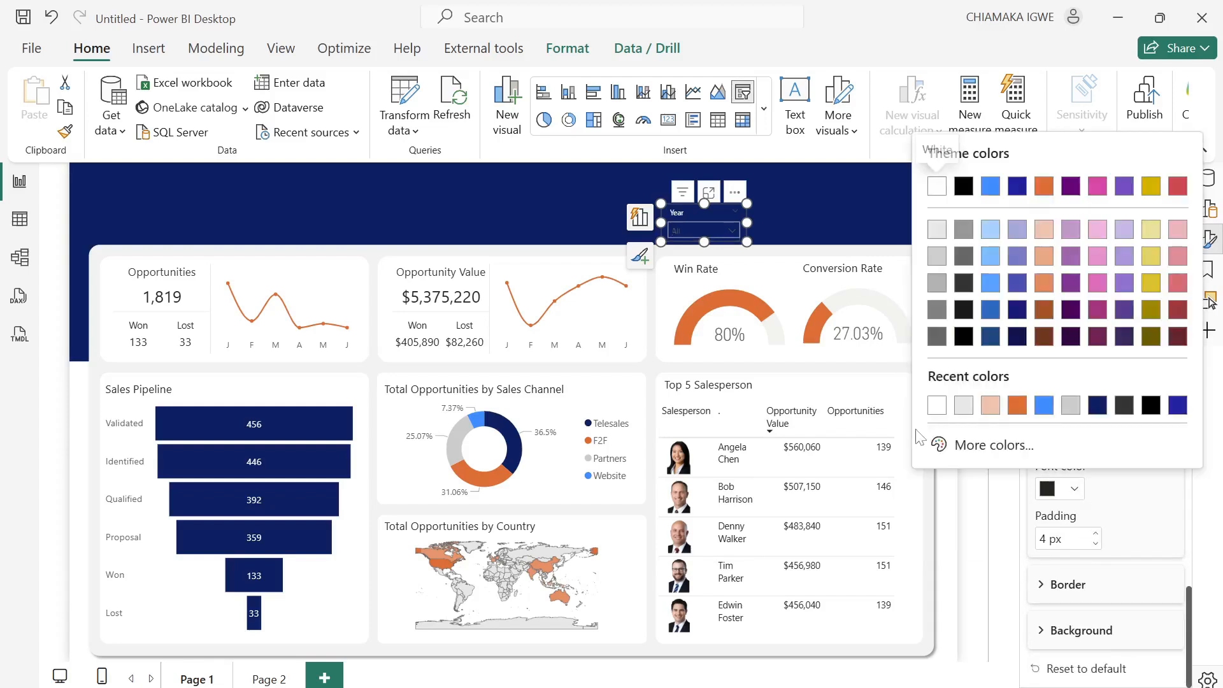
left_click(934, 409)
Set the background color of the Year slicer's values to the recently used dark navy blue.
left_click(1097, 630)
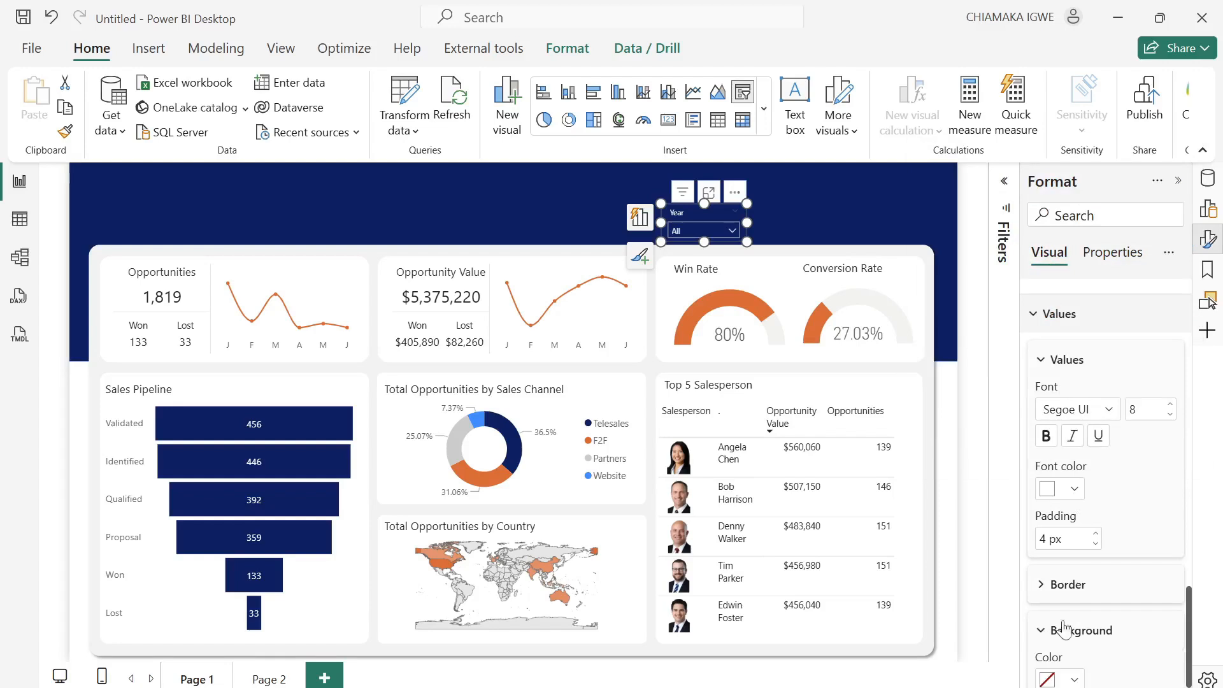
left_click(1074, 629)
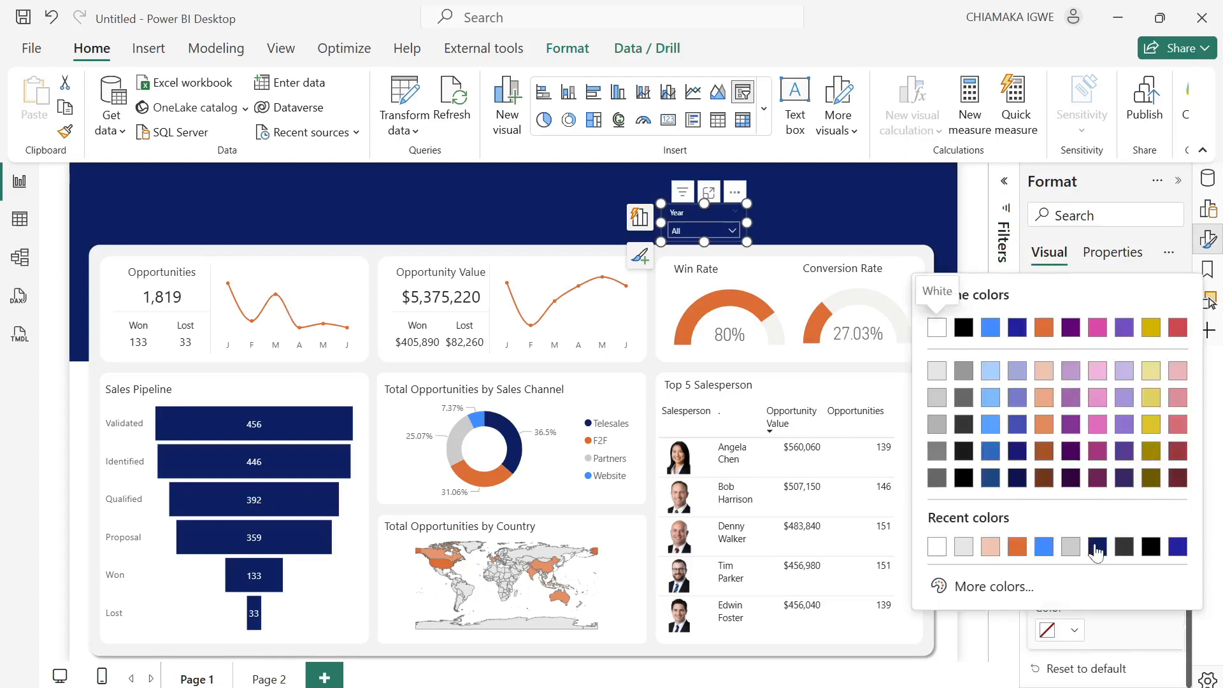
left_click(1094, 548)
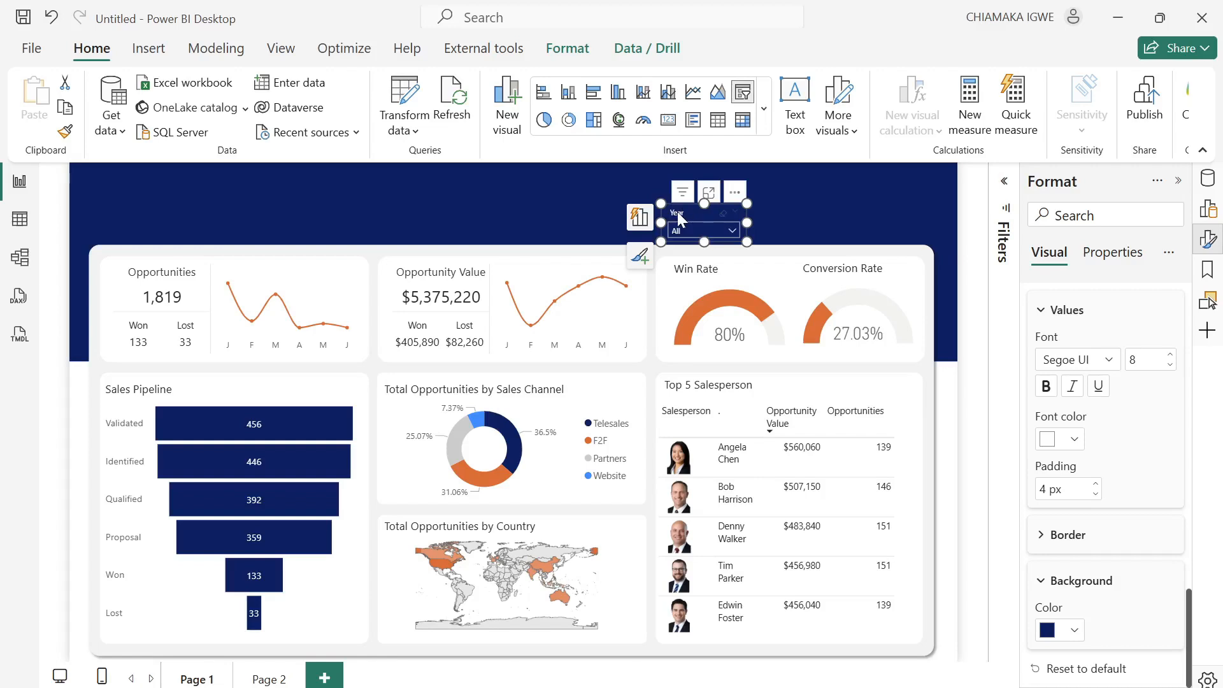
Duplicate the Year slicer twice and place the copies in a row beside it, at about 979 and 1114 horizontal and 59 vertical.
key("ctrl+c")
key("ctrl+v")
left_click_drag(681, 218, 760, 208)
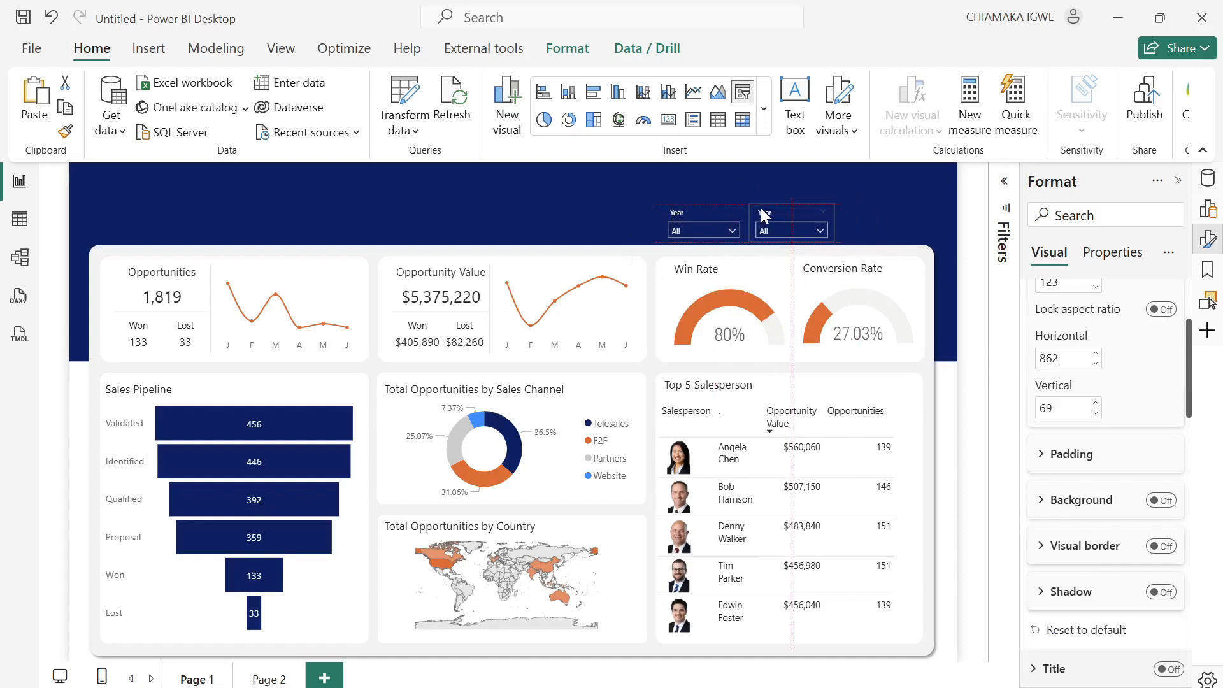
left_click(844, 211)
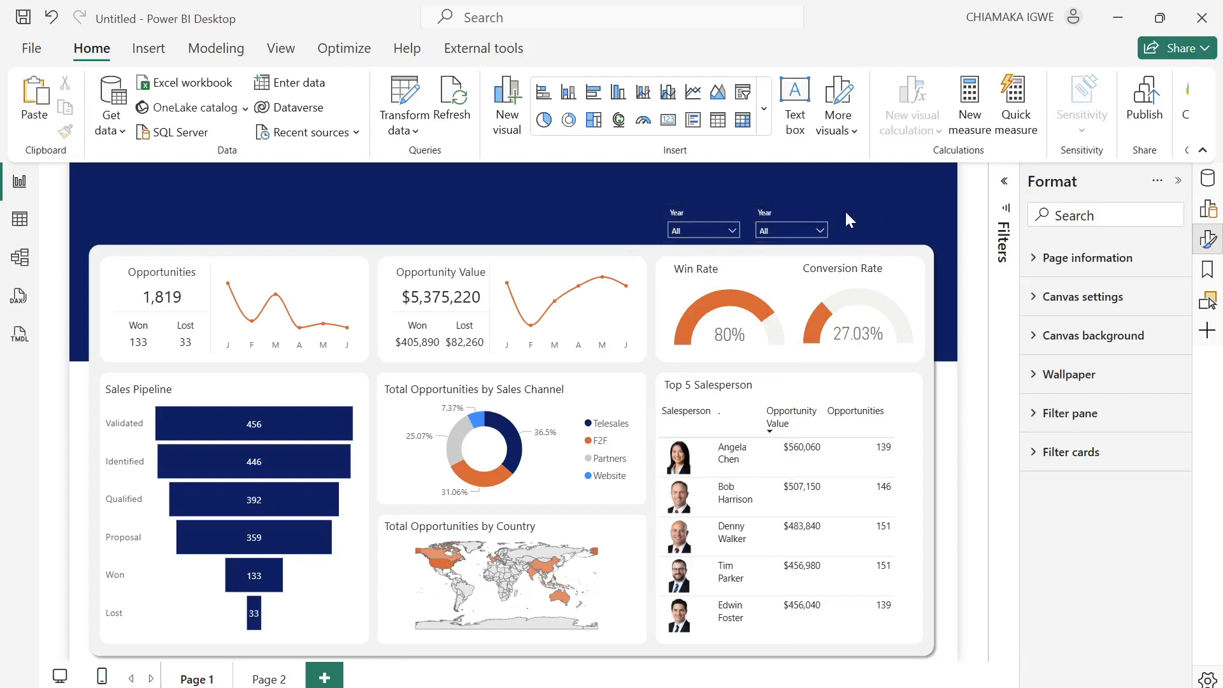
left_click(686, 218)
key("ctrl+v")
left_click_drag(685, 218, 860, 205)
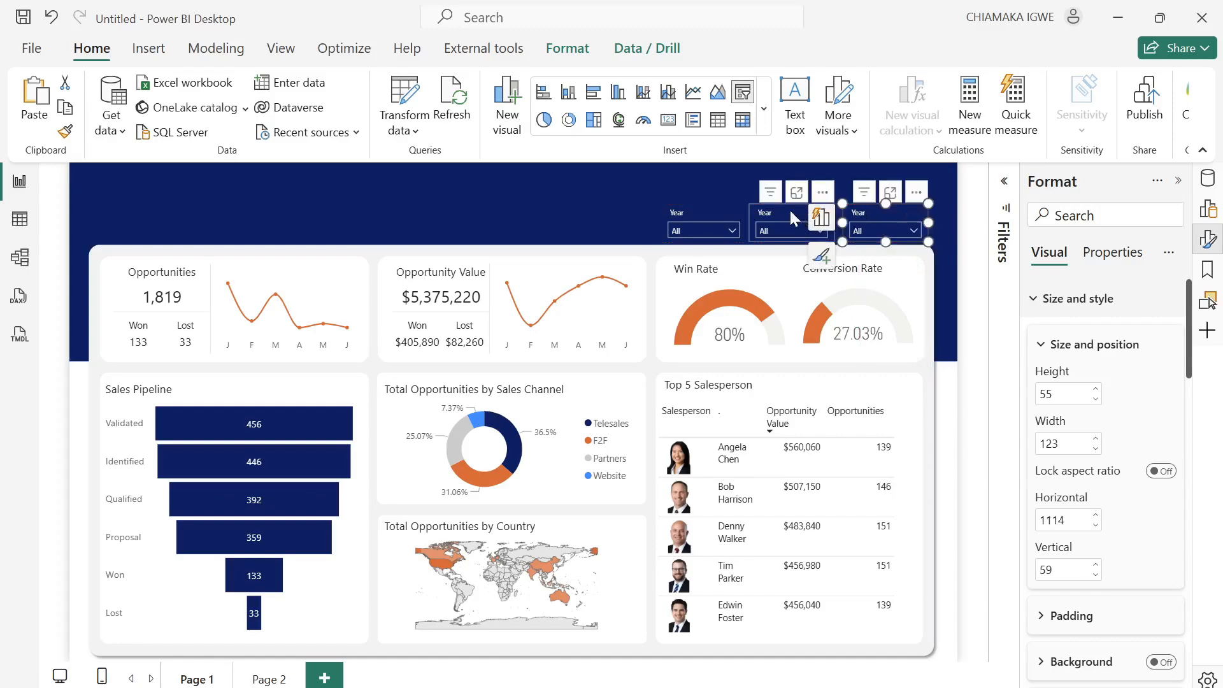
Replace the middle slicer's Year field with Month Name from the Date Table and check its dropdown list.
left_click(773, 202)
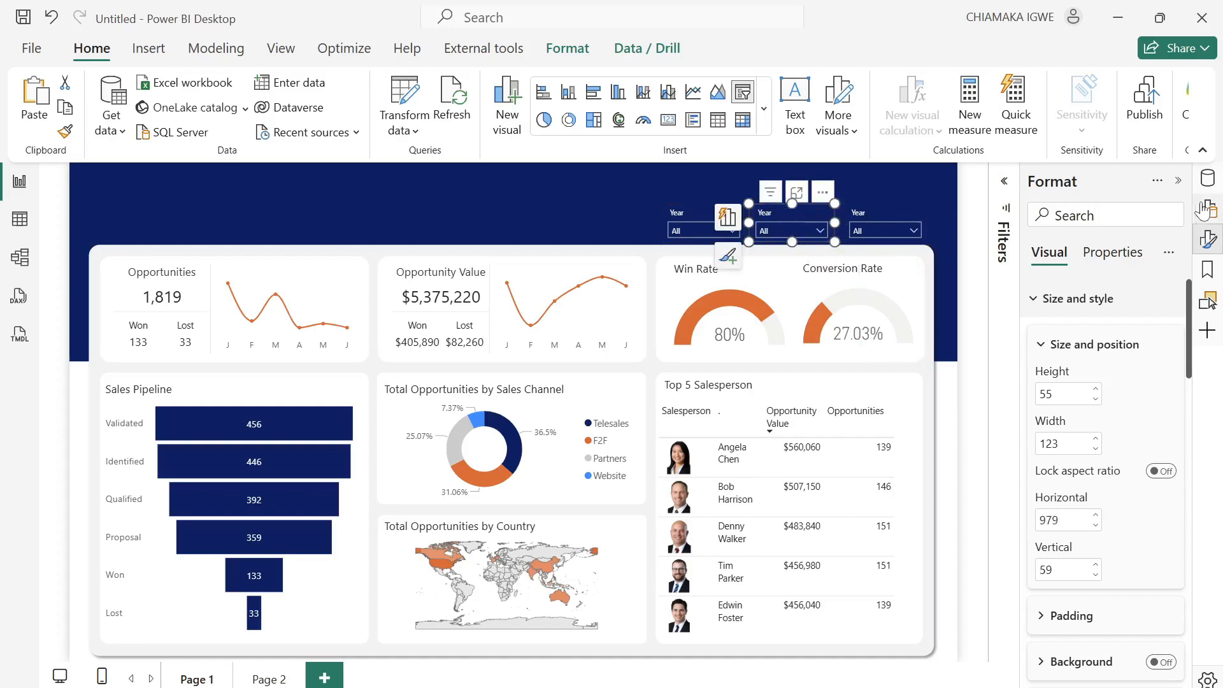
left_click(1208, 178)
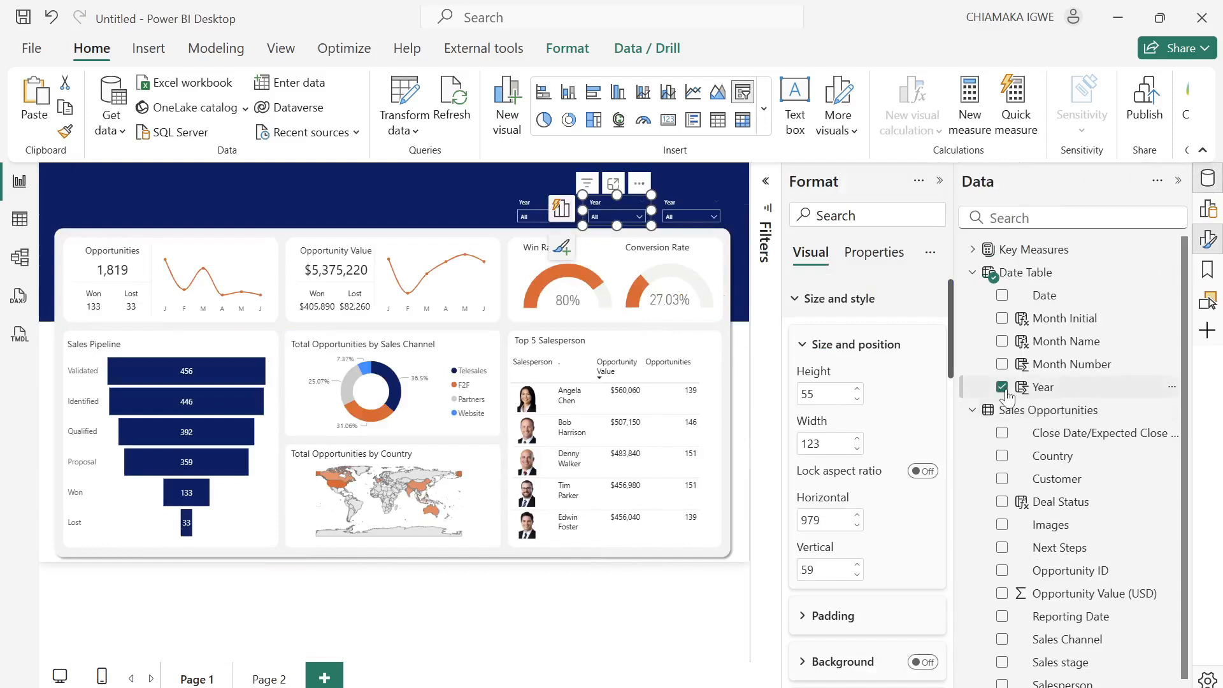
left_click(1002, 387)
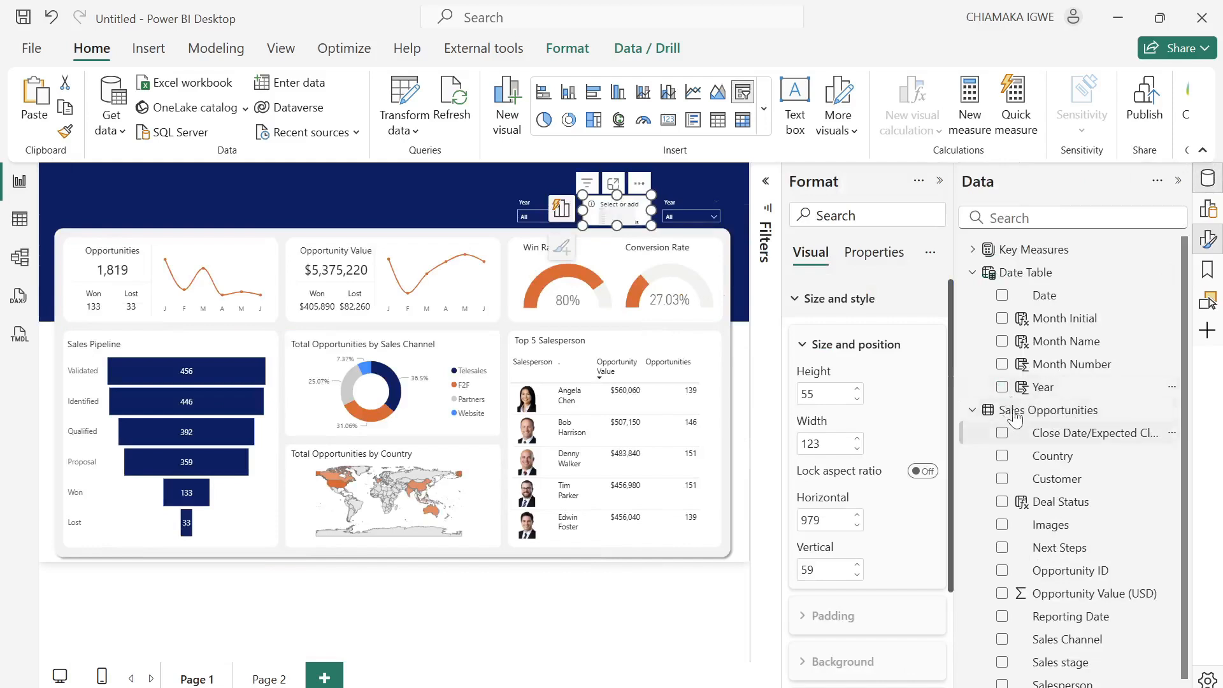
left_click(1002, 342)
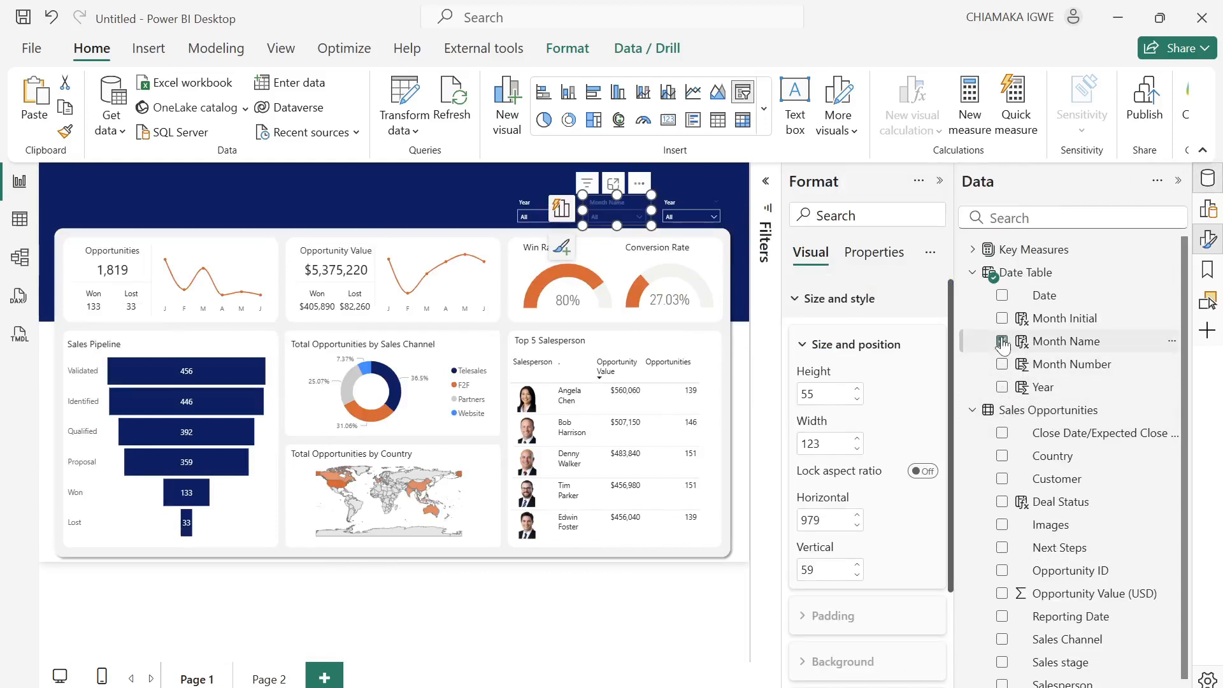
left_click(614, 218)
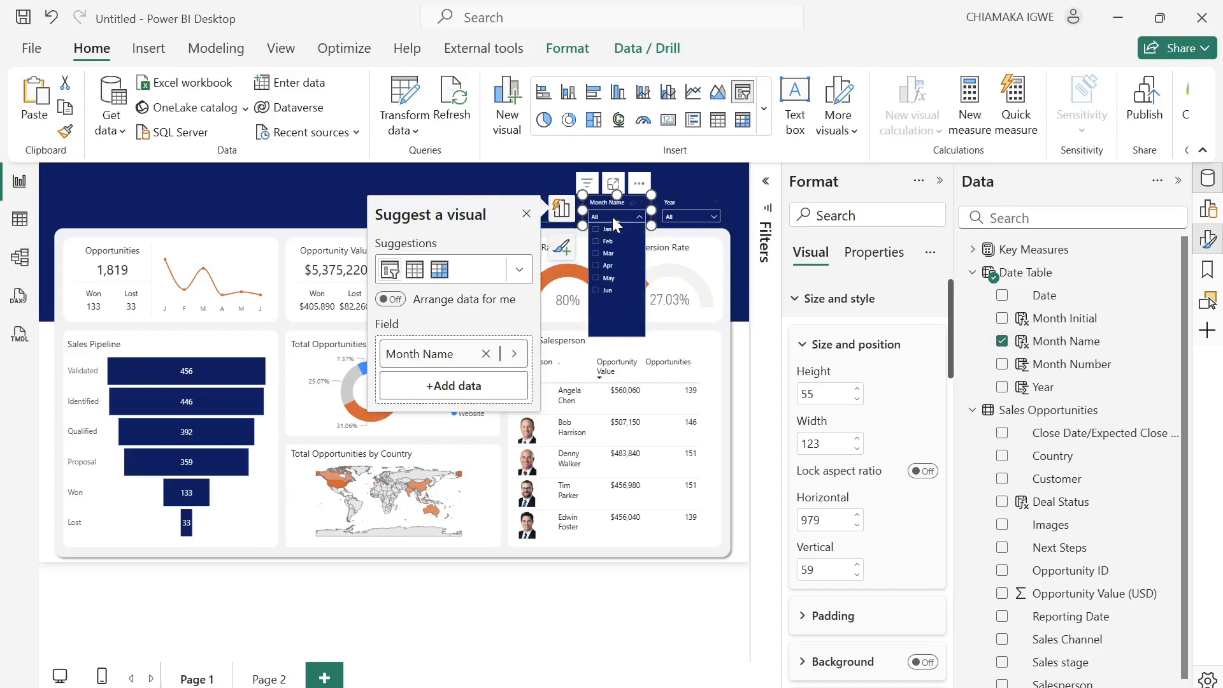
left_click(526, 217)
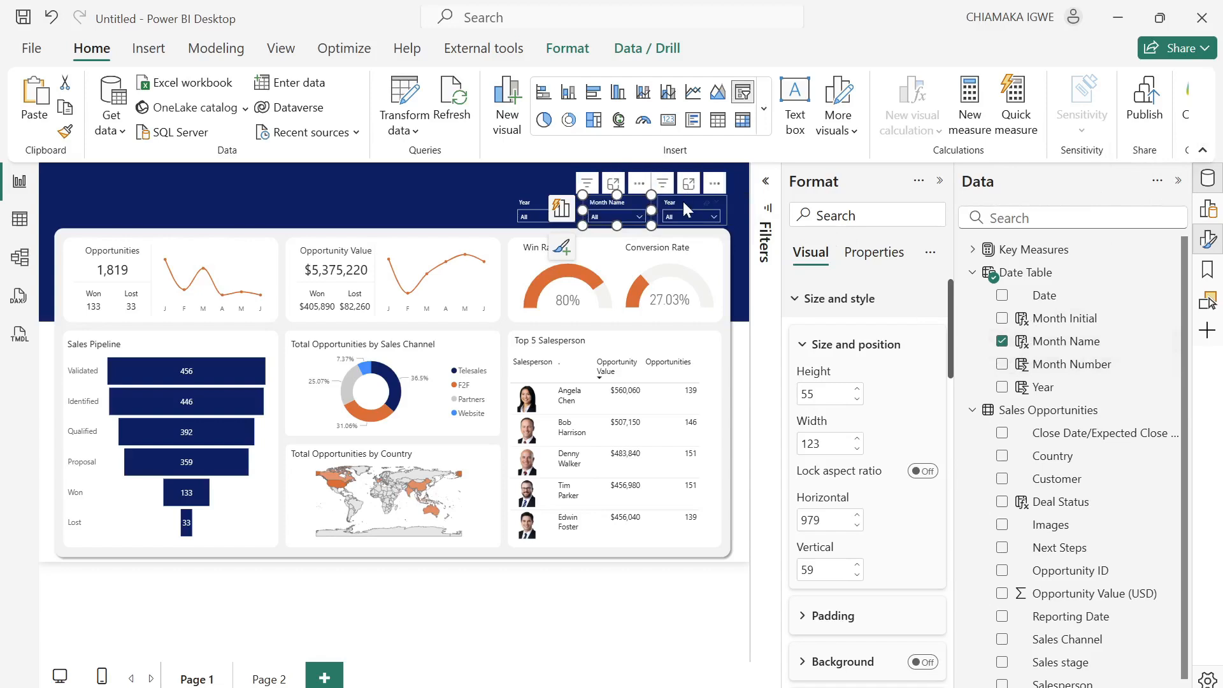
Replace the third slicer's Year field with Salesperson from the Sales Opportunities table.
left_click(680, 213)
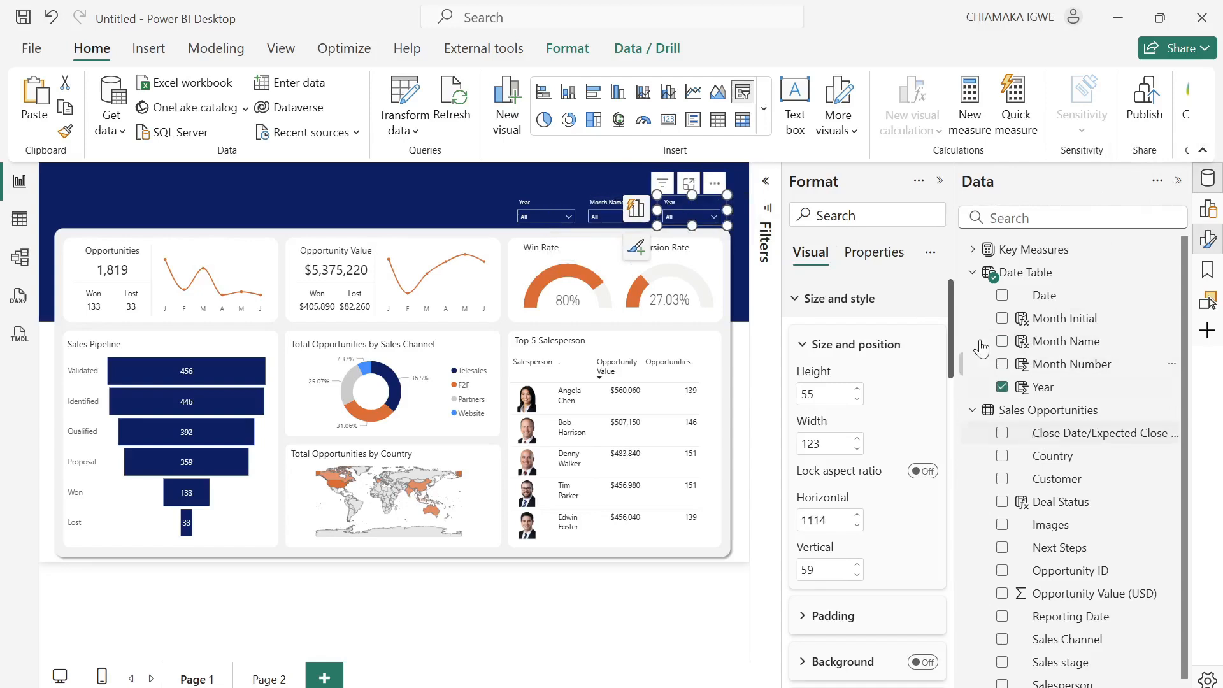
left_click(1003, 388)
left_click(1003, 684)
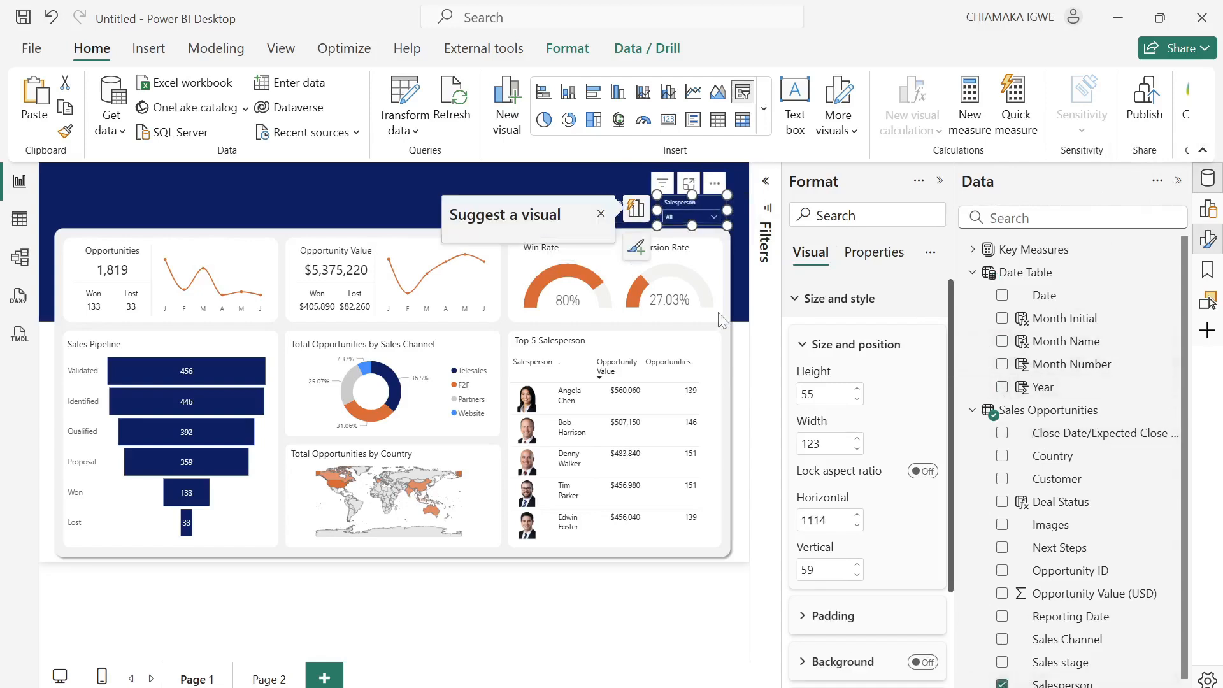
left_click(692, 218)
left_click(693, 218)
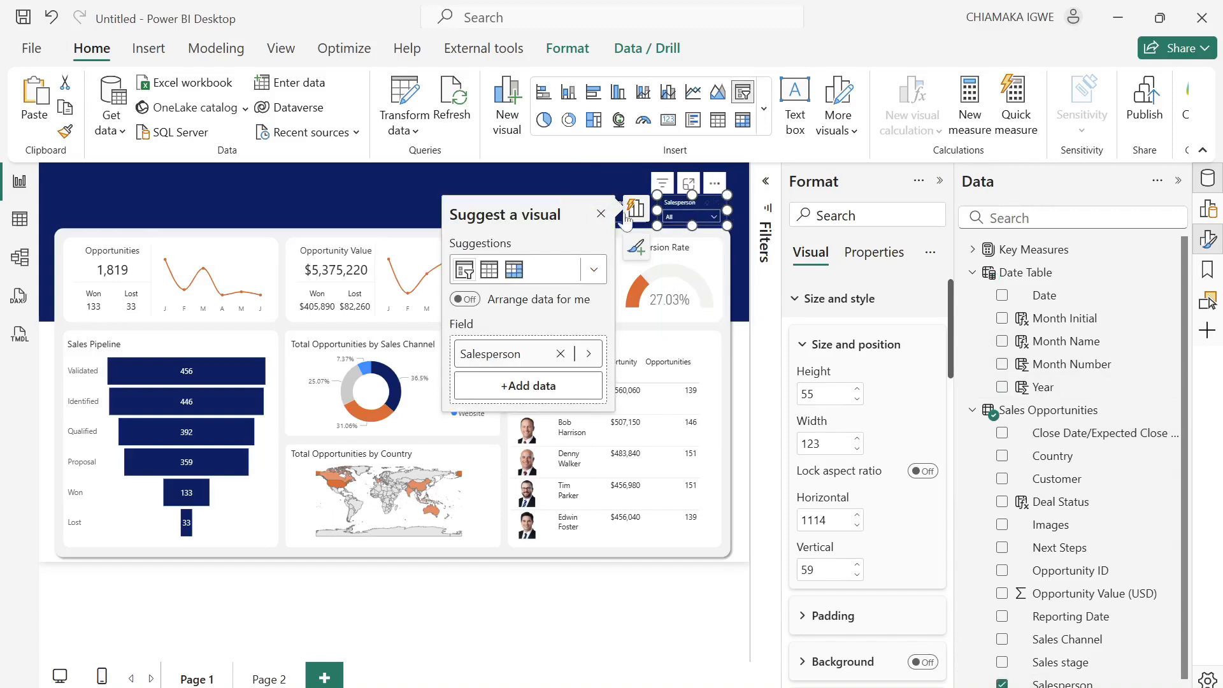
left_click(601, 215)
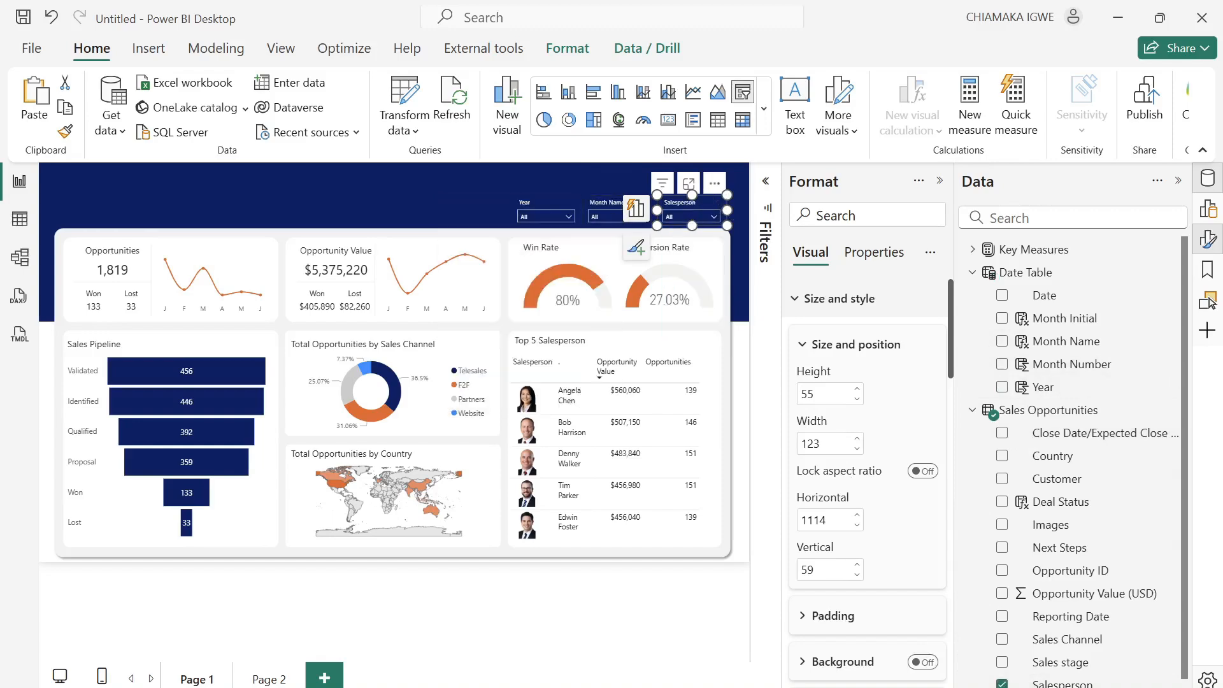
left_click(940, 181)
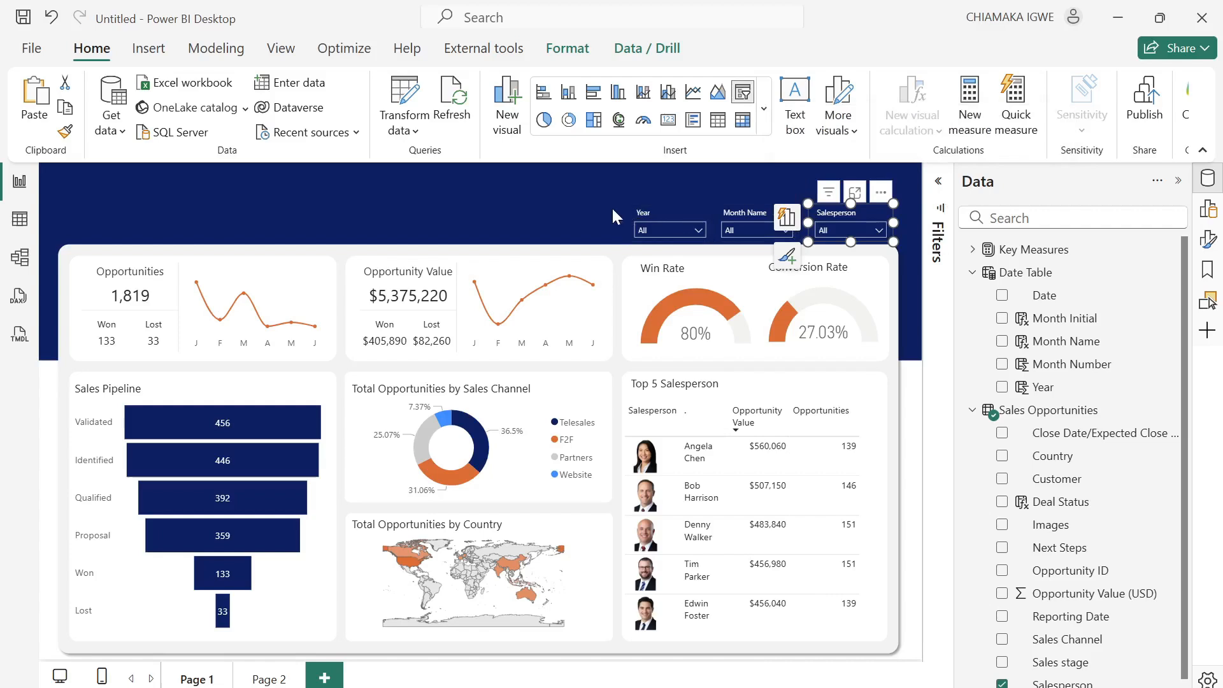
left_click(610, 206)
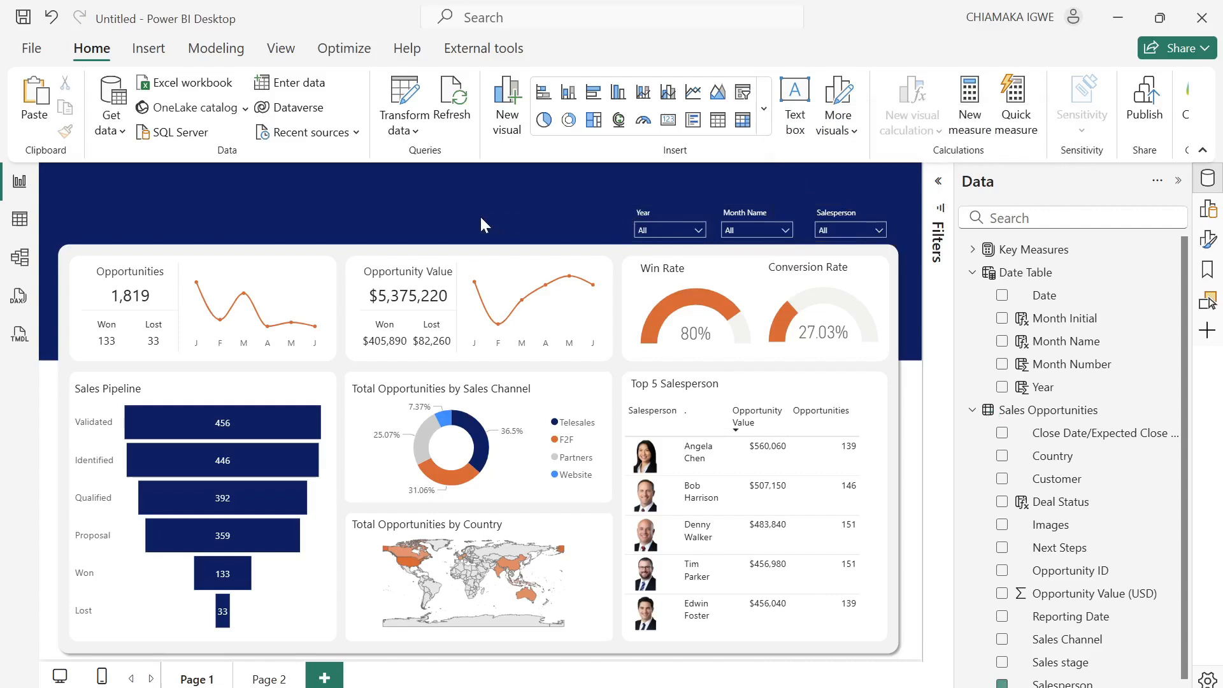
Distribute the Year, Month Name and Salesperson slicers horizontally in the header.
left_click(644, 215)
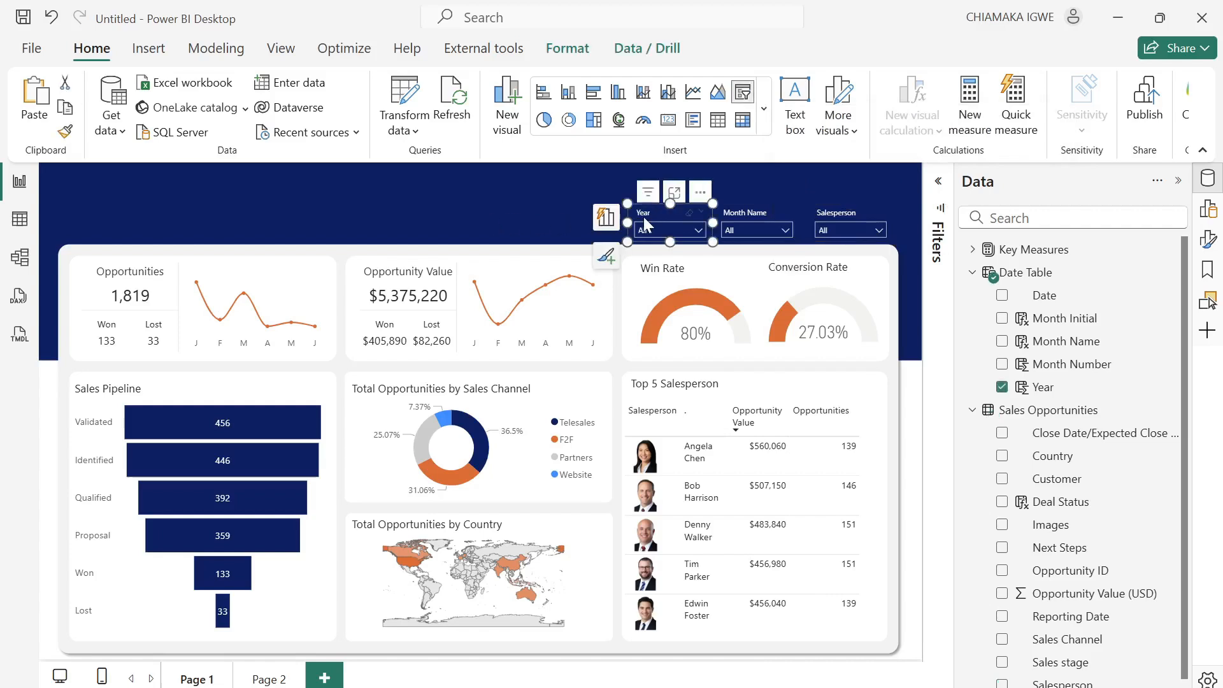
left_click(731, 211, "ctrl")
left_click(823, 216, "ctrl")
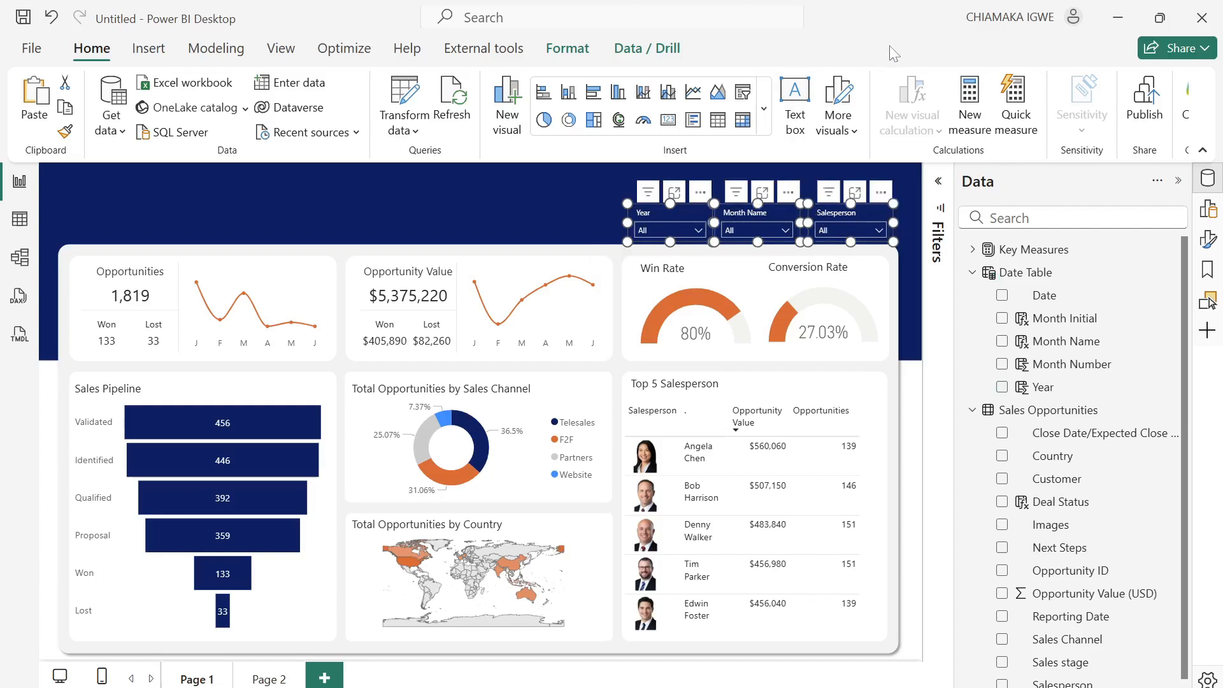
left_click(565, 62)
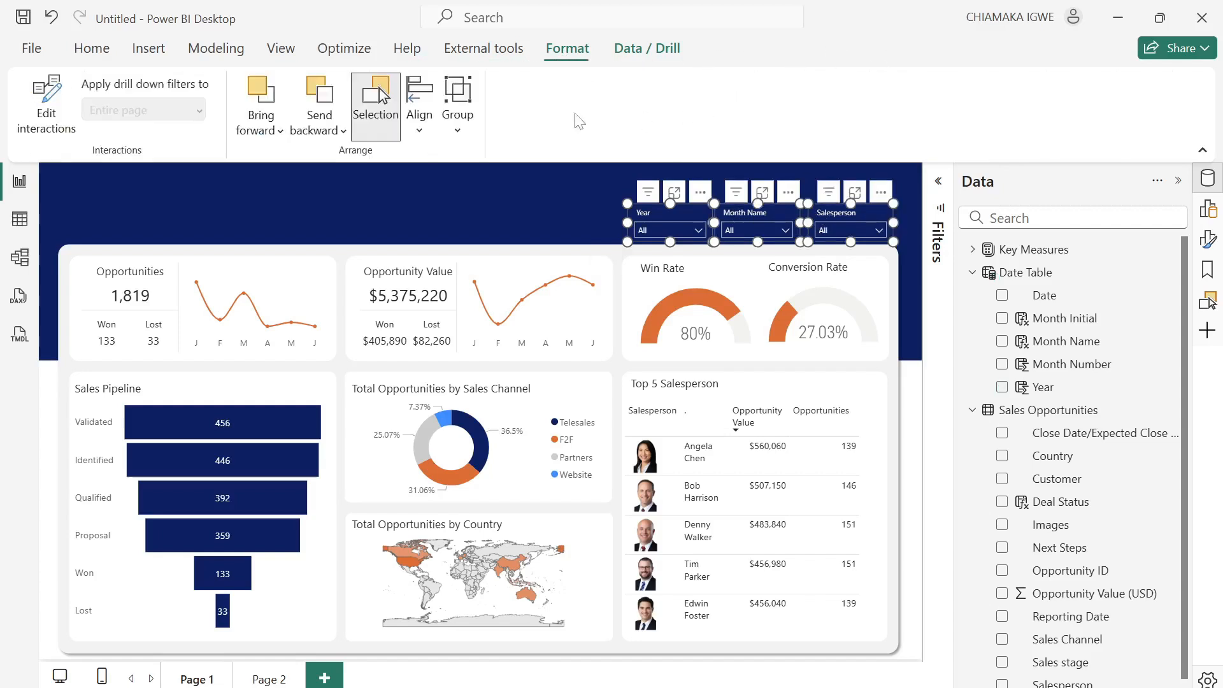
left_click(419, 118)
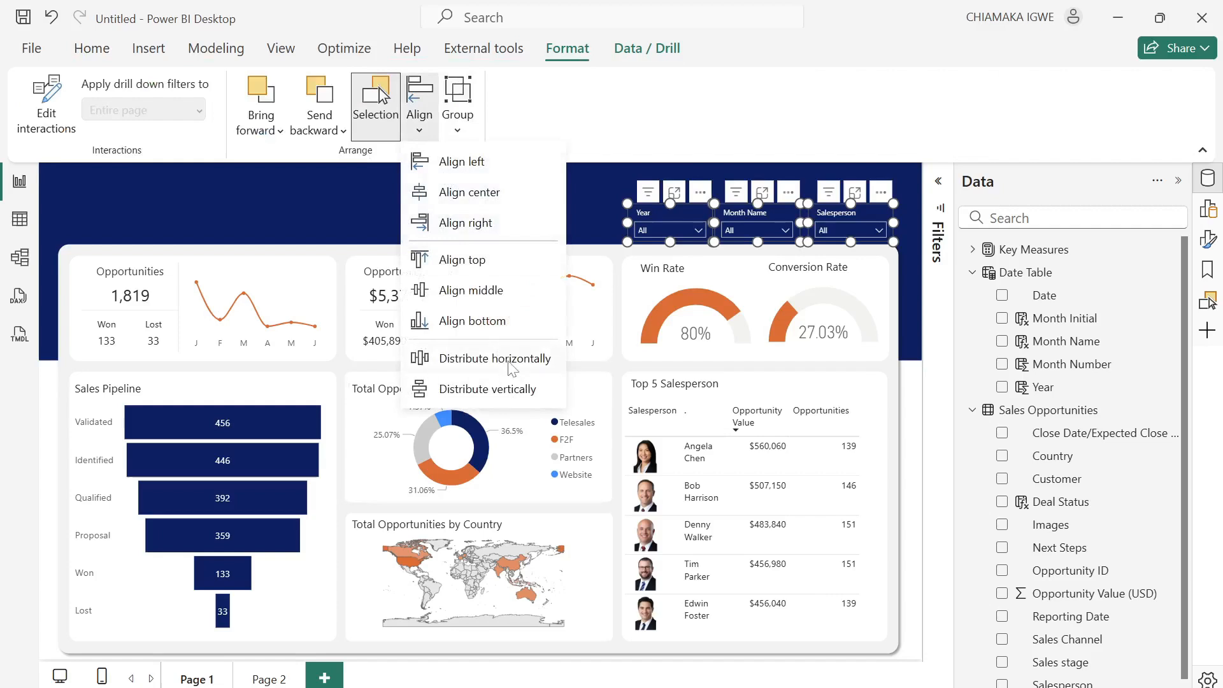
left_click(485, 358)
Align the three header slicers to the top and to the bottom.
left_click(432, 137)
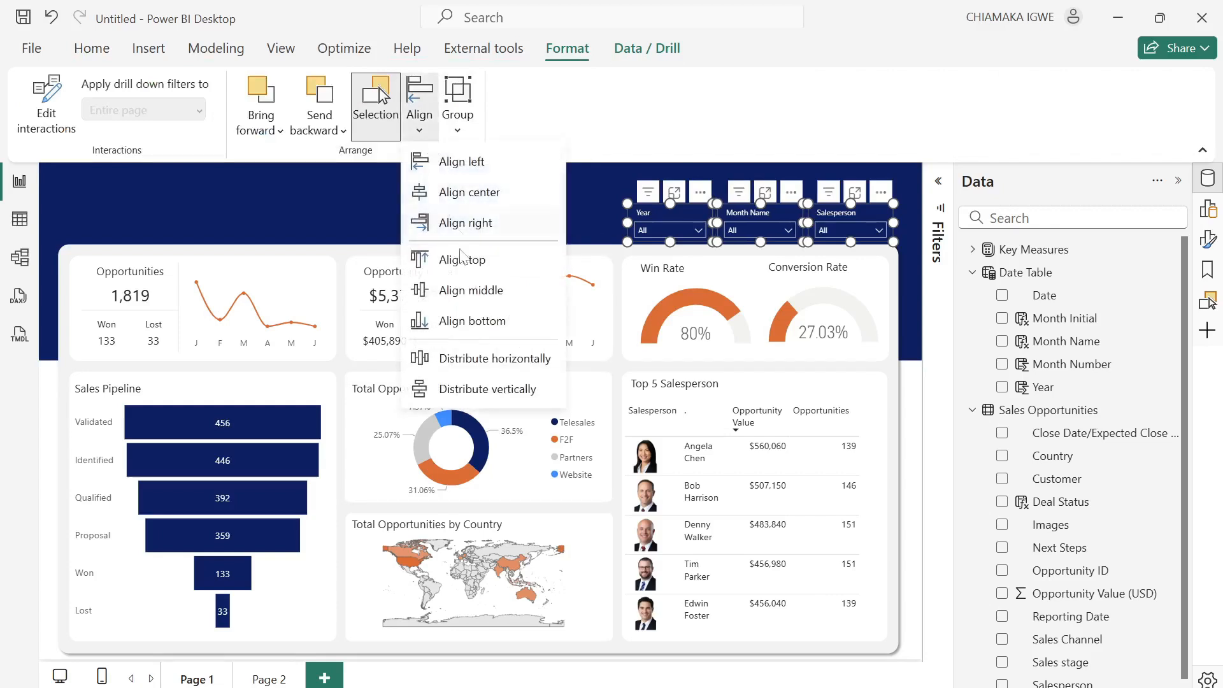
left_click(465, 260)
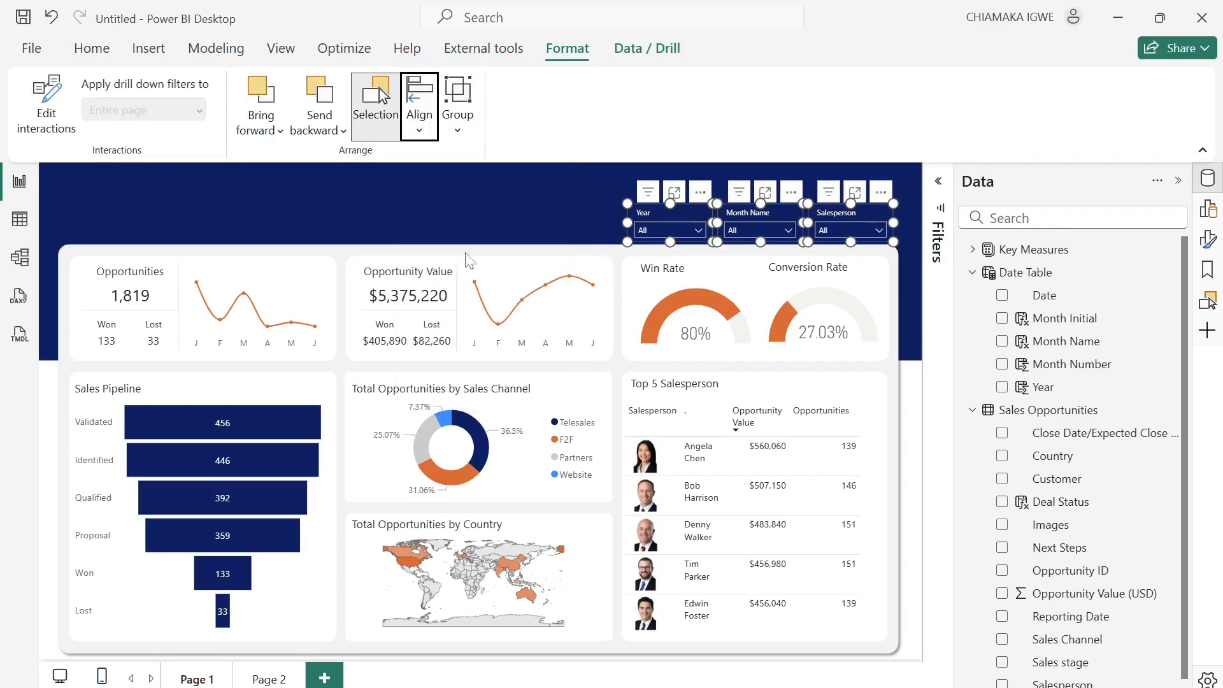
left_click(410, 132)
left_click(439, 319)
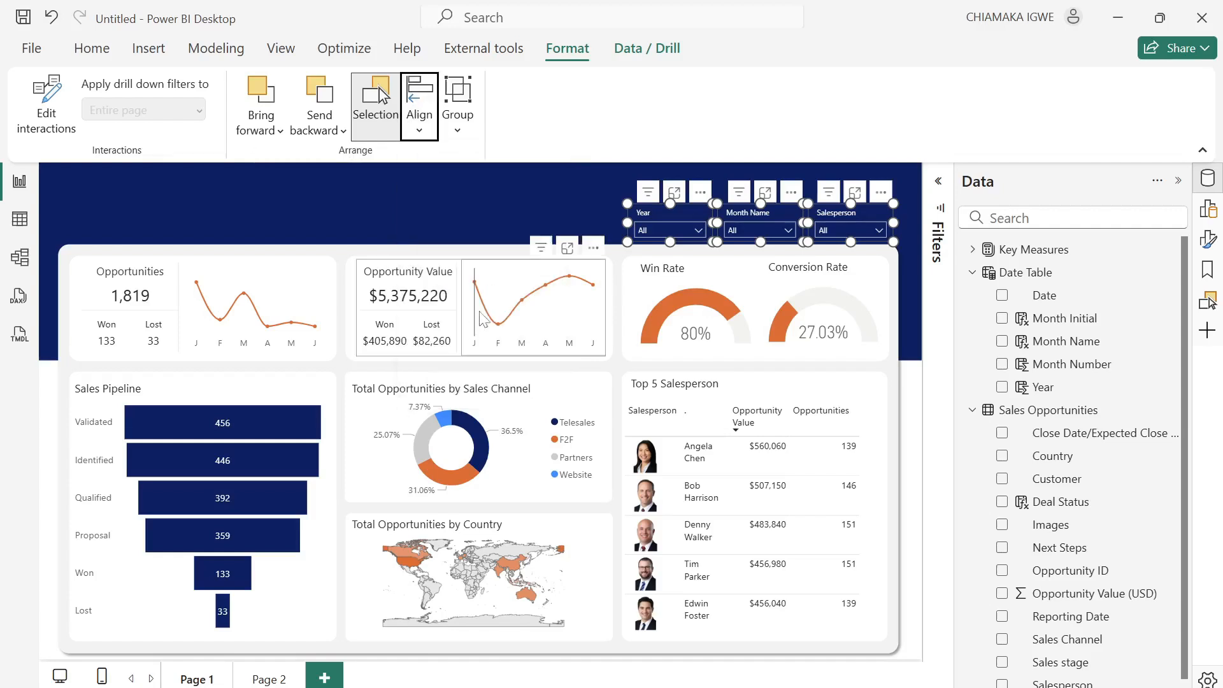
left_click(593, 242)
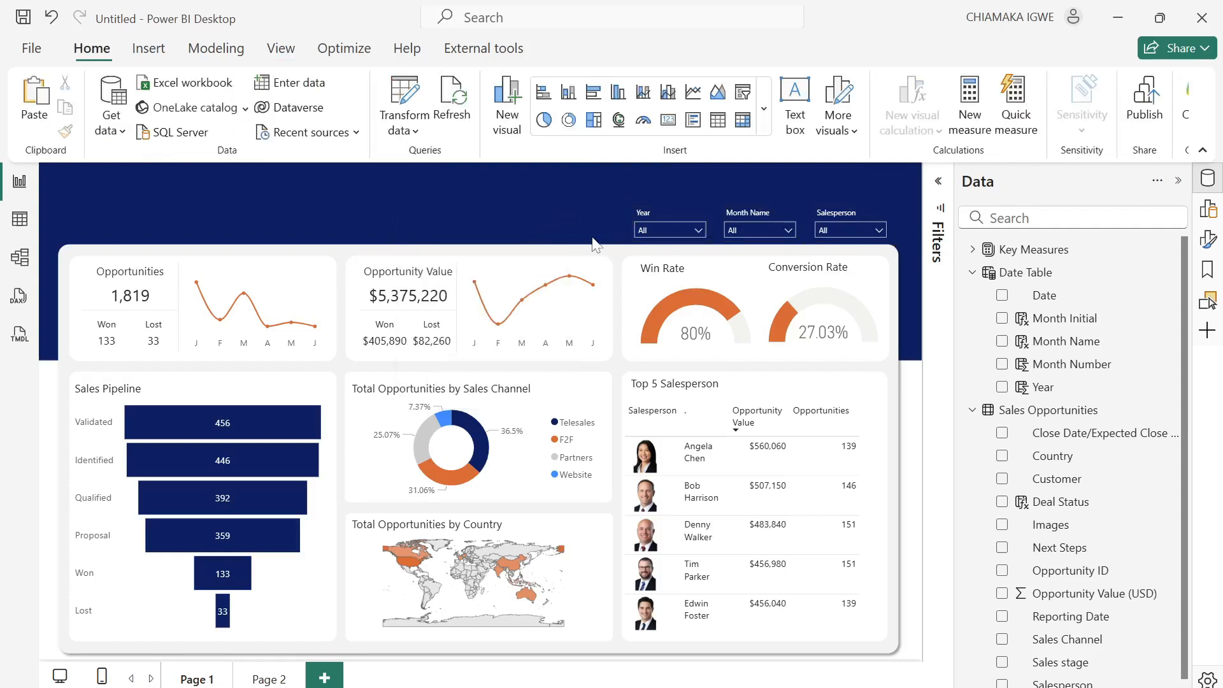
Group the Year, Month Name and Salesperson slicers together.
left_click(663, 208)
left_click(770, 211, "ctrl")
left_click(864, 223, "ctrl")
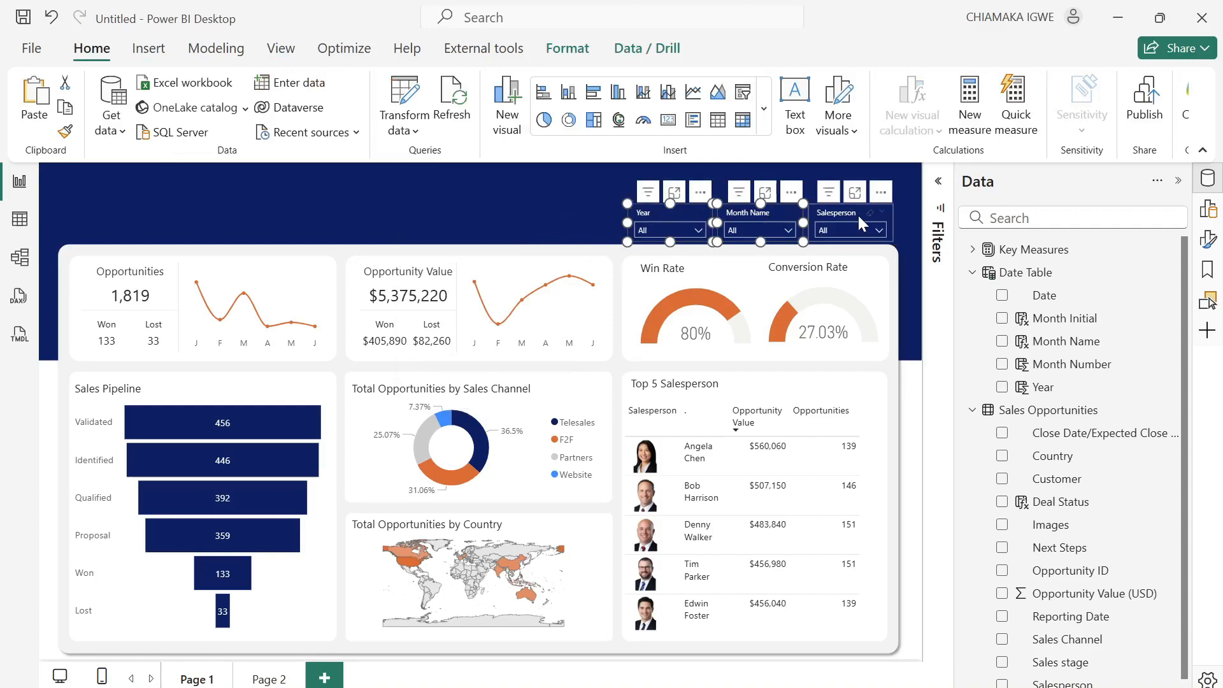
left_click(857, 213, "ctrl")
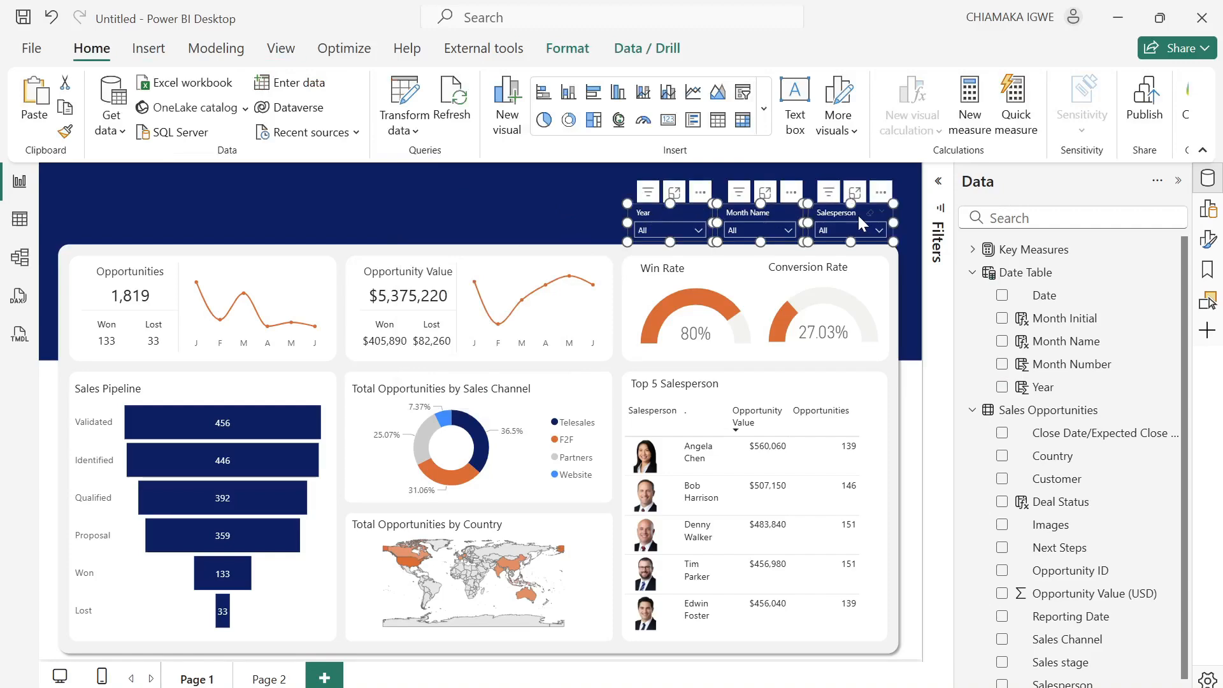
key("ctrl+g")
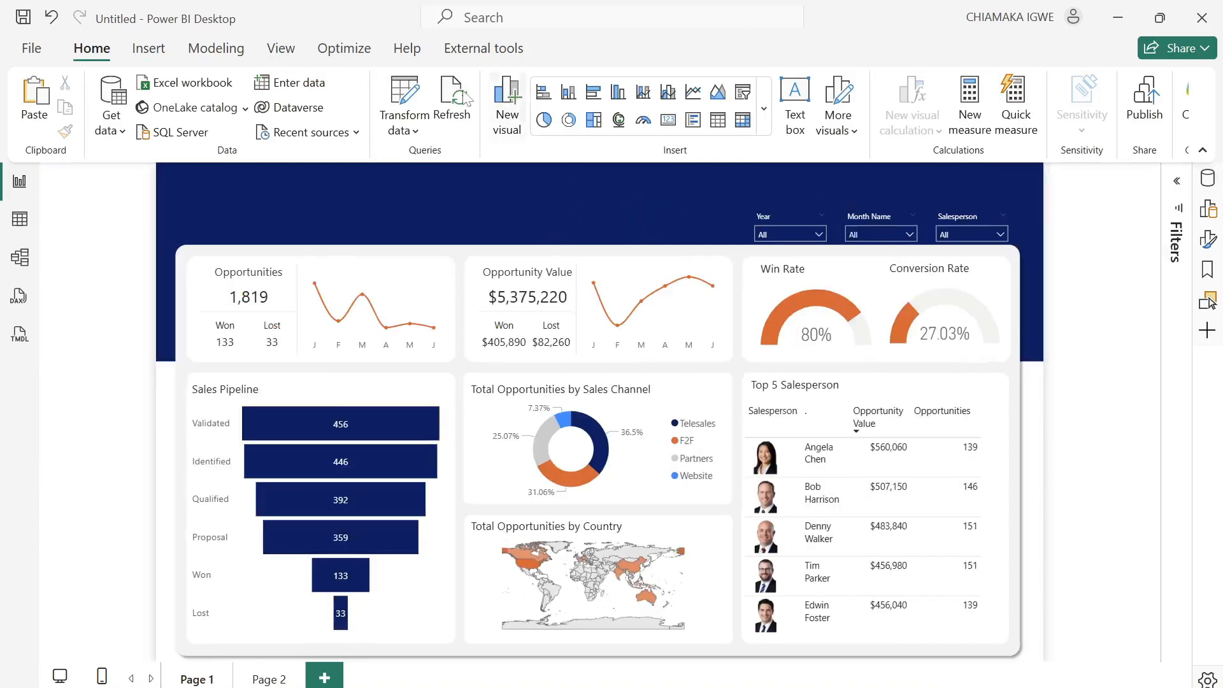
Insert a text box in the dark blue header beside the slicers and reshape it into a wide, short title box.
left_click(804, 115)
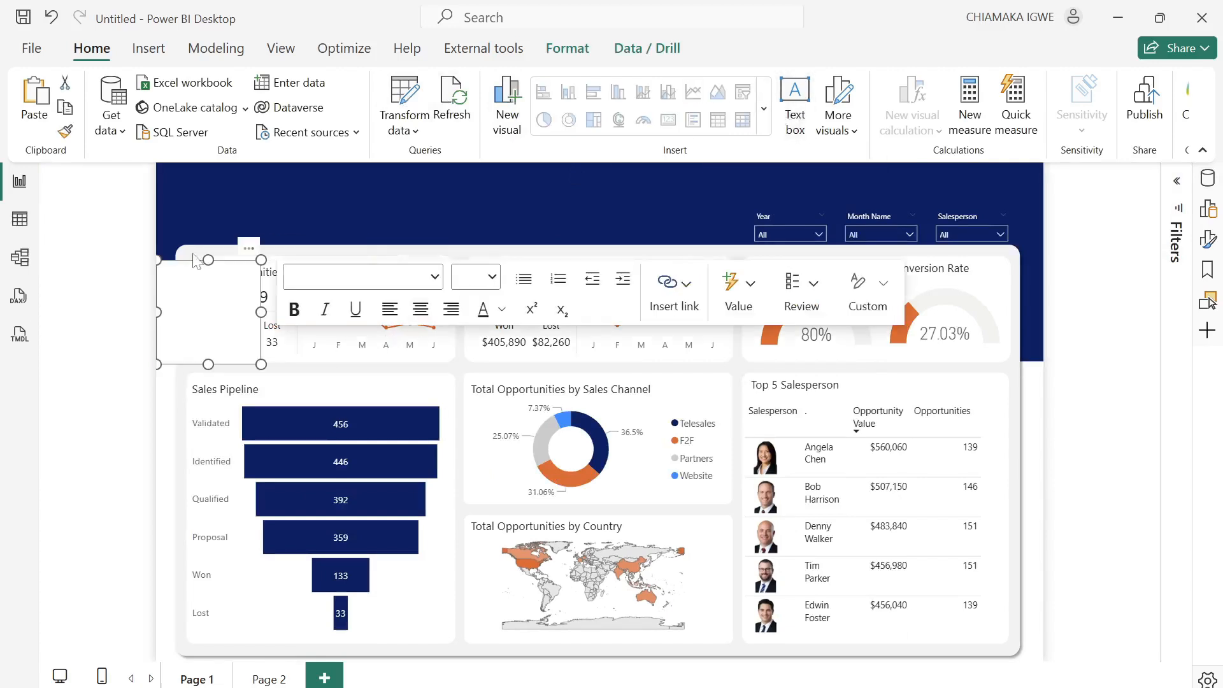
left_click_drag(251, 260, 497, 175)
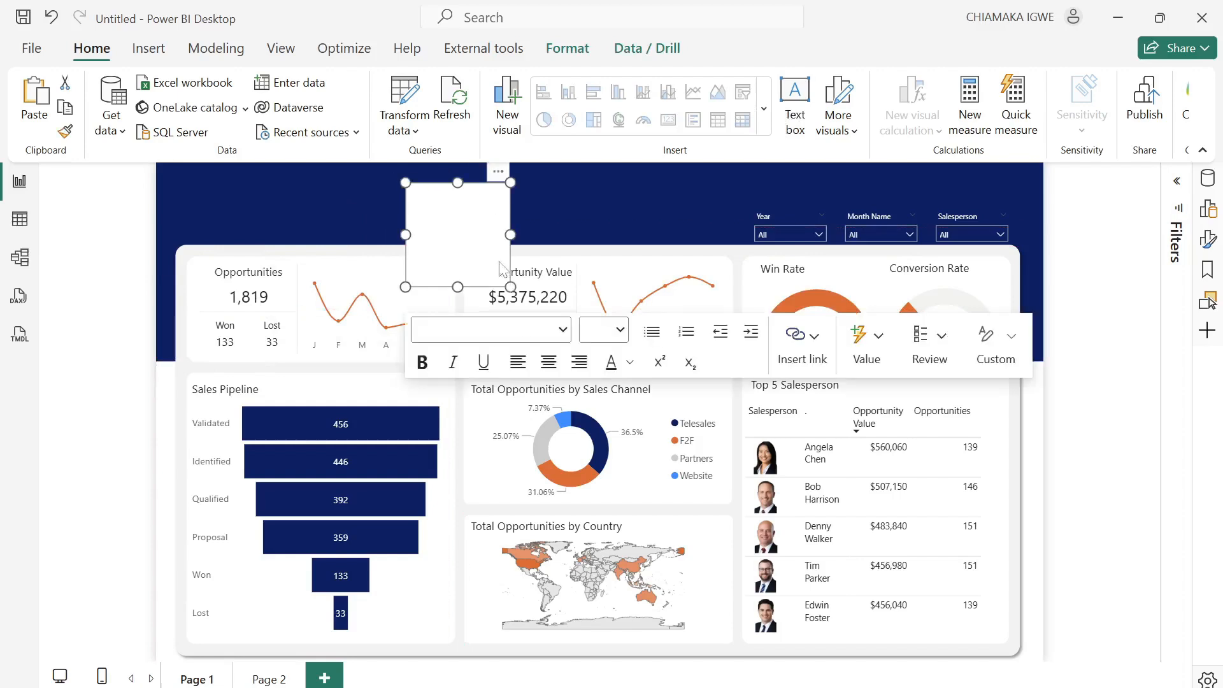
left_click_drag(507, 278, 681, 233)
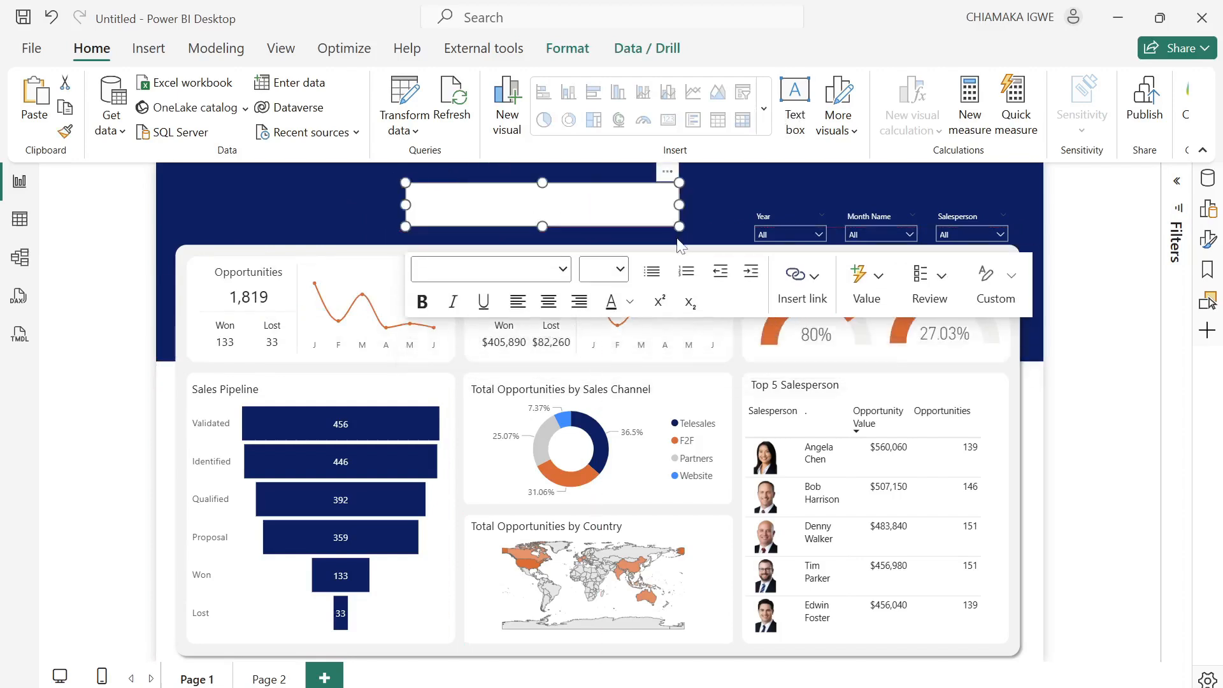
Enter "SALES OPPORTUNITY DASHBOARD" in the header text box as 24 pt bold text and widen the box around it.
left_click(607, 208)
type("SALES OPPORTUNITY DASHBOARD")
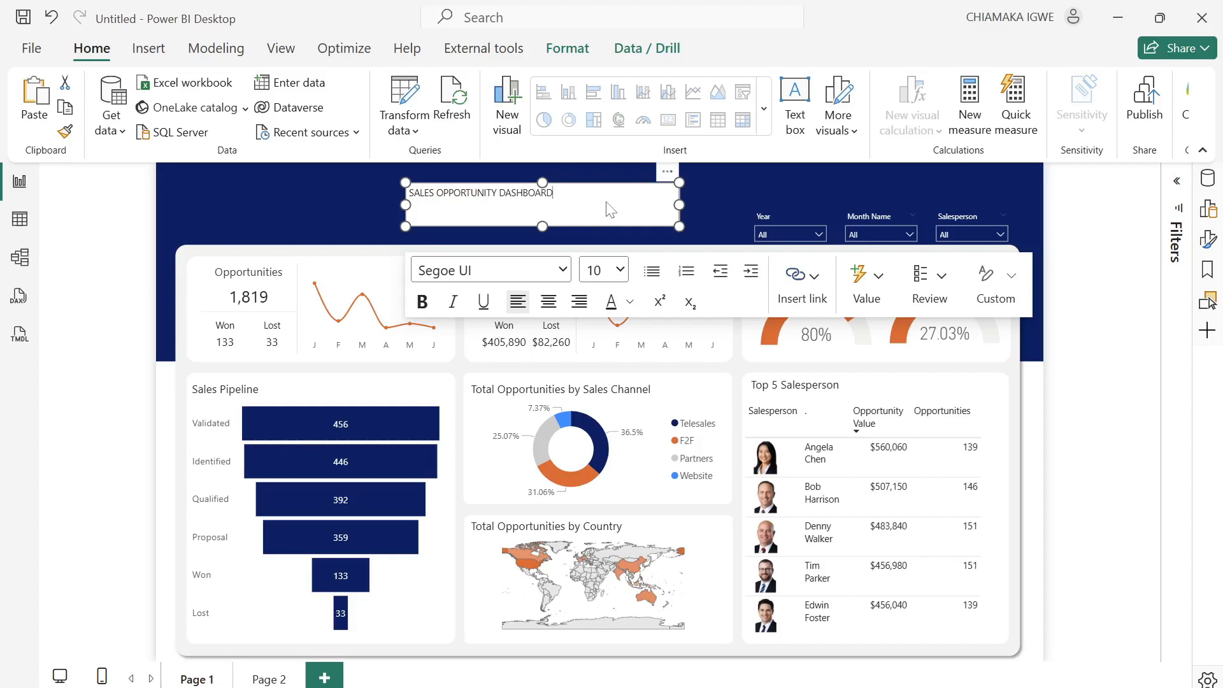
key("ctrl+a")
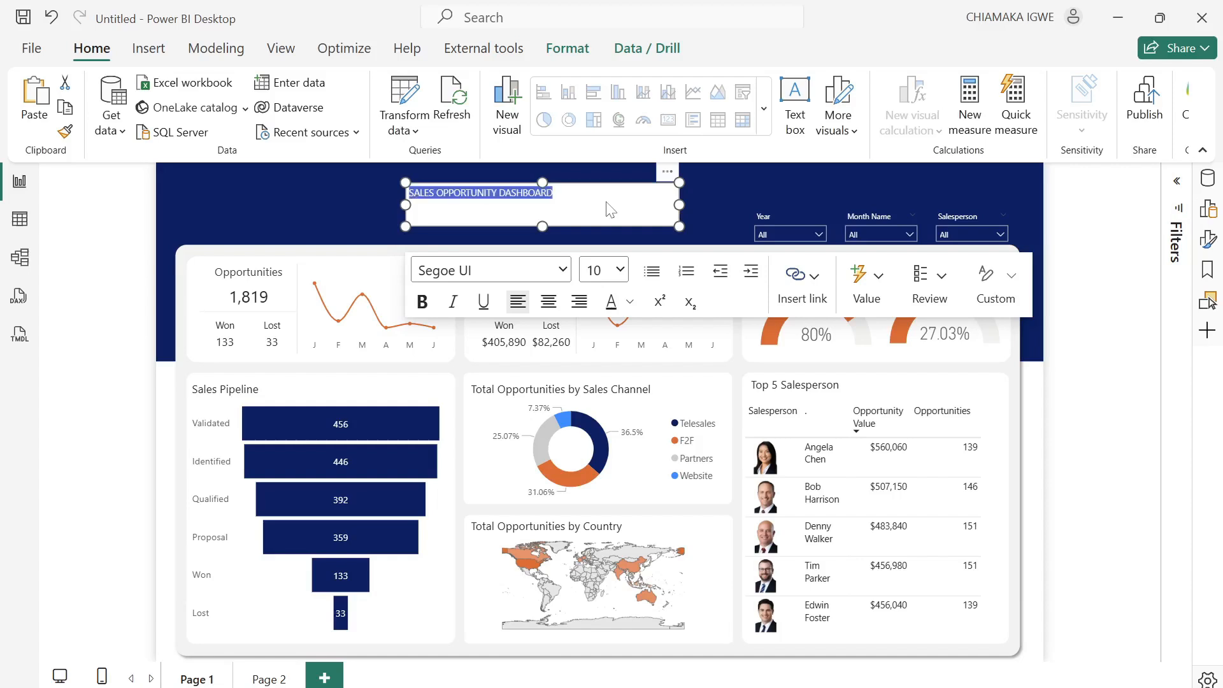
left_click(620, 270)
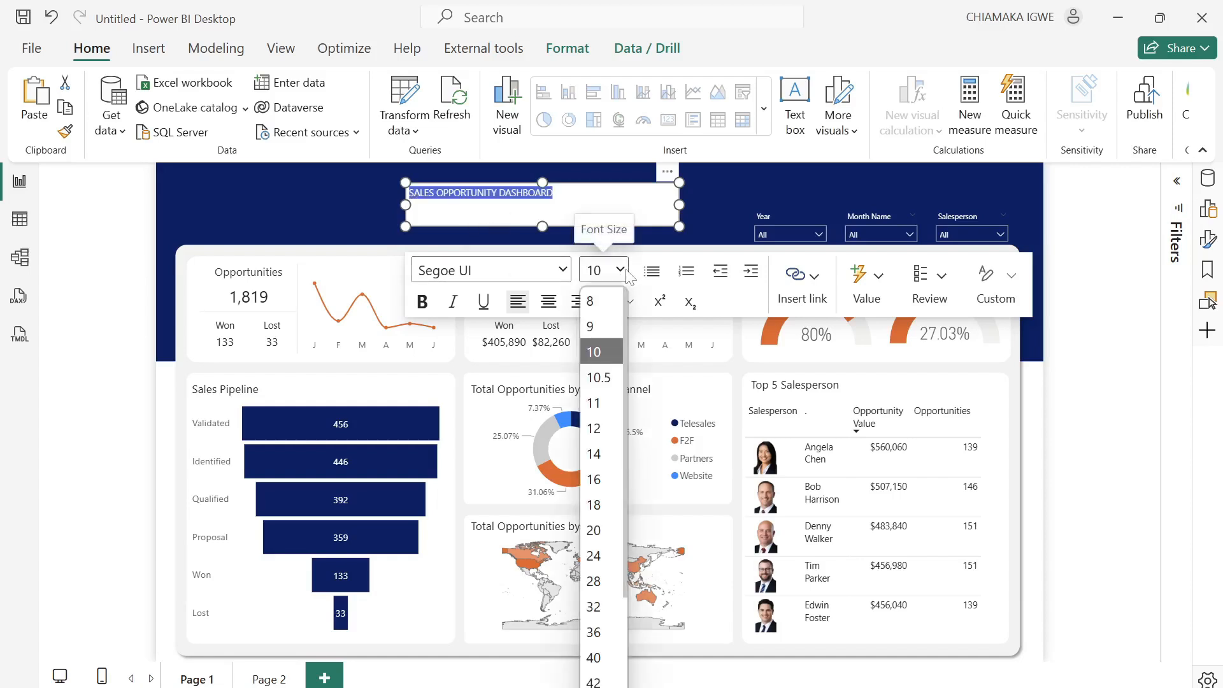
left_click(593, 556)
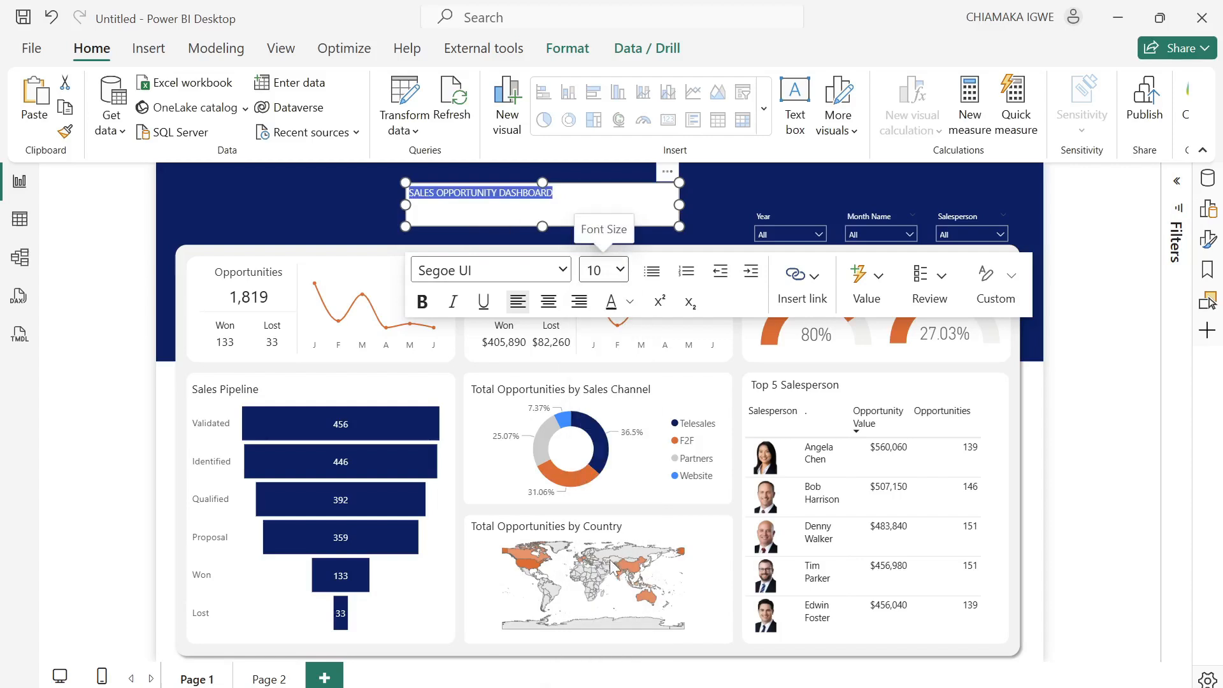
left_click(421, 302)
left_click_drag(683, 204, 764, 175)
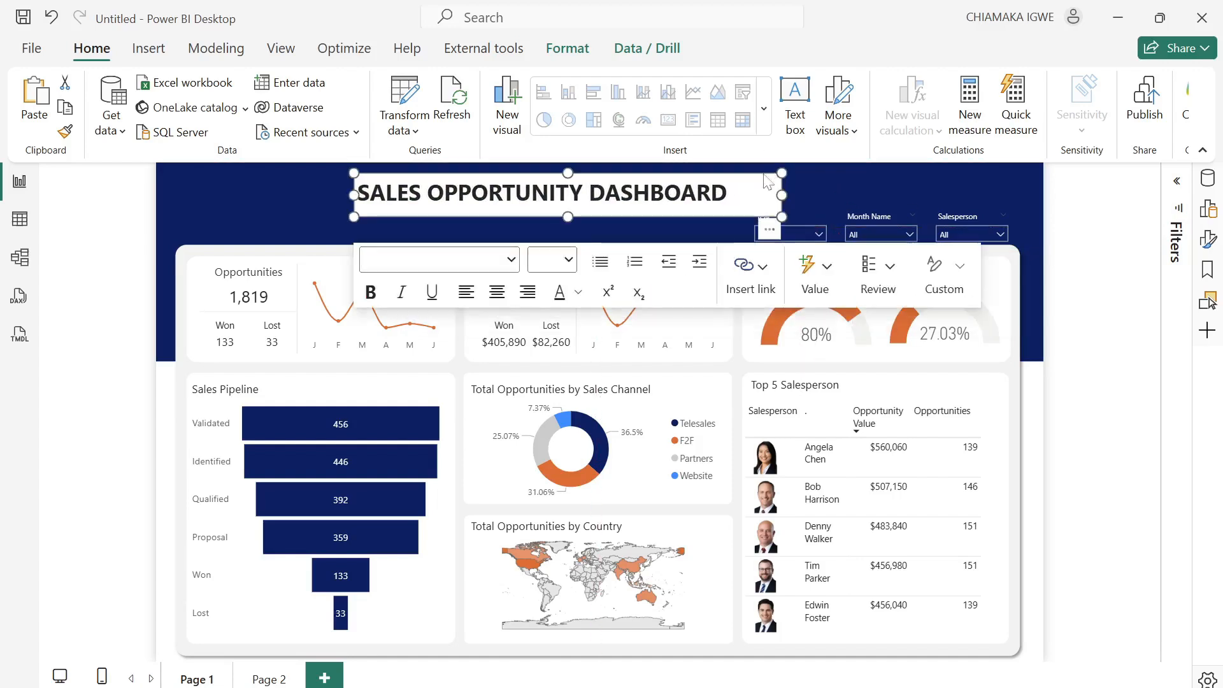
Set the font colour of the whole dashboard title to white.
key("ctrl+a")
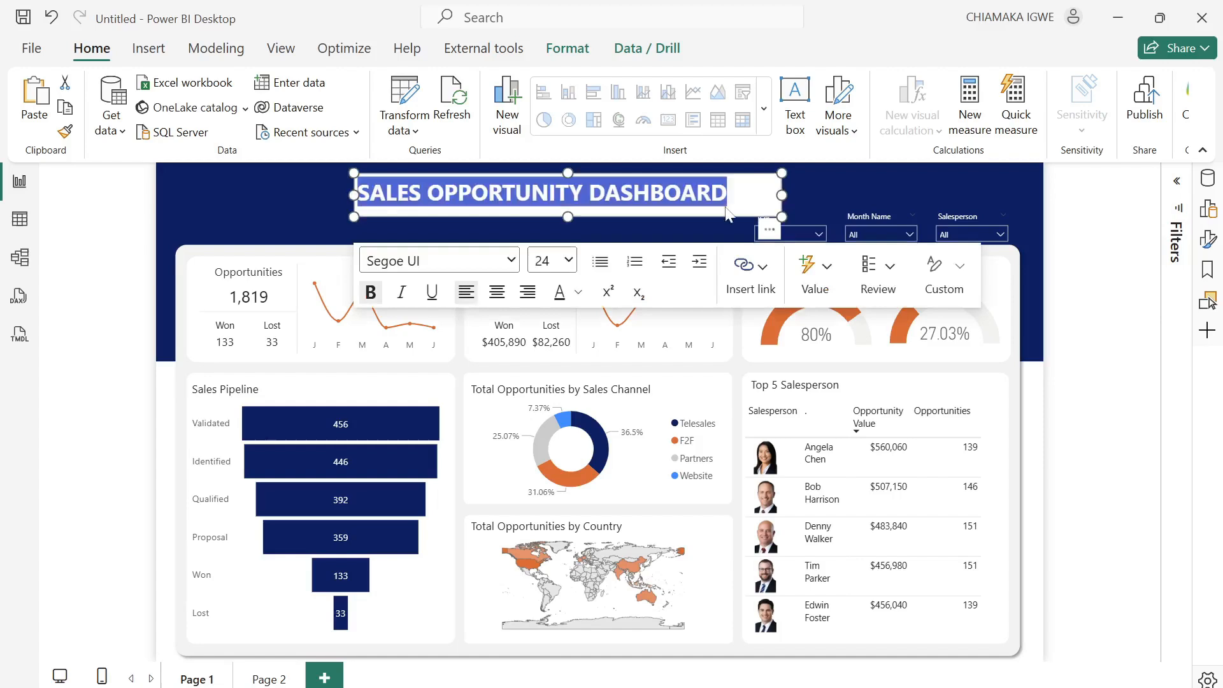
left_click(578, 292)
left_click(597, 359)
Turn off the title text box's background and narrow the box to end just past the title text.
left_click(1208, 239)
left_click(1032, 301)
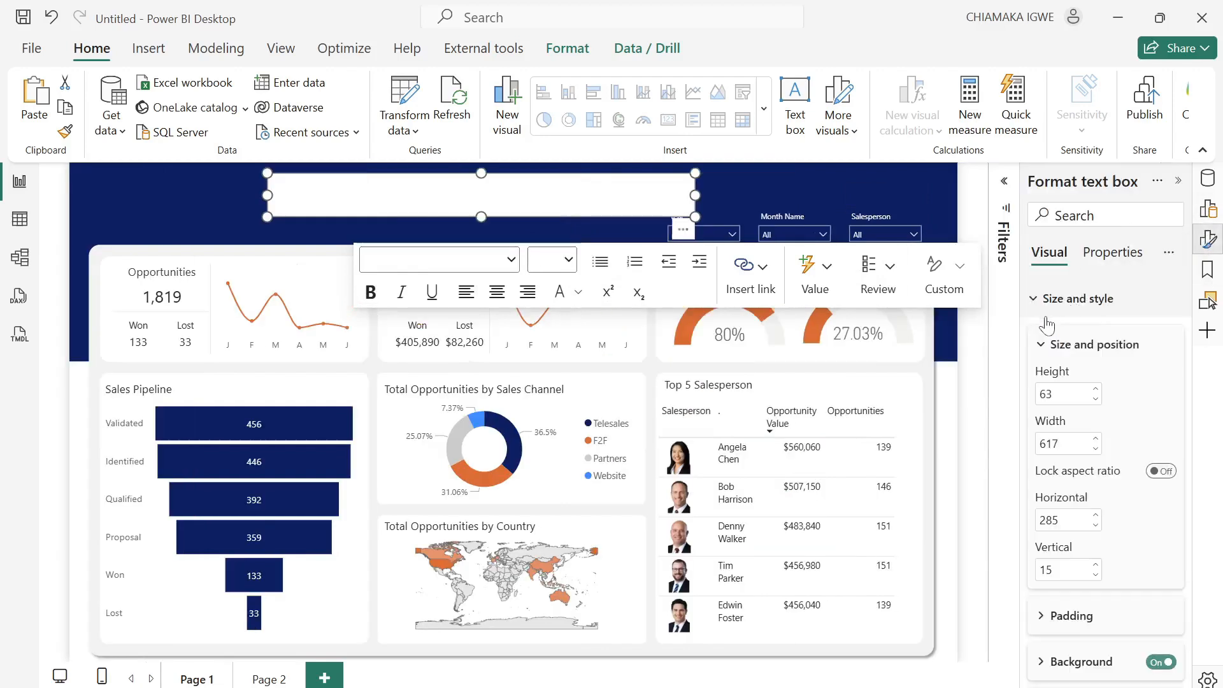
left_click(1153, 664)
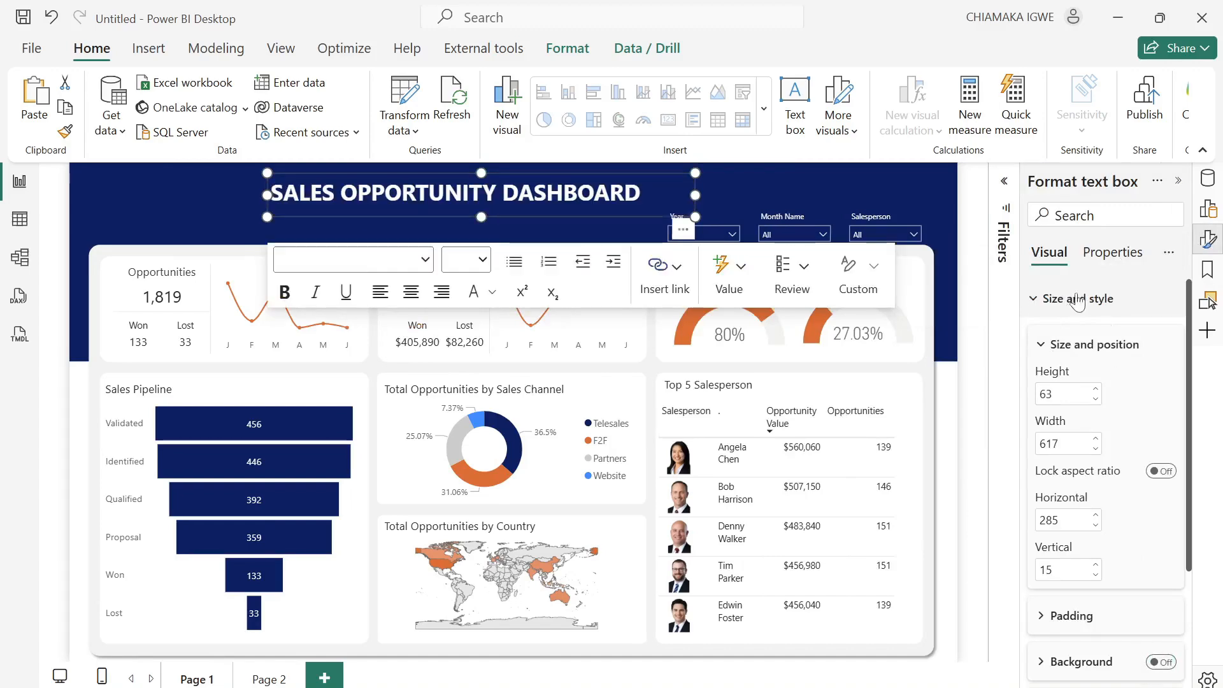
left_click(1183, 184)
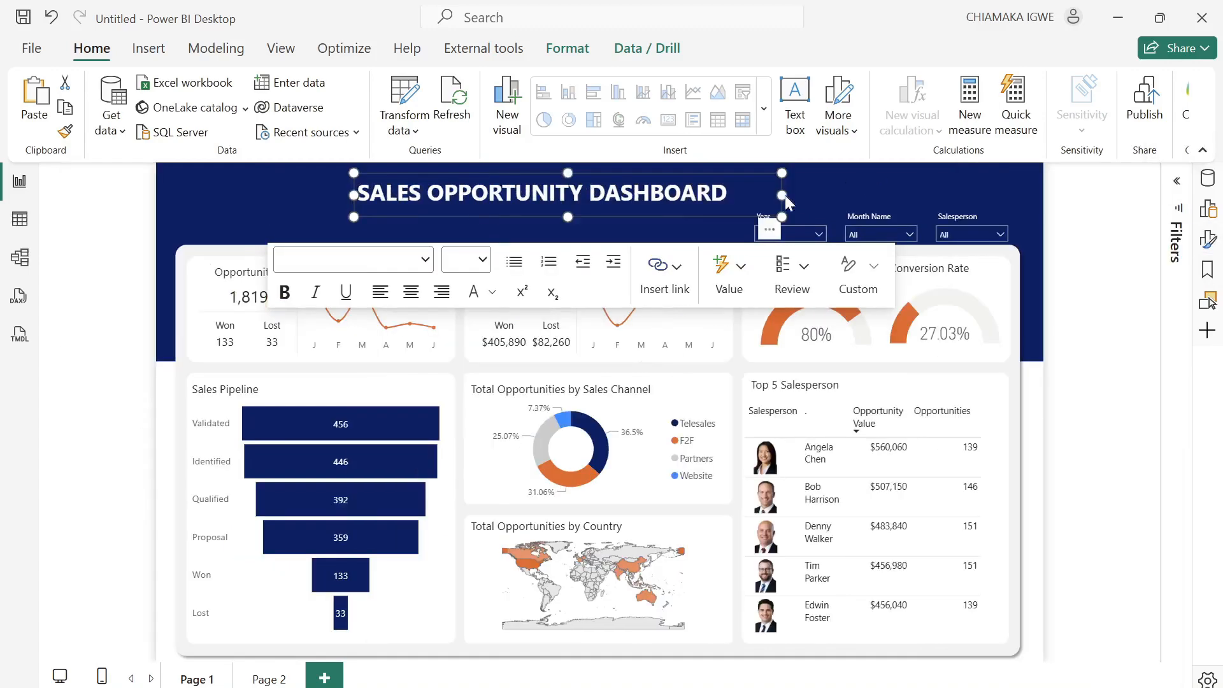
left_click_drag(784, 197, 742, 193)
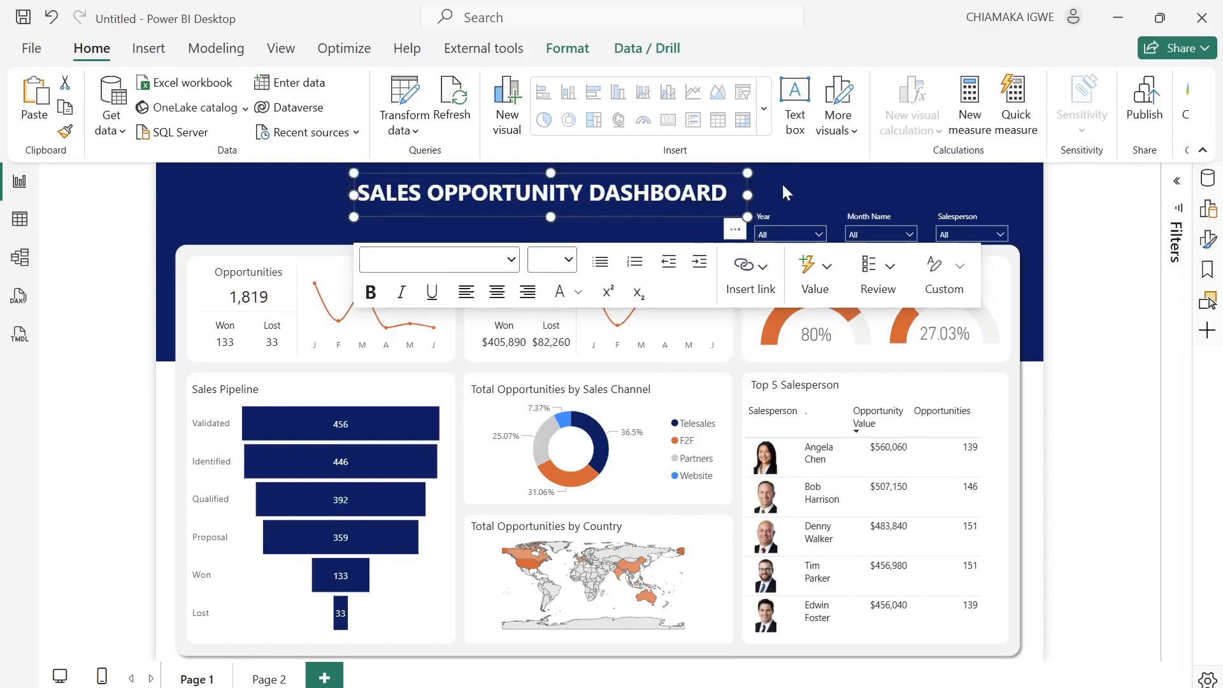
left_click(789, 184)
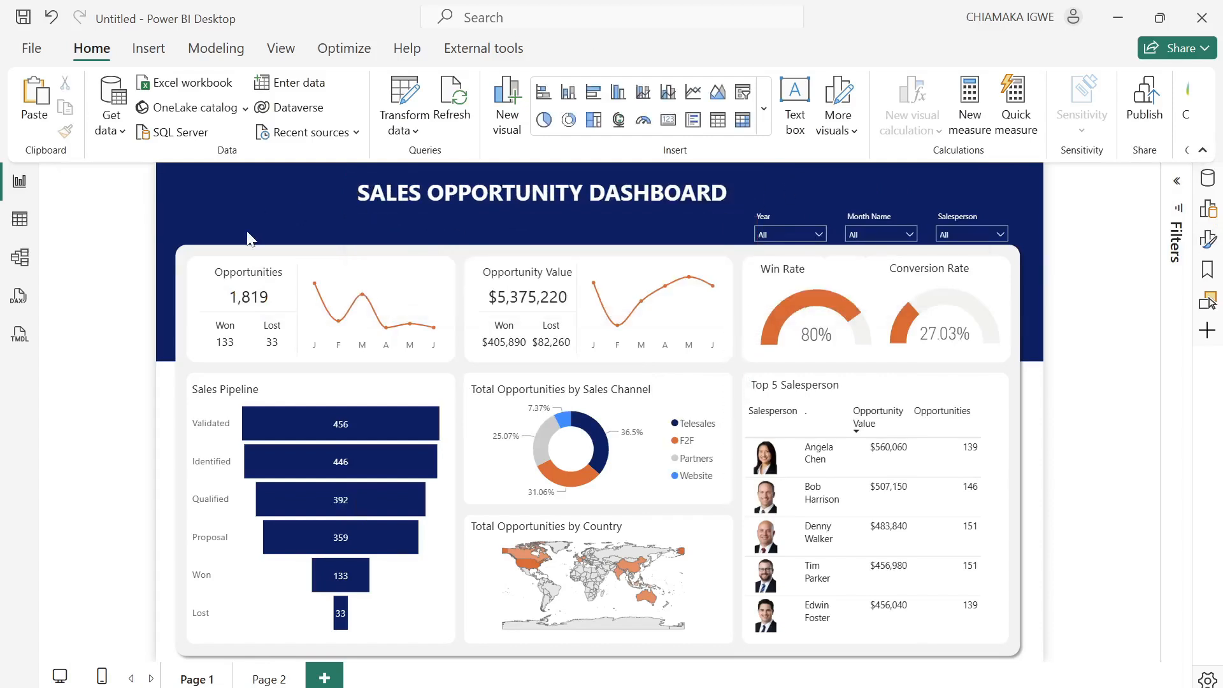
Rename Page 1 as Overview and Page 2 as Salespersons.
double_click(200, 682)
key("ctrl+a")
type("O")
left_click(281, 678)
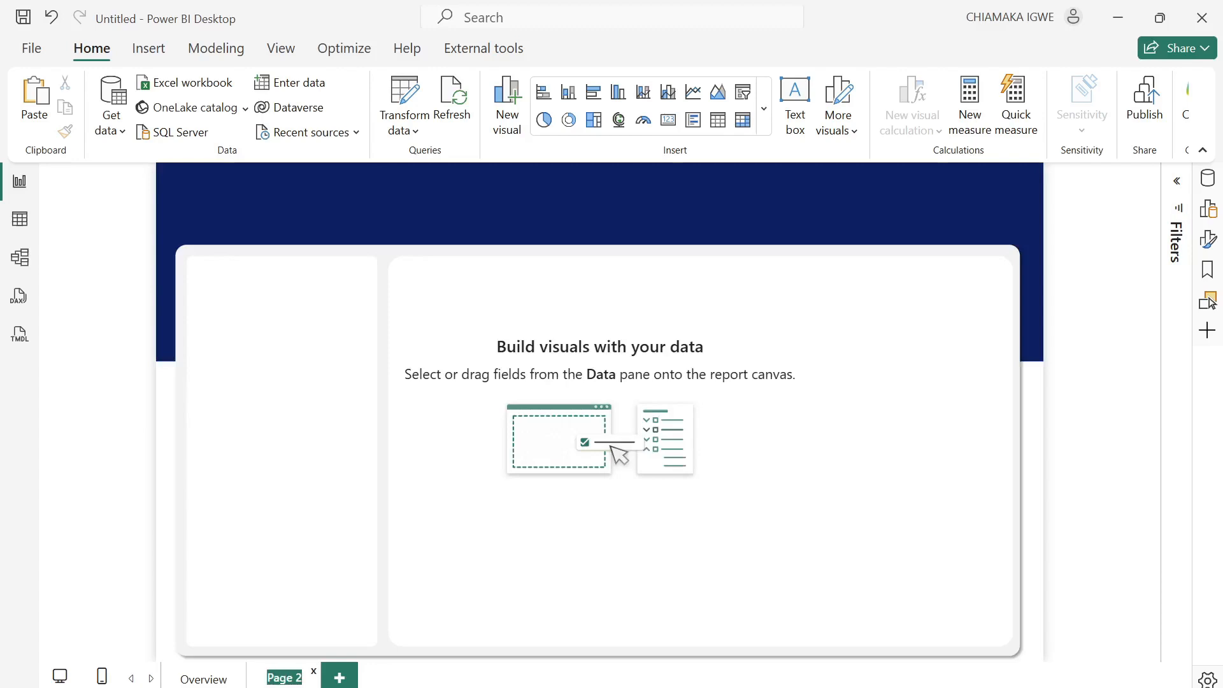
type("Salespers")
key("Return")
Insert a page navigator on the Overview page and place it in the dark blue header above the Opportunities card.
left_click(189, 680)
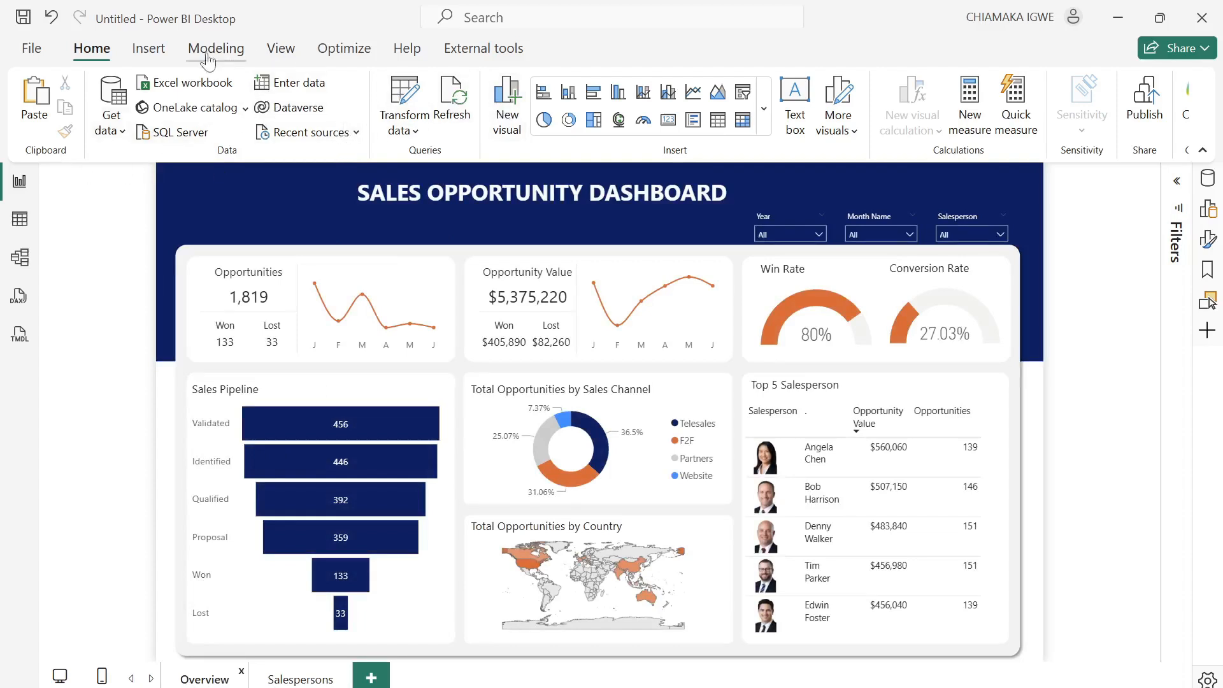
left_click(150, 49)
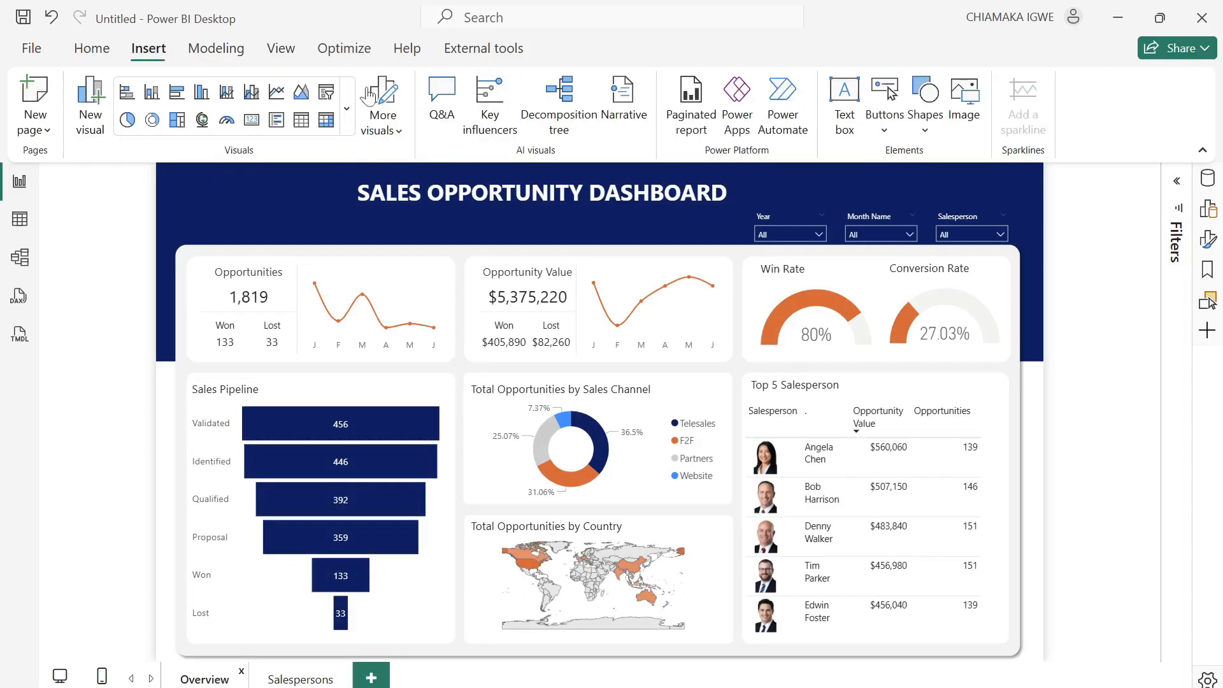
left_click(900, 144)
mouse_move(974, 504)
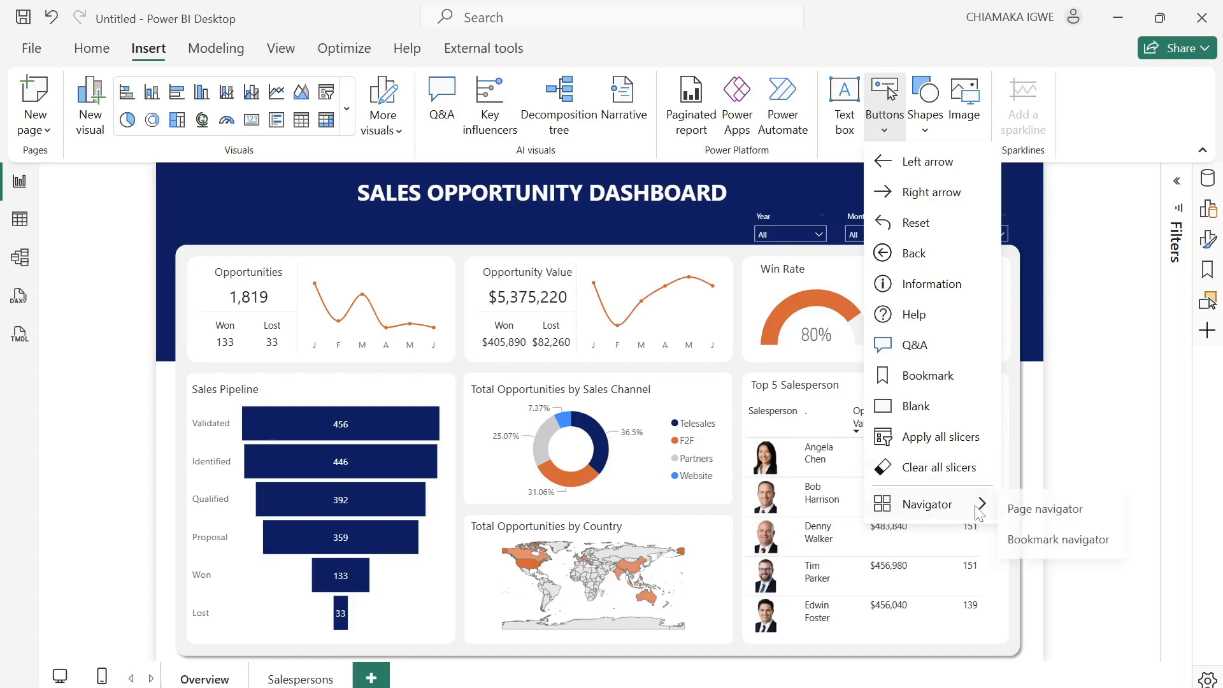
left_click(1051, 512)
left_click_drag(303, 185, 326, 231)
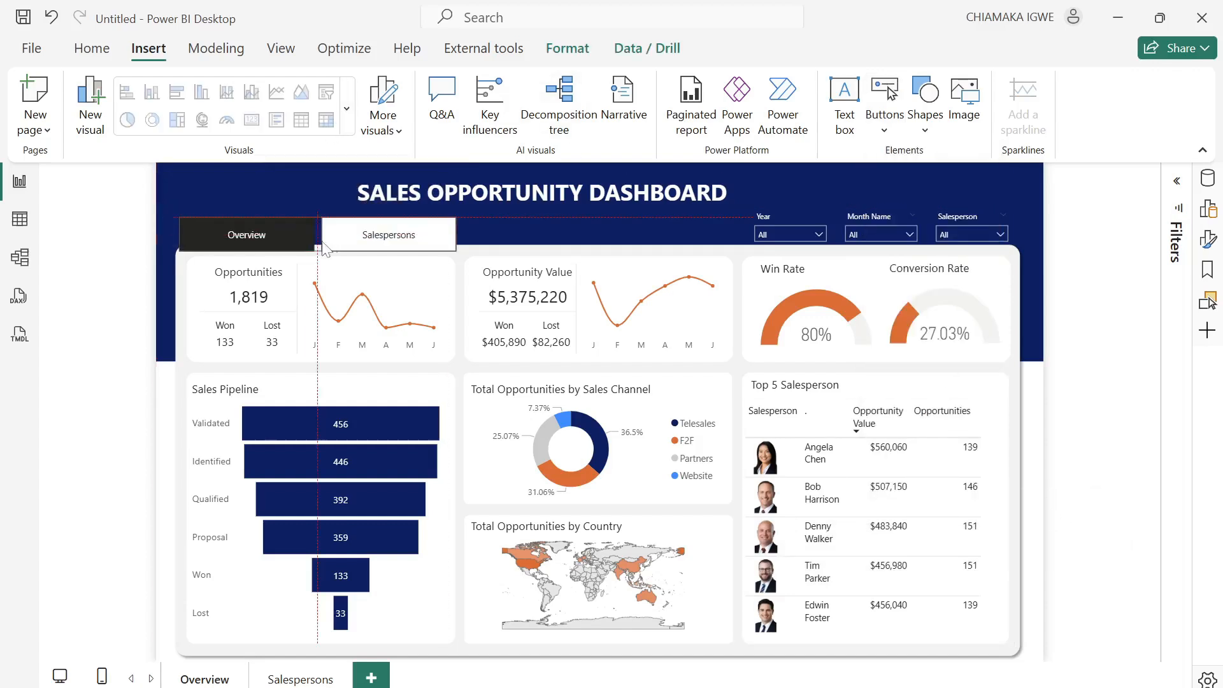
Shrink the page navigator to about 261 wide and 24 high, resting on the edge of the white dashboard panel.
left_click_drag(455, 227, 360, 226)
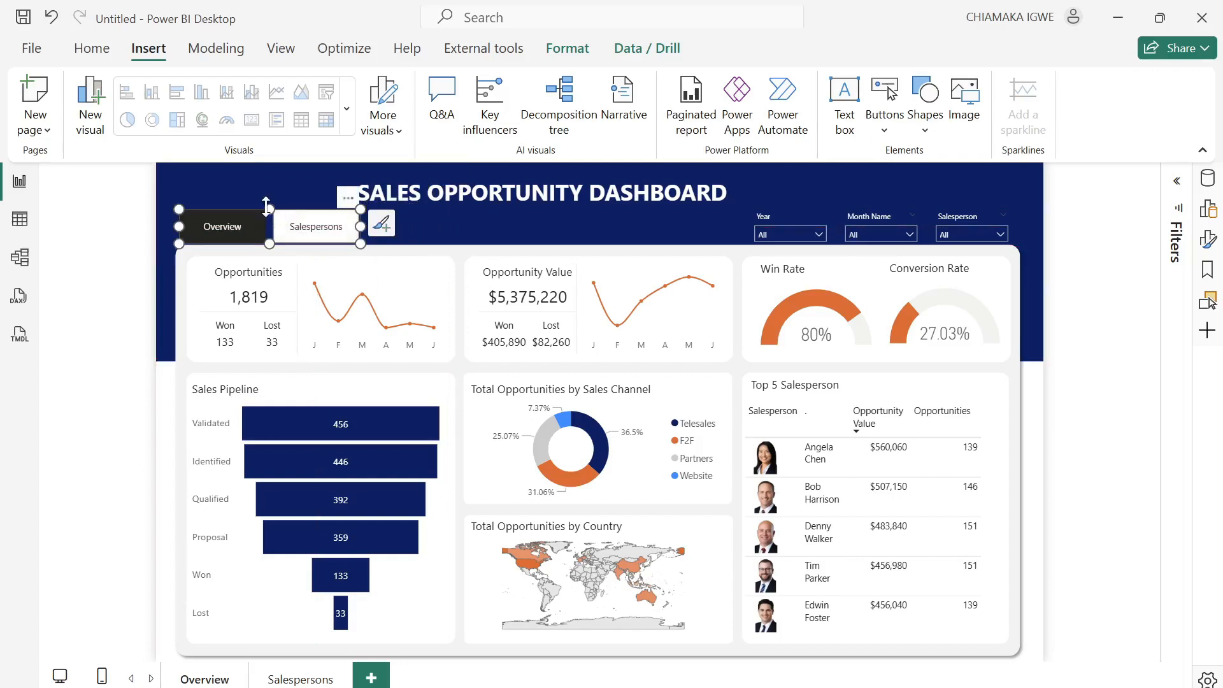
left_click_drag(268, 209, 265, 226)
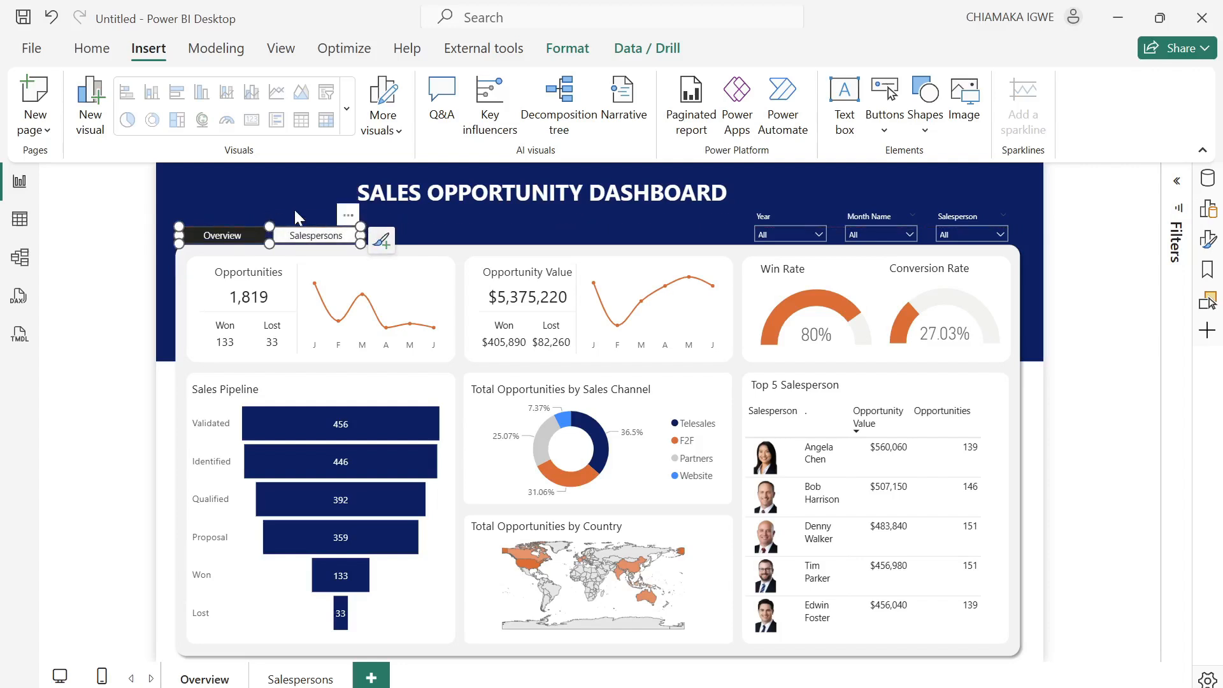
left_click(322, 204)
Set the font colour of the page navigator's Selected state to black.
left_click(263, 237)
left_click(1209, 240)
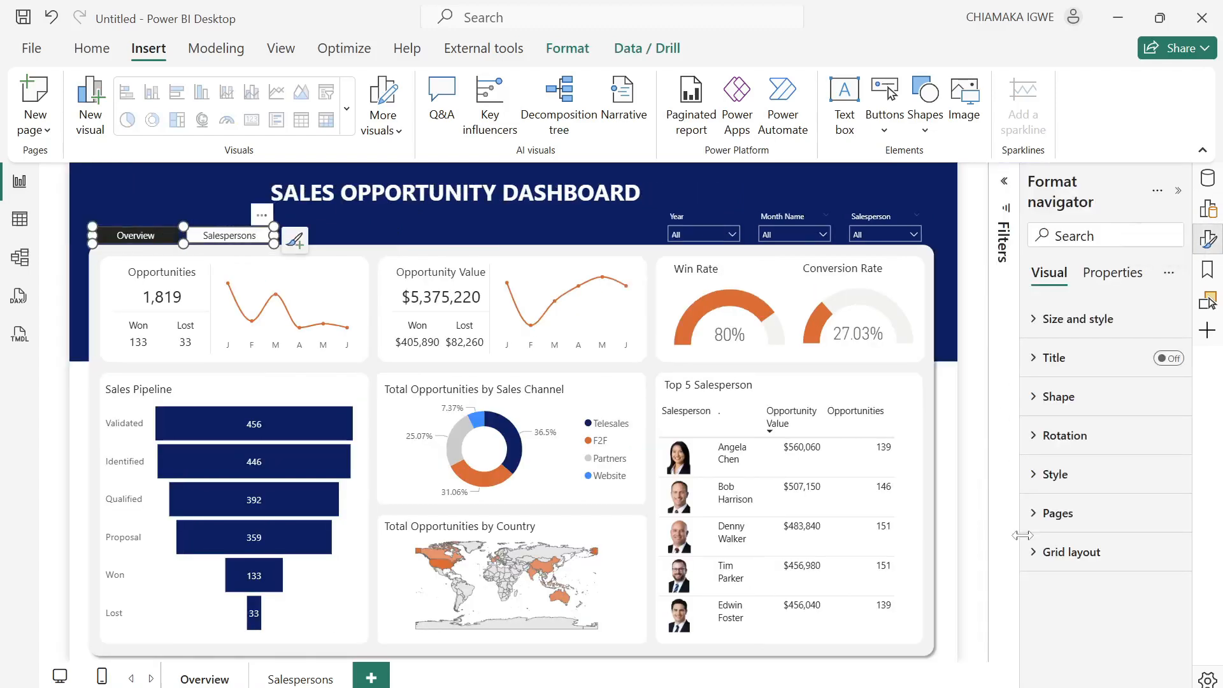
left_click(1040, 326)
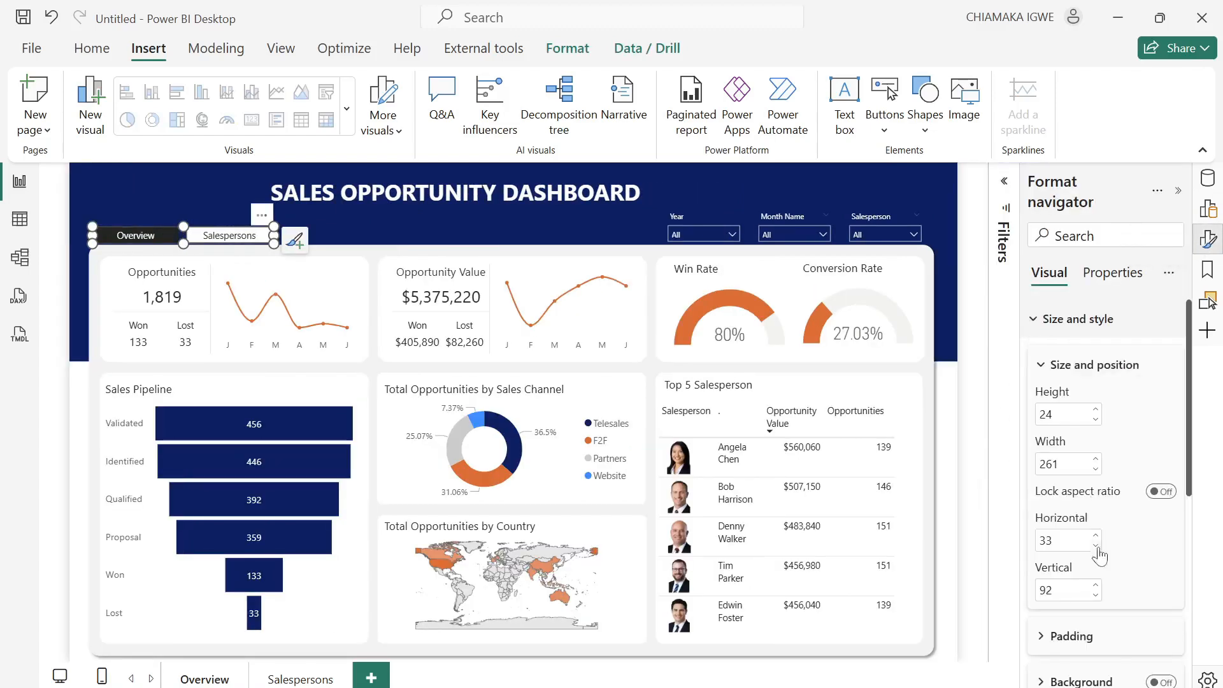
scroll(1105, 558, "down", 3)
scroll(1112, 562, "down", 5)
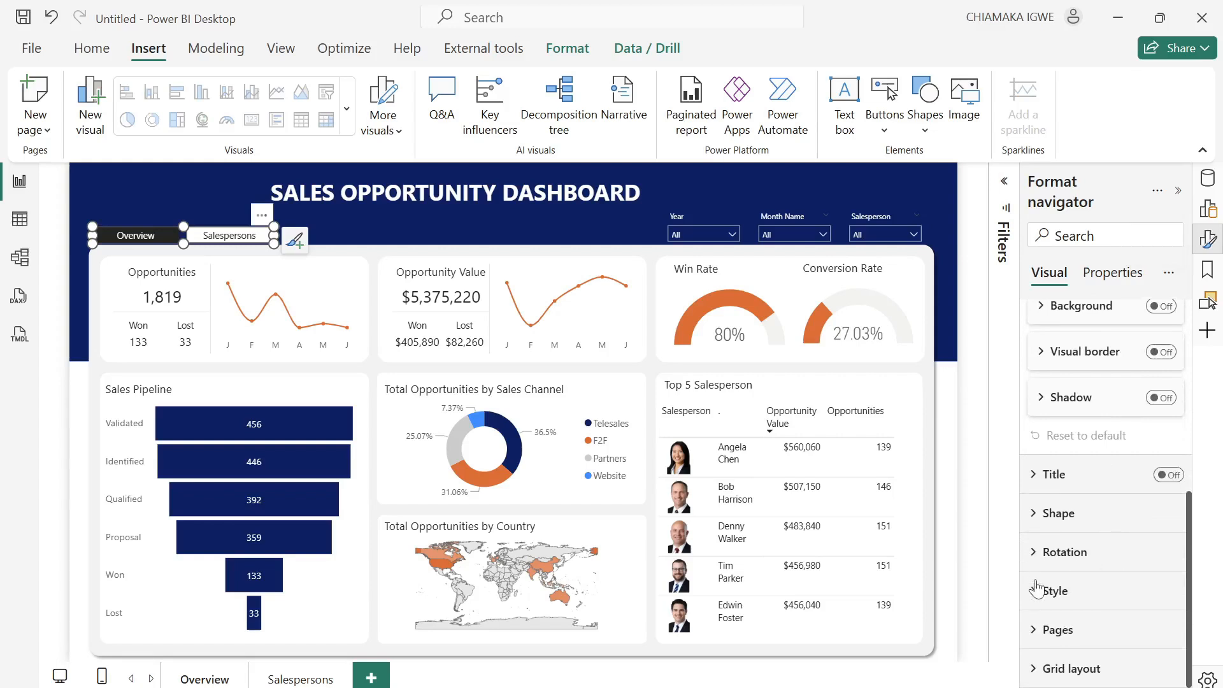
left_click(1054, 591)
scroll(1092, 573, "down", 3)
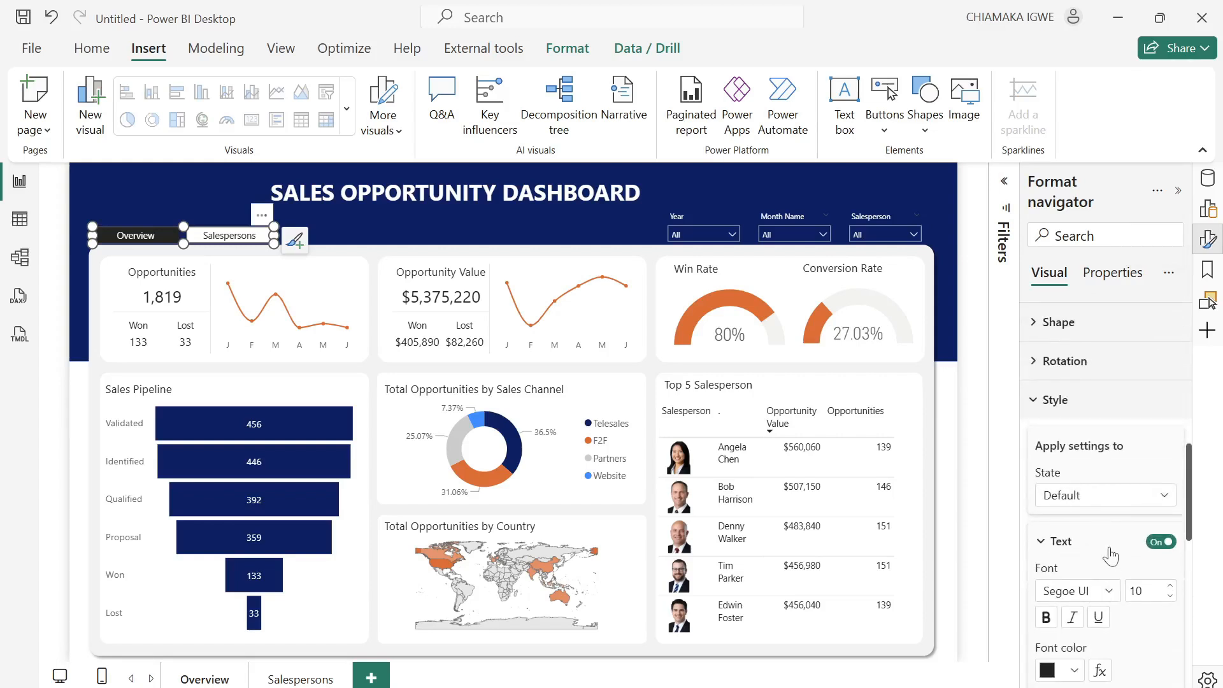
scroll(1112, 542, "down", 3)
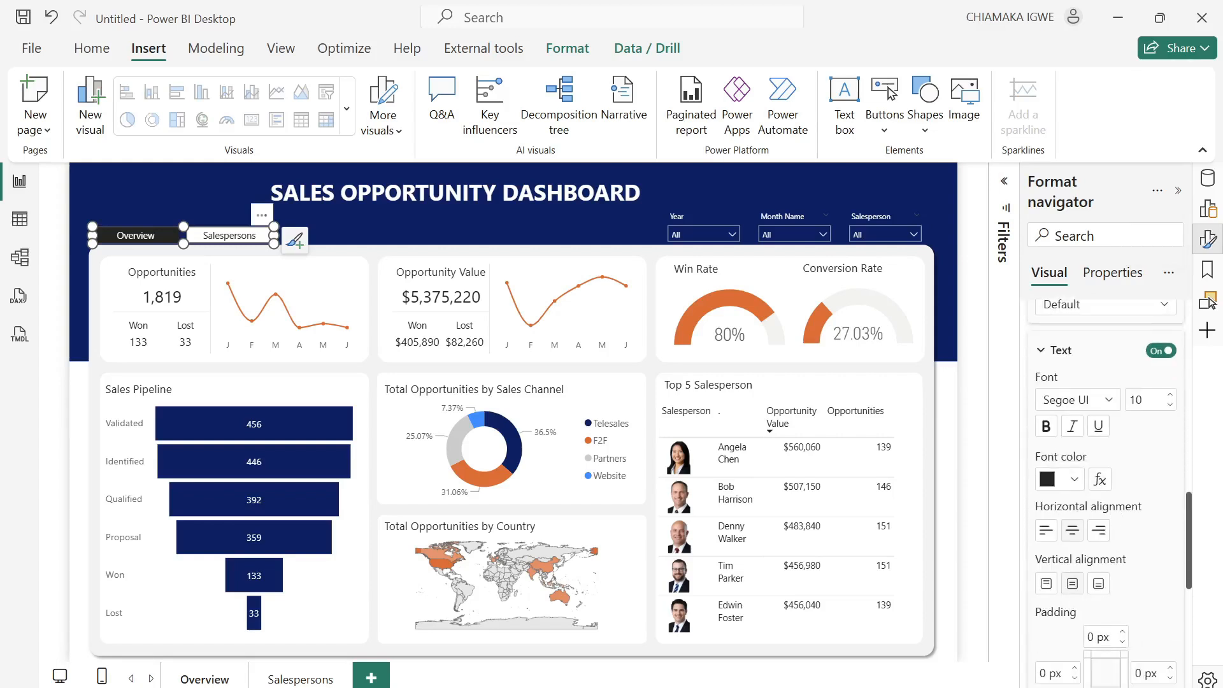
scroll(1110, 452, "up", 2)
left_click(1109, 405)
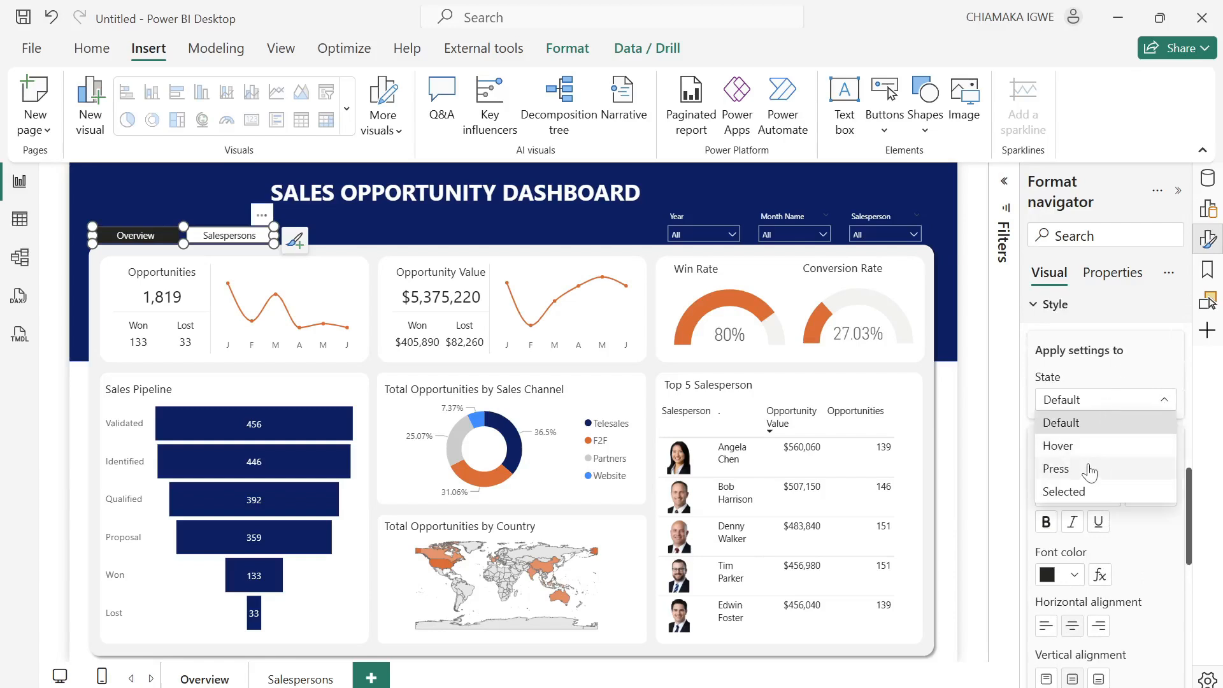
left_click(1098, 488)
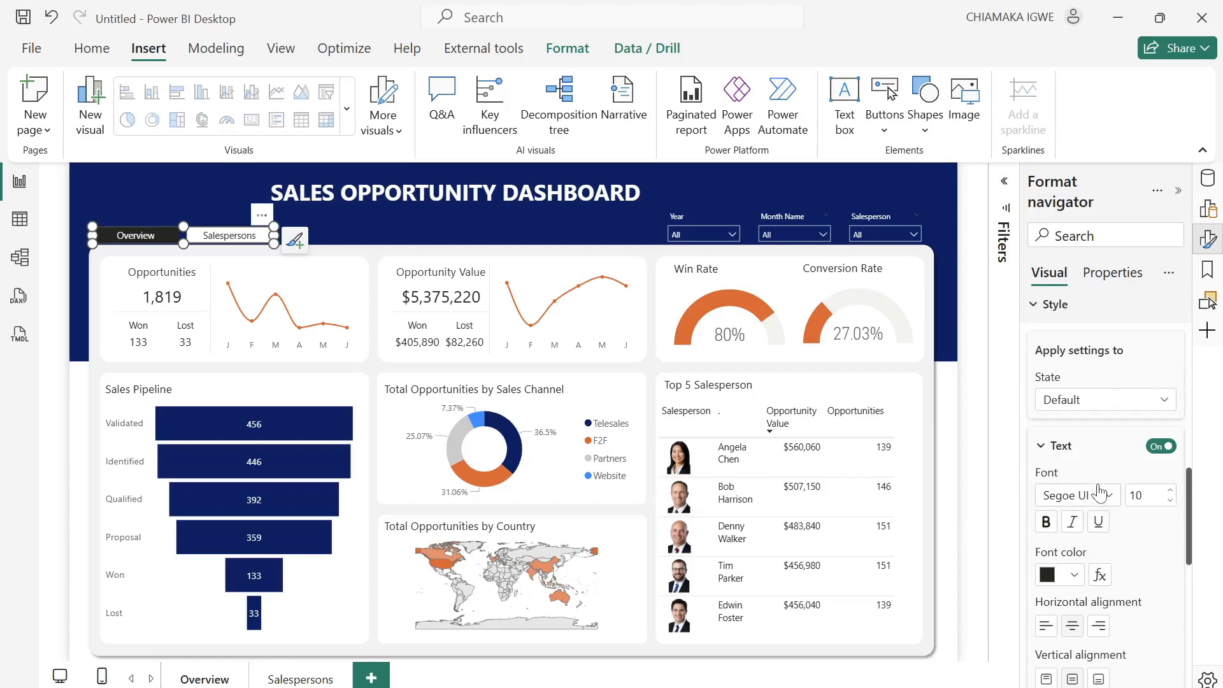
left_click(1074, 577)
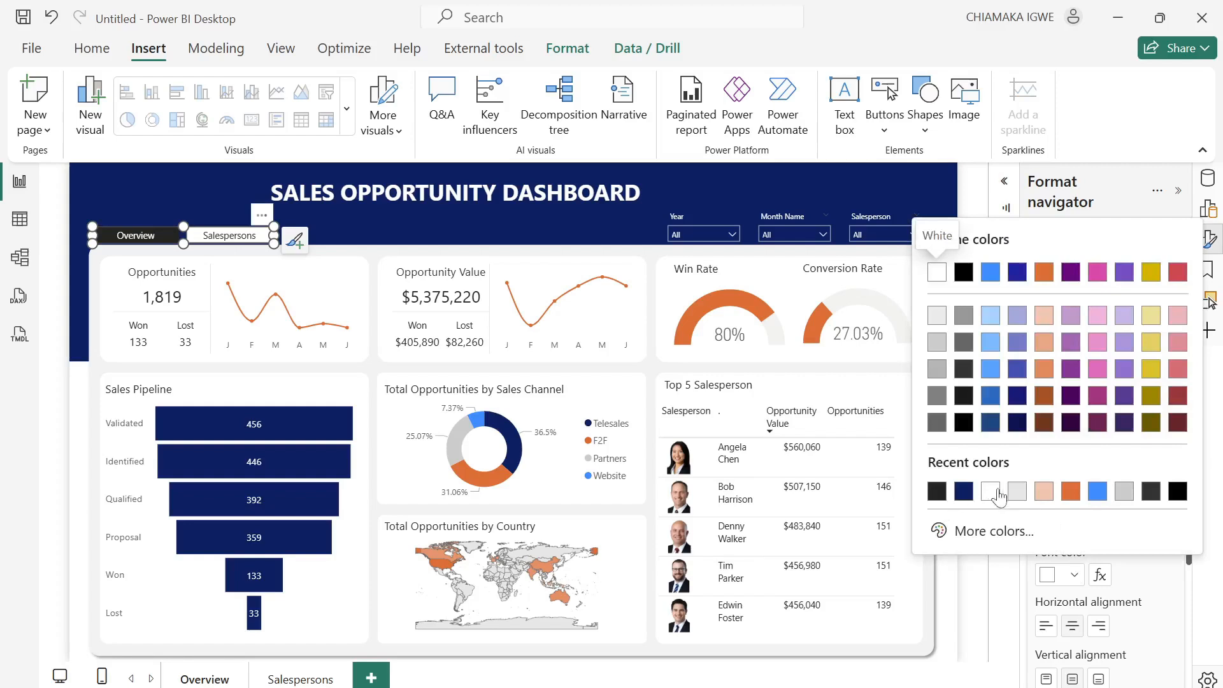
left_click(963, 423)
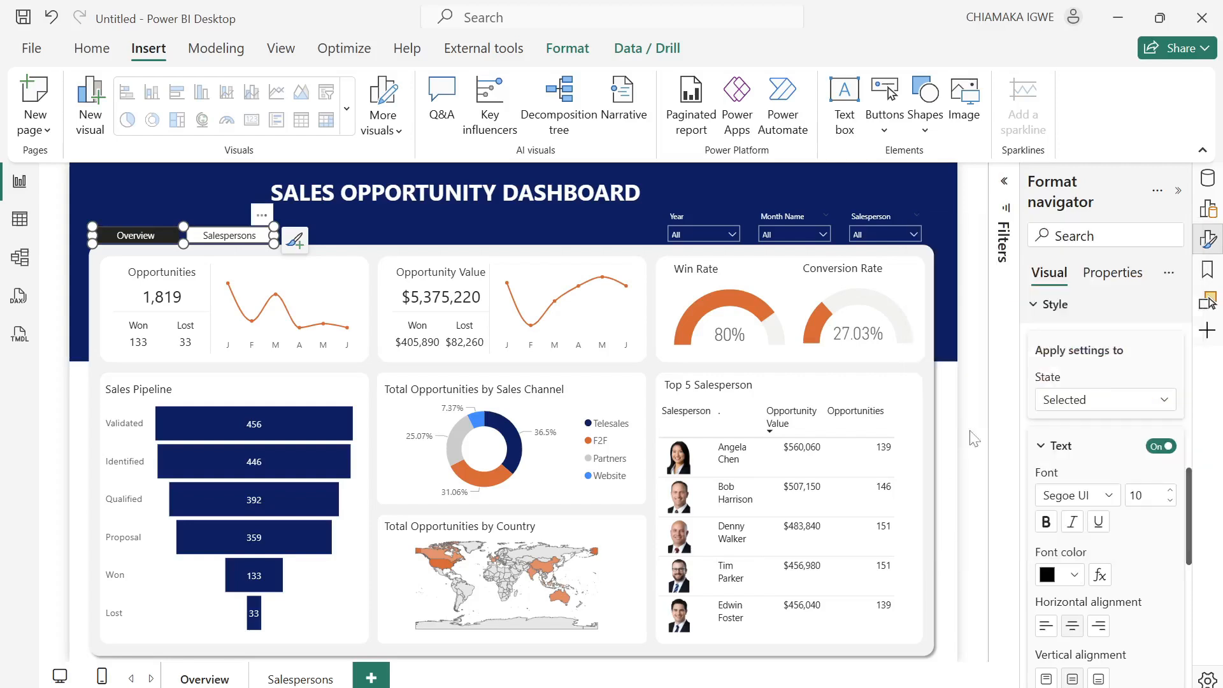
Set the fill colour of the page navigator's Selected state to the recently used orange.
scroll(1125, 618, "down", 5)
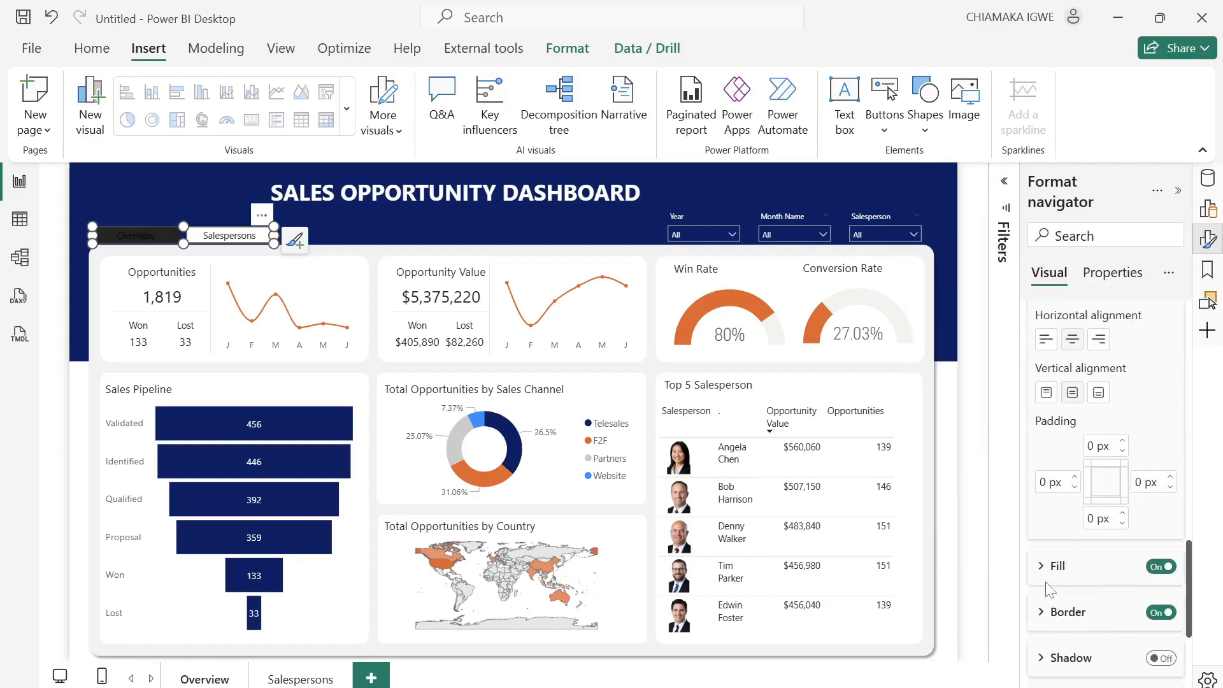
left_click(1047, 567)
left_click(1075, 616)
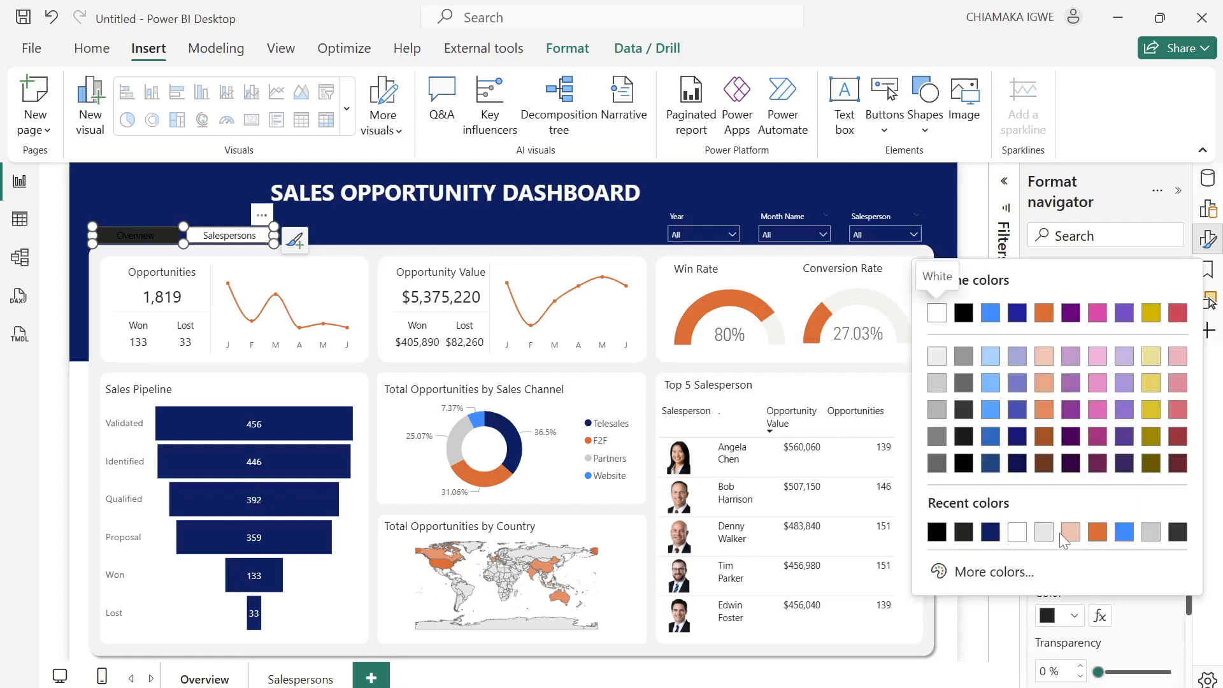
left_click(1093, 532)
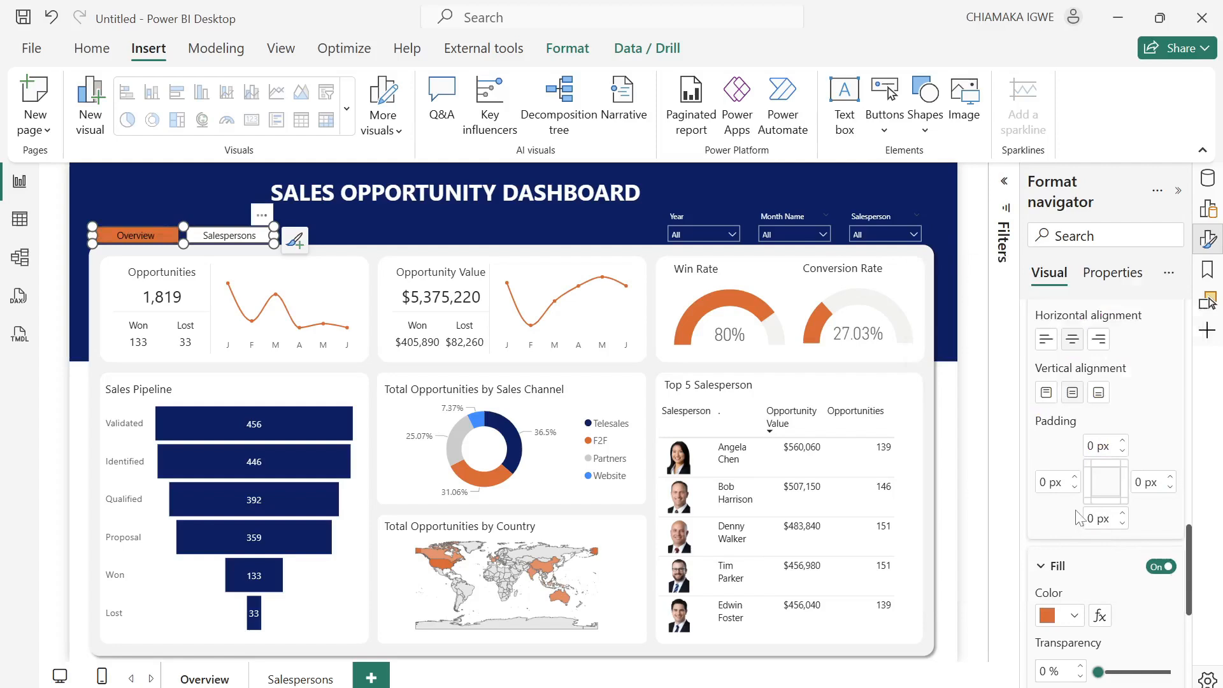
scroll(1081, 532, "down", 5)
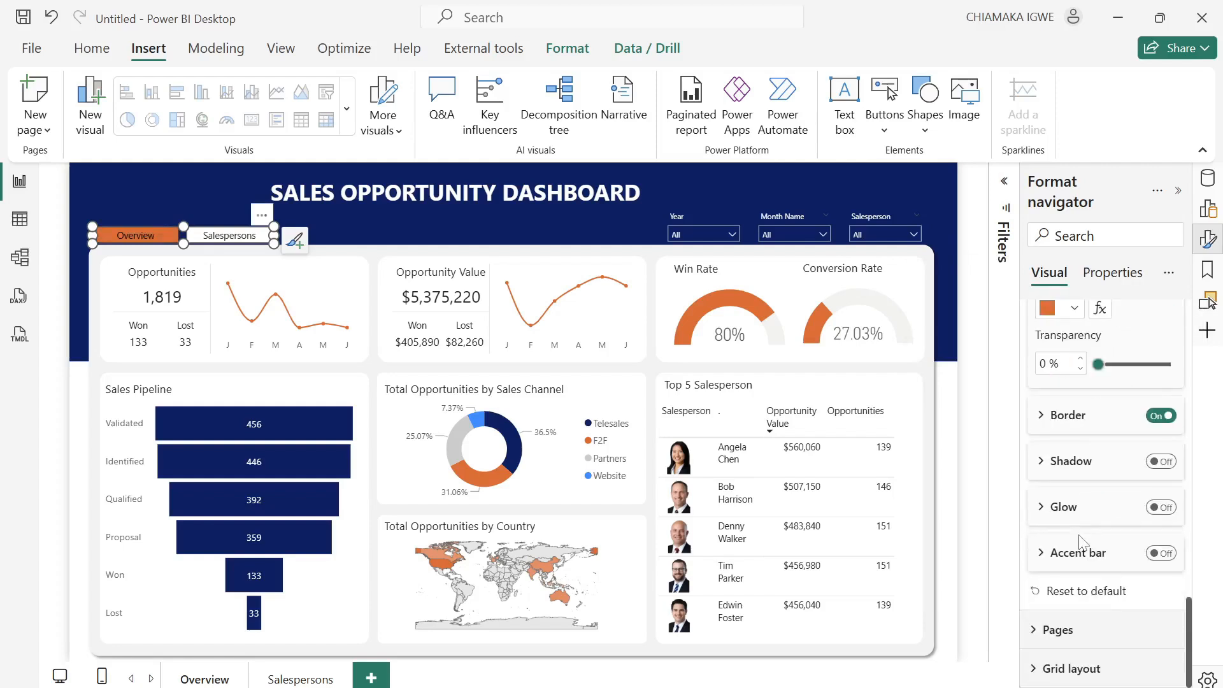
scroll(1082, 540, "up", 10)
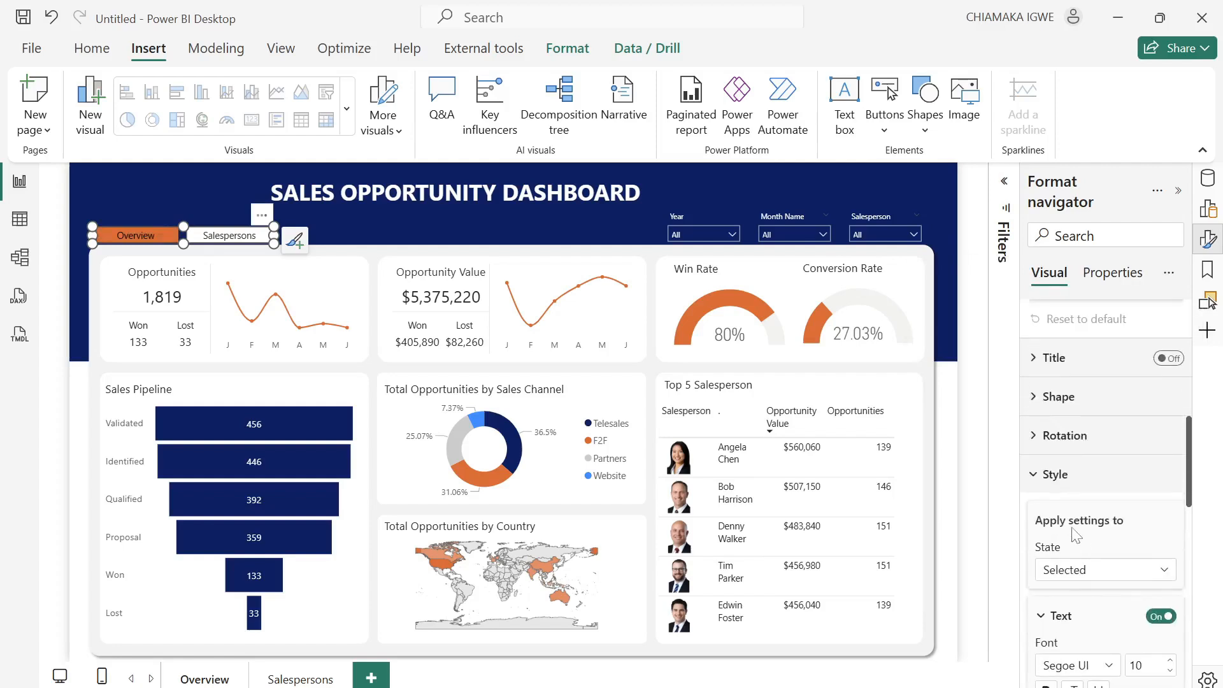
left_click(1044, 475)
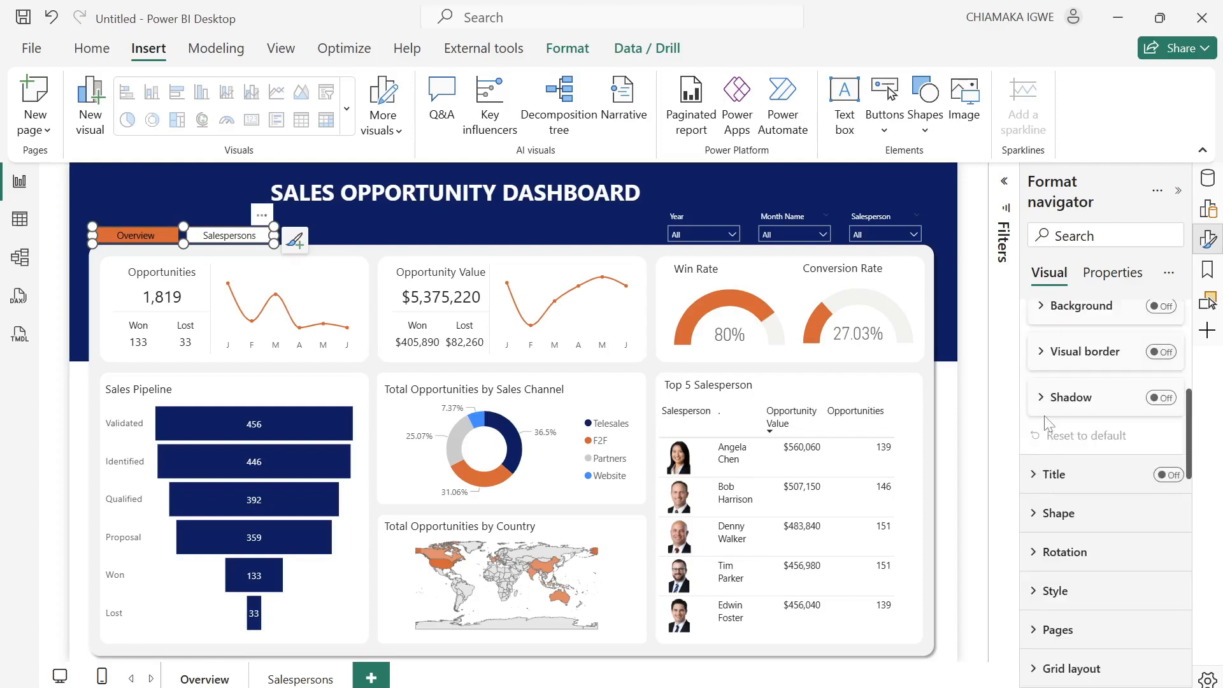
Change the page navigator's button shape to "Rounded tab, both top".
left_click(1041, 515)
scroll(1085, 599, "down", 2)
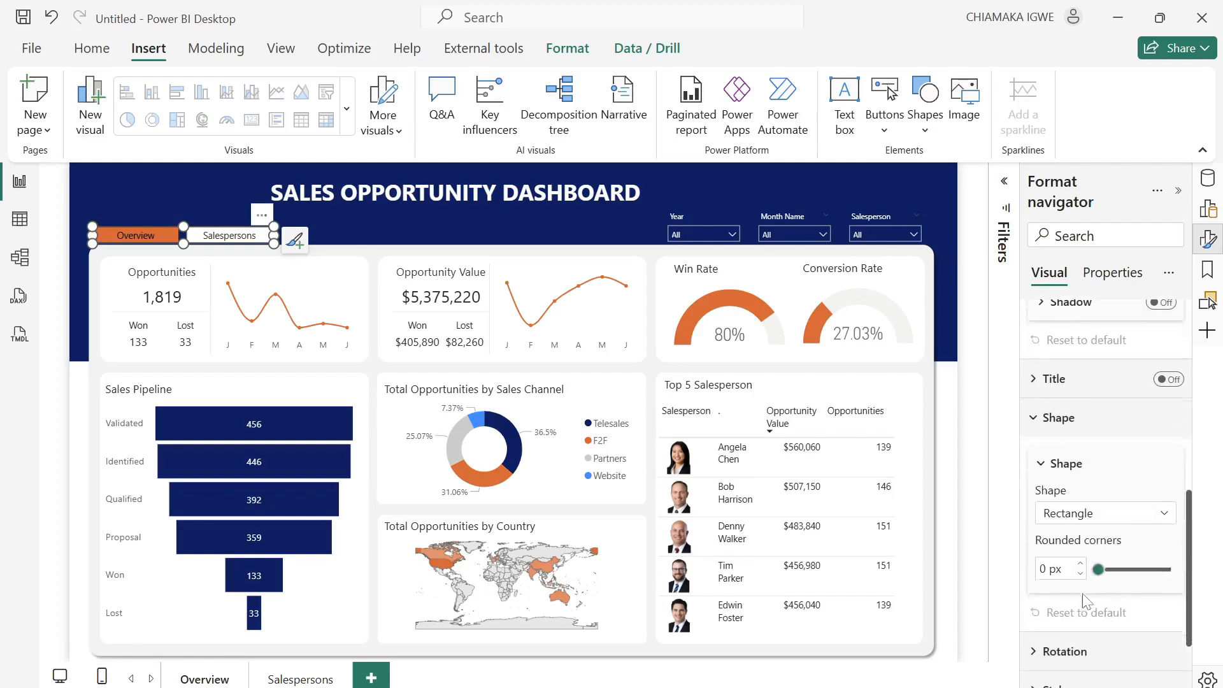
left_click(1123, 521)
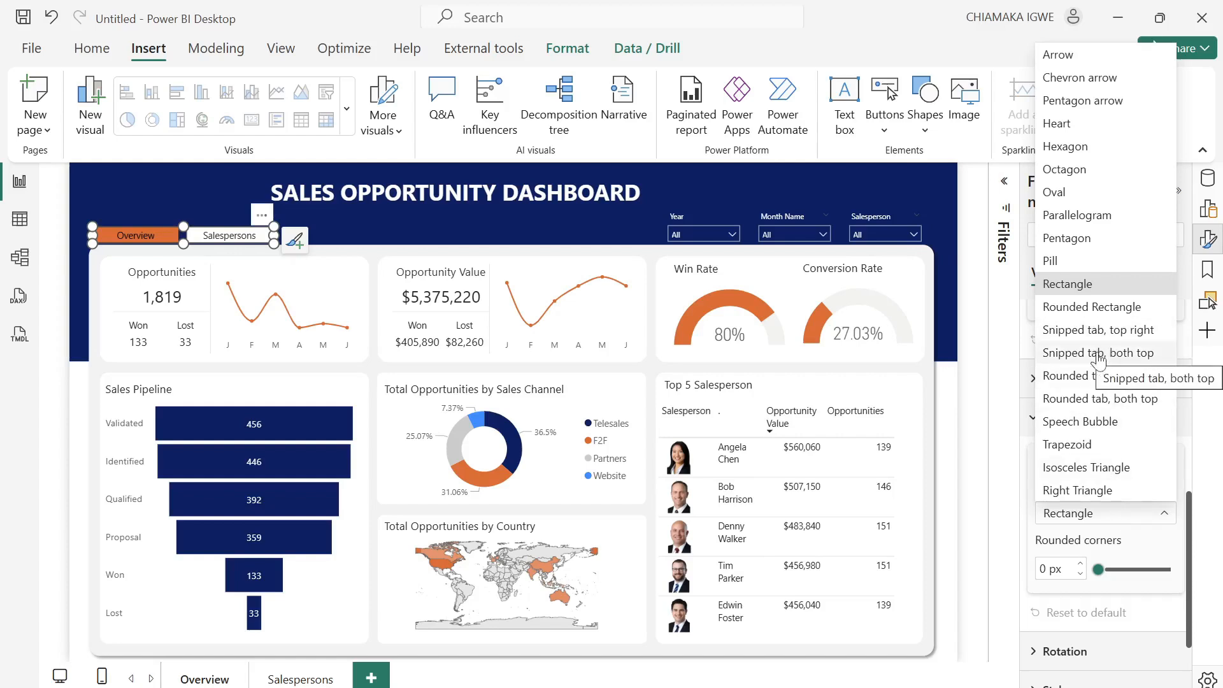
left_click(1134, 407)
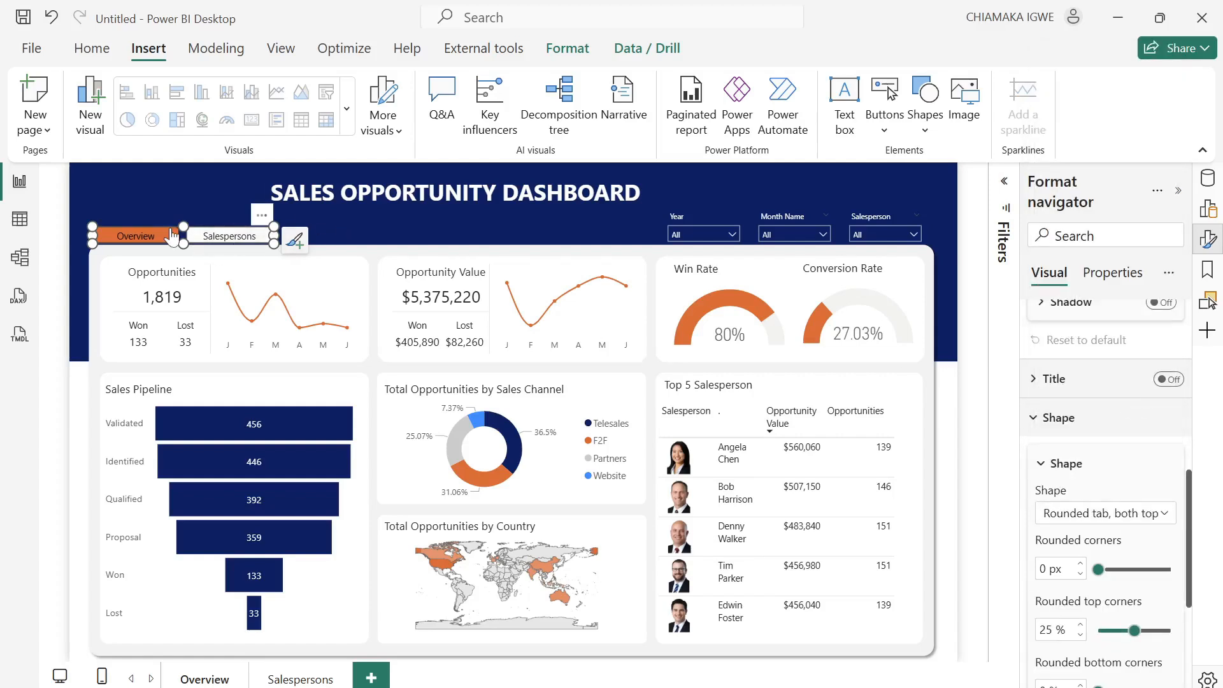
left_click(326, 227)
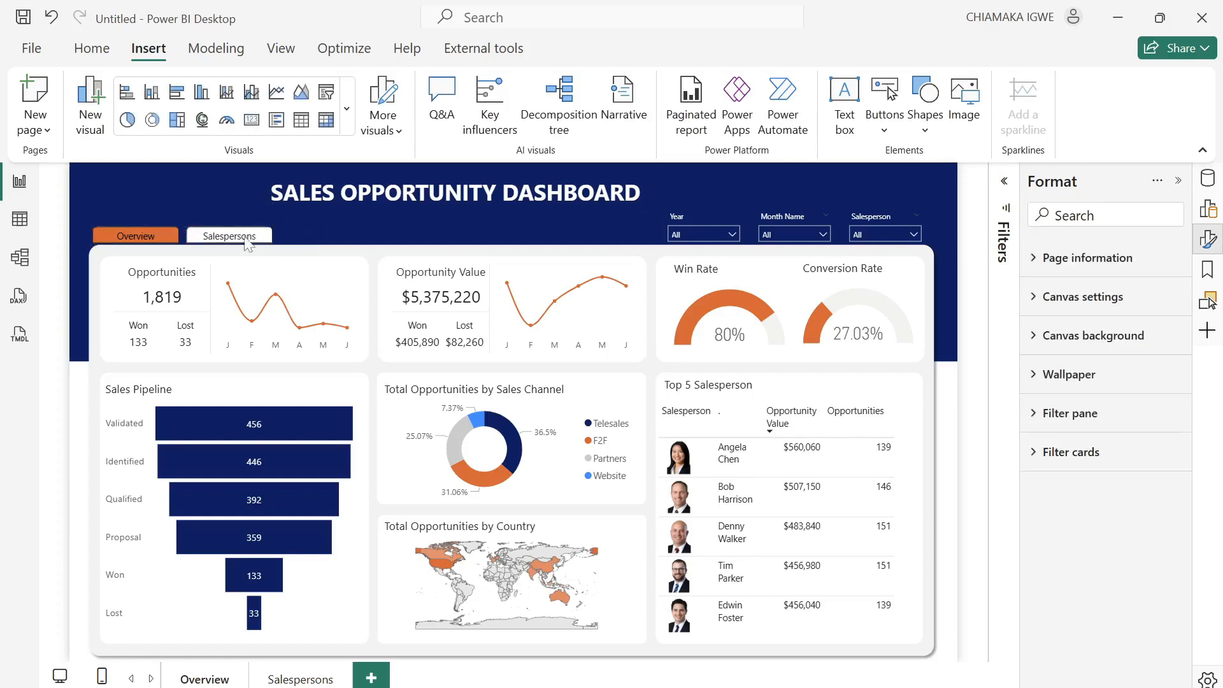
Turn off the border for the page navigator's Selected state.
left_click(184, 241)
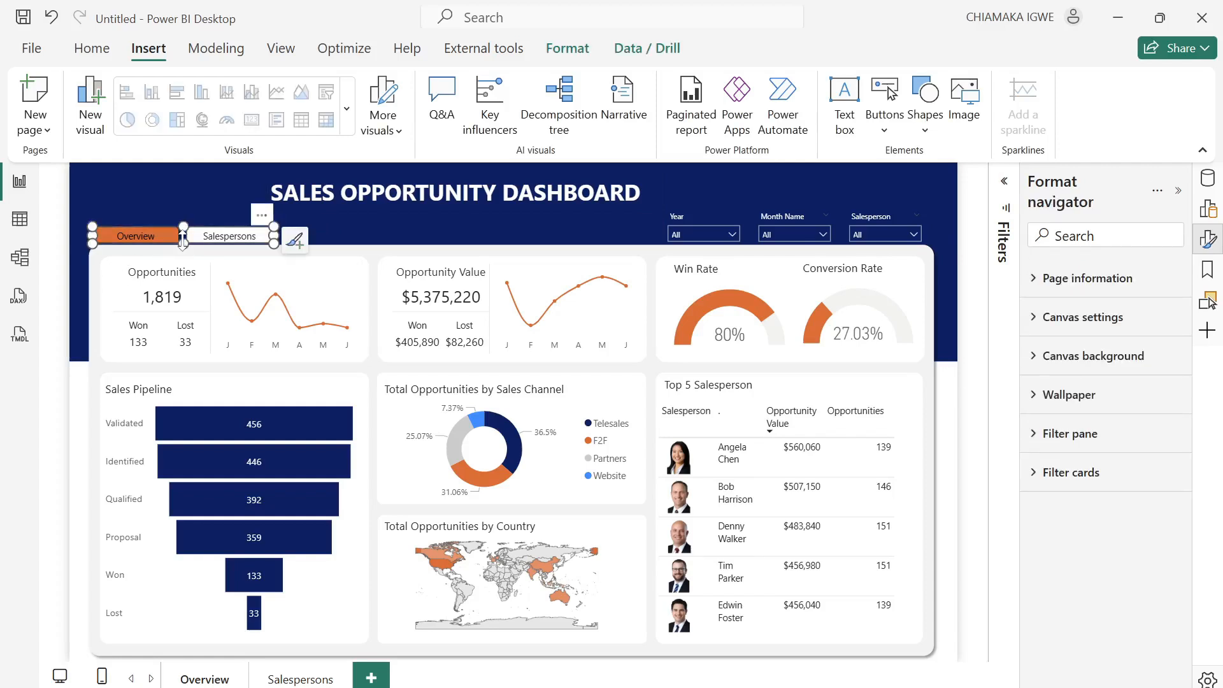
scroll(1090, 548, "down", 1)
scroll(1090, 548, "down", 10)
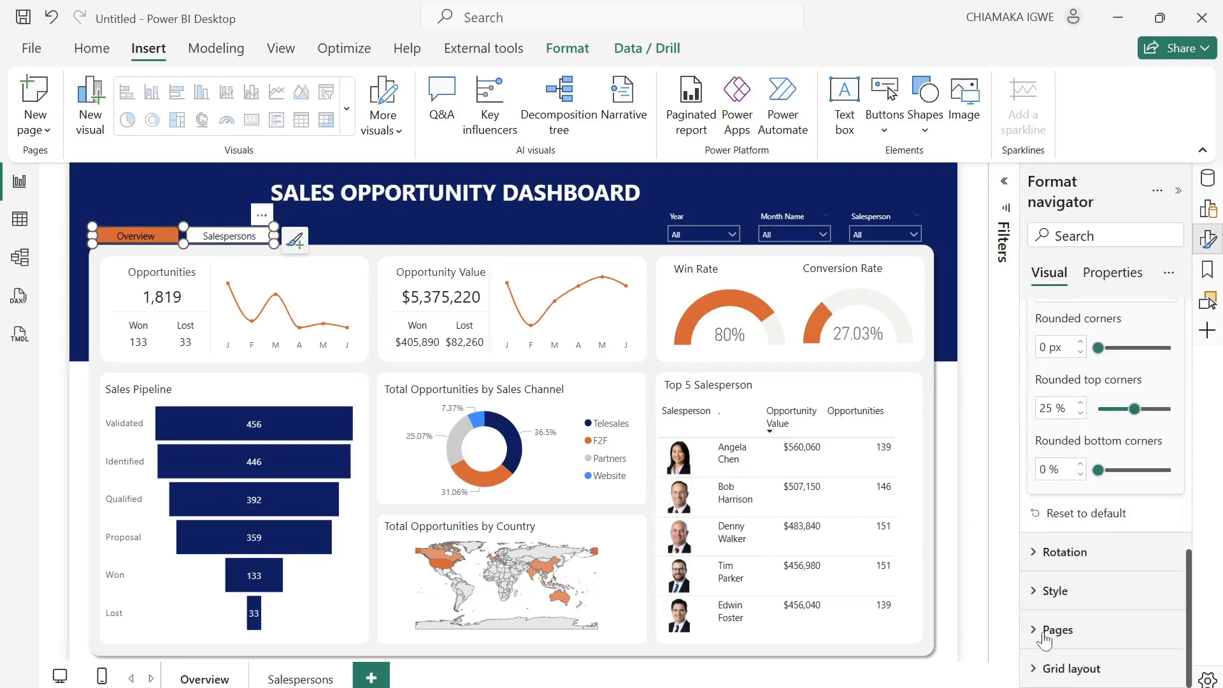
left_click(1052, 591)
scroll(1083, 592, "down", 10)
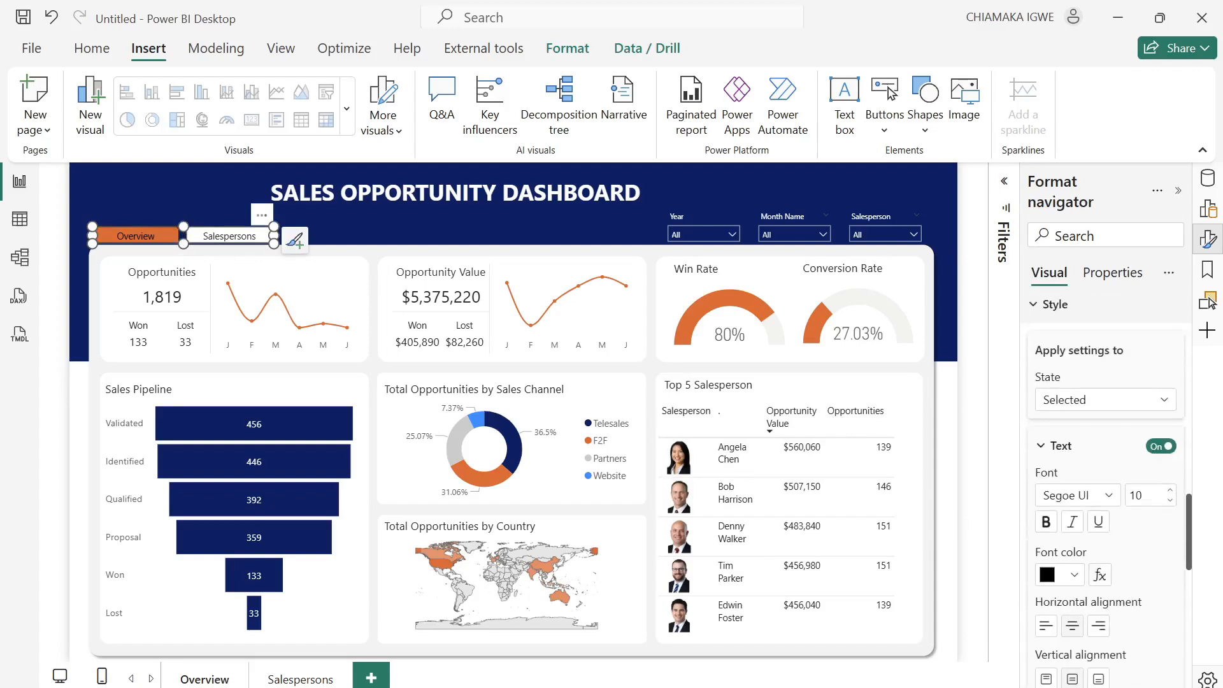
scroll(1137, 590, "down", 1)
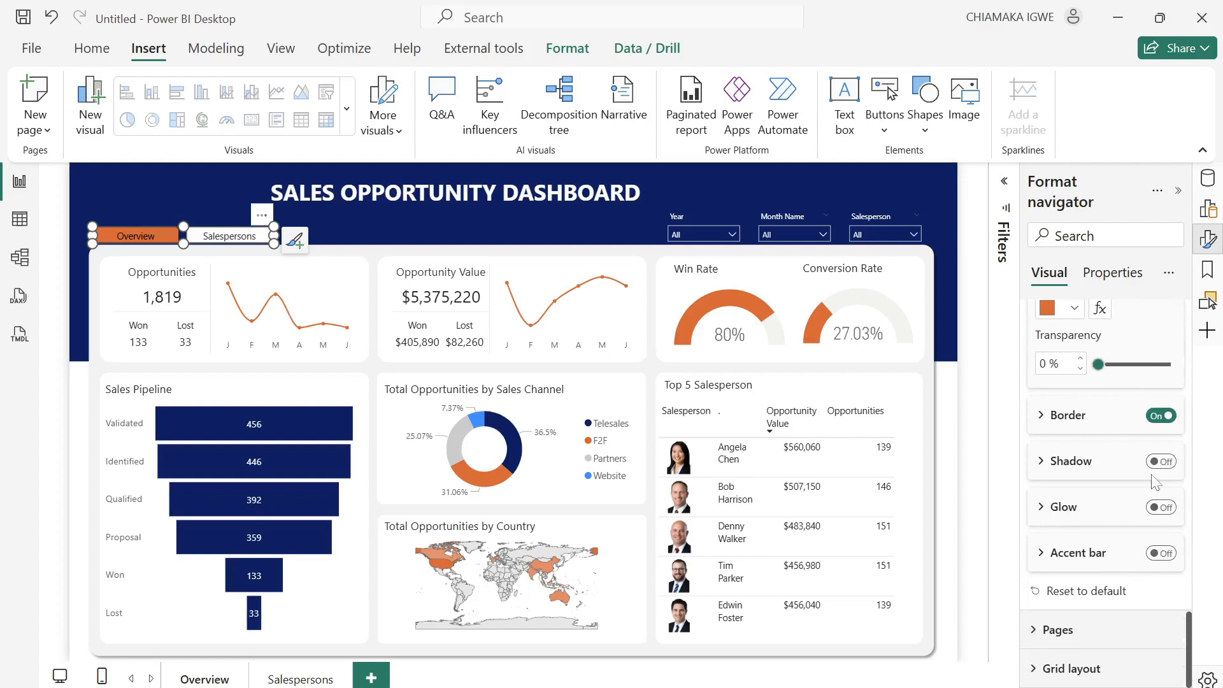
left_click(1162, 415)
Switch the page navigator's style settings to the Default state and check its border, shadow, glow and accent bar options.
scroll(1096, 417, "up", 3)
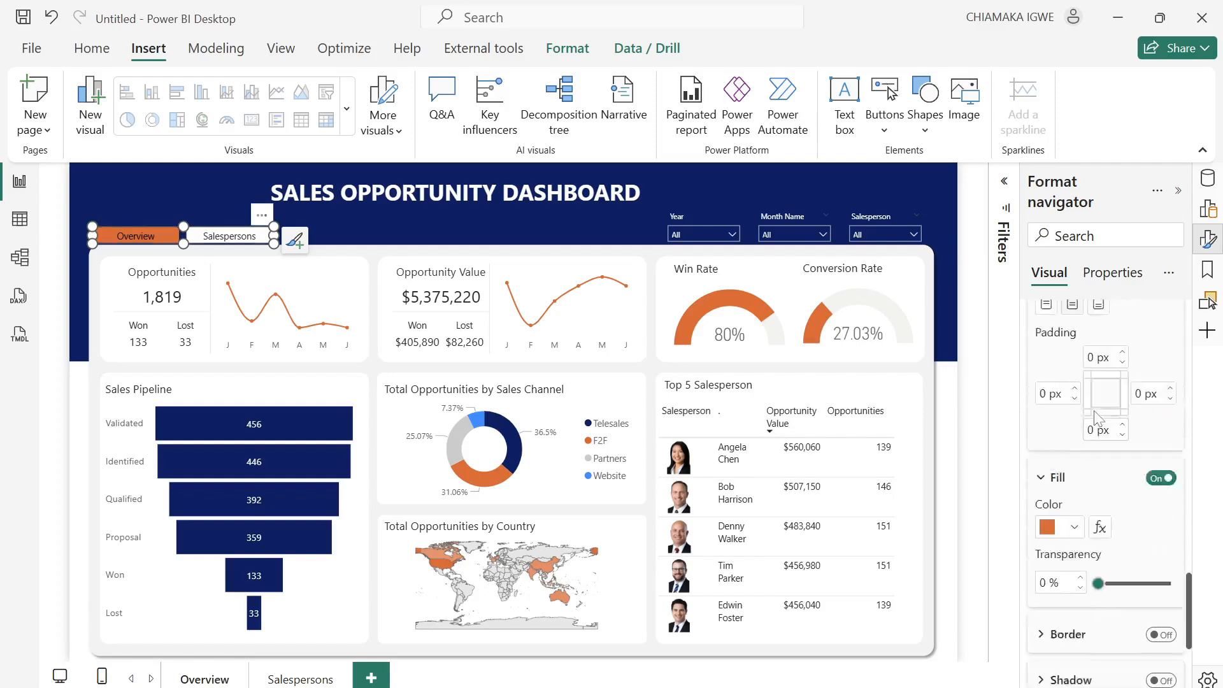
scroll(1094, 412, "up", 5)
left_click(1103, 382)
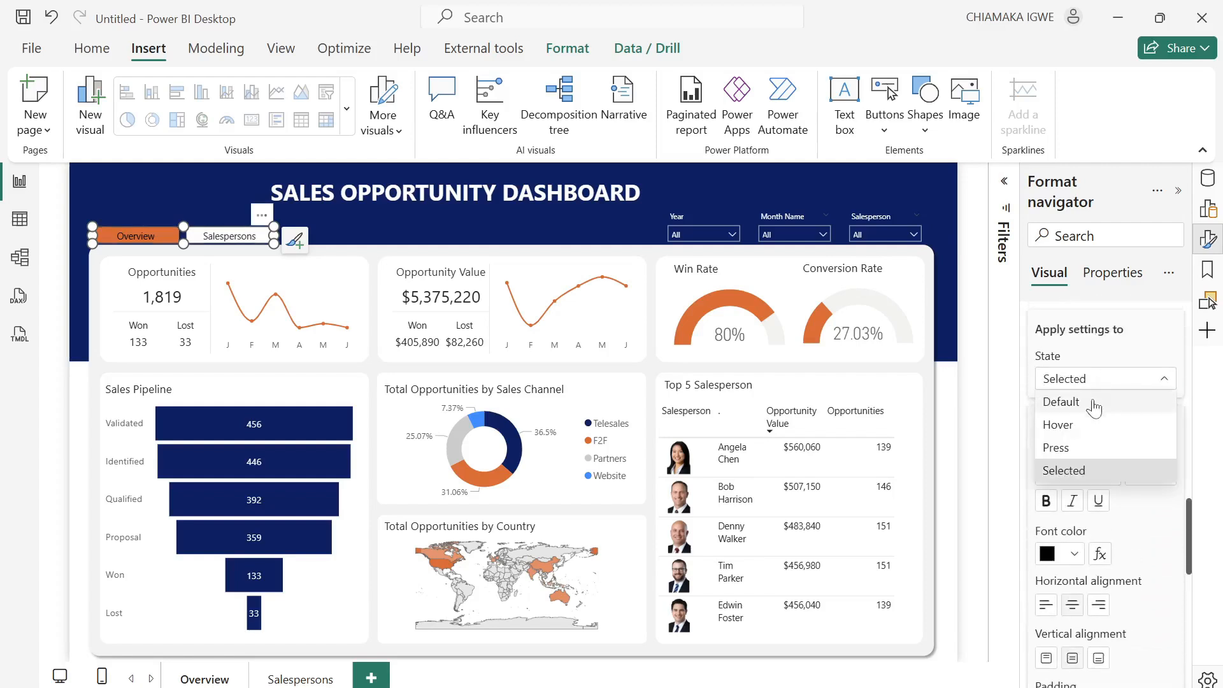
left_click(1087, 403)
scroll(1149, 574, "down", 5)
scroll(1153, 595, "down", 3)
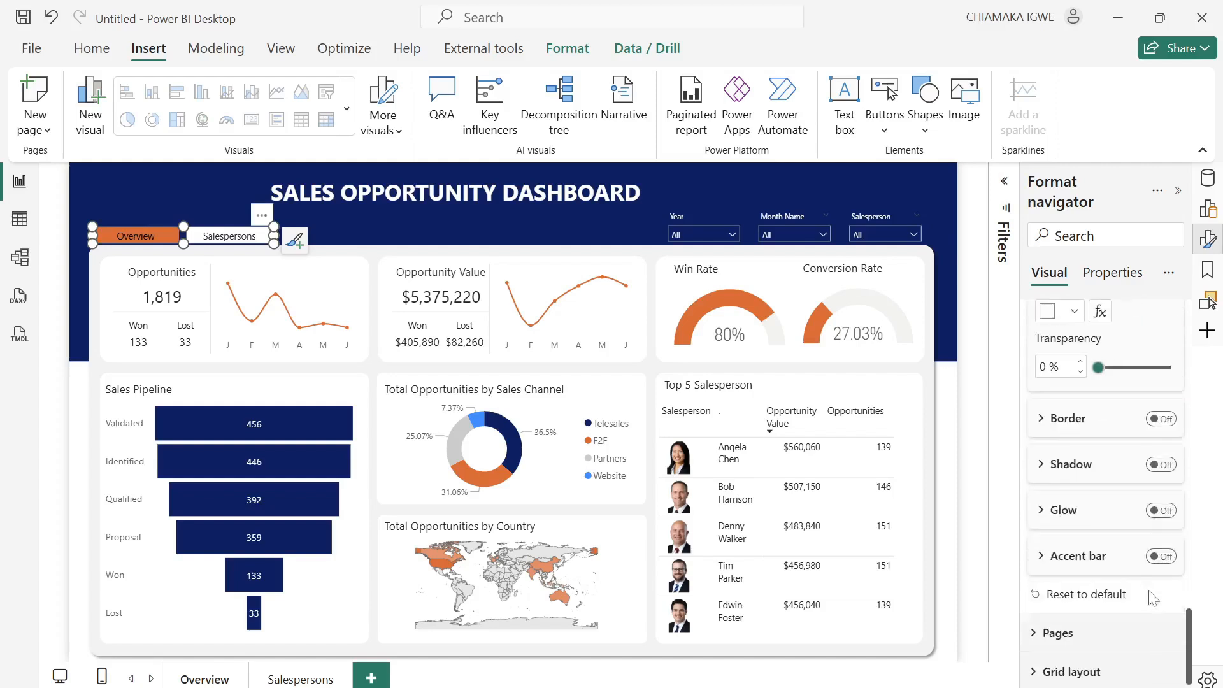
scroll(1124, 508, "up", 3)
scroll(1124, 508, "down", 3)
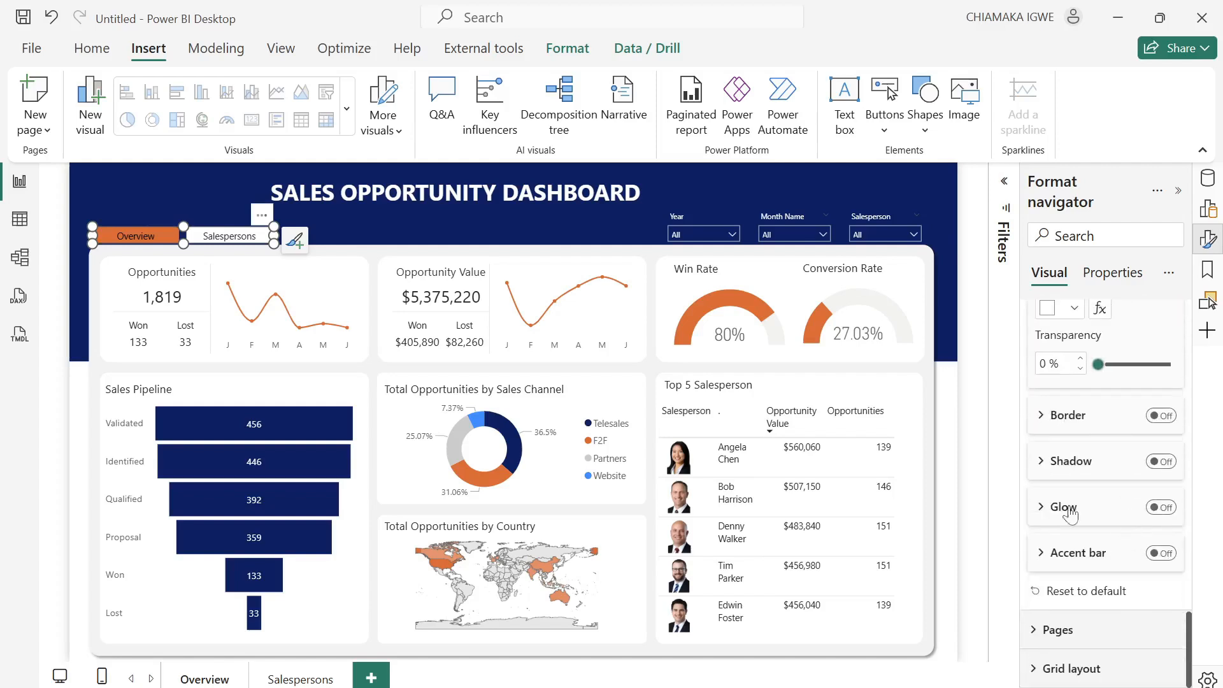
left_click(109, 213)
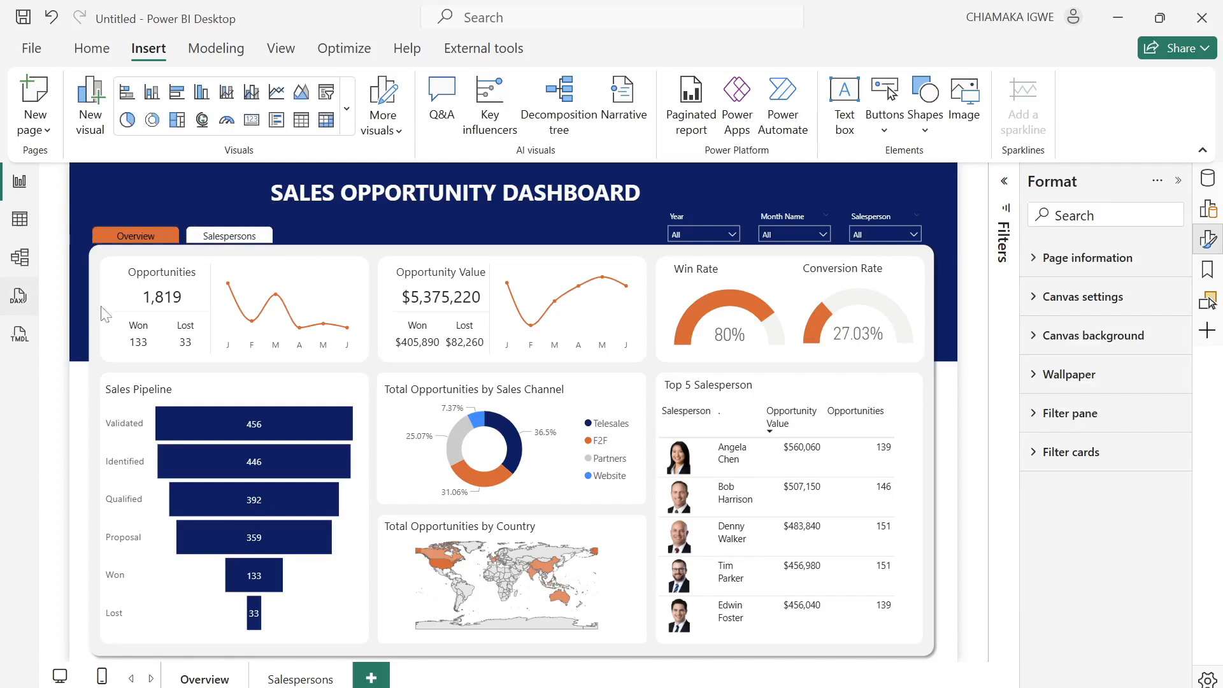
Nudge the page navigator down to a vertical position of 95 so it meets the edge of the white dashboard panel.
left_click(186, 245)
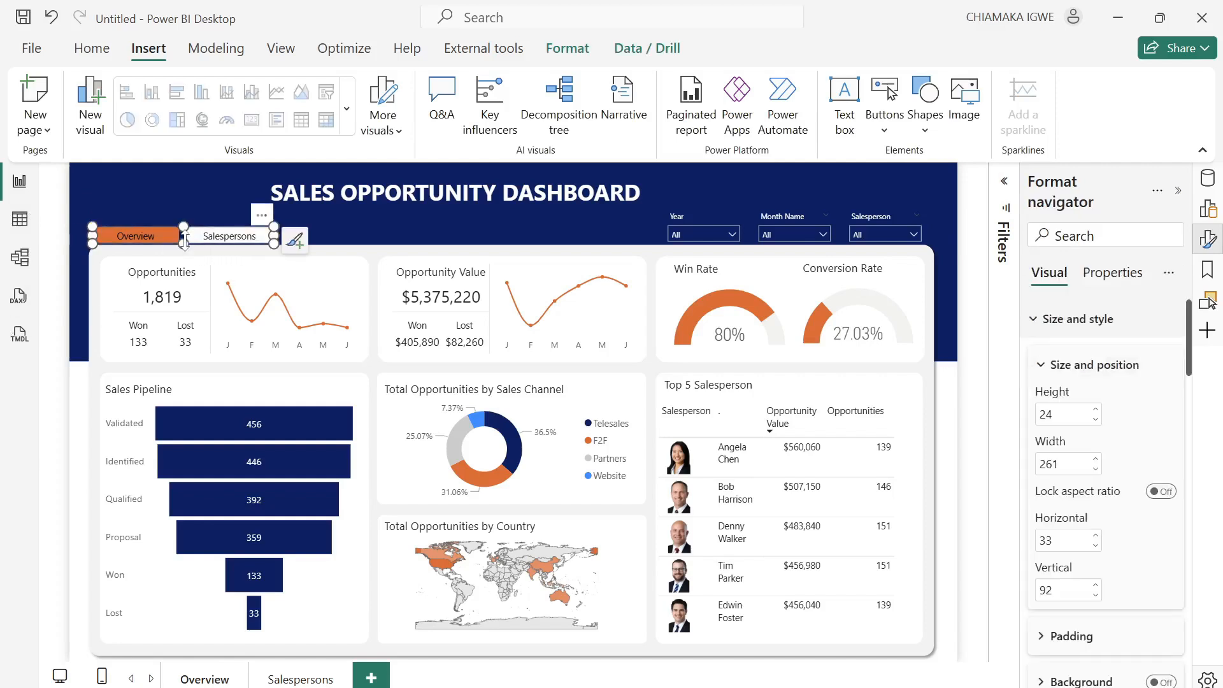
left_click_drag(184, 242, 184, 244)
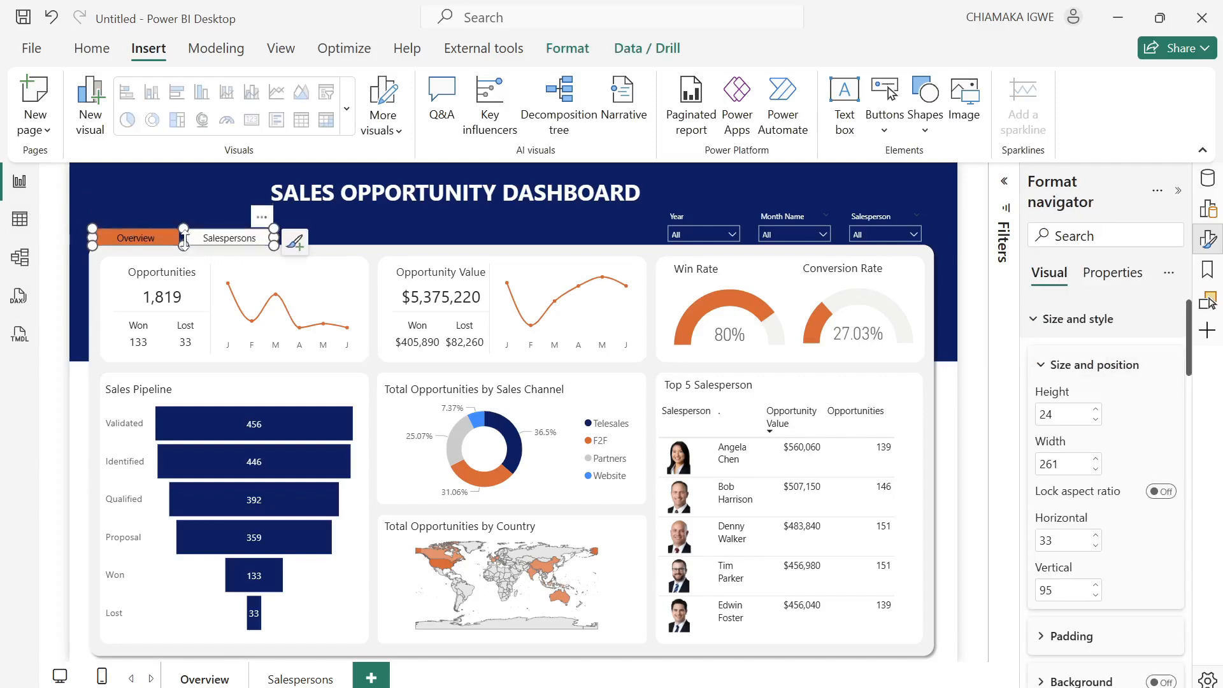
left_click(186, 224)
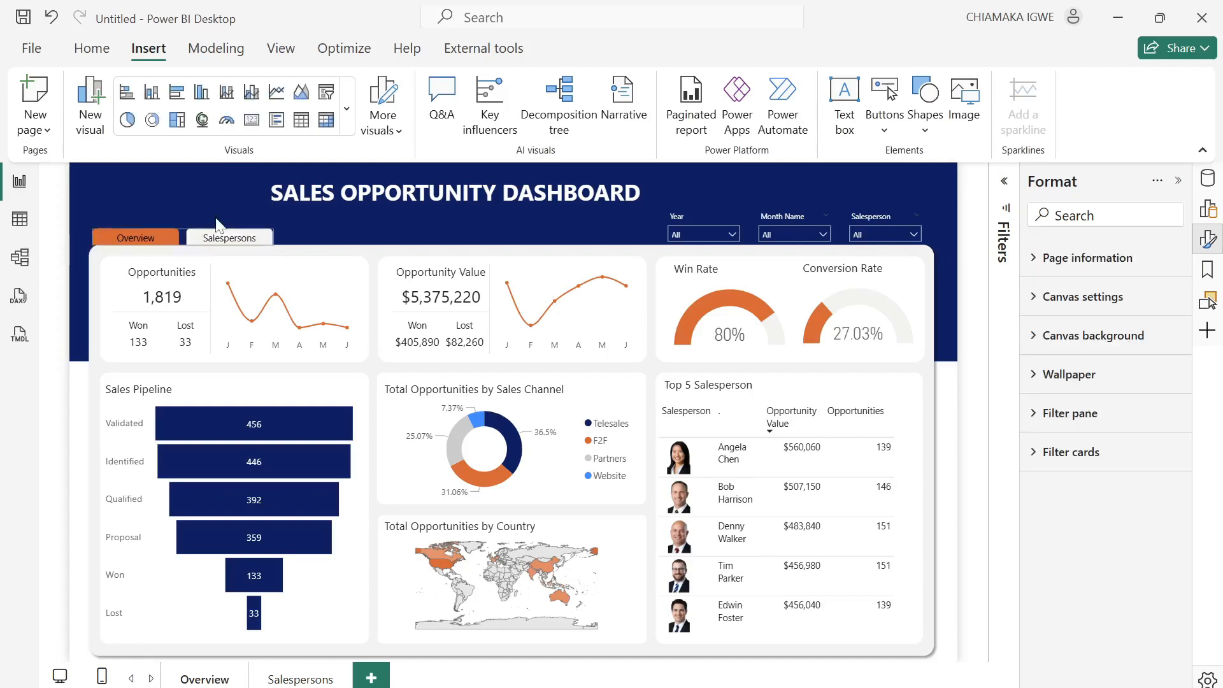
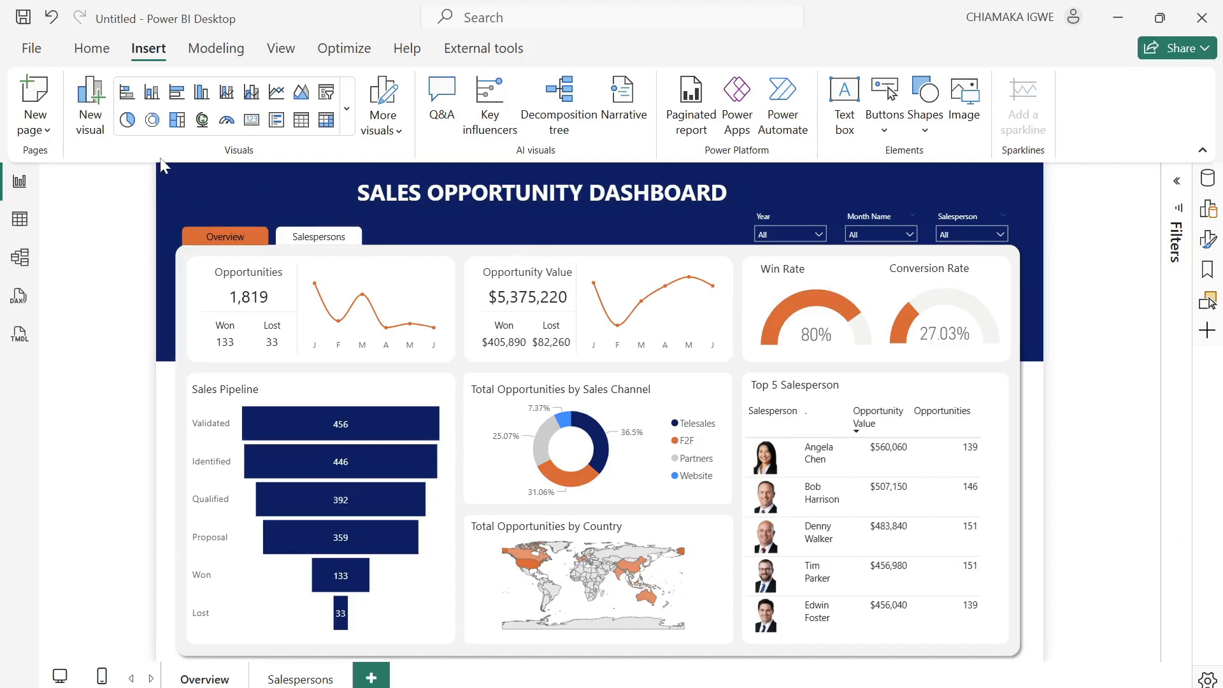
Copy the title, page navigator and grouped slicers from the Overview header and paste them onto the Salespersons page.
left_click_drag(162, 168, 1030, 260)
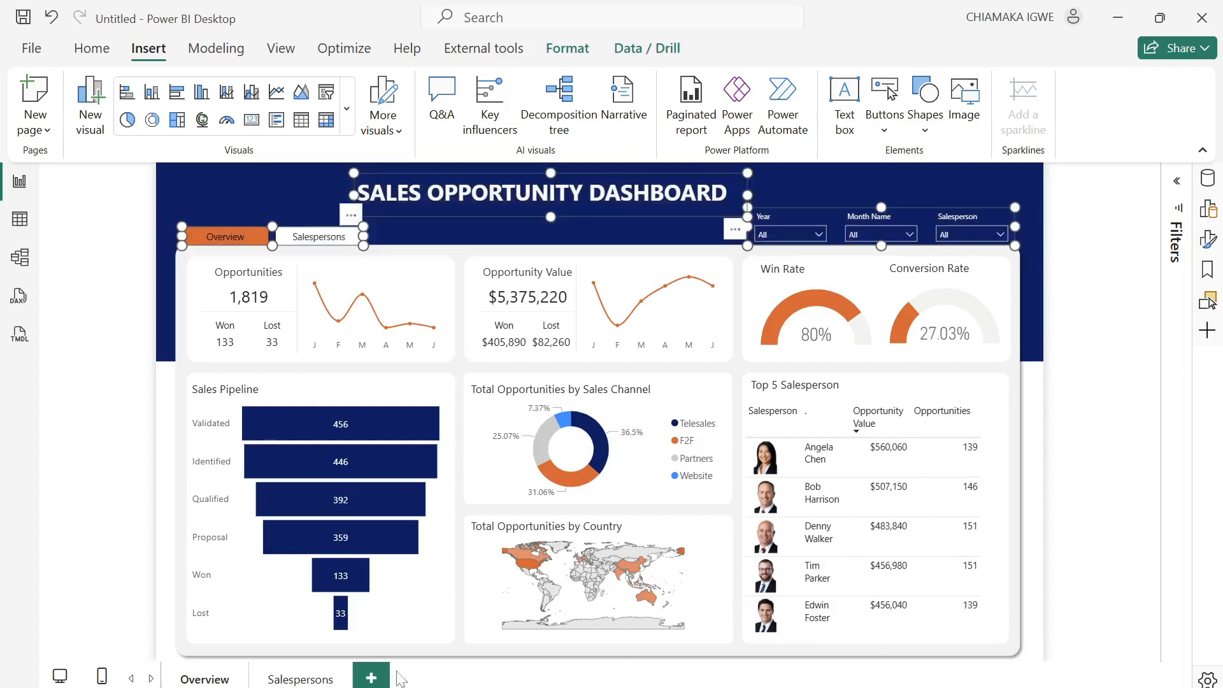
left_click(300, 679)
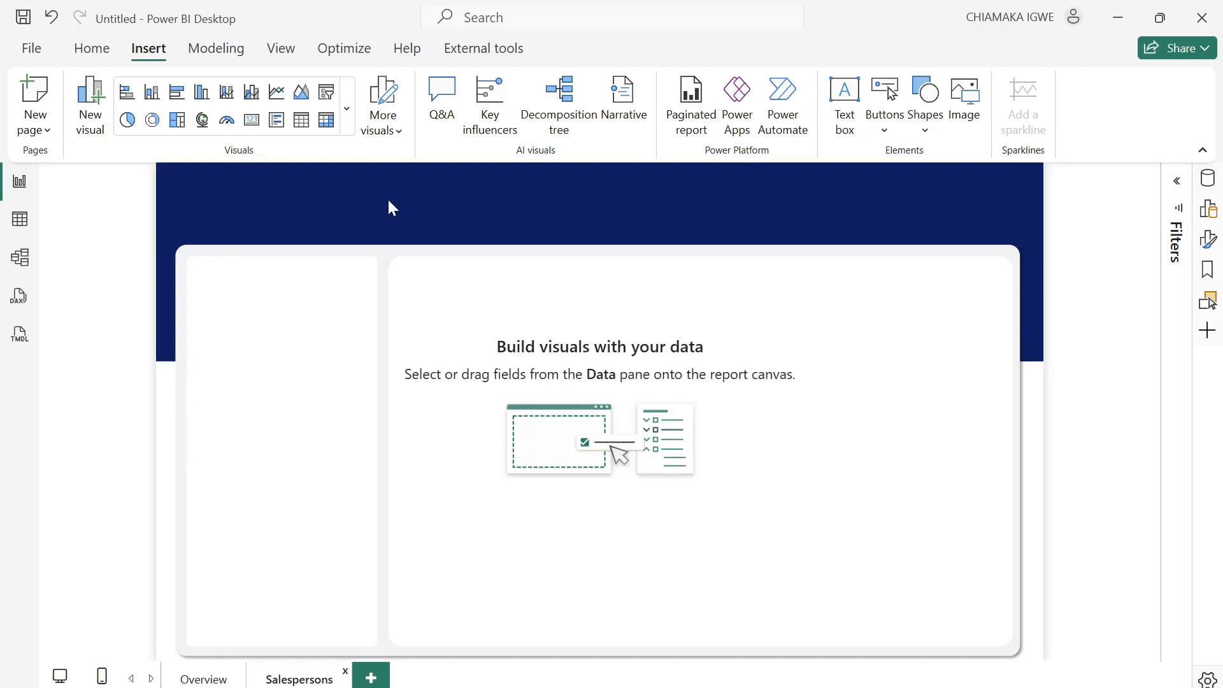
key("ctrl+v")
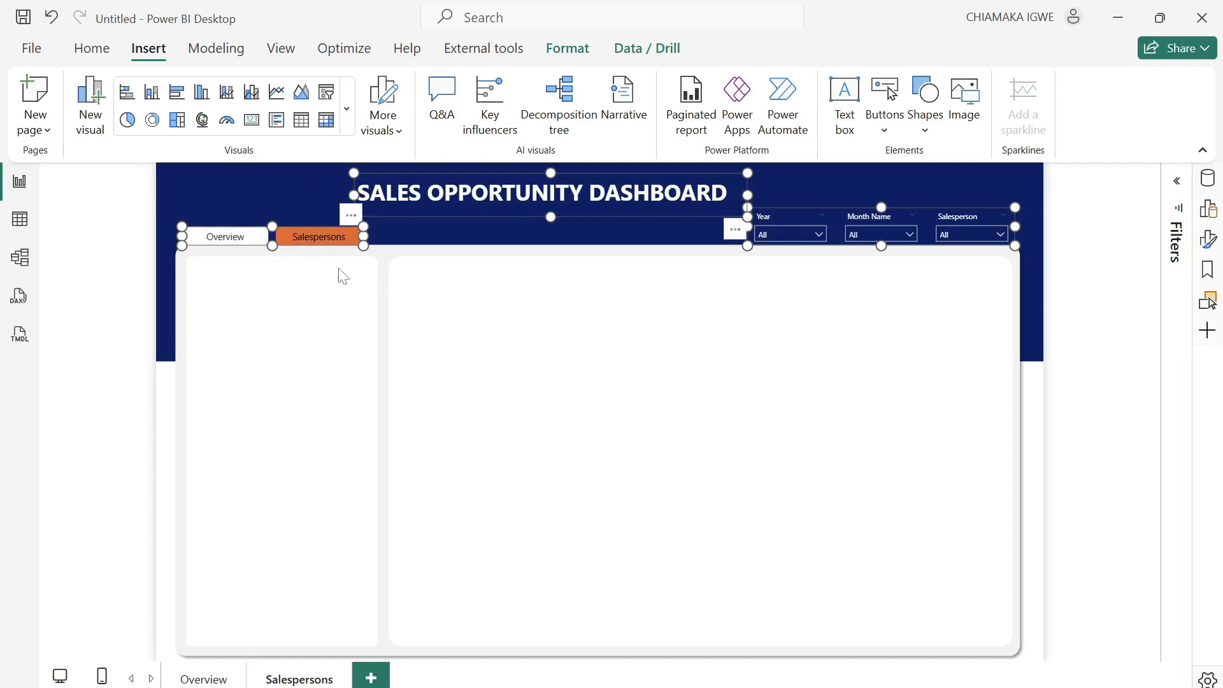
left_click(307, 210)
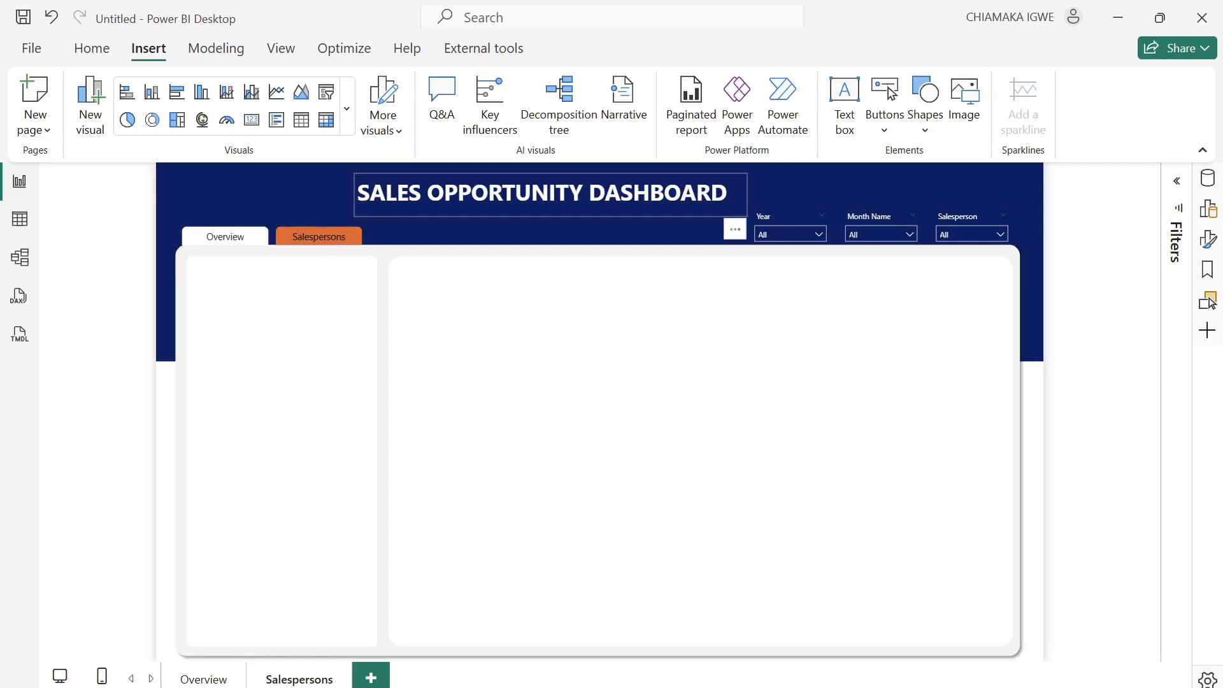
Replace the Salespersons page title with "SALESPERSONS DETAILS" and centre it in its text box.
left_click(356, 198)
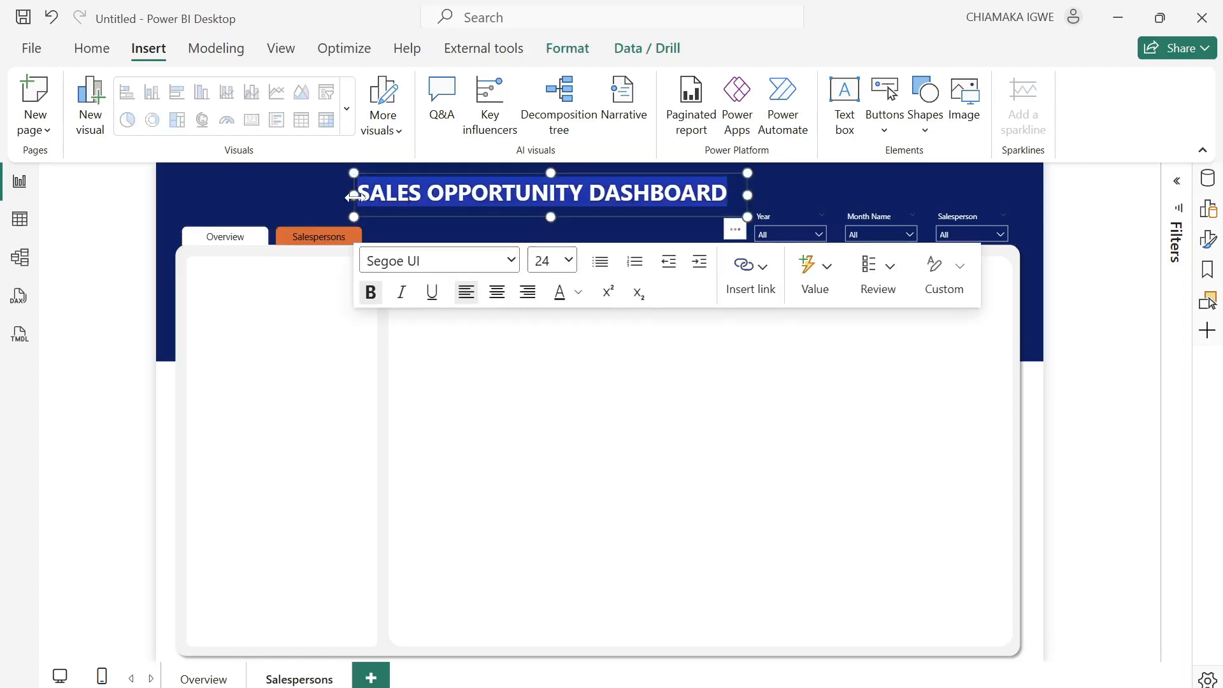
left_click(355, 198)
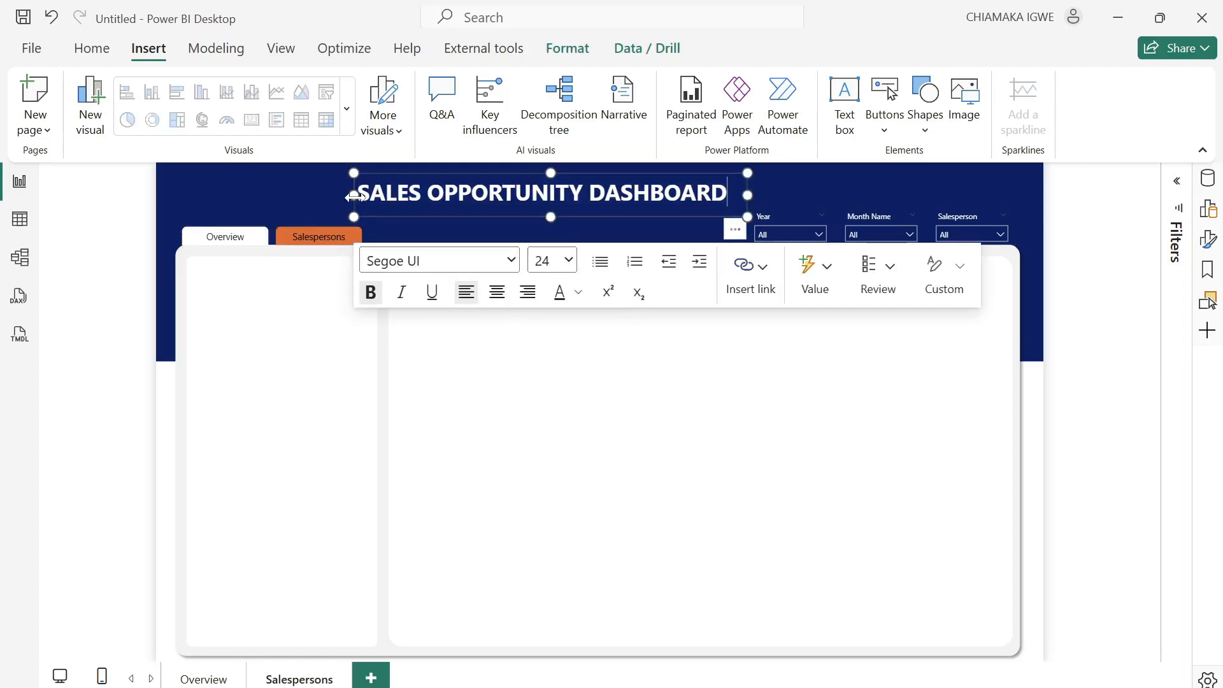
key("ctrl+a")
type("S")
key("BackSpace")
type("S")
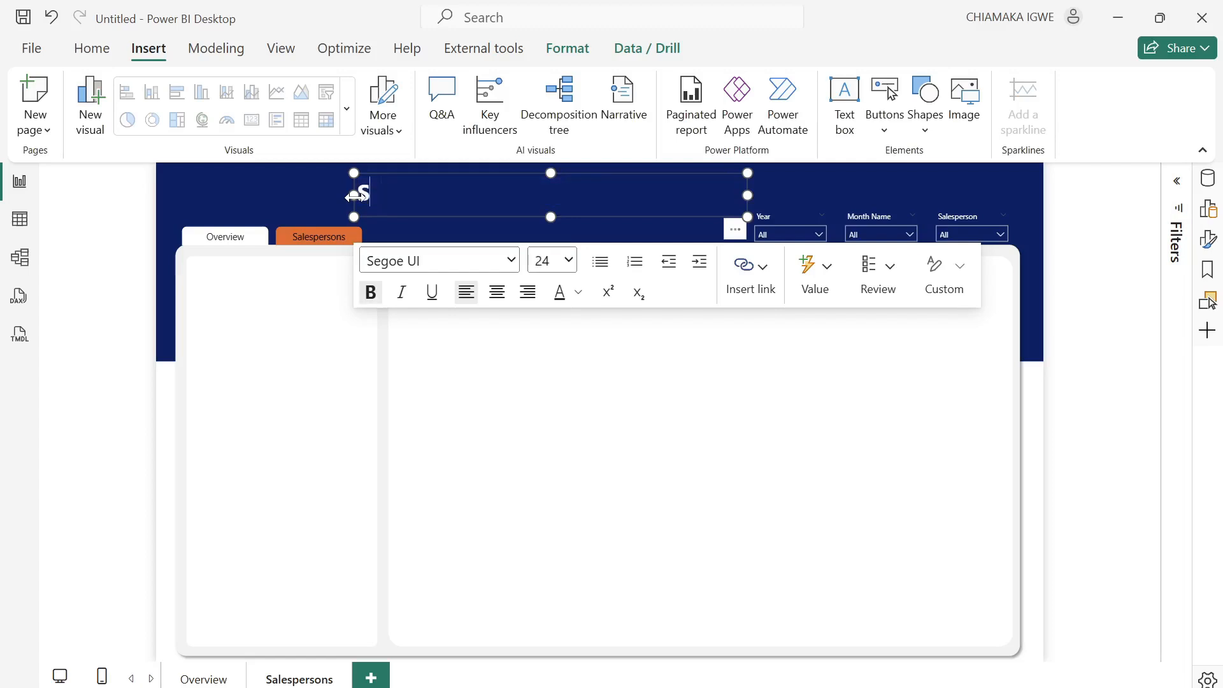
type("ALES PERSONS DETAILS")
left_click(497, 292)
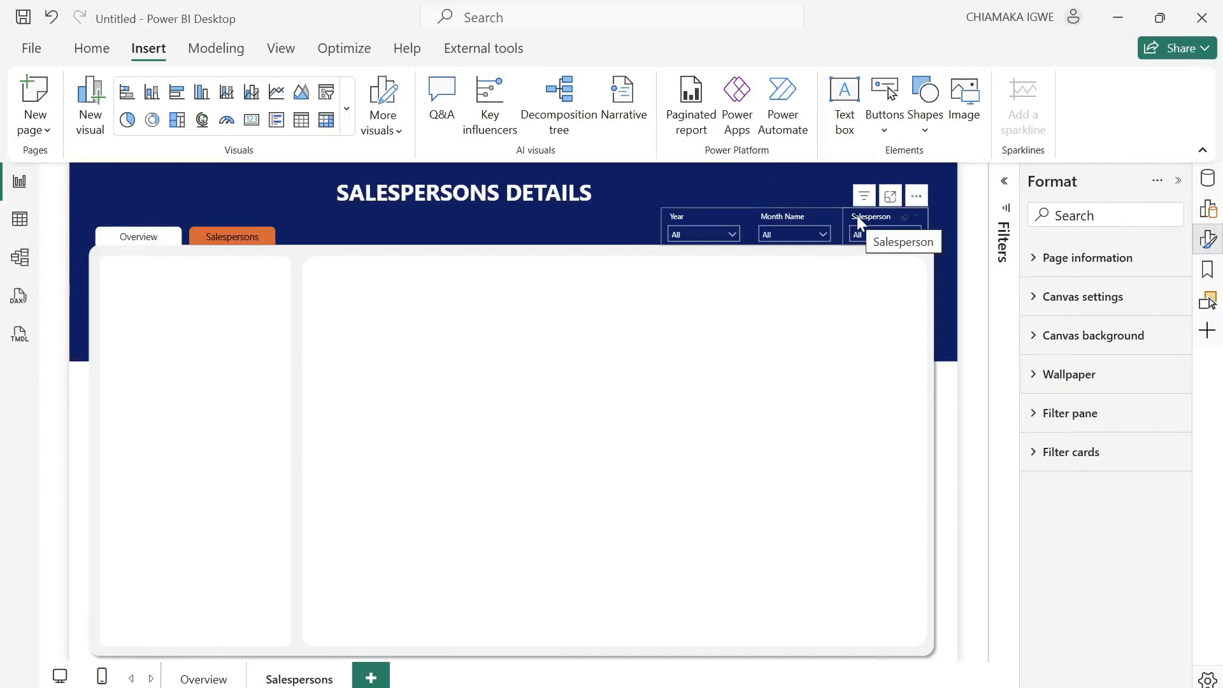
Replace the Salesperson field with Country in the third slicer on the Salespersons page and close the side panes.
left_click(858, 215)
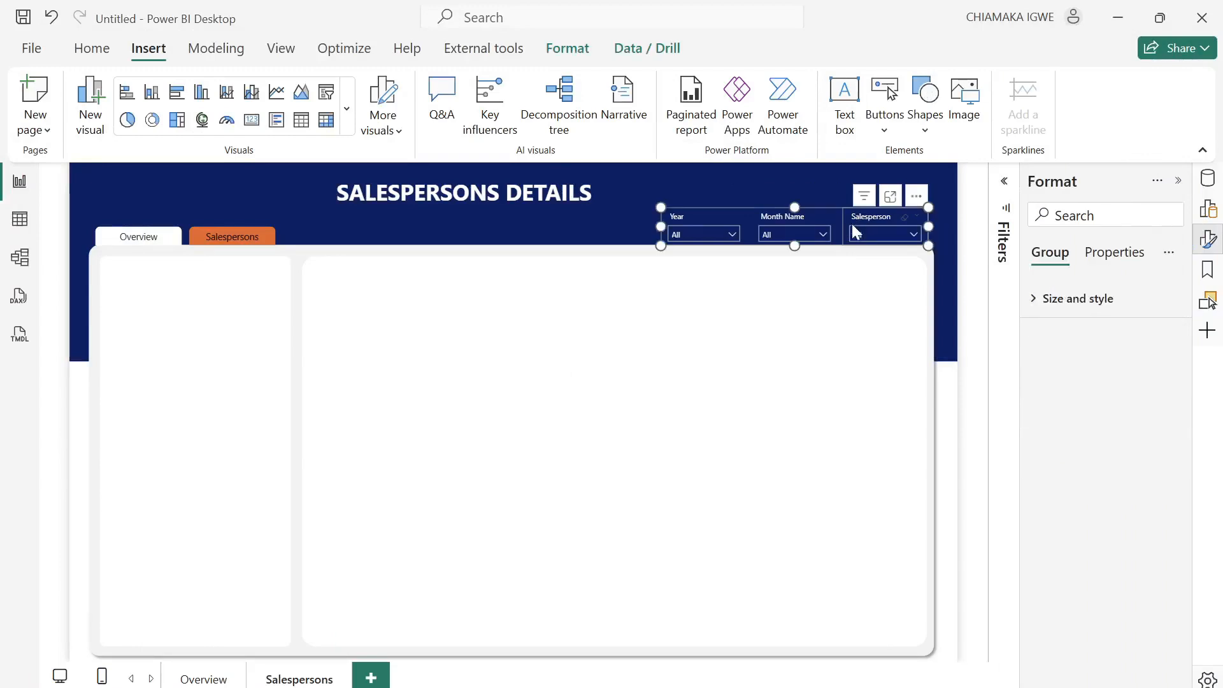
left_click(852, 228)
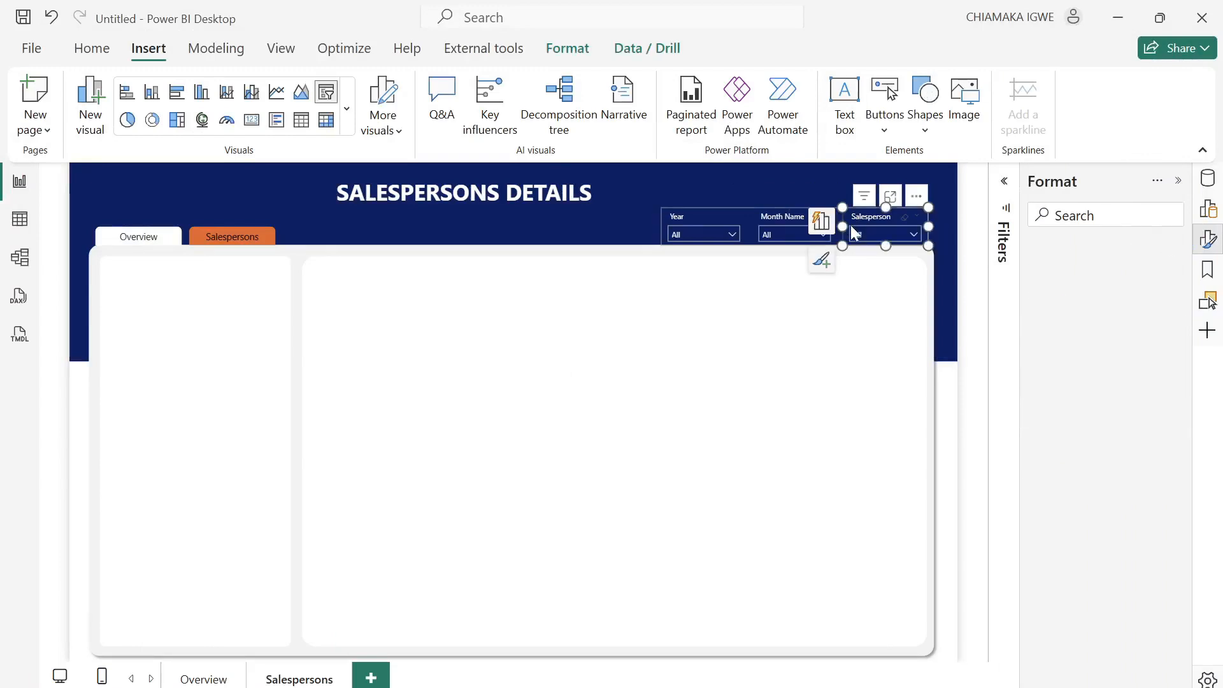
left_click(1208, 182)
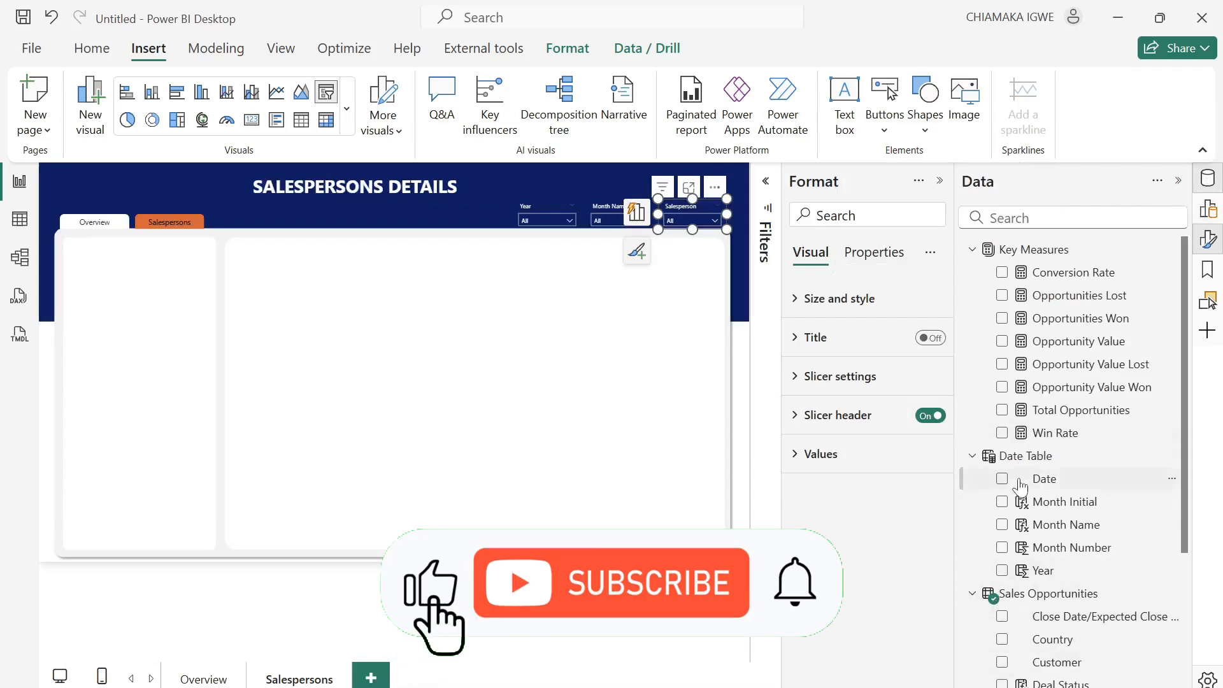
scroll(1020, 487, "down", 3)
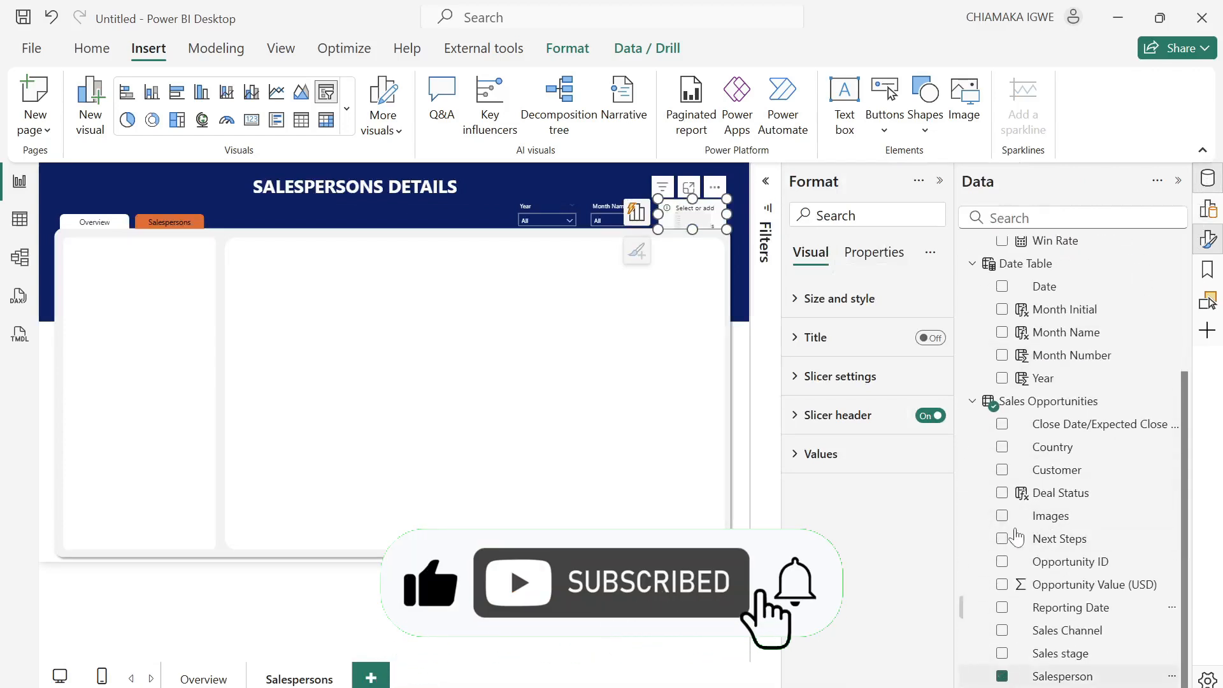
left_click(1002, 446)
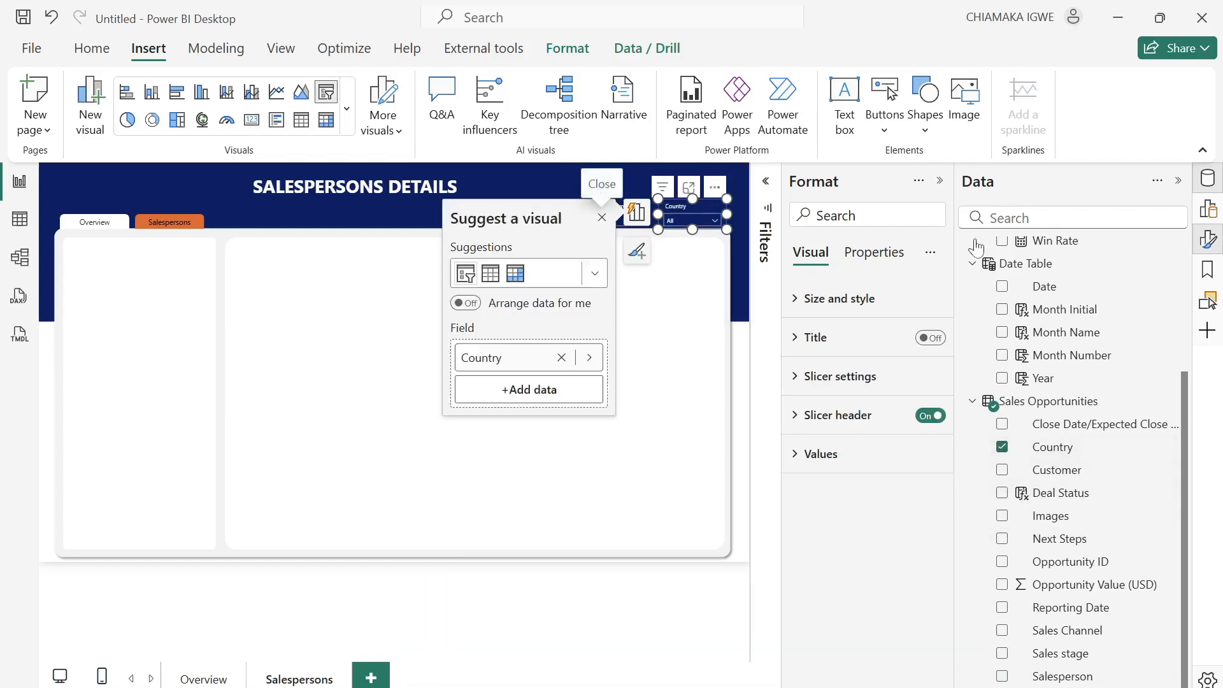
left_click(601, 217)
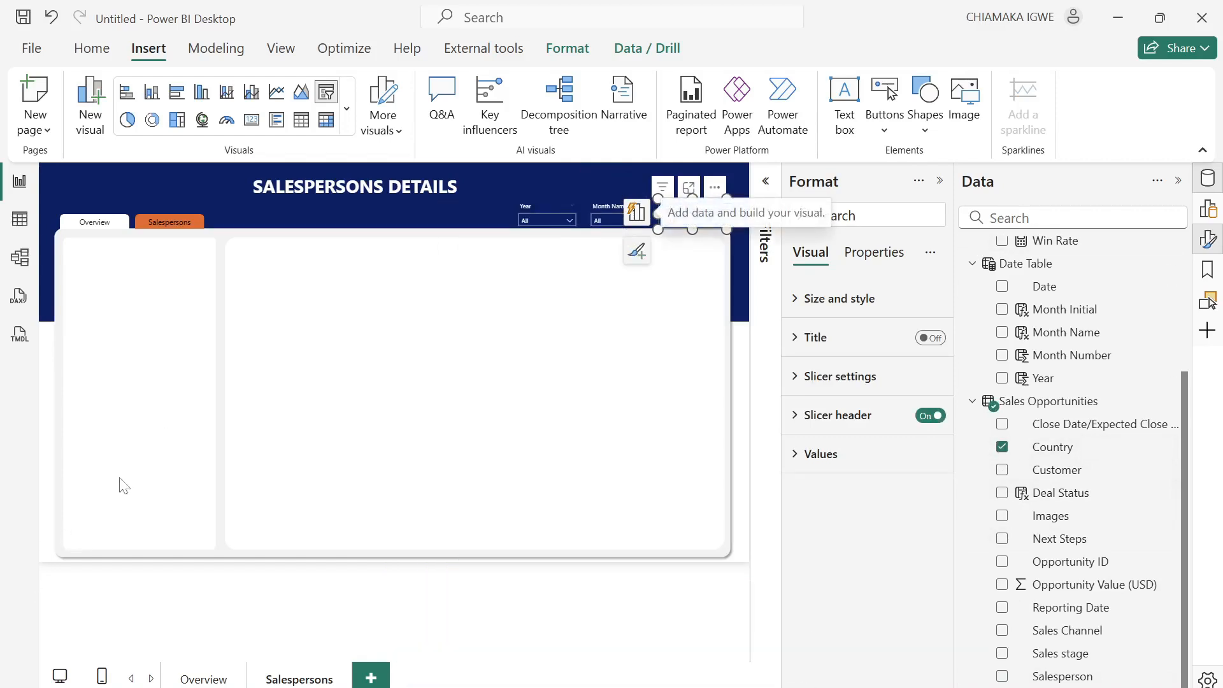
left_click(939, 184)
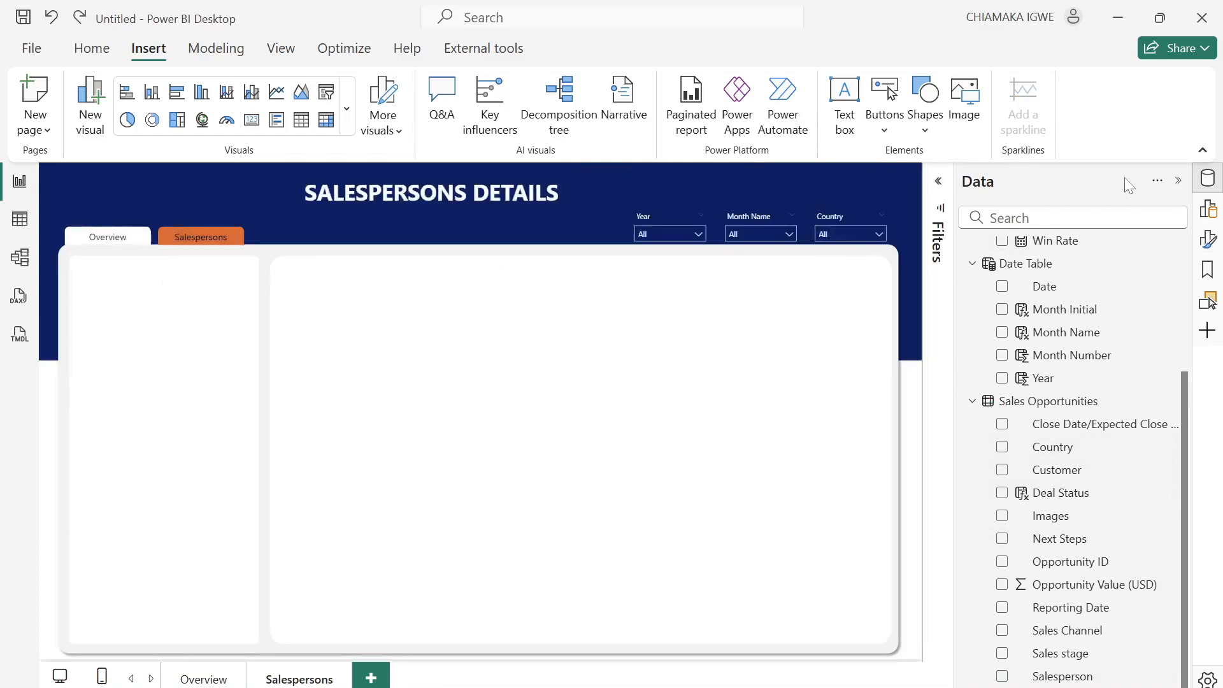
left_click(1175, 183)
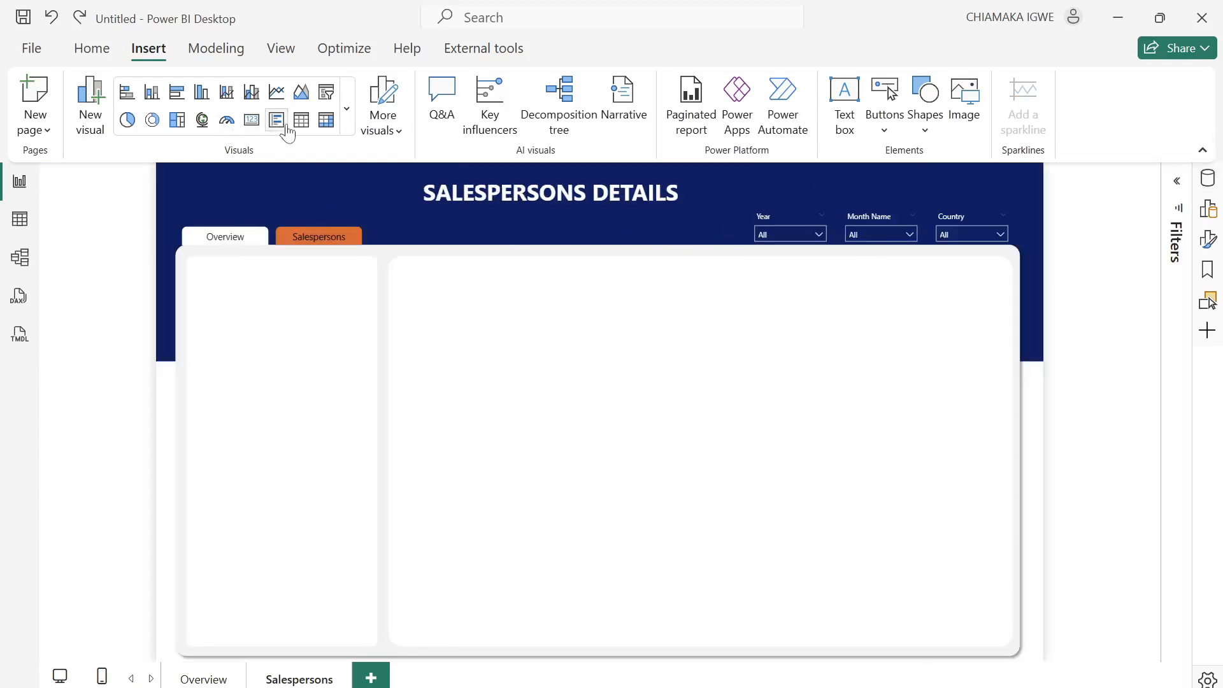
Insert a new card visual on the Salespersons page and size it to fill the upper part of the narrow white panel.
left_click(347, 110)
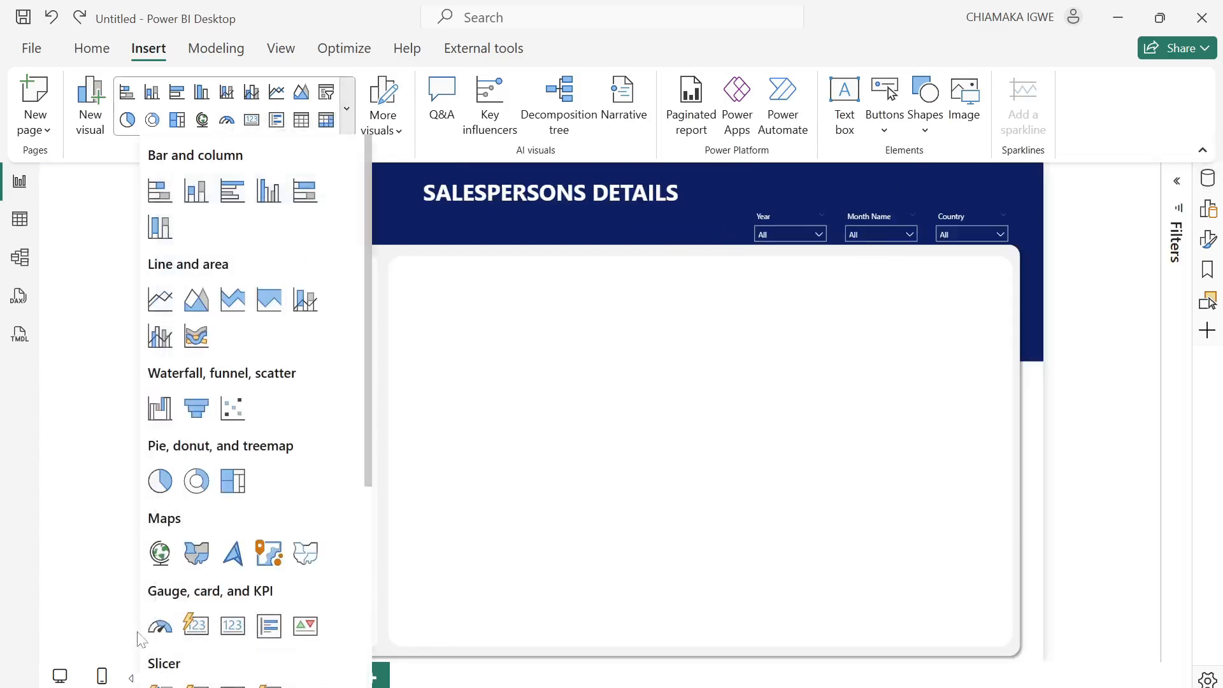
scroll(158, 625, "down", 3)
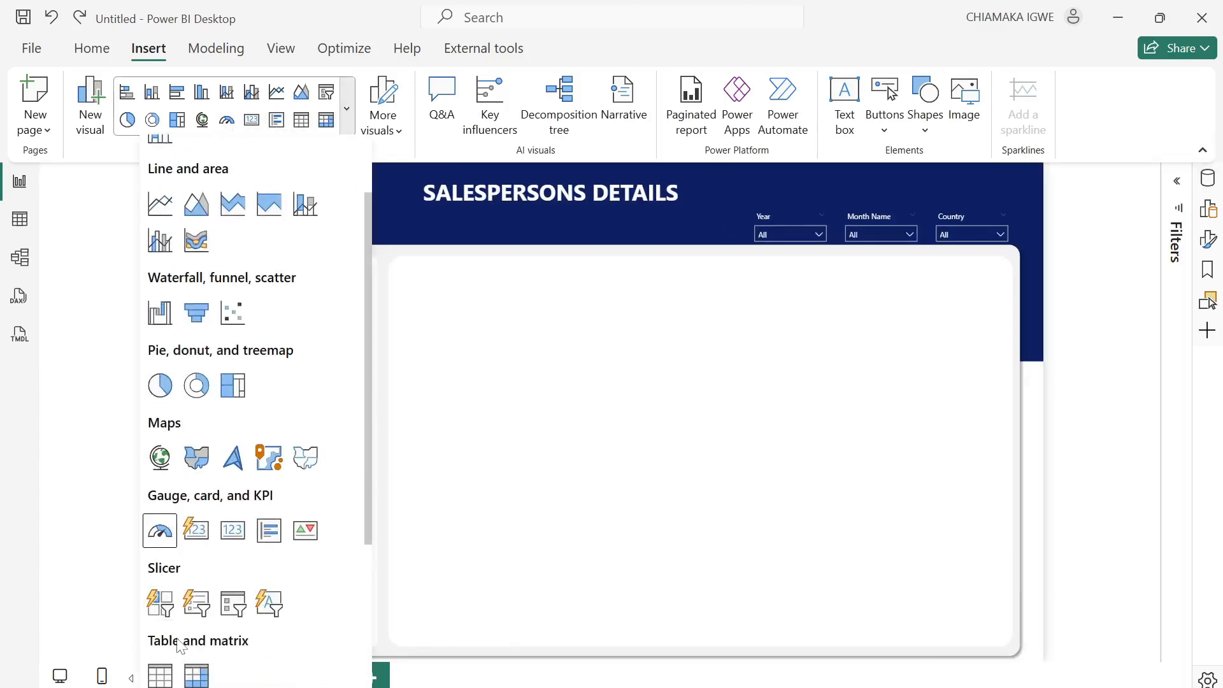
left_click(200, 533)
left_click_drag(308, 369, 318, 301)
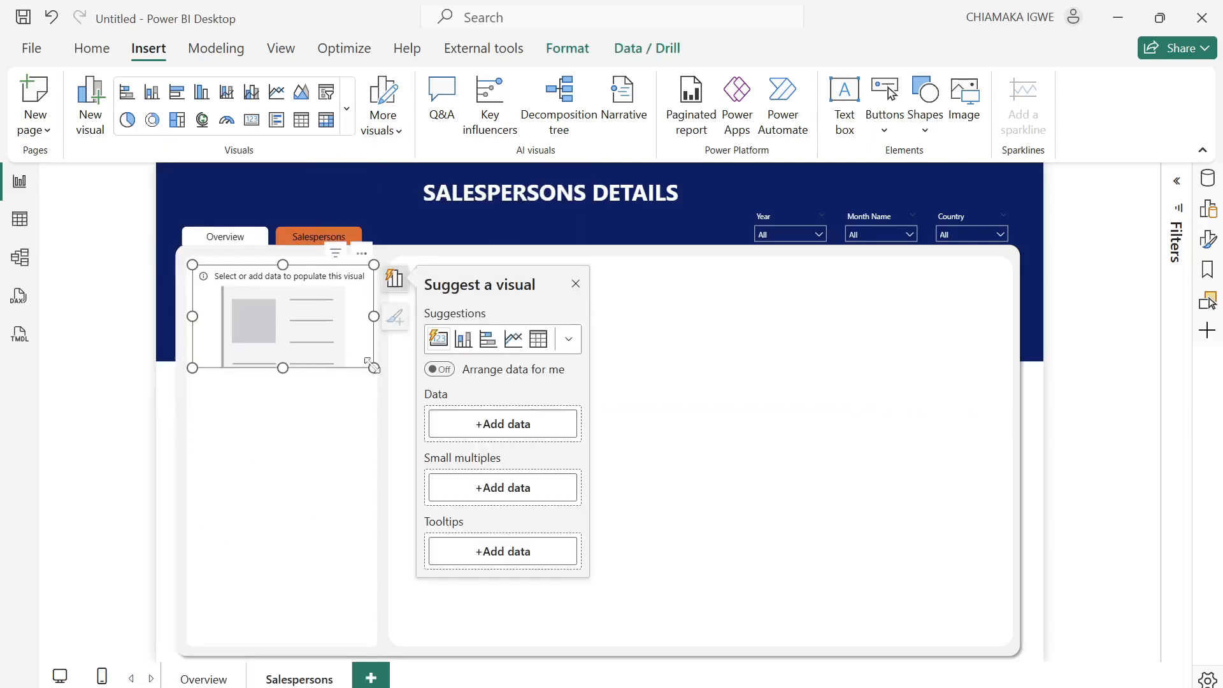
left_click_drag(368, 361, 374, 442)
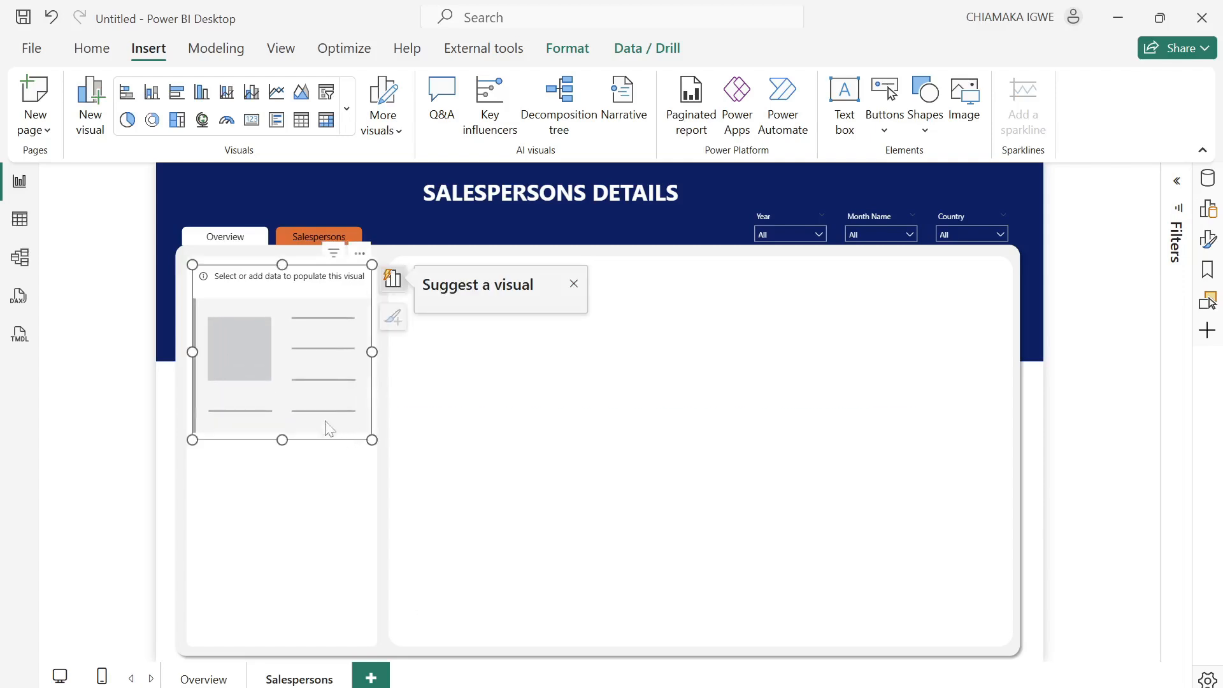
Add the Total Opportunities measure to the card and close the visual suggestions and the field list.
left_click(1208, 179)
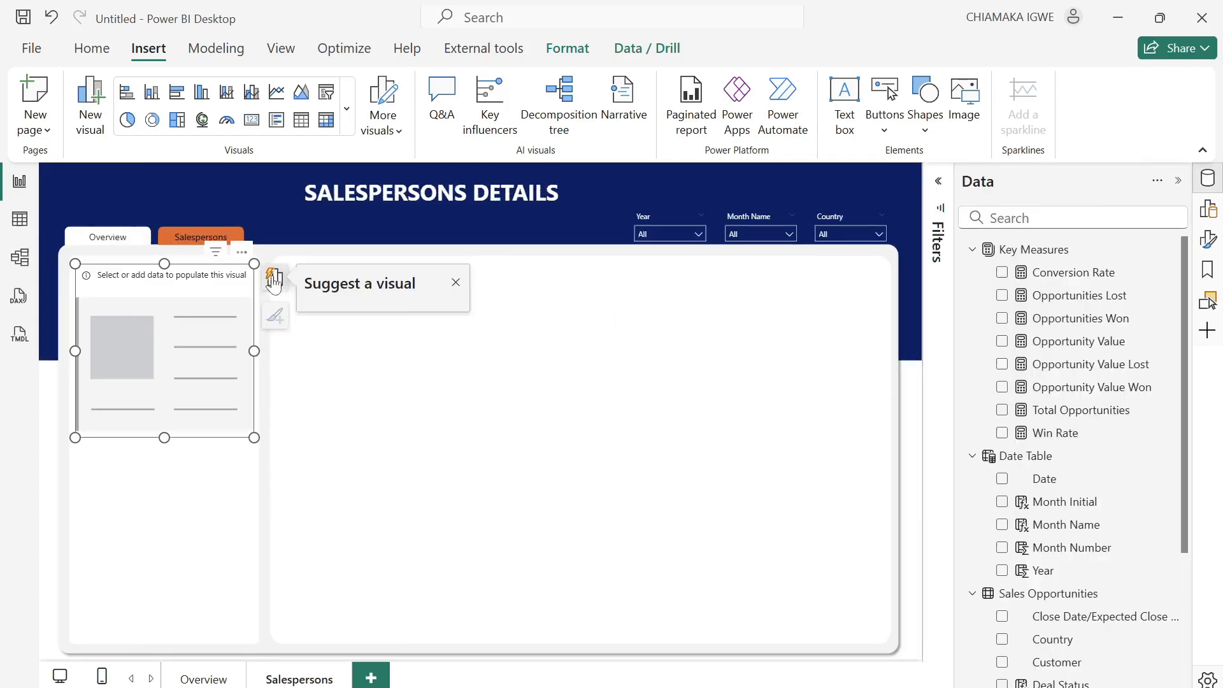
left_click(274, 280)
left_click(455, 283)
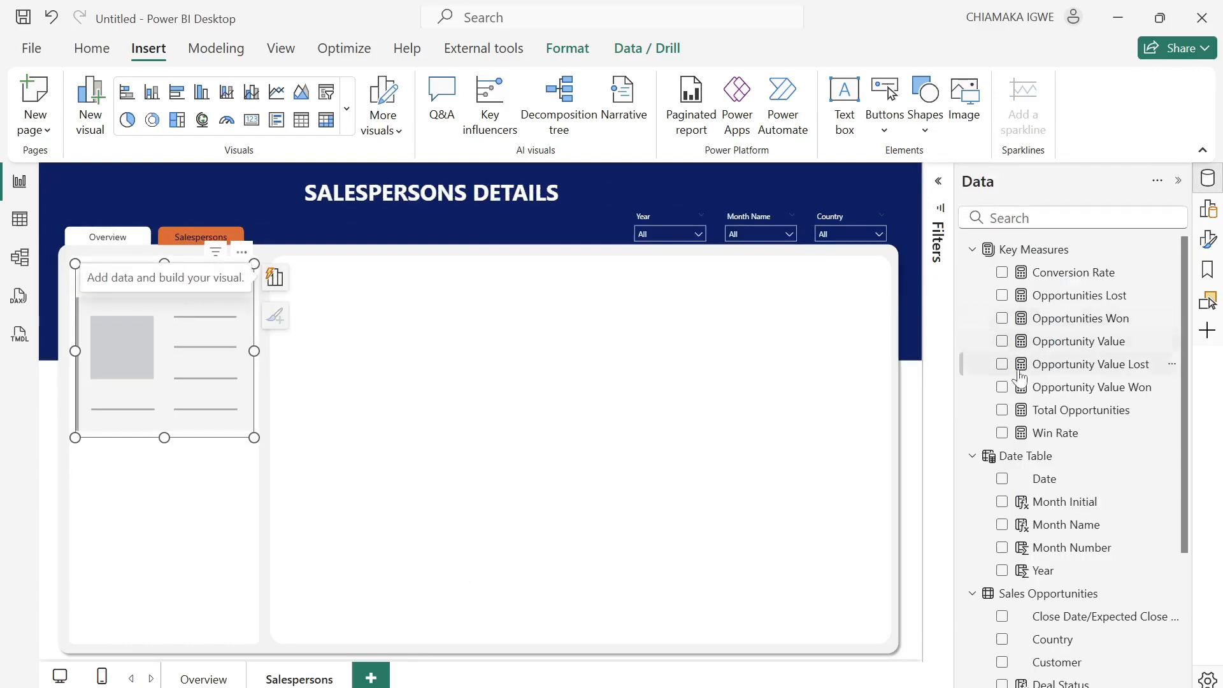
left_click(1002, 410)
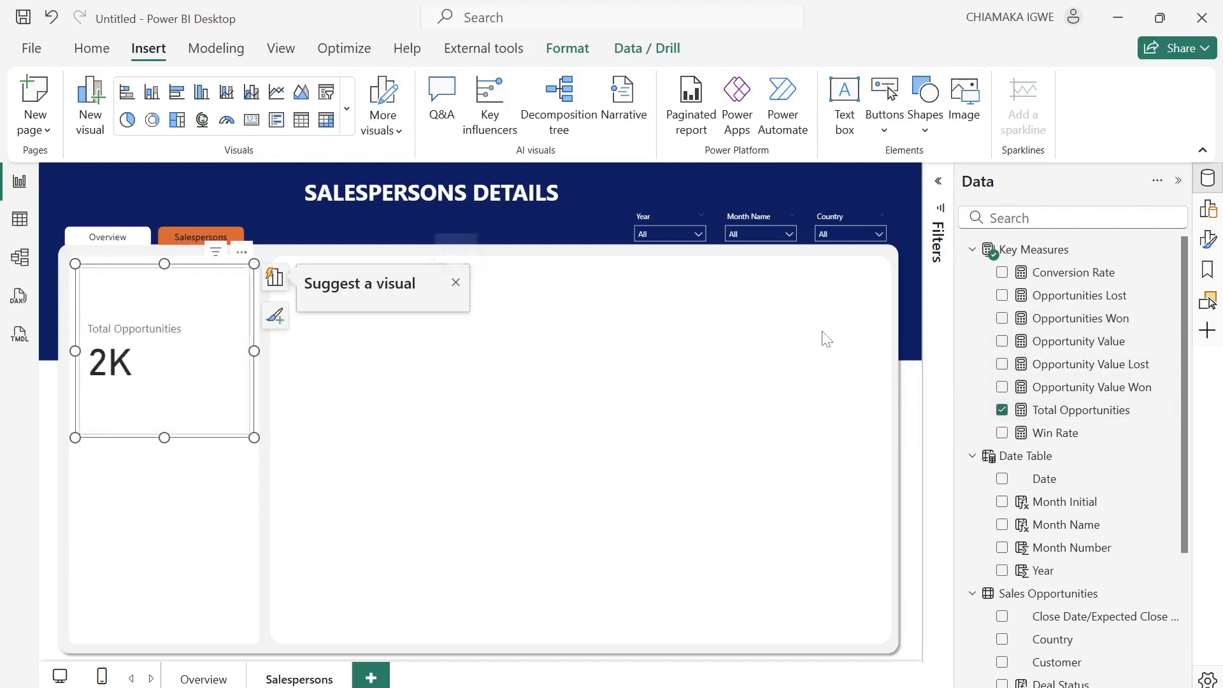
left_click(455, 282)
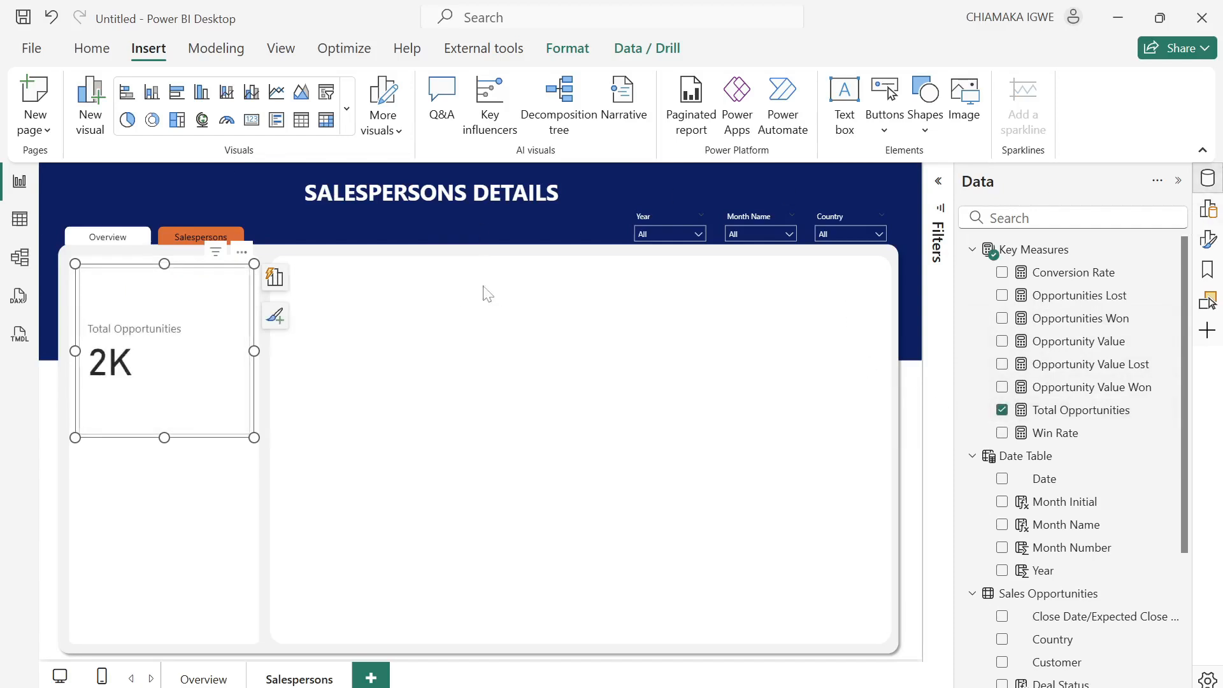
left_click(1179, 184)
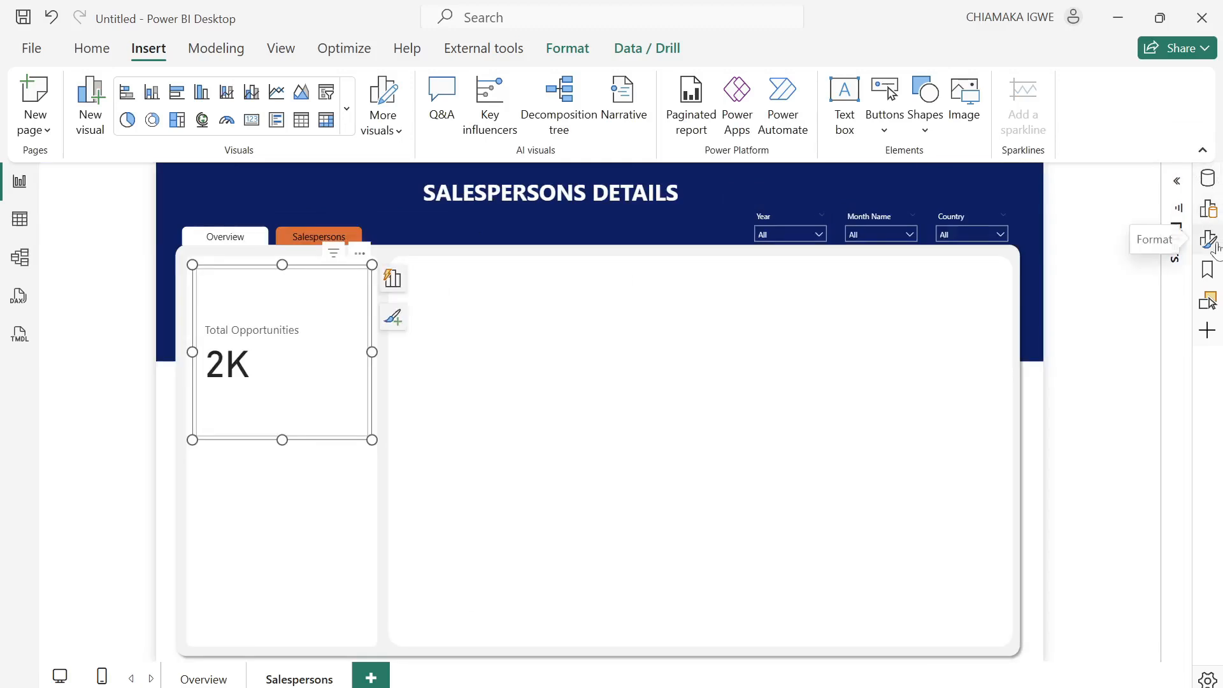
Turn off both the callout value and its label on the card.
left_click(1208, 240)
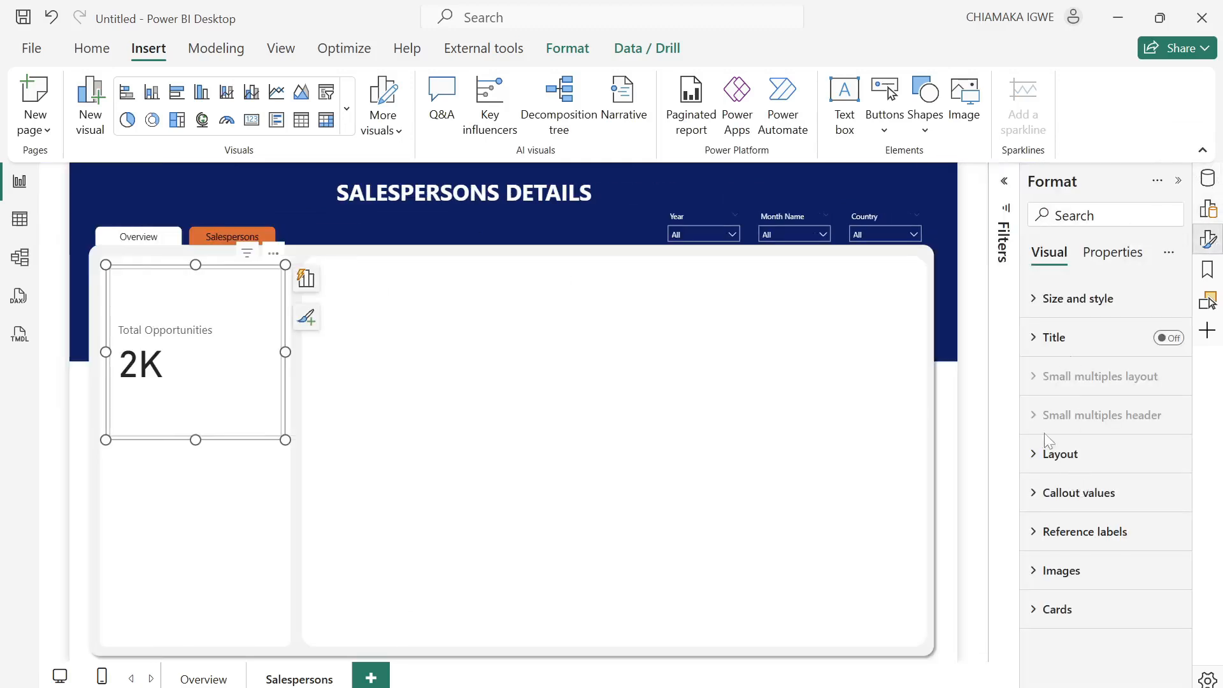
left_click(1046, 508)
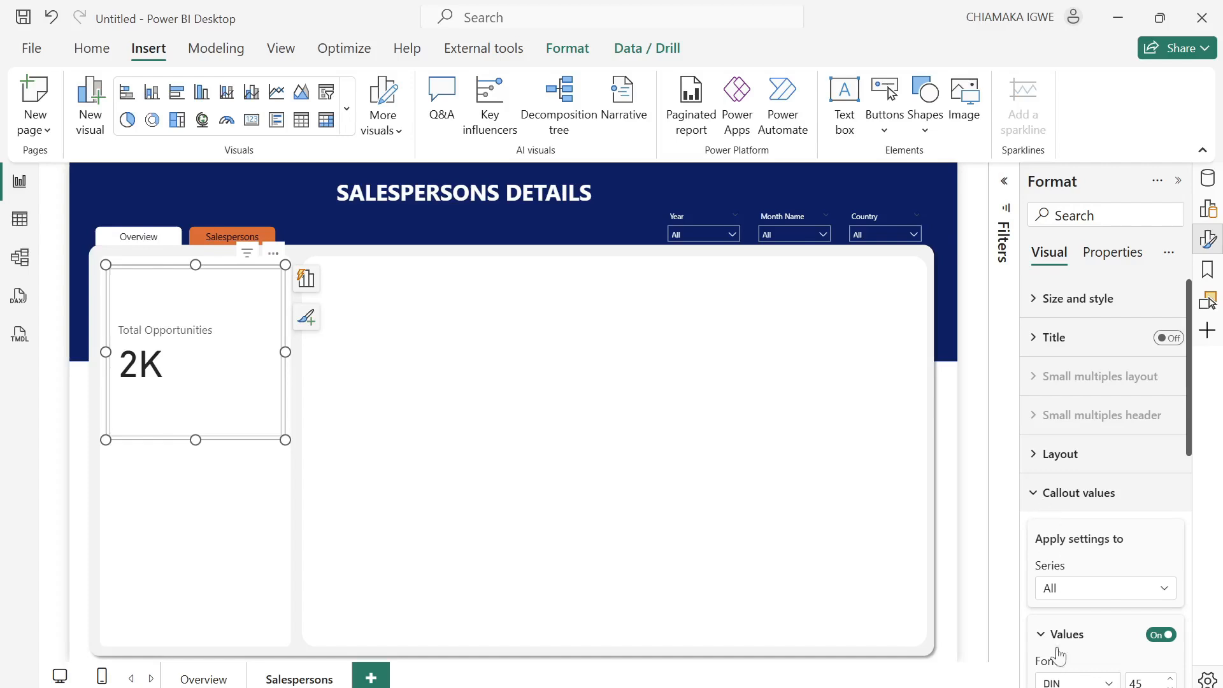
scroll(1096, 609, "down", 4)
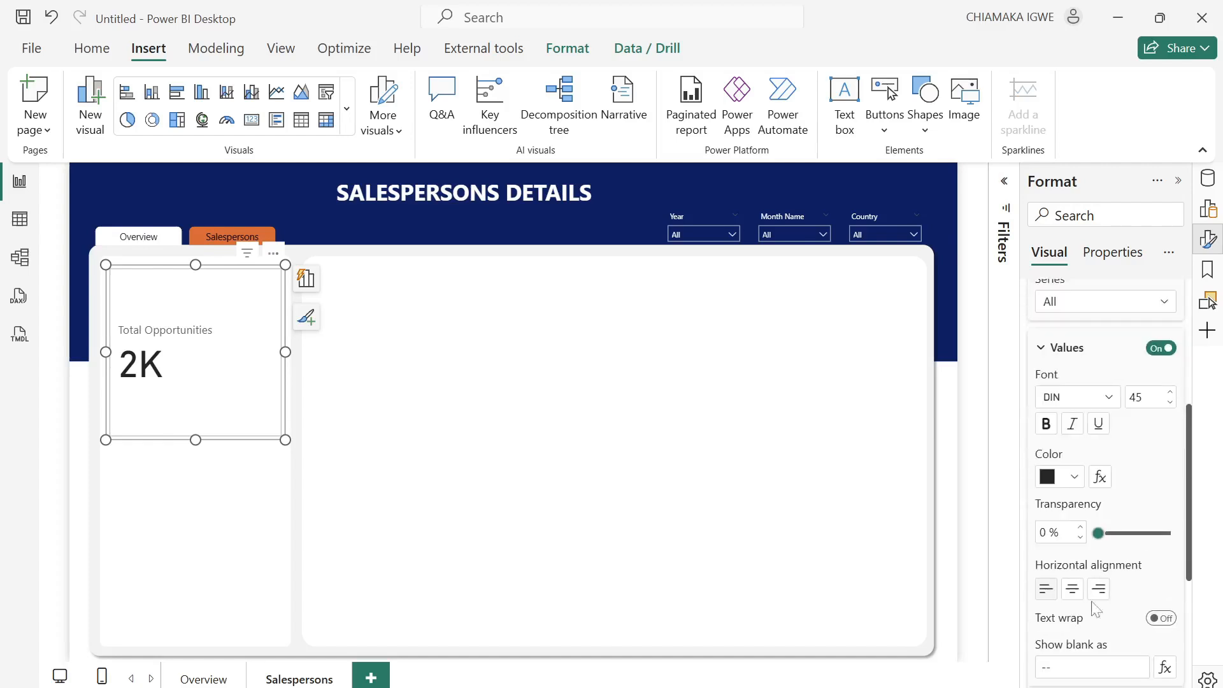
left_click(1160, 351)
scroll(1118, 564, "down", 4)
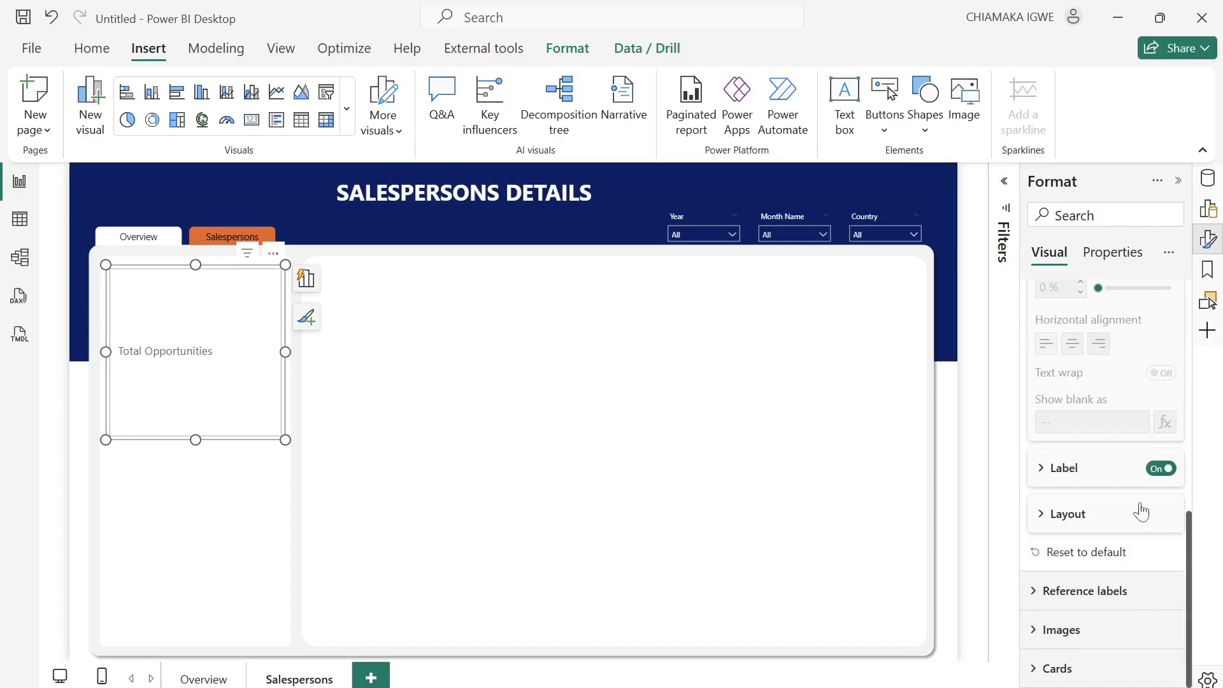
left_click(1161, 469)
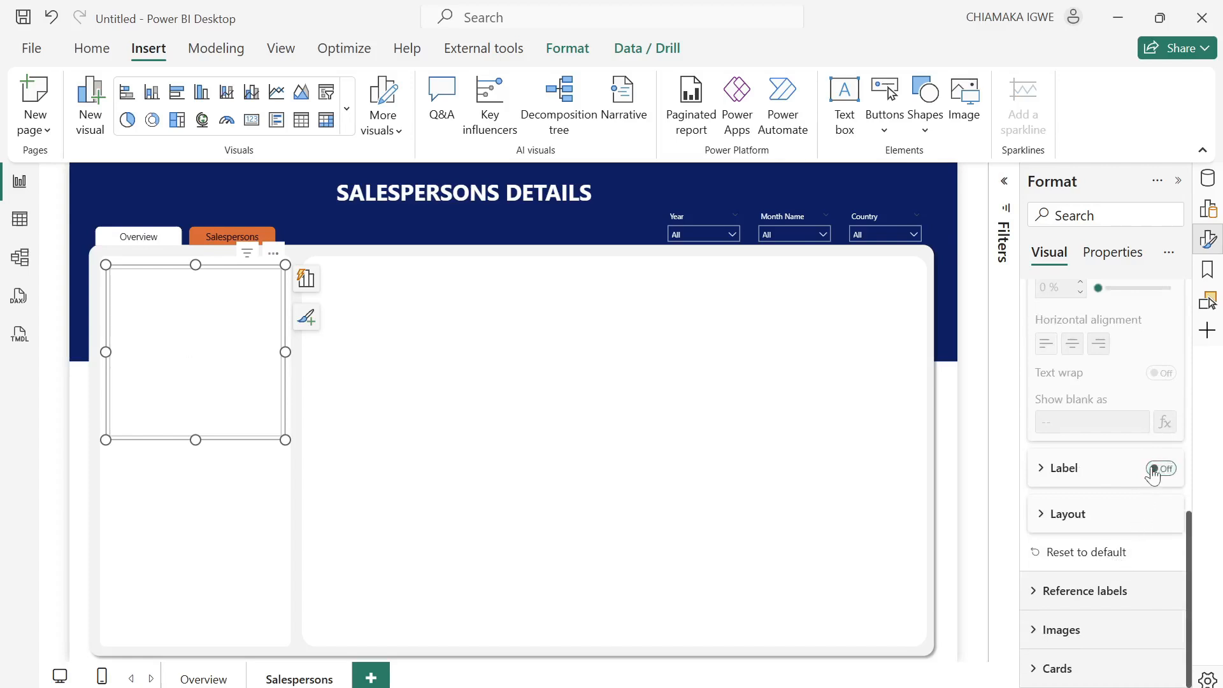
Turn on the card image for the Total Opportunities series and set the image type to Image URL.
left_click(1046, 630)
scroll(1115, 488, "down", 3)
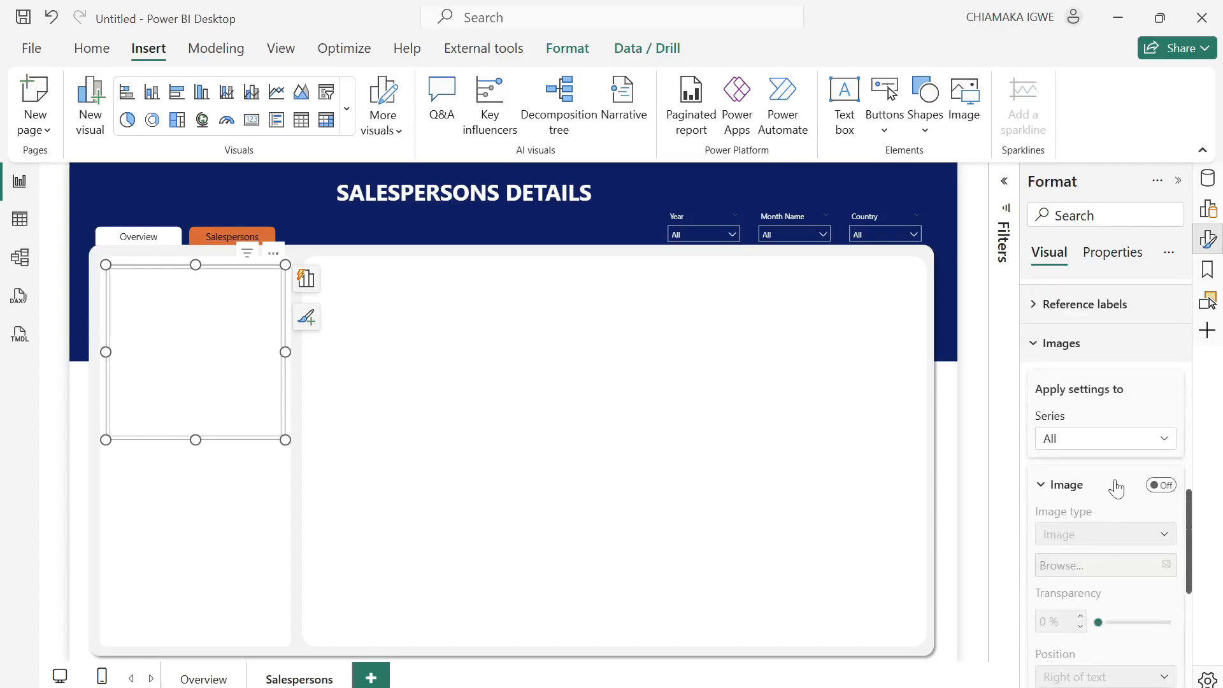
left_click(1119, 441)
left_click(1106, 483)
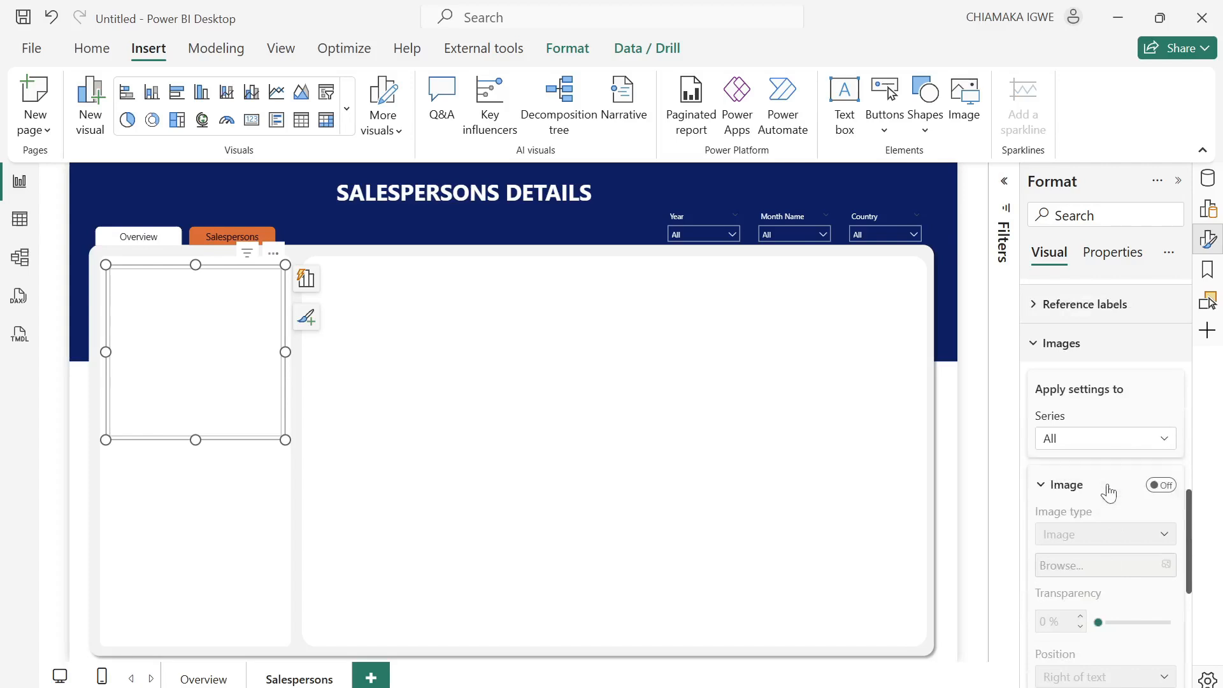
left_click(1169, 488)
left_click(1144, 543)
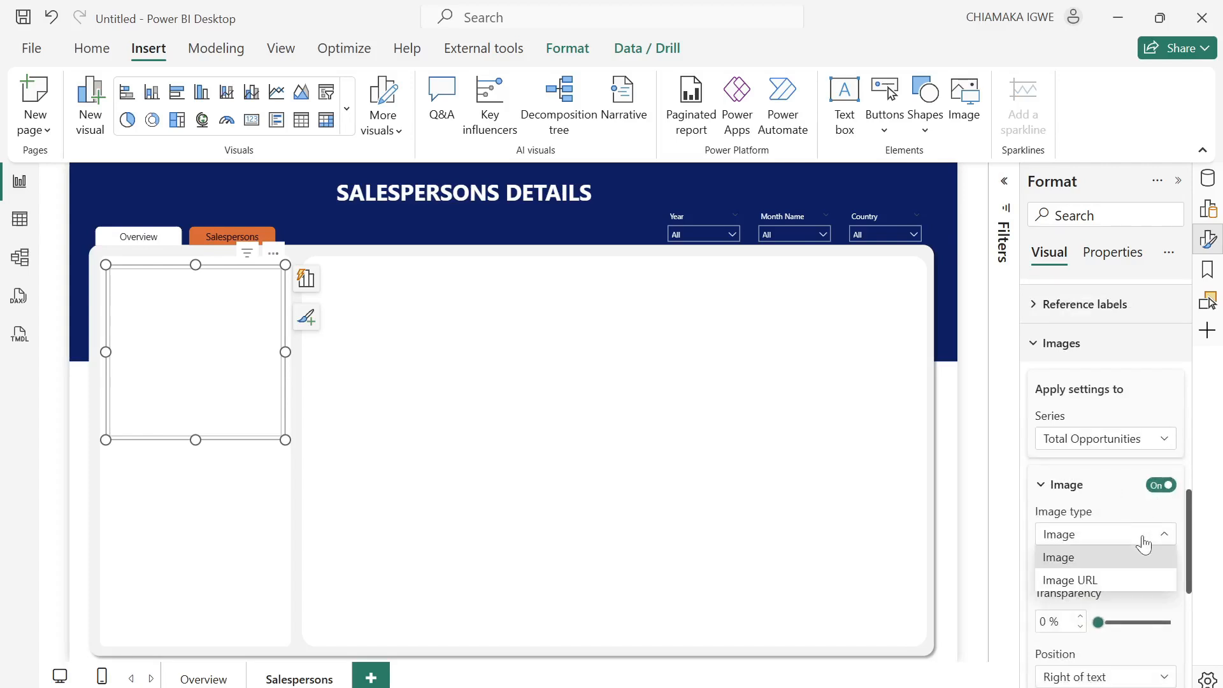
left_click(1126, 582)
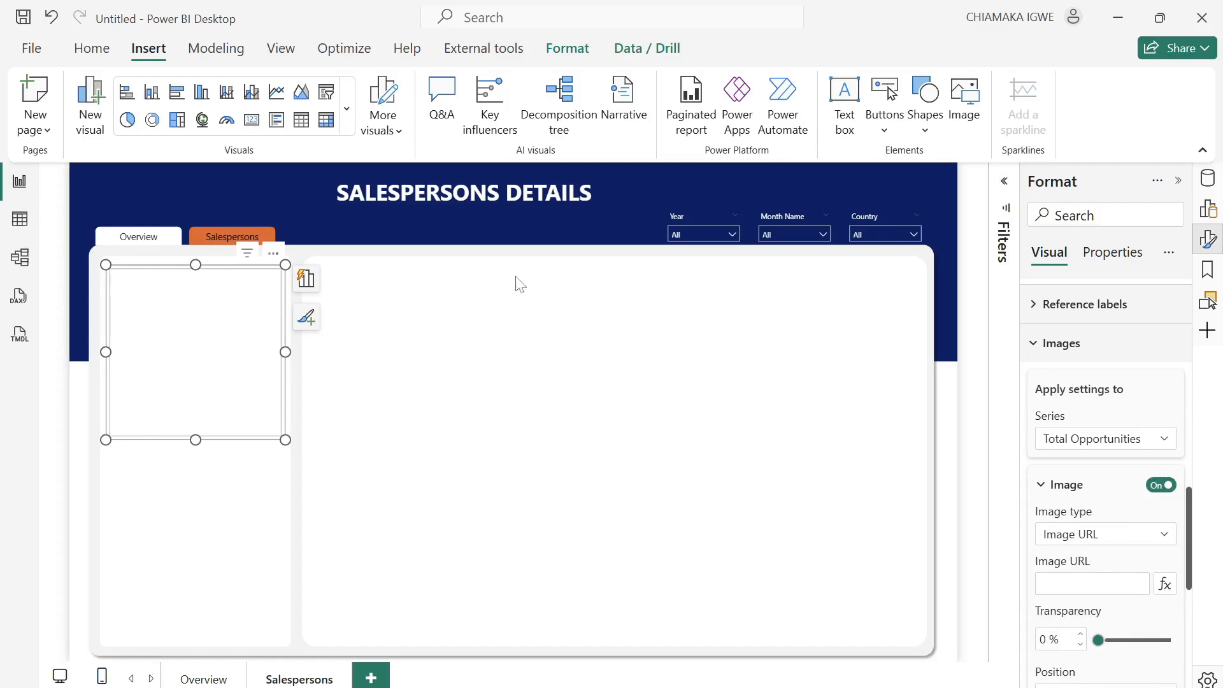
Base the card's image URL on the Images field of Sales Opportunities, using field value style and First summarization.
left_click(1166, 584)
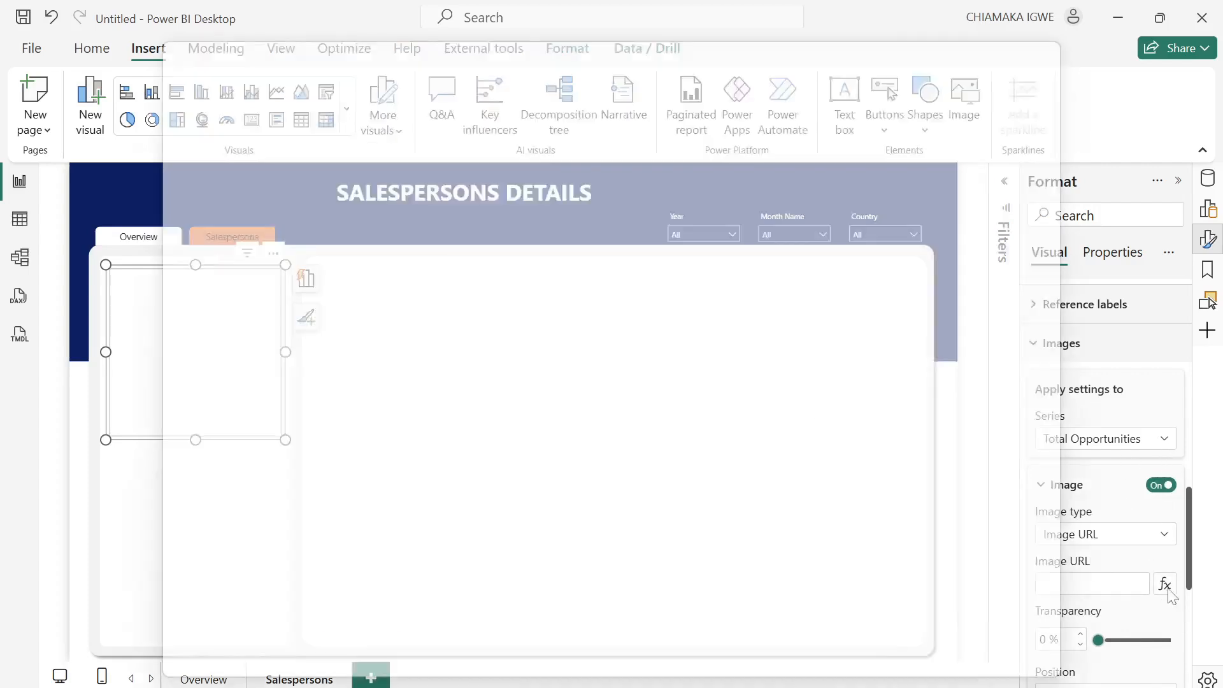
left_click(304, 242)
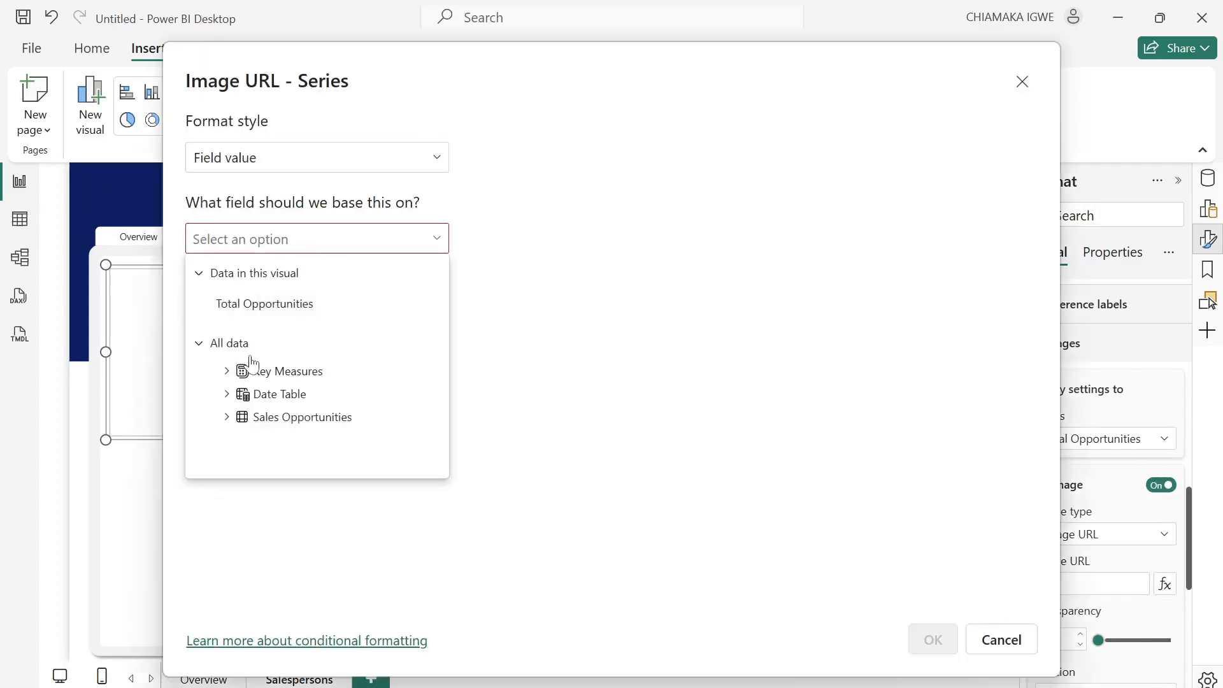
left_click(231, 420)
scroll(266, 425, "down", 3)
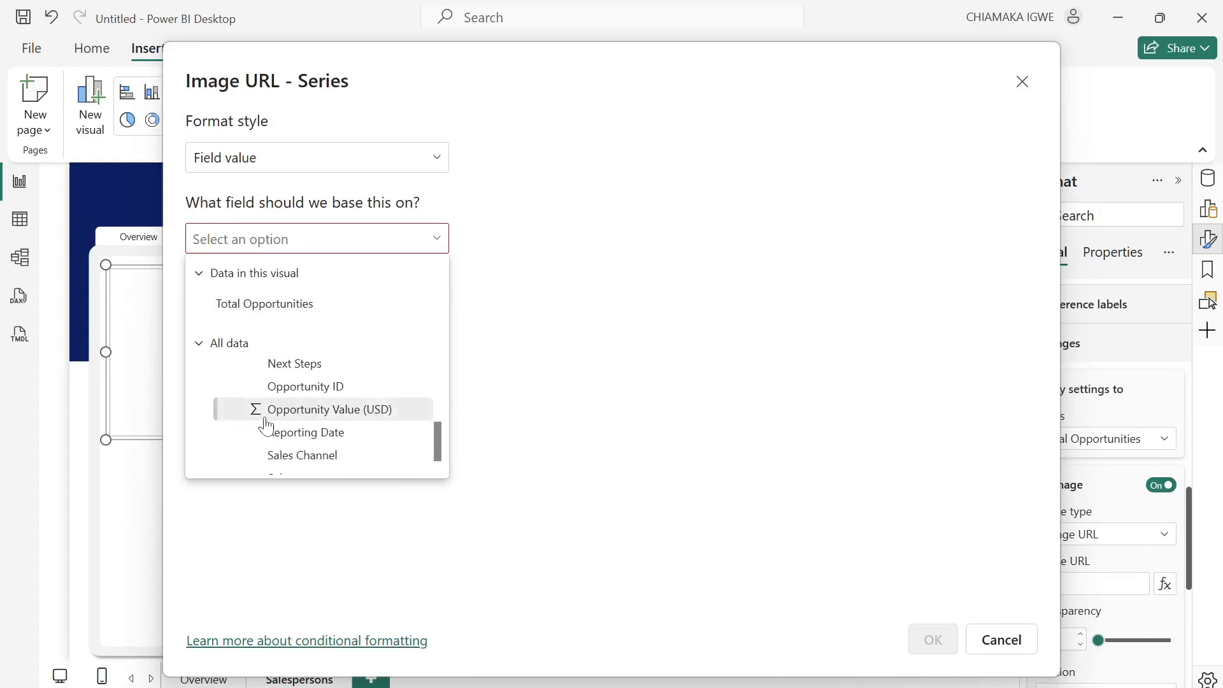
scroll(268, 420, "up", 5)
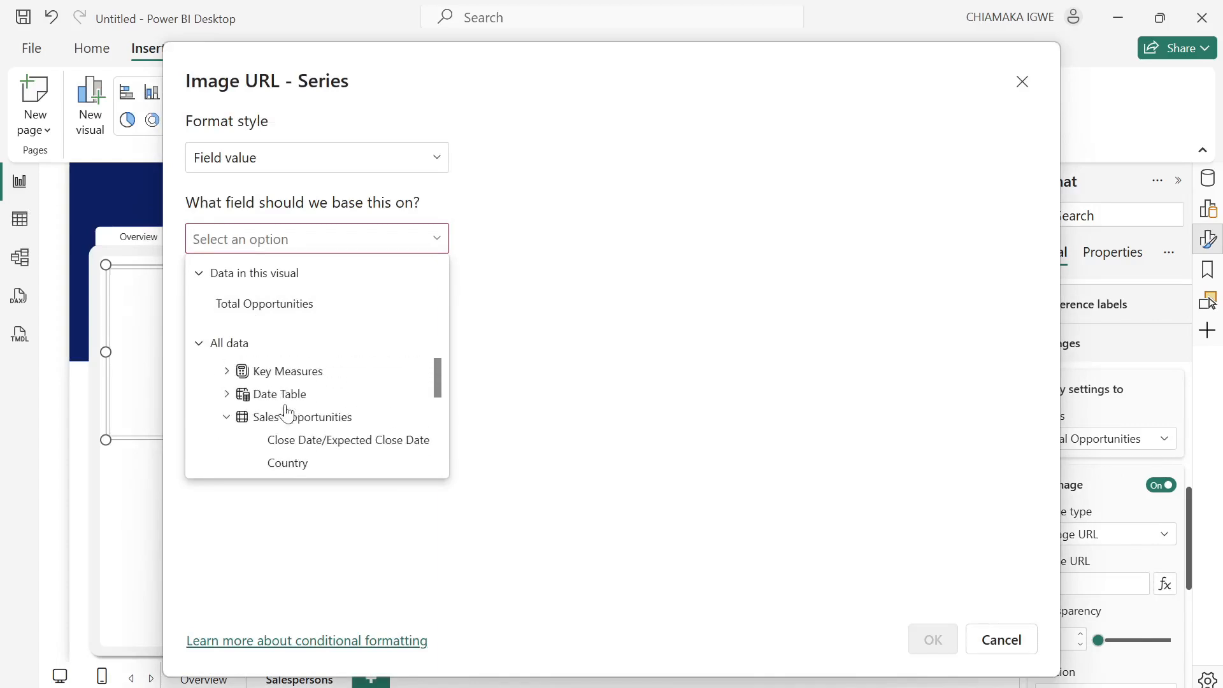
scroll(274, 414, "down", 5)
scroll(287, 423, "up", 3)
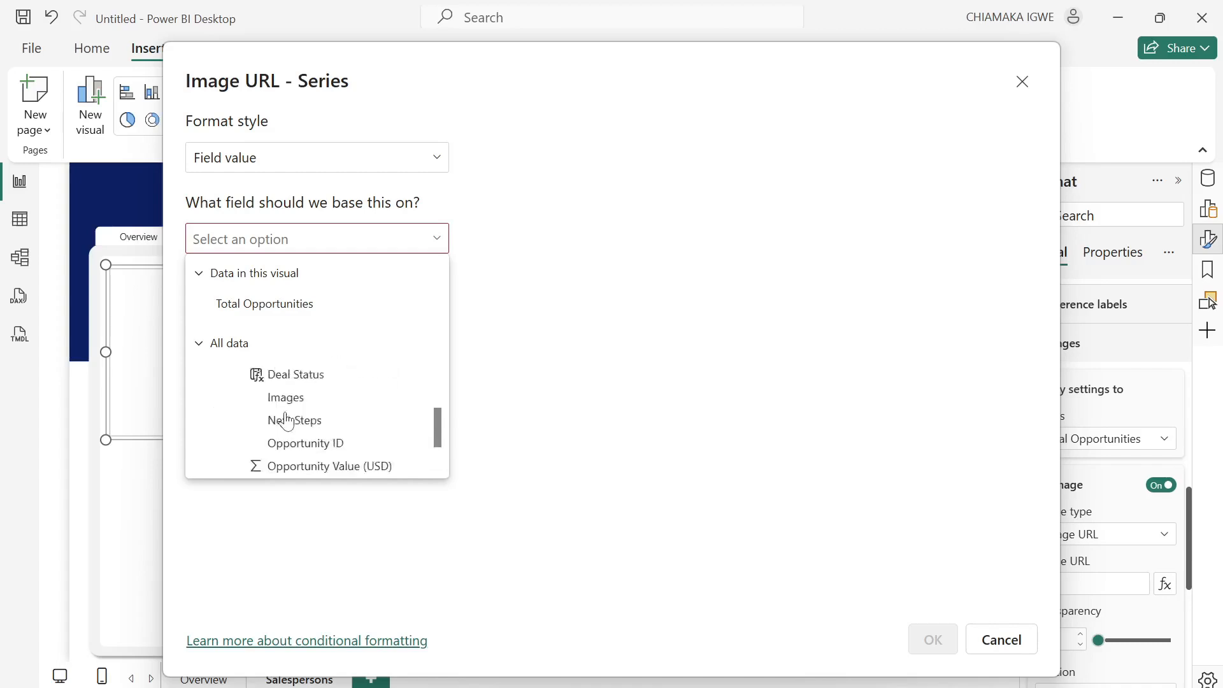
scroll(289, 417, "down", 1)
left_click(286, 398)
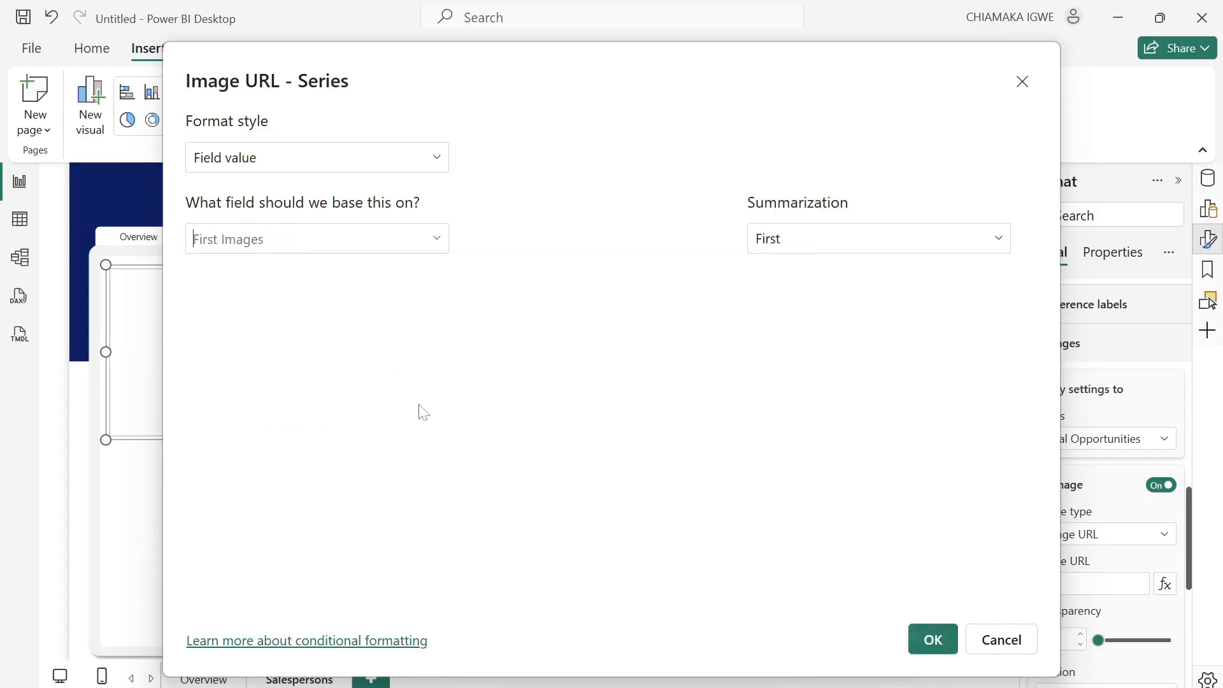
left_click(933, 639)
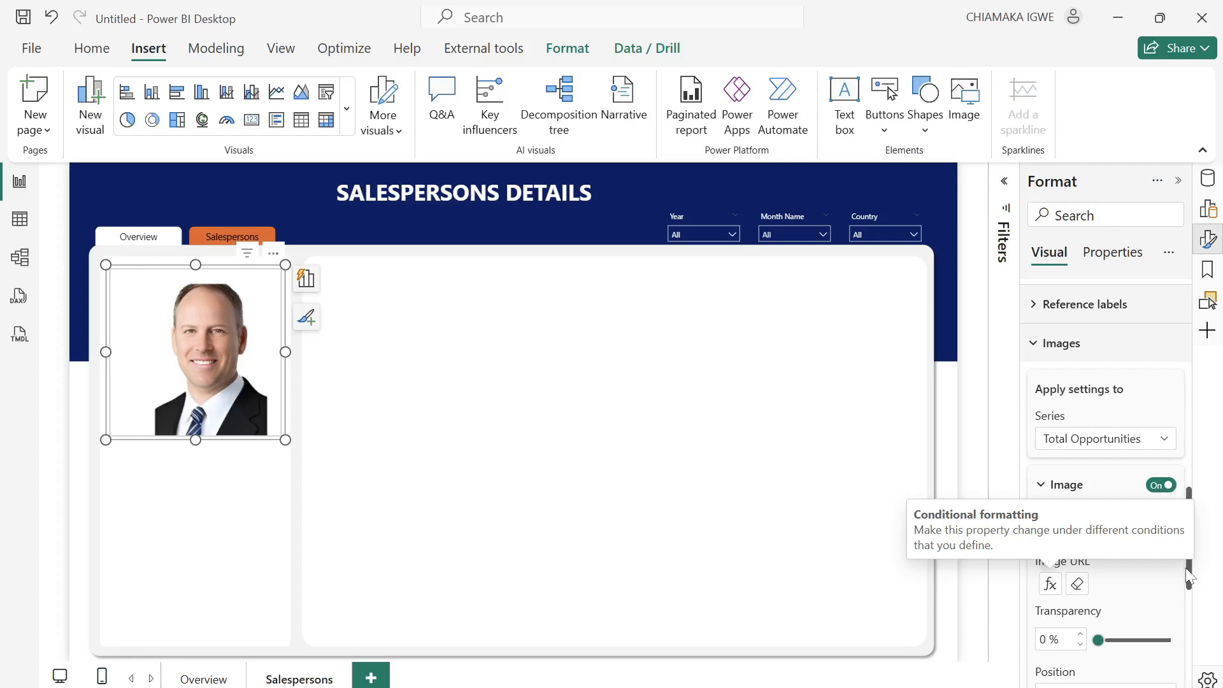
Collapse the card's image settings and apply the reference label settings to the Total Opportunities series.
left_click_drag(1191, 587, 1190, 679)
scroll(1157, 627, "down", 1)
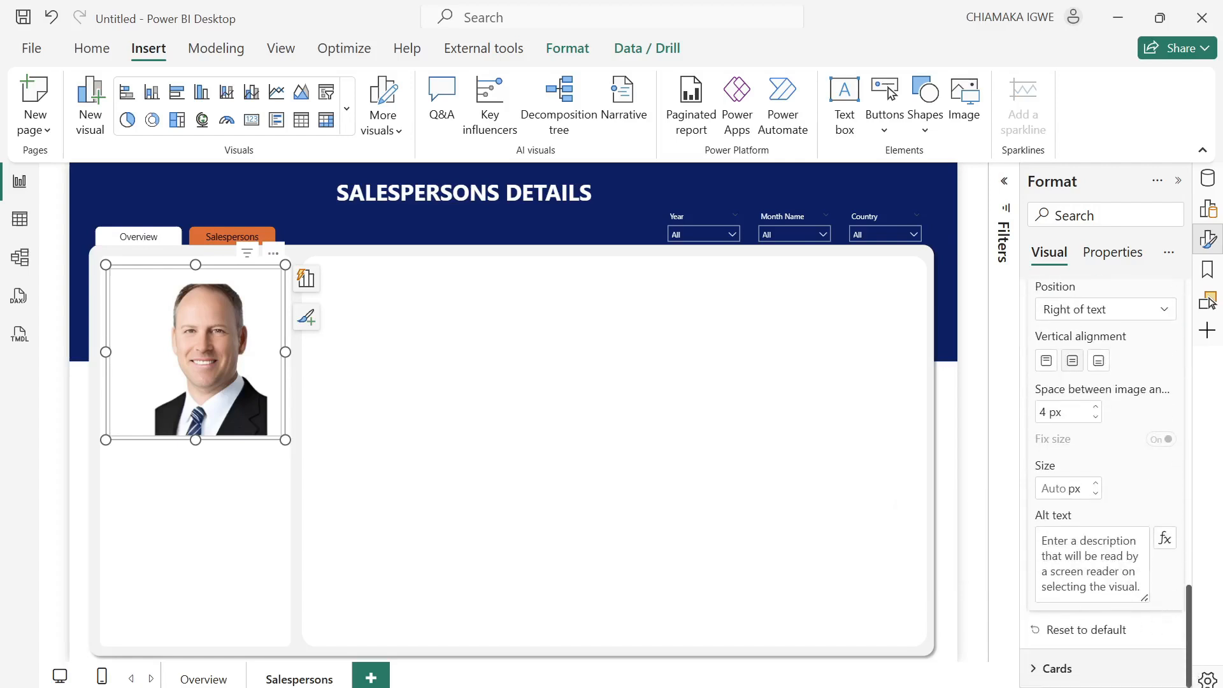
scroll(1102, 554, "up", 6)
left_click(1050, 341)
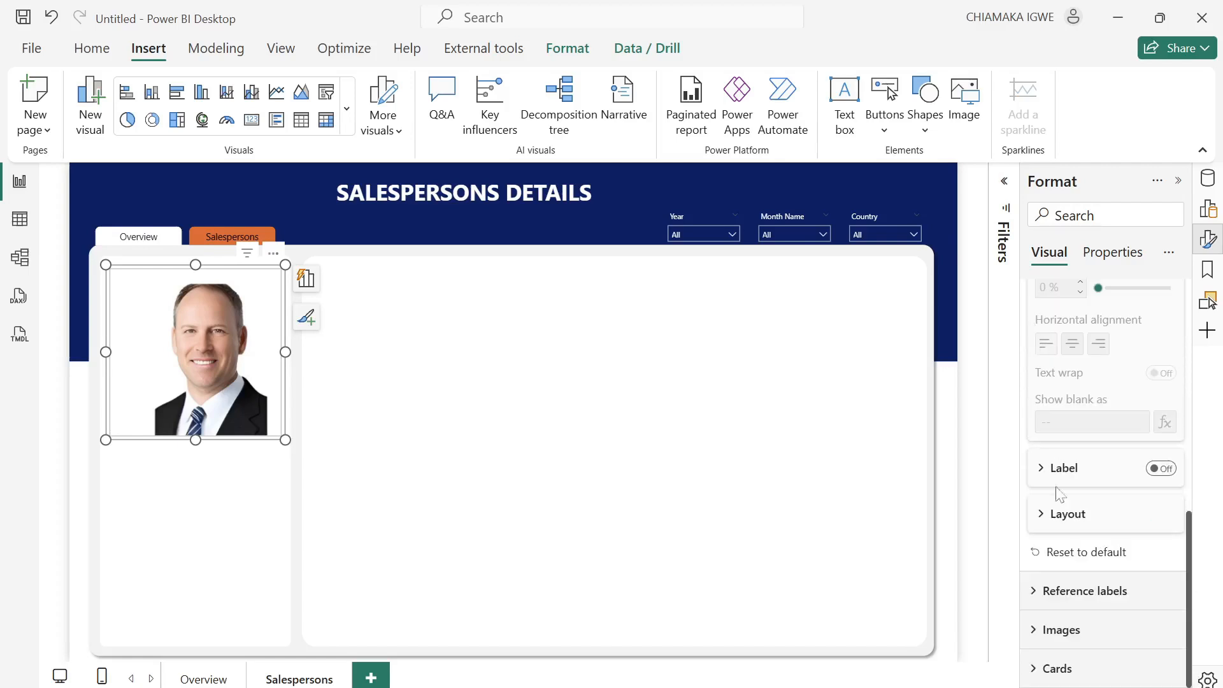
left_click(1032, 593)
scroll(1053, 593, "down", 3)
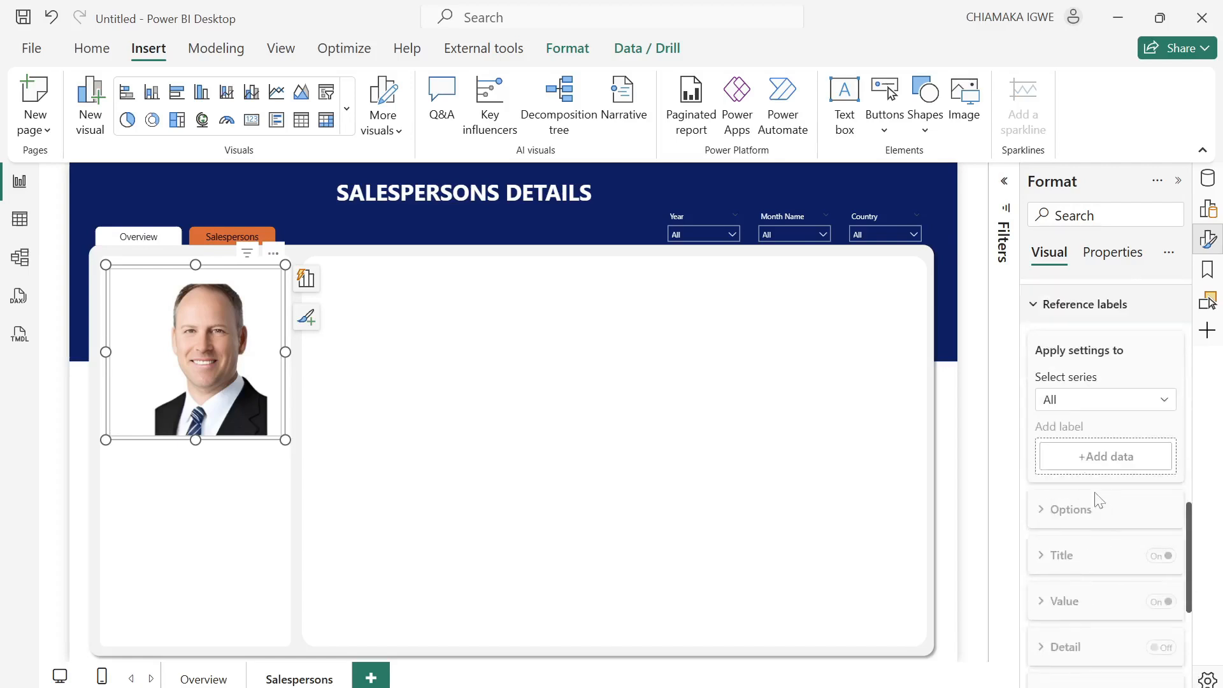
left_click(1118, 402)
left_click(1103, 448)
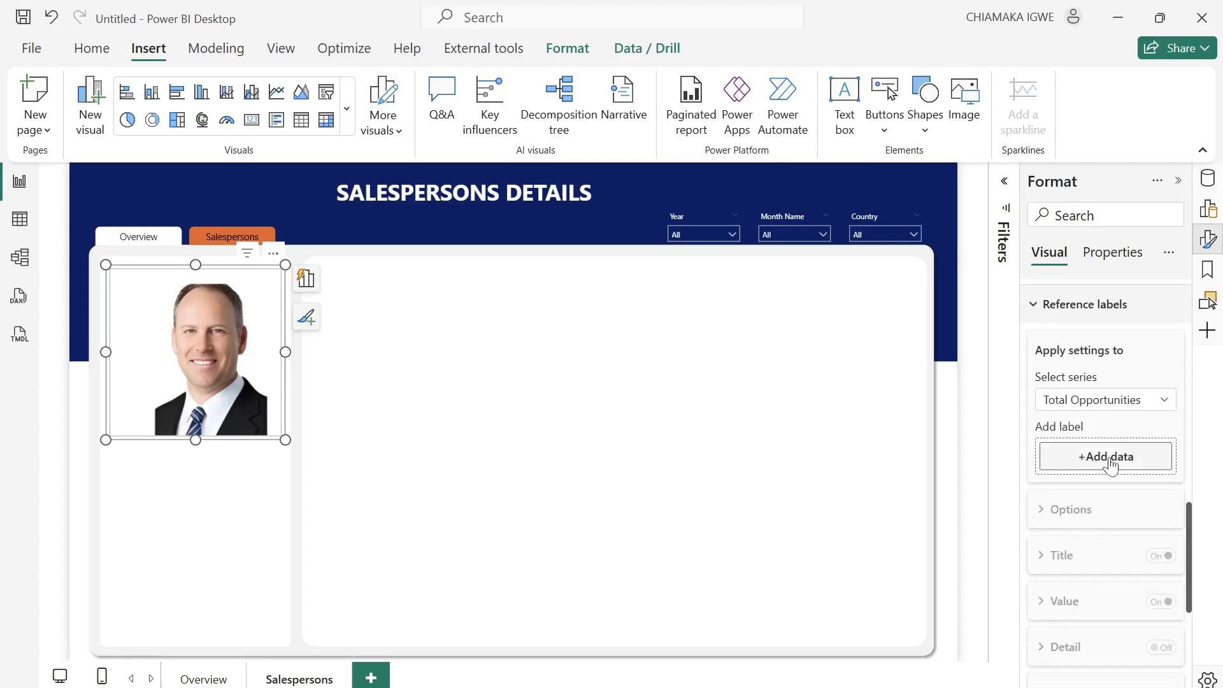
Add the Total Opportunities, Opportunity Value and Win Rate measures as reference labels on the image card.
left_click(1081, 461)
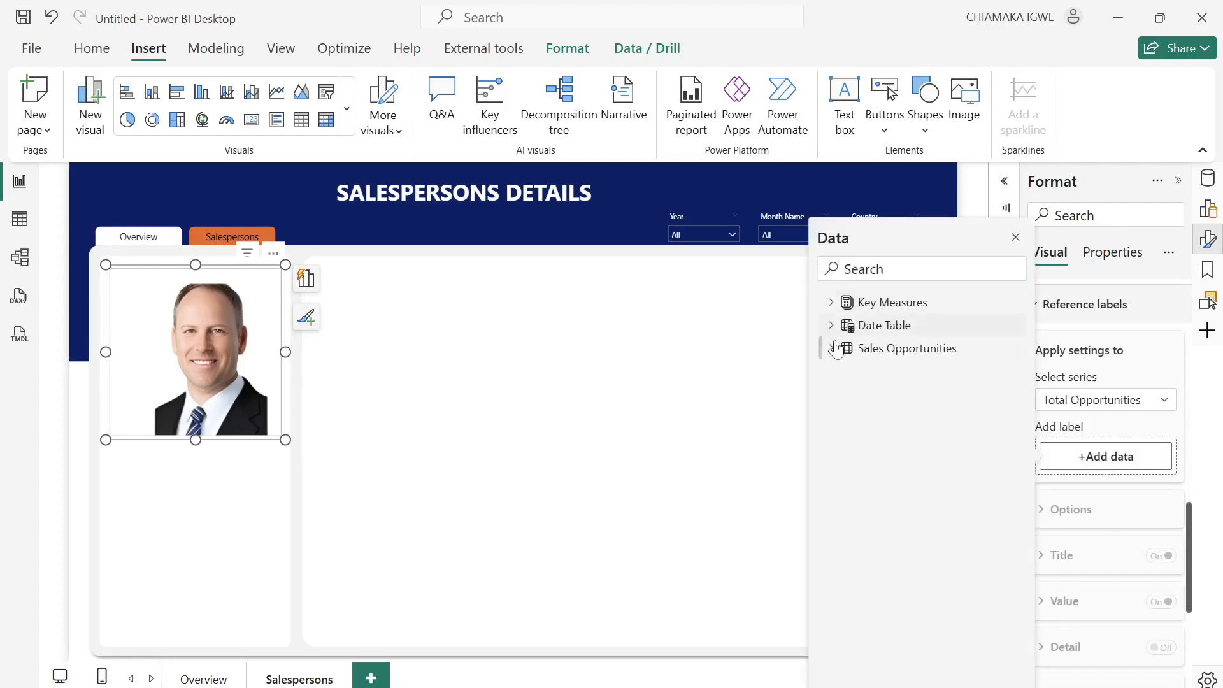
left_click(832, 302)
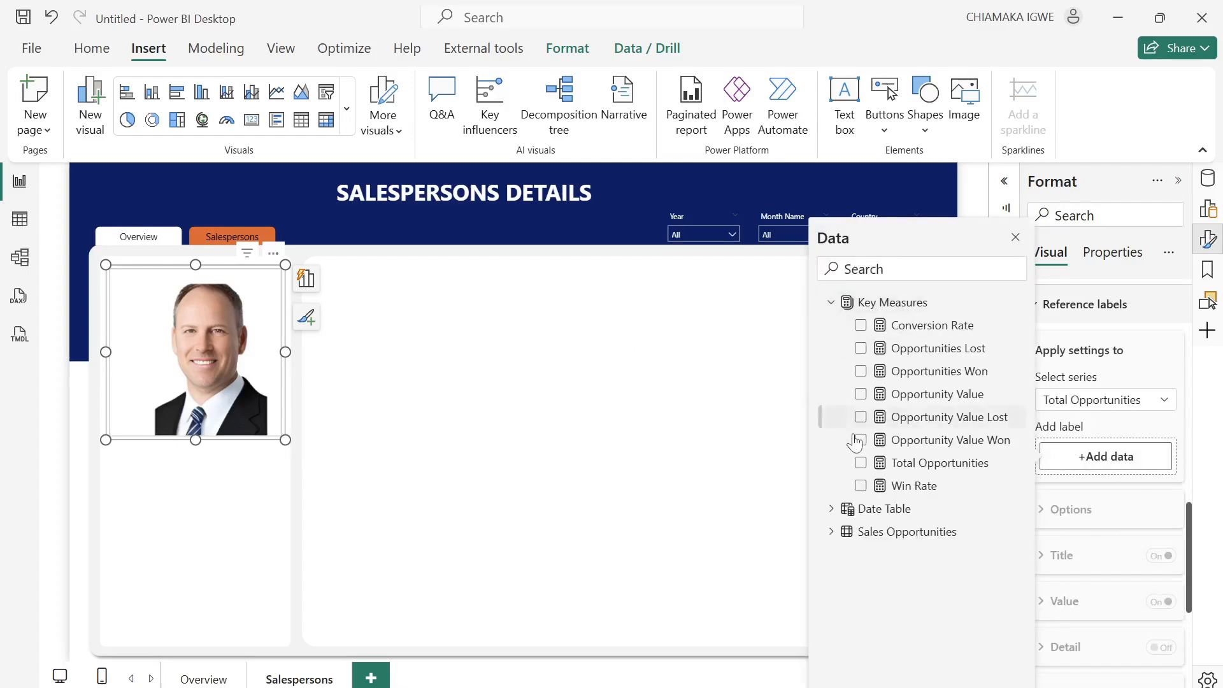
left_click(863, 465)
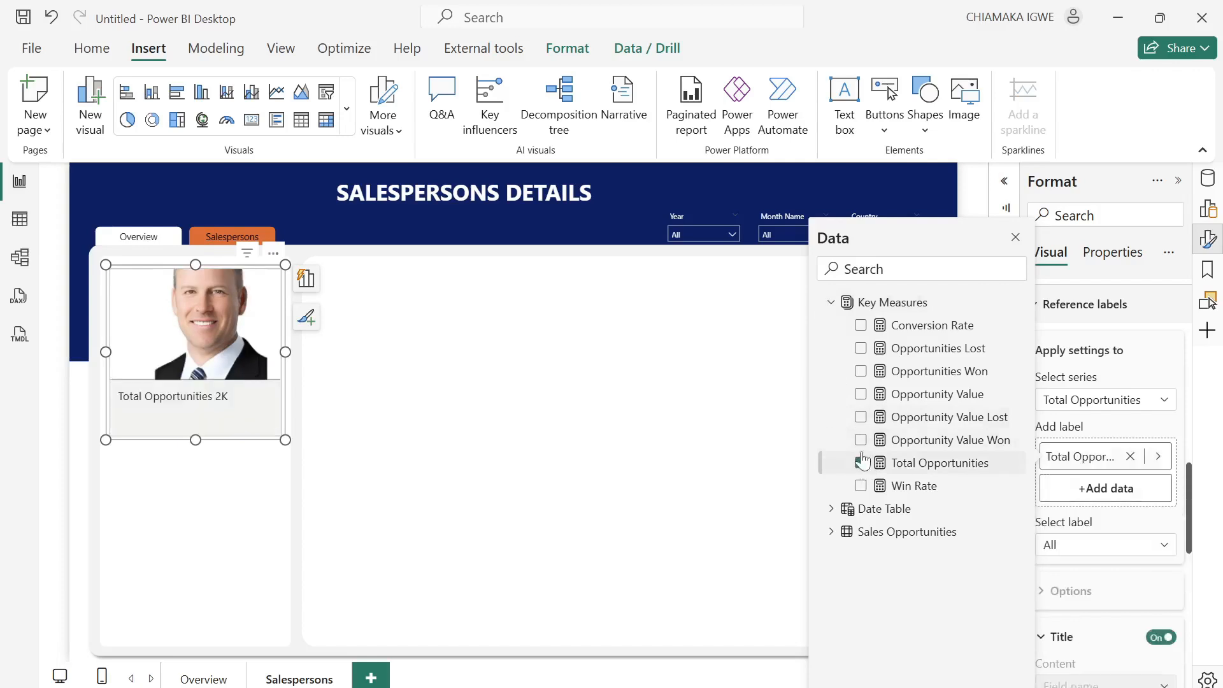
left_click(863, 399)
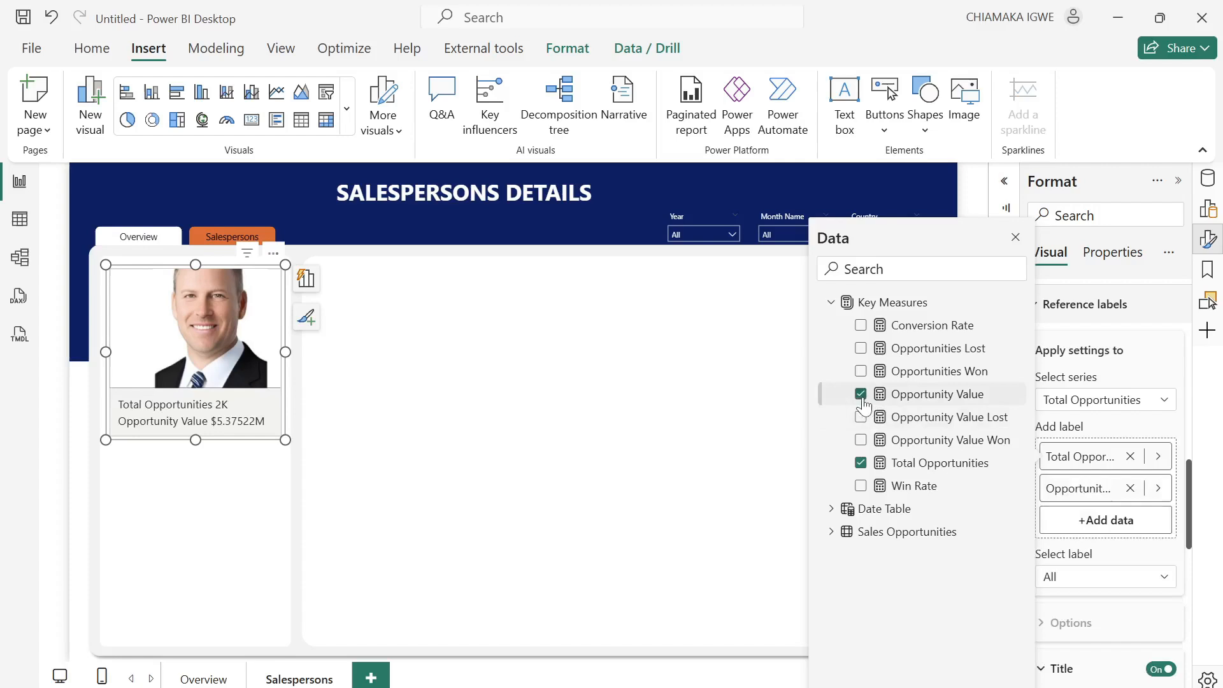
left_click(862, 487)
left_click(1148, 439)
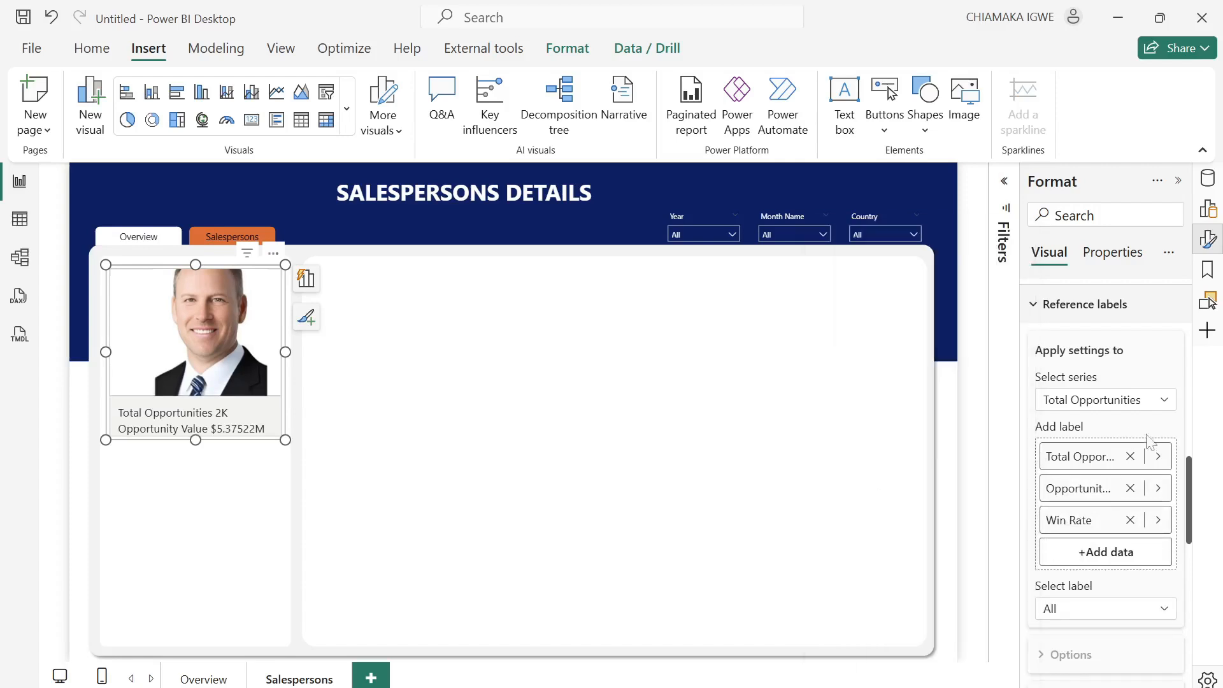
scroll(1158, 510, "up", 10)
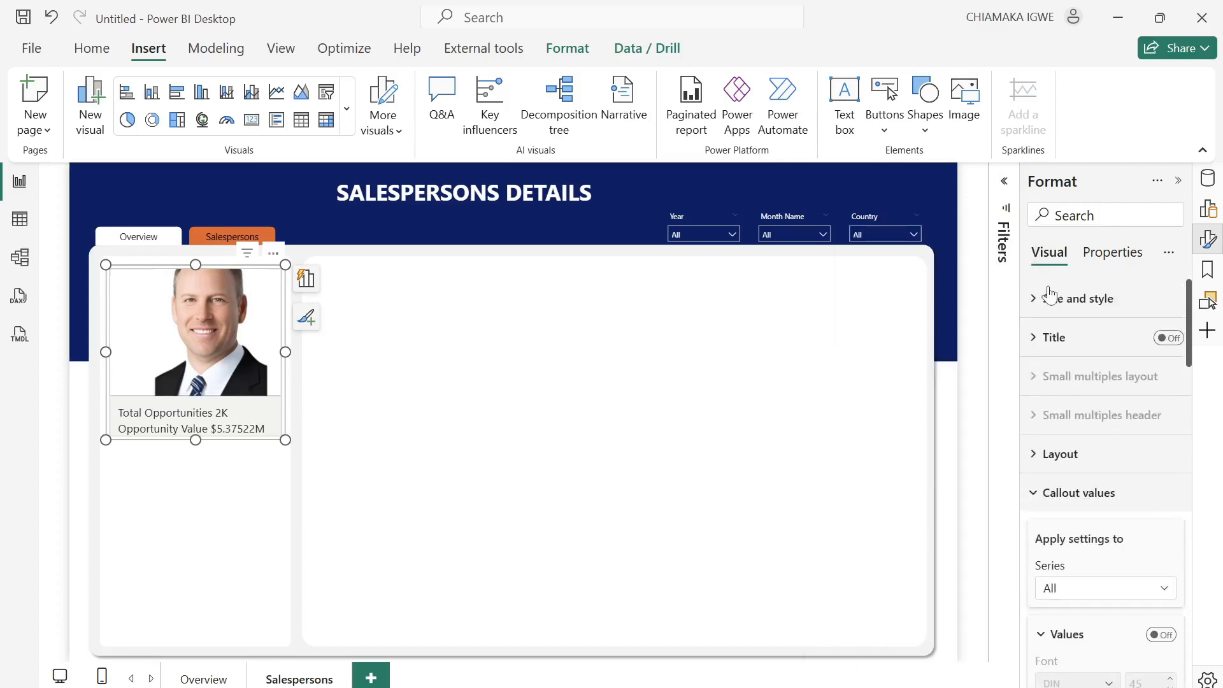
Resize the image card to a height of 316 and a width of 259, and turn off its background.
left_click(1039, 298)
double_click(1049, 393)
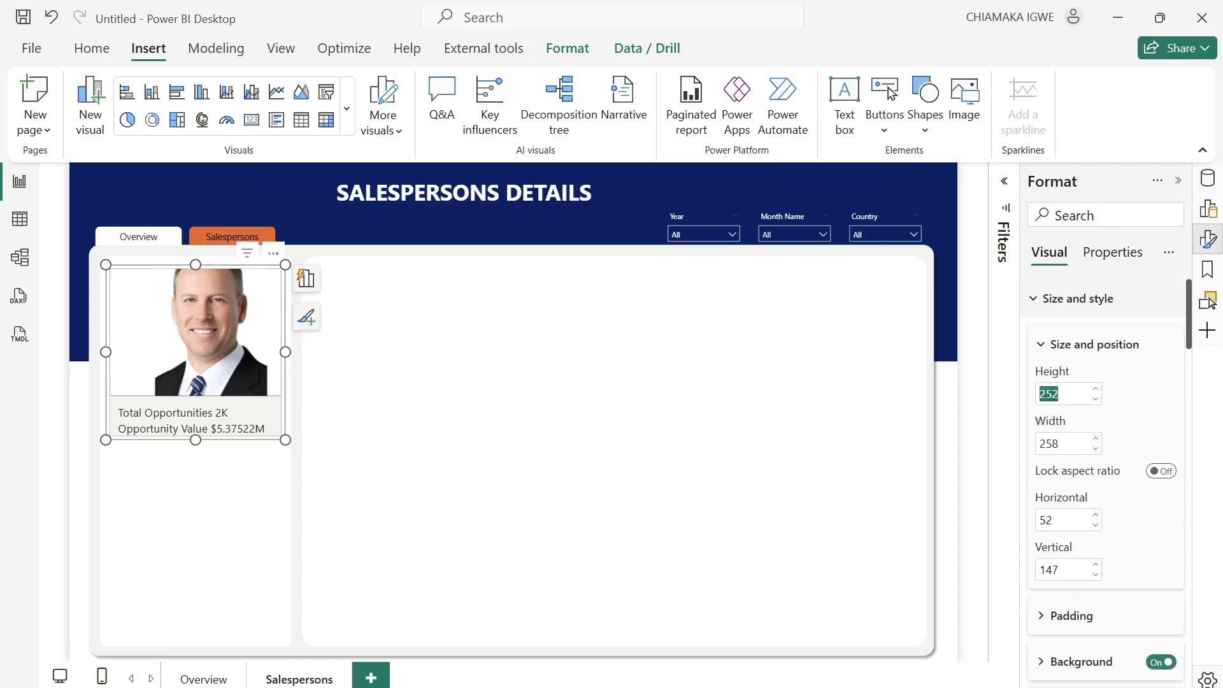
type("316")
key("Tab")
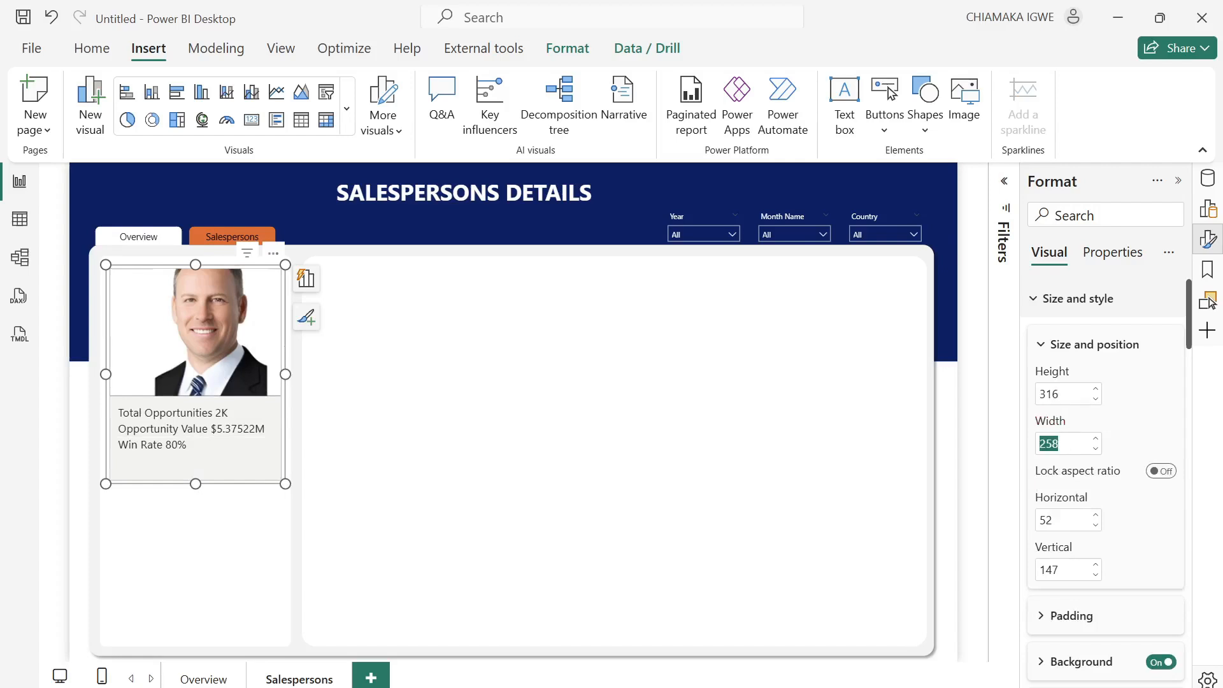
type("259")
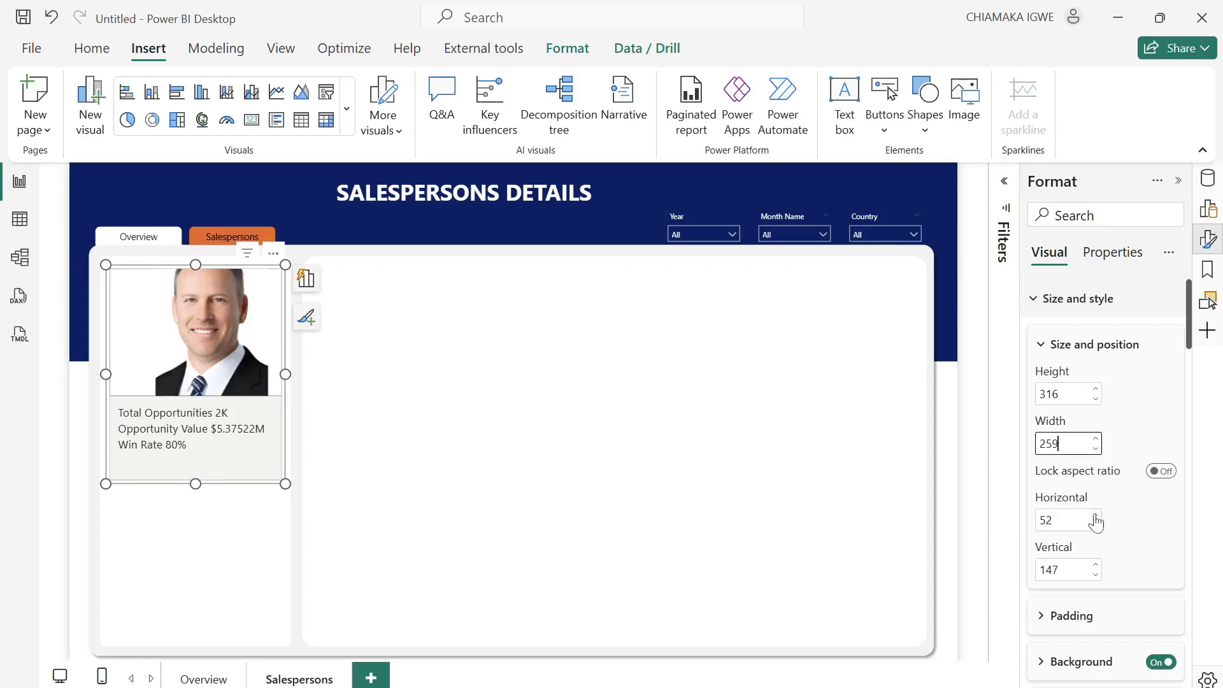
scroll(1096, 522, "down", 3)
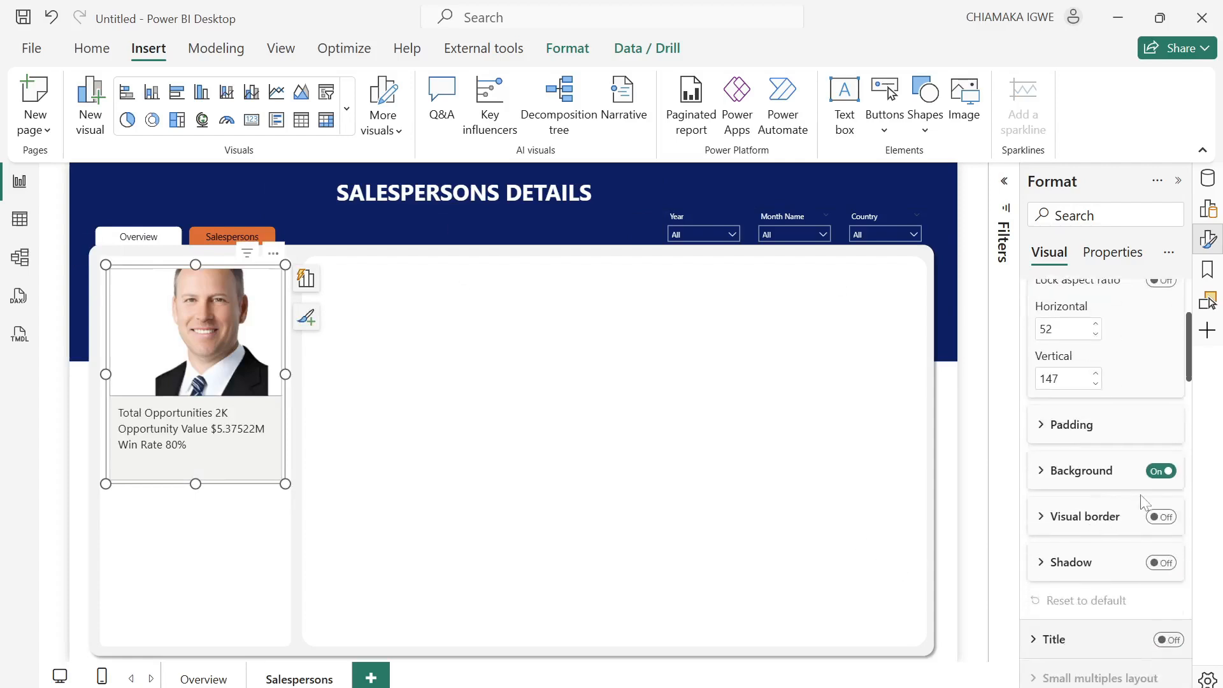
left_click(1160, 471)
Give the Total Opportunities reference label the custom title "Total Opportunities :" with font size 10.
scroll(1115, 491, "down", 4)
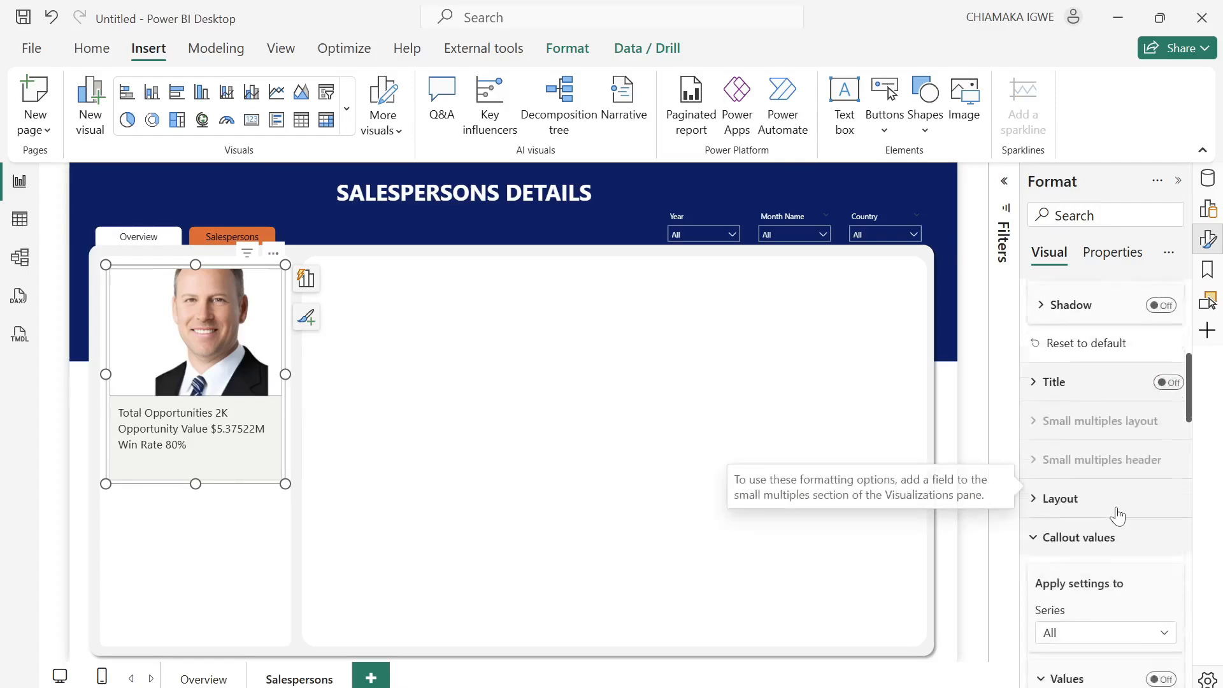
scroll(1118, 517, "down", 2)
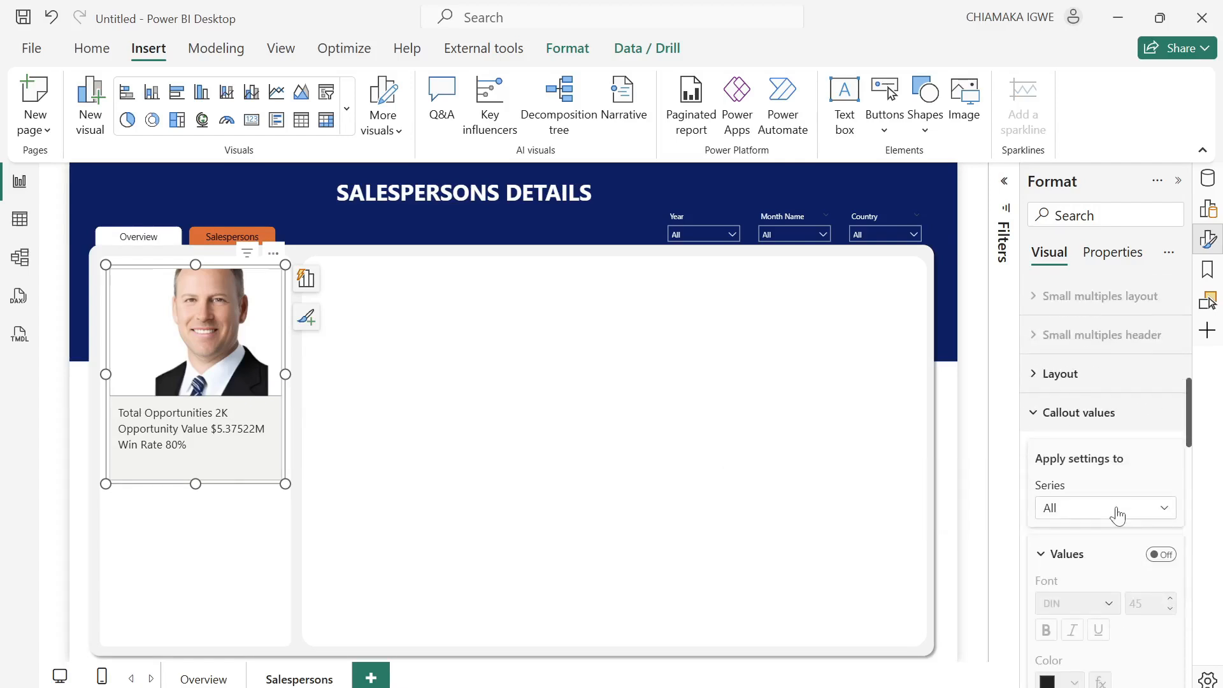
scroll(1118, 515, "down", 7)
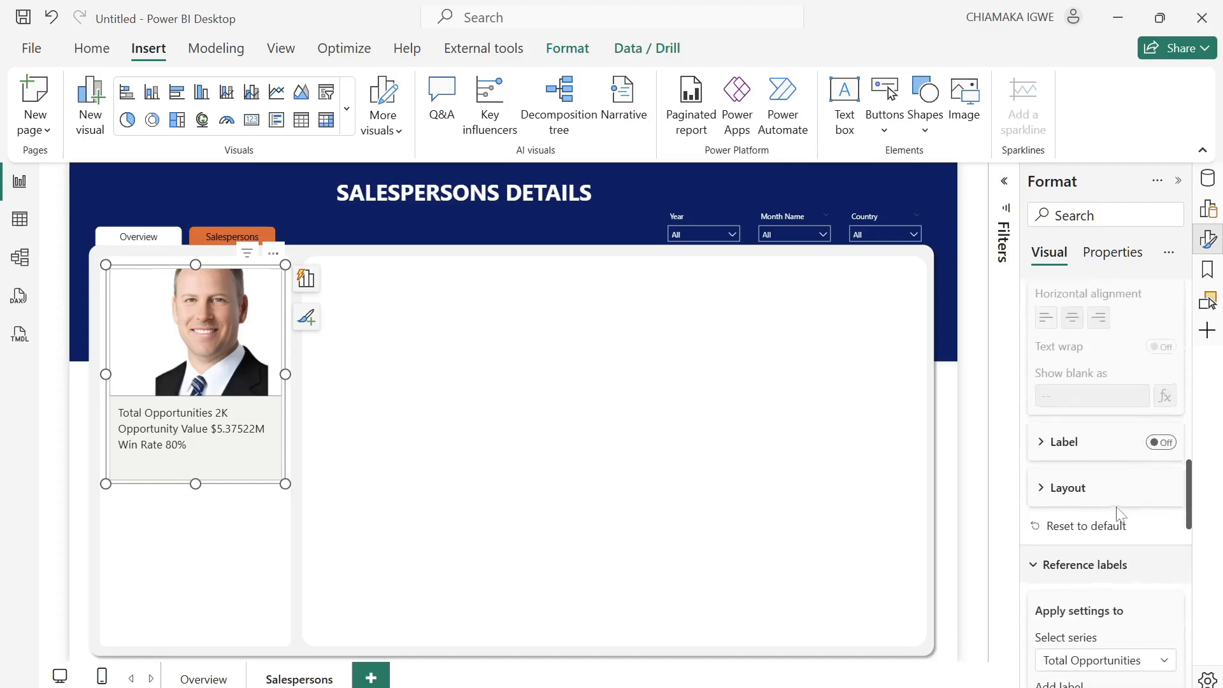
scroll(1118, 514, "down", 2)
scroll(1119, 515, "down", 5)
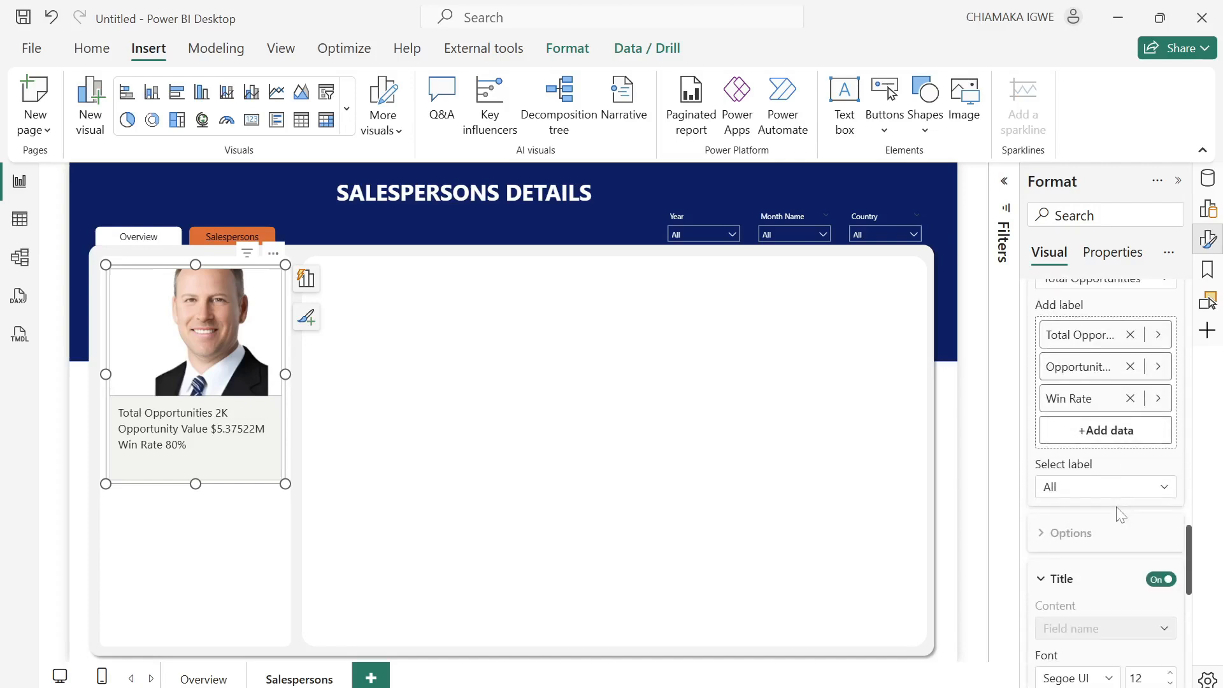
left_click(1121, 488)
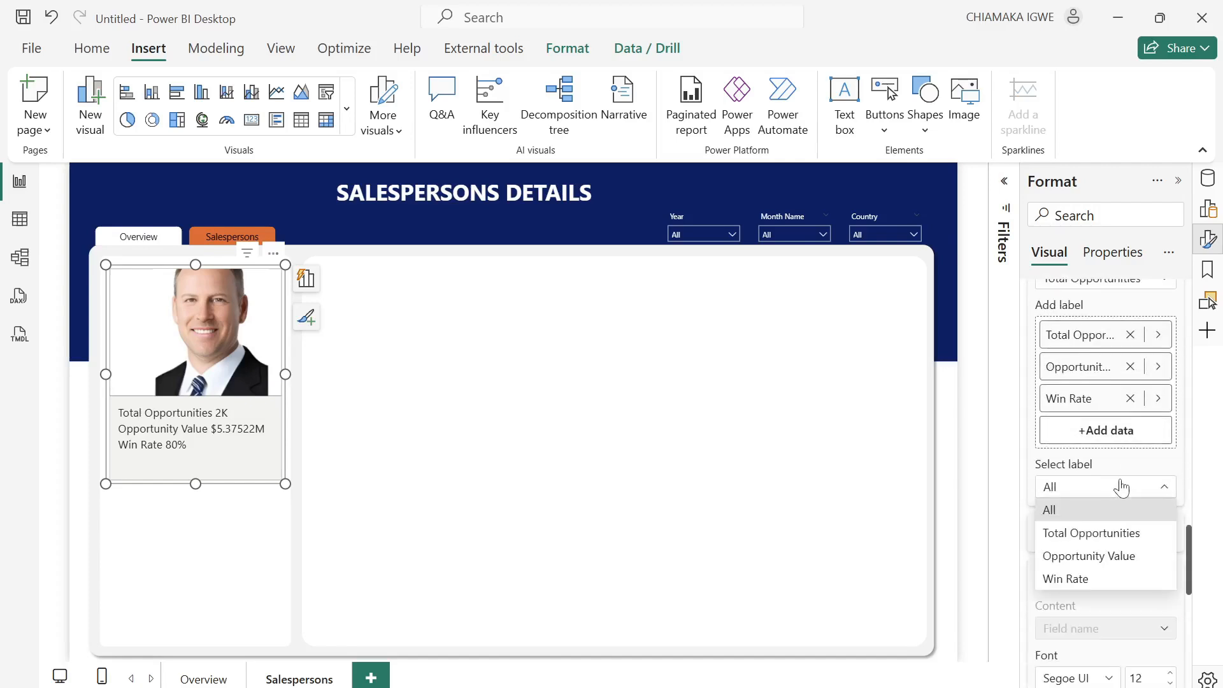
left_click(1104, 536)
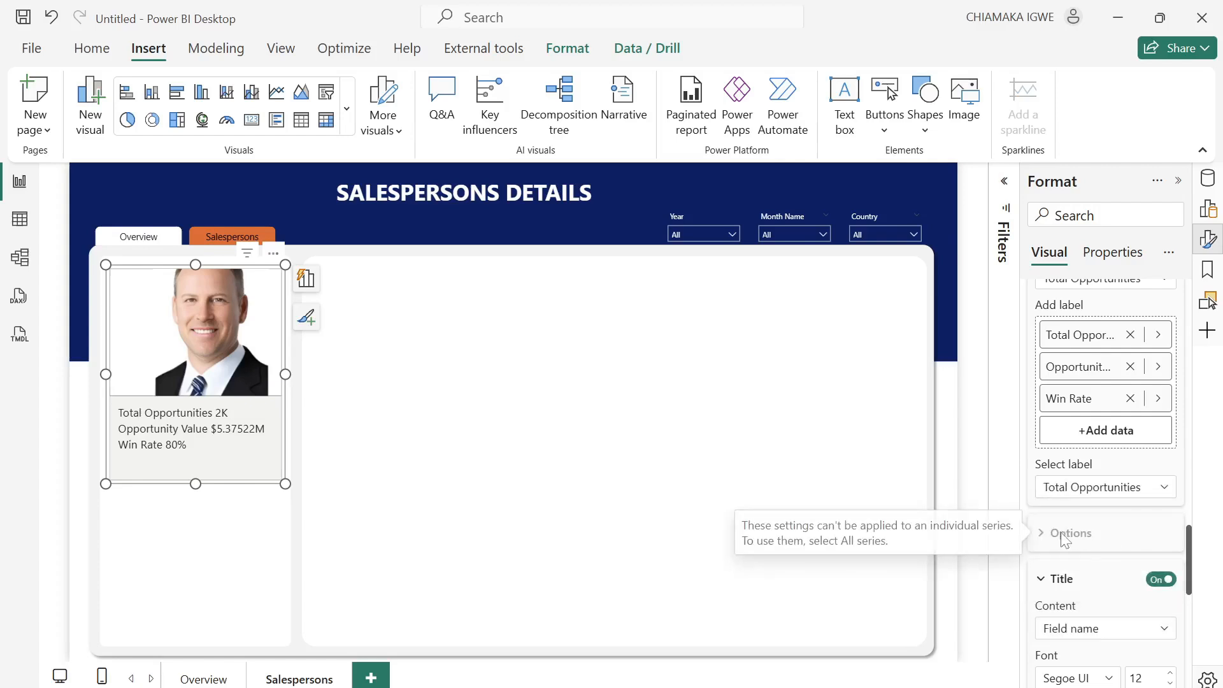
left_click(1089, 634)
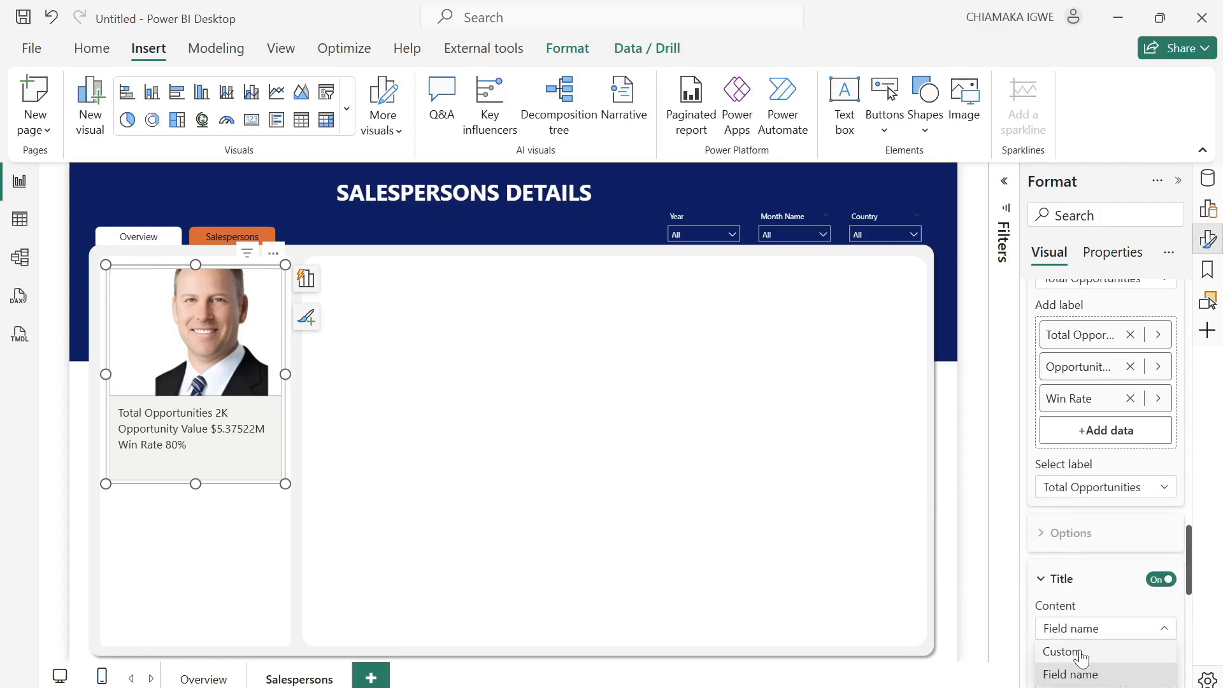
left_click(1080, 650)
scroll(1083, 646, "down", 3)
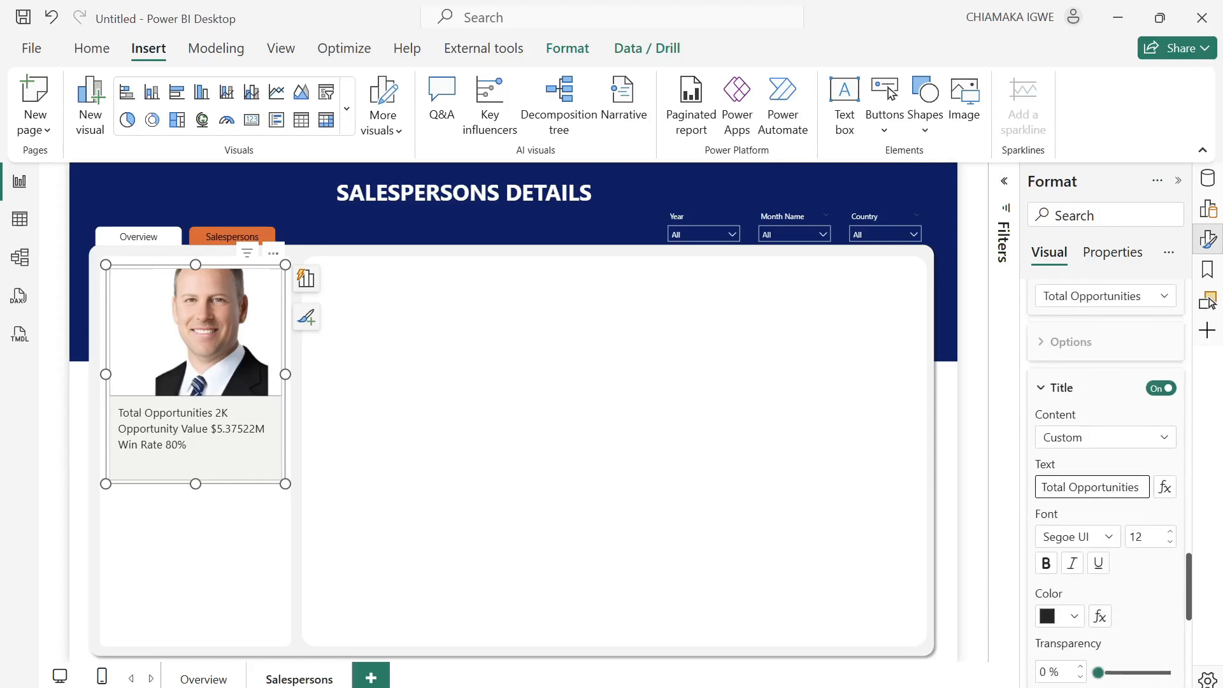
type(":")
key("Return")
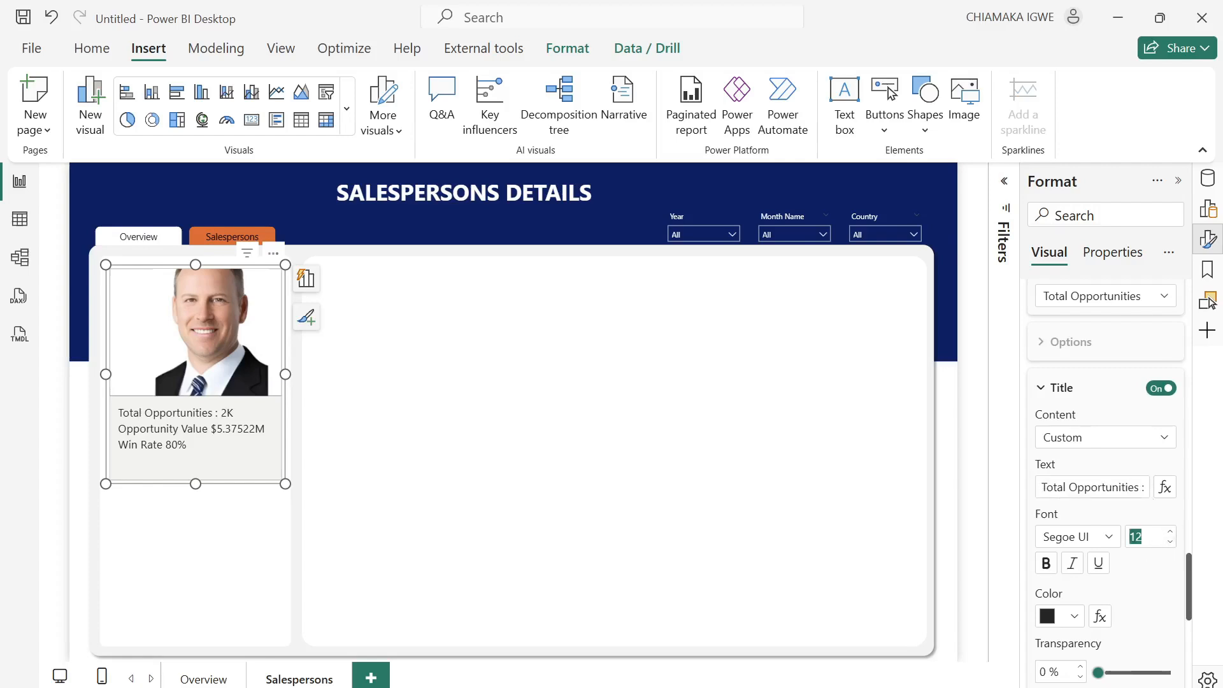
type("10")
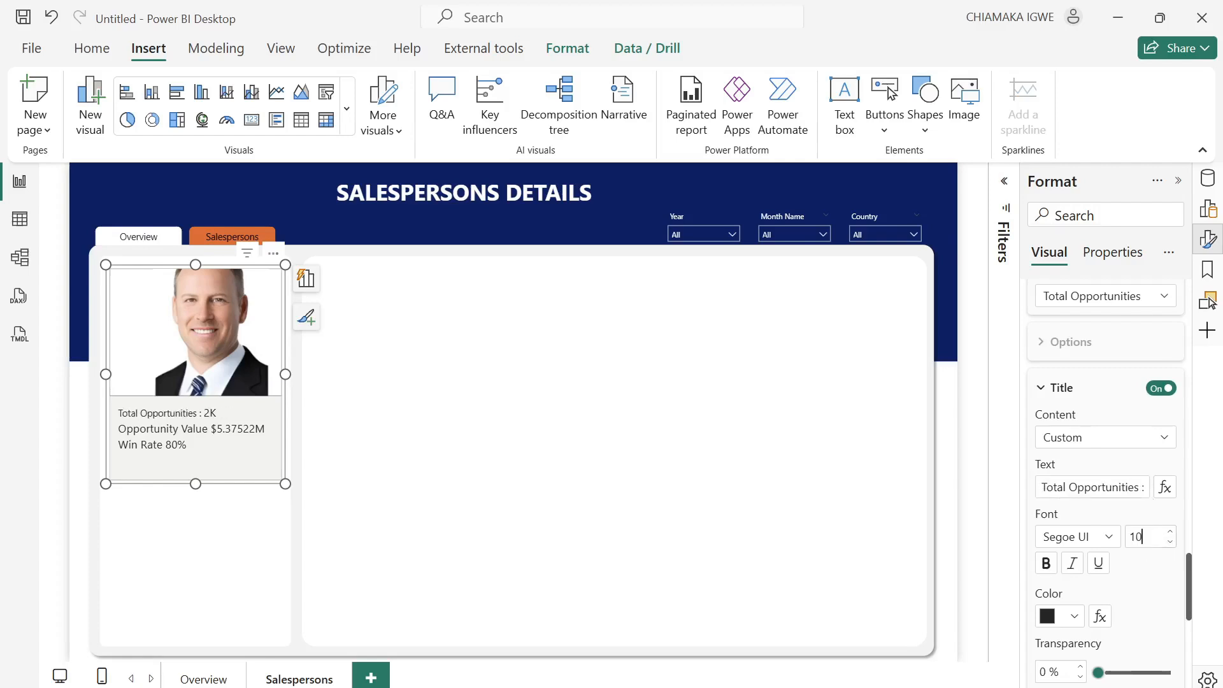
Set the display units of the Total Opportunities reference label's value to None.
scroll(1083, 462, "down", 5)
left_click(1051, 444)
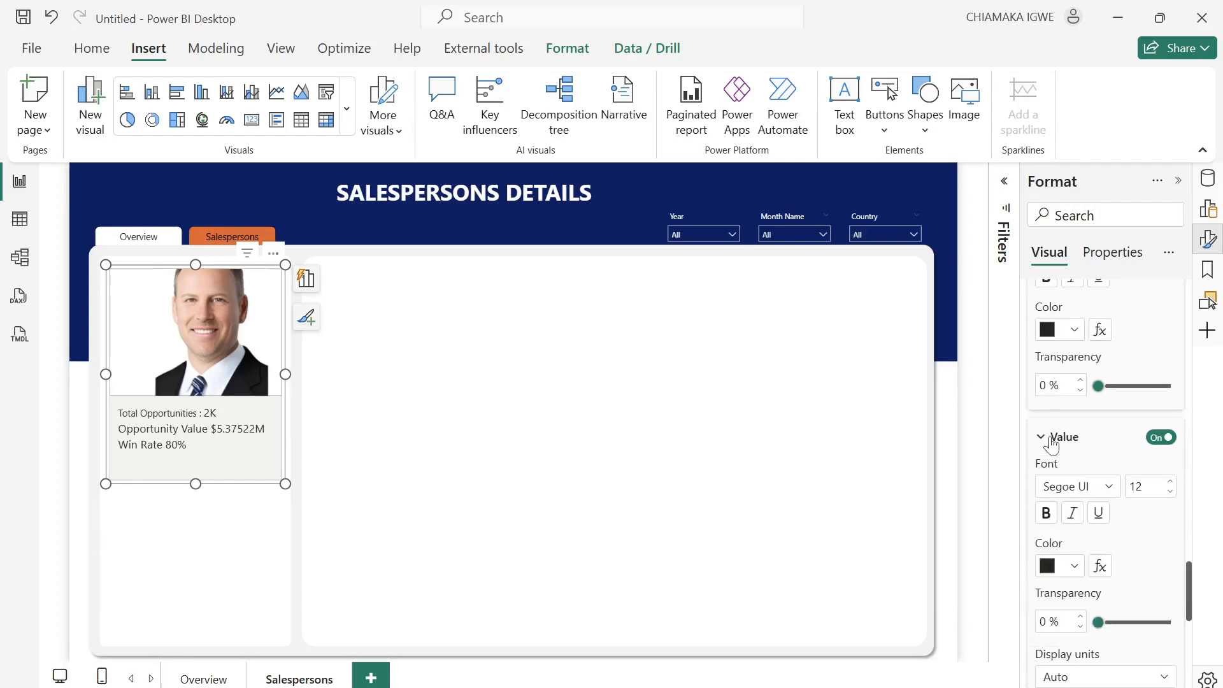
scroll(1083, 472, "down", 3)
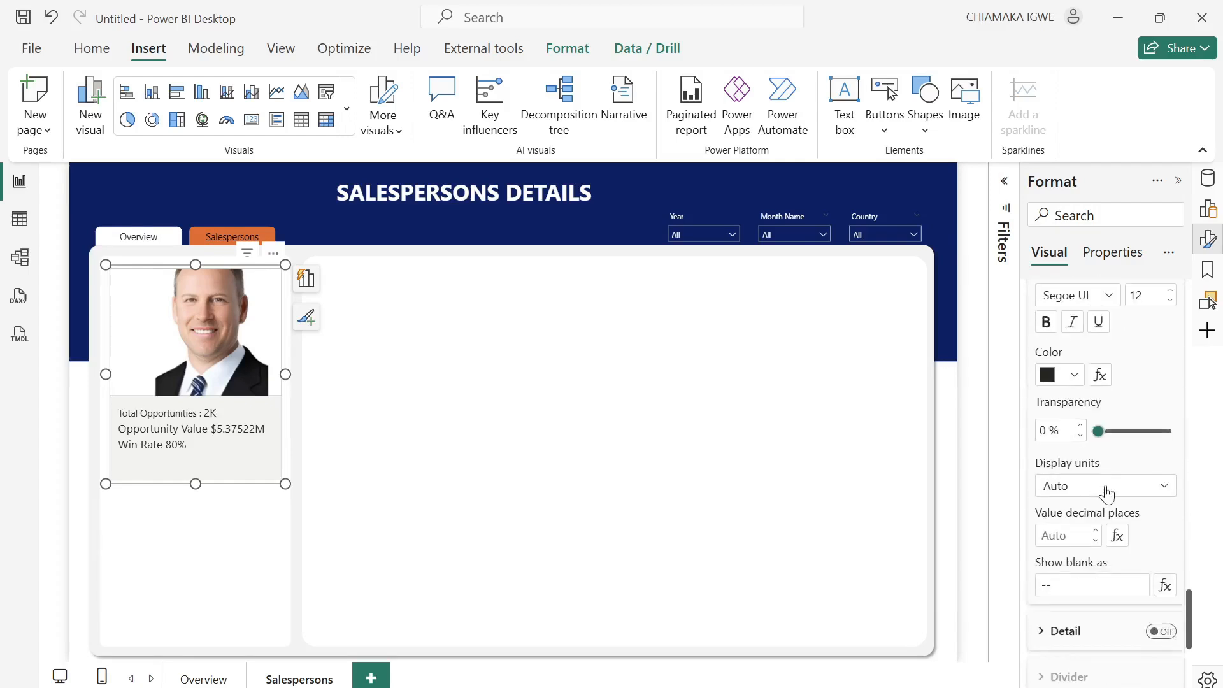
left_click(1108, 493)
left_click(1056, 531)
Give the Opportunity Value reference label the custom title "Opportunity Value :" with font size 10.
scroll(1147, 541, "up", 6)
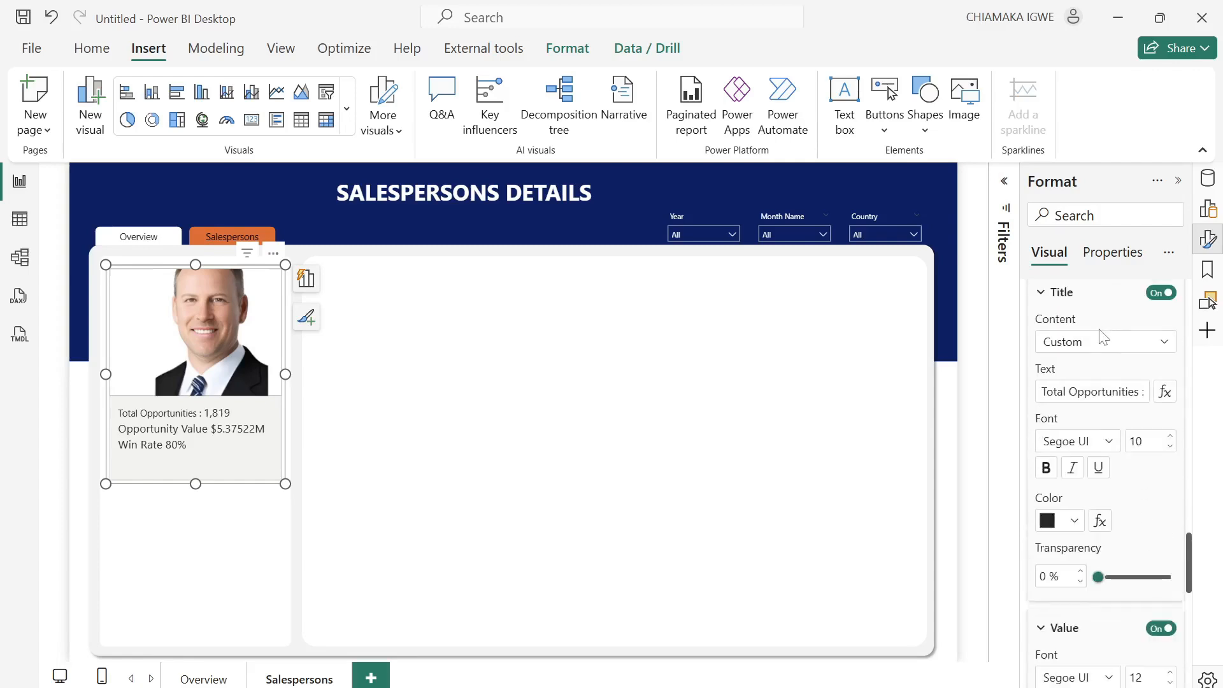
scroll(1102, 383, "up", 3)
left_click(1110, 391)
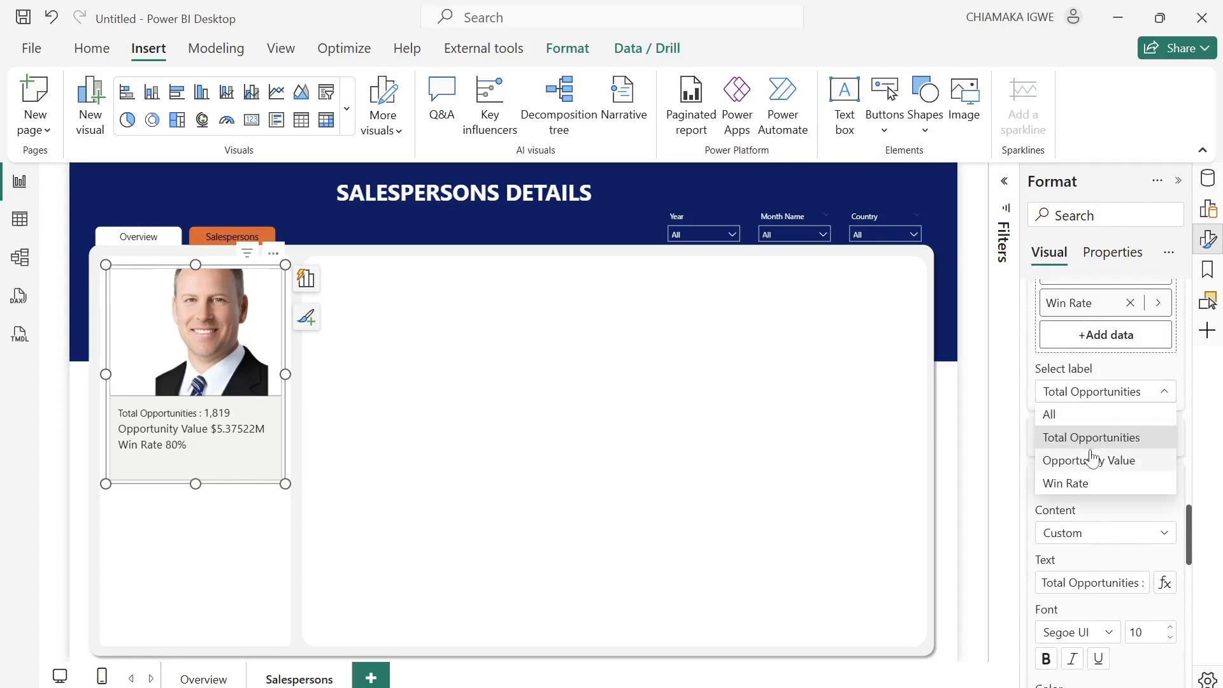
left_click(1092, 458)
scroll(1106, 459, "down", 3)
left_click(1128, 344)
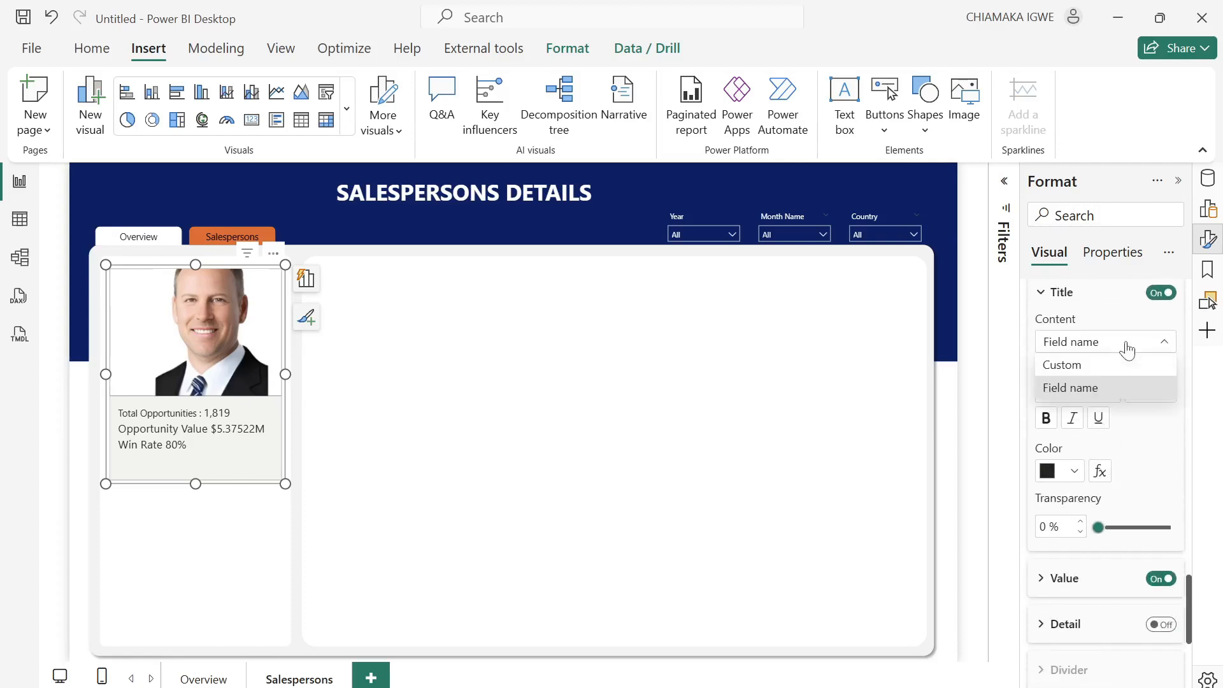
left_click(1094, 365)
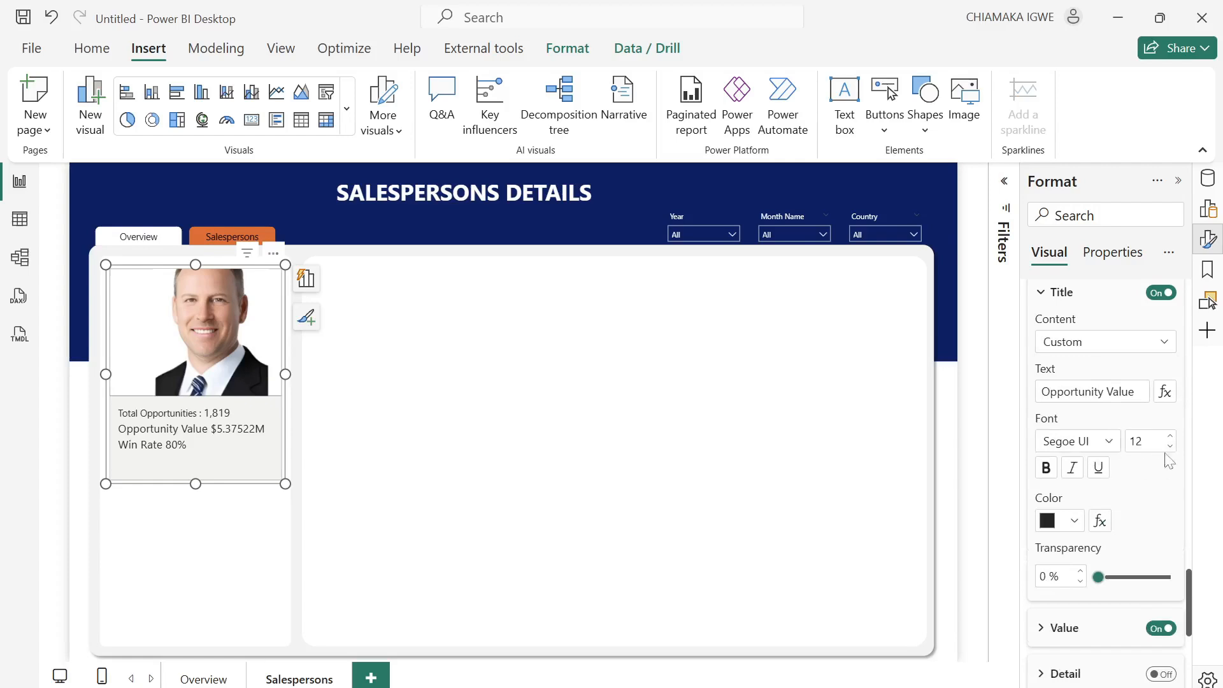
type("10")
left_click(1135, 392)
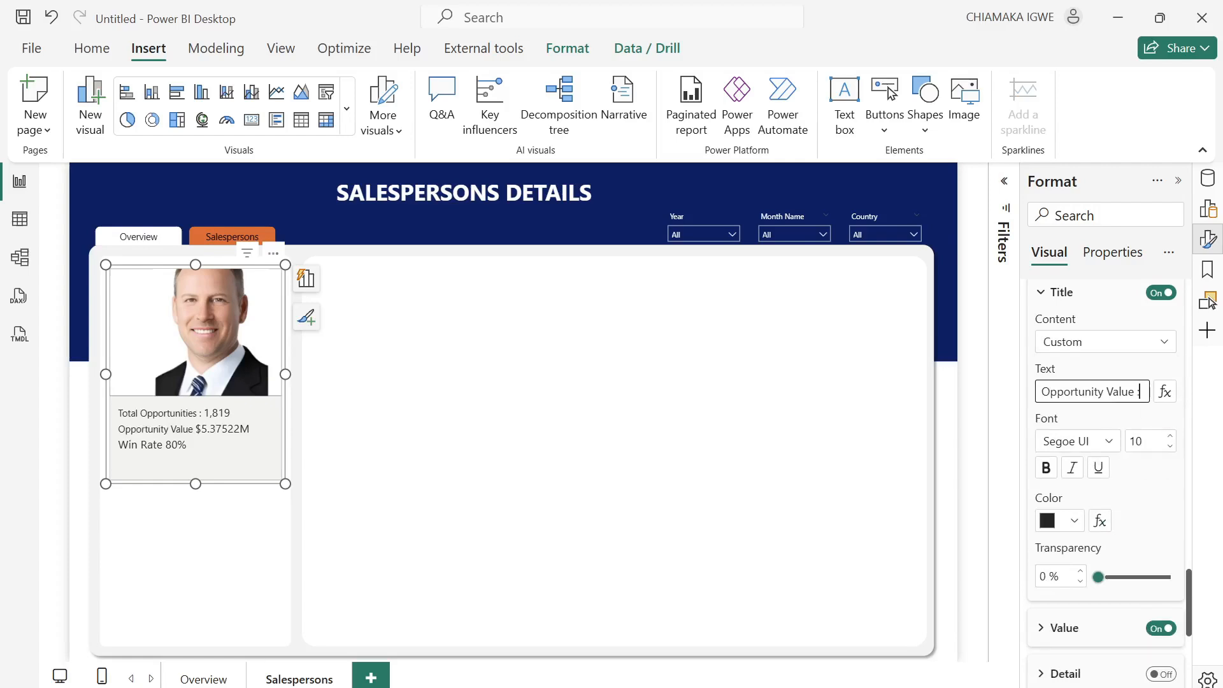
type(":")
Set the display units of the Opportunity Value reference label's value to None.
scroll(1141, 503, "down", 3)
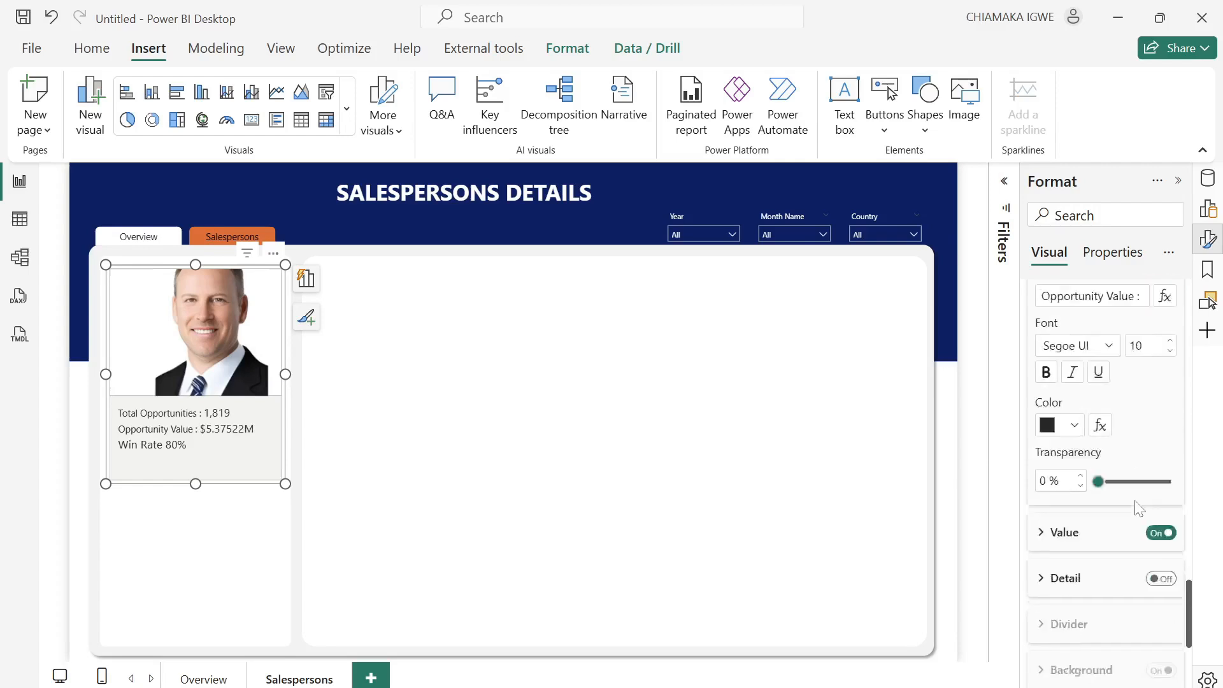
left_click(1053, 450)
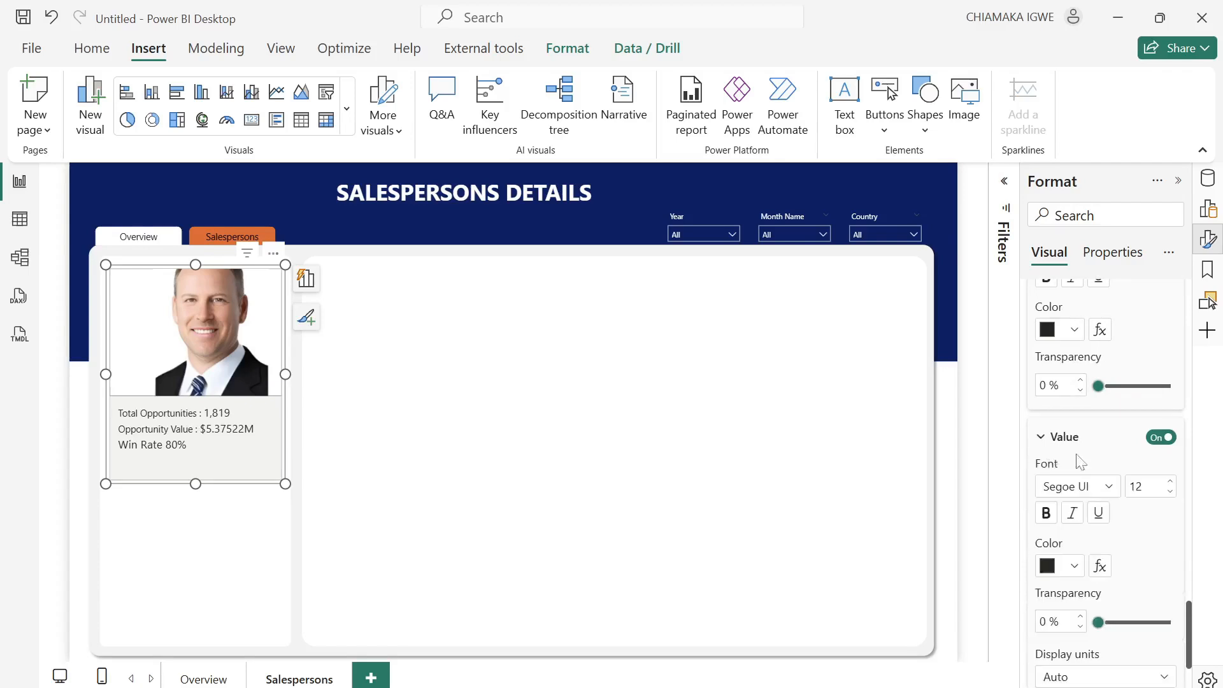
scroll(1100, 566, "down", 3)
left_click(1107, 496)
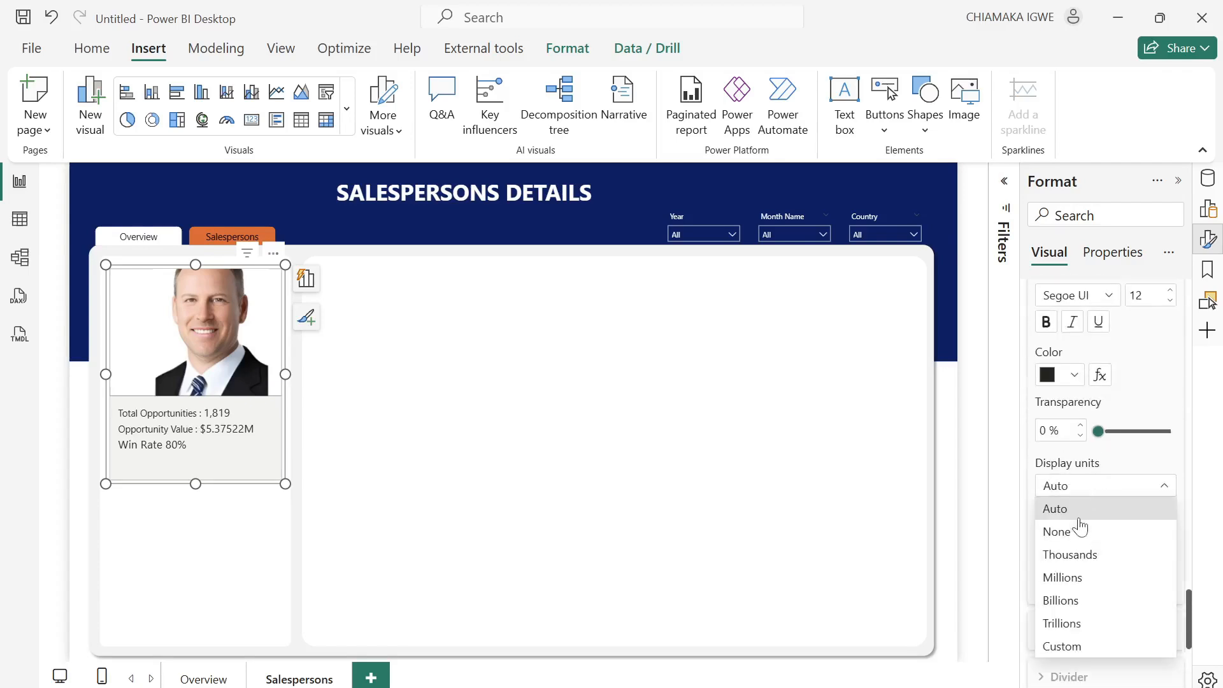
left_click(1085, 534)
Give the Win Rate reference label the custom title "Win Rate :".
scroll(1086, 535, "up", 10)
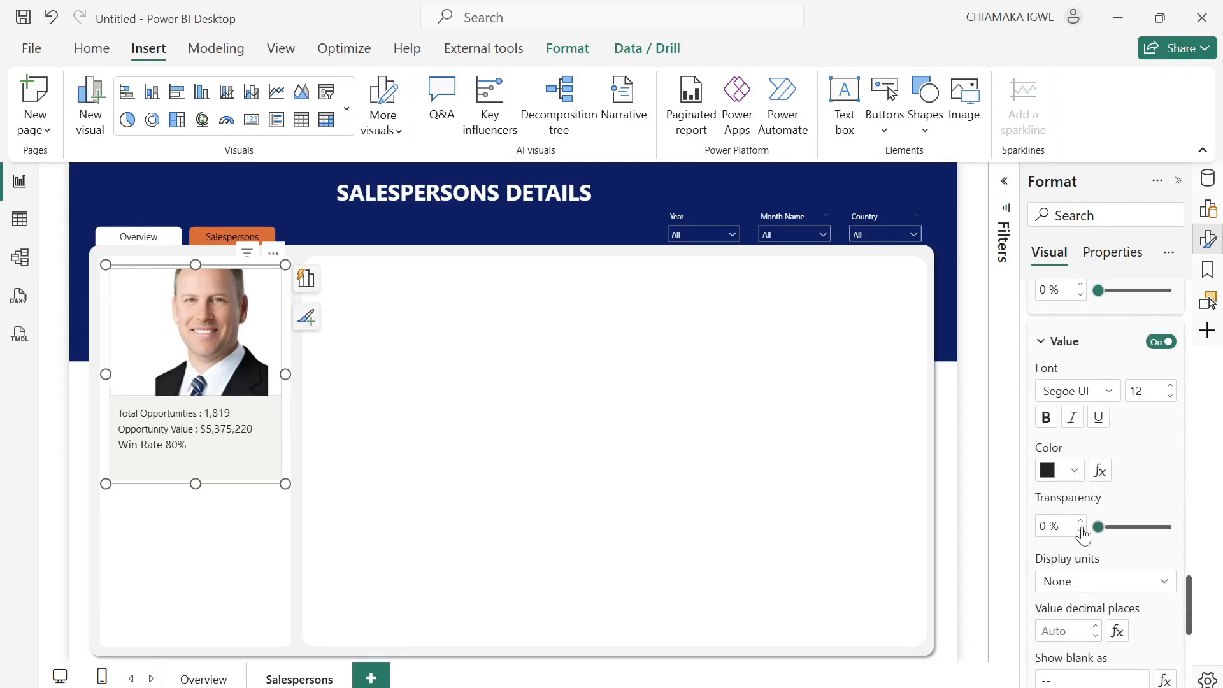
scroll(1085, 420, "up", 2)
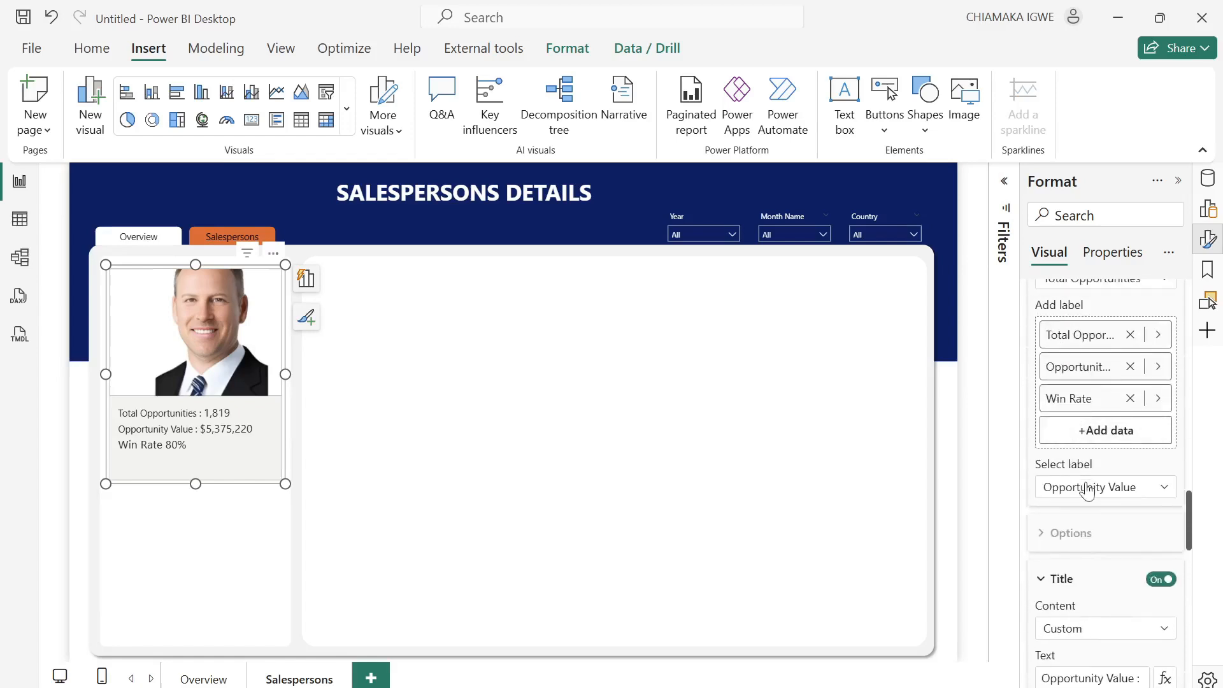
left_click(1087, 487)
left_click(1087, 580)
scroll(1088, 584, "down", 4)
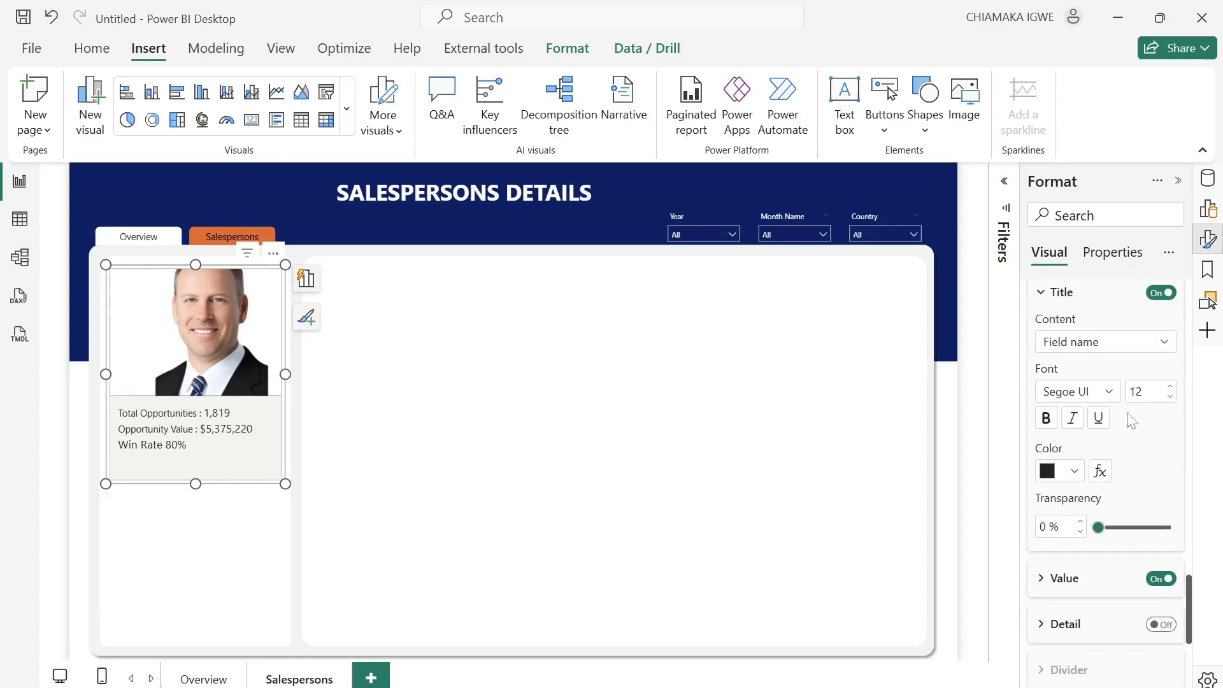
left_click(1125, 344)
left_click(1063, 363)
left_click(1089, 392)
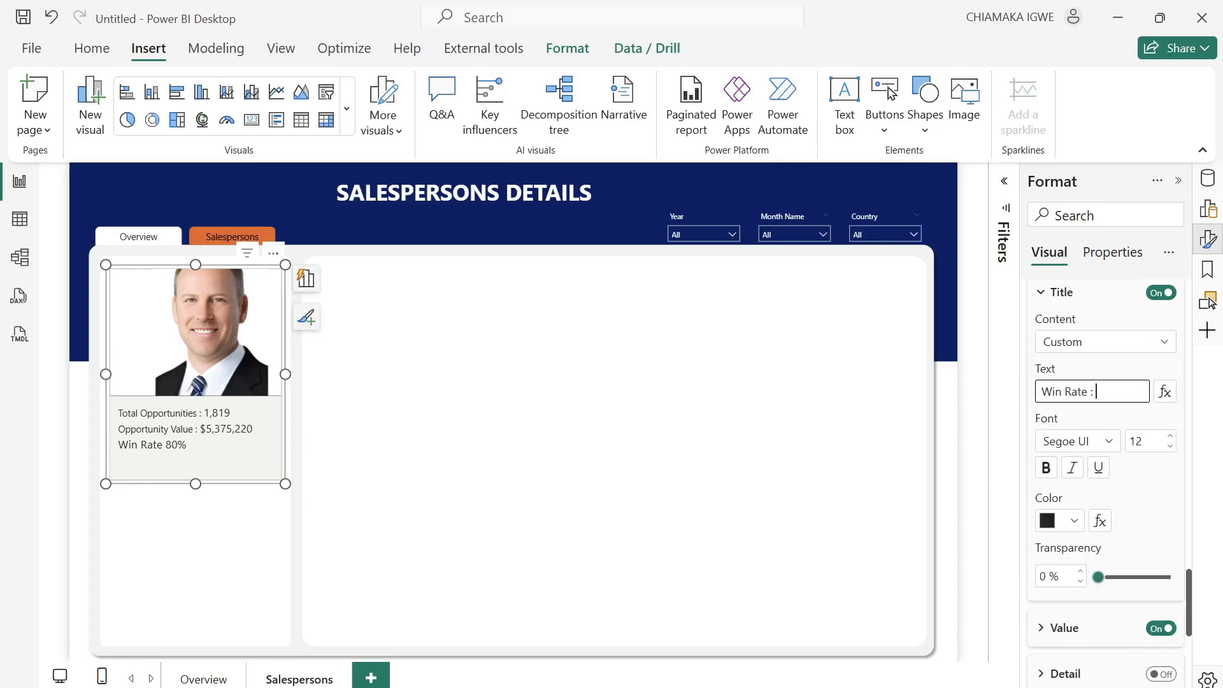
left_click(1150, 491)
Apply the reference label settings to all series and change the divider color to light gray.
scroll(1095, 525, "down", 5)
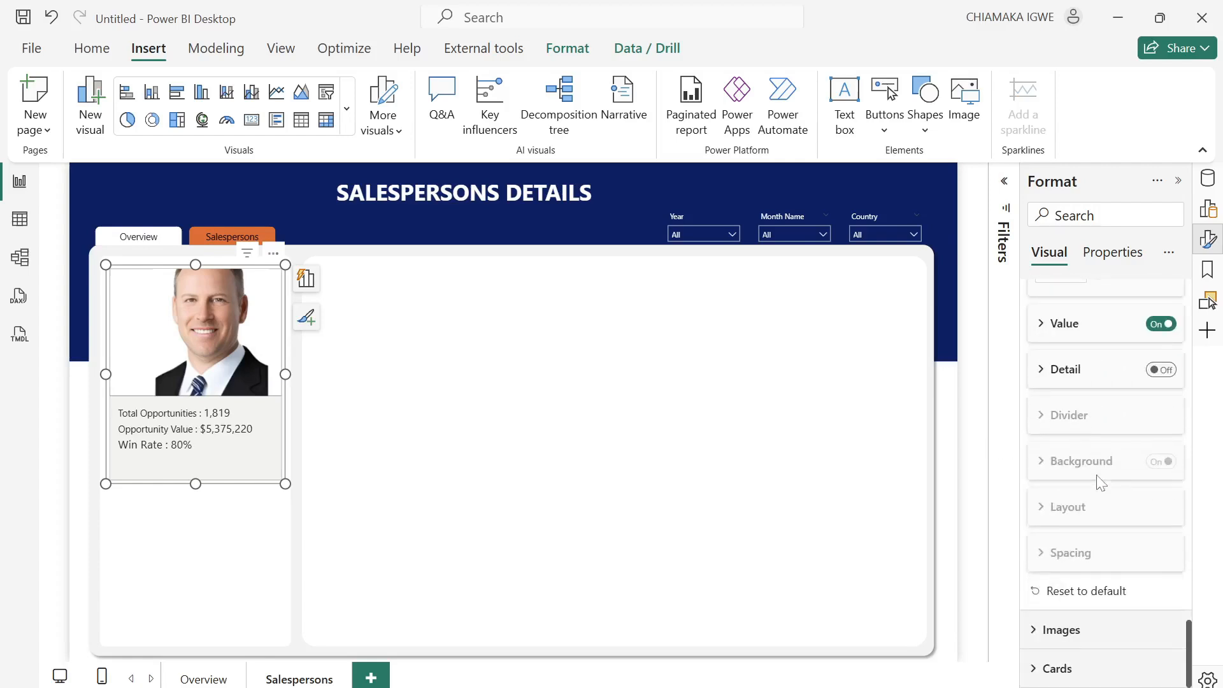
scroll(1096, 477, "up", 10)
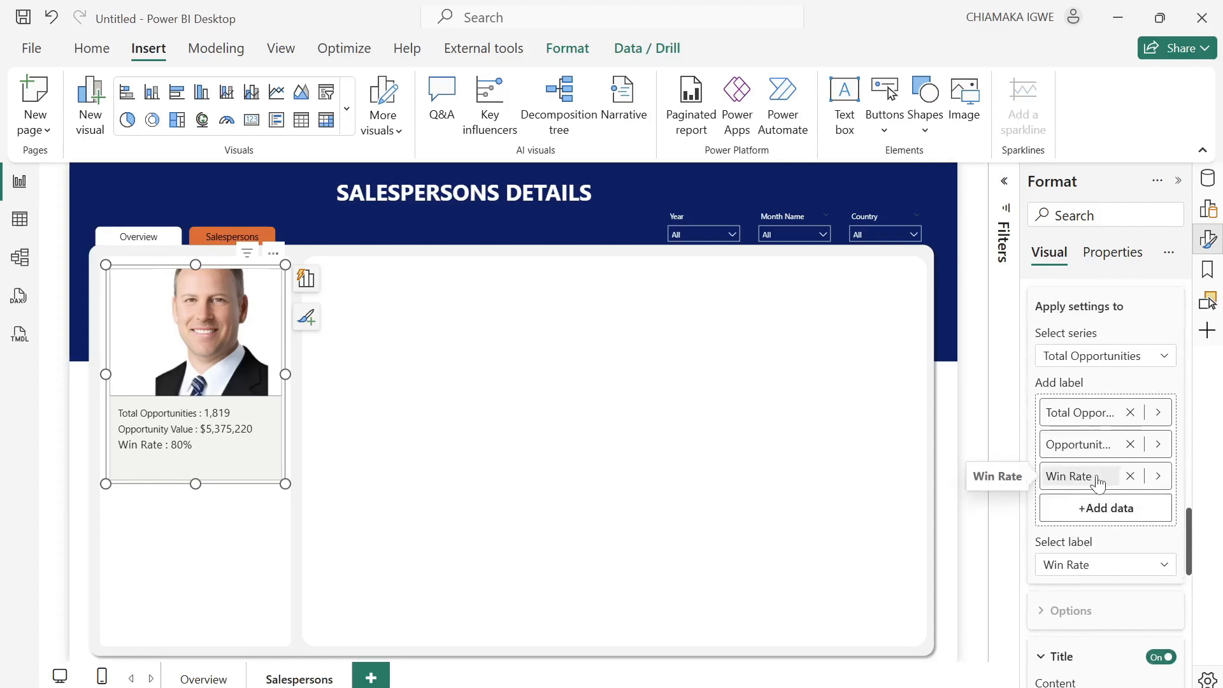
scroll(1100, 482, "up", 1)
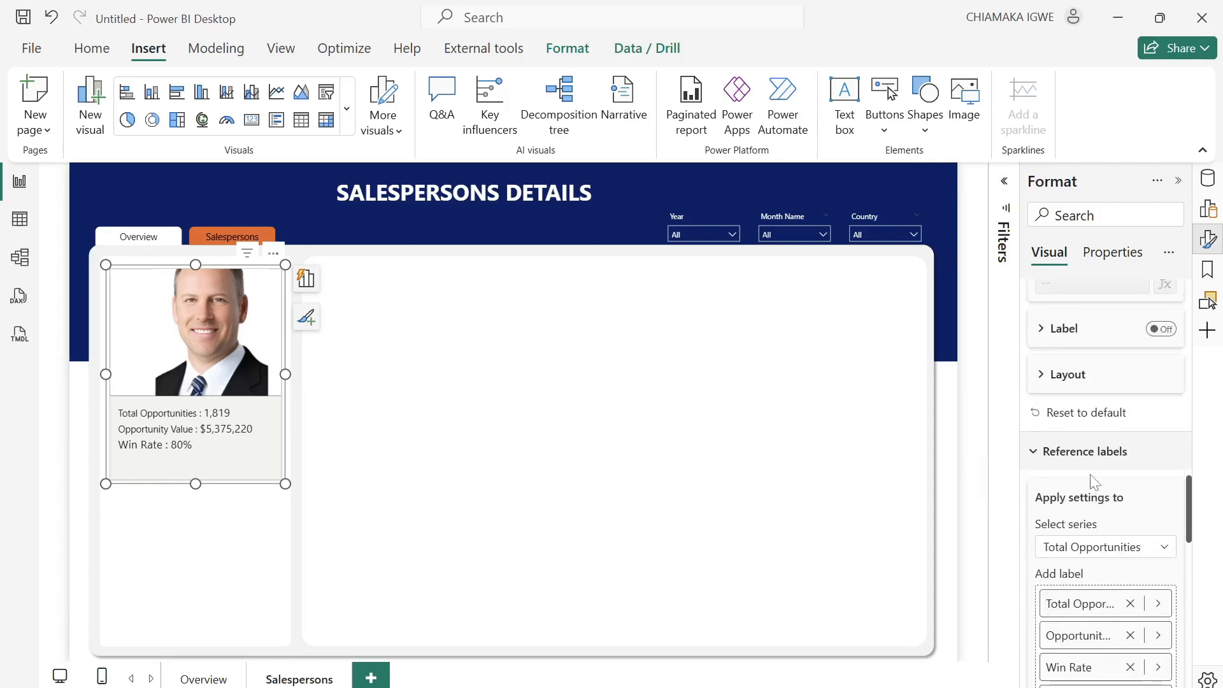
left_click(1036, 452)
scroll(1084, 510, "up", 3)
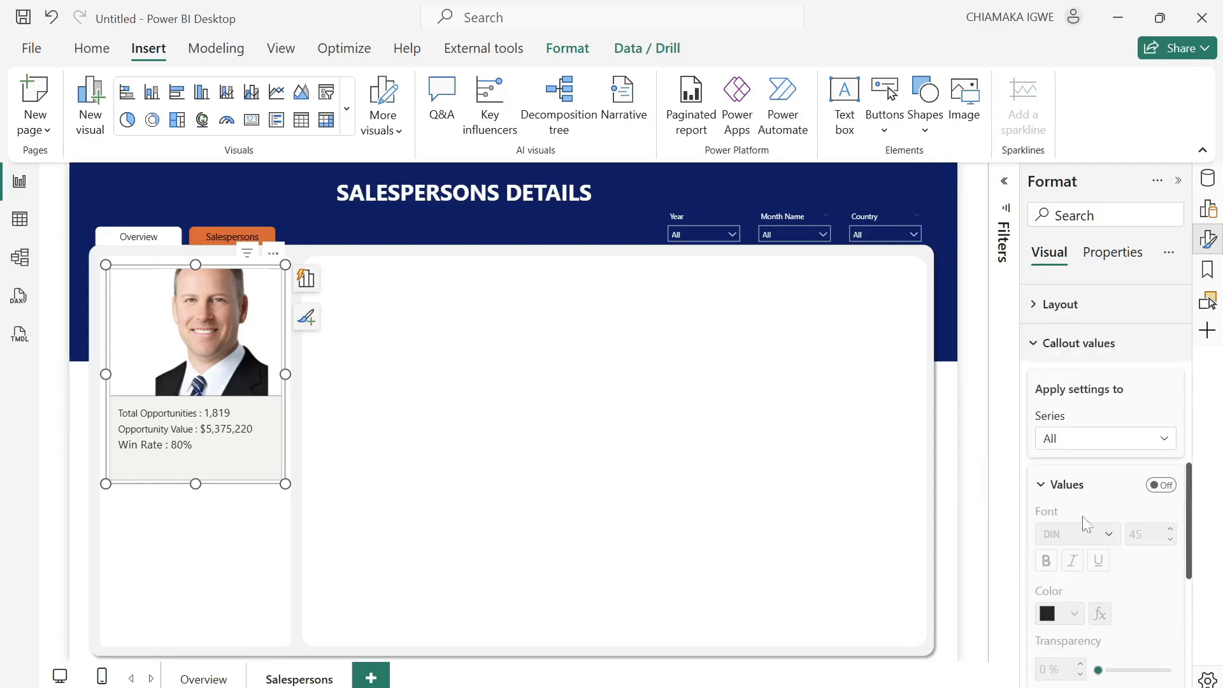
scroll(1087, 525, "down", 4)
left_click(1063, 593)
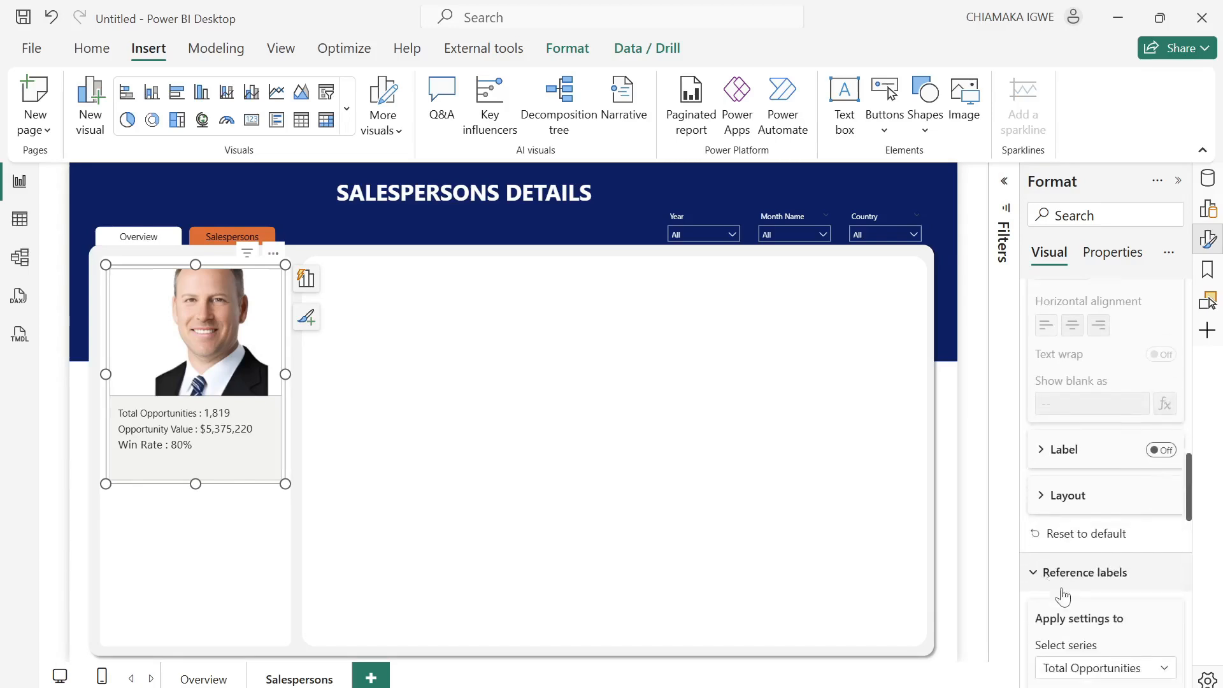
scroll(1063, 596, "down", 3)
left_click(1124, 400)
left_click(1115, 423)
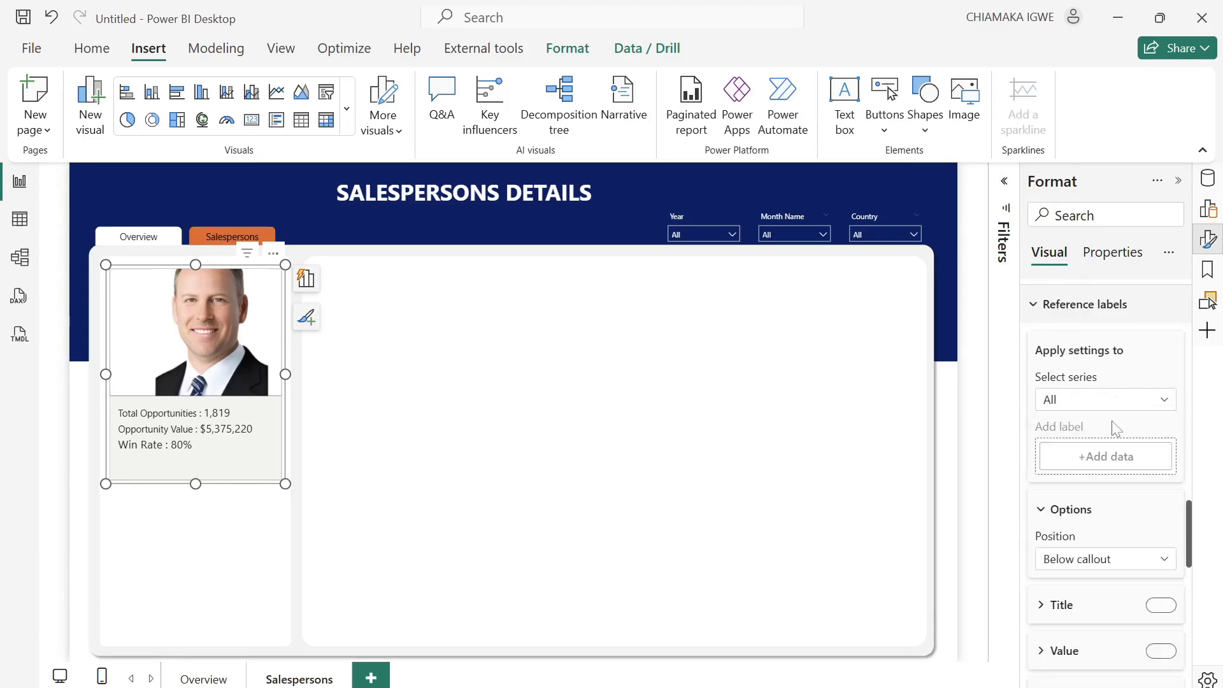
scroll(1112, 429, "down", 5)
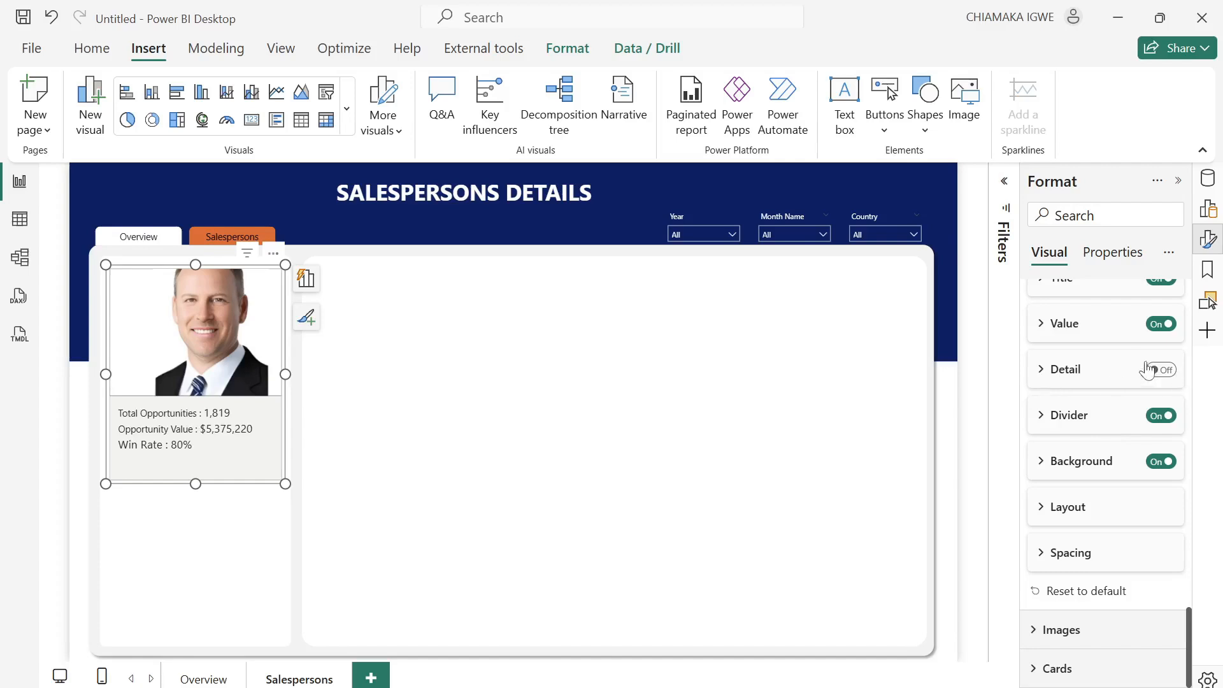
left_click(1048, 420)
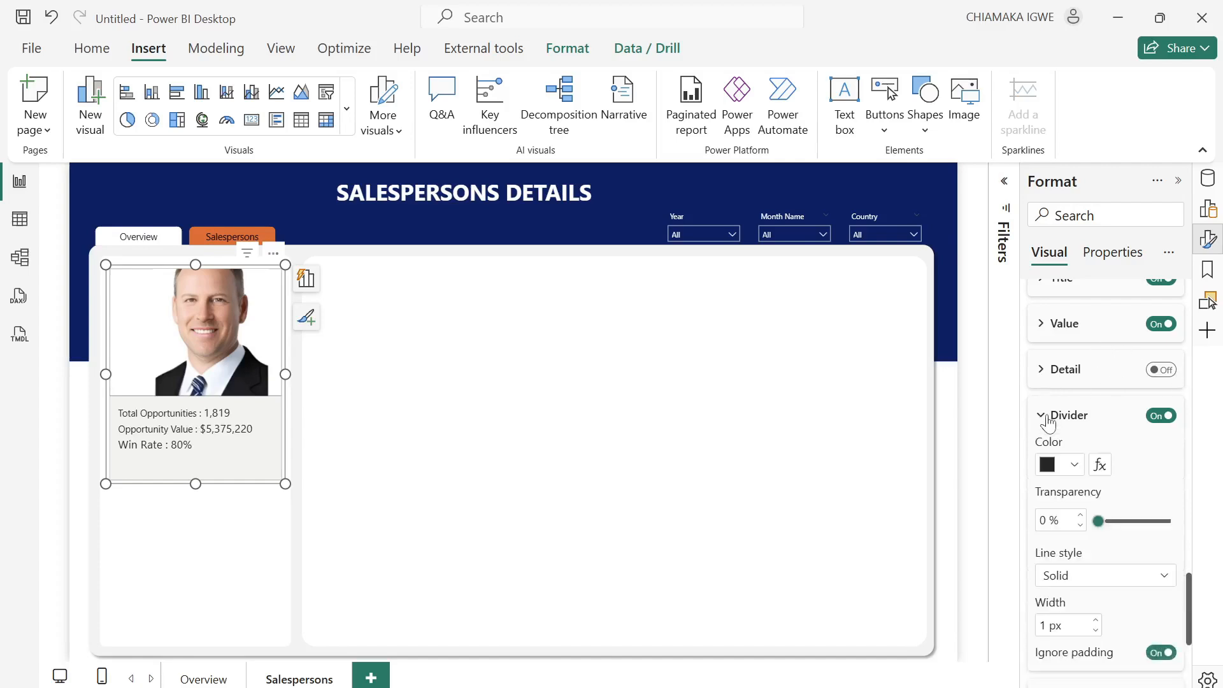
left_click(1070, 465)
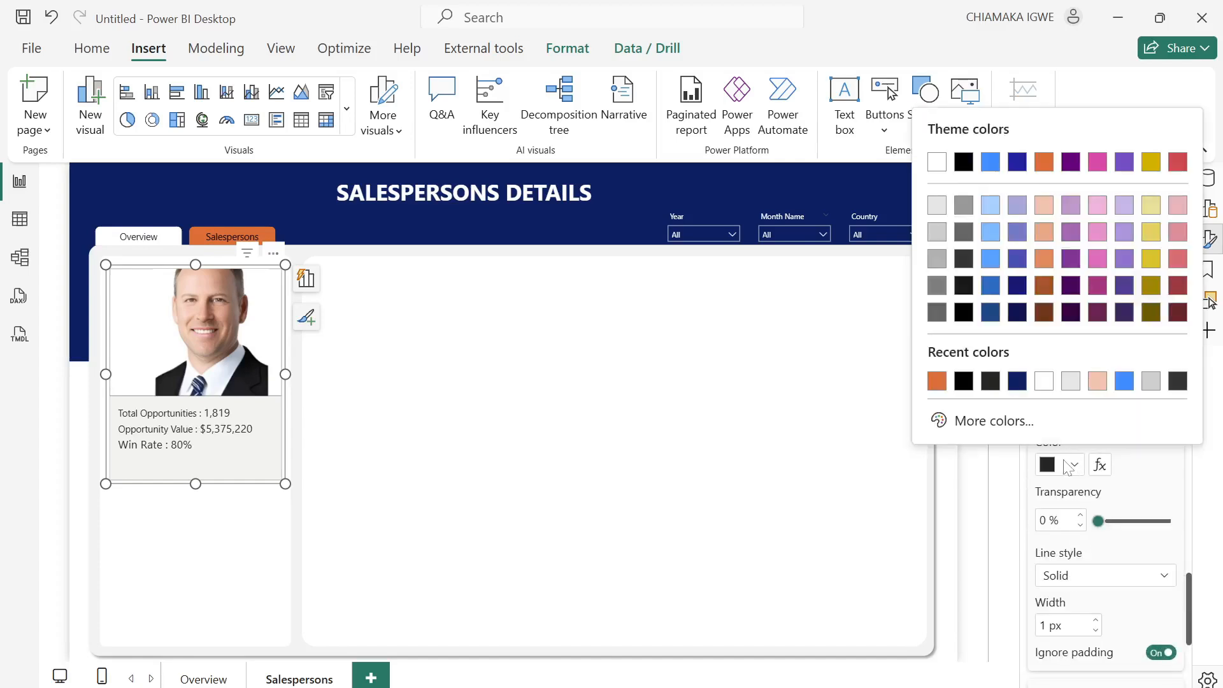
left_click(1071, 382)
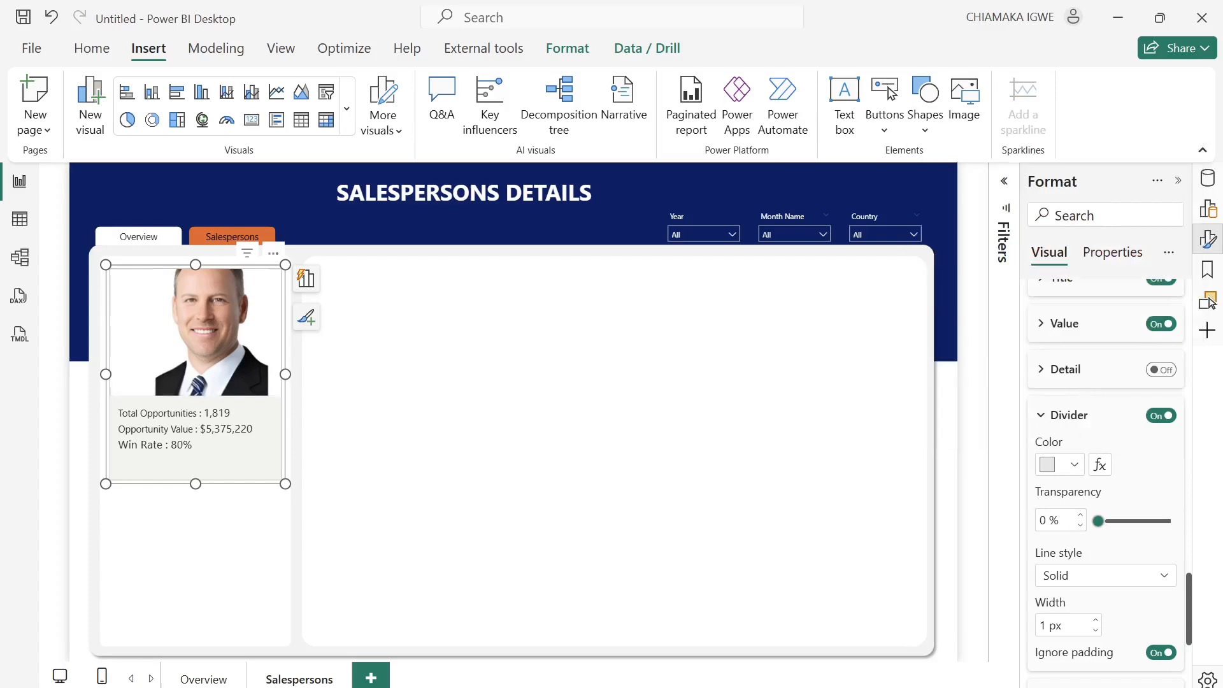
Set the reference labels' background color to dark navy blue.
scroll(1093, 560, "down", 3)
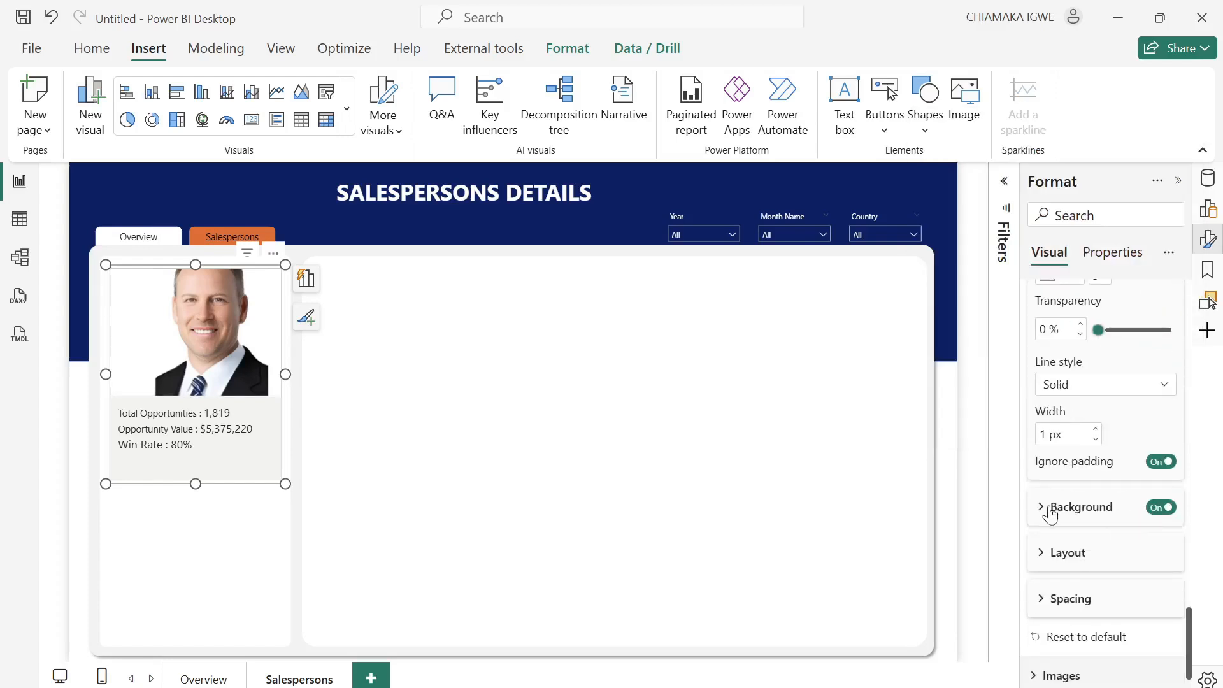
left_click(1058, 507)
left_click(1073, 559)
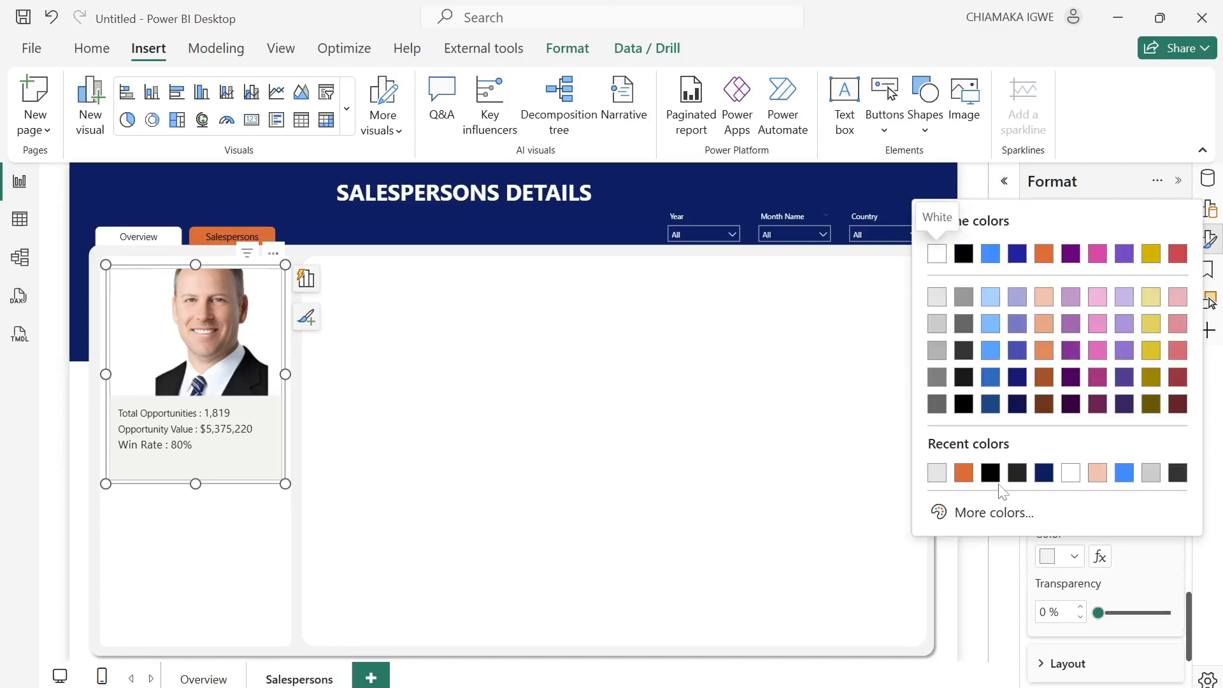
left_click(1045, 472)
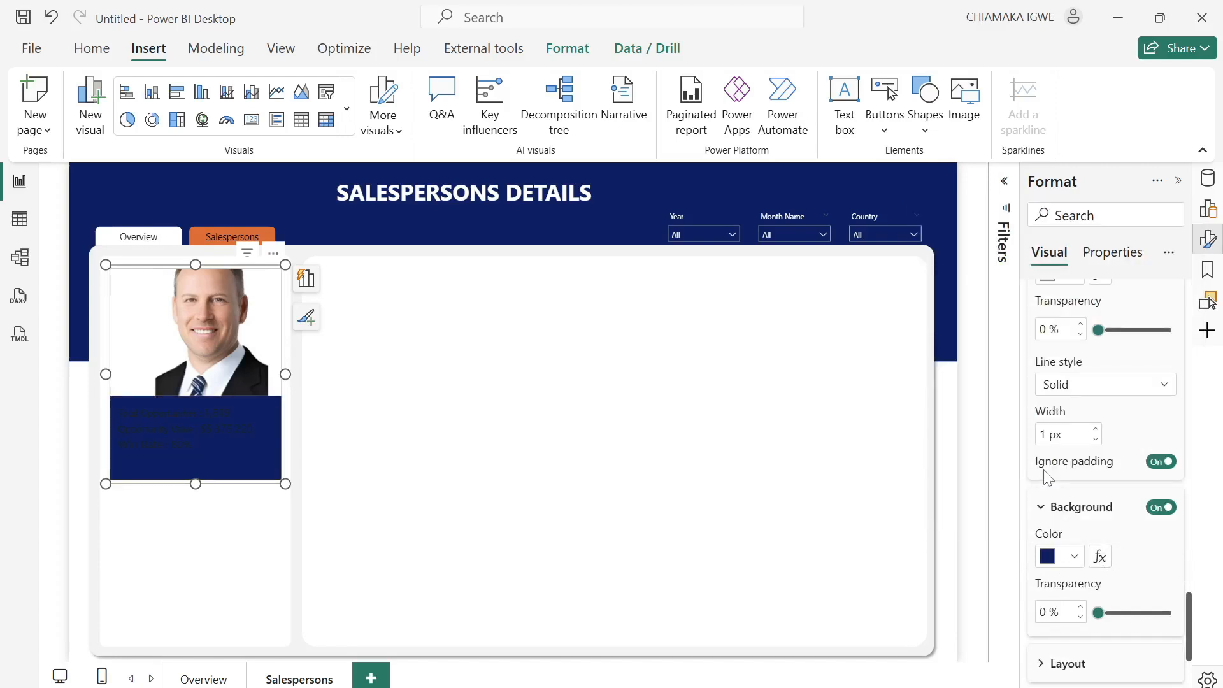
For the Total Opportunities series, make the Win Rate reference label's title and value text white.
scroll(1104, 507, "up", 5)
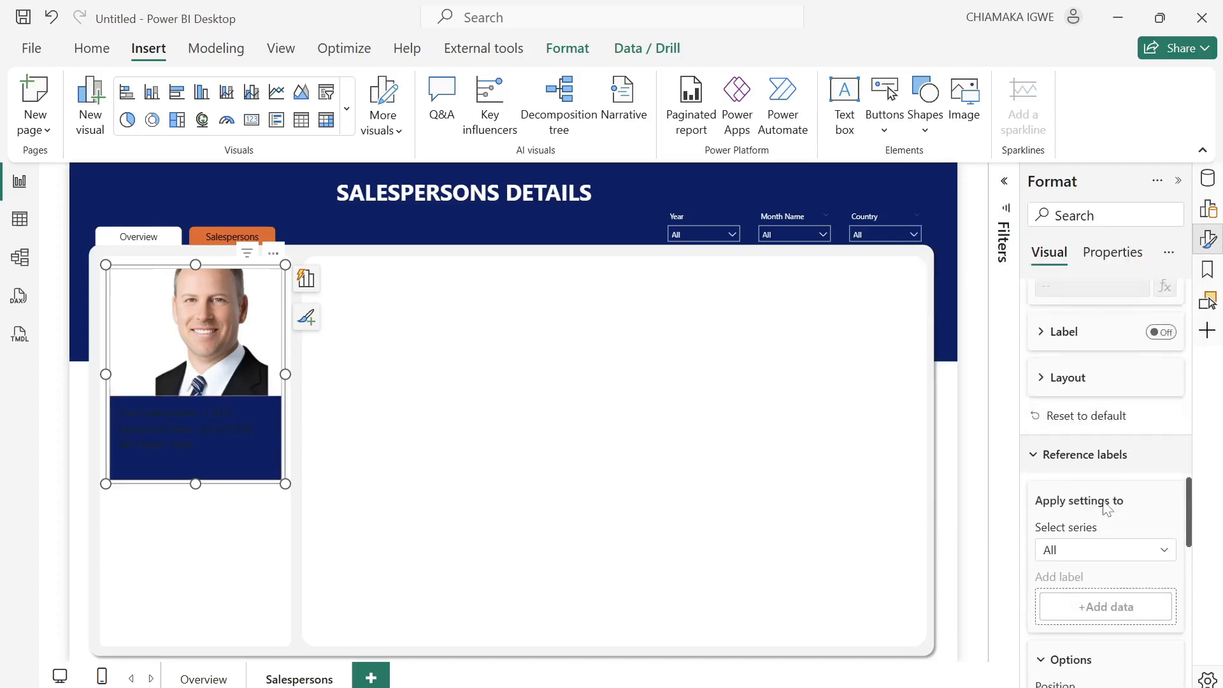
left_click(1104, 550)
left_click(1073, 593)
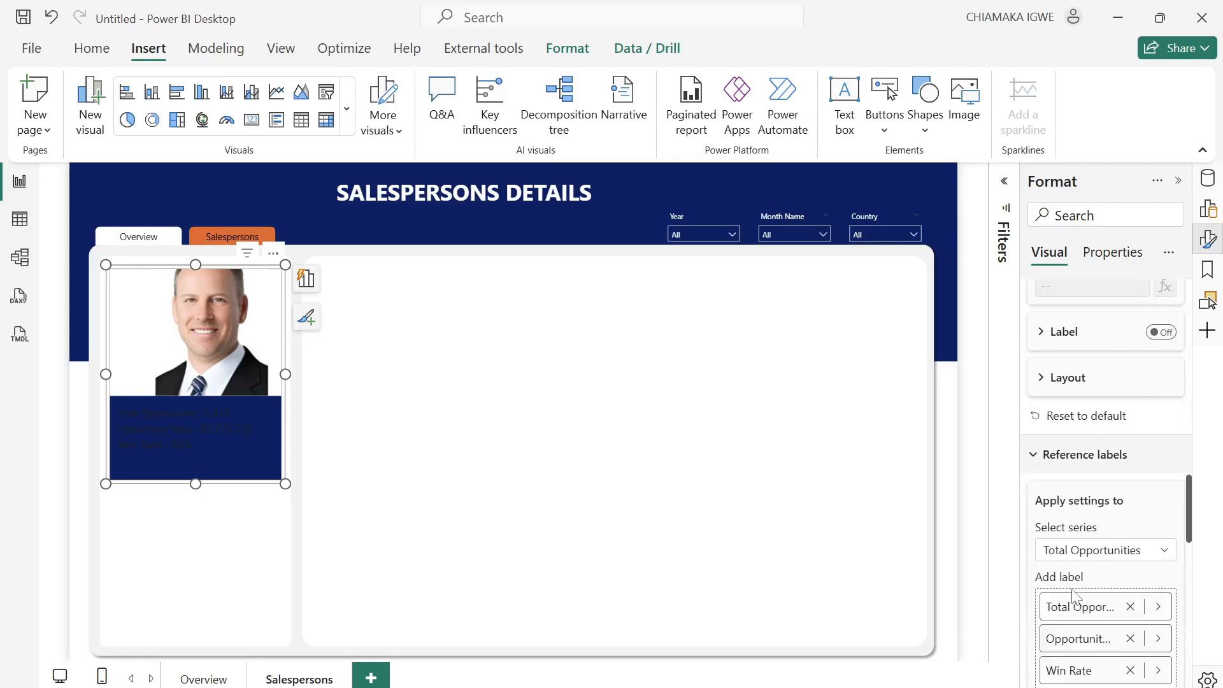
scroll(1086, 588, "down", 5)
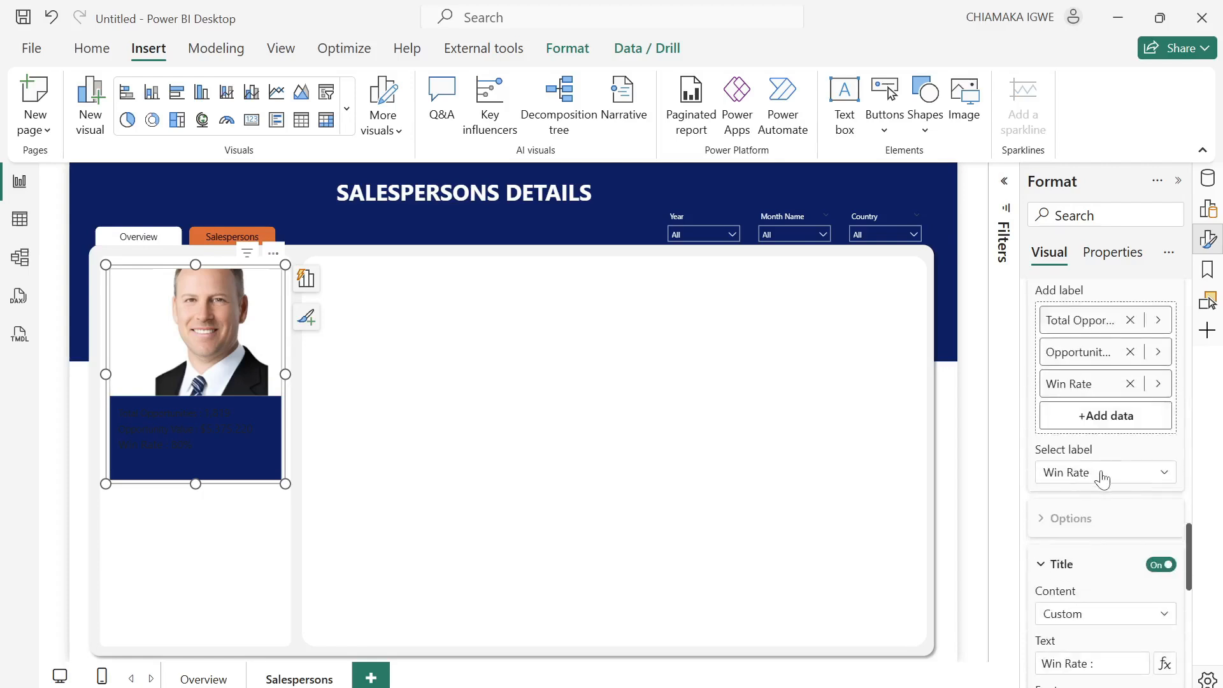
scroll(1105, 554, "down", 3)
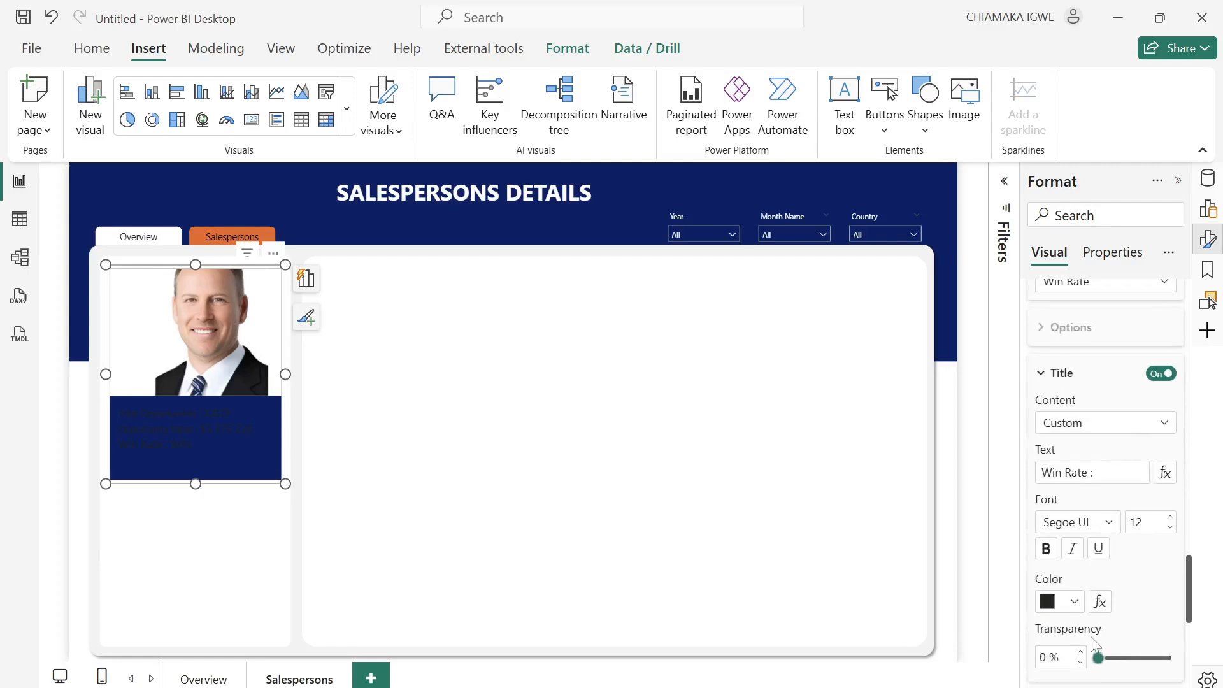
left_click(1071, 601)
left_click(1071, 518)
scroll(1051, 535, "down", 3)
left_click(1051, 529)
Make the Total Opportunities reference label's title and value text white.
scroll(1118, 519, "up", 5)
left_click(1108, 374)
left_click(1075, 601)
left_click(937, 519)
left_click(1075, 551)
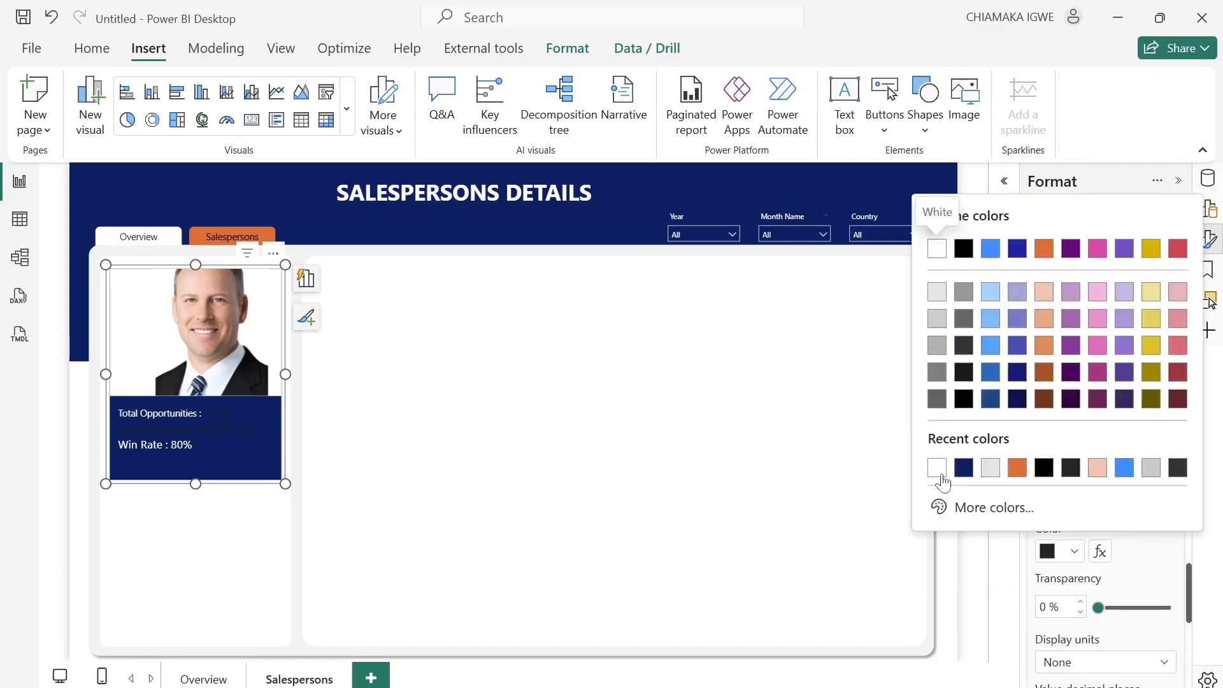
left_click(940, 482)
Make the Opportunity Value reference label's title and value text white.
scroll(1077, 517, "down", 3)
left_click(1076, 509)
left_click(937, 440)
scroll(1070, 497, "down", 5)
left_click(1075, 360)
left_click(937, 426)
Position the salesperson image above the text in the card.
scroll(1051, 446, "up", 10)
left_click(1041, 359)
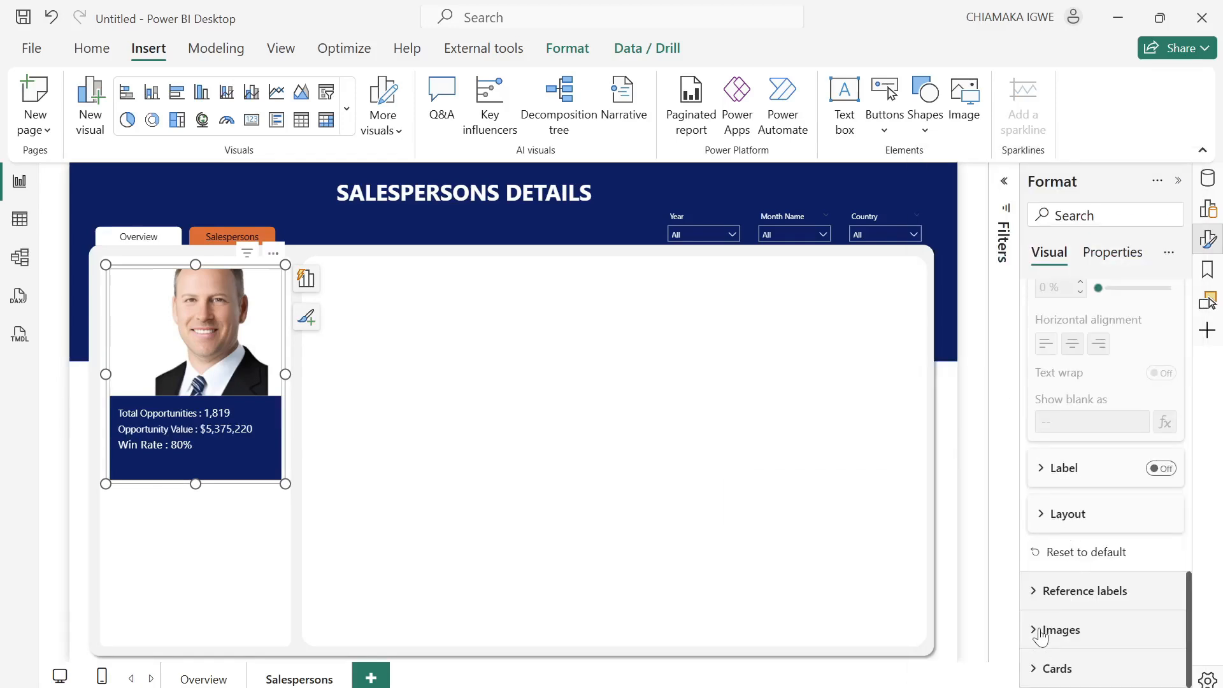
left_click(1041, 631)
scroll(1111, 573, "down", 6)
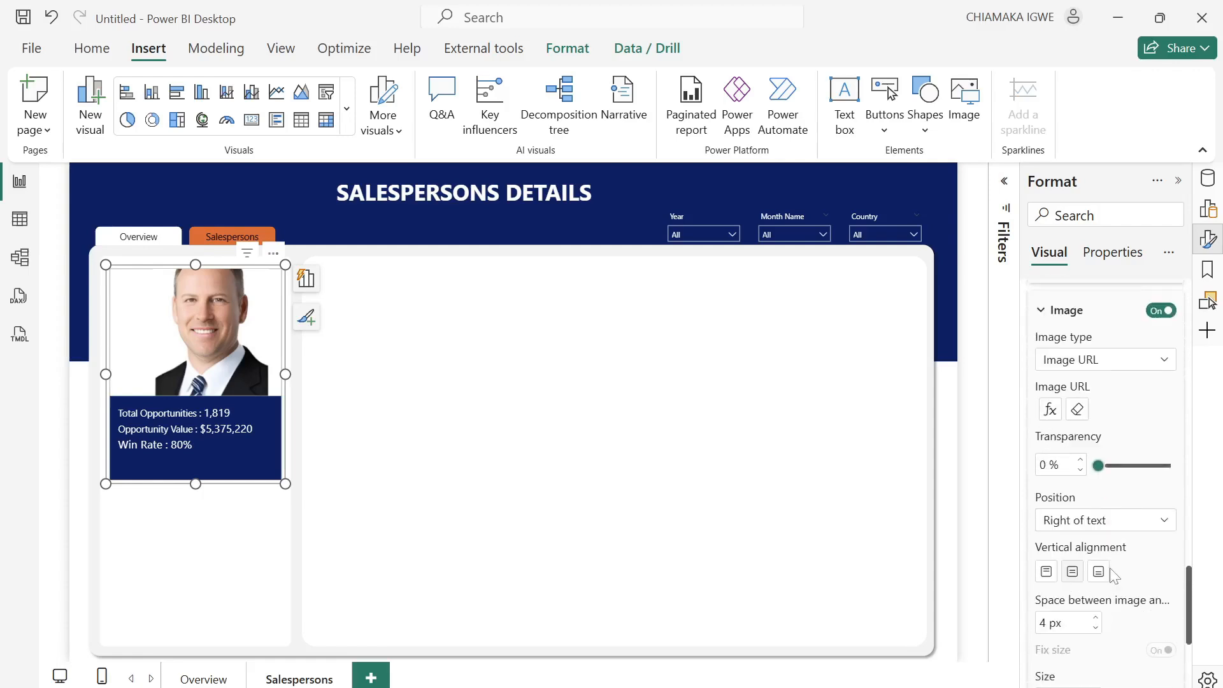
left_click(1108, 507)
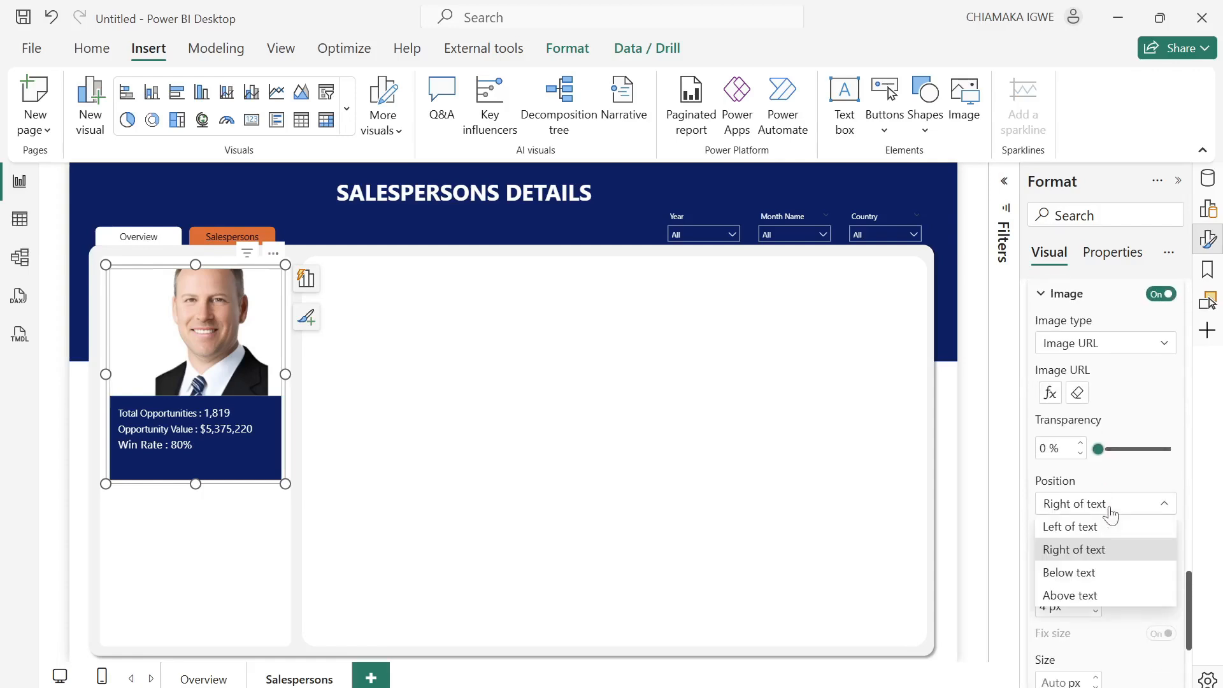
left_click(1092, 595)
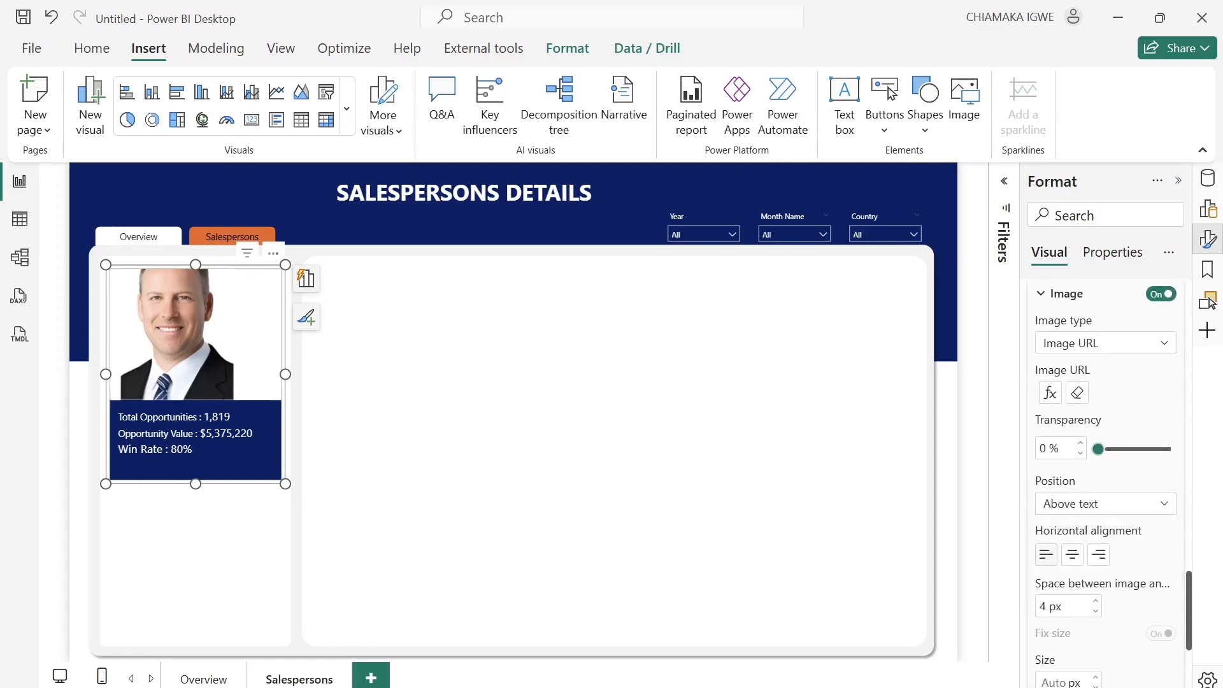
Switch the card's padding to Custom and set the top padding to 65 px.
scroll(1106, 478, "down", 3)
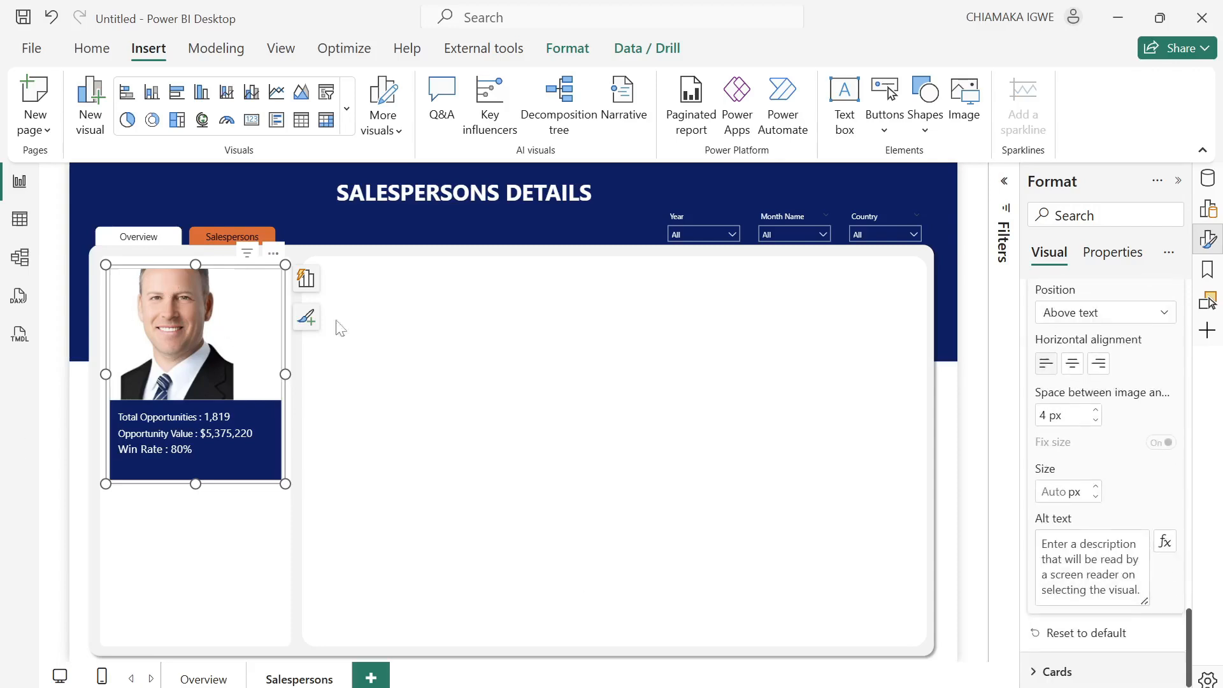
left_click(1041, 673)
scroll(1096, 564, "down", 6)
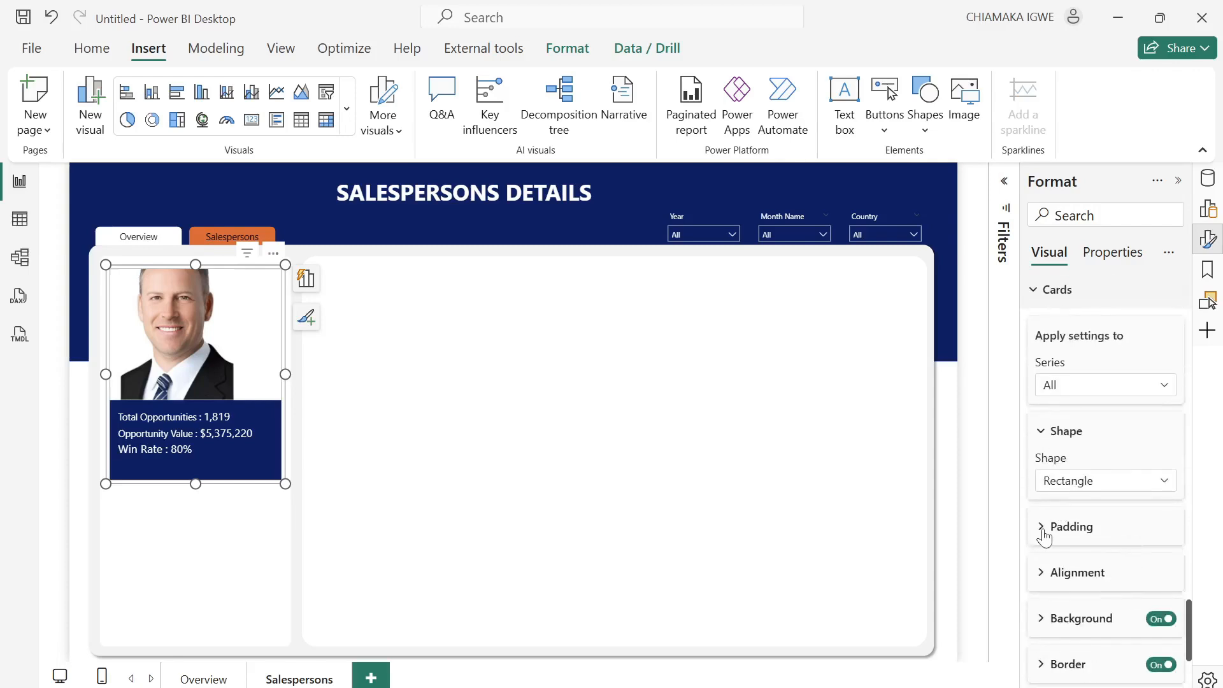
left_click(1045, 528)
scroll(1045, 561, "down", 2)
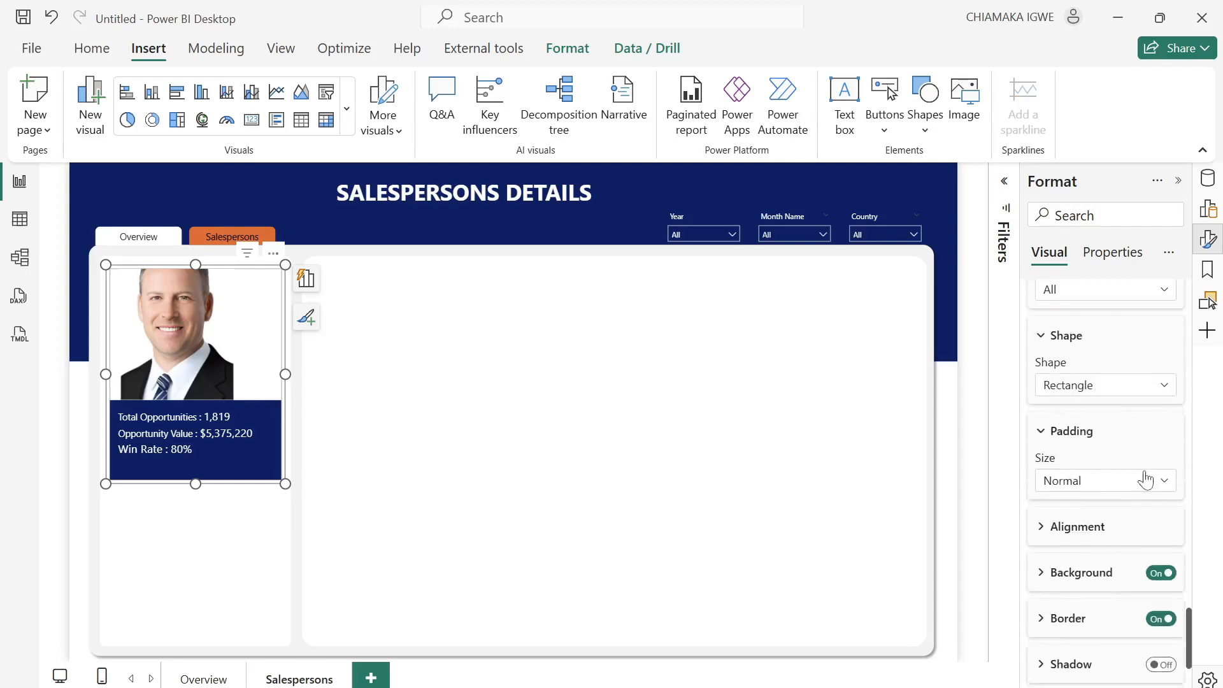
left_click(1146, 479)
left_click(1101, 571)
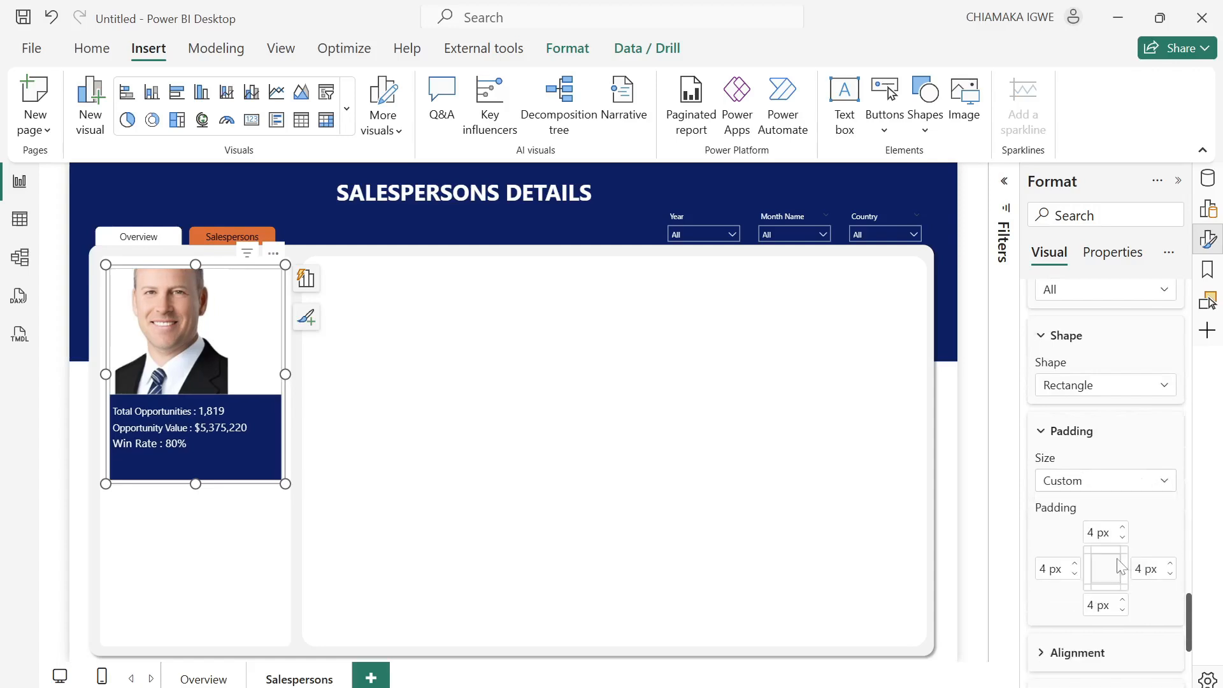
left_click(1096, 532)
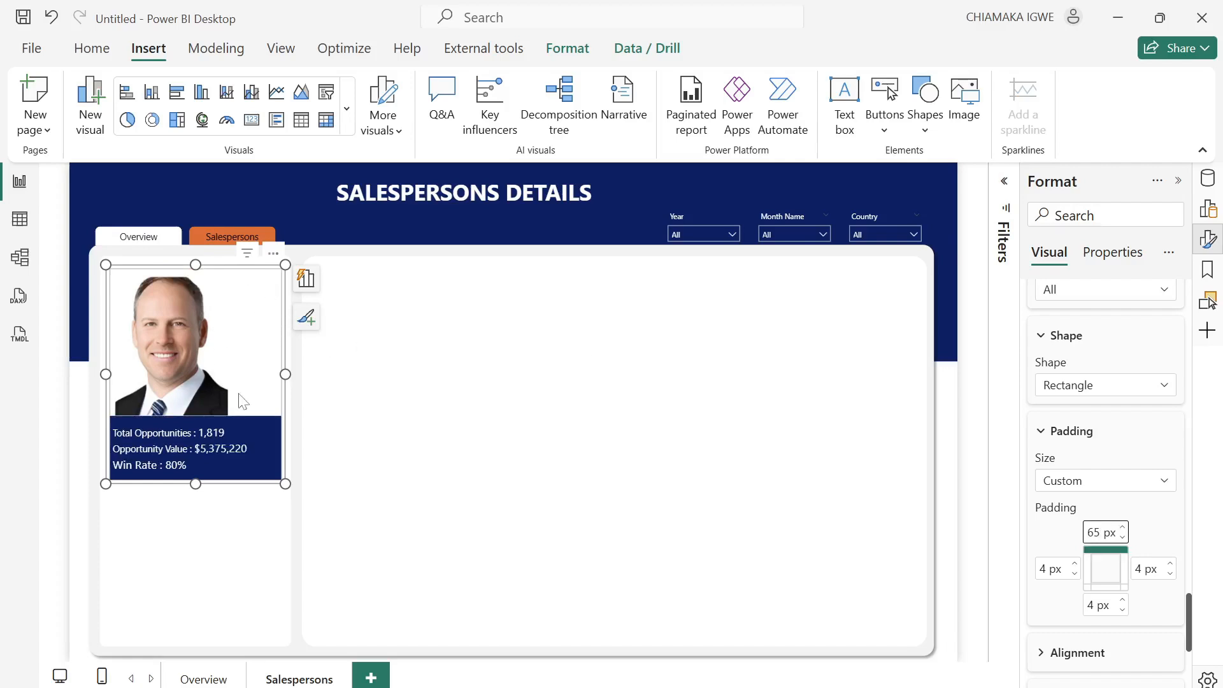
Change the card shape to Rounded Rectangle and enable customizing each corner separately.
scroll(1108, 582, "down", 5)
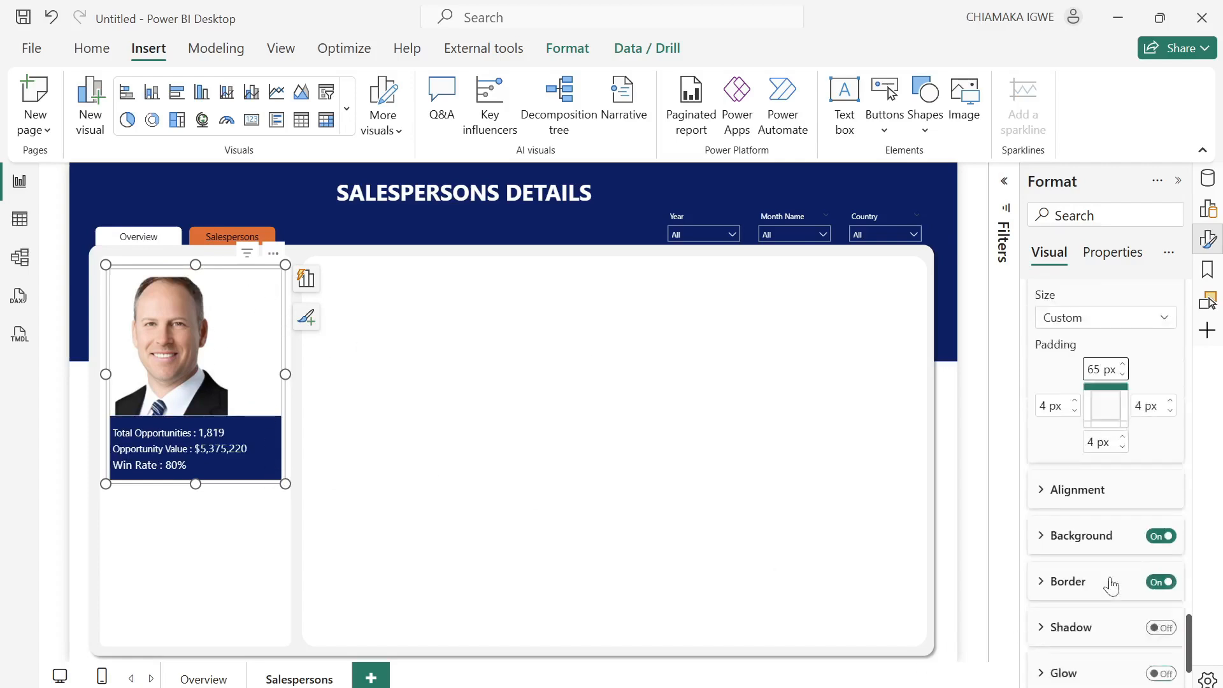
scroll(1106, 557, "up", 3)
scroll(1090, 370, "up", 3)
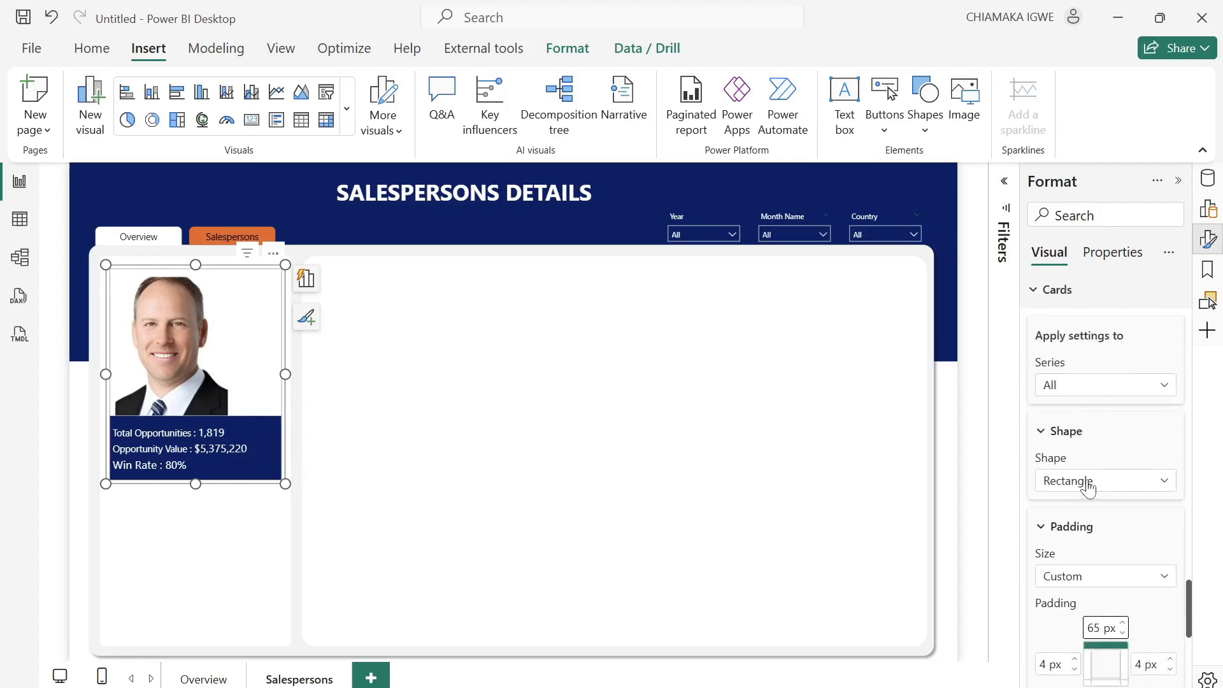
left_click(1089, 482)
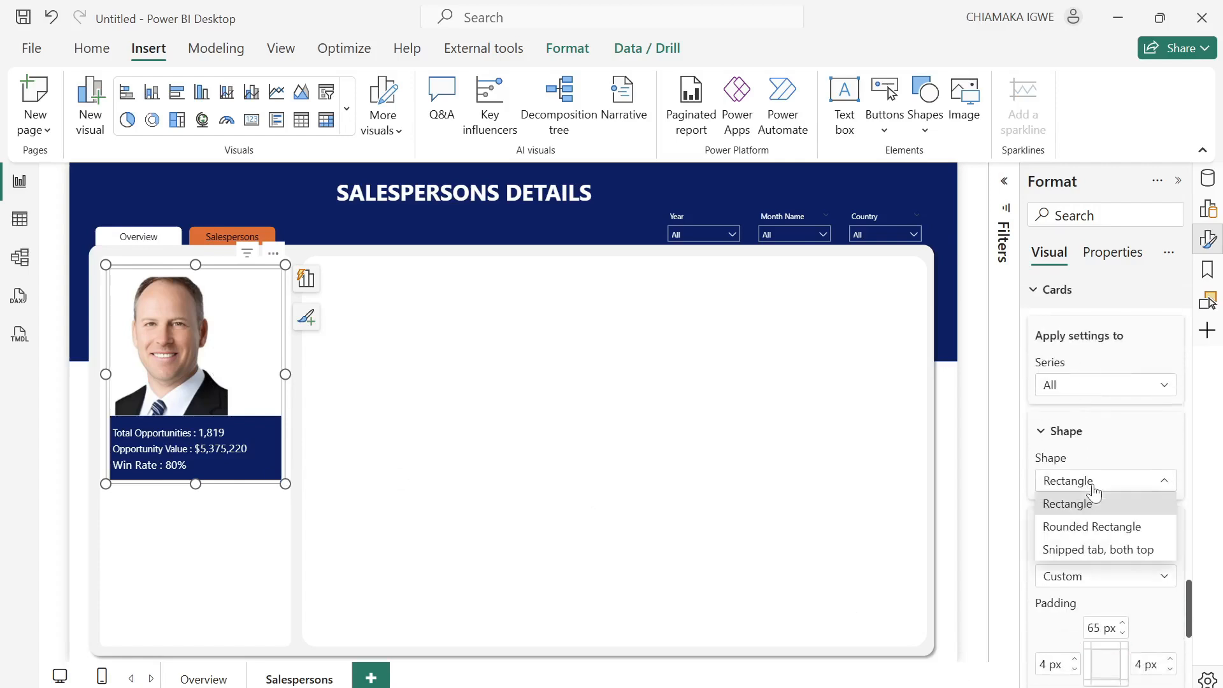
left_click(1109, 535)
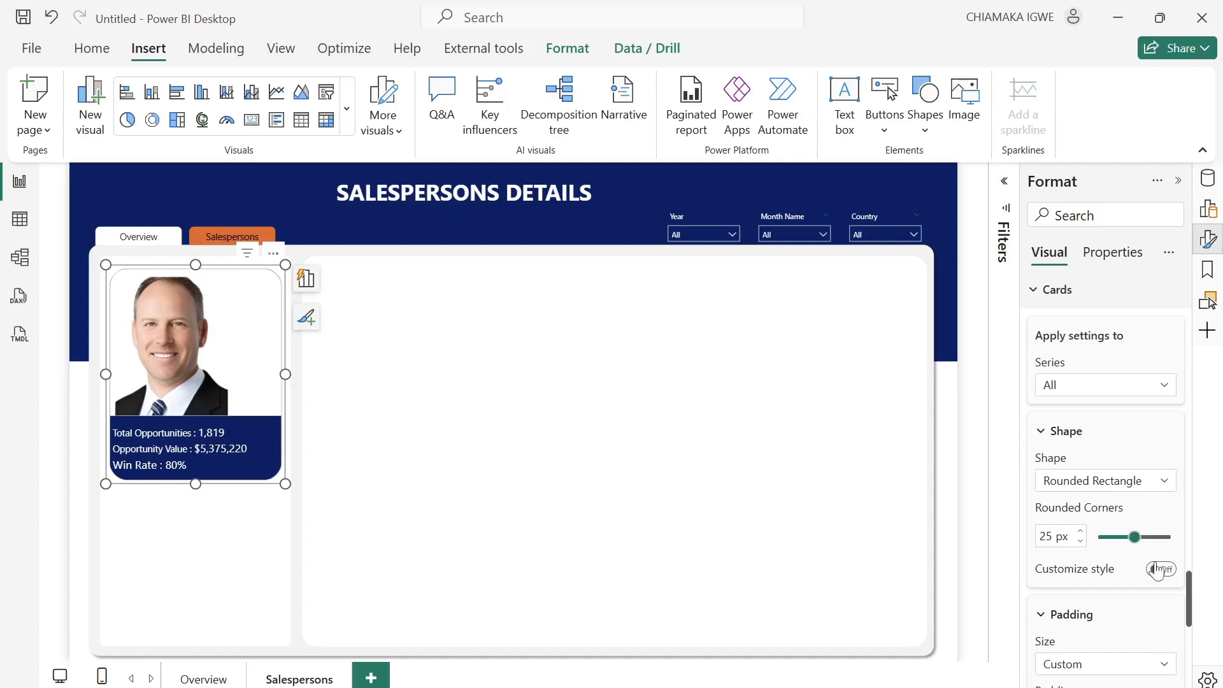
left_click(1160, 570)
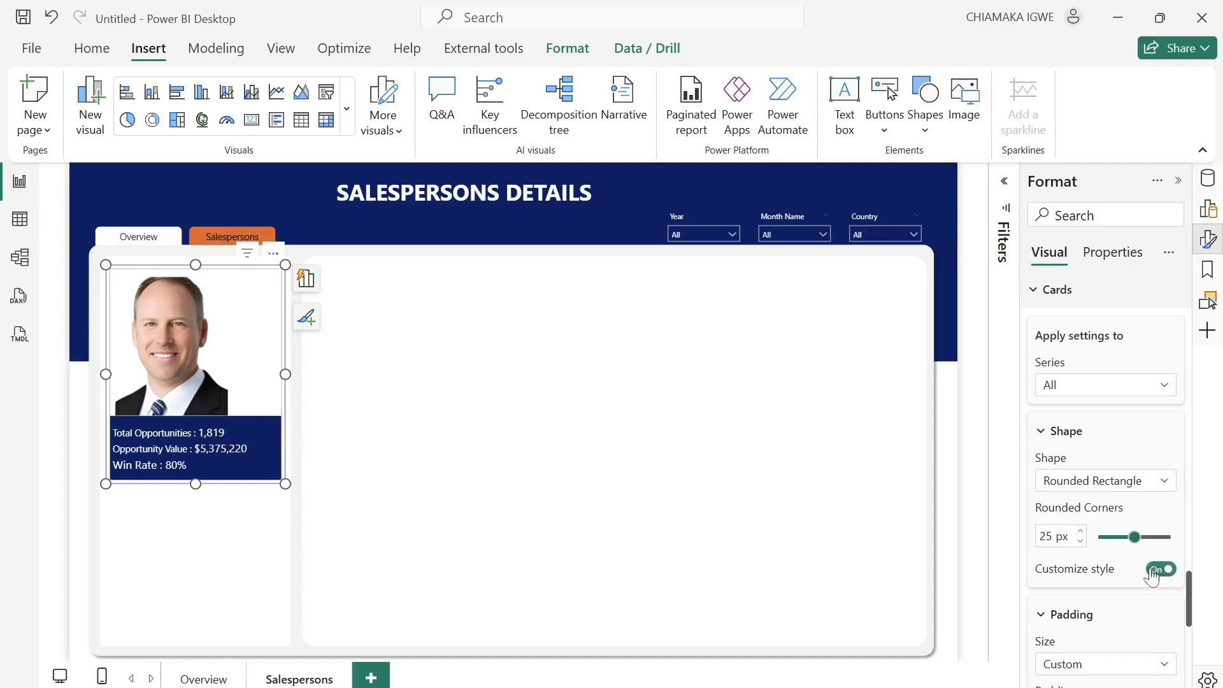
Set the card's top right and bottom right corners to 20 px.
scroll(1068, 583, "down", 3)
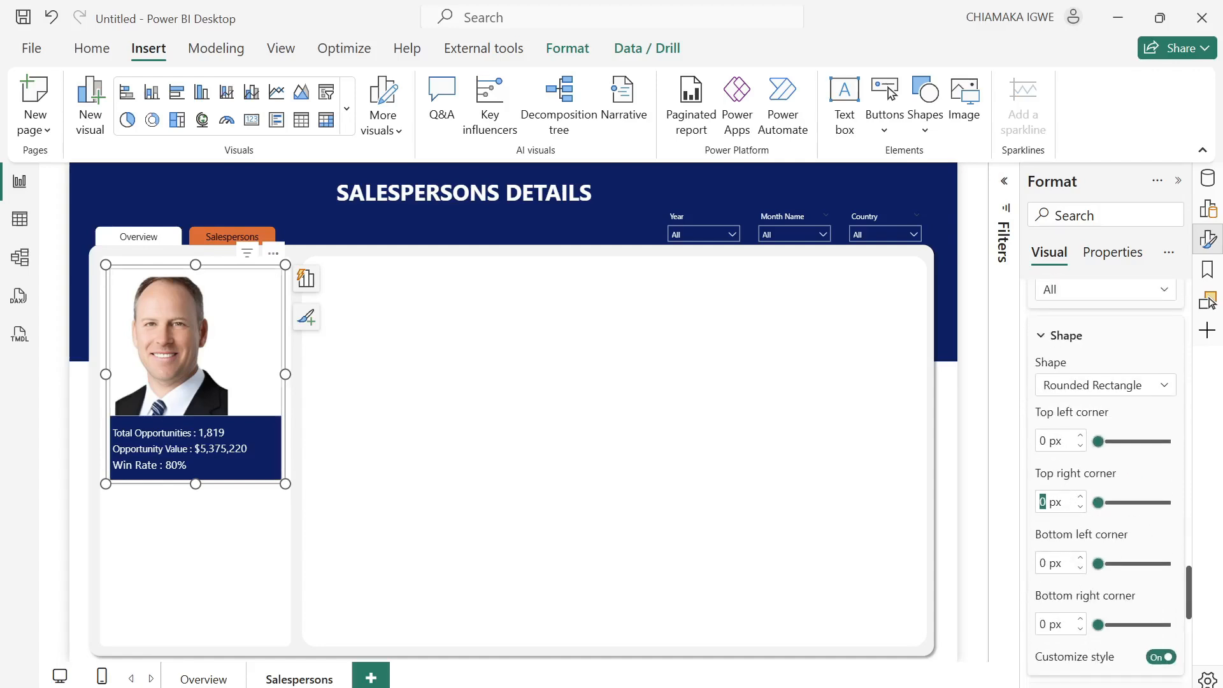
type("20")
scroll(1057, 446, "down", 5)
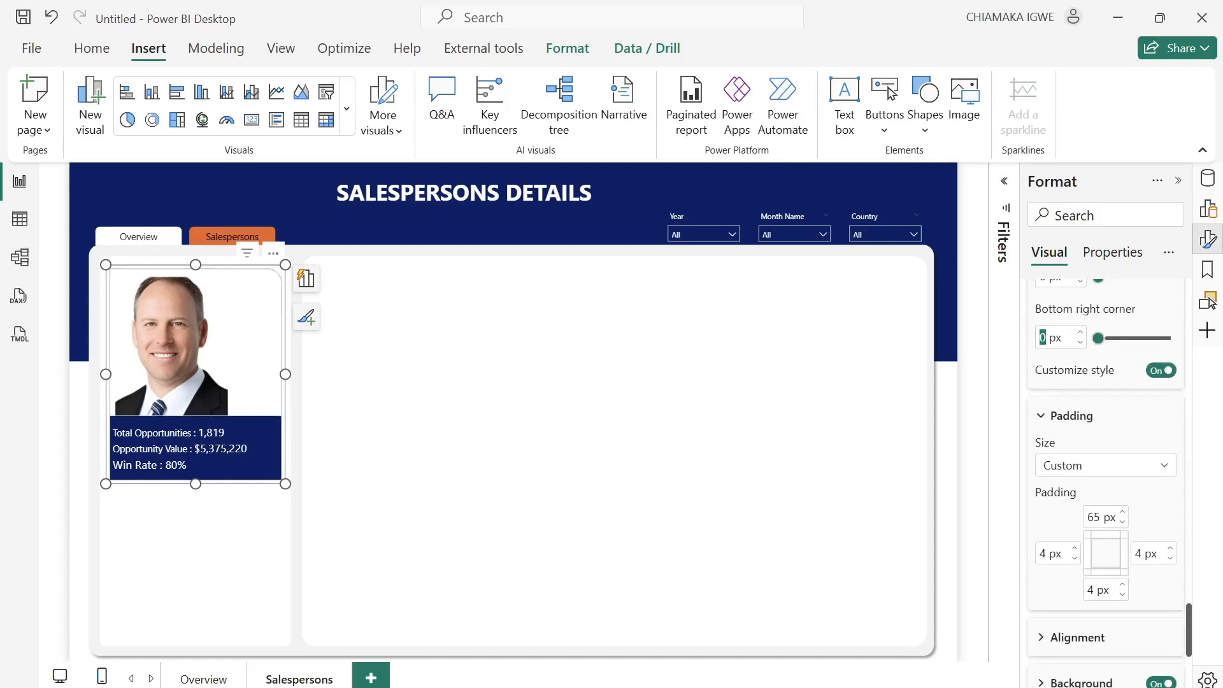
type("20")
key("Return")
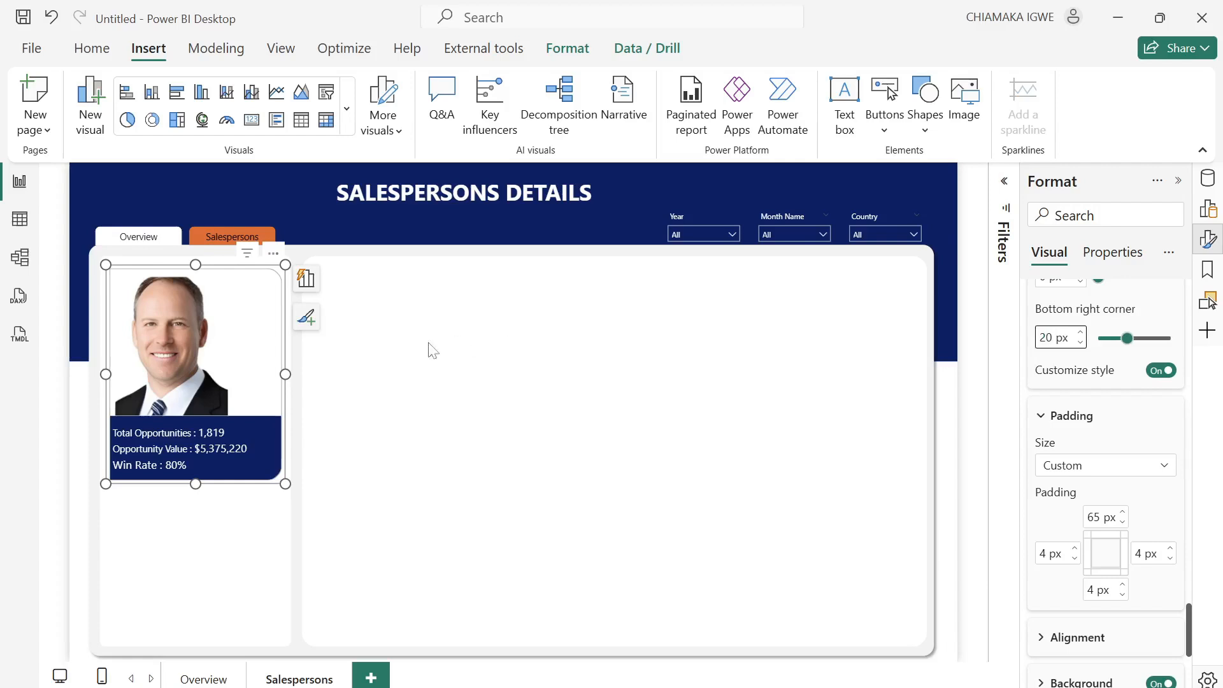
Insert a list slicer on the Salespersons page and place it directly below the salesperson image card.
left_click(243, 552)
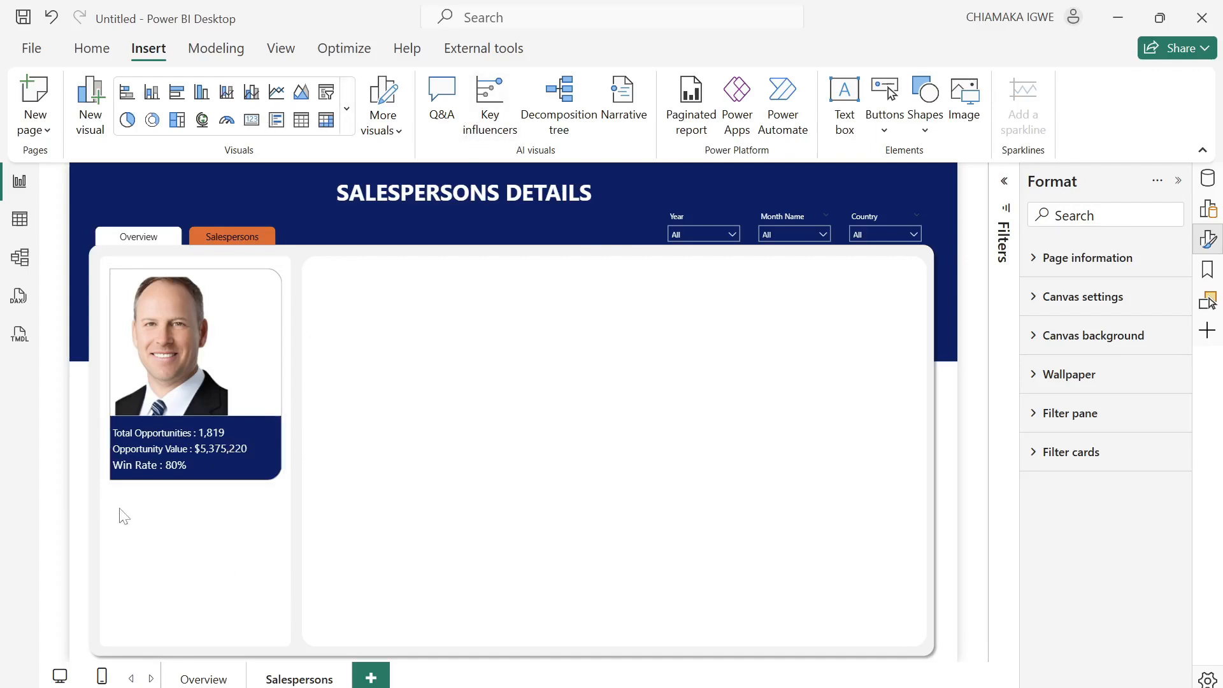
left_click(1179, 182)
left_click(1209, 209)
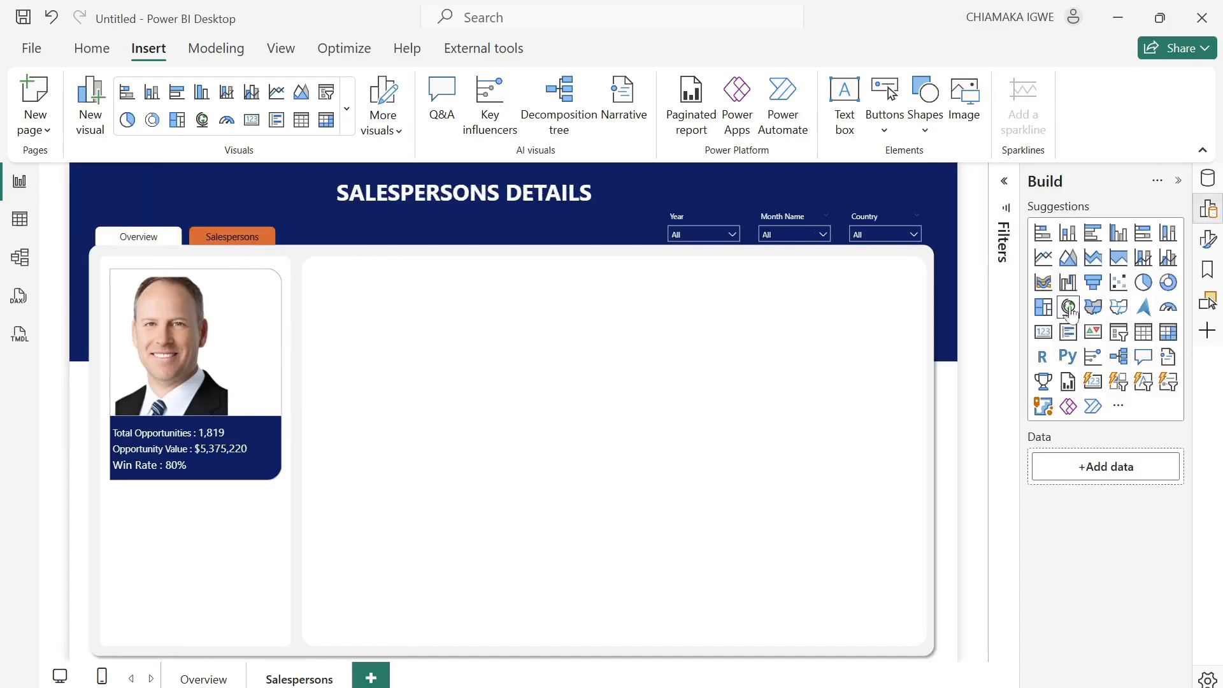
left_click(1161, 391)
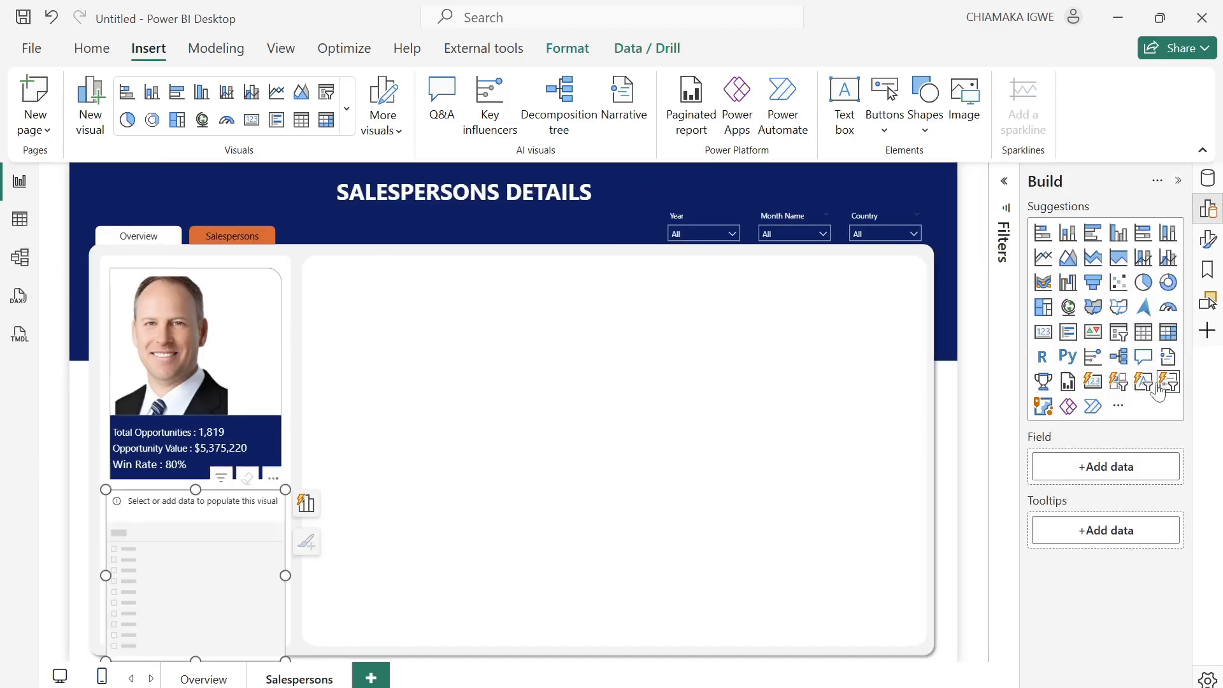
left_click_drag(210, 587, 207, 566)
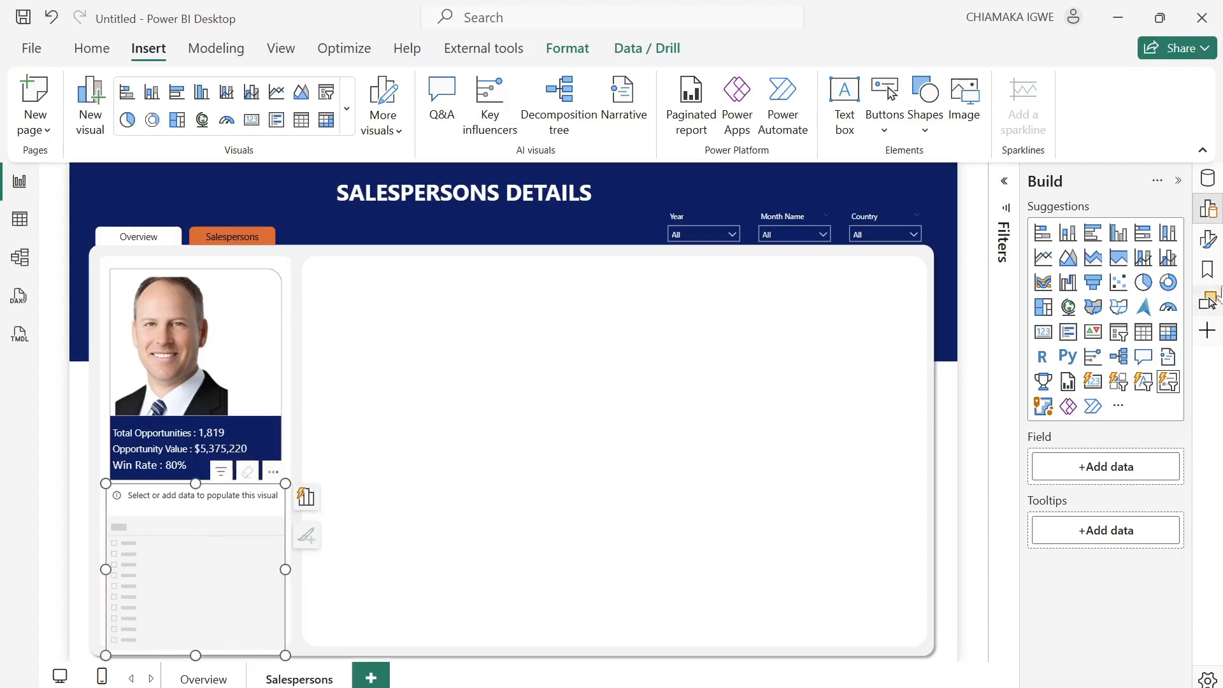
Populate the new list slicer with the Salesperson field from the Sales Opportunities table.
left_click(1208, 179)
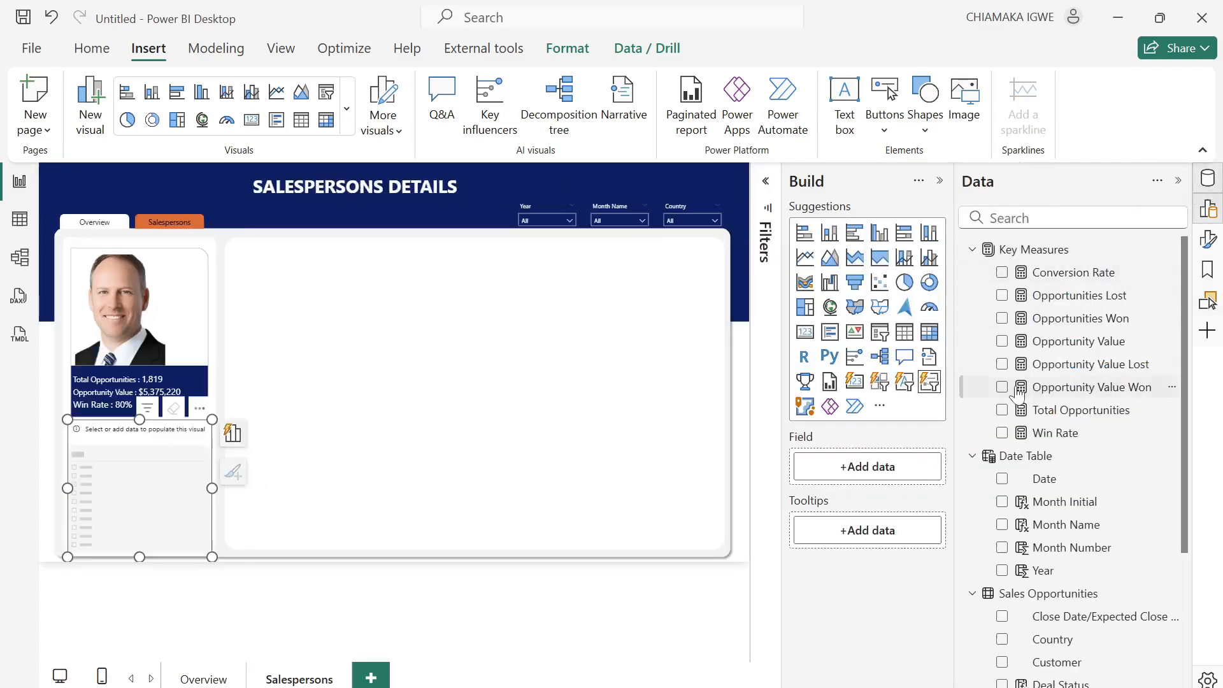
scroll(1018, 555, "down", 5)
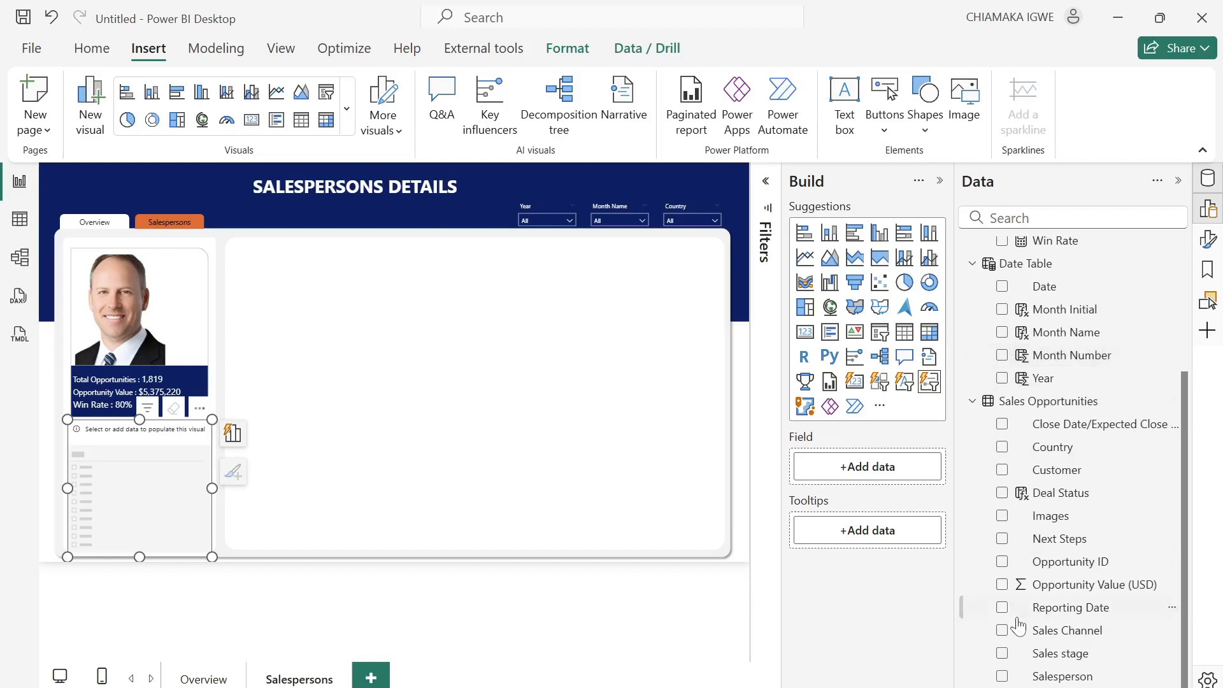
left_click(1002, 676)
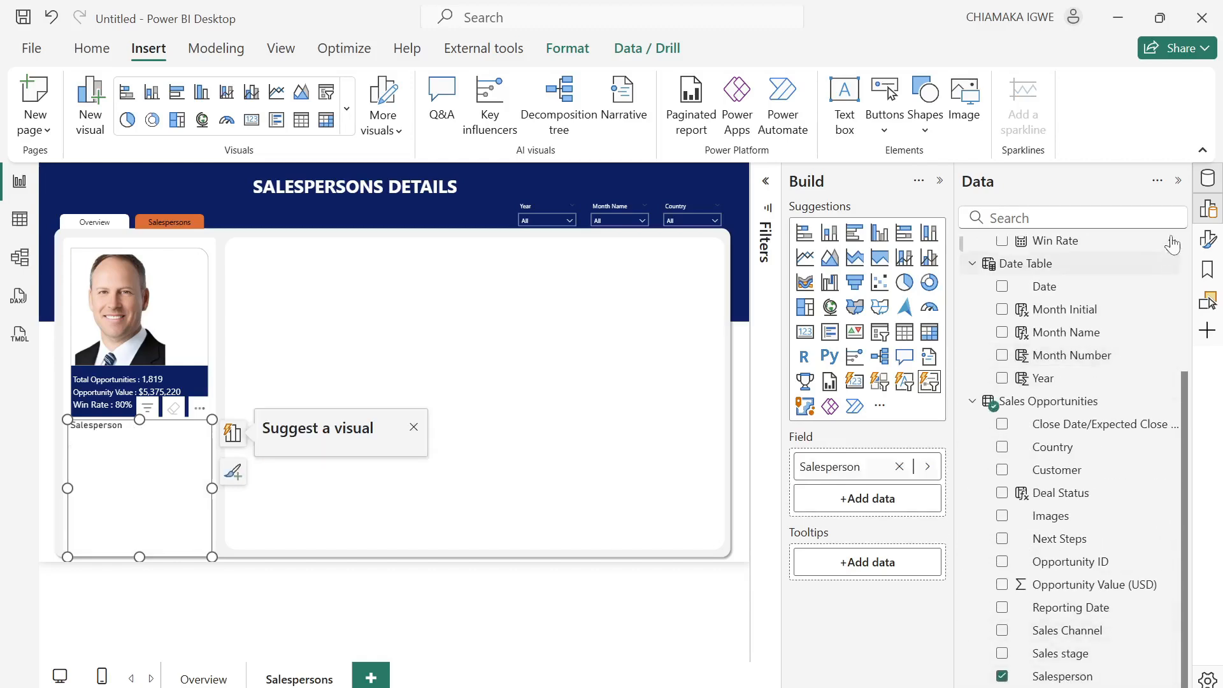
left_click(1179, 183)
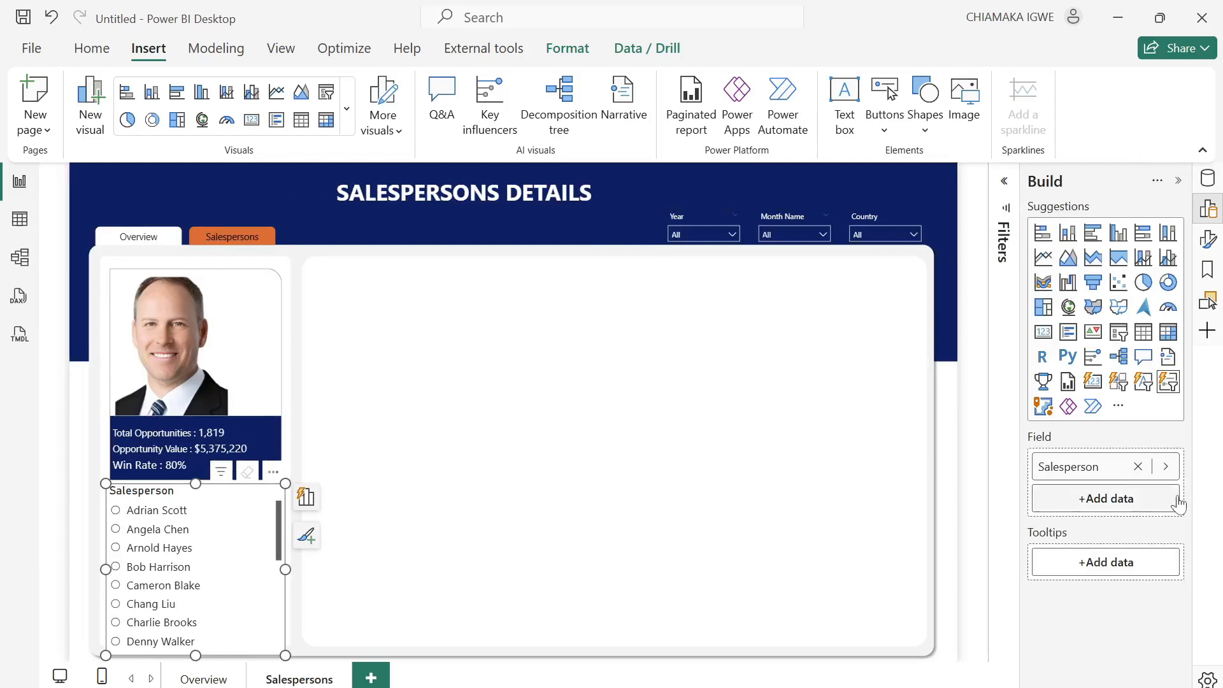
Turn off the background of the Salesperson slicer.
left_click(272, 472)
left_click(1209, 240)
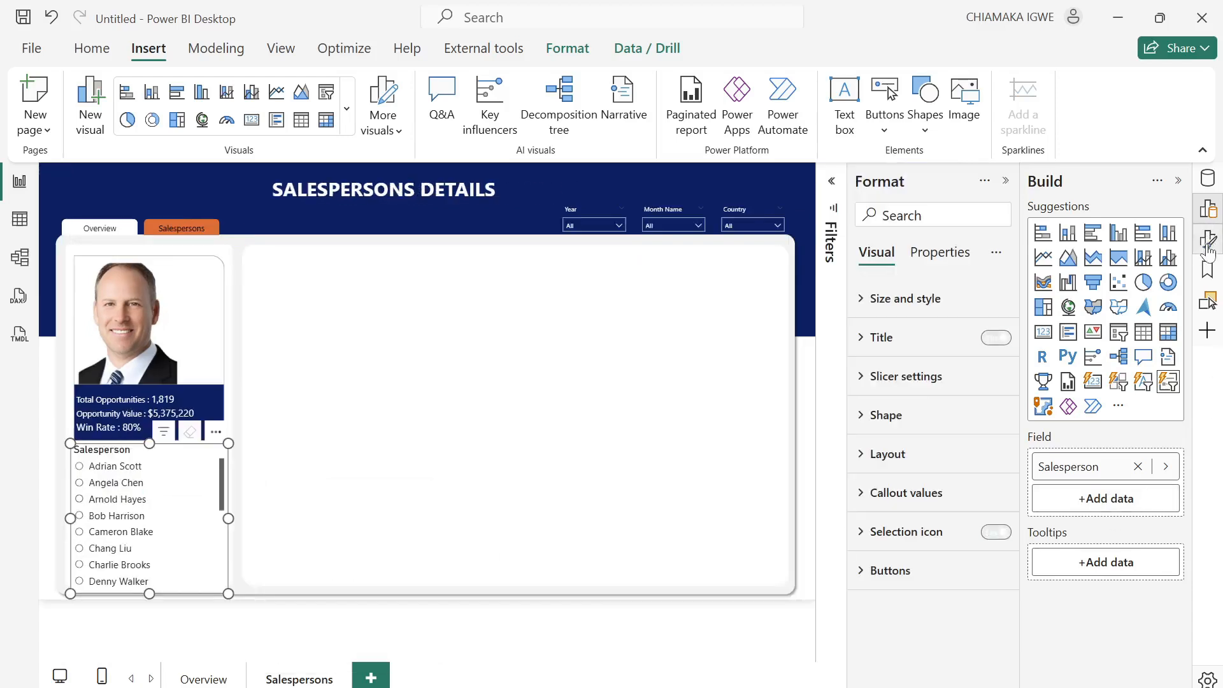
left_click(860, 302)
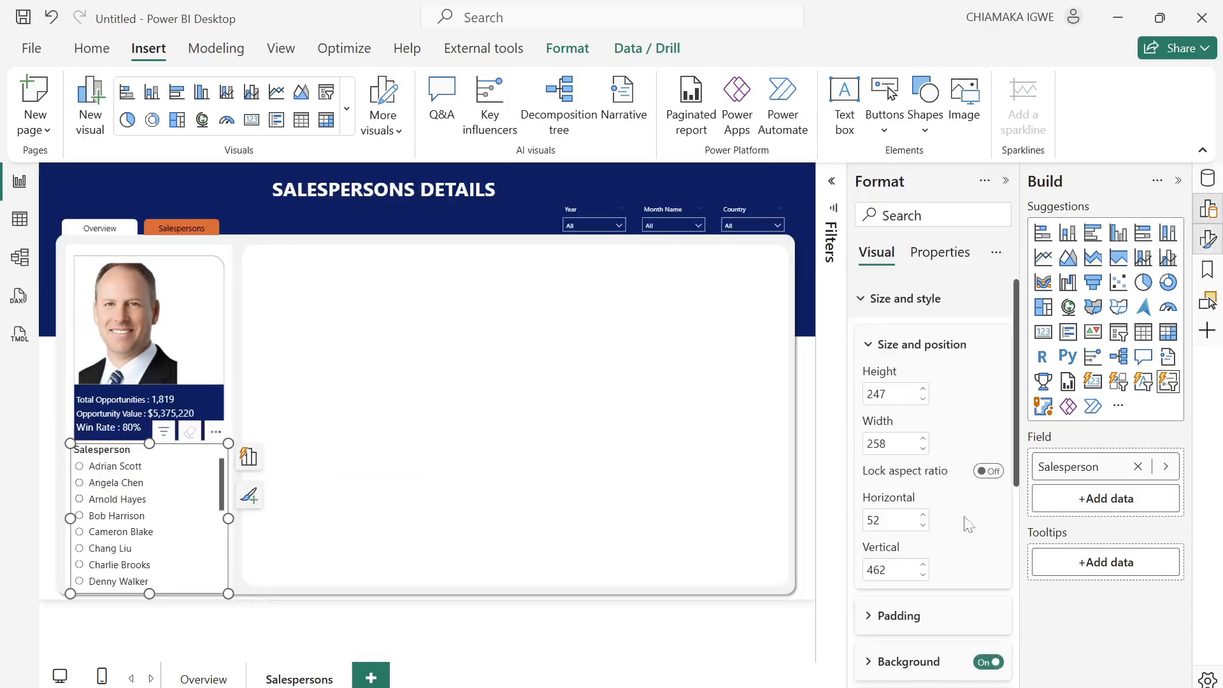
scroll(959, 615, "down", 3)
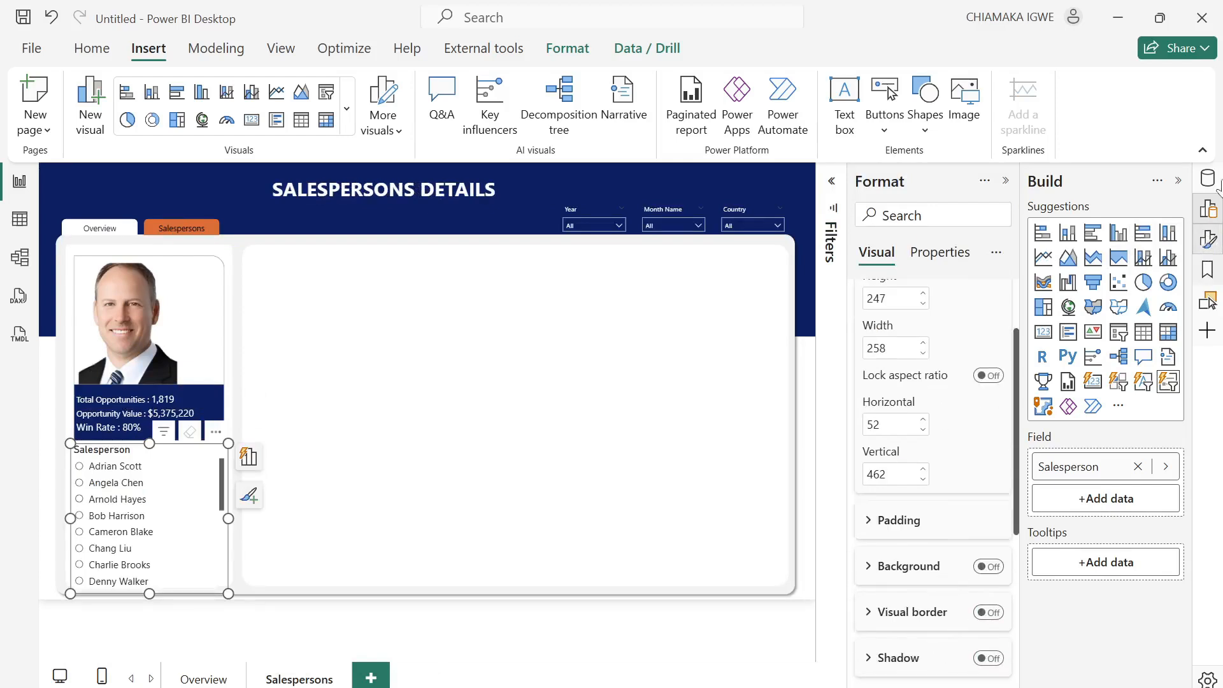
left_click(1179, 181)
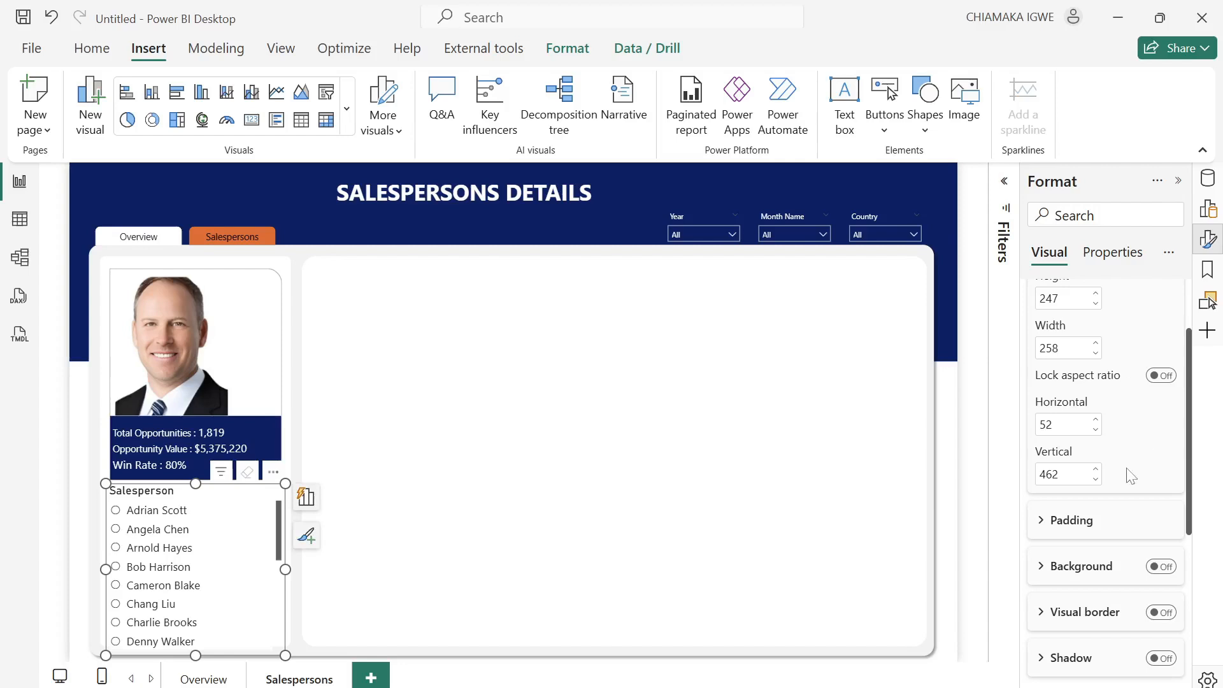
Set the slicer title's font to Segoe UI at size 12.
scroll(1132, 477, "down", 3)
scroll(1125, 477, "down", 2)
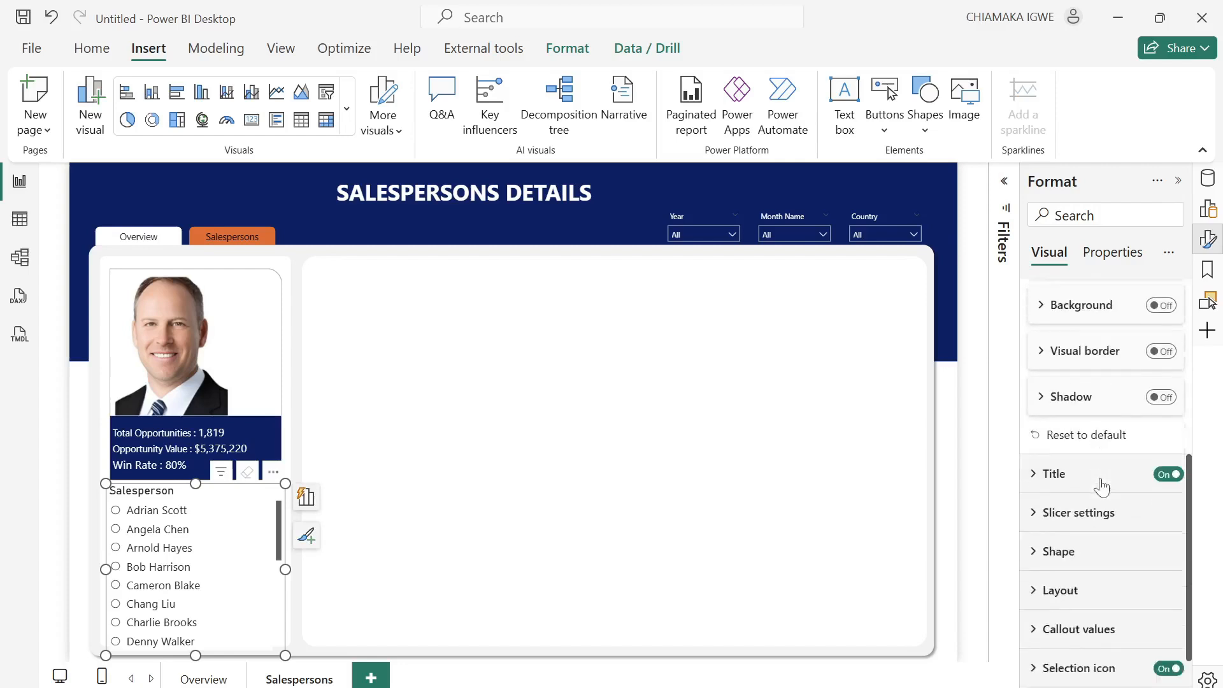
left_click(1038, 459)
left_click(1136, 643)
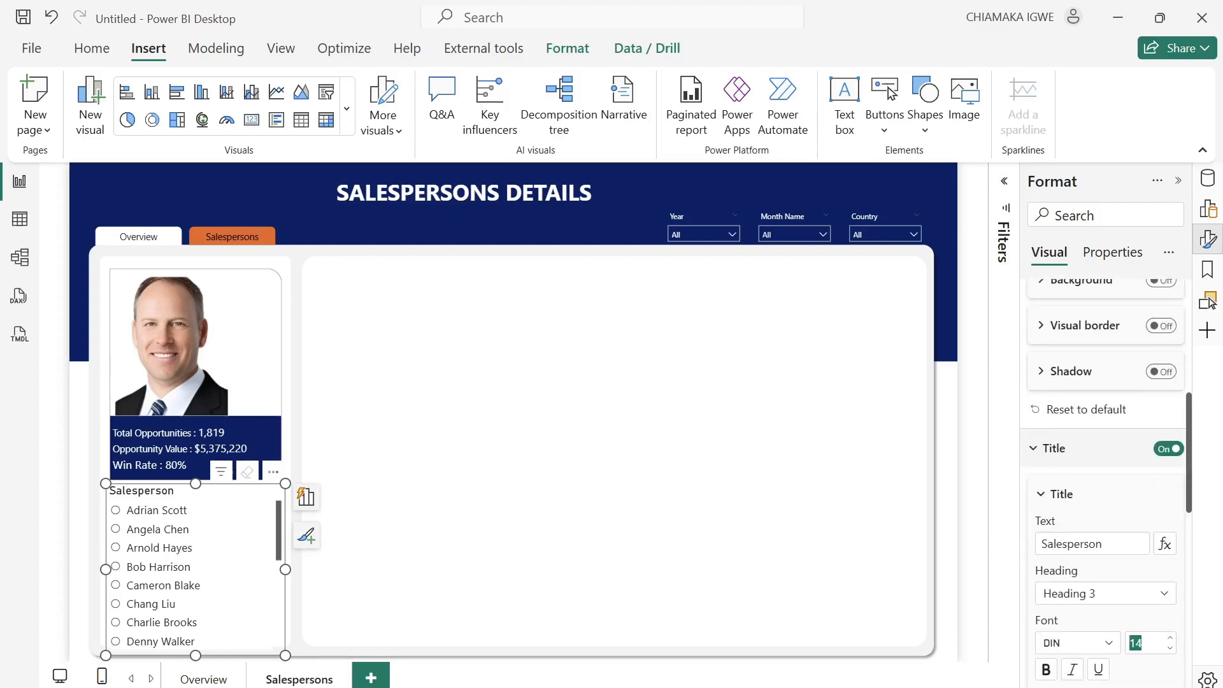
type("12")
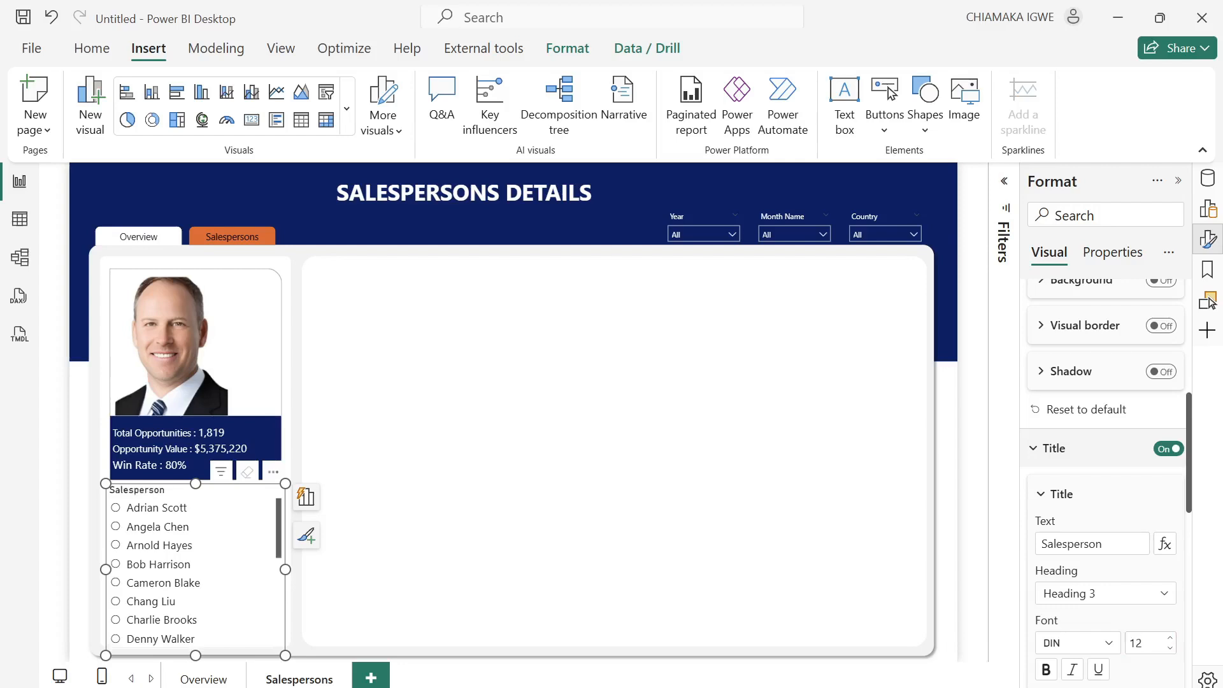
left_click(1106, 644)
scroll(1083, 503, "down", 5)
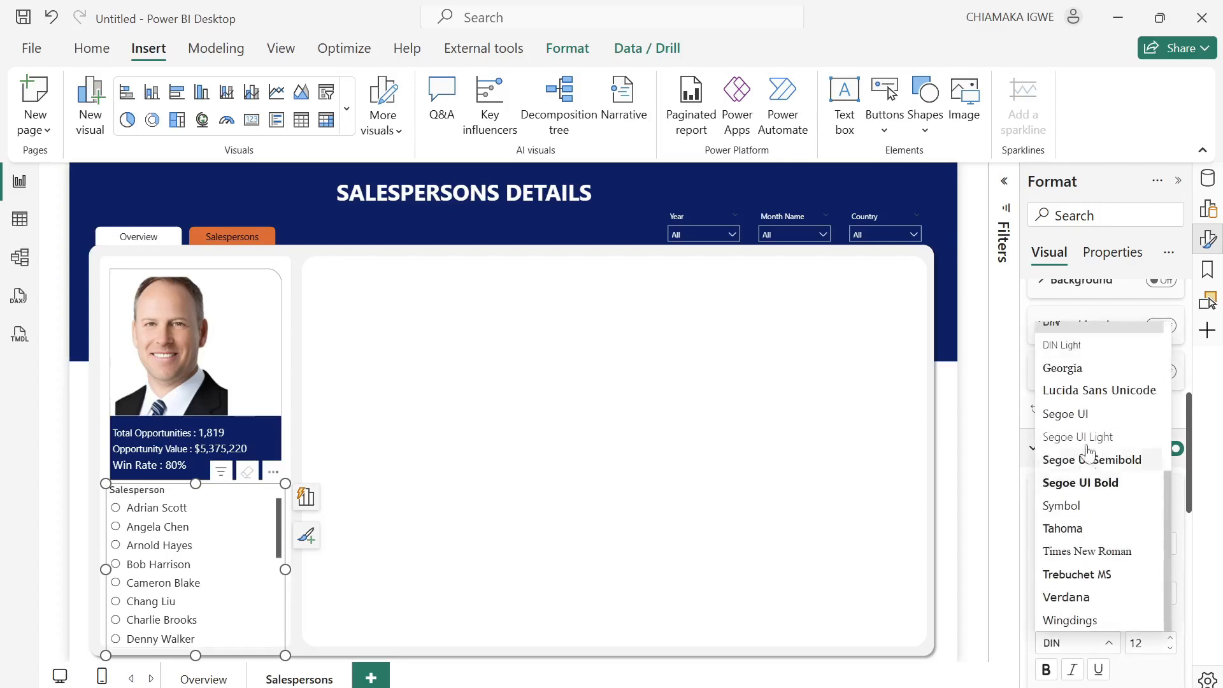
left_click(1085, 415)
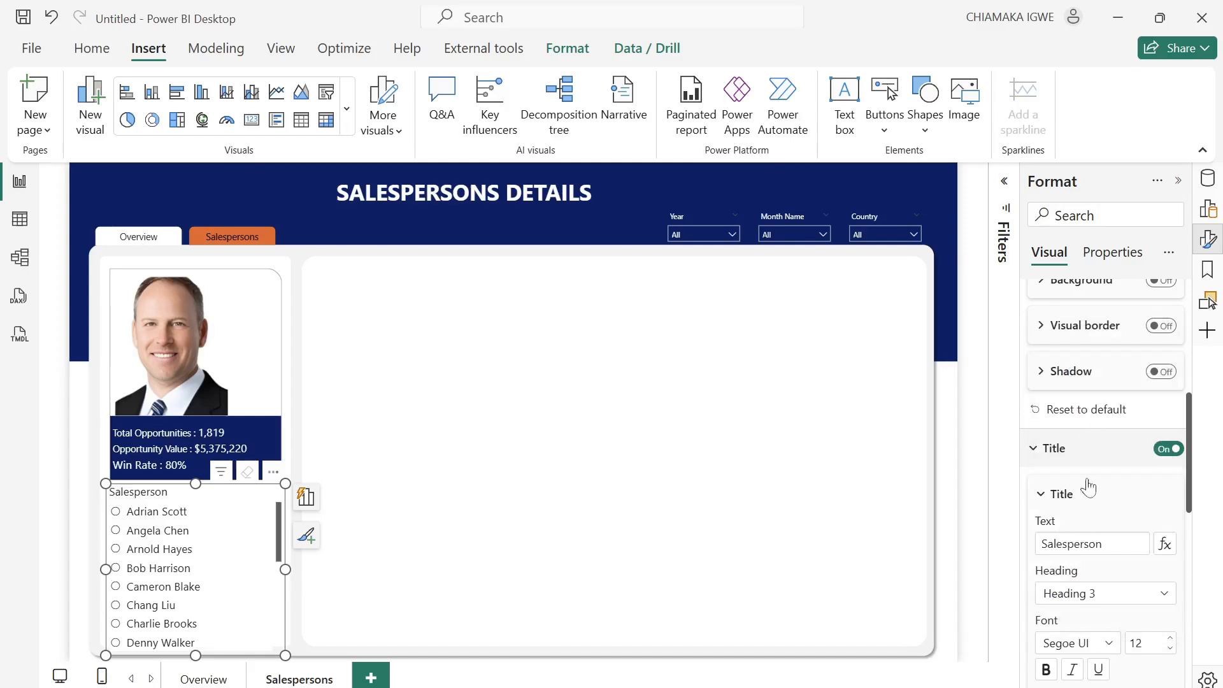
Space the slicer's items further apart through its layout settings and reduce the slicer's height to 235.
scroll(1096, 504, "down", 10)
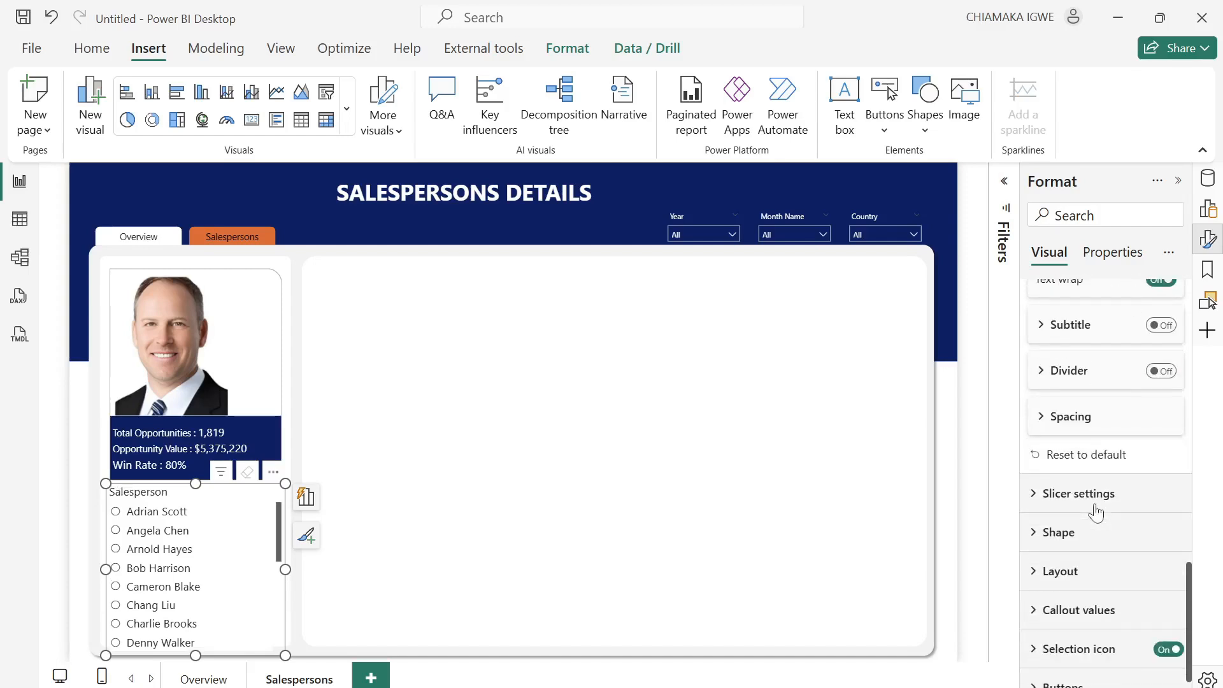
left_click(1047, 571)
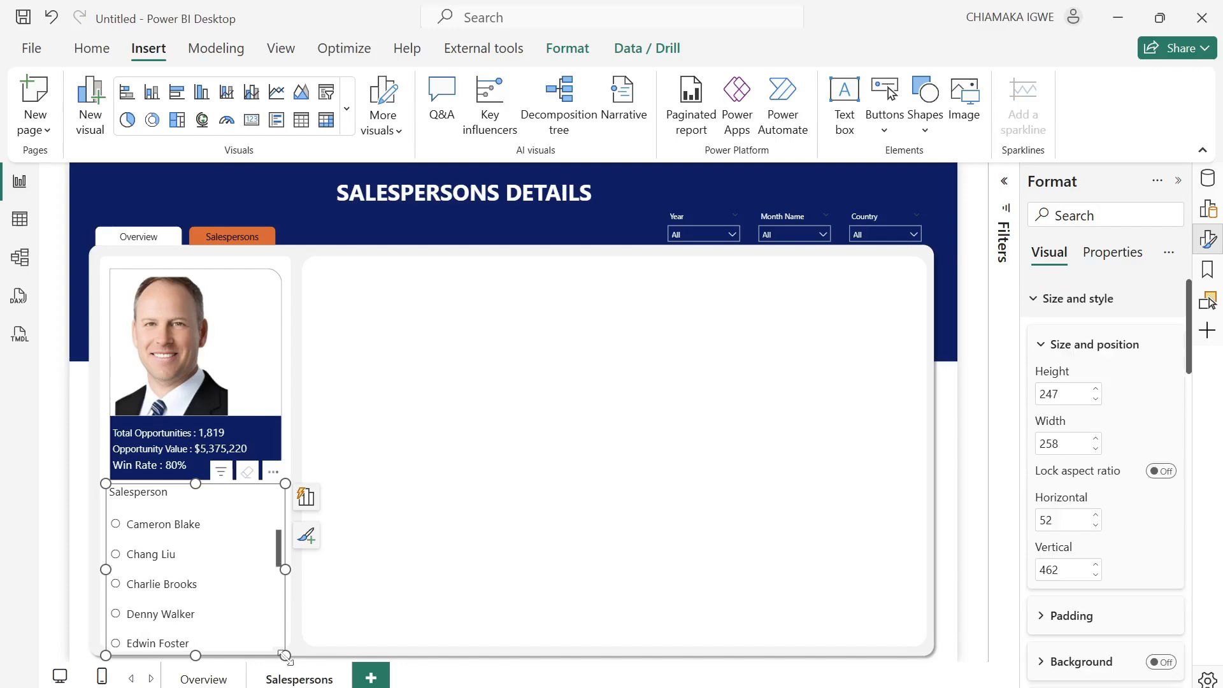
left_click_drag(285, 655, 286, 647)
scroll(164, 576, "up", 3)
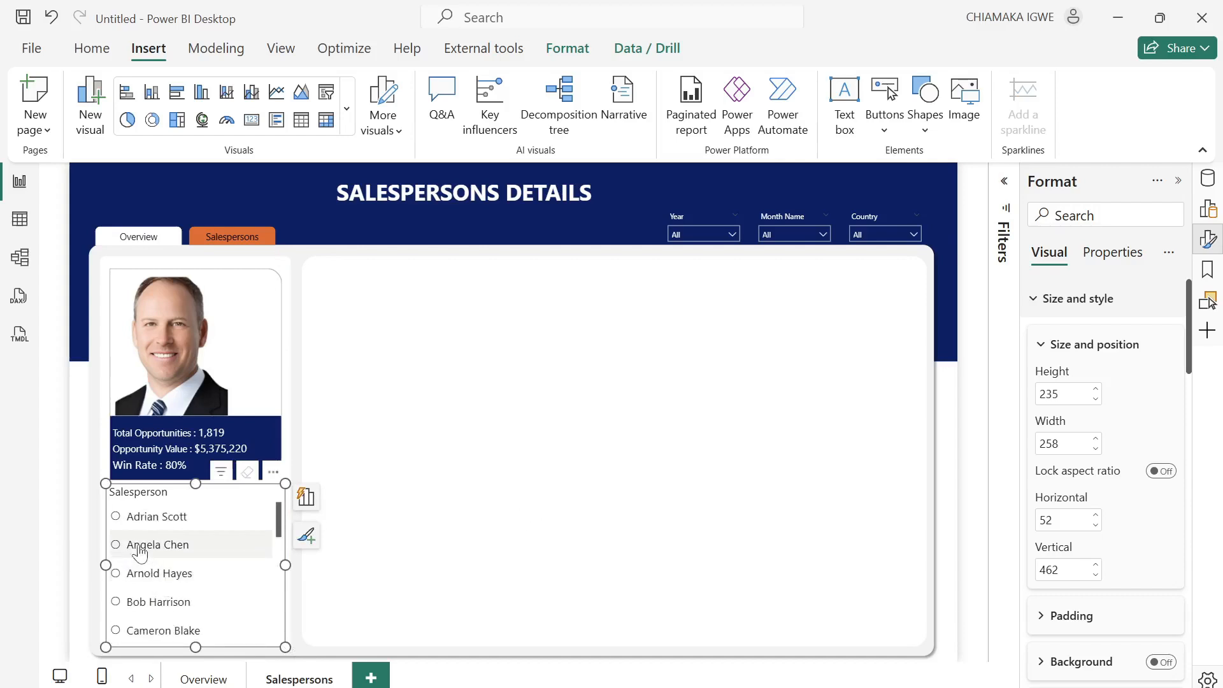
Test the slicer by selecting the first salesperson in the list, followed by the second.
left_click(116, 517)
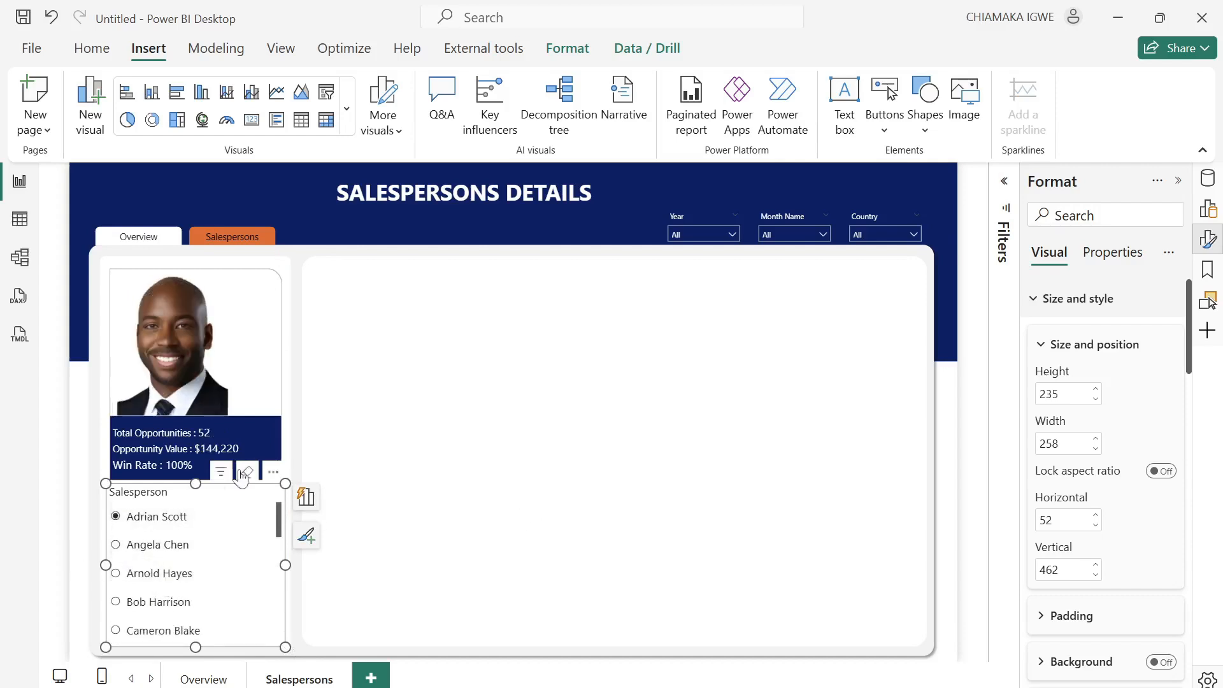
left_click(400, 449)
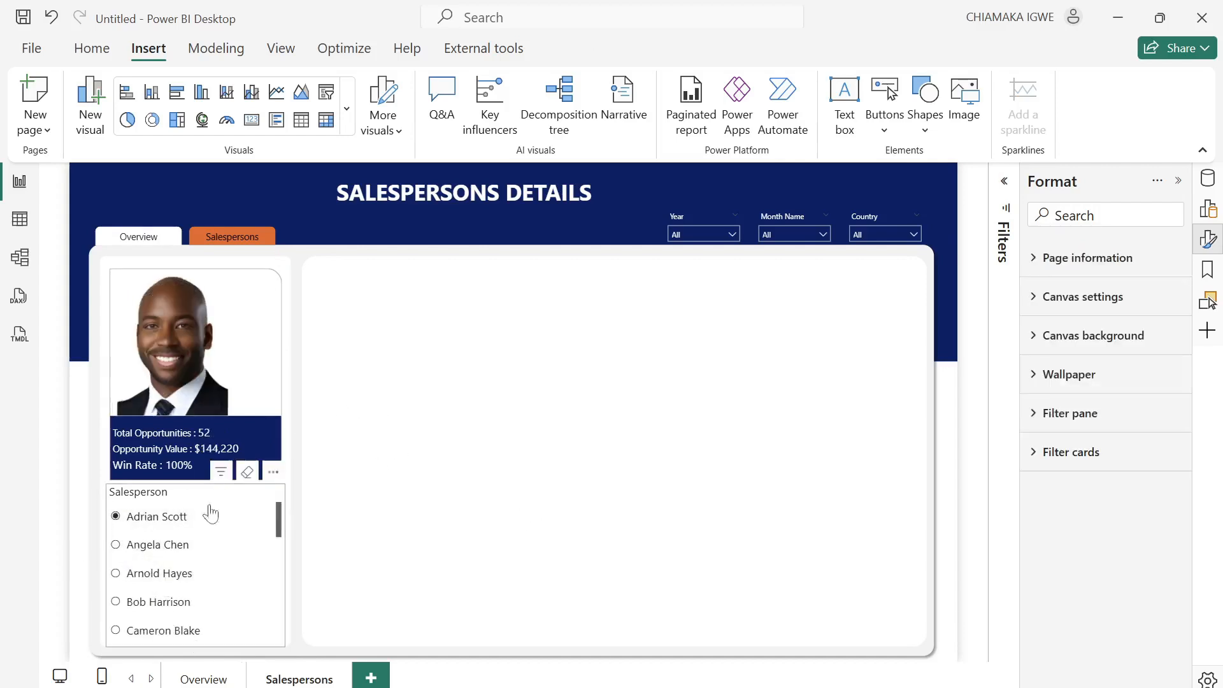
left_click(118, 554)
left_click(402, 495)
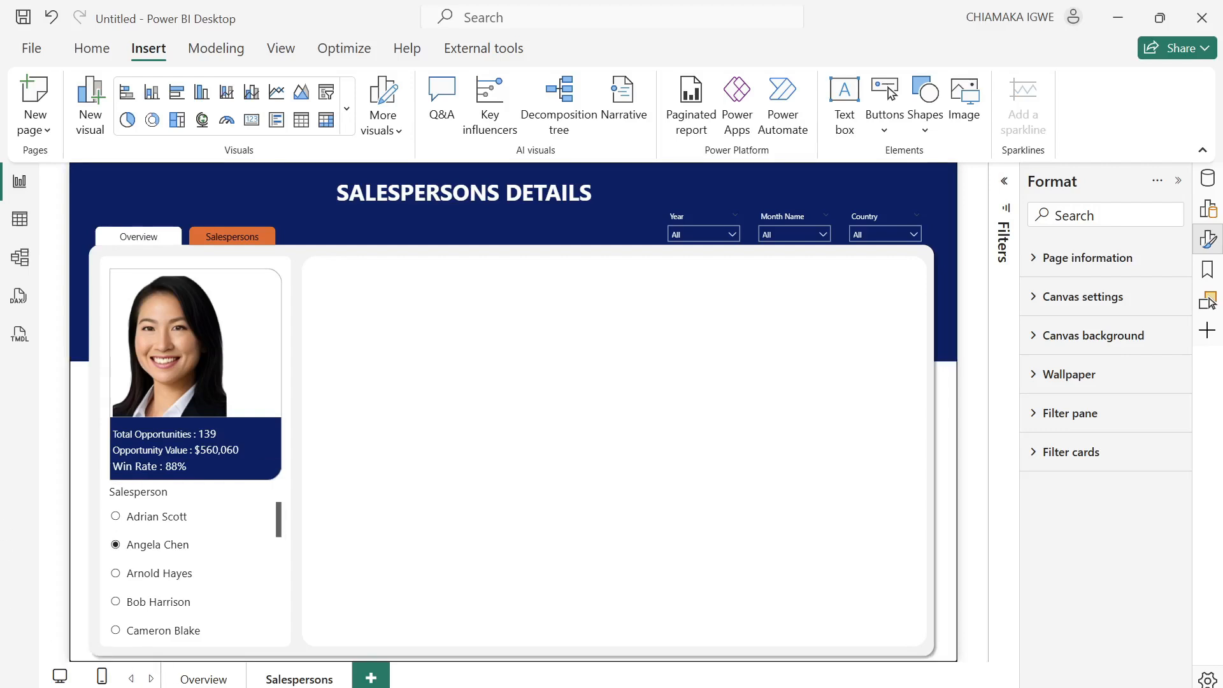
Copy the Top 5 Salesperson table from the Overview page to the Salespersons page and enlarge it to fill the large empty container.
left_click(204, 679)
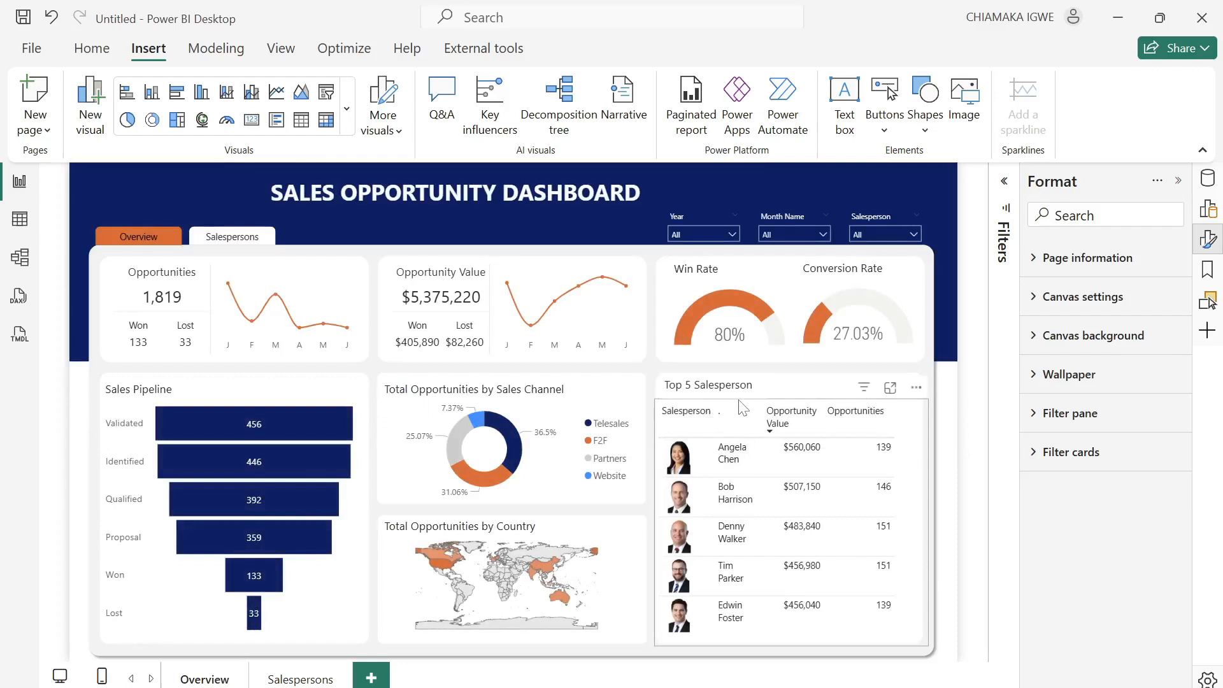
left_click(742, 409)
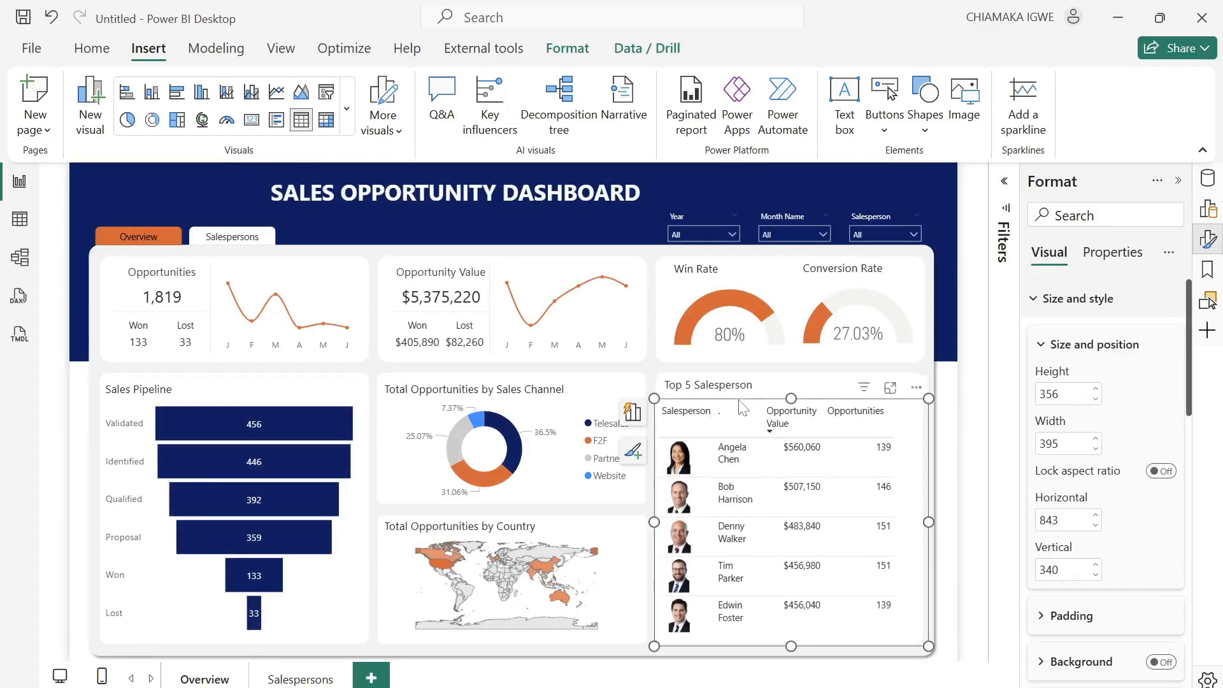
left_click(300, 679)
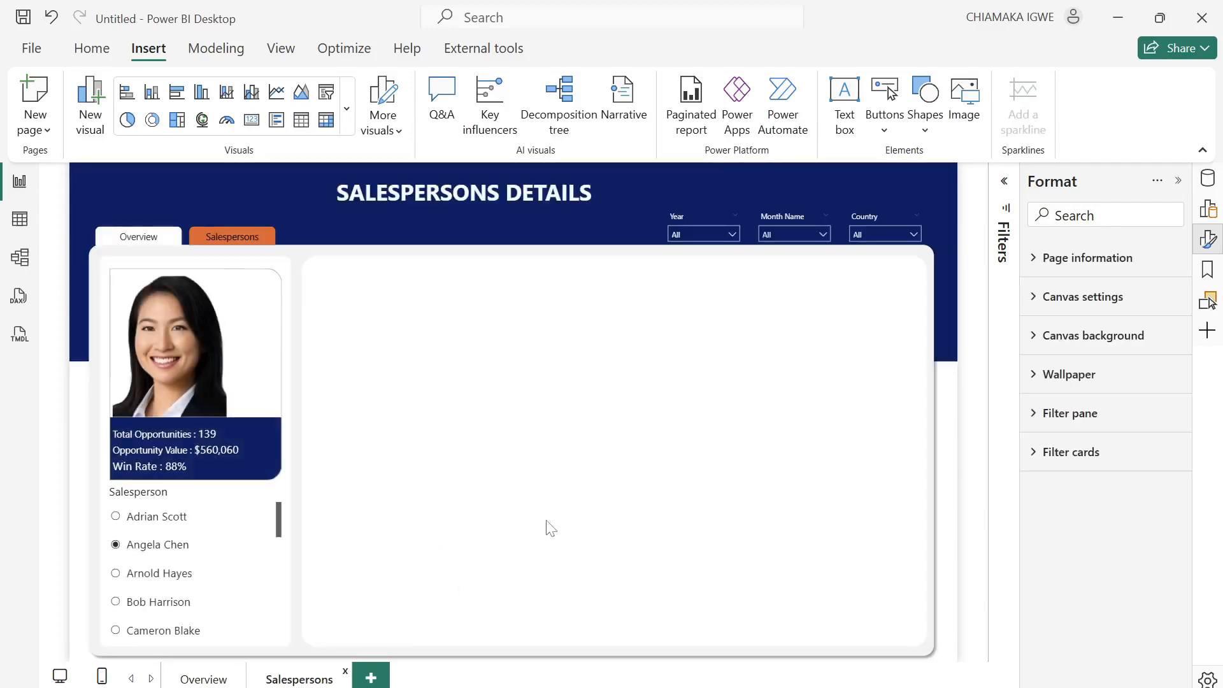
key("ctrl+v")
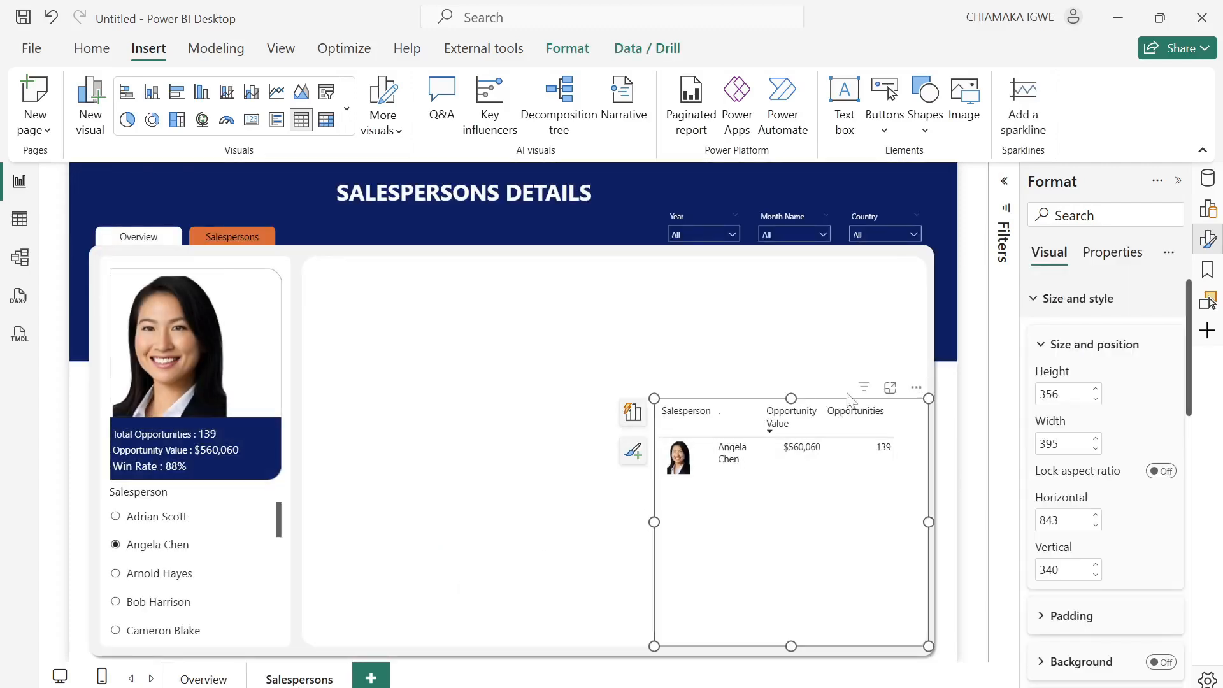
left_click_drag(892, 395, 545, 263)
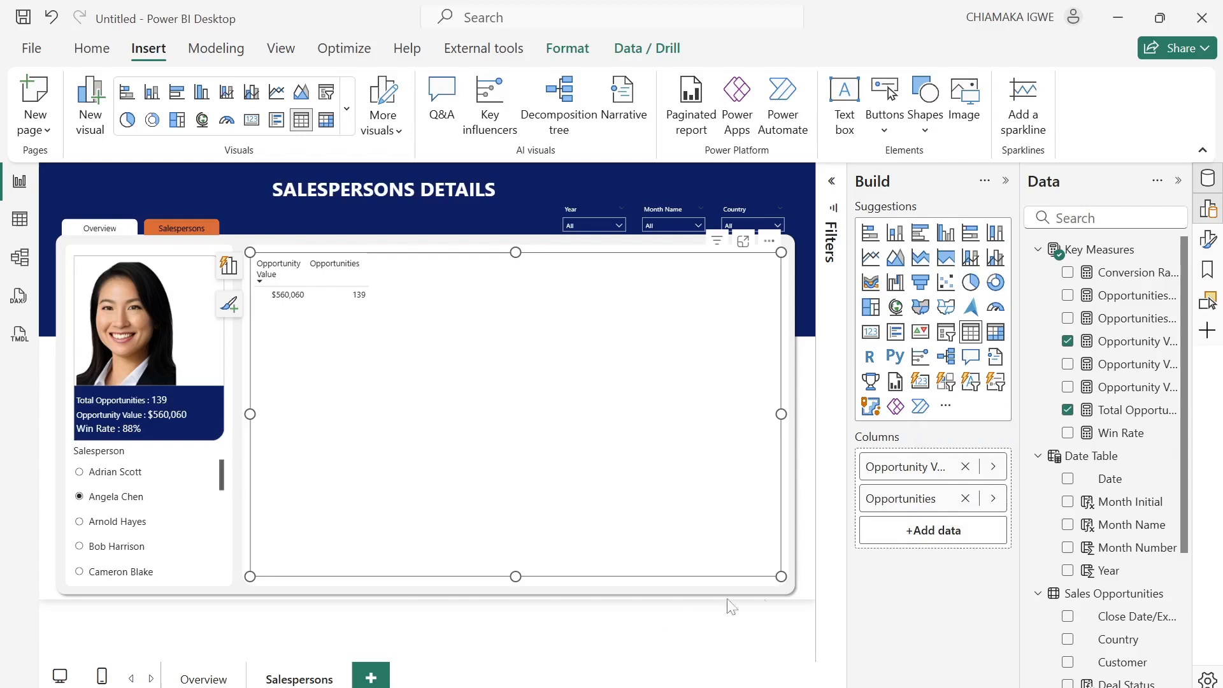
Remove the remaining columns from the copied table and delete its top 5 filter on Images.
left_click(965, 498)
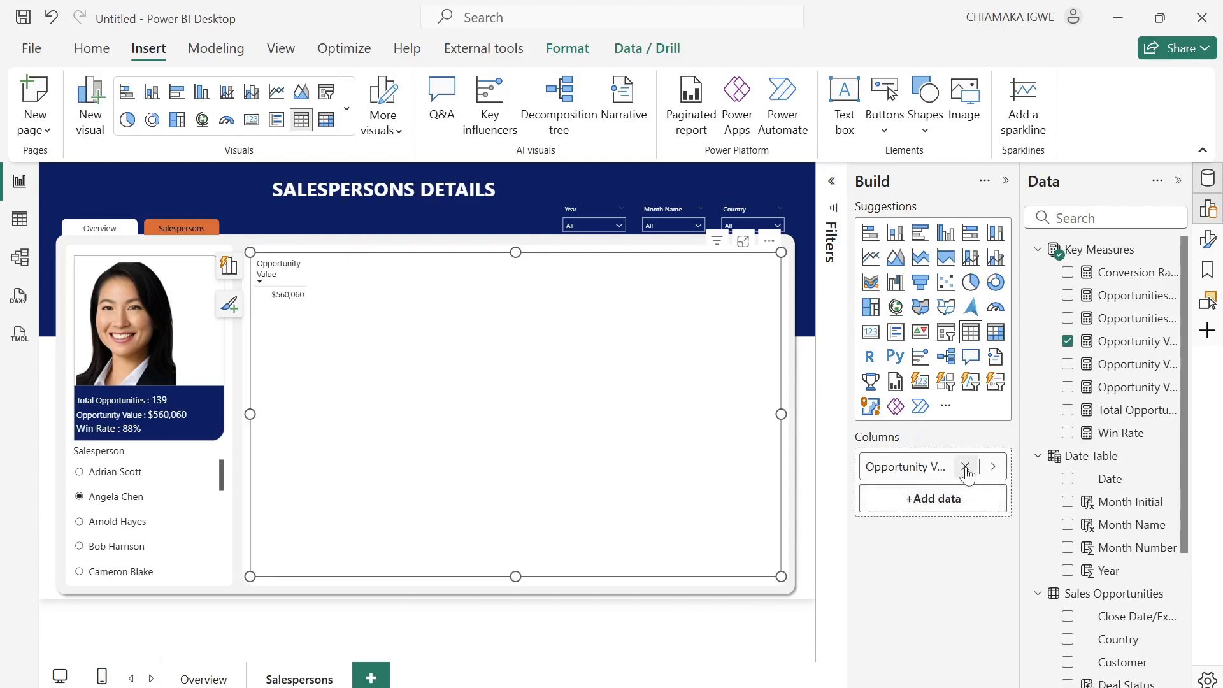
left_click(965, 466)
left_click(831, 181)
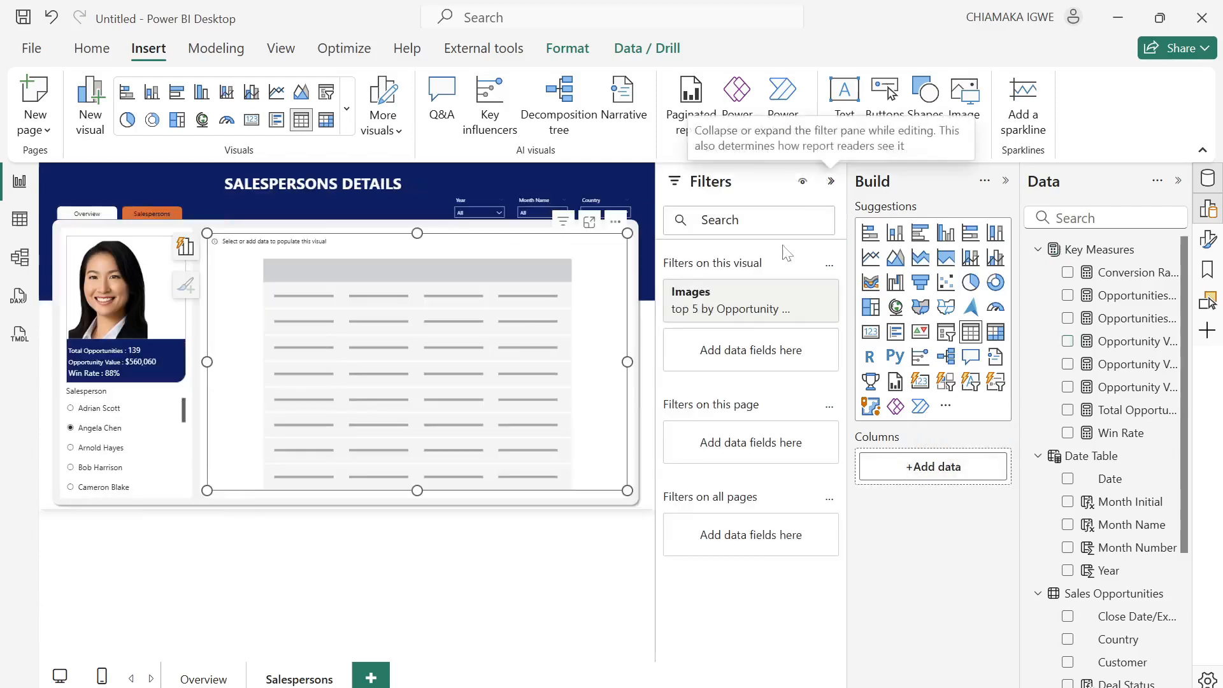
left_click(803, 292)
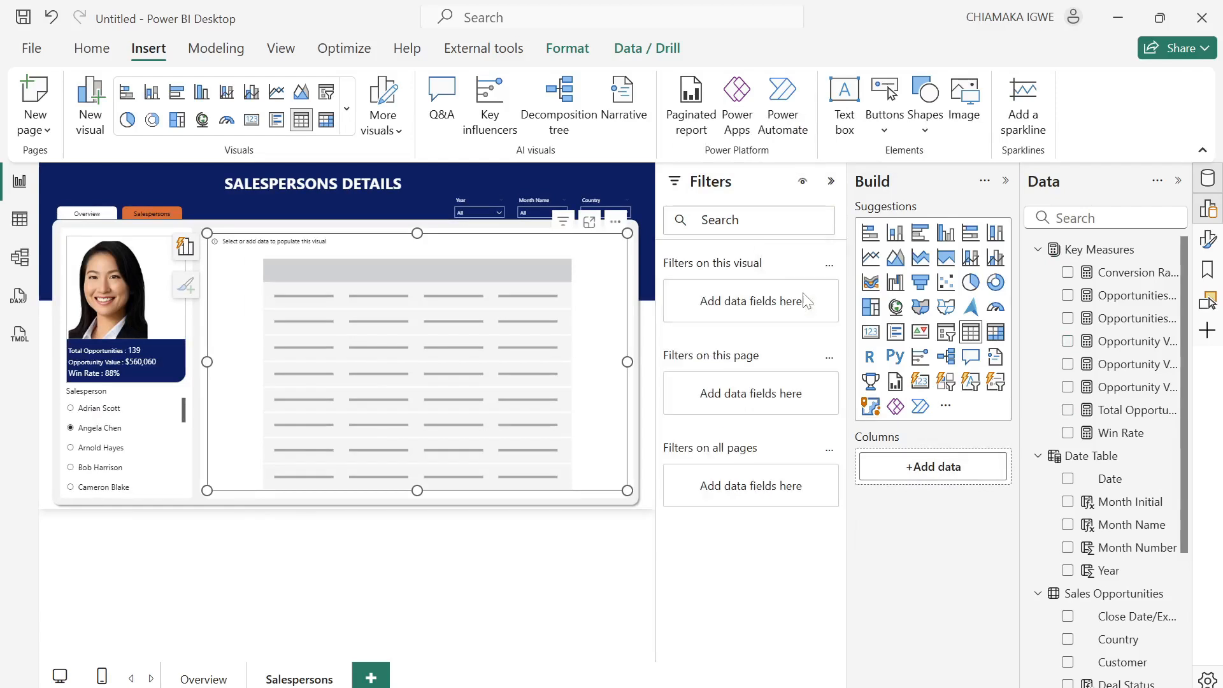
left_click(830, 182)
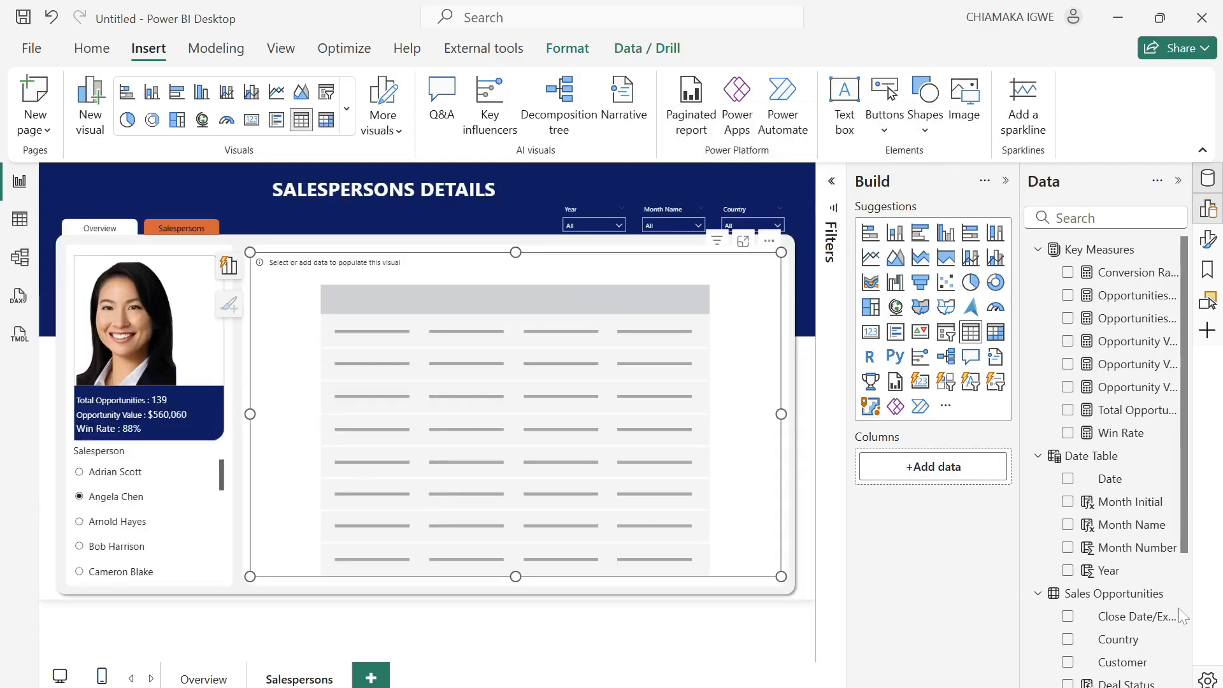
Add the Opportunity ID field from Sales Opportunities as the table's first column.
scroll(1130, 540, "down", 3)
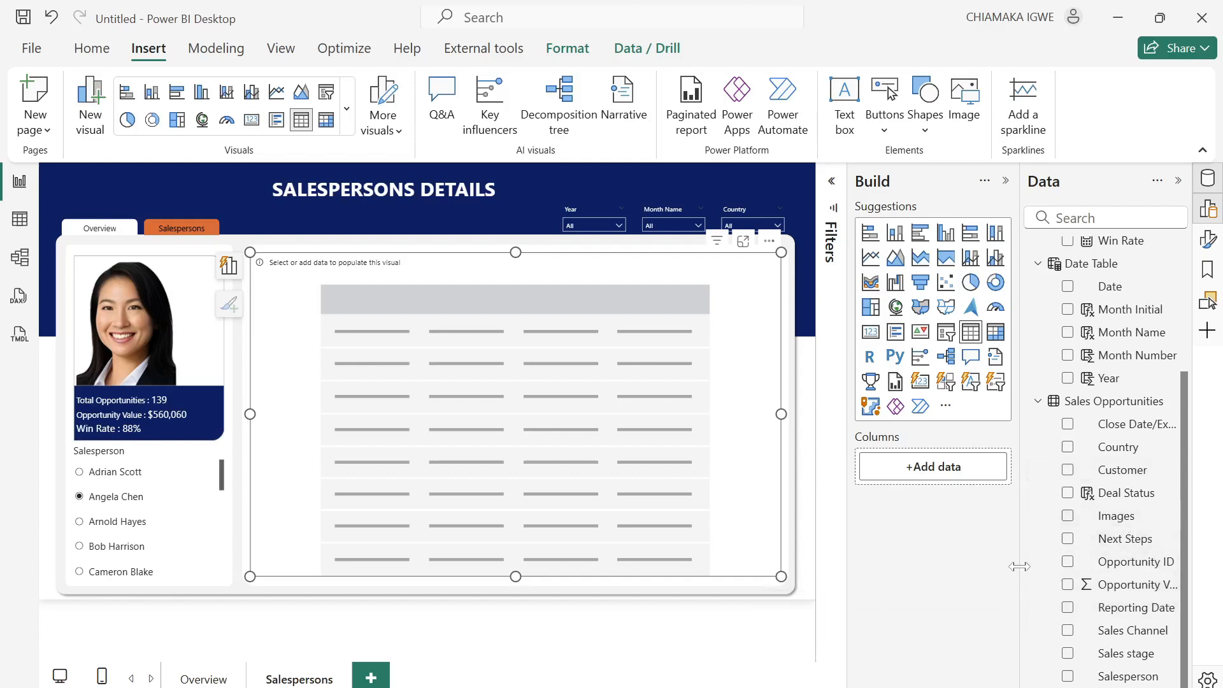
left_click_drag(1022, 577, 965, 582)
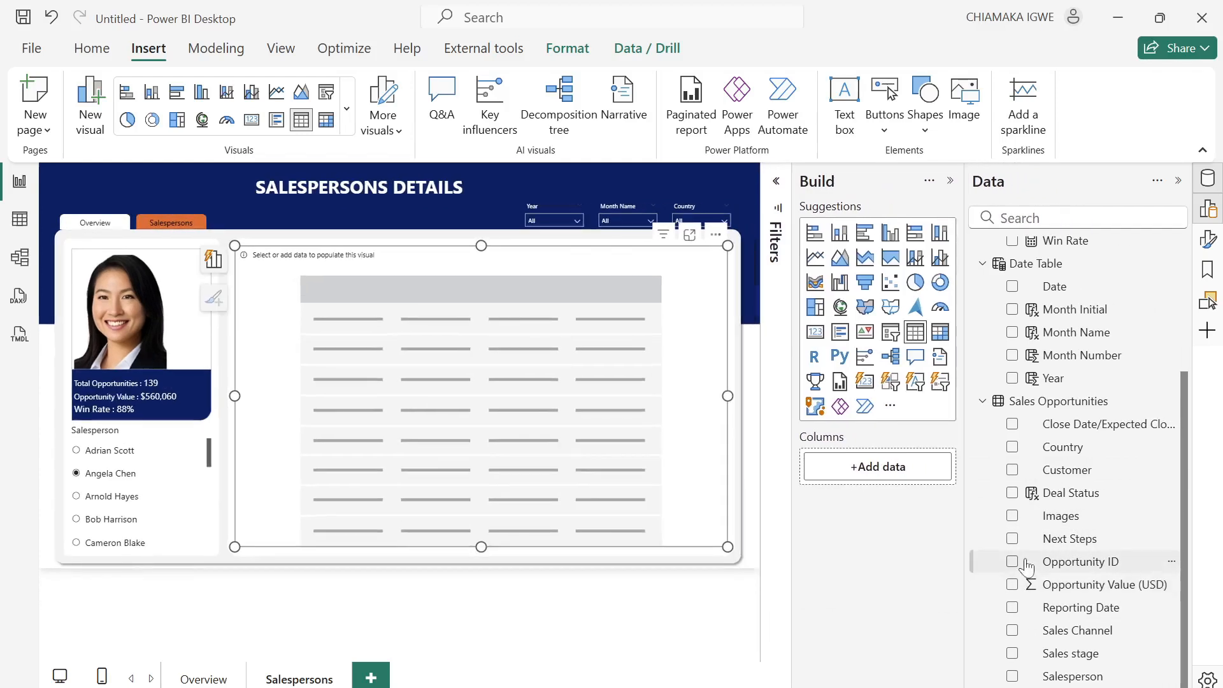
left_click(1013, 562)
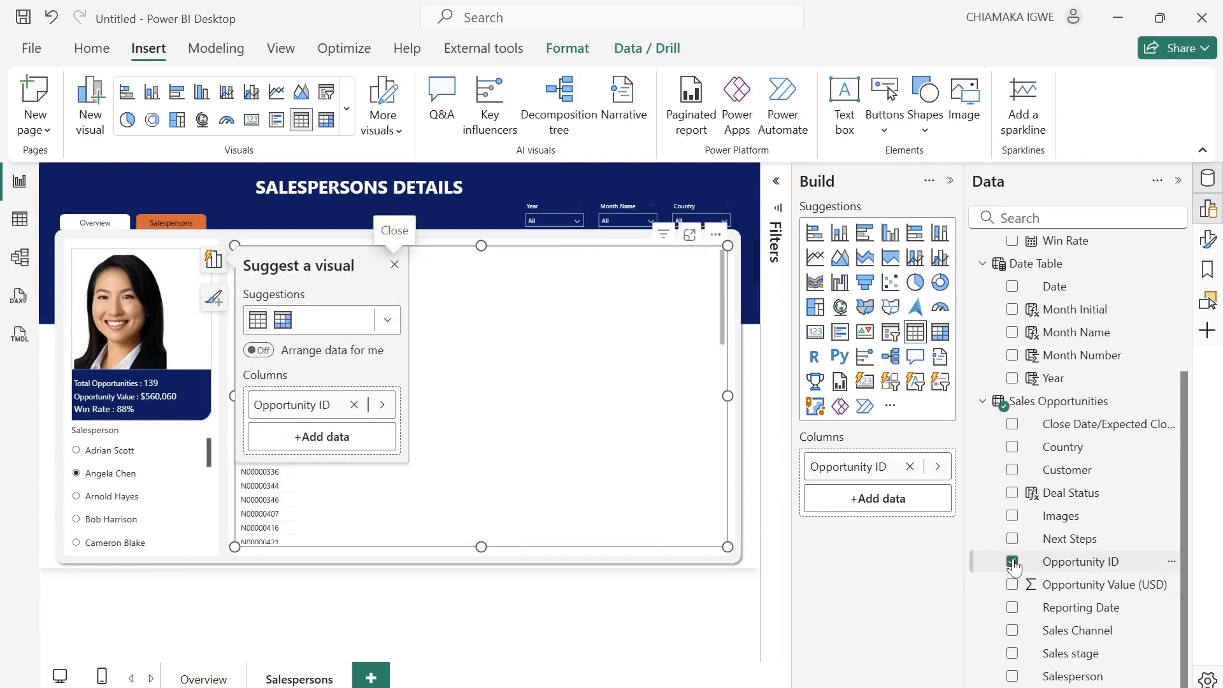
Add the Reporting Date, Customer and Opportunity Value (USD) fields to the table after Opportunity ID.
left_click(395, 265)
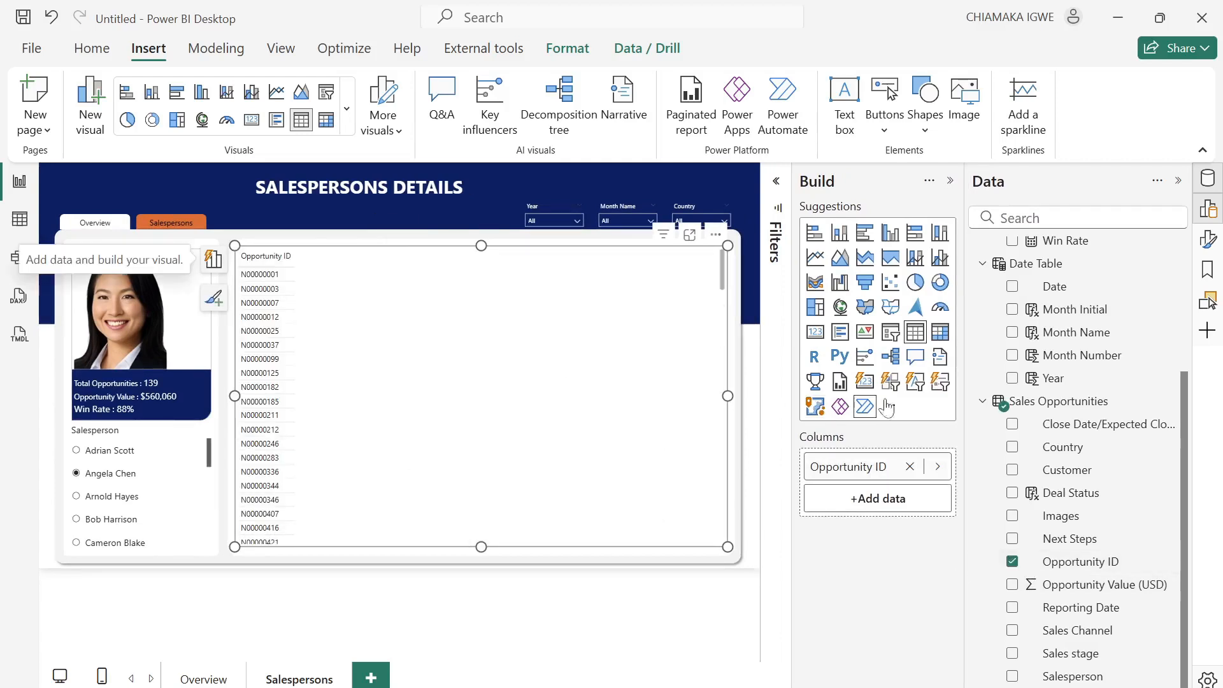
left_click(1013, 608)
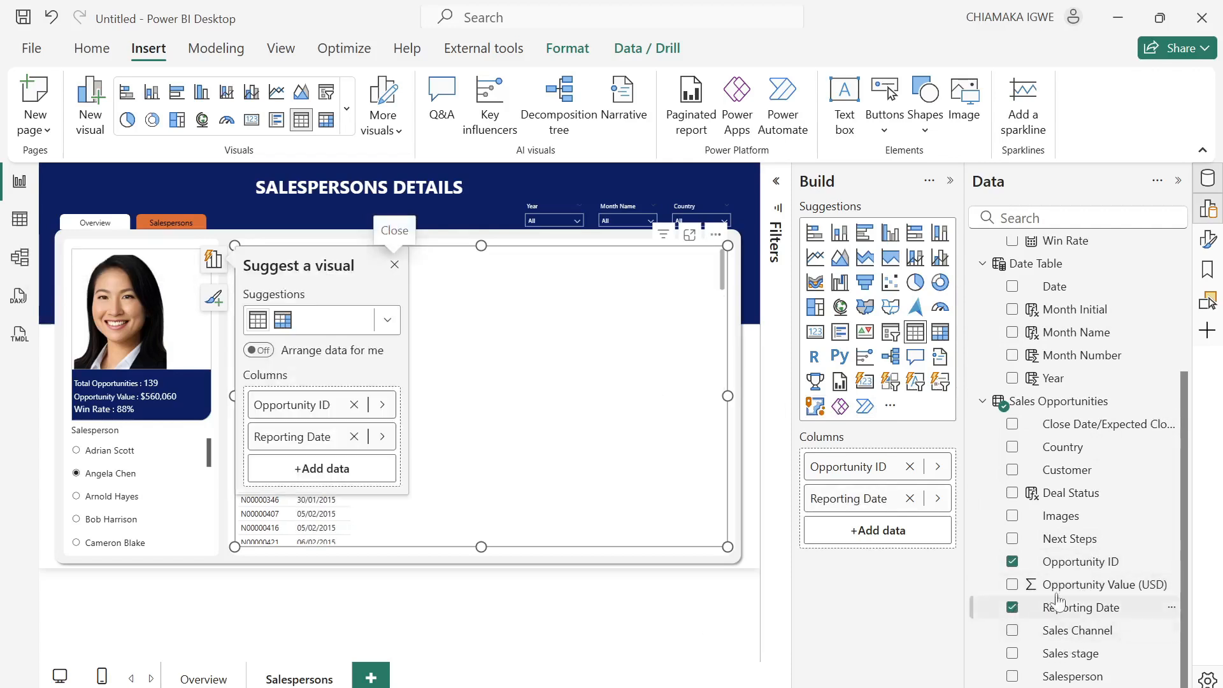
left_click(1012, 471)
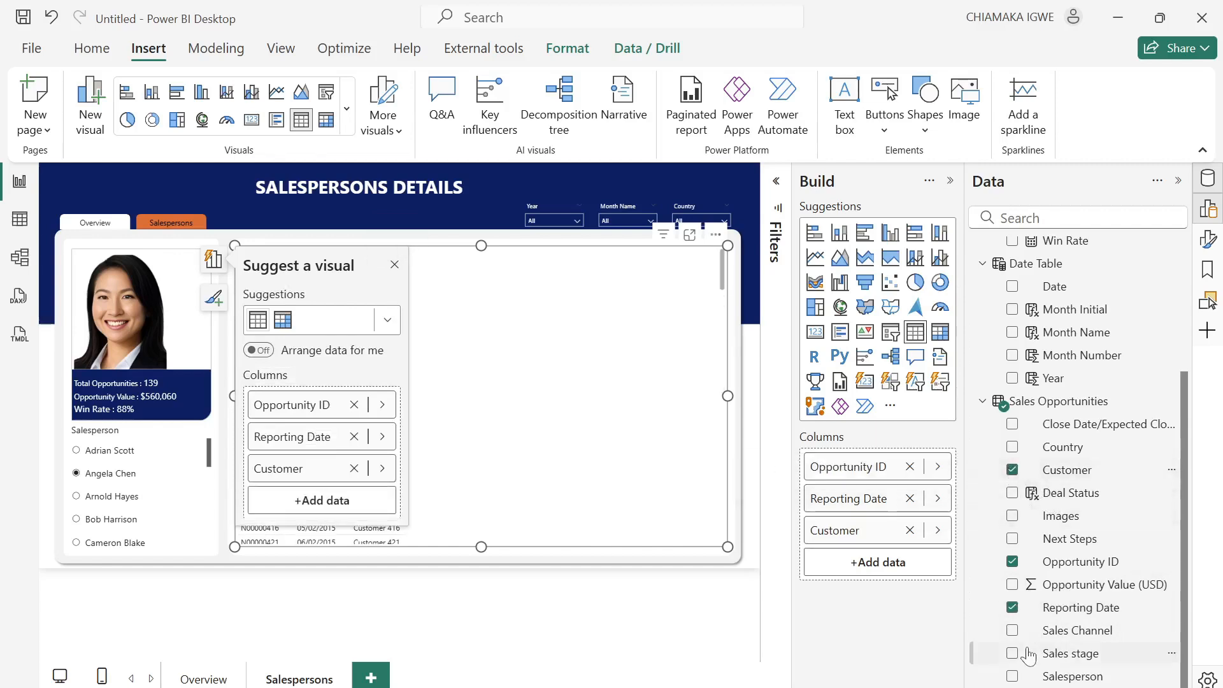
left_click(1012, 585)
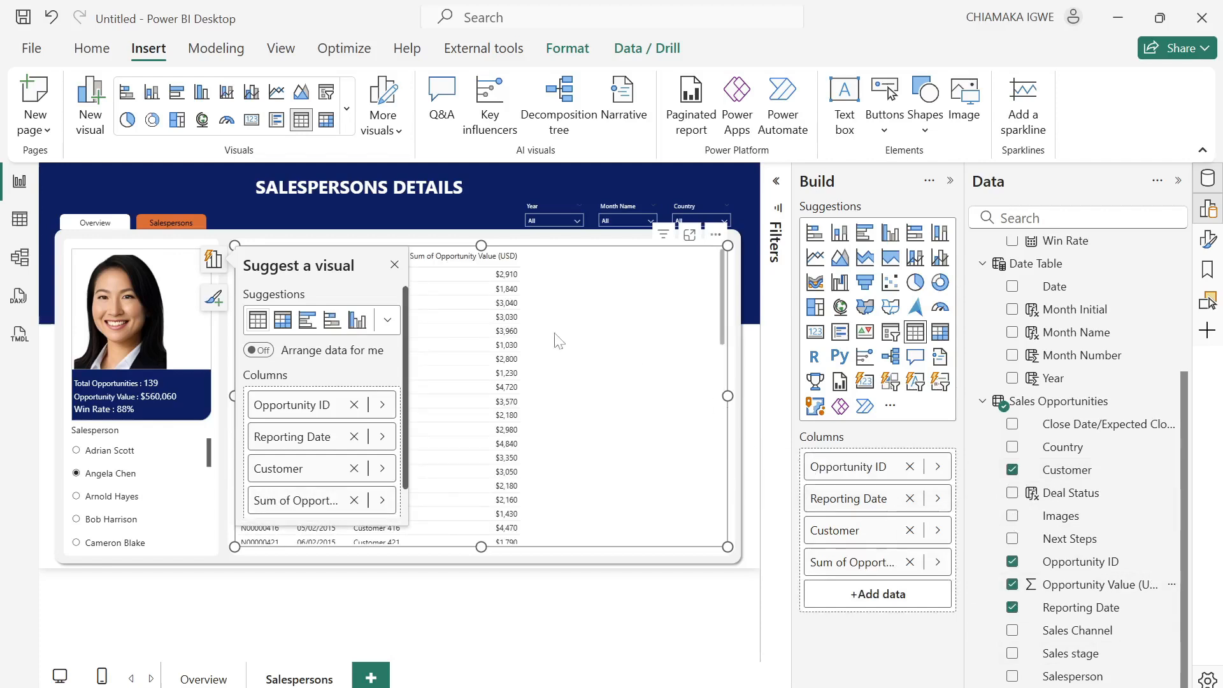
left_click(394, 266)
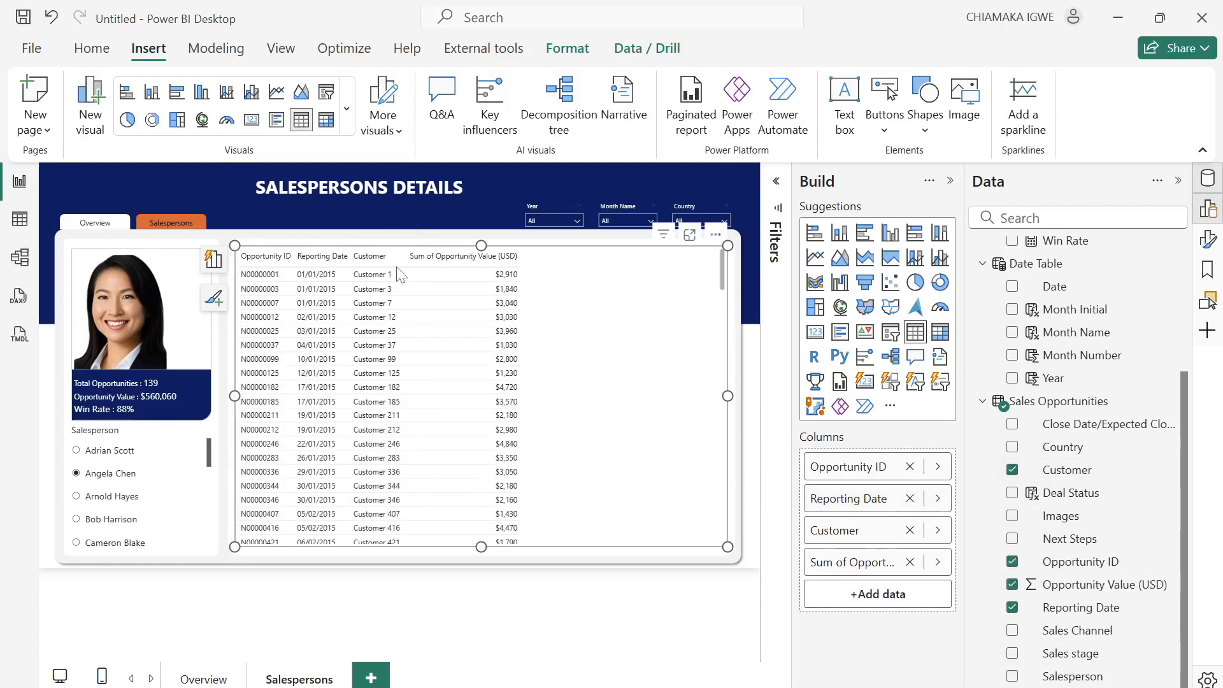
Set the summarization of the table's Opportunity Value (USD) column to Don't summarize.
left_click(938, 561)
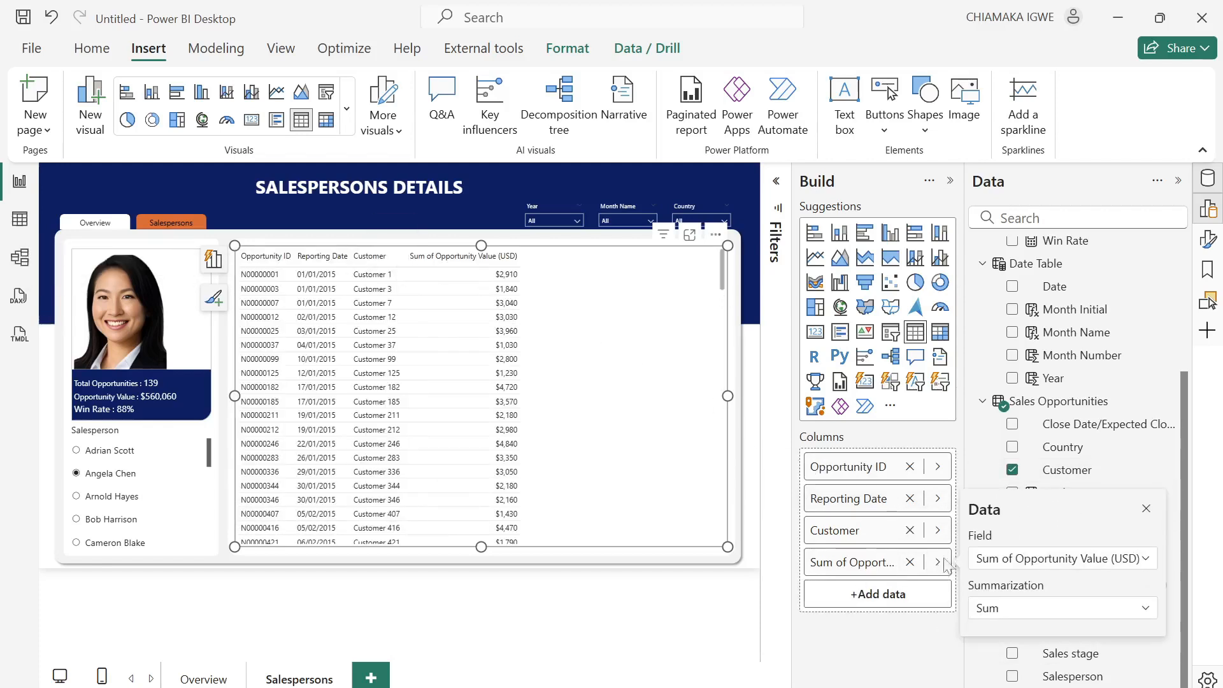
left_click(1009, 612)
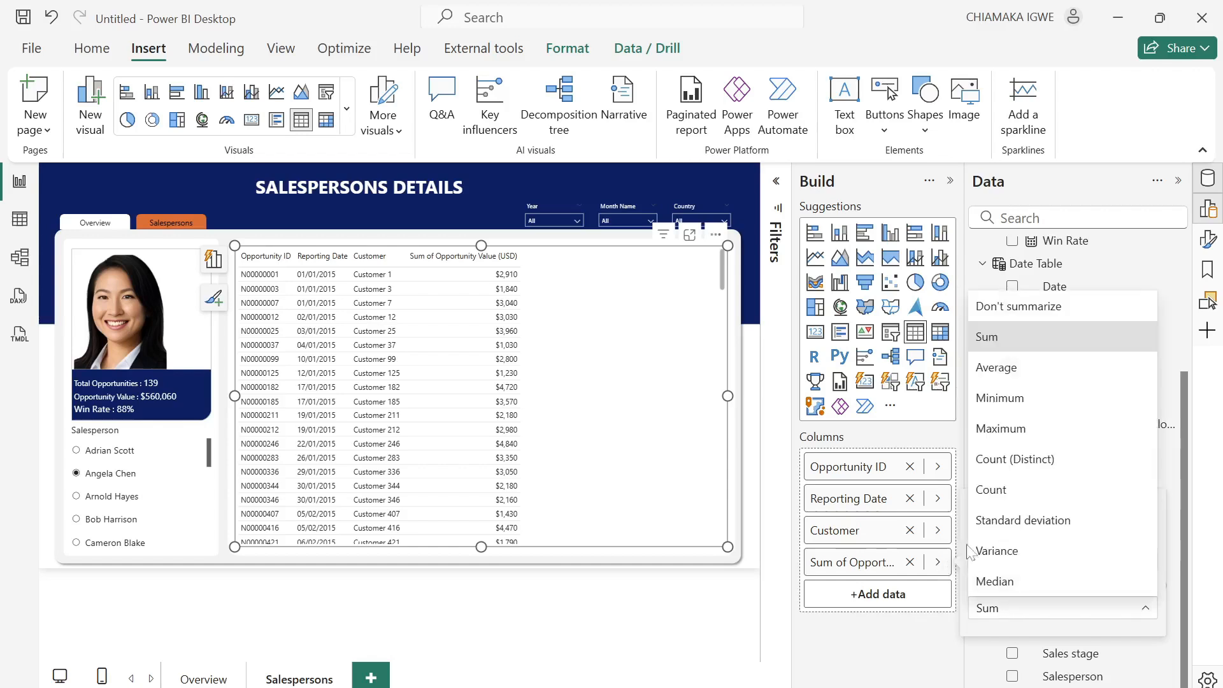
left_click(1012, 310)
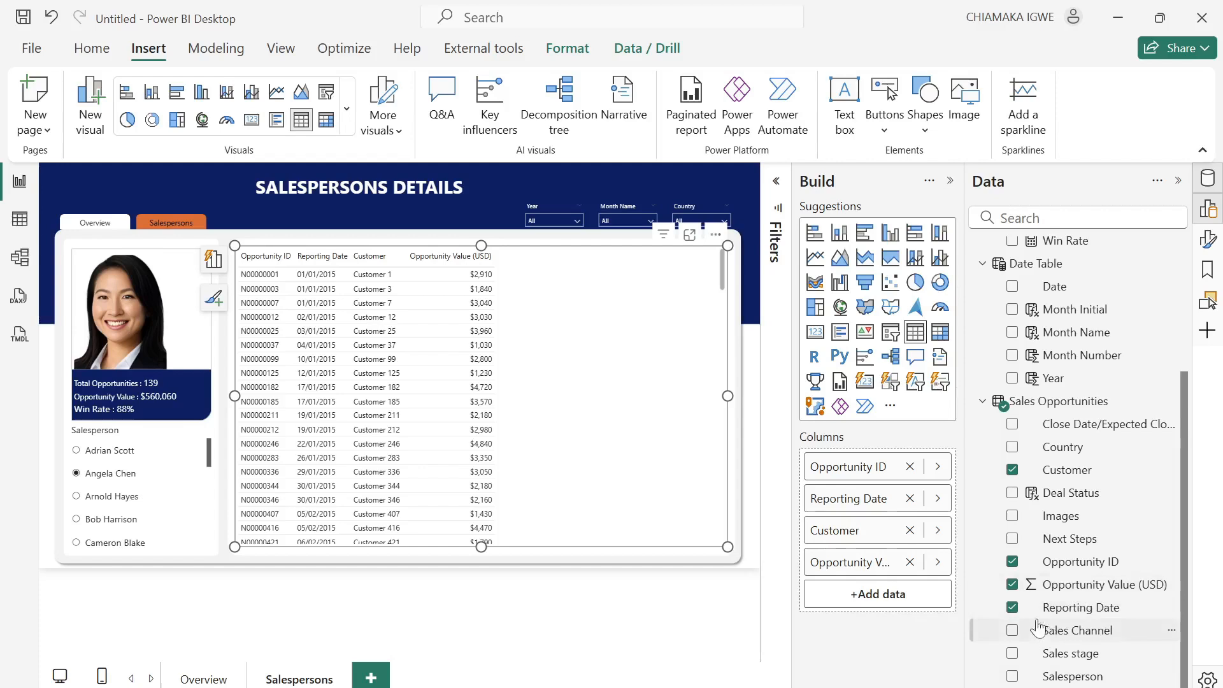
Add the Country, Sales Channel, Sales stage, Deal Status and Close Date/Expected Close Date fields to the table.
left_click(1013, 447)
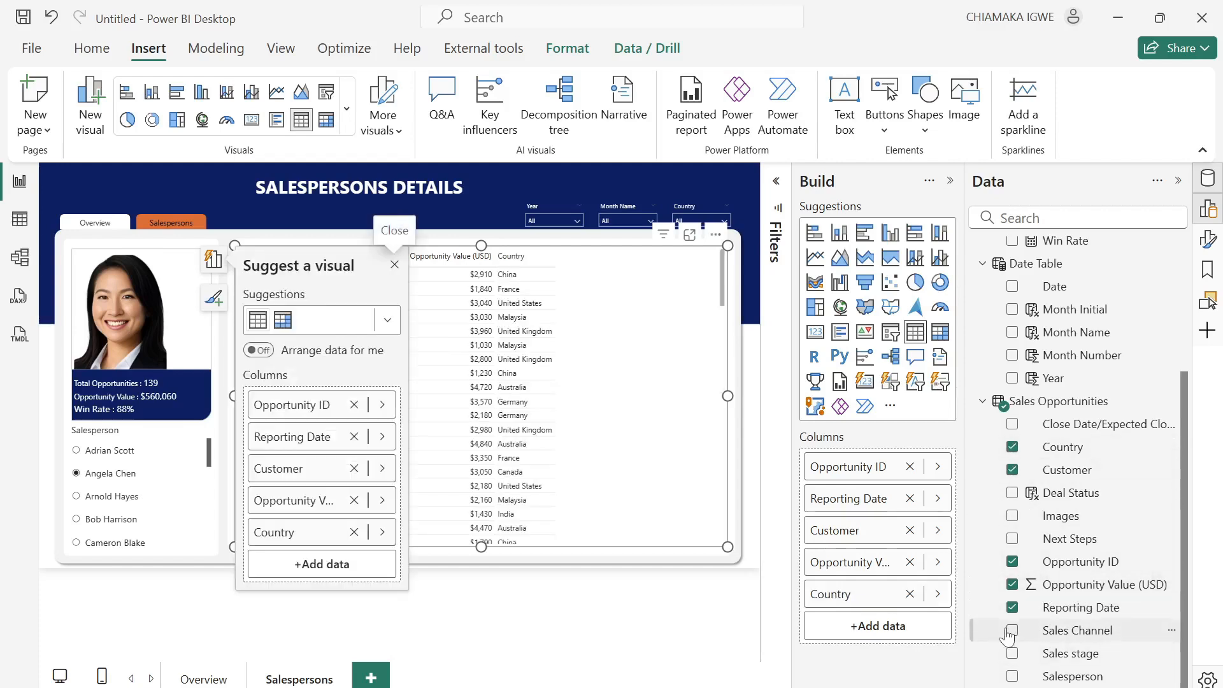
left_click(1013, 632)
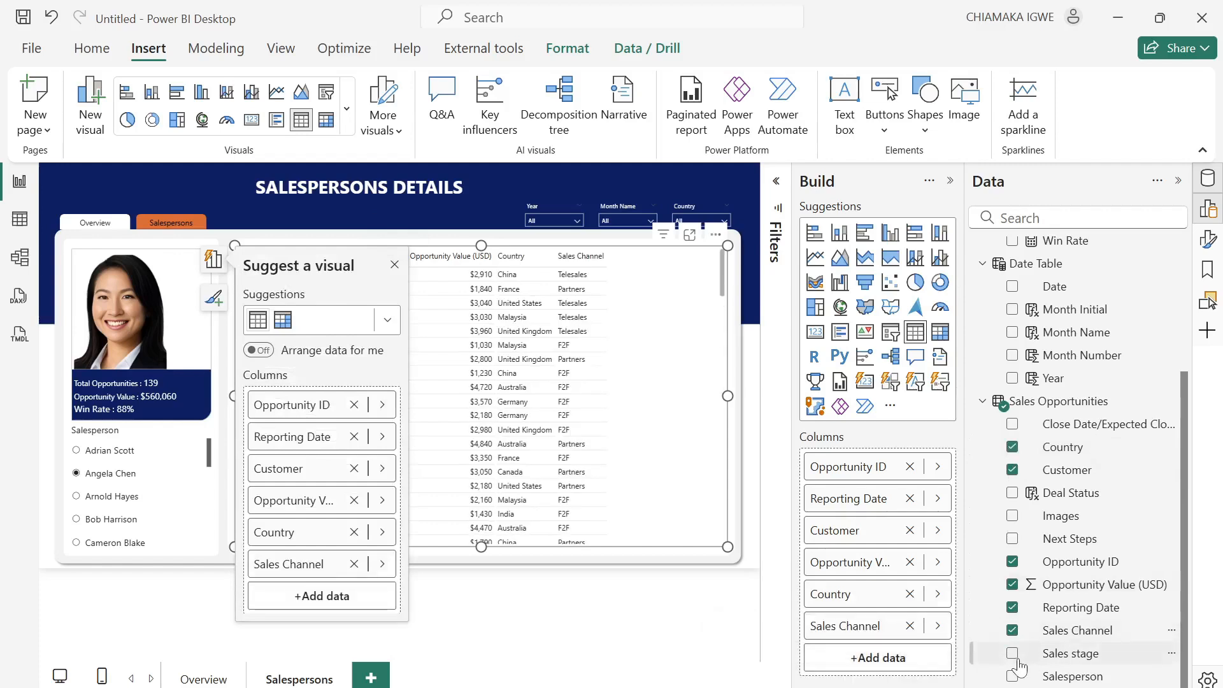
left_click(1017, 659)
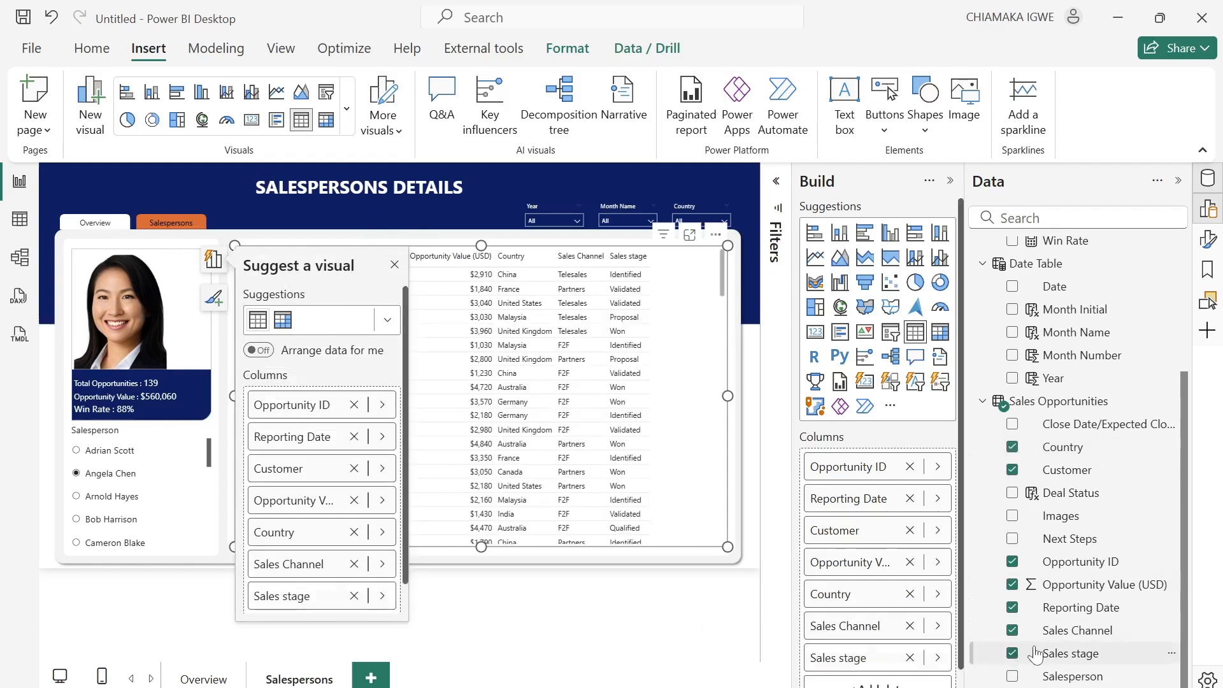
left_click(1012, 493)
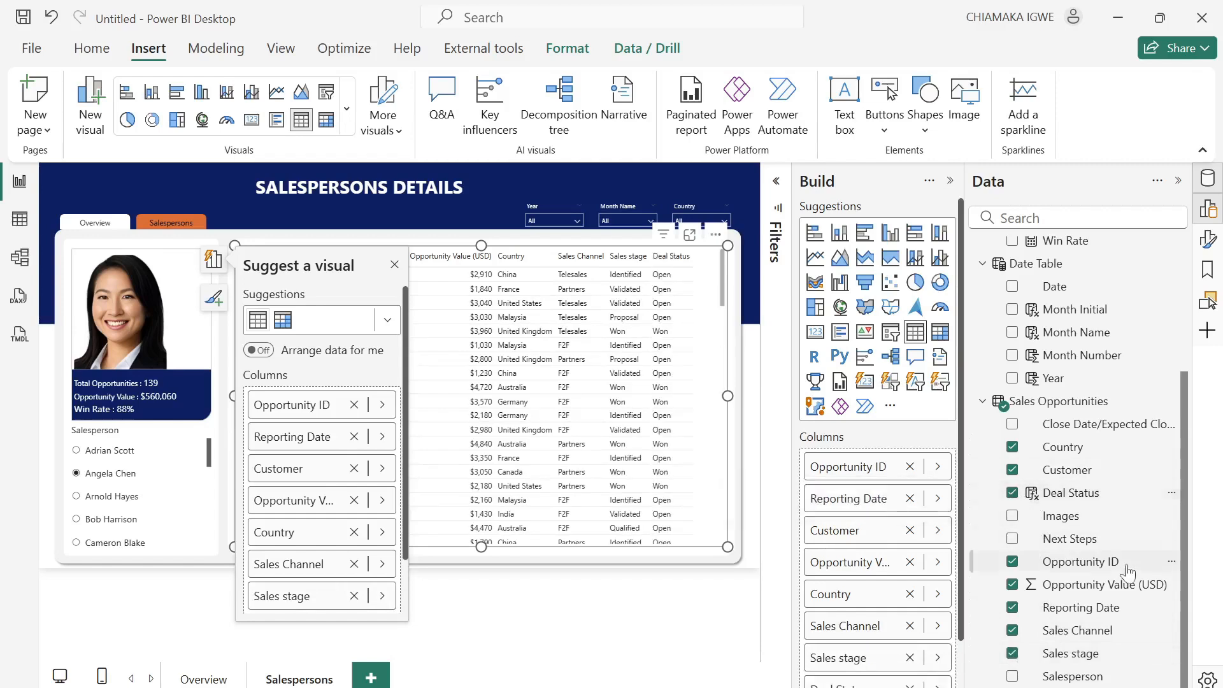
left_click(1016, 426)
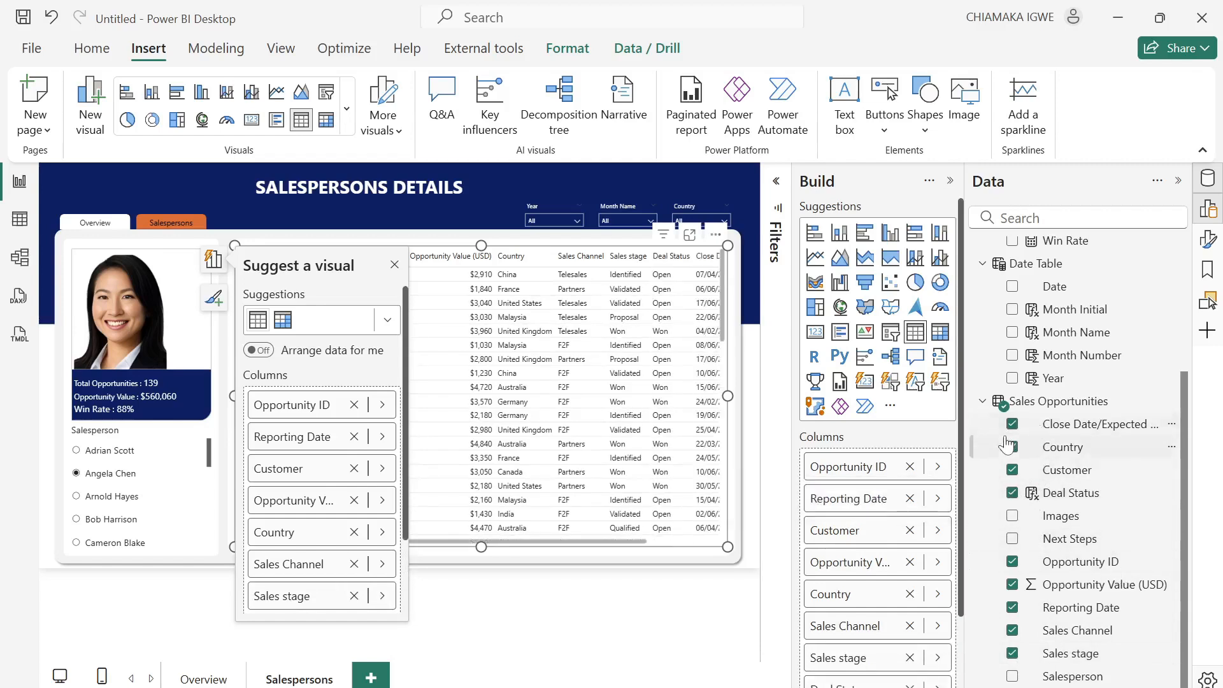
Rename the table's Close Date/Expected Close Date column to Close Date.
scroll(854, 605, "down", 2)
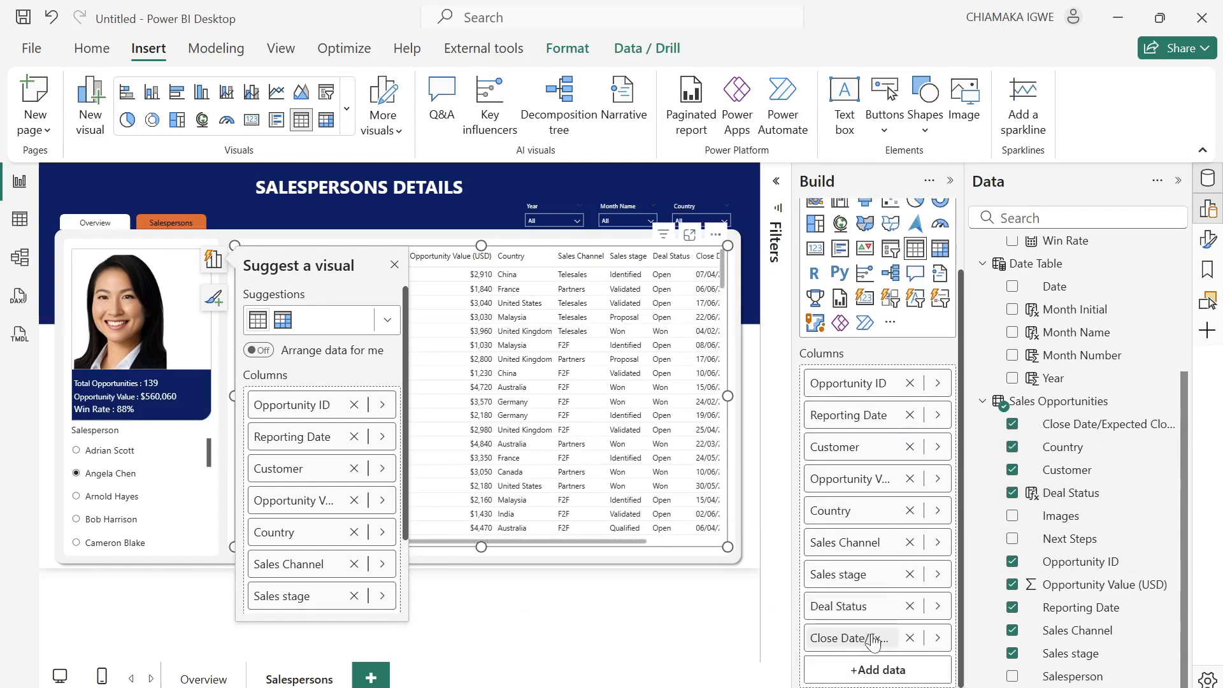
double_click(868, 639)
key("BackSpace")
key("BackSpace")
key("BackSpace")
key("BackSpace")
key("BackSpace")
key("BackSpace")
key("BackSpace")
key("BackSpace")
key("BackSpace")
key("BackSpace")
key("BackSpace")
key("BackSpace")
key("BackSpace")
key("BackSpace")
key("BackSpace")
key("BackSpace")
key("BackSpace")
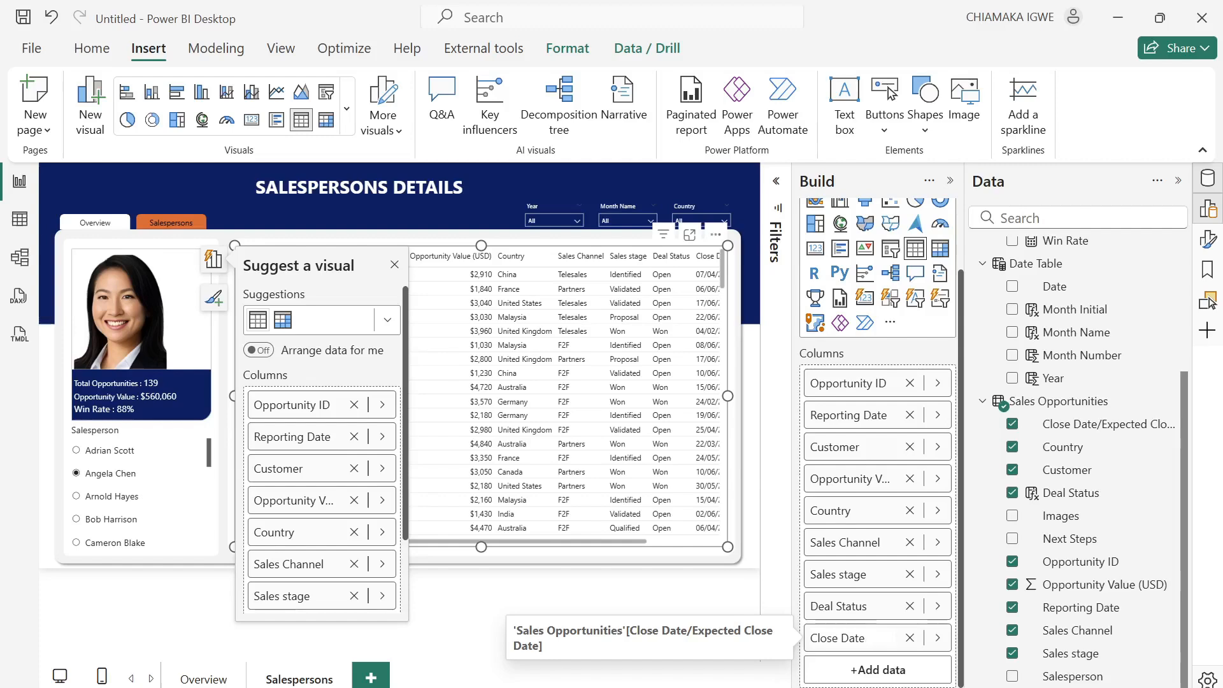
key("Return")
Rename the table's Opportunity Value (USD) column to Opportunity Value.
left_click(1178, 181)
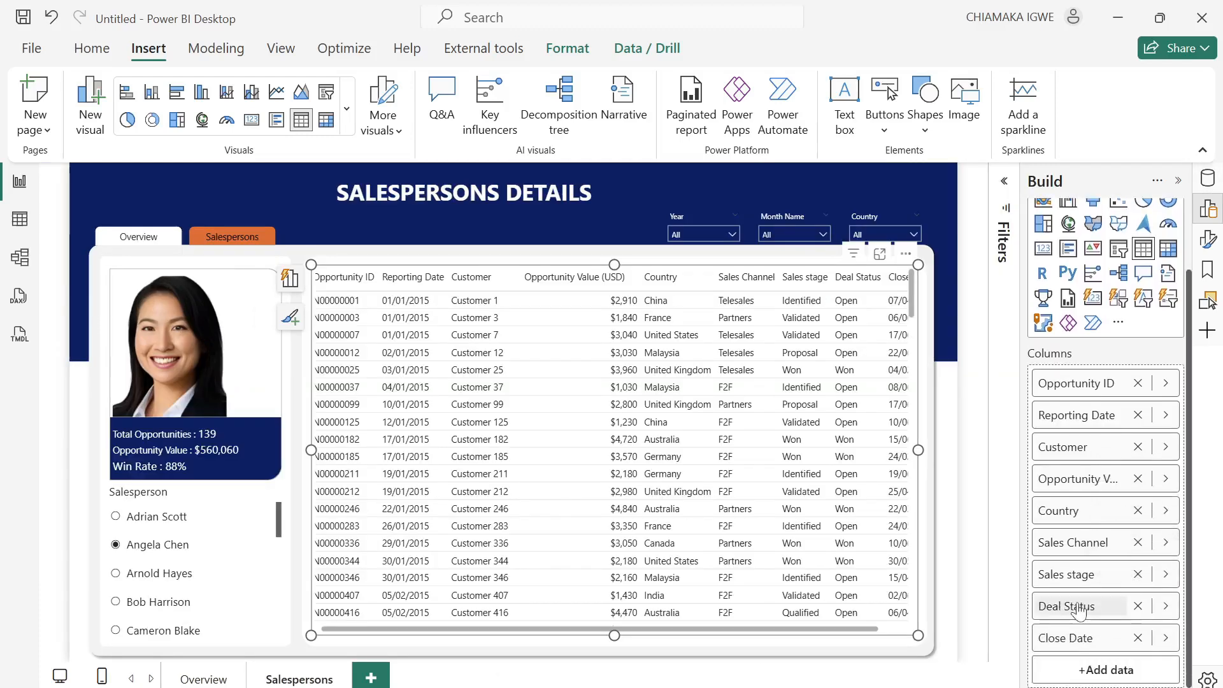
double_click(1090, 481)
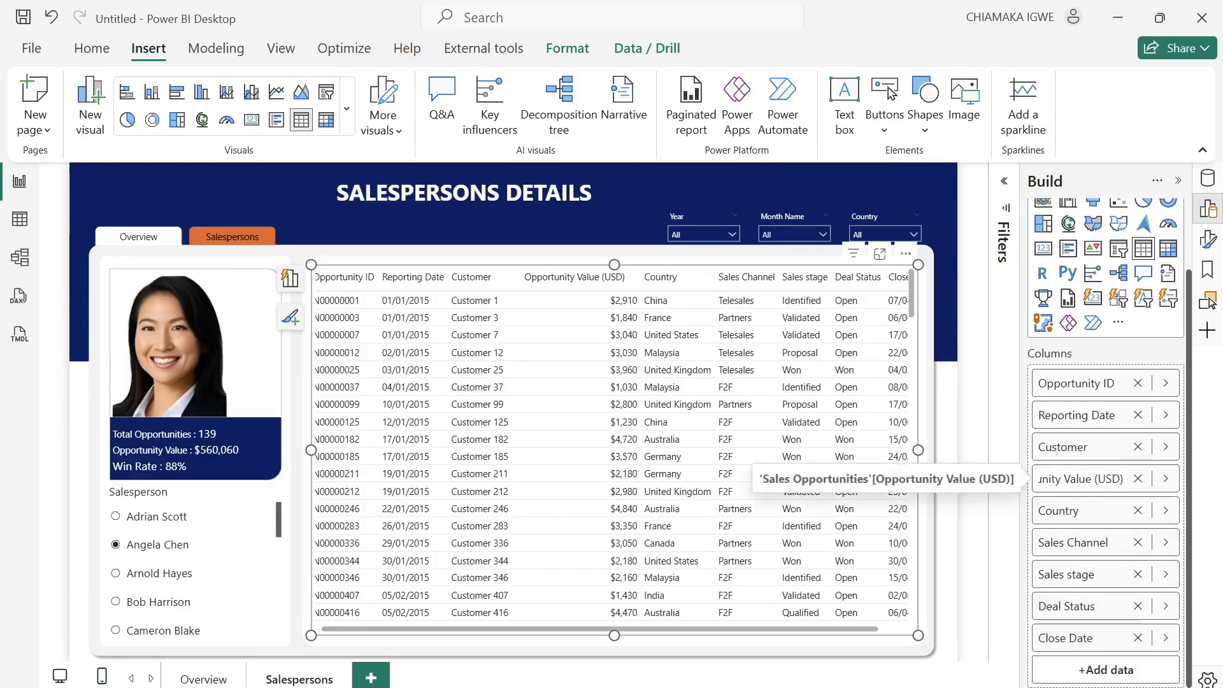
key("BackSpace")
key("BackSpace")
key("BackSpace")
key("BackSpace")
key("BackSpace")
key("BackSpace")
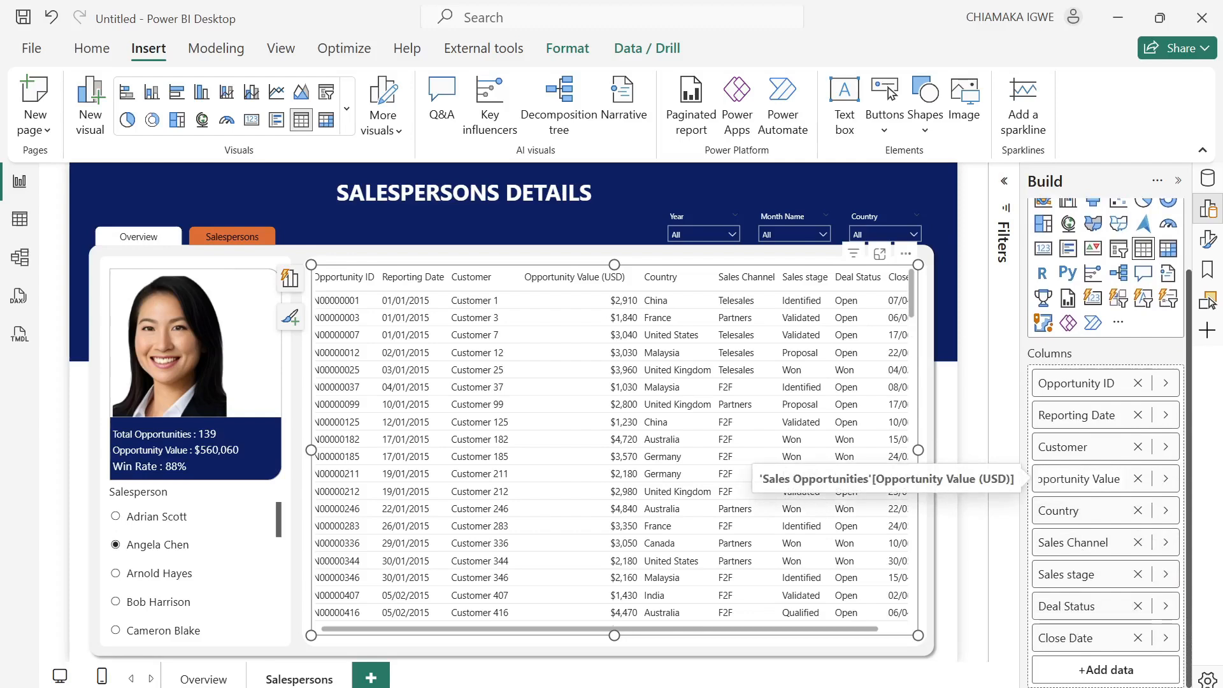
key("Return")
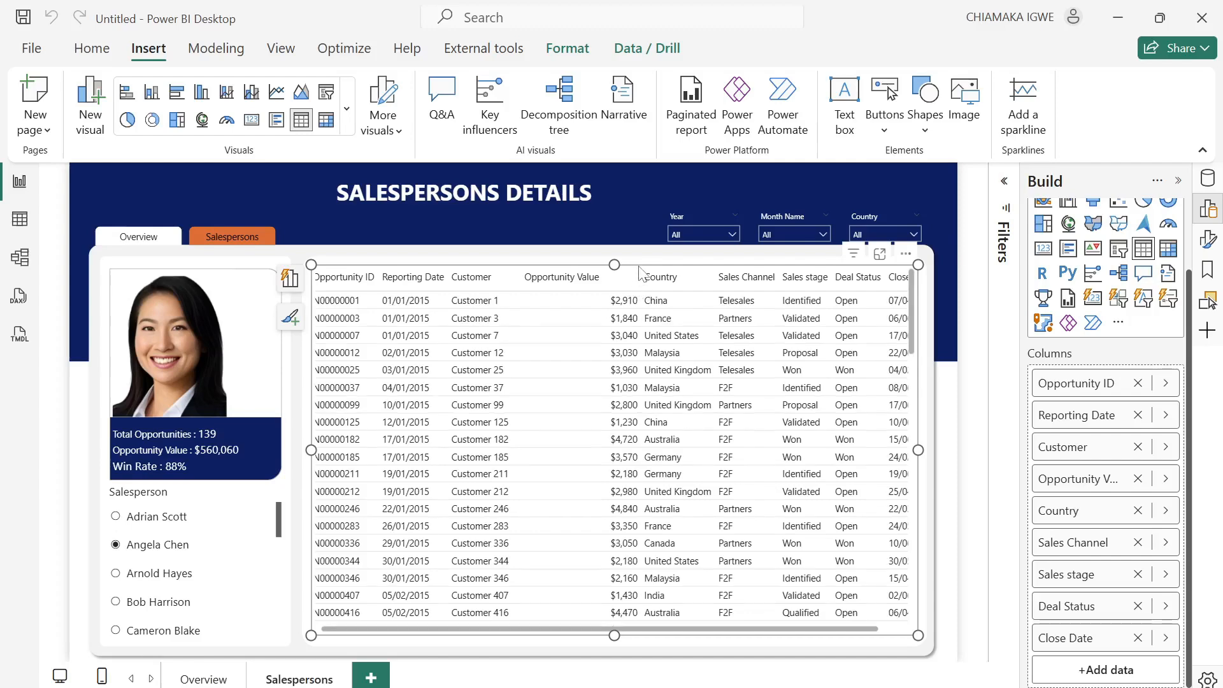
Sort the opportunity details table by Sales stage in ascending order.
left_click(777, 276)
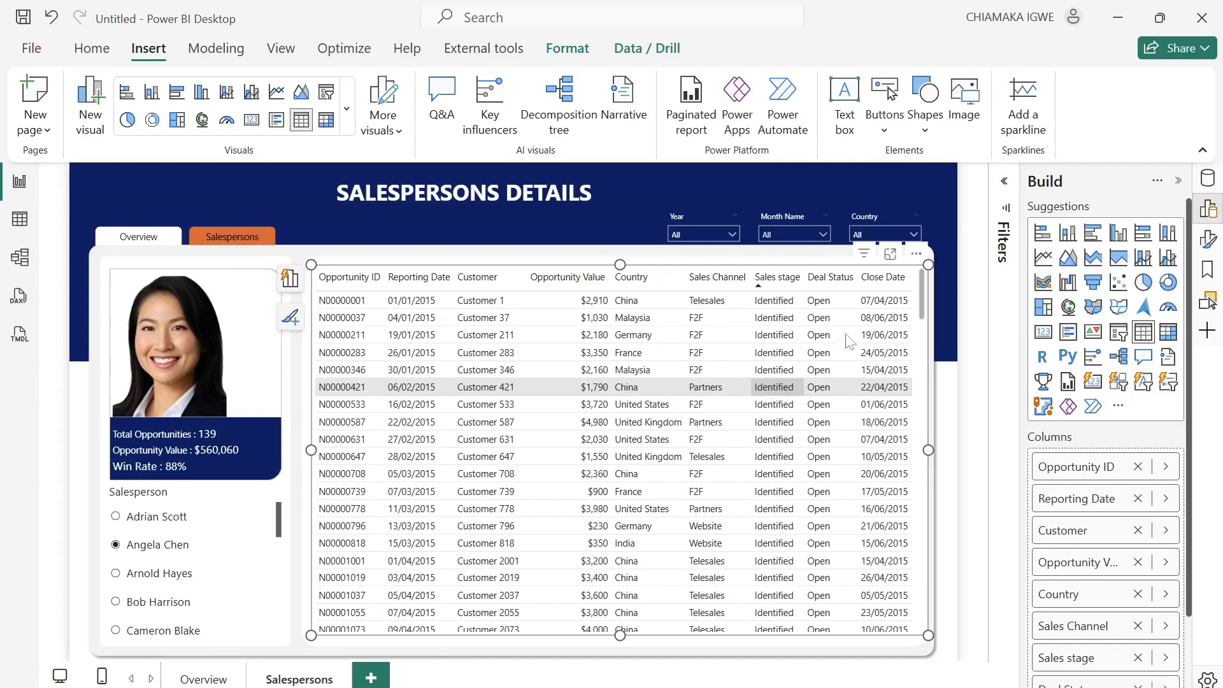
left_click(1178, 180)
left_click(1207, 210)
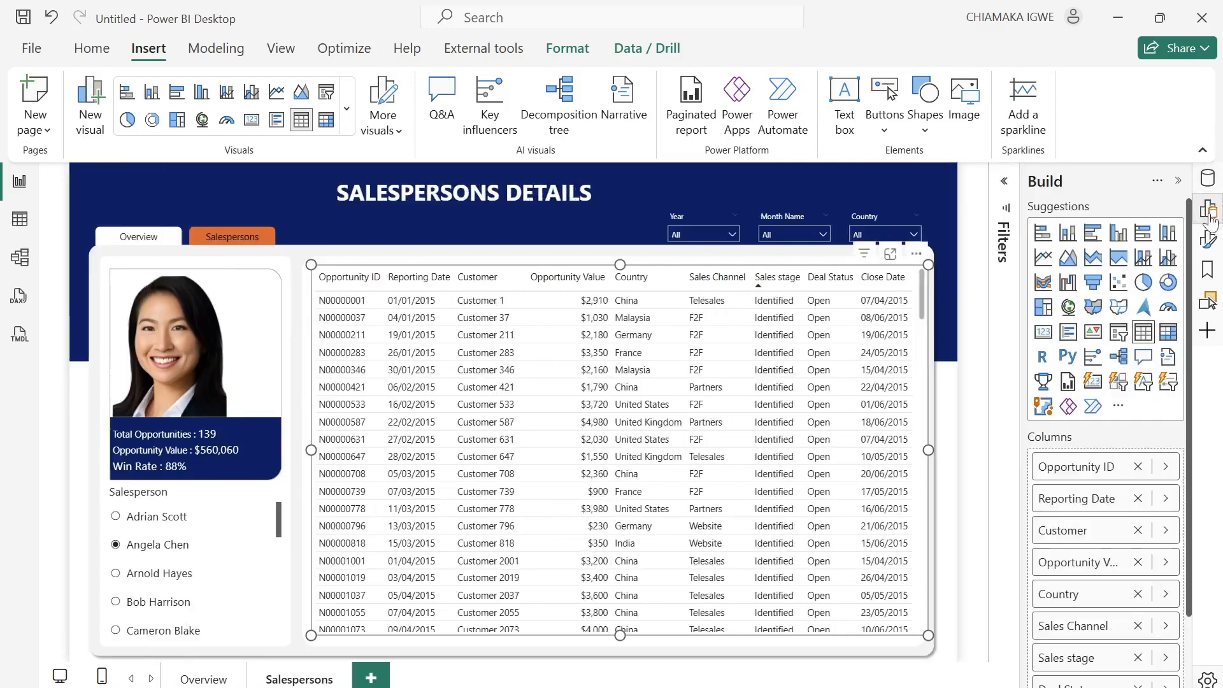
Center-align the values of the Opportunity Value column using the table's specific column formatting.
left_click(1211, 239)
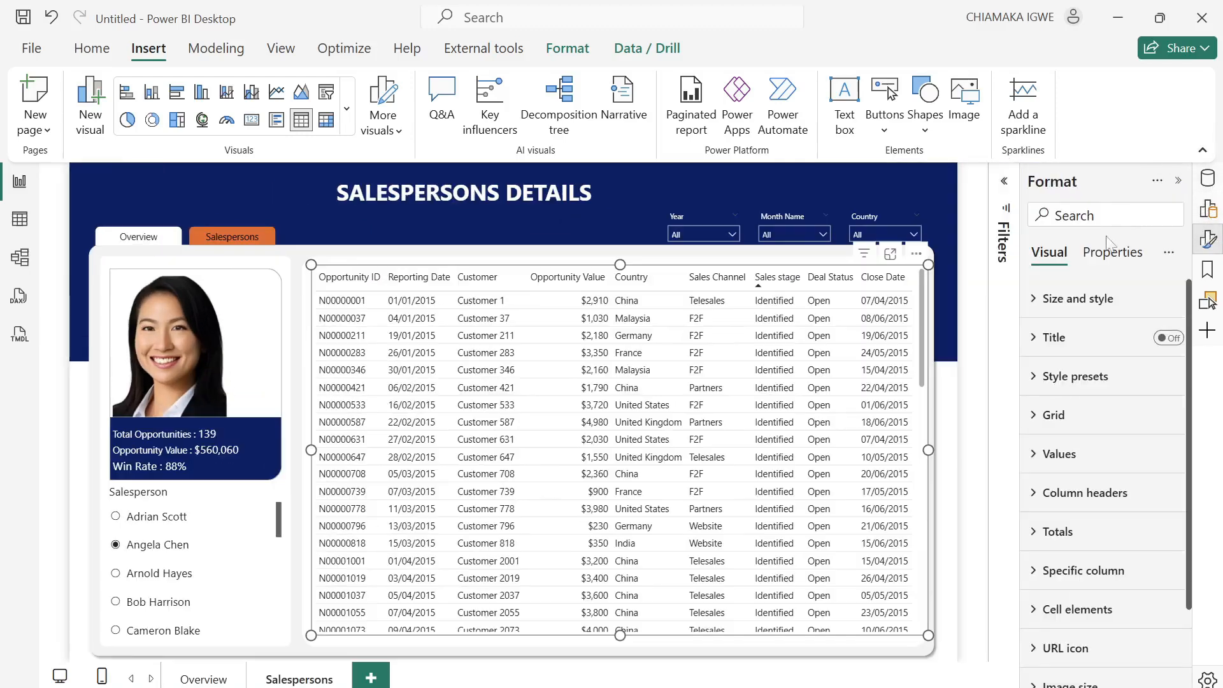
scroll(1075, 446, "down", 3)
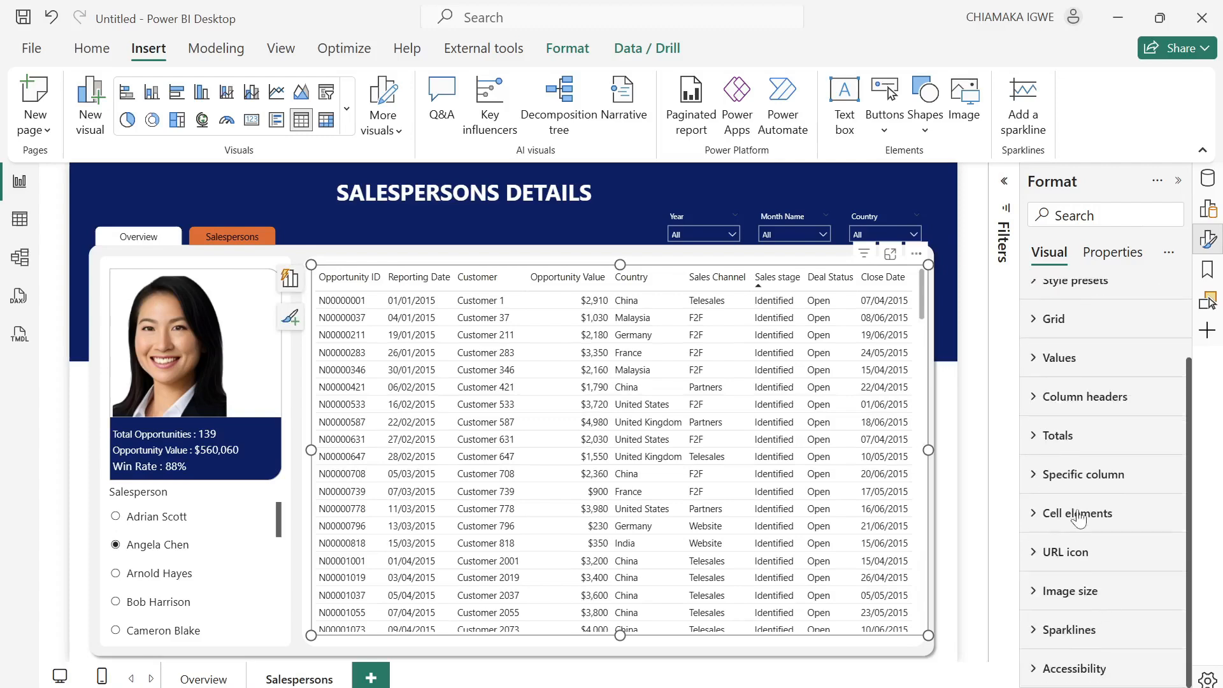
left_click(1043, 479)
left_click(1108, 570)
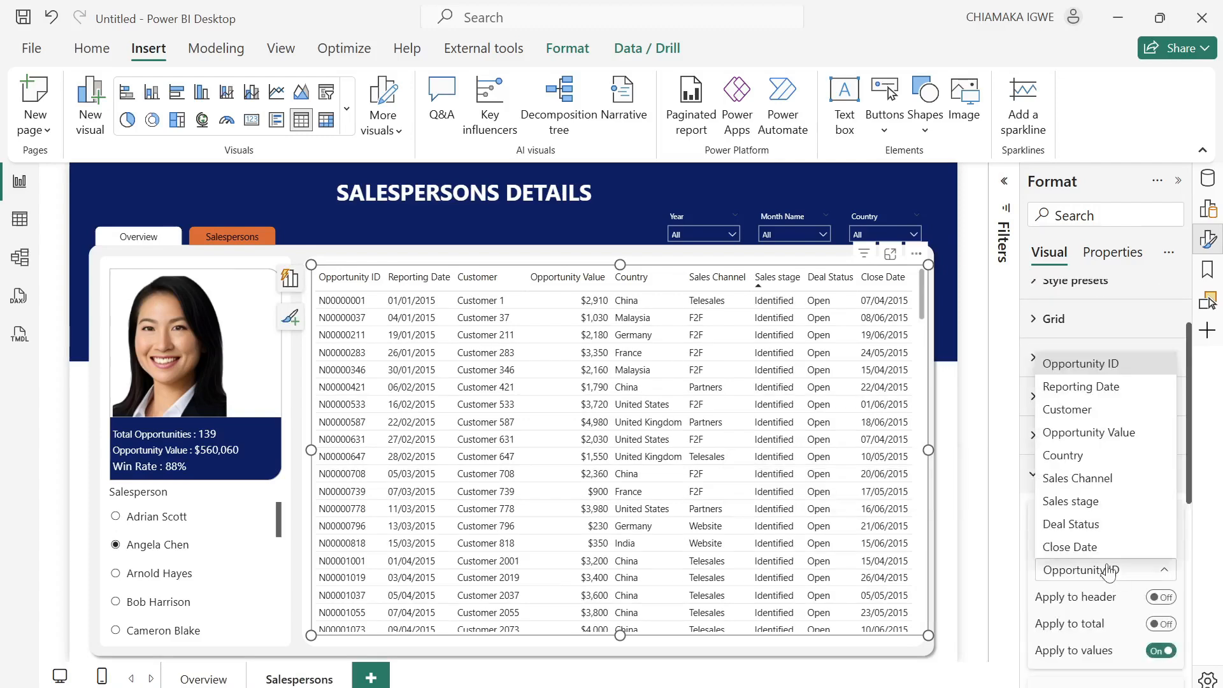
left_click(1093, 434)
scroll(1095, 451, "down", 5)
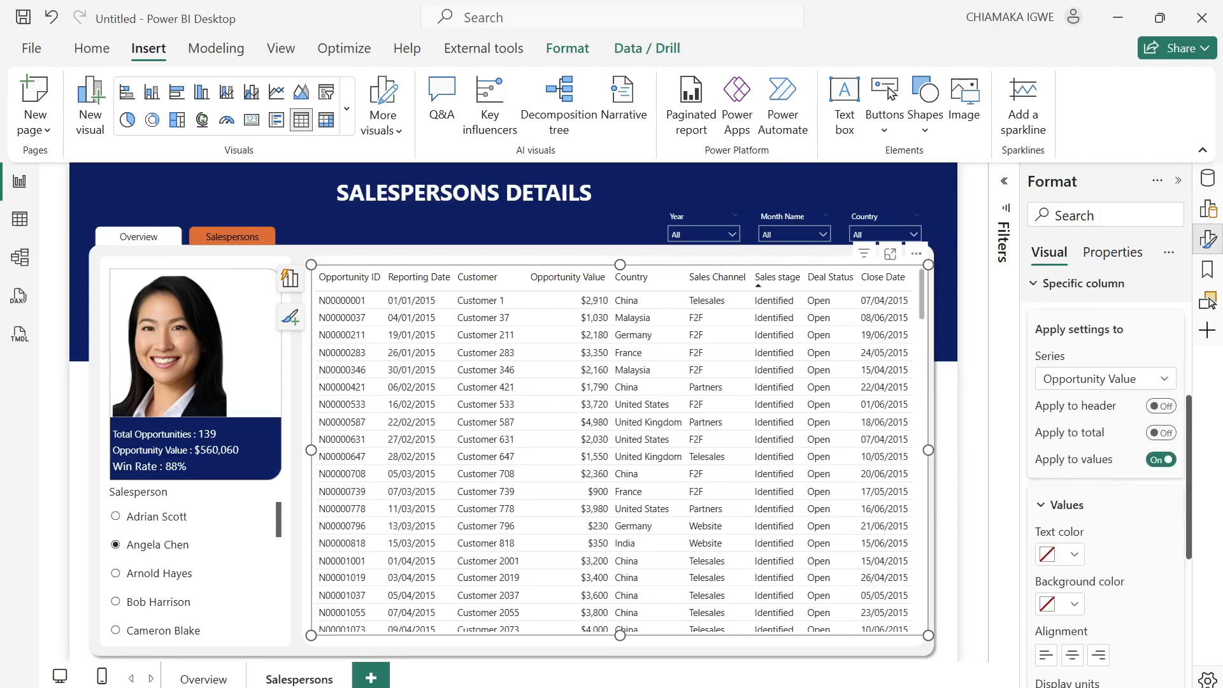
scroll(1080, 617, "down", 3)
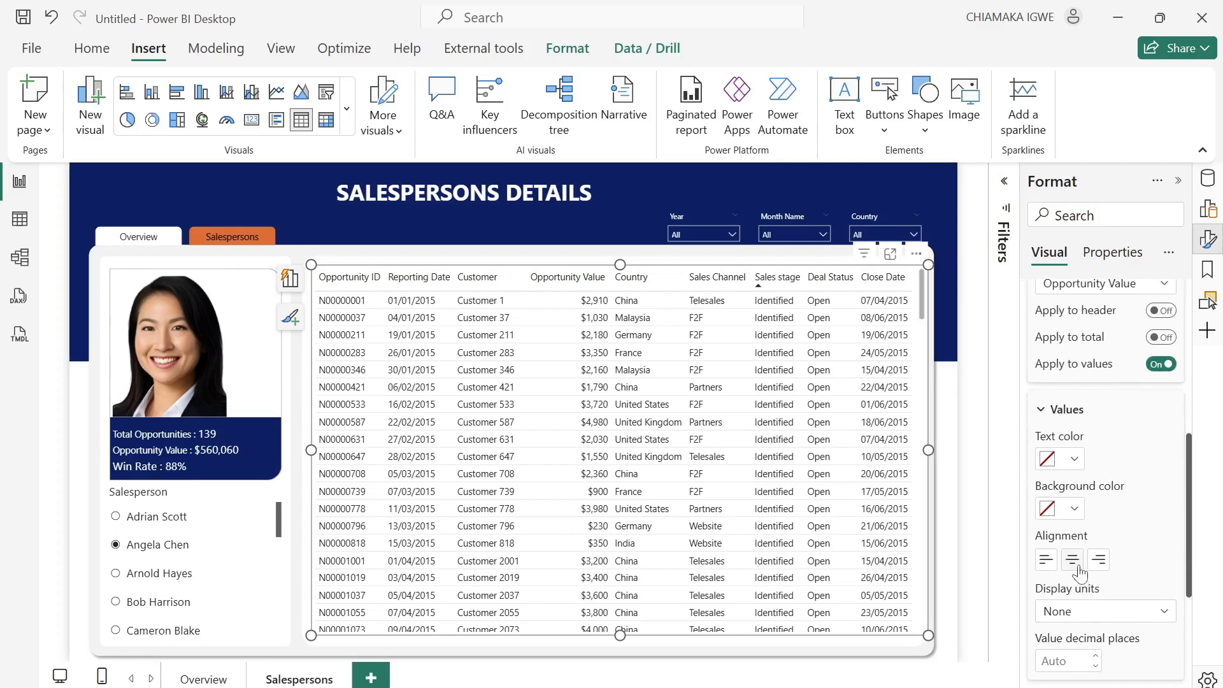
scroll(1109, 464, "up", 8)
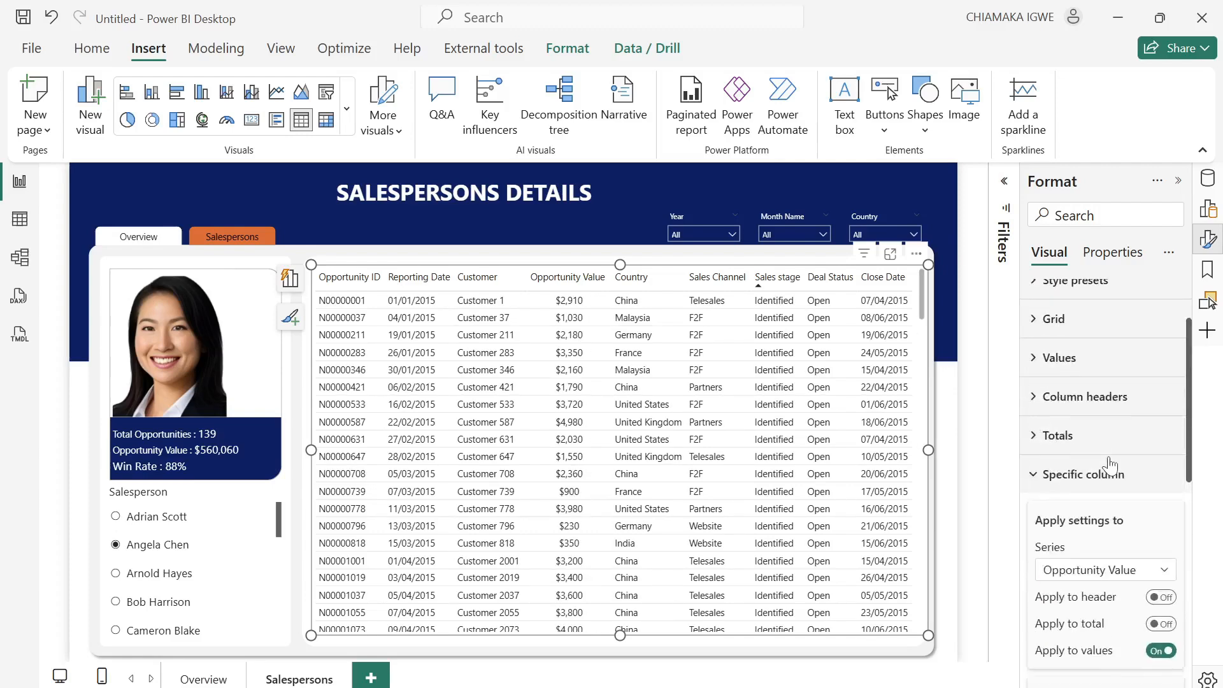
left_click(1041, 482)
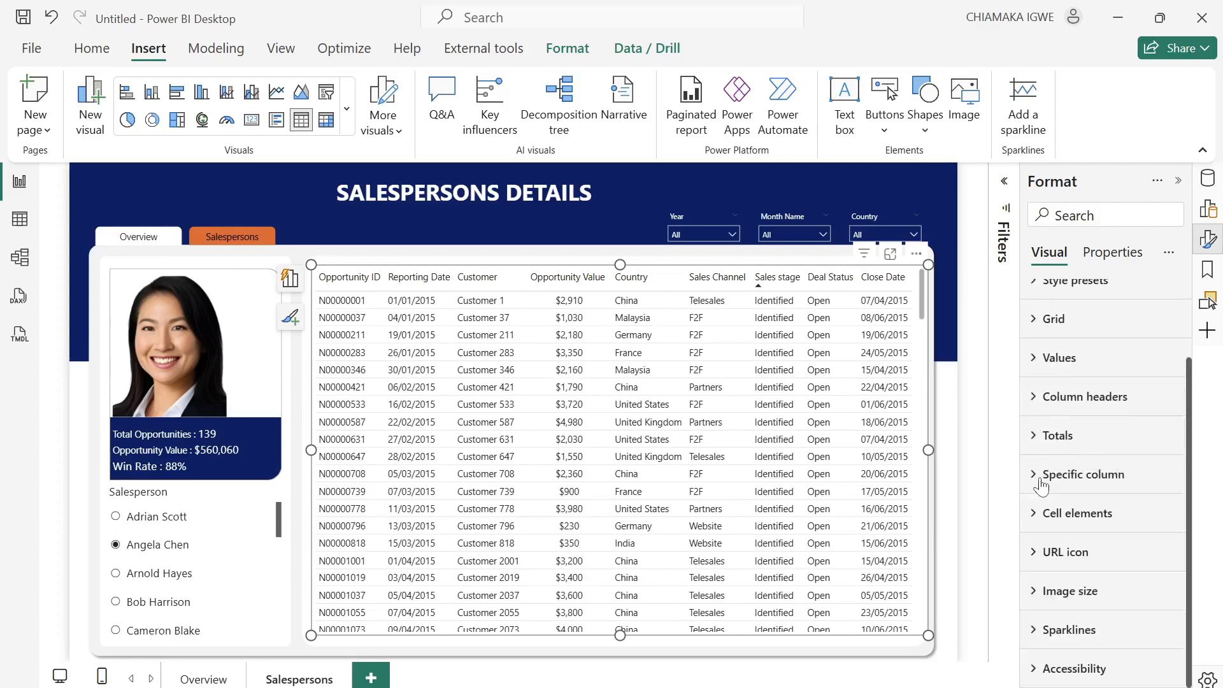
Turn on data bars in the cell elements of the Opportunity Value column.
left_click(1034, 515)
scroll(1129, 537, "down", 5)
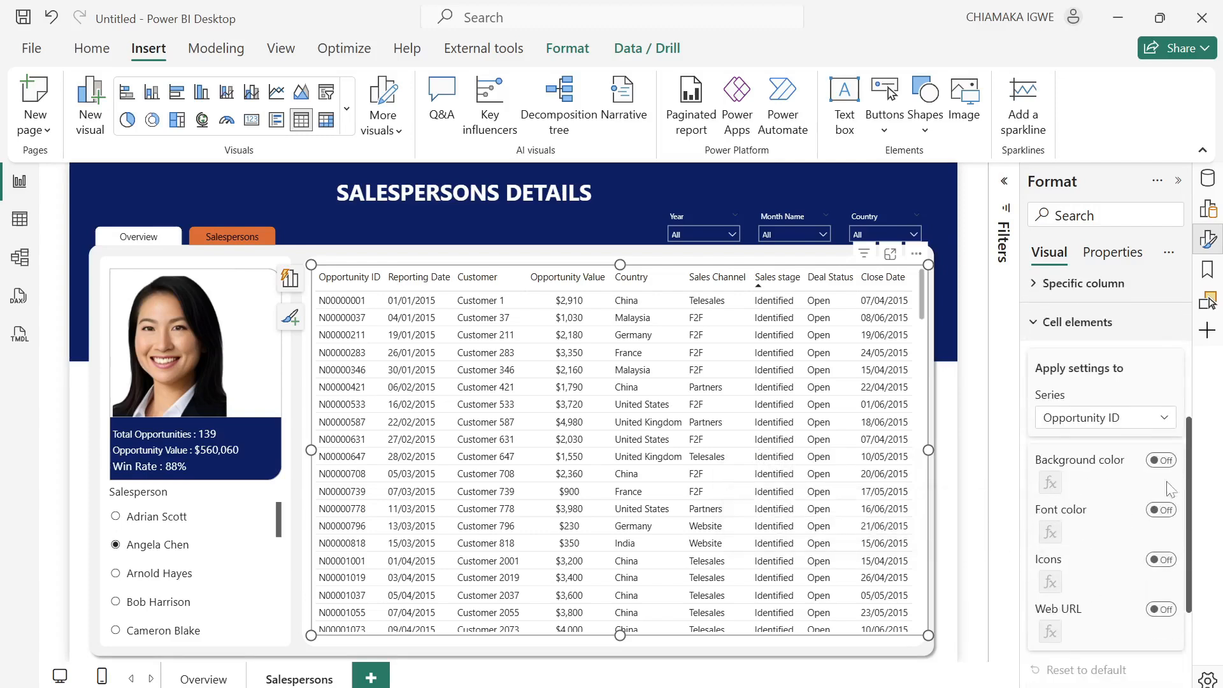
left_click(1138, 418)
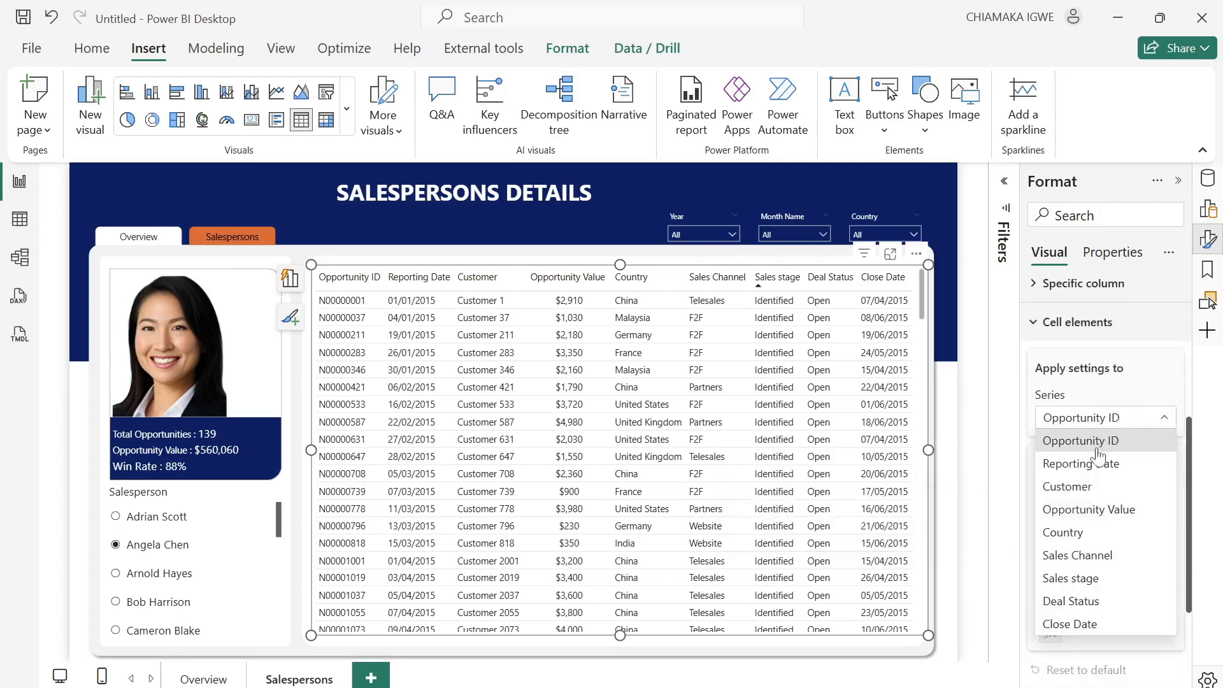
left_click(1101, 509)
left_click(1163, 561)
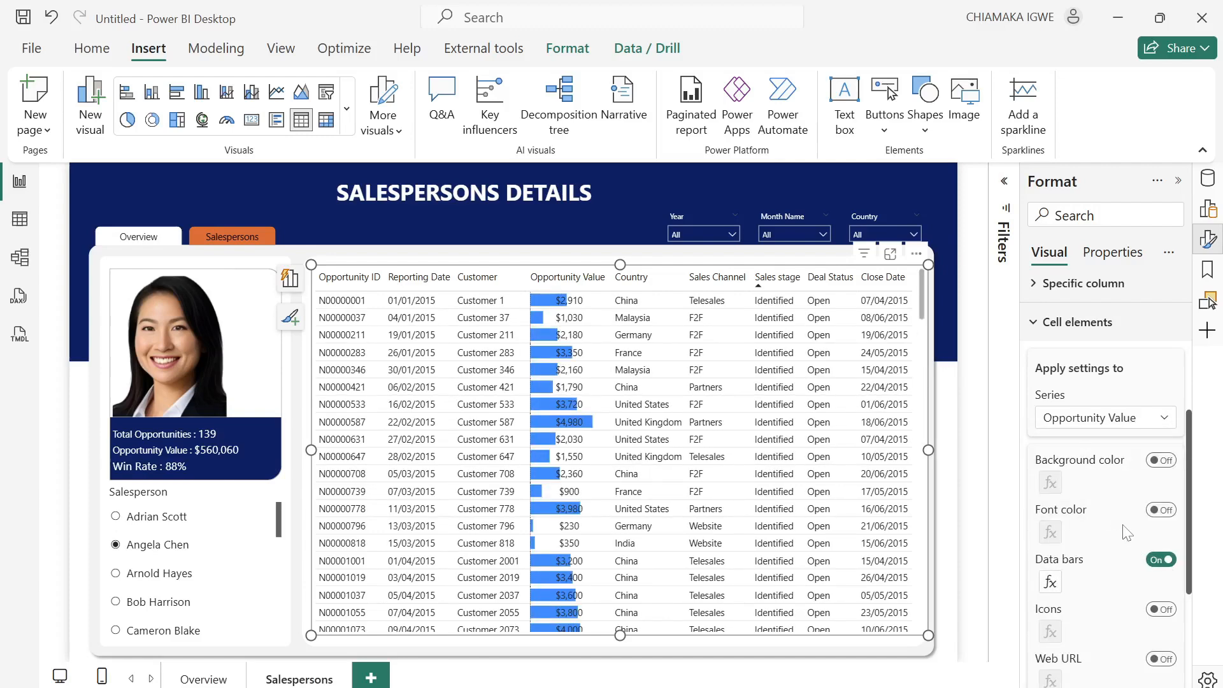
Color the Opportunity Value data bars light orange for positive bars and a paler orange for negative bars.
left_click(1051, 584)
left_click(227, 444)
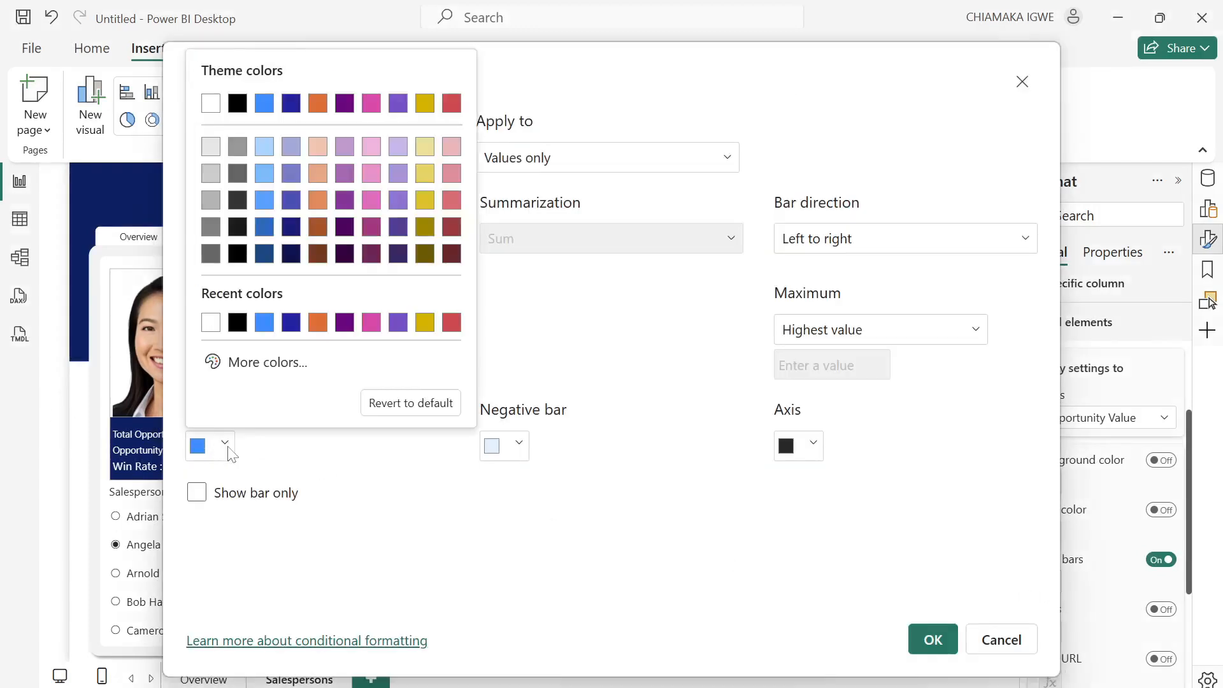
left_click(318, 173)
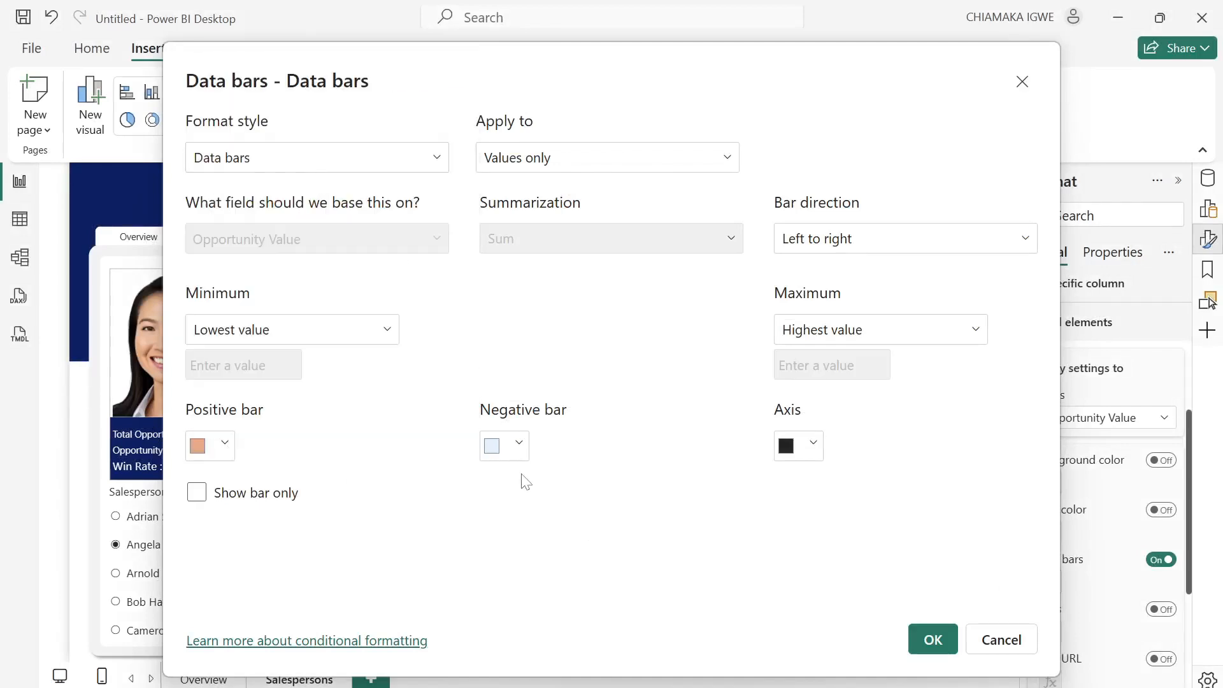
left_click(519, 446)
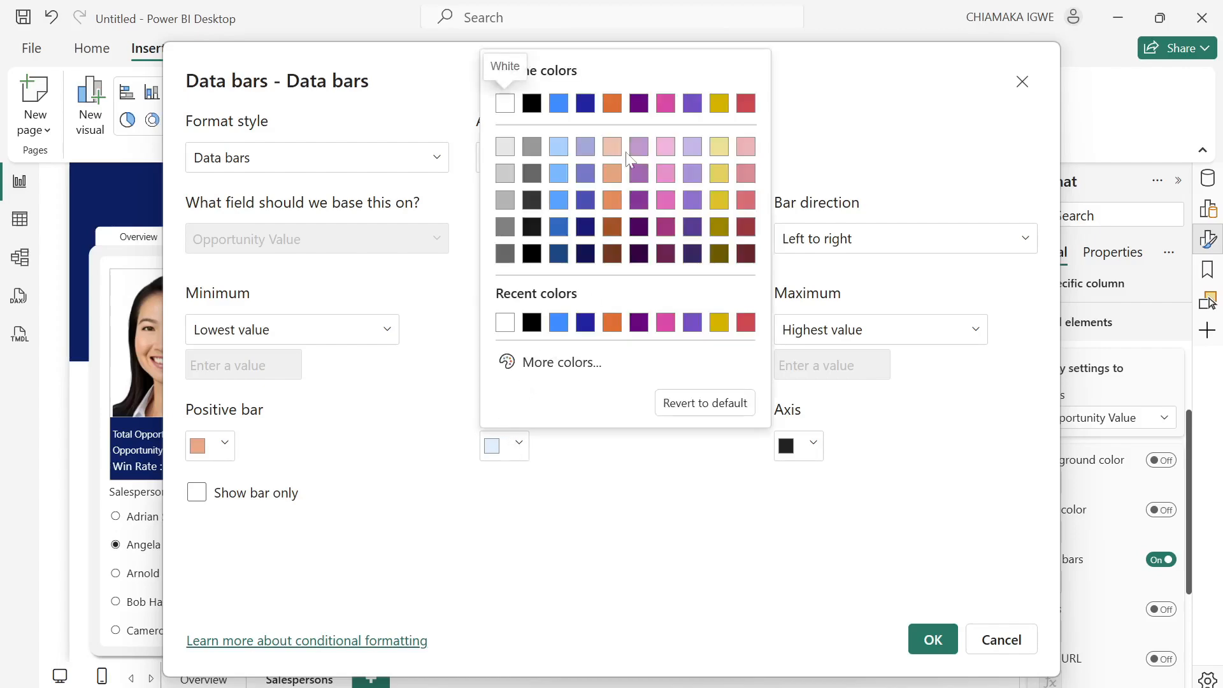
left_click(608, 150)
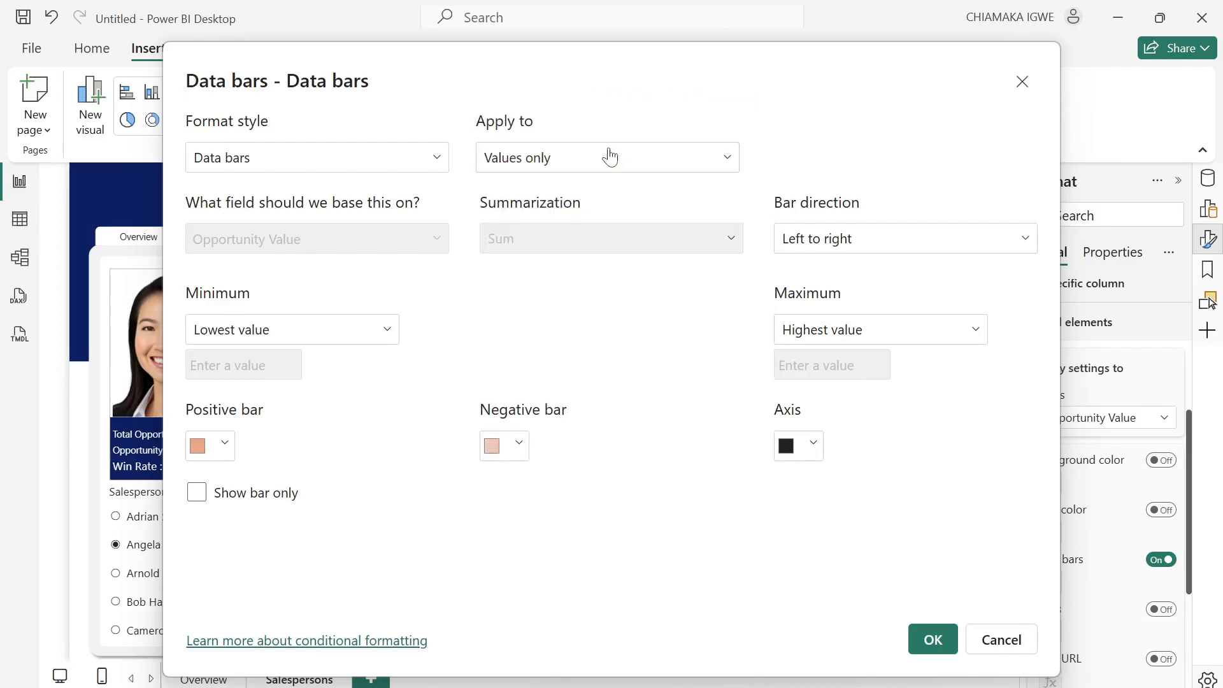
left_click(922, 638)
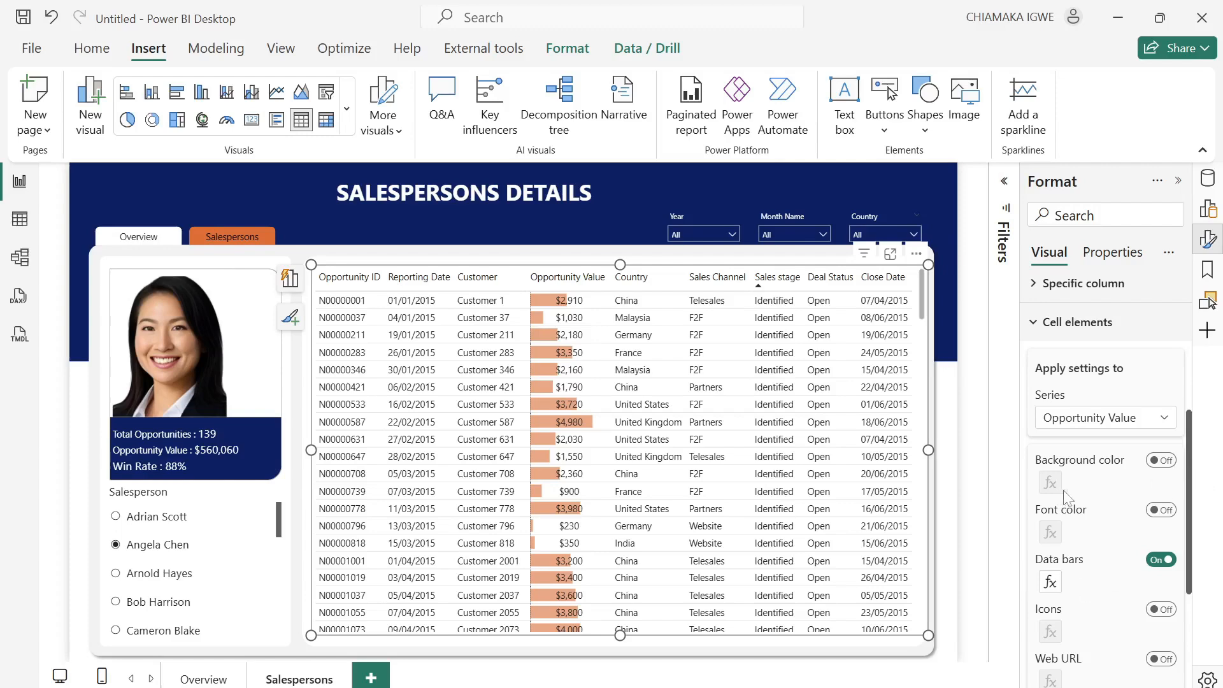
Turn on icons for the Deal Status column and set the first rule to show a yellow circle for Open.
left_click(1157, 421)
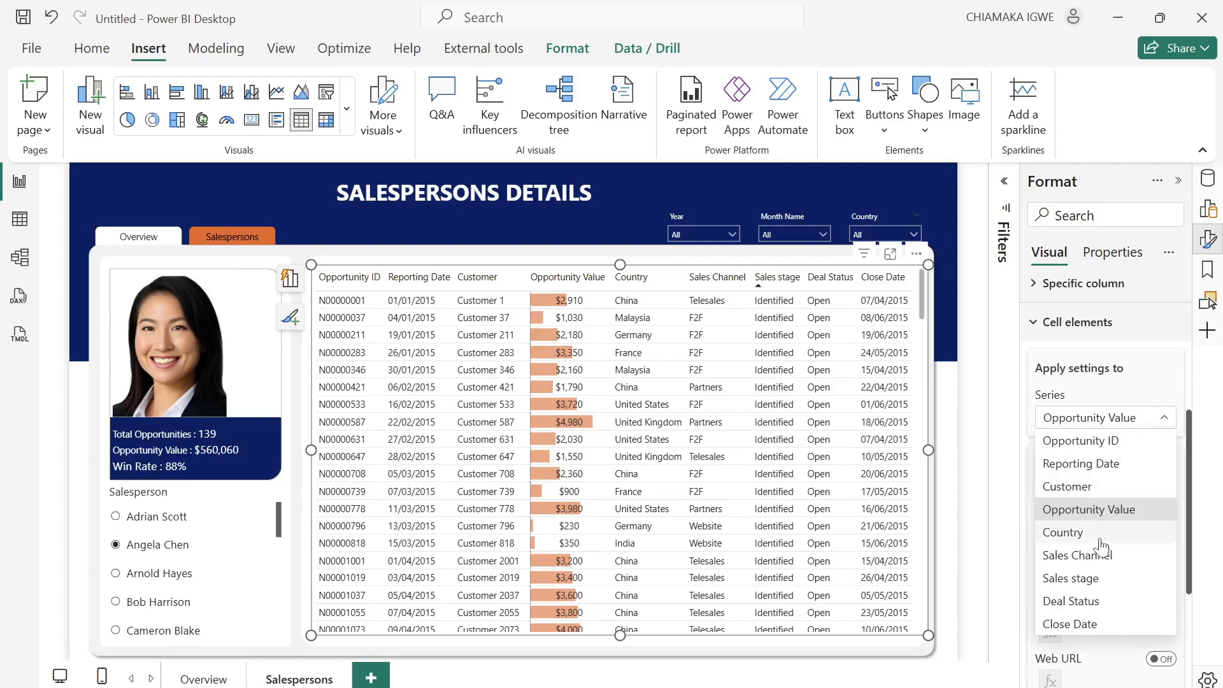
left_click(1086, 601)
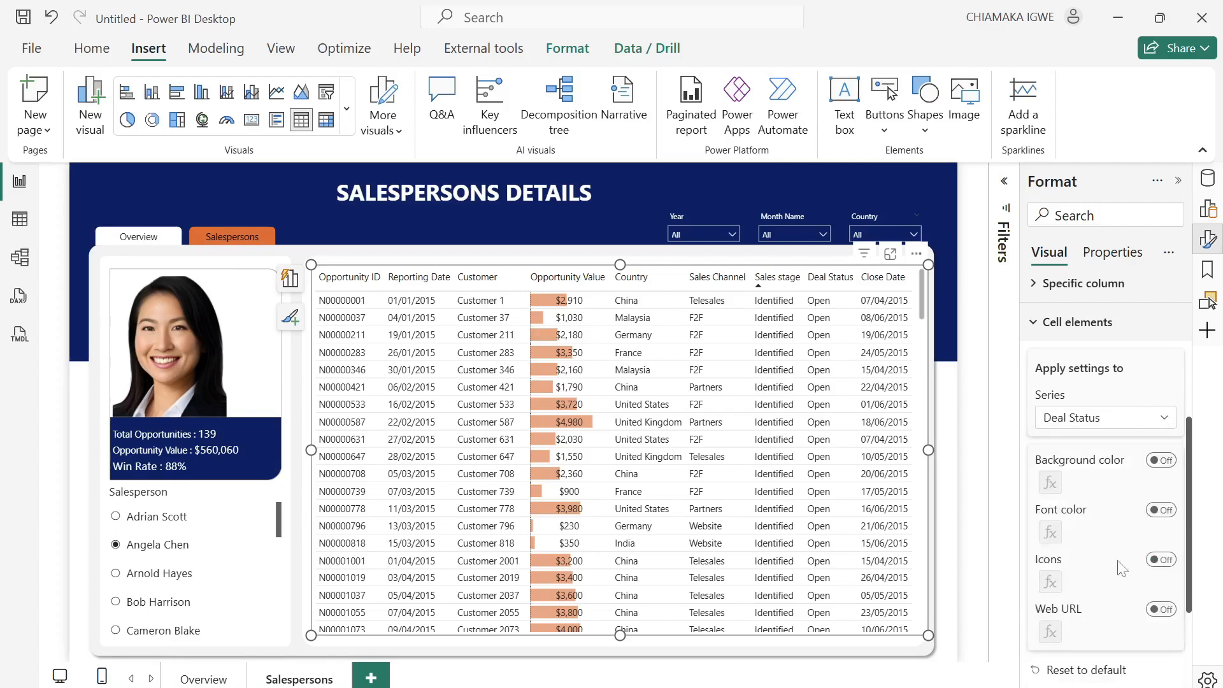
left_click(1161, 560)
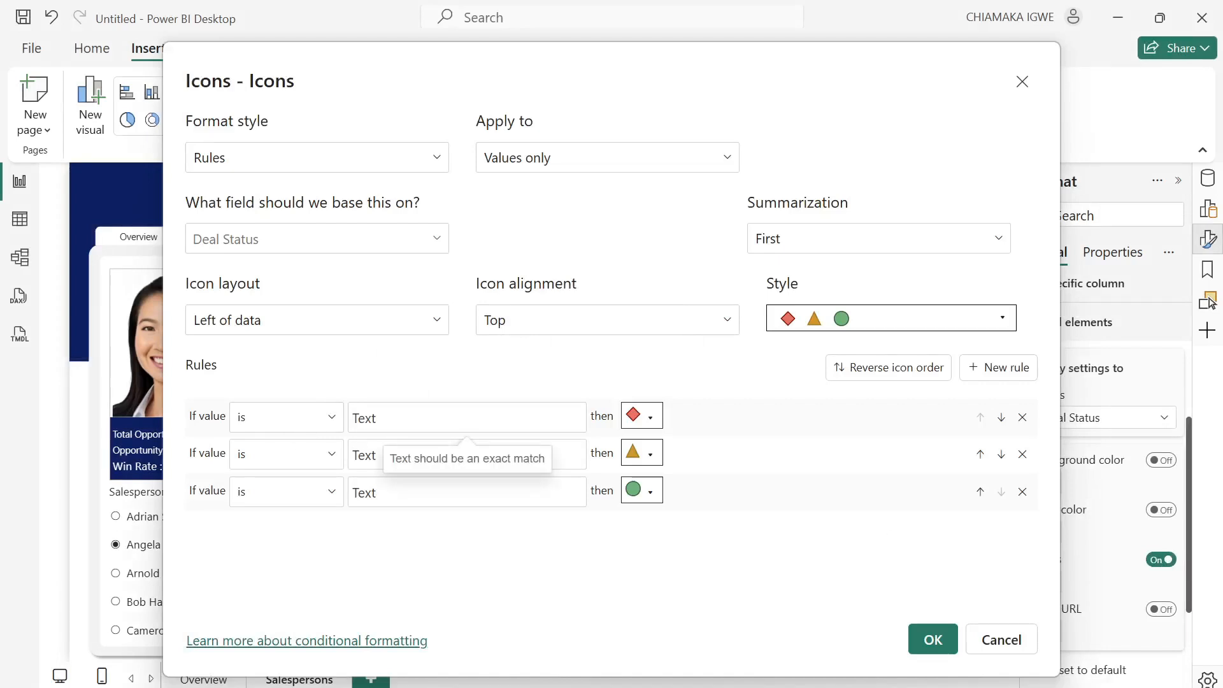
type("Open")
left_click(650, 417)
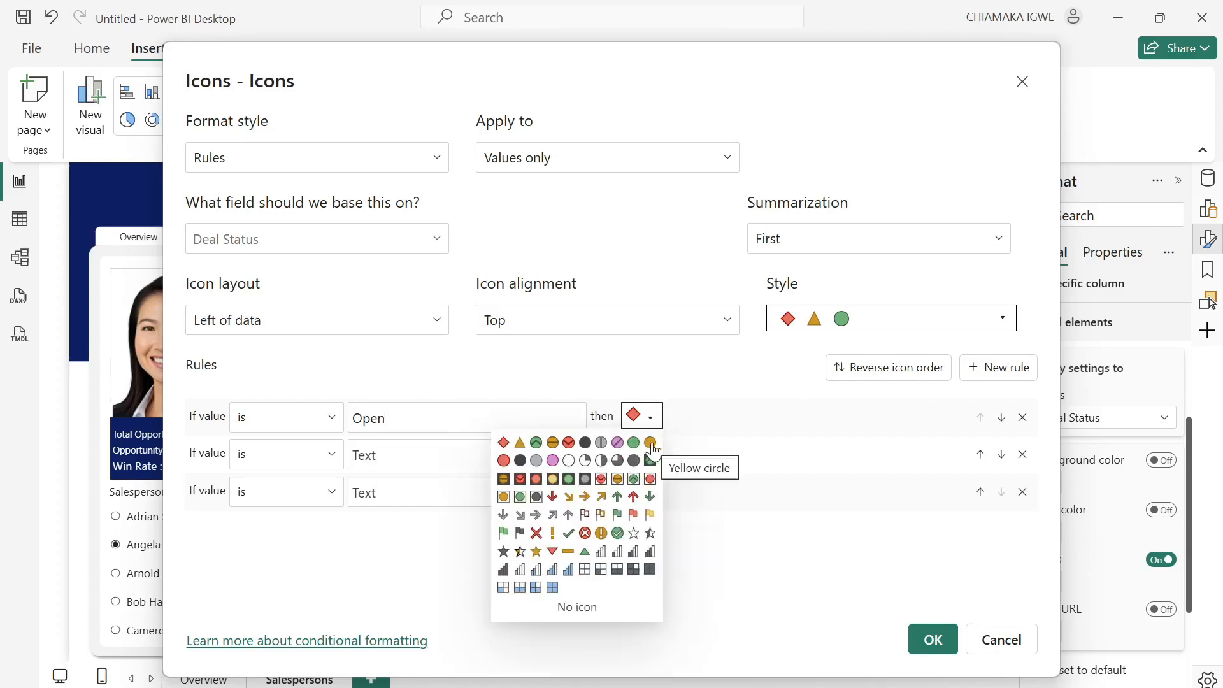
left_click(650, 443)
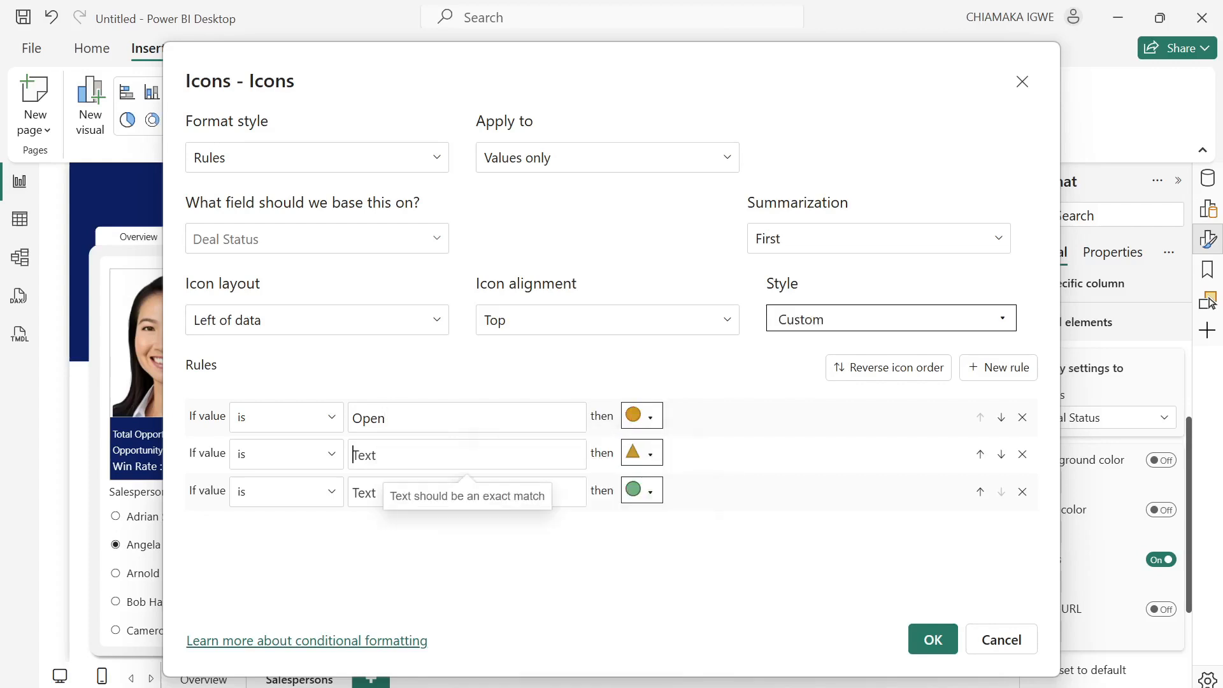
Set the remaining Deal Status icon rules to a red circle for Lost and a green circle for Won, and apply them.
left_click(354, 455)
type("Lost")
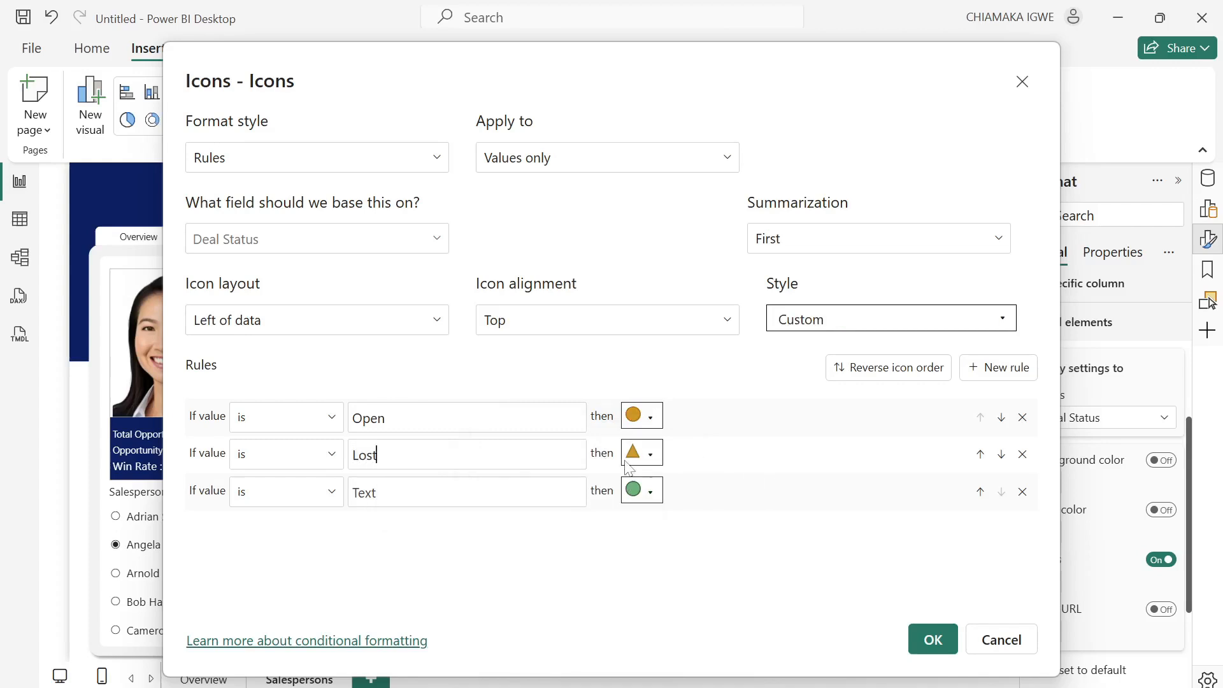
left_click(649, 456)
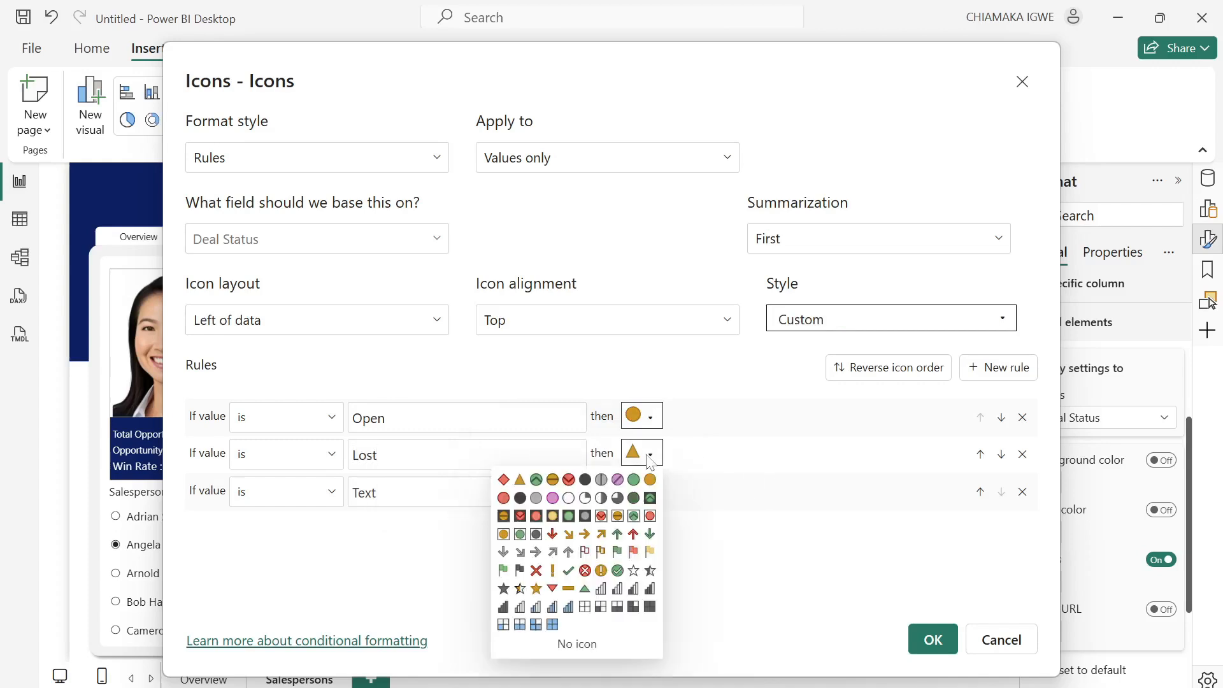
left_click(504, 498)
left_click(467, 493)
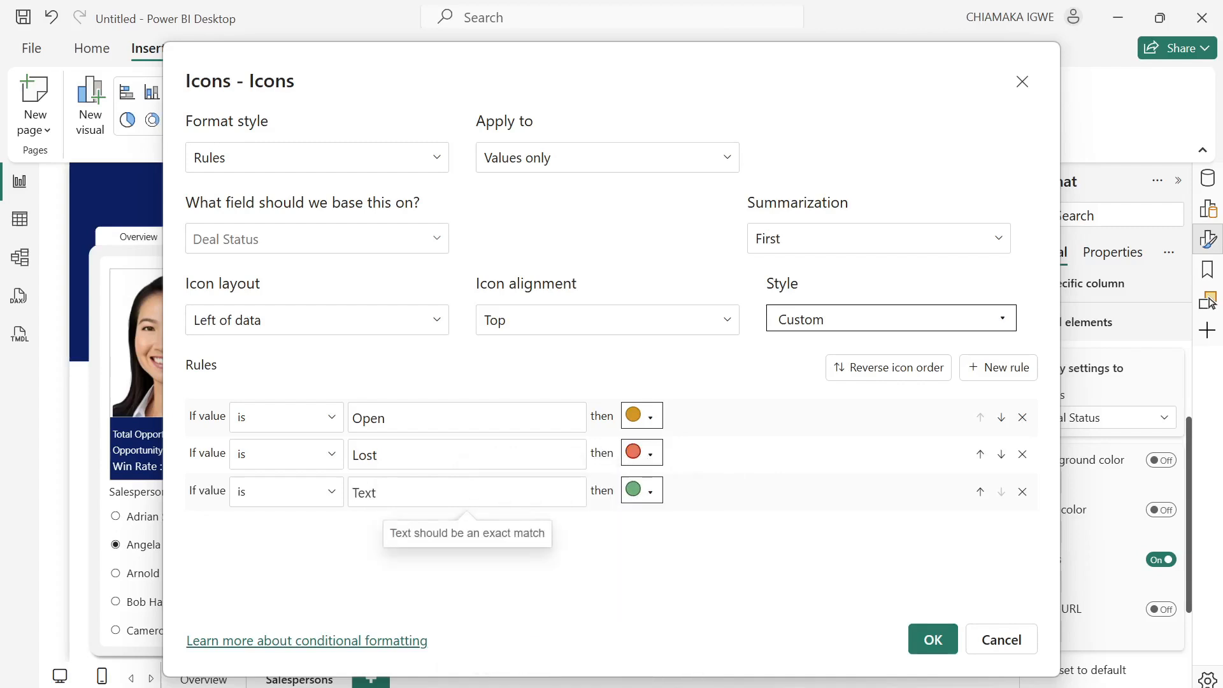
type("Won")
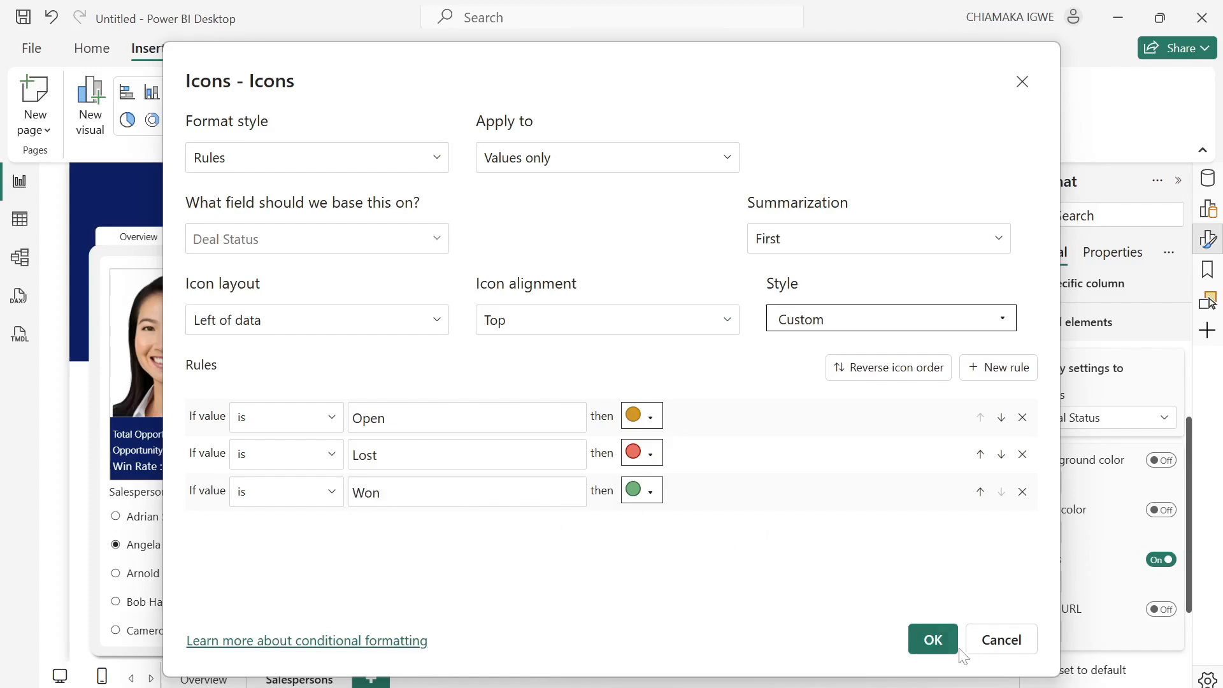
left_click(940, 648)
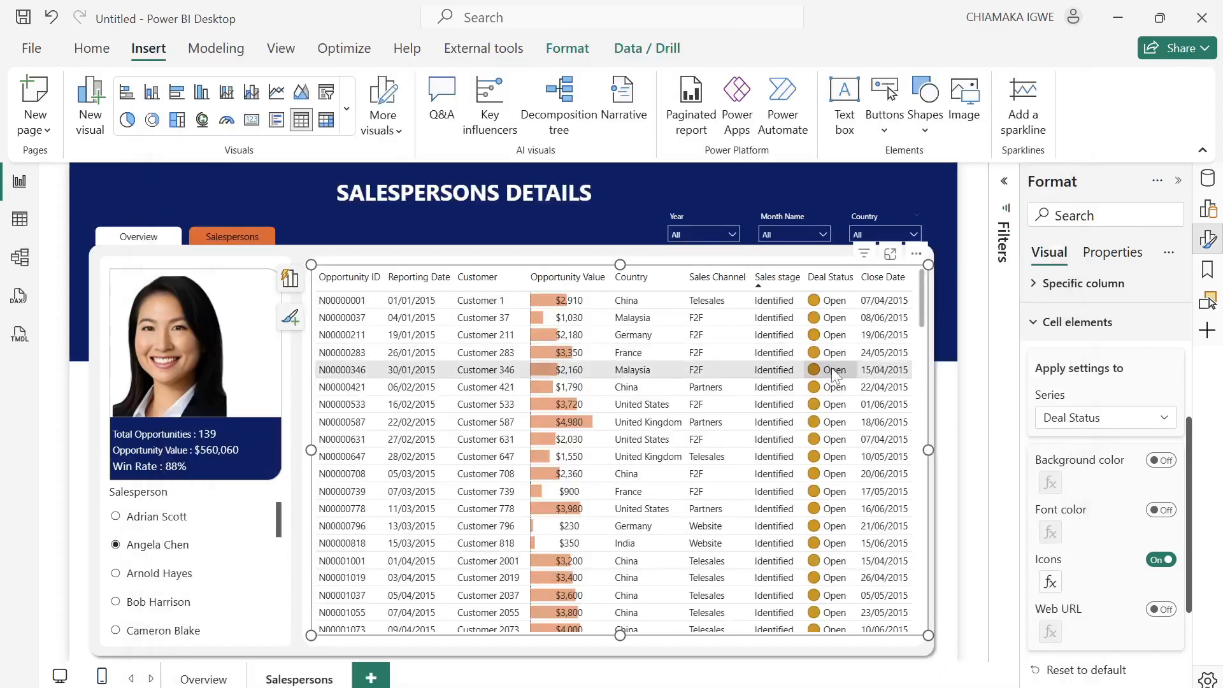
Review the Deal Status icons throughout the opportunity details table, and look over the Overview and Salespersons pages.
scroll(834, 375, "down", 10)
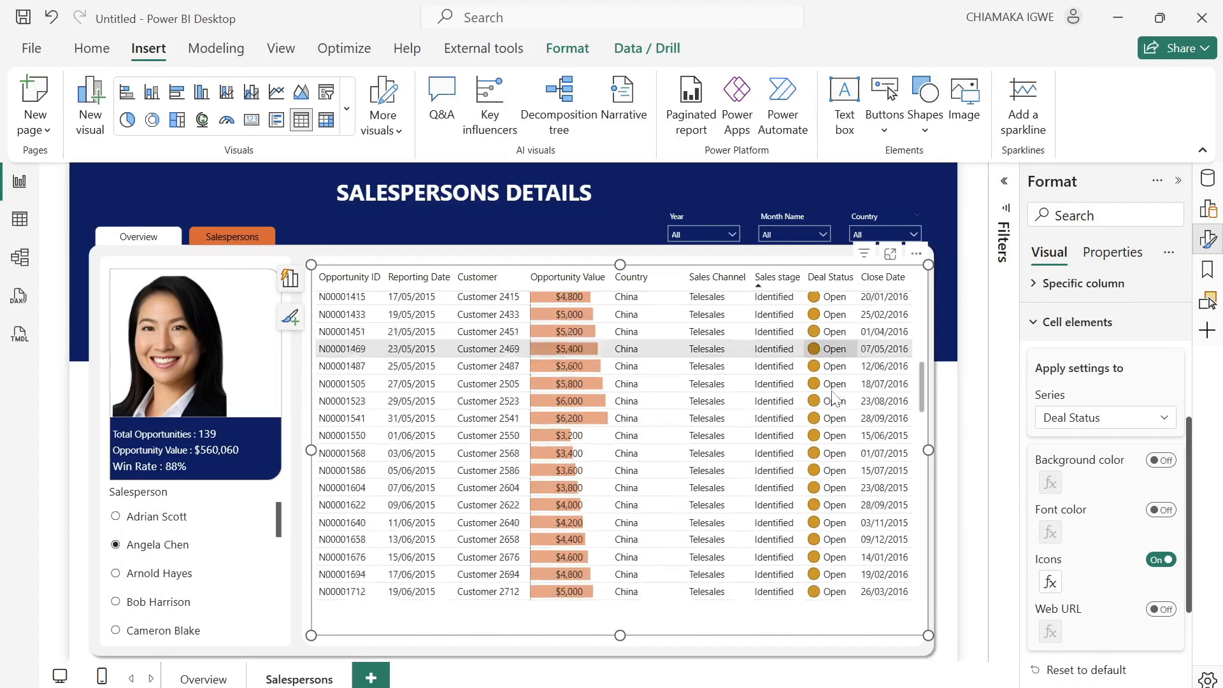
scroll(833, 401, "down", 15)
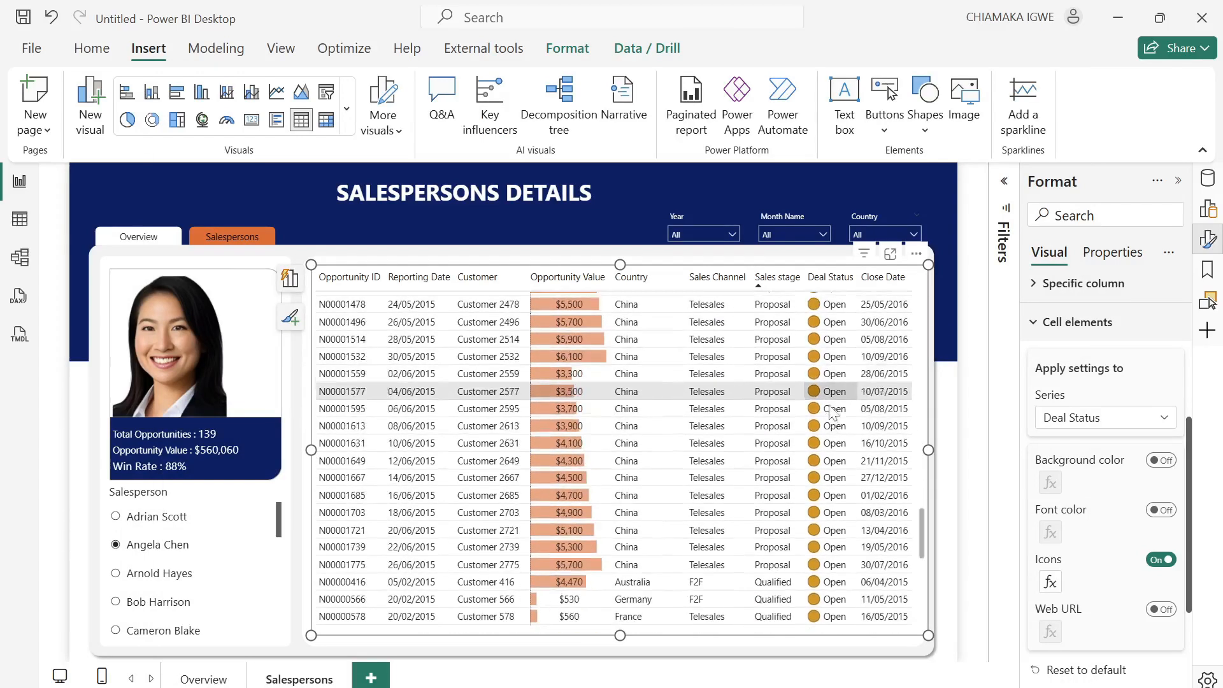
scroll(822, 451, "down", 2)
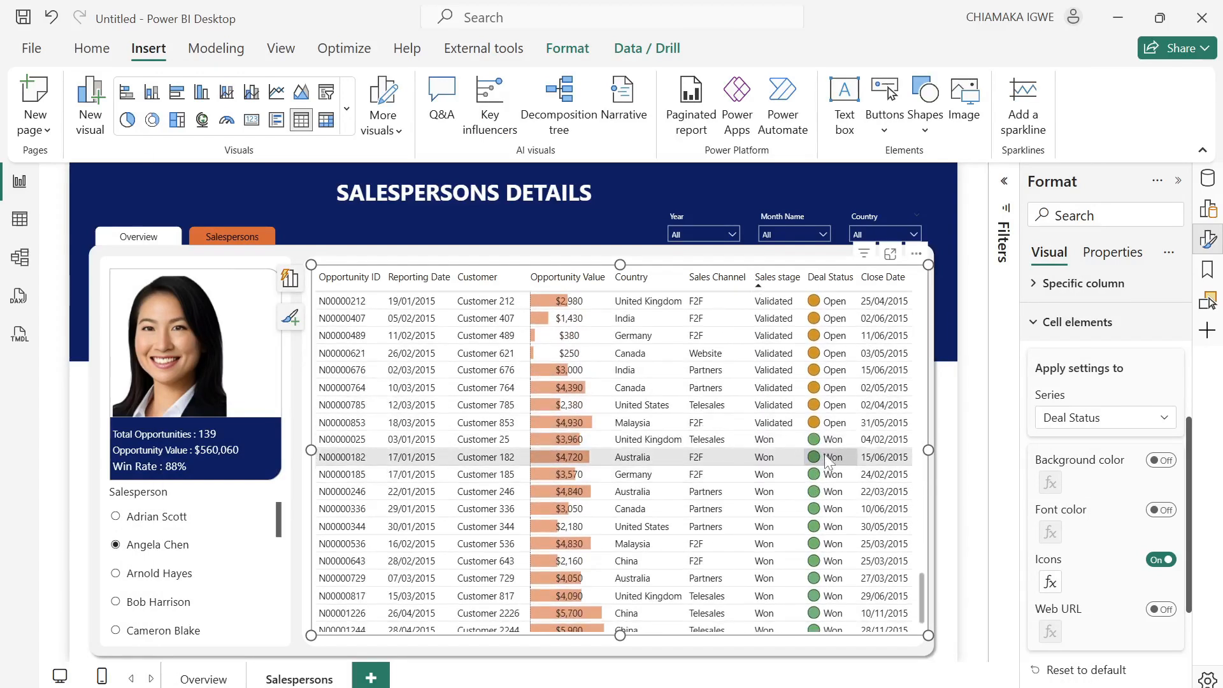
scroll(830, 454, "down", 2)
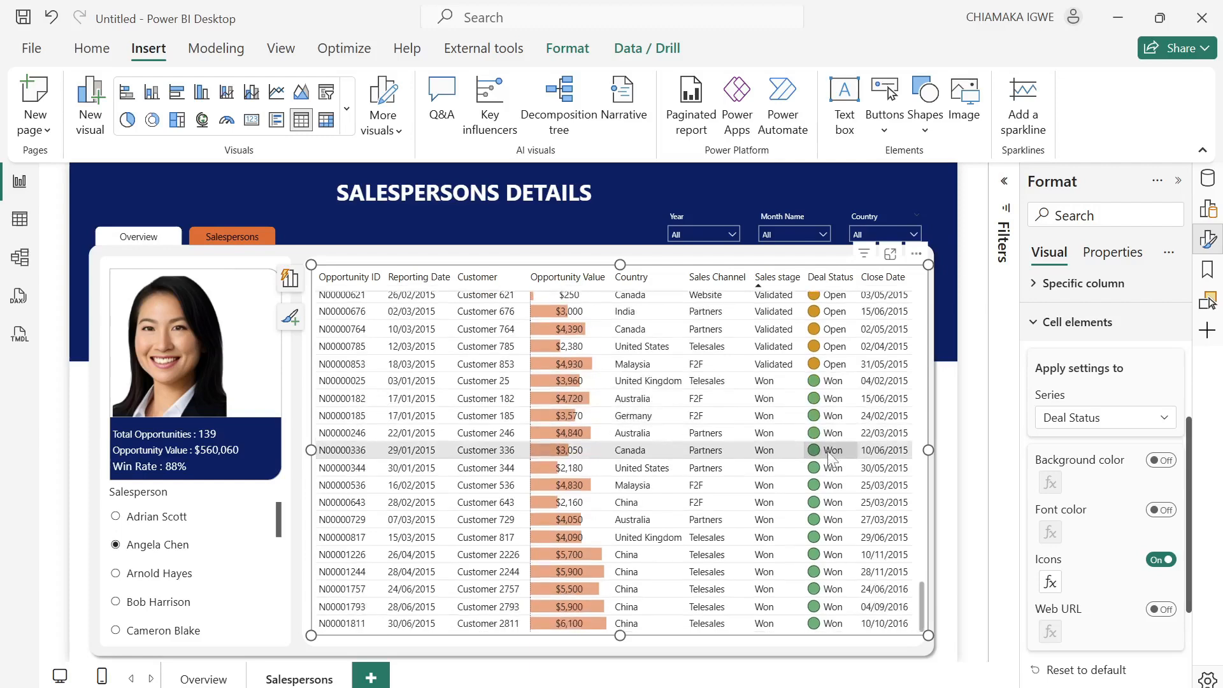
scroll(825, 455, "up", 2)
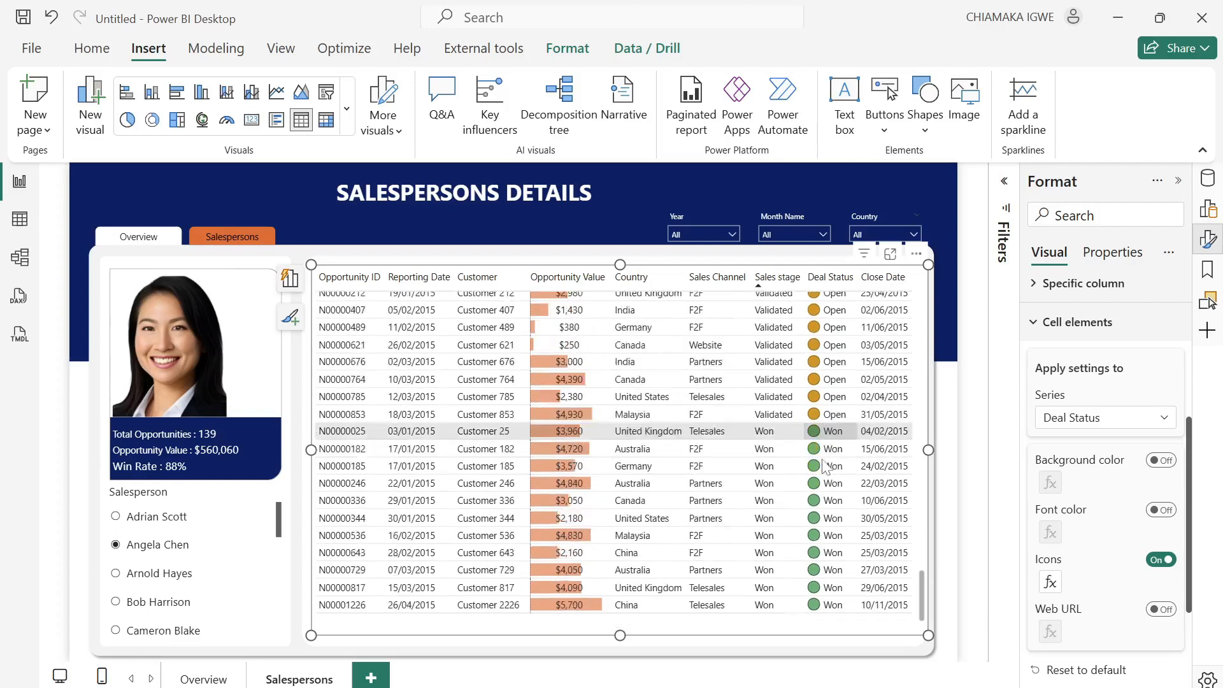
left_click(220, 681)
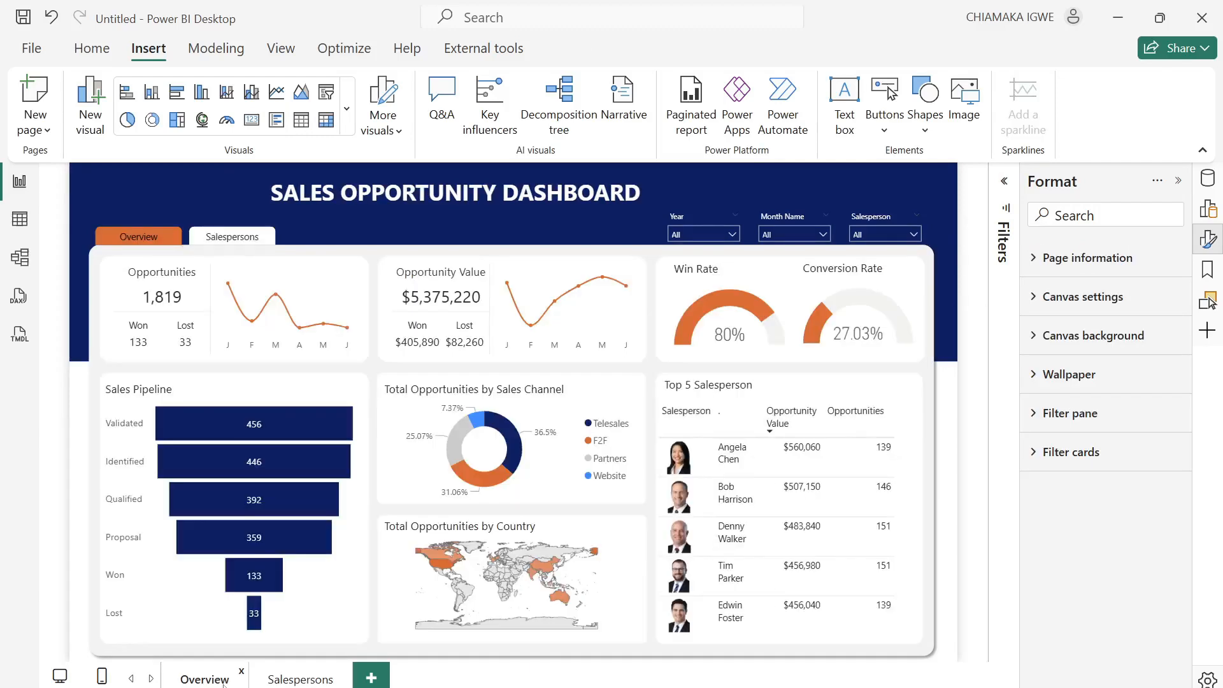
left_click(296, 681)
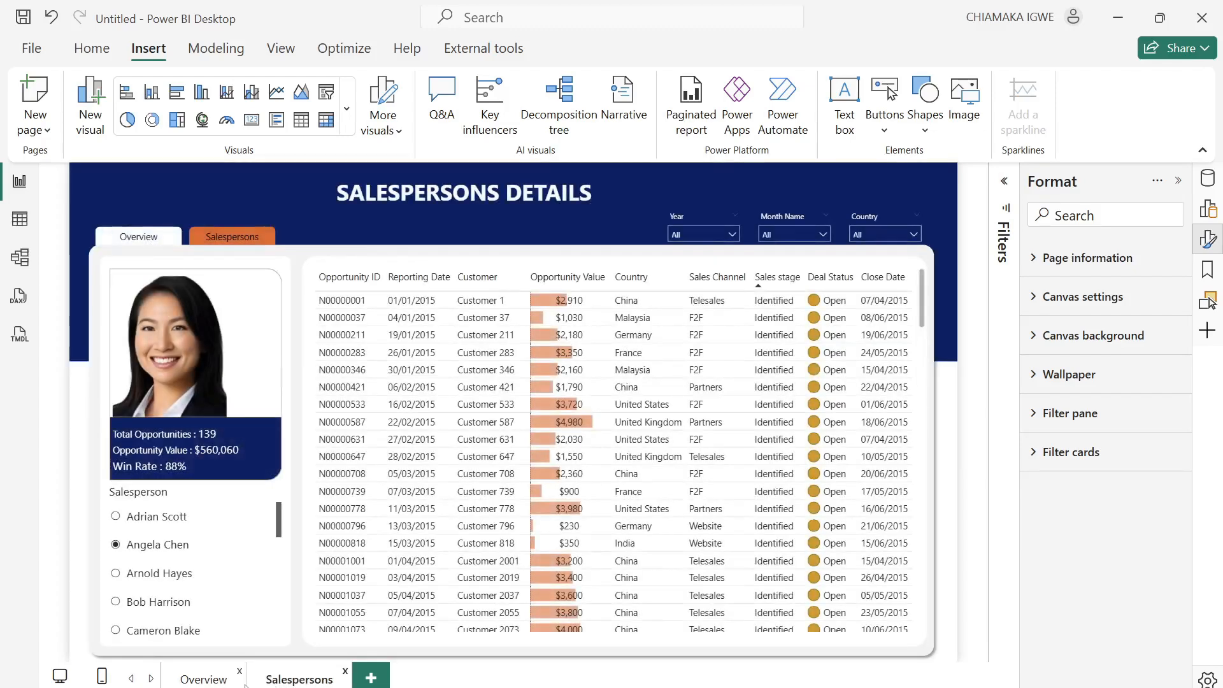